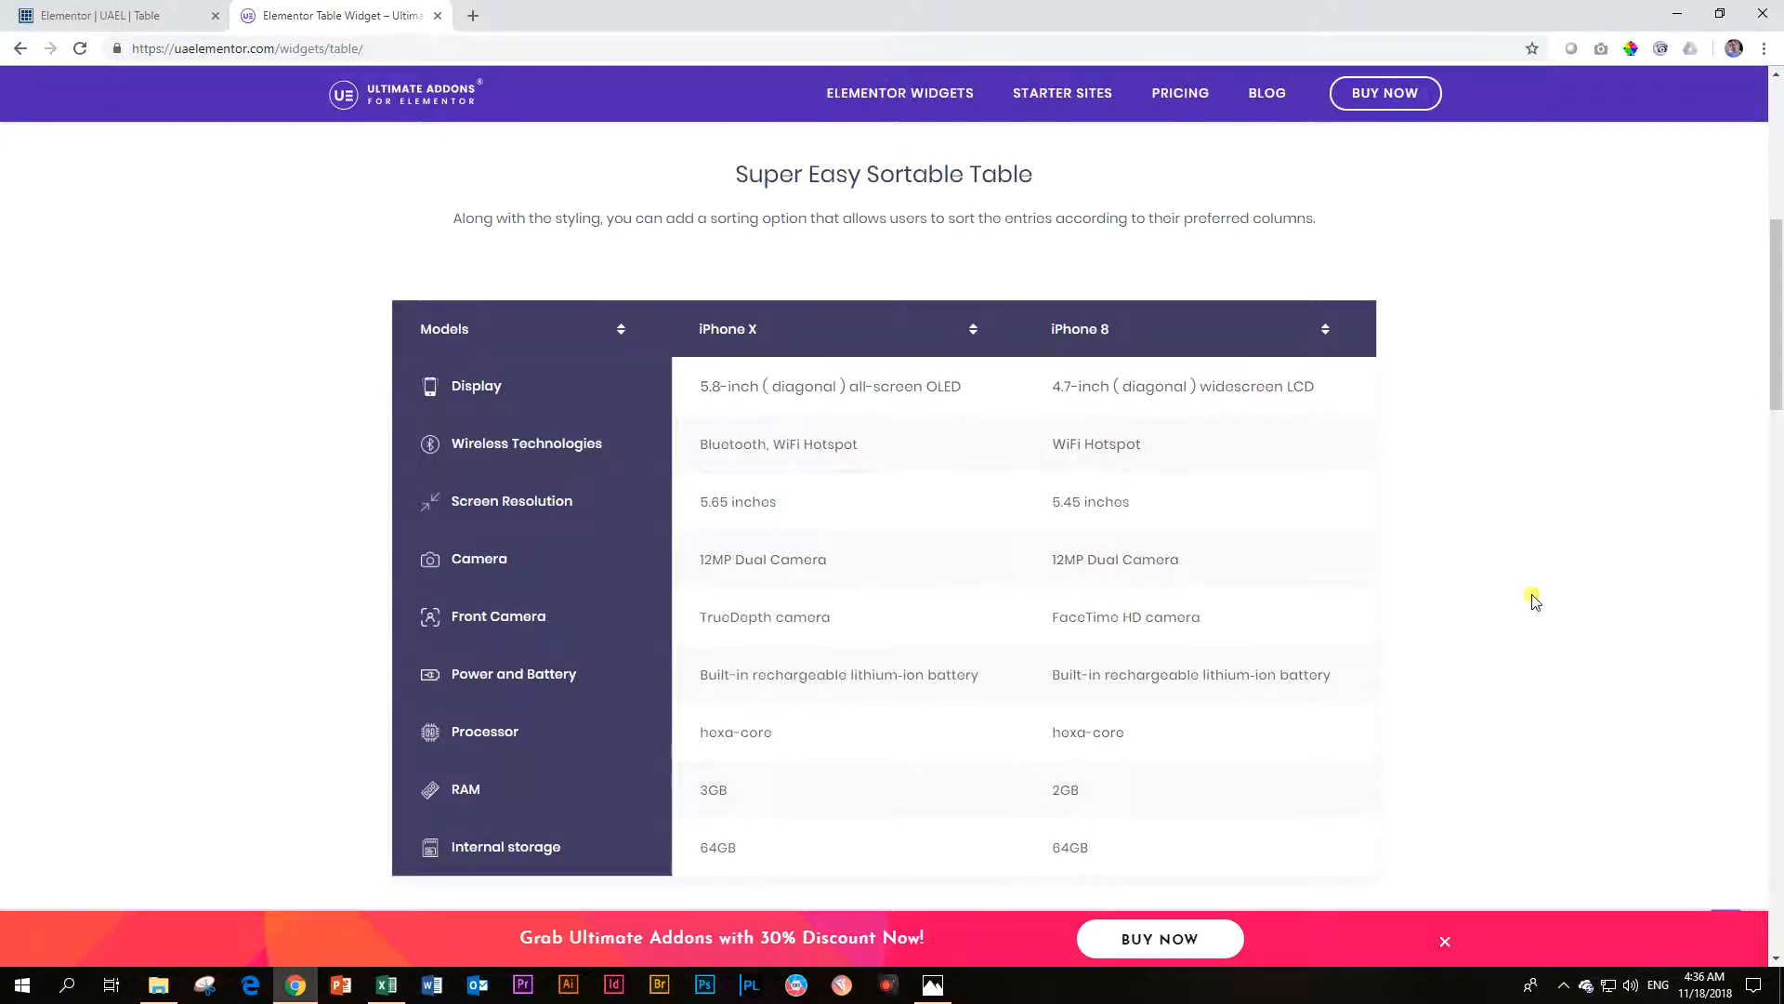
- Examine the sortable, row/column span and product changelog example tables on the Ultimate Addons Table widget page
{"action": "scroll", "coordinate": [1534, 599], "scroll_direction": "down", "scroll_amount": 4}
{"action": "scroll", "coordinate": [1534, 600], "scroll_direction": "down", "scroll_amount": 4}
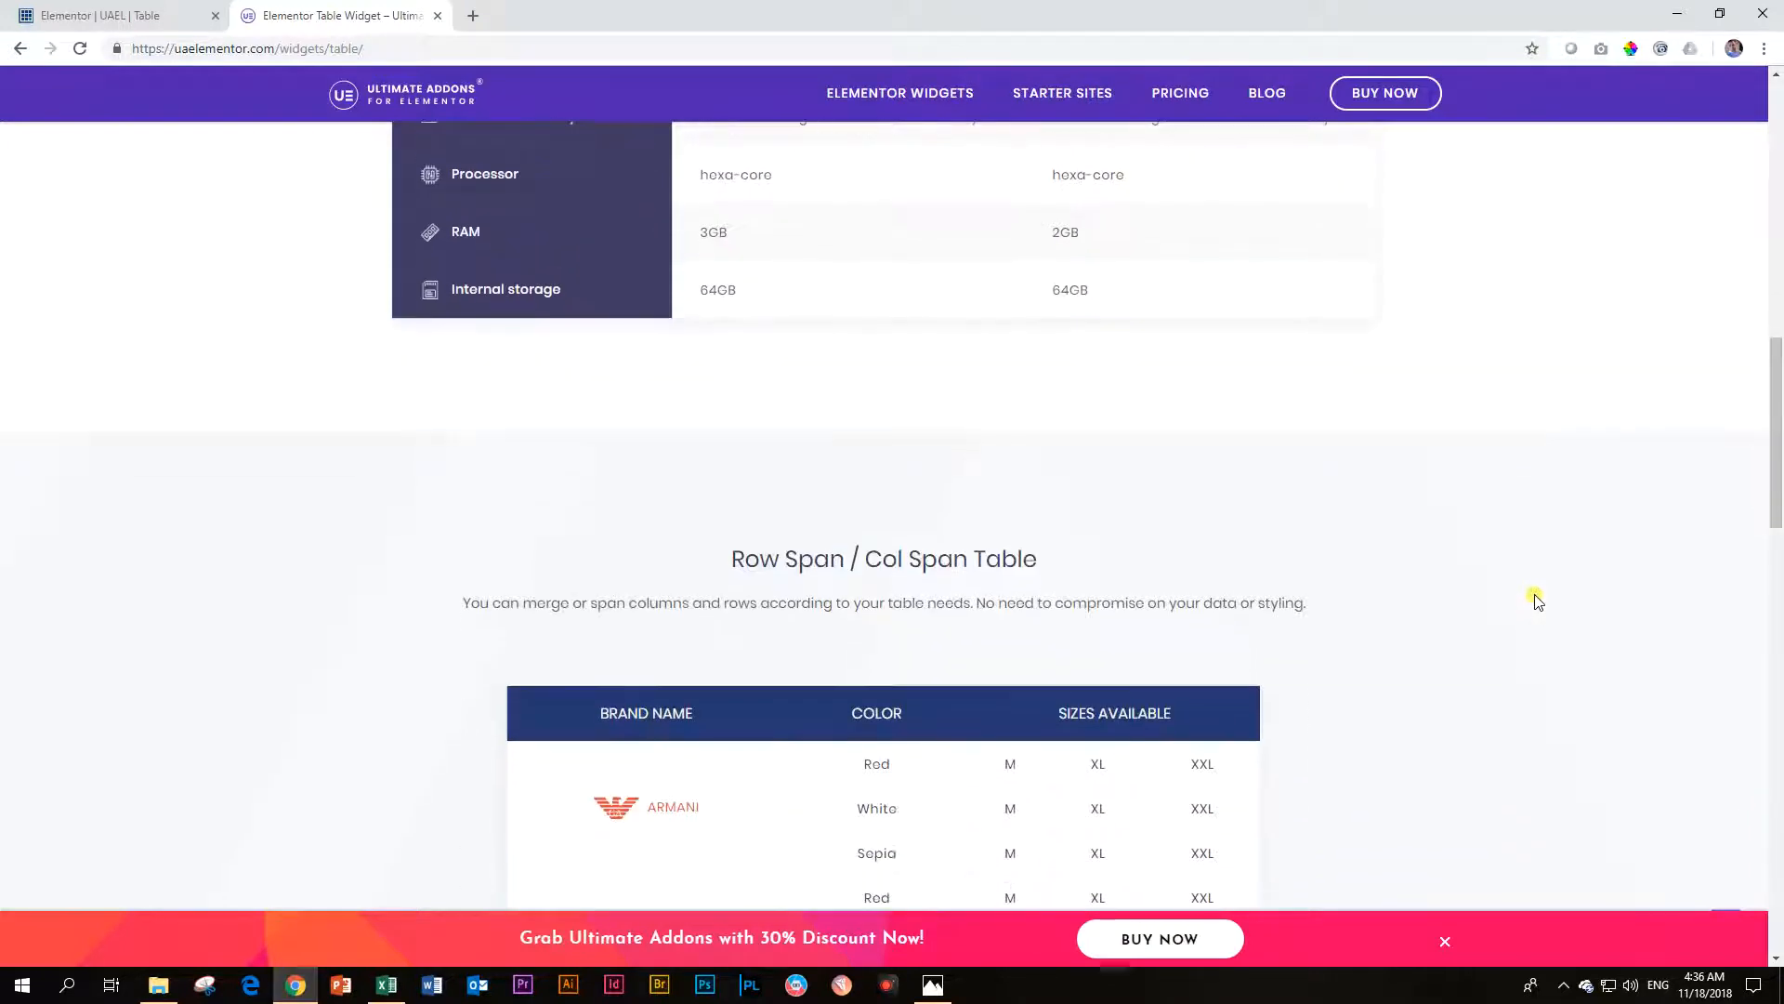
{"action": "scroll", "coordinate": [1534, 599], "scroll_direction": "down", "scroll_amount": 1}
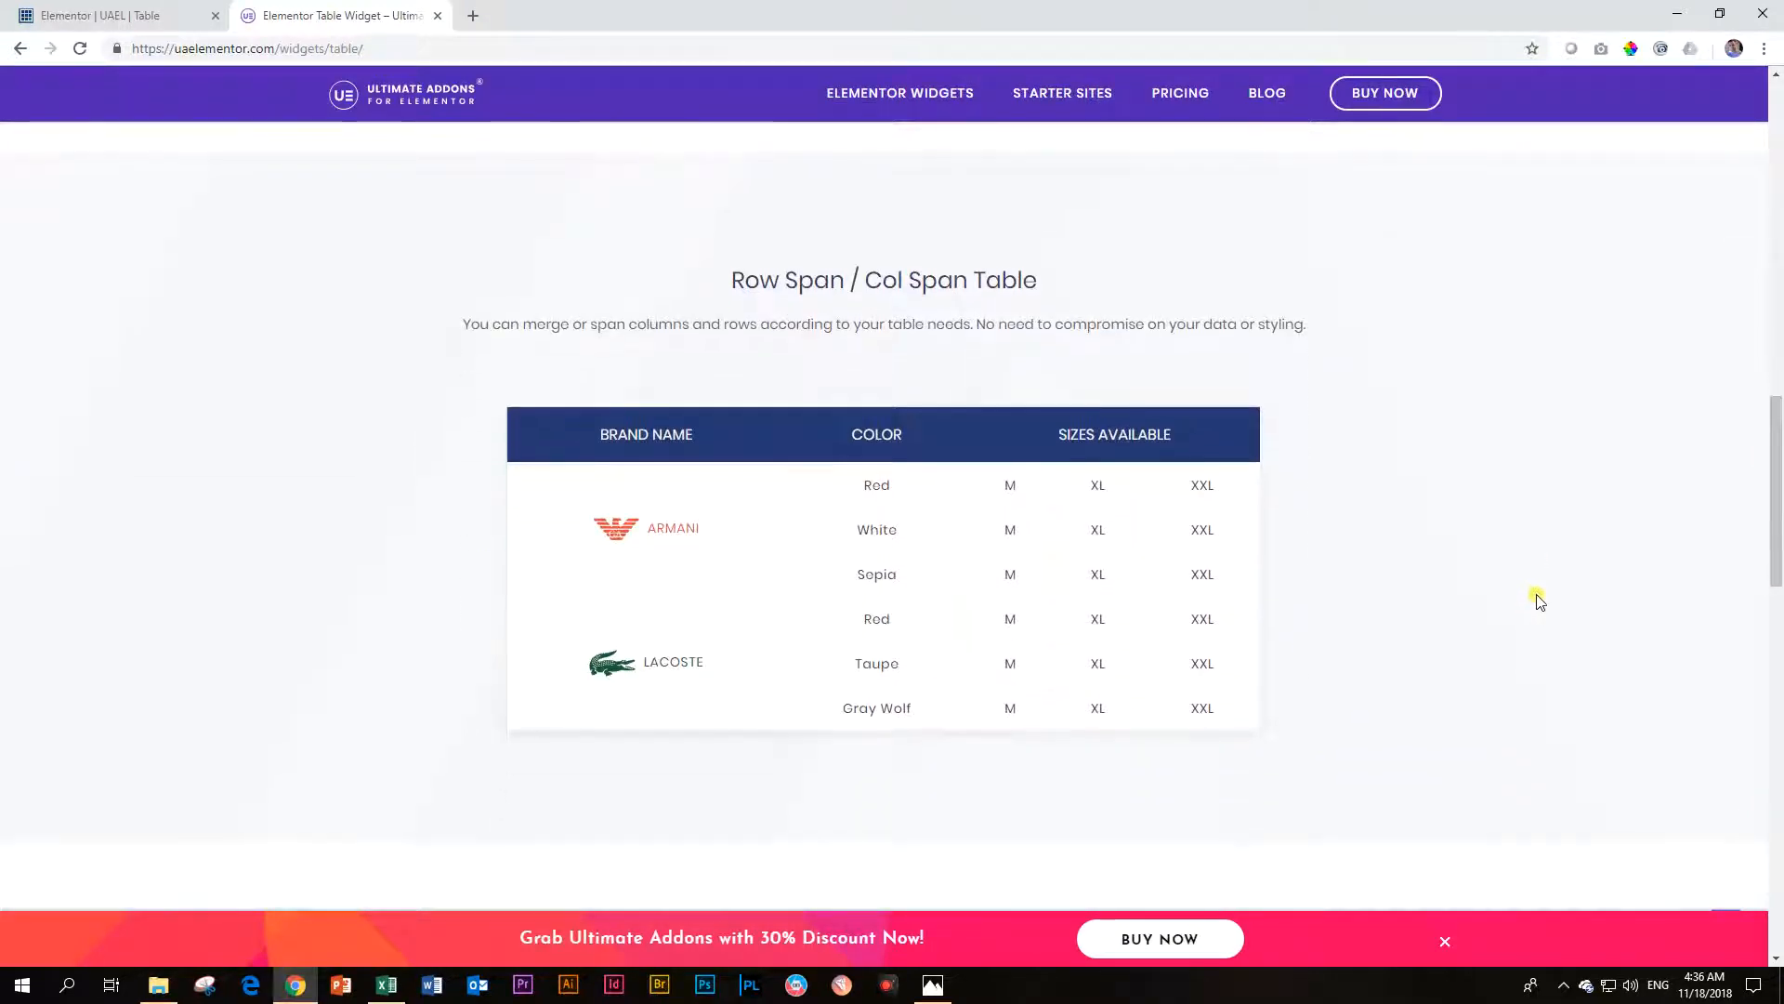
{"action": "scroll", "coordinate": [1538, 599], "scroll_direction": "down", "scroll_amount": 5}
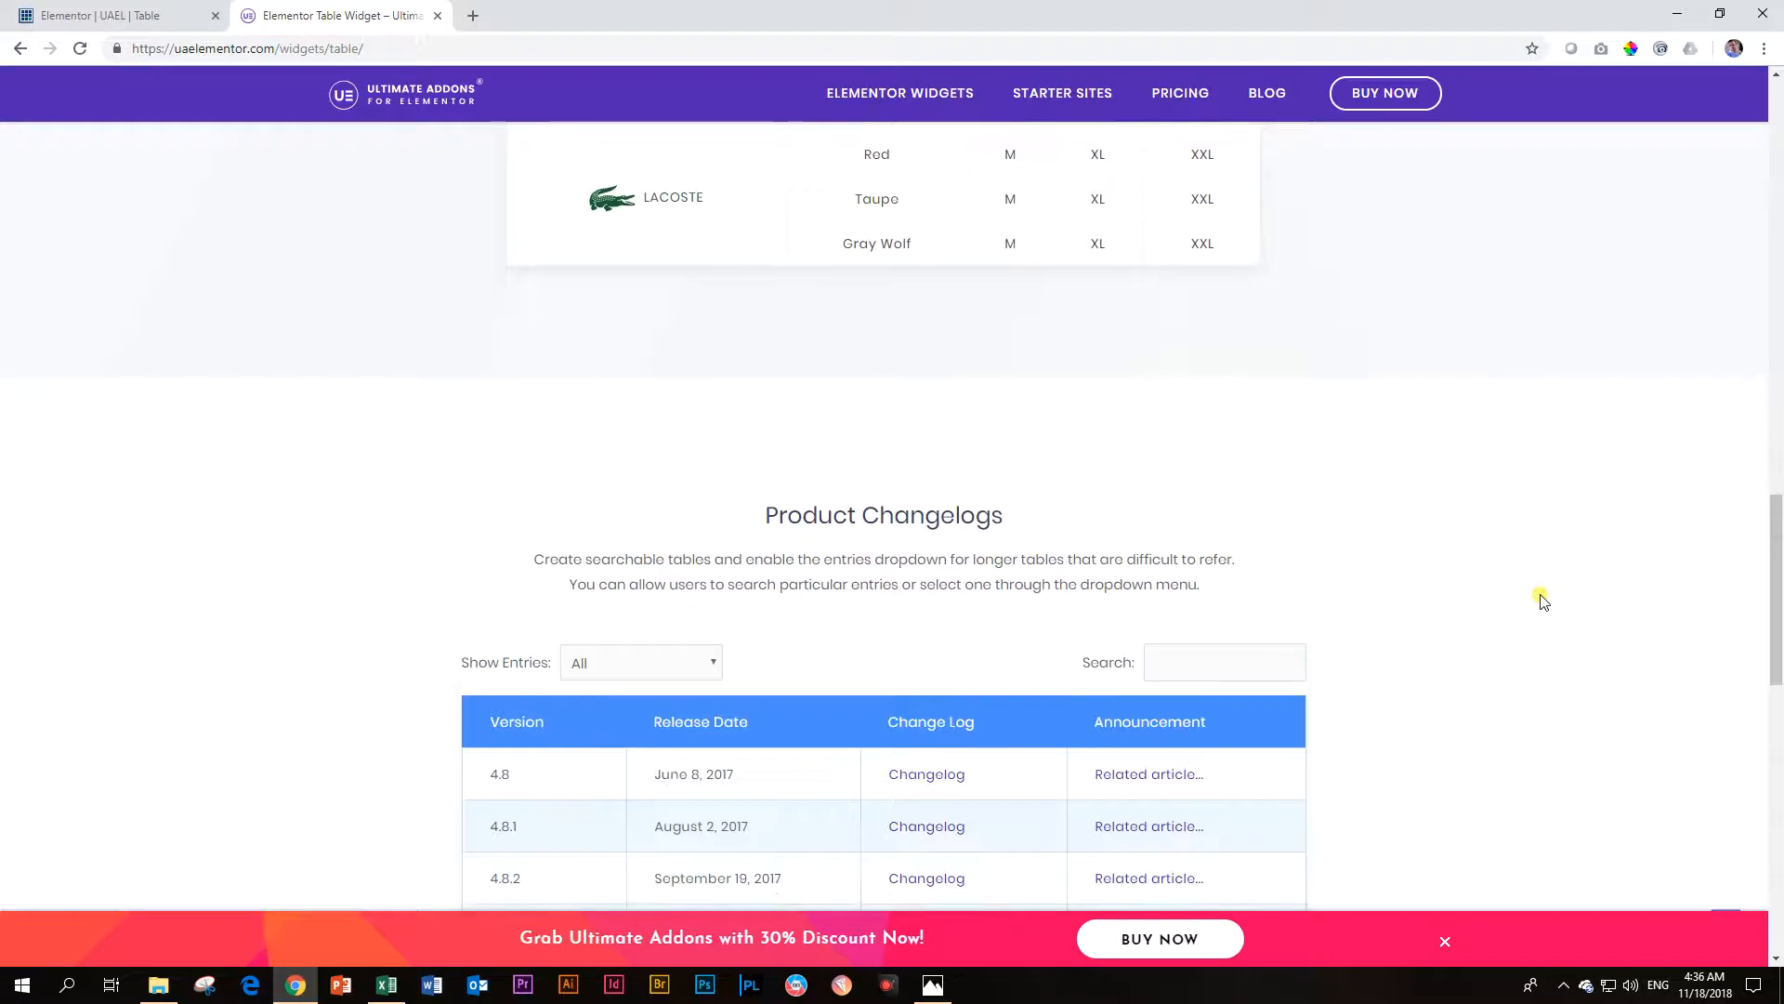
{"action": "scroll", "coordinate": [1540, 599], "scroll_direction": "down", "scroll_amount": 6}
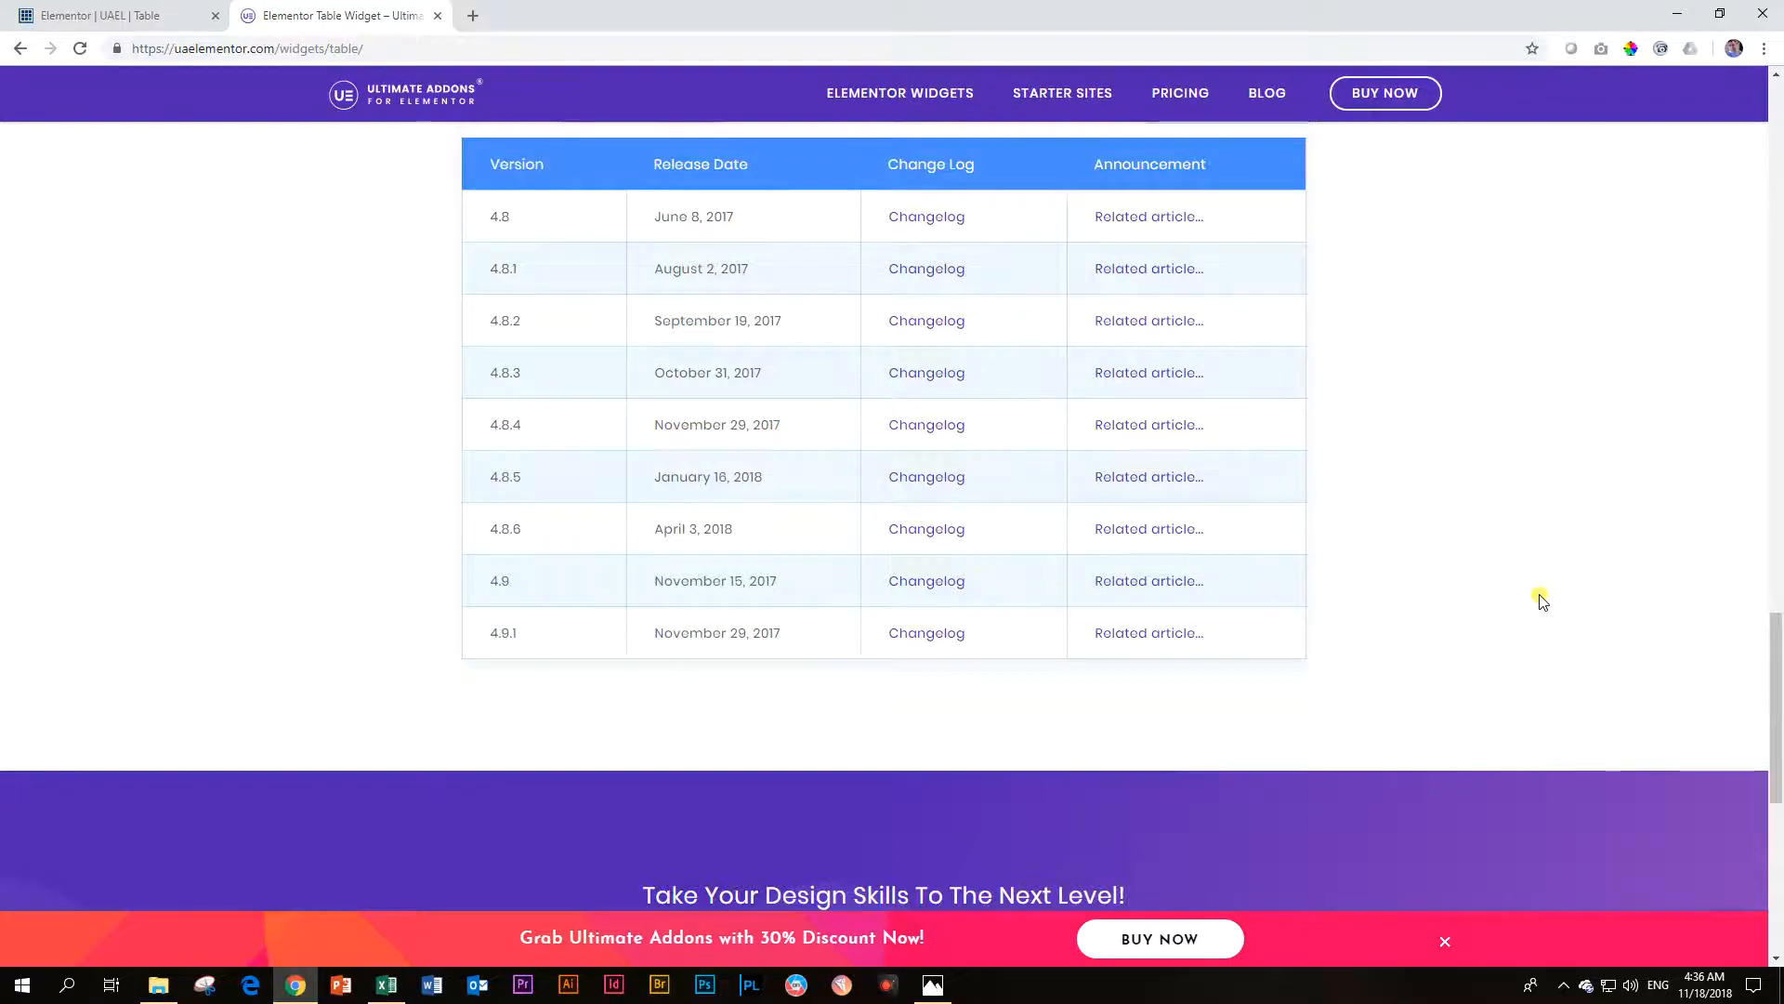
{"action": "scroll", "coordinate": [1541, 600], "scroll_direction": "up", "scroll_amount": 10}
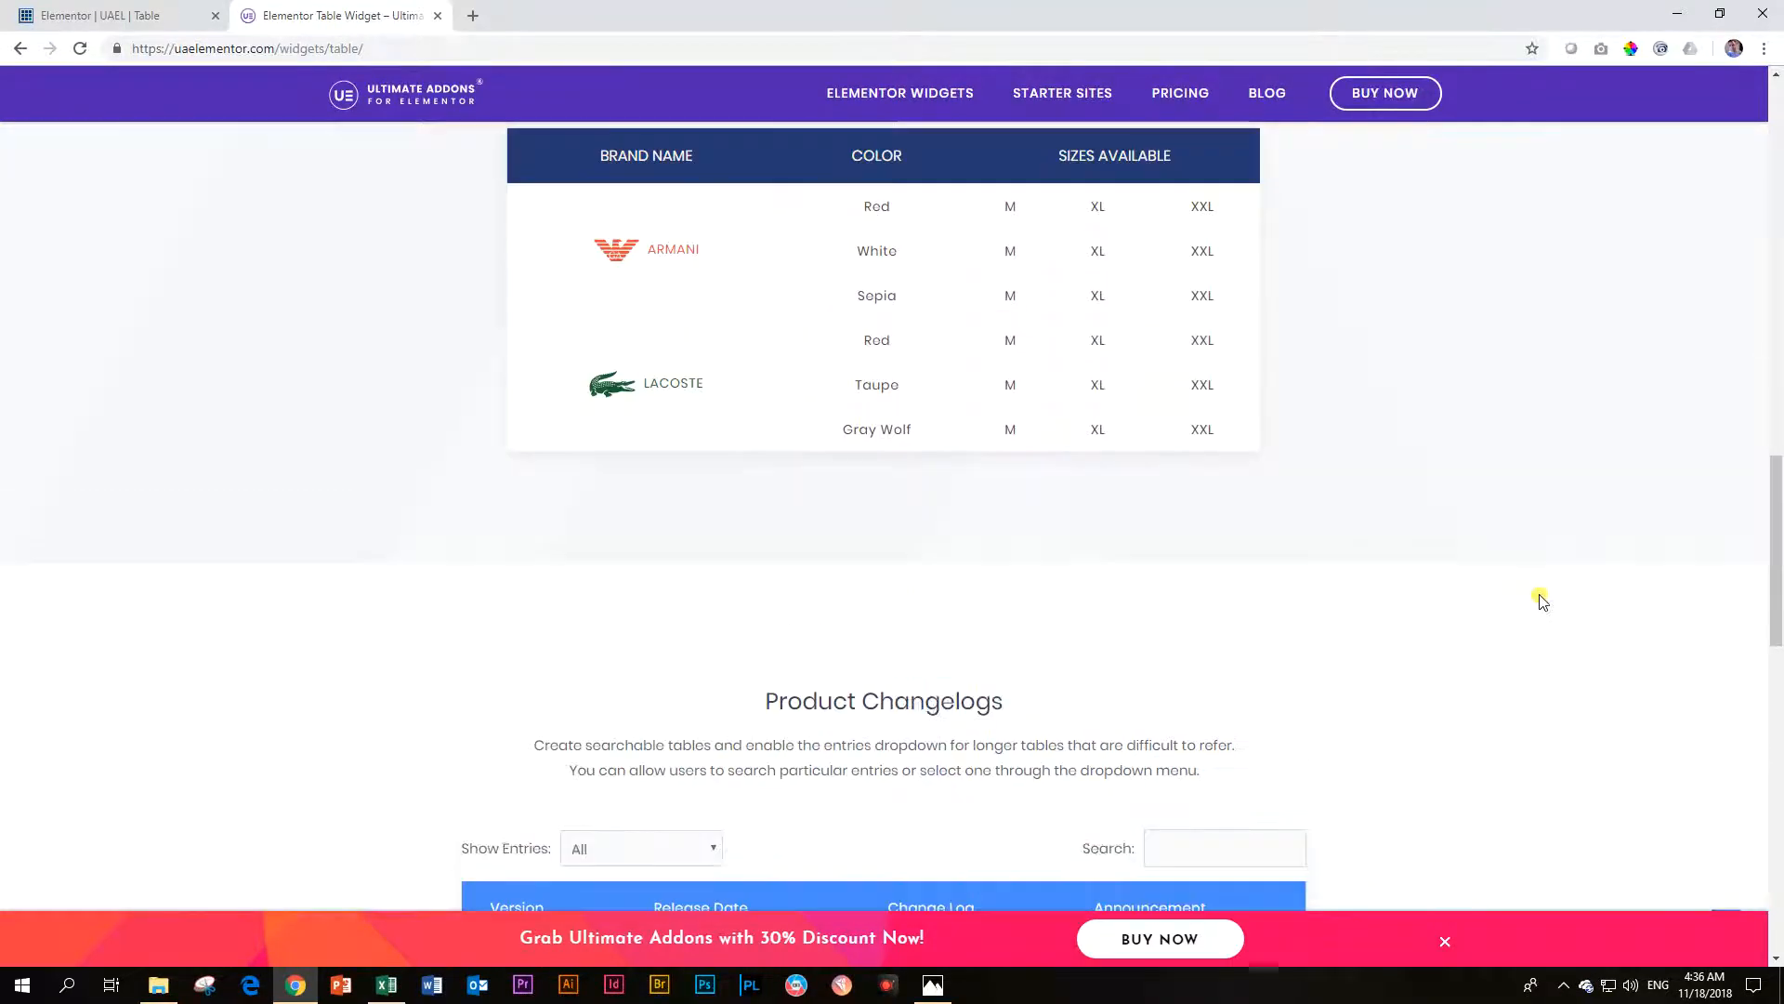
{"action": "scroll", "coordinate": [1542, 600], "scroll_direction": "up", "scroll_amount": 10}
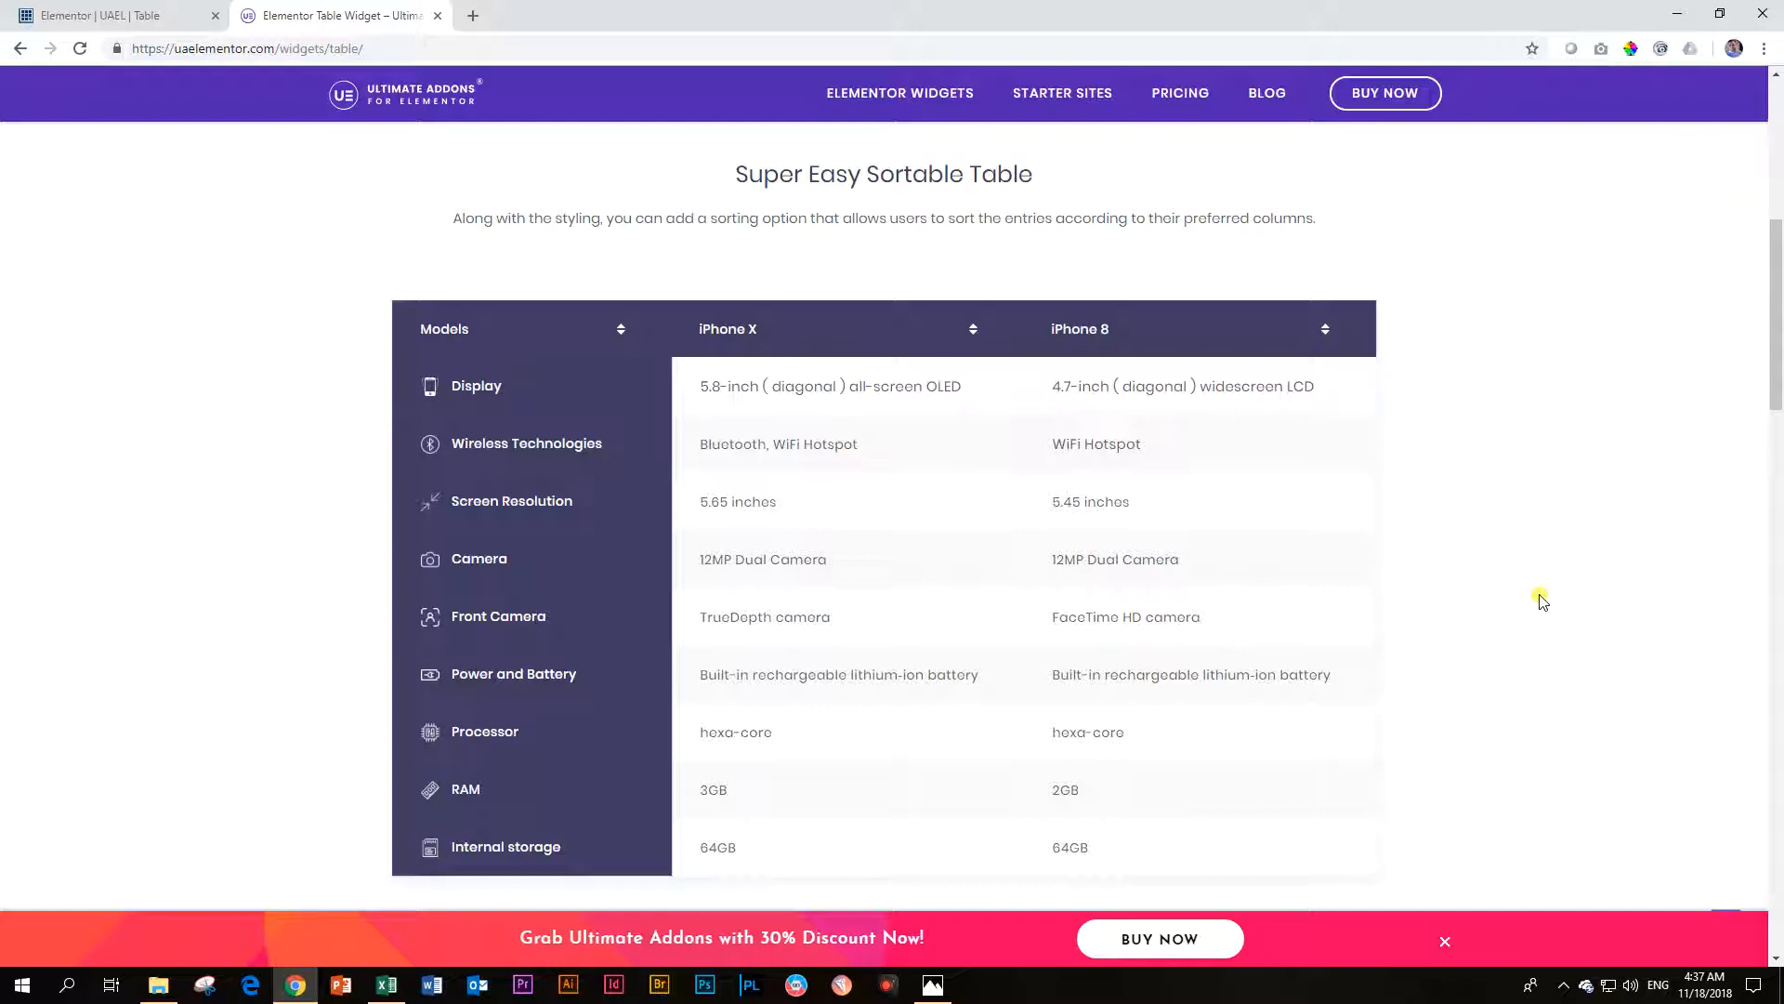
{"action": "scroll", "coordinate": [1542, 599], "scroll_direction": "down", "scroll_amount": 3}
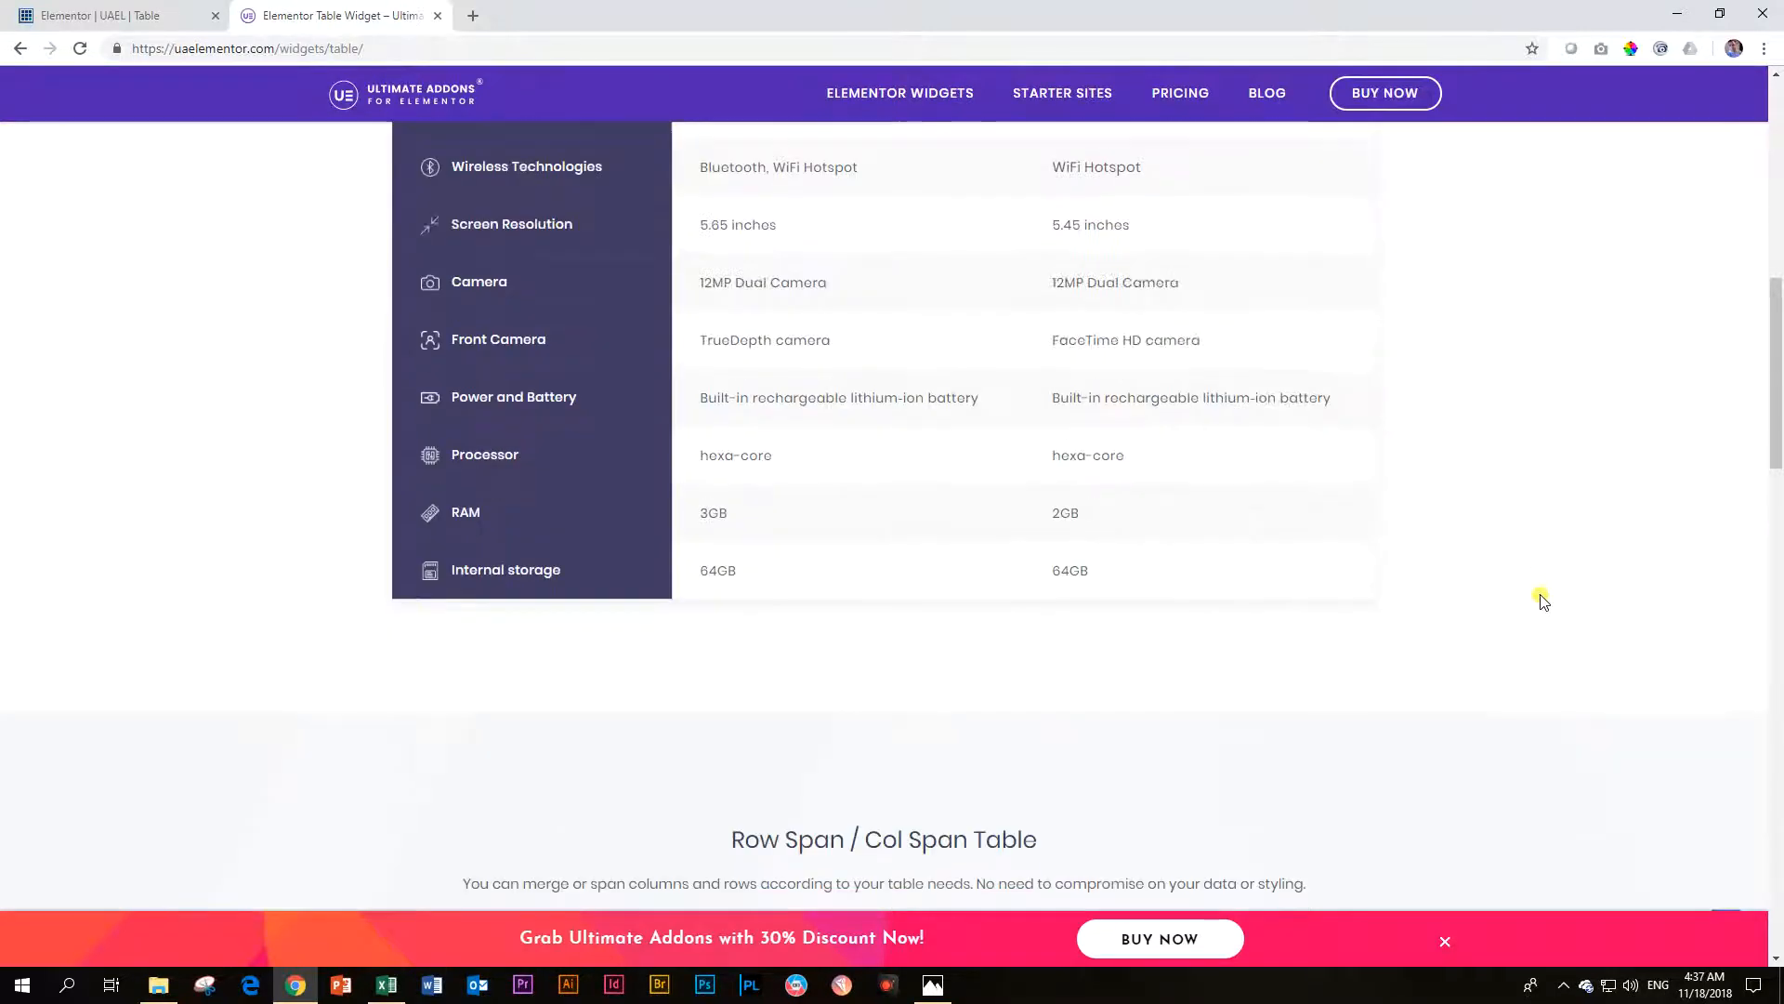
{"action": "scroll", "coordinate": [1542, 600], "scroll_direction": "down", "scroll_amount": 5}
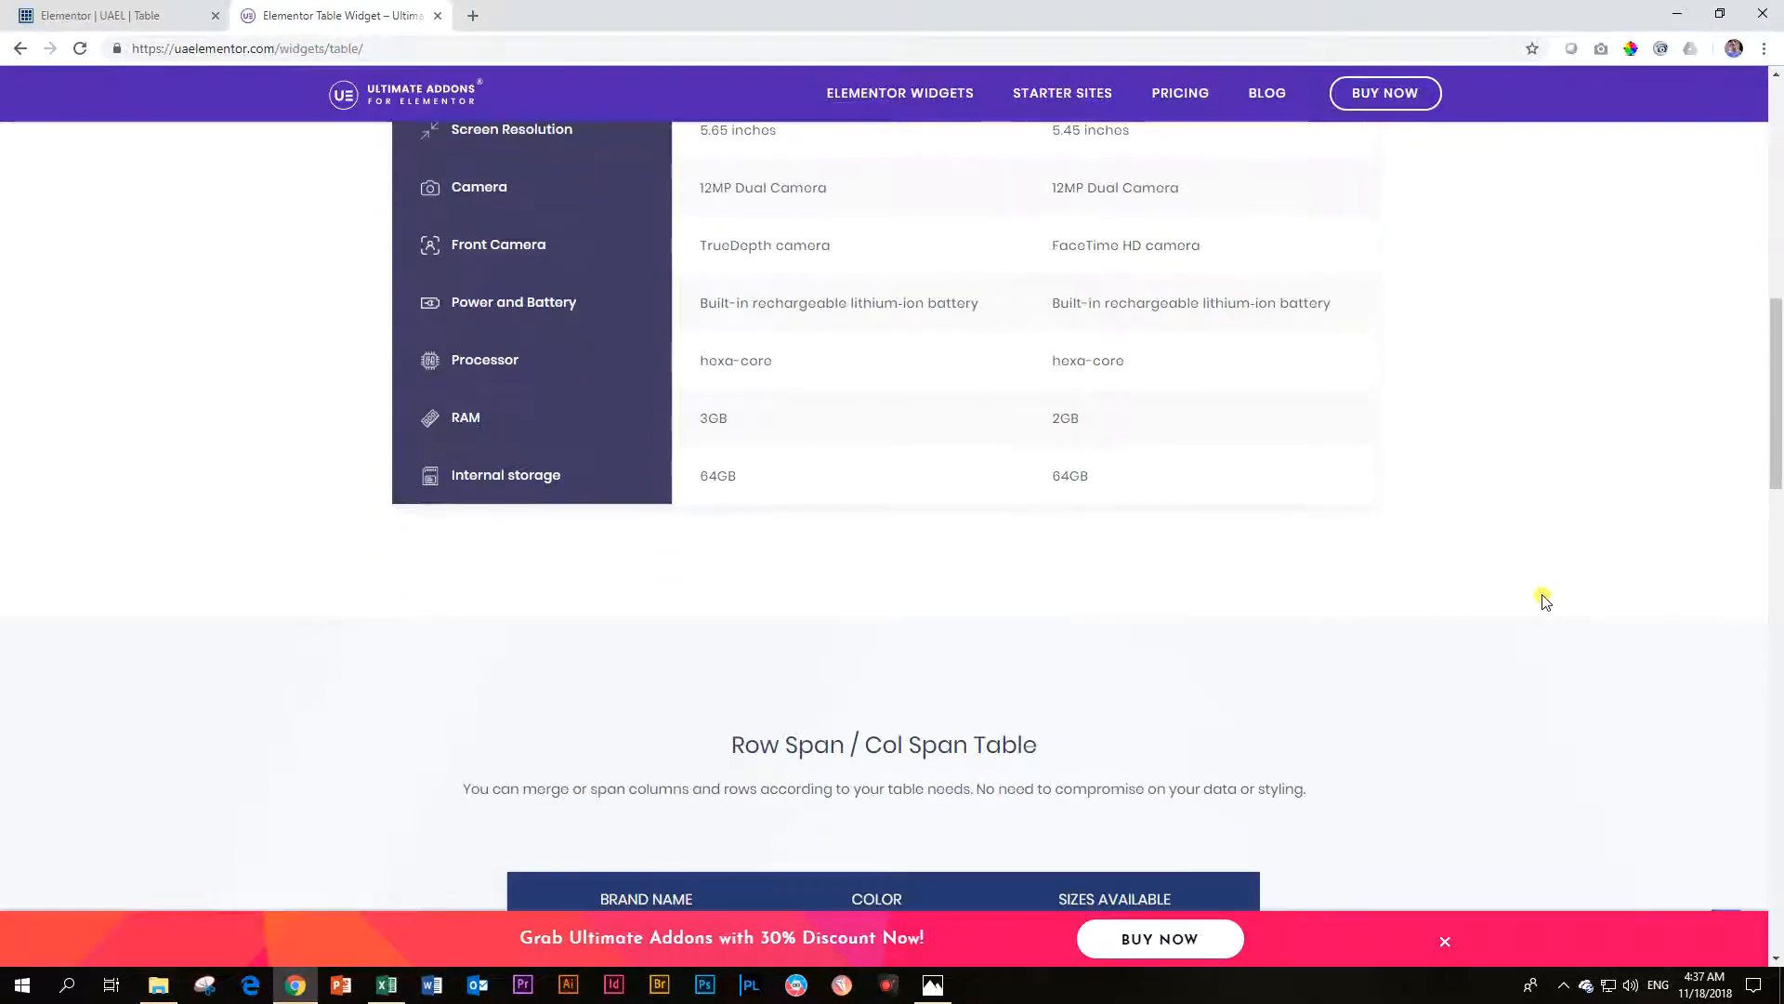
{"action": "scroll", "coordinate": [1546, 600], "scroll_direction": "down", "scroll_amount": 2}
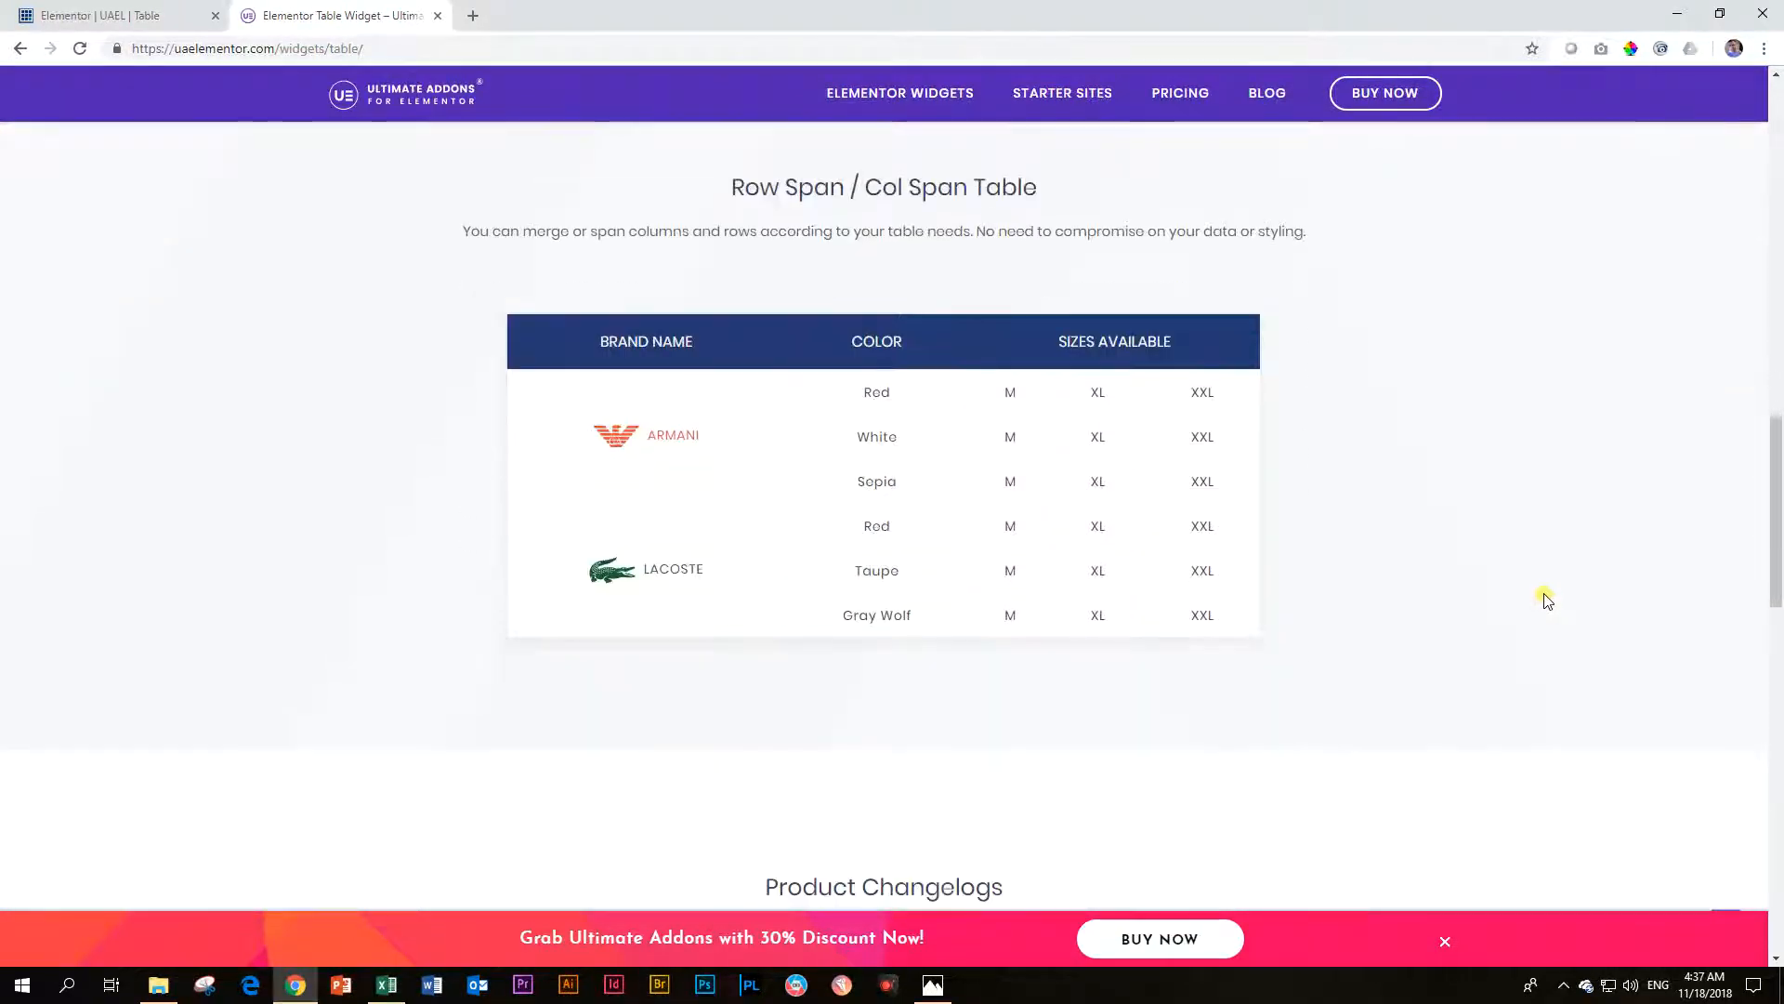
{"action": "scroll", "coordinate": [1545, 600], "scroll_direction": "down", "scroll_amount": 4}
{"action": "scroll", "coordinate": [1545, 599], "scroll_direction": "down", "scroll_amount": 3}
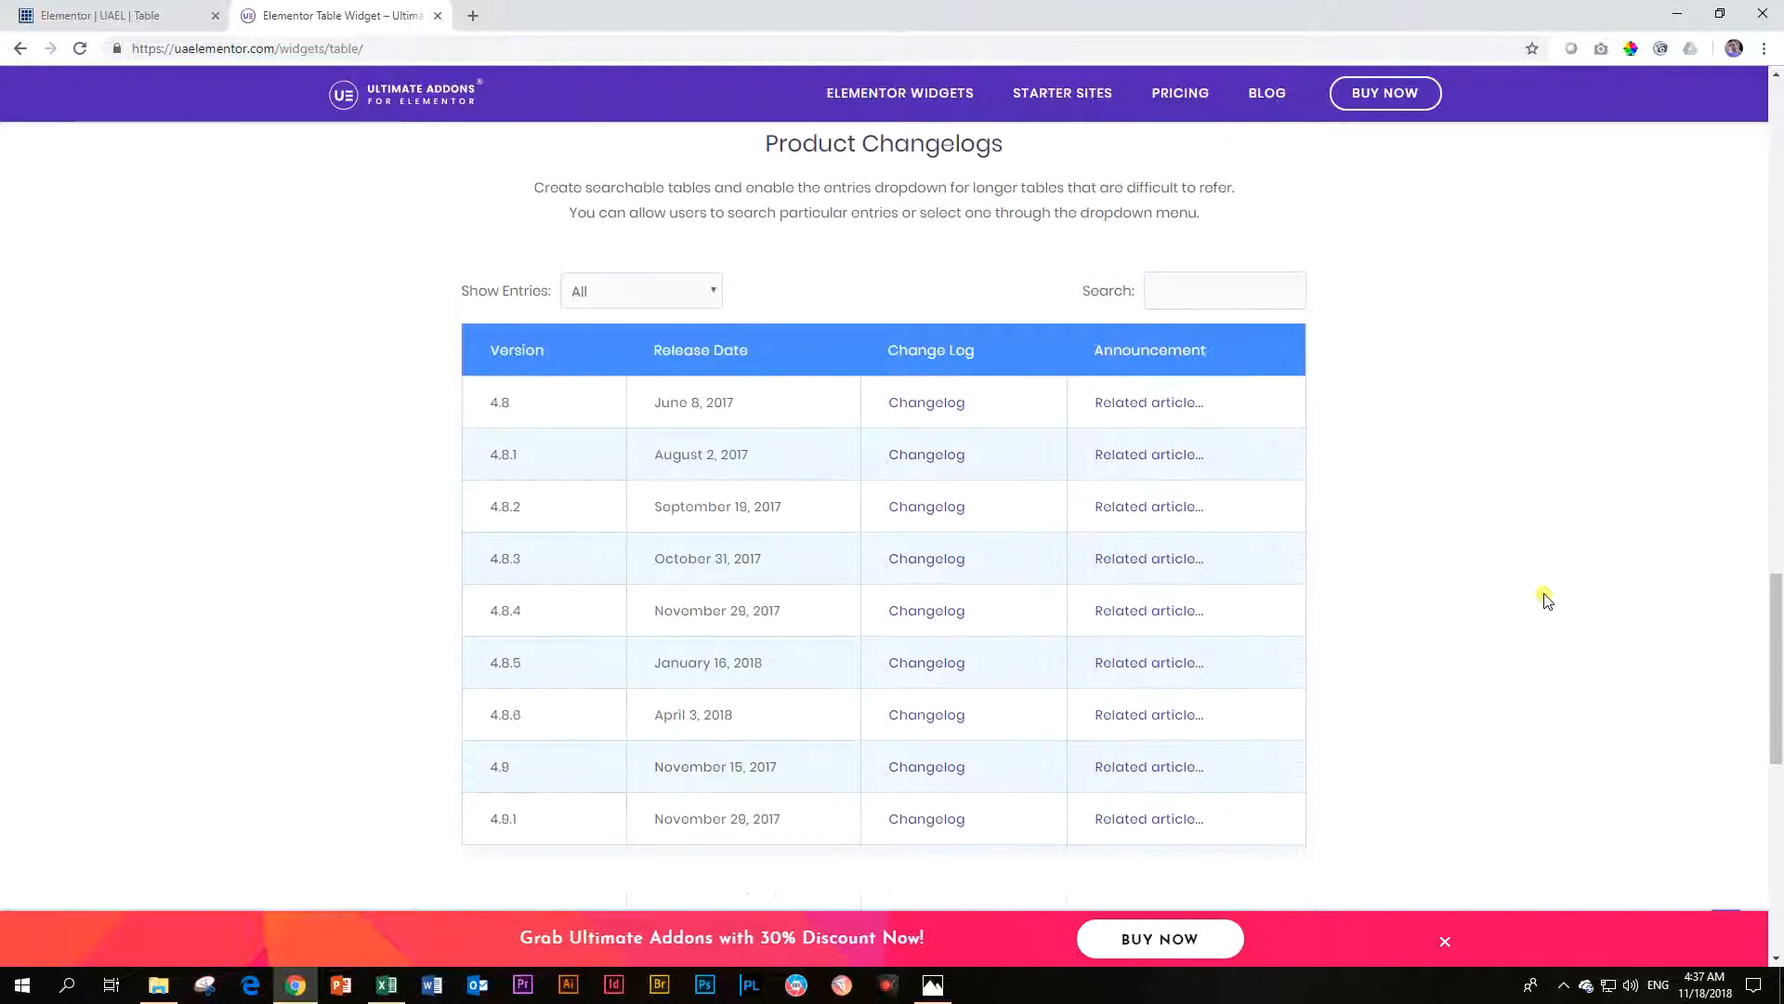
{"action": "scroll", "coordinate": [1545, 599], "scroll_direction": "up", "scroll_amount": 5}
{"action": "scroll", "coordinate": [1545, 599], "scroll_direction": "up", "scroll_amount": 12}
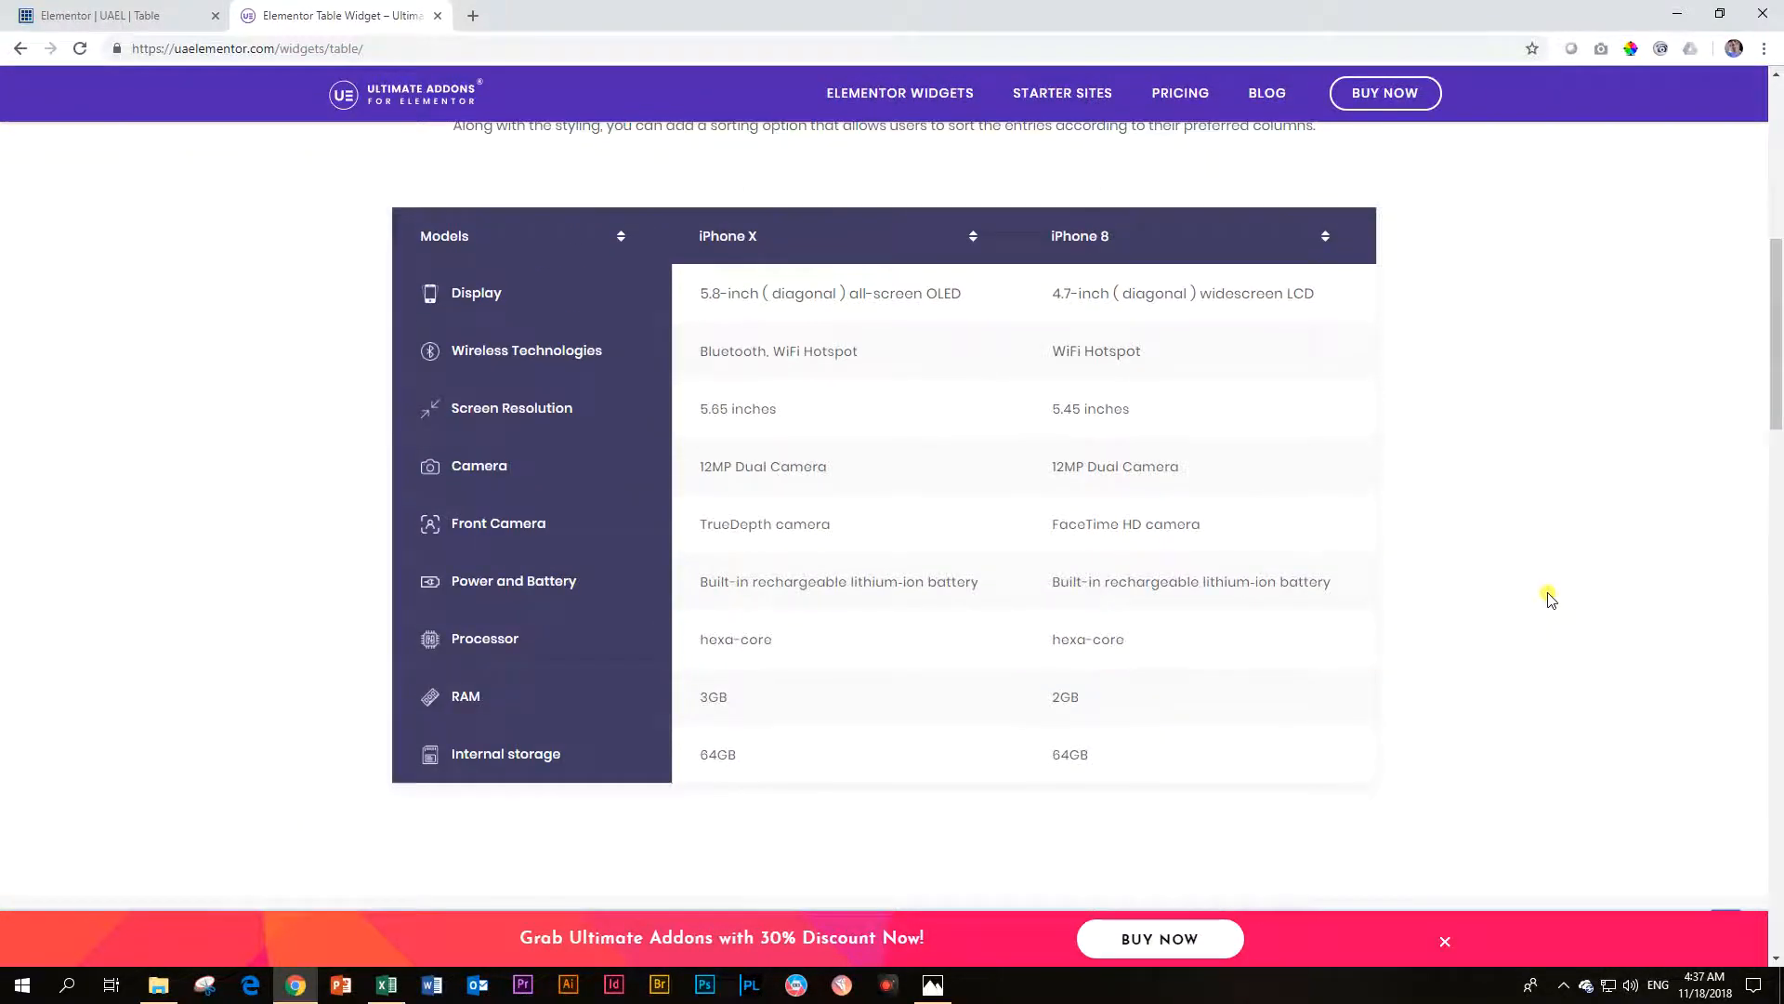
{"action": "scroll", "coordinate": [1223, 574], "scroll_direction": "down", "scroll_amount": 9}
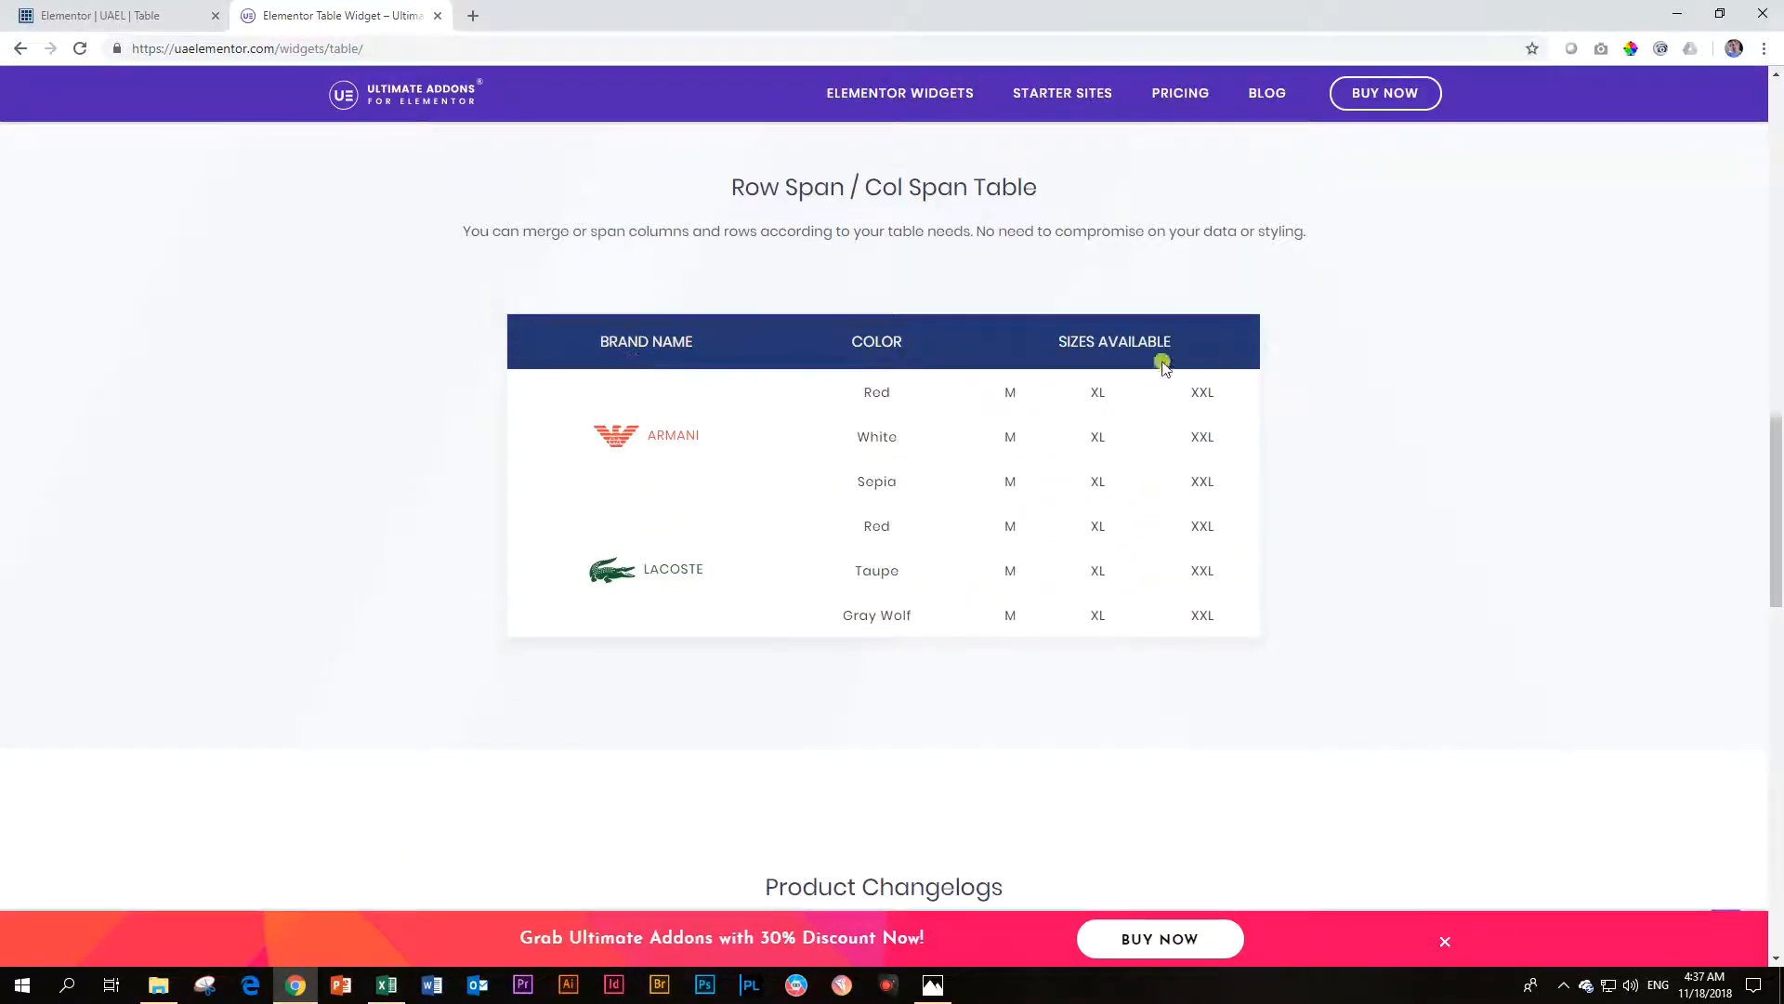
{"action": "scroll", "coordinate": [1079, 481], "scroll_direction": "down", "scroll_amount": 4}
{"action": "scroll", "coordinate": [1295, 544], "scroll_direction": "down", "scroll_amount": 4}
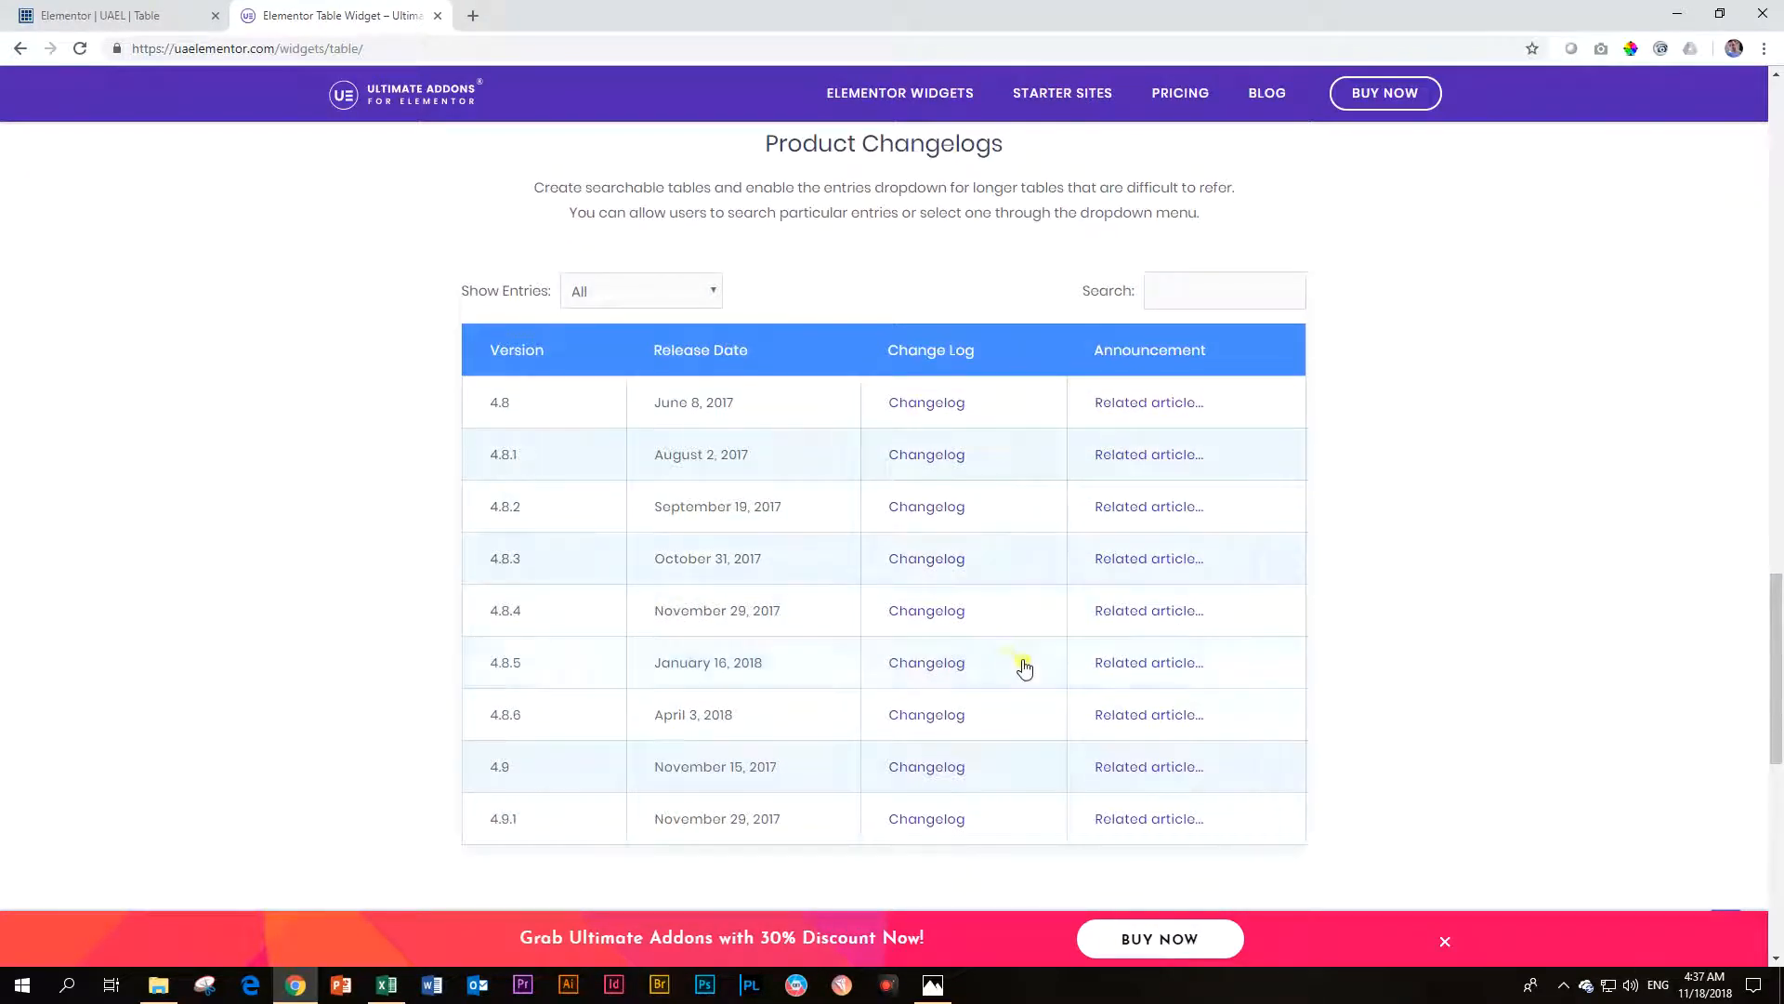
{"action": "scroll", "coordinate": [1425, 781], "scroll_direction": "up", "scroll_amount": 5}
{"action": "scroll", "coordinate": [1425, 780], "scroll_direction": "up", "scroll_amount": 12}
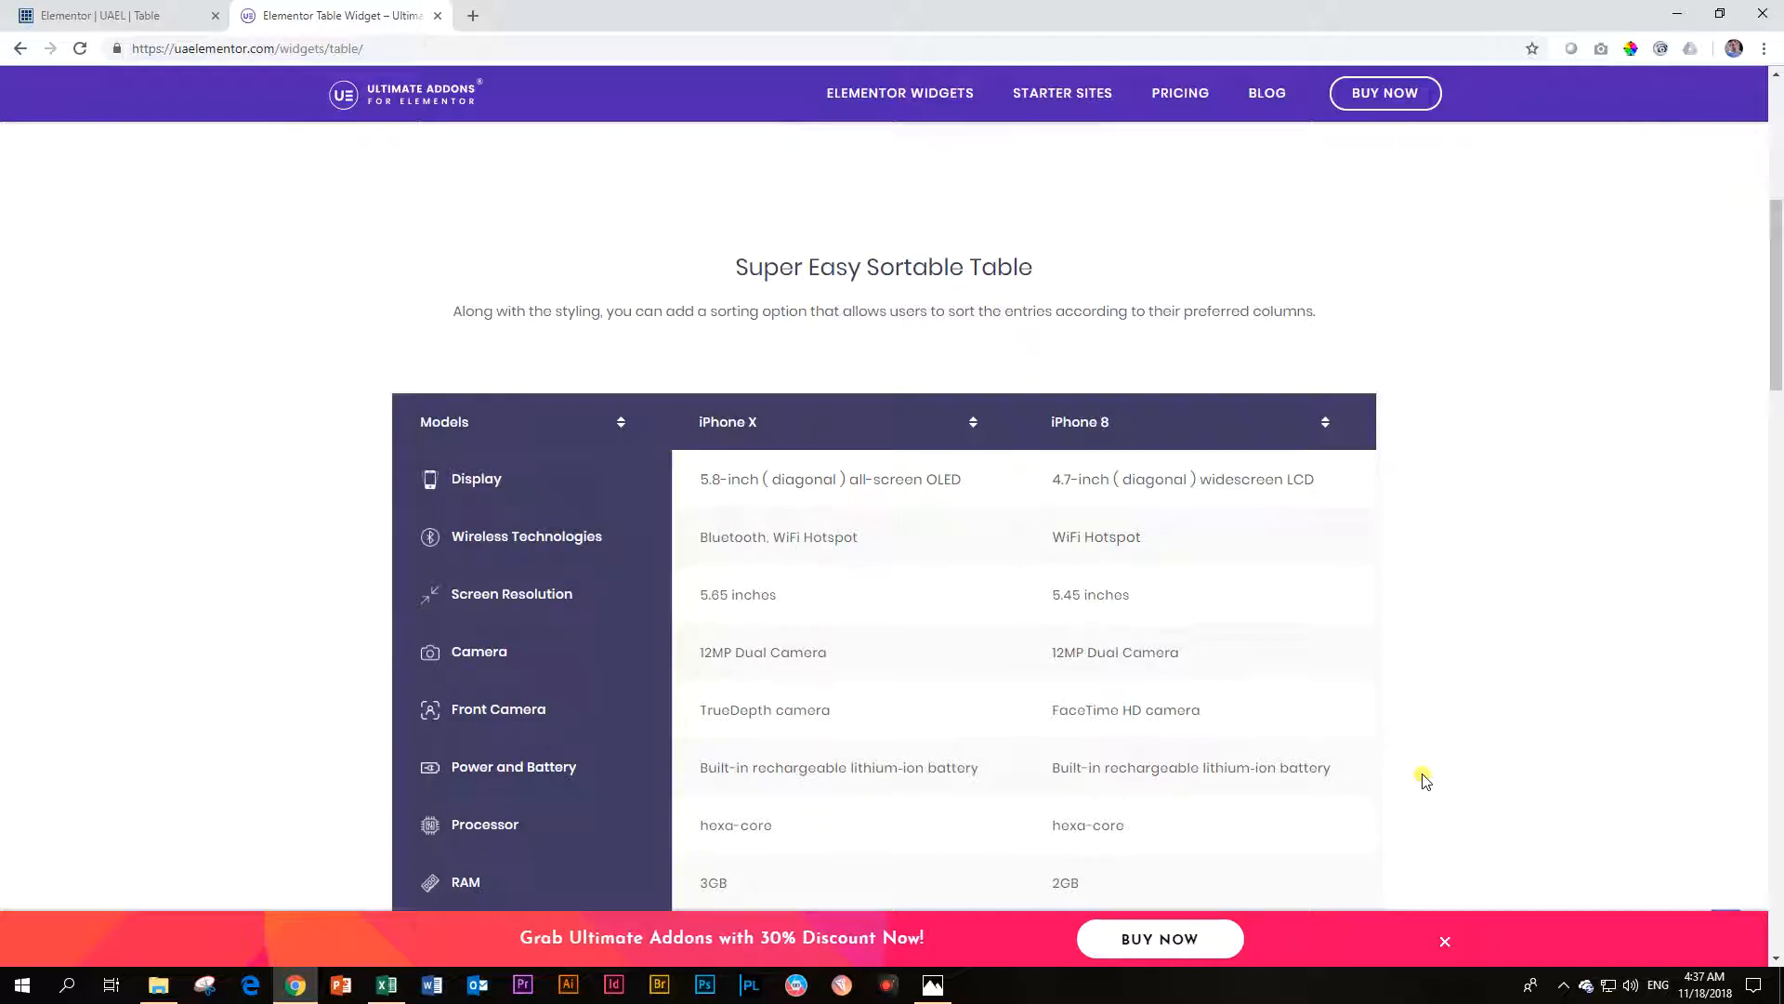
{"action": "scroll", "coordinate": [1426, 778], "scroll_direction": "down", "scroll_amount": 4}
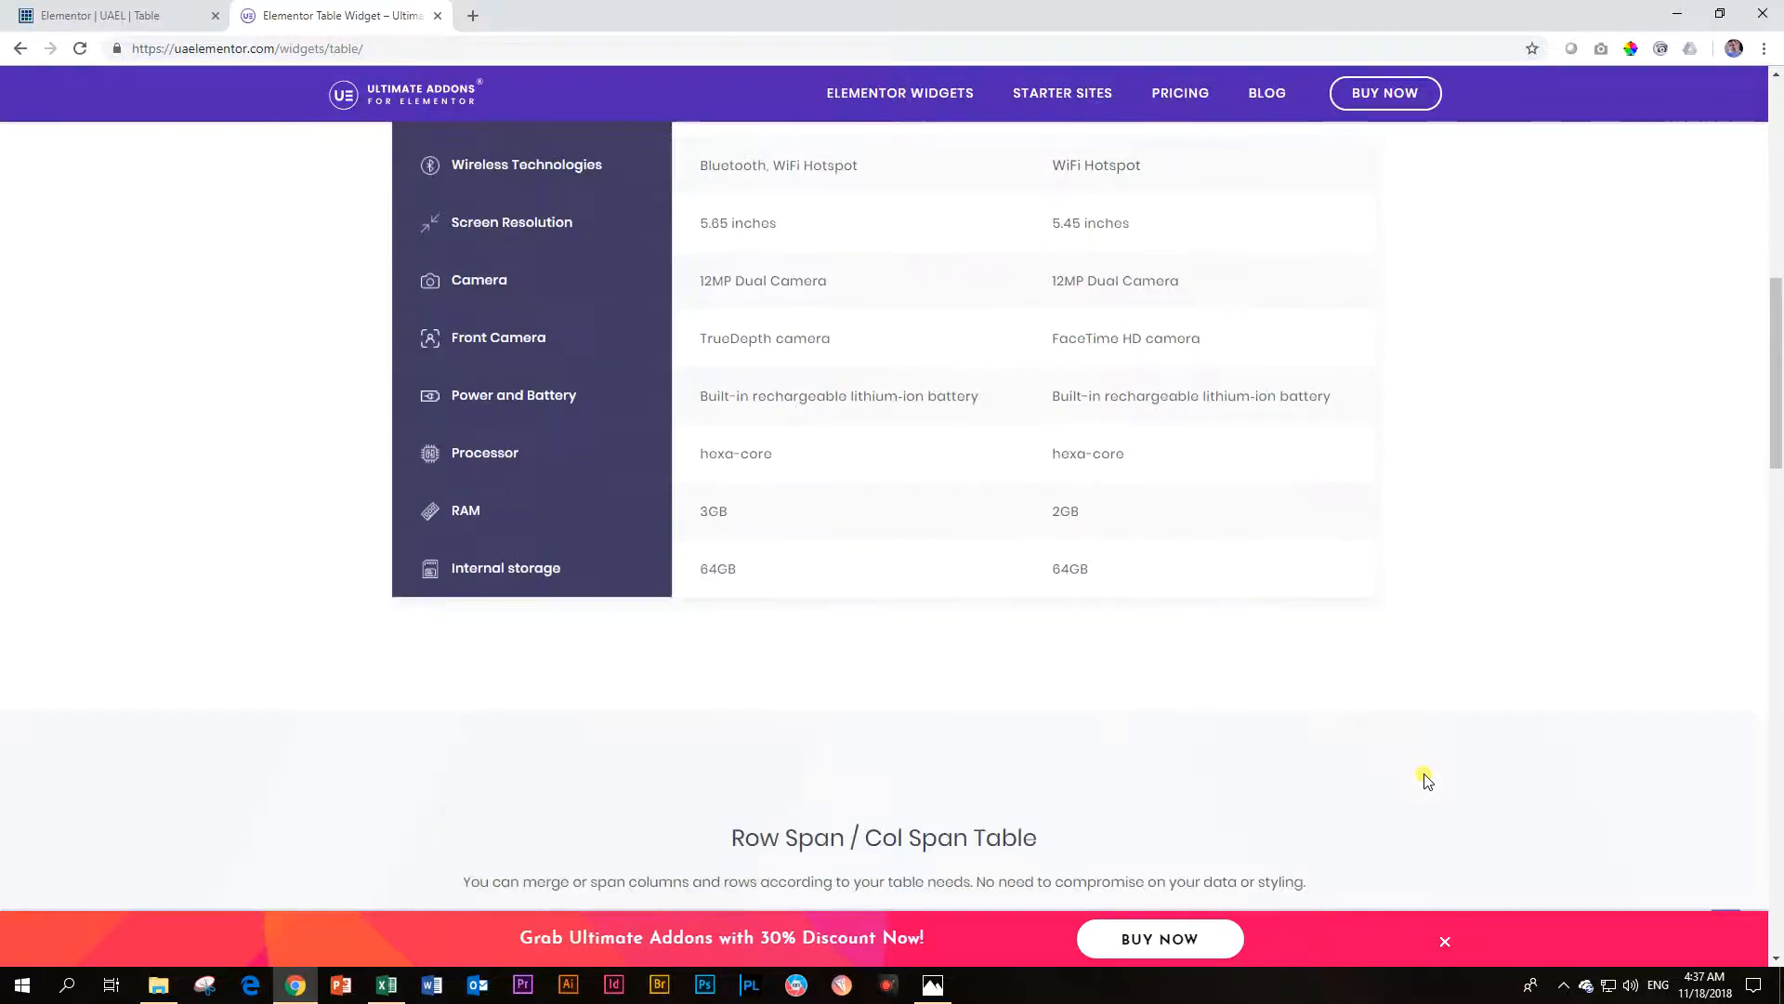
{"action": "scroll", "coordinate": [1426, 779], "scroll_direction": "up", "scroll_amount": 2}
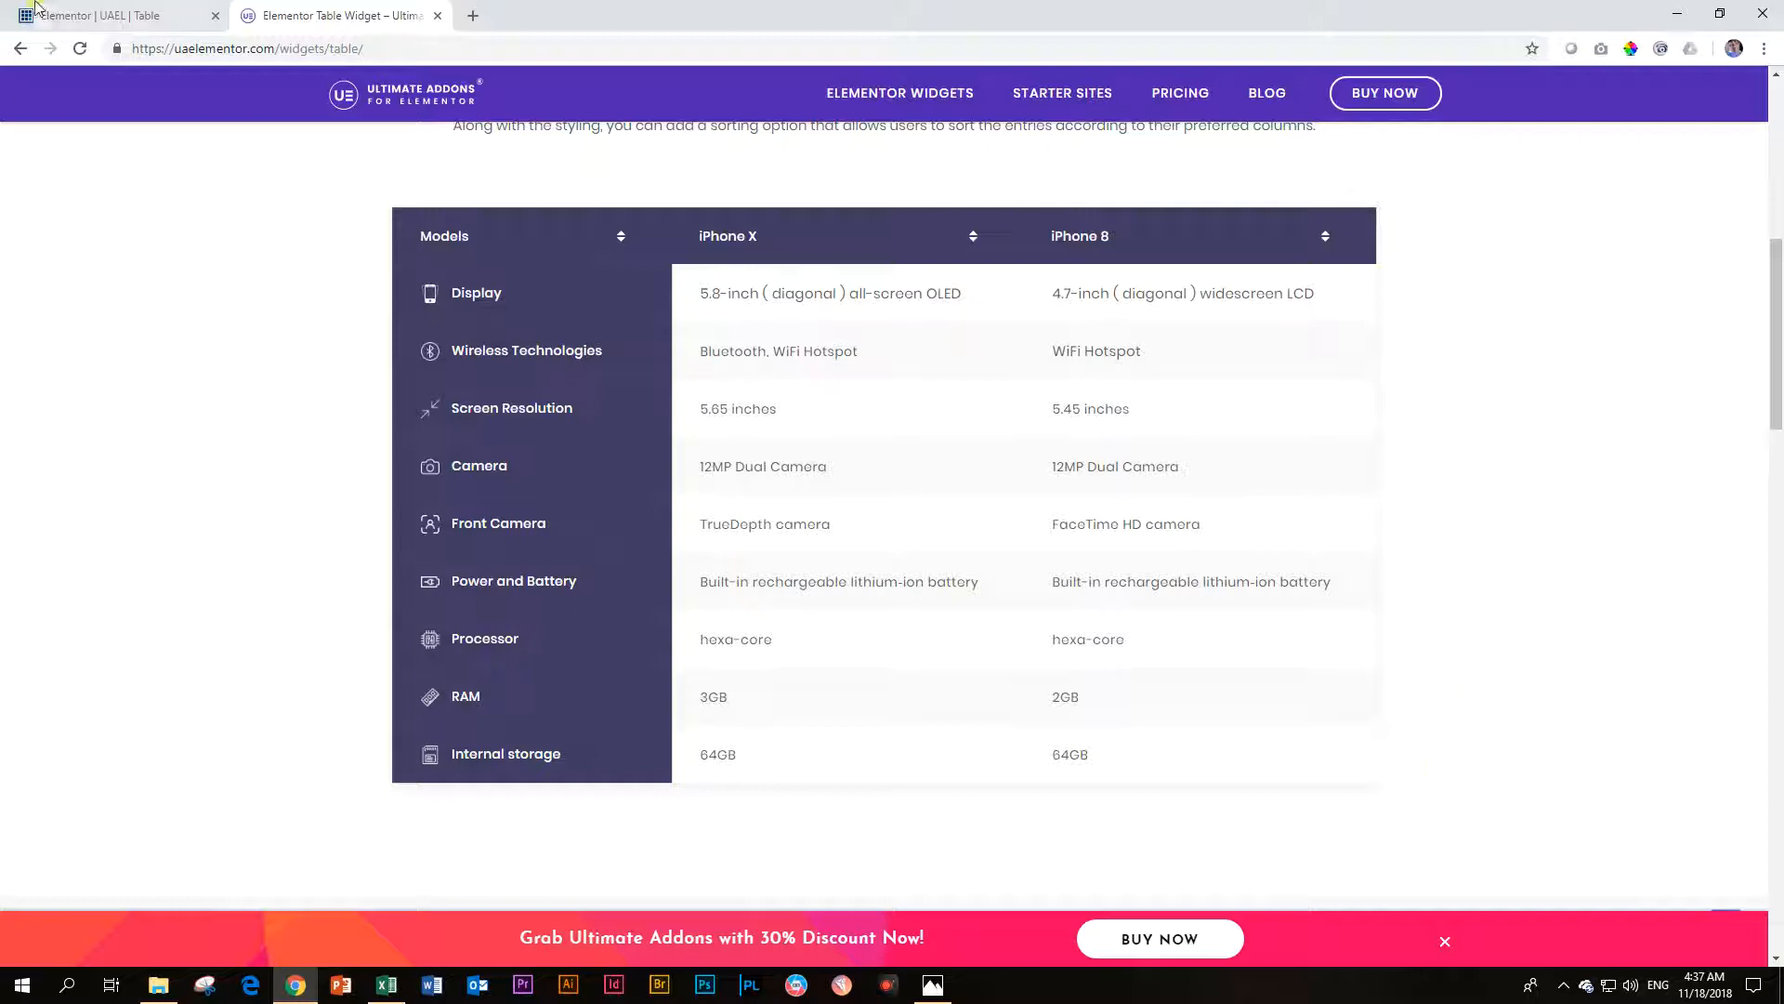
- Switch to the Elementor page editor and insert a two-column section between the Weekly Sales Update and Taxonomies for Travelling sections
{"action": "left_click", "coordinate": [108, 10]}
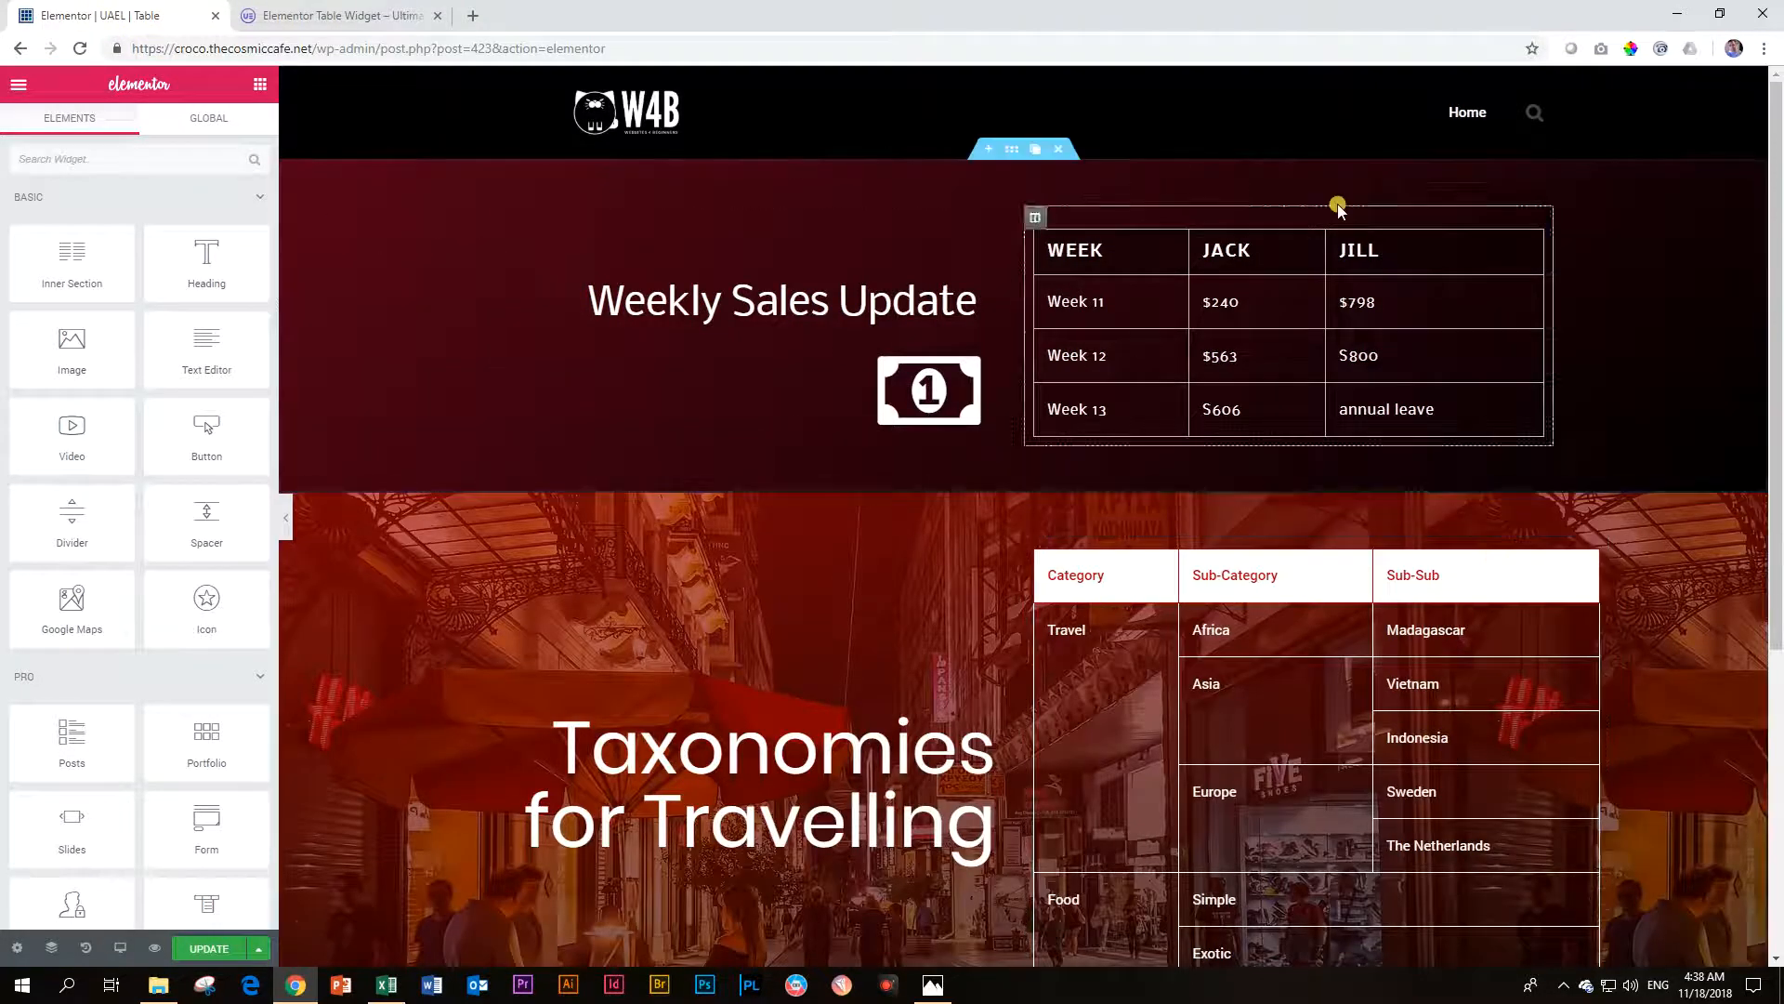
{"action": "scroll", "coordinate": [1355, 311], "scroll_direction": "down", "scroll_amount": 5}
{"action": "scroll", "coordinate": [1355, 326], "scroll_direction": "up", "scroll_amount": 4}
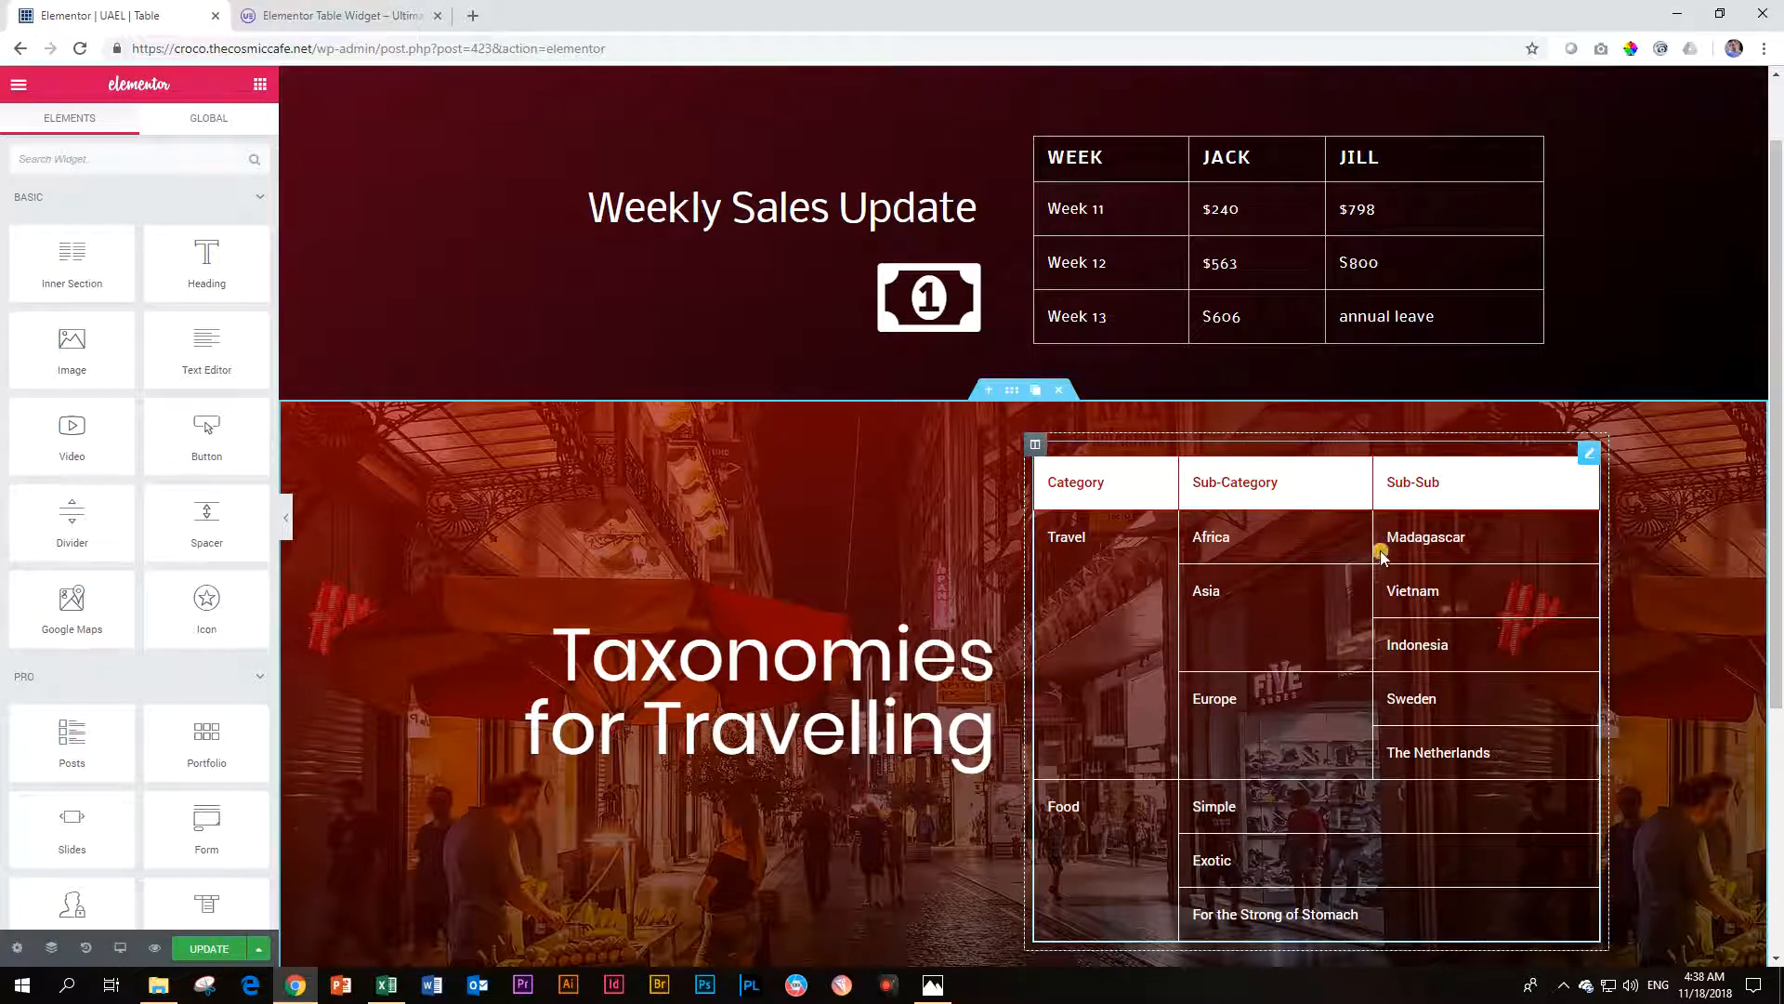
{"action": "scroll", "coordinate": [1457, 709], "scroll_direction": "up", "scroll_amount": 1}
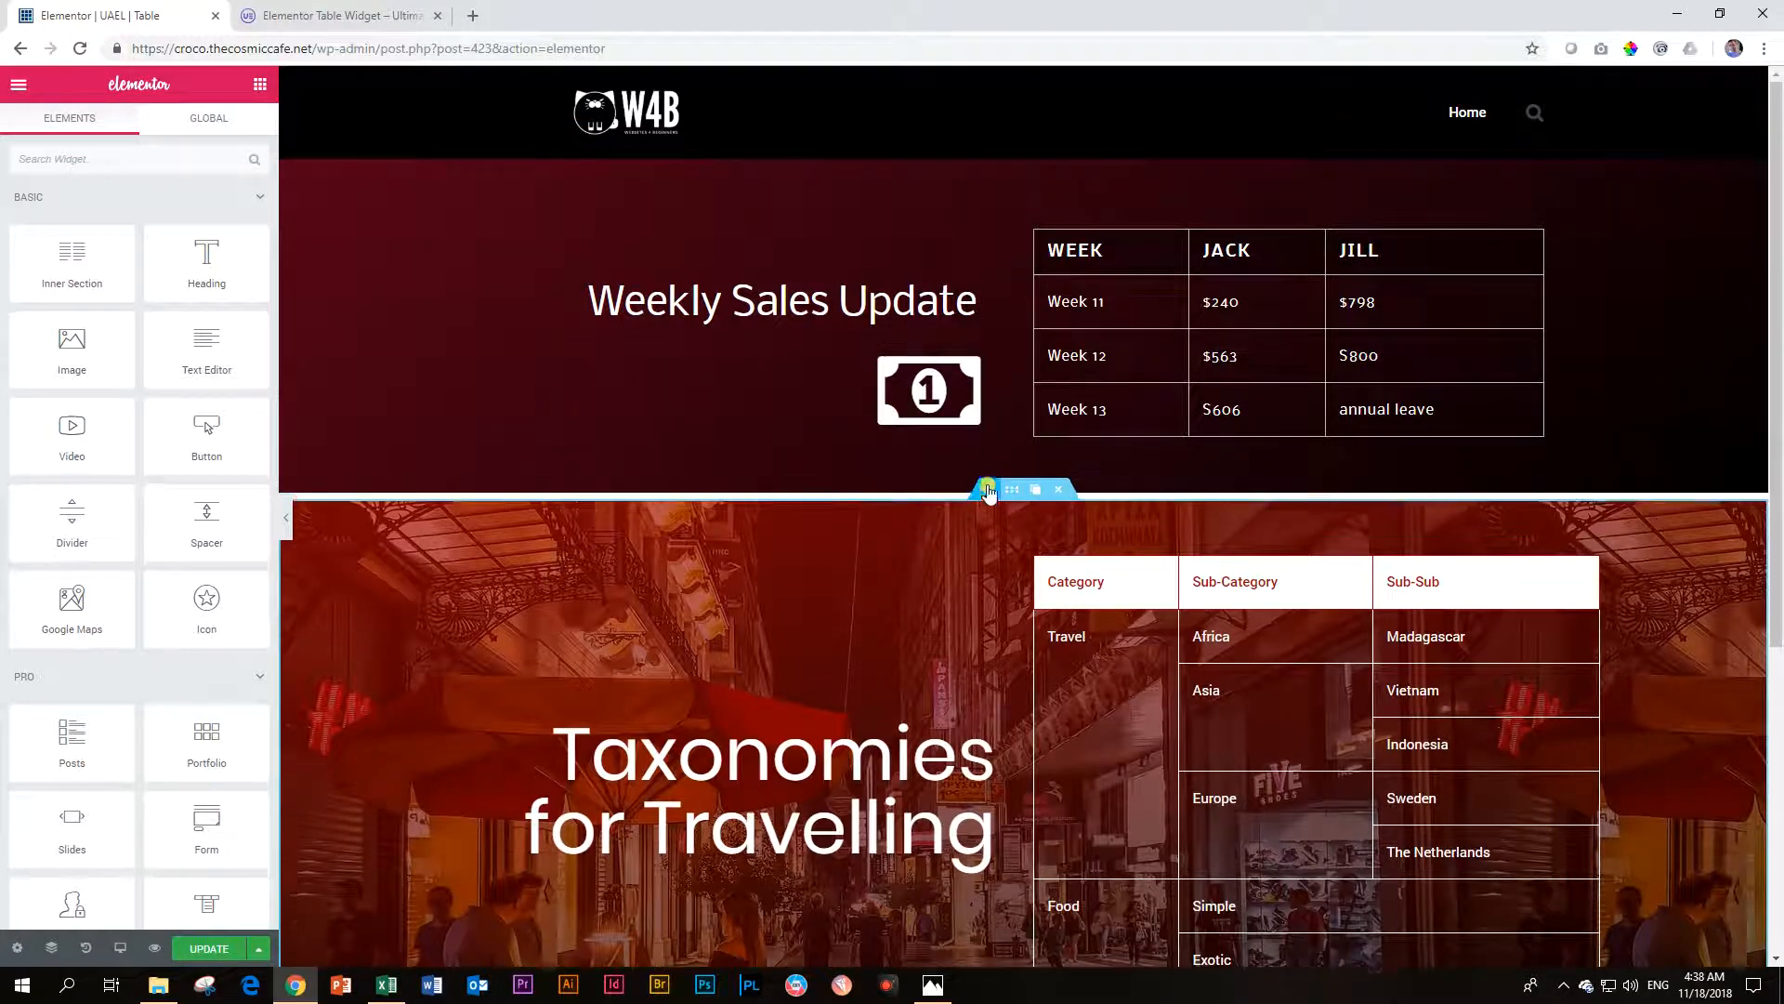
{"action": "left_click", "coordinate": [988, 482]}
{"action": "left_click", "coordinate": [1093, 569]}
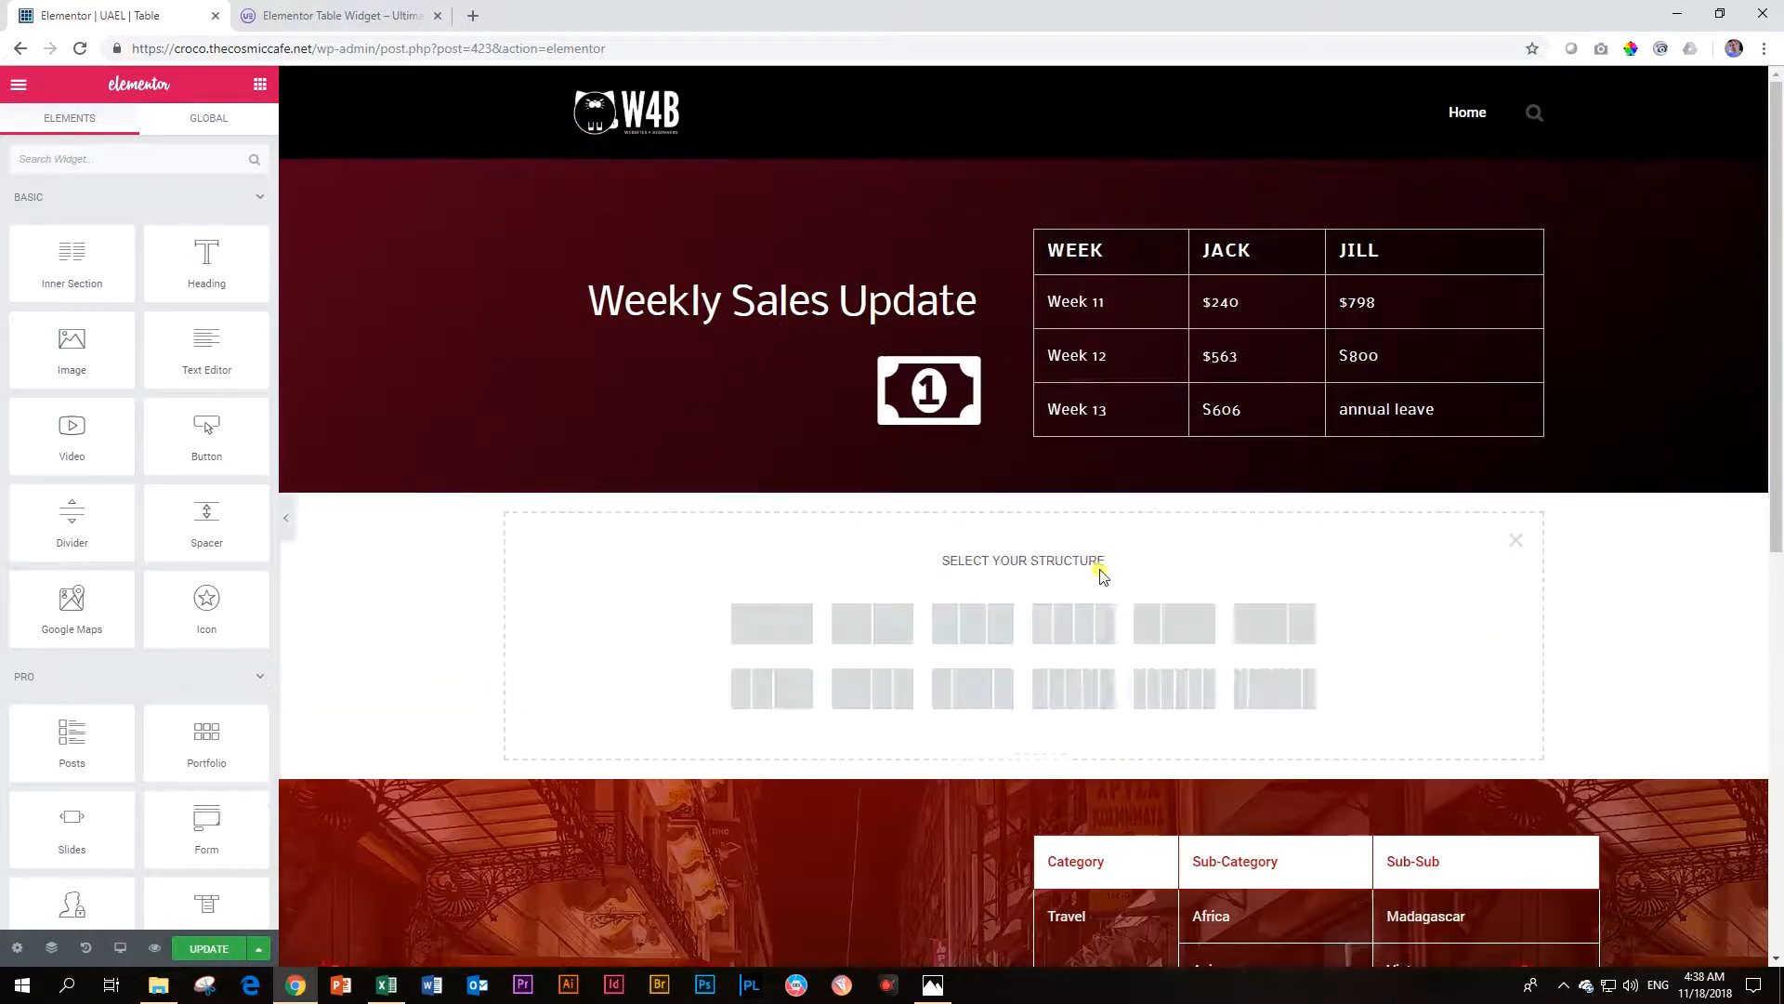
{"action": "left_click", "coordinate": [901, 647]}
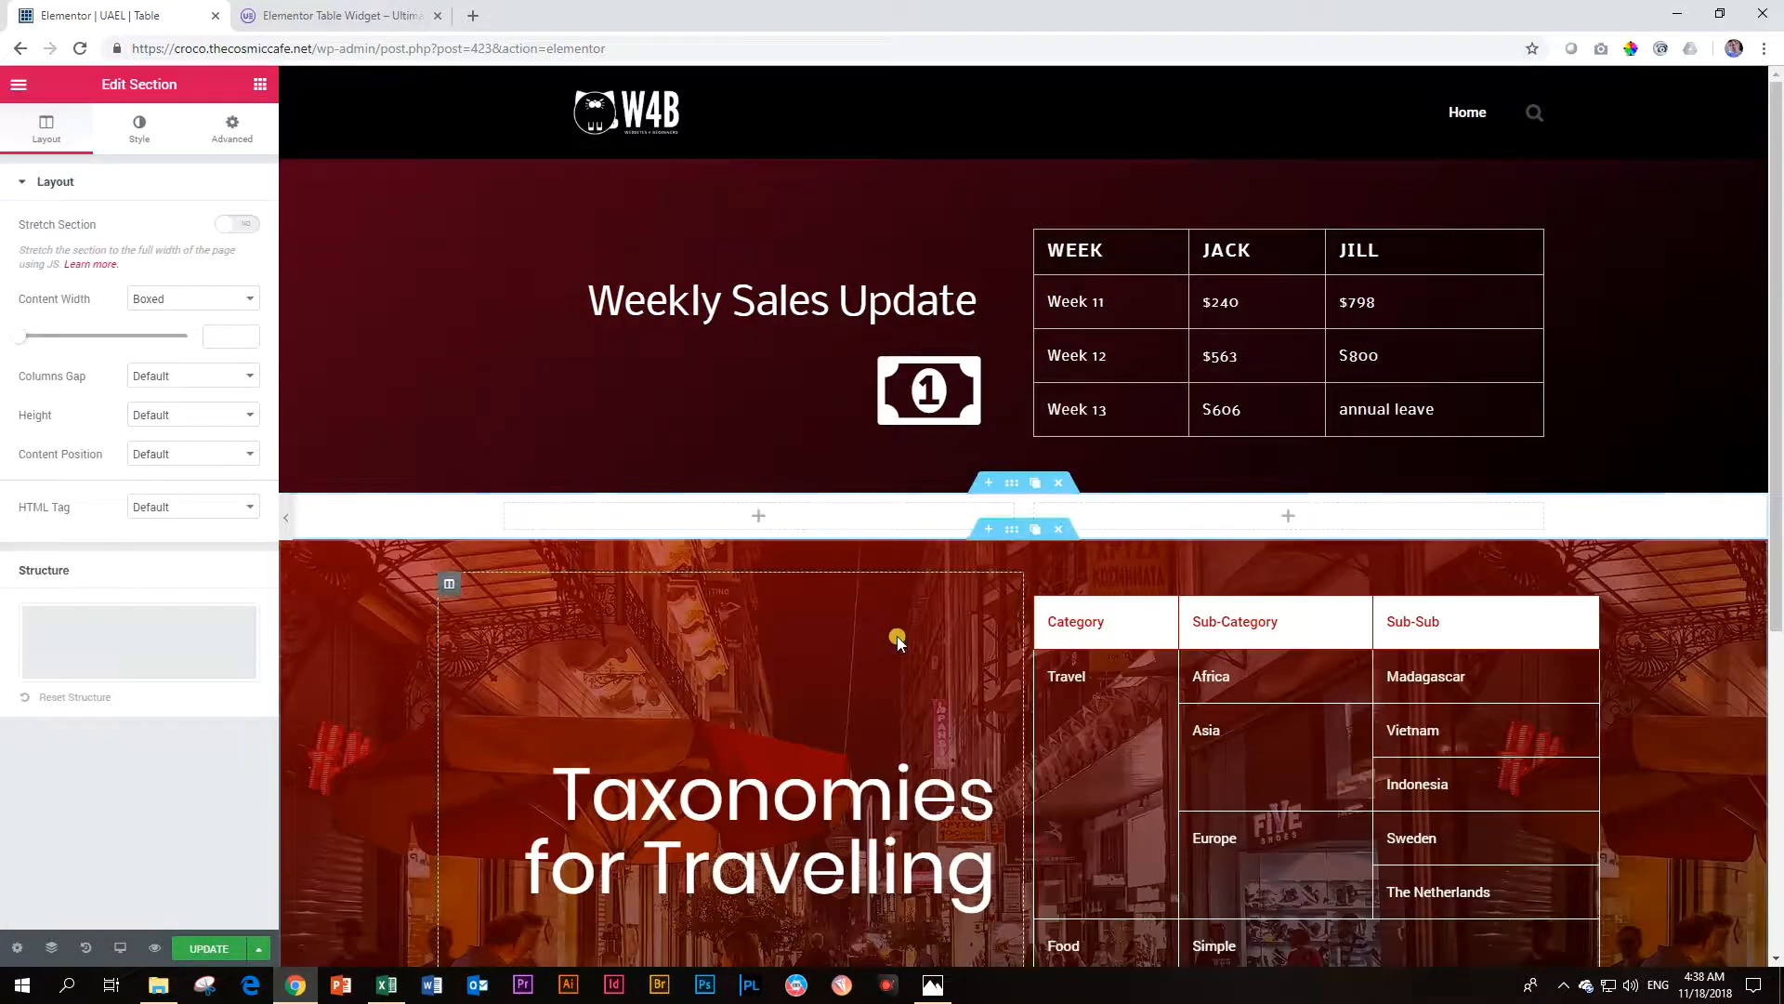
- Set the new section's height to Min Height with a minimum height of 479 px
{"action": "right_click", "coordinate": [444, 519]}
{"action": "left_click", "coordinate": [472, 528]}
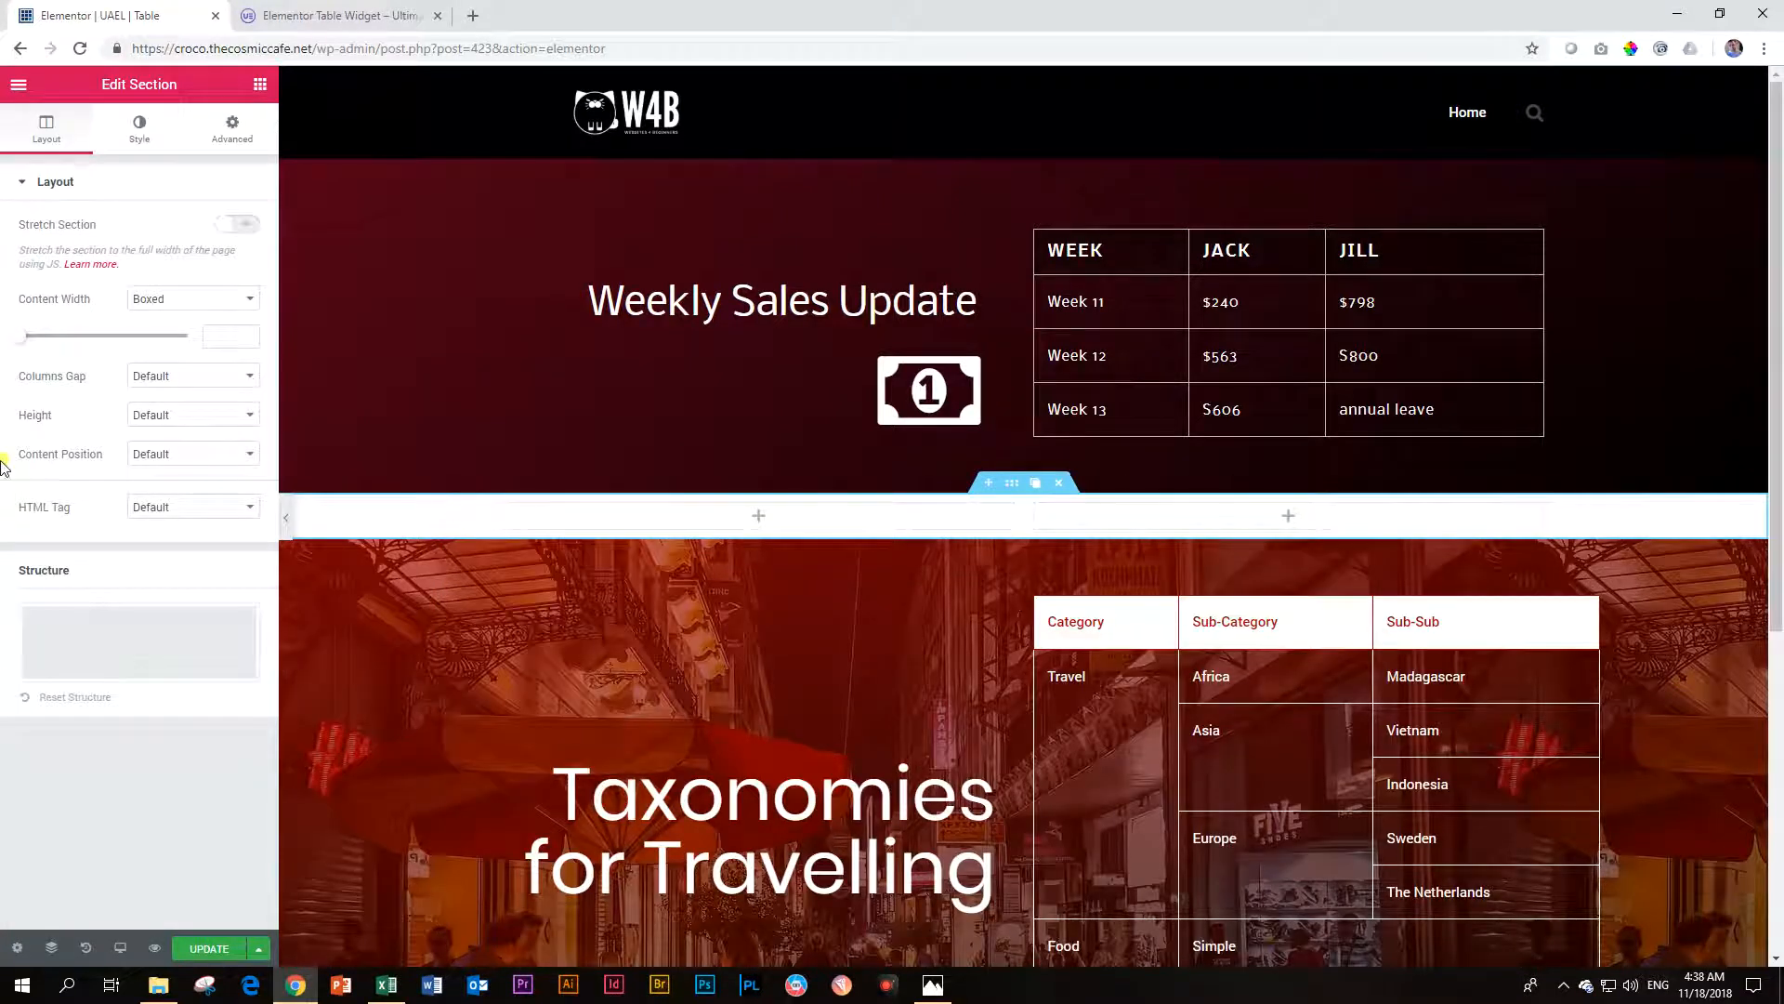
{"action": "left_click", "coordinate": [154, 418]}
{"action": "left_click", "coordinate": [160, 466]}
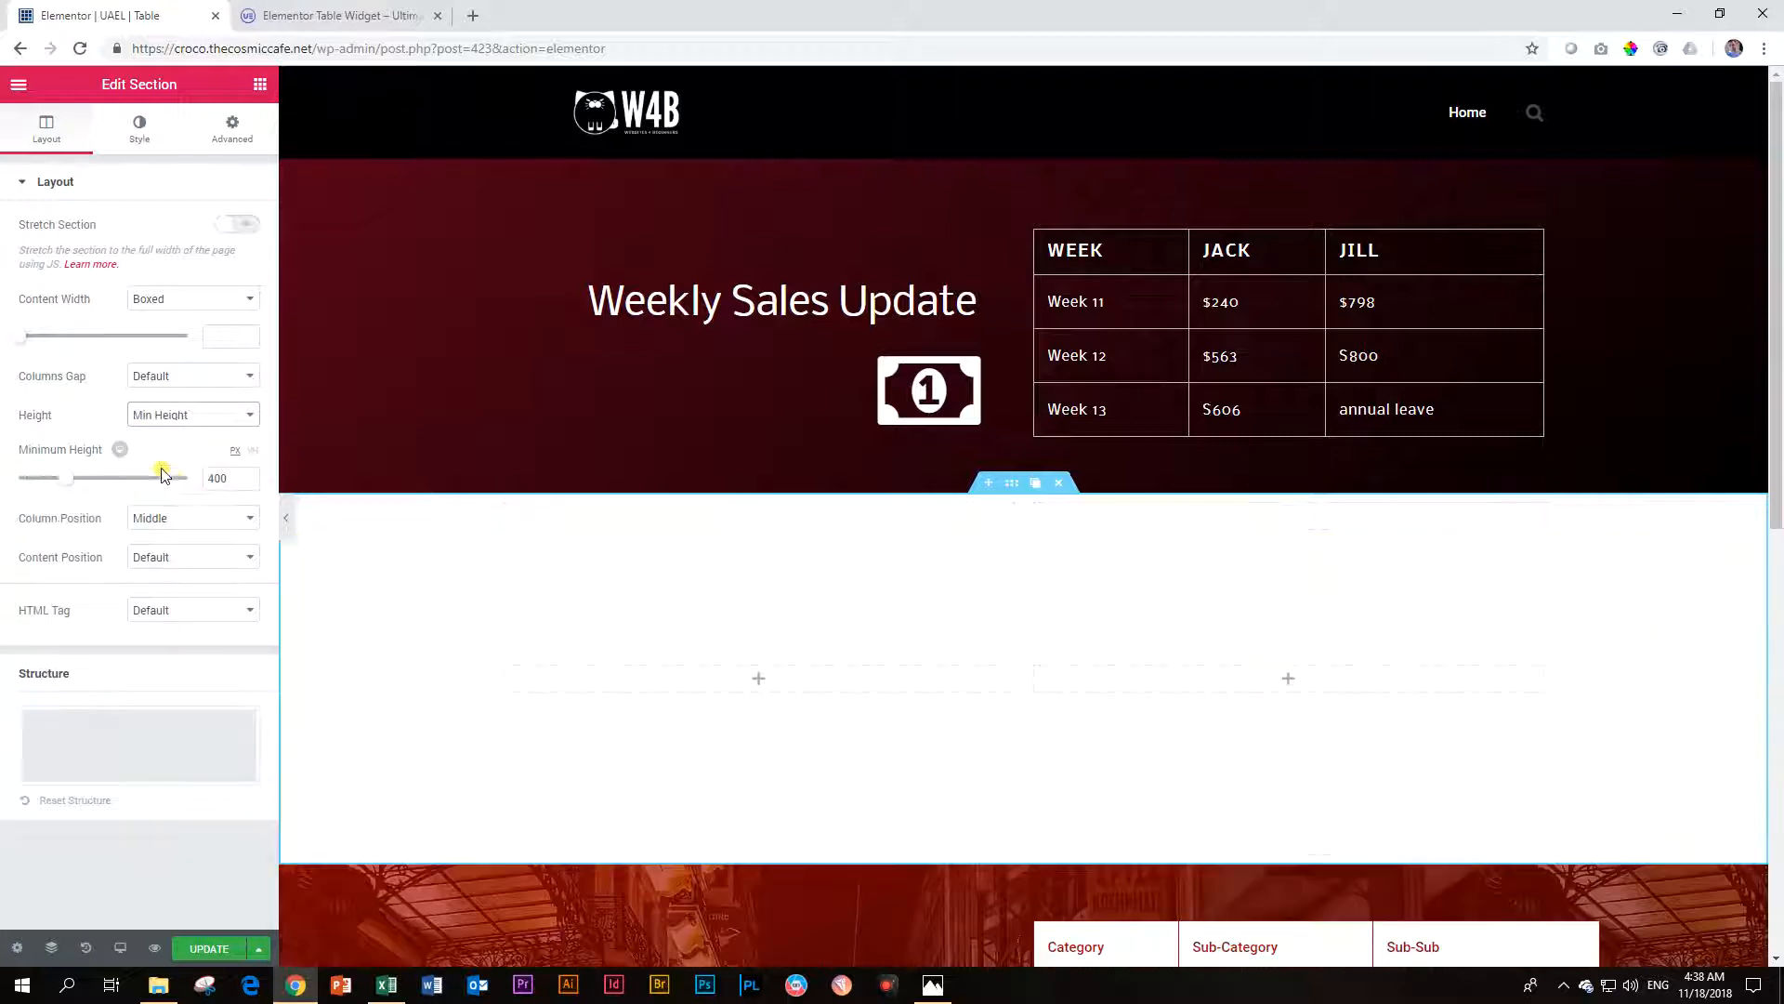
{"action": "left_click_drag", "start_coordinate": [71, 479], "coordinate": [78, 479]}
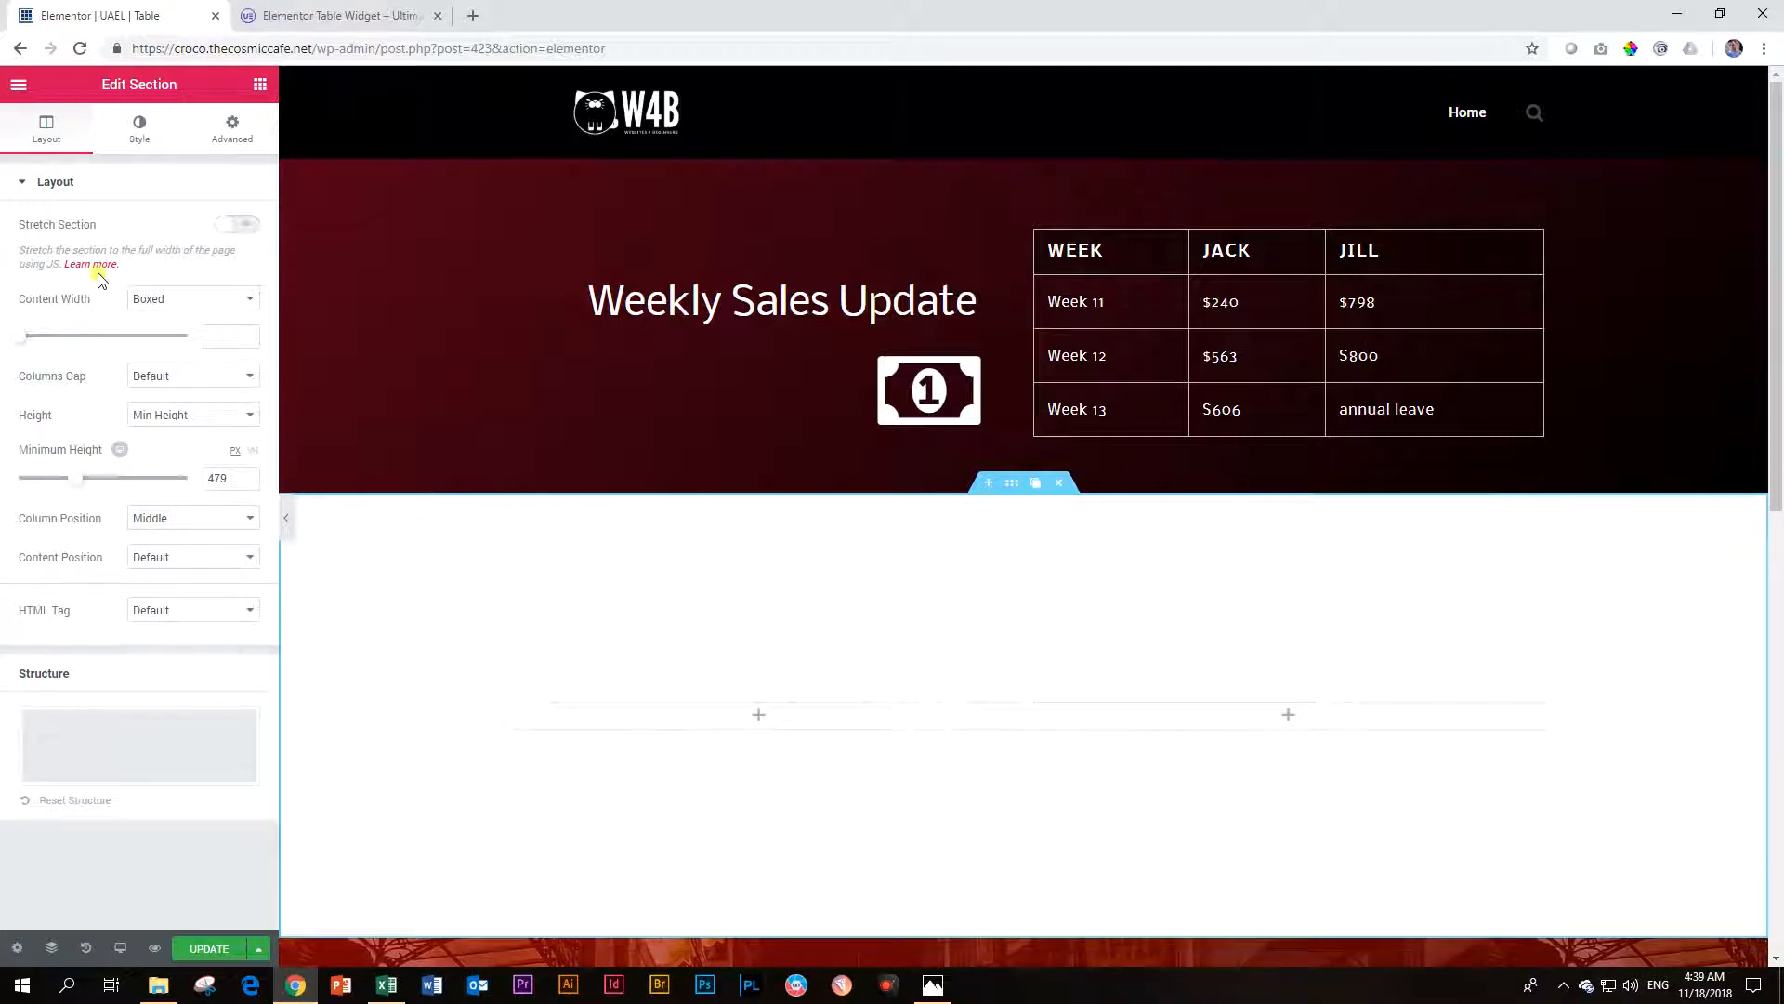
- Find the UAEL Table widget and place it in the second column of the new section
{"action": "left_click", "coordinate": [260, 84]}
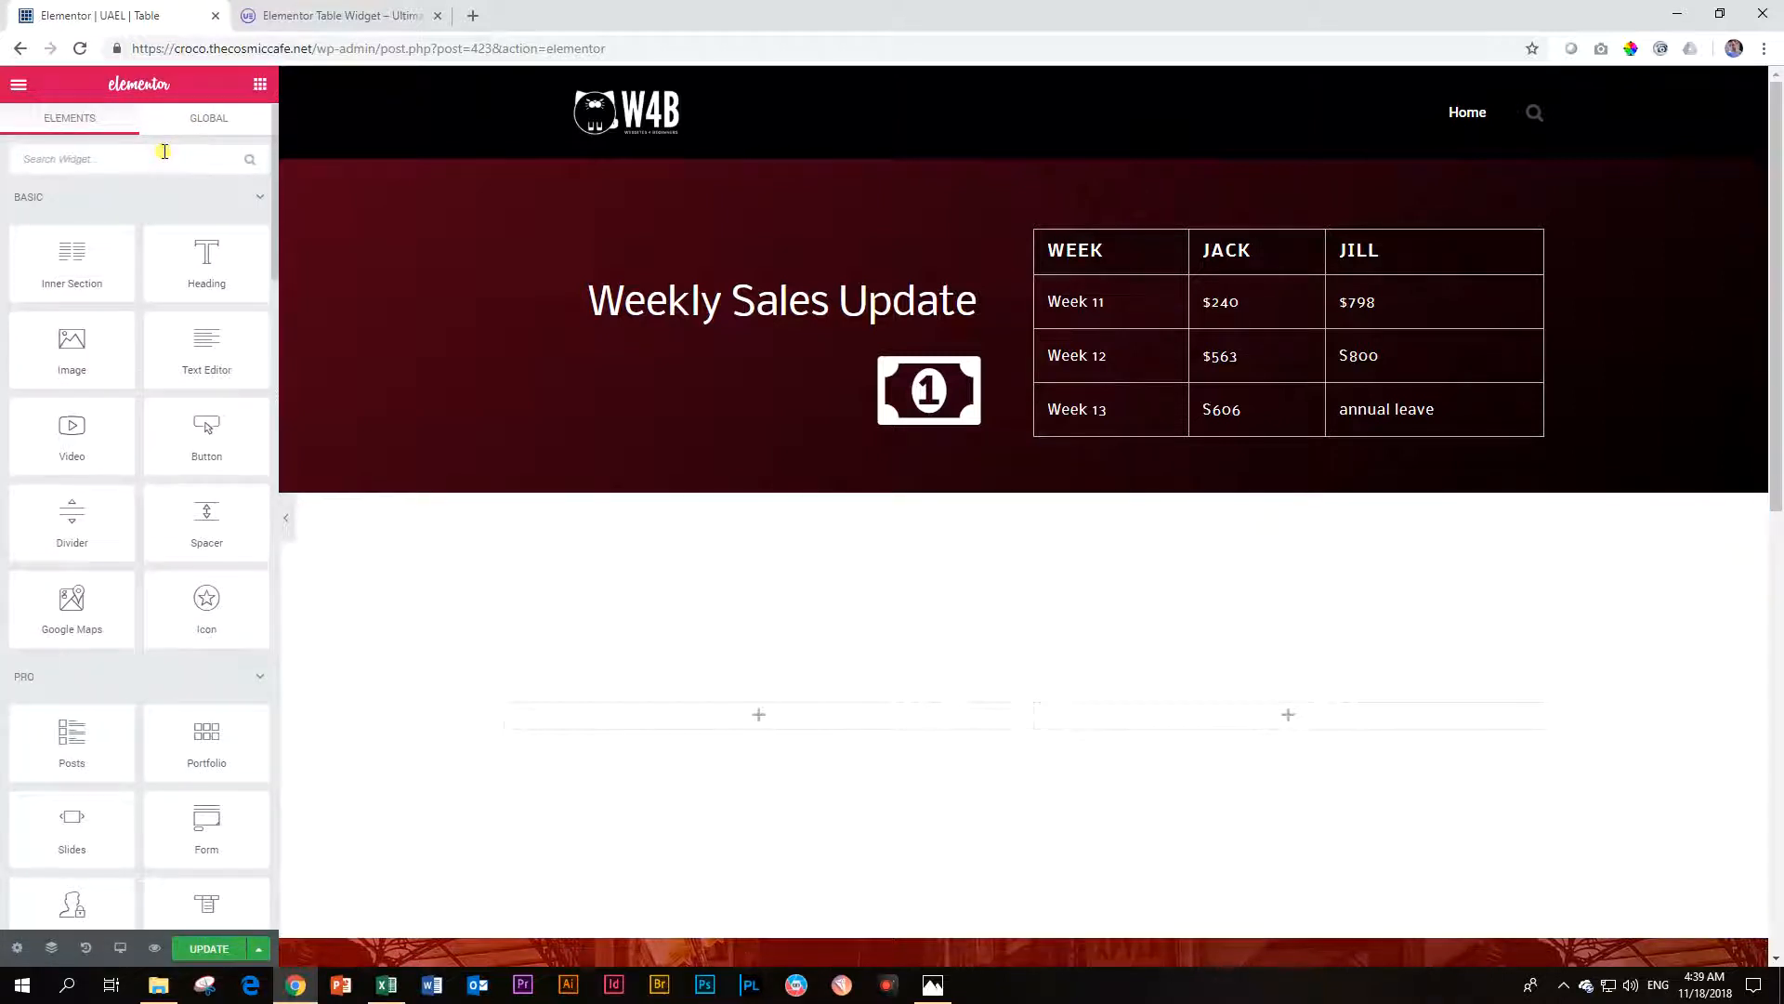
{"action": "left_click", "coordinate": [164, 152]}
{"action": "type", "text": "table"}
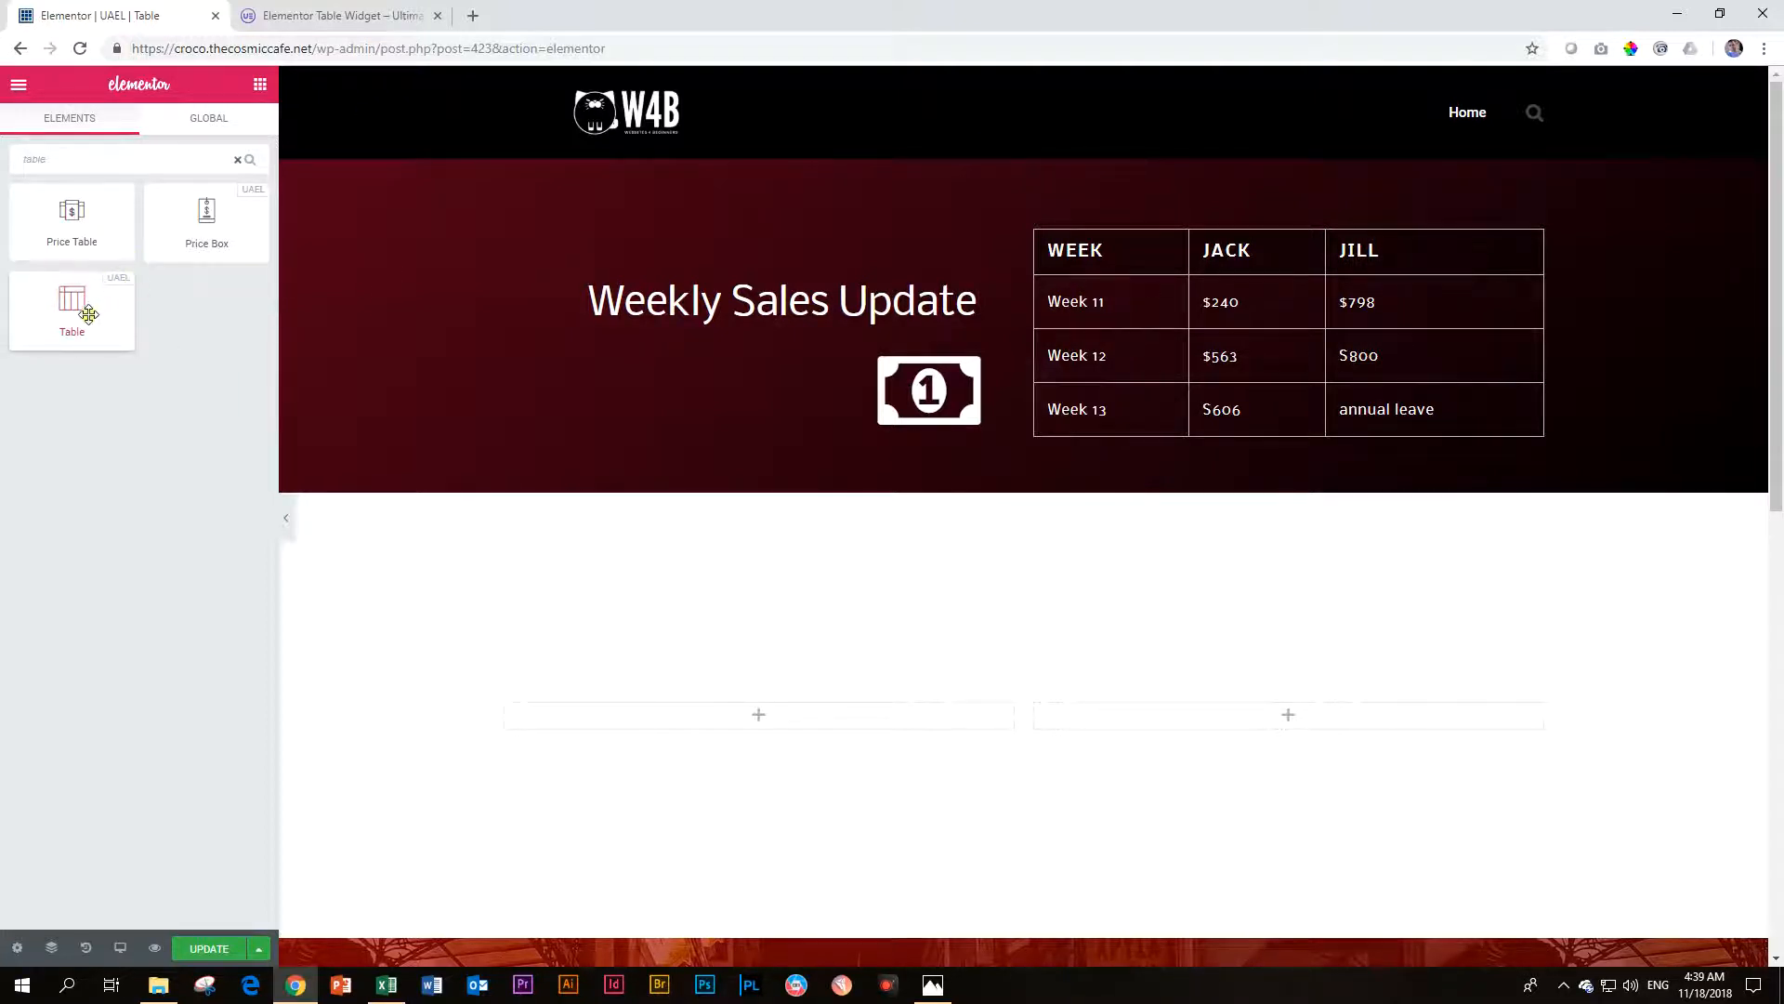
{"action": "left_click_drag", "start_coordinate": [65, 302], "coordinate": [1343, 723]}
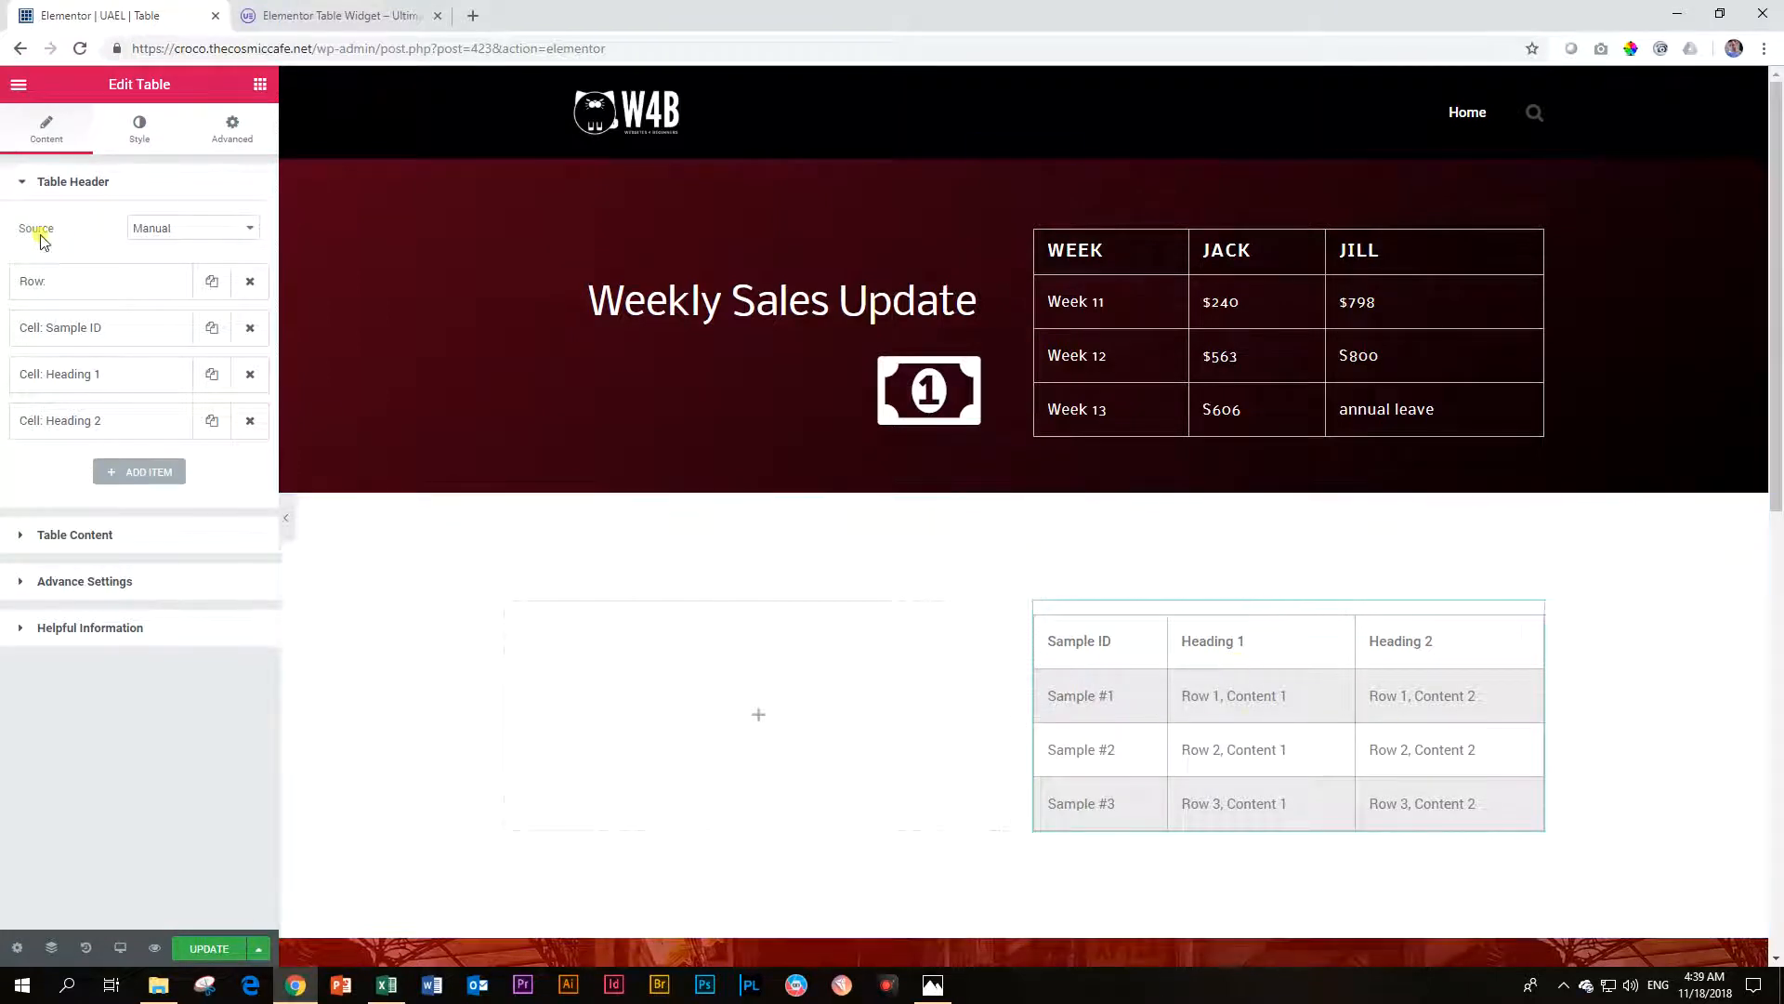
- Reduce the table header to two Heading 2 cells by removing the row, Sample ID and Heading 1 items and duplicating the remaining cell
{"action": "left_click", "coordinate": [250, 281]}
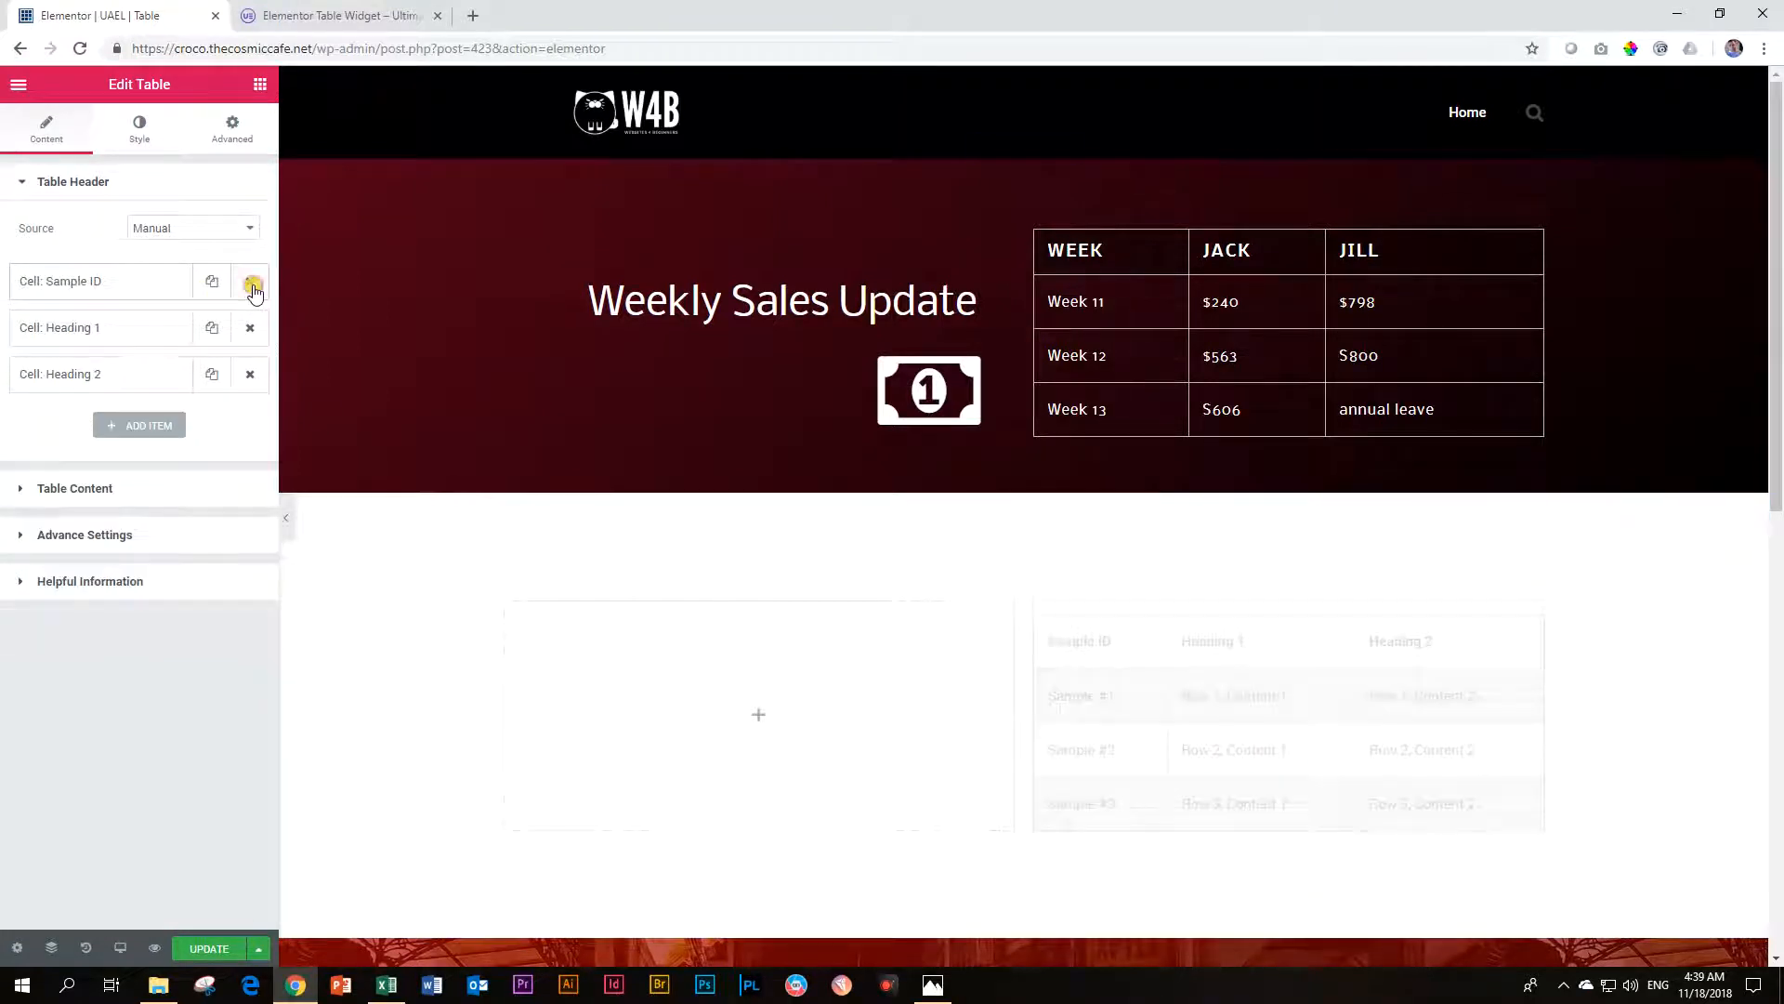
{"action": "left_click", "coordinate": [250, 282]}
{"action": "left_click", "coordinate": [250, 282]}
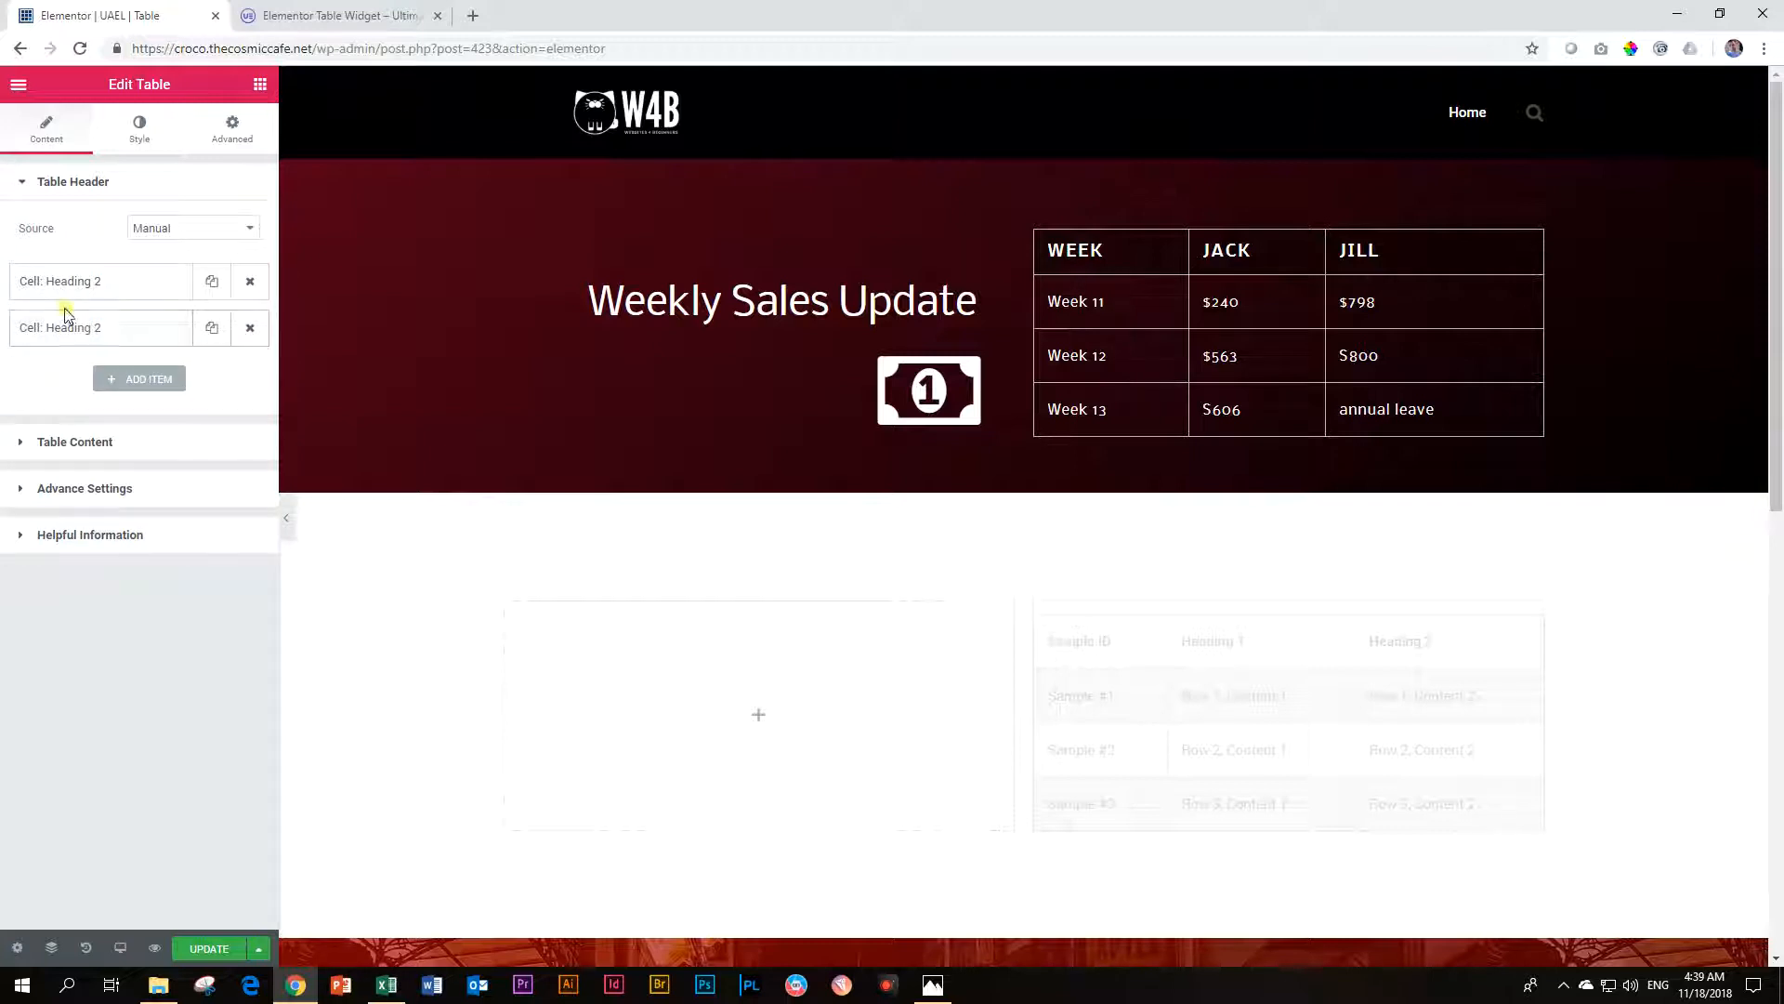
{"action": "left_click", "coordinate": [250, 282]}
{"action": "left_click", "coordinate": [126, 332]}
- Reduce the table content to two "Row 3, Content 2" cells by removing the other items and duplicating the remaining cell
{"action": "left_click", "coordinate": [21, 444]}
{"action": "left_click", "coordinate": [250, 288]}
{"action": "left_click", "coordinate": [250, 288]}
{"action": "left_click", "coordinate": [250, 288]}
{"action": "left_click", "coordinate": [250, 288]}
{"action": "left_click", "coordinate": [250, 288]}
{"action": "left_click", "coordinate": [250, 288]}
{"action": "left_click", "coordinate": [250, 288]}
{"action": "left_click", "coordinate": [250, 288]}
{"action": "left_click", "coordinate": [250, 288]}
{"action": "left_click", "coordinate": [251, 289]}
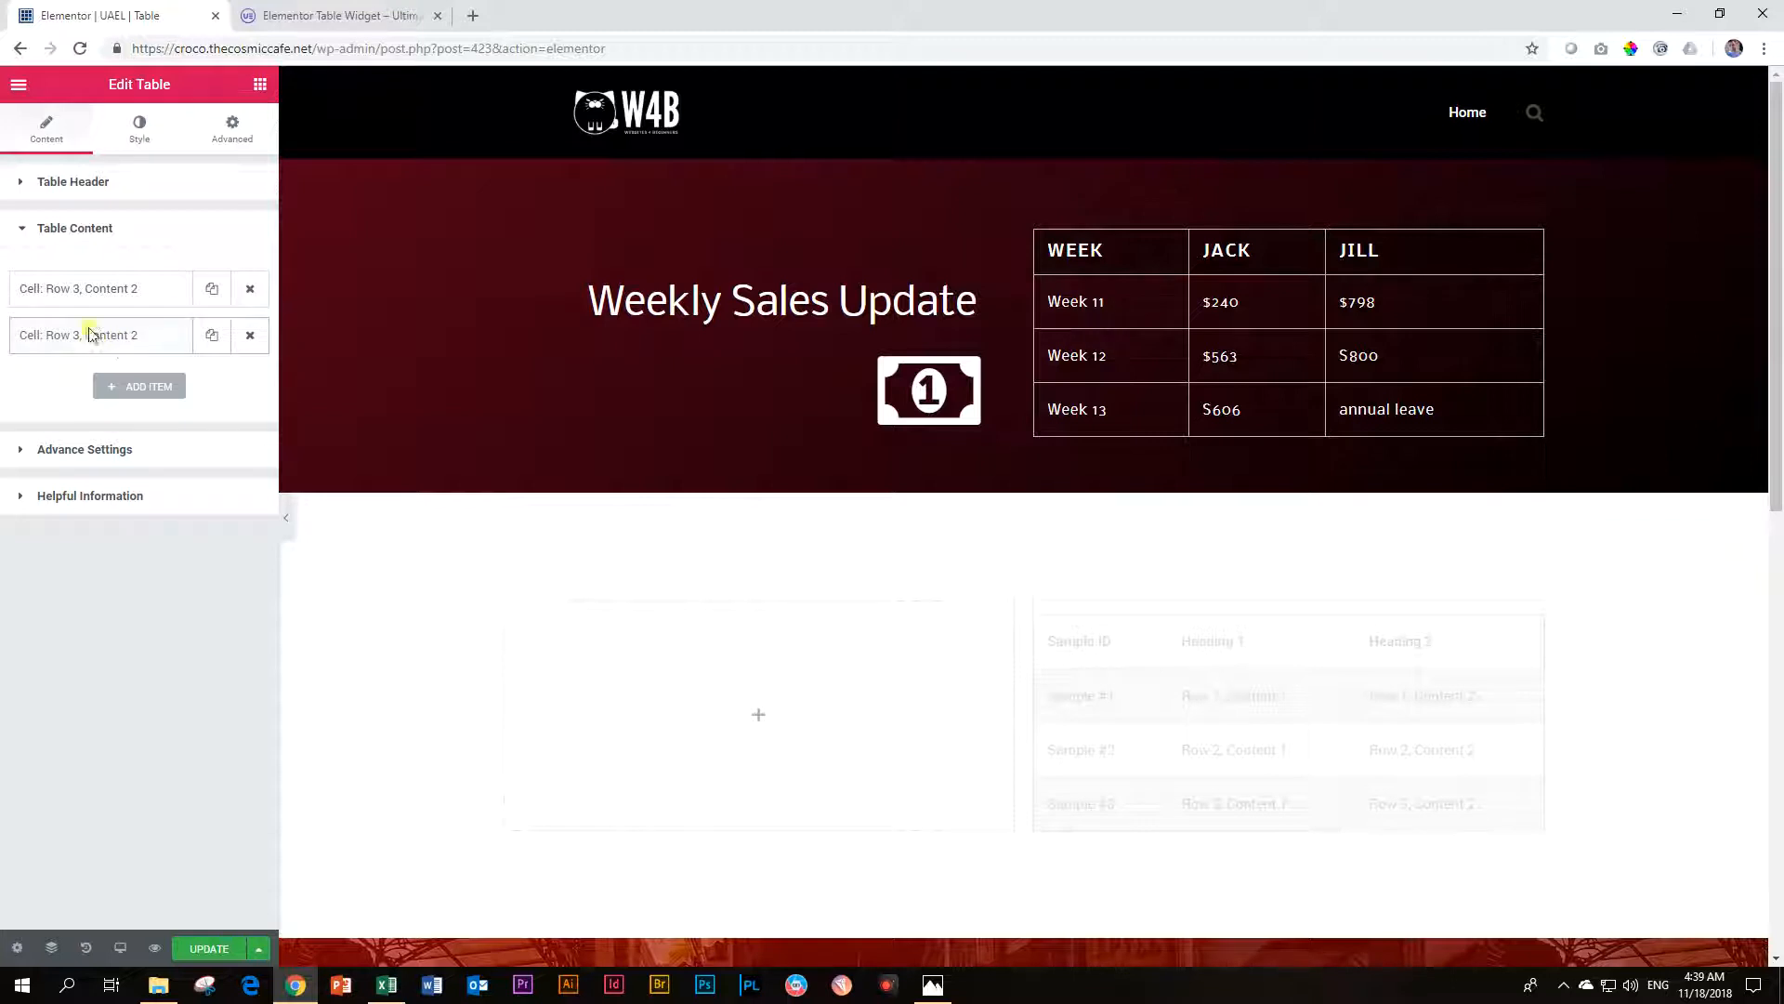
- Turn the first Heading 2 item of the table header into a Start New Row item and clear its text
{"action": "left_click", "coordinate": [60, 181]}
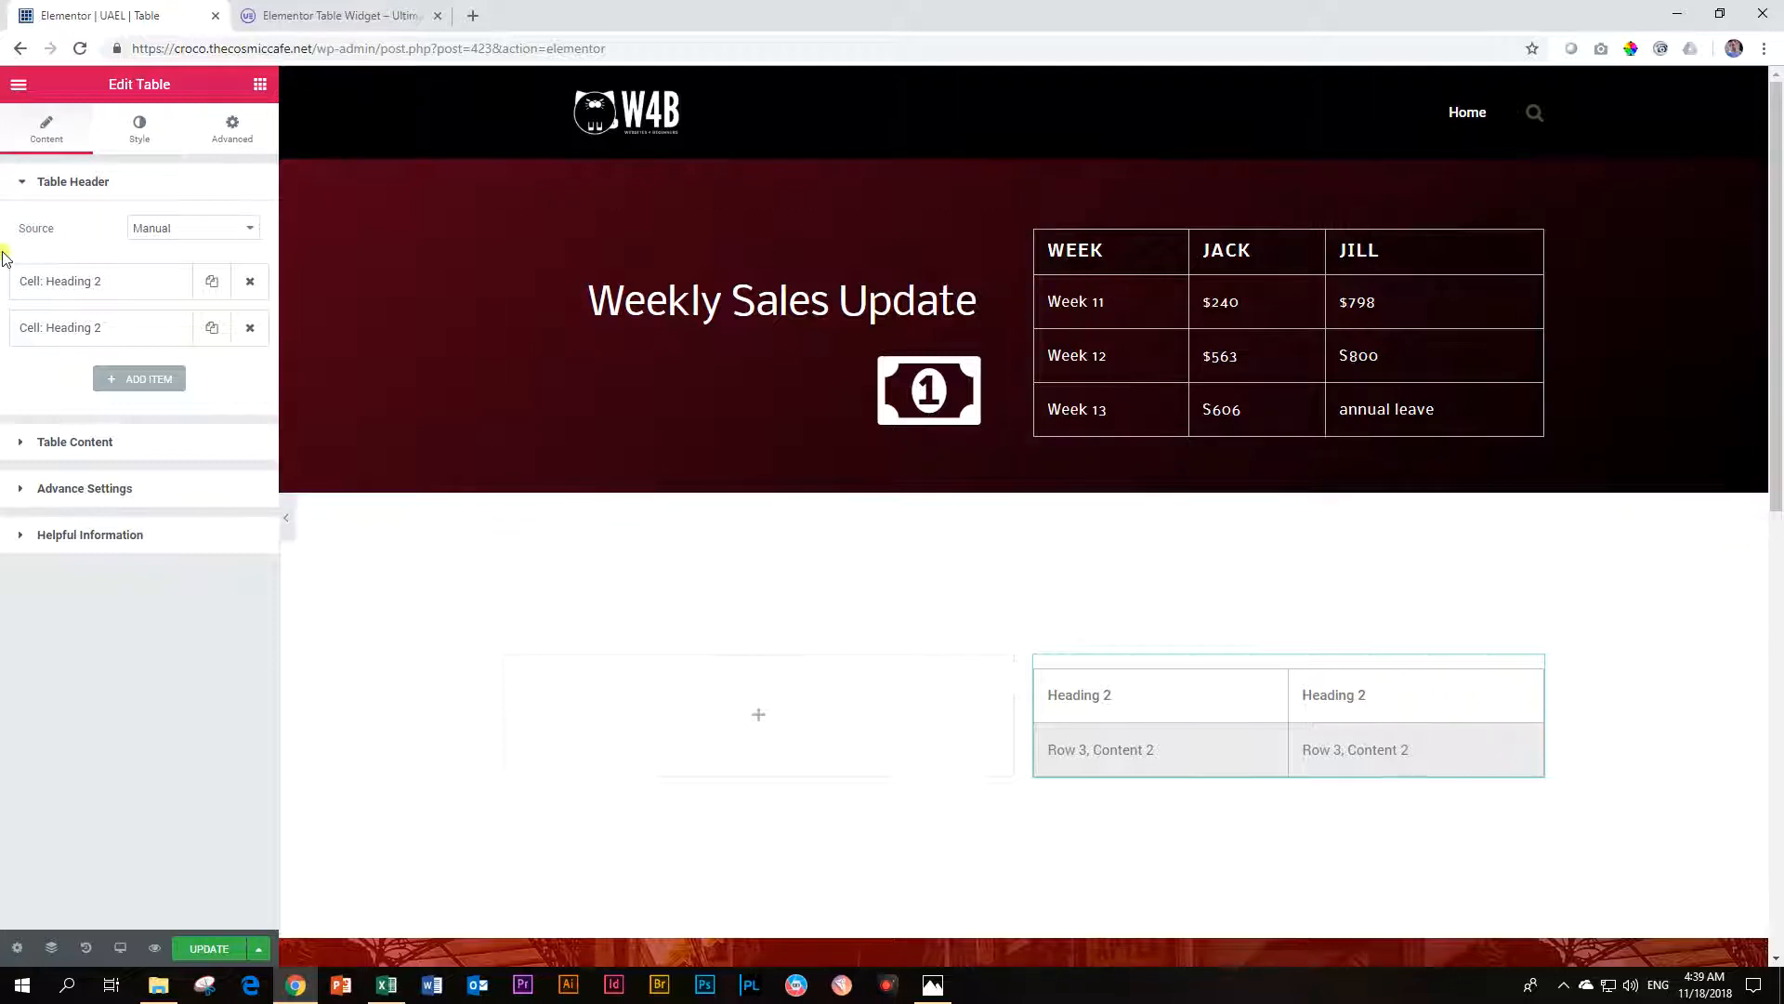
{"action": "left_click", "coordinate": [96, 293]}
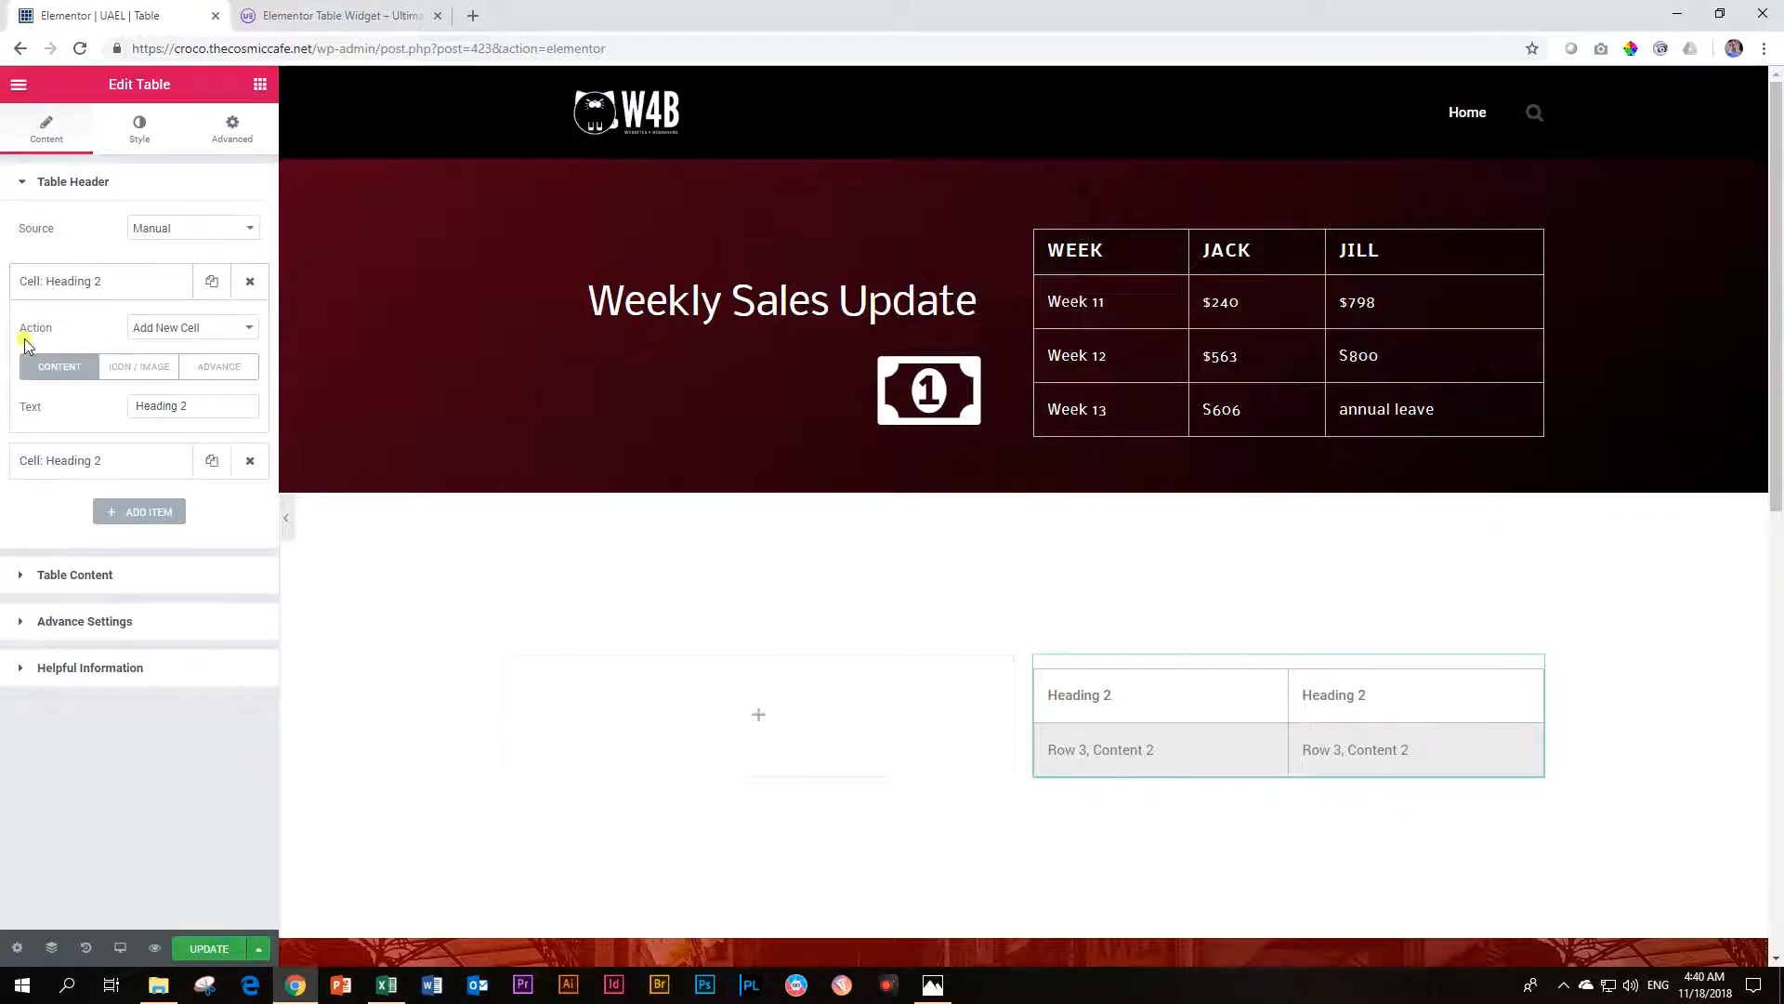
{"action": "left_click", "coordinate": [183, 331]}
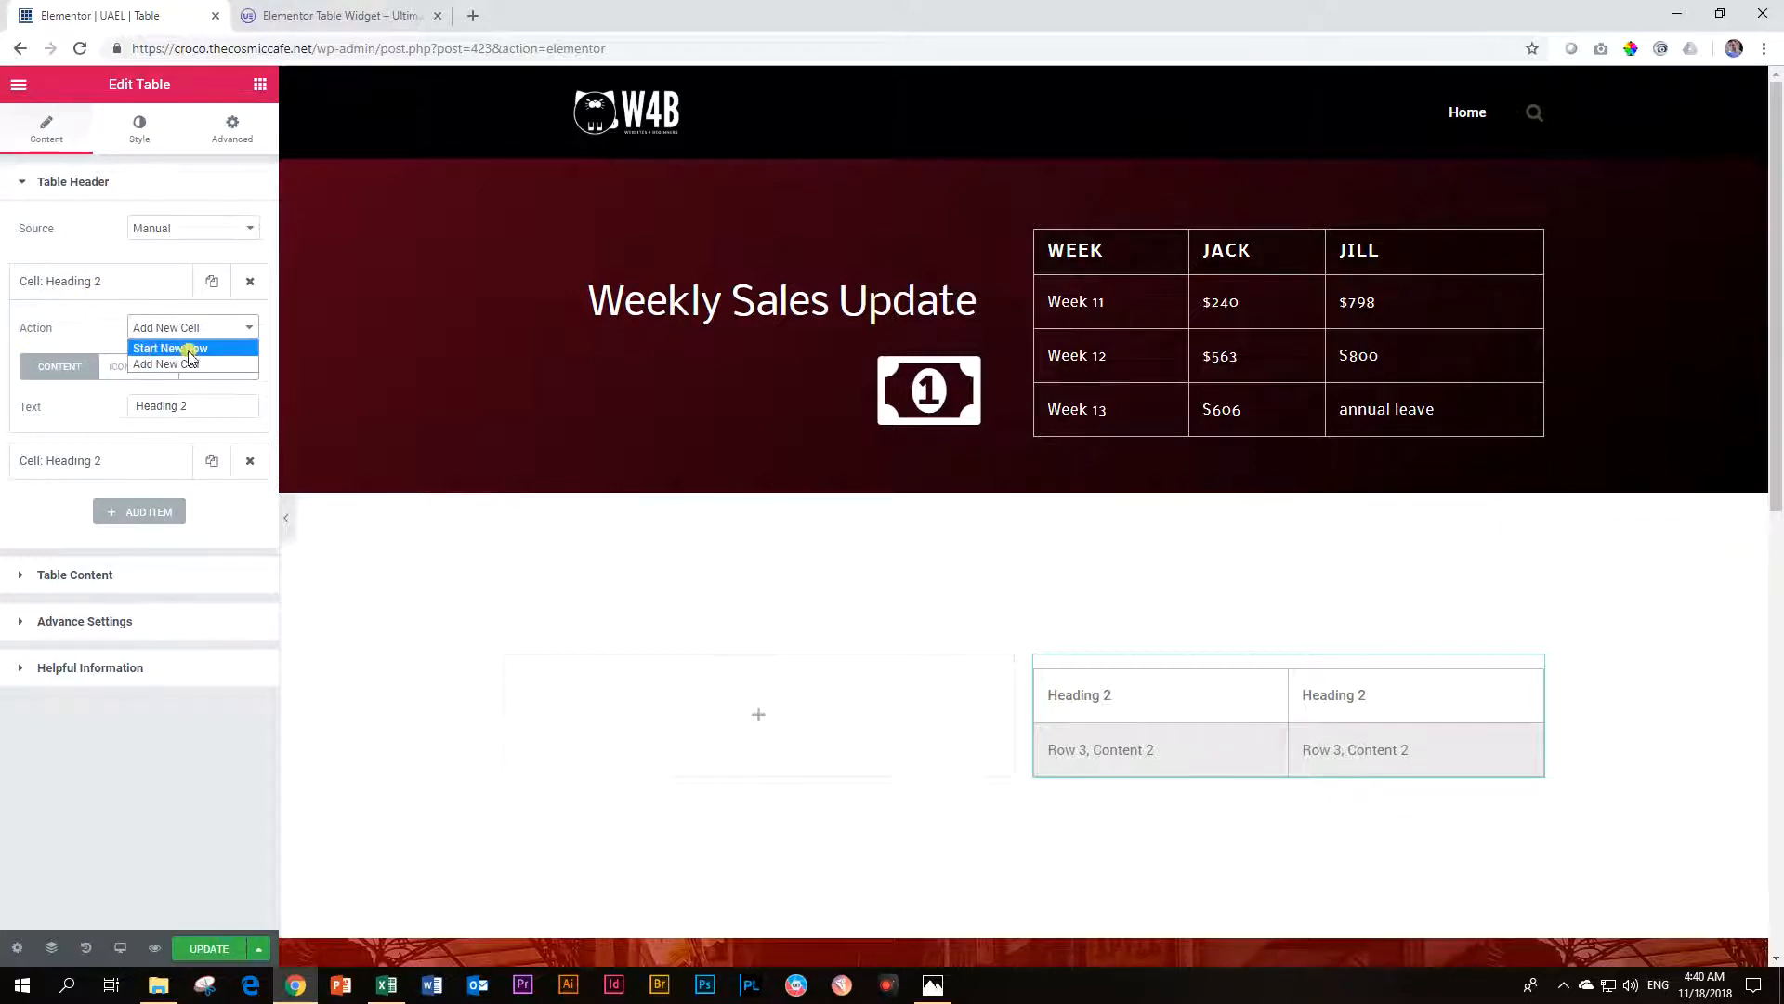
{"action": "left_click", "coordinate": [191, 349]}
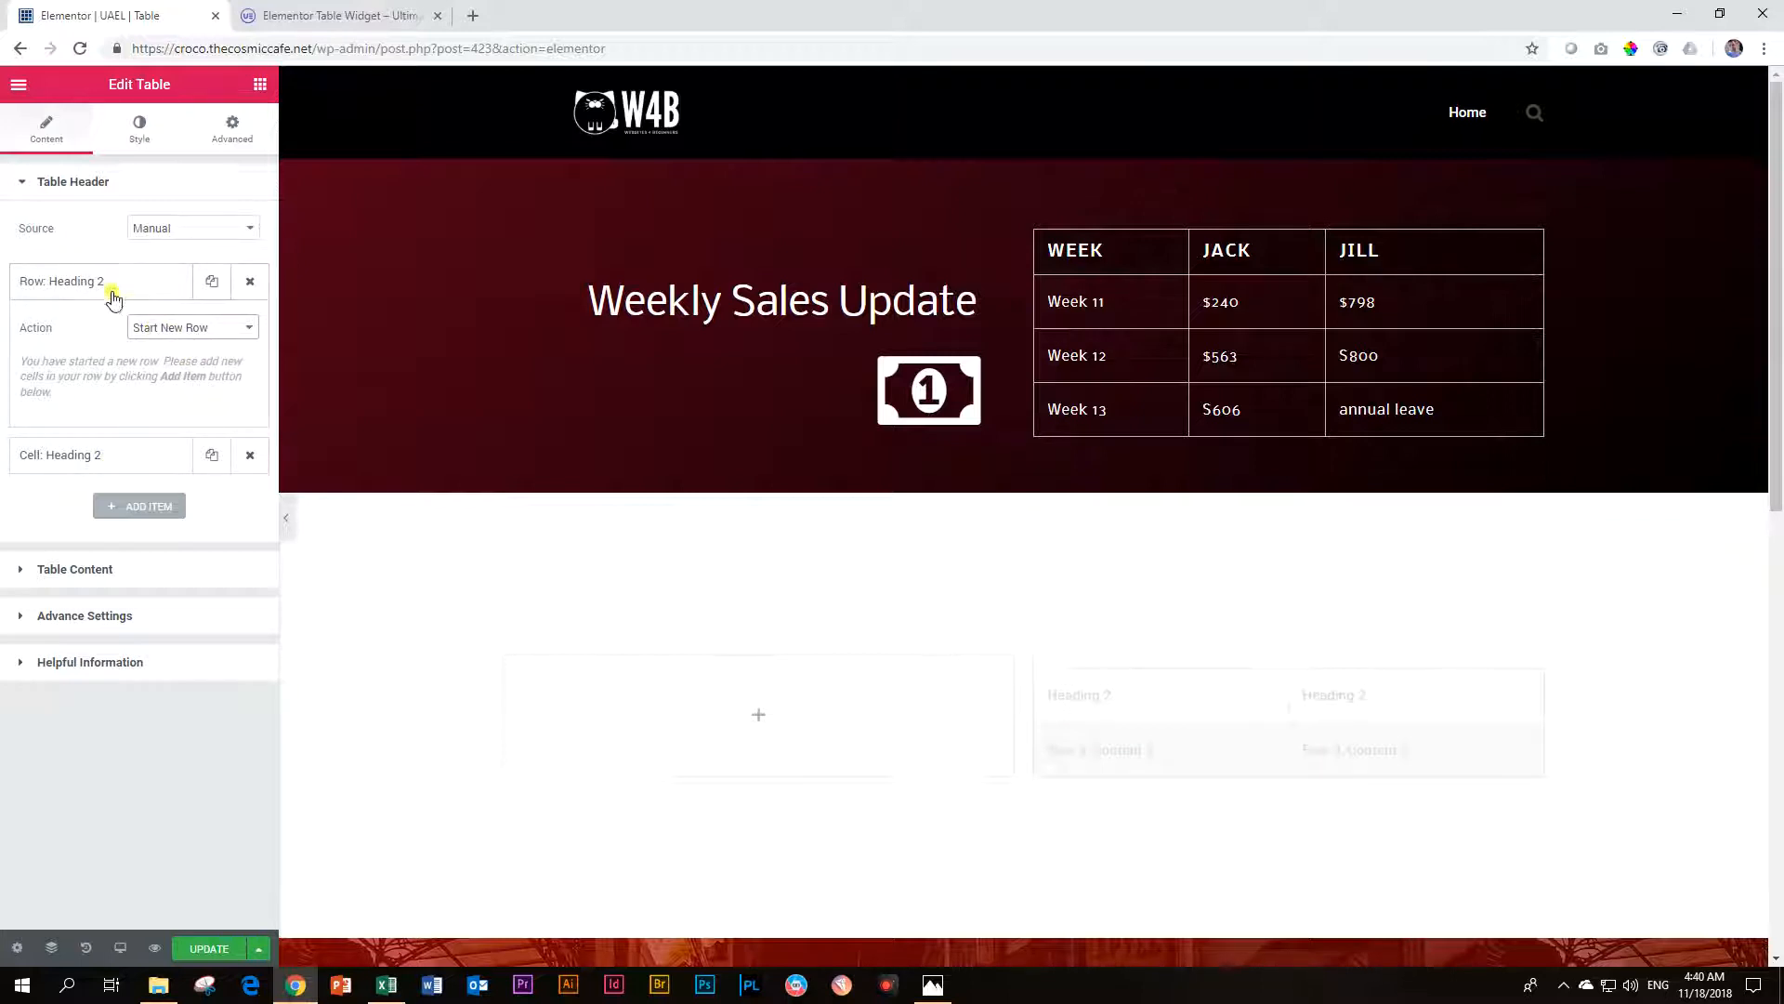
{"action": "left_click", "coordinate": [169, 329]}
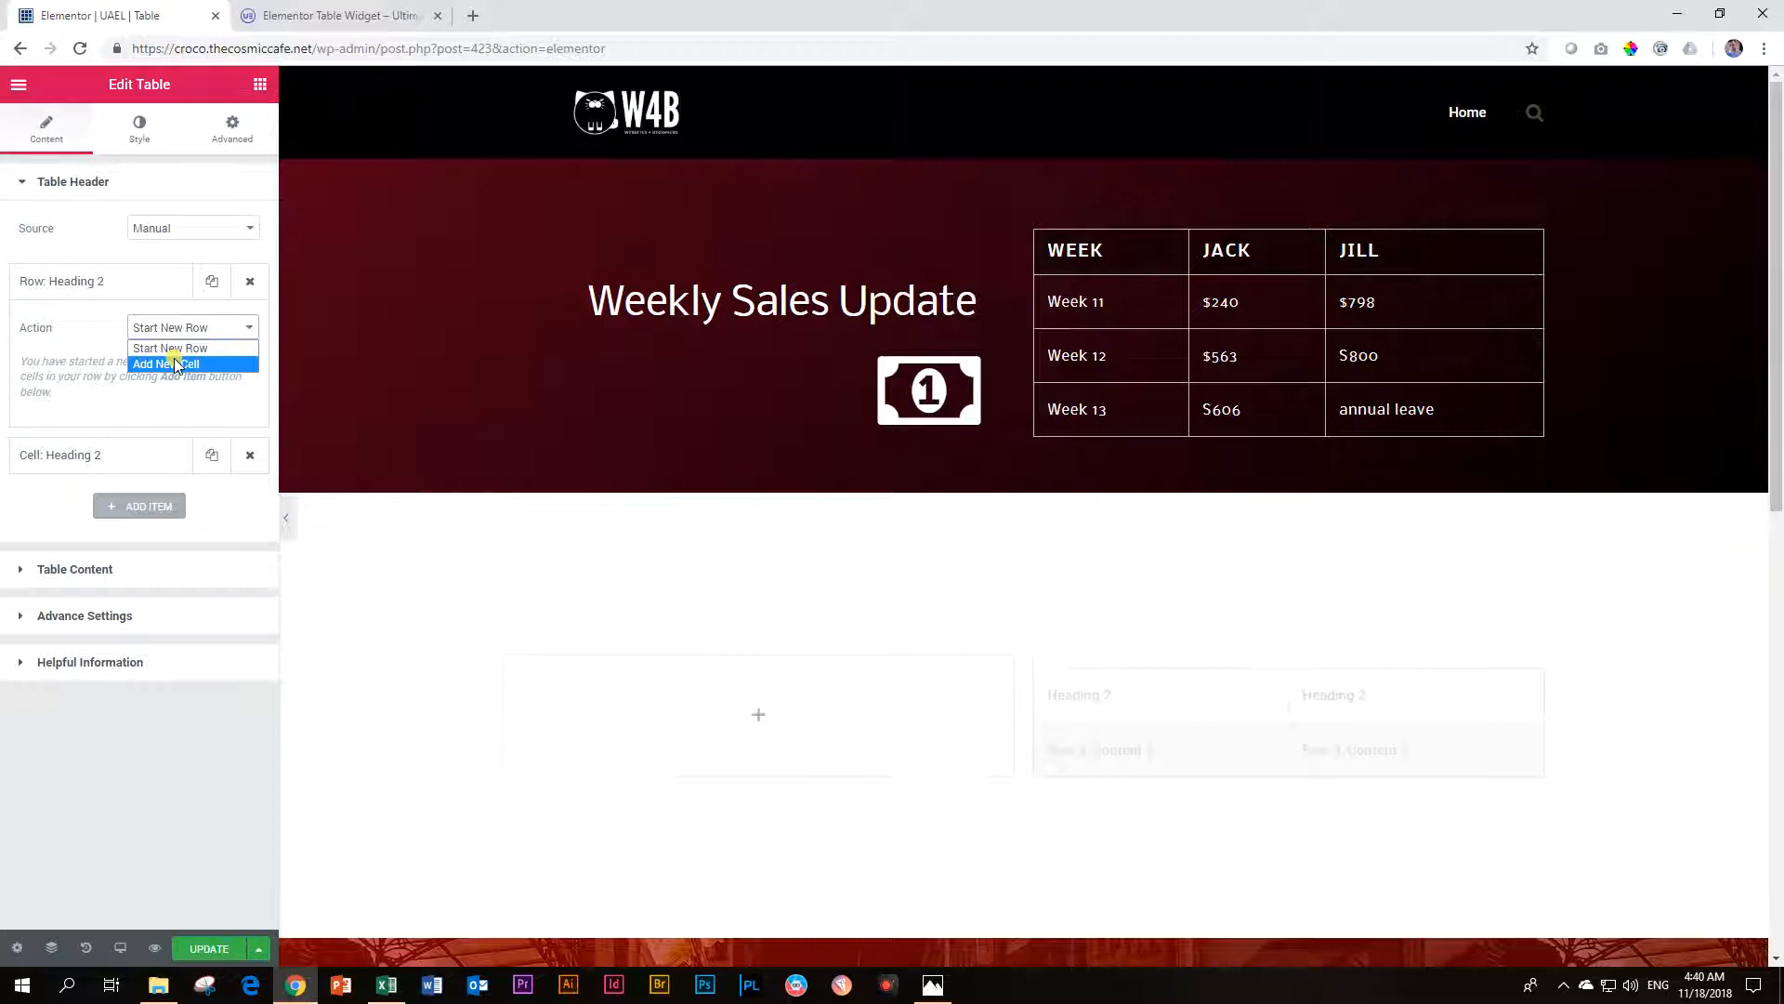
{"action": "left_click", "coordinate": [175, 363]}
{"action": "left_click_drag", "start_coordinate": [221, 413], "coordinate": [53, 417]}
{"action": "key", "text": "BackSpace"}
{"action": "left_click", "coordinate": [186, 327]}
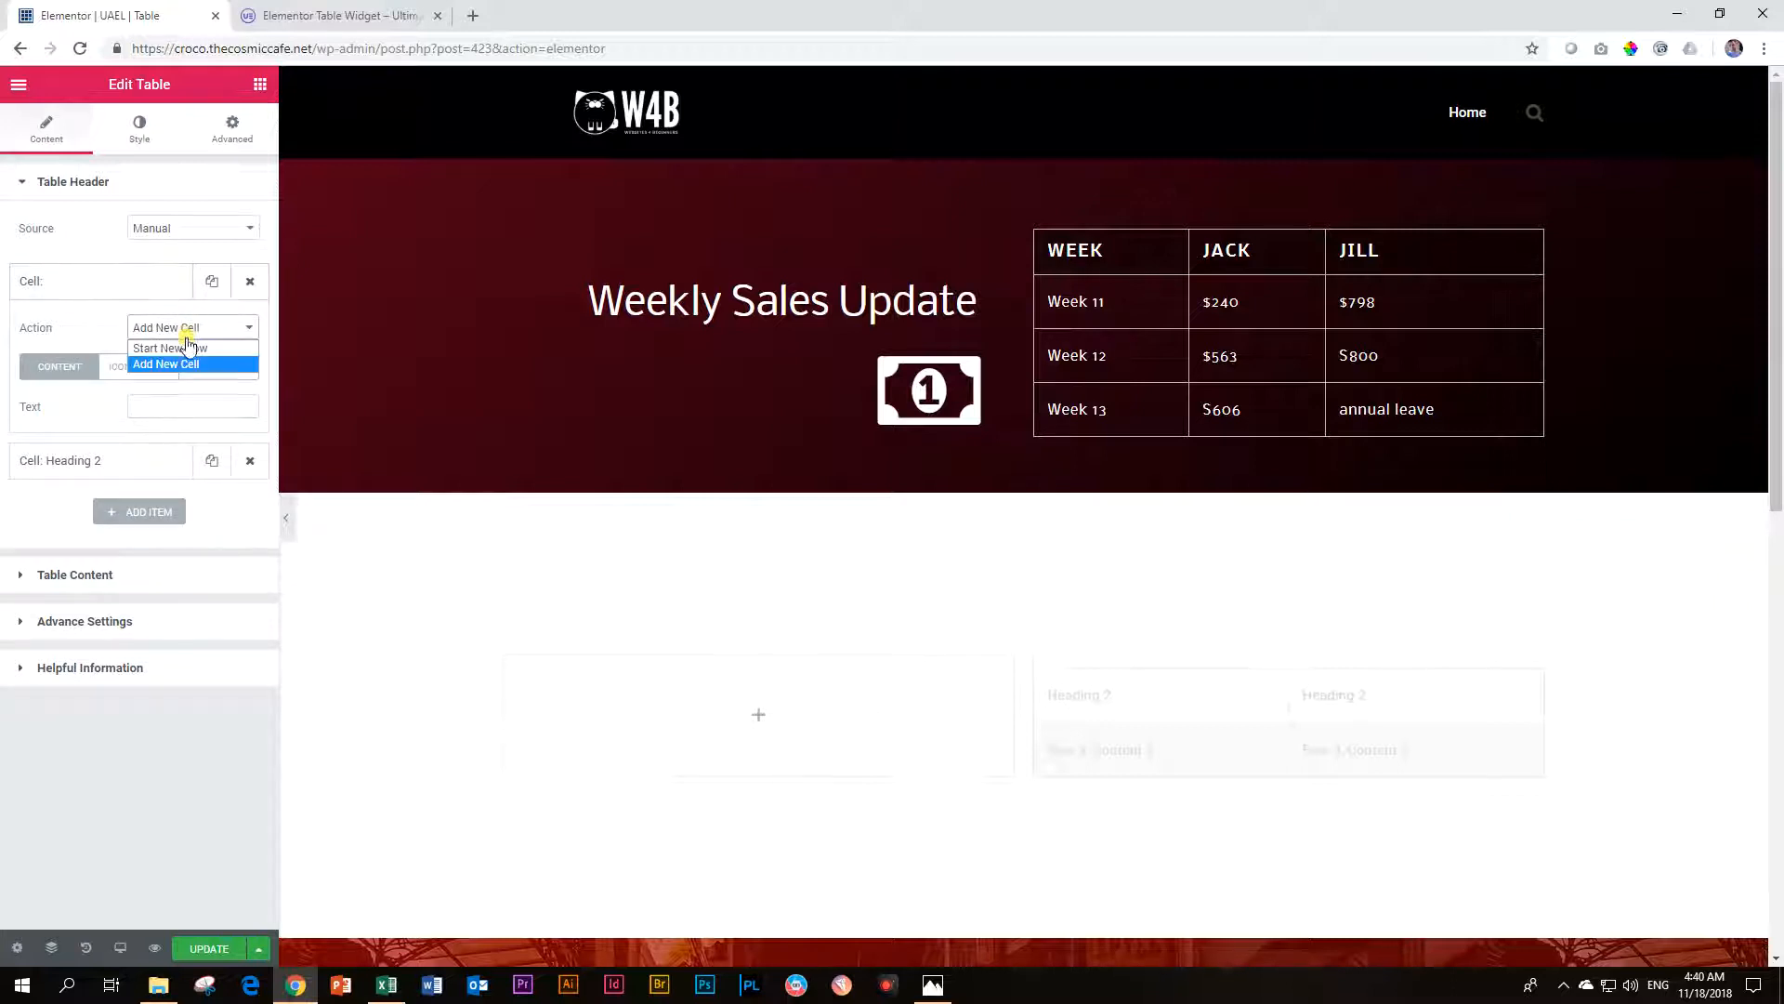
{"action": "left_click", "coordinate": [186, 346]}
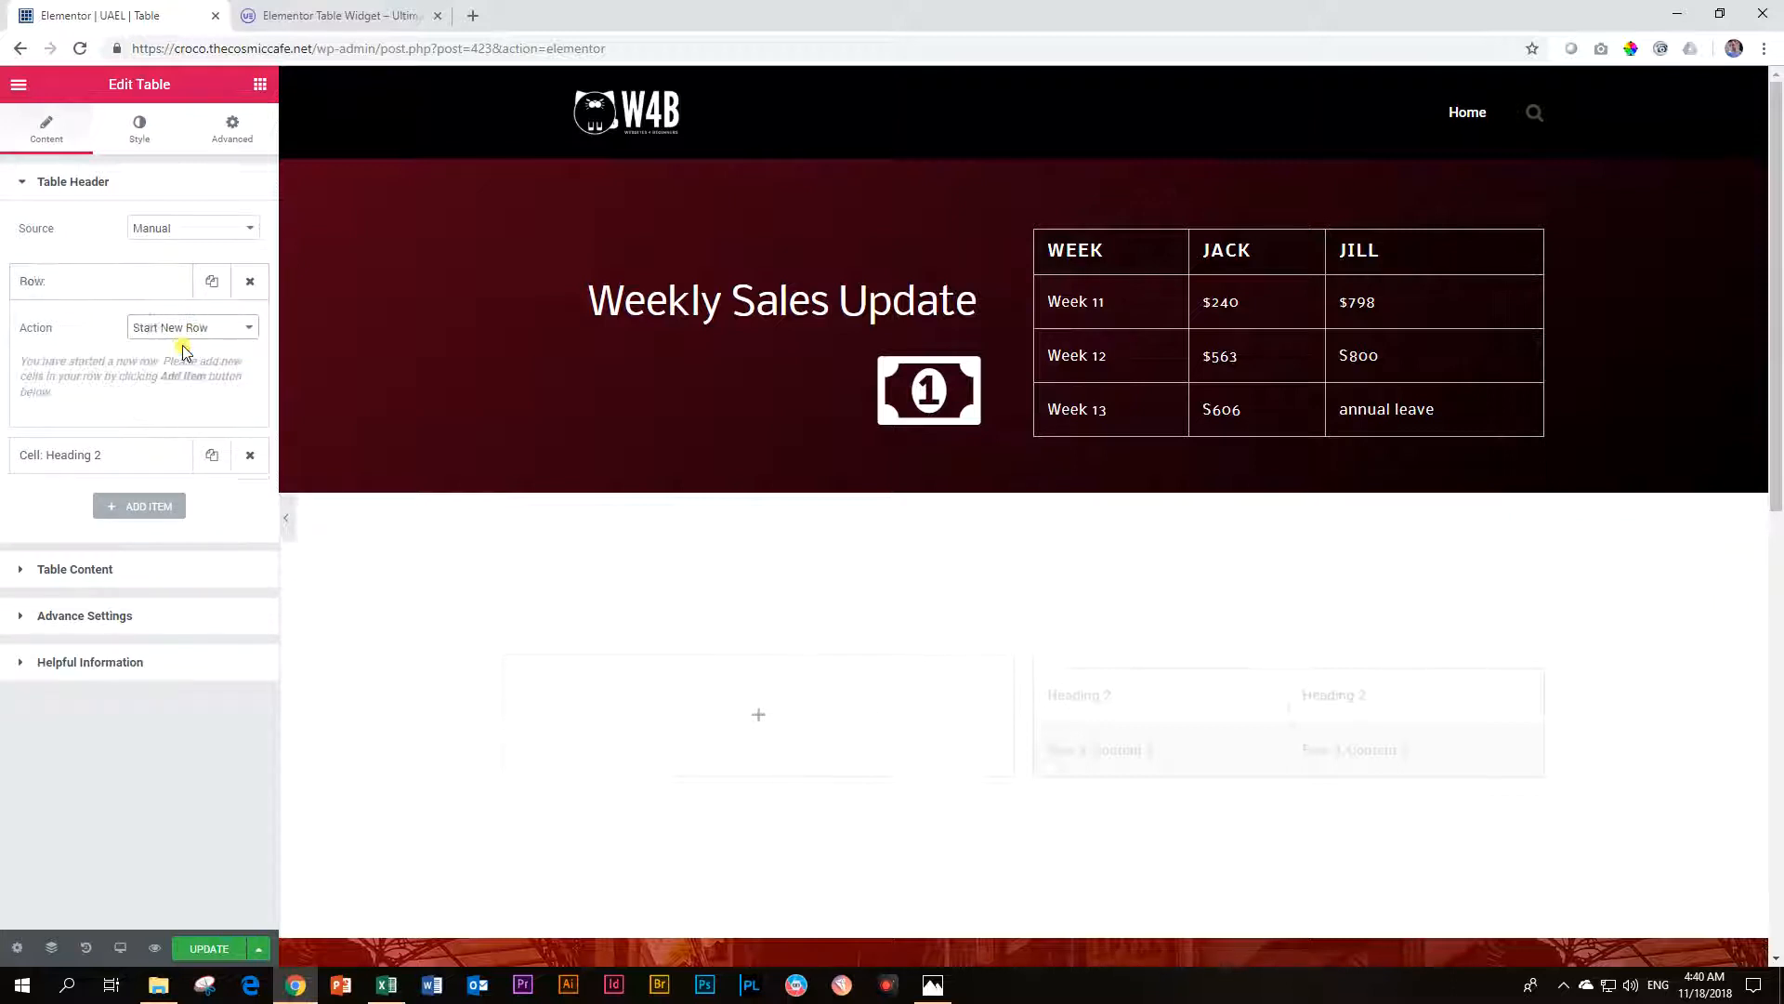
{"action": "left_click", "coordinate": [88, 286]}
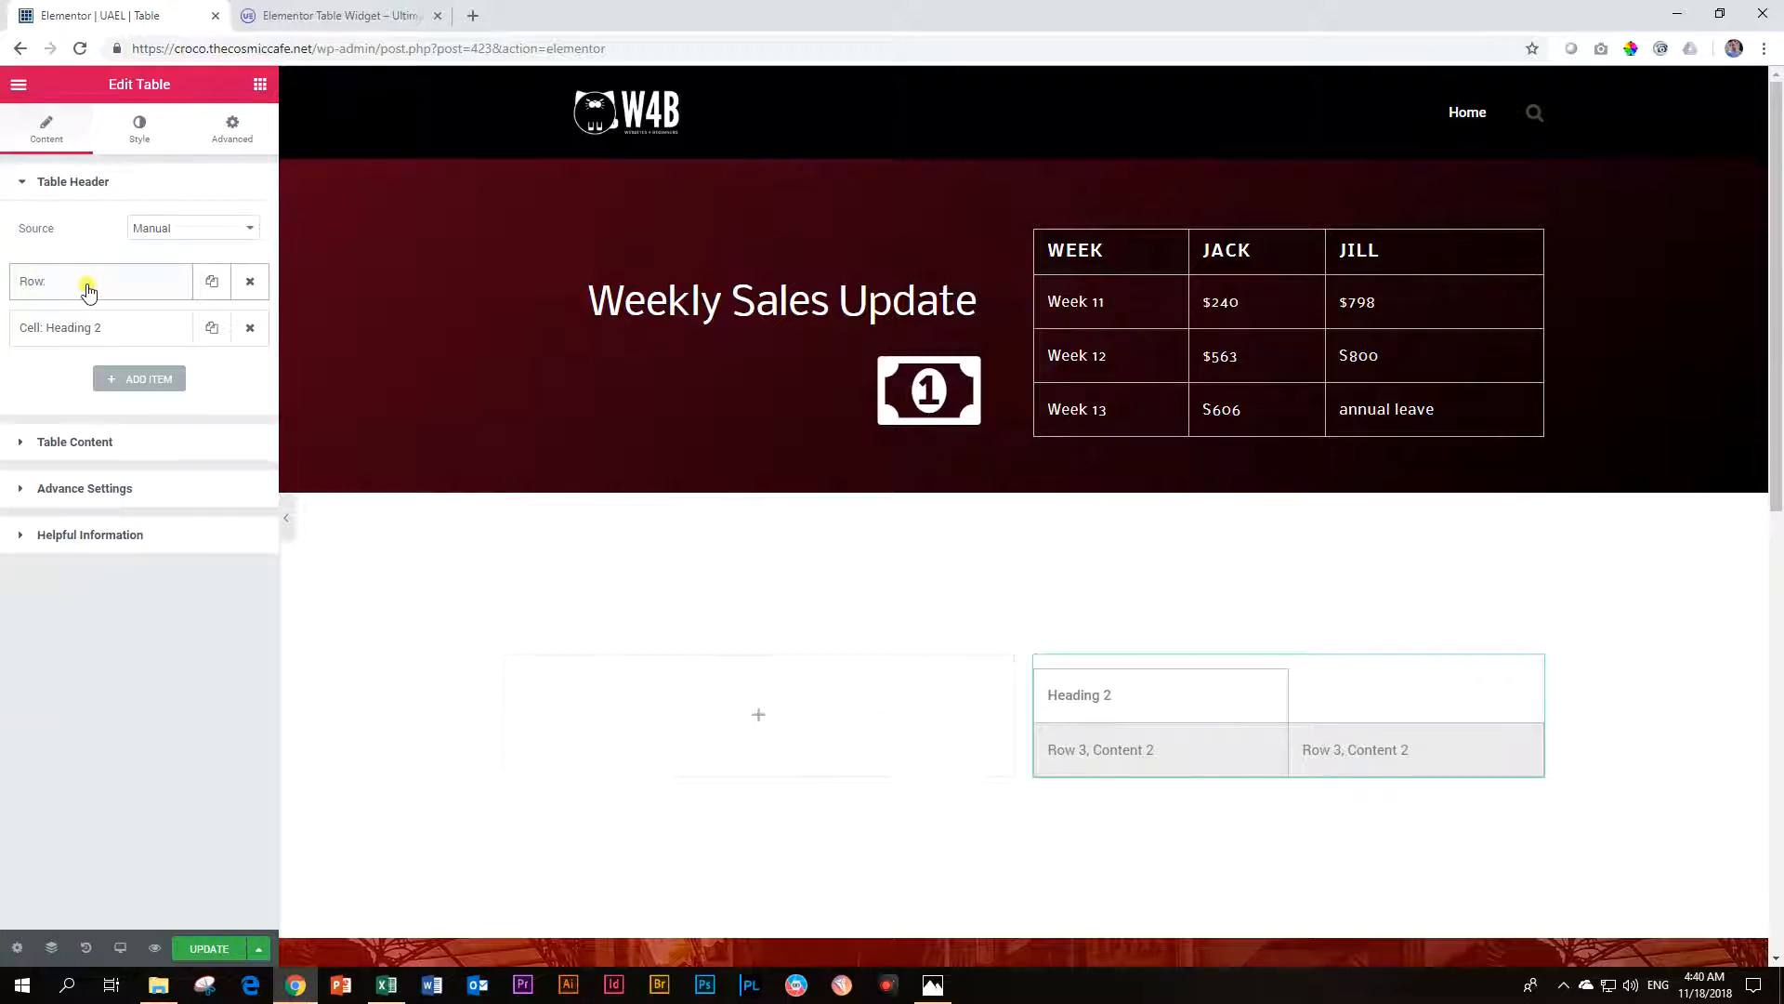
- Set the text of the remaining Heading 2 header cell to "Week", after consulting the sample table on the widget's demo page
{"action": "left_click", "coordinate": [58, 332]}
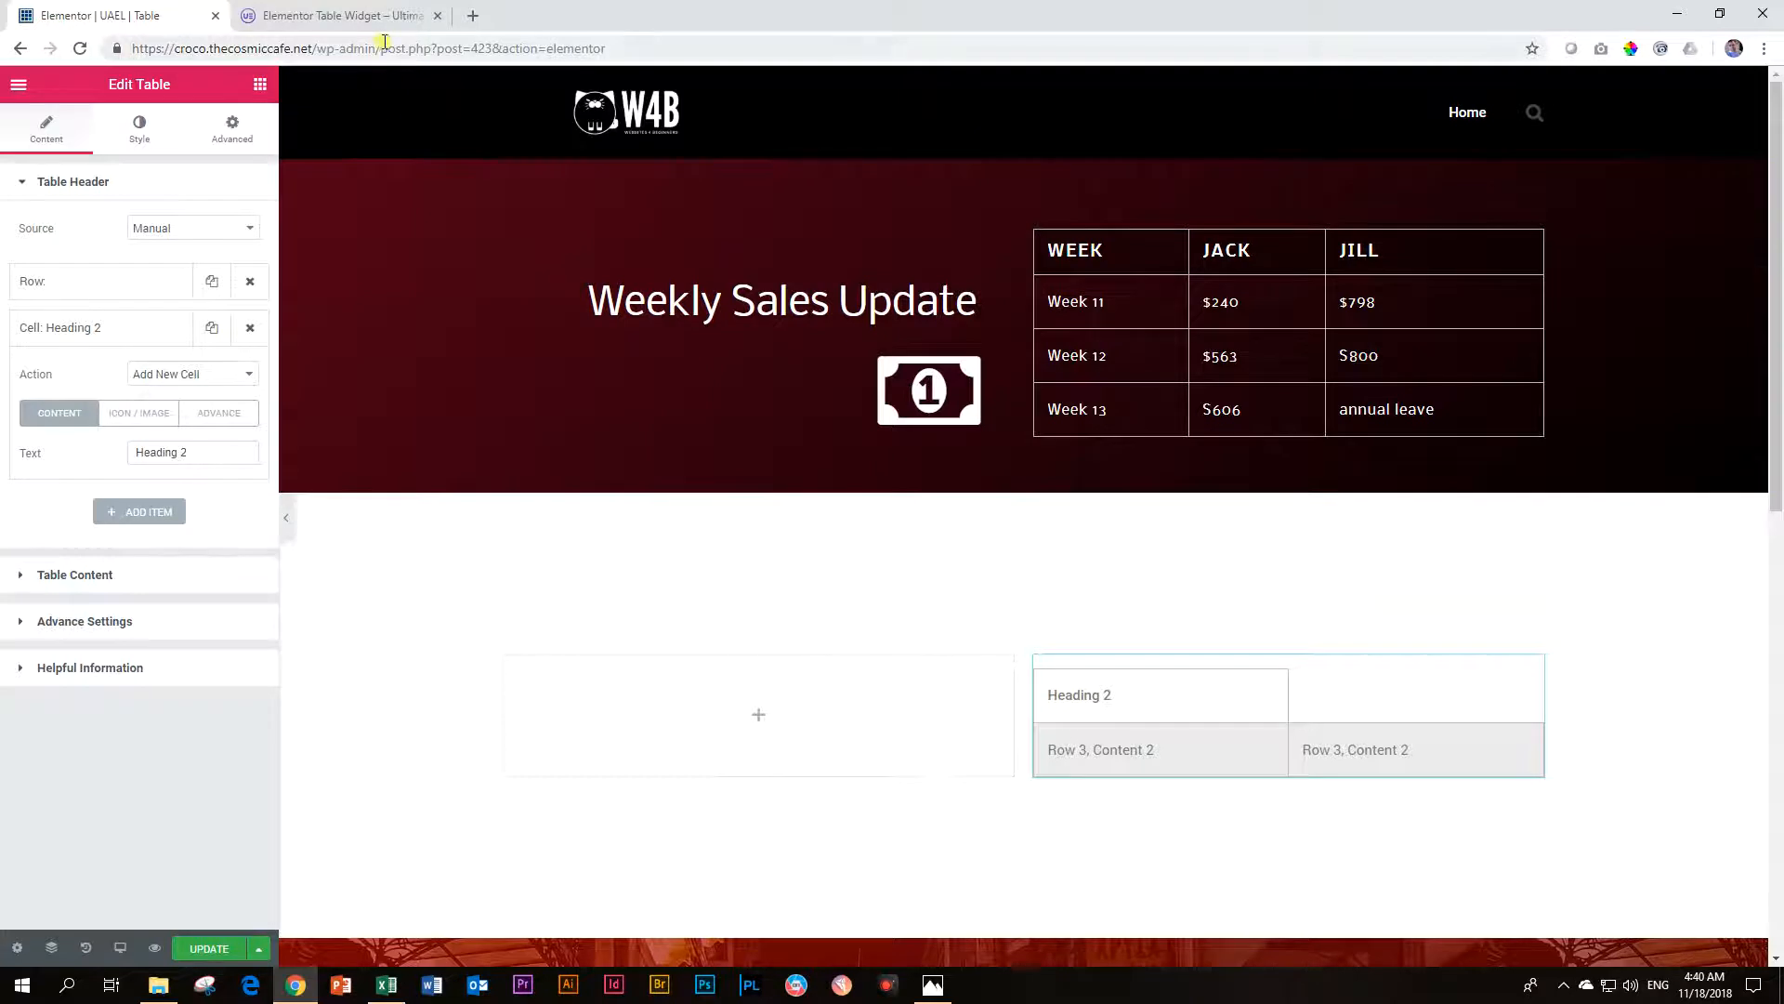
{"action": "left_click", "coordinate": [325, 16]}
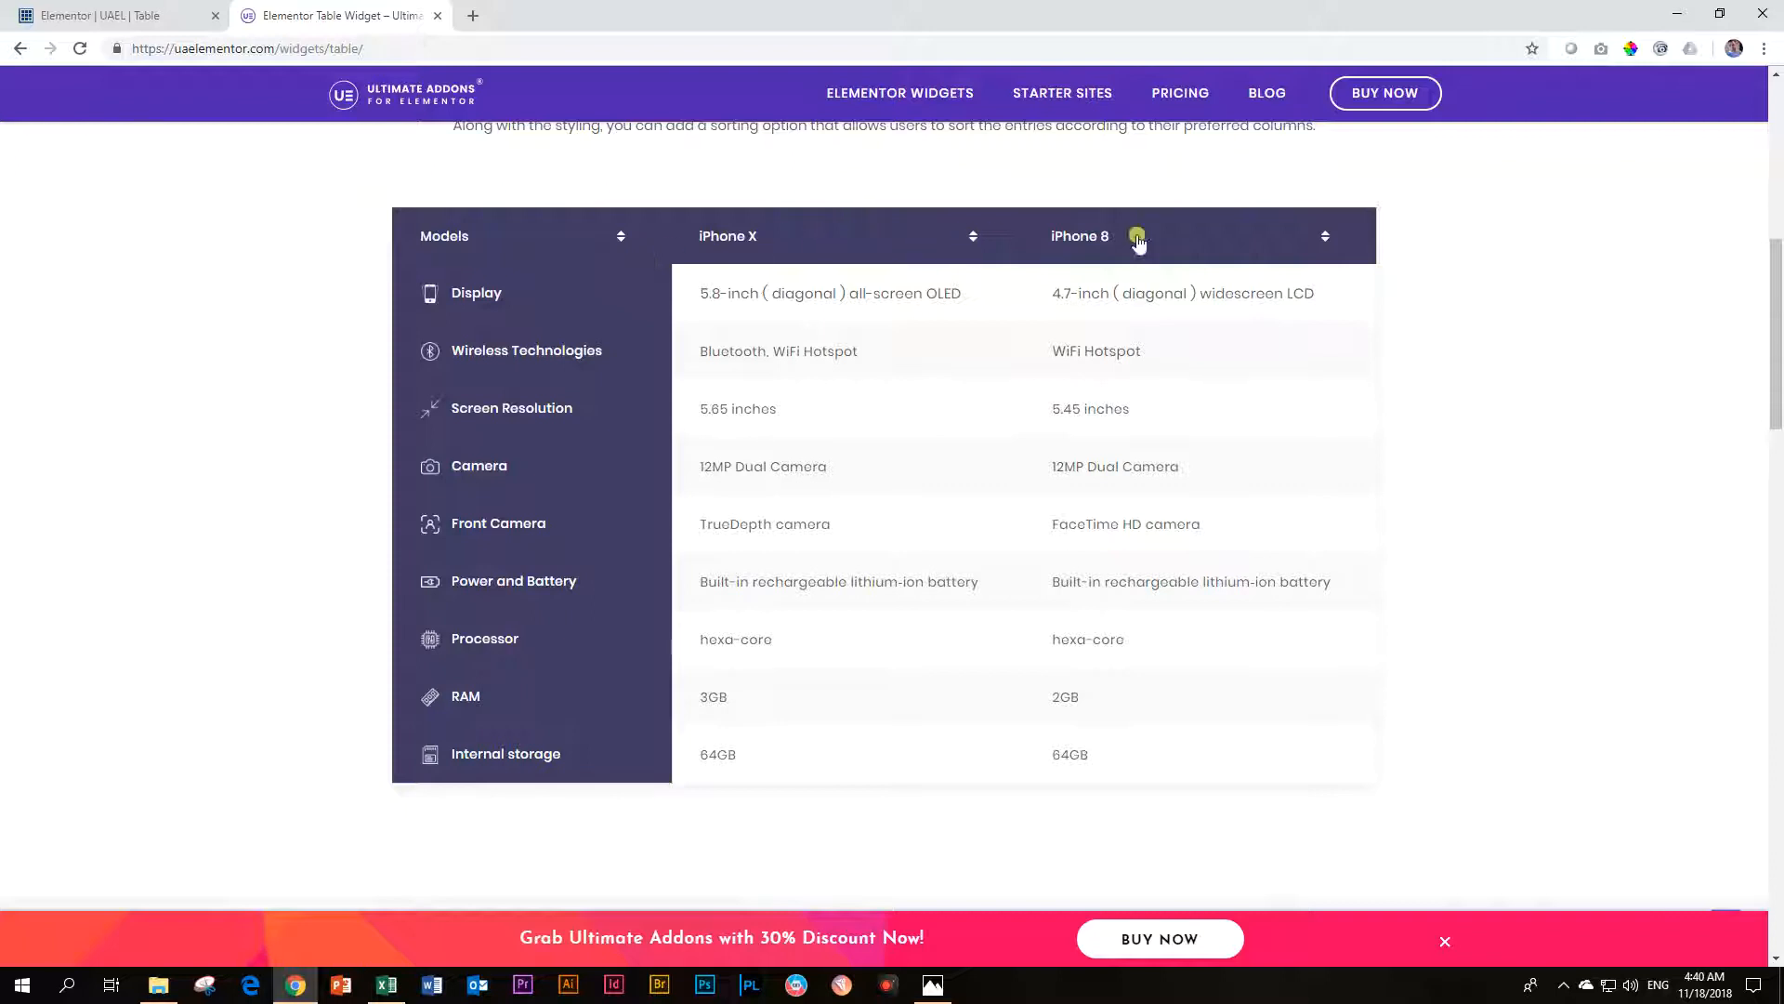
{"action": "left_click", "coordinate": [104, 13]}
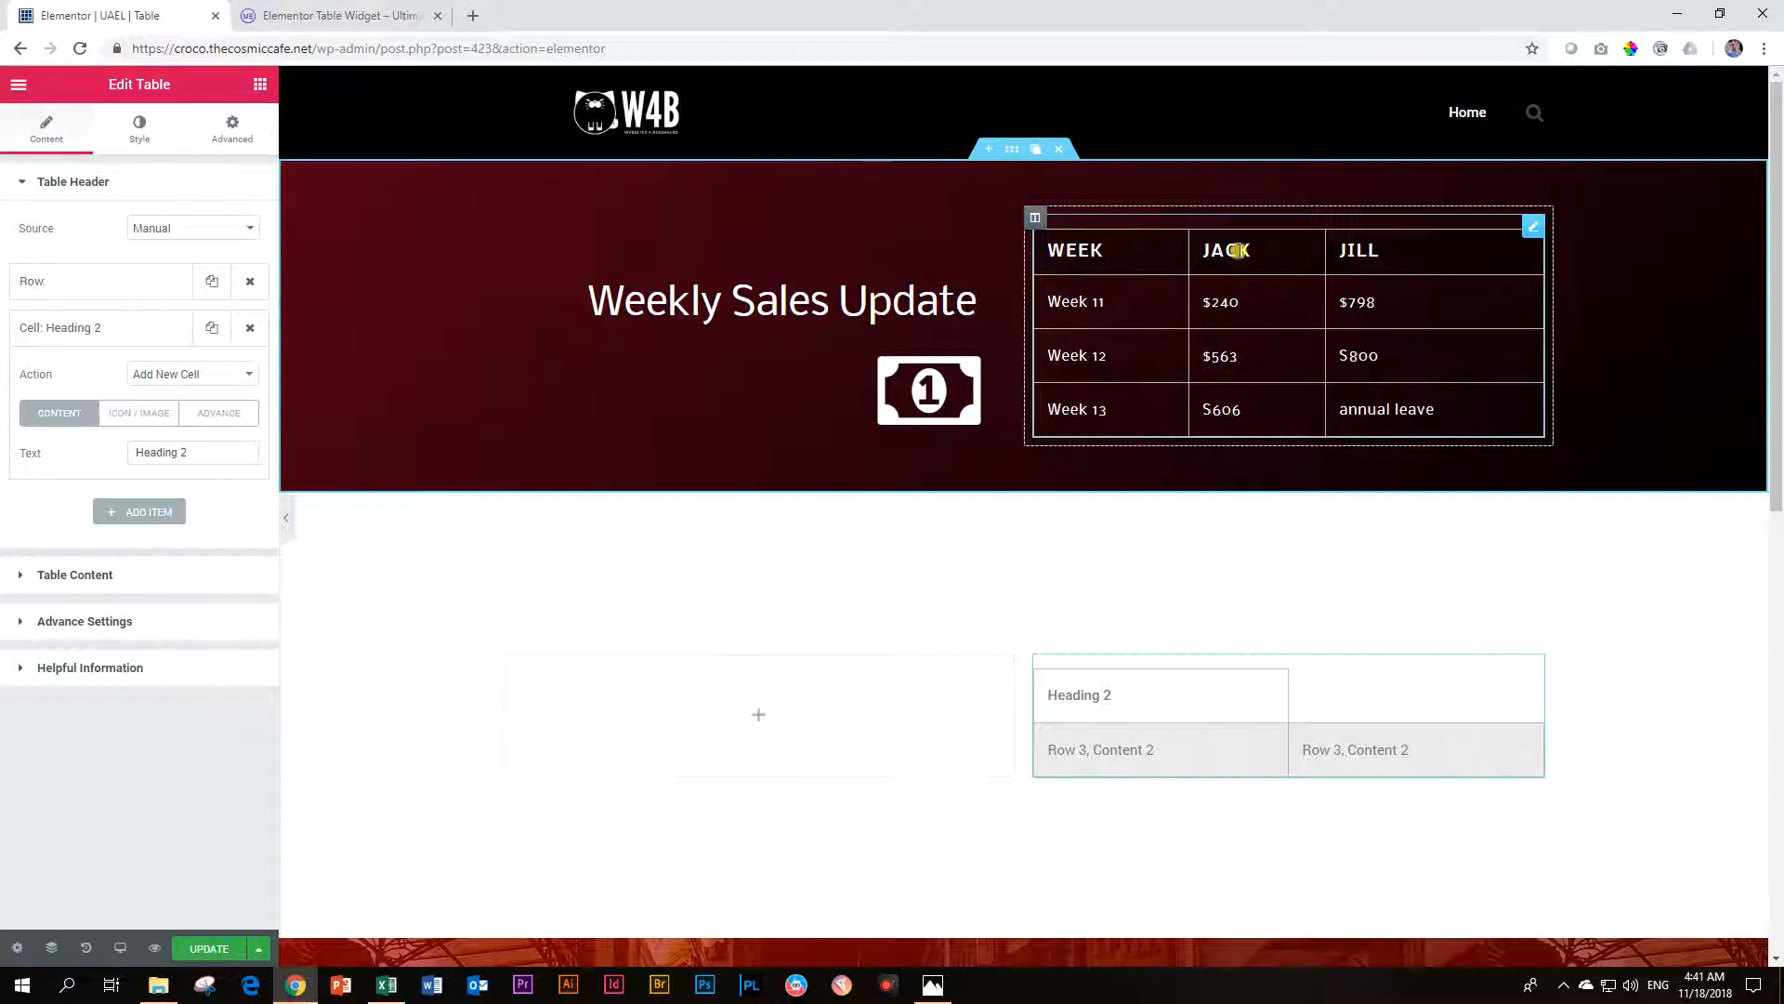
{"action": "left_click_drag", "start_coordinate": [190, 451], "coordinate": [48, 455]}
{"action": "type", "text": "Week"}
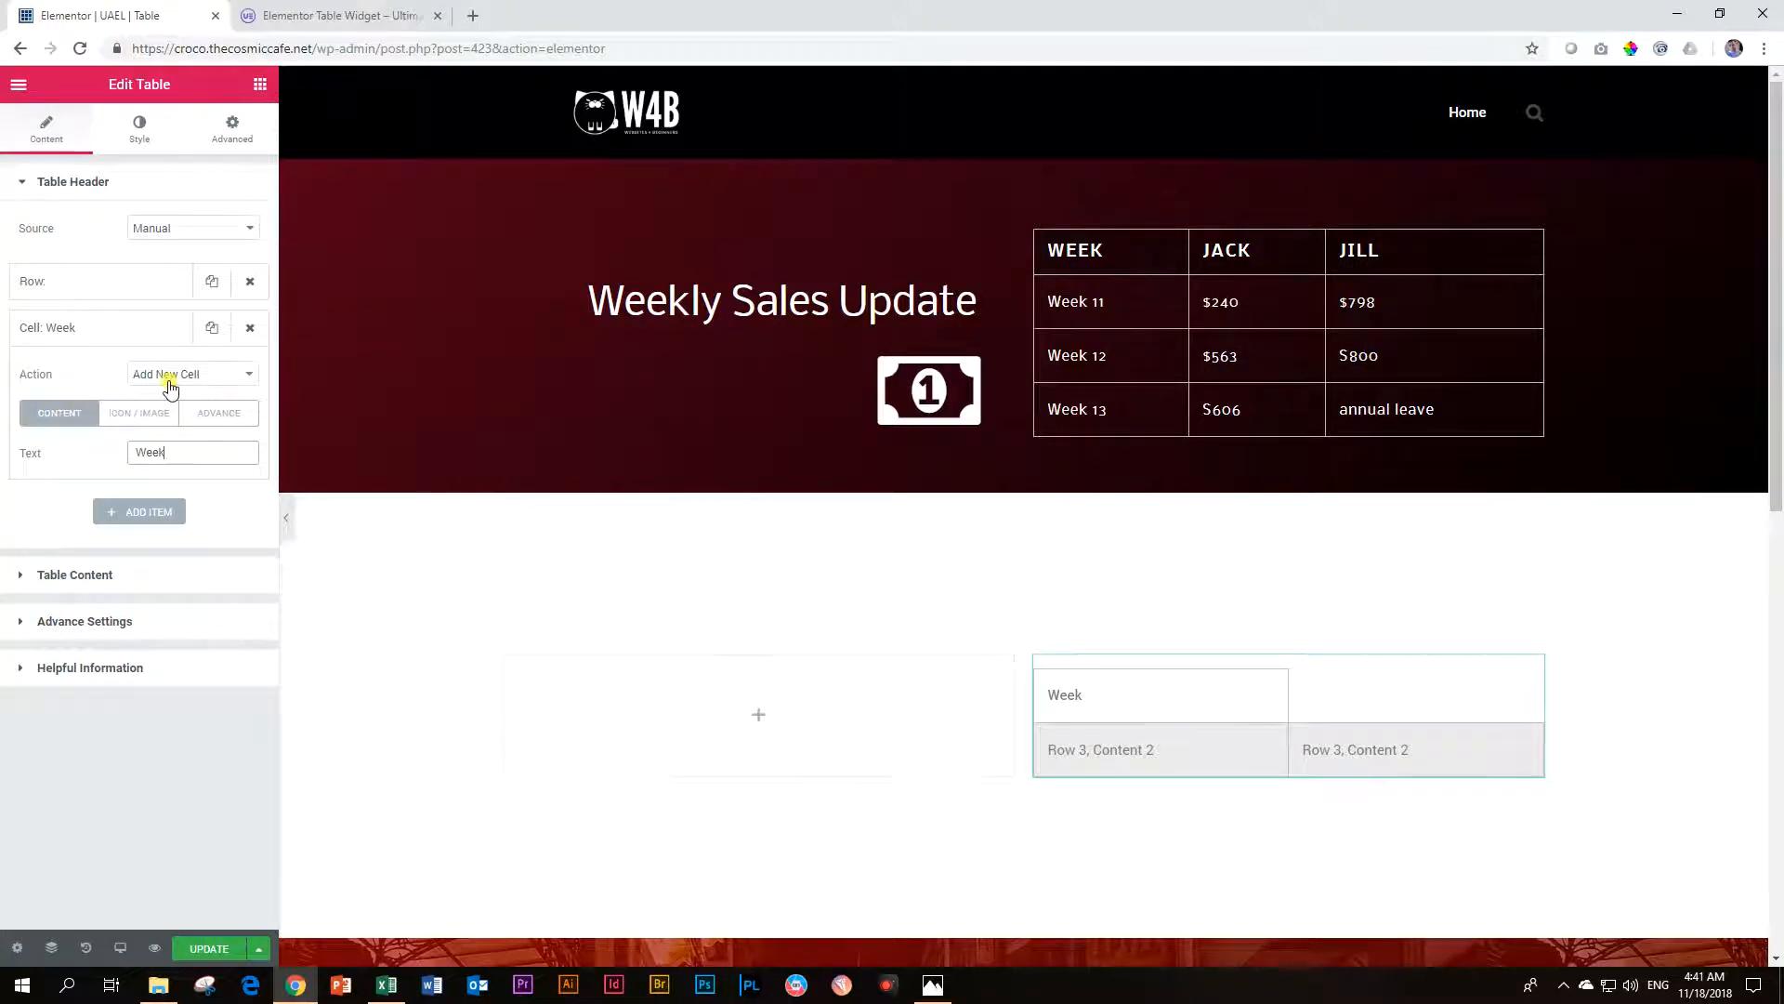
{"action": "left_click", "coordinate": [100, 328]}
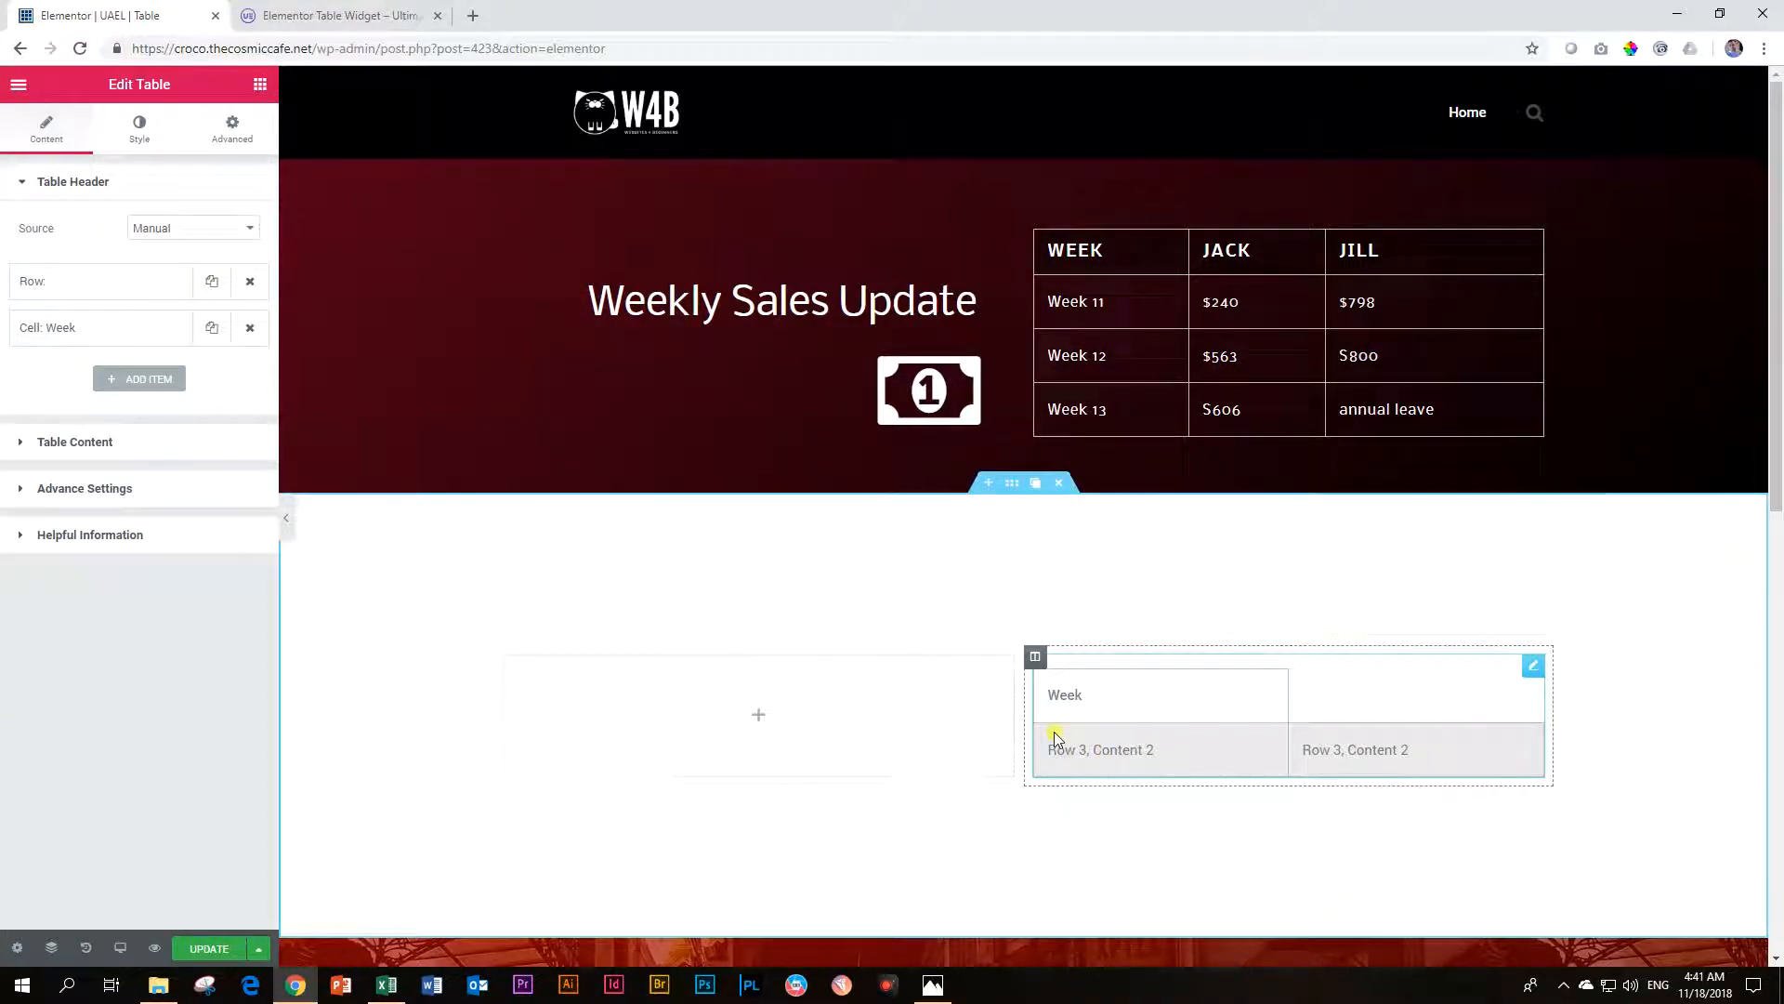
{"action": "left_click", "coordinate": [87, 442]}
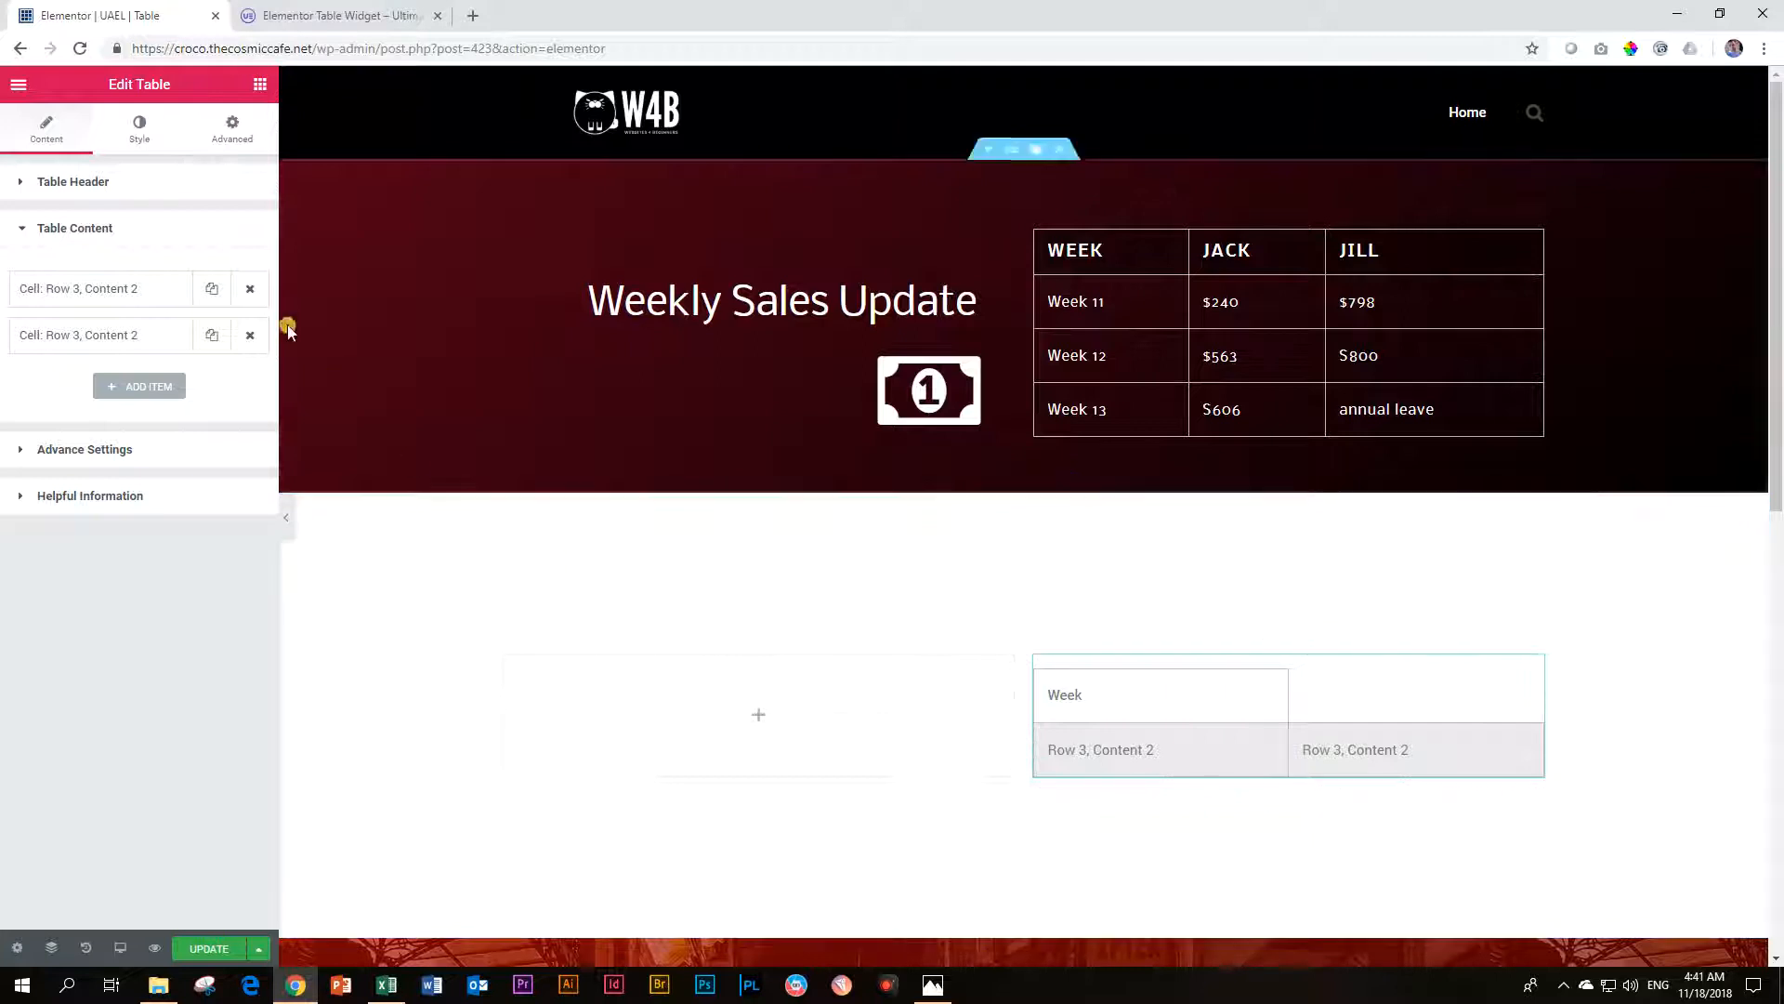
{"action": "left_click", "coordinate": [73, 184]}
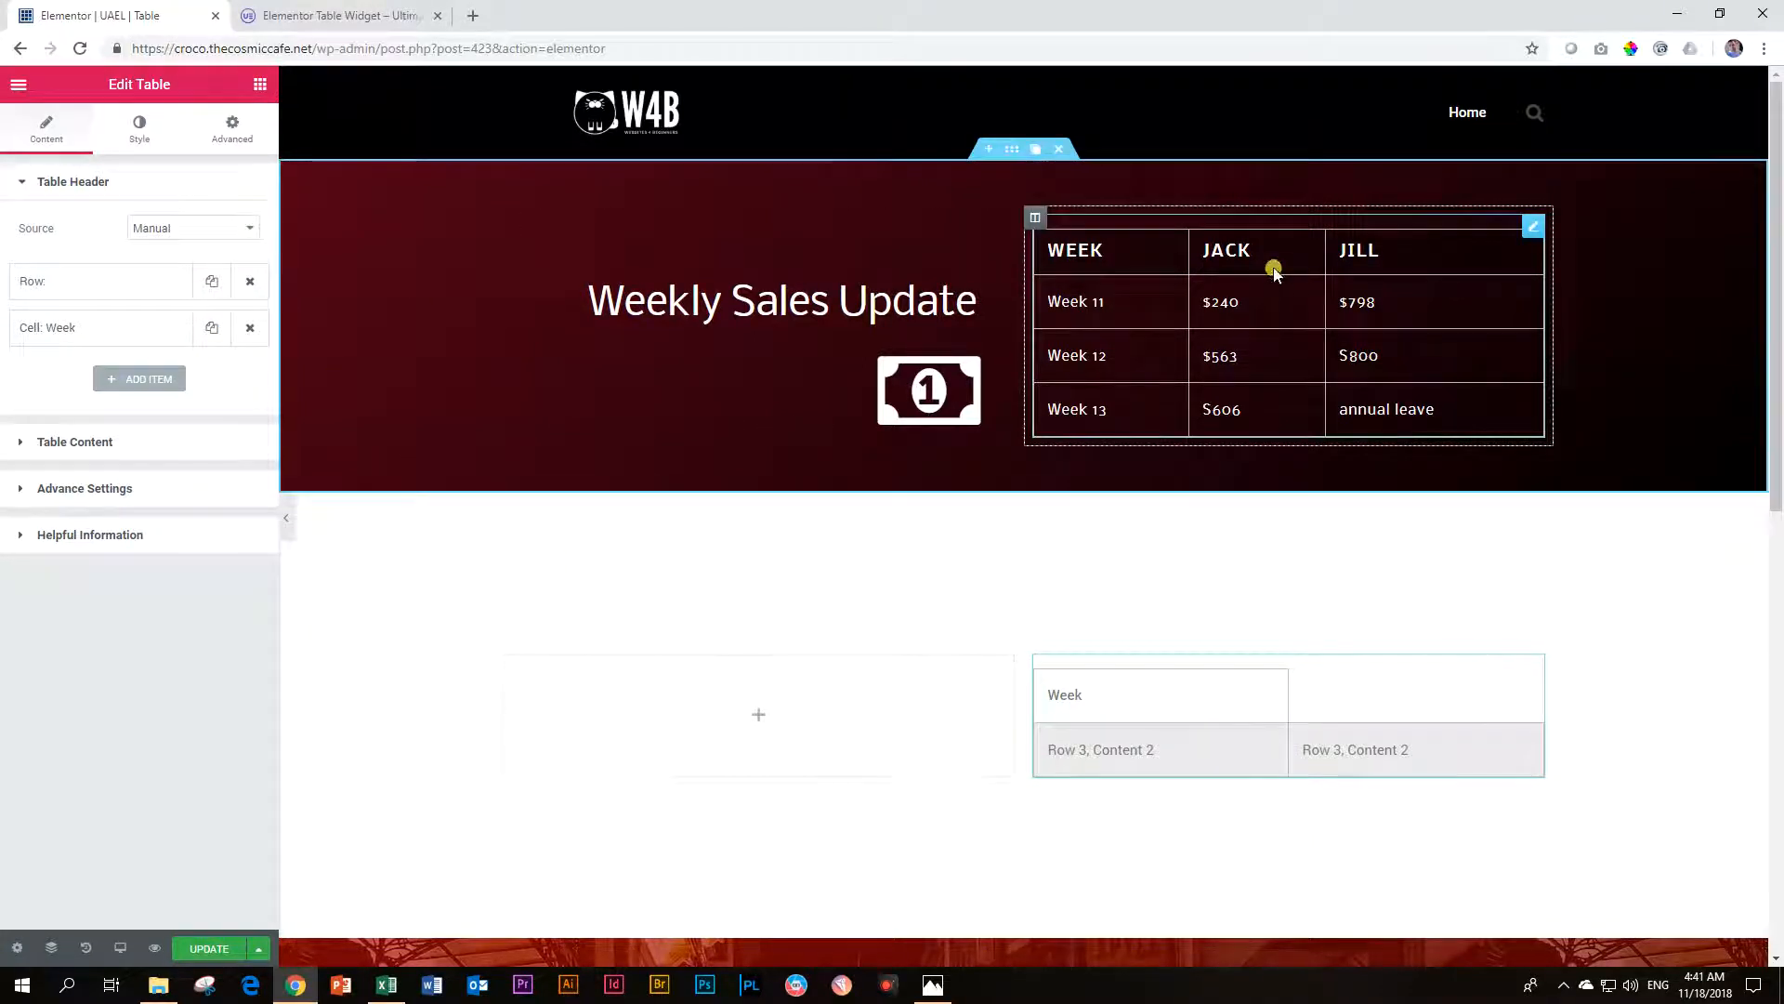
{"action": "left_click", "coordinate": [138, 379]}
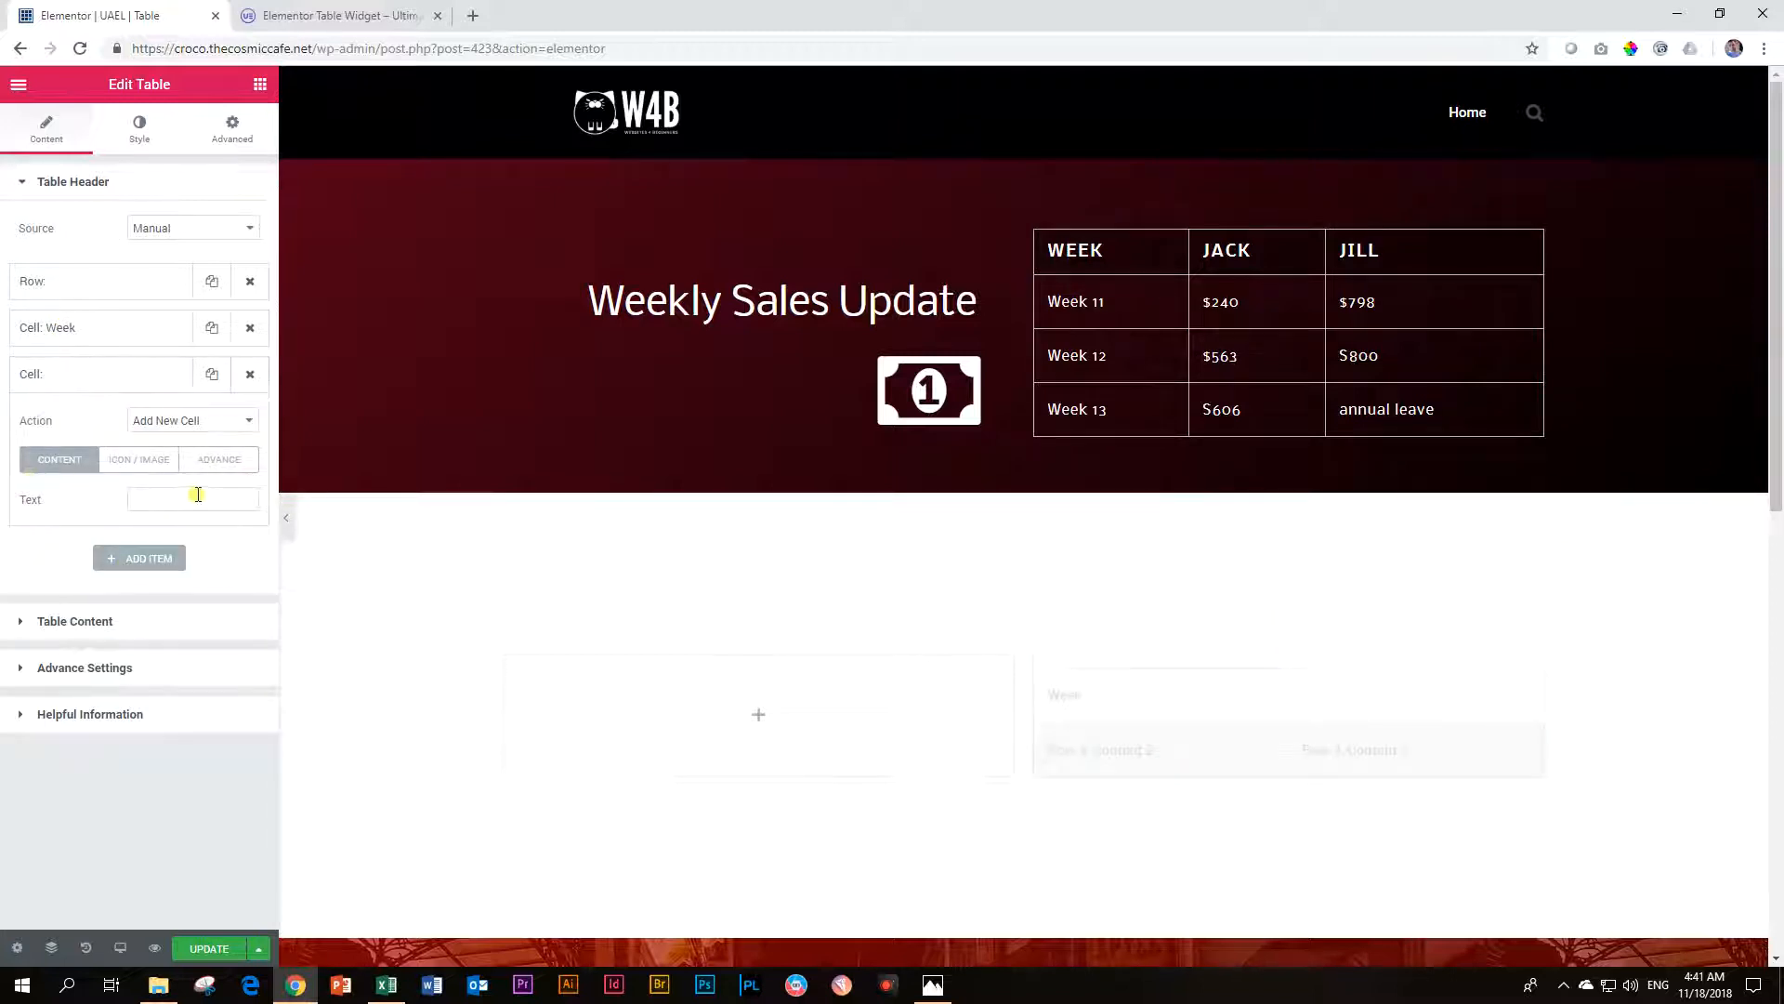
{"action": "left_click", "coordinate": [250, 376]}
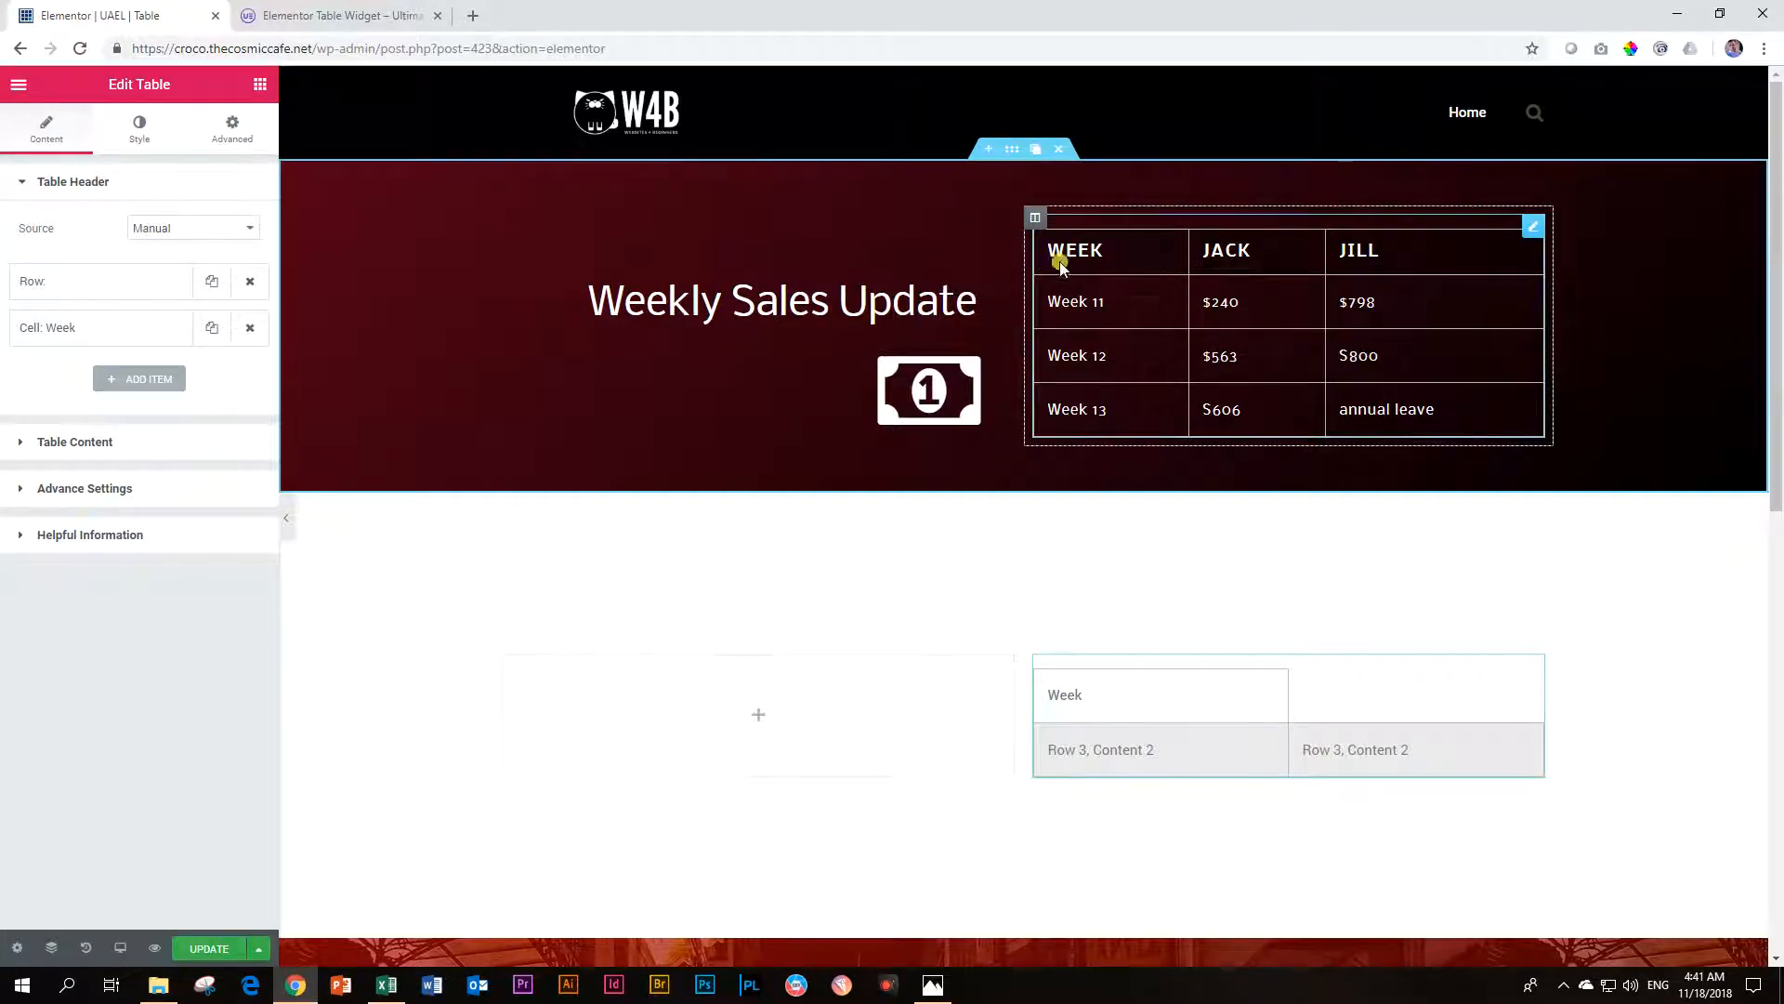
- Duplicate the Week header cell and set the copy's text to the first salesperson's name from the table above
{"action": "left_click", "coordinate": [212, 336]}
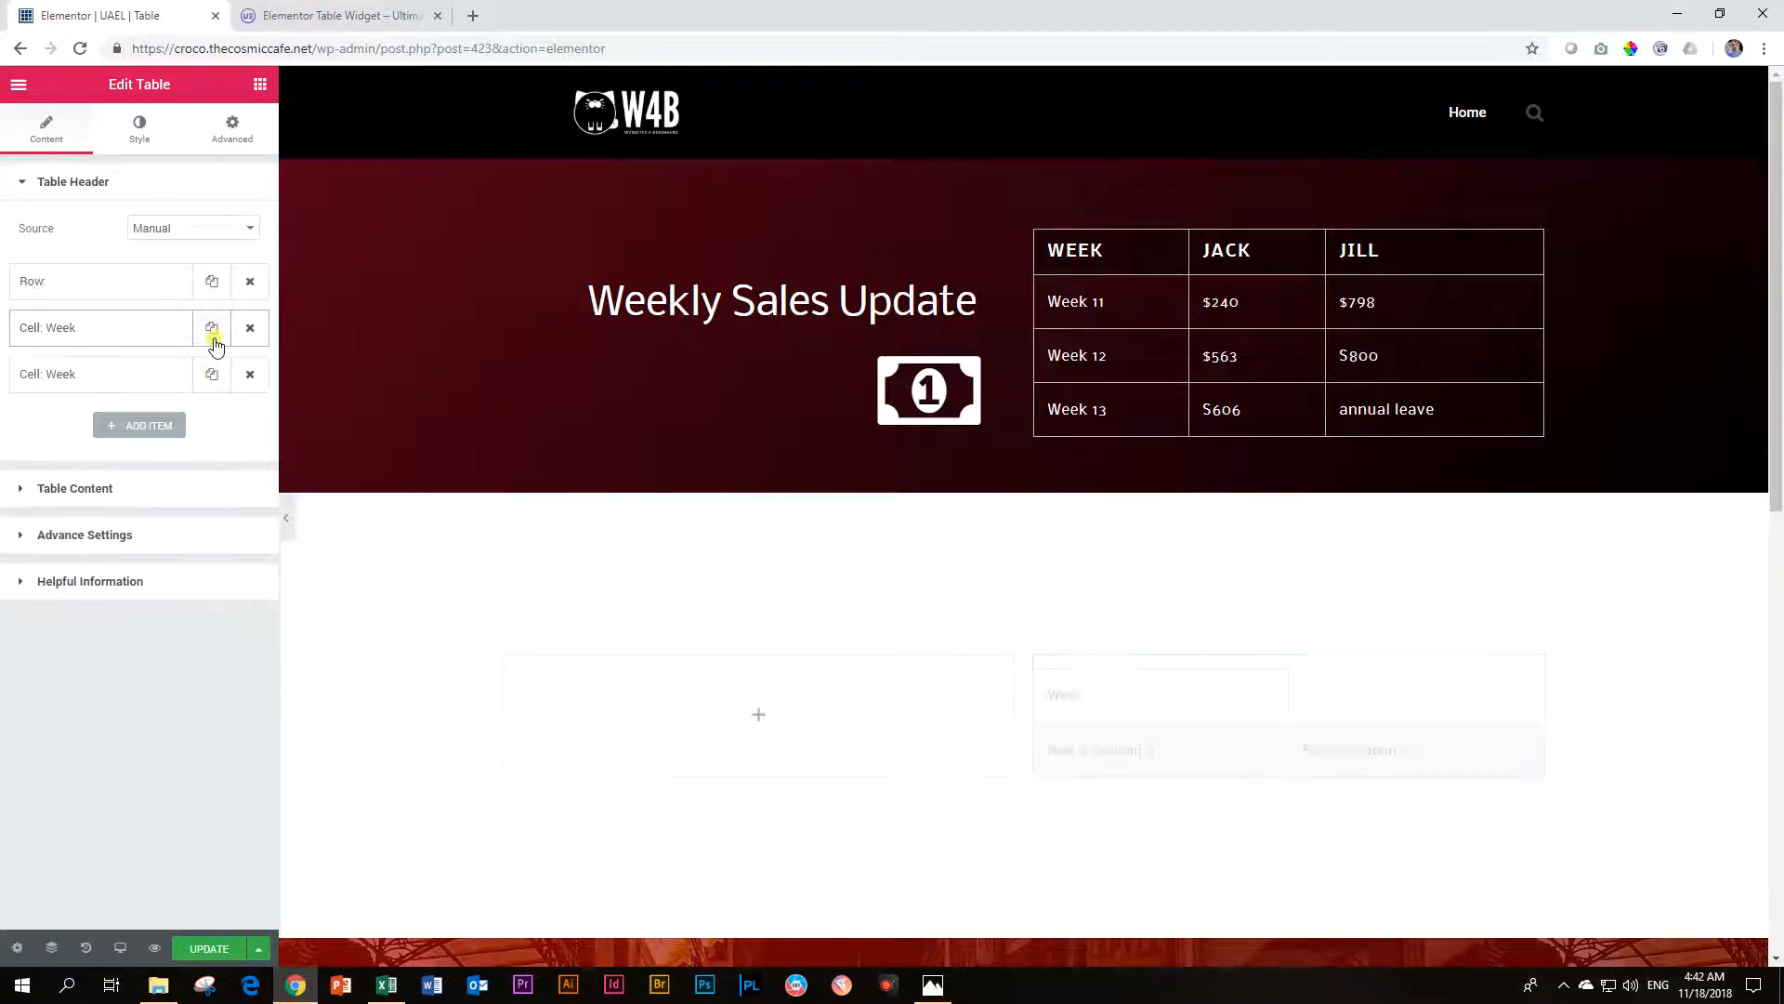
{"action": "left_click", "coordinate": [115, 377]}
{"action": "left_click_drag", "start_coordinate": [181, 502], "coordinate": [72, 513]}
{"action": "type", "text": "Jac"}
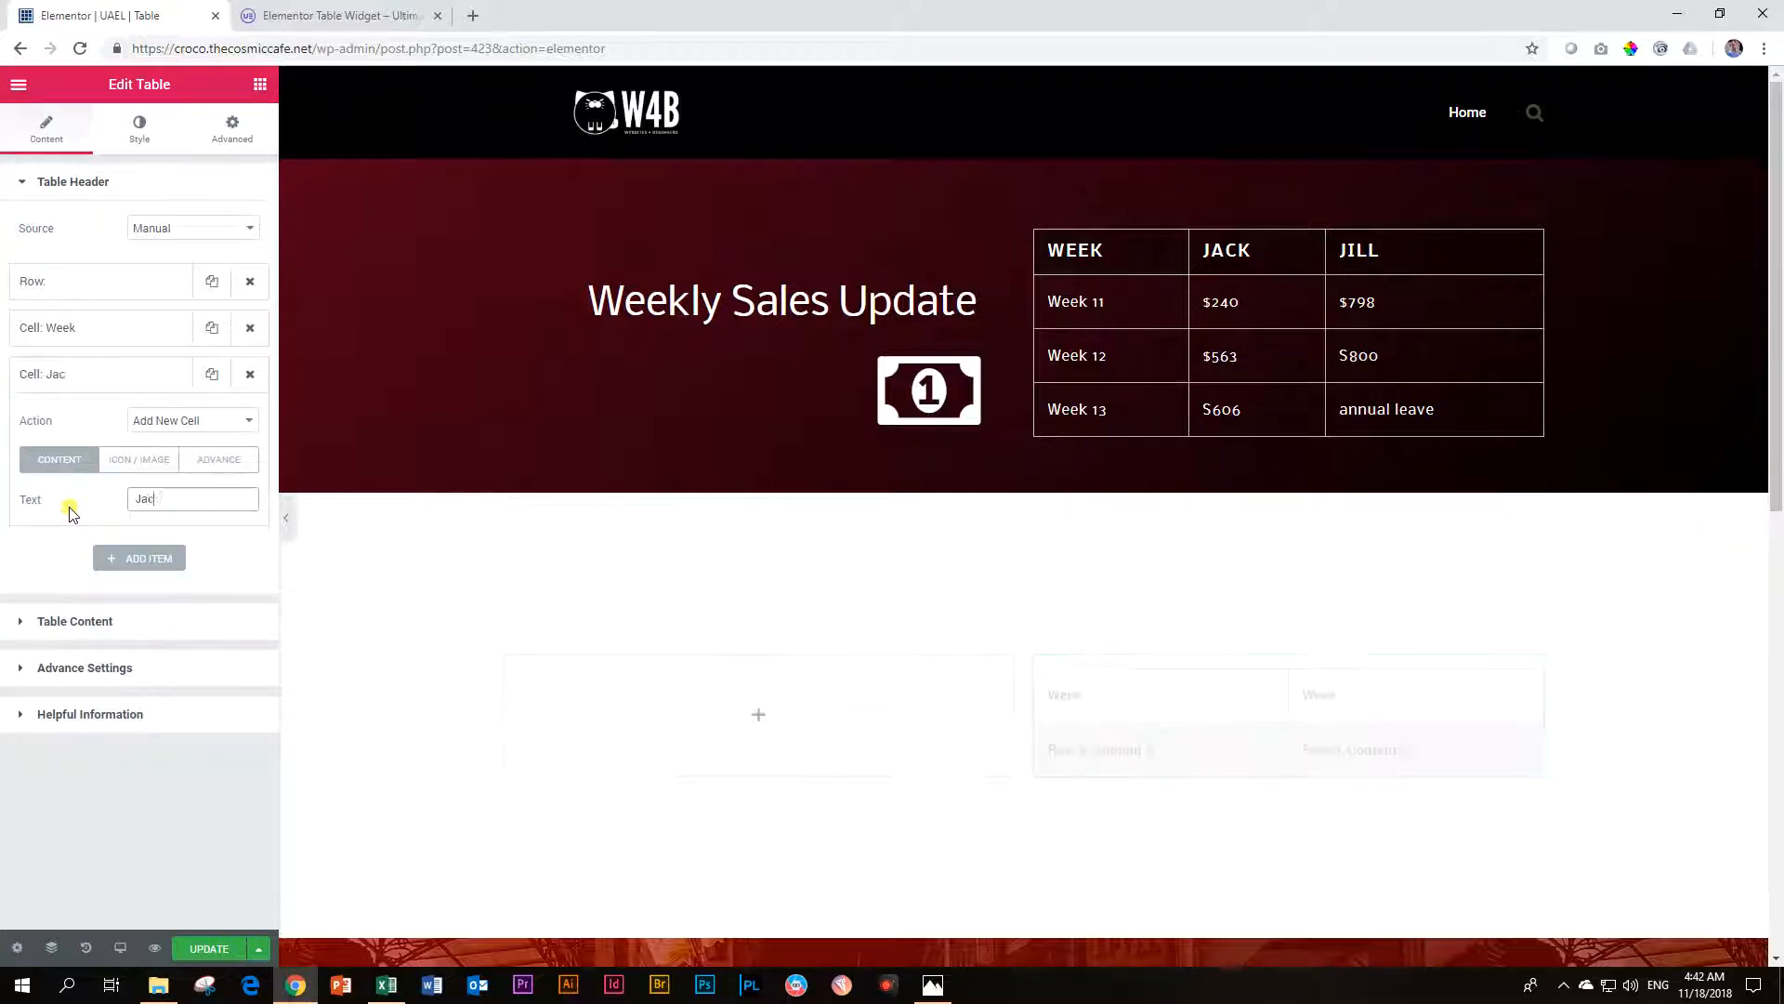
{"action": "type", "text": "k"}
{"action": "left_click", "coordinate": [108, 375]}
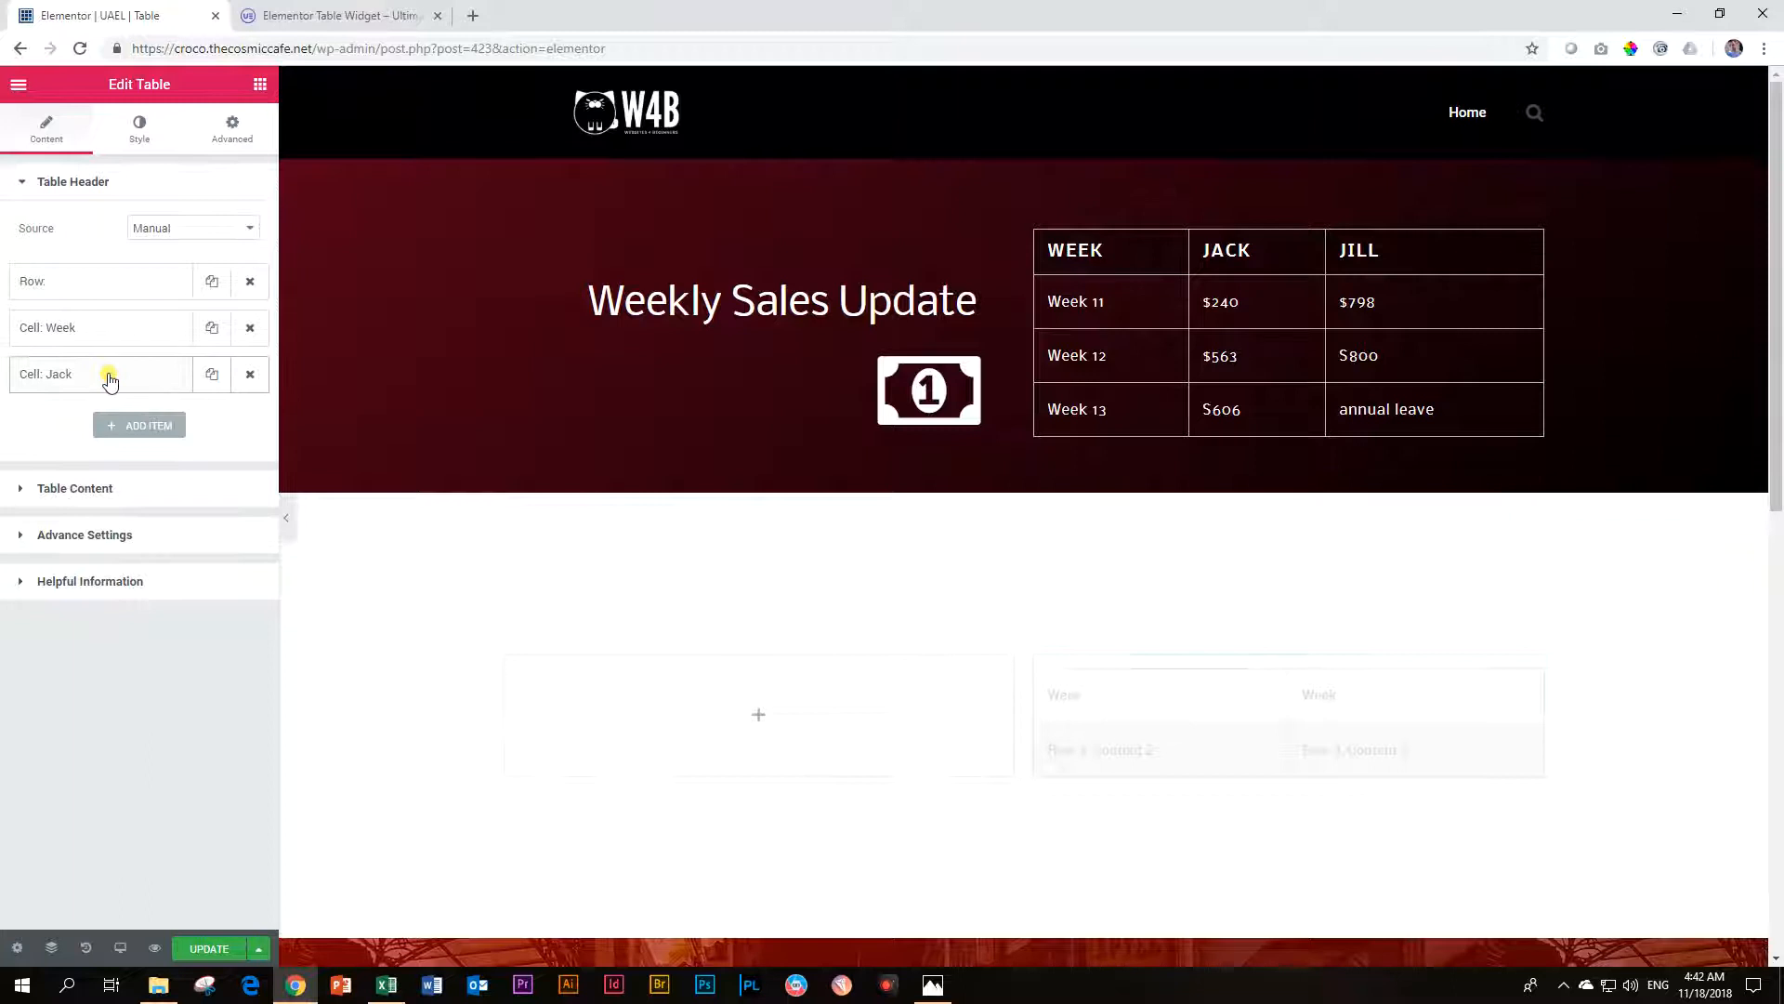
- Duplicate the first salesperson's header cell and set the copy's text to the second salesperson's name
{"action": "left_click", "coordinate": [214, 374]}
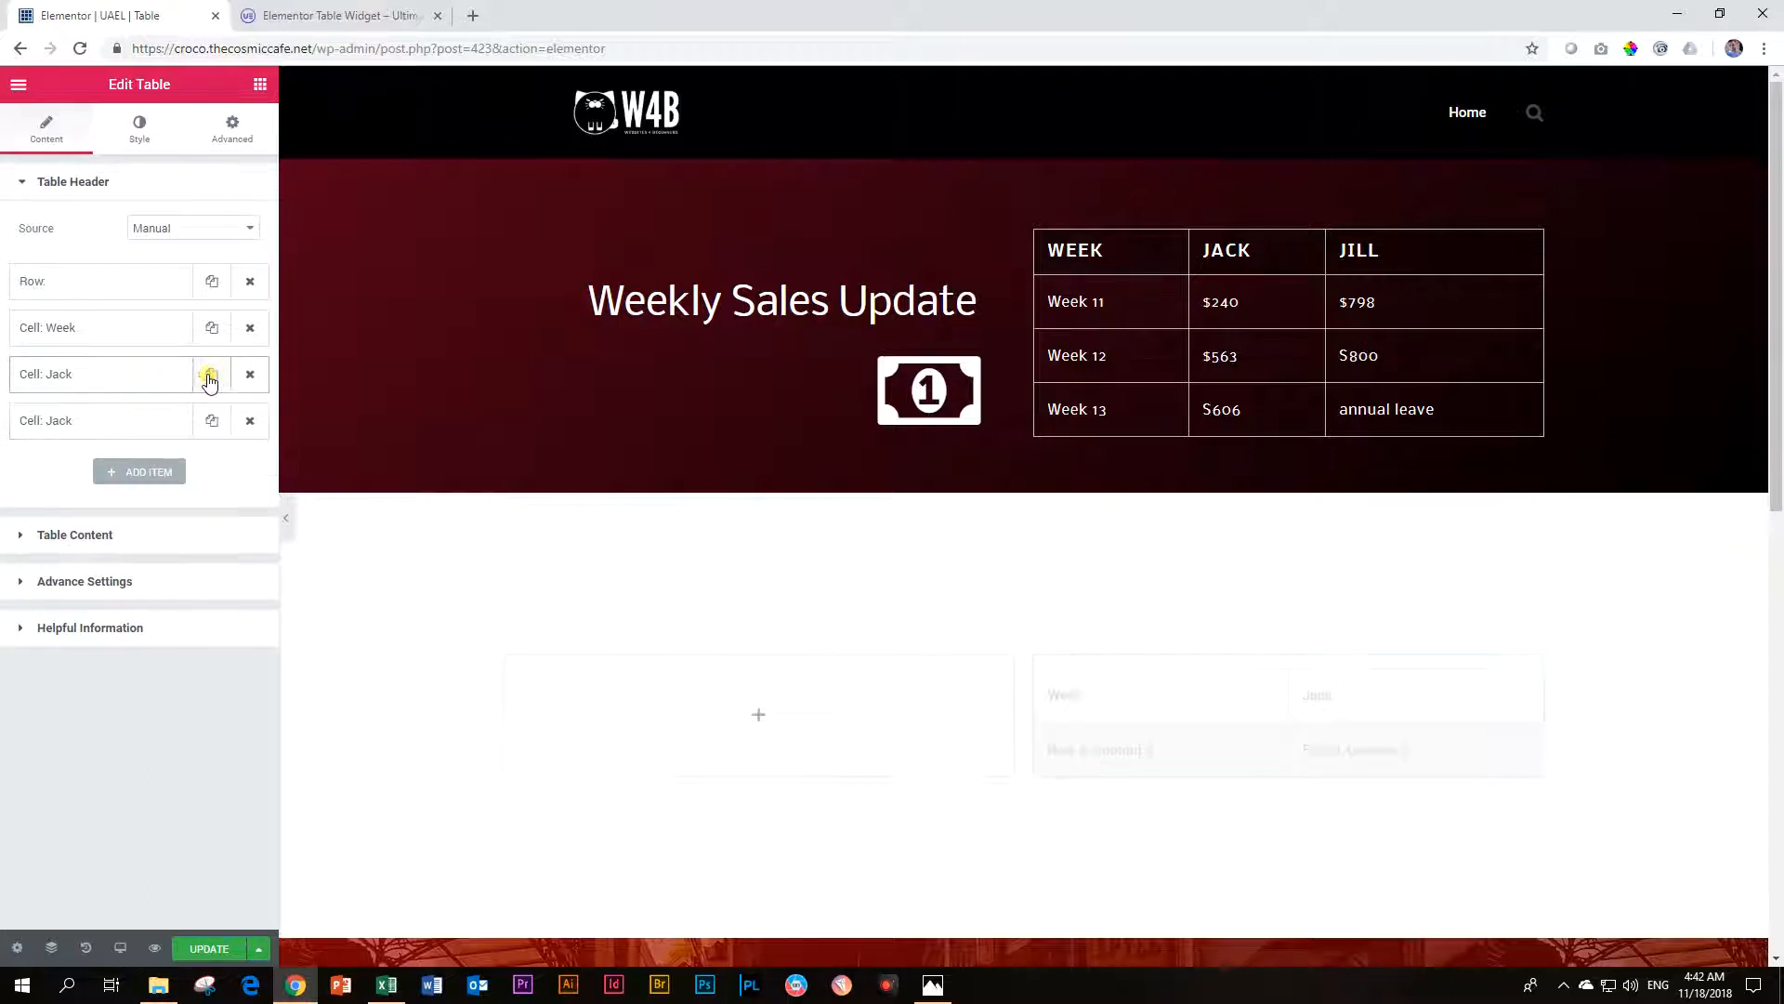
{"action": "left_click", "coordinate": [47, 418]}
{"action": "left_click_drag", "start_coordinate": [189, 555], "coordinate": [108, 550]}
{"action": "type", "text": "Jill"}
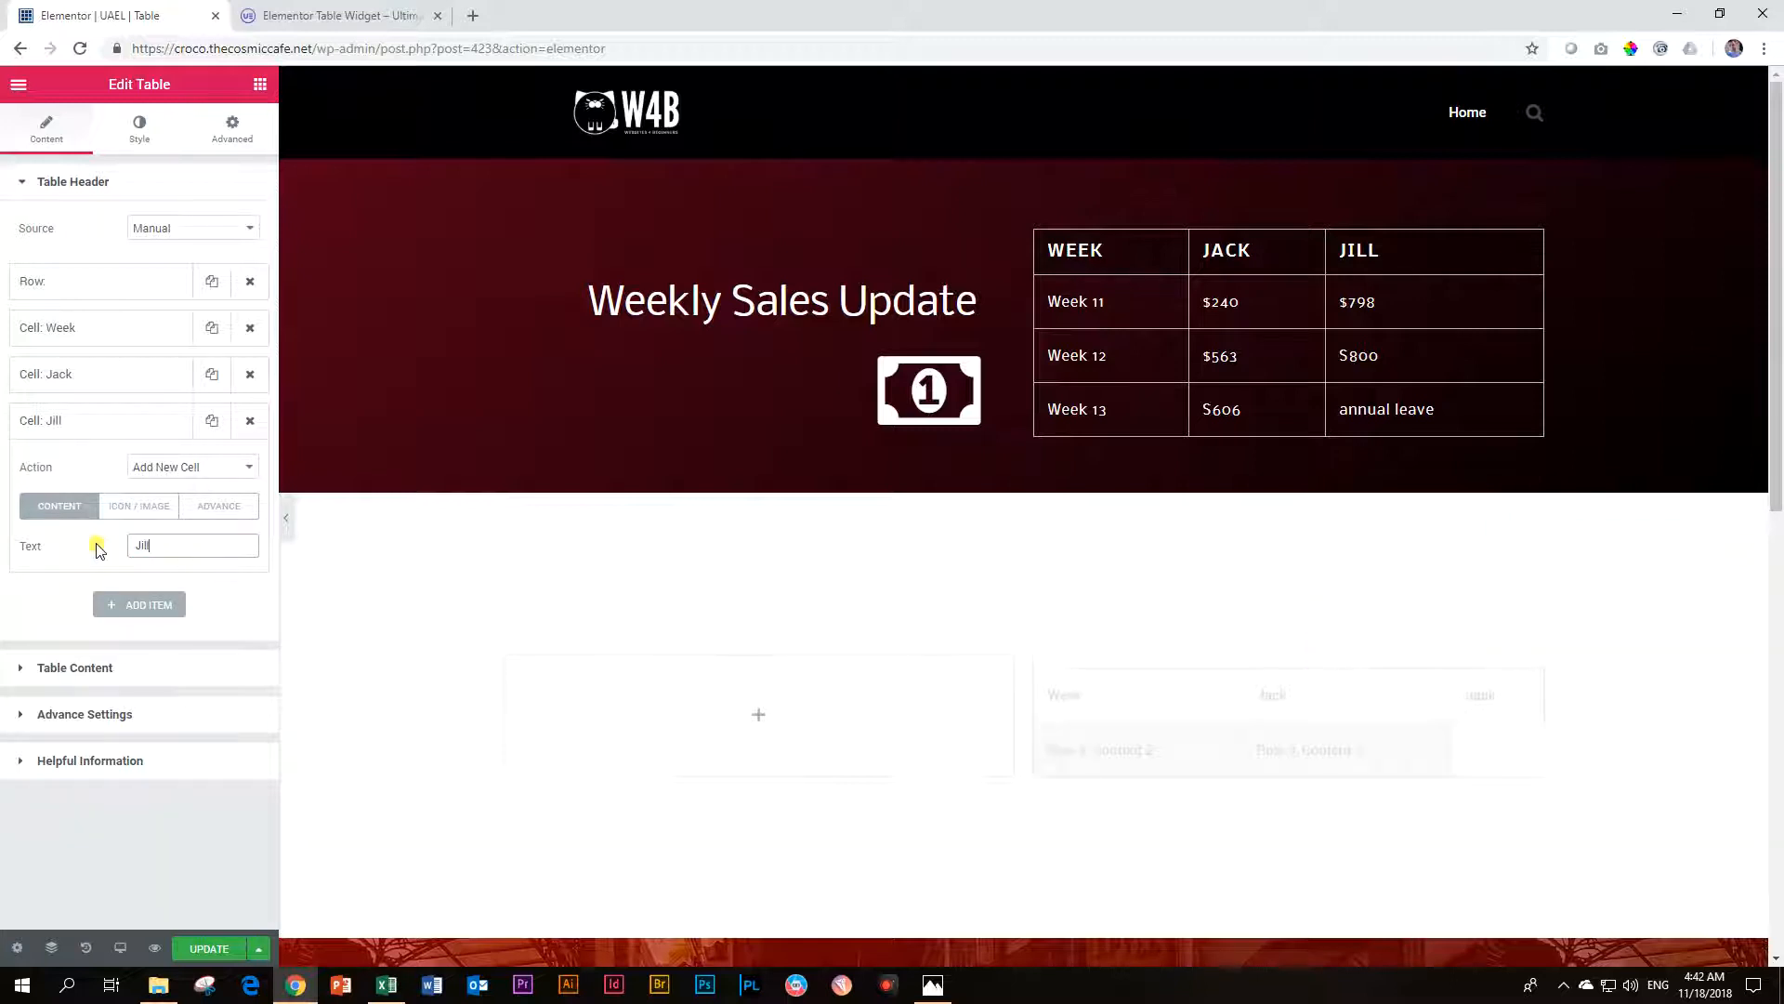
{"action": "left_click", "coordinate": [144, 420]}
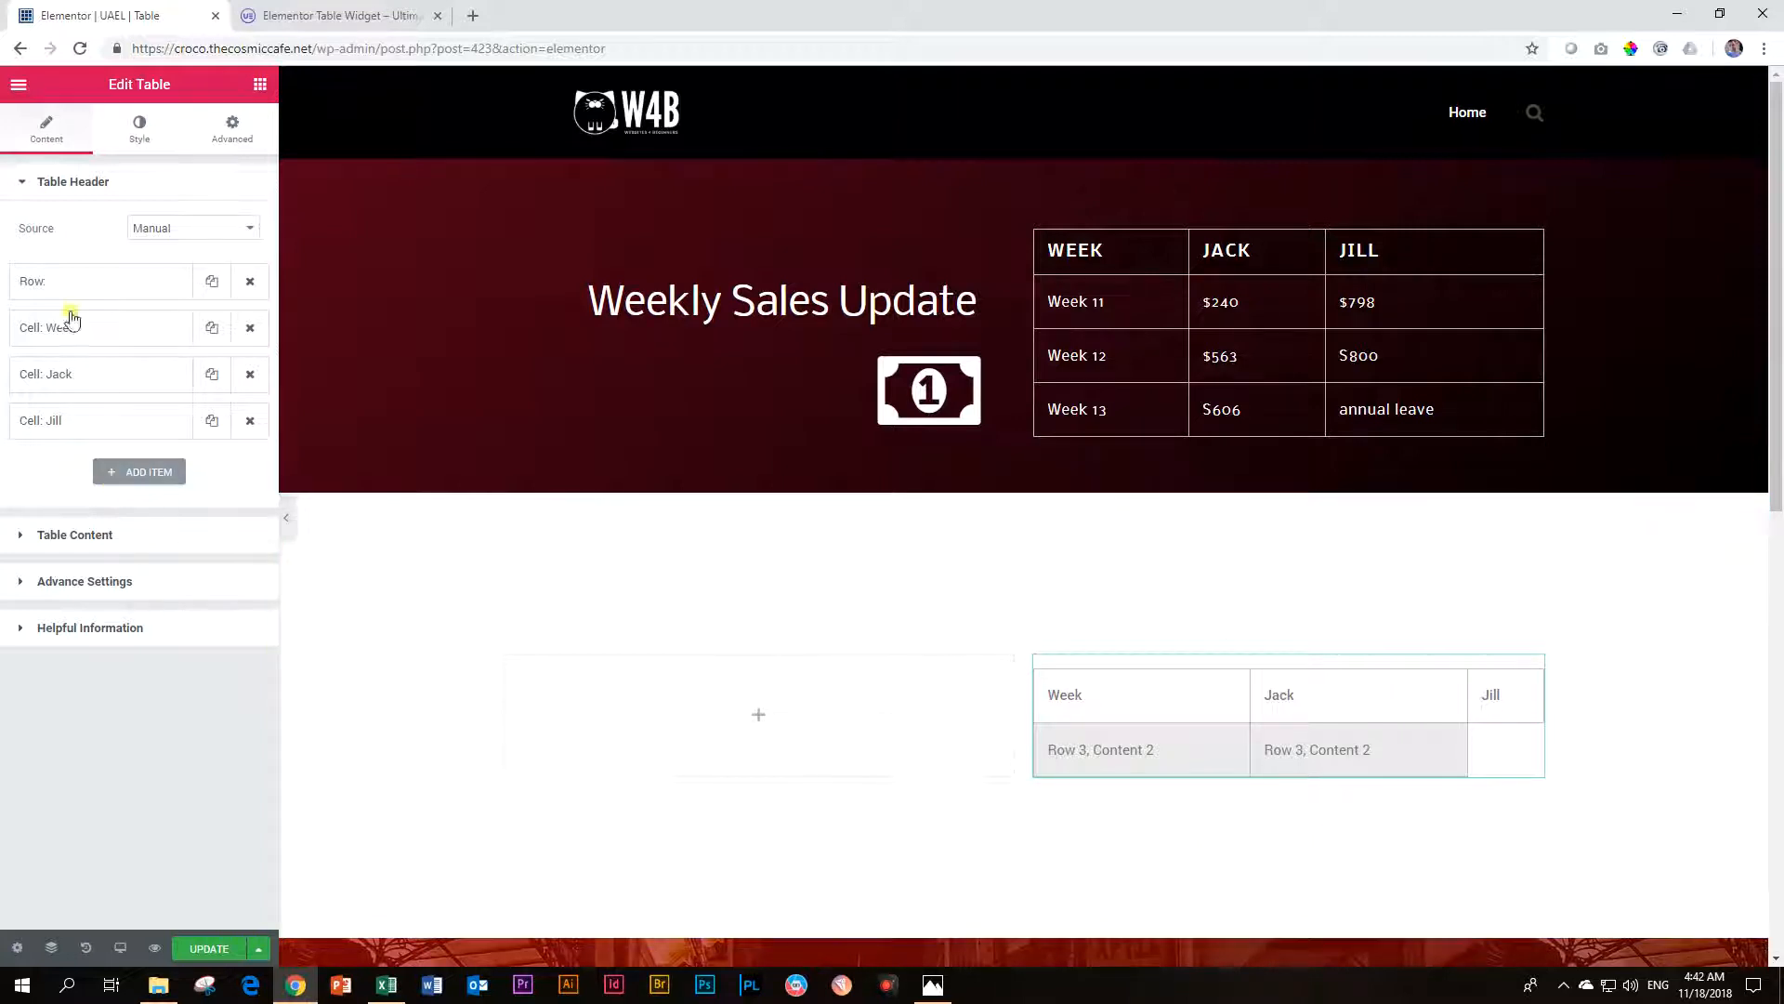
- In the table content, clear the first cell's text and change its action to Start New Row
{"action": "left_click", "coordinate": [83, 189]}
{"action": "left_click", "coordinate": [59, 232]}
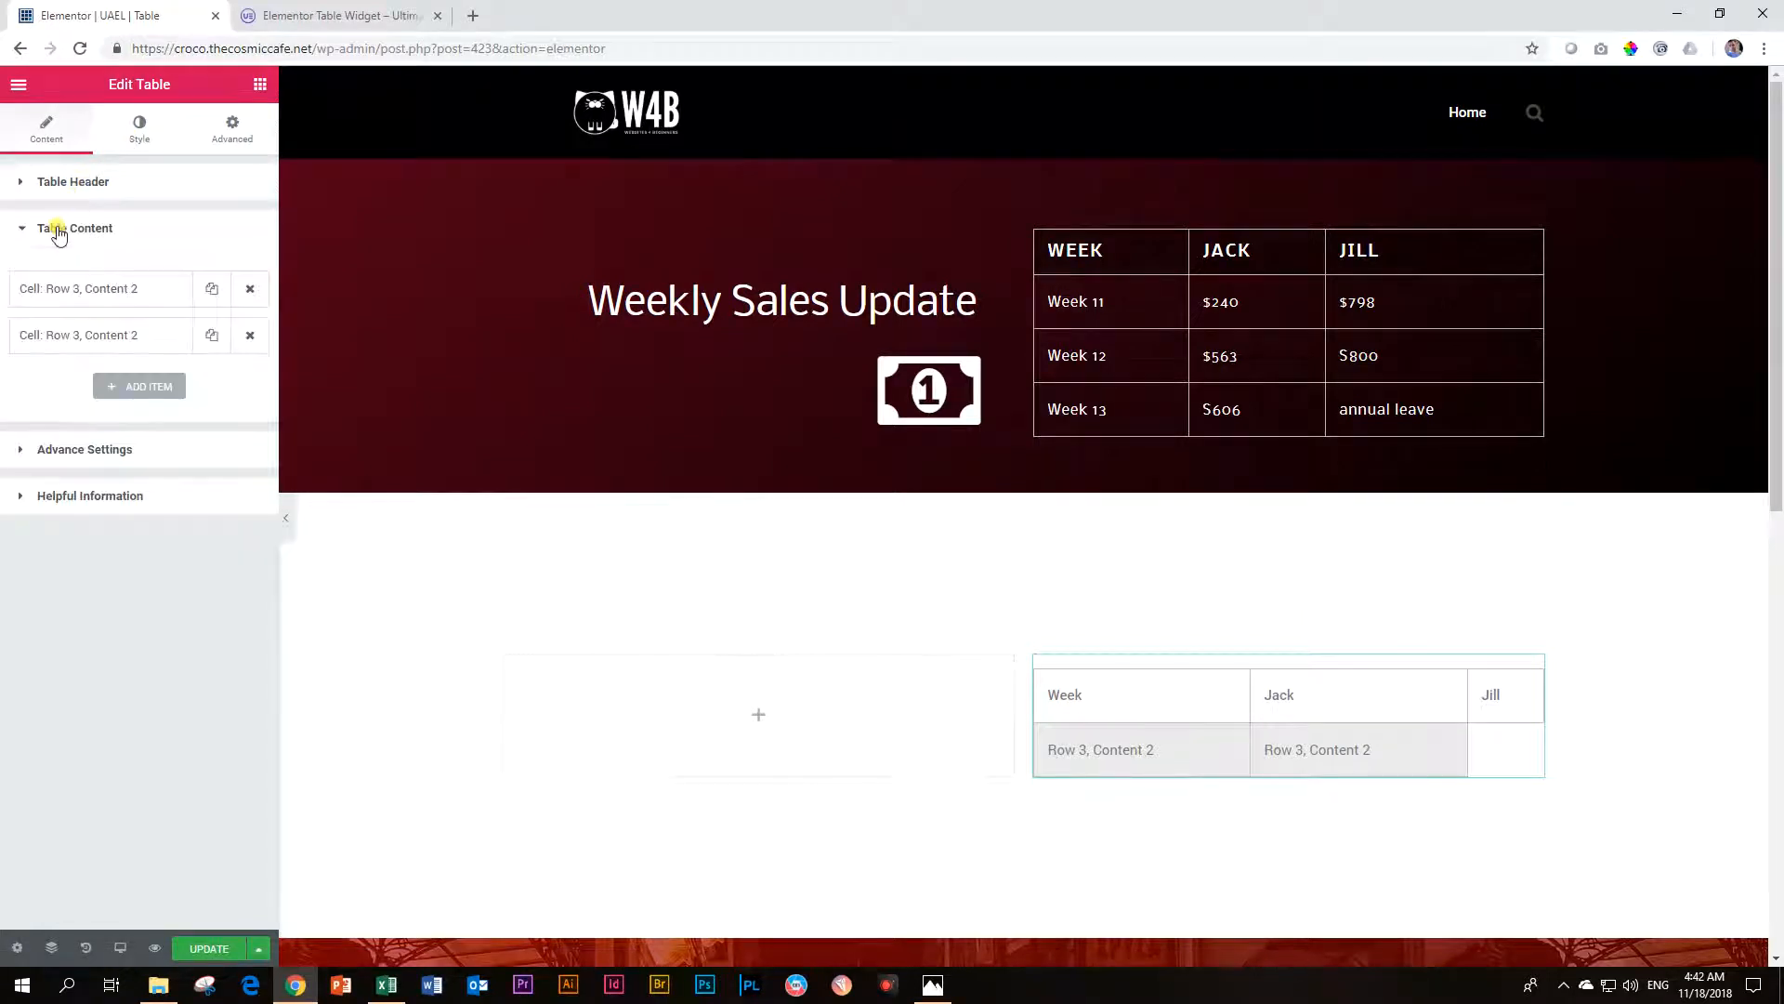
{"action": "left_click", "coordinate": [30, 293]}
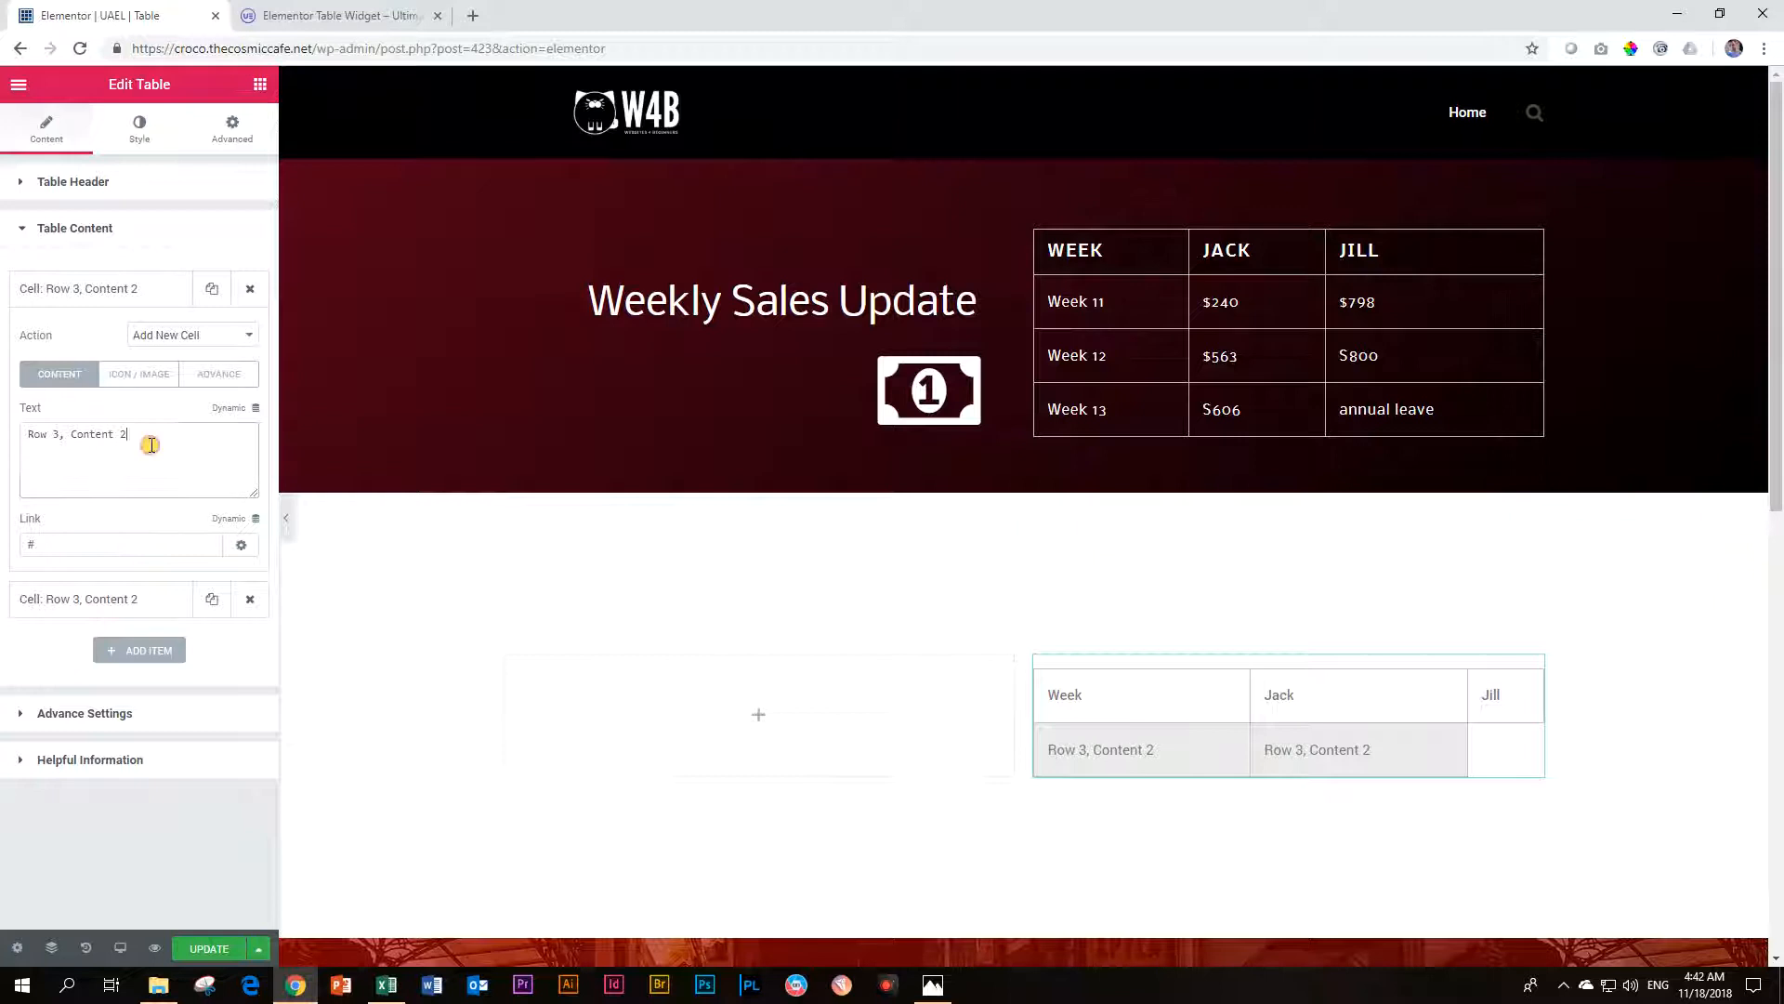
{"action": "left_click_drag", "start_coordinate": [141, 437], "coordinate": [3, 446]}
{"action": "key", "text": "BackSpace"}
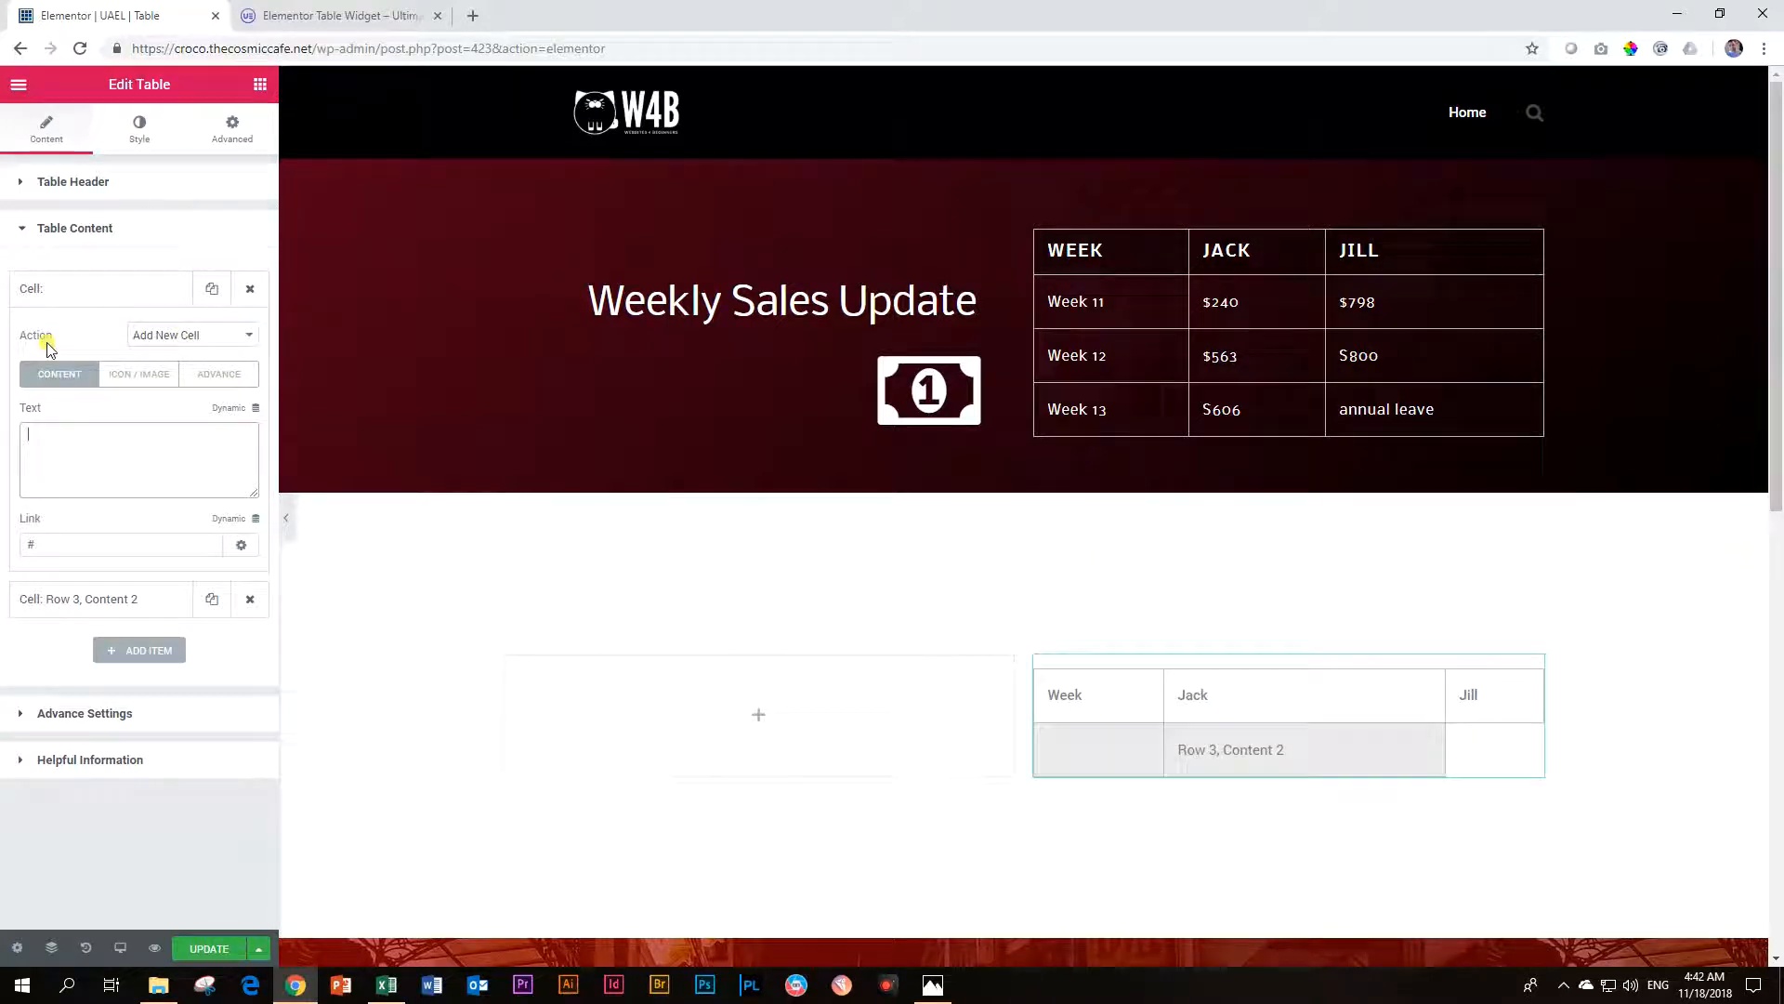
{"action": "left_click", "coordinate": [135, 336]}
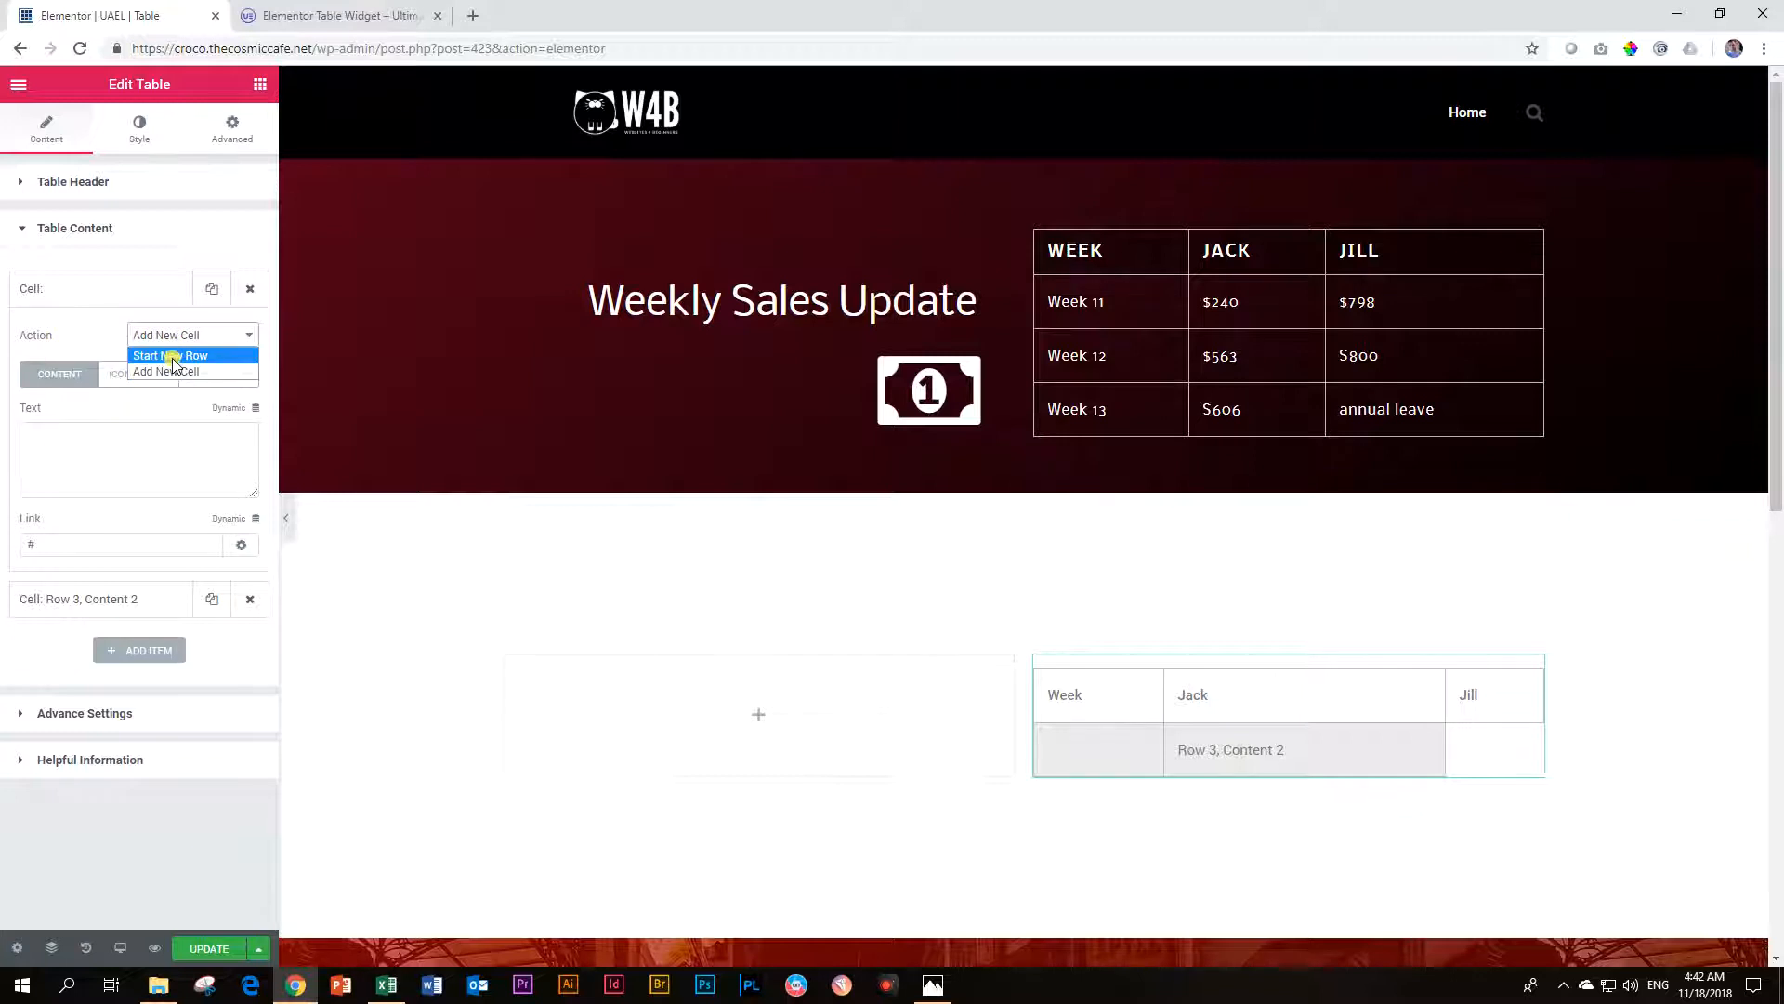
{"action": "left_click", "coordinate": [171, 357]}
{"action": "left_click", "coordinate": [130, 300]}
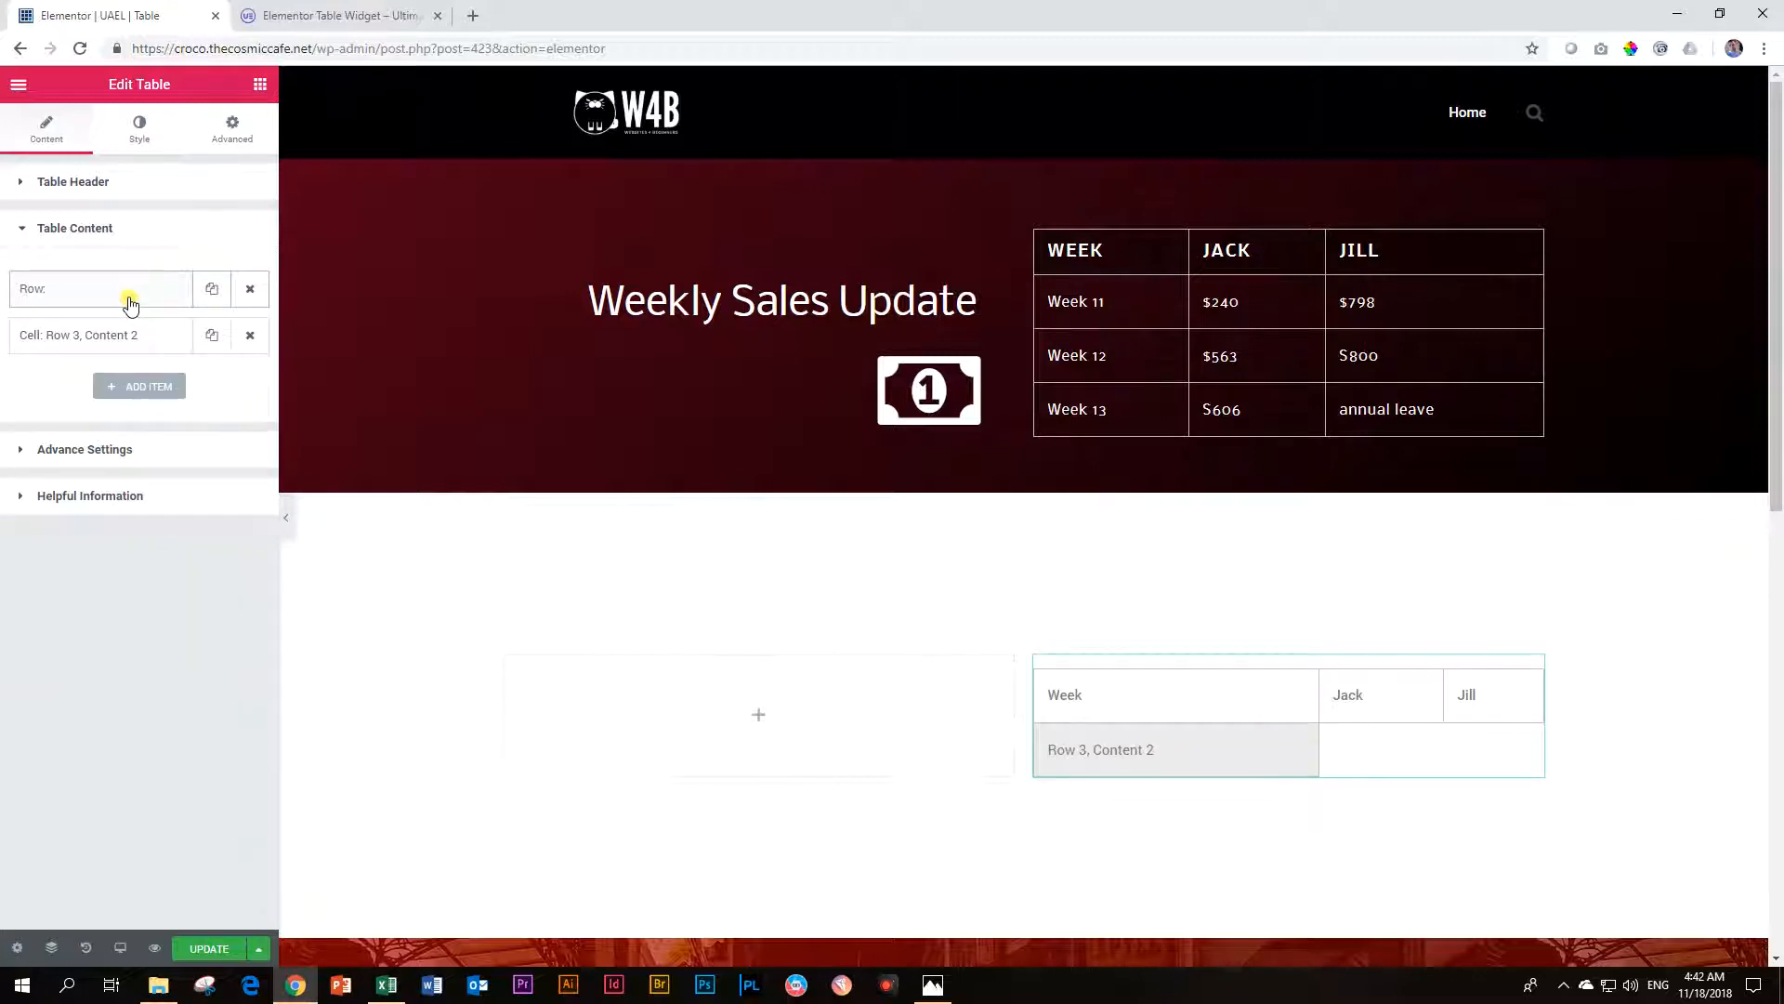
- Set the text of the remaining "Row 3, Content 2" cell in the table content to "Week 11"
{"action": "left_click", "coordinate": [109, 339]}
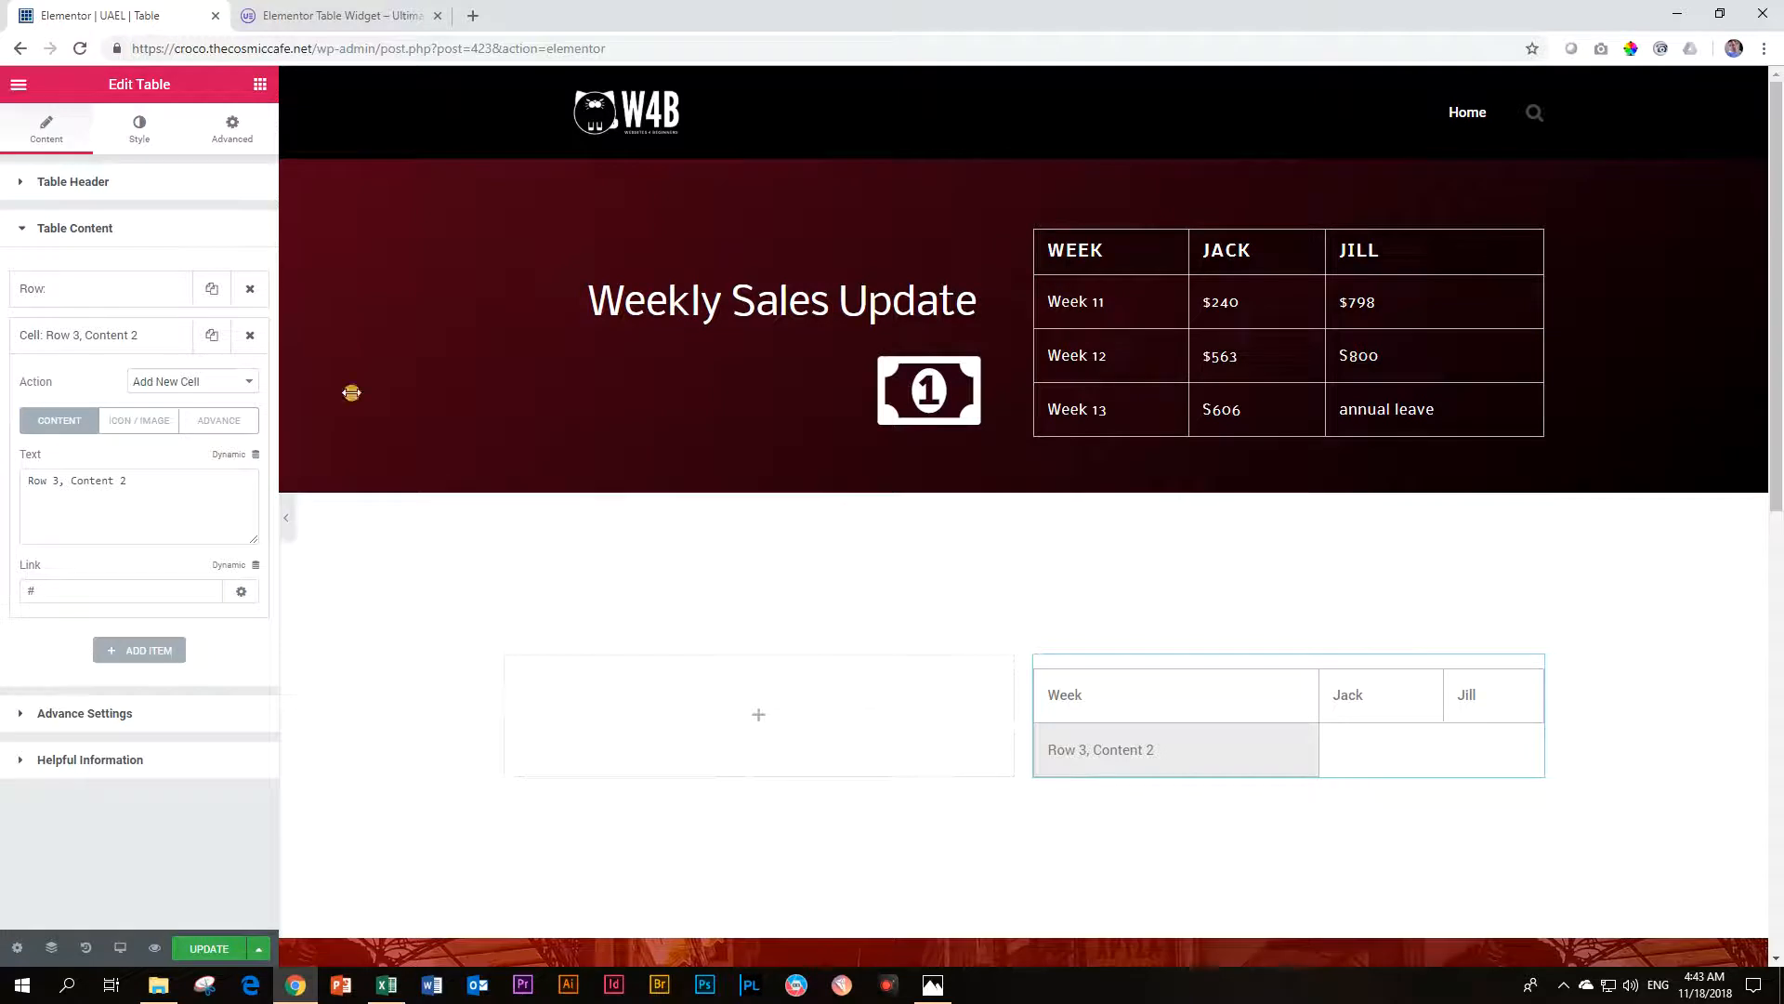
{"action": "left_click_drag", "start_coordinate": [171, 478], "coordinate": [3, 472]}
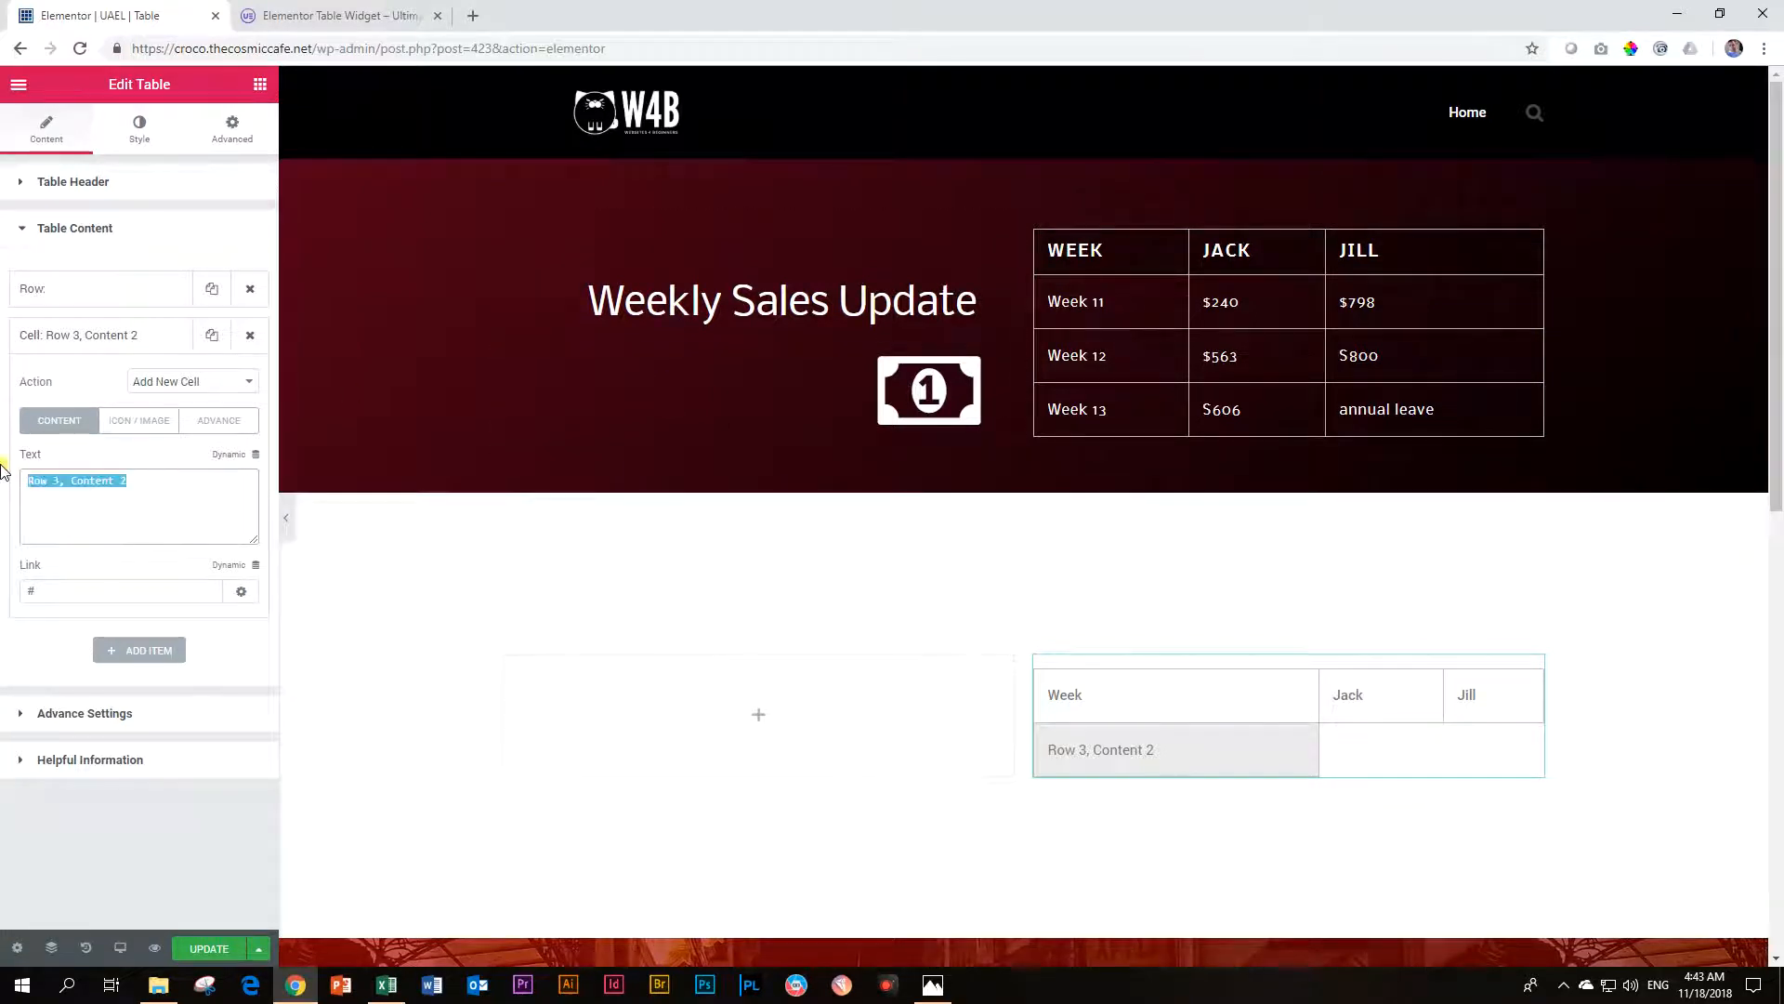
{"action": "type", "text": "Week 11"}
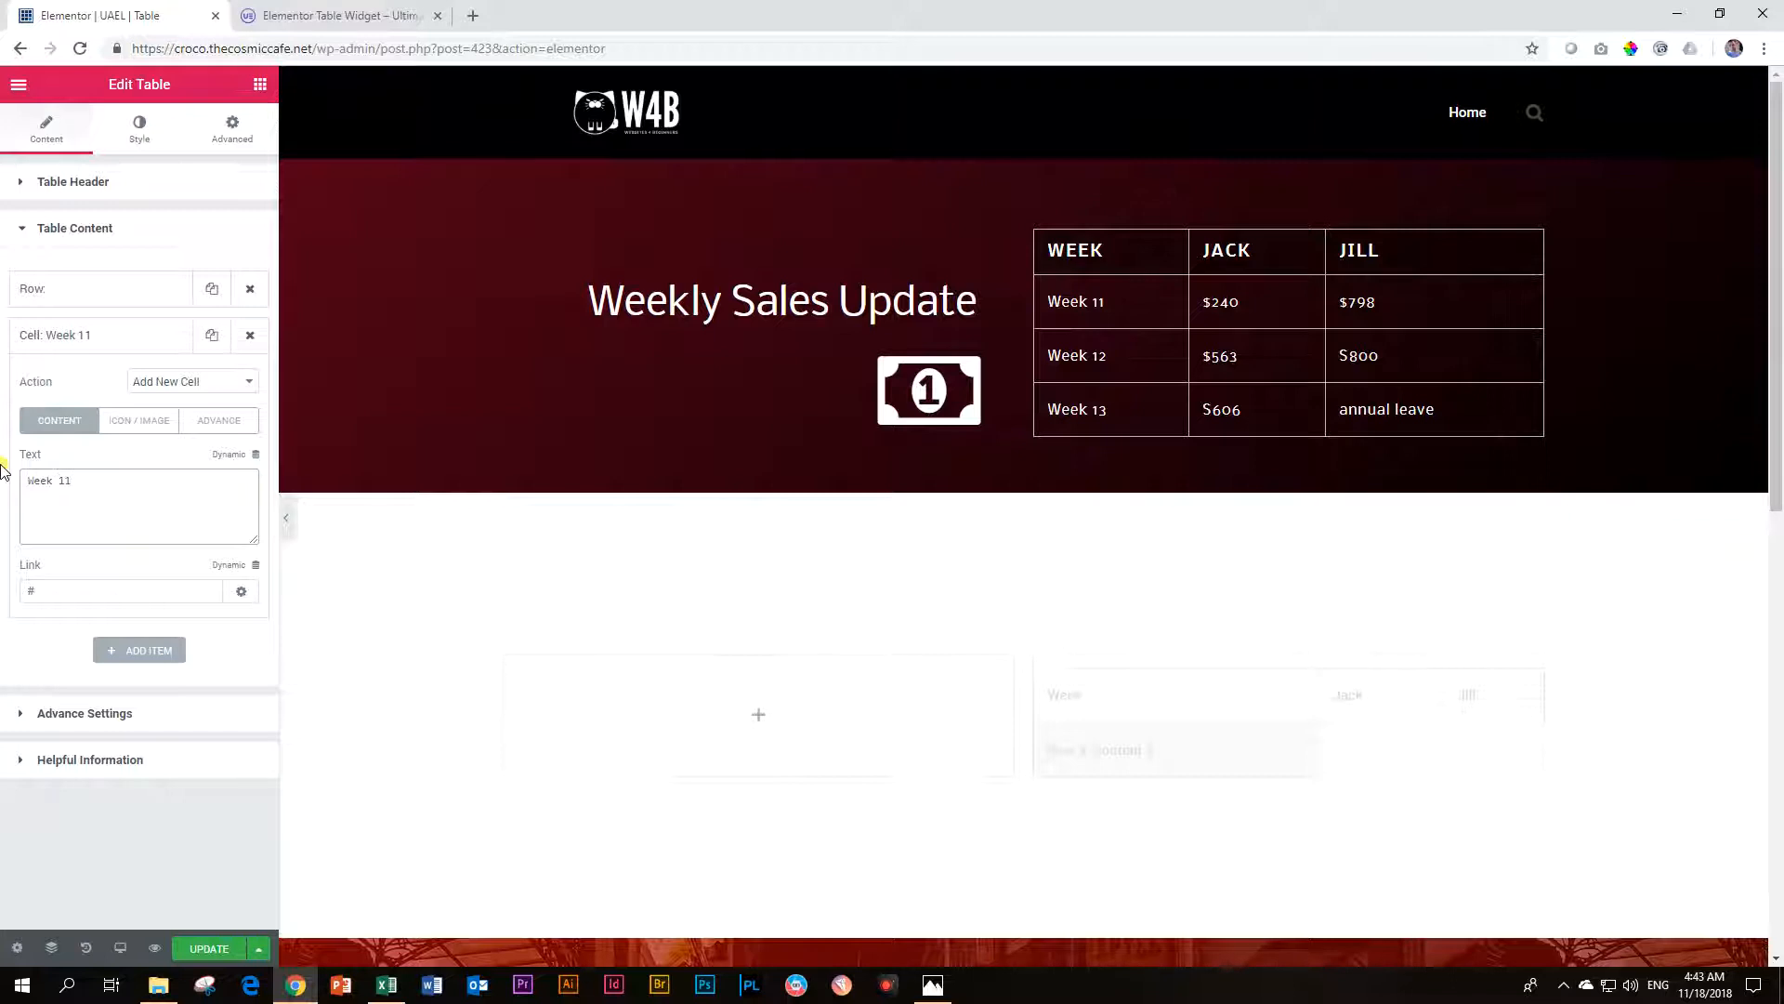
{"action": "left_click", "coordinate": [93, 340]}
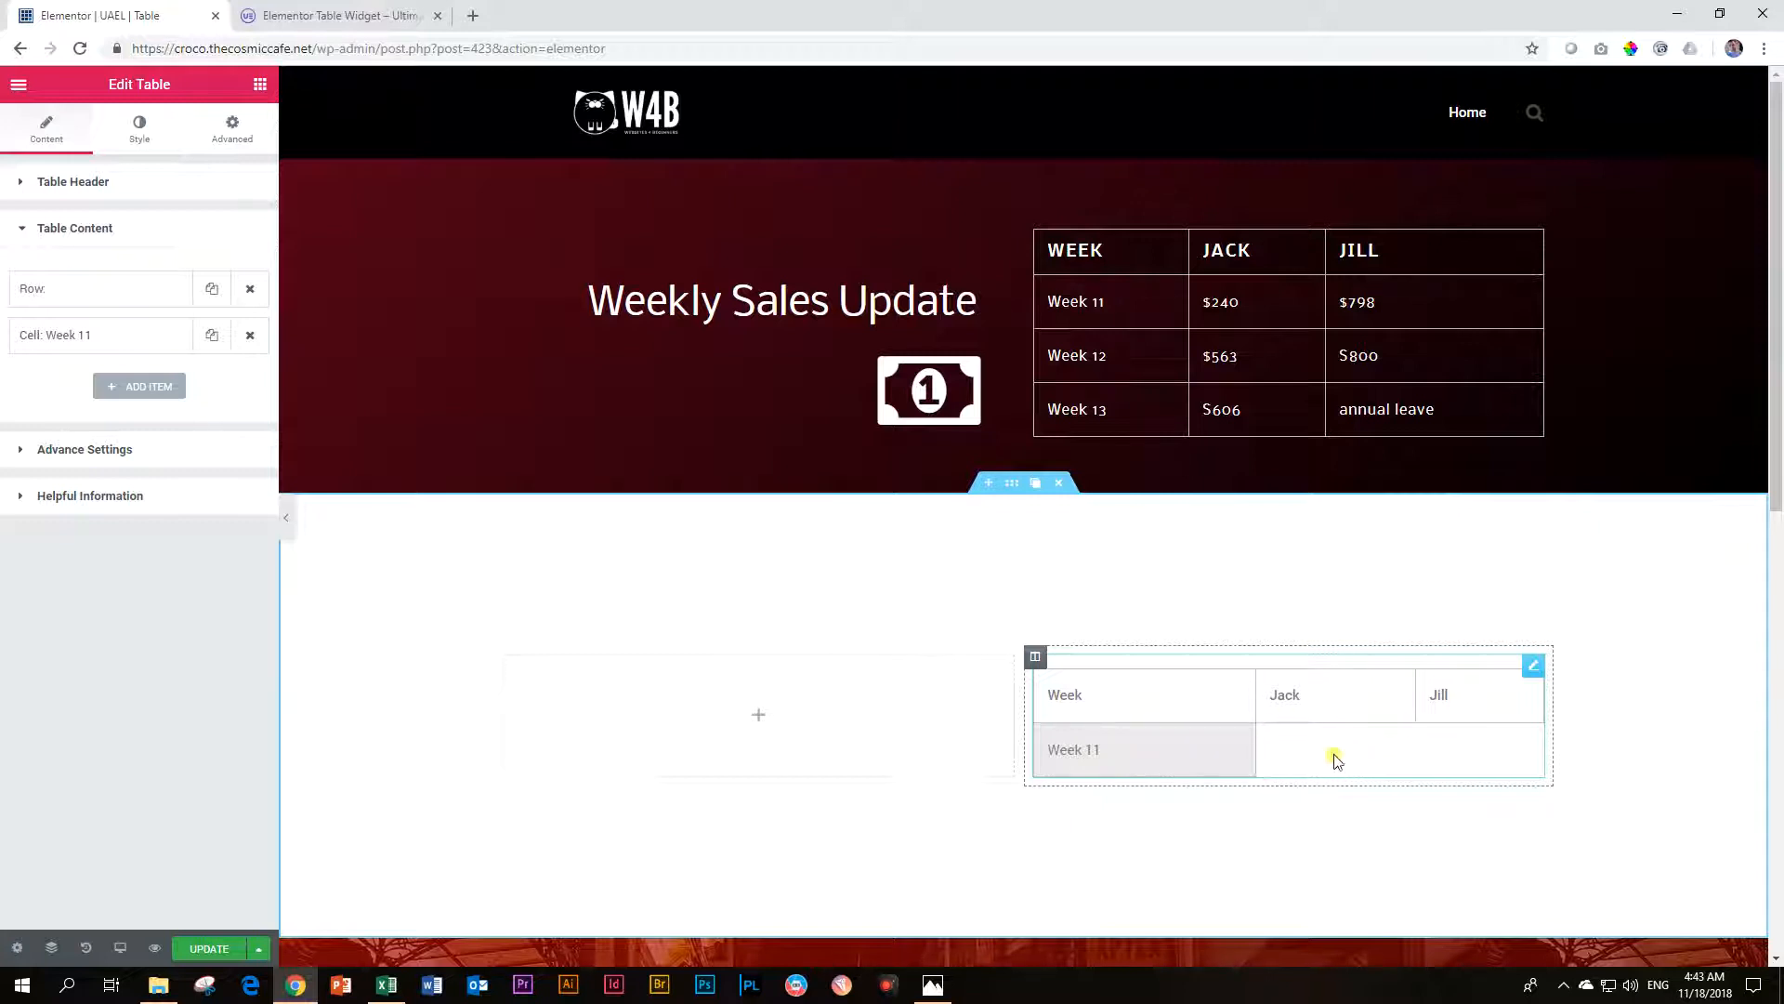
- Duplicate the Week 11 content cell and set the copy's text to "Week 12"
{"action": "left_click", "coordinate": [212, 340]}
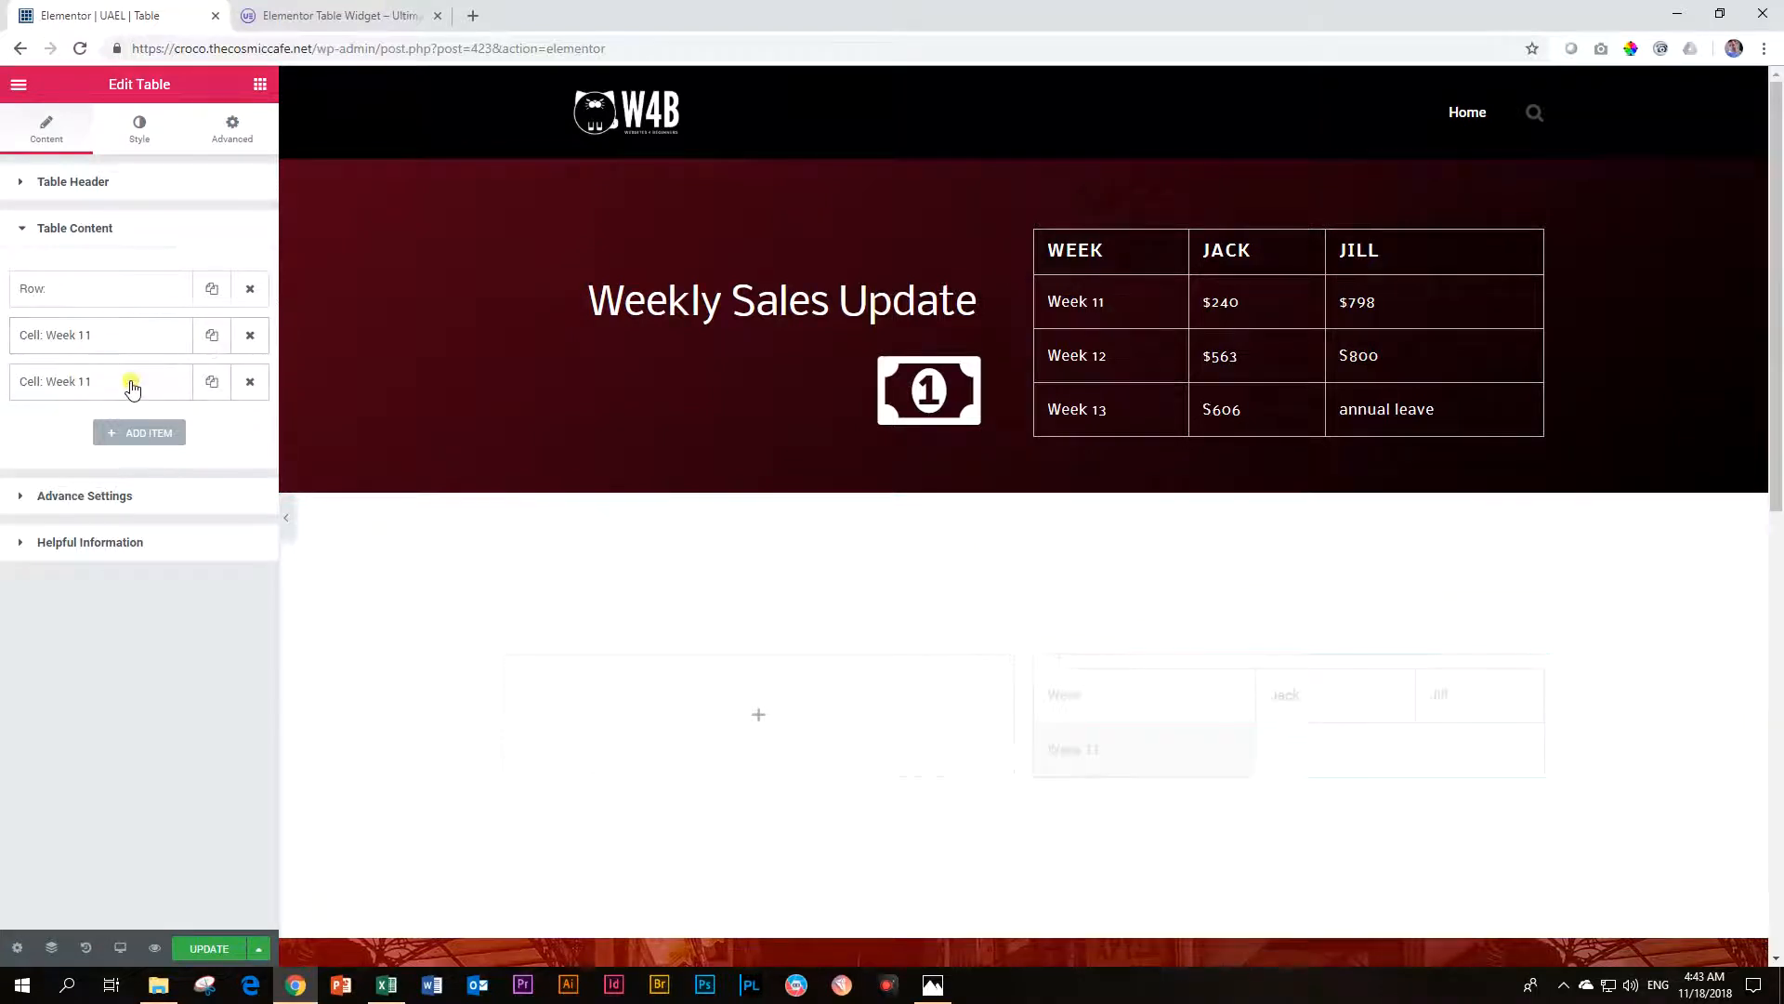
{"action": "left_click", "coordinate": [130, 391]}
{"action": "left_click", "coordinate": [116, 534]}
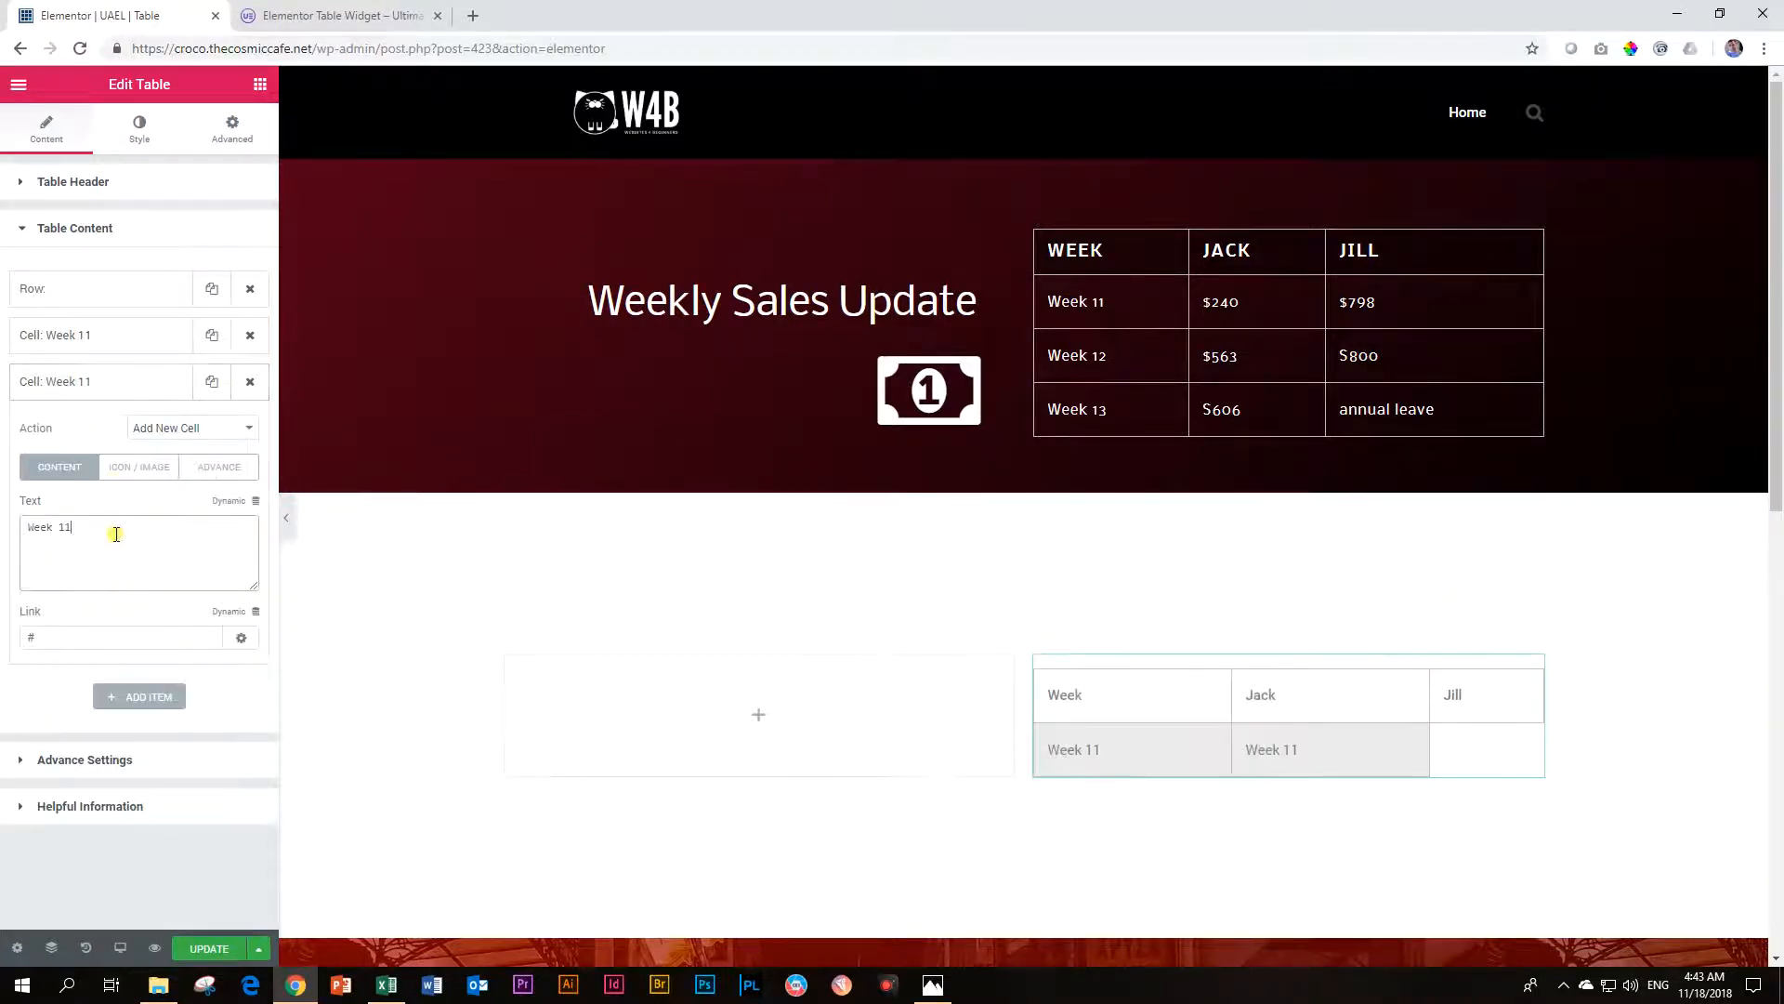
{"action": "key", "text": "BackSpace"}
{"action": "type", "text": "2"}
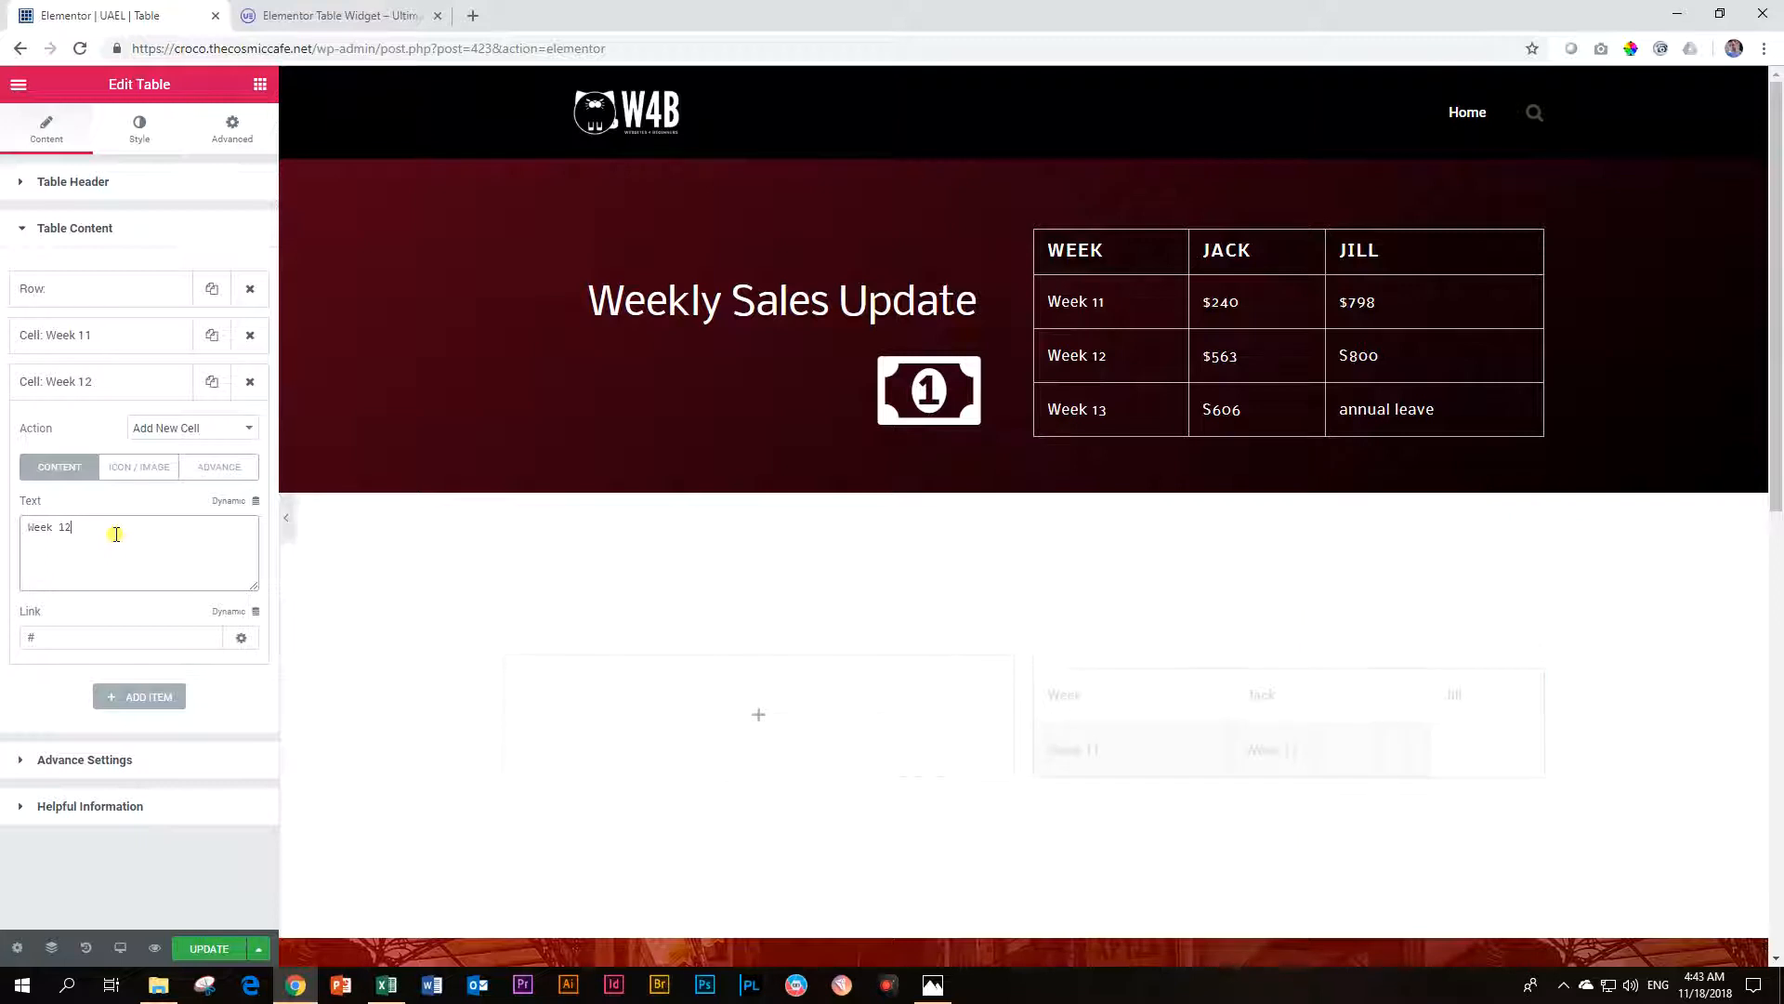
- Replace the text of the Week 12 cell in the table content with "$240"
{"action": "left_click", "coordinate": [91, 383]}
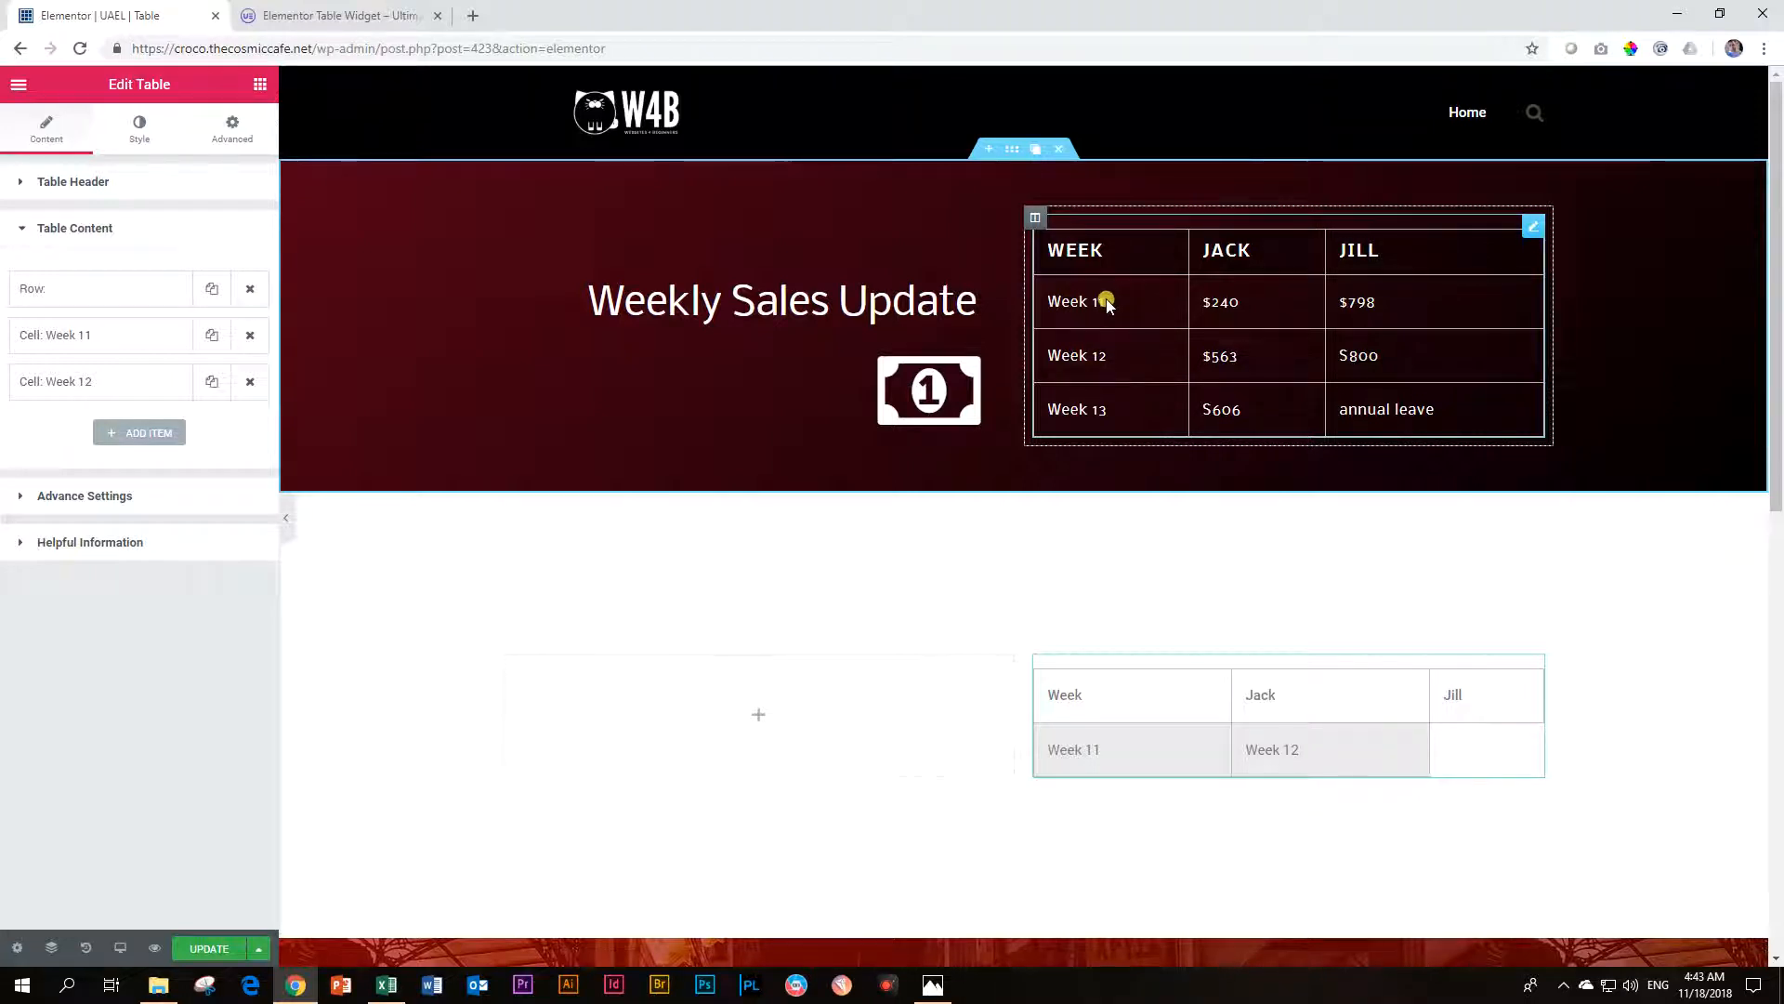
{"action": "left_click", "coordinate": [88, 382]}
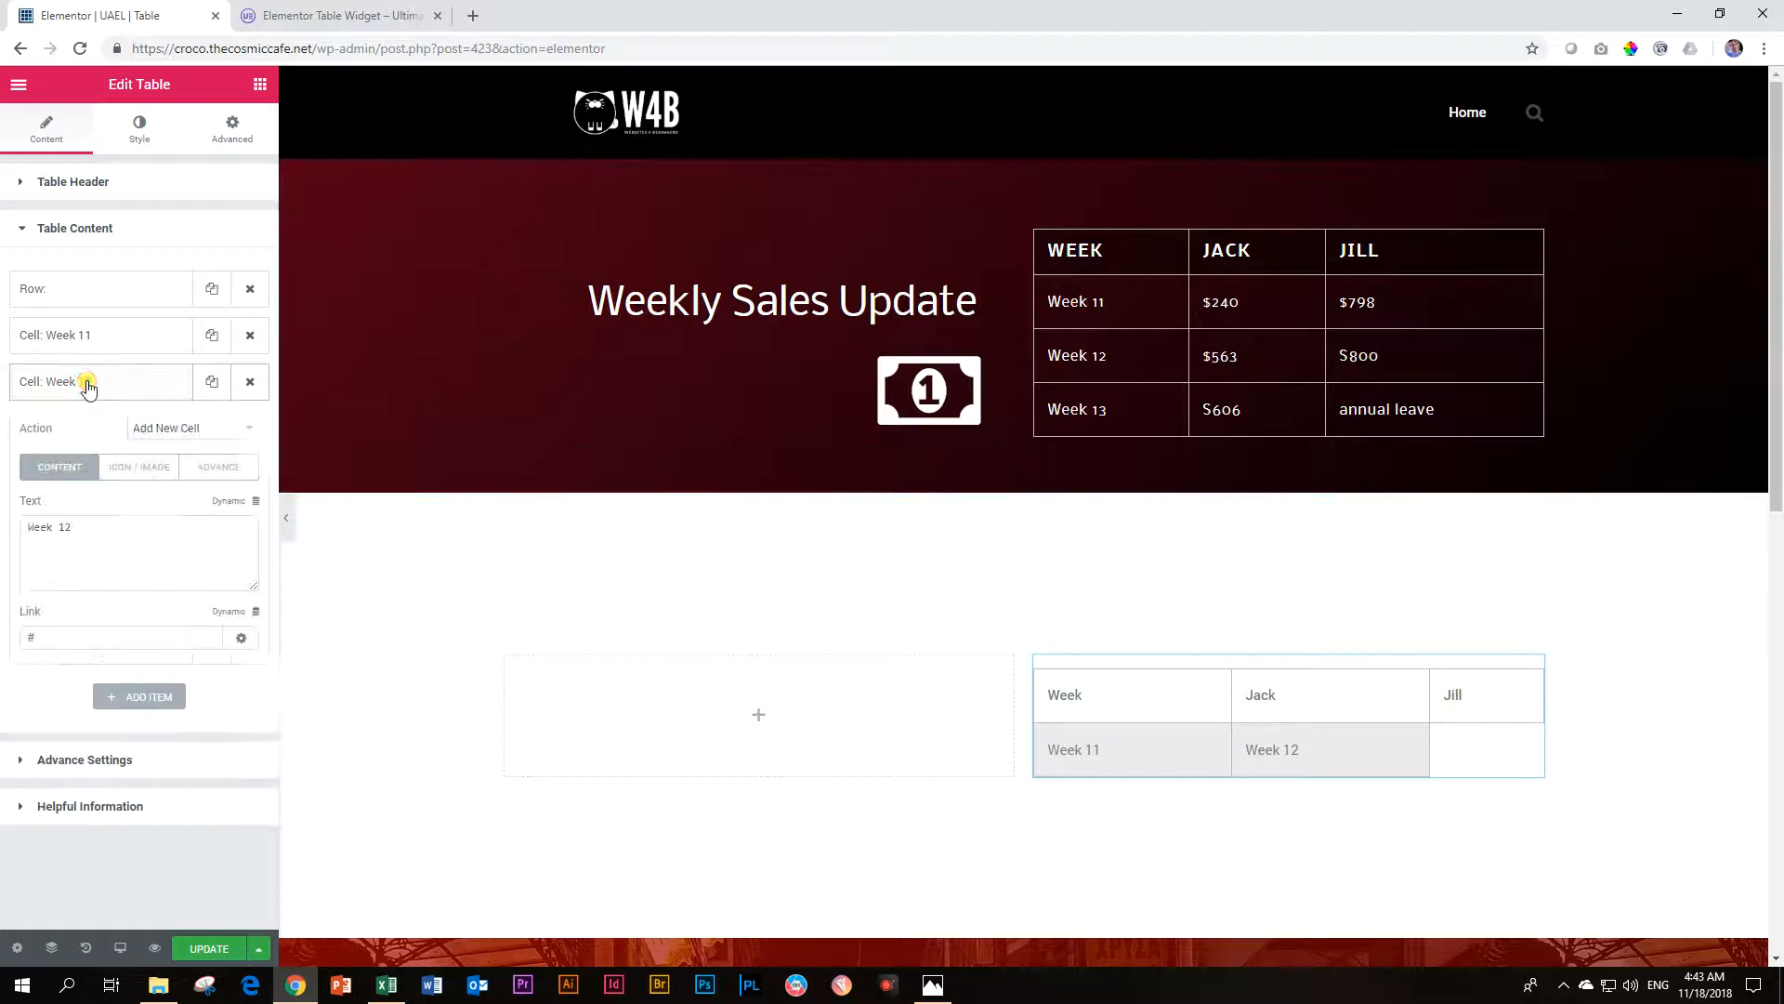
{"action": "left_click_drag", "start_coordinate": [89, 527], "coordinate": [3, 530]}
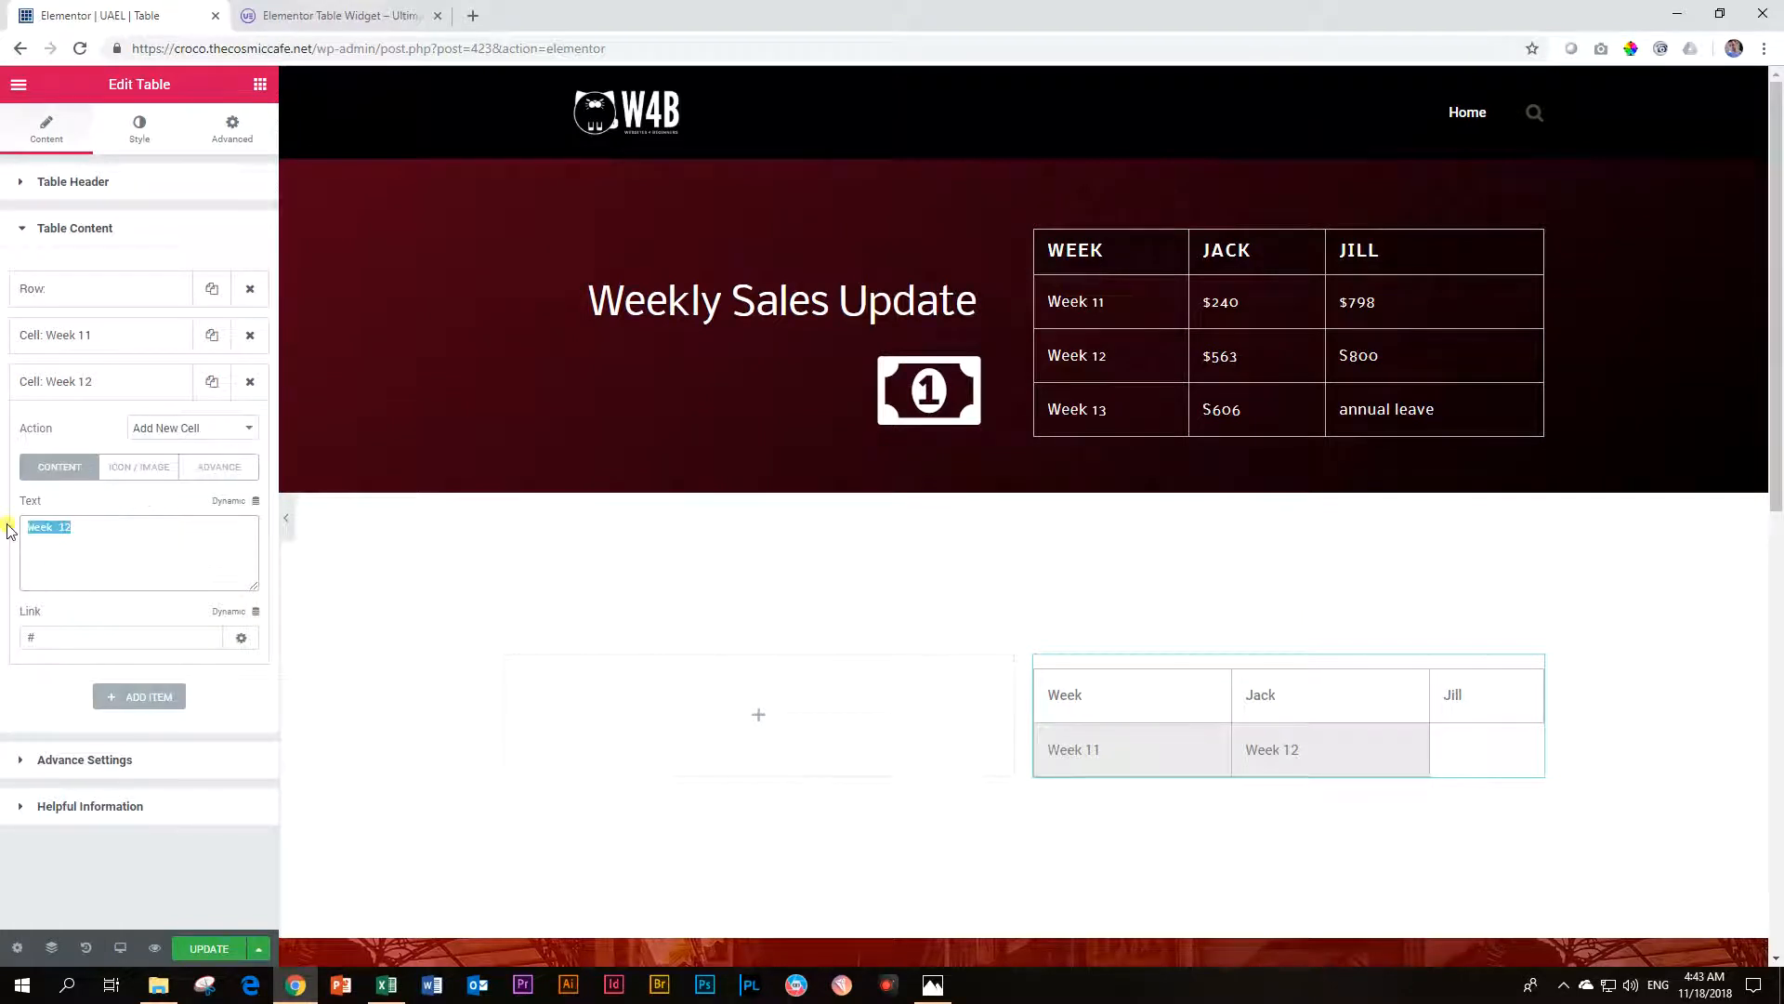
{"action": "type", "text": "$240"}
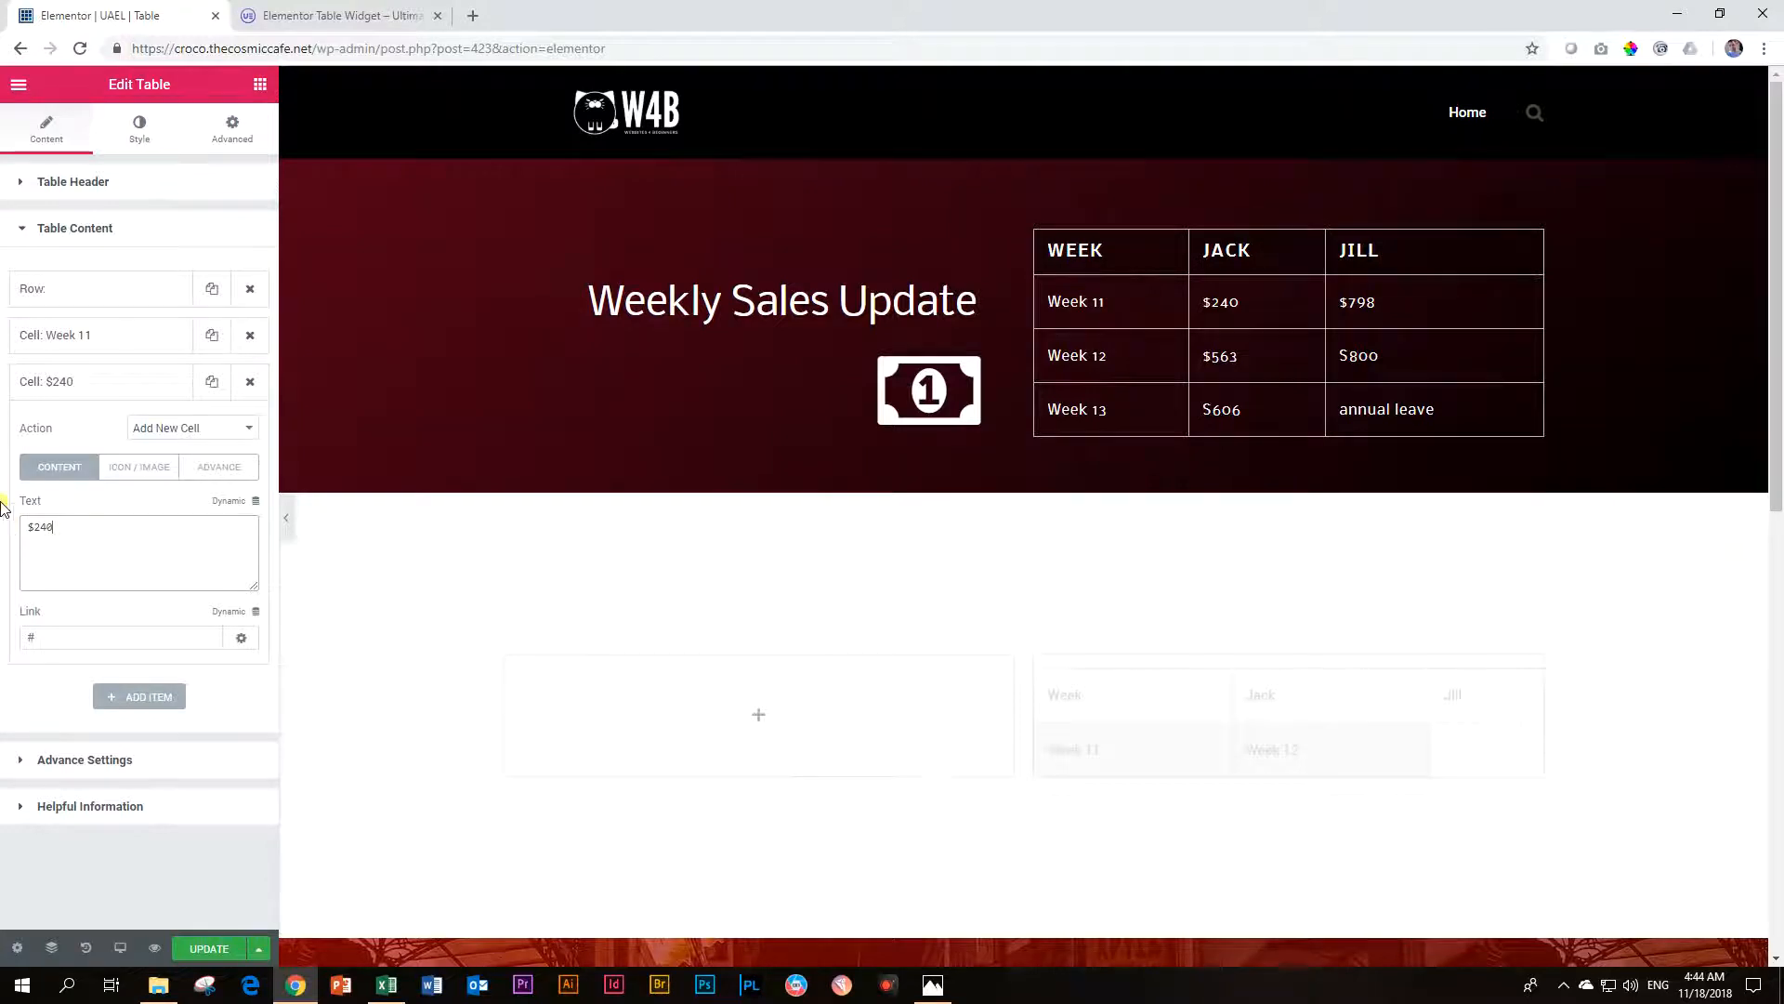
{"action": "left_click", "coordinate": [90, 385]}
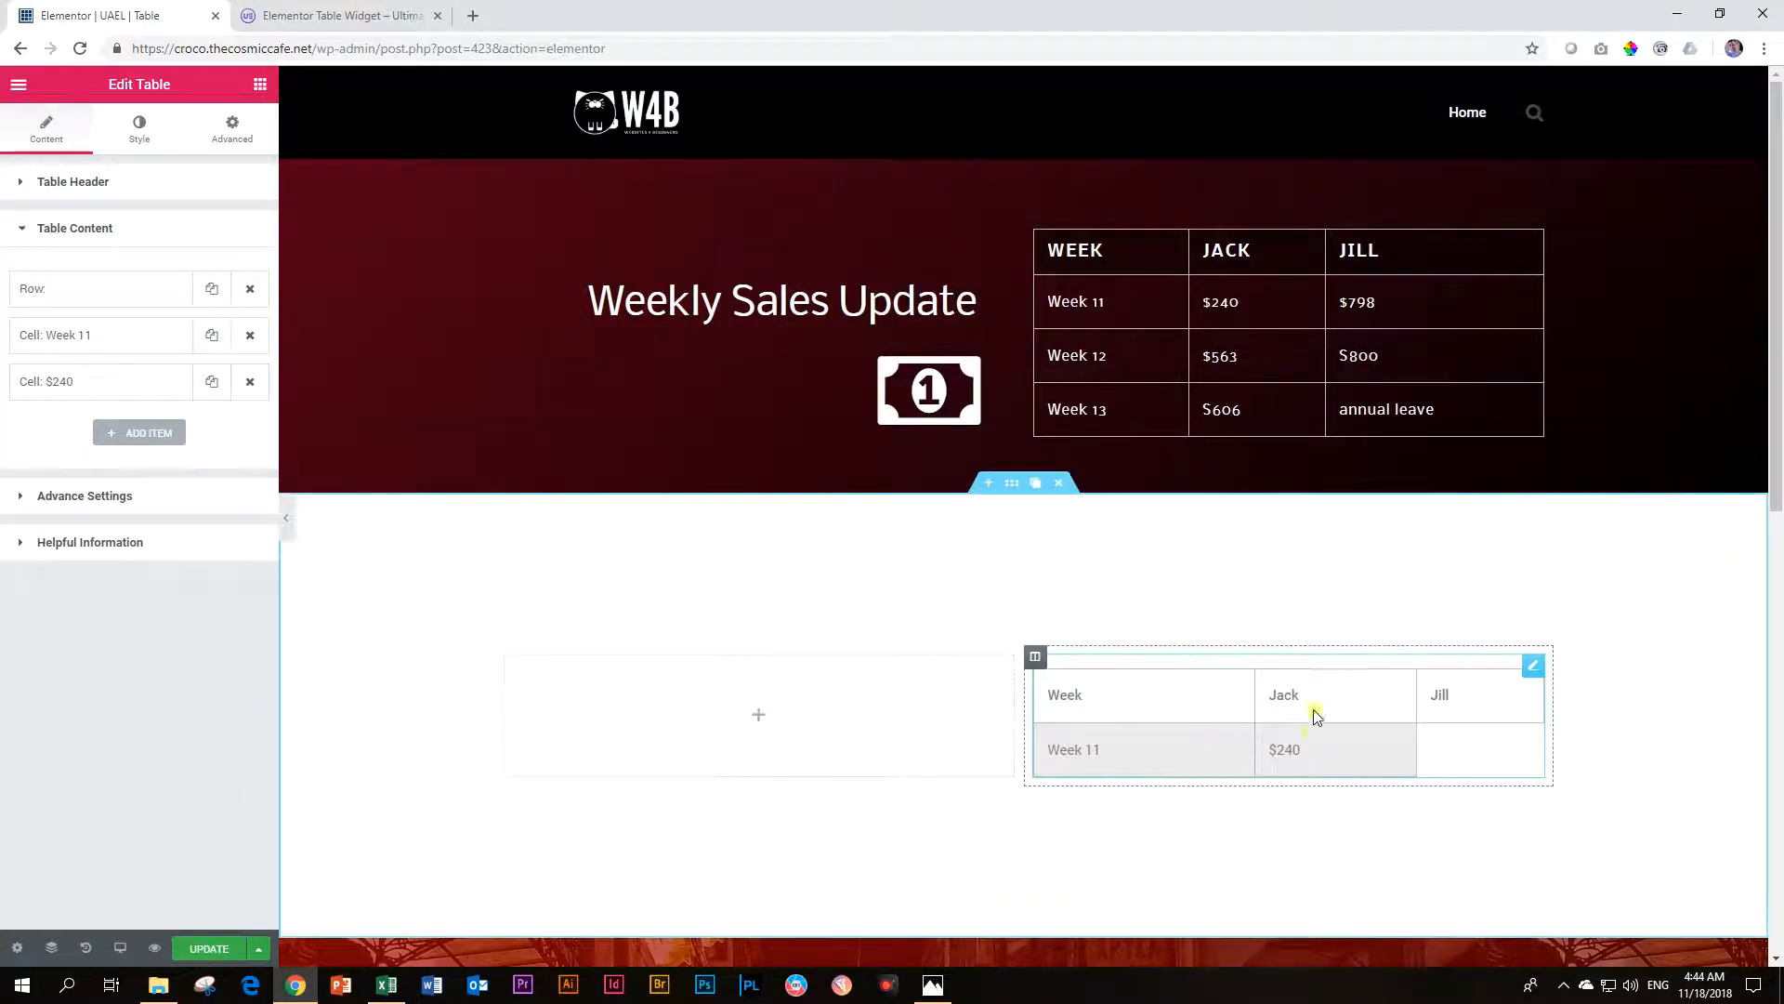
- Duplicate the $240 cell and set the copy's text to "$798"
{"action": "left_click", "coordinate": [212, 389]}
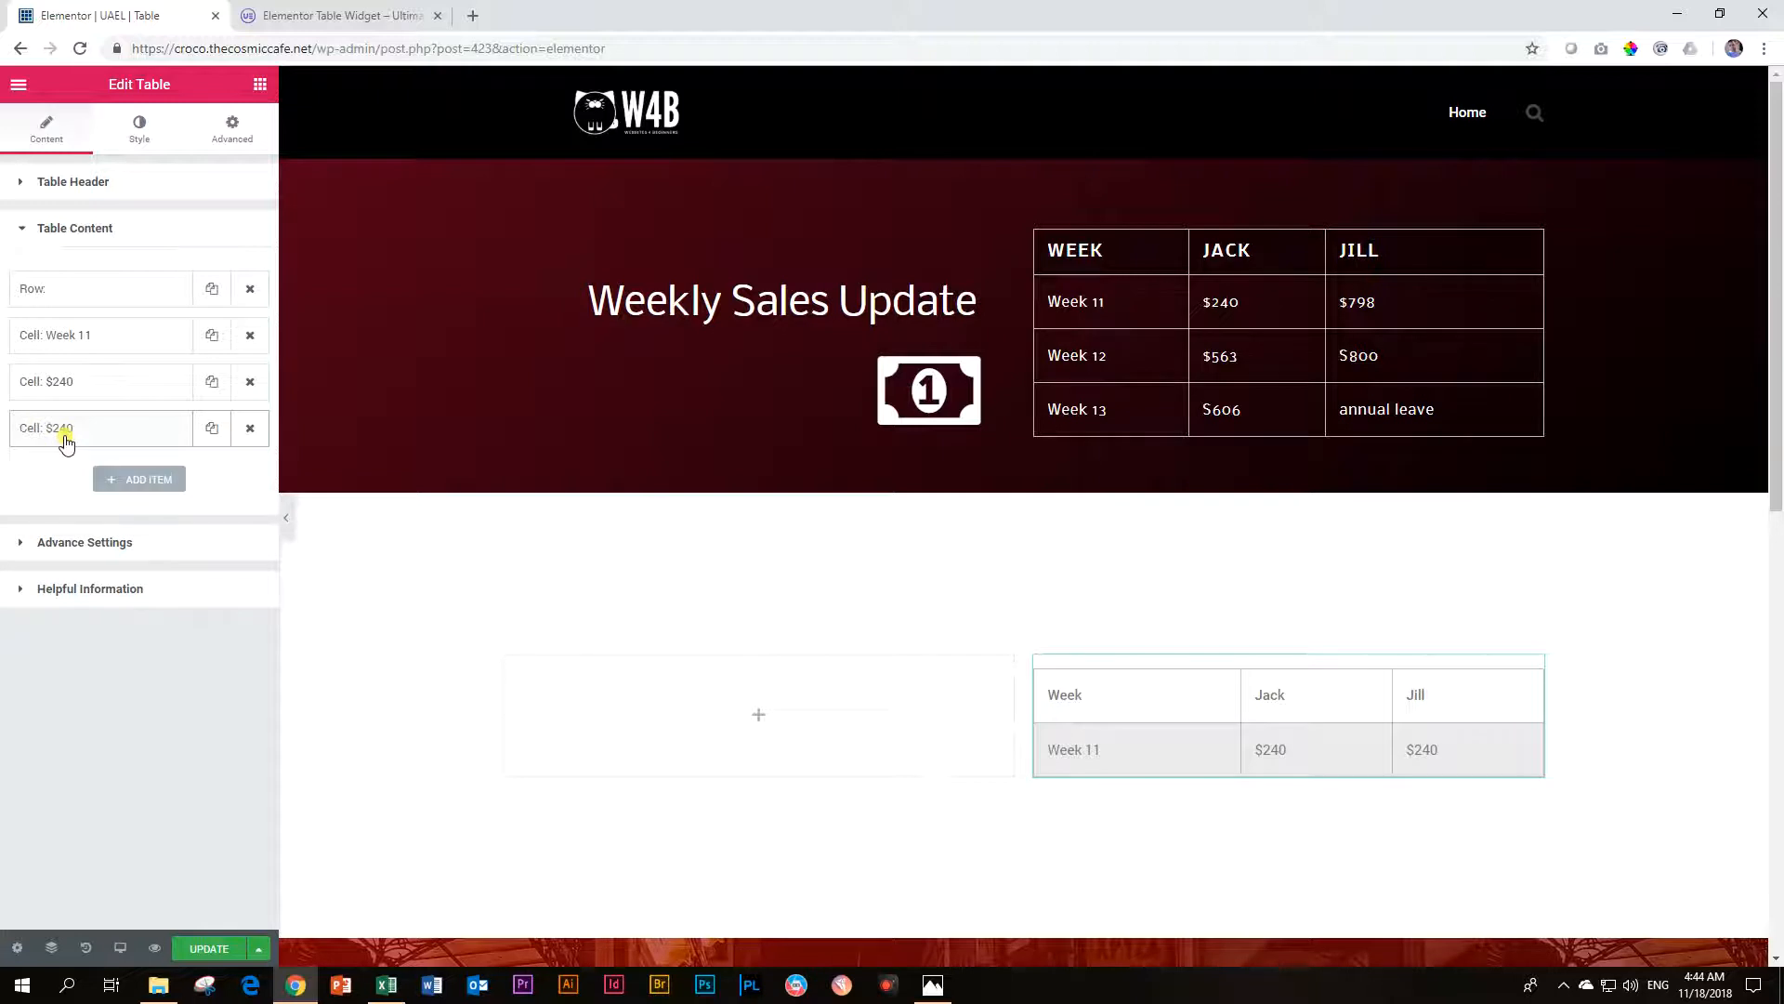
{"action": "left_click", "coordinate": [65, 429]}
{"action": "left_click_drag", "start_coordinate": [53, 573], "coordinate": [3, 578]}
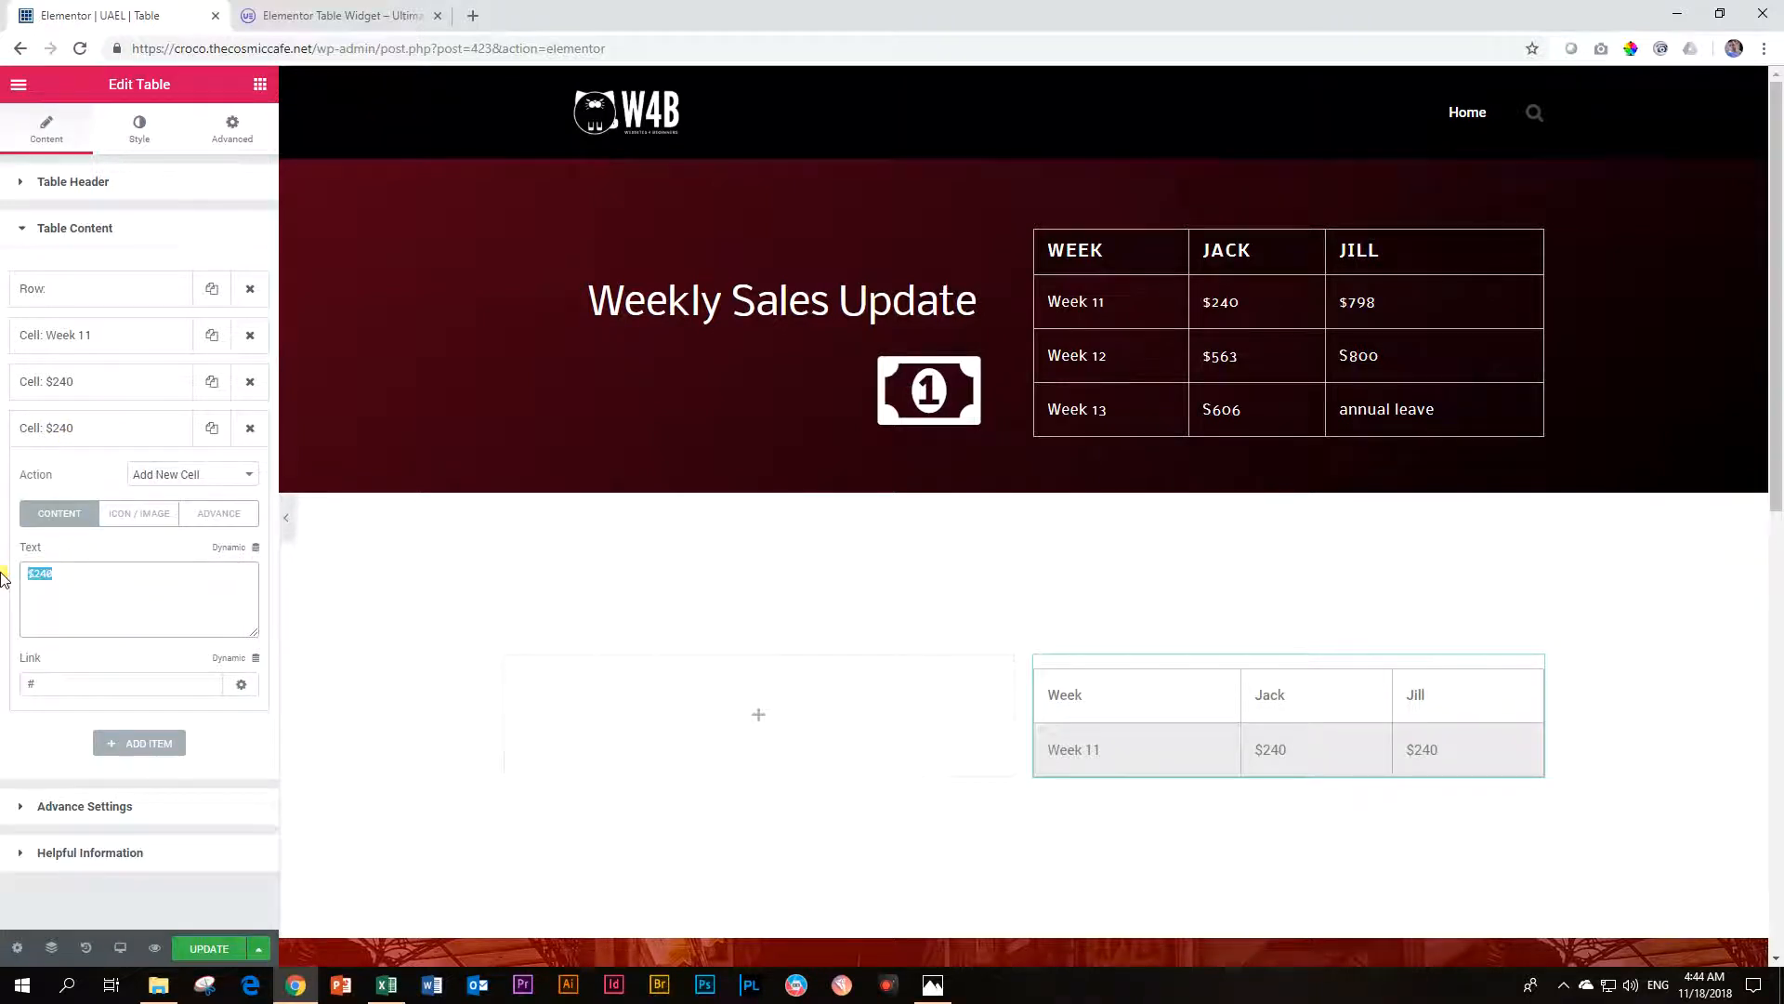
{"action": "type", "text": "$798"}
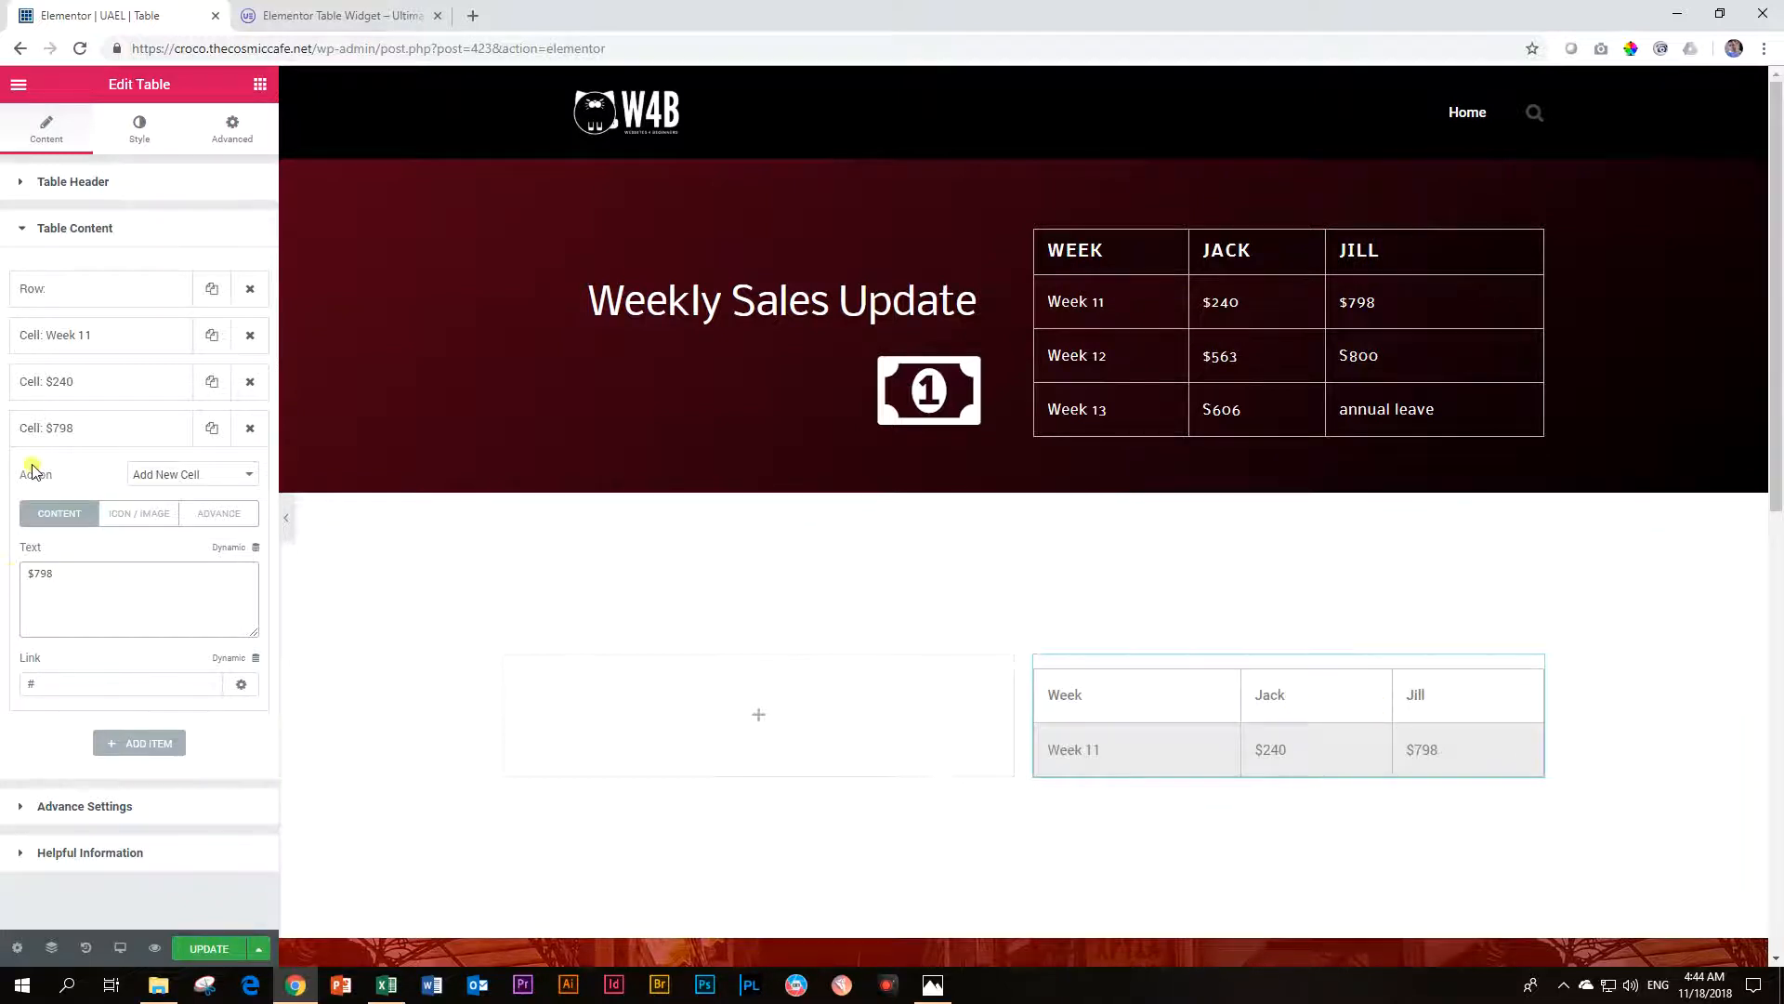
{"action": "left_click", "coordinate": [61, 435]}
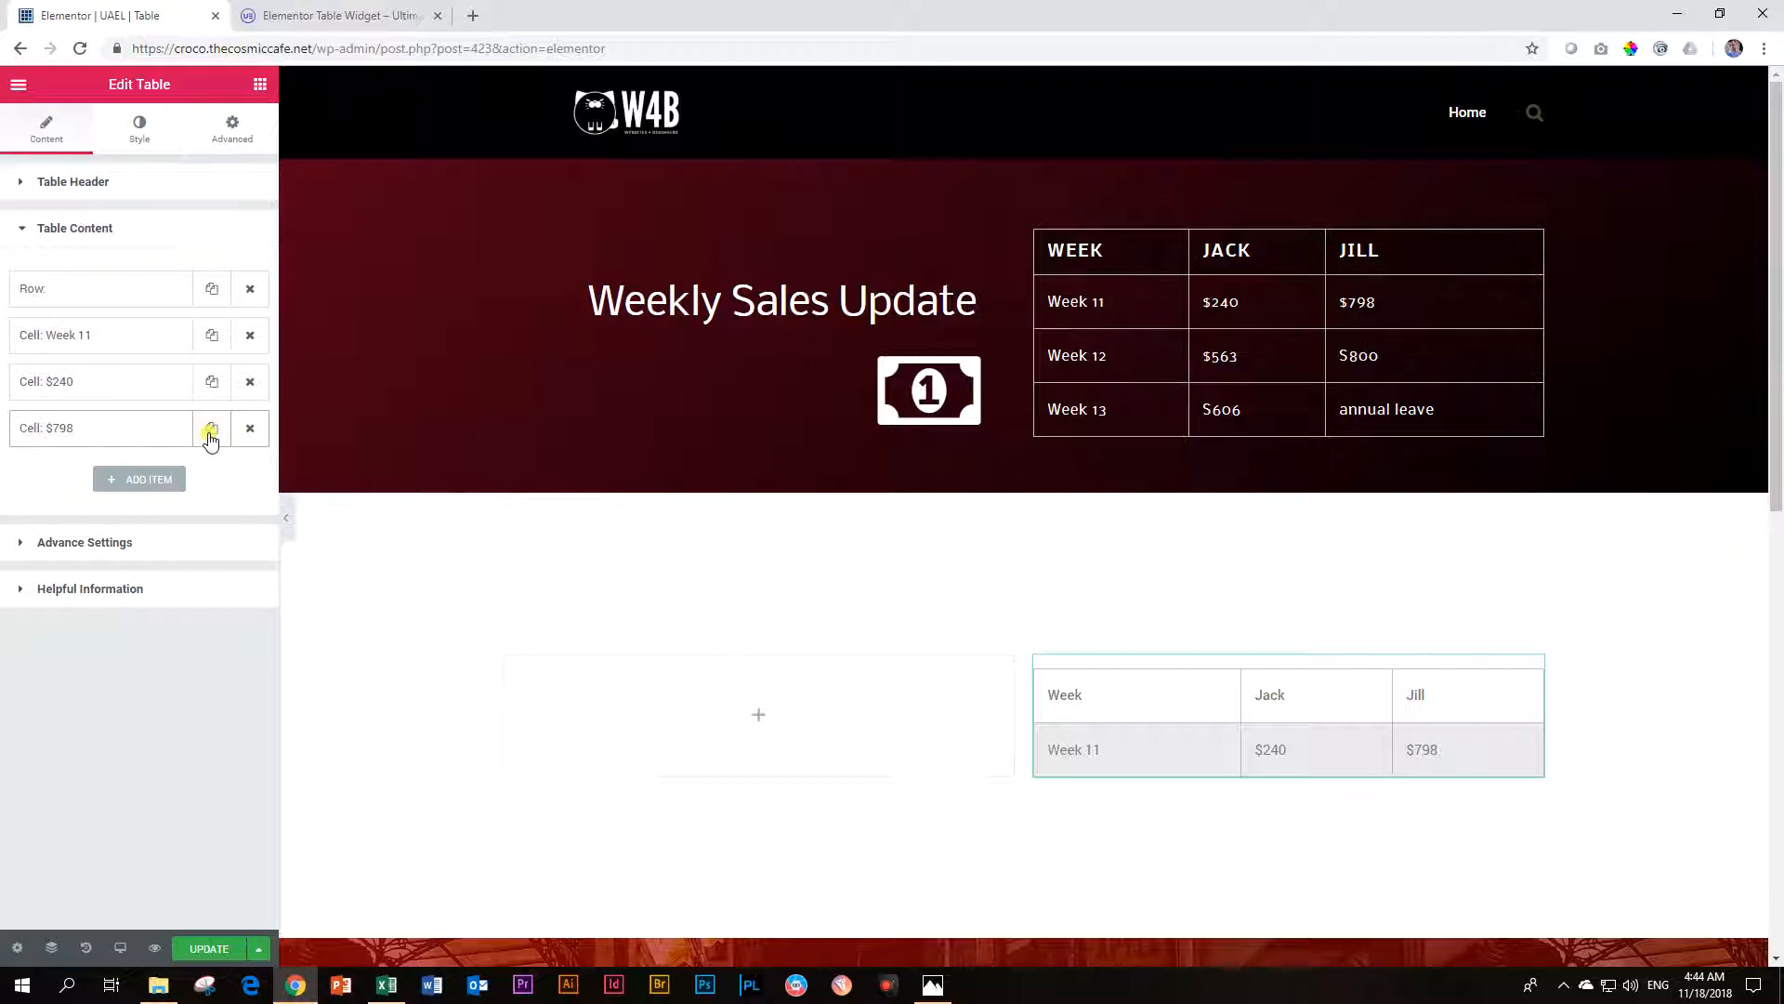
- Try a fourth cell in the Week 11 row by duplicating the $798 cell, and delete the copy
{"action": "left_click", "coordinate": [211, 430]}
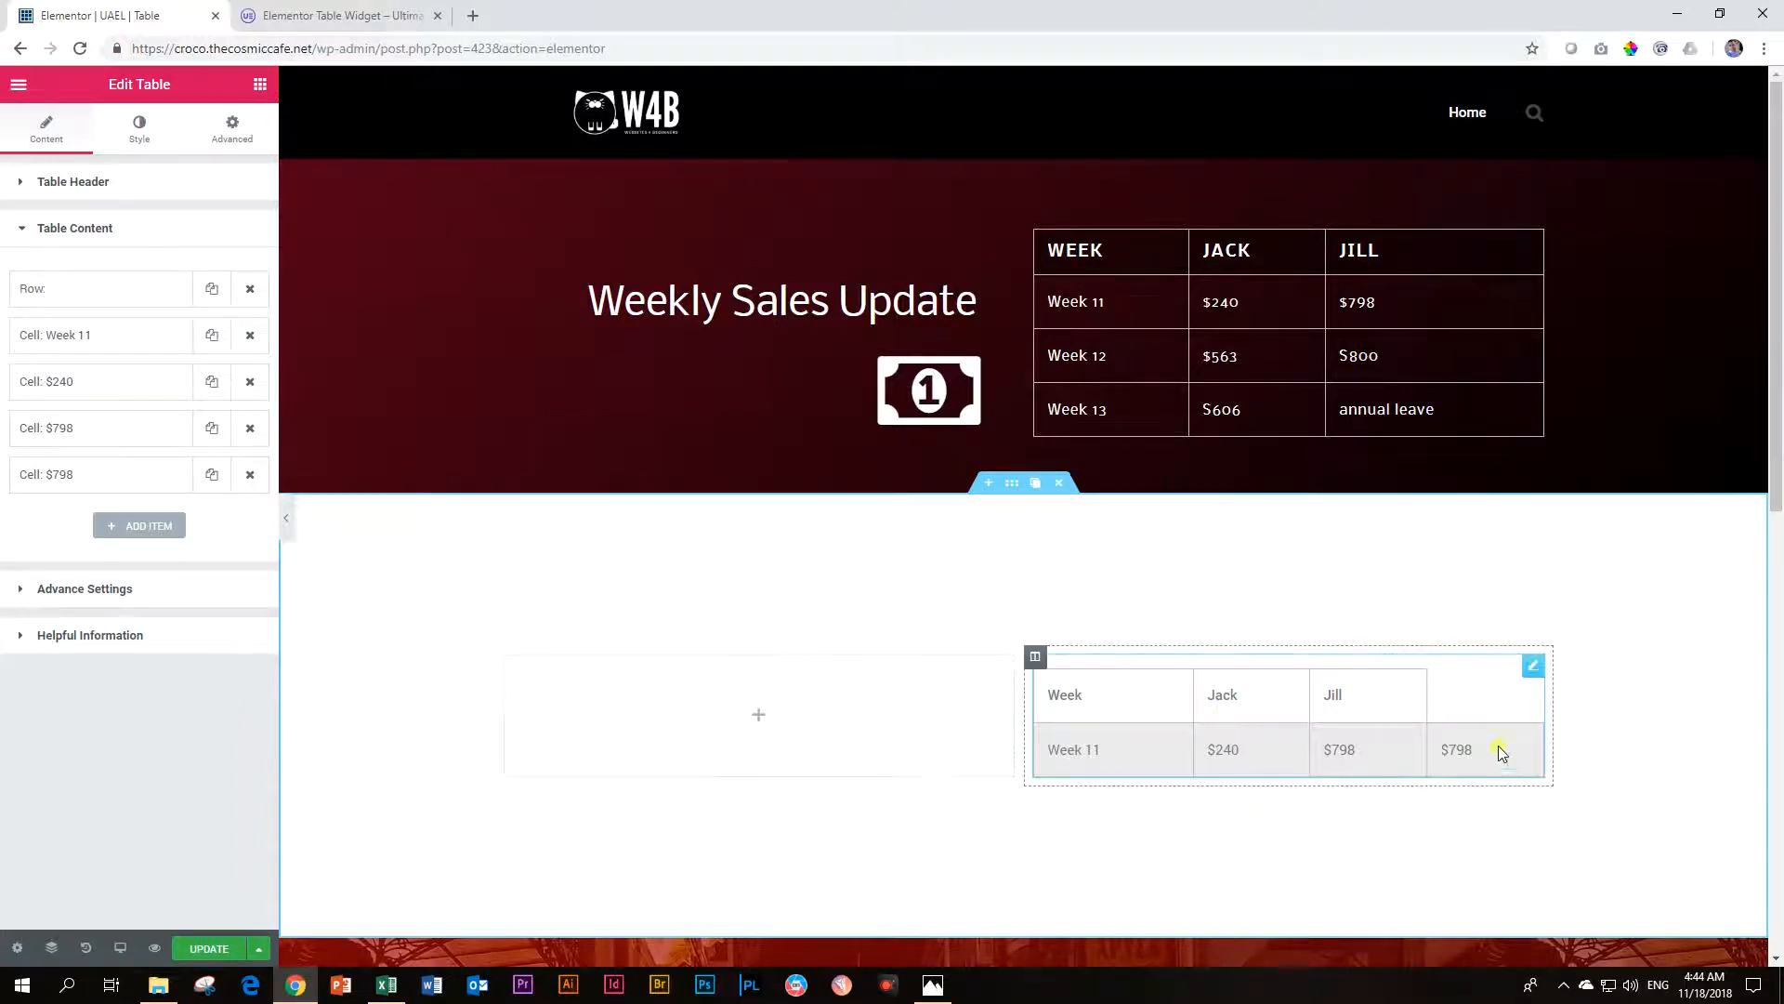
{"action": "left_click", "coordinate": [250, 478]}
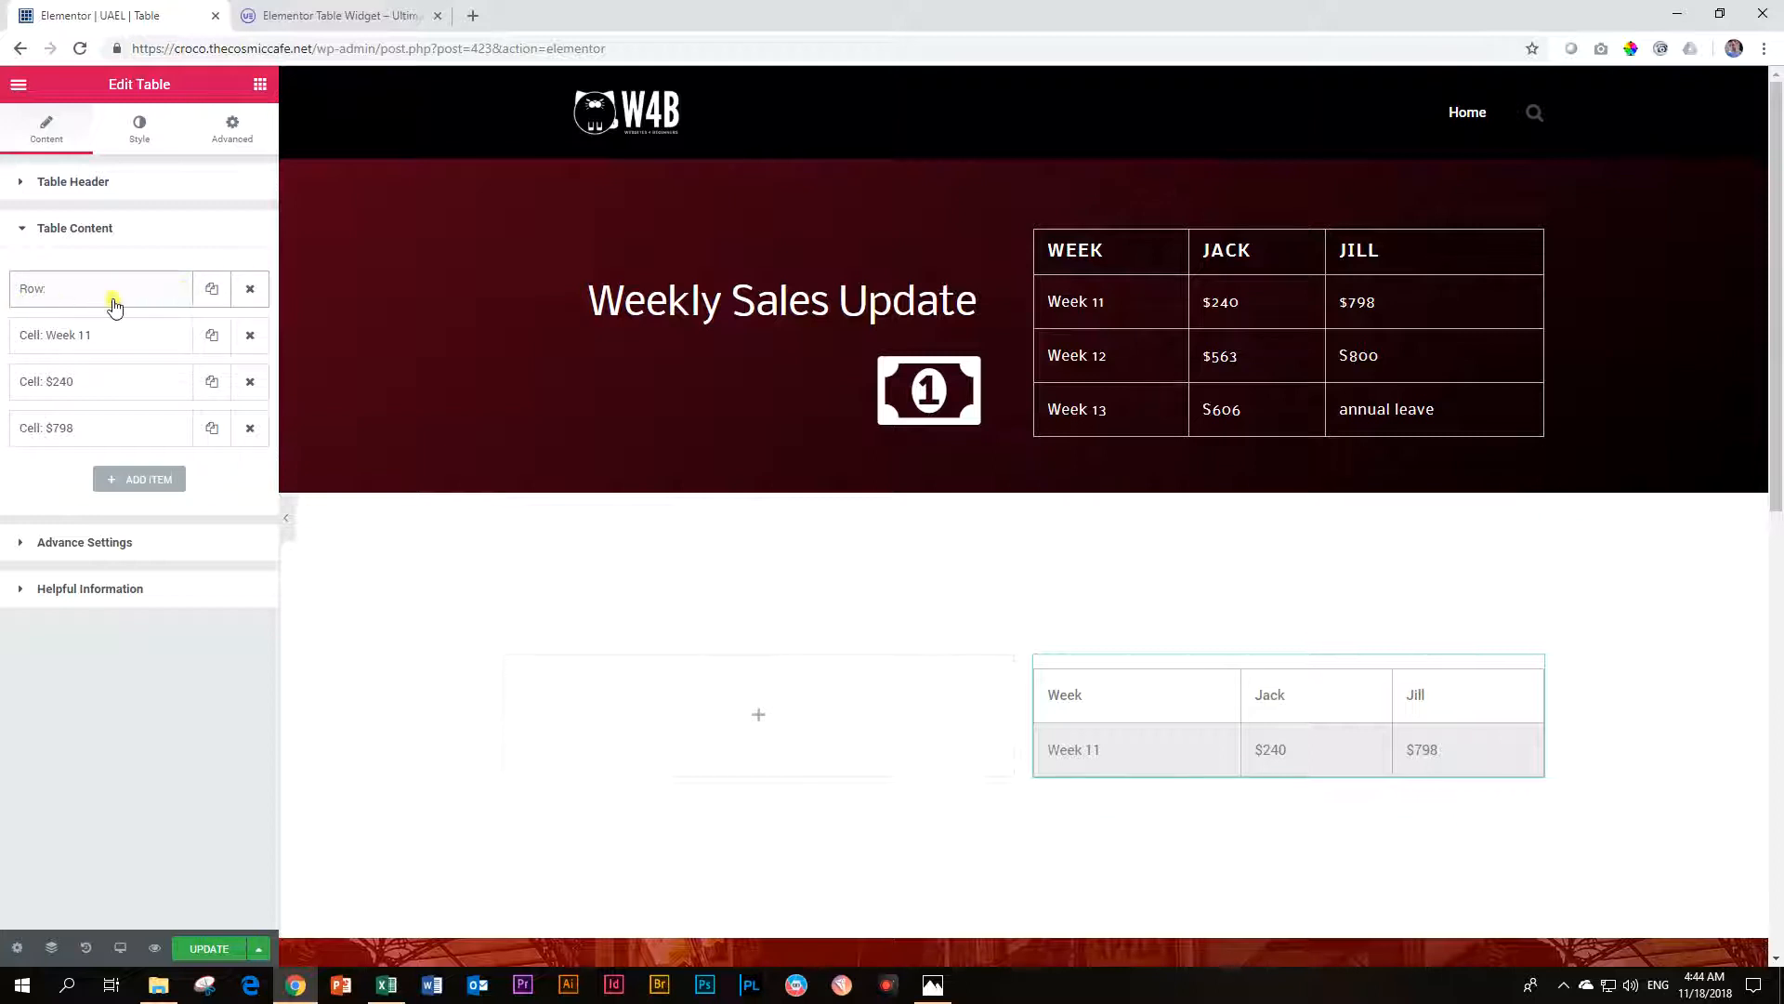
- Duplicate the Row item and the Week 11 cell, placing the copies in that order at the end of the table content
{"action": "left_click", "coordinate": [211, 294]}
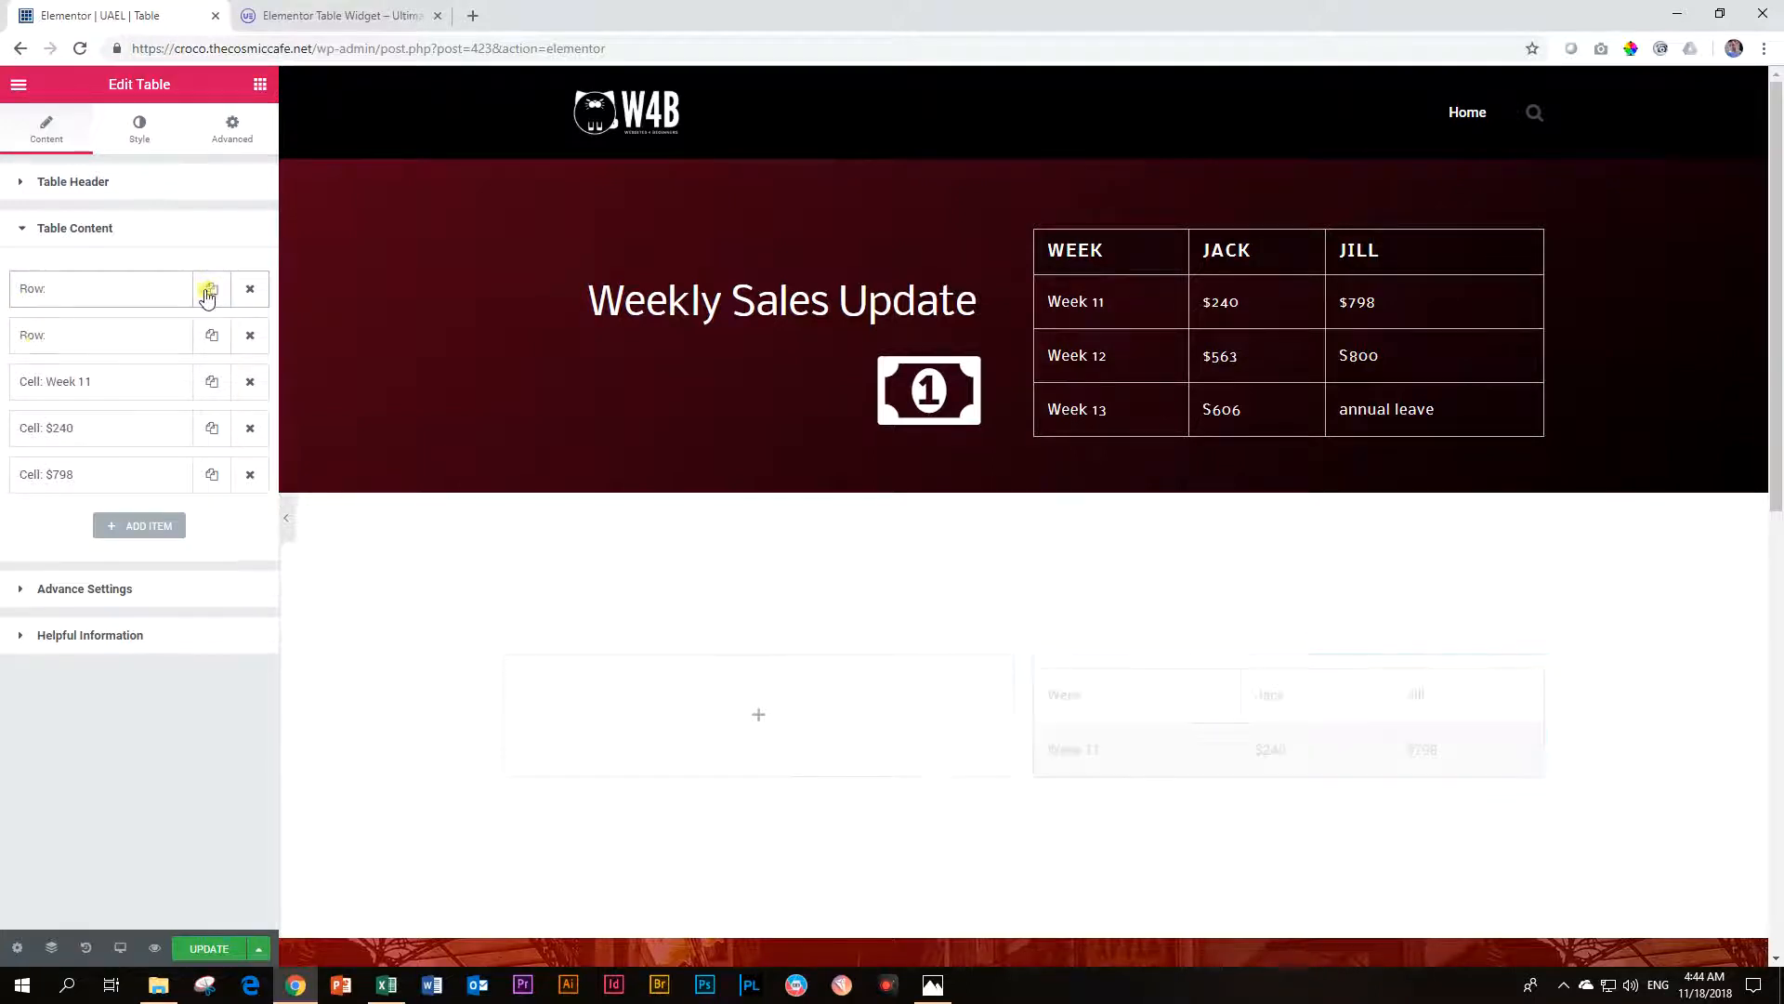
{"action": "left_click_drag", "start_coordinate": [31, 340], "coordinate": [15, 494]}
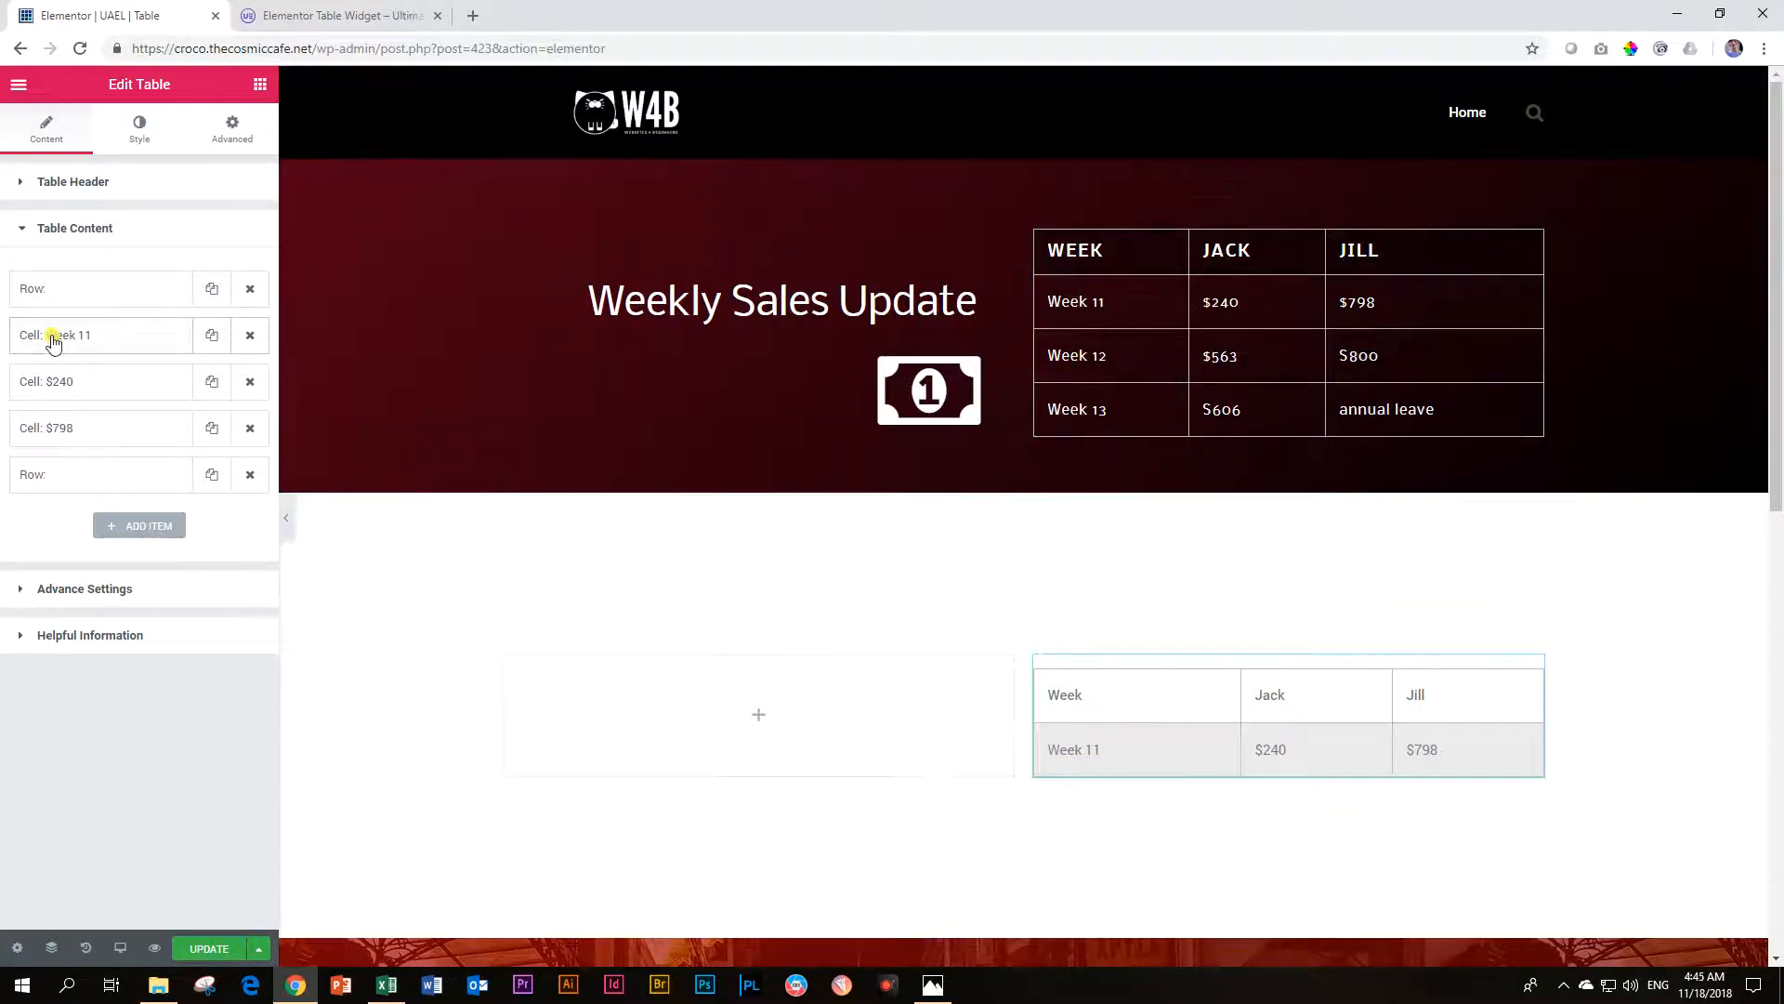
{"action": "left_click", "coordinate": [212, 334]}
{"action": "left_click_drag", "start_coordinate": [149, 367], "coordinate": [36, 537]}
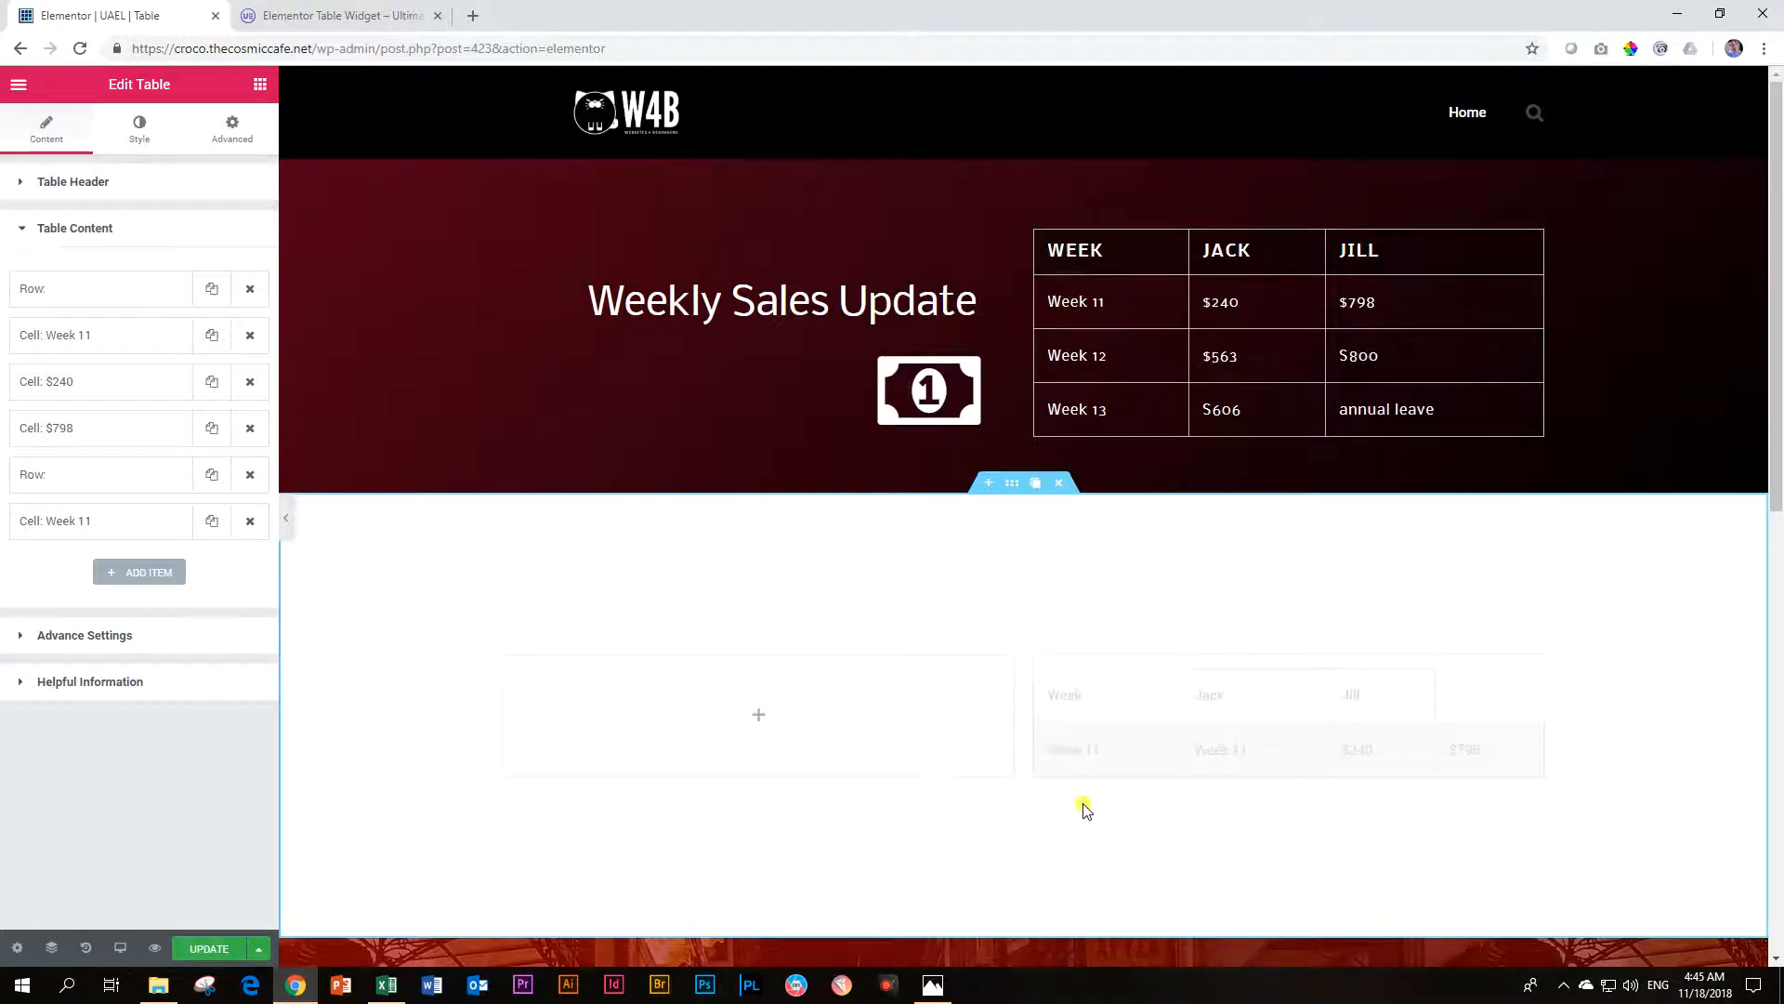
- Set the text of the copied Week 11 cell in the second row to "Week 12"
{"action": "left_click", "coordinate": [72, 522]}
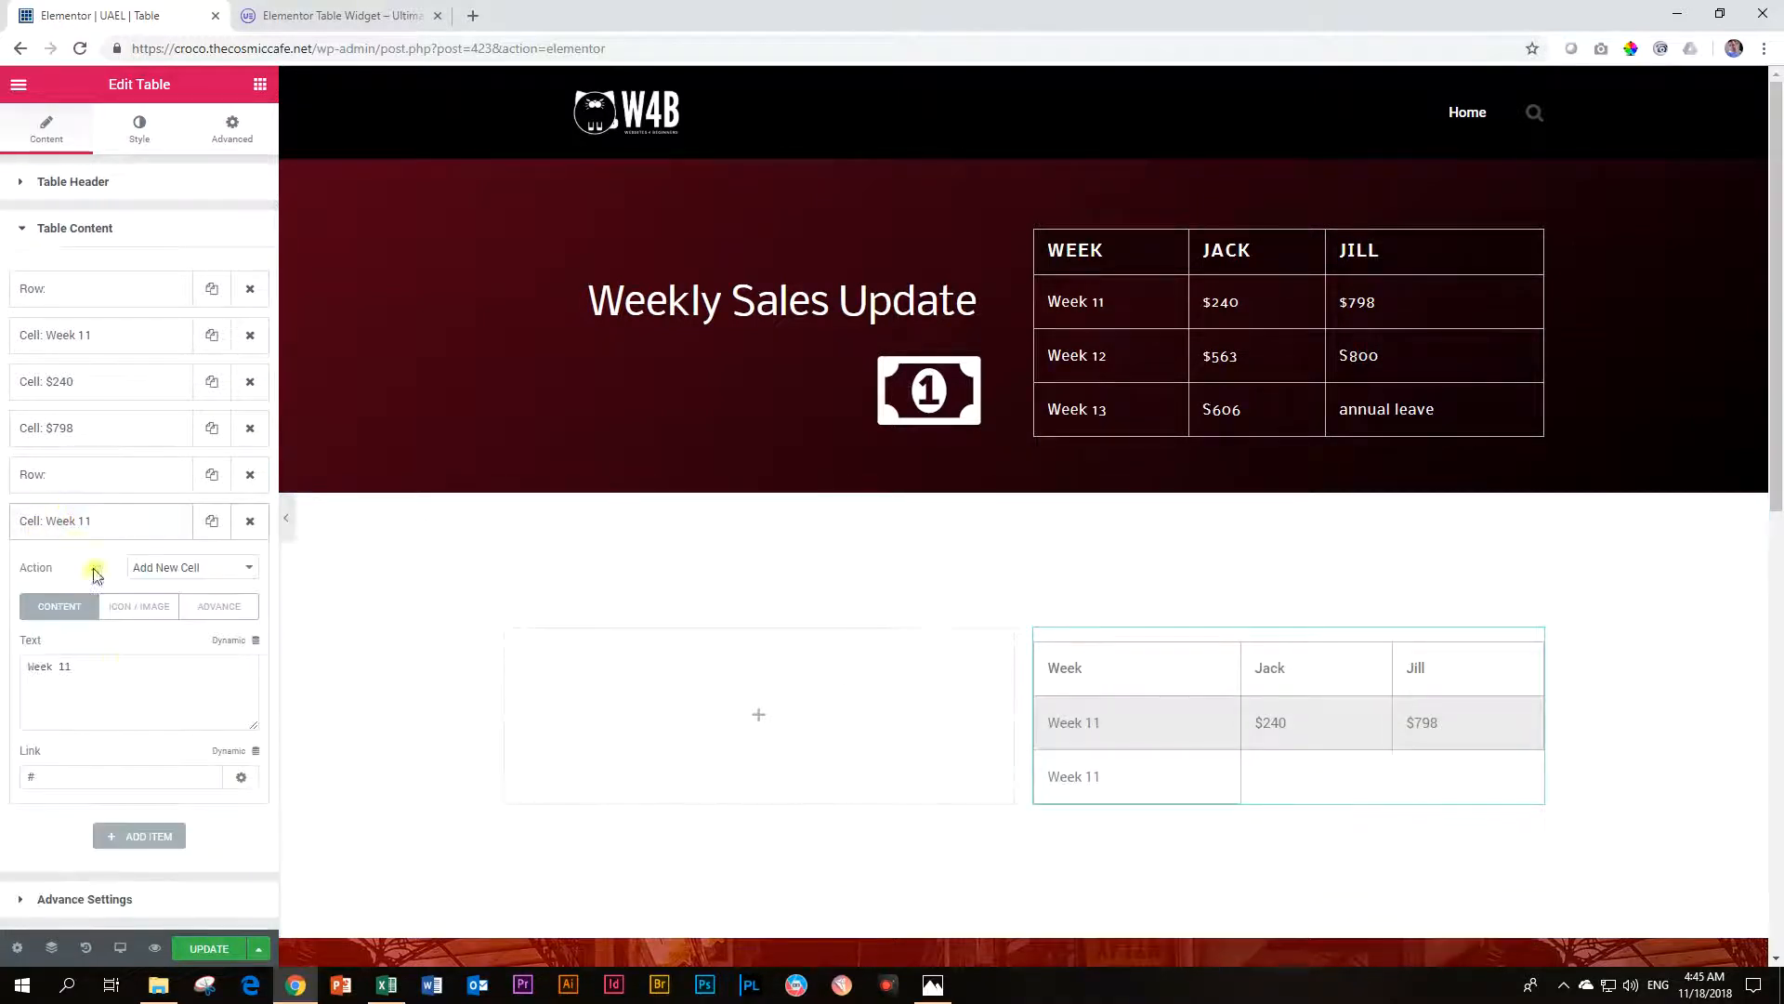
{"action": "left_click", "coordinate": [110, 665]}
{"action": "key", "text": "BackSpace"}
{"action": "type", "text": "2"}
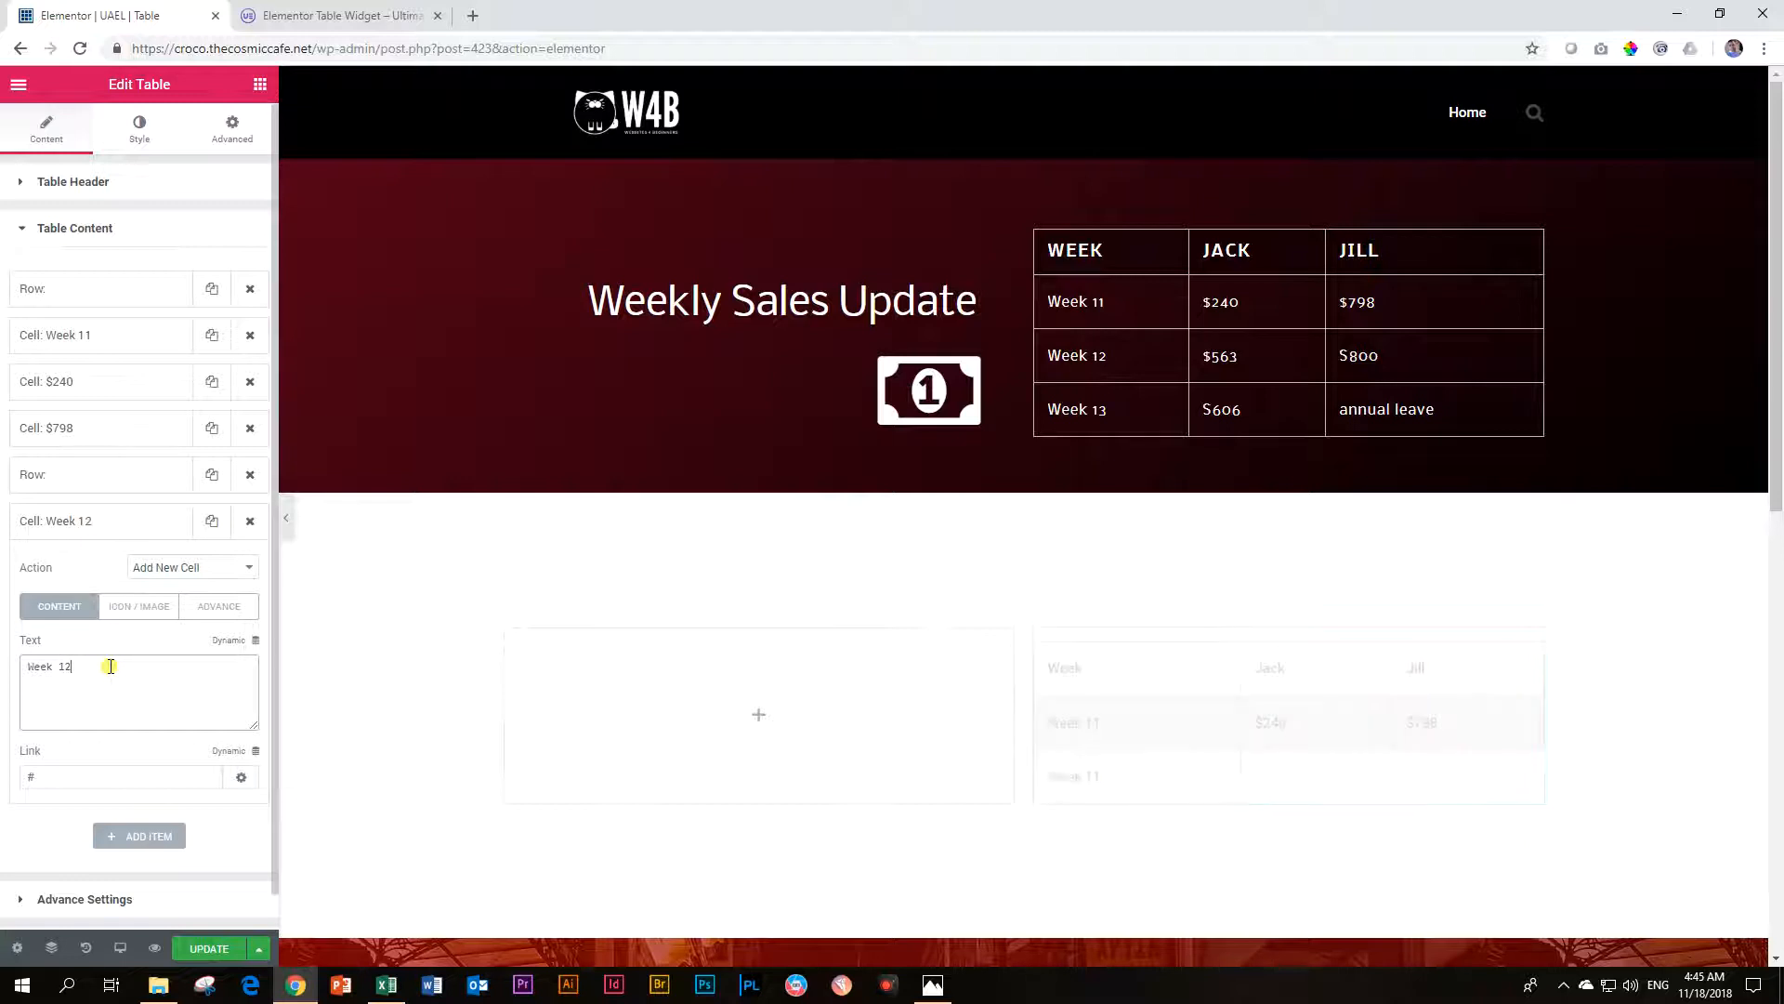
{"action": "left_click", "coordinate": [119, 526]}
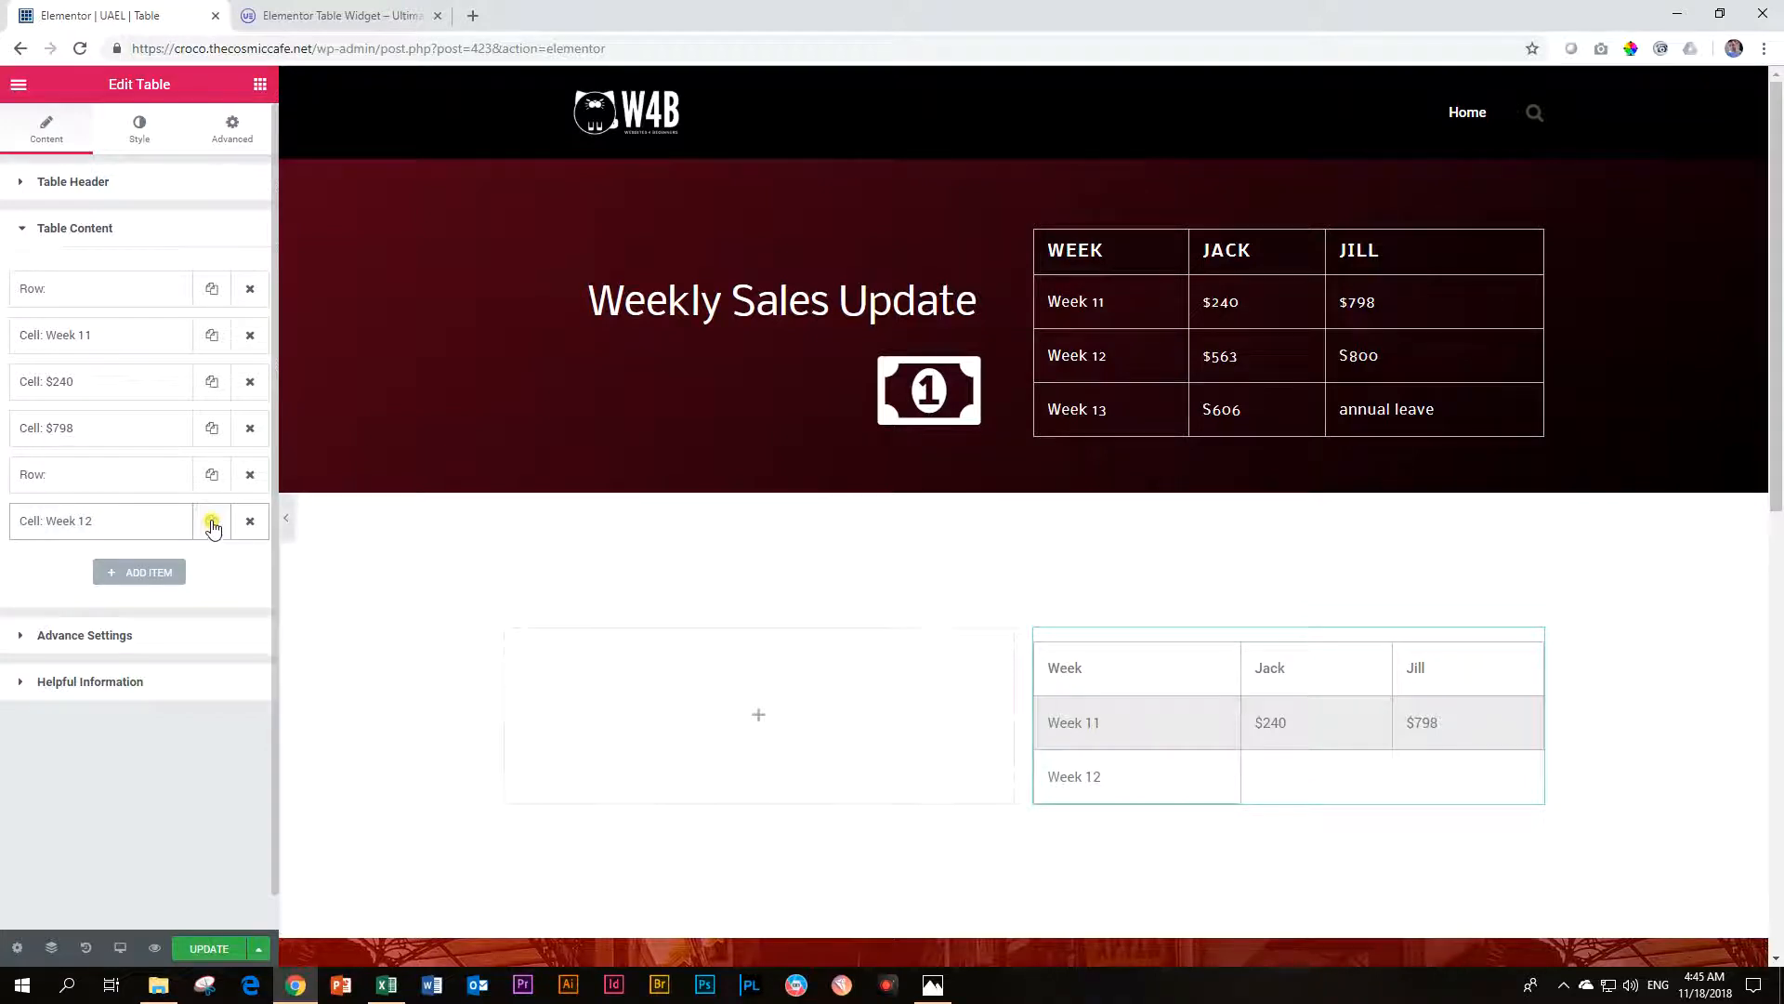
- Duplicate the Week 12 cell and set the copy's text to "$563"
{"action": "left_click", "coordinate": [212, 521]}
{"action": "left_click", "coordinate": [93, 562]}
{"action": "left_click_drag", "start_coordinate": [82, 712], "coordinate": [2, 692]}
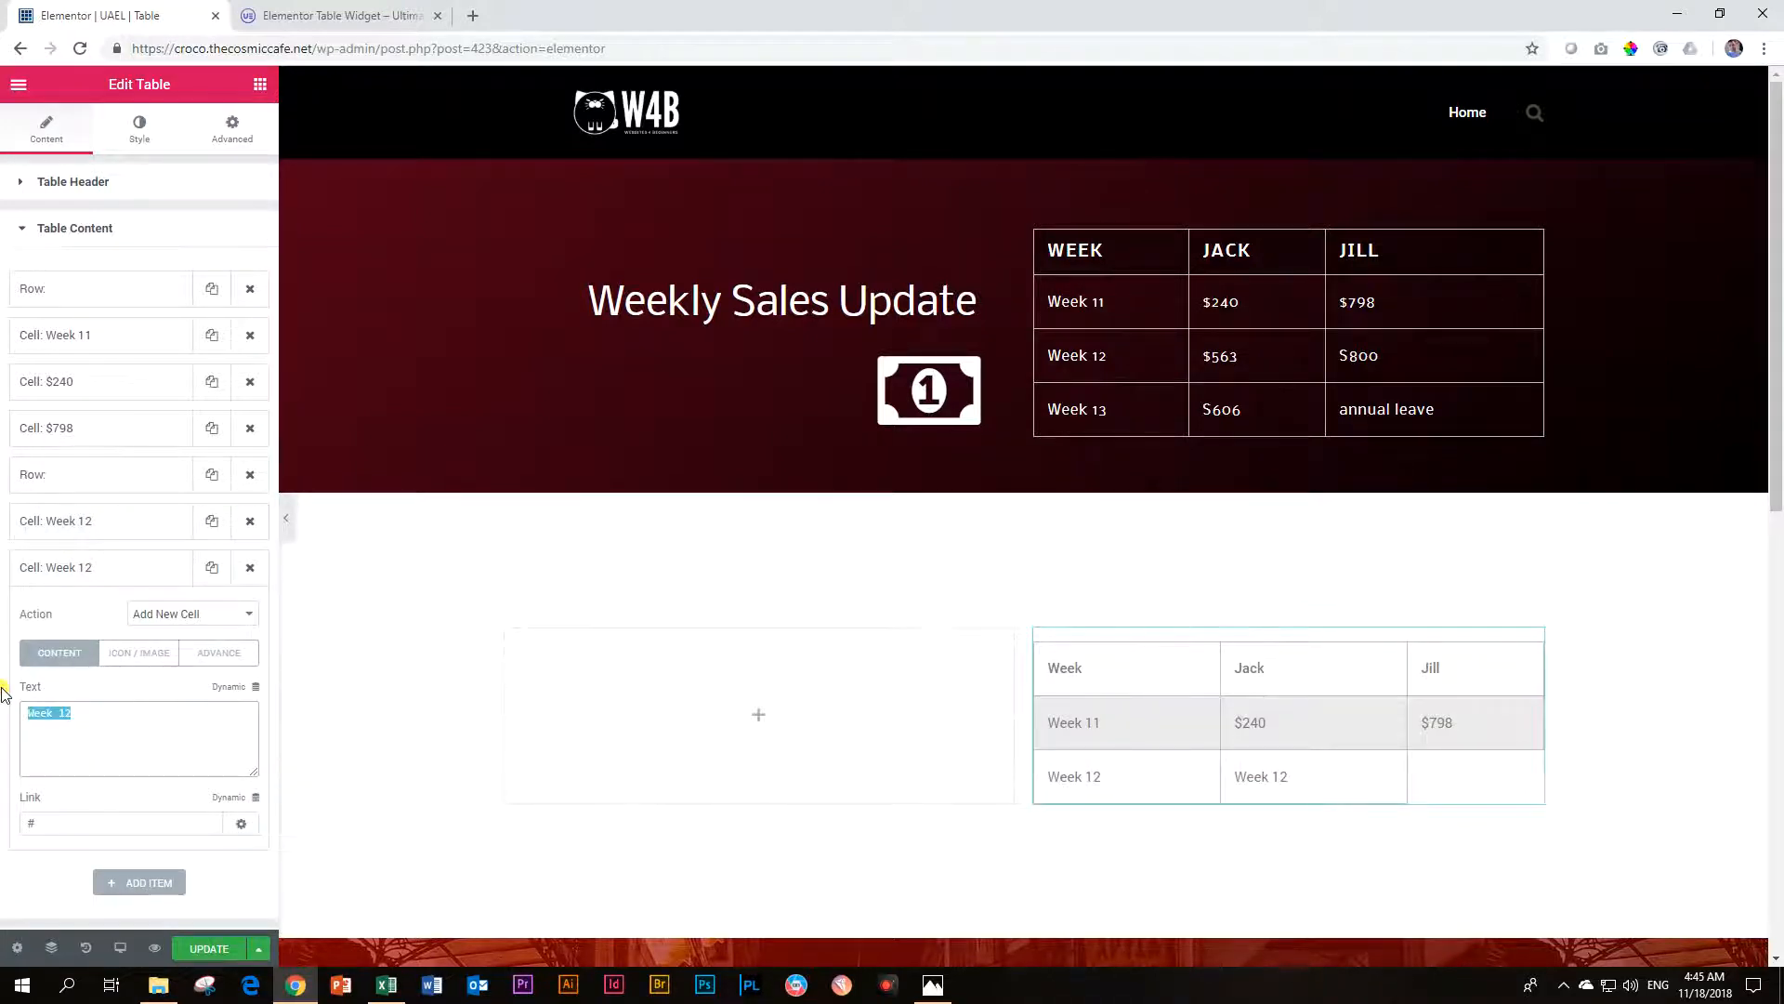
{"action": "type", "text": "$563"}
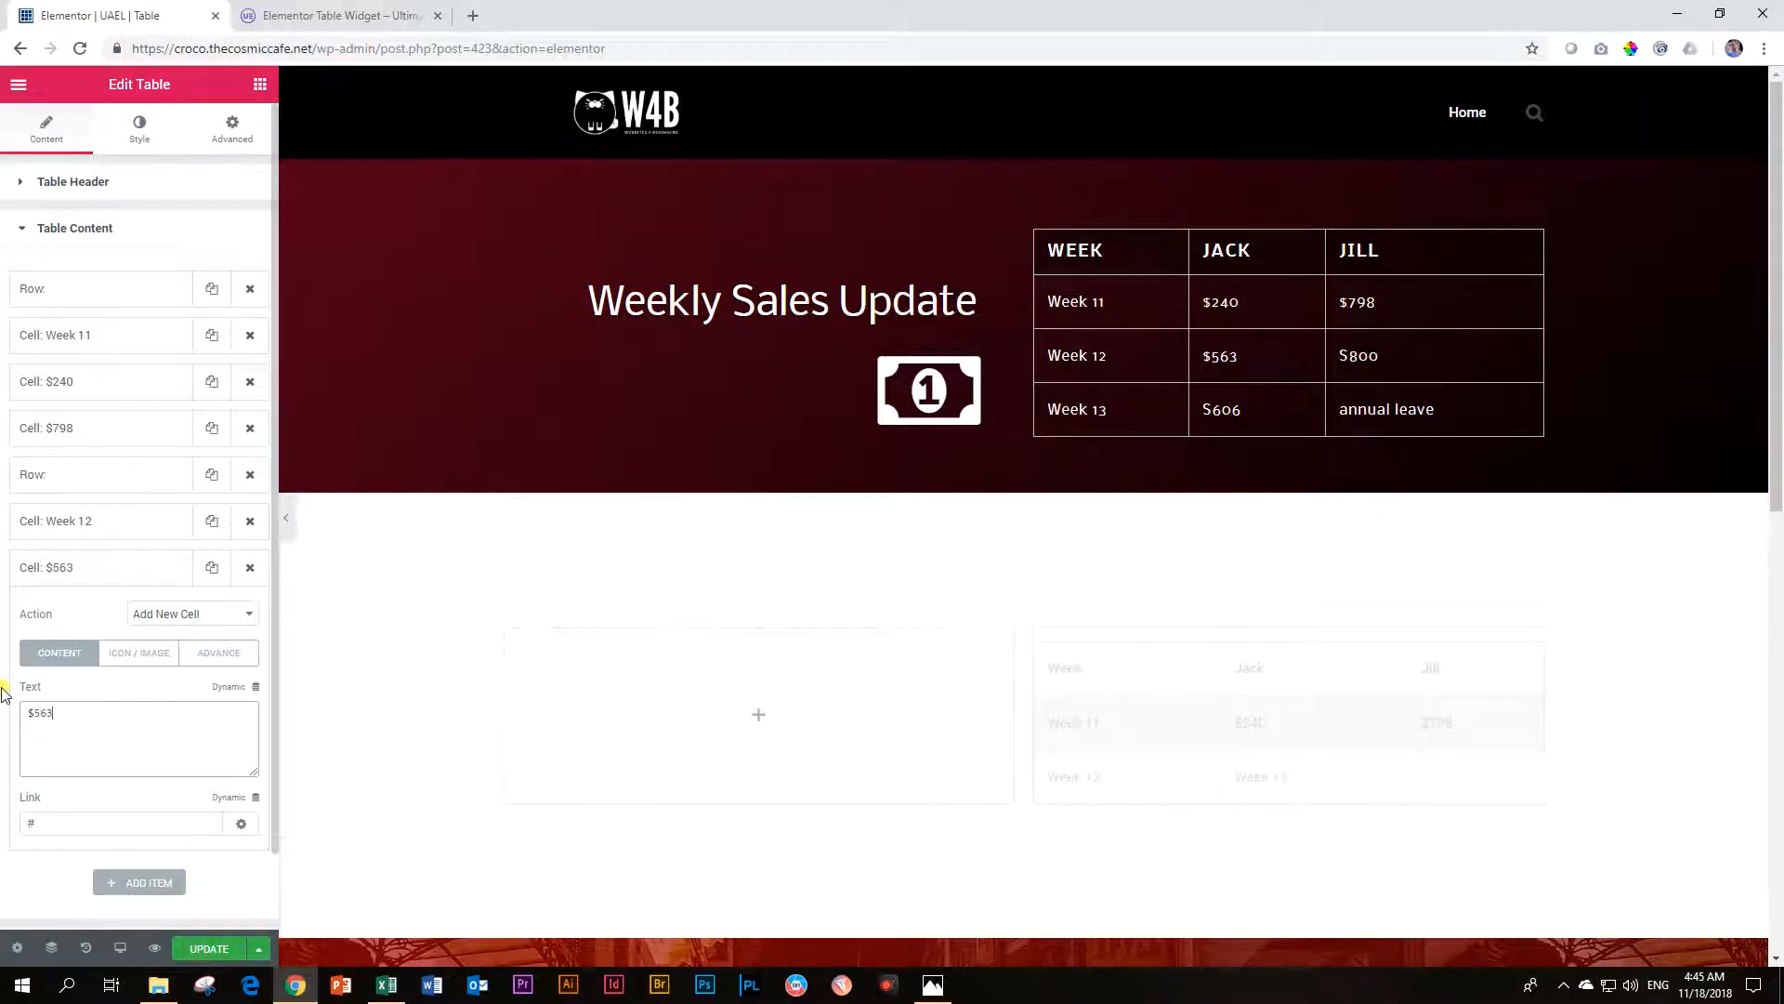
{"action": "left_click", "coordinate": [57, 568]}
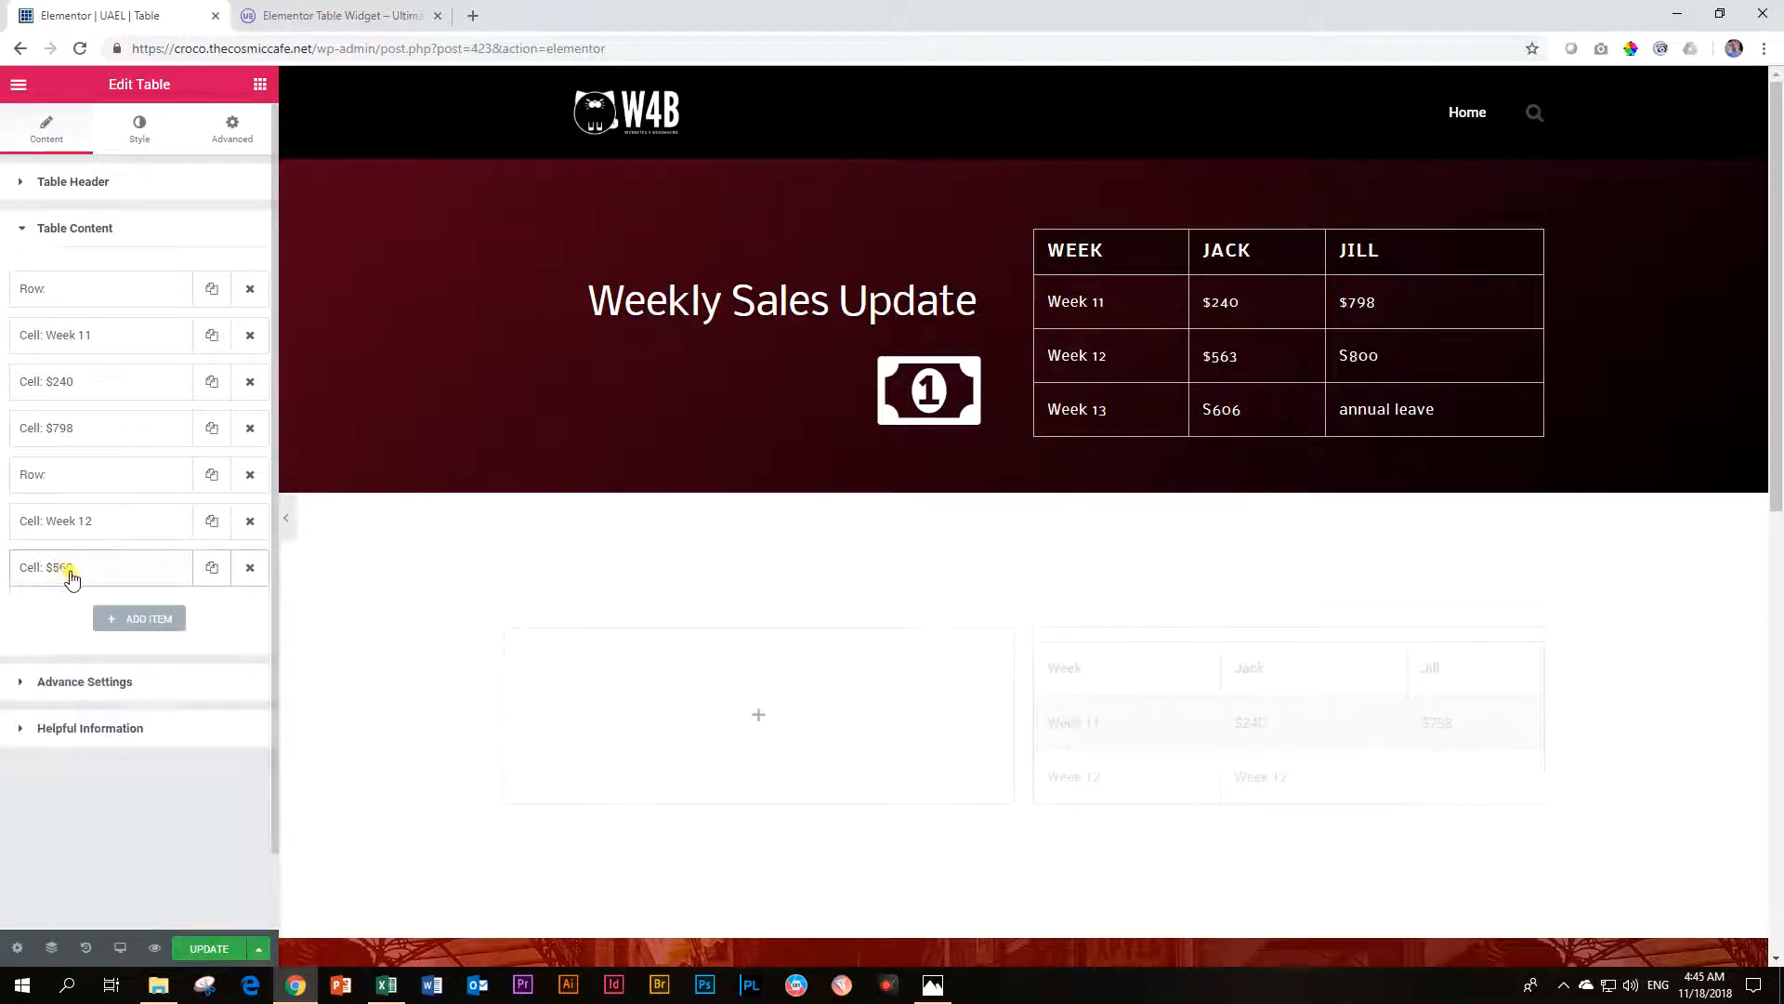
- Duplicate the $563 cell and set the copy's text to "$800"
{"action": "left_click", "coordinate": [213, 572]}
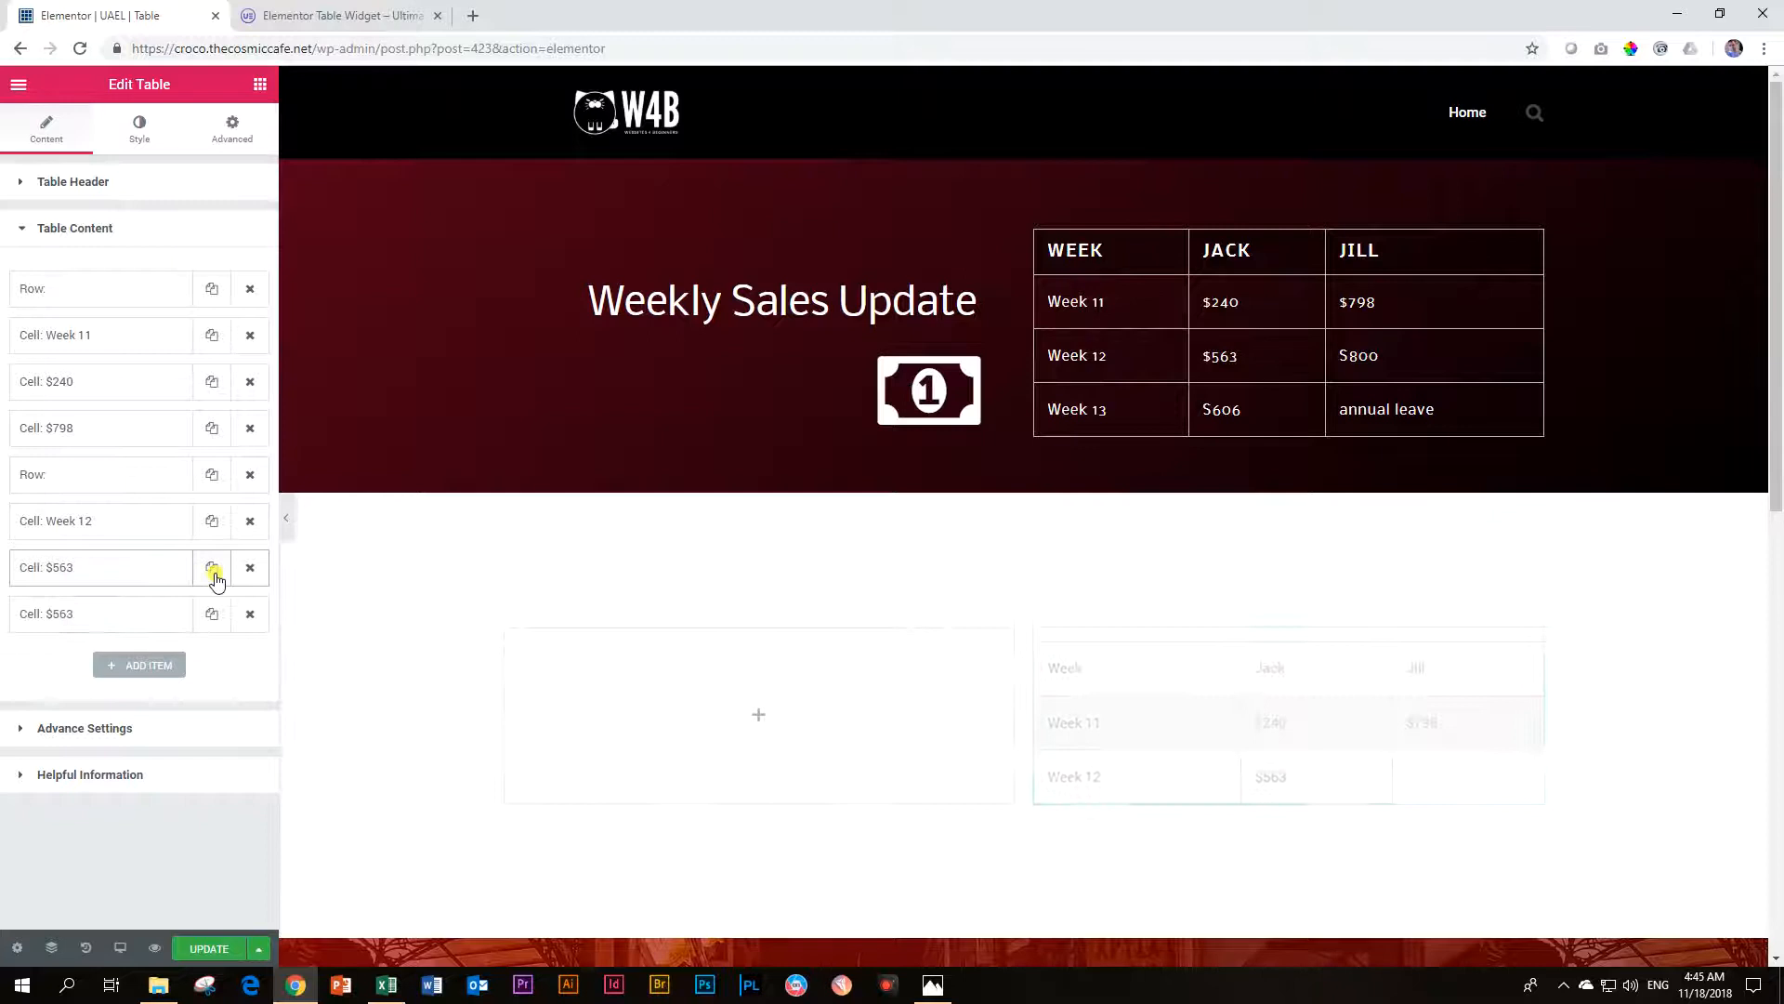
{"action": "left_click", "coordinate": [93, 613]}
{"action": "left_click_drag", "start_coordinate": [71, 771], "coordinate": [2, 739]}
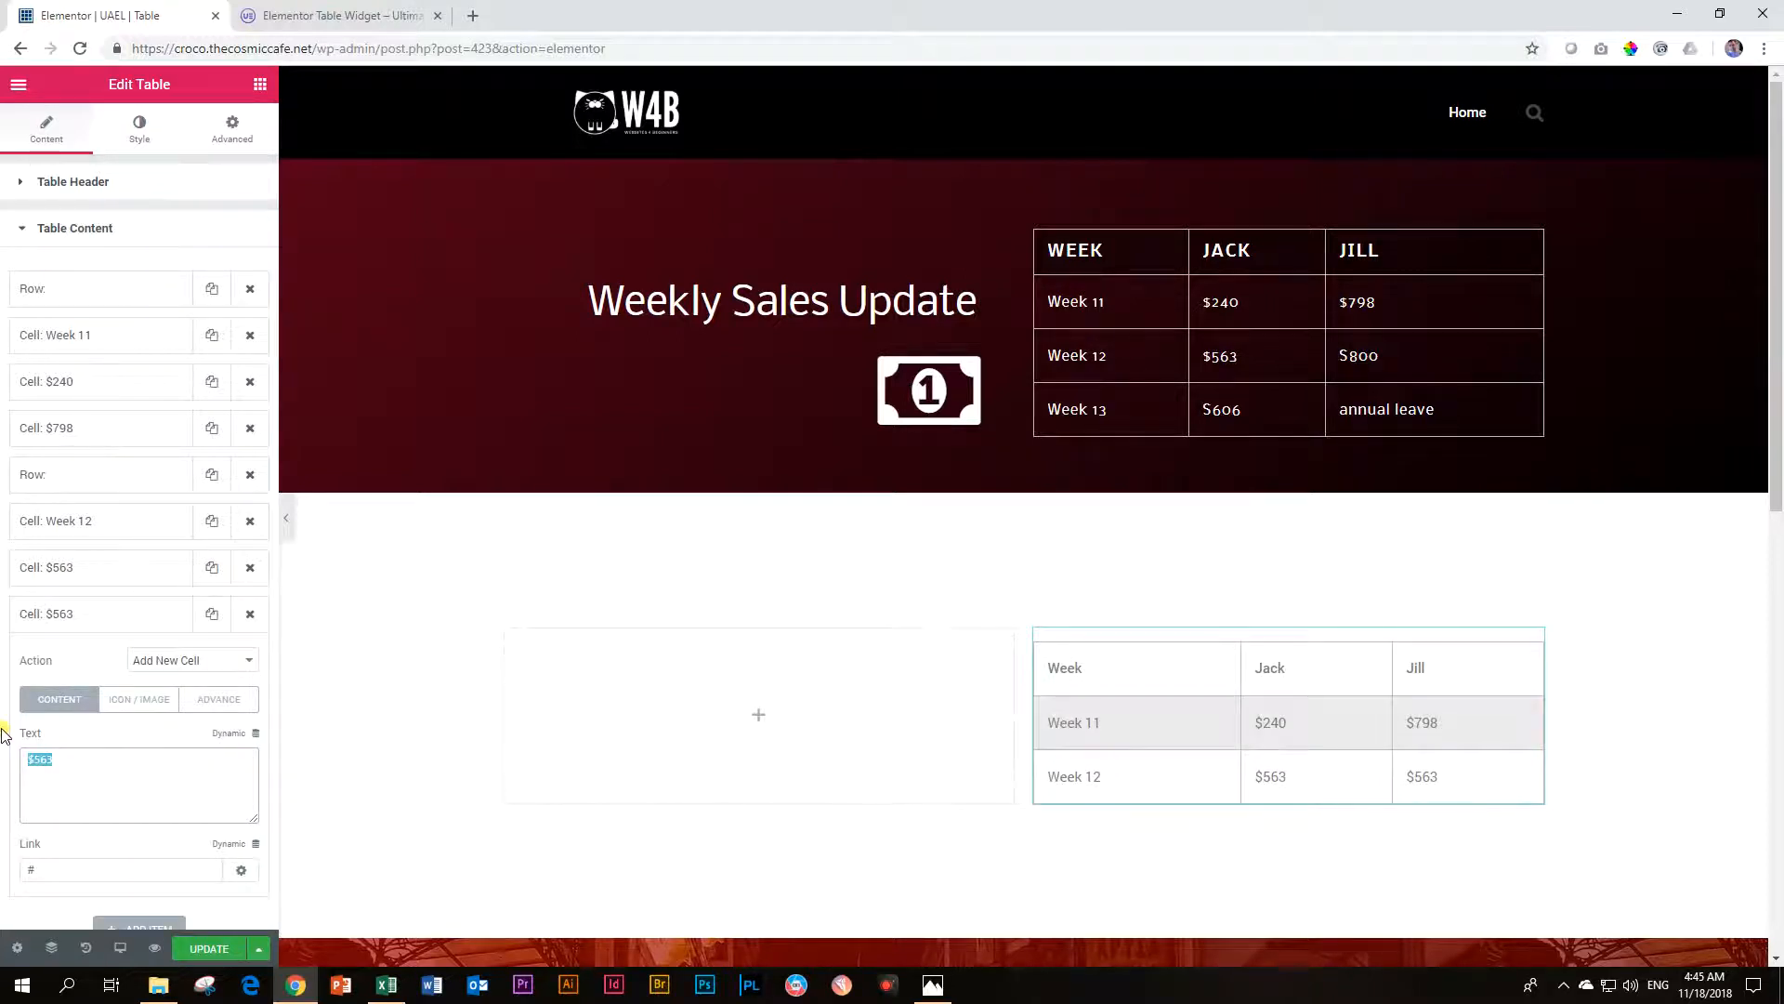
{"action": "type", "text": "$"}
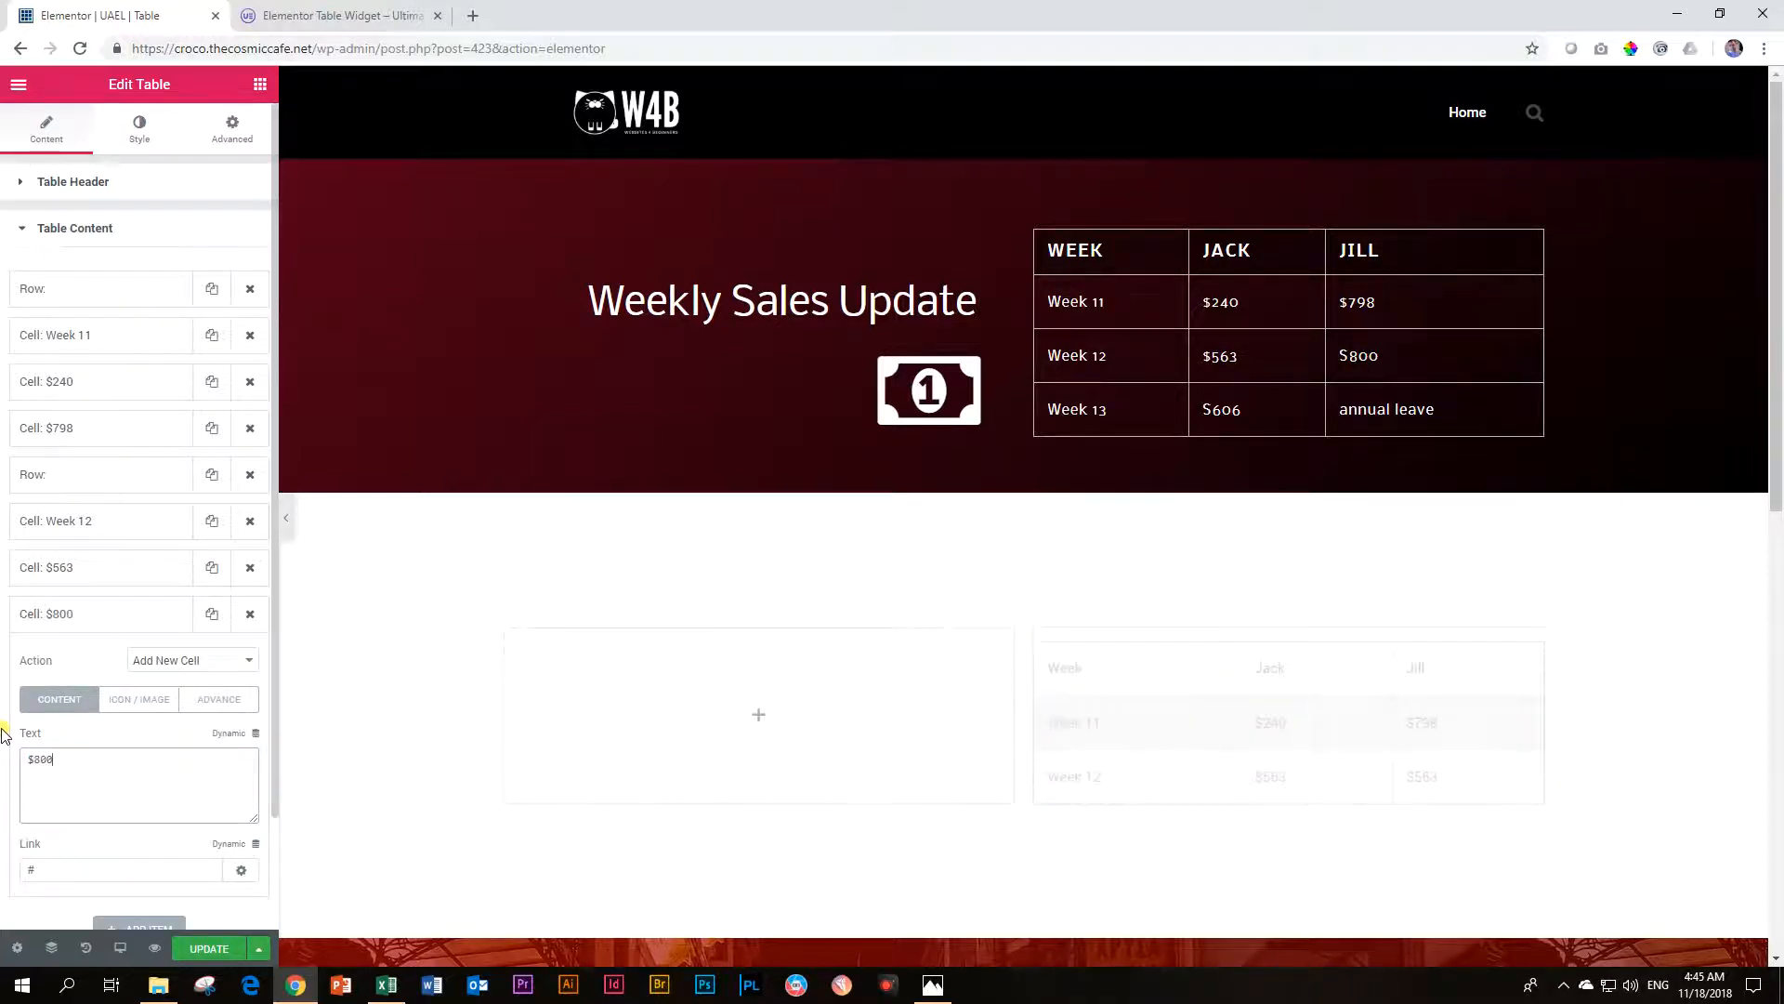
{"action": "type", "text": "800"}
{"action": "left_click", "coordinate": [109, 614]}
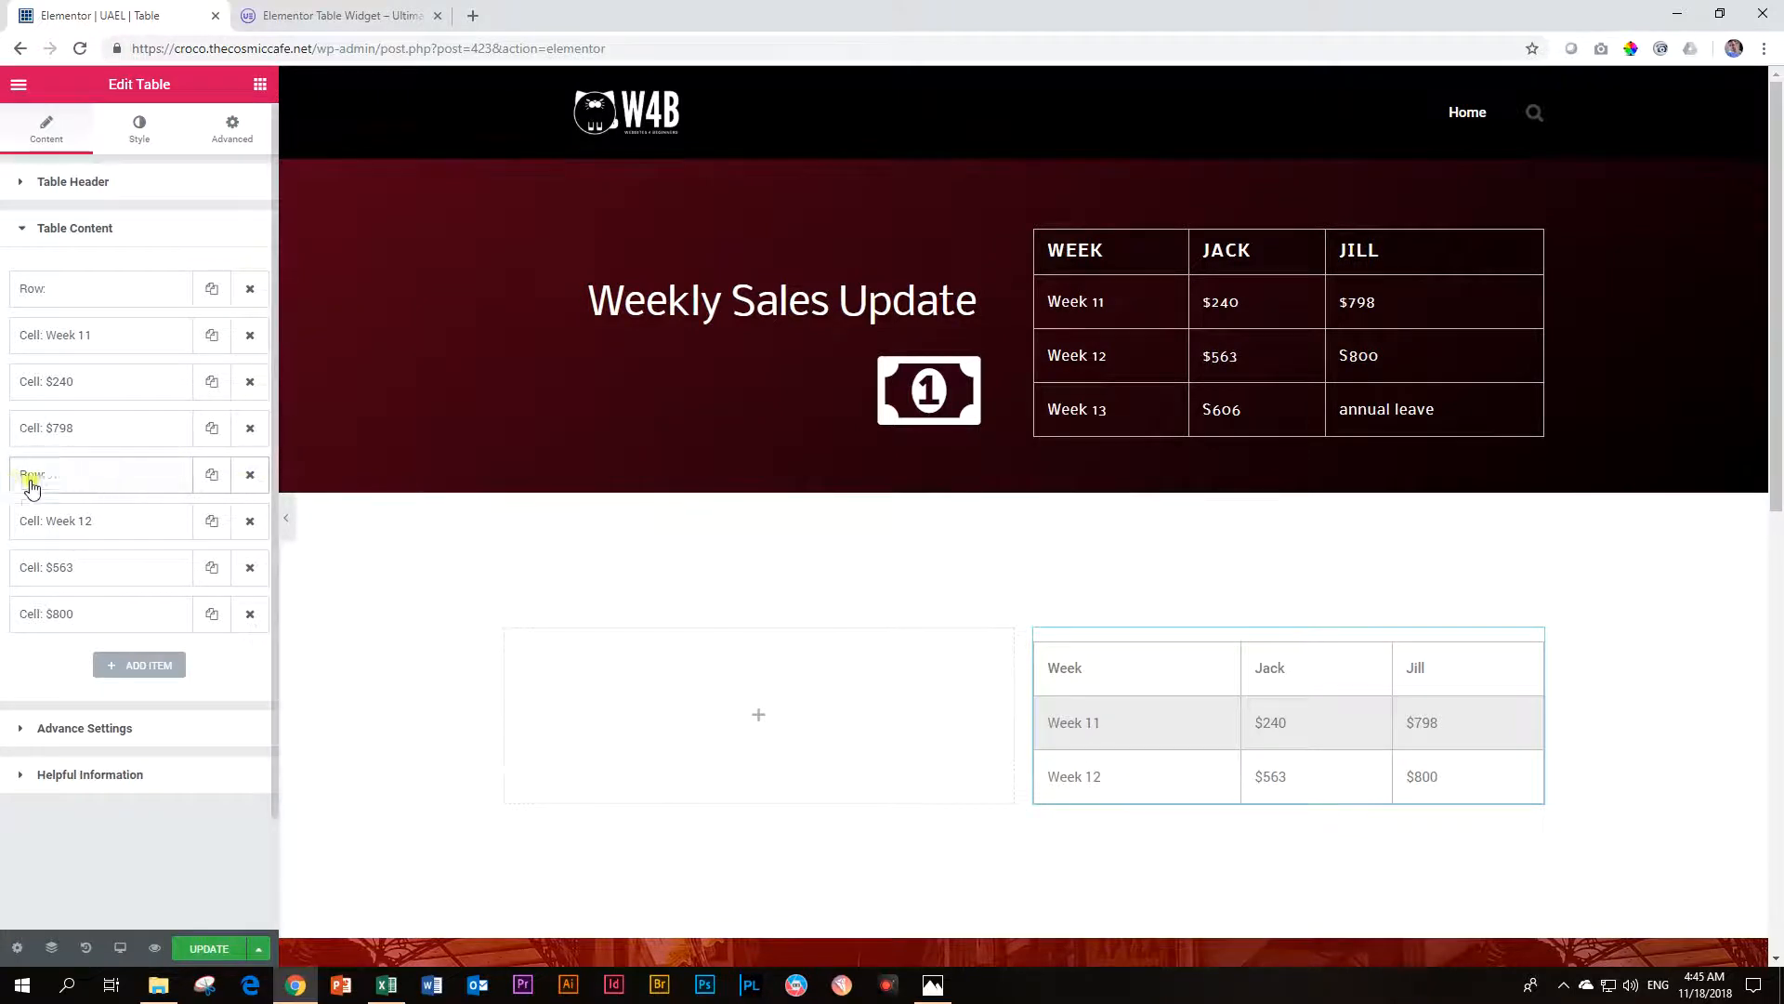
- Duplicate the second Row item and the Week 12 cell, placing the copies in that order after the $800 cell
{"action": "left_click", "coordinate": [199, 482]}
{"action": "left_click_drag", "start_coordinate": [71, 530], "coordinate": [56, 674]}
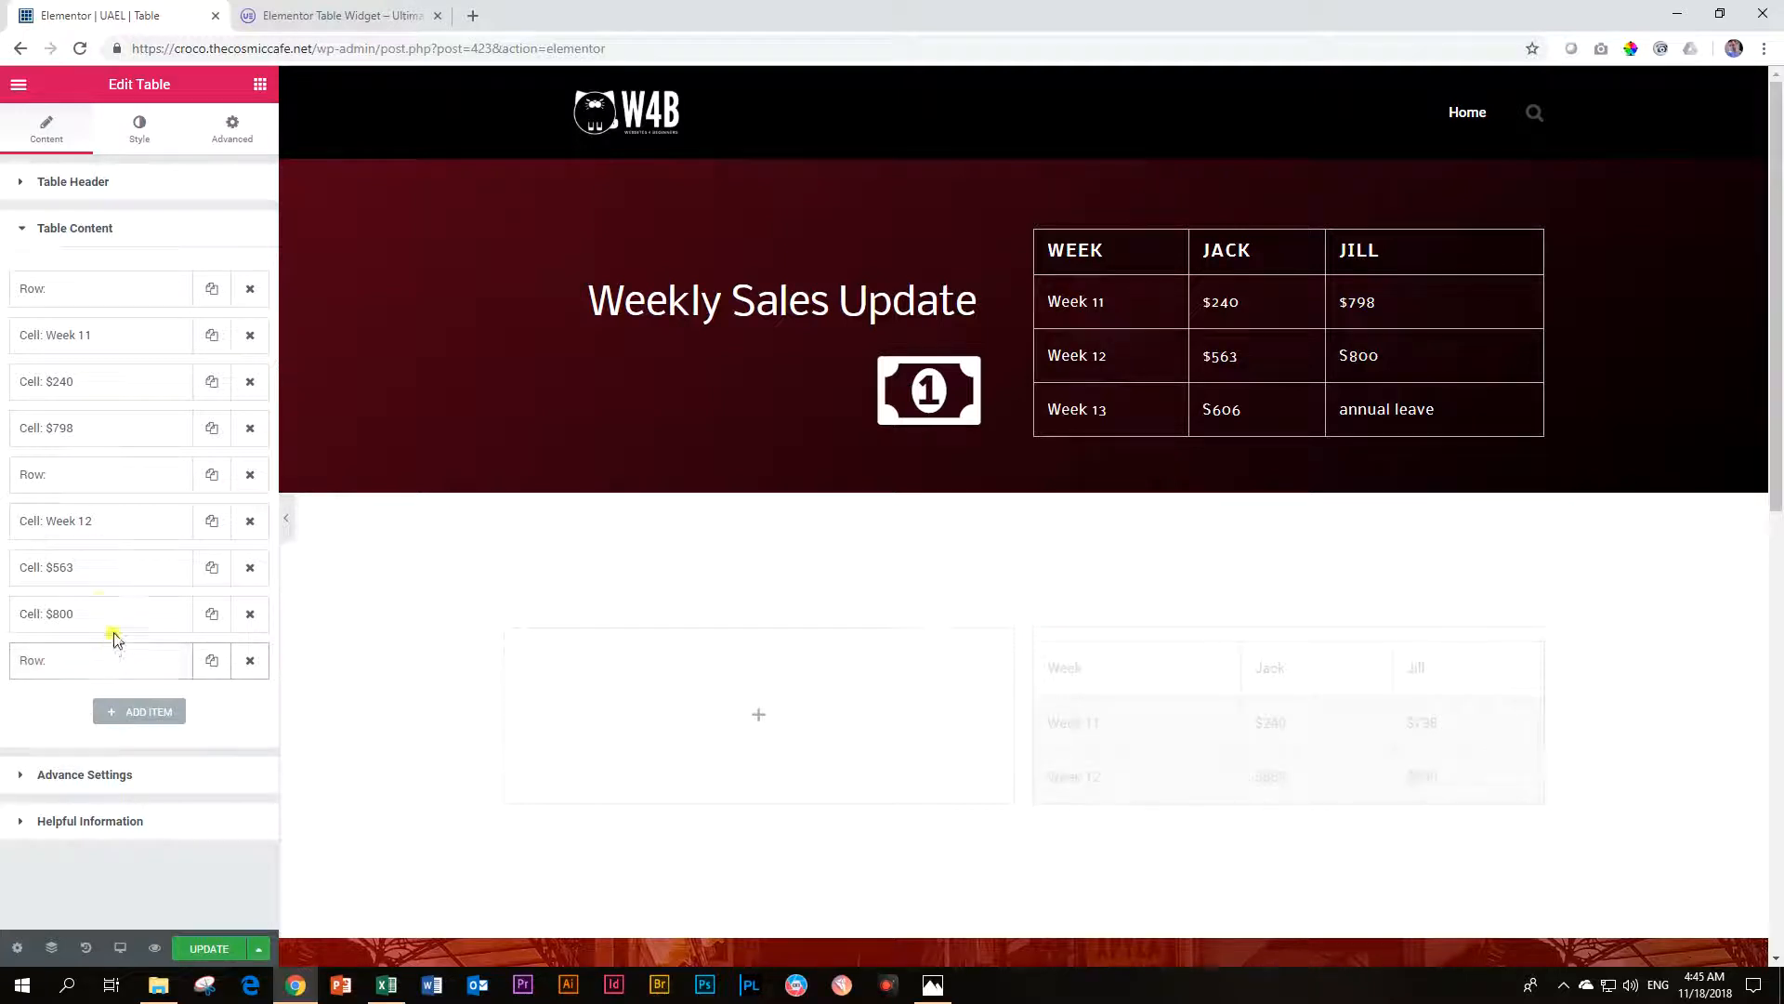
{"action": "left_click", "coordinate": [201, 530]}
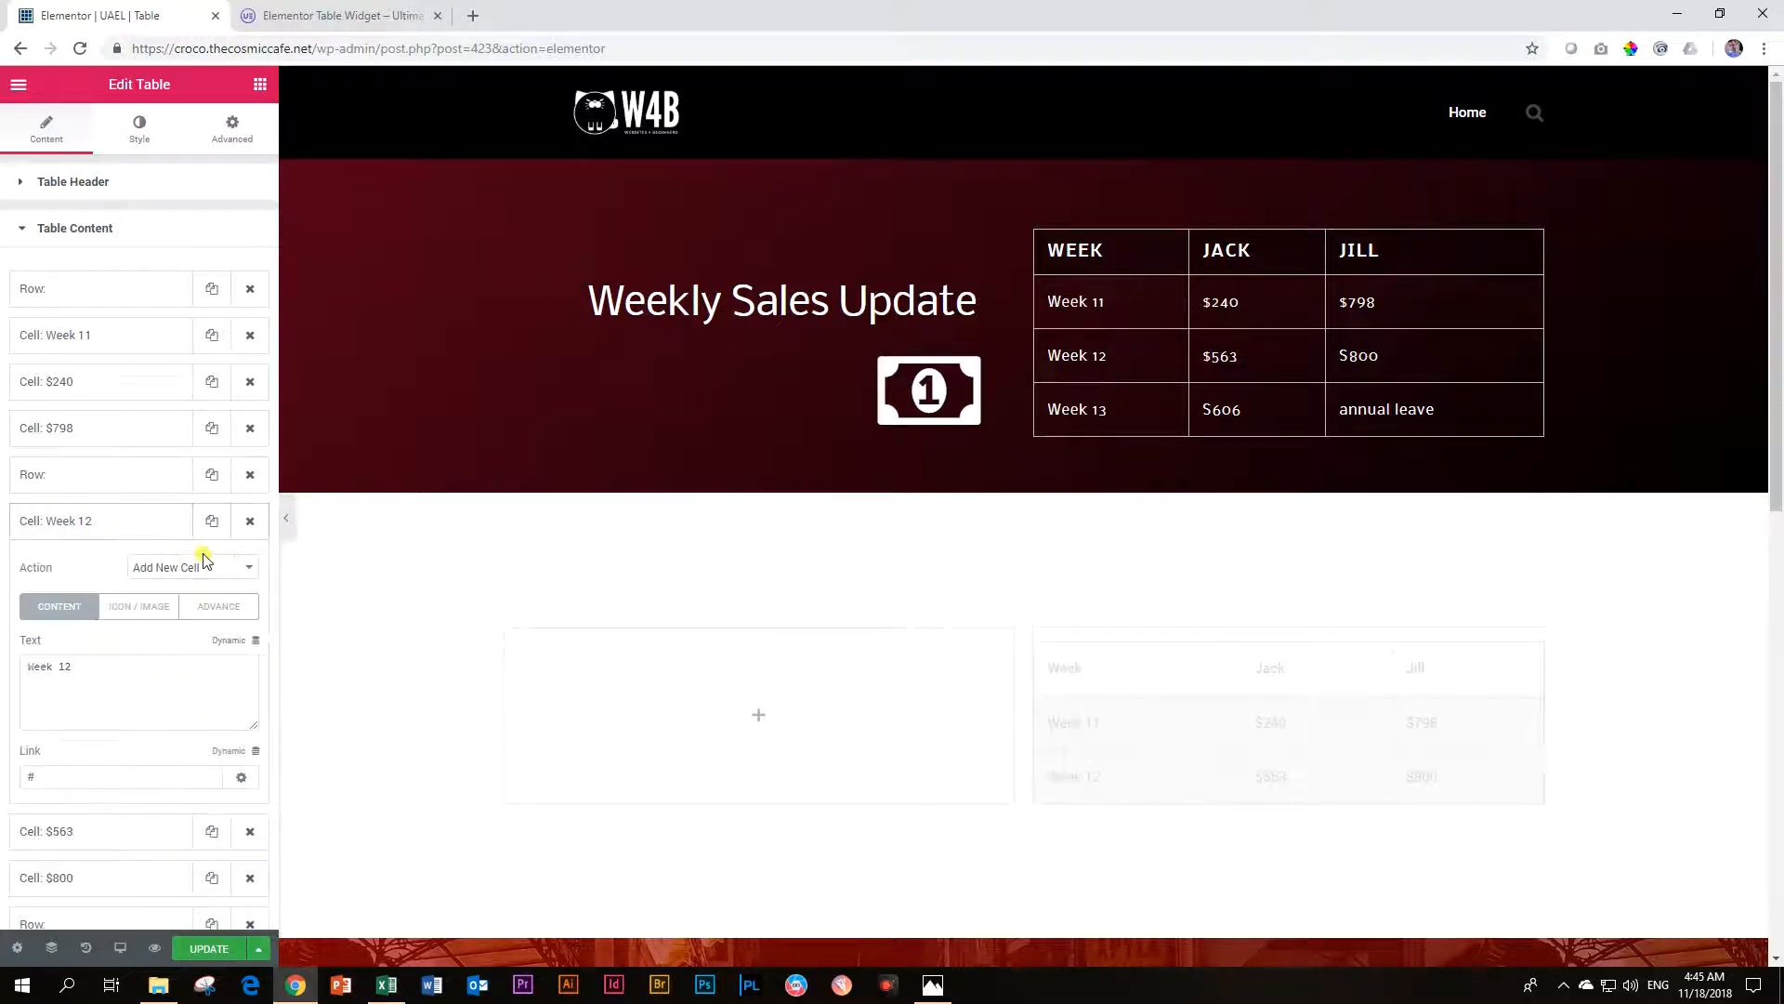
{"action": "left_click", "coordinate": [206, 524]}
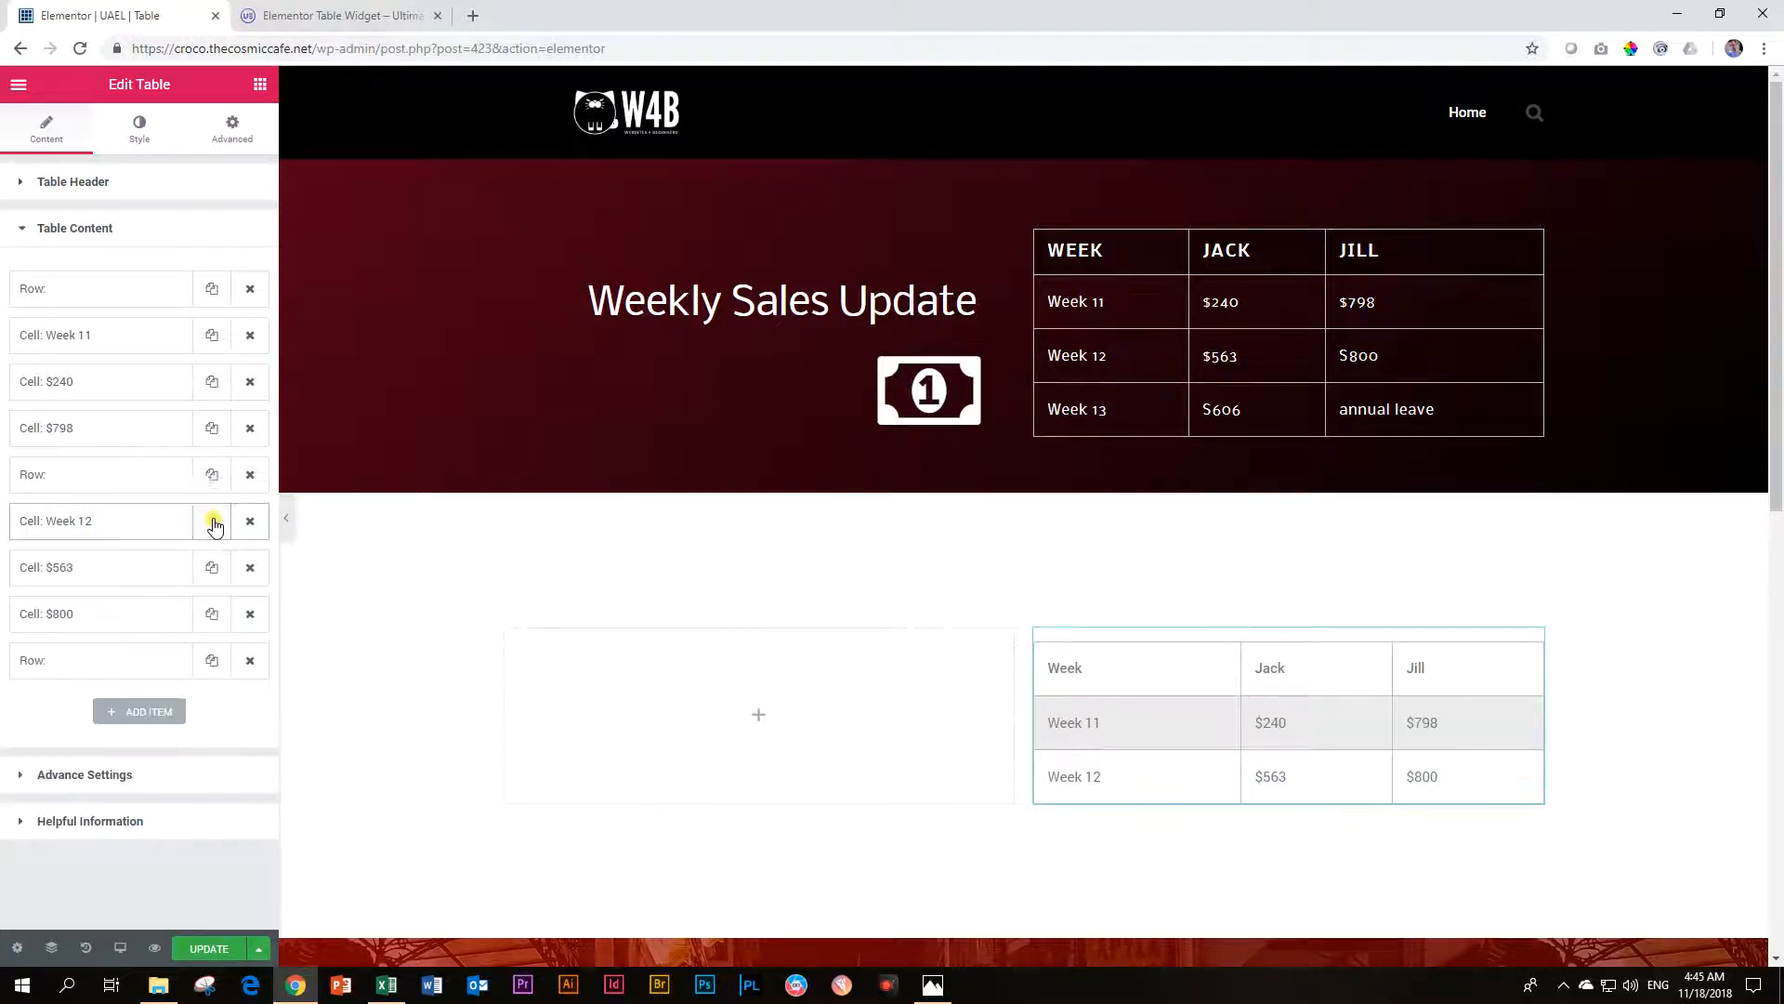
{"action": "left_click_drag", "start_coordinate": [116, 565], "coordinate": [108, 706]}
- Set the text of the copied Week 12 cell in the third row to "Week 13"
{"action": "left_click", "coordinate": [108, 706]}
{"action": "scroll", "coordinate": [119, 767], "scroll_direction": "down", "scroll_amount": 2}
{"action": "left_click_drag", "start_coordinate": [103, 632], "coordinate": [3, 618]}
{"action": "type", "text": "Week"}
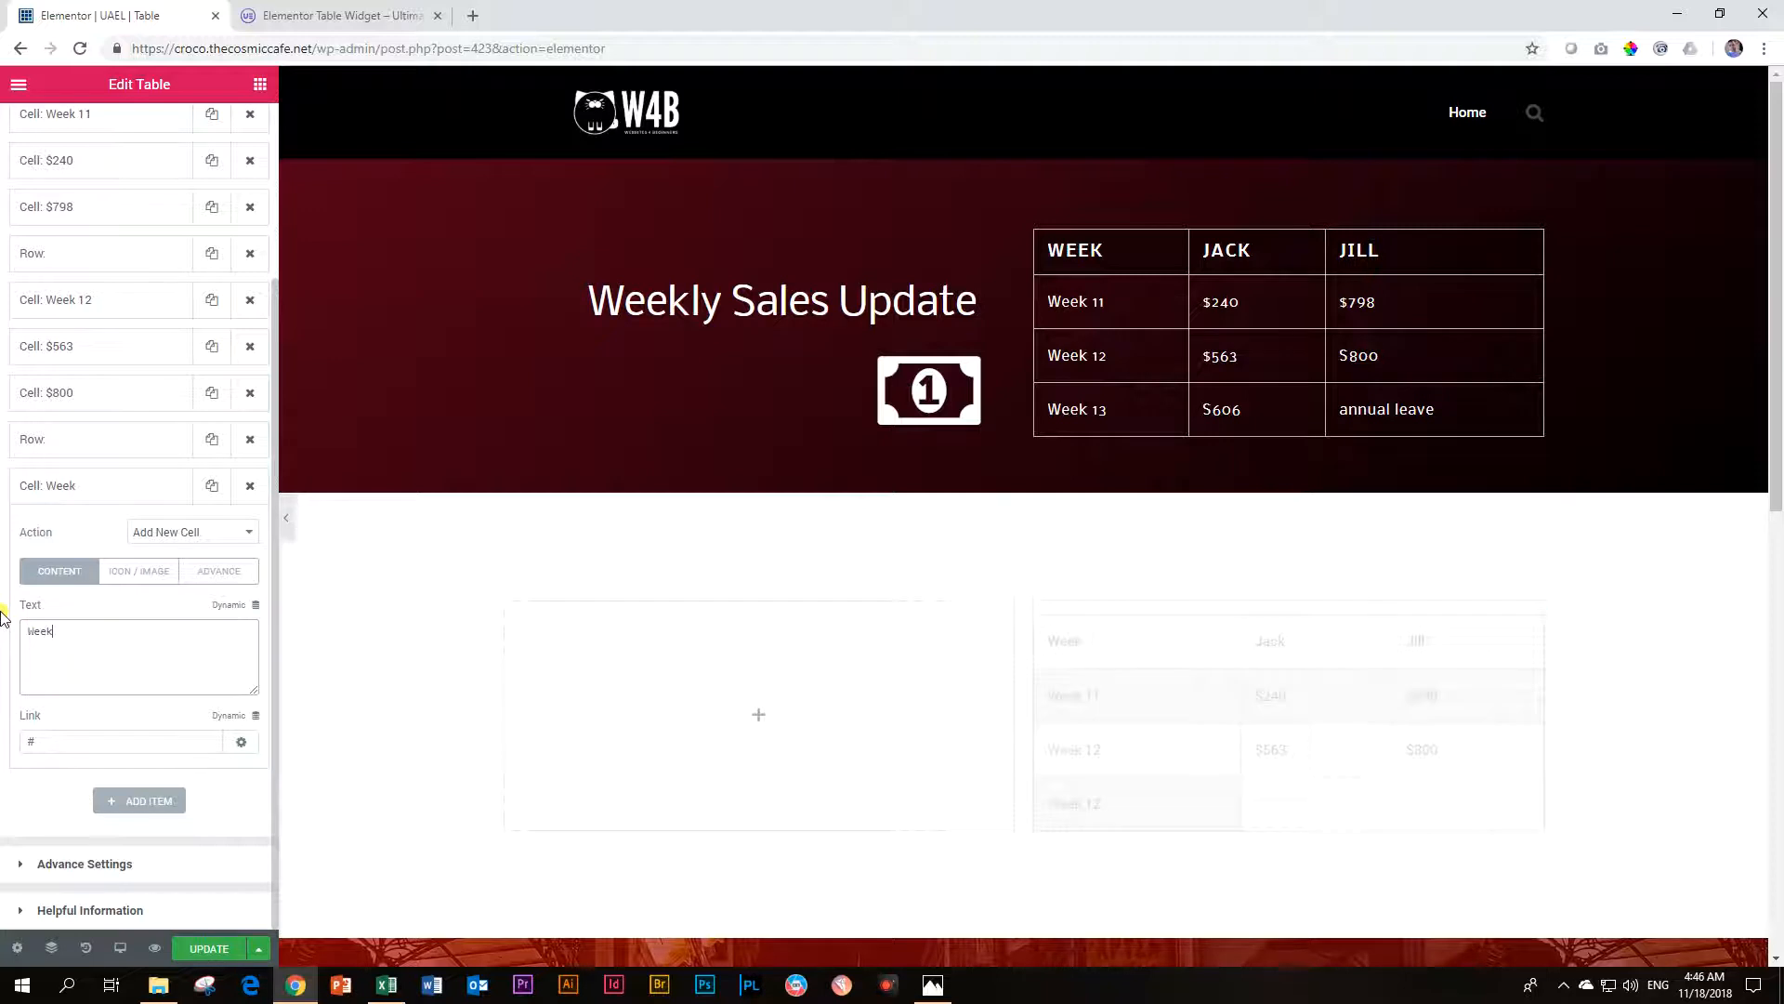
{"action": "type", "text": " 13"}
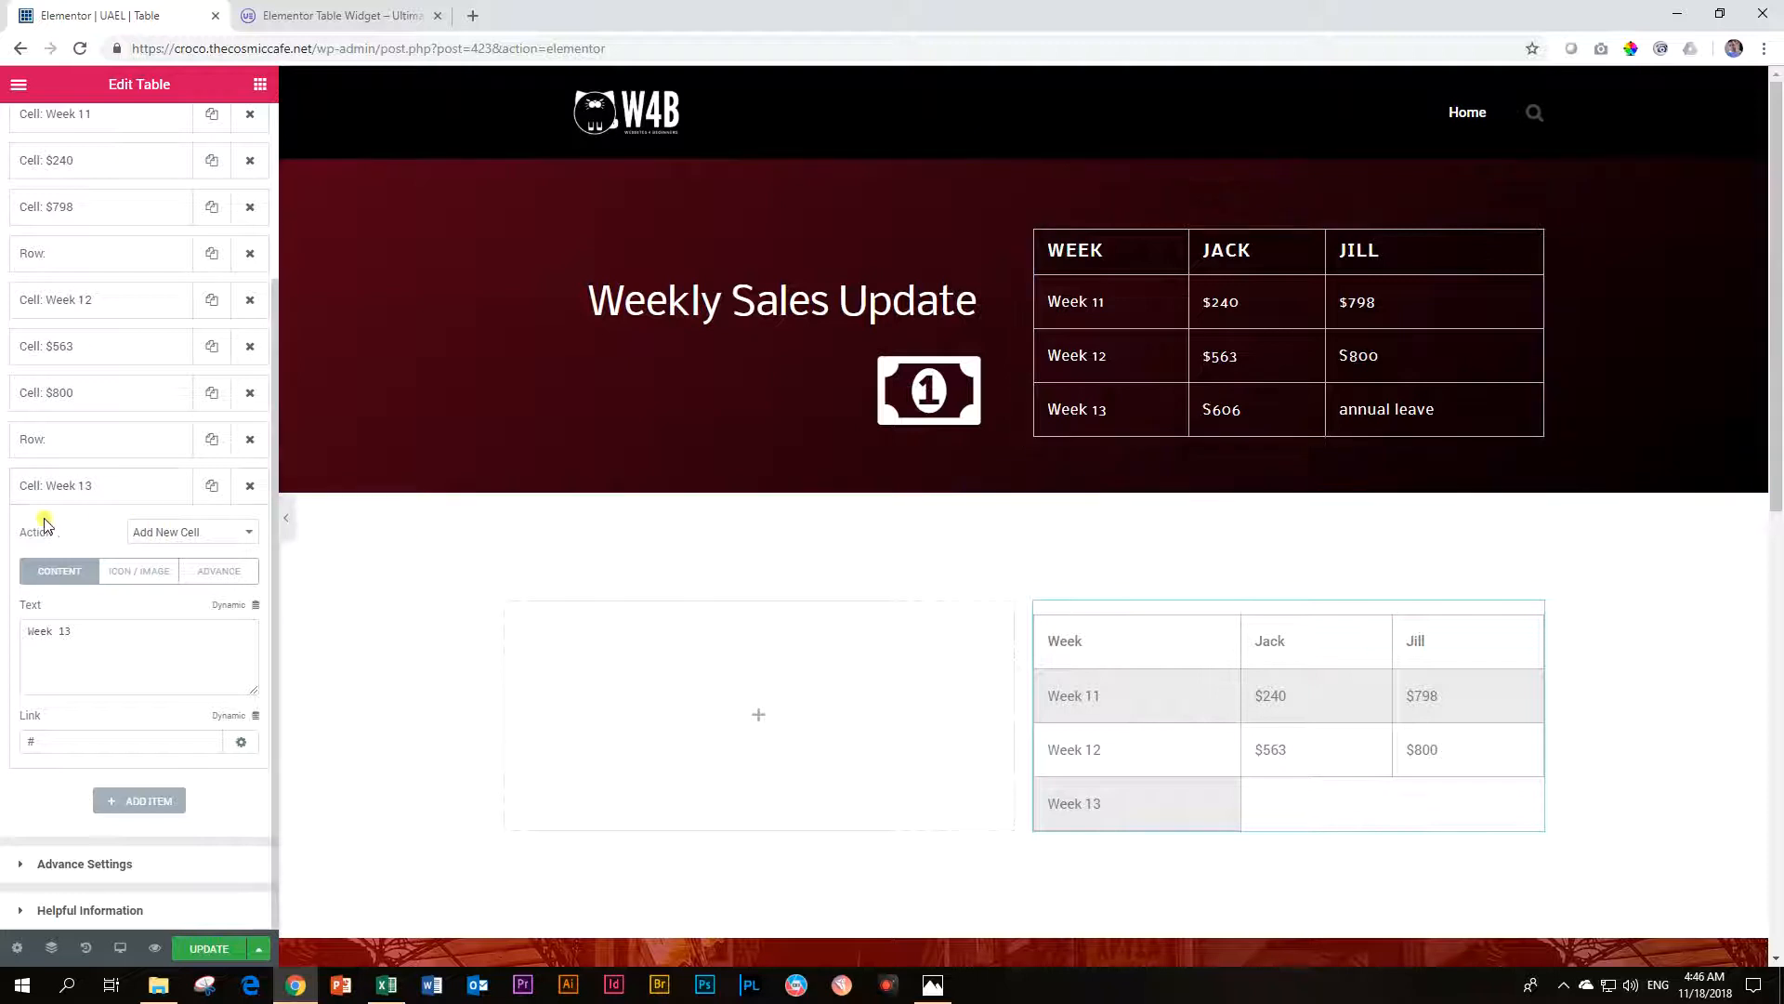
{"action": "left_click", "coordinate": [56, 487]}
- Duplicate the Week 13 cell and set the copy's text to "$606"
{"action": "left_click", "coordinate": [212, 485]}
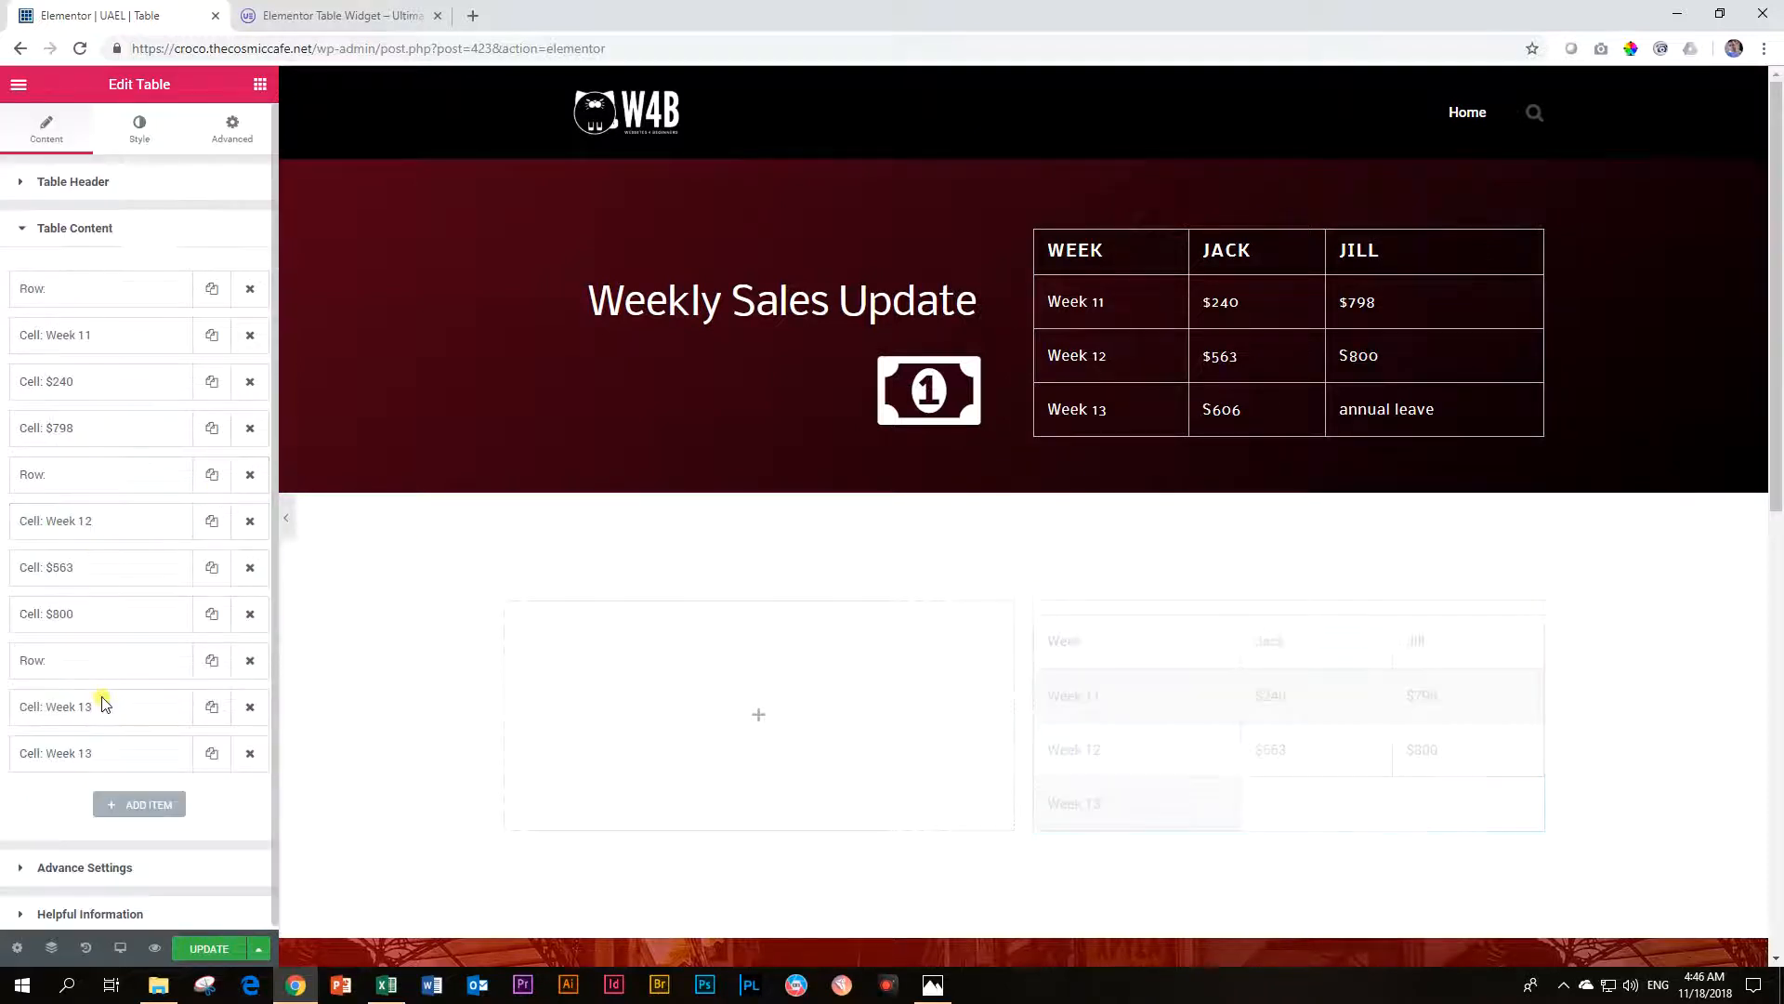
{"action": "left_click", "coordinate": [101, 762]}
{"action": "left_click_drag", "start_coordinate": [96, 630], "coordinate": [3, 630]}
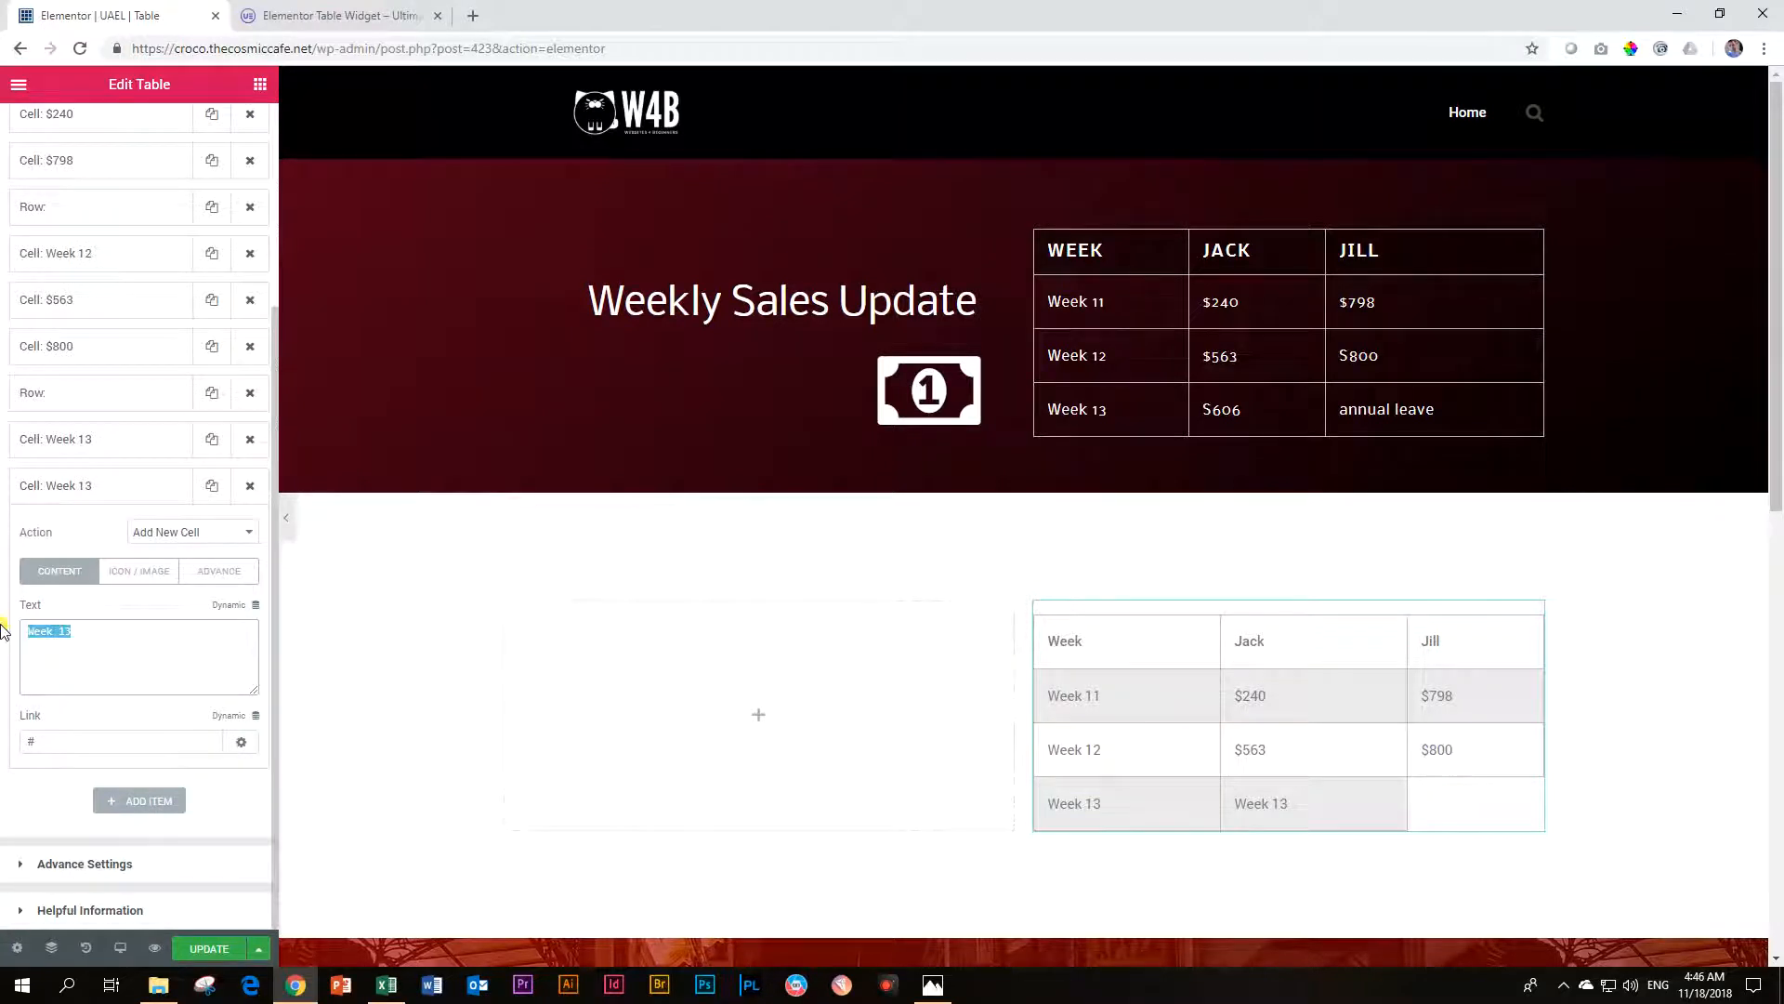
{"action": "type", "text": "$606"}
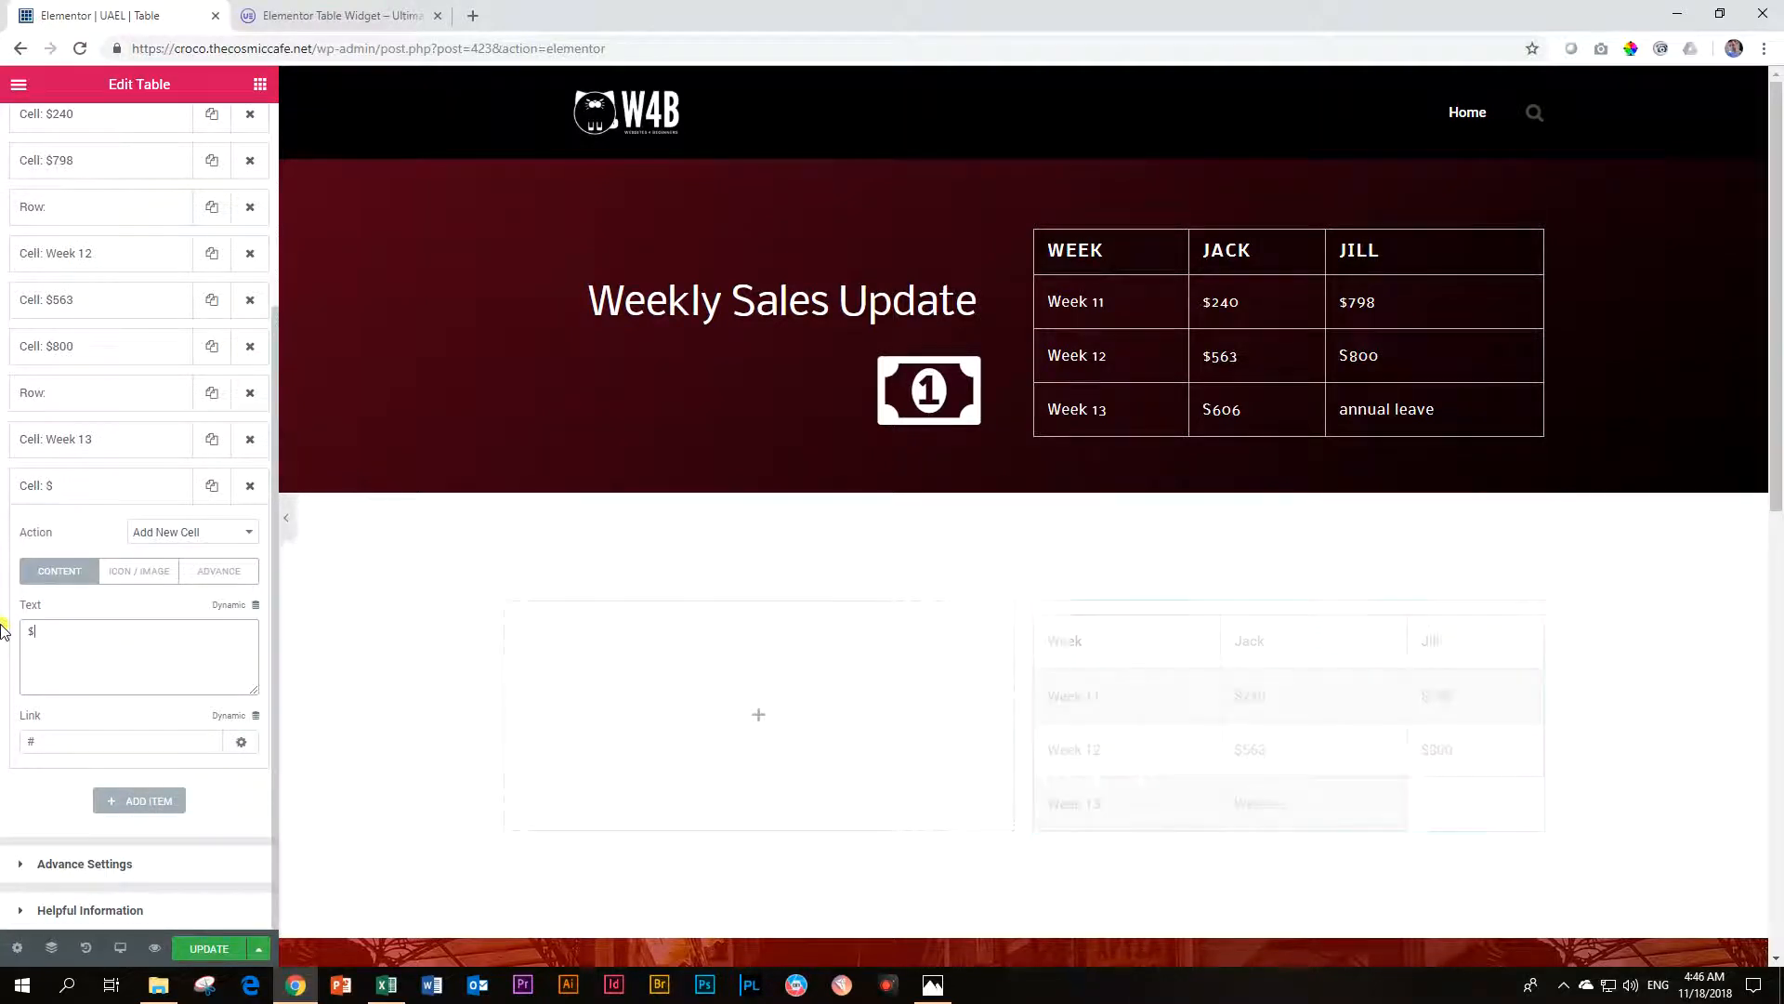
{"action": "left_click", "coordinate": [37, 487]}
- Duplicate the $606 cell and set the copy's text to "annual leave"
{"action": "left_click", "coordinate": [210, 489]}
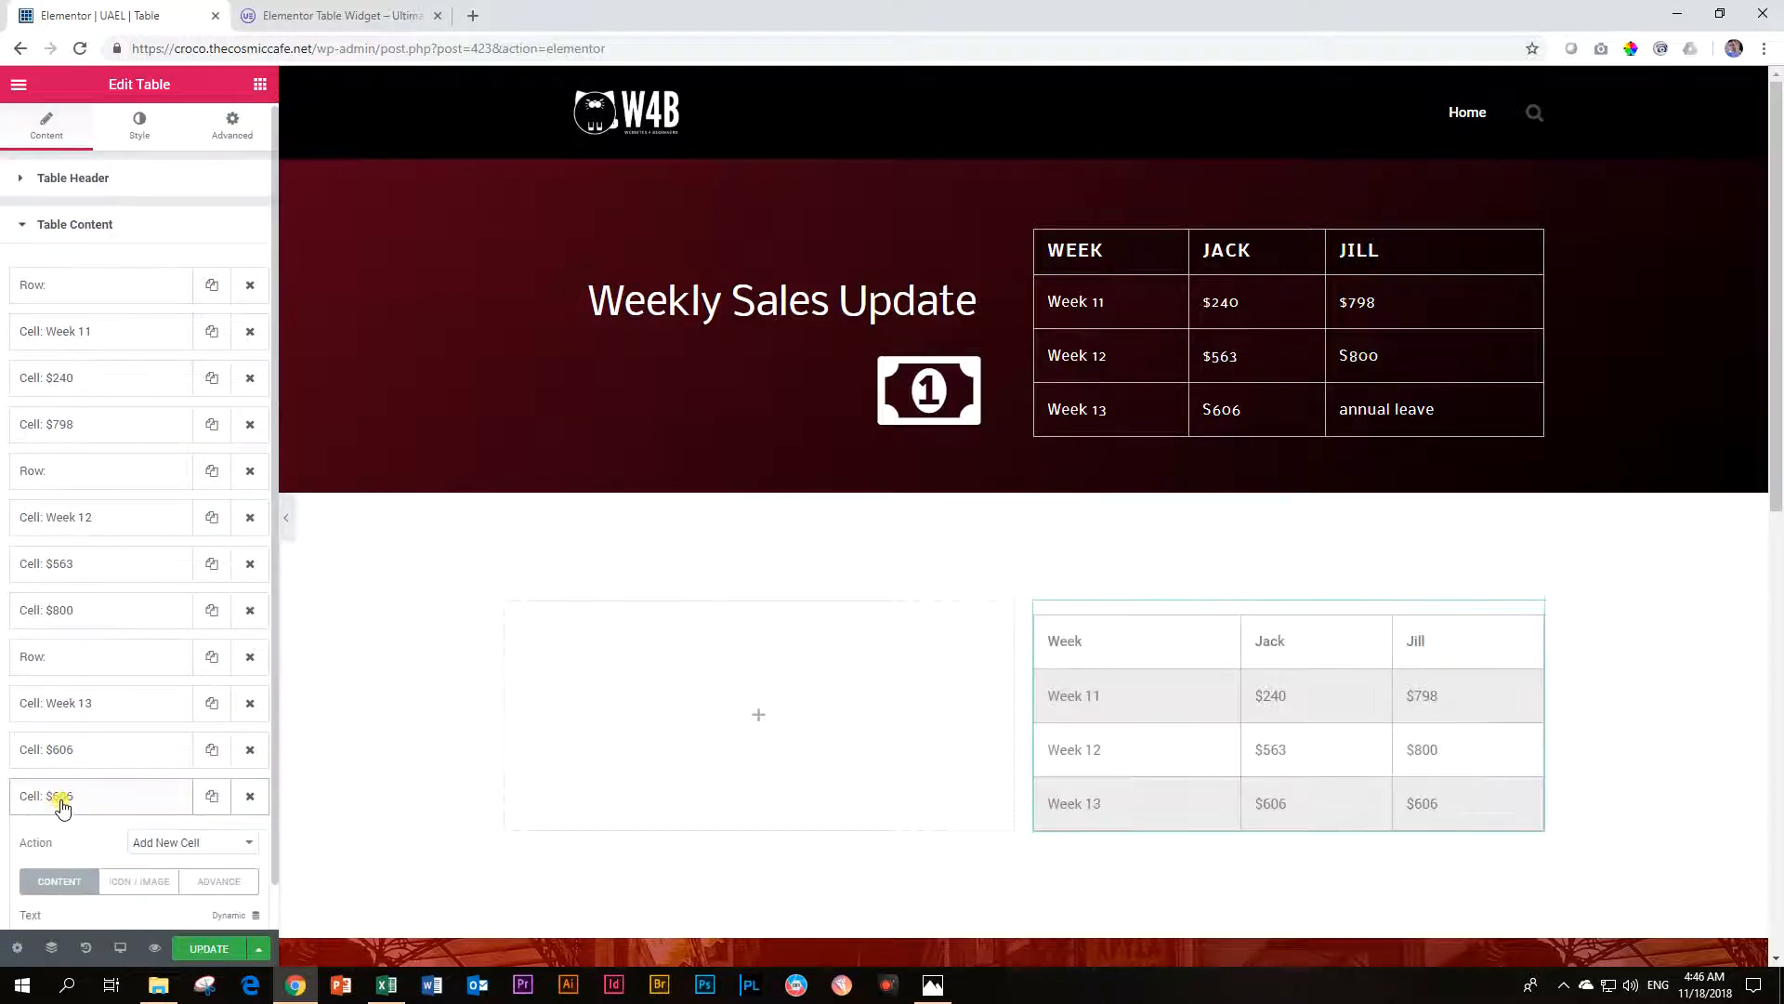
{"action": "left_click", "coordinate": [90, 788]}
{"action": "type", "text": "annual leave"}
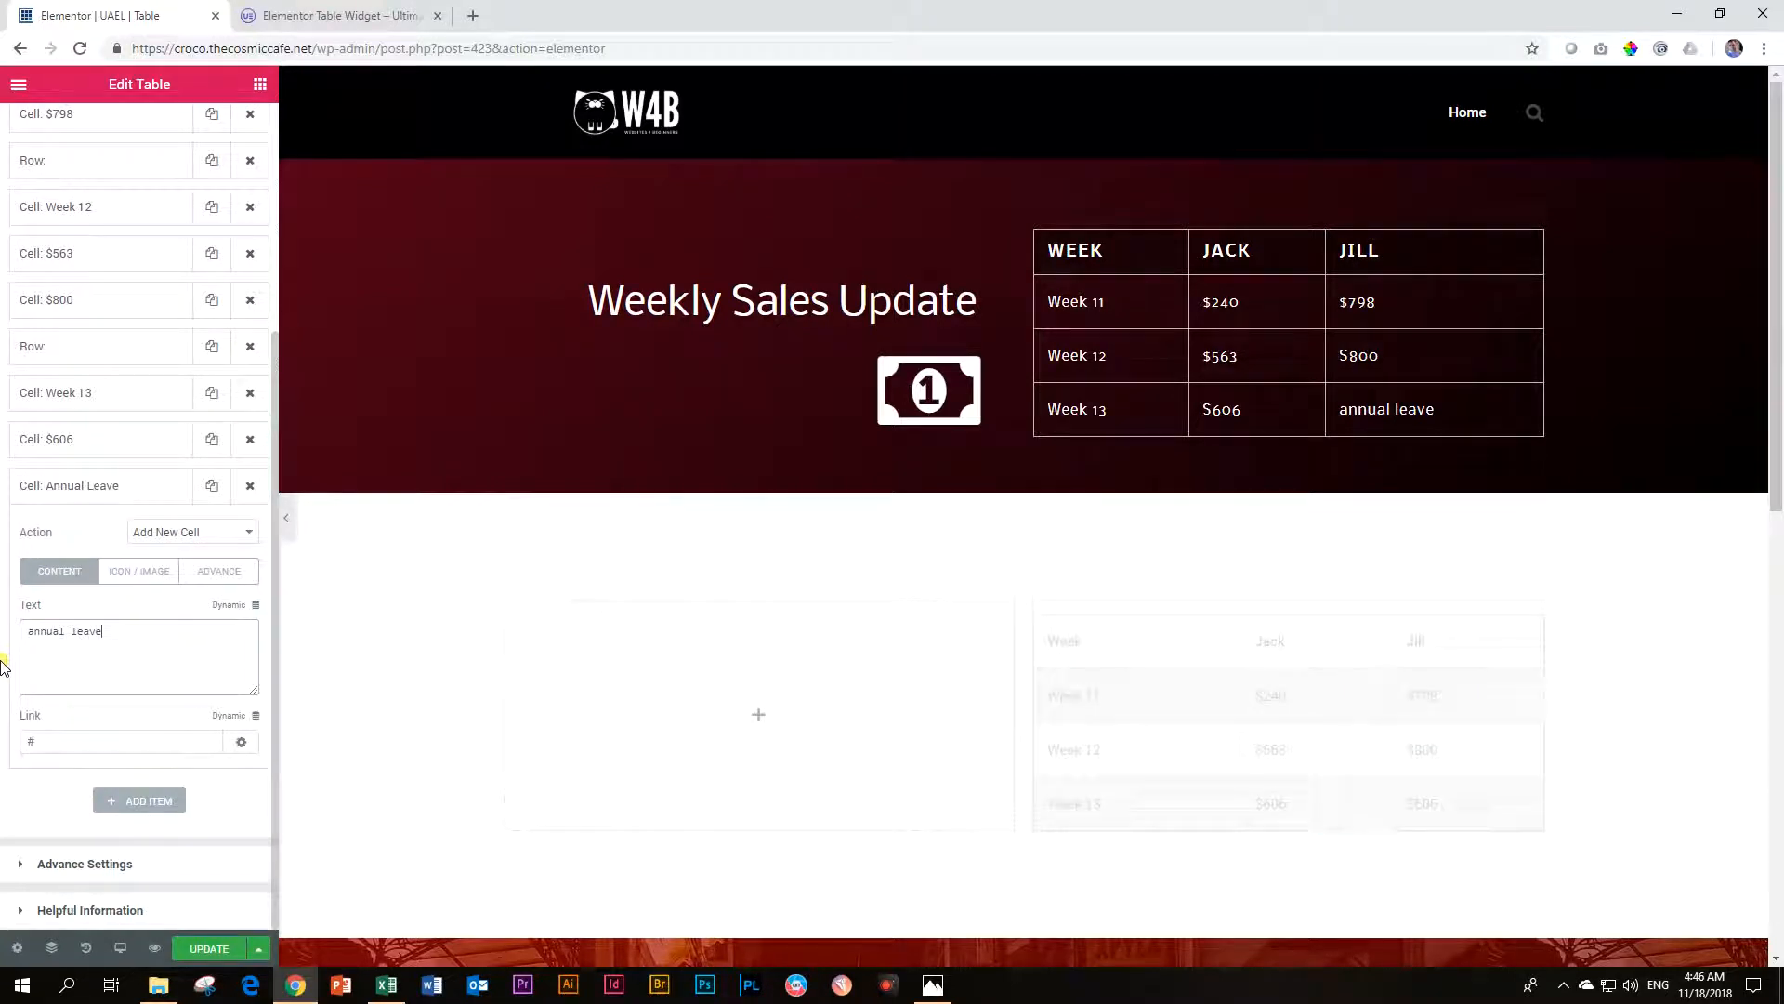
{"action": "left_click", "coordinate": [73, 500]}
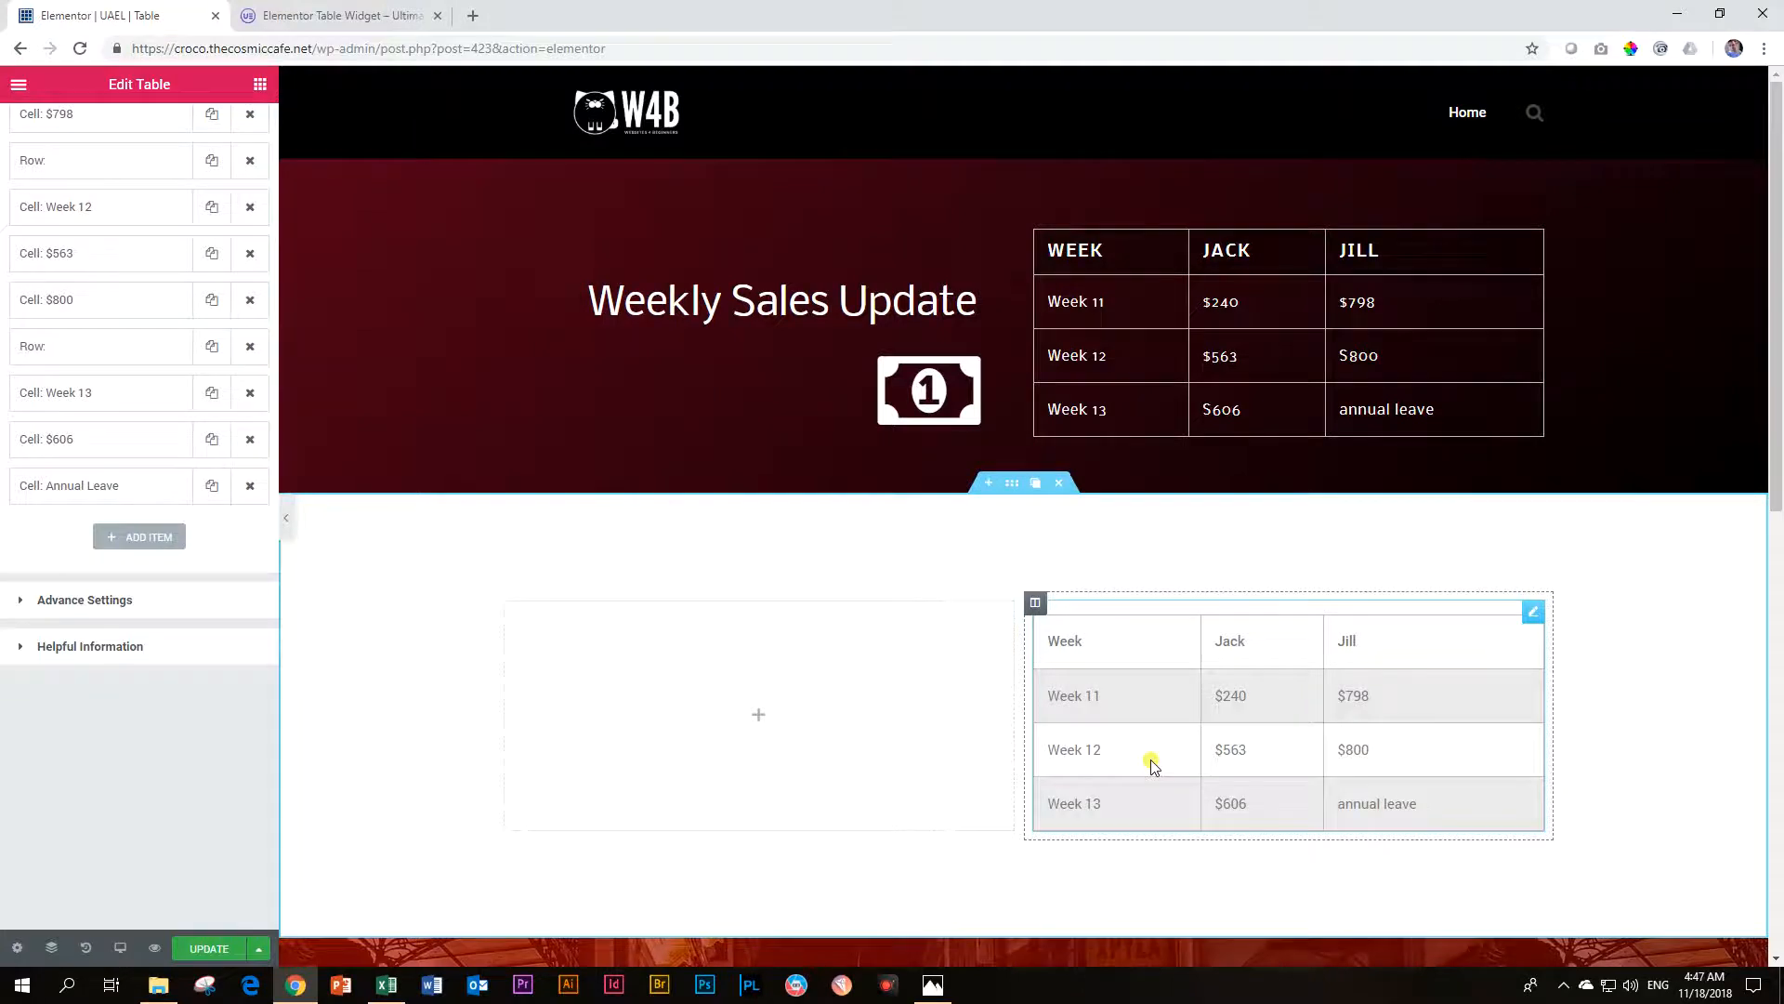
- Replace the salesperson's name in the sales table's second header cell with a different first name
{"action": "scroll", "coordinate": [1152, 764], "scroll_direction": "down", "scroll_amount": 5}
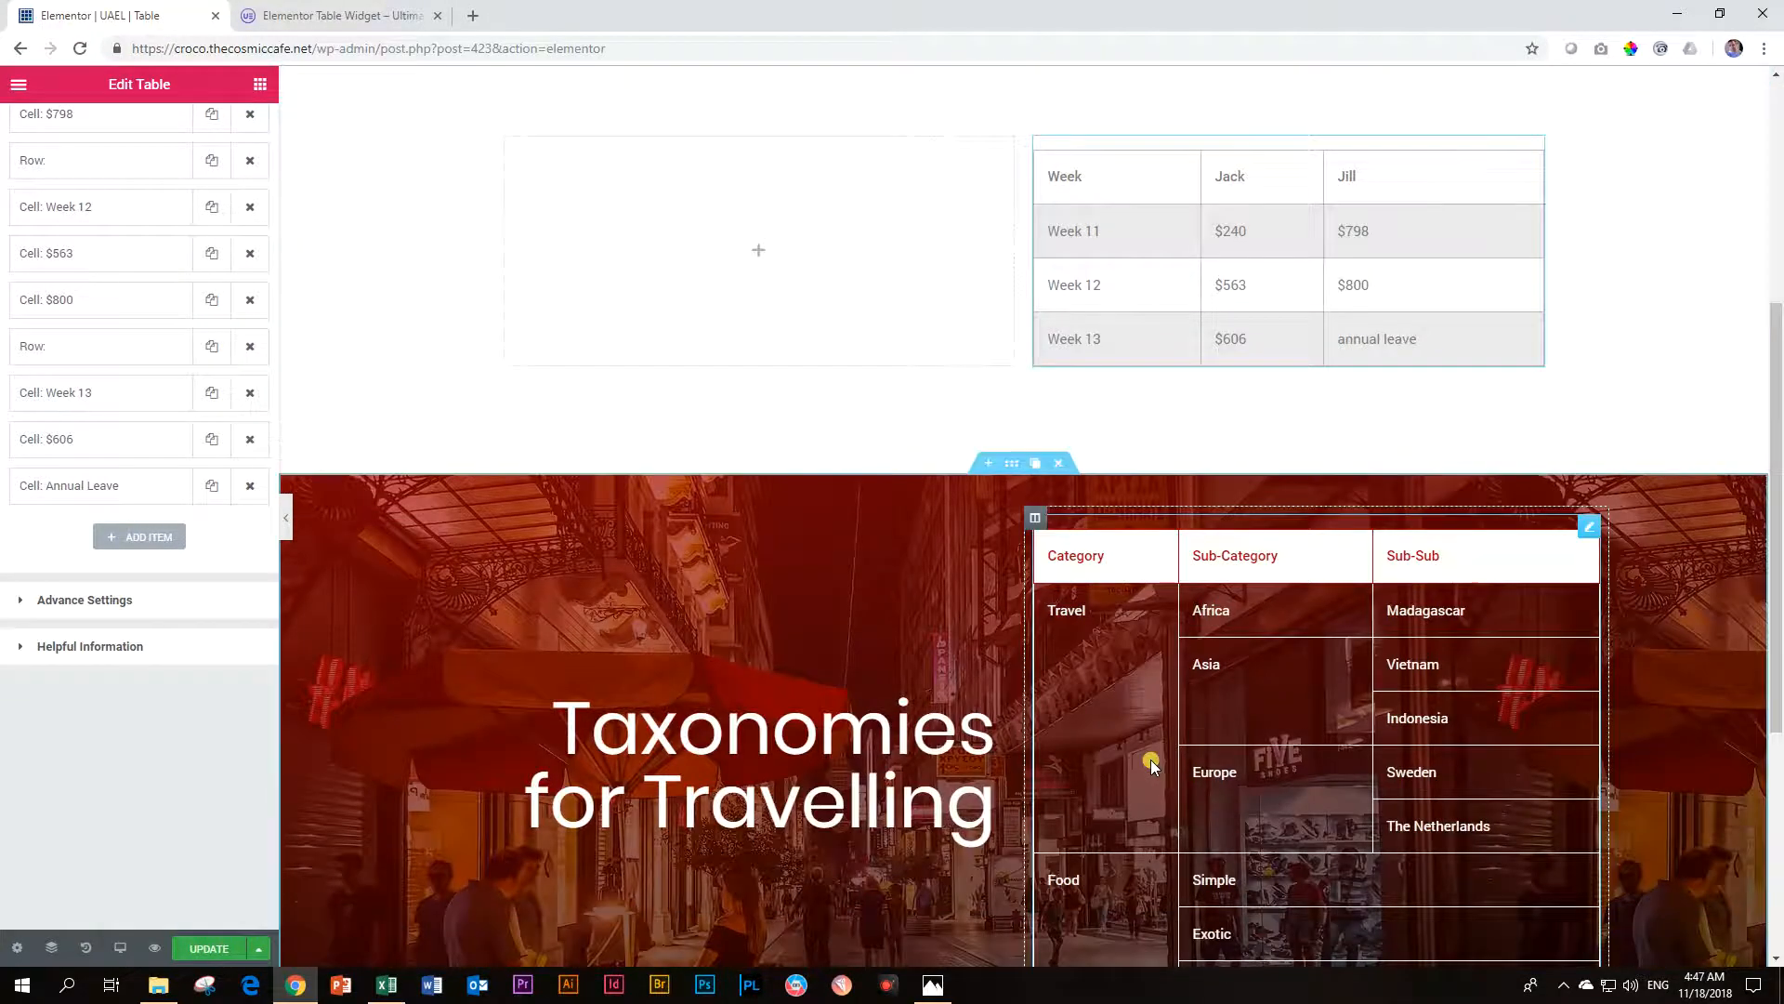
{"action": "scroll", "coordinate": [1152, 764], "scroll_direction": "up", "scroll_amount": 5}
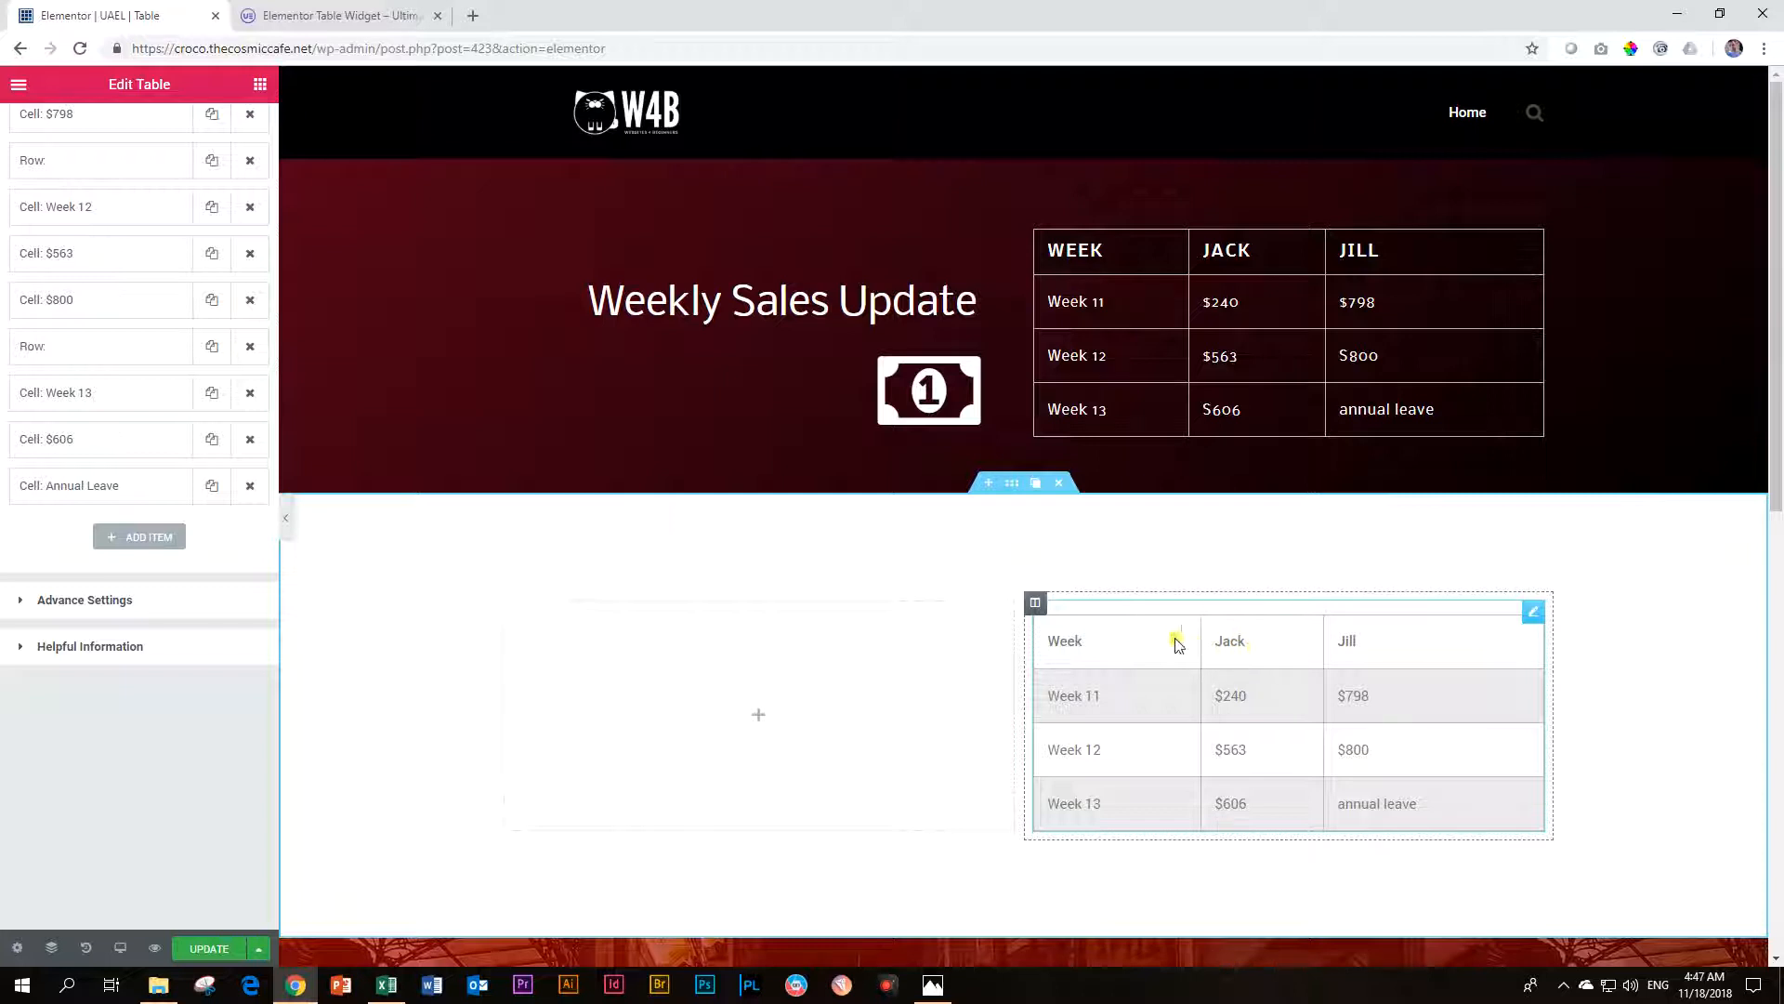
{"action": "scroll", "coordinate": [107, 414], "scroll_direction": "up", "scroll_amount": 3}
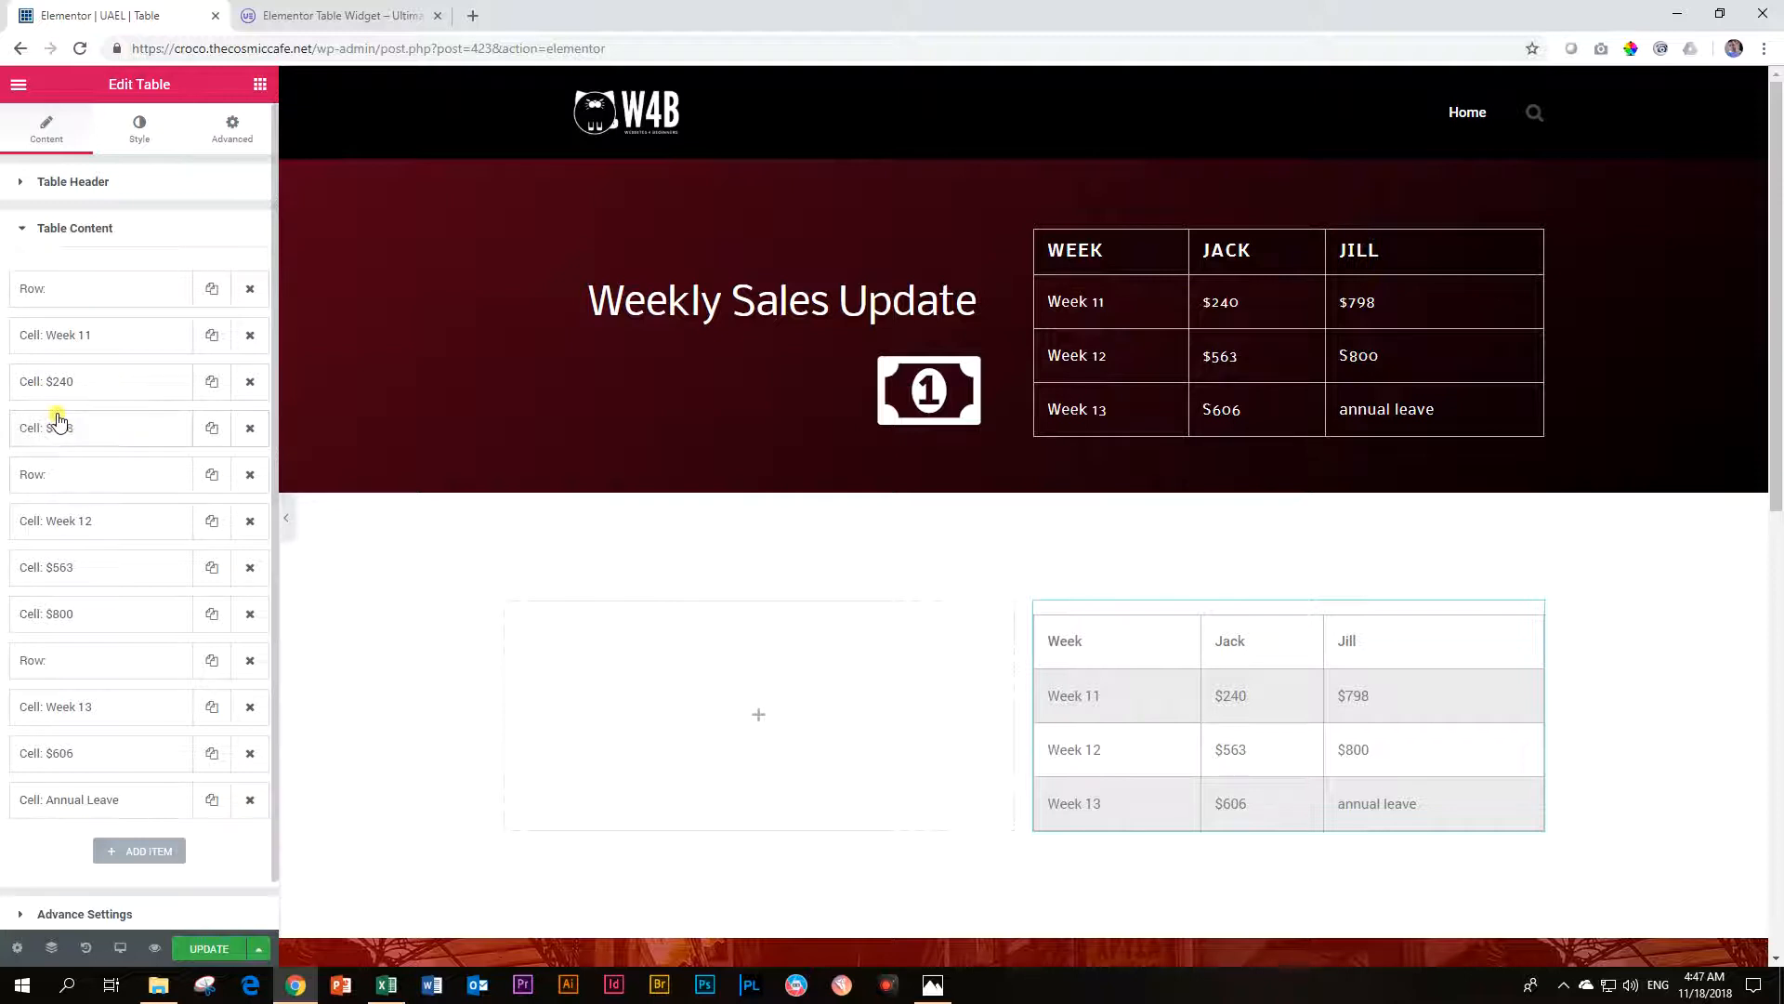
{"action": "left_click", "coordinate": [26, 184]}
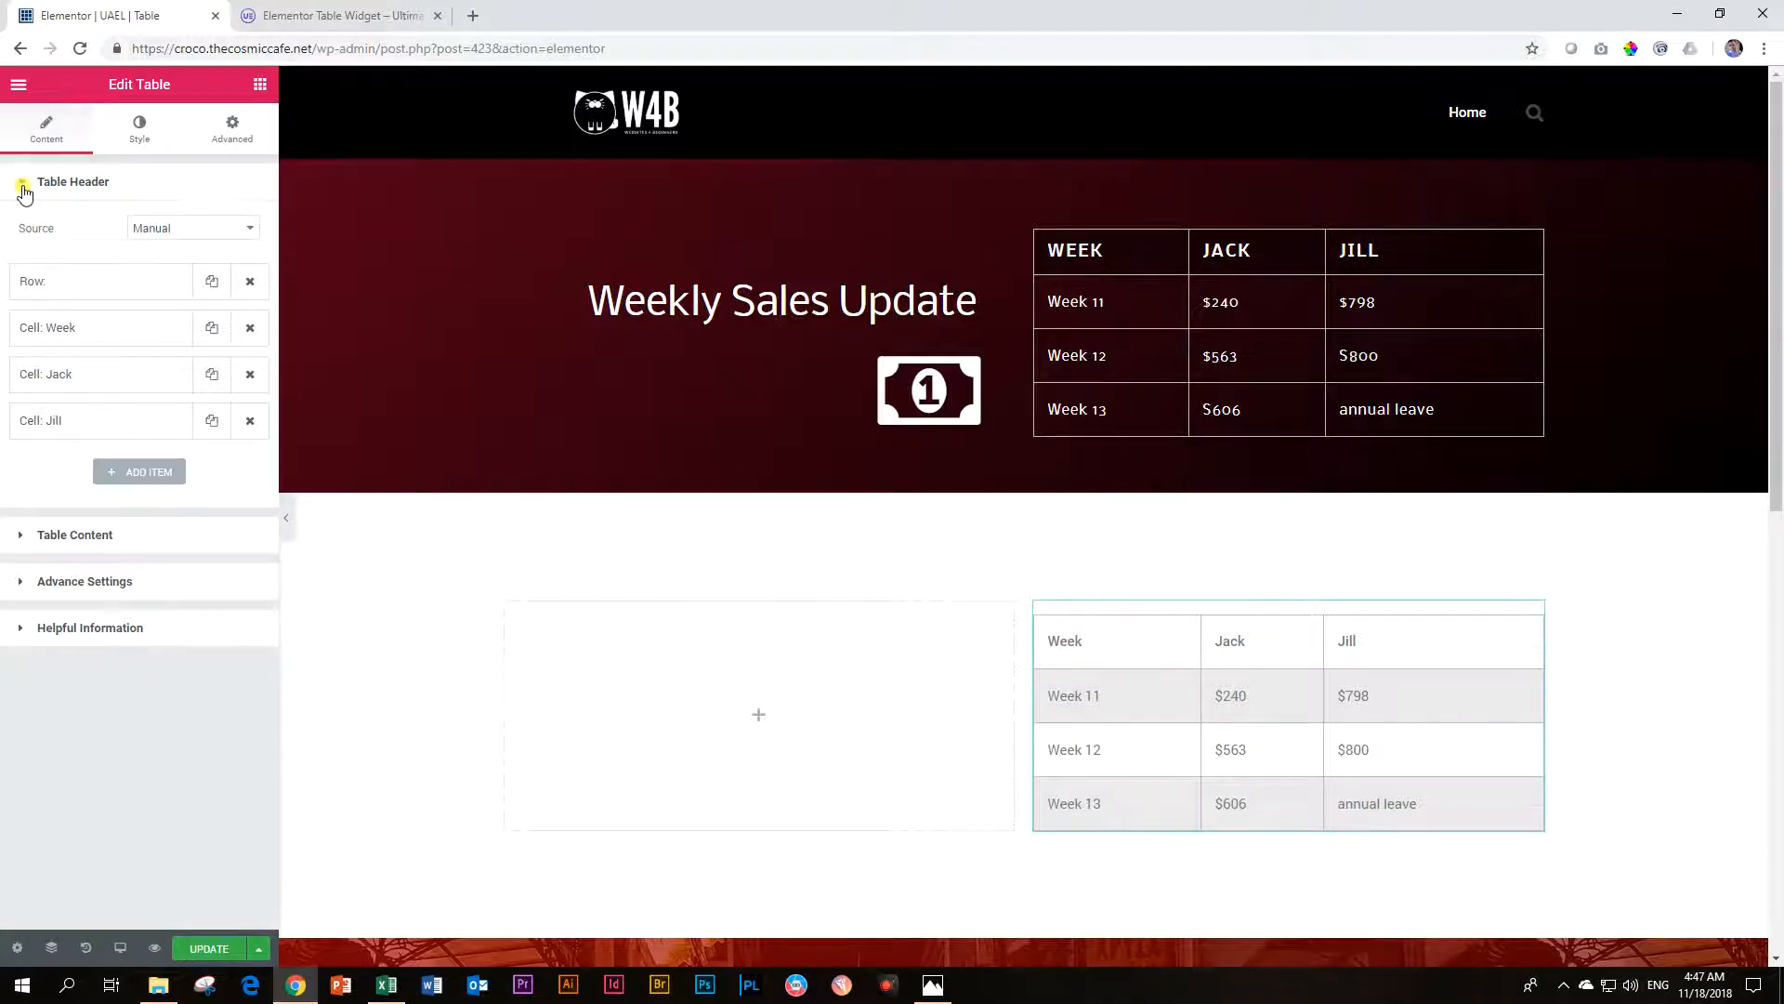
{"action": "left_click", "coordinate": [42, 374]}
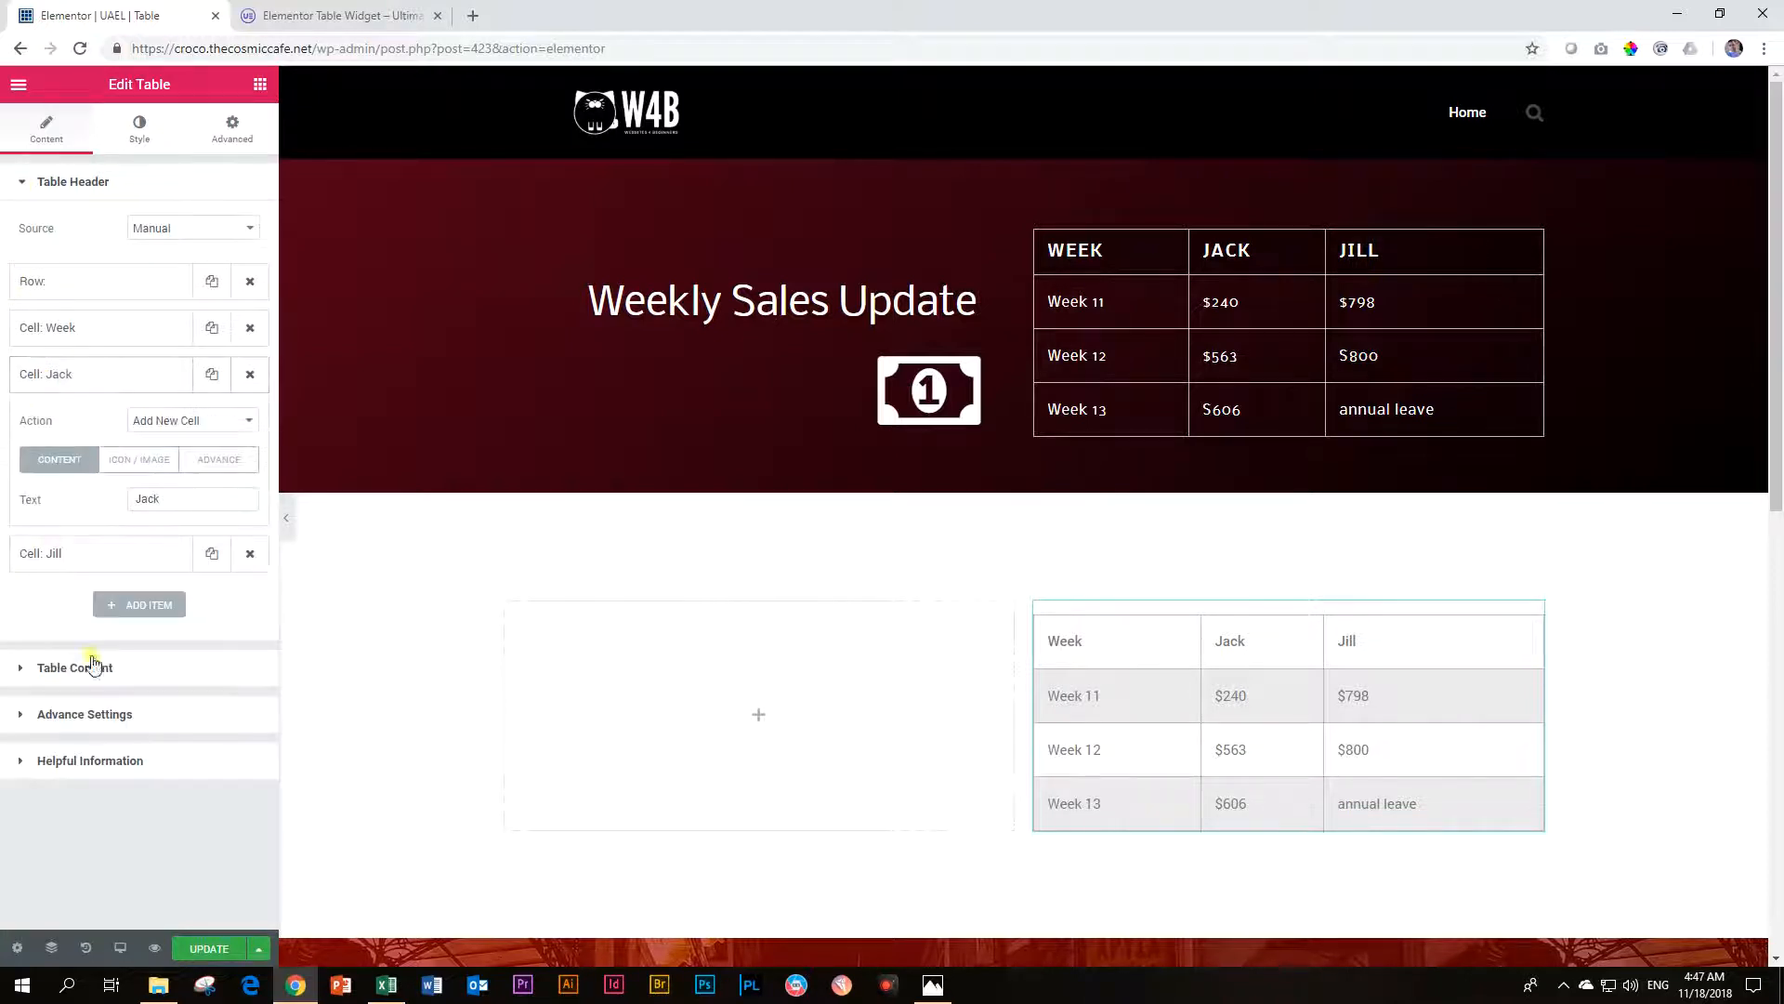
{"action": "left_click_drag", "start_coordinate": [172, 499], "coordinate": [100, 502]}
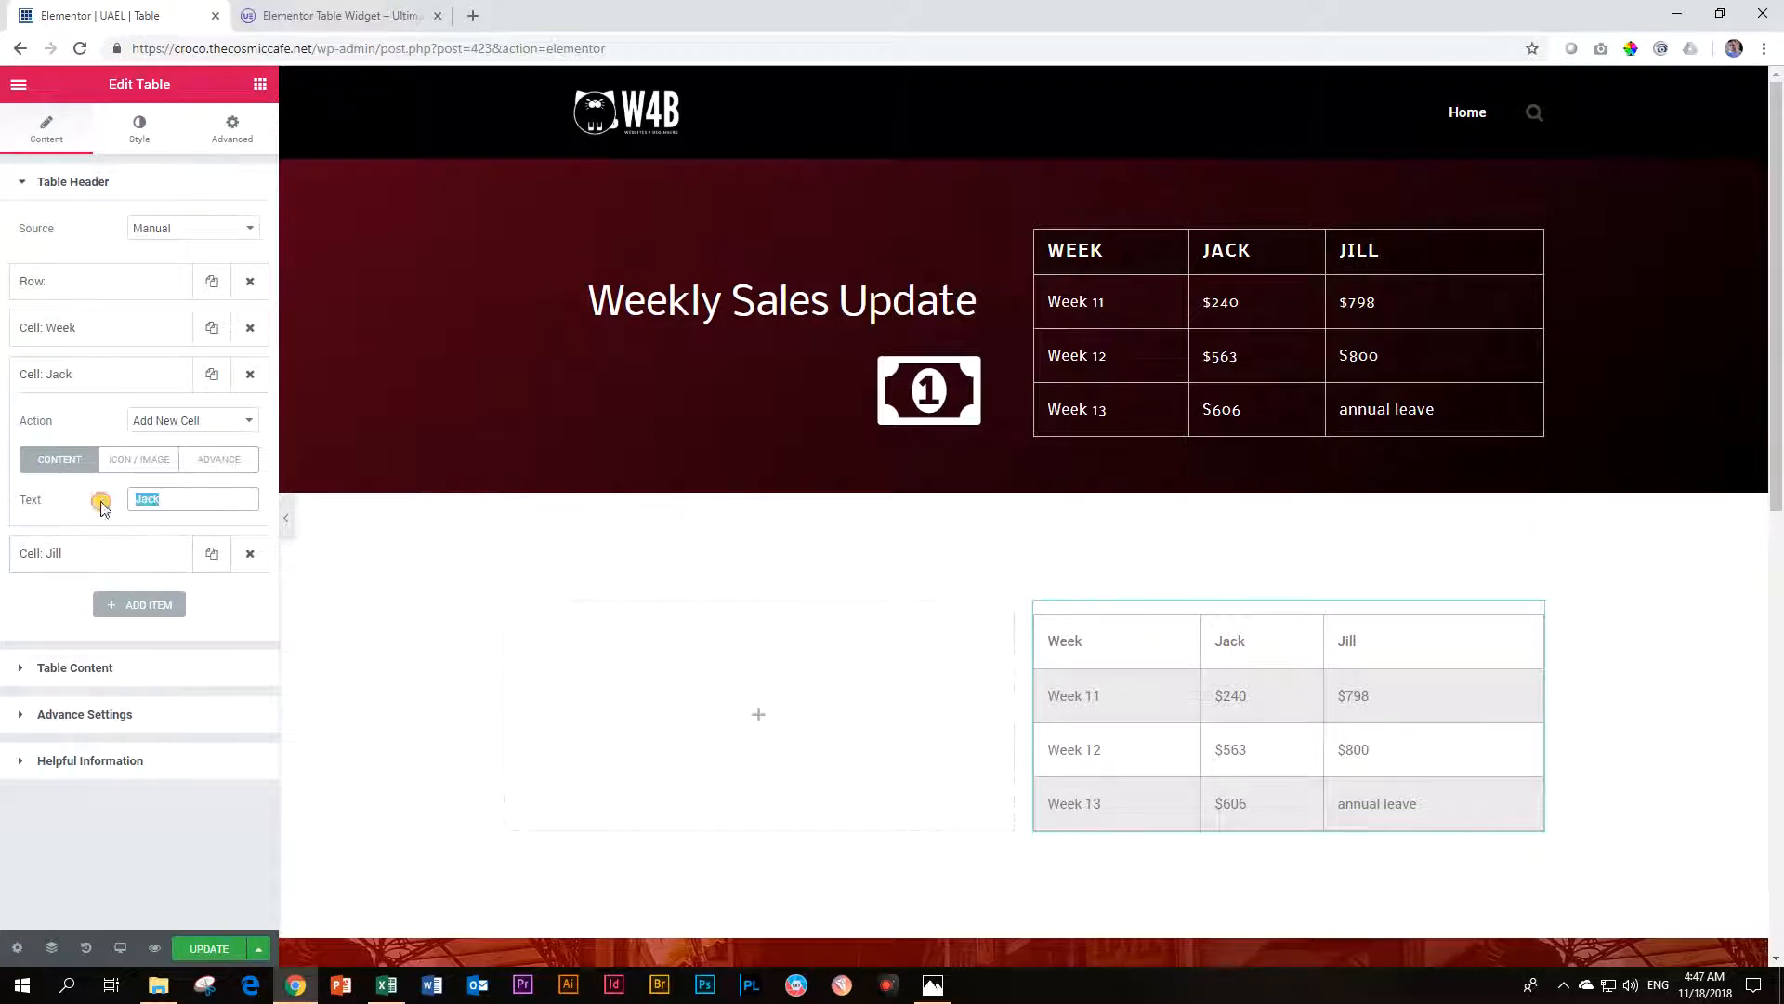
{"action": "type", "text": "John"}
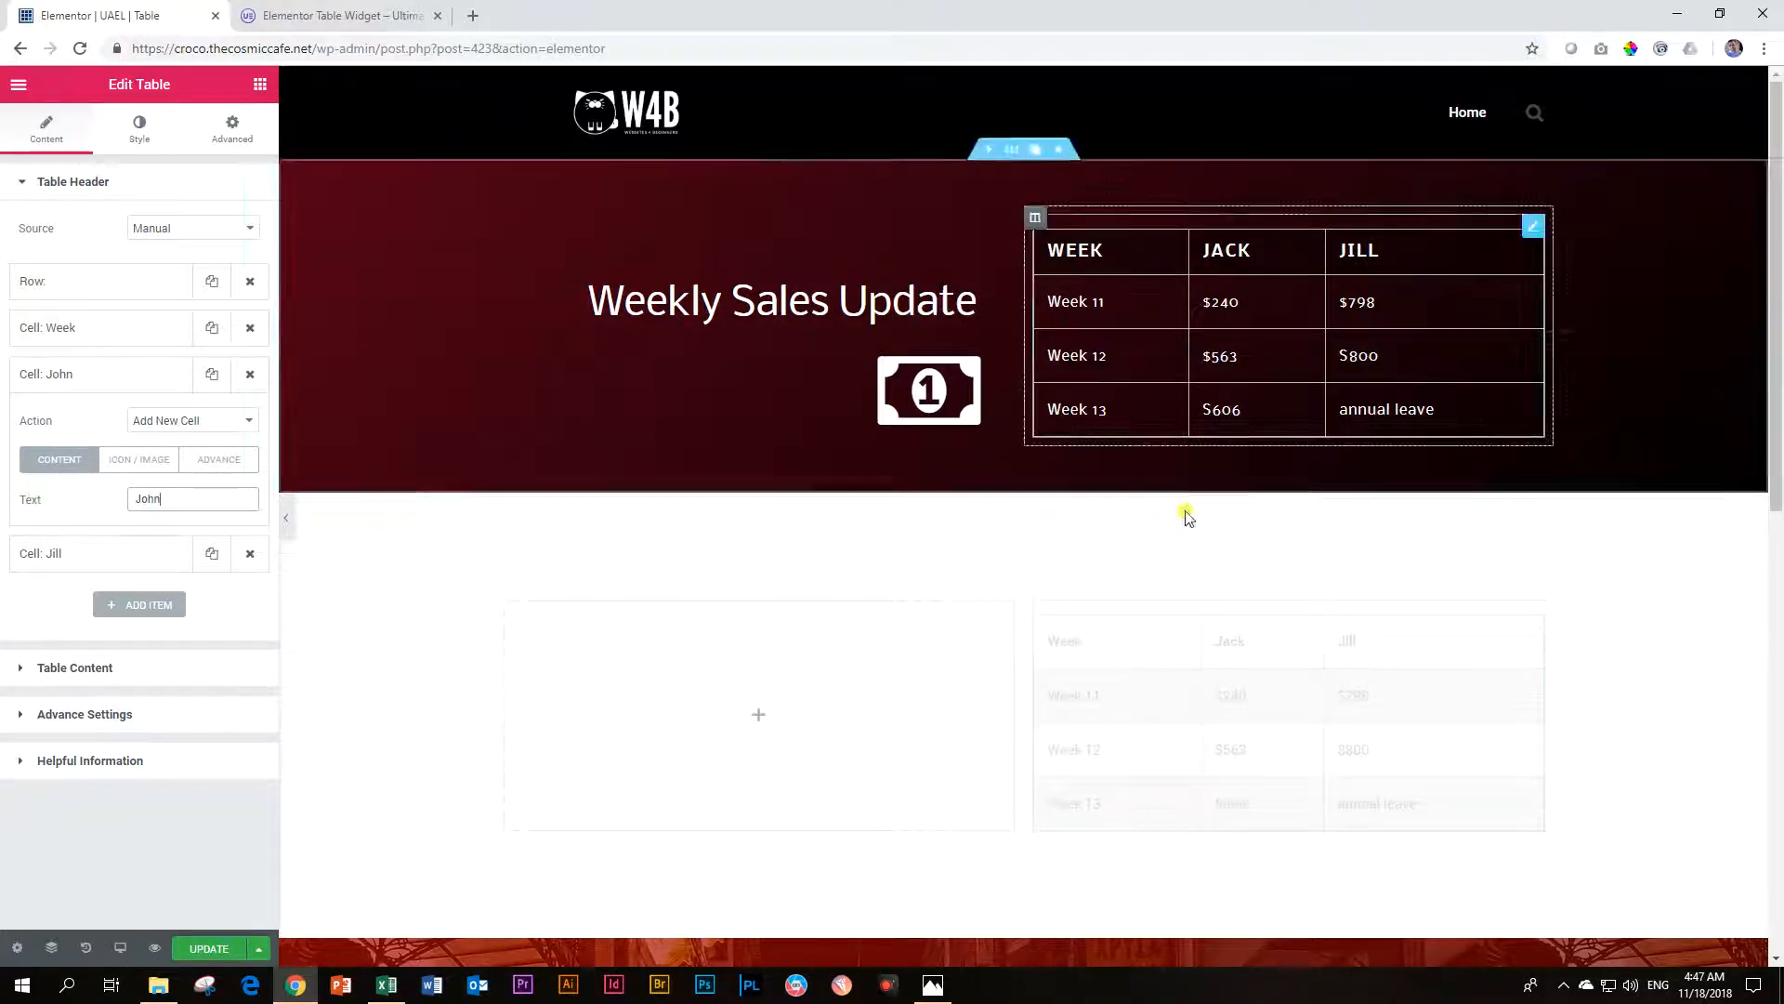
{"action": "left_click", "coordinate": [76, 373]}
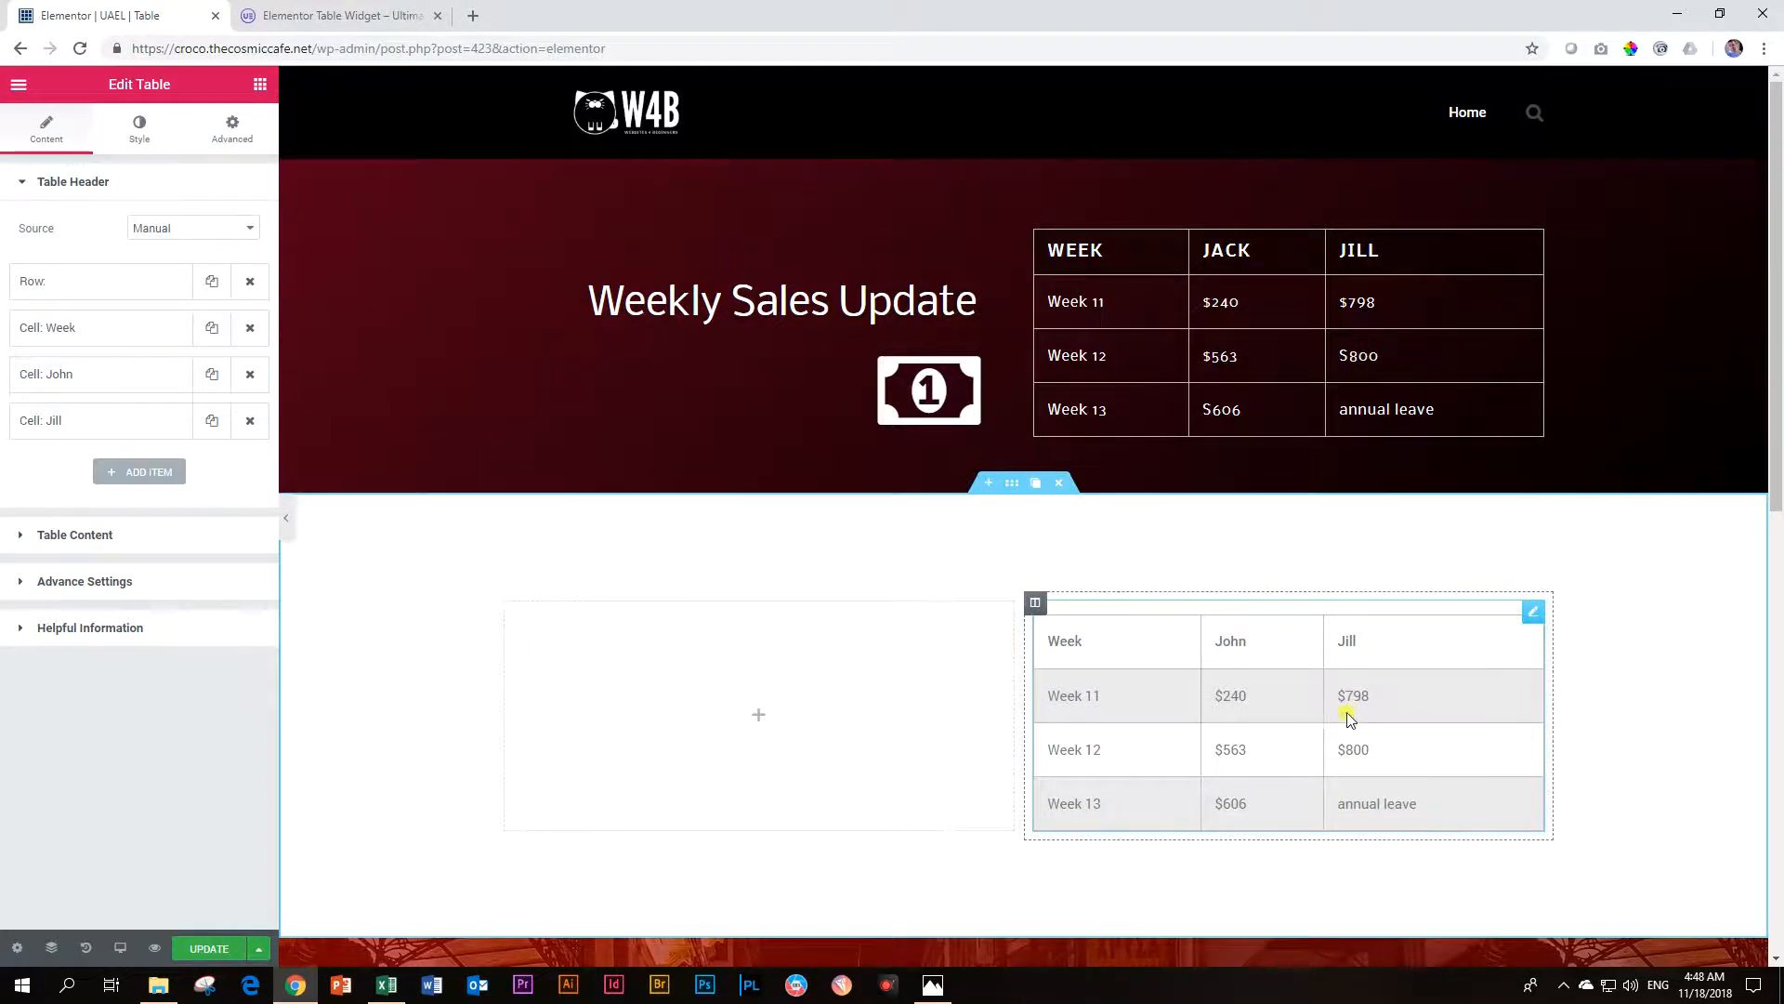
- Add a new section with two equal columns below the Taxonomies for Travelling section
{"action": "scroll", "coordinate": [1345, 709], "scroll_direction": "down", "scroll_amount": 8}
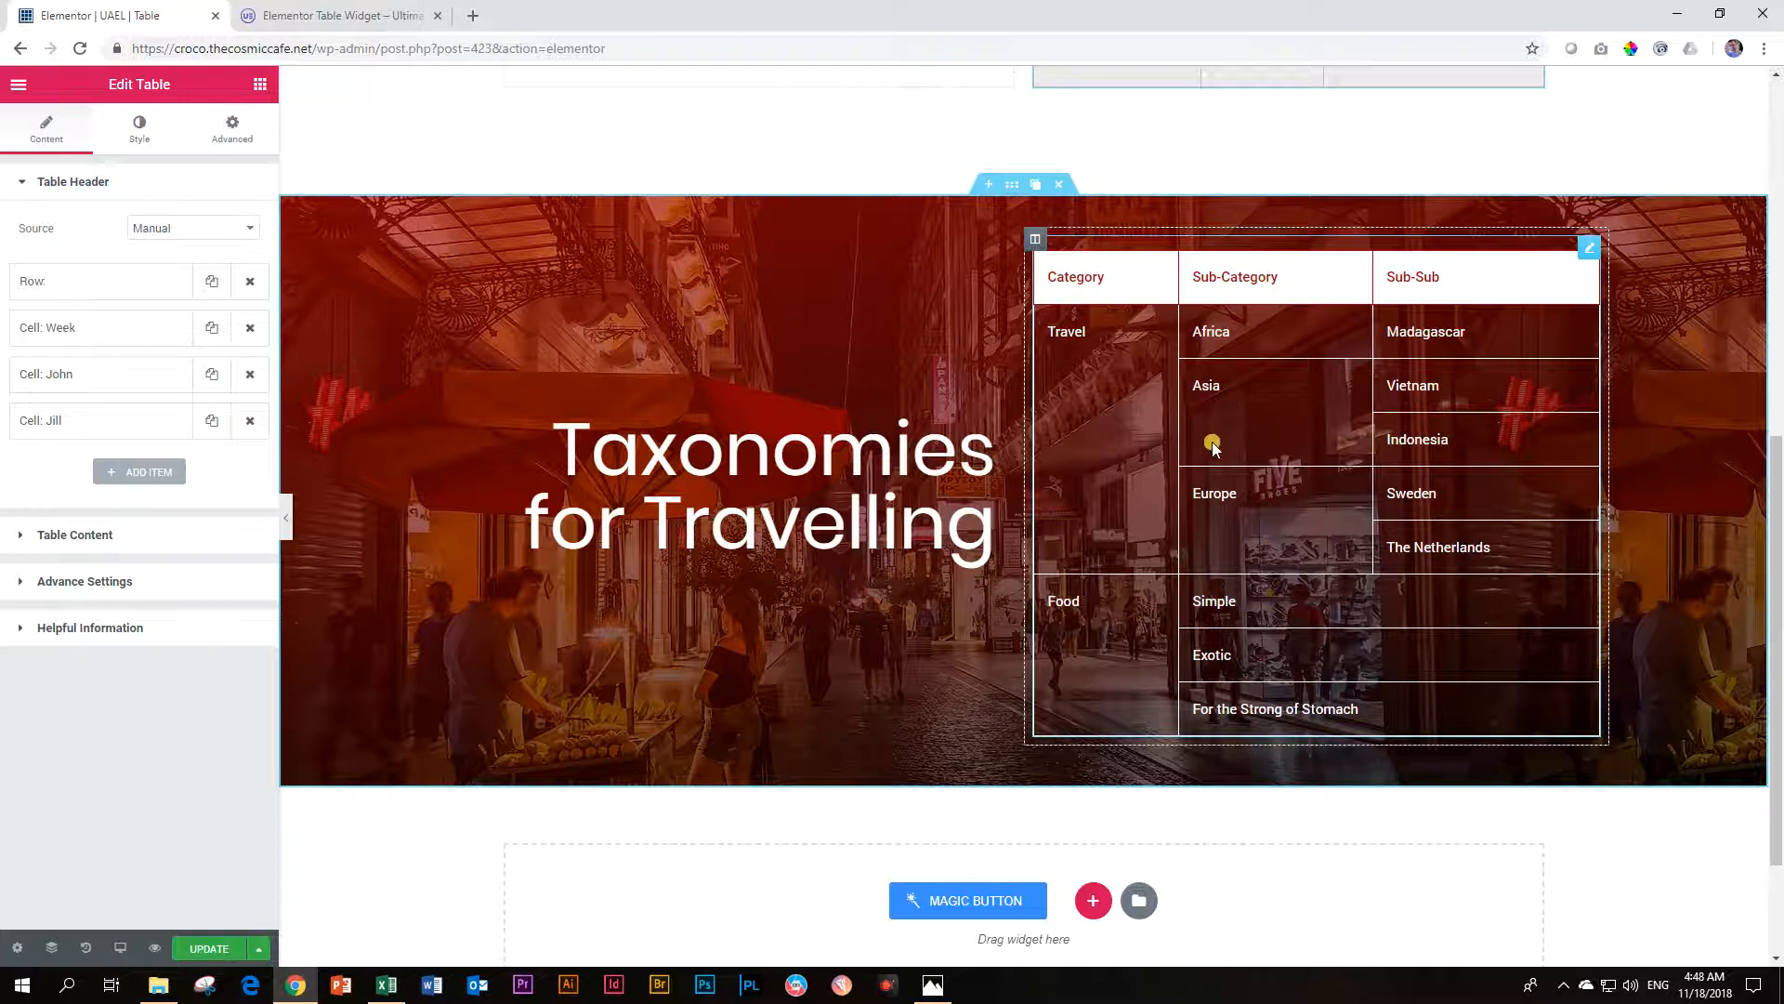
{"action": "scroll", "coordinate": [1096, 556], "scroll_direction": "down", "scroll_amount": 2}
{"action": "left_click", "coordinate": [1092, 721]}
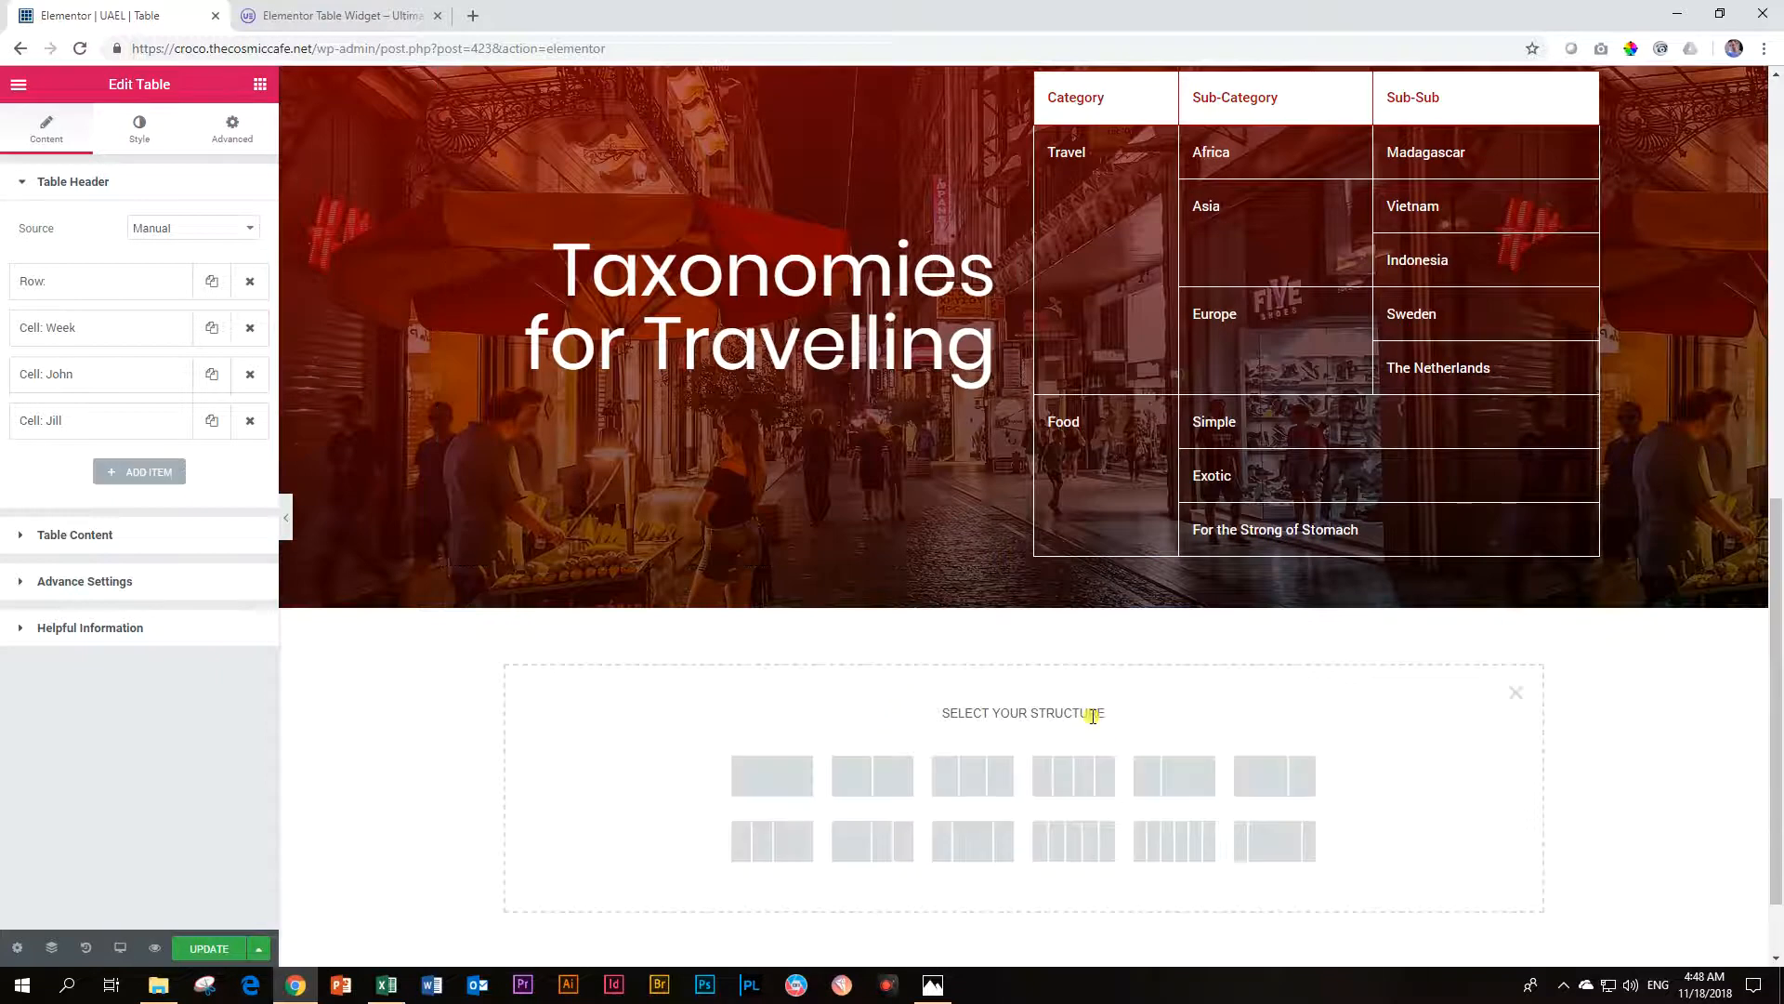
{"action": "left_click", "coordinate": [872, 779]}
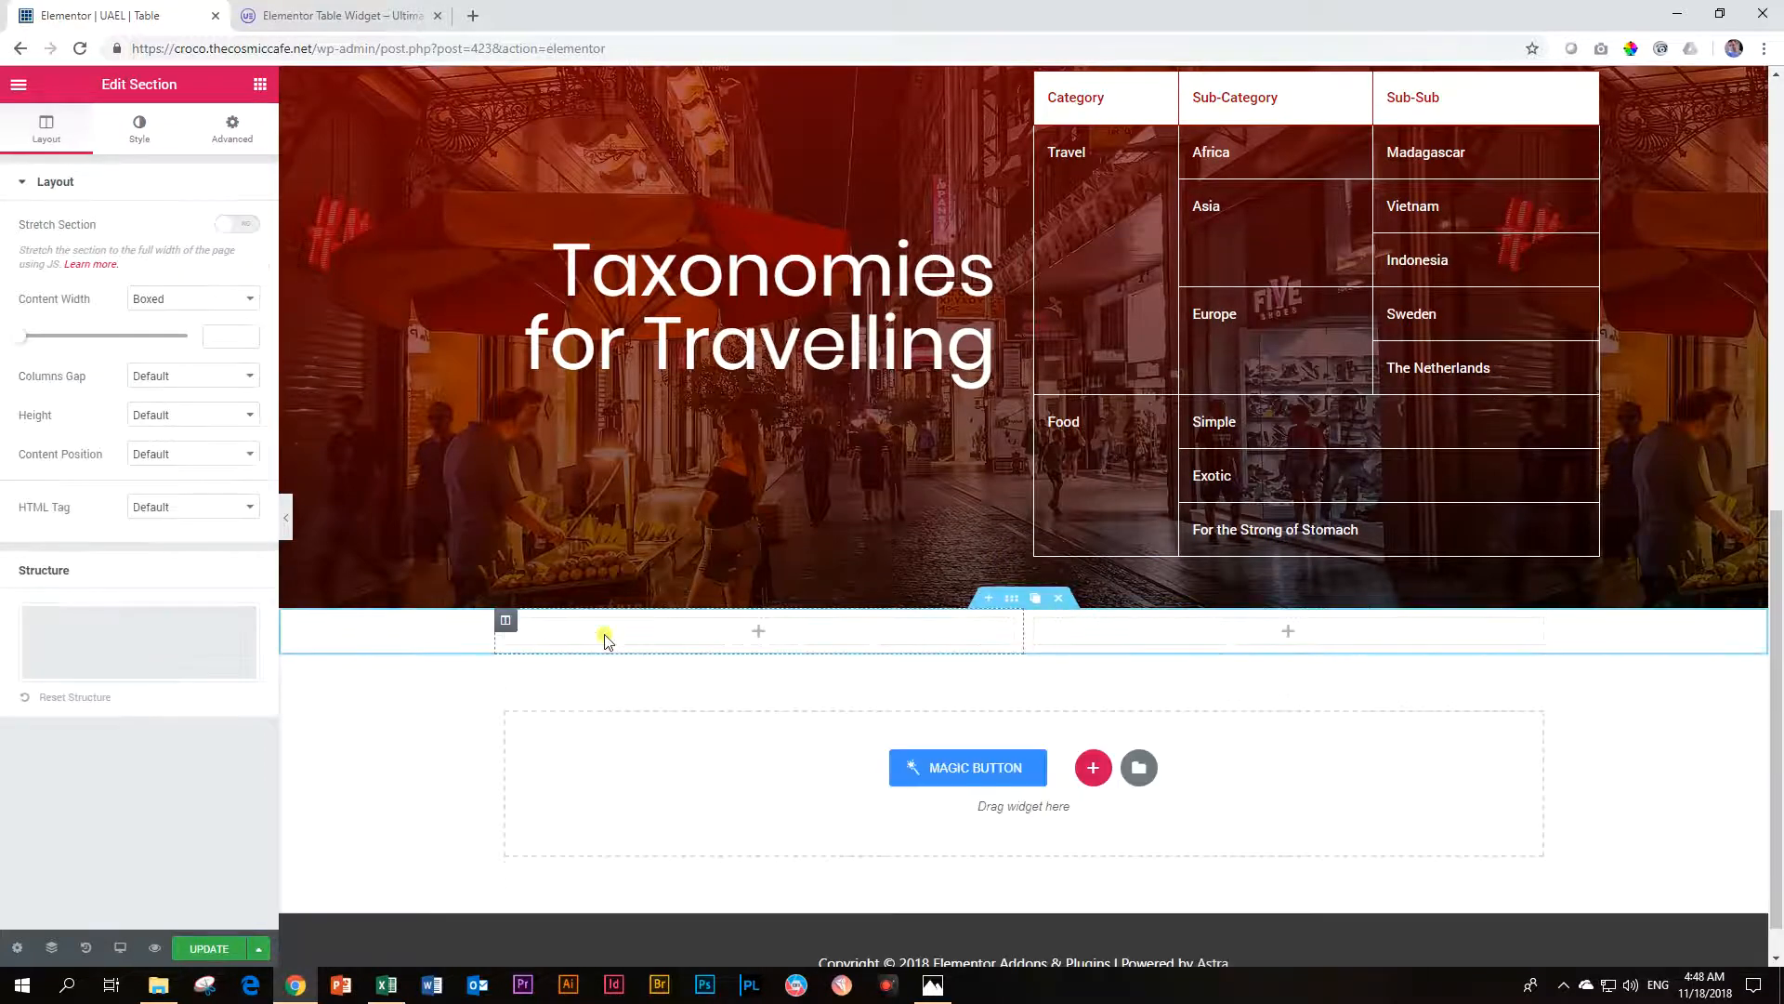
- Find the UAEL Table widget by searching for "table" and place it in the new section's right column
{"action": "left_click", "coordinate": [232, 127]}
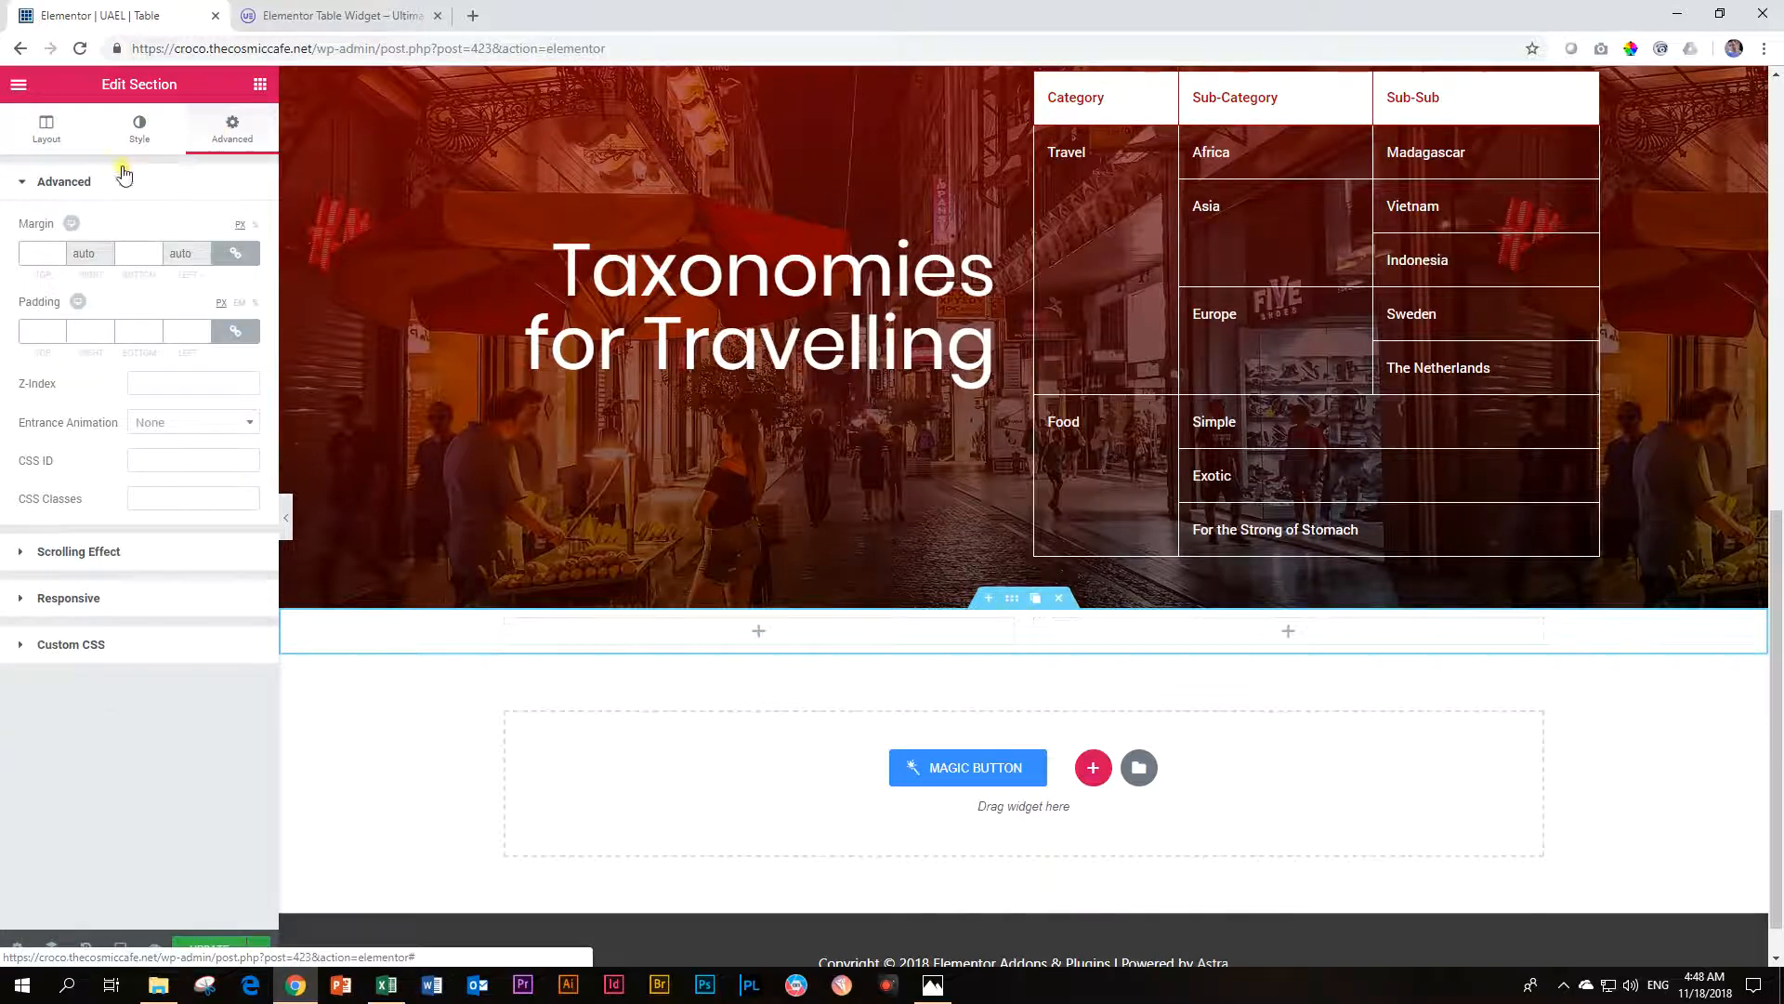
{"action": "left_click", "coordinate": [260, 83]}
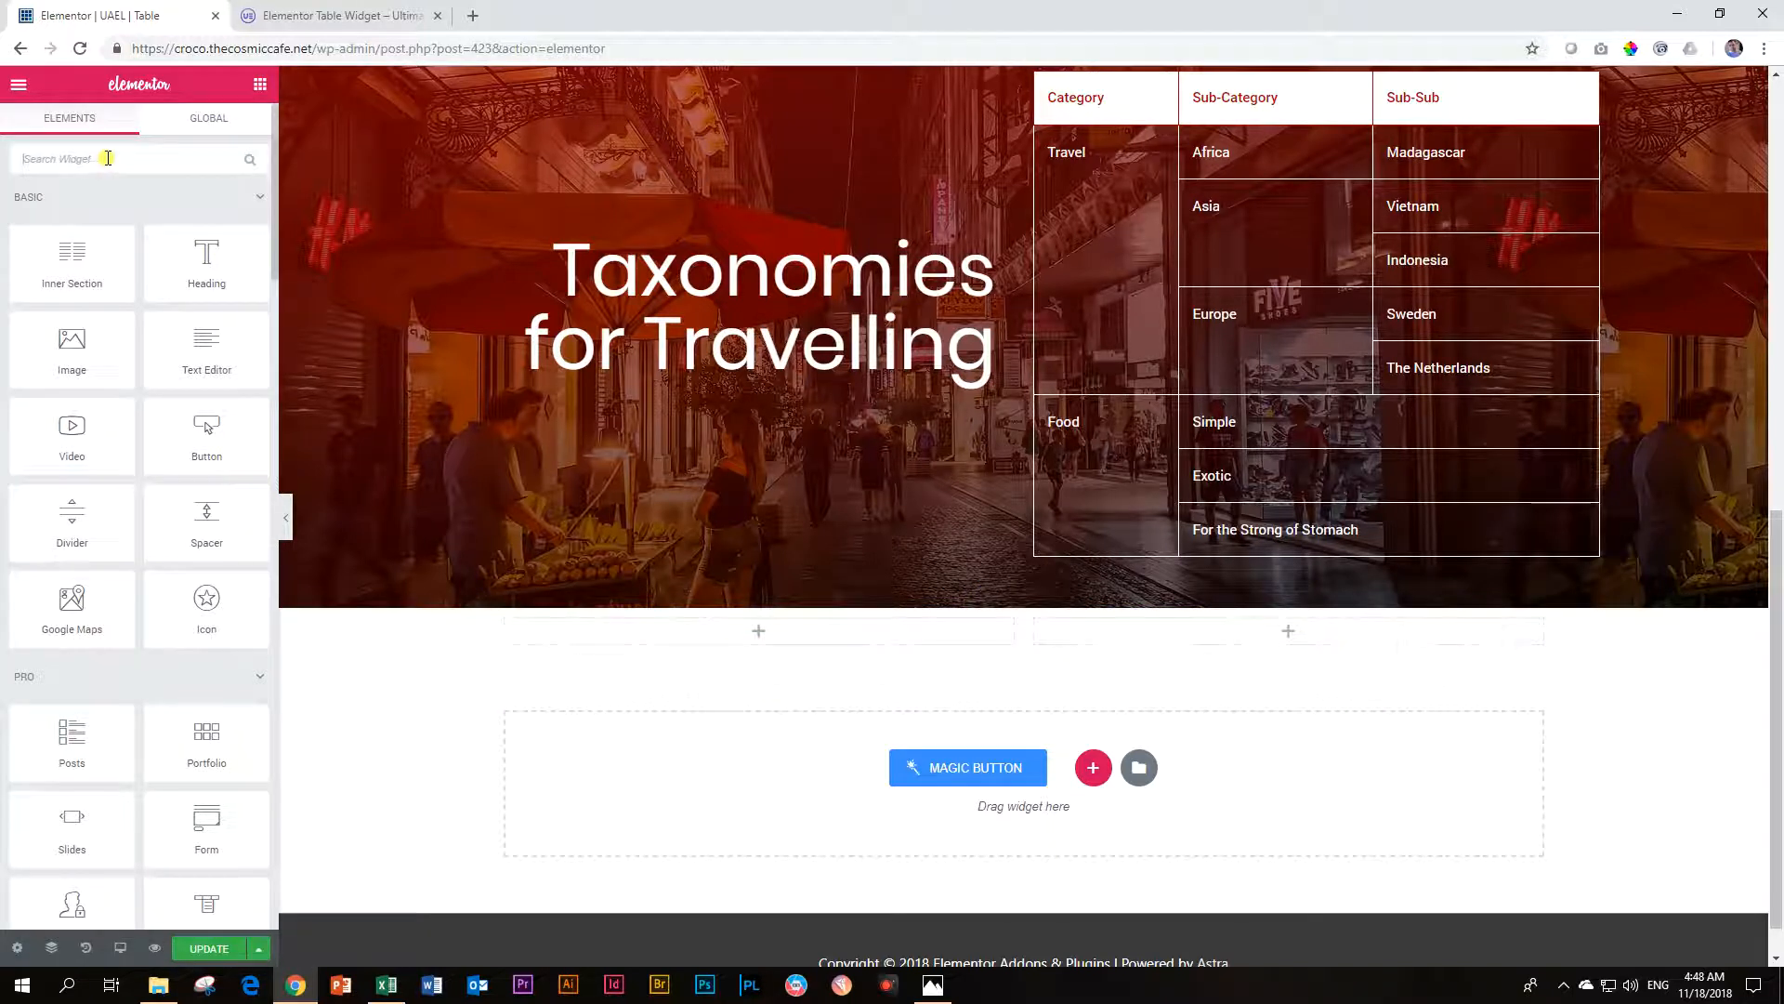
{"action": "type", "text": "table"}
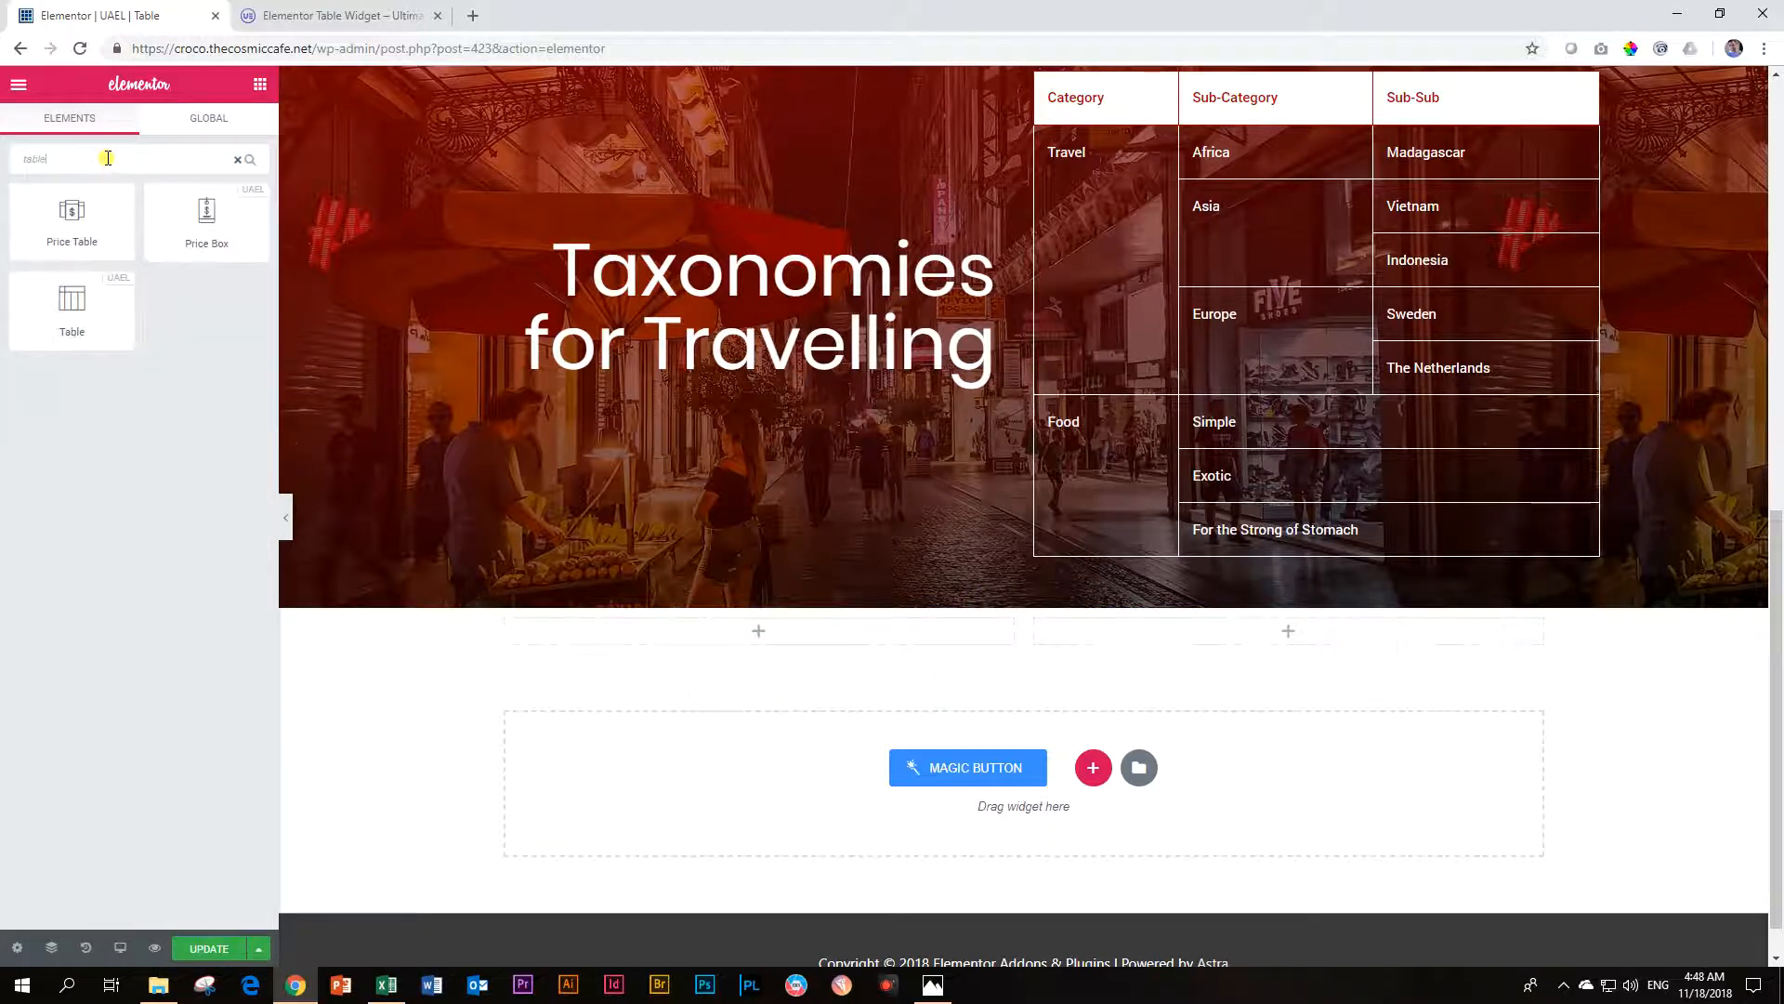
{"action": "left_click_drag", "start_coordinate": [72, 302], "coordinate": [1280, 634]}
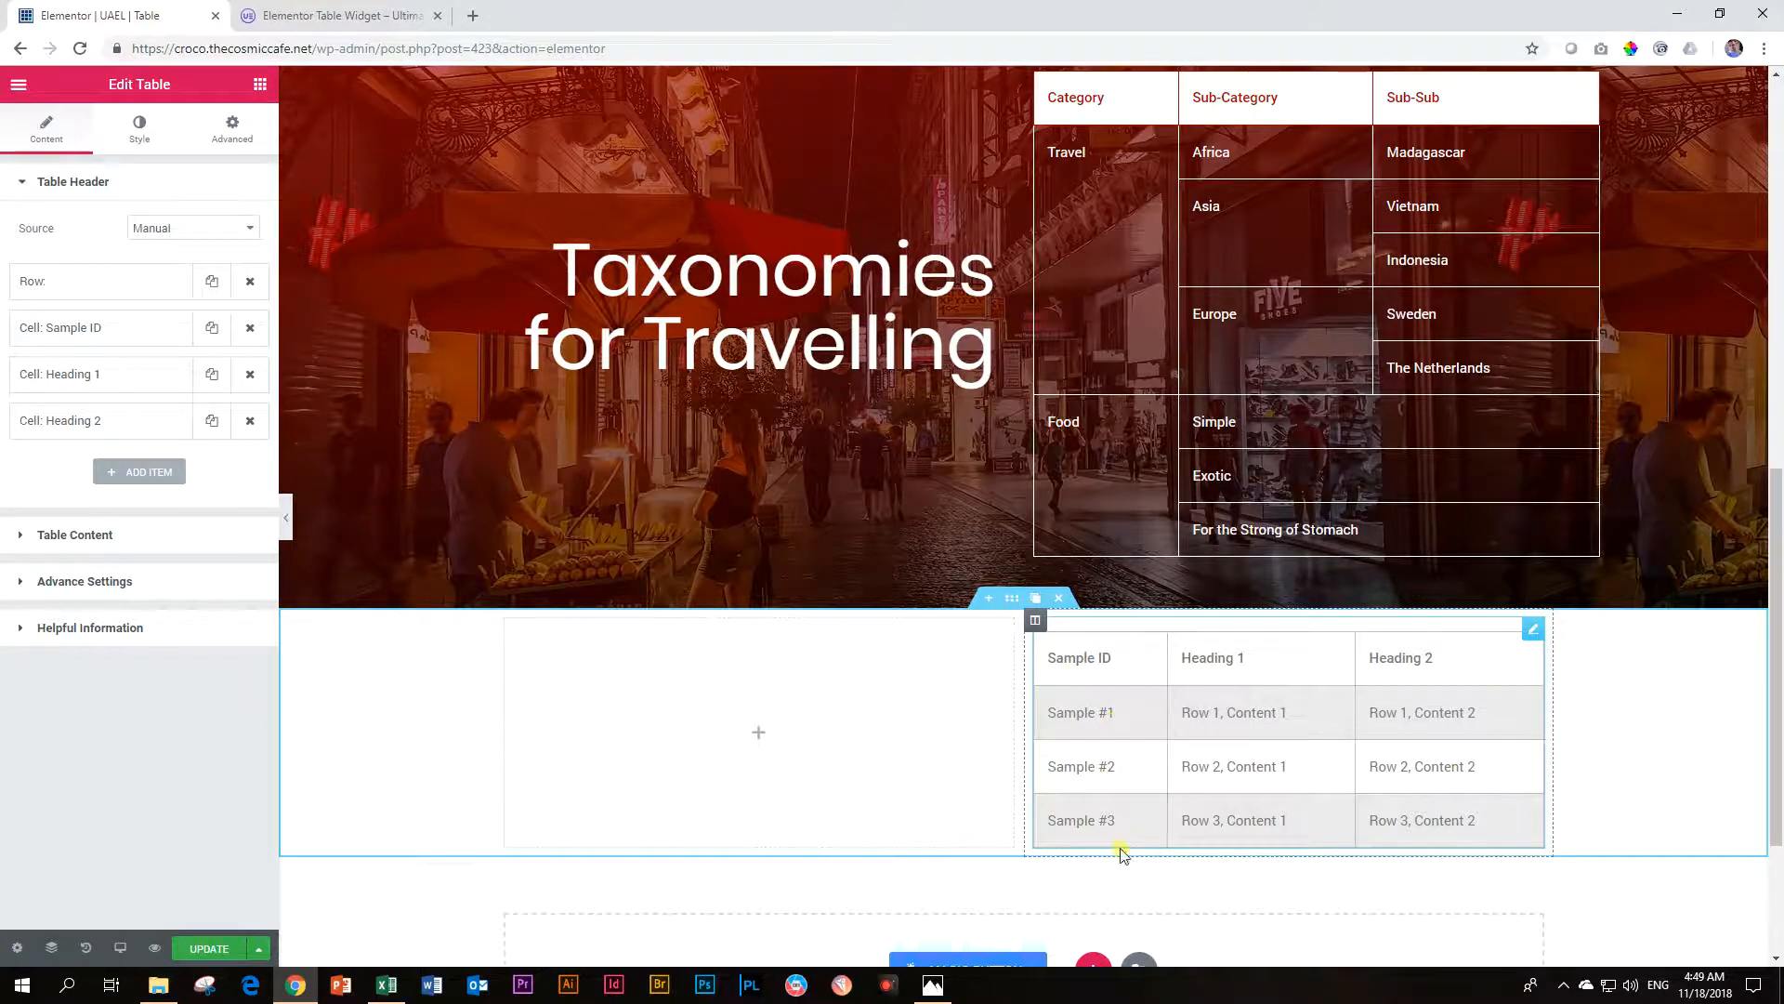
{"action": "left_click", "coordinate": [20, 188]}
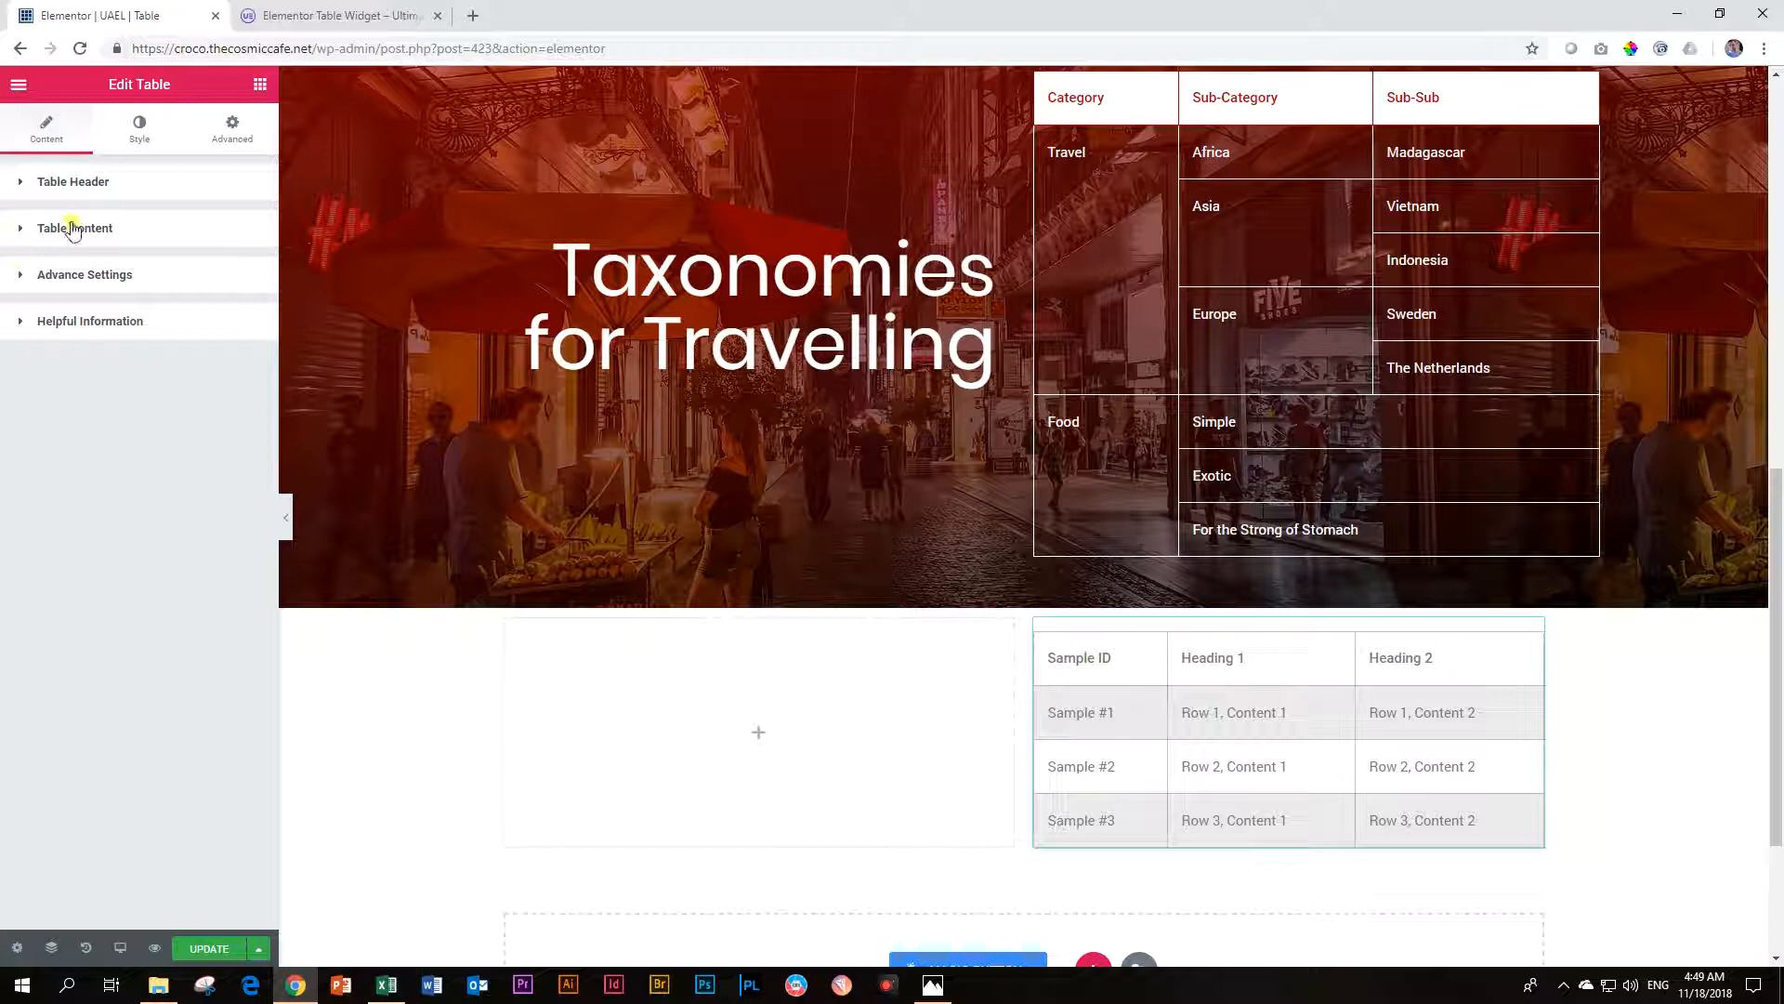
{"action": "left_click", "coordinate": [21, 228]}
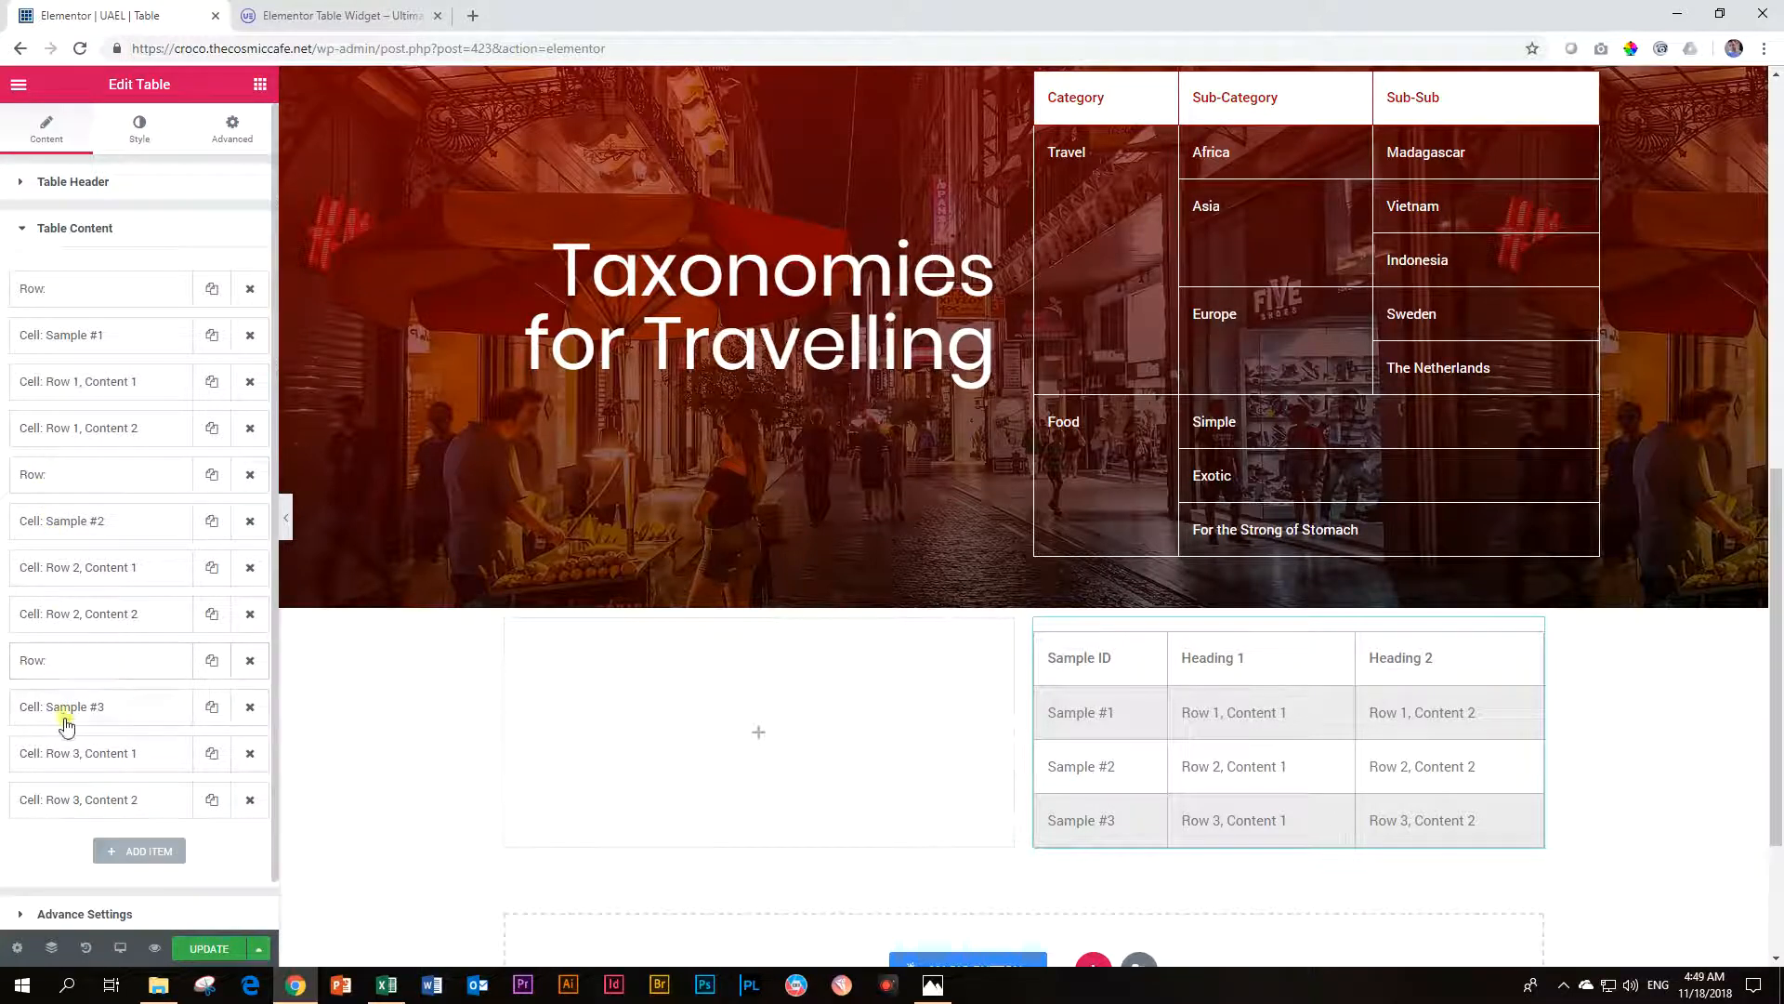
{"action": "left_click", "coordinate": [24, 232]}
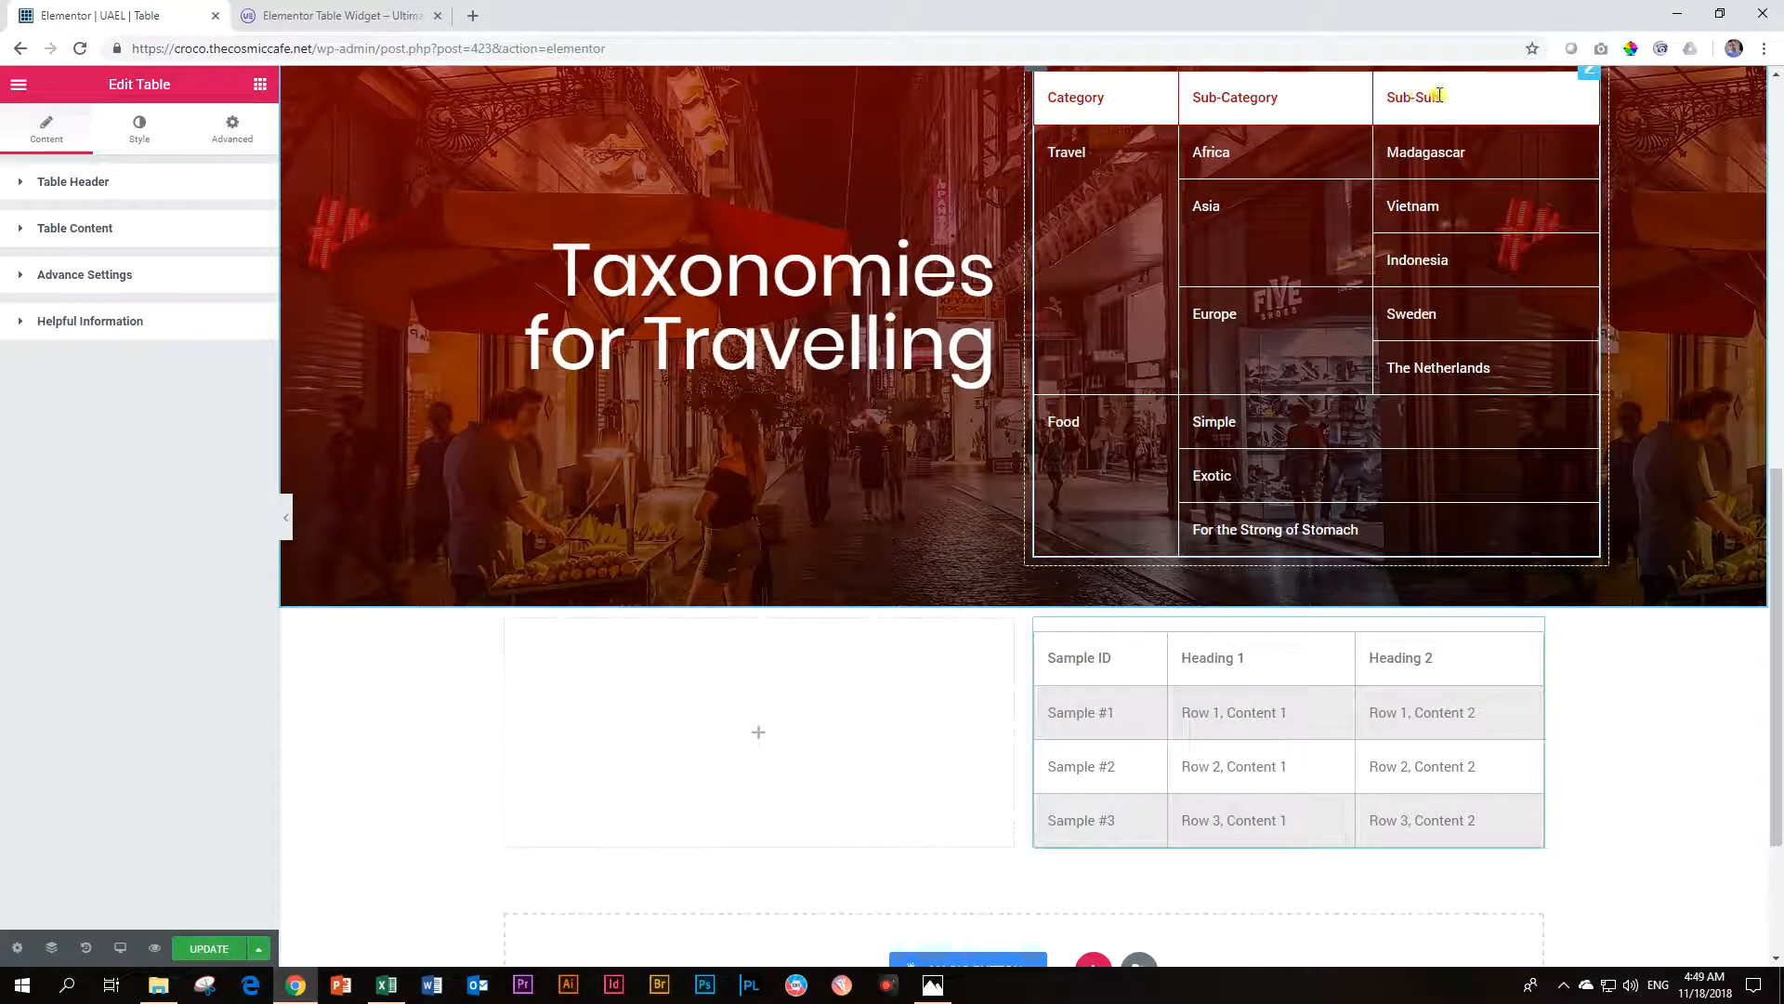
- Set the text of the new table's first header cell to "Category"
{"action": "left_click", "coordinate": [22, 185]}
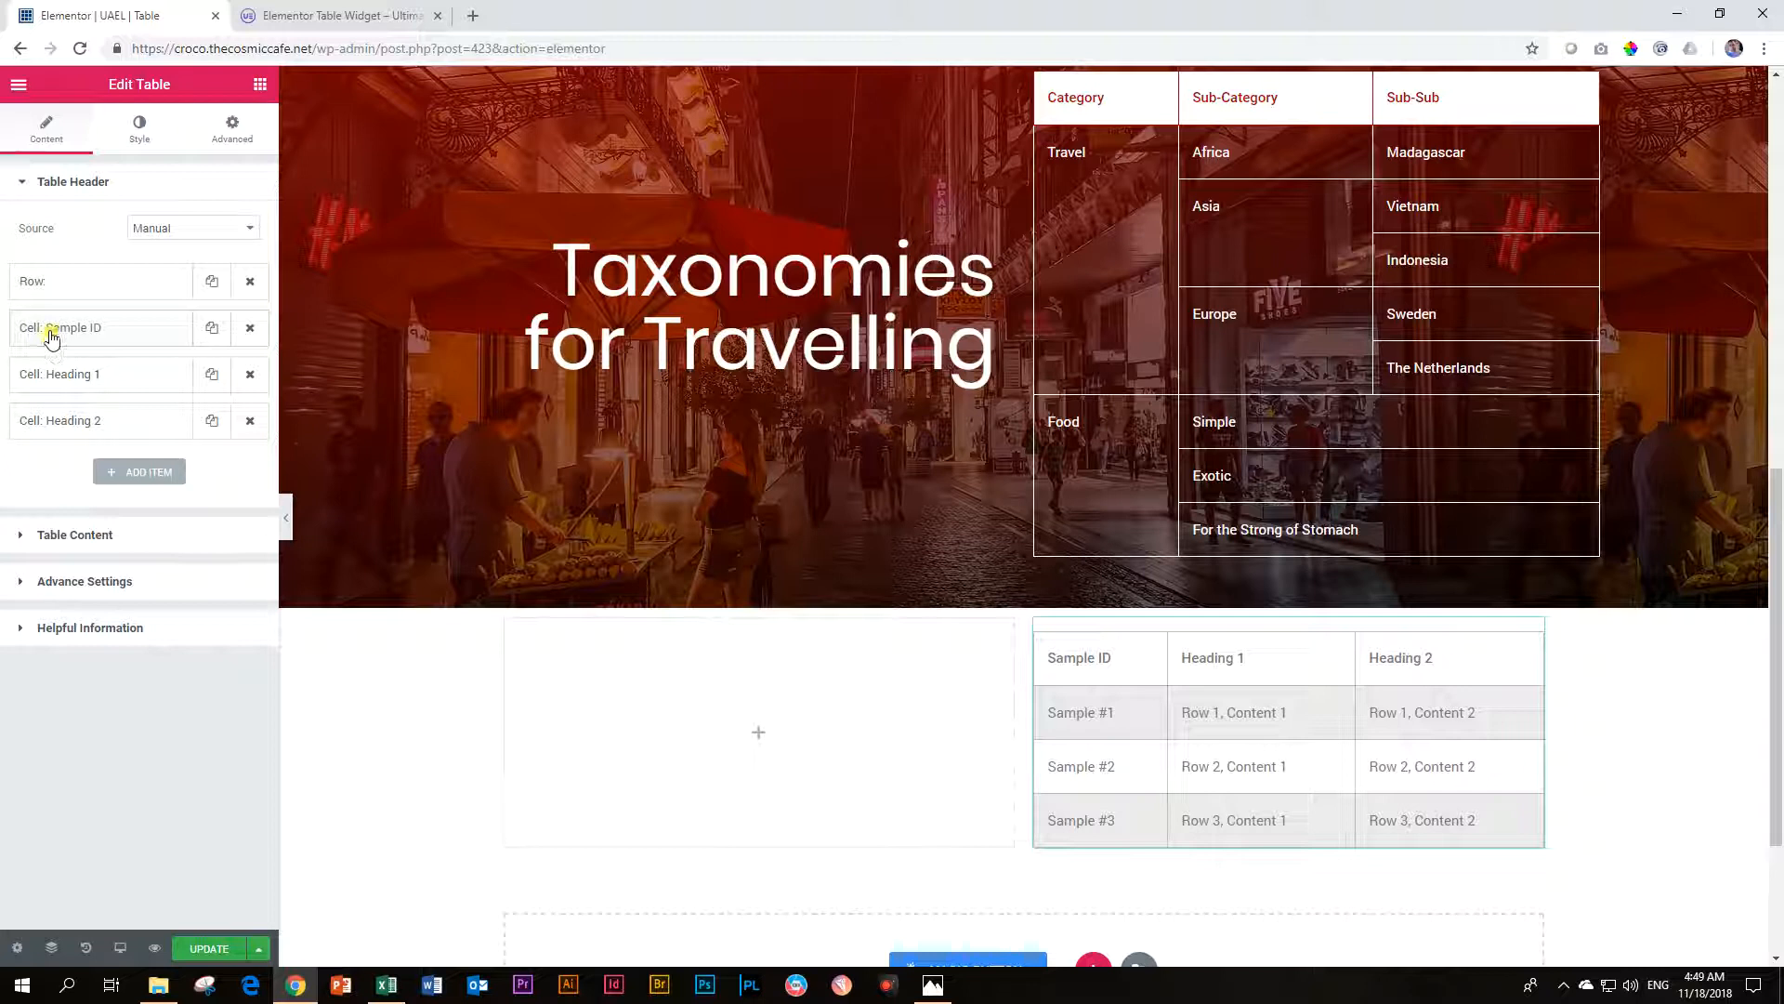
{"action": "left_click", "coordinate": [51, 332]}
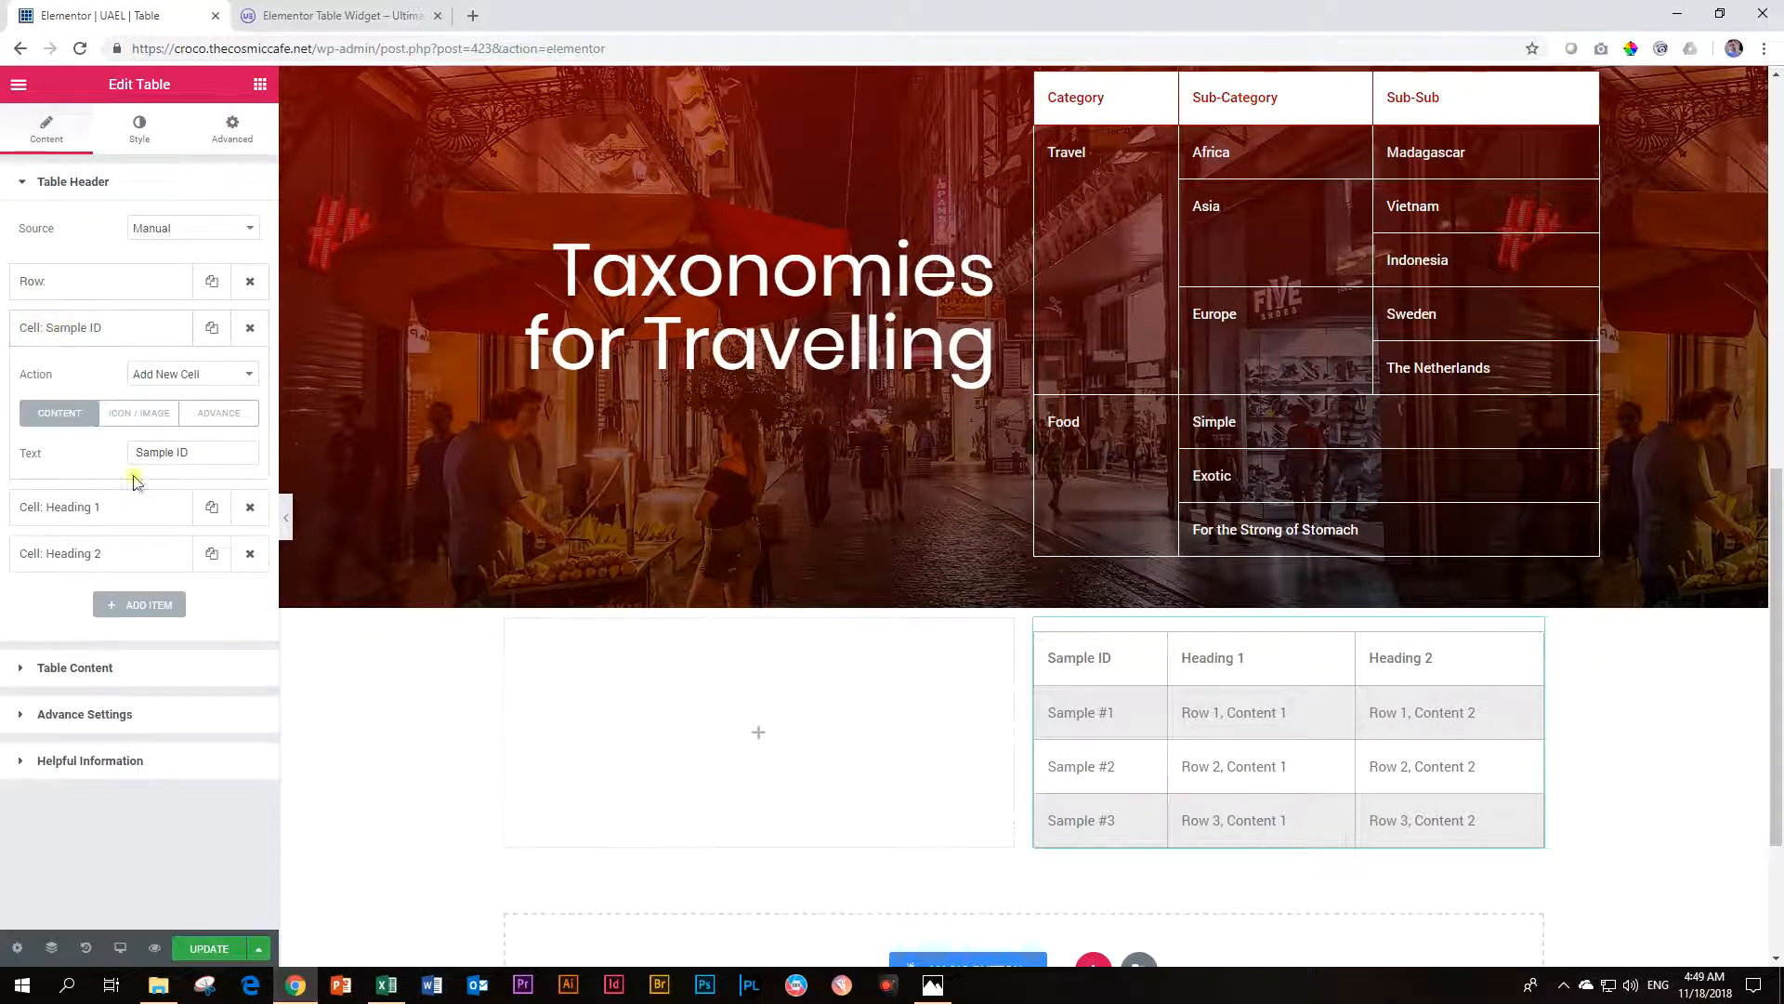
{"action": "left_click_drag", "start_coordinate": [197, 454], "coordinate": [42, 439]}
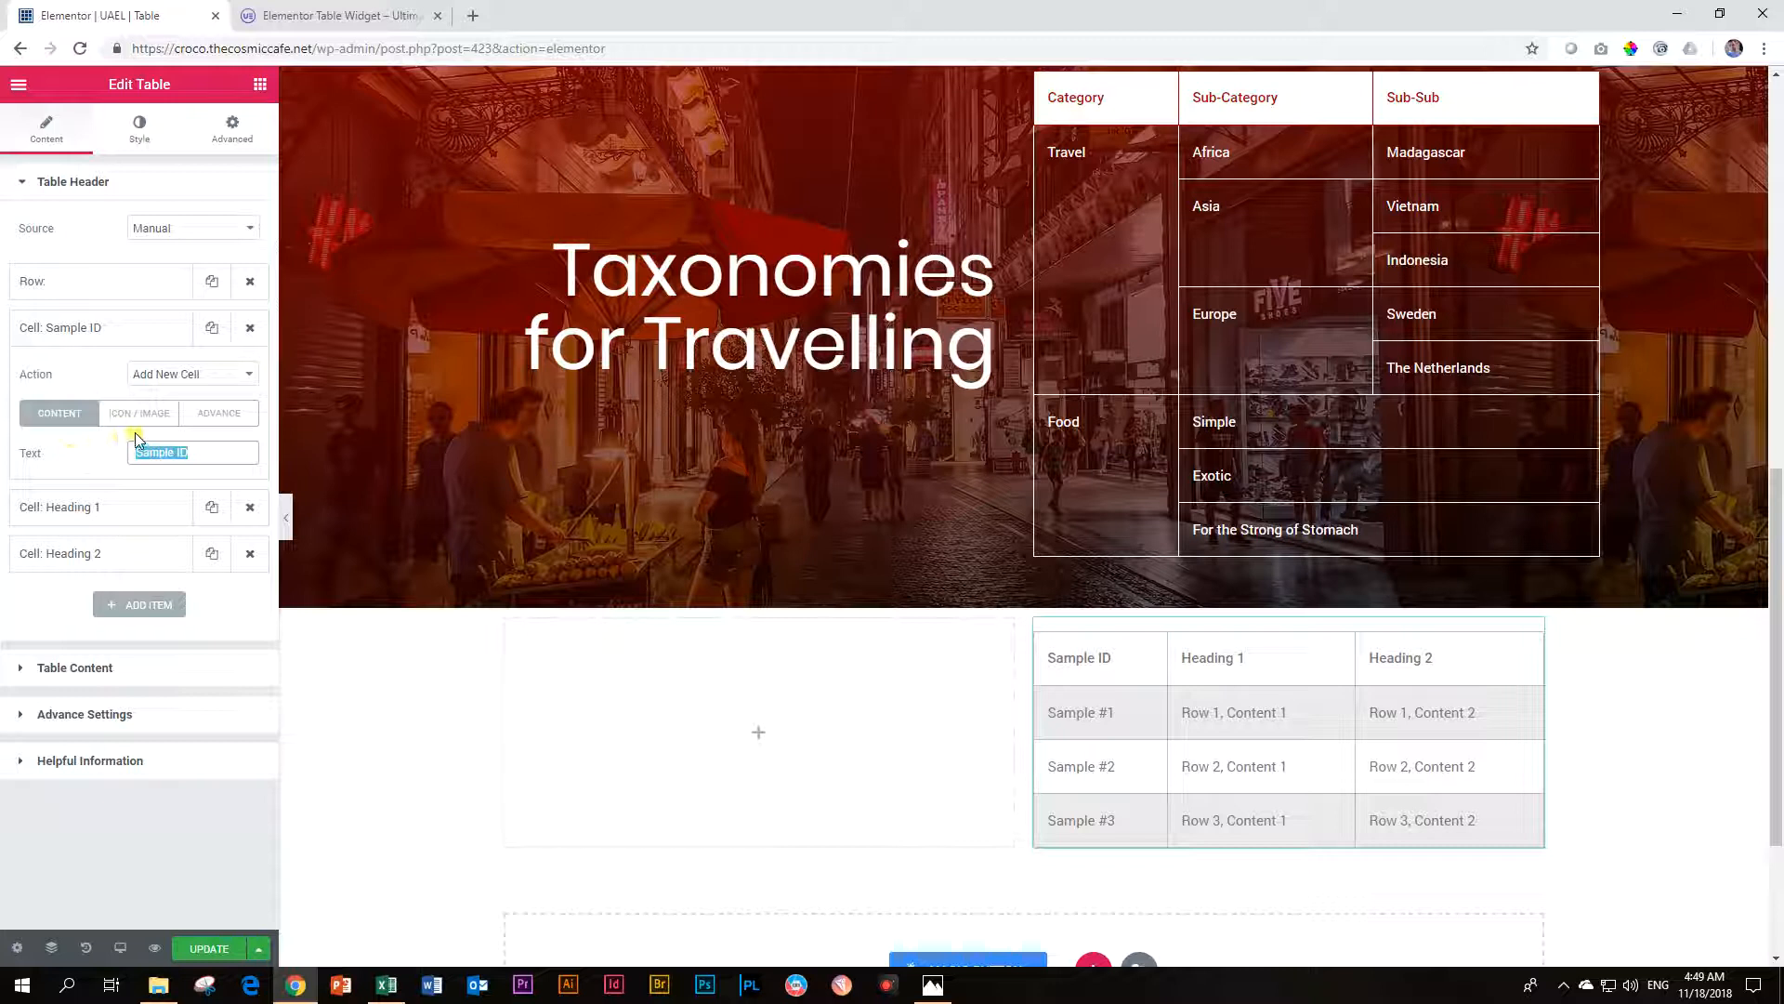
{"action": "type", "text": "Category"}
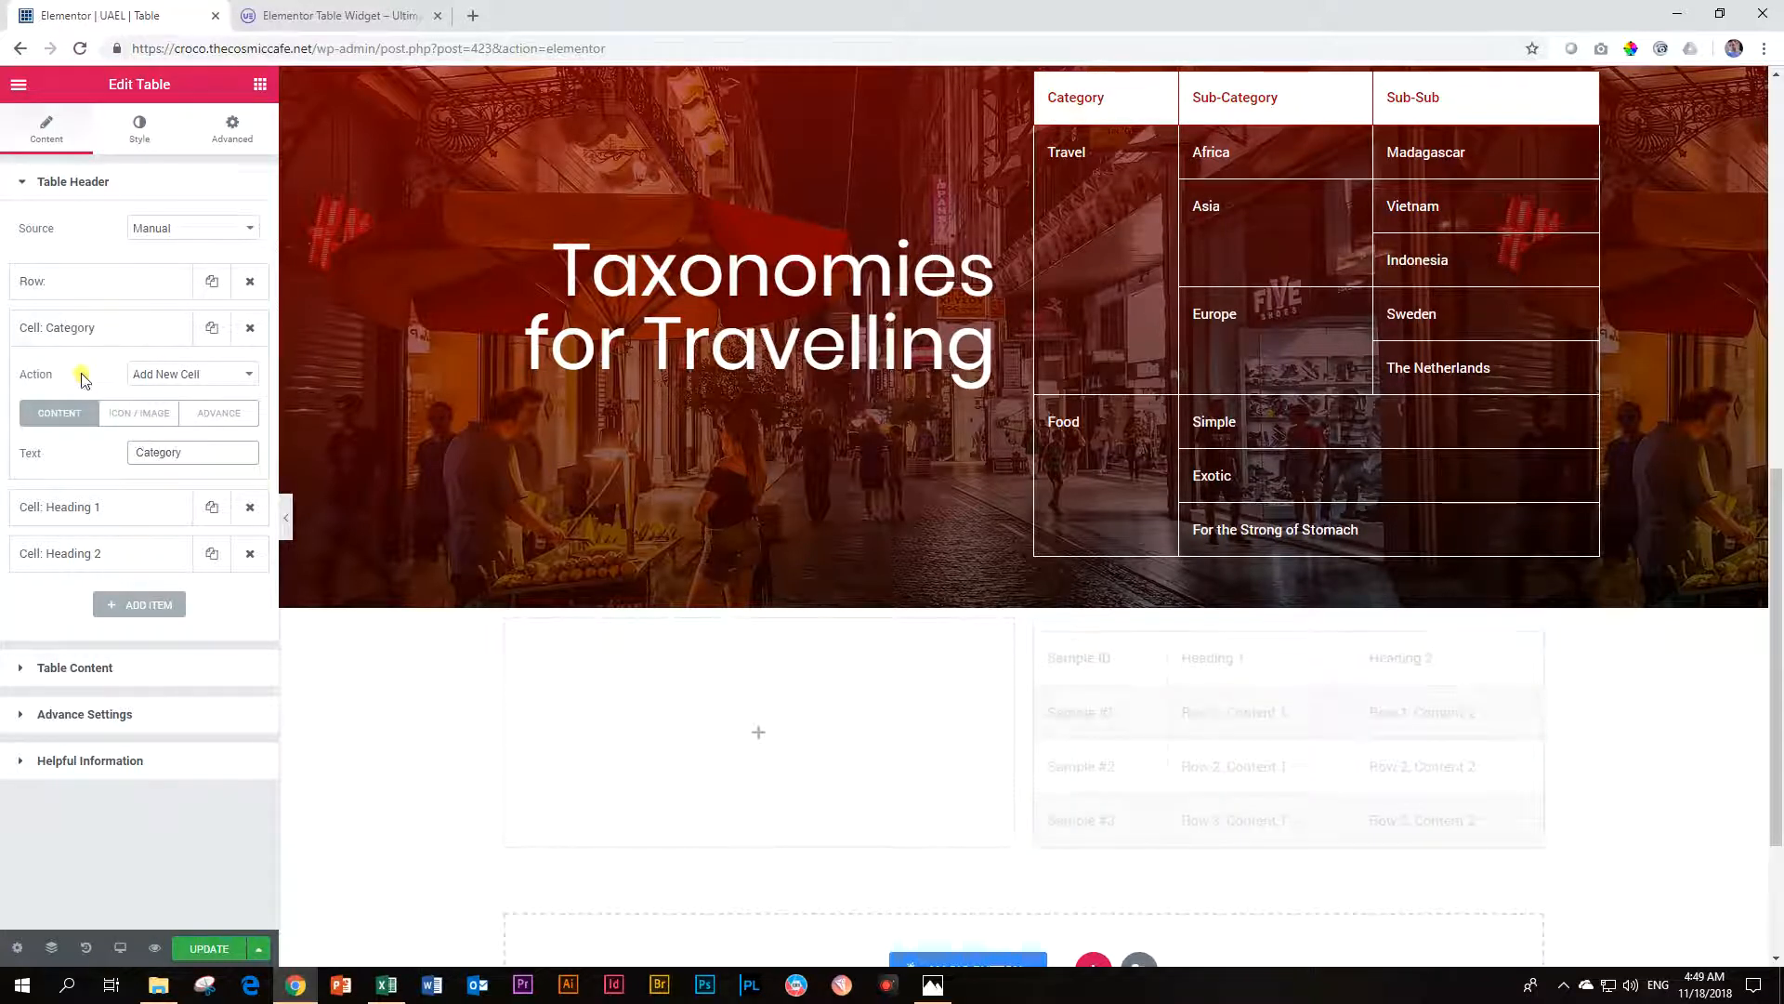
{"action": "left_click", "coordinate": [100, 329]}
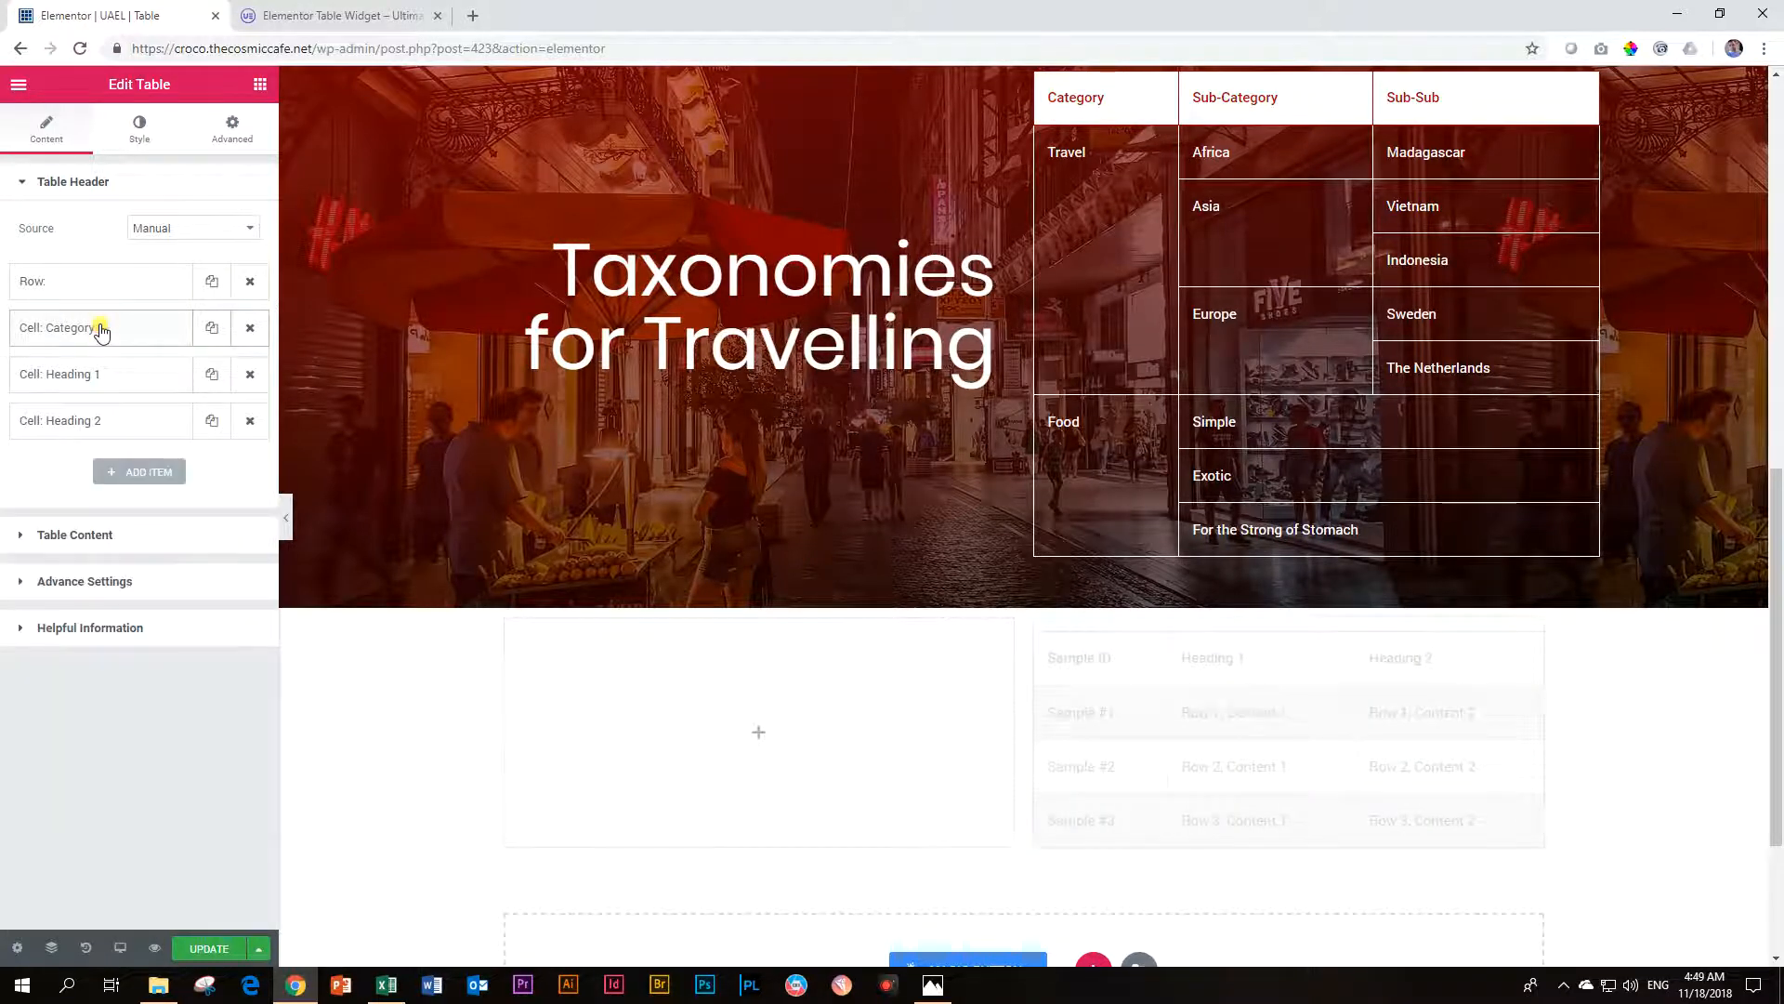
- Set the text of the second header cell to "Sub-Category"
{"action": "left_click", "coordinate": [91, 374]}
{"action": "left_click_drag", "start_coordinate": [208, 501], "coordinate": [66, 471]}
{"action": "type", "text": "Sub-Category"}
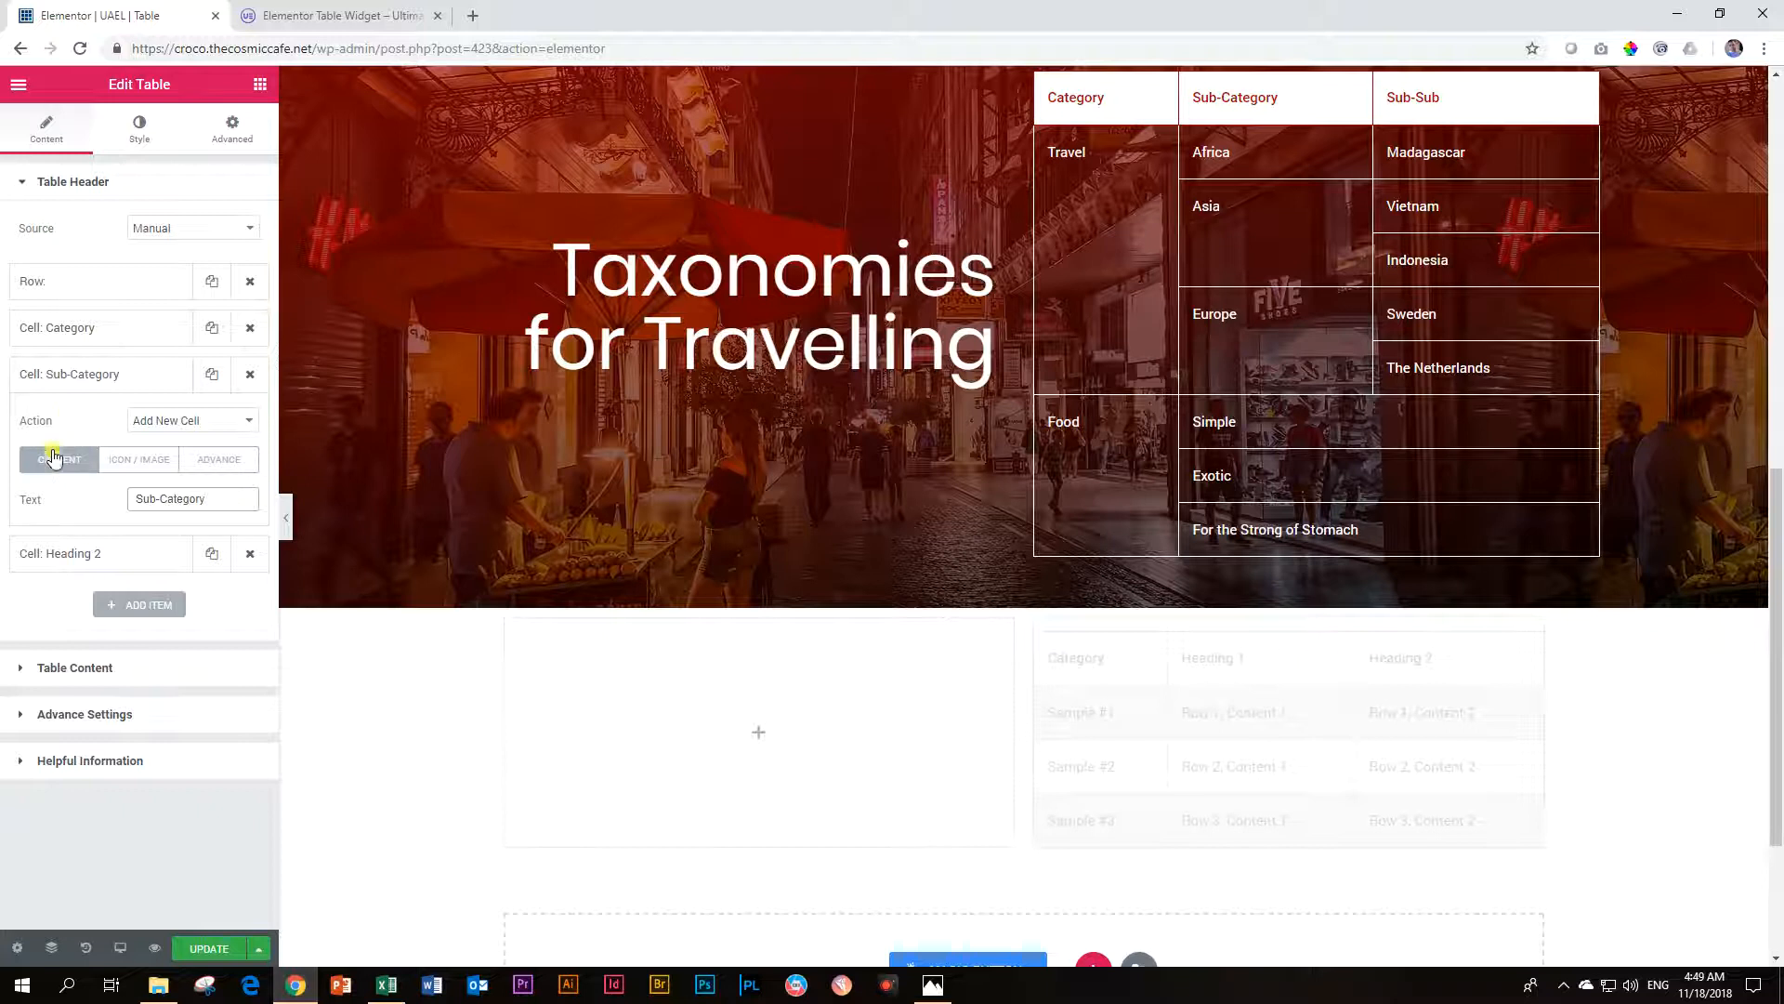
{"action": "left_click", "coordinate": [75, 376]}
- Set the text of the third header cell to "Sub-Sub"
{"action": "left_click", "coordinate": [82, 423]}
{"action": "left_click_drag", "start_coordinate": [210, 545], "coordinate": [105, 544]}
{"action": "type", "text": "Sub"}
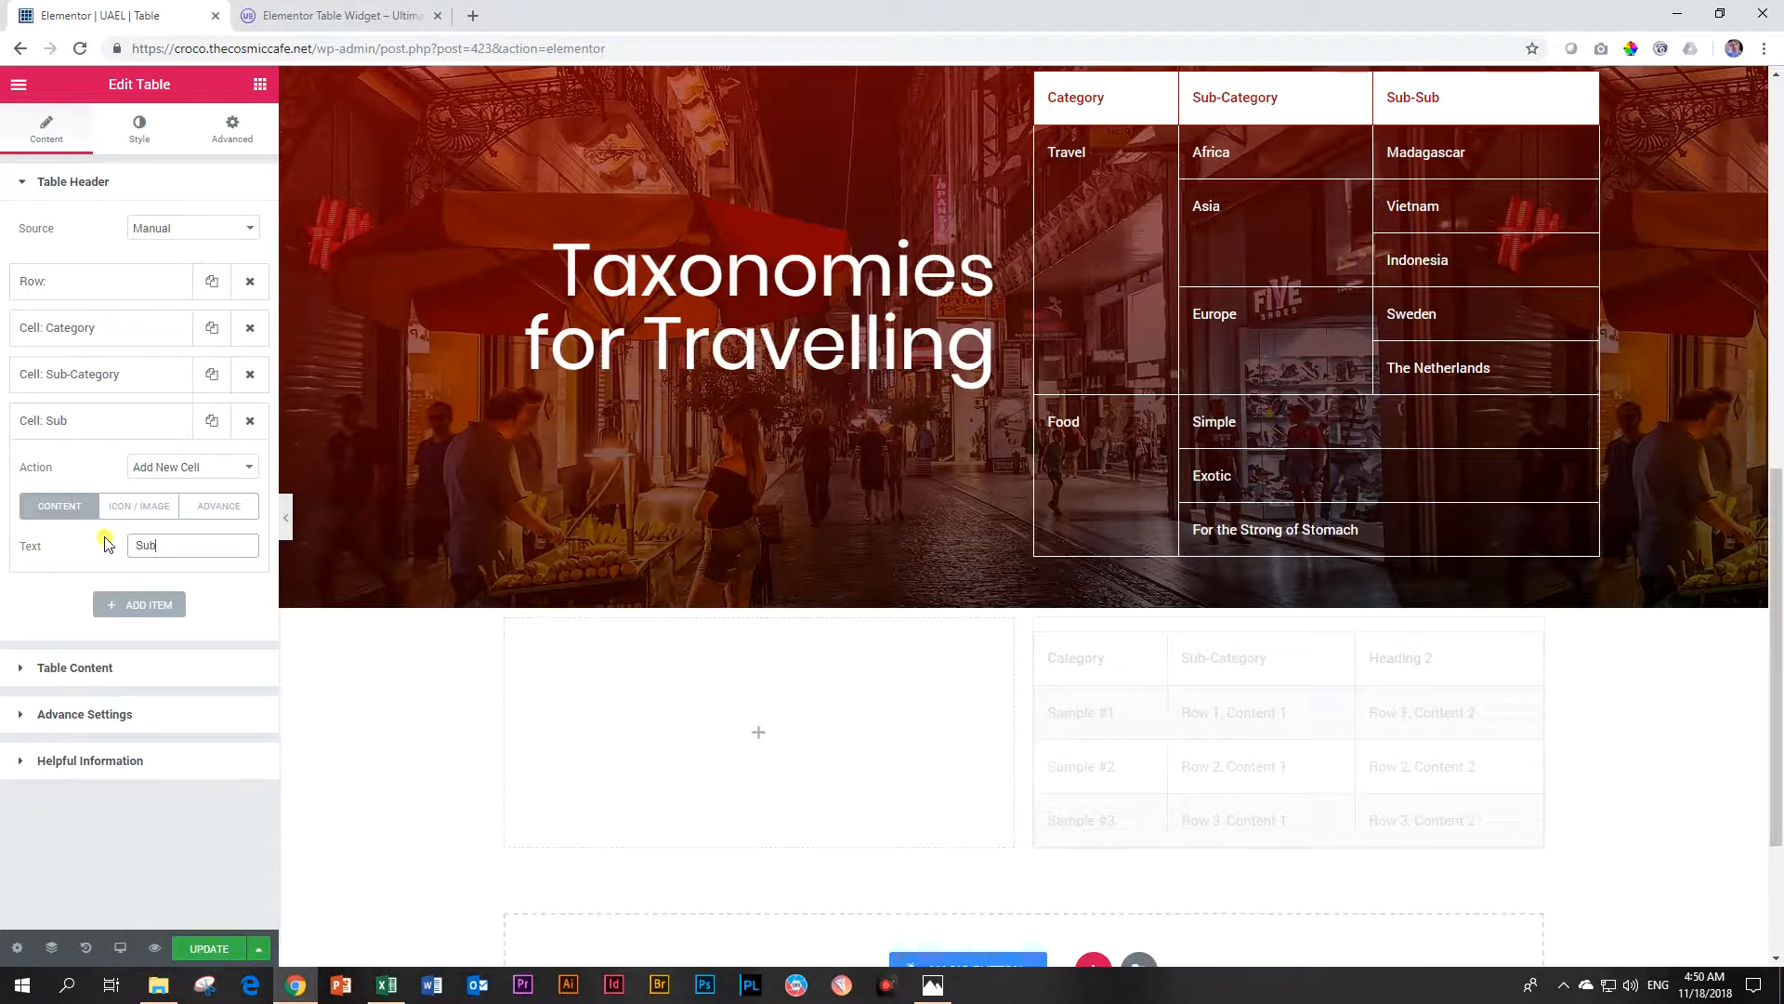
{"action": "type", "text": "-Sub"}
{"action": "left_click", "coordinate": [124, 425]}
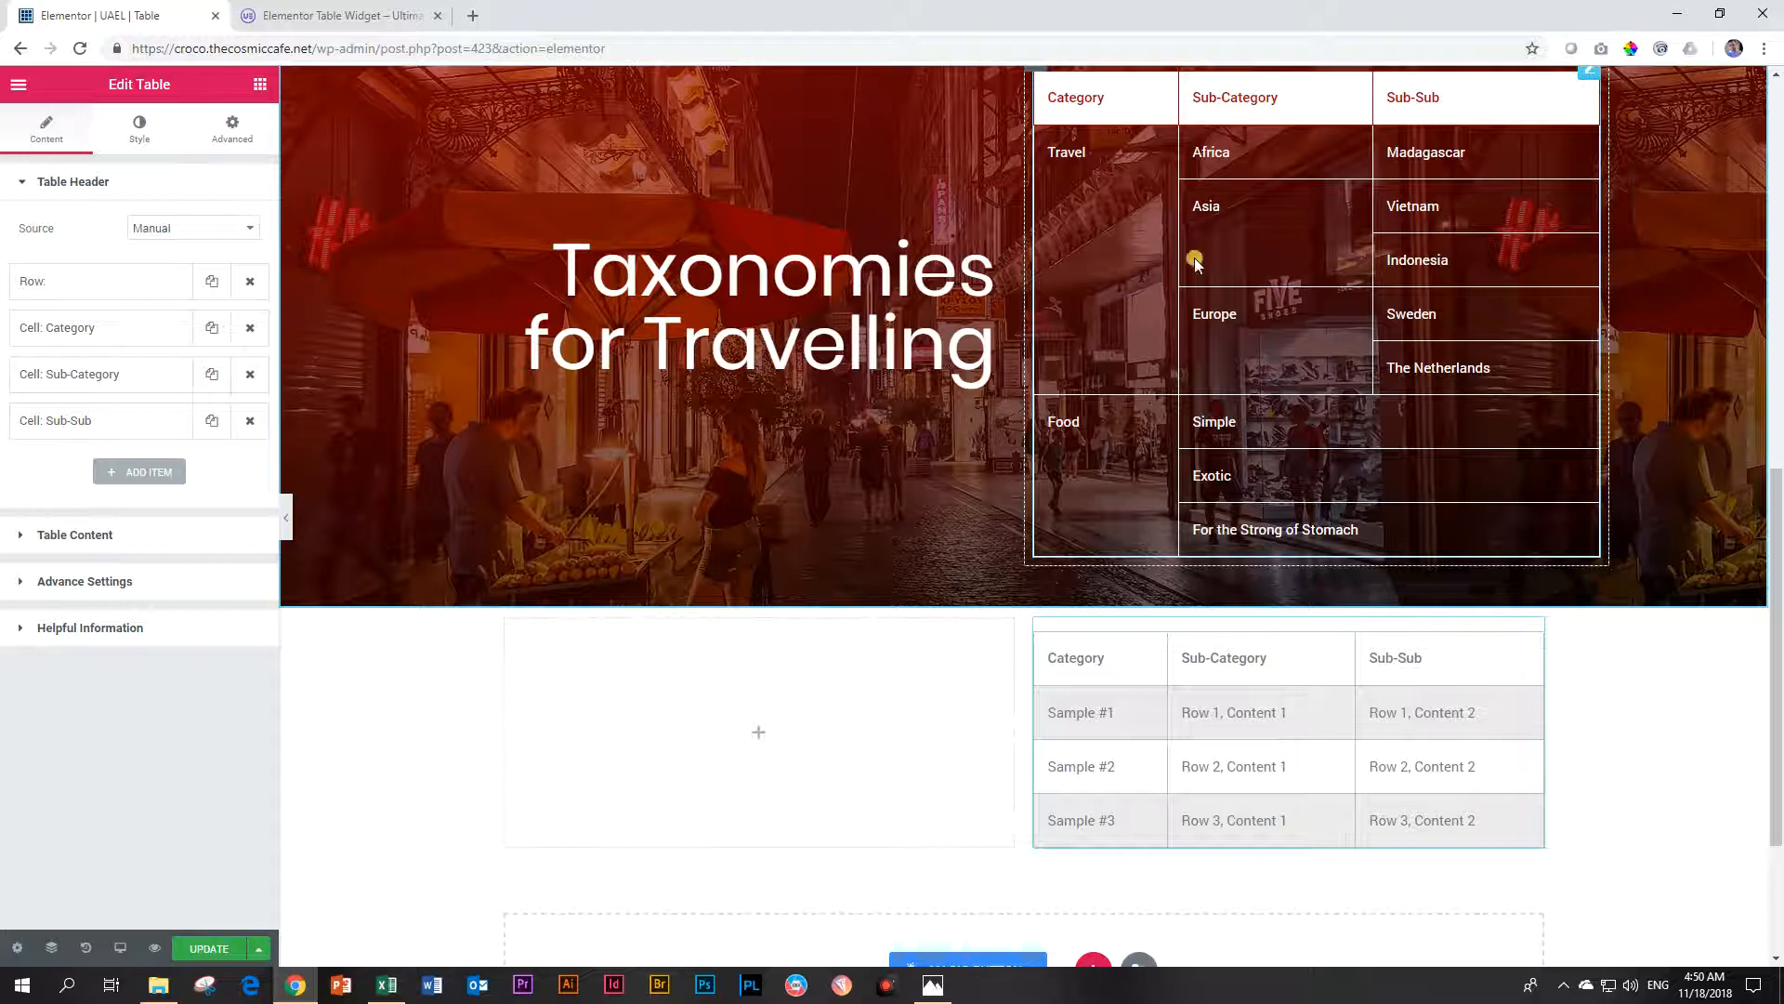
- Set the text of the first cell in the table content's first row to "Travel"
{"action": "left_click", "coordinate": [53, 536]}
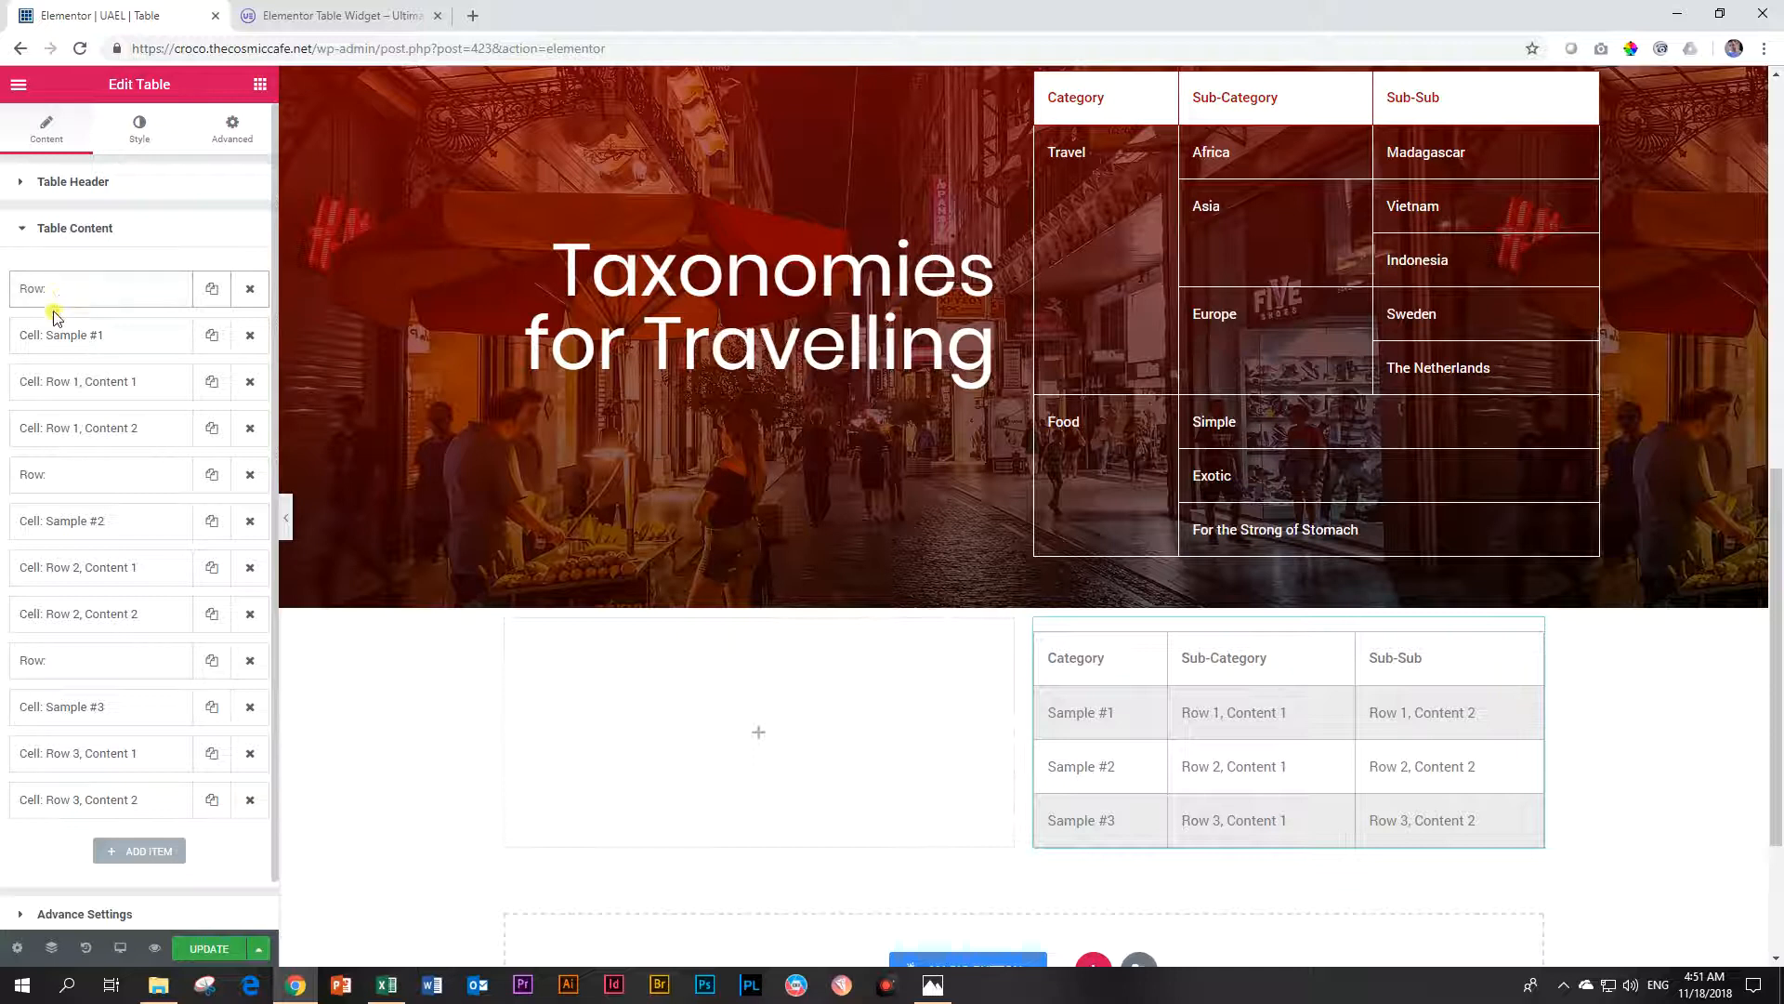
{"action": "left_click", "coordinate": [56, 337]}
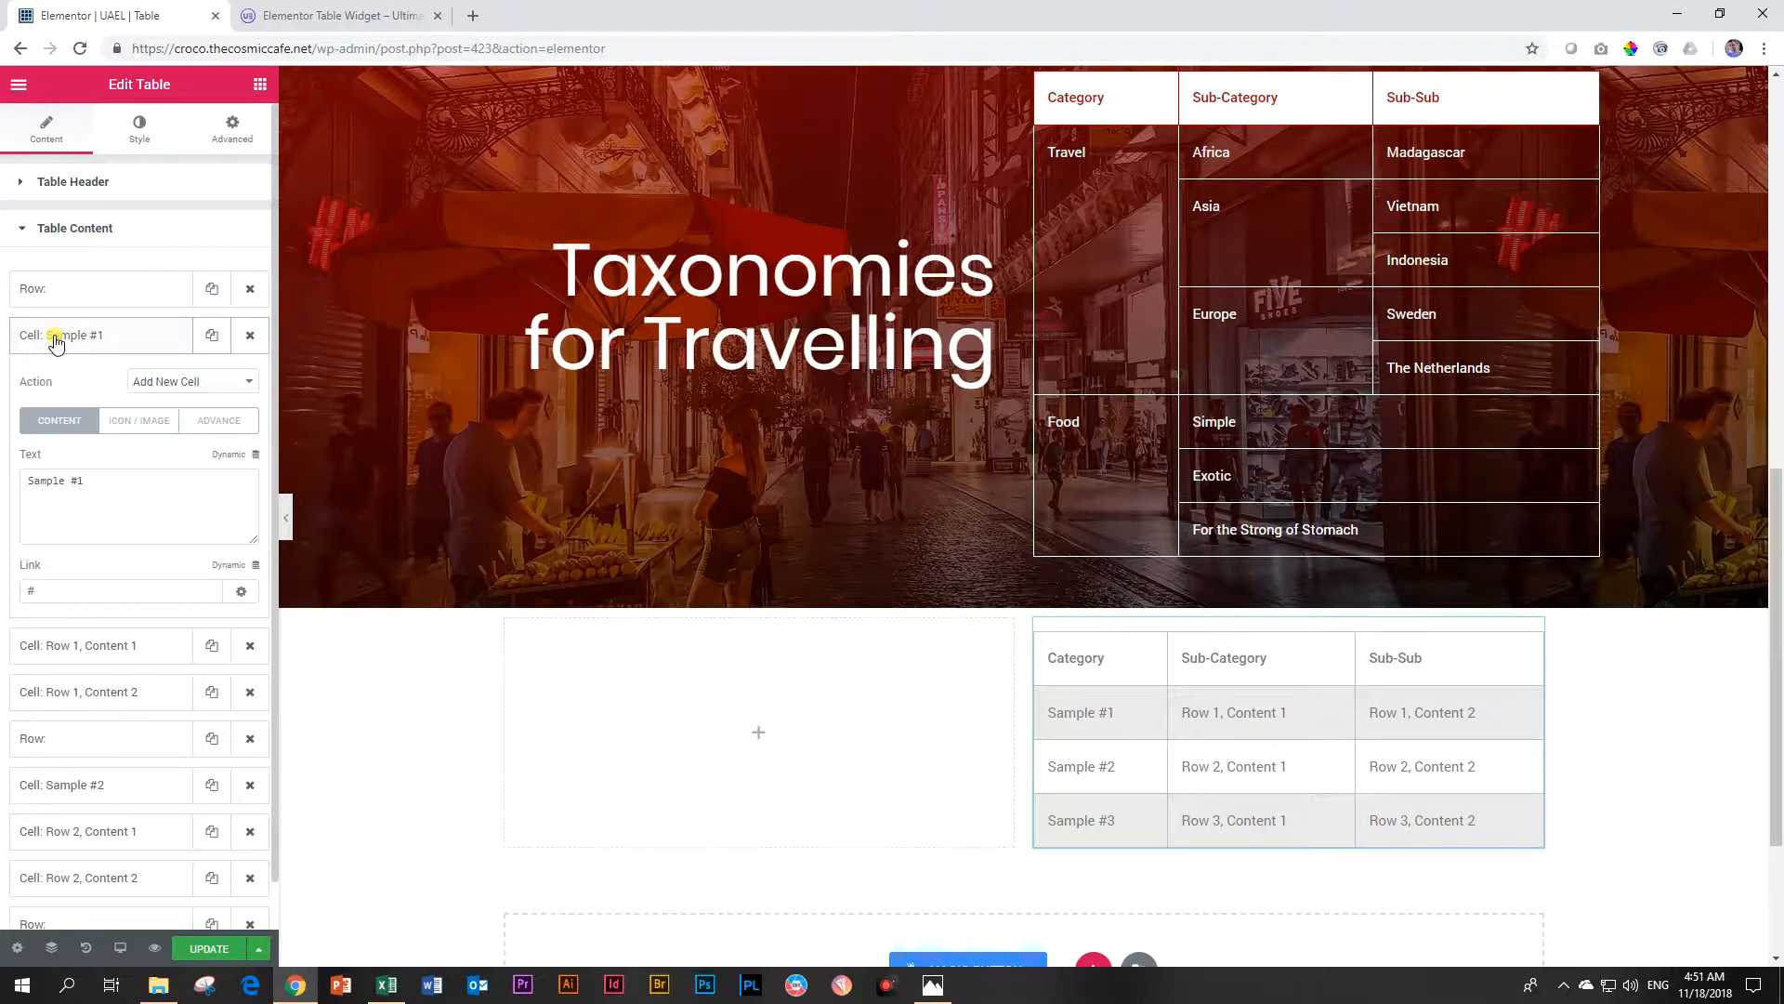
{"action": "left_click_drag", "start_coordinate": [102, 479], "coordinate": [0, 469]}
{"action": "type", "text": "Travel"}
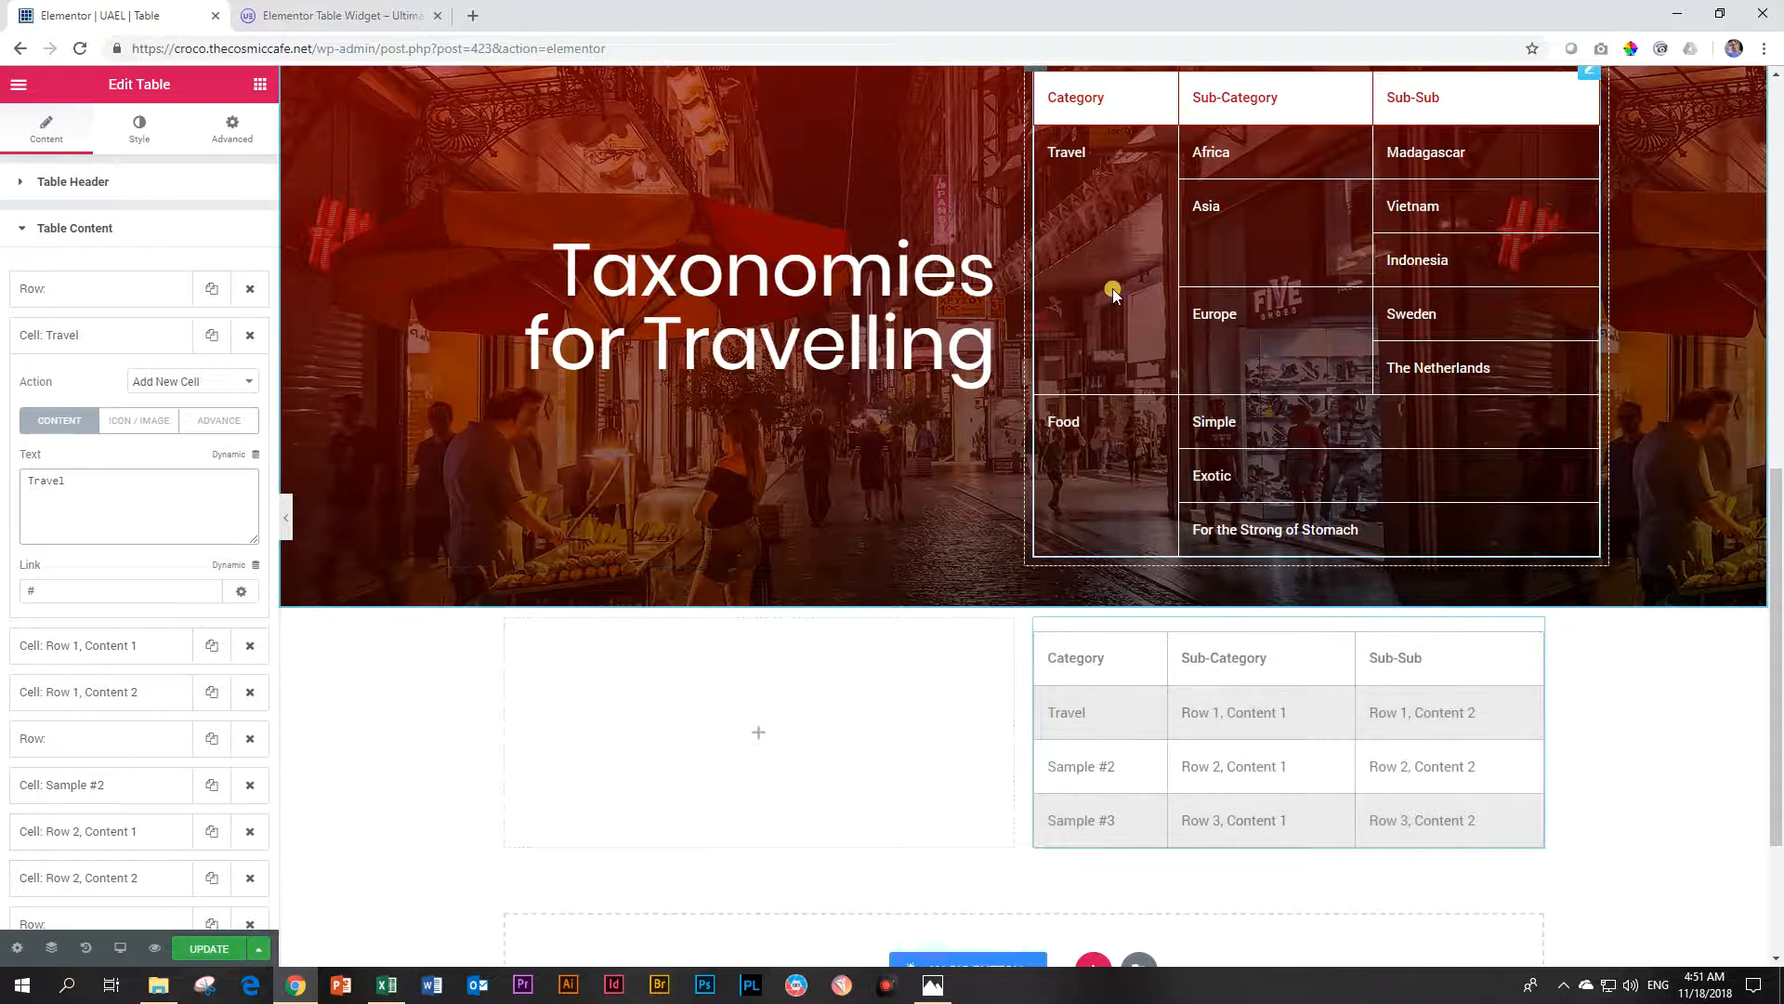
- Set the row span of the Travel cell to 5
{"action": "left_click", "coordinate": [226, 429]}
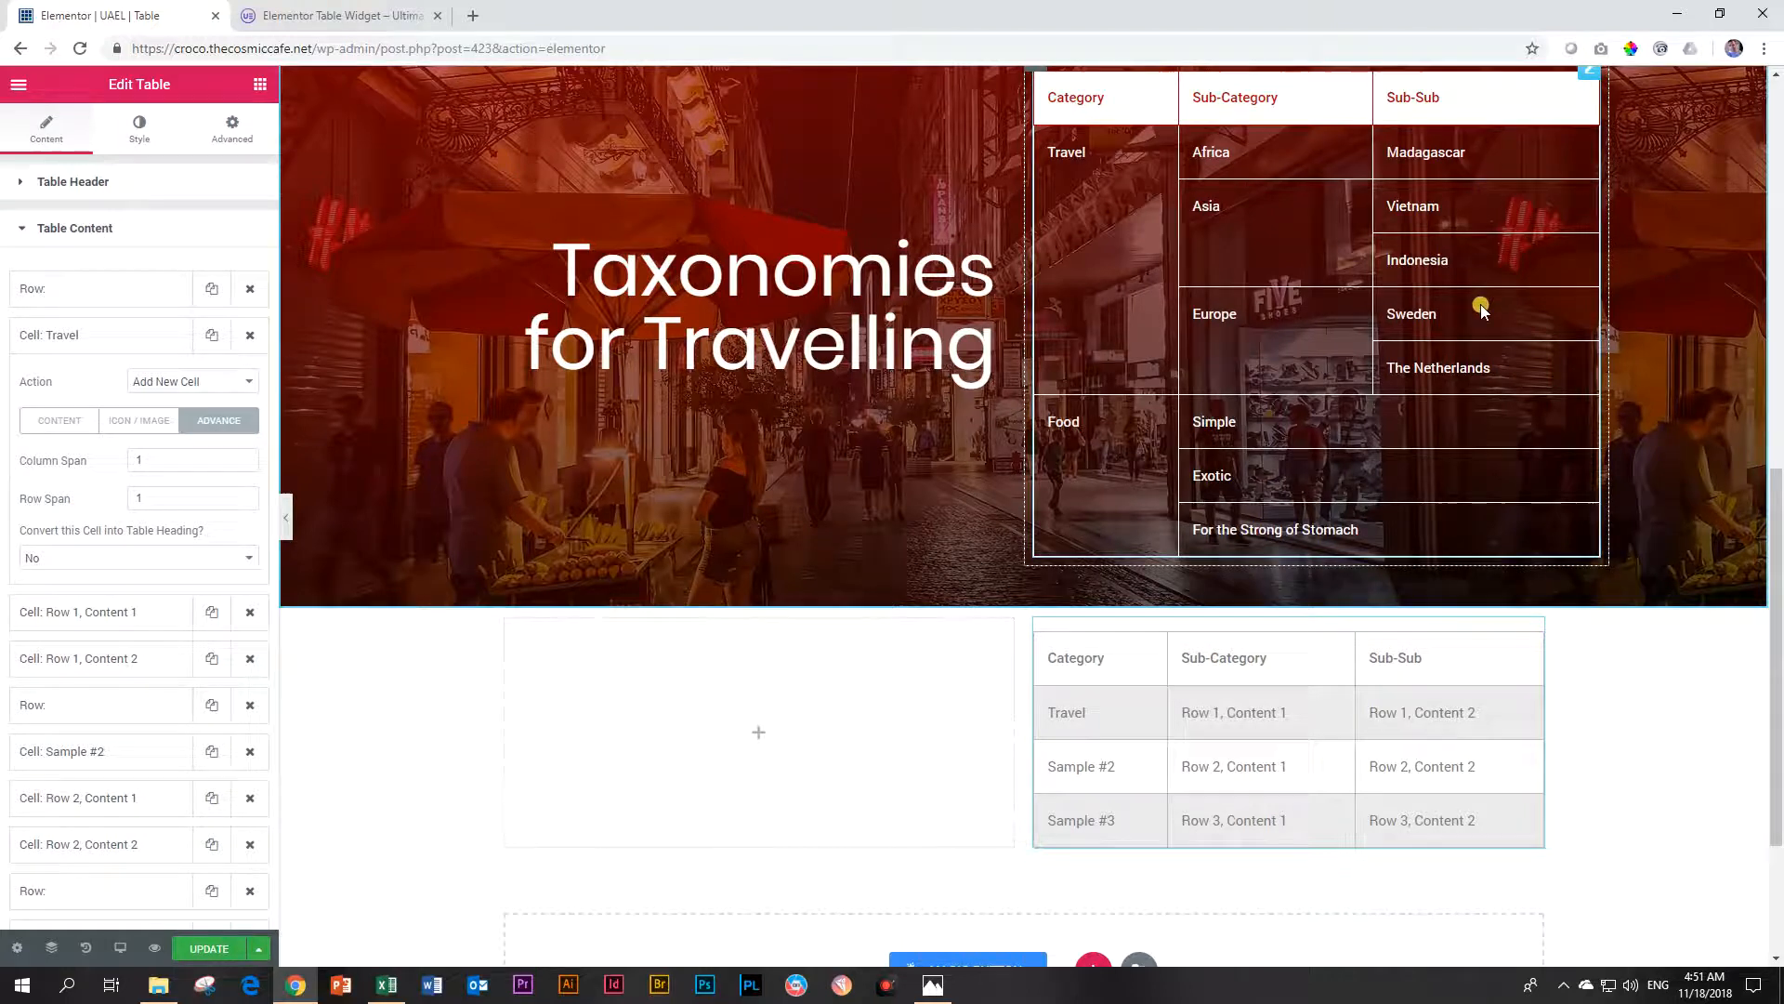
{"action": "left_click", "coordinate": [246, 495]}
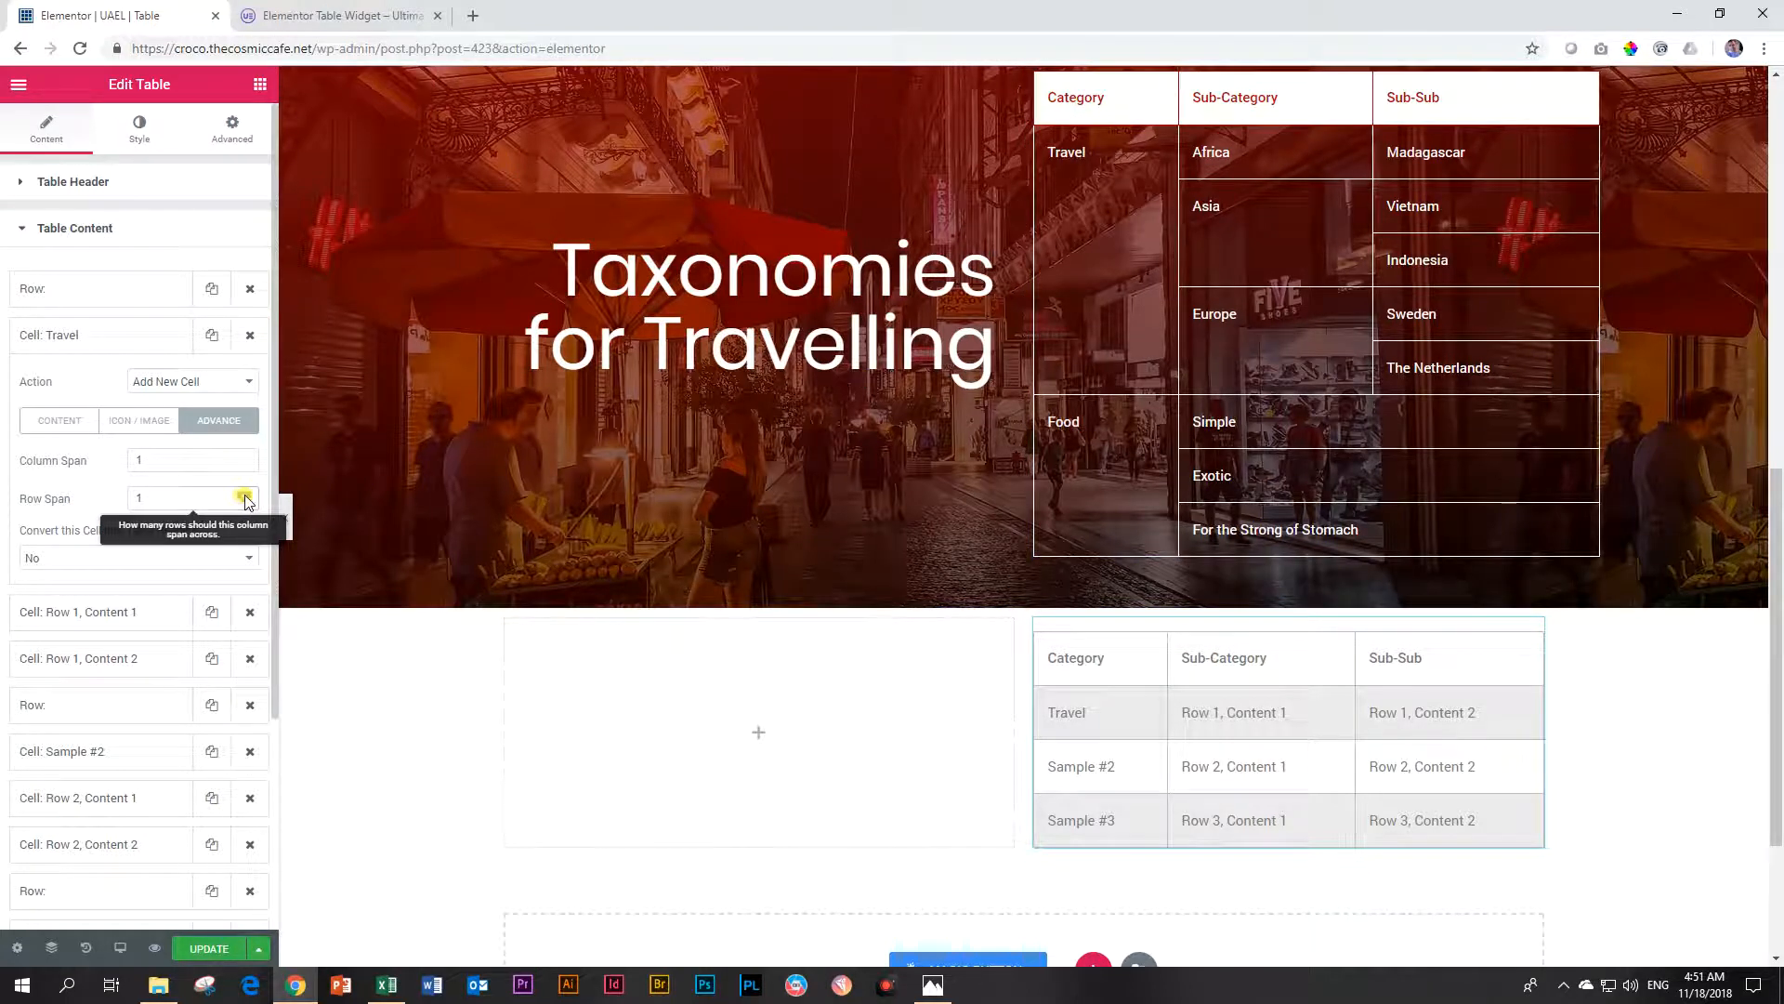
{"action": "left_click", "coordinate": [245, 495]}
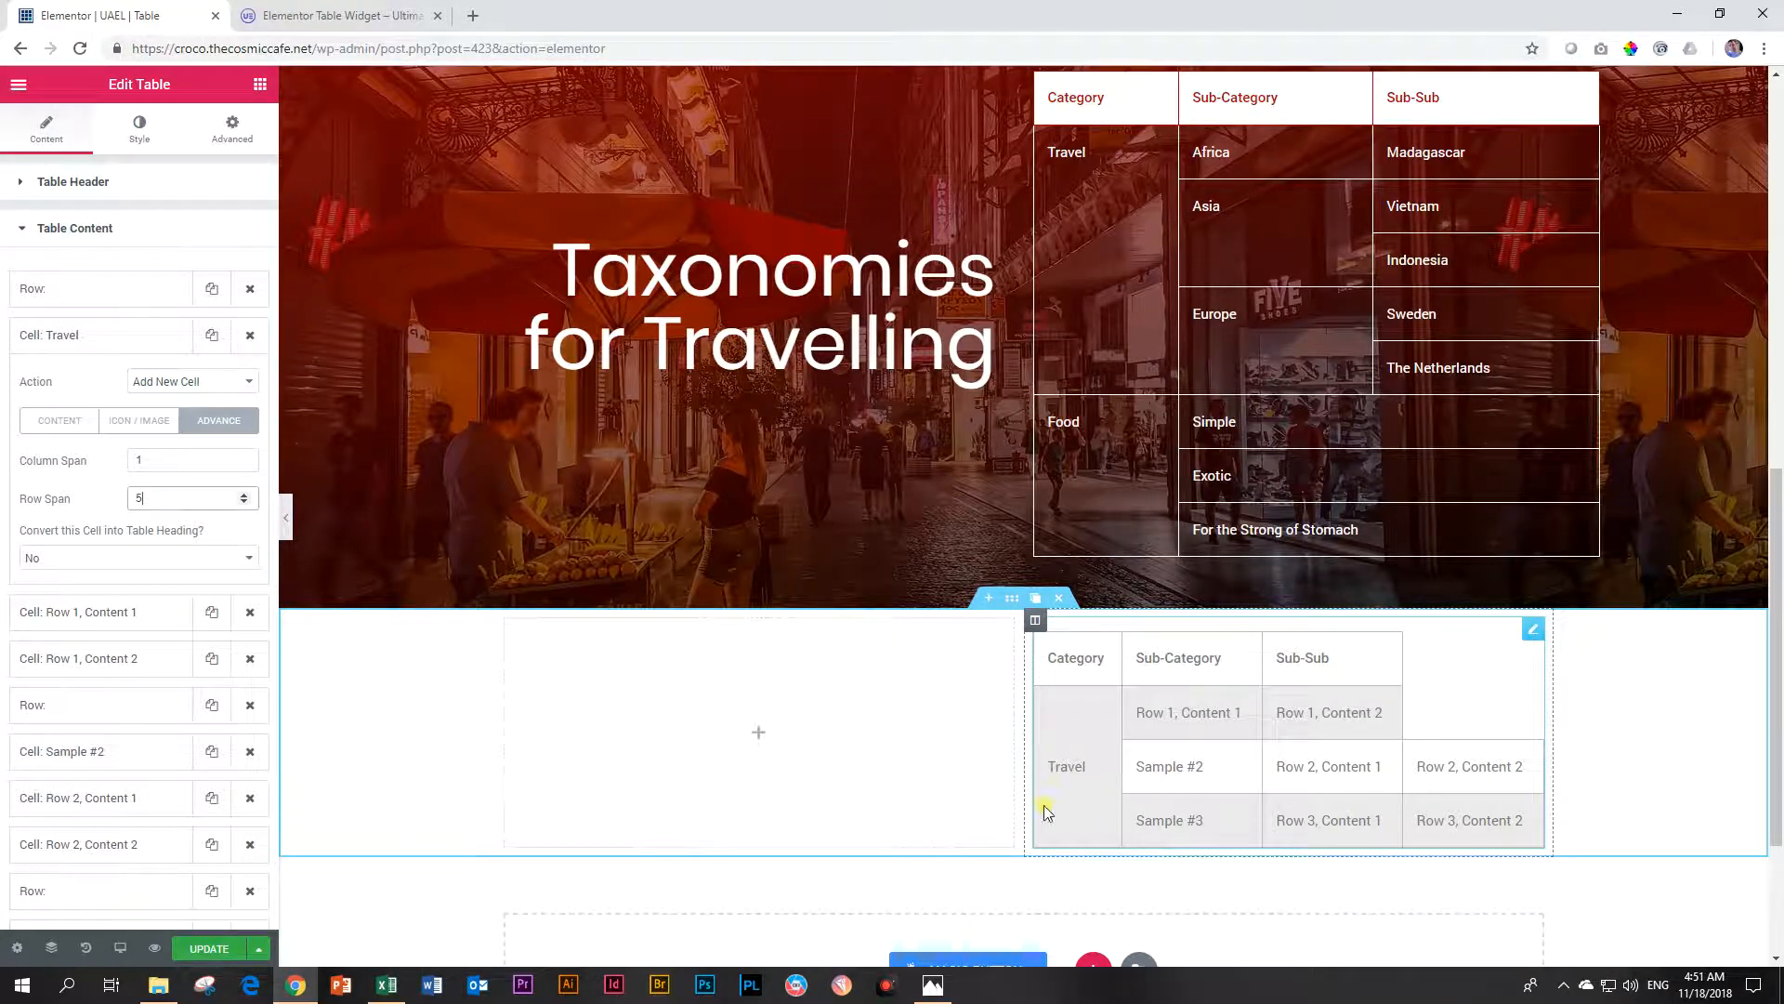
{"action": "left_click", "coordinate": [85, 340]}
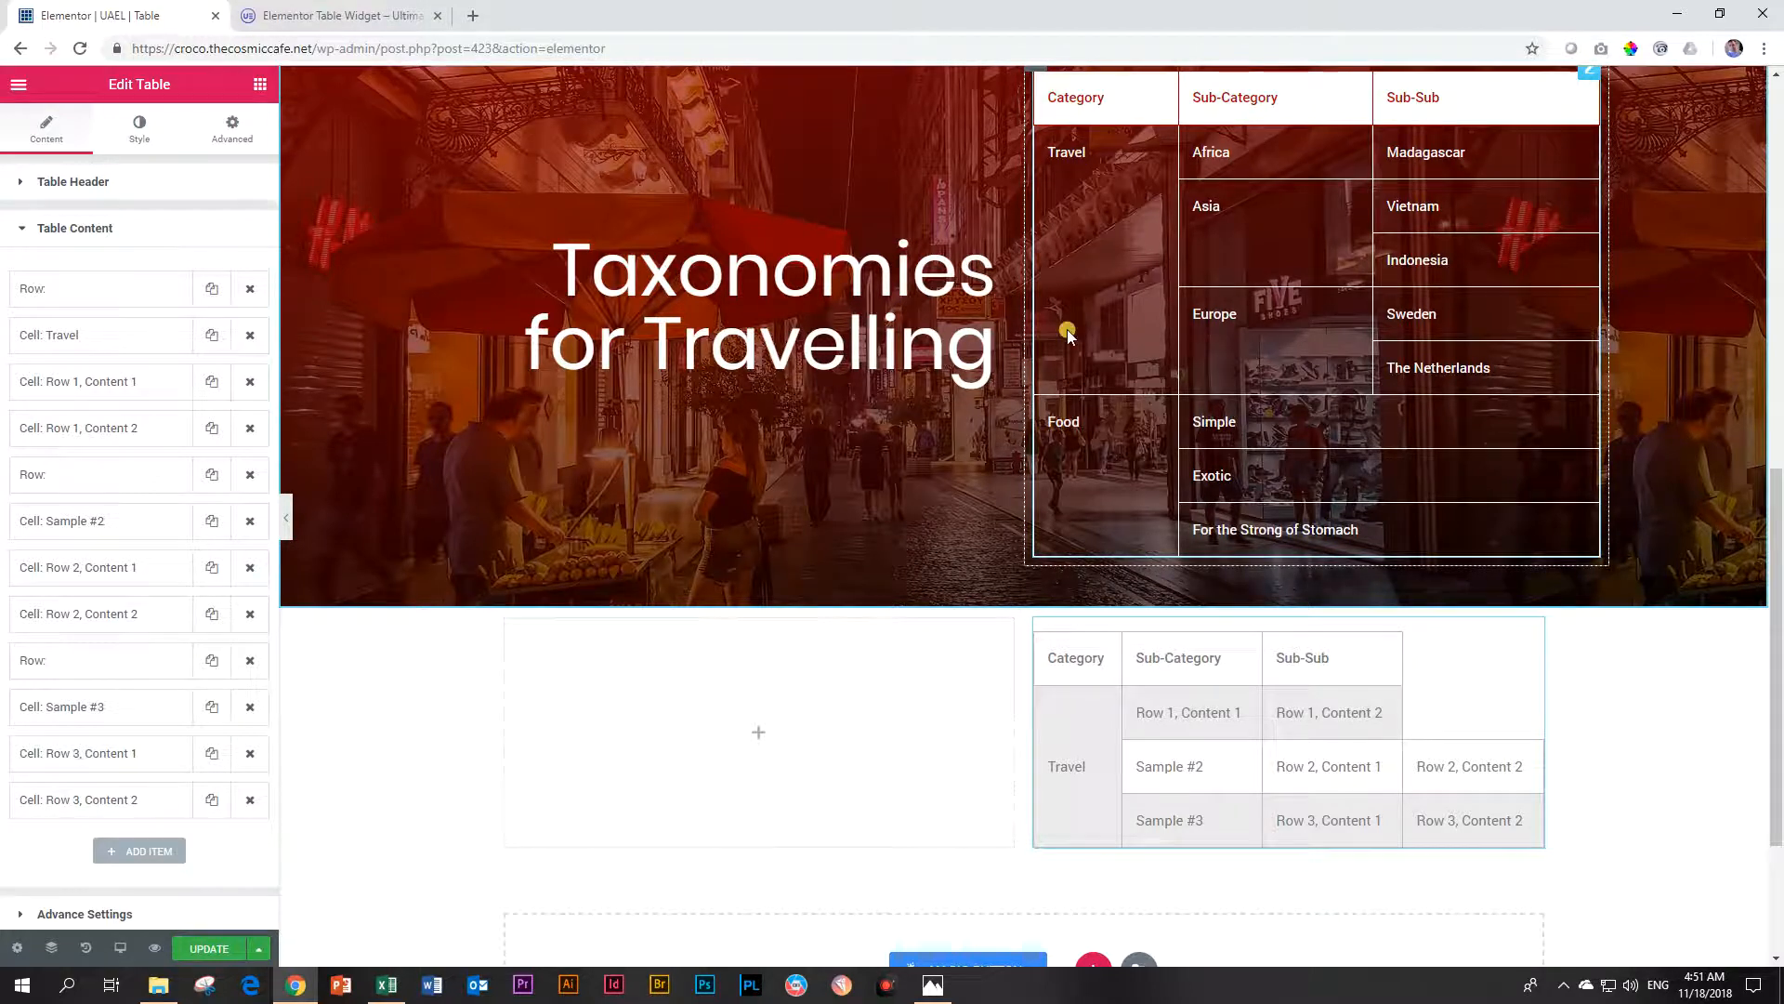
- Change the text of the first row's cell after Travel to "Africa"
{"action": "left_click", "coordinate": [67, 390]}
{"action": "left_click_drag", "start_coordinate": [144, 529], "coordinate": [2, 521]}
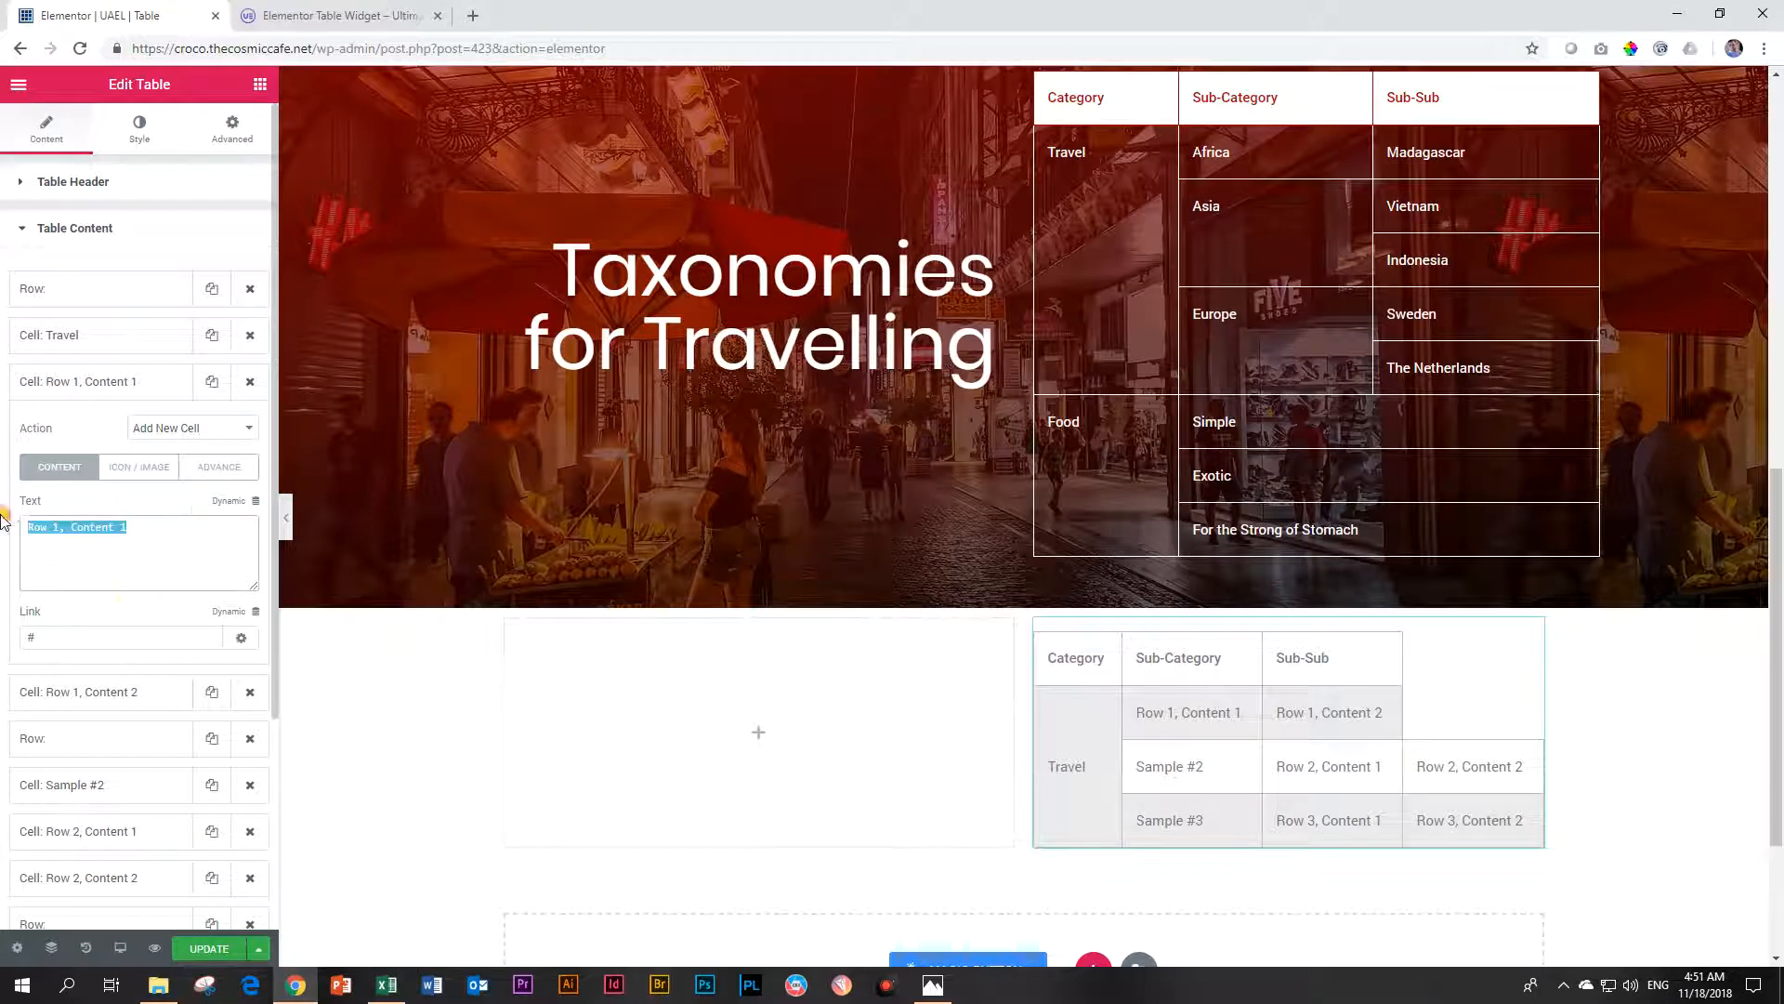
{"action": "type", "text": "Africa"}
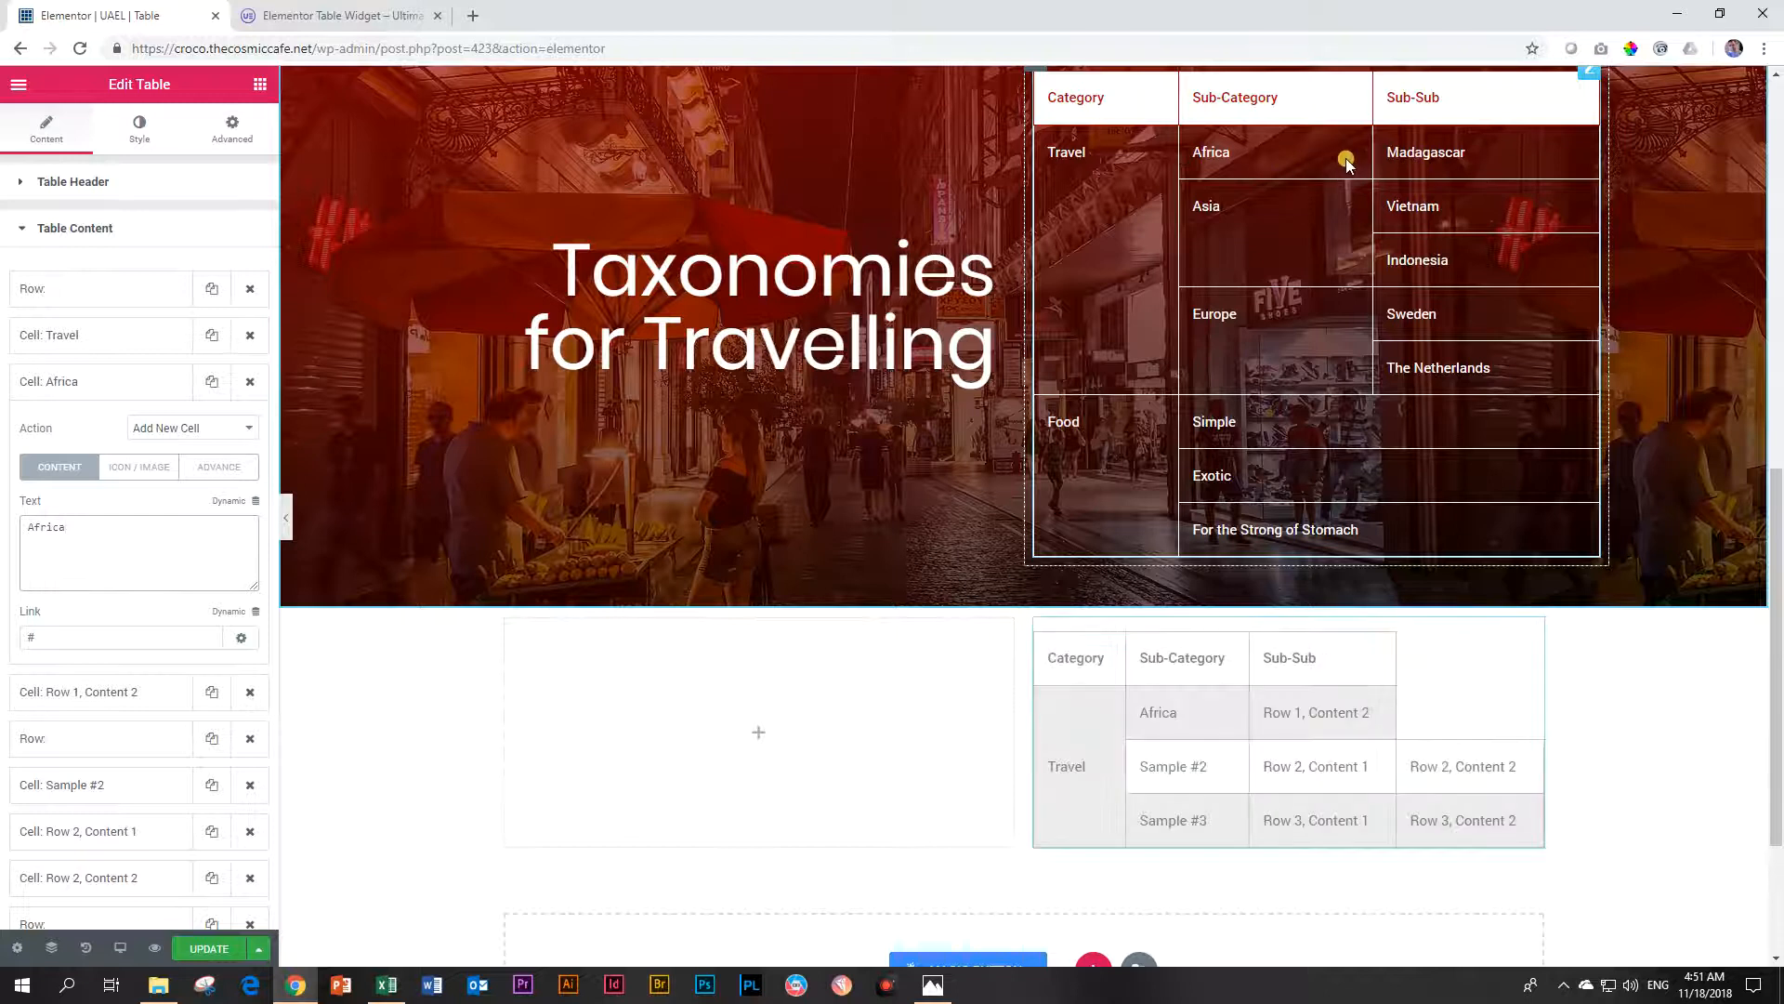
- Change the text of the first content row's last cell, "Row 1, Content 2", to "Madagascar"
{"action": "left_click", "coordinate": [153, 384]}
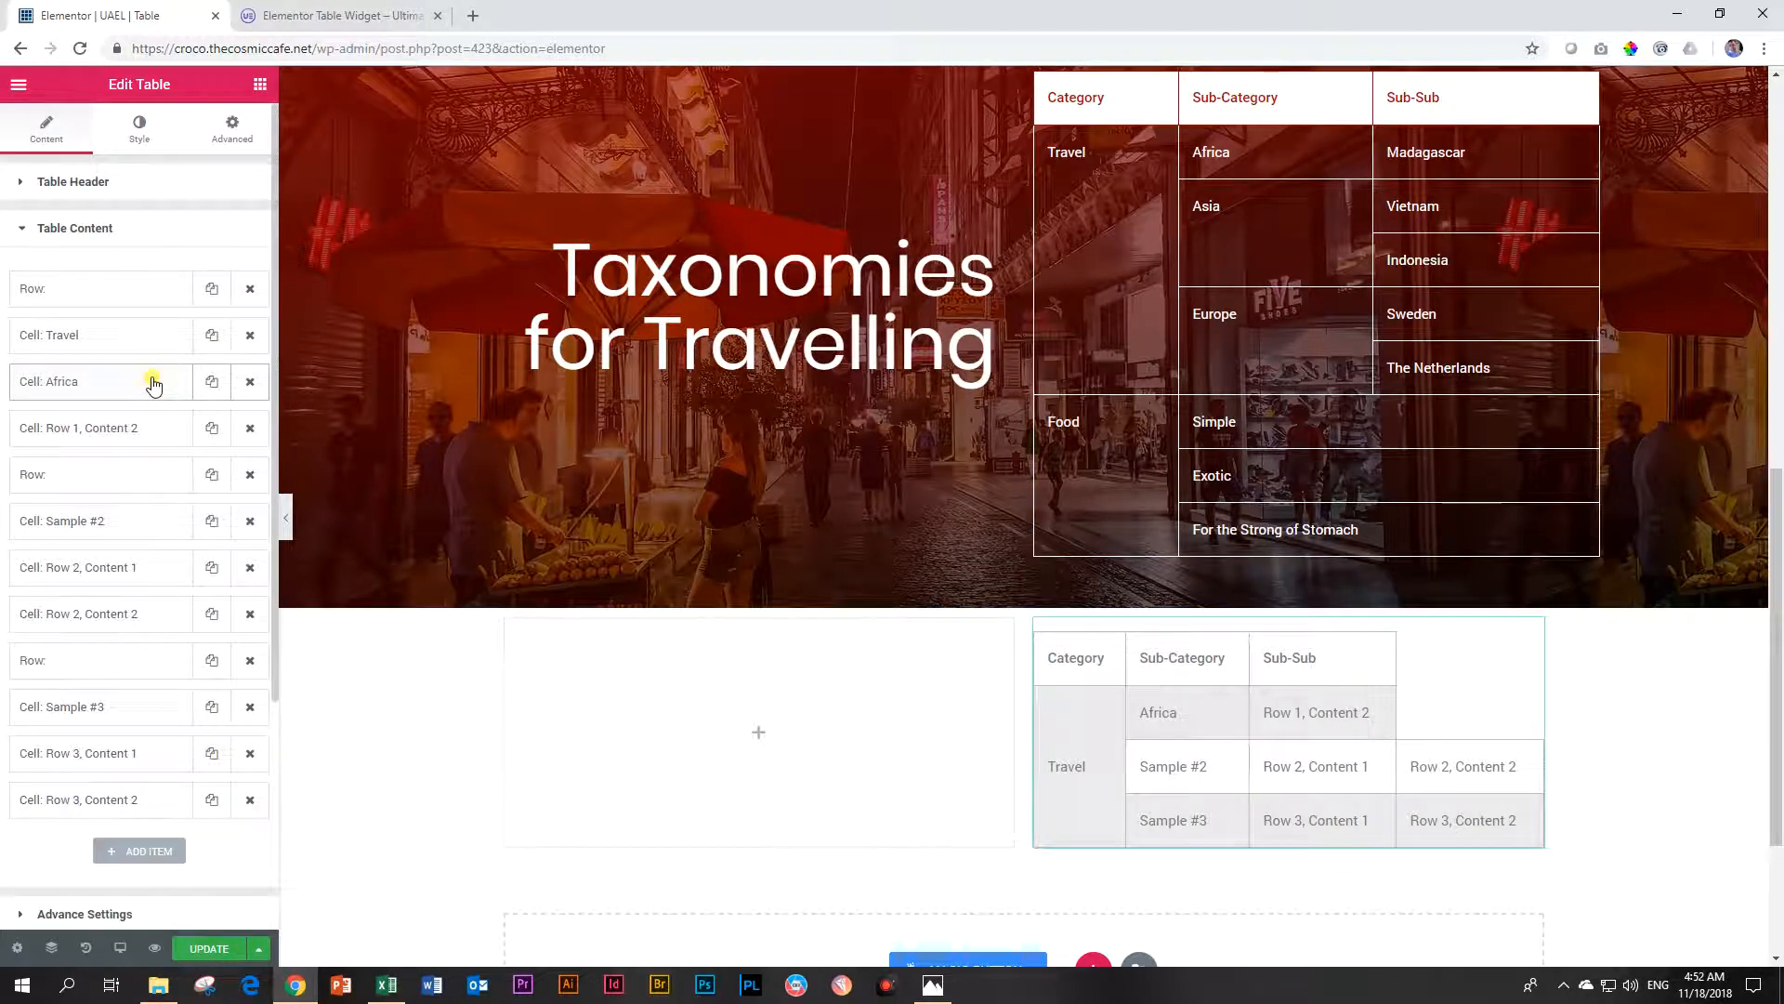
{"action": "left_click", "coordinate": [98, 435]}
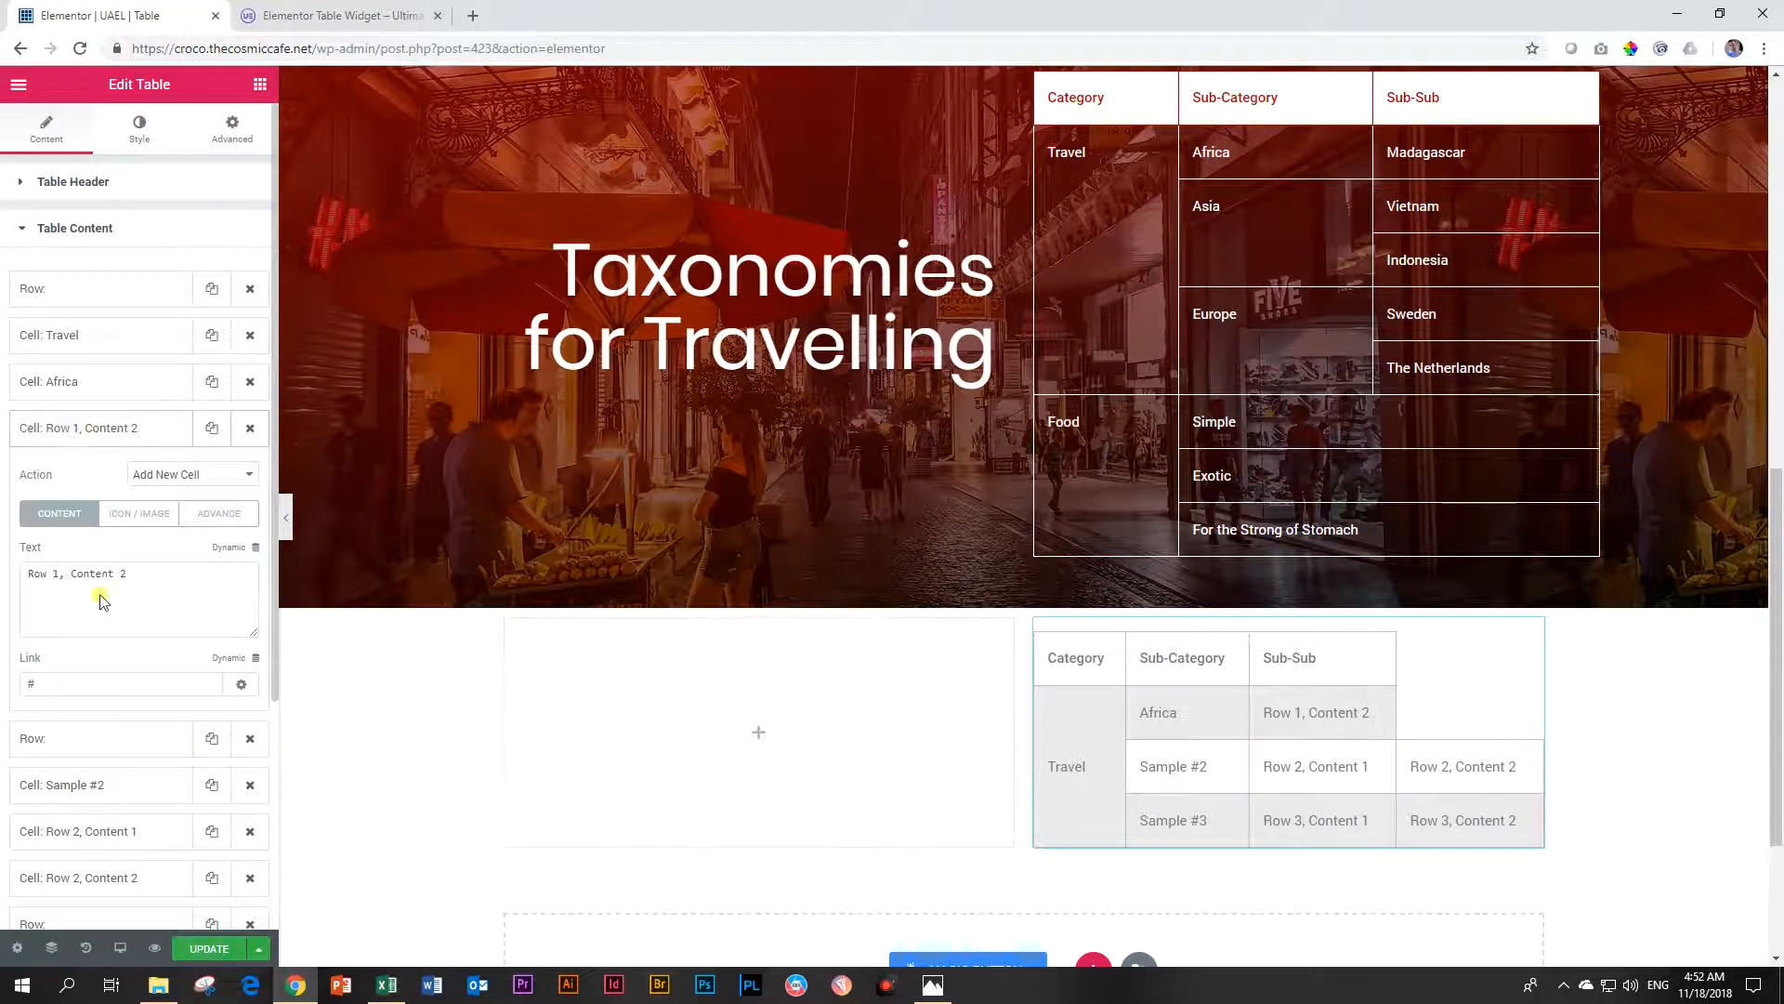
{"action": "left_click_drag", "start_coordinate": [129, 573], "coordinate": [7, 522]}
{"action": "type", "text": "Madagascar"}
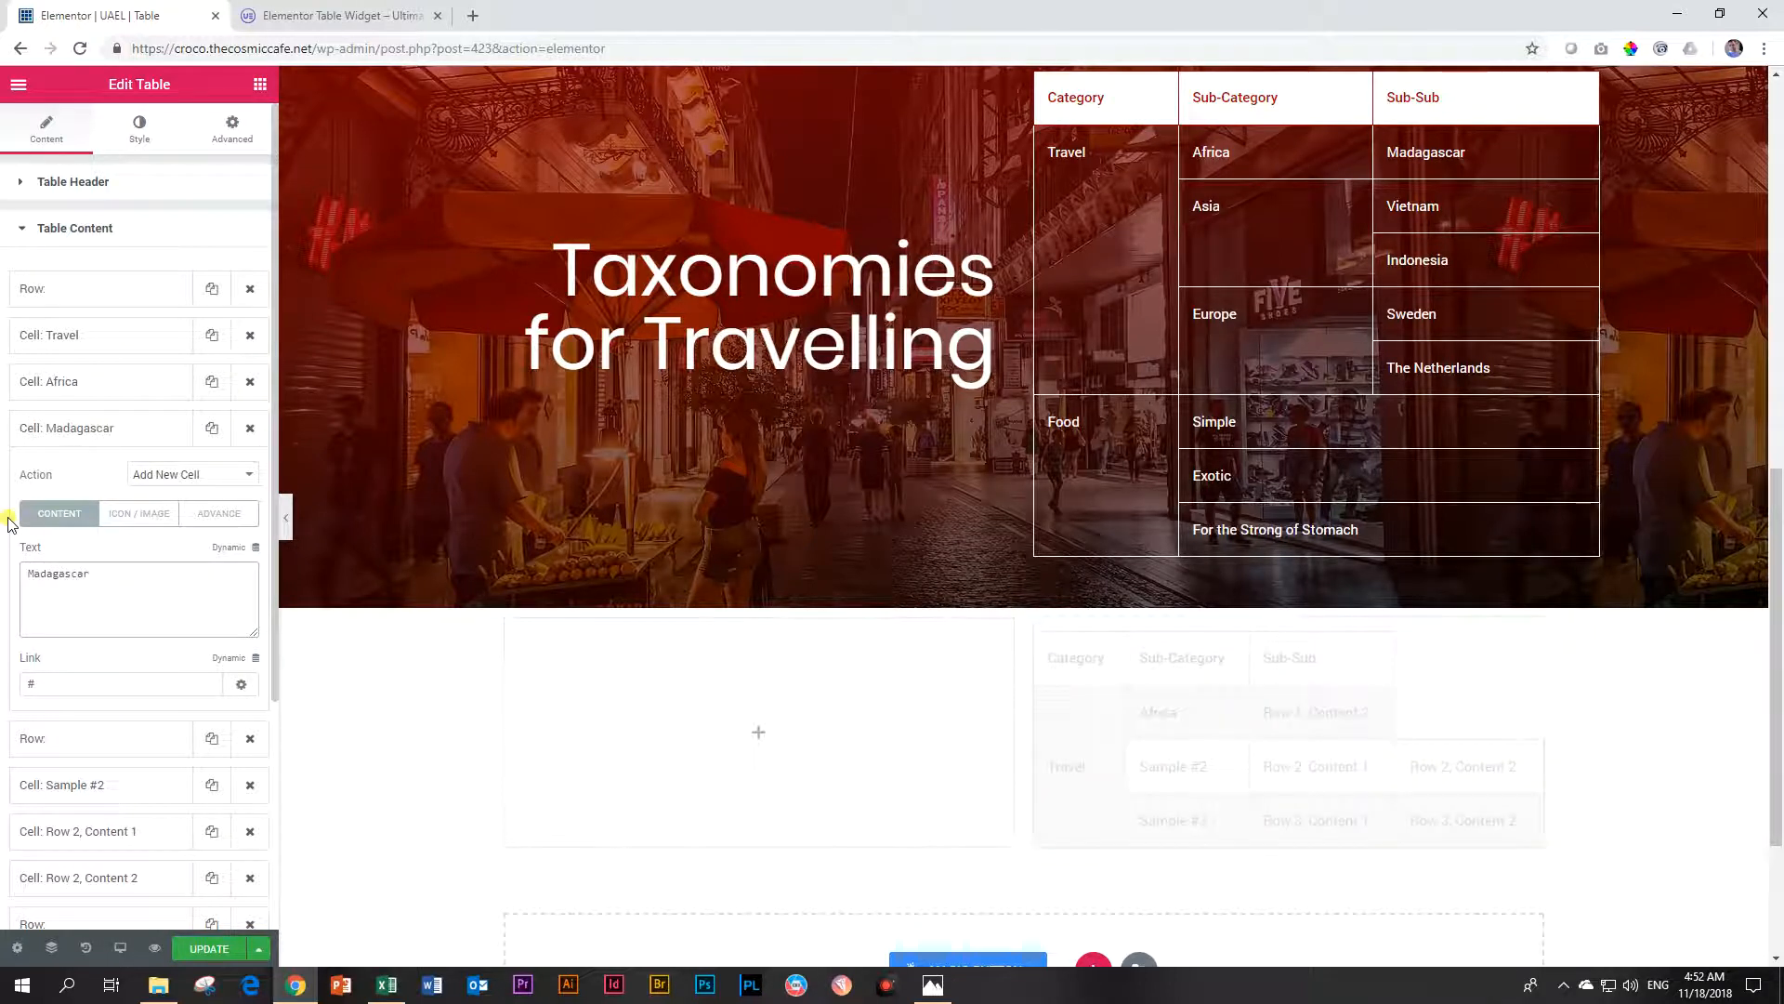
{"action": "left_click", "coordinate": [133, 435]}
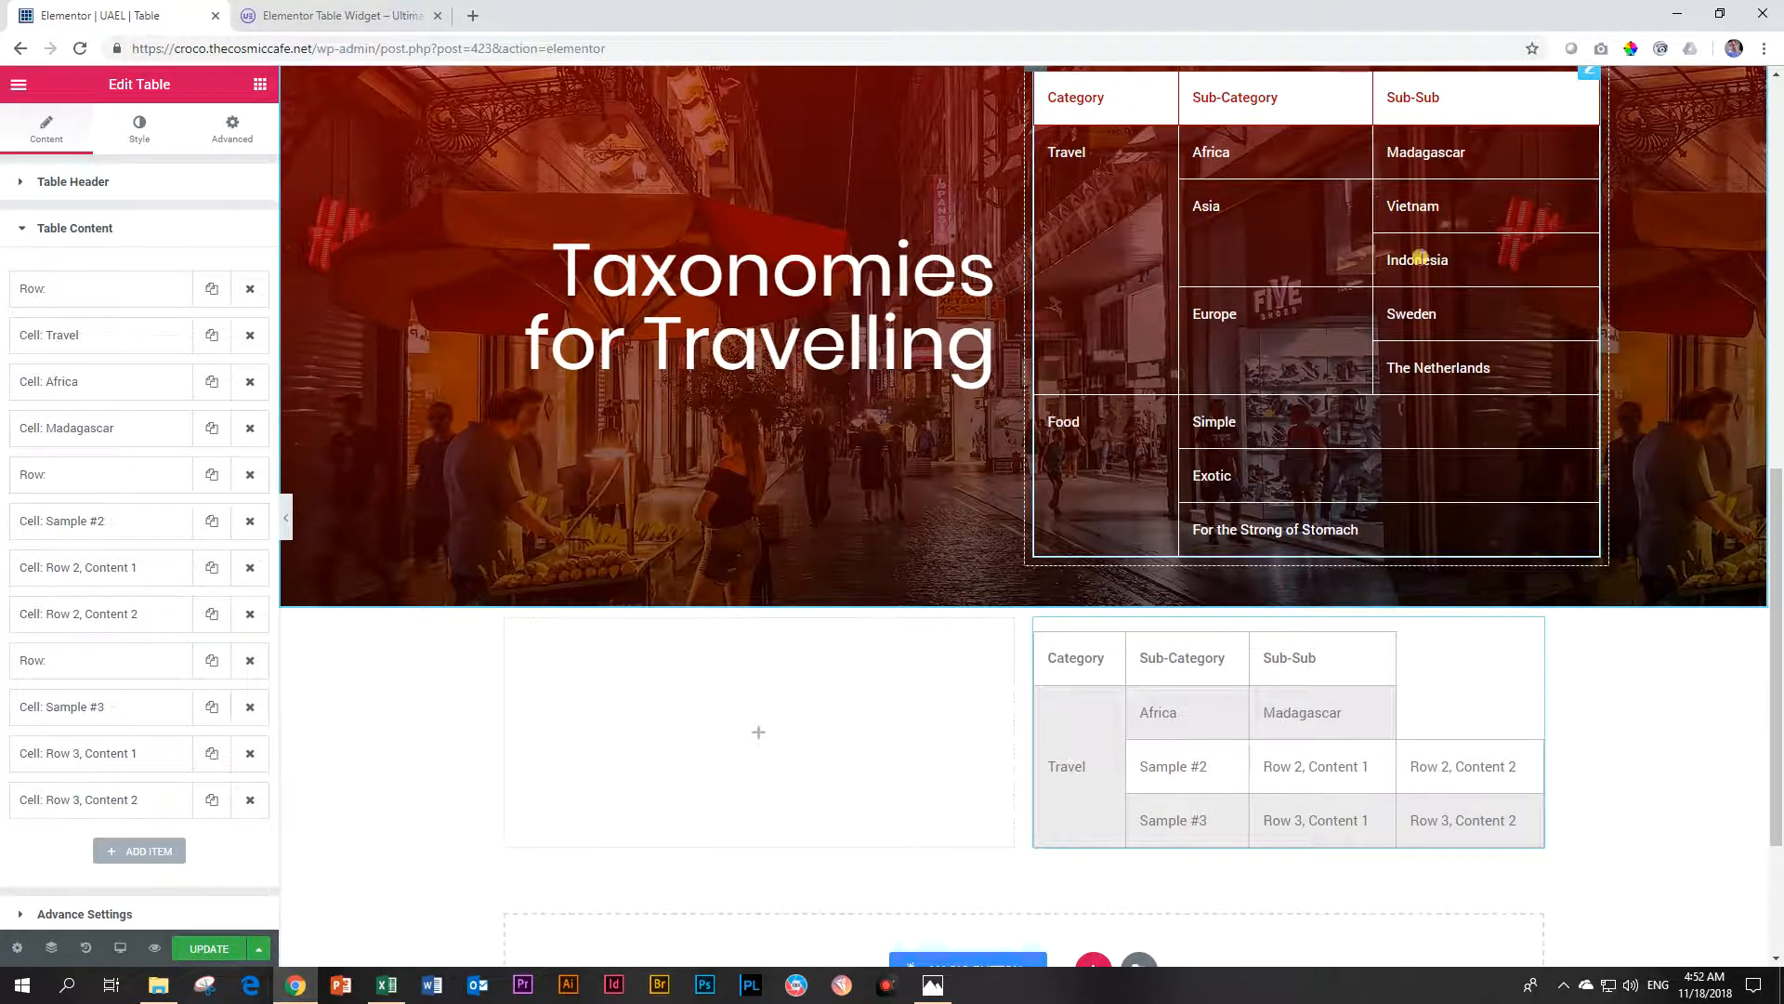
- Change the text of the Sample #2 cell to "Asia" and set its row span to 2
{"action": "left_click", "coordinate": [72, 521]}
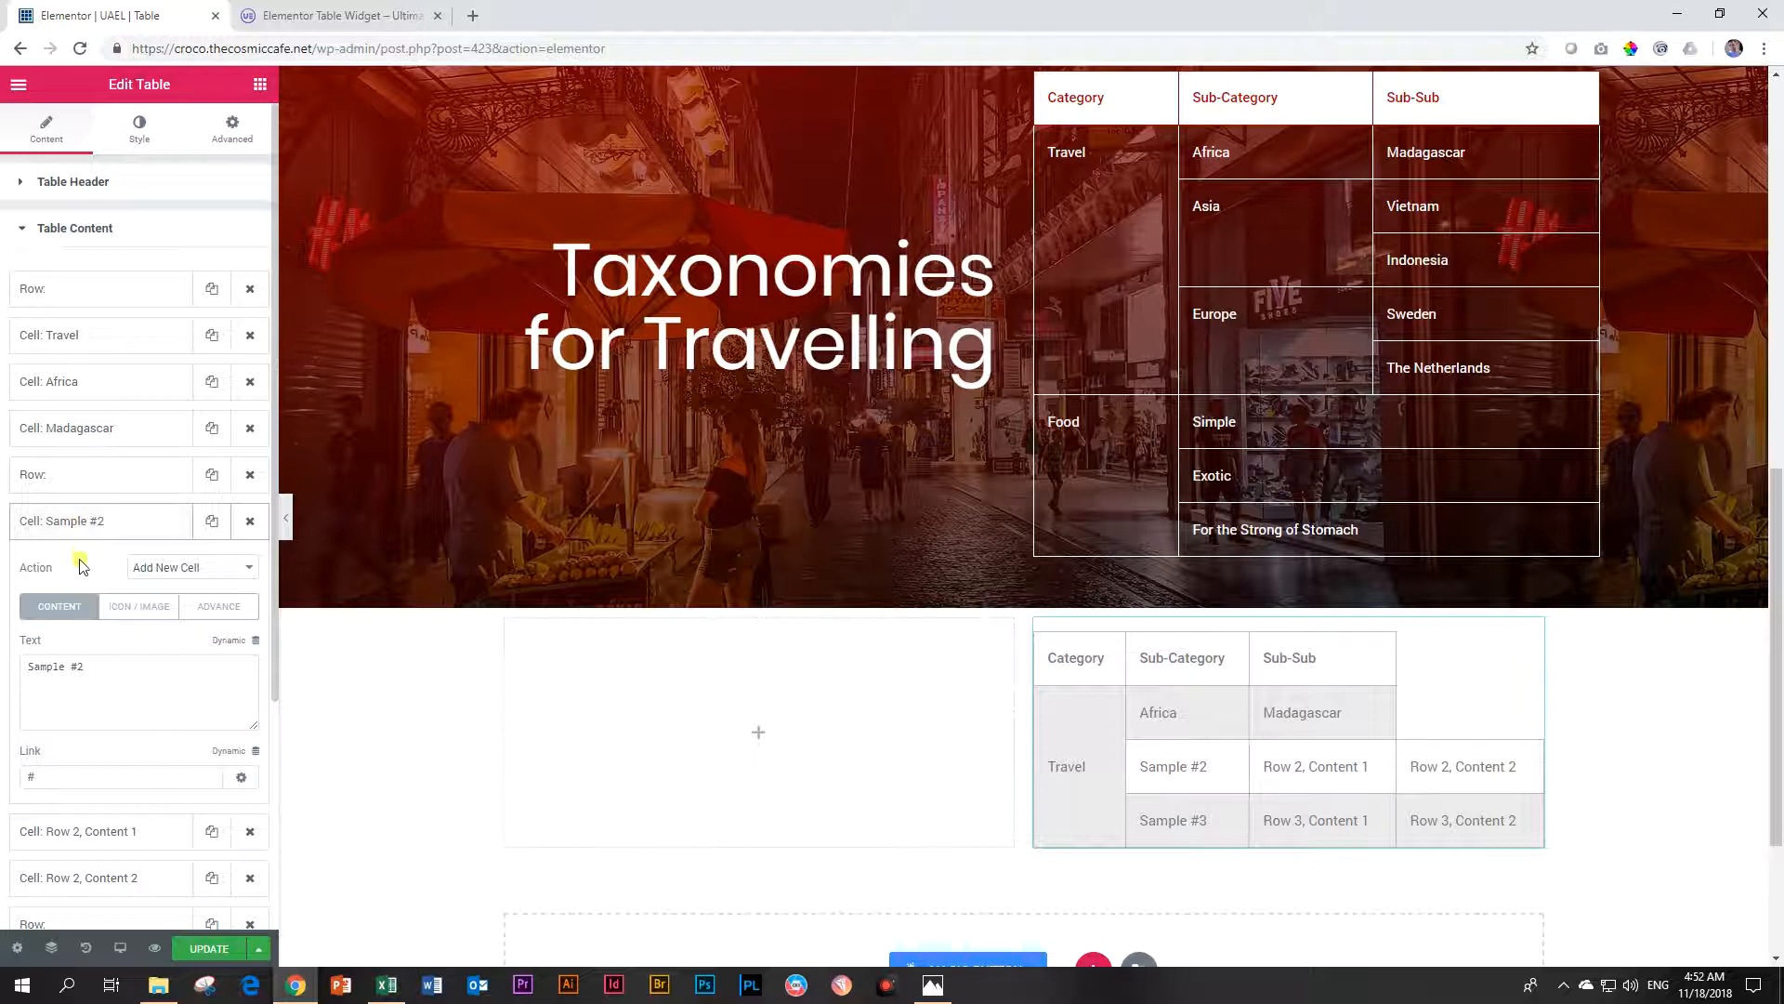
{"action": "scroll", "coordinate": [82, 511], "scroll_direction": "down", "scroll_amount": 3}
{"action": "left_click_drag", "start_coordinate": [93, 353], "coordinate": [2, 353]}
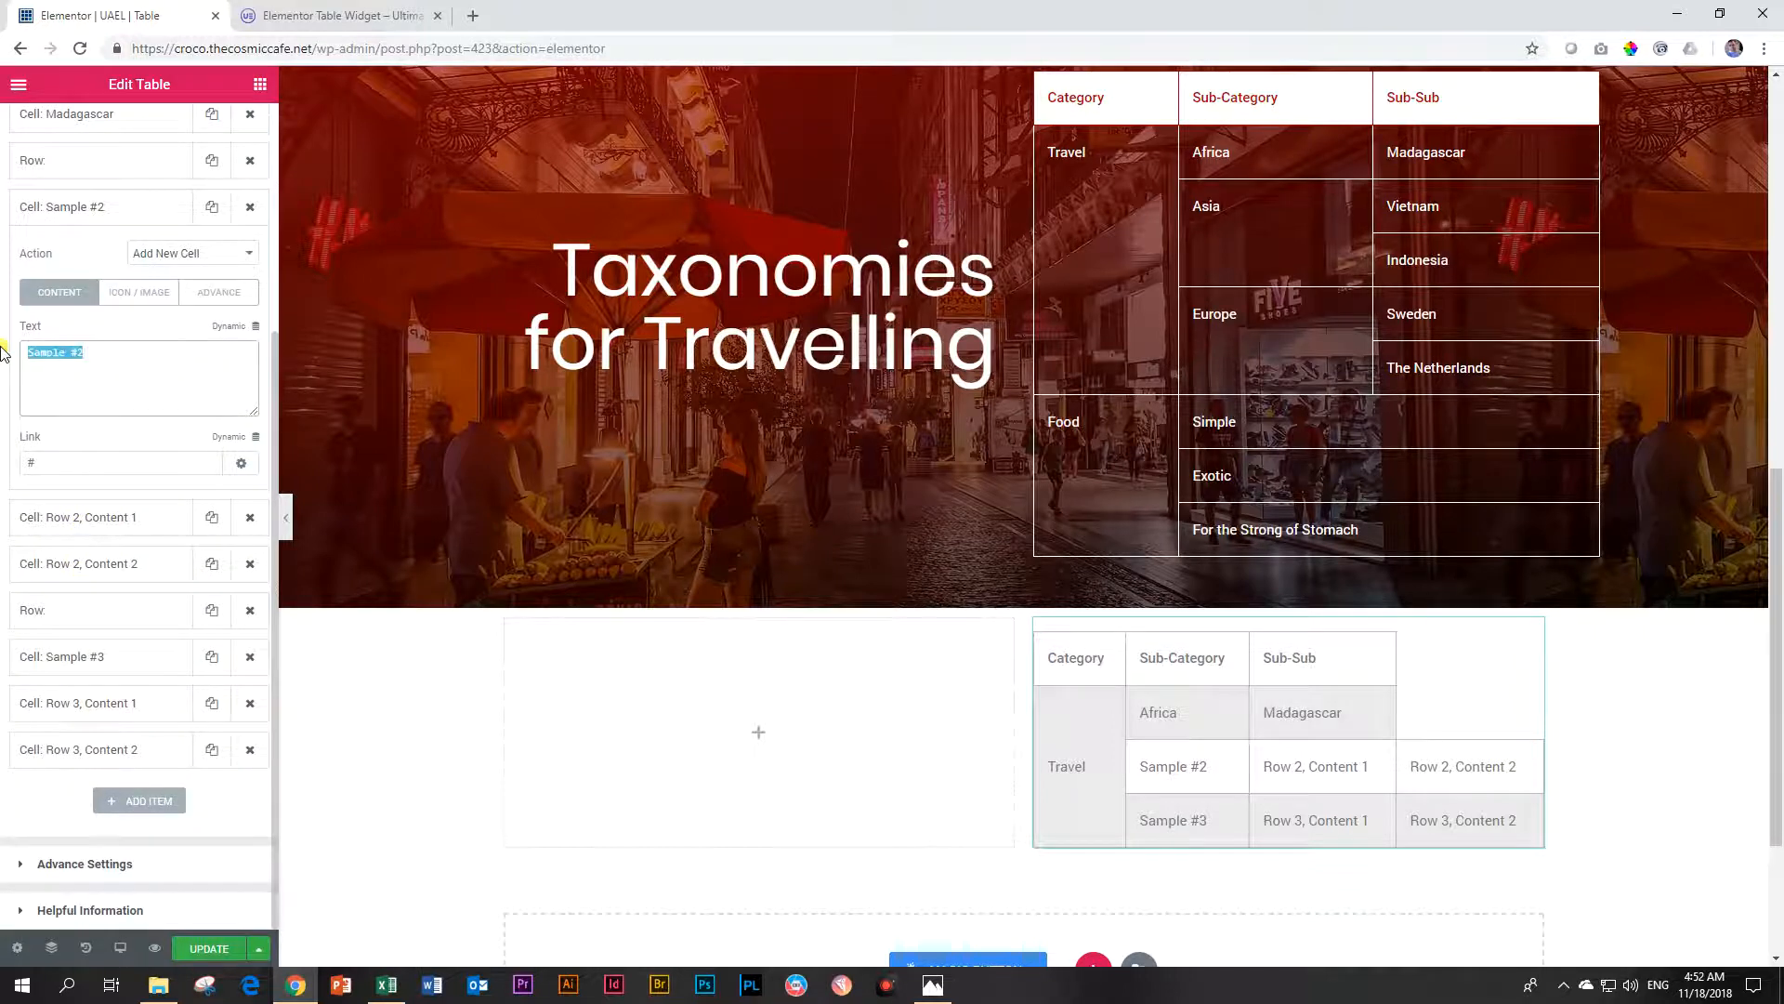
{"action": "type", "text": "Asia"}
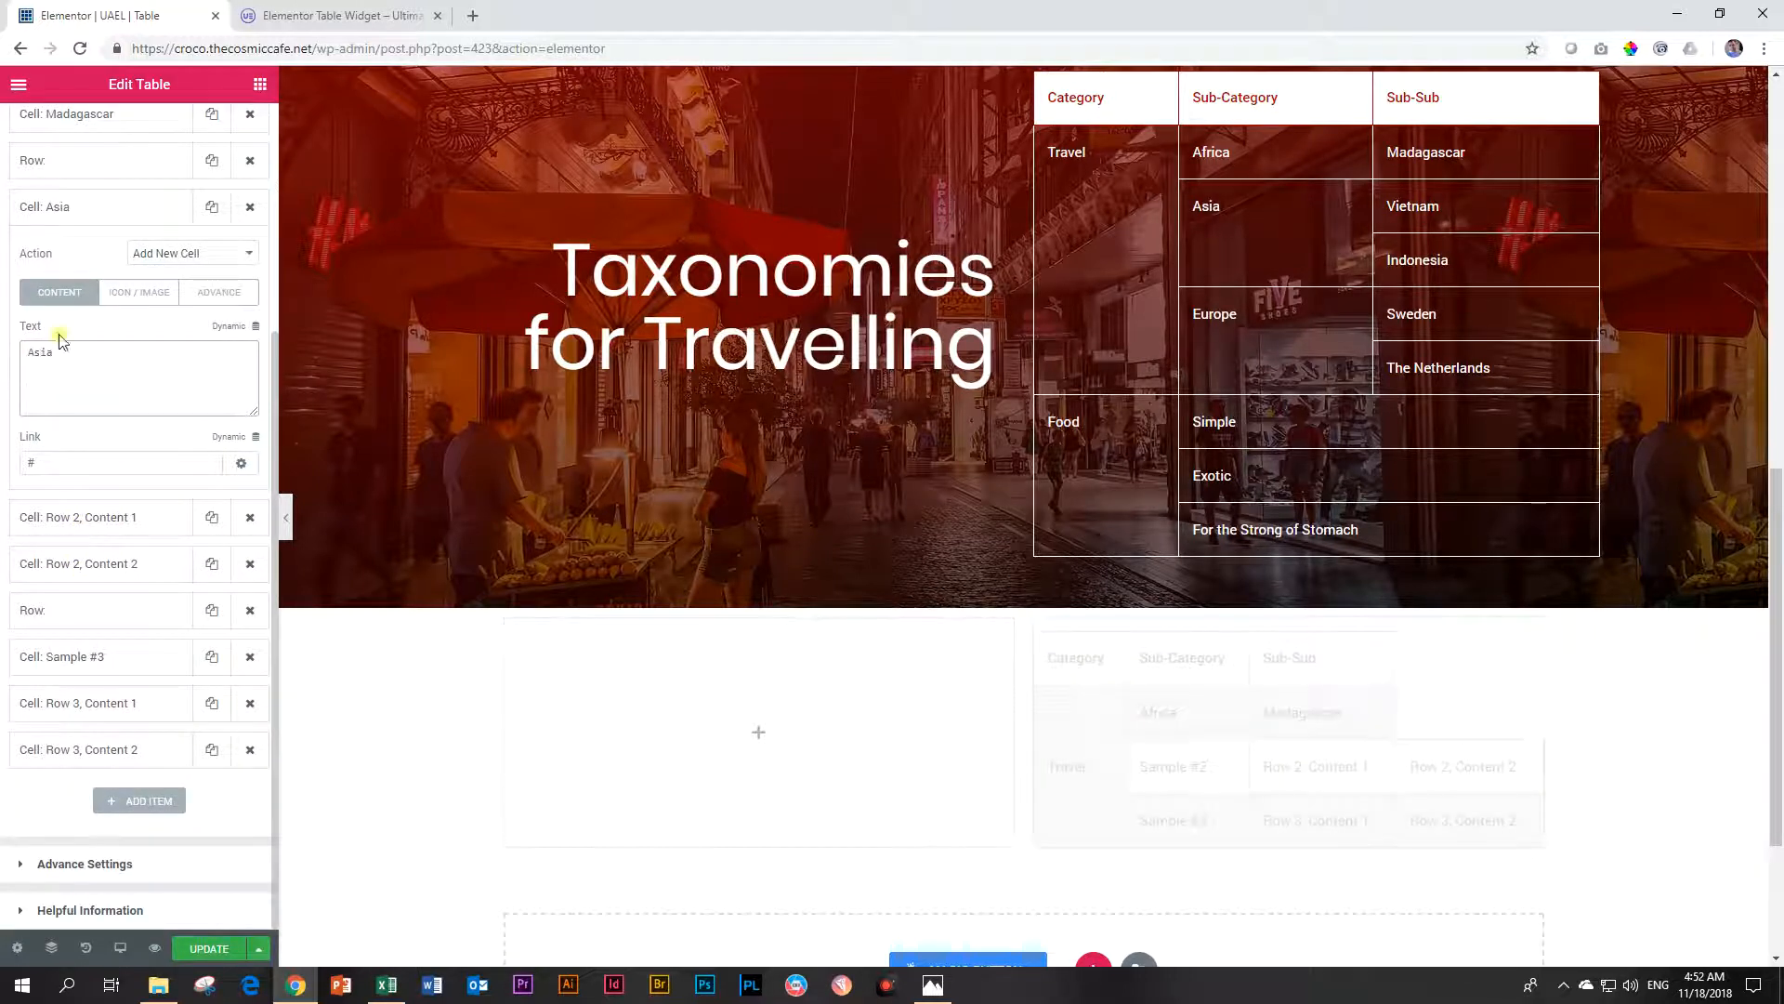
{"action": "left_click", "coordinate": [219, 292]}
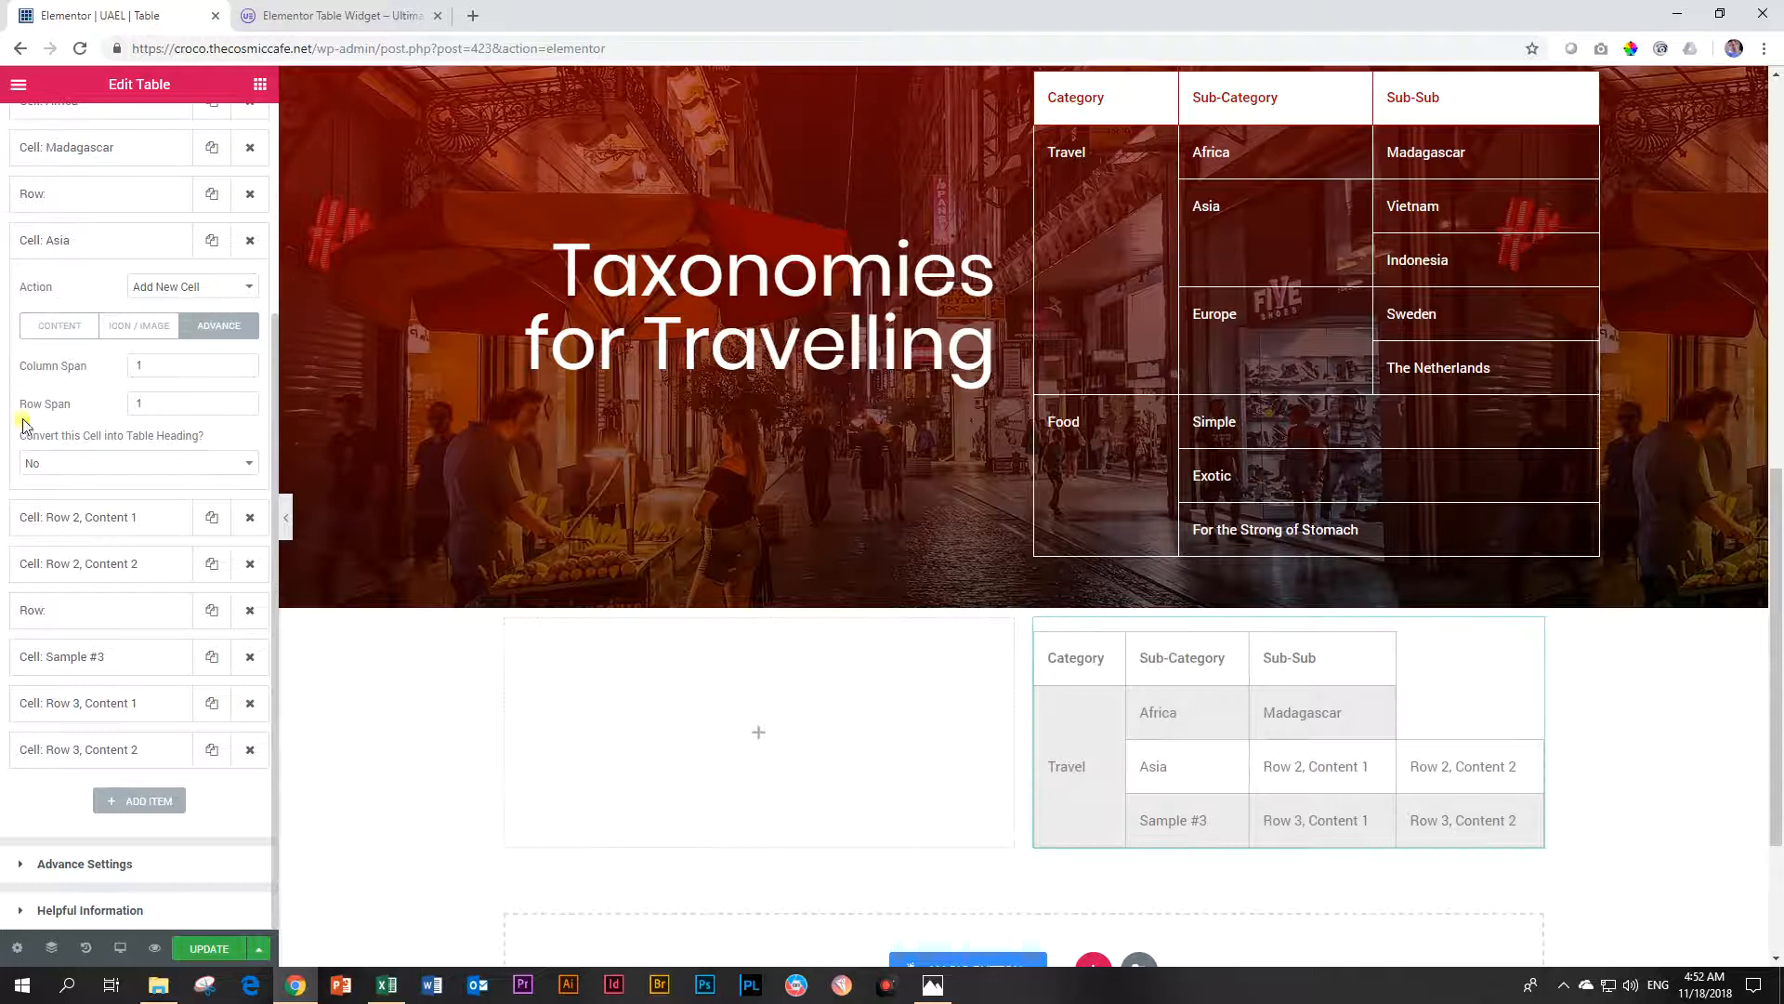
{"action": "left_click", "coordinate": [243, 399]}
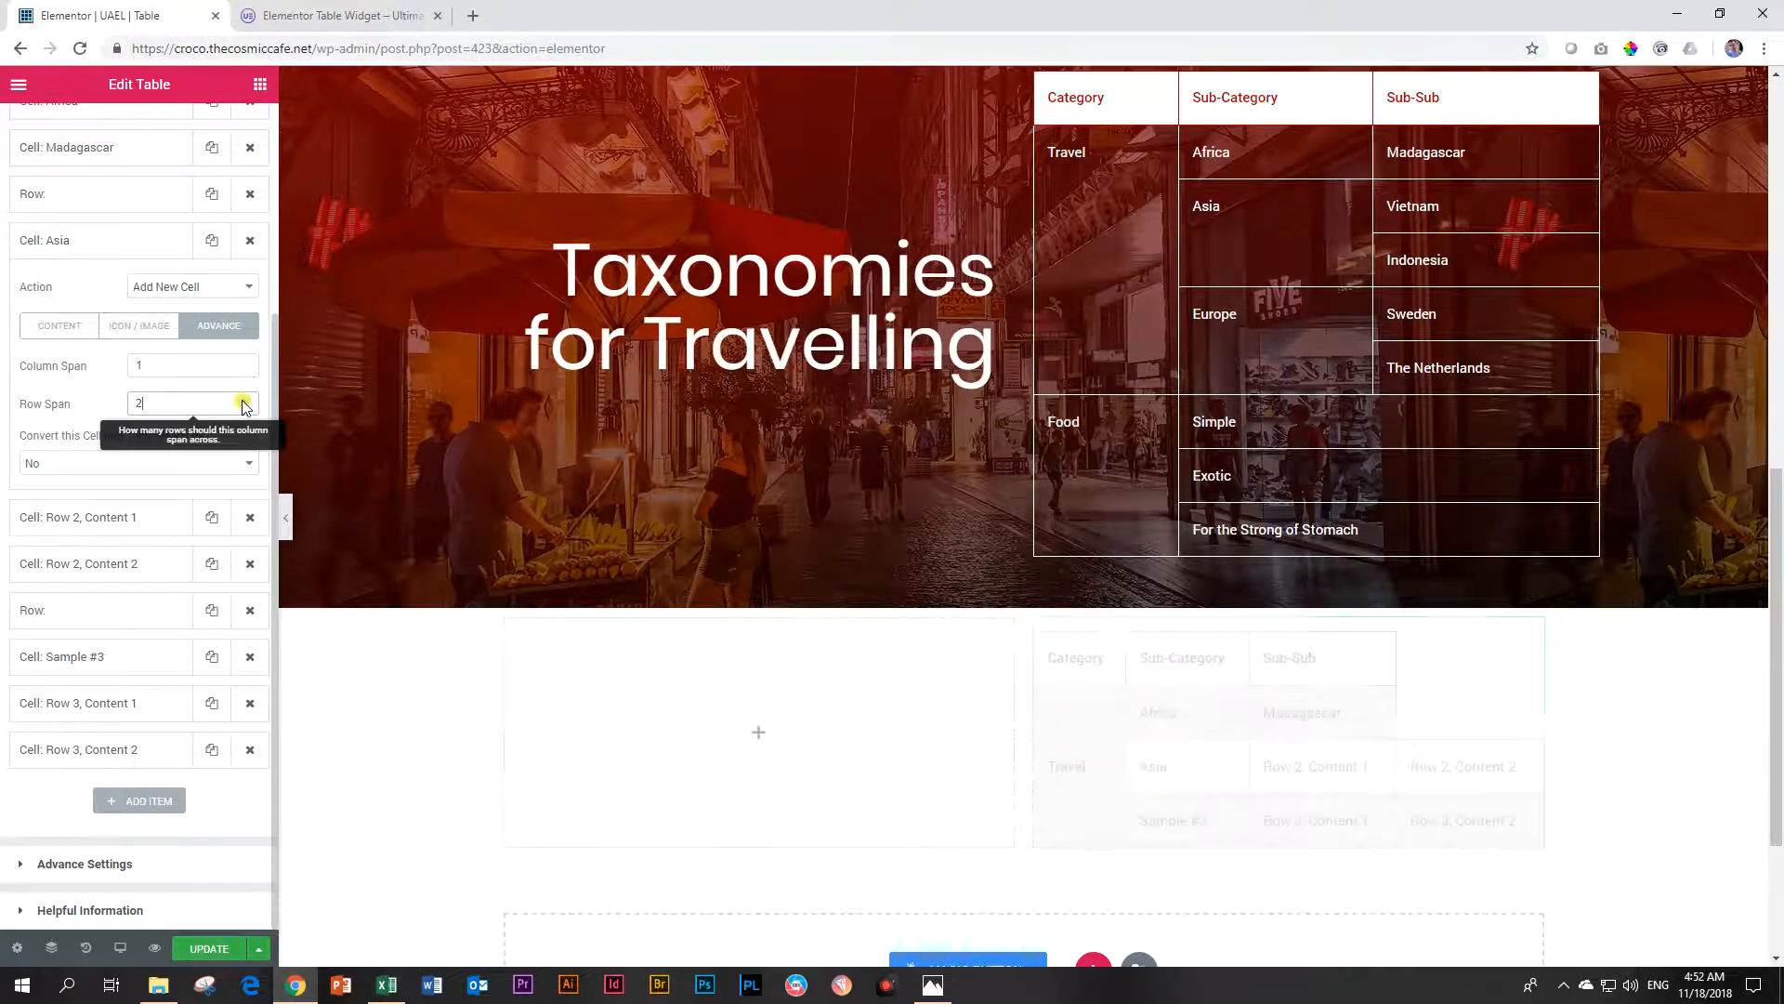
{"action": "left_click", "coordinate": [100, 248]}
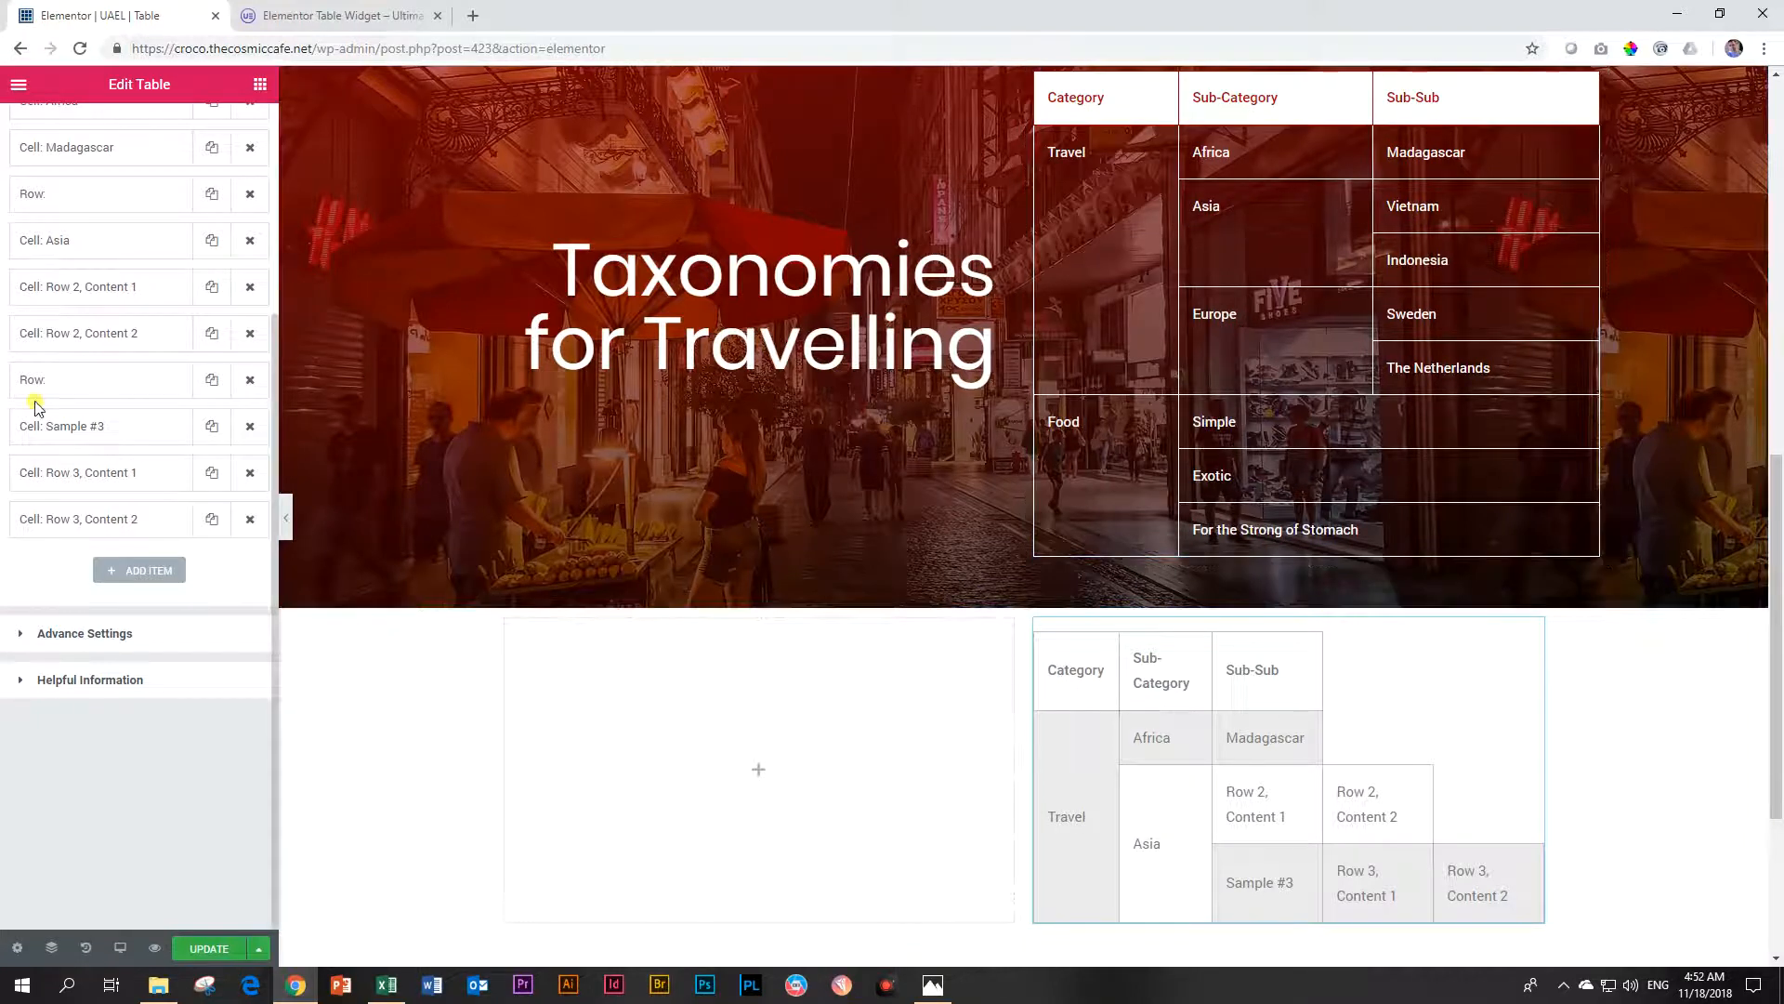
- Change the text of the "Row 2, Content 1" cell to "Vietnam"
{"action": "left_click", "coordinate": [59, 295]}
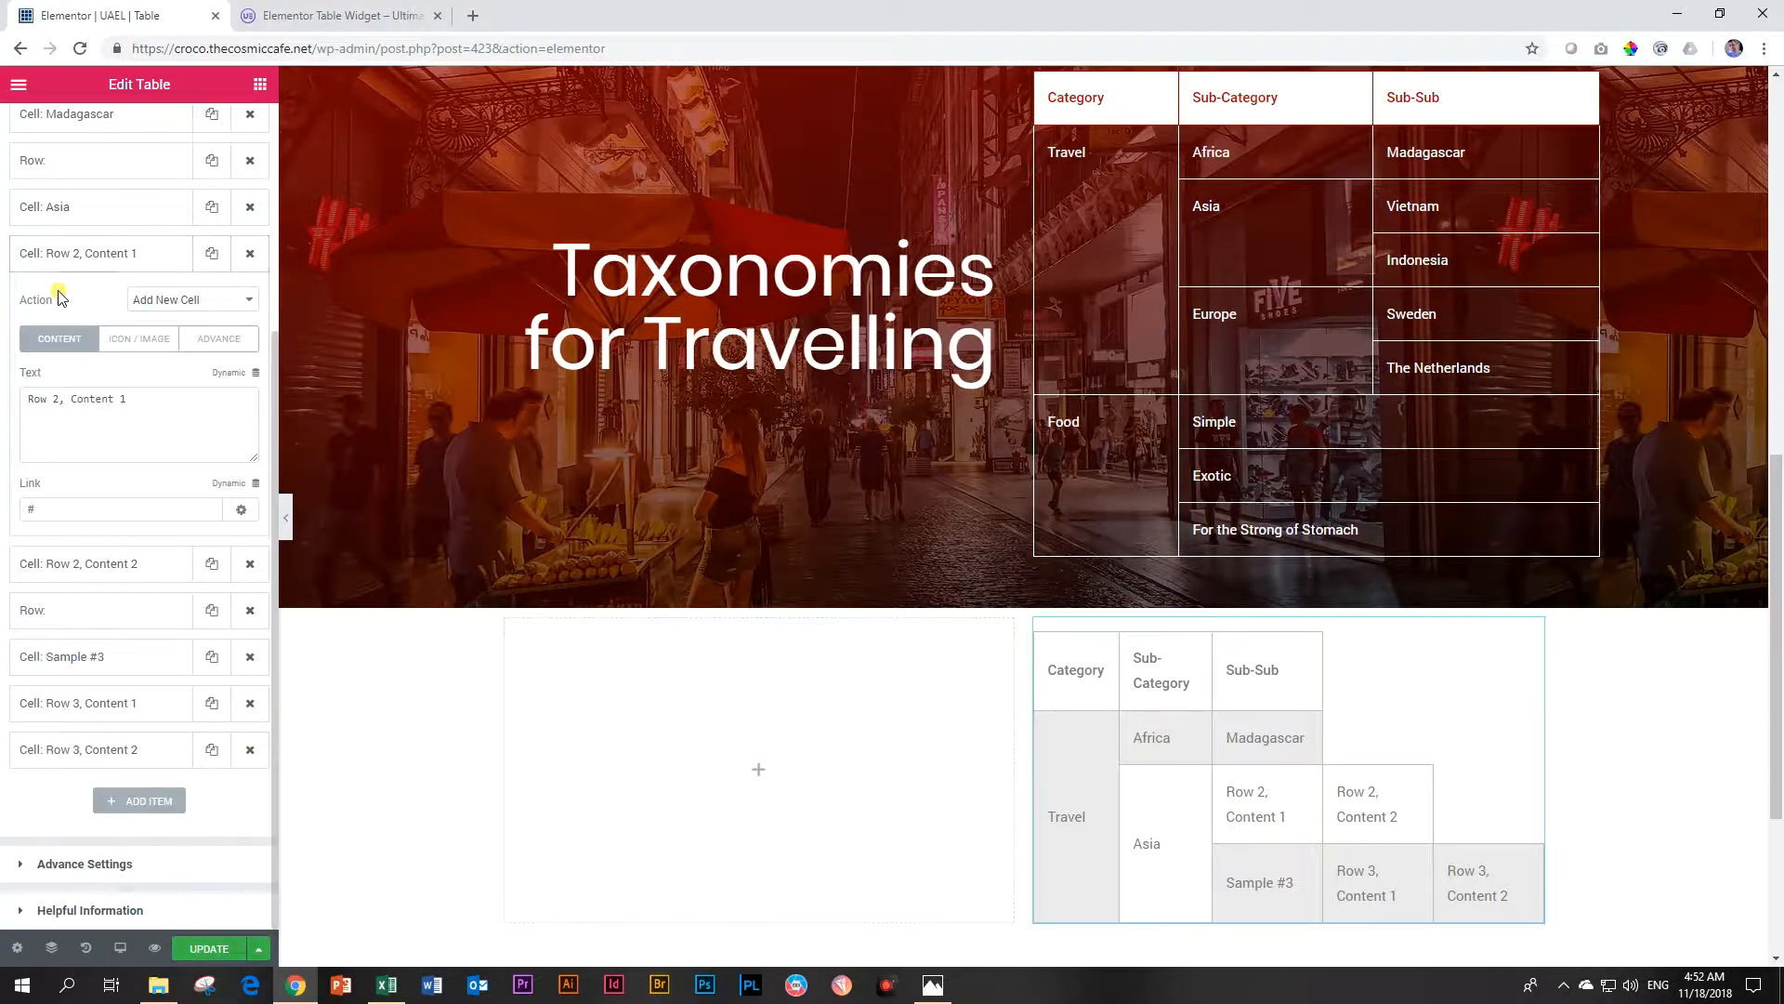
{"action": "left_click_drag", "start_coordinate": [159, 402], "coordinate": [2, 388]}
{"action": "type", "text": "Vietnam"}
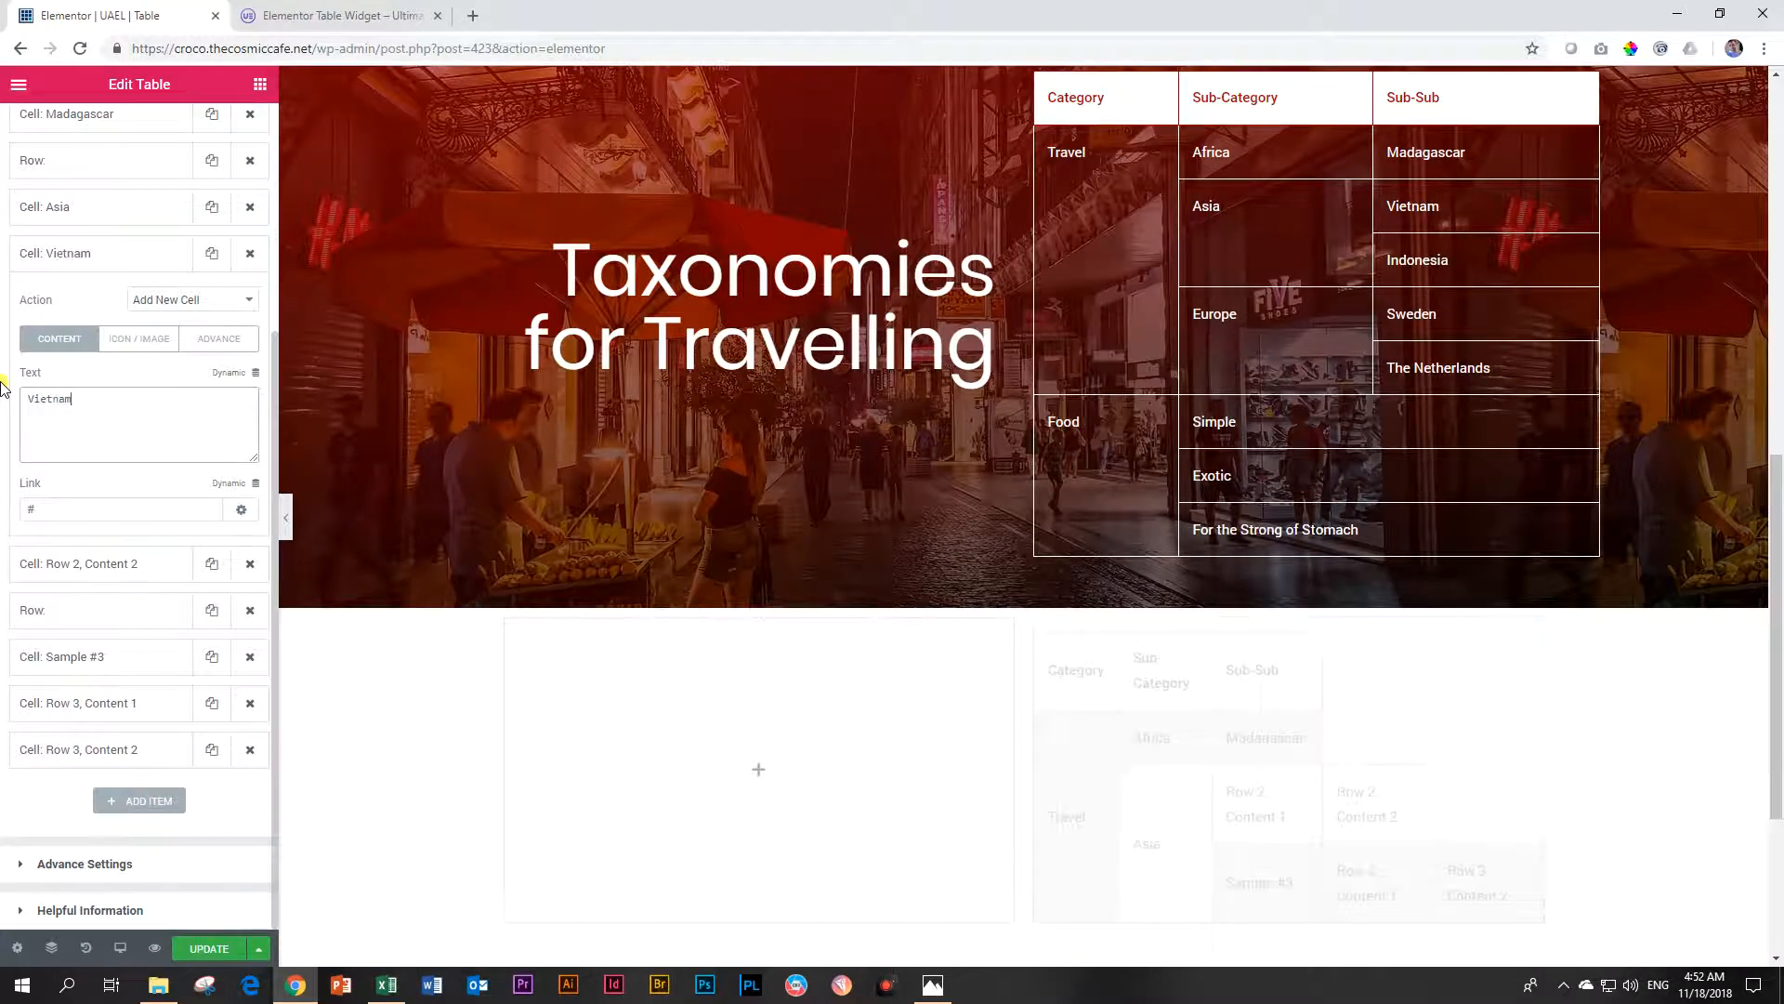
{"action": "left_click", "coordinate": [49, 257]}
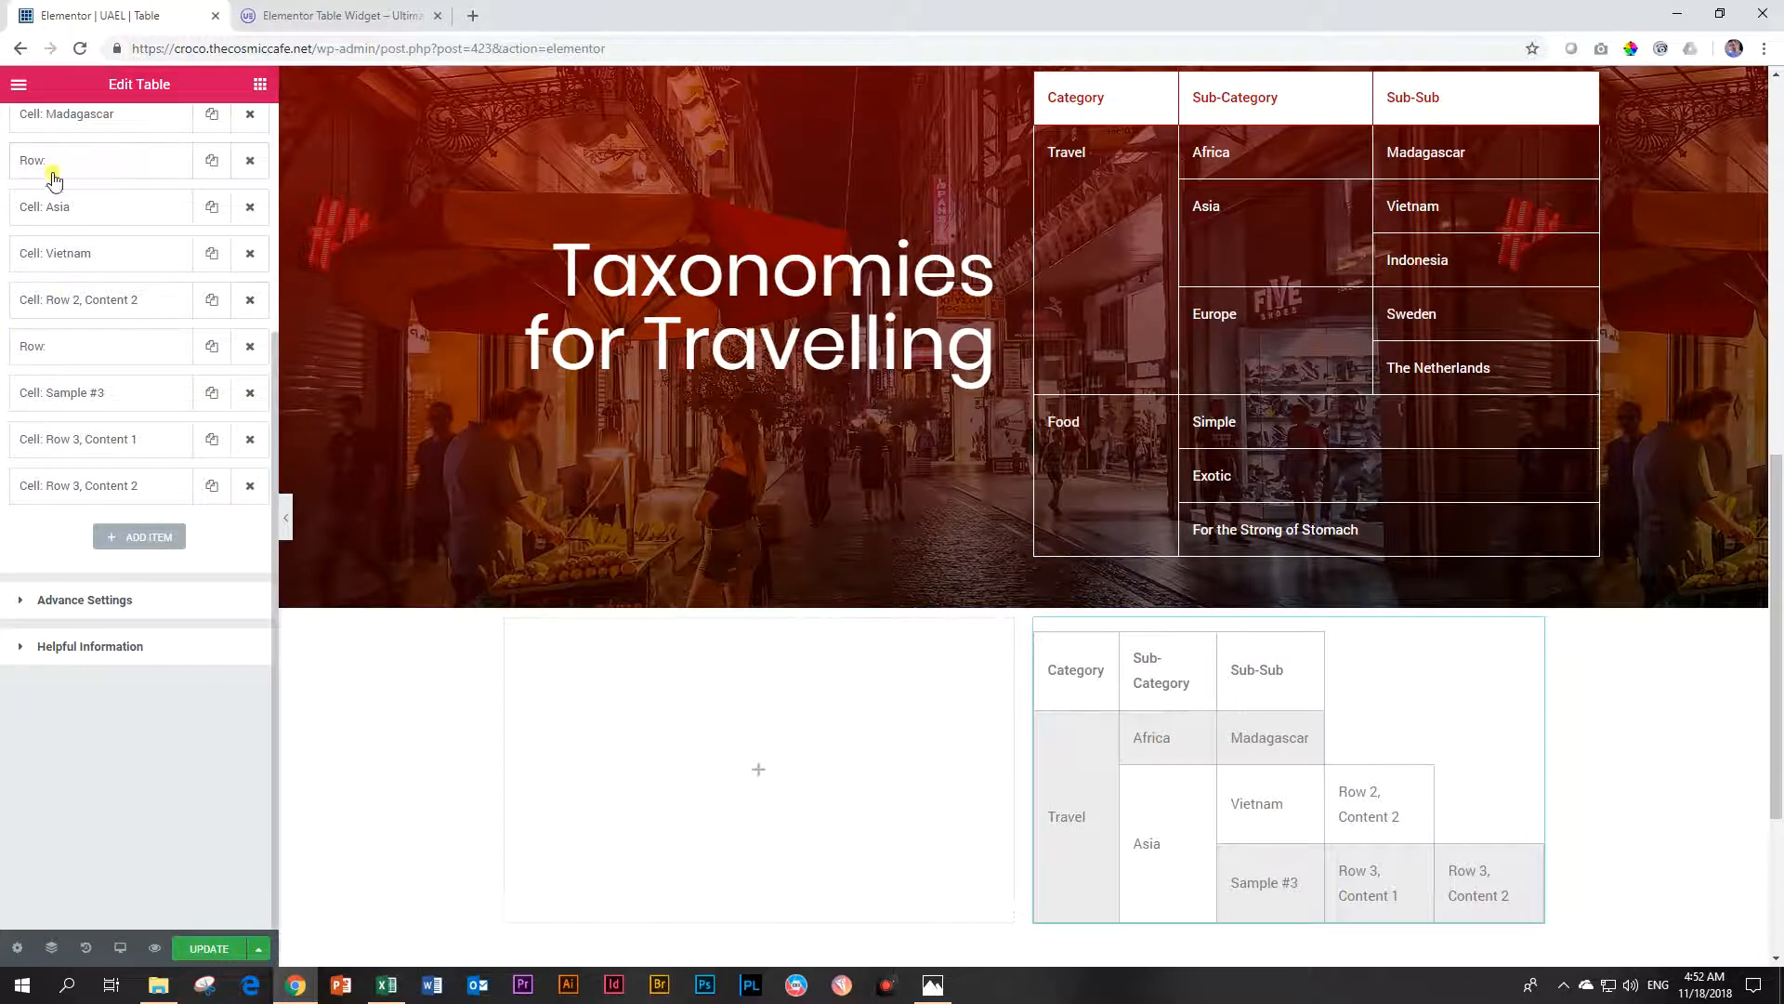
- Insert a duplicated row item after the Vietnam cell and change the text of the cell following it to "Indonesia"
{"action": "left_click", "coordinate": [211, 163]}
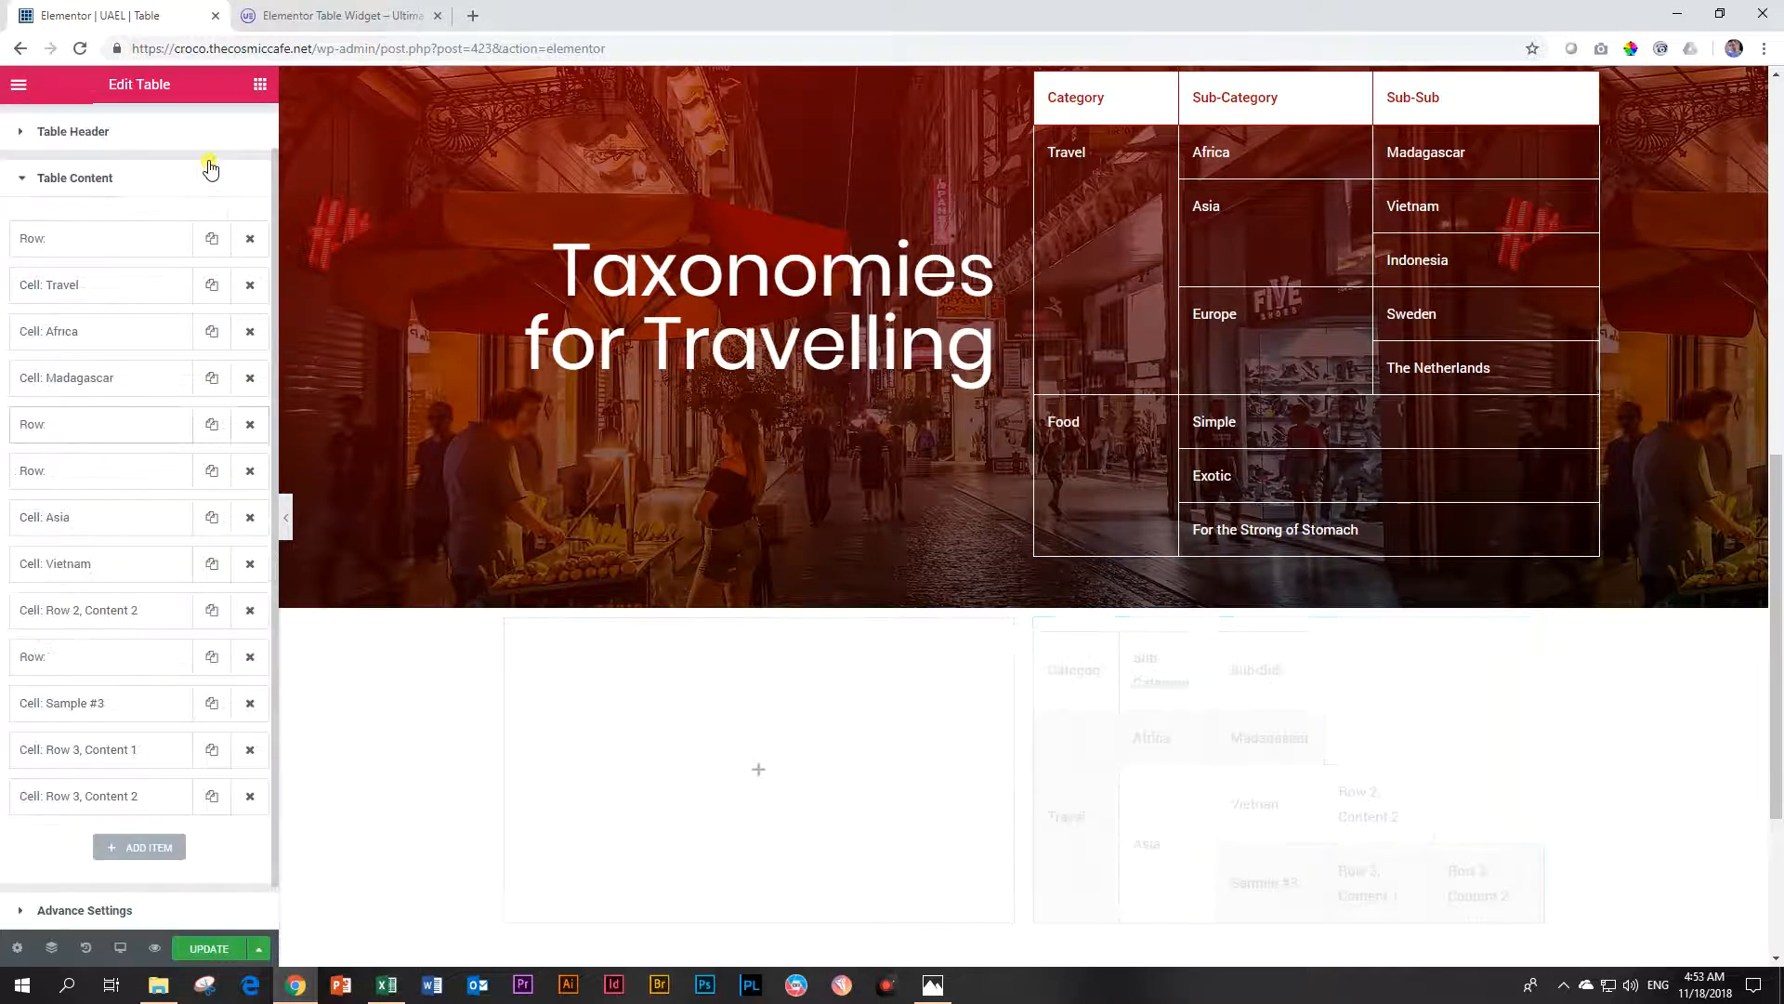
{"action": "left_click_drag", "start_coordinate": [30, 506], "coordinate": [27, 575]}
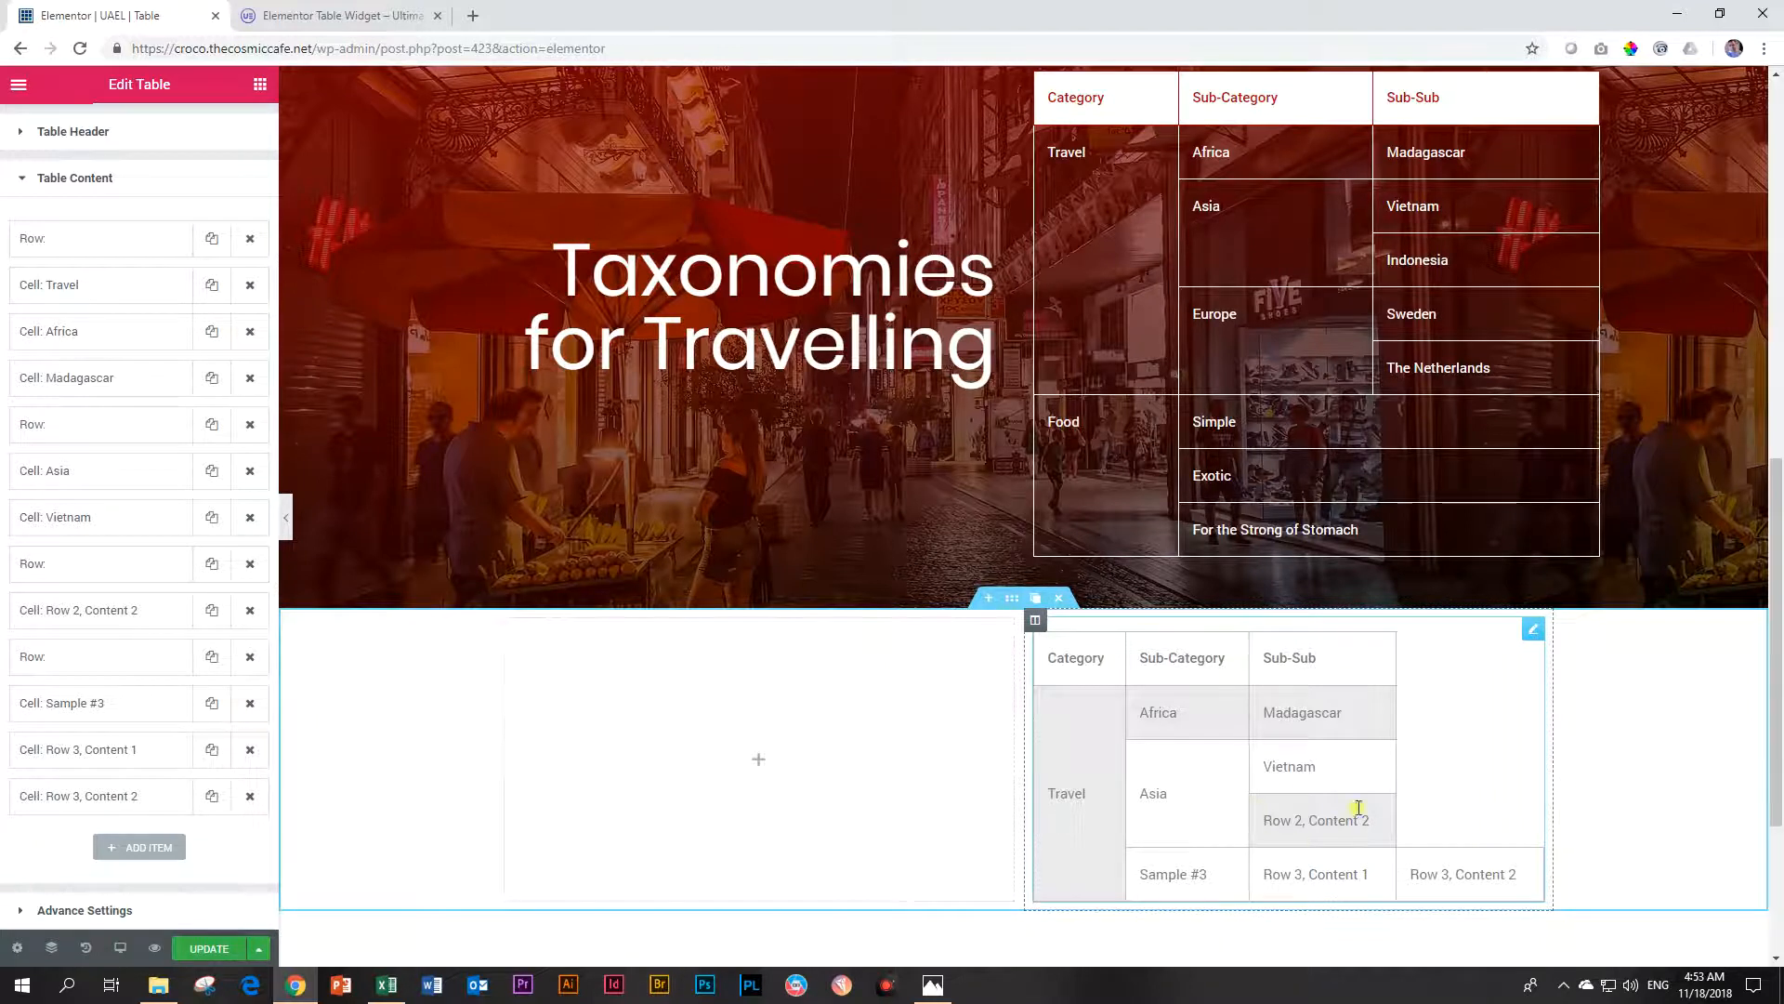
{"action": "left_click", "coordinate": [80, 610]}
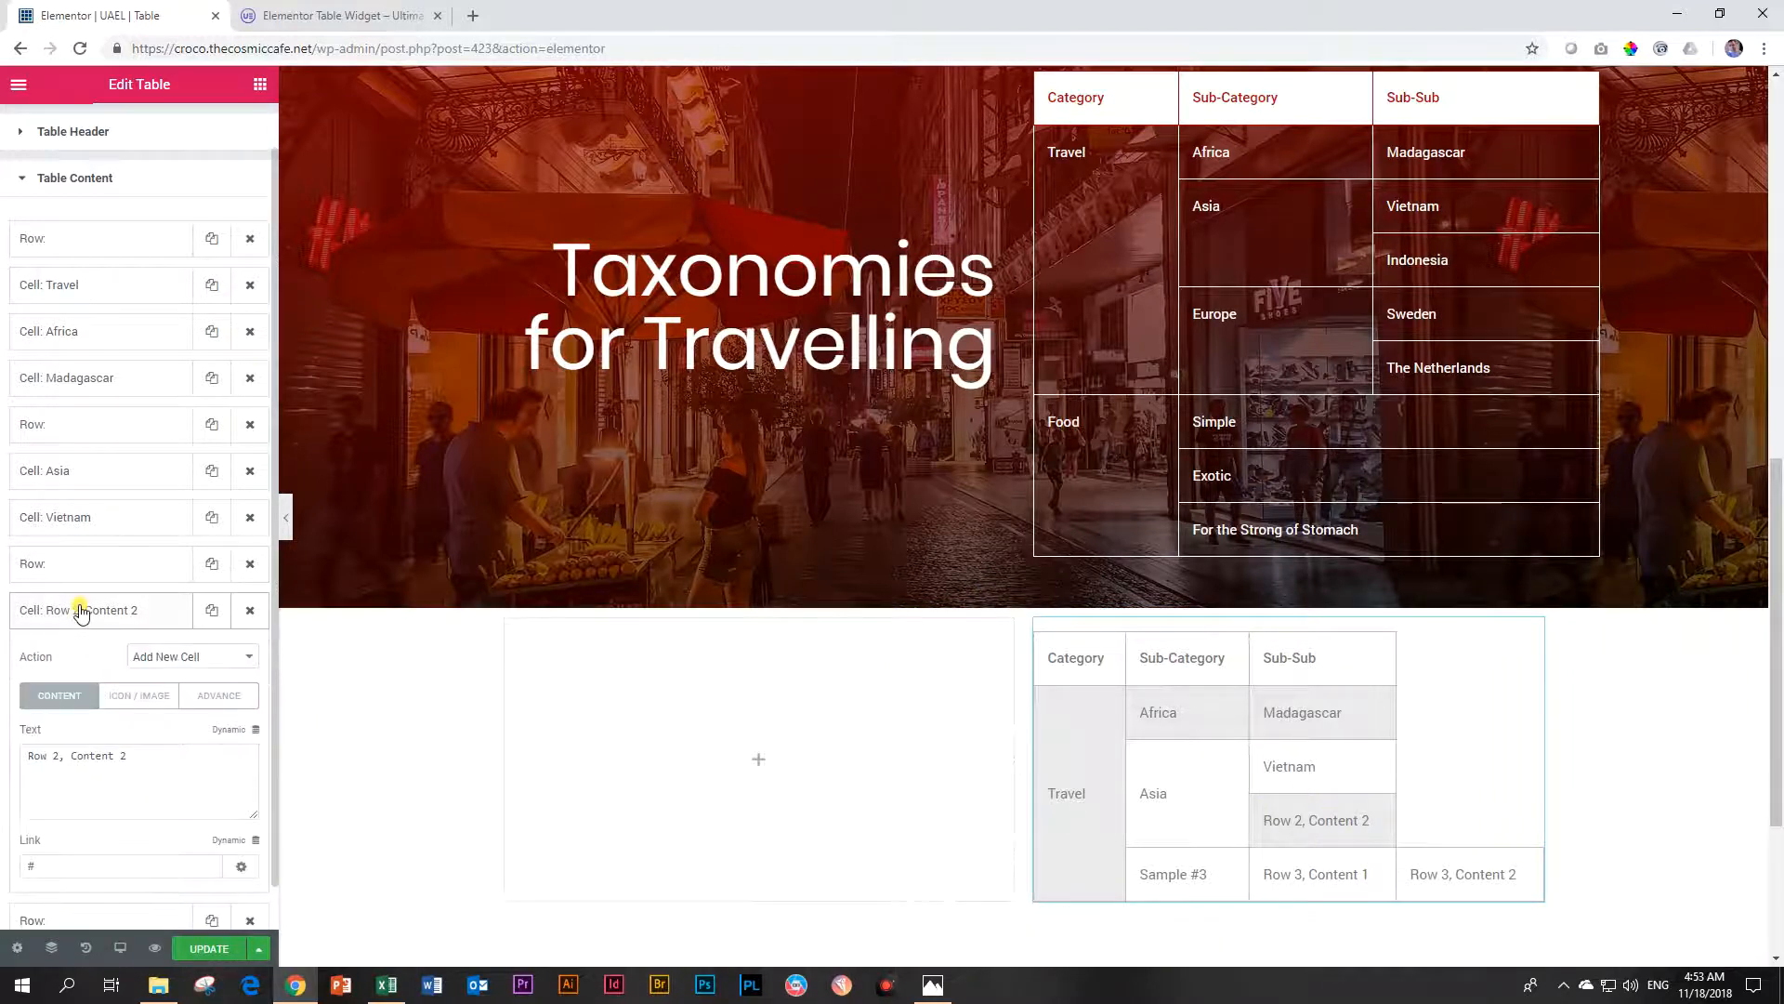
{"action": "left_click_drag", "start_coordinate": [146, 615], "coordinate": [0, 604]}
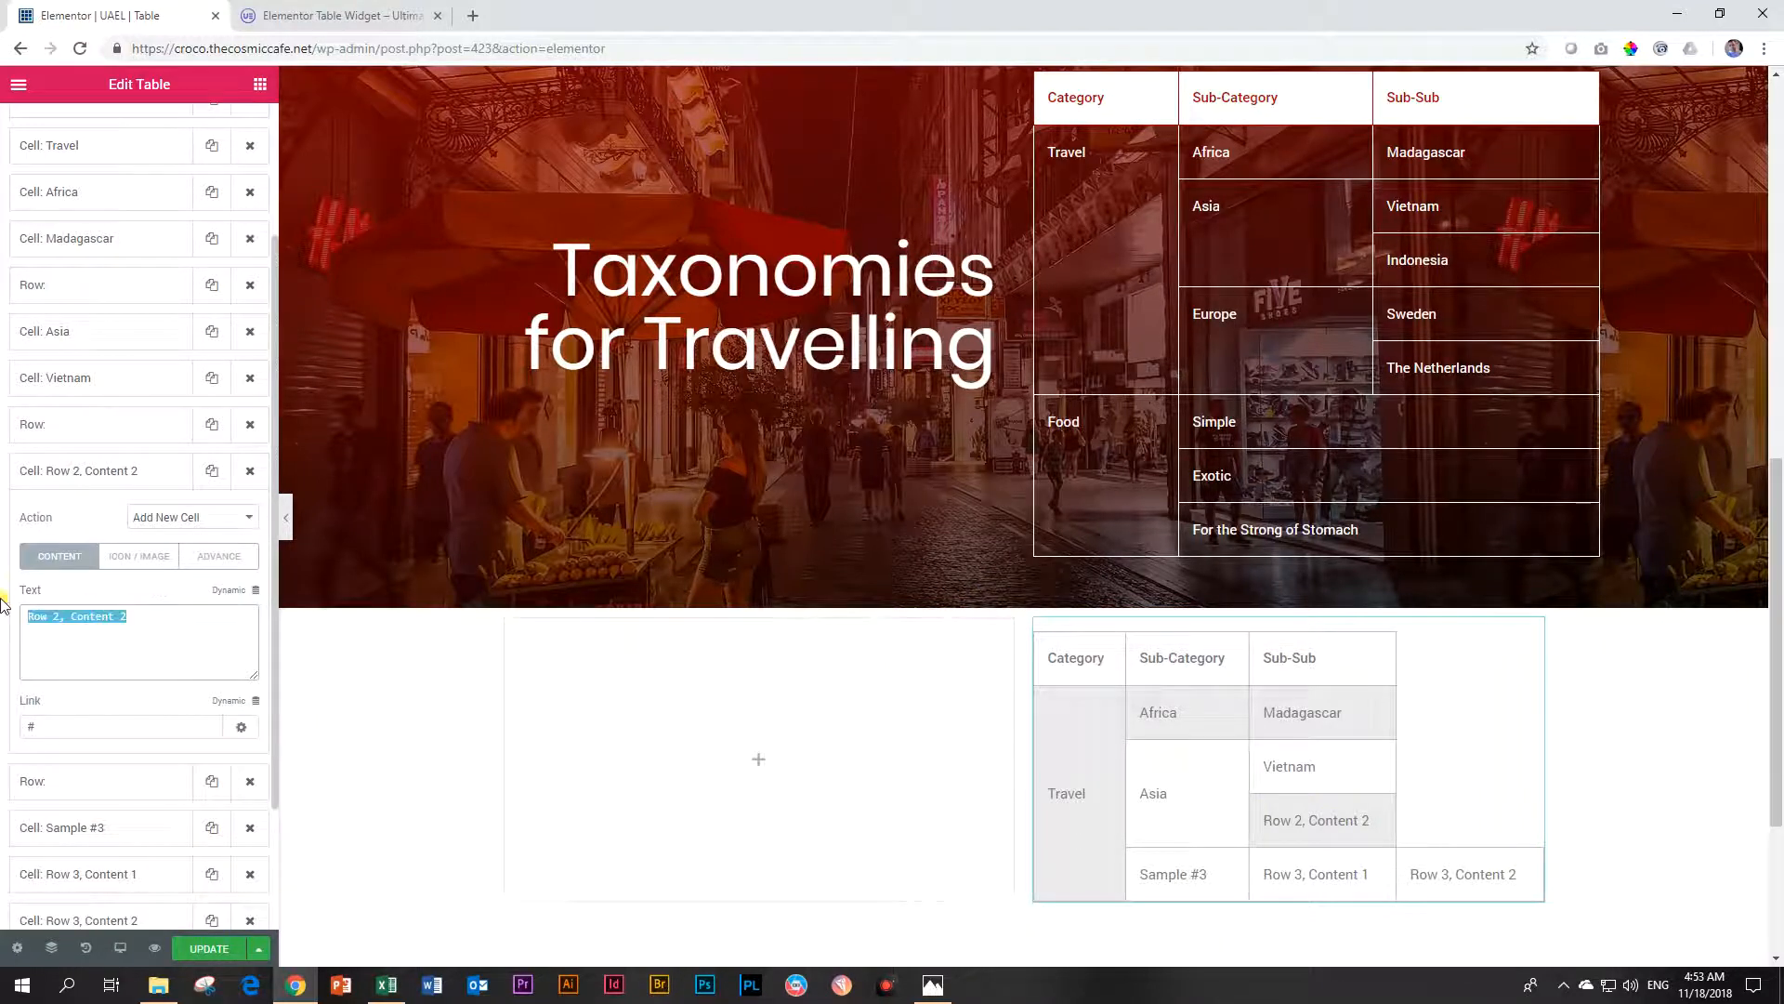
{"action": "type", "text": "Indonesia"}
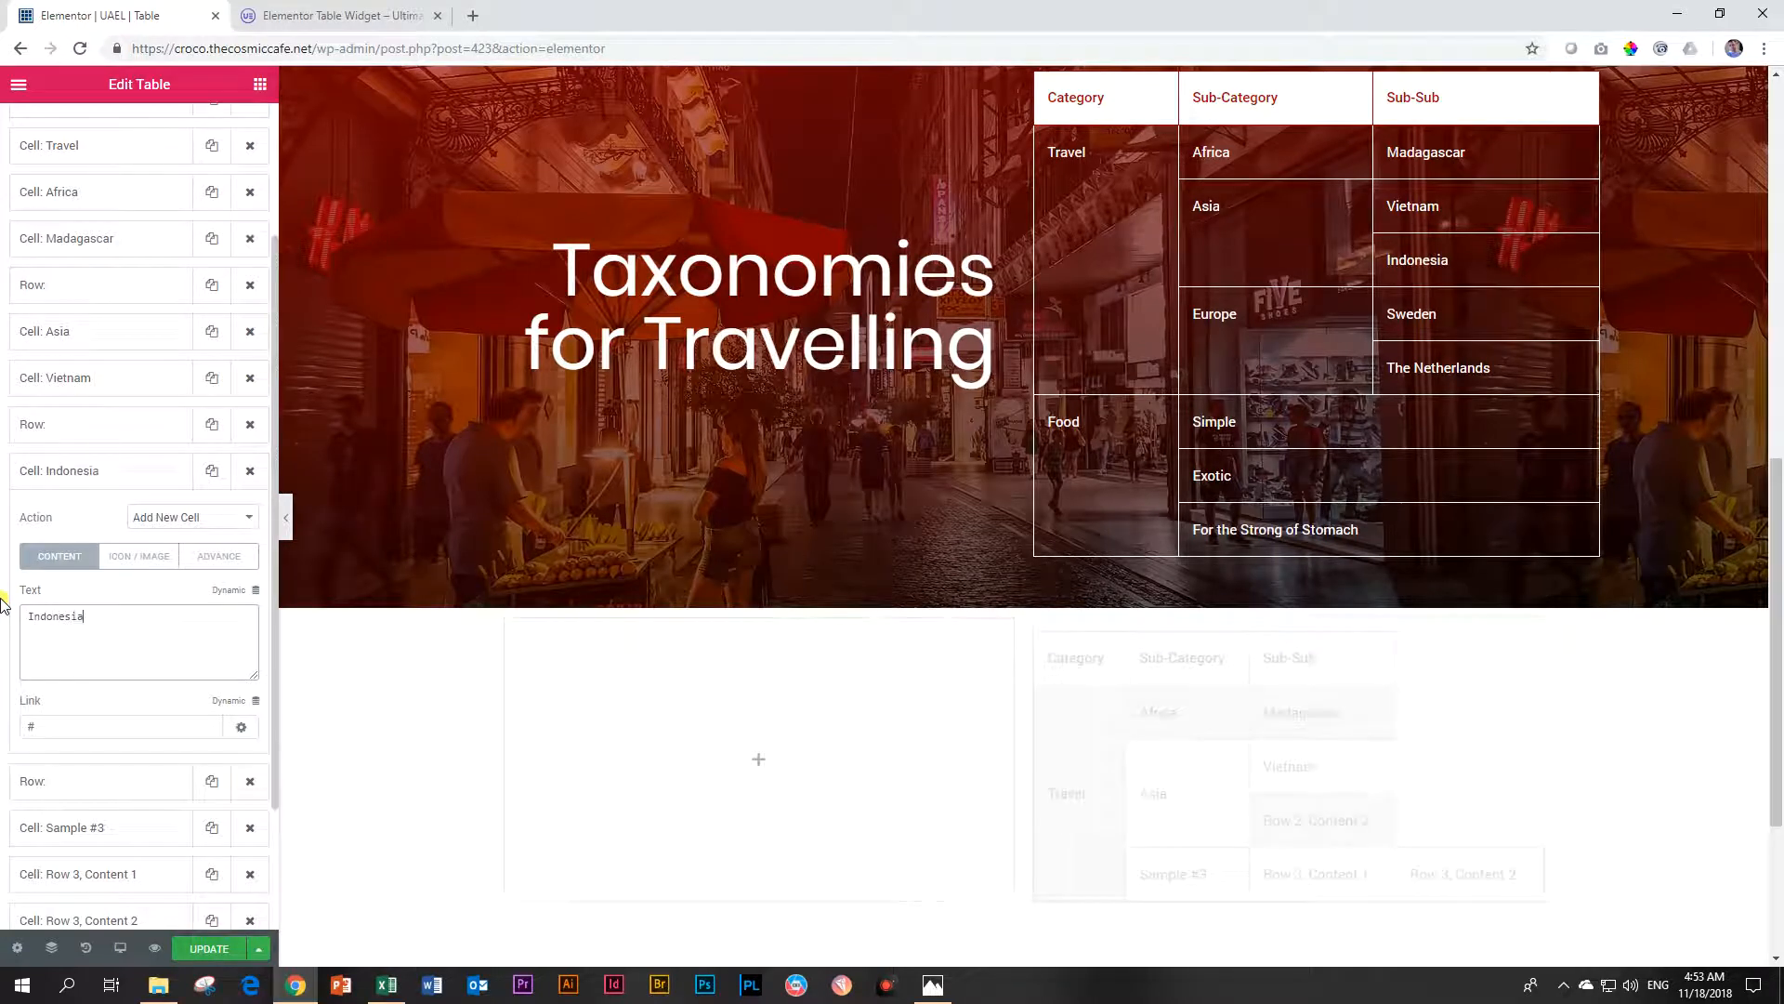
{"action": "left_click", "coordinate": [92, 474]}
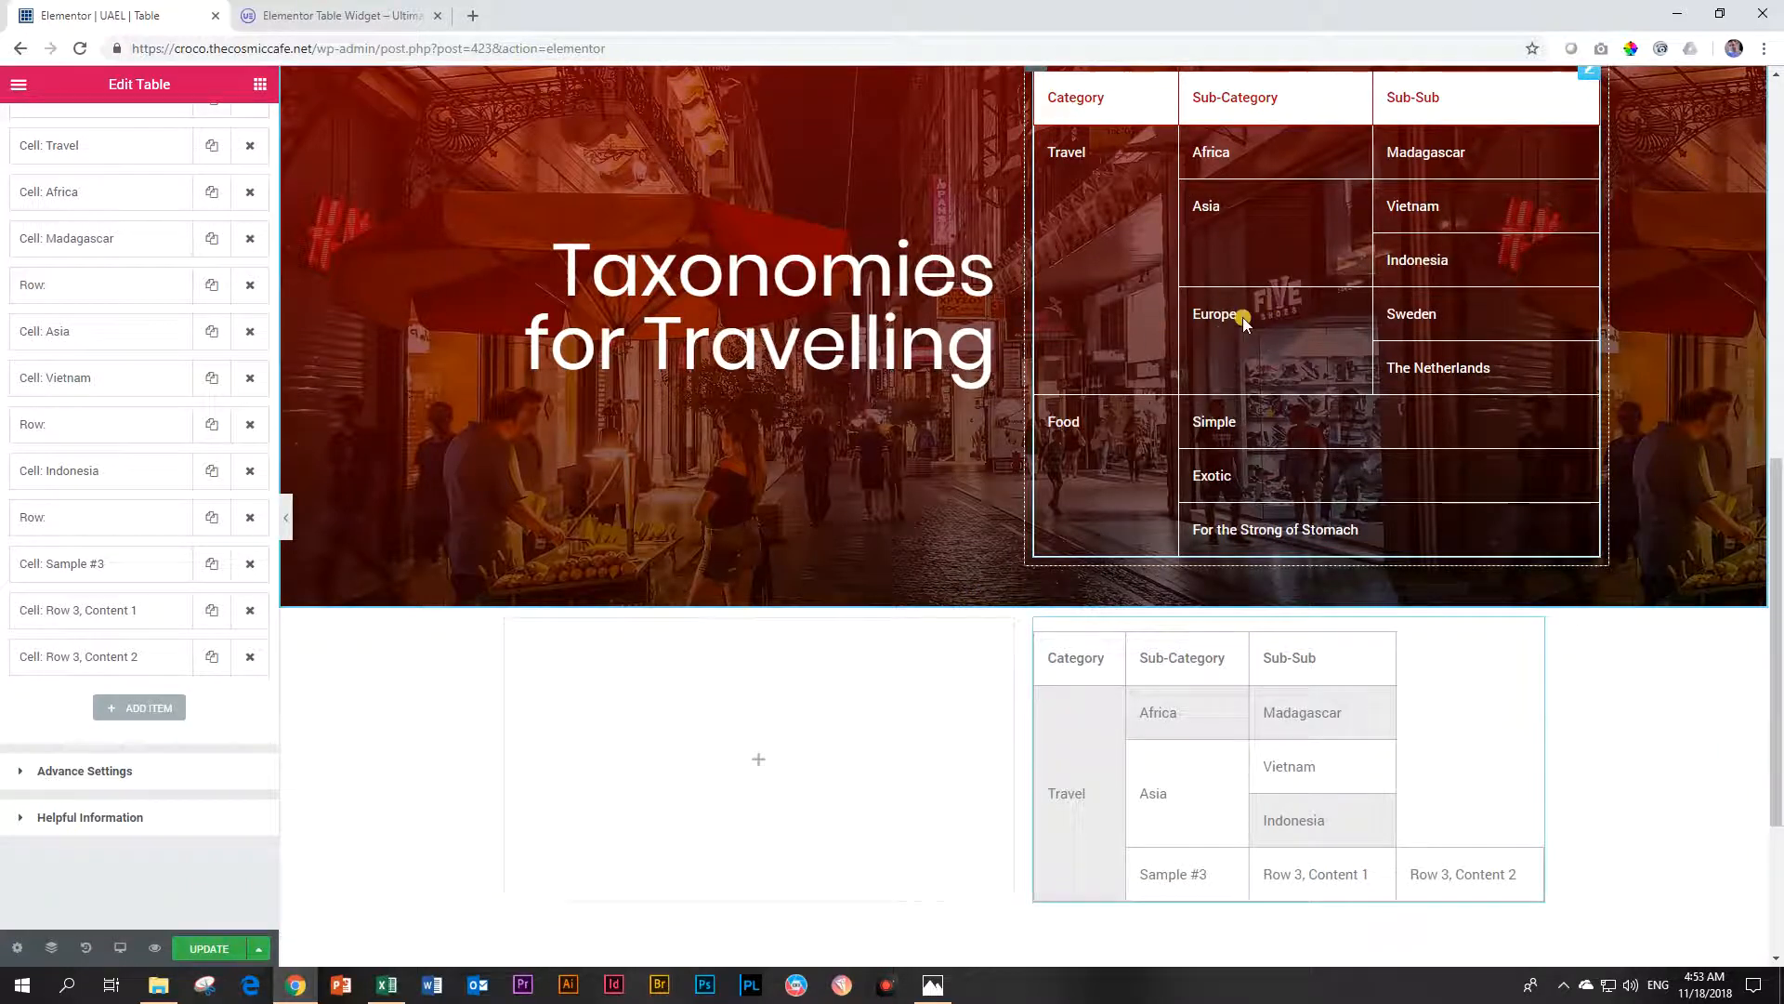
- Change the text of the Sample #3 cell to "Europe" and set its row span to 2
{"action": "left_click", "coordinate": [55, 572]}
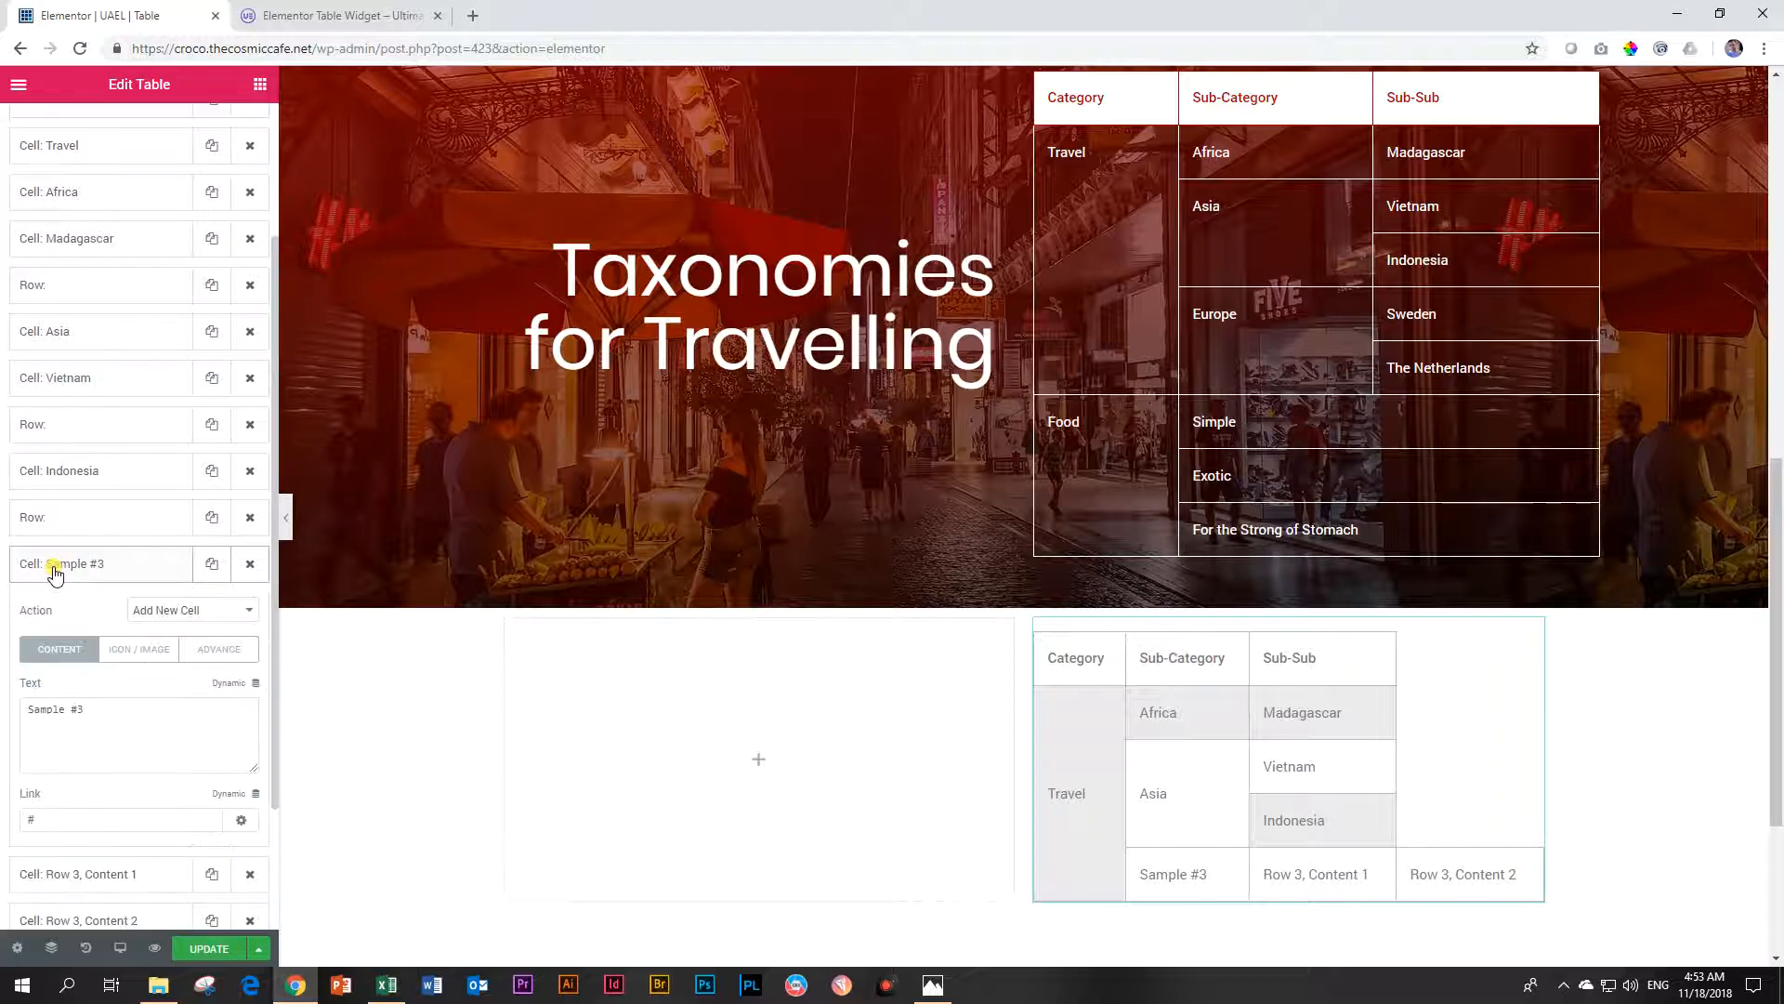
{"action": "left_click_drag", "start_coordinate": [98, 709], "coordinate": [2, 712]}
{"action": "type", "text": "Europe"}
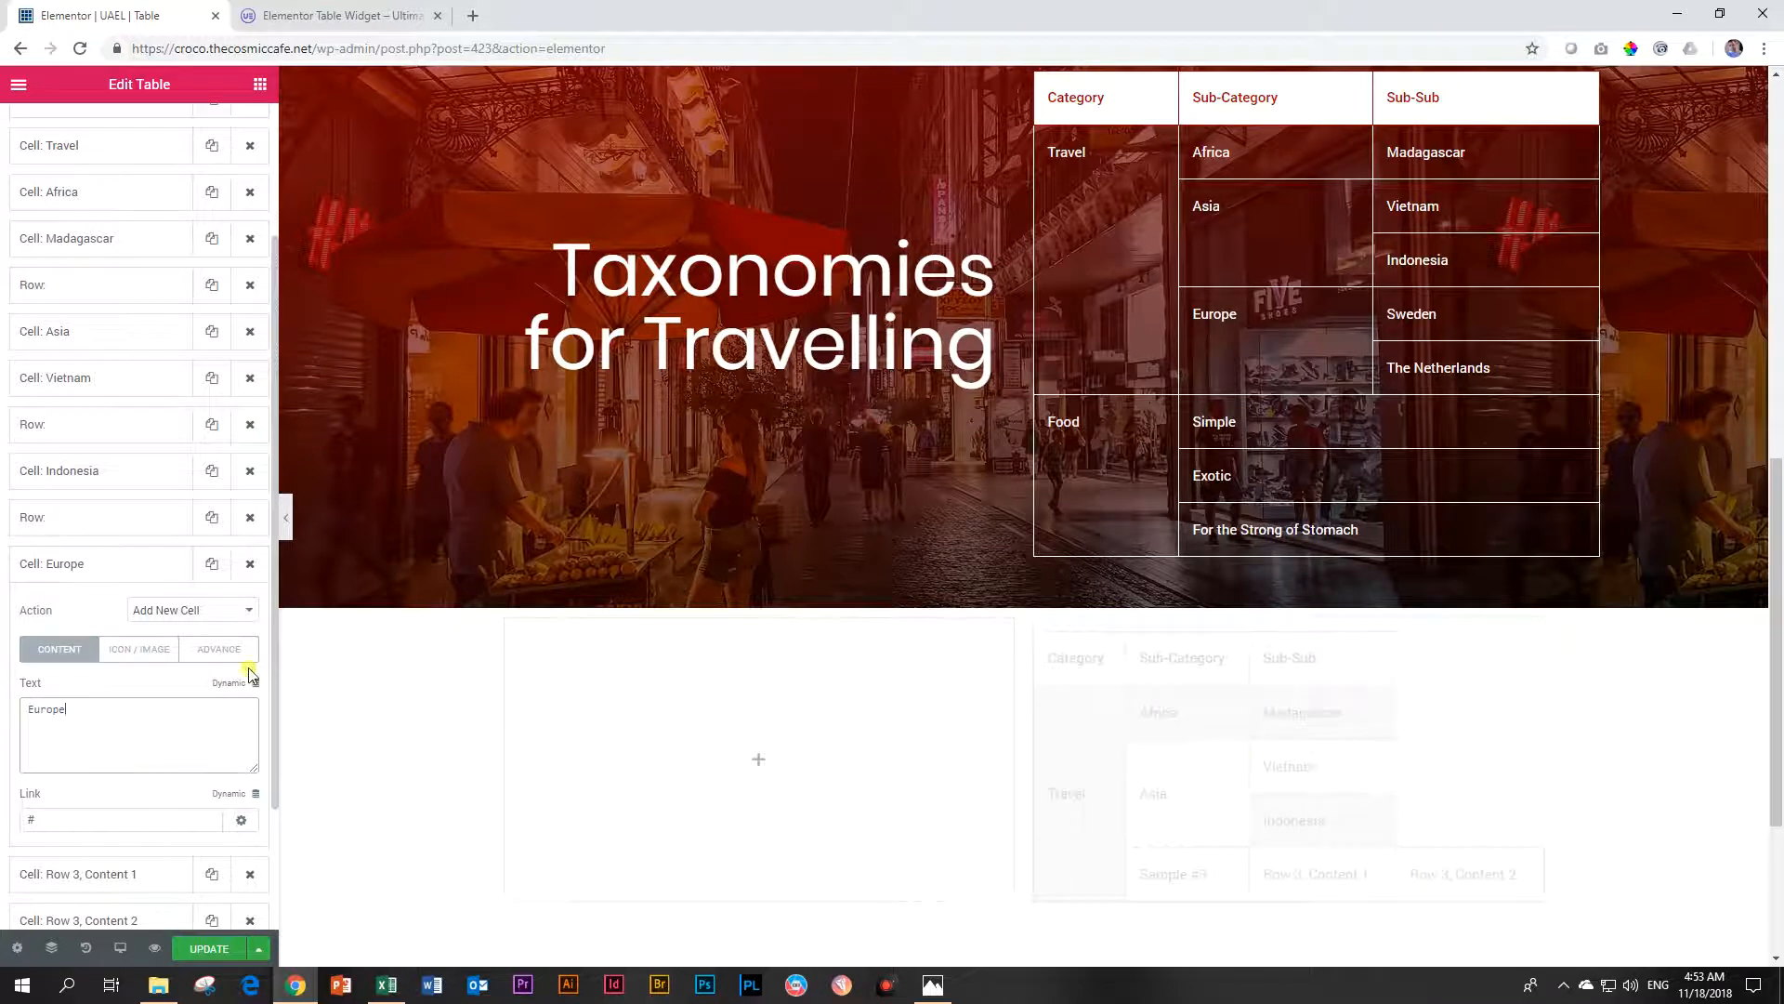
{"action": "left_click", "coordinate": [218, 648]}
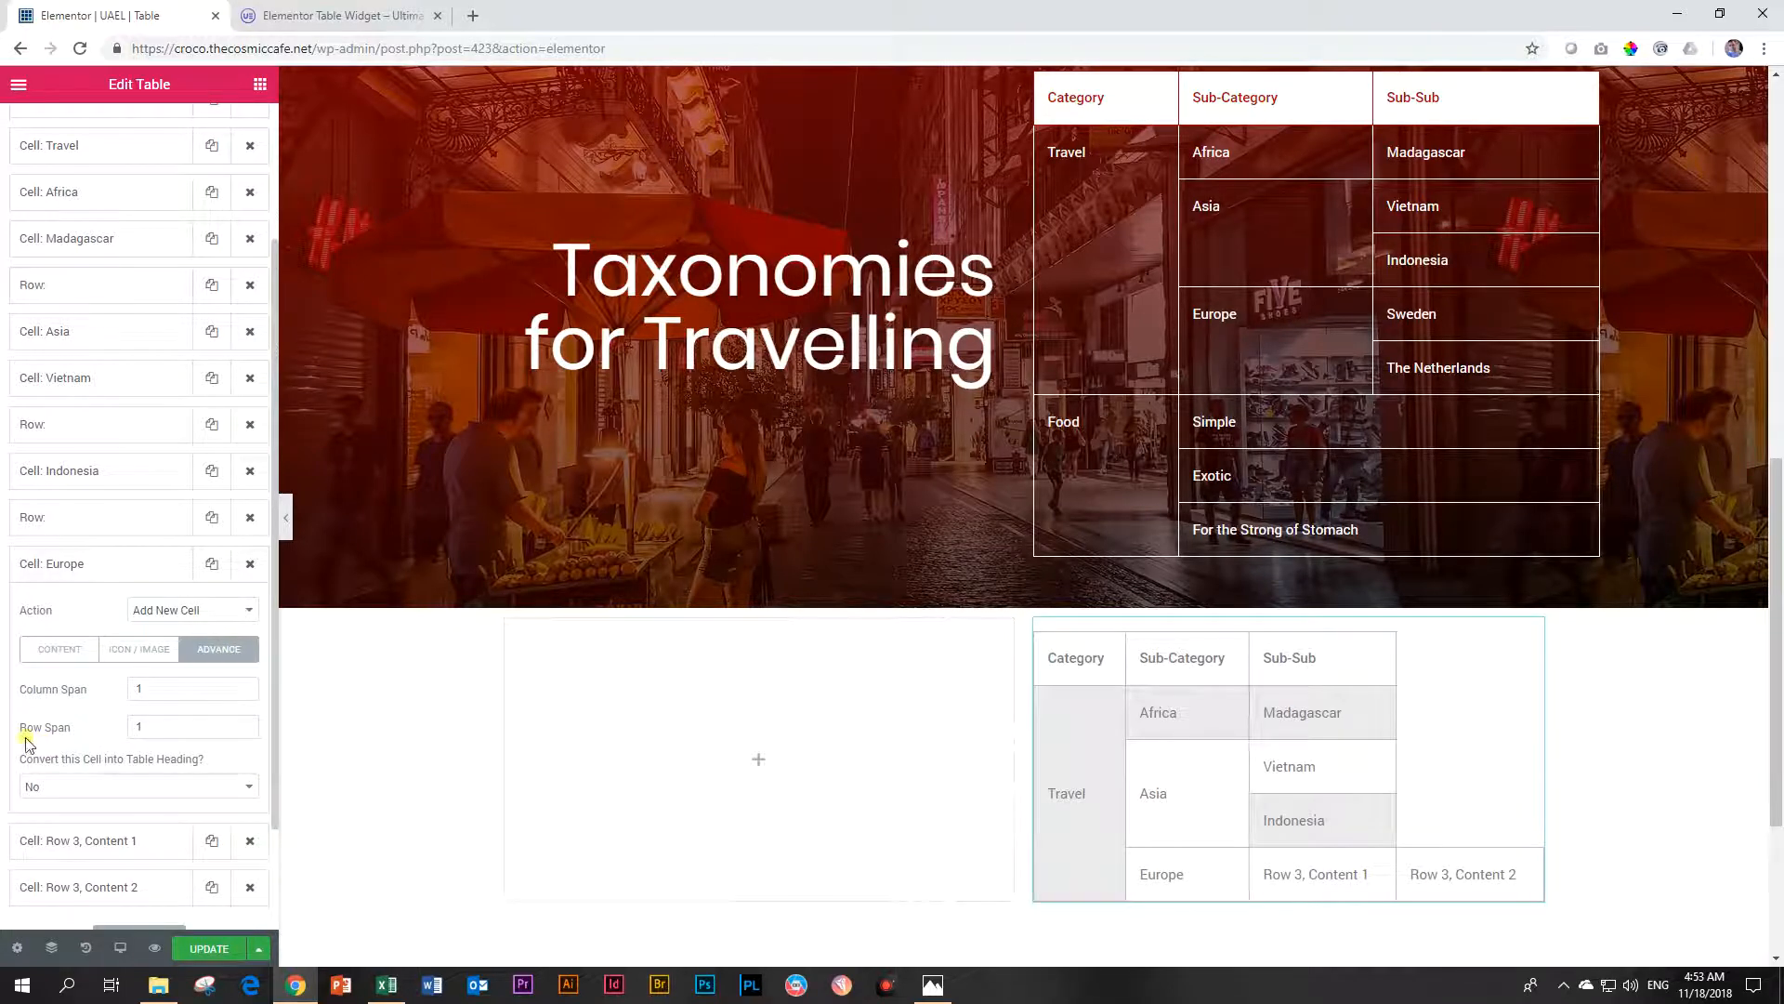
{"action": "left_click", "coordinate": [80, 565]}
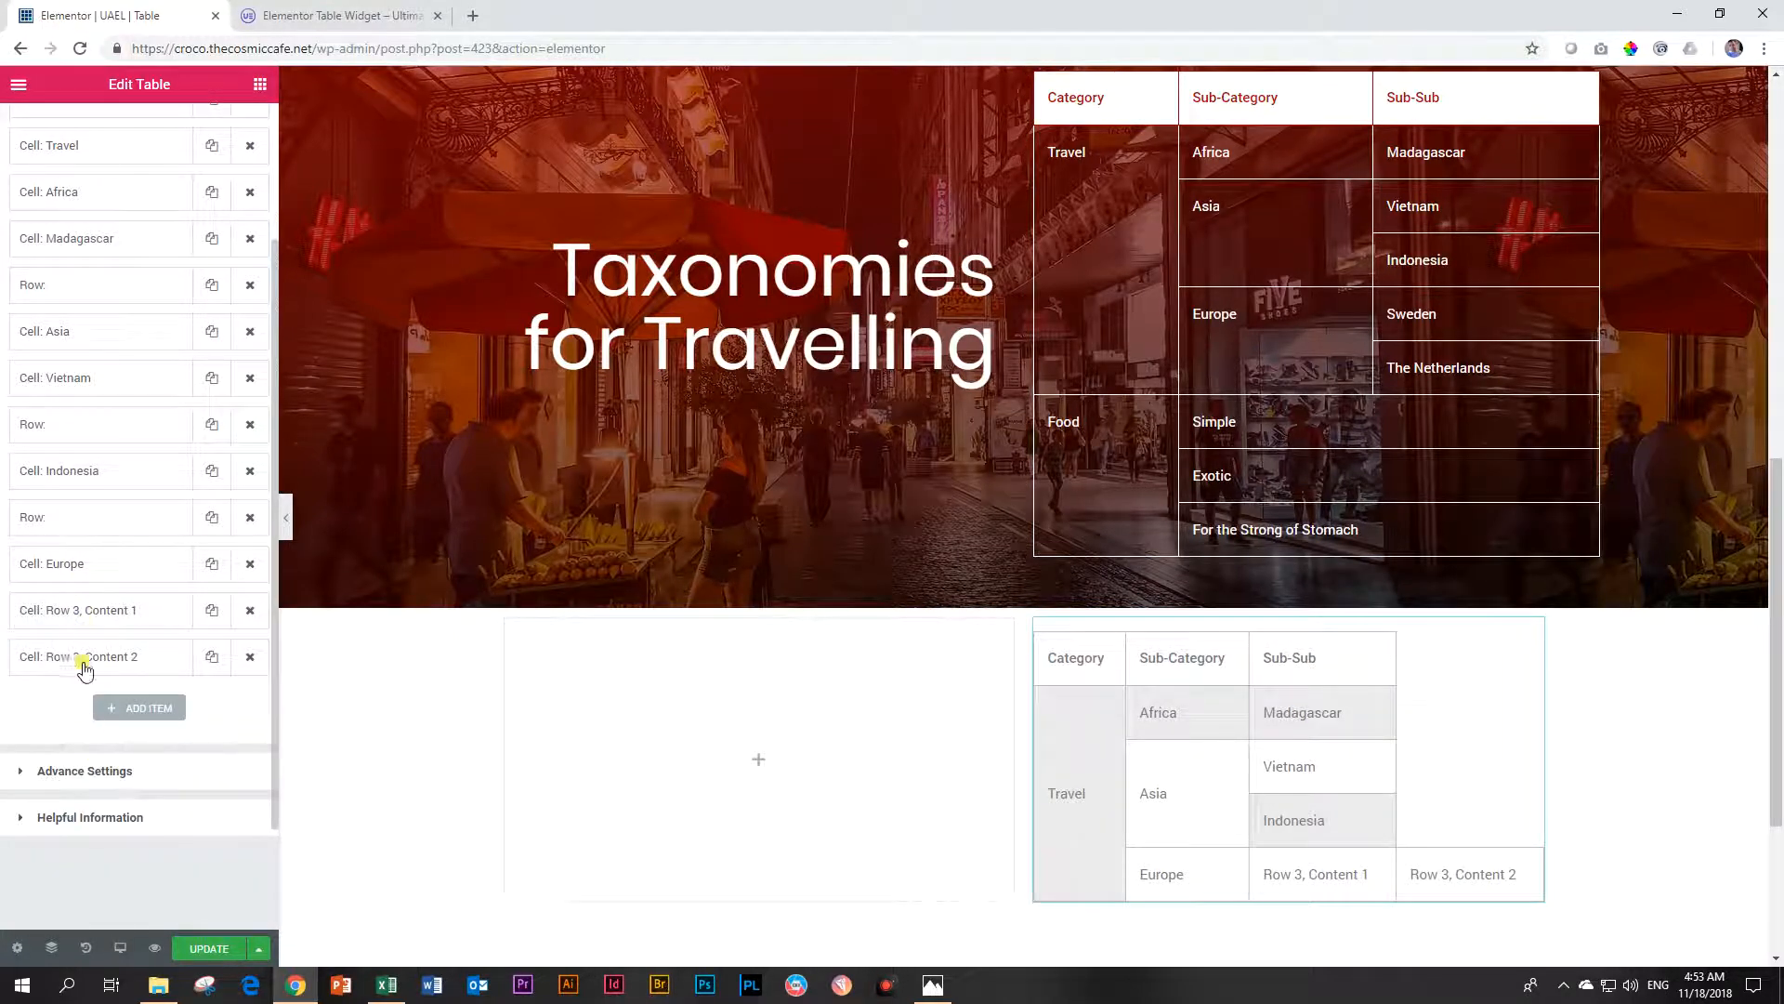
- Change the text of the "Row 3, Content 1" cell to "Sweden"
{"action": "left_click", "coordinate": [82, 612]}
{"action": "left_click_drag", "start_coordinate": [125, 777], "coordinate": [3, 747]}
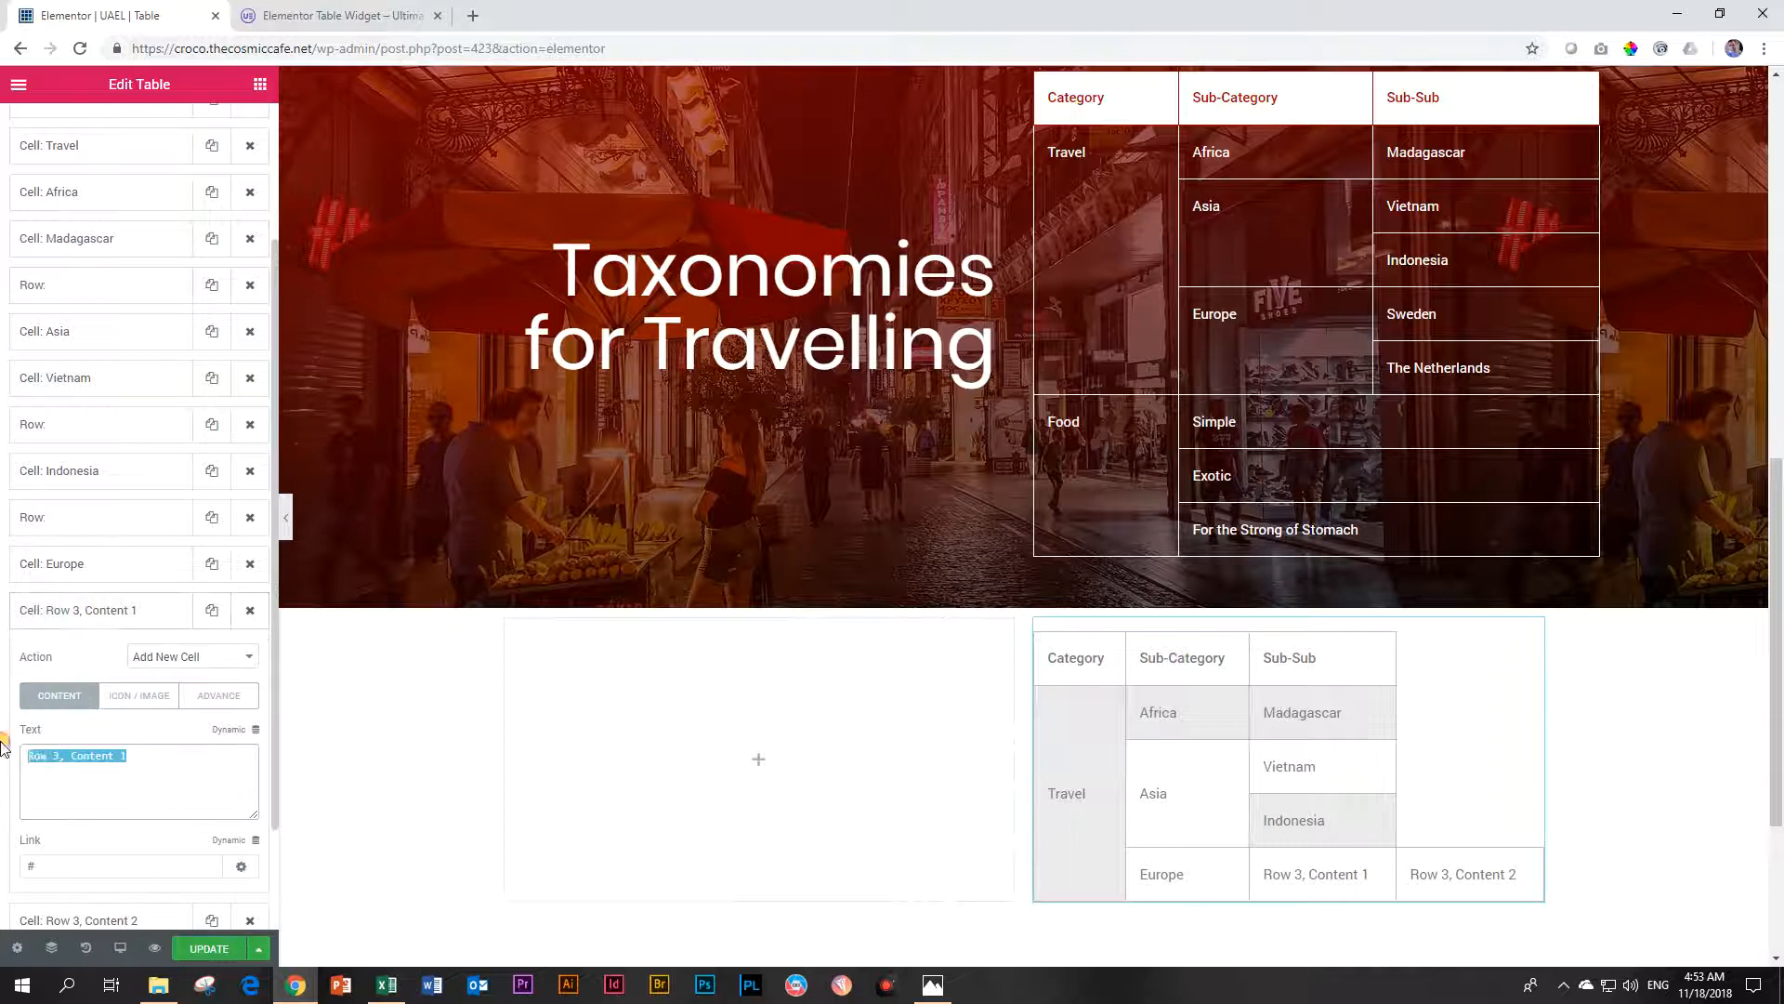
{"action": "type", "text": "Sweden"}
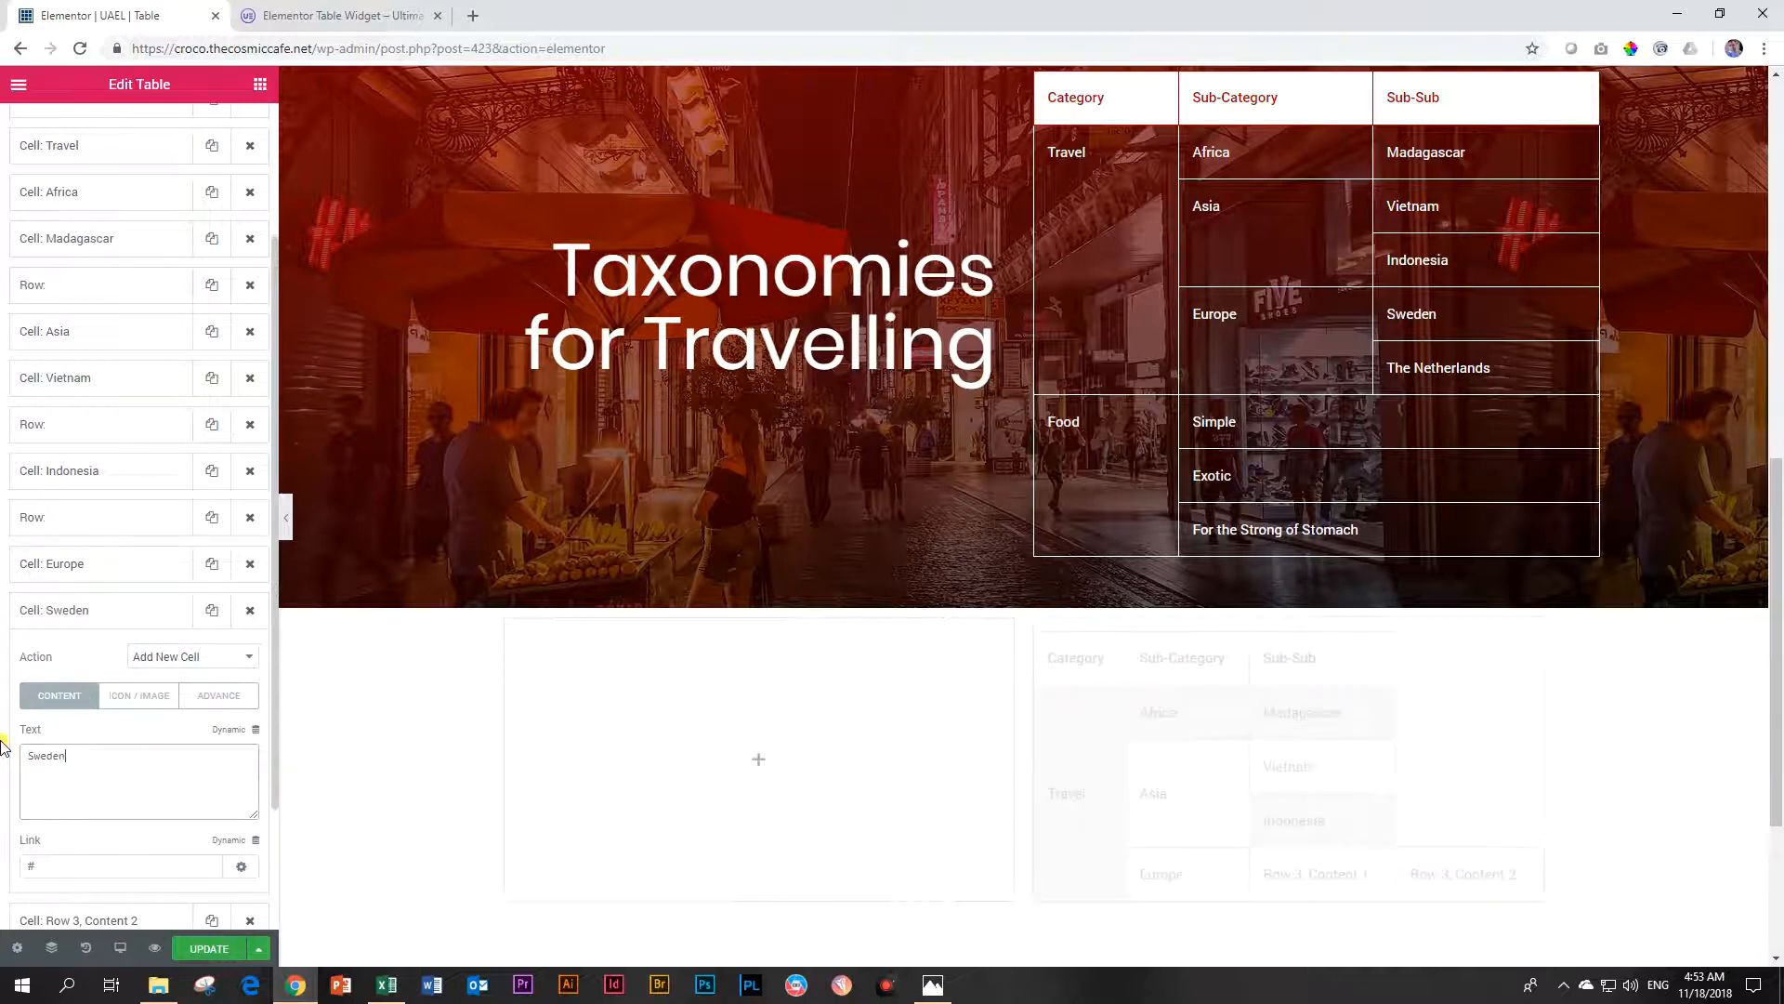
{"action": "left_click", "coordinate": [92, 611]}
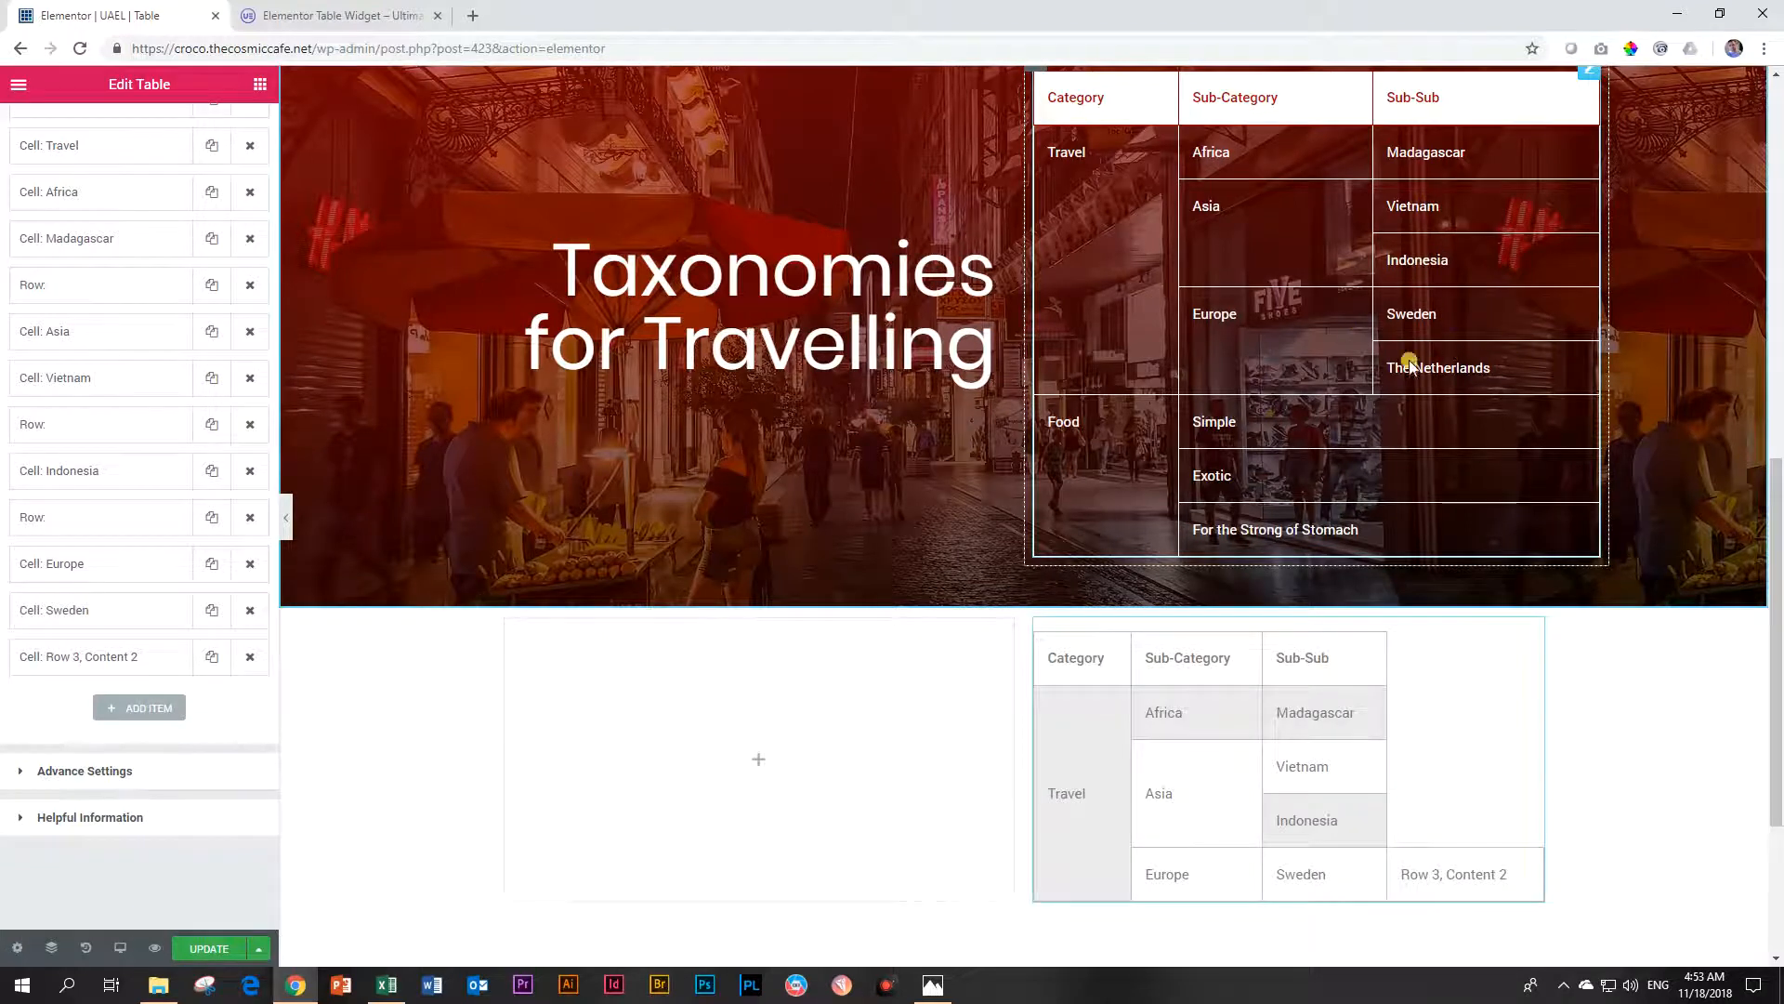
- Duplicate a row item and place the copy between the Sweden and "Row 3, Content 2" cells
{"action": "left_click", "coordinate": [210, 518]}
{"action": "left_click_drag", "start_coordinate": [51, 648], "coordinate": [36, 755]}
{"action": "scroll", "coordinate": [181, 715], "scroll_direction": "down", "scroll_amount": 1}
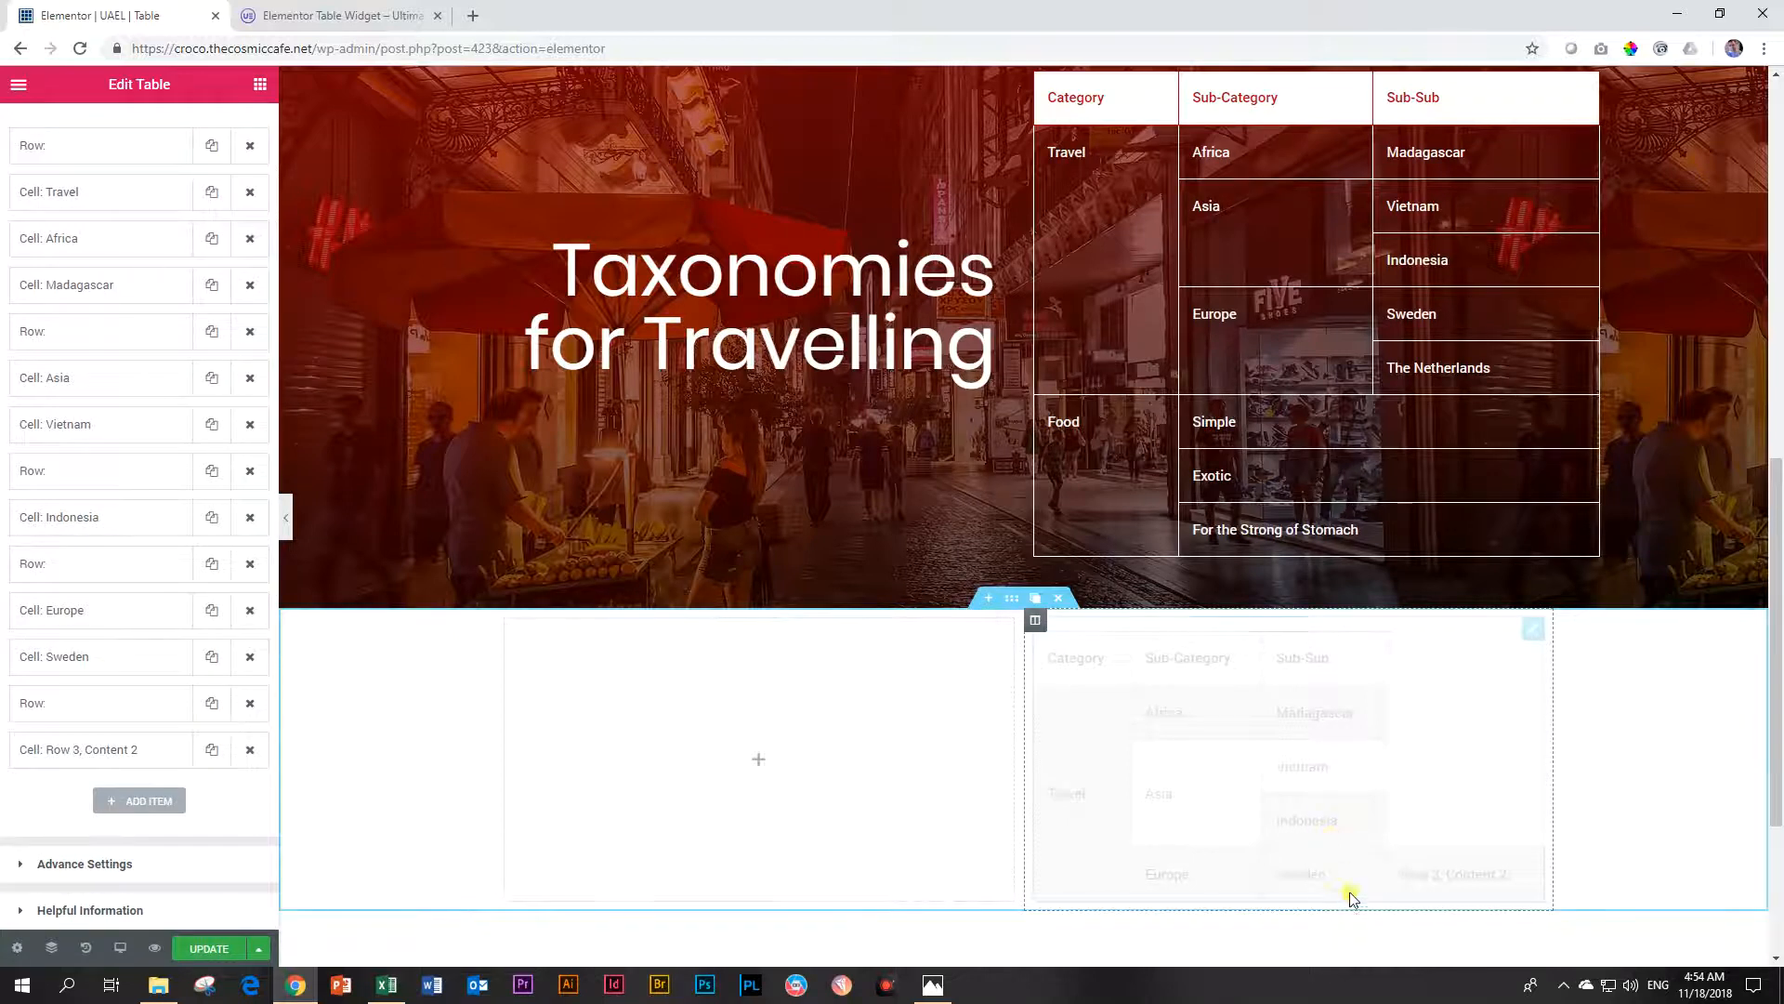
{"action": "scroll", "coordinate": [1428, 915], "scroll_direction": "down", "scroll_amount": 2}
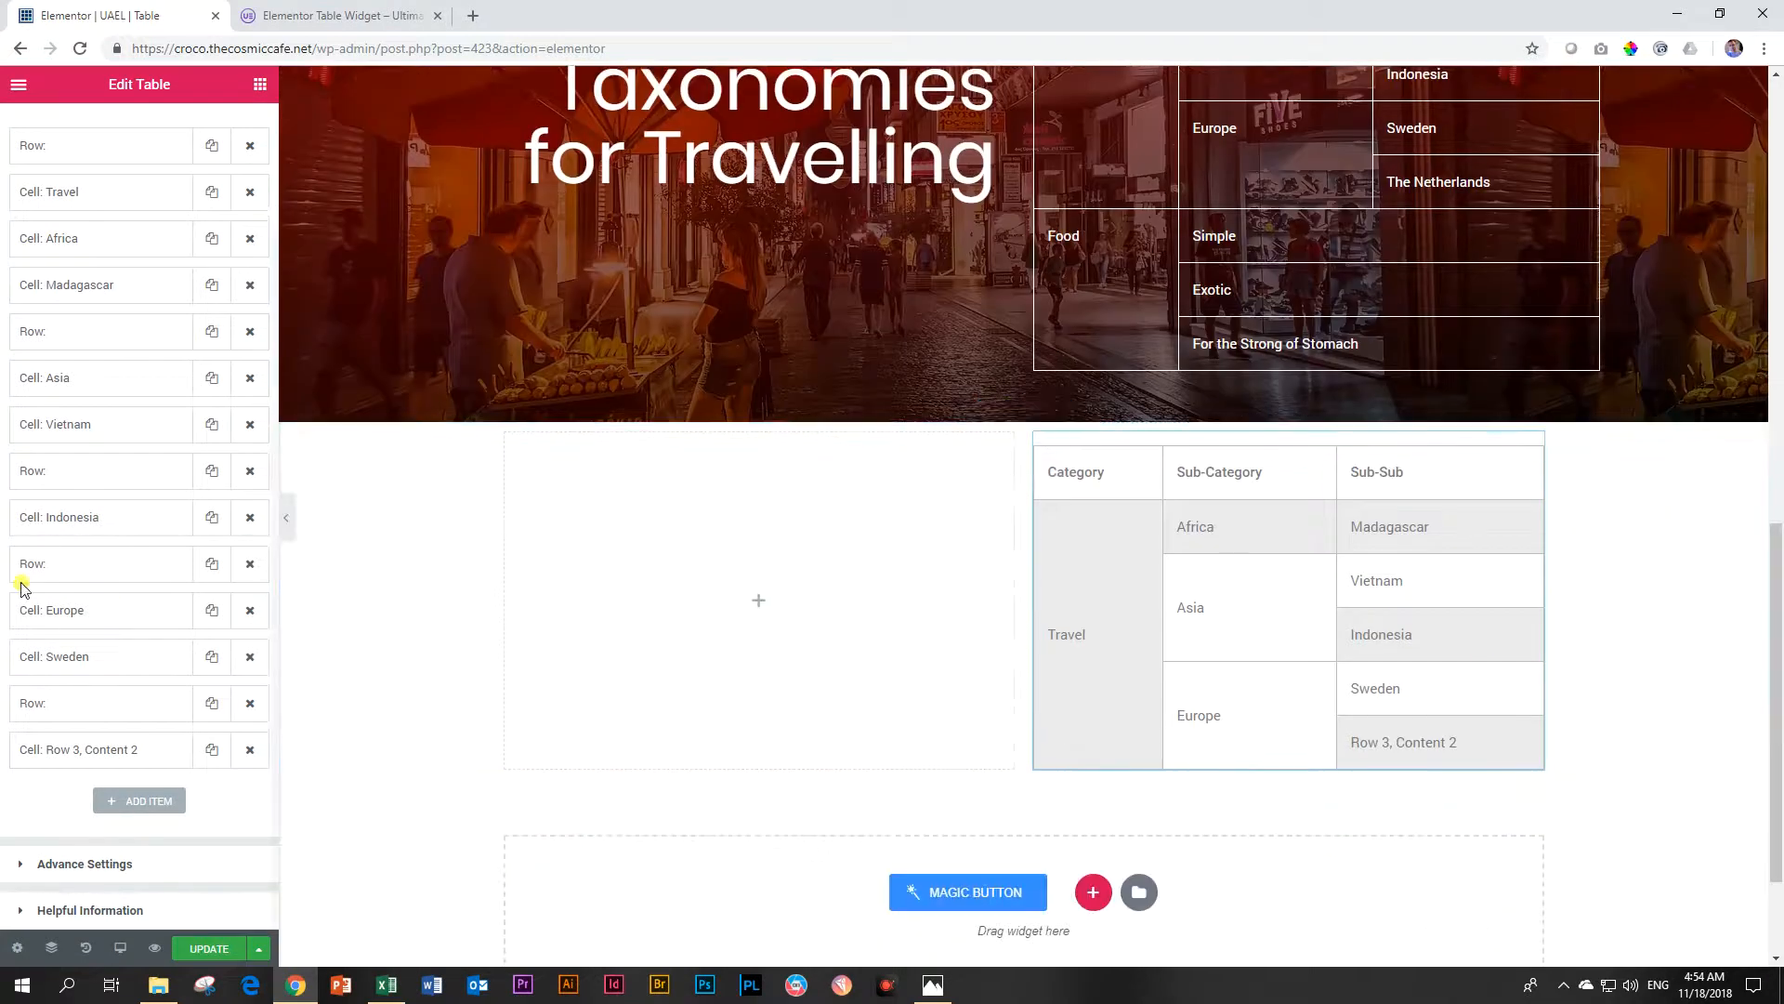
- Change the text of the "Row 3, Content 2" cell to "The Netherlands"
{"action": "left_click", "coordinate": [93, 759]}
{"action": "scroll", "coordinate": [147, 784], "scroll_direction": "down", "scroll_amount": 2}
{"action": "left_click_drag", "start_coordinate": [138, 709], "coordinate": [3, 677]}
{"action": "type", "text": "The Netherlands"}
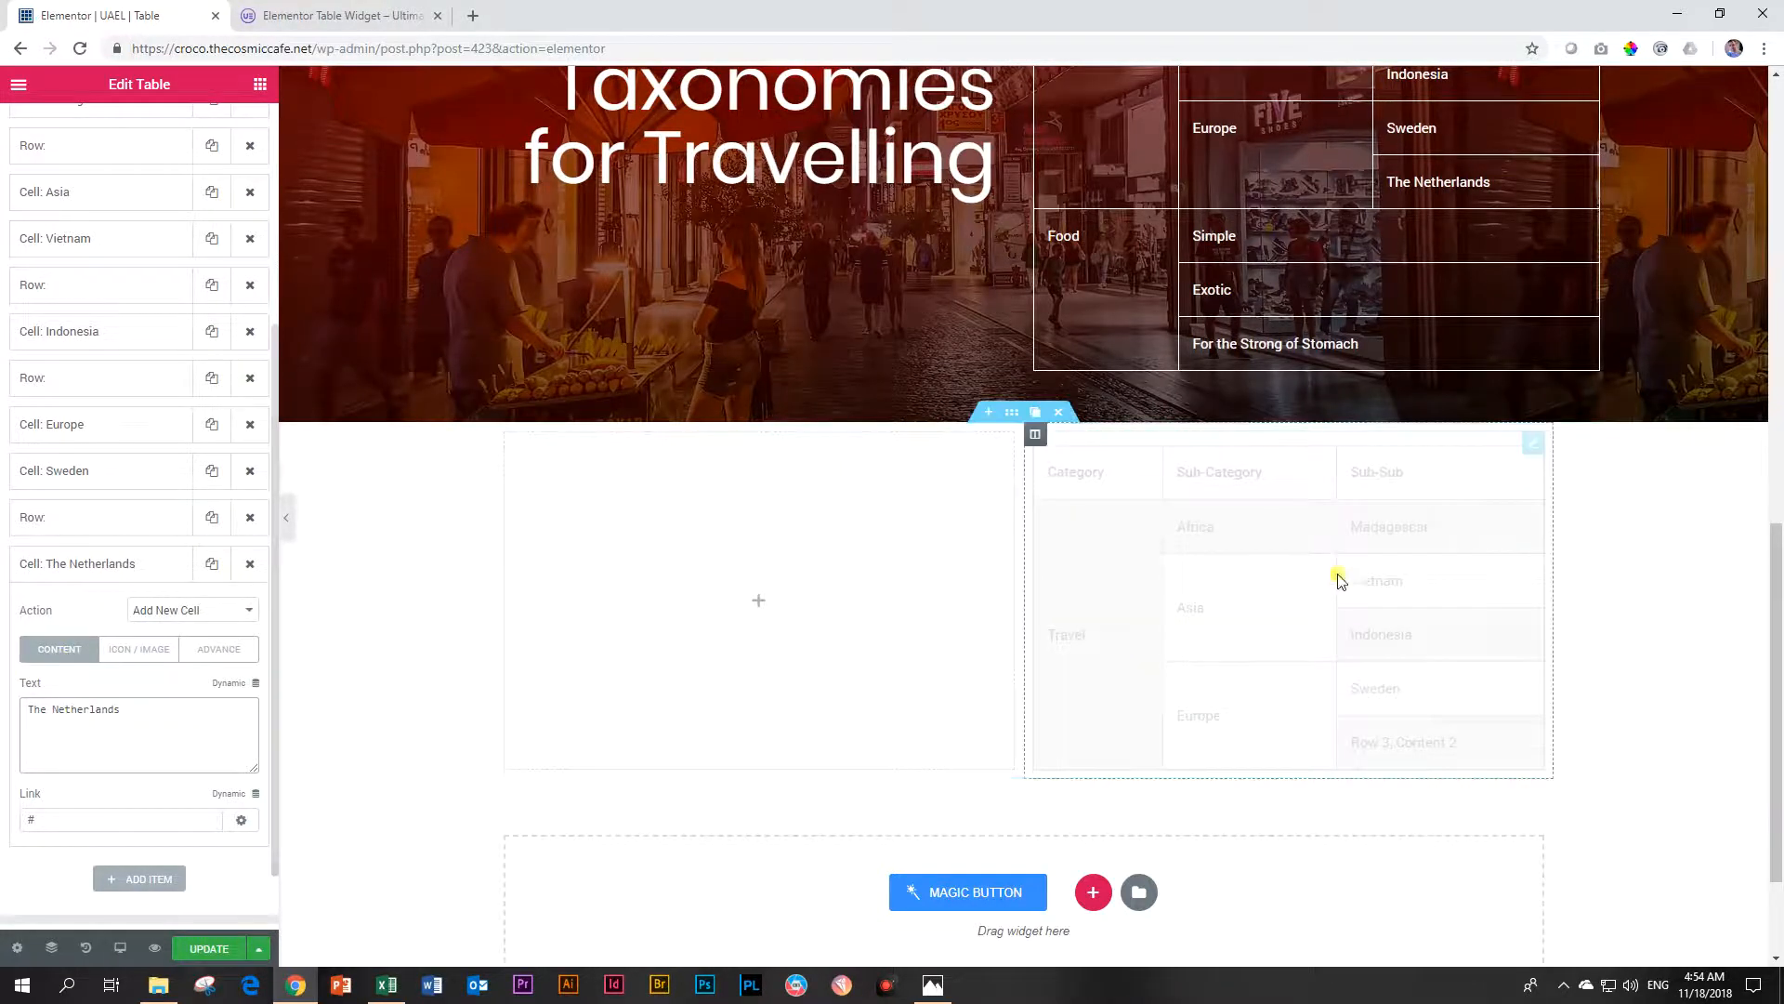
- Compare the rebuilt table with the sample taxonomies table, checking its Travel rows and the layout of the Food section
{"action": "scroll", "coordinate": [1473, 549], "scroll_direction": "up", "scroll_amount": 3}
{"action": "scroll", "coordinate": [1646, 613], "scroll_direction": "down", "scroll_amount": 2}
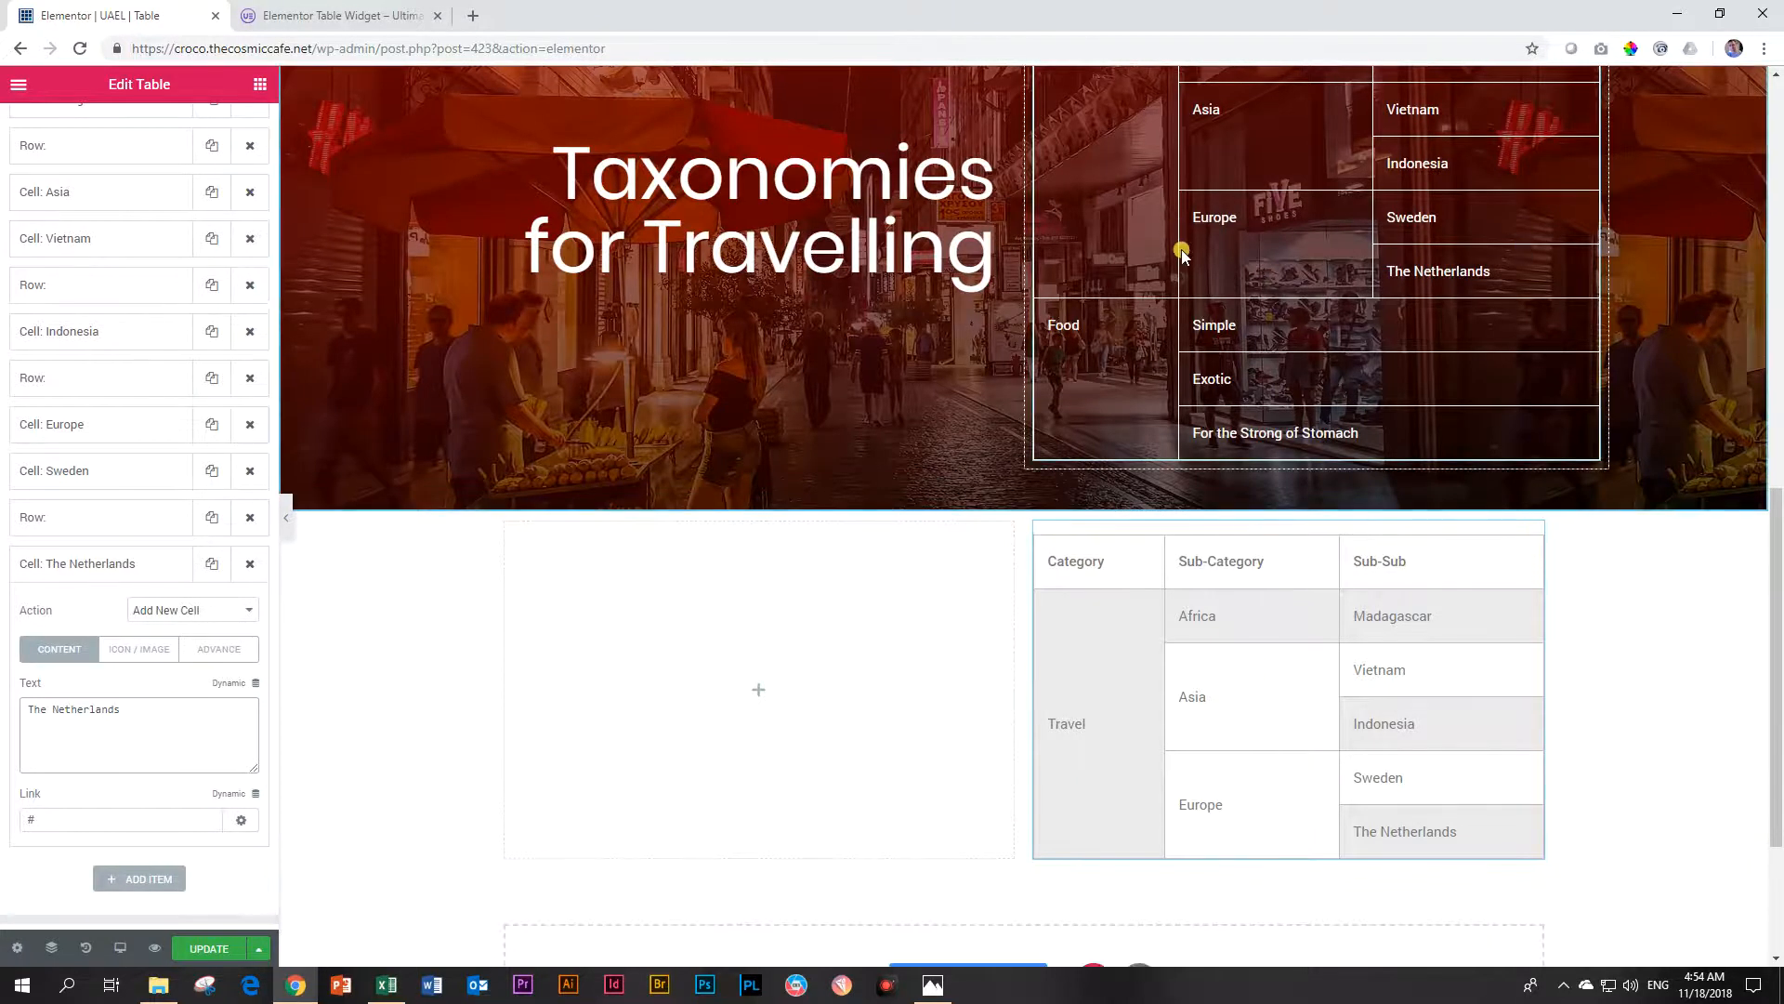
{"action": "scroll", "coordinate": [1180, 249], "scroll_direction": "up", "scroll_amount": 1}
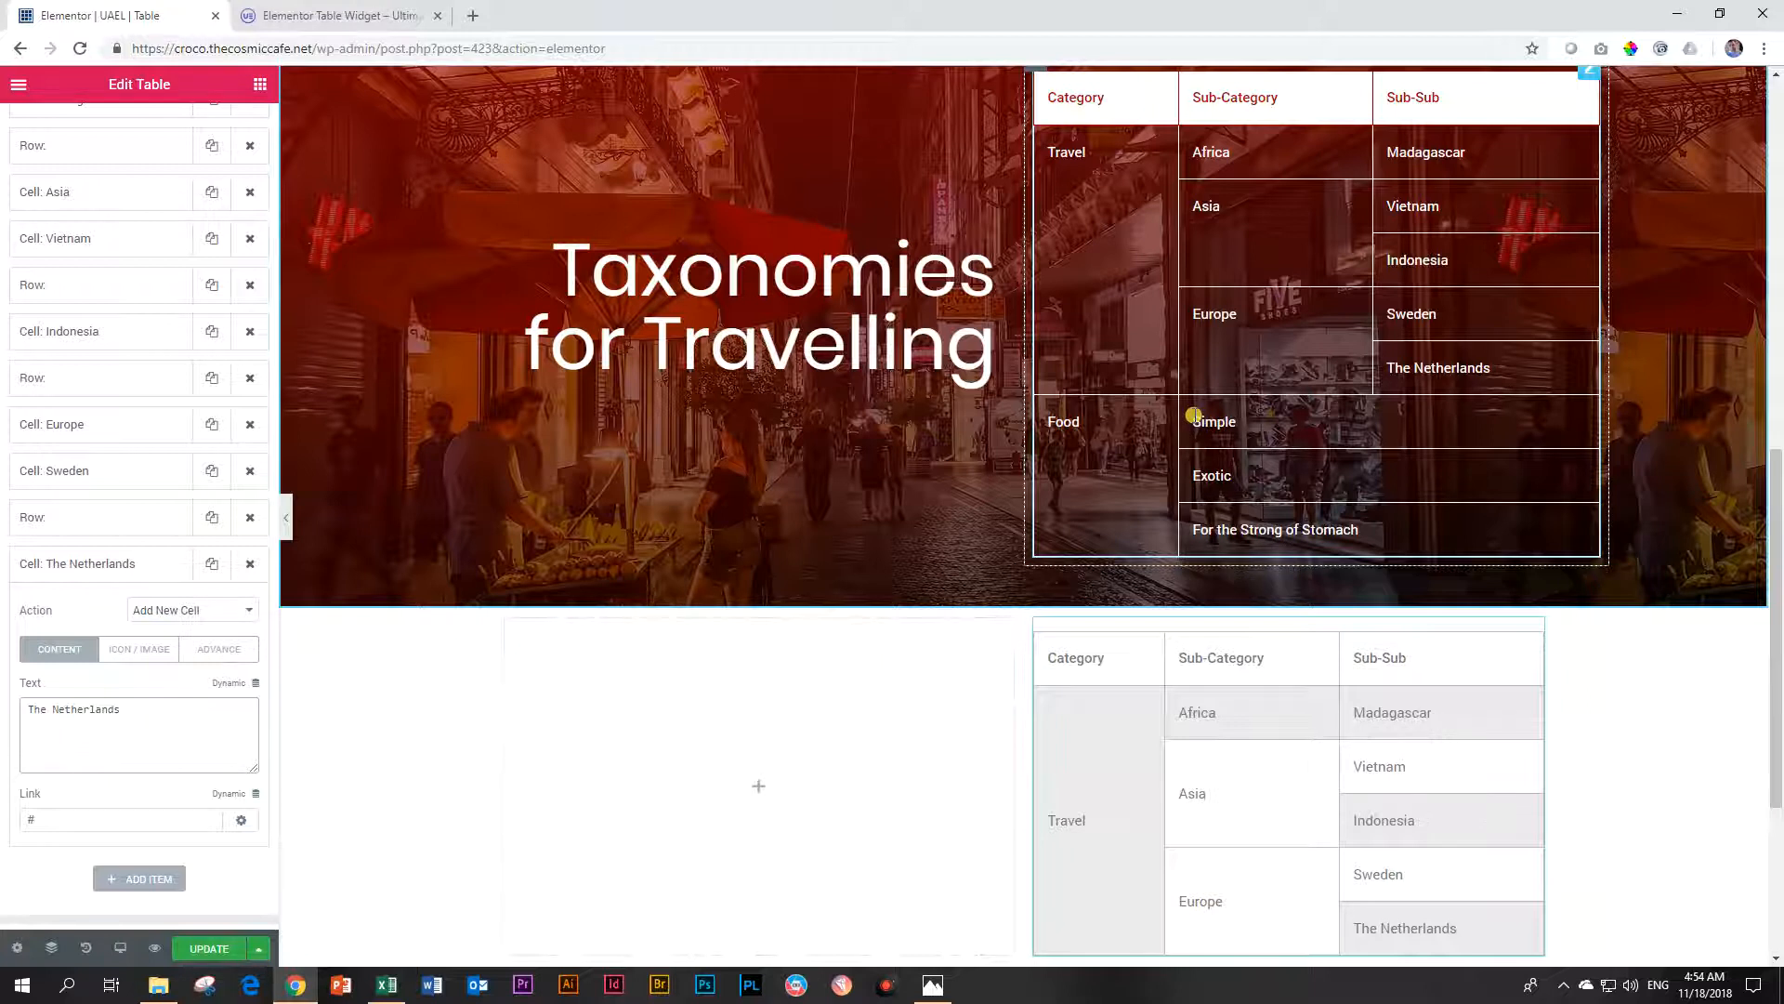
{"action": "scroll", "coordinate": [1195, 418], "scroll_direction": "down", "scroll_amount": 1}
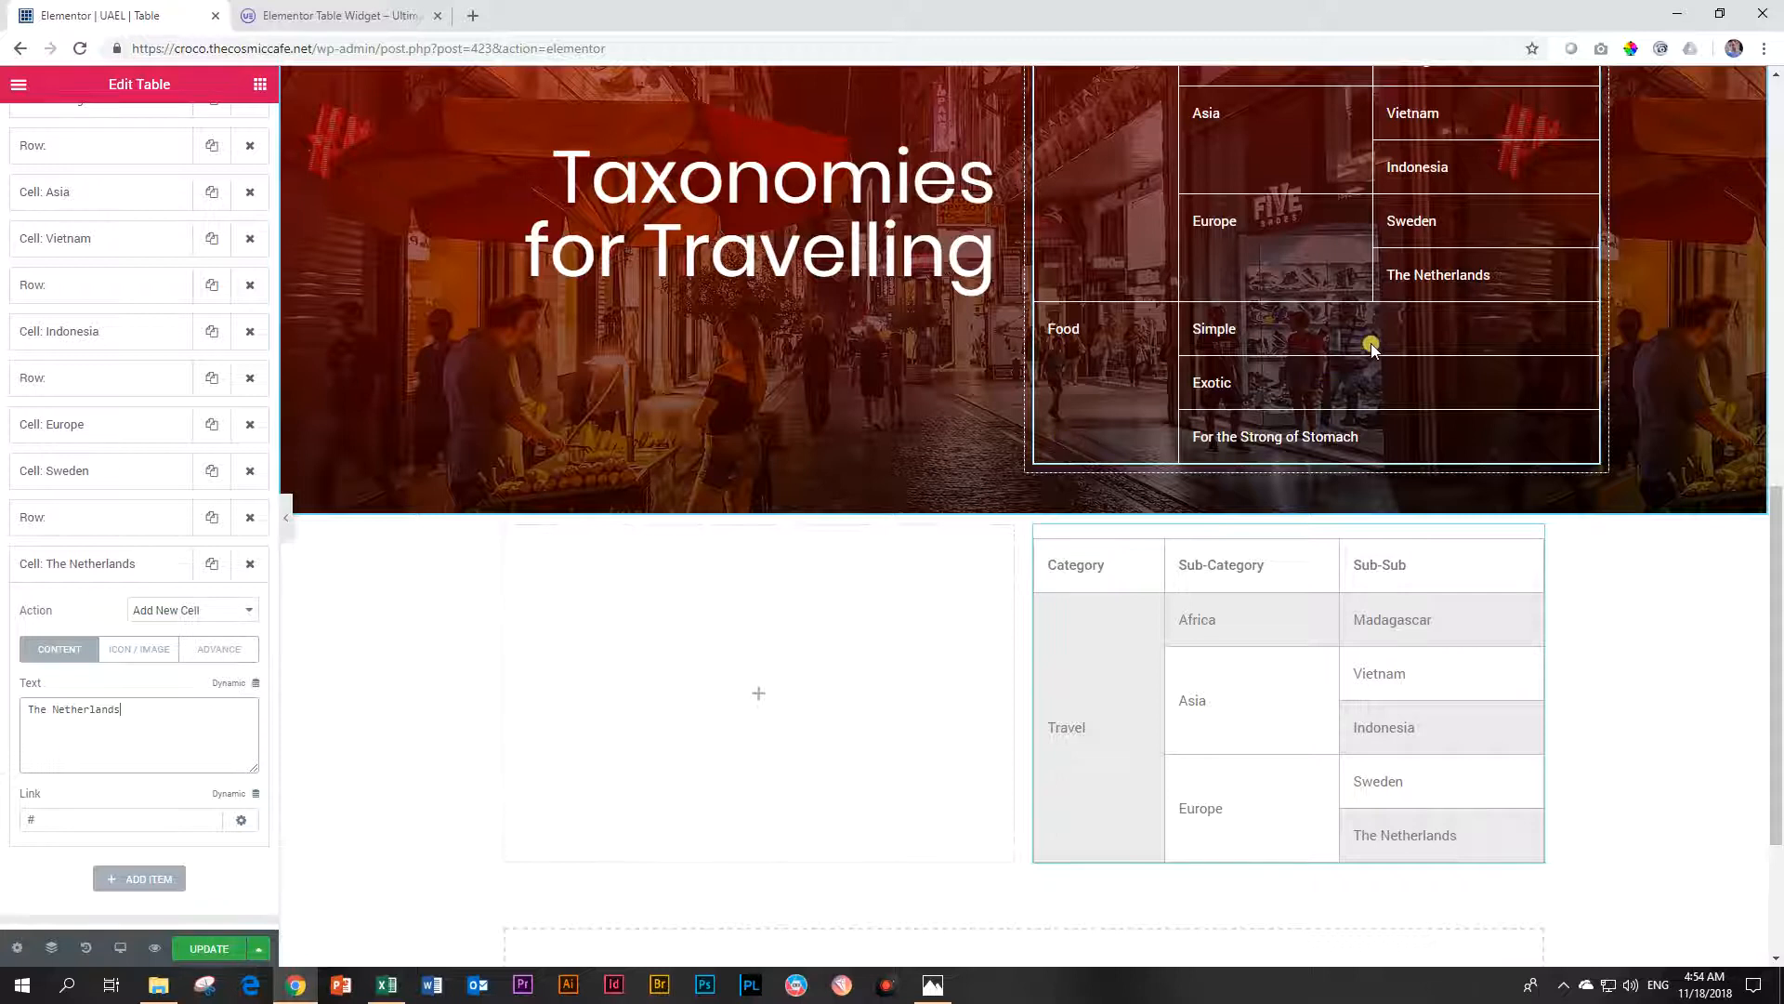
{"action": "scroll", "coordinate": [1372, 353], "scroll_direction": "up", "scroll_amount": 2}
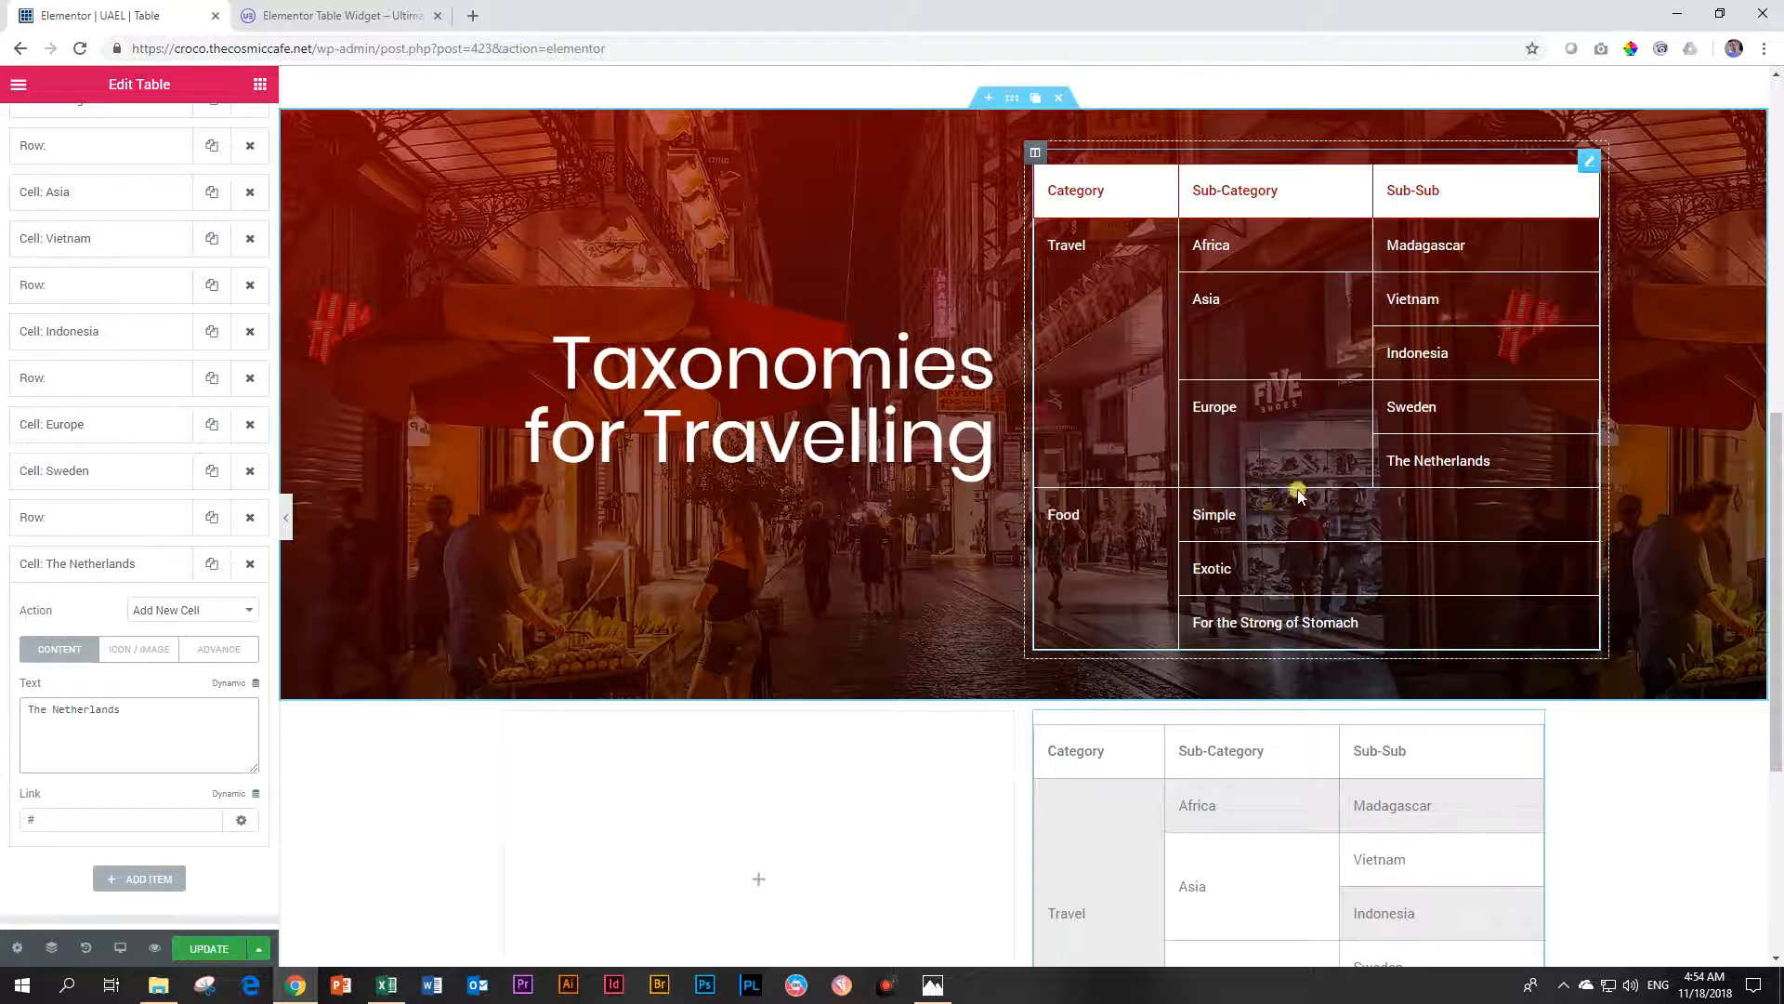
{"action": "scroll", "coordinate": [1489, 501], "scroll_direction": "down", "scroll_amount": 2}
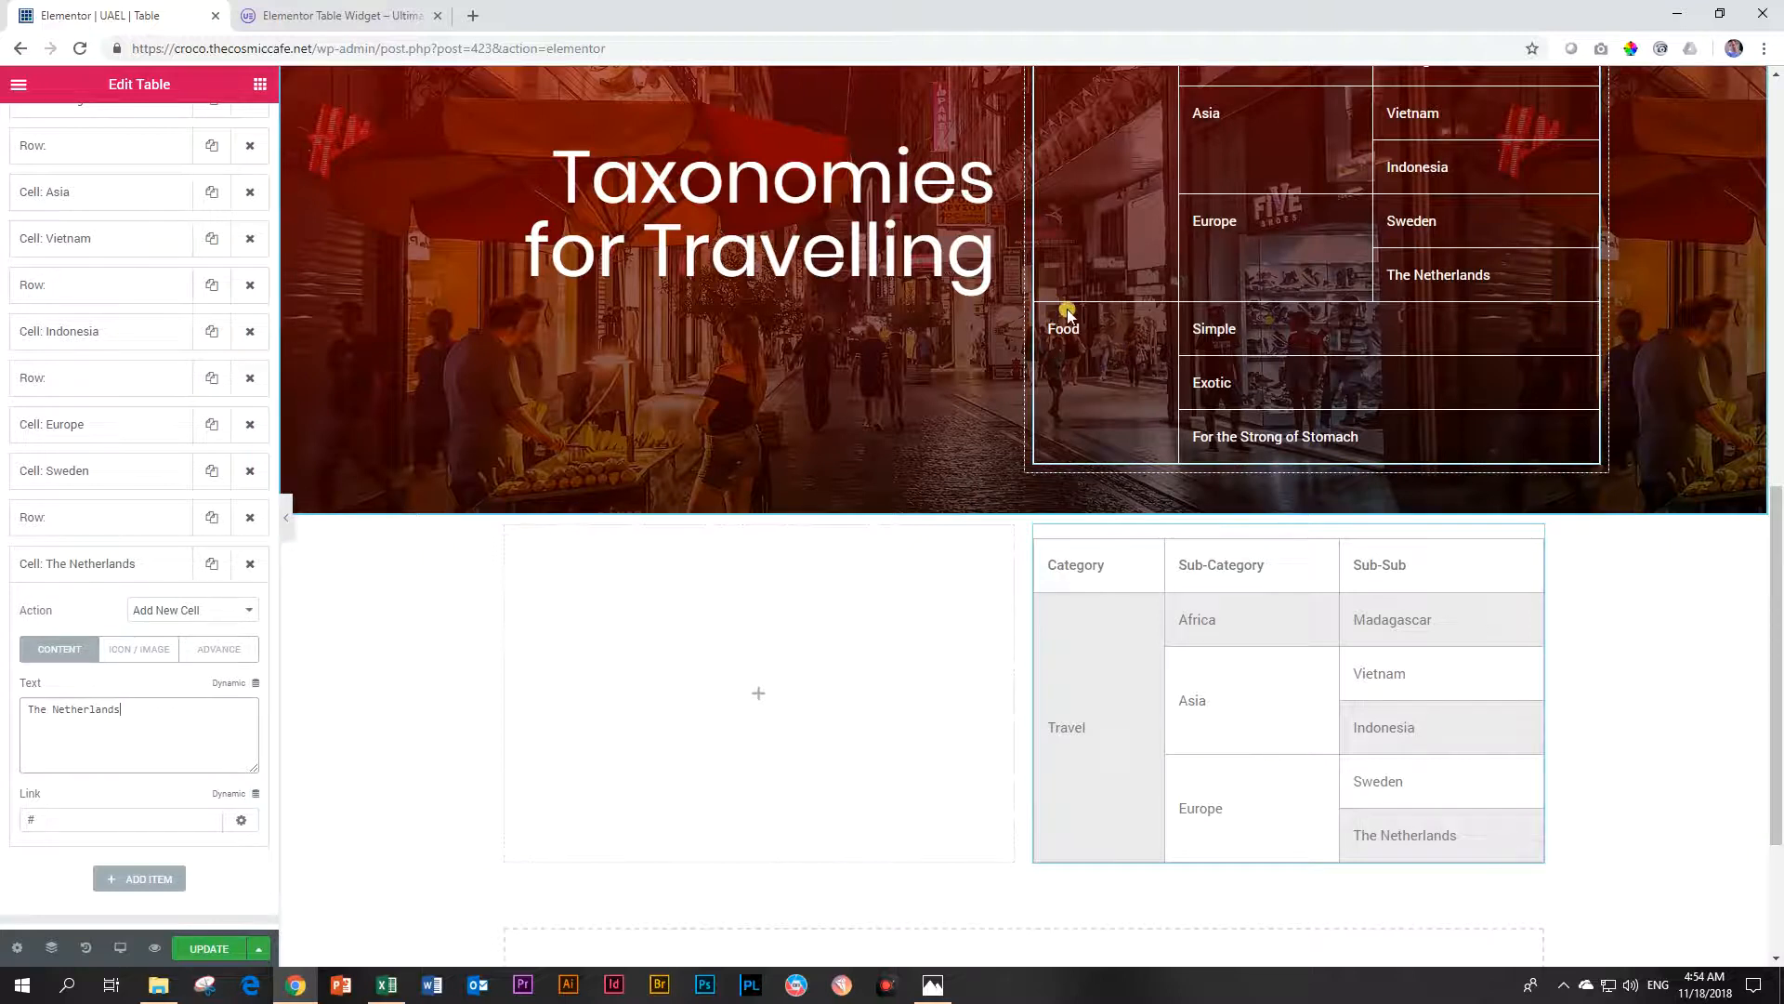
{"action": "scroll", "coordinate": [204, 483], "scroll_direction": "down", "scroll_amount": 1}
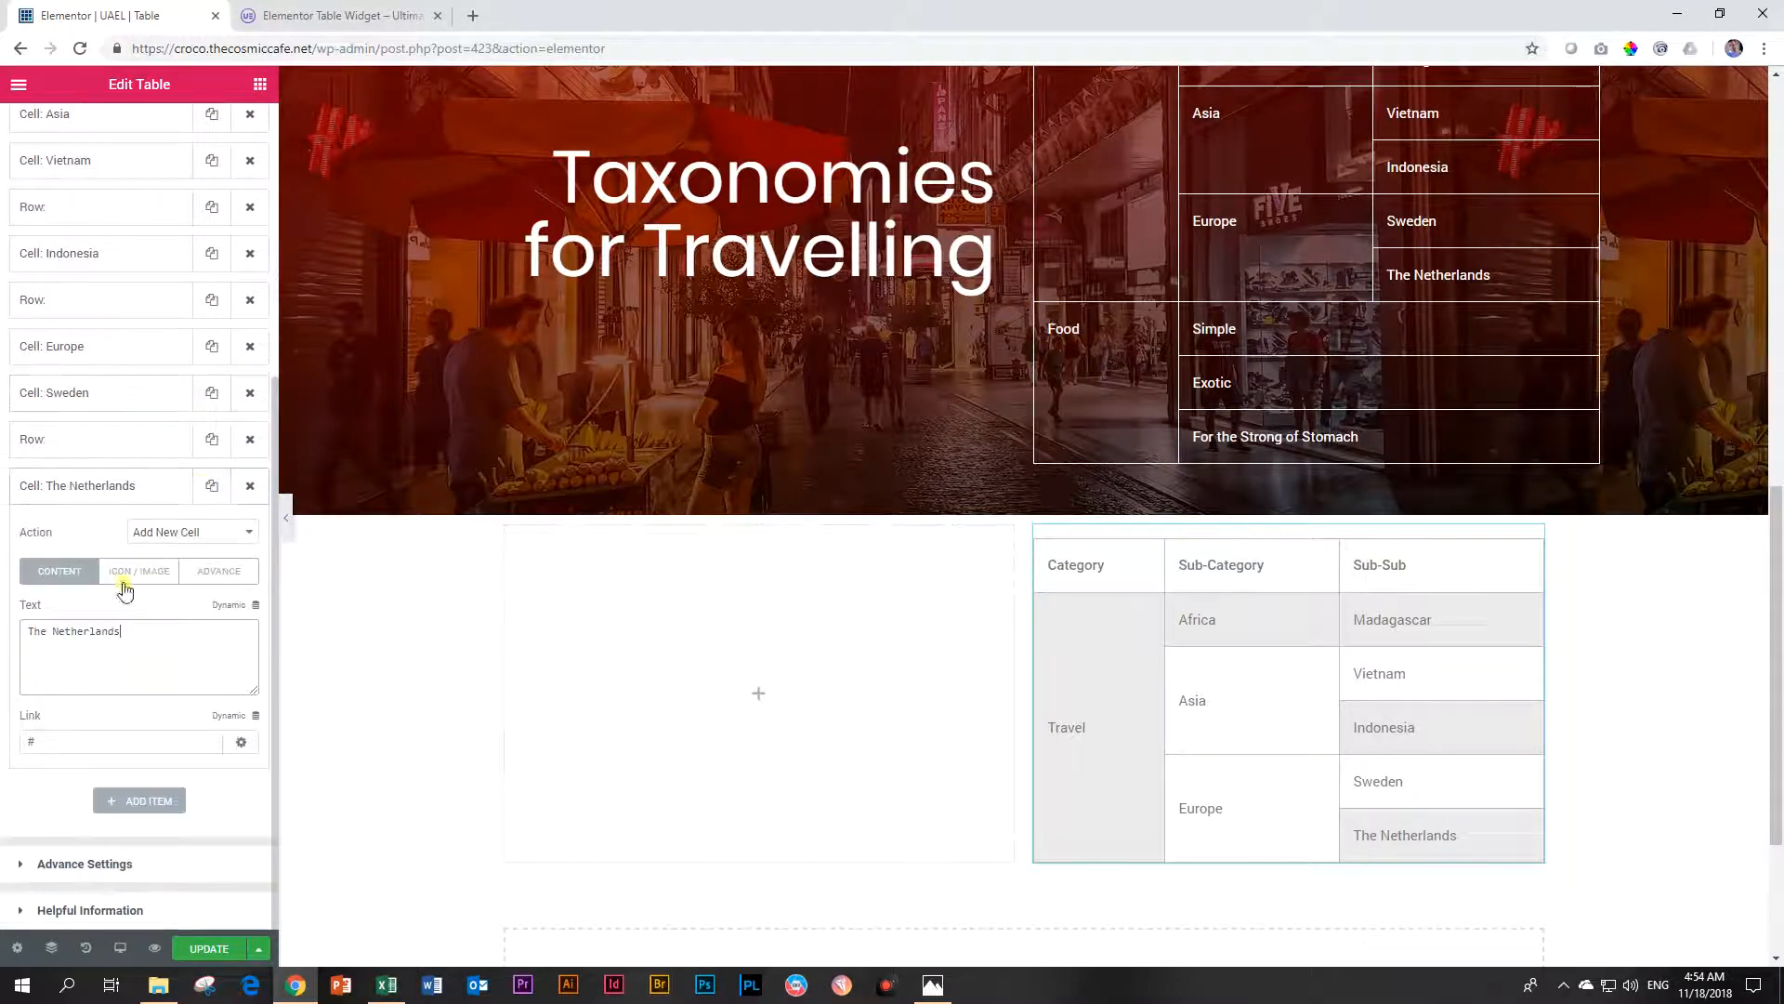
- Add a row after the "The Netherlands" cell using a copied row item, and add a cell with the text "Food" to it
{"action": "left_click", "coordinate": [138, 490]}
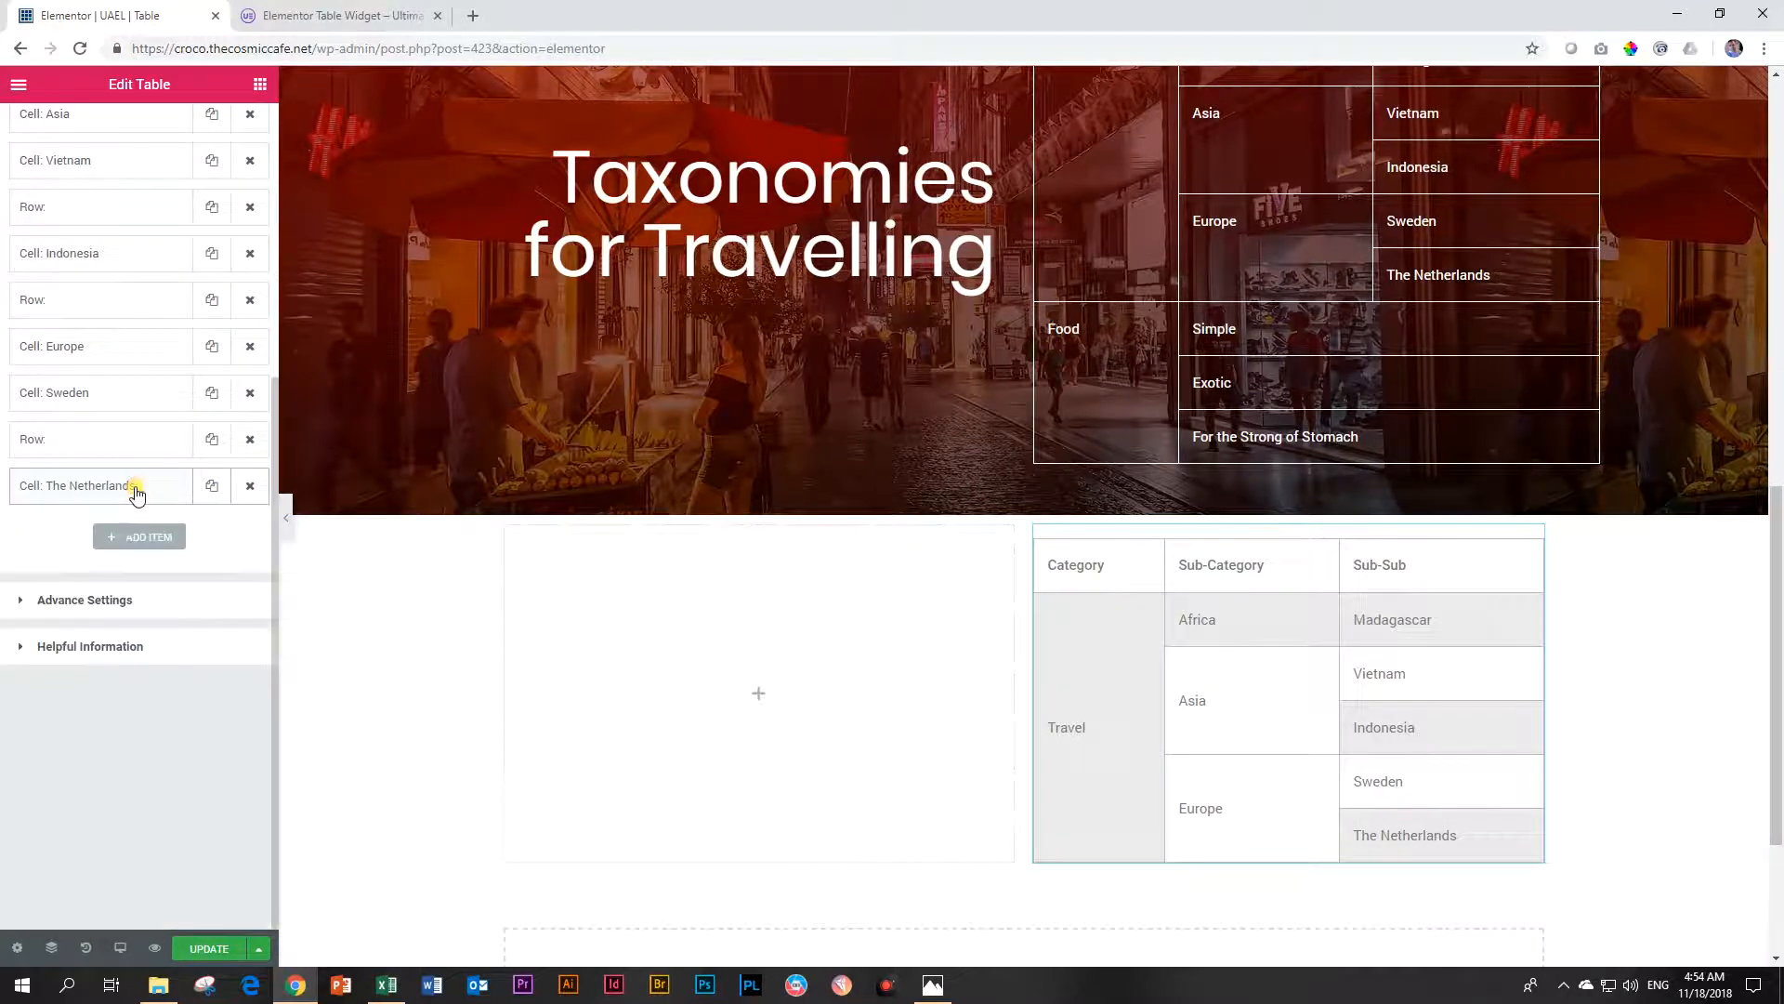
{"action": "left_click", "coordinate": [212, 439]}
{"action": "mouse_move", "coordinate": [96, 745]}
{"action": "left_mouse_down"}
{"action": "mouse_move", "coordinate": [91, 801]}
{"action": "mouse_move", "coordinate": [102, 757]}
{"action": "left_mouse_up"}
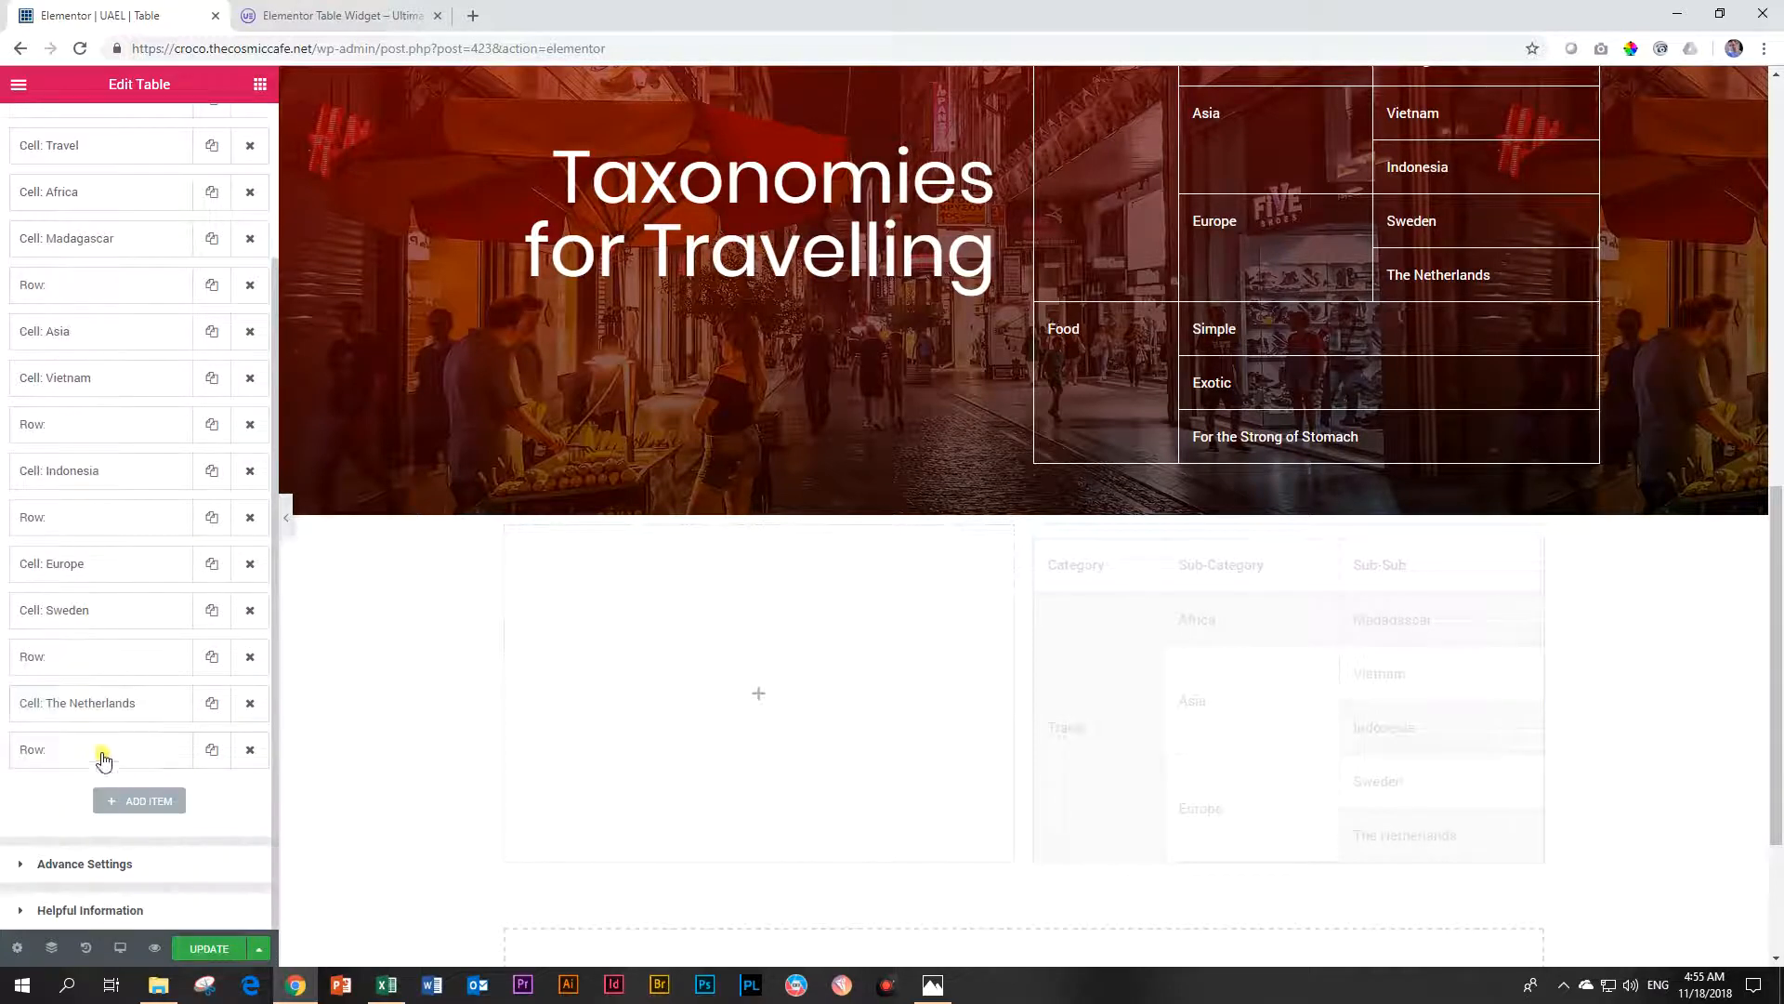
{"action": "left_click", "coordinate": [138, 803]}
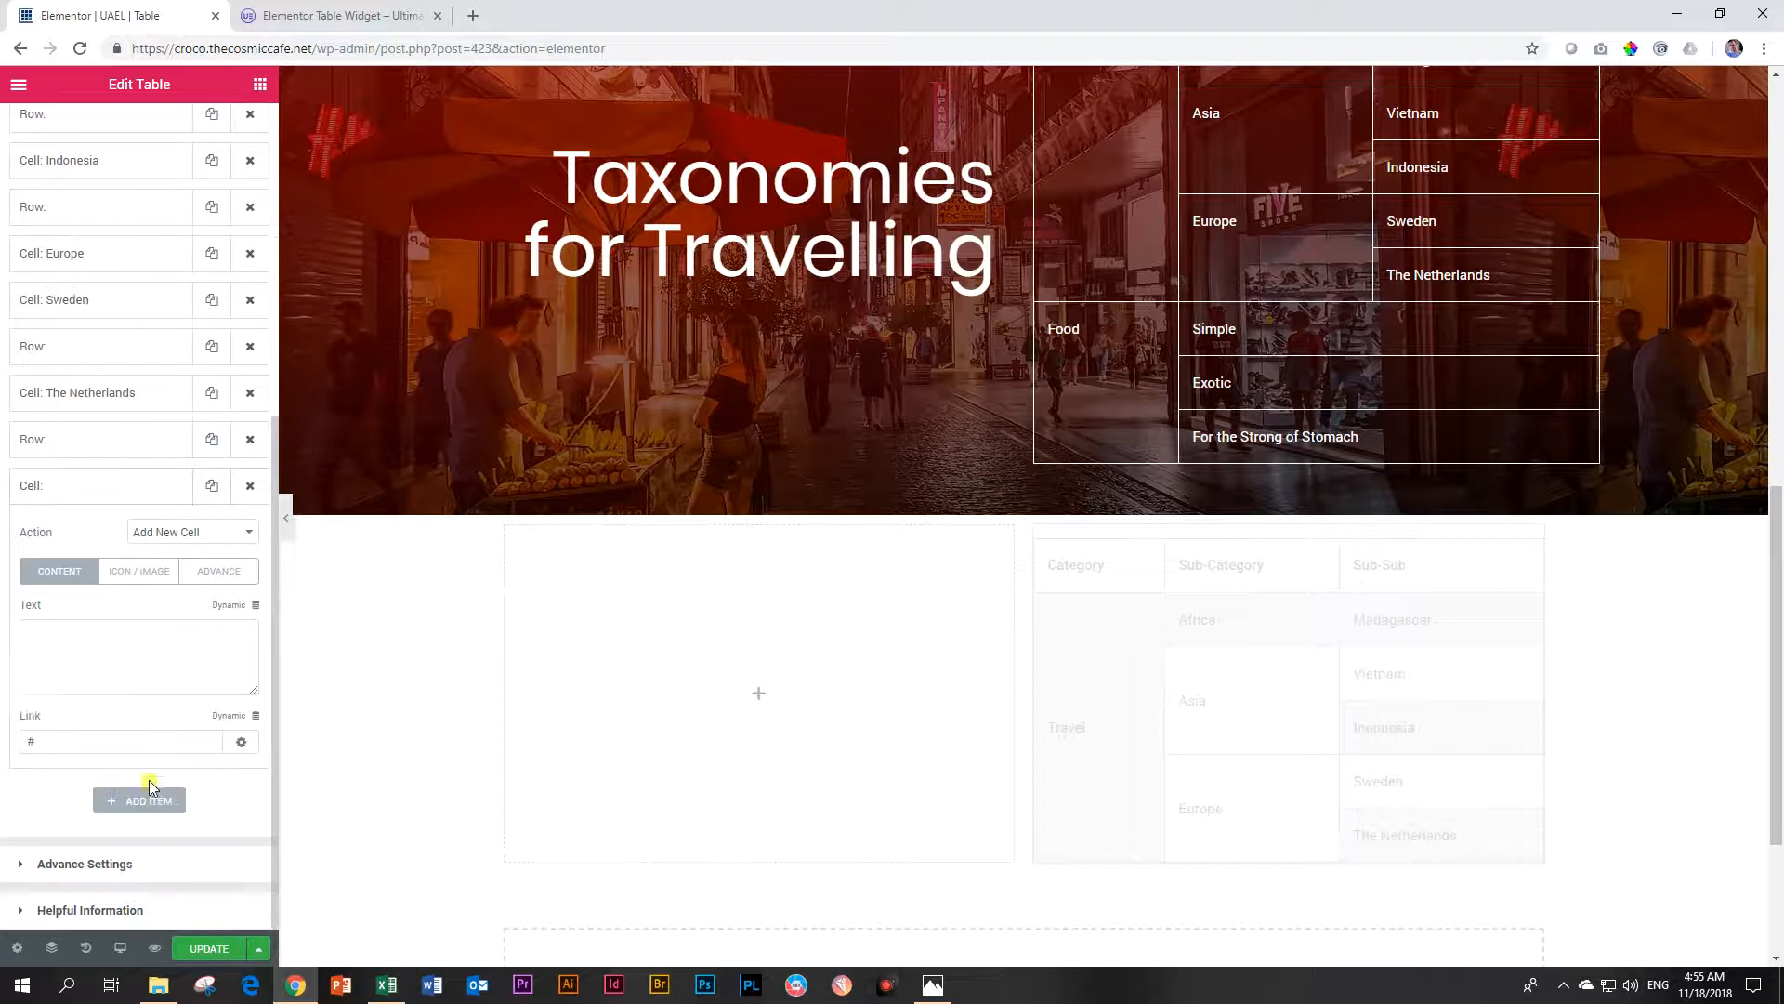
{"action": "left_click", "coordinate": [138, 627]}
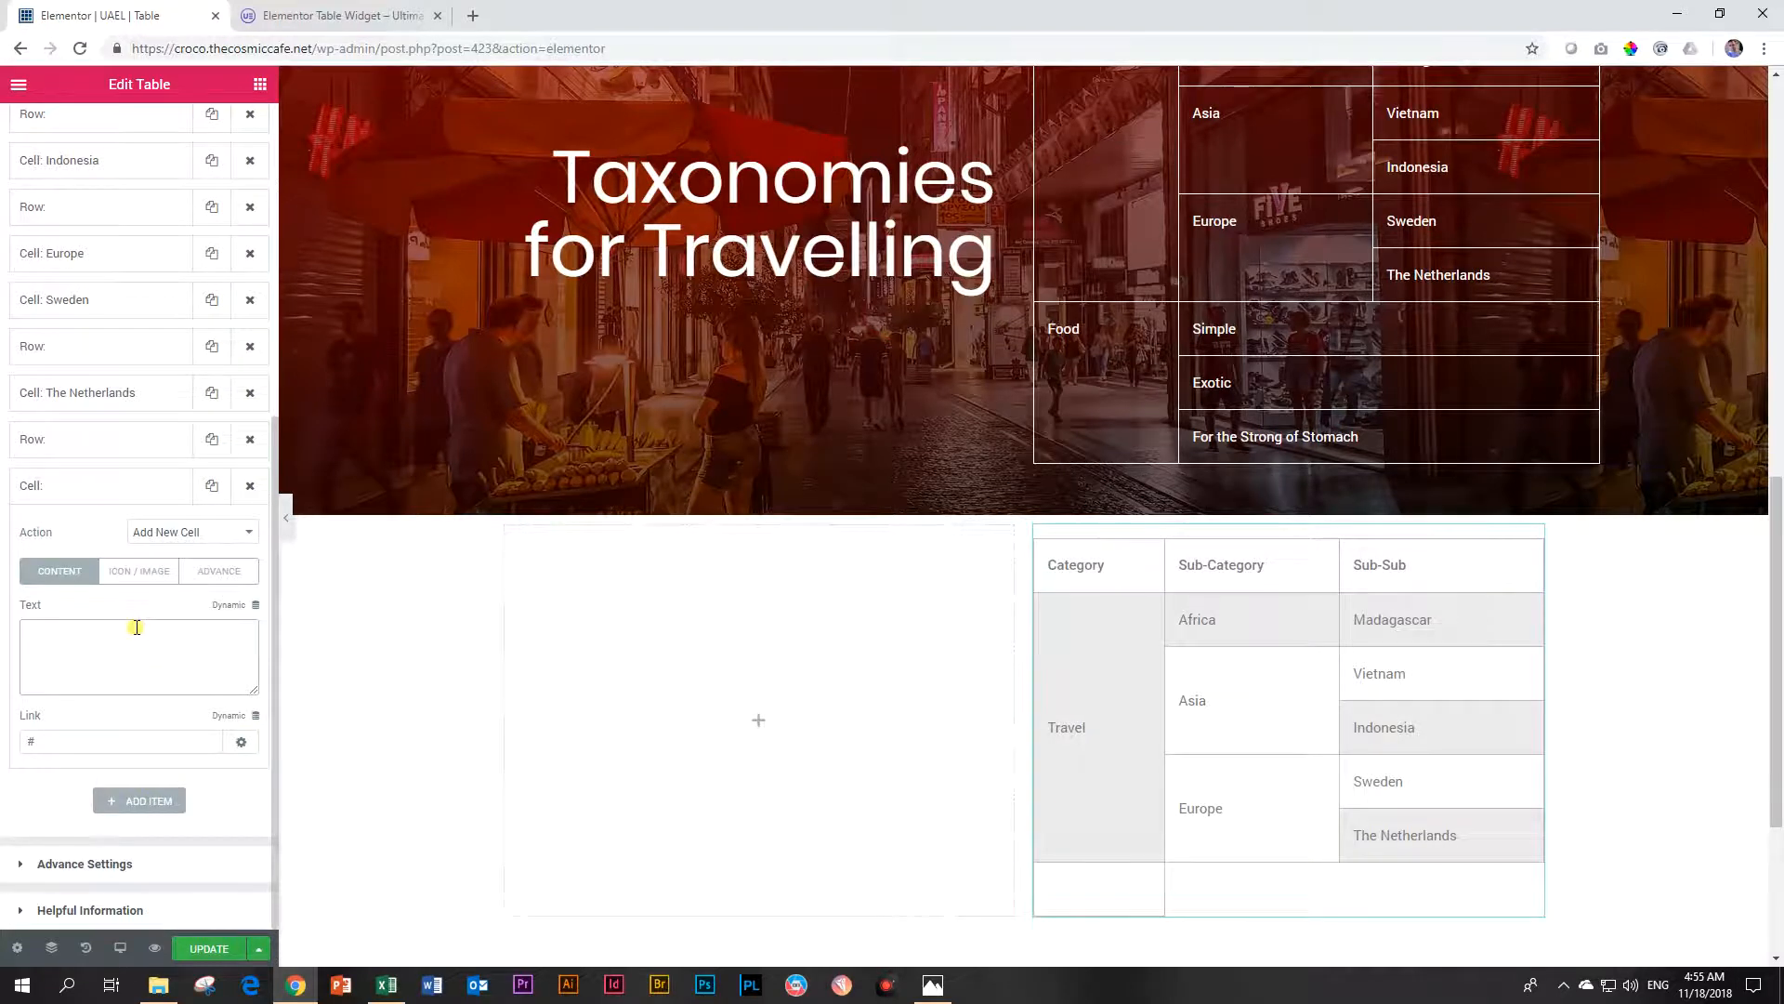
{"action": "type", "text": "Food"}
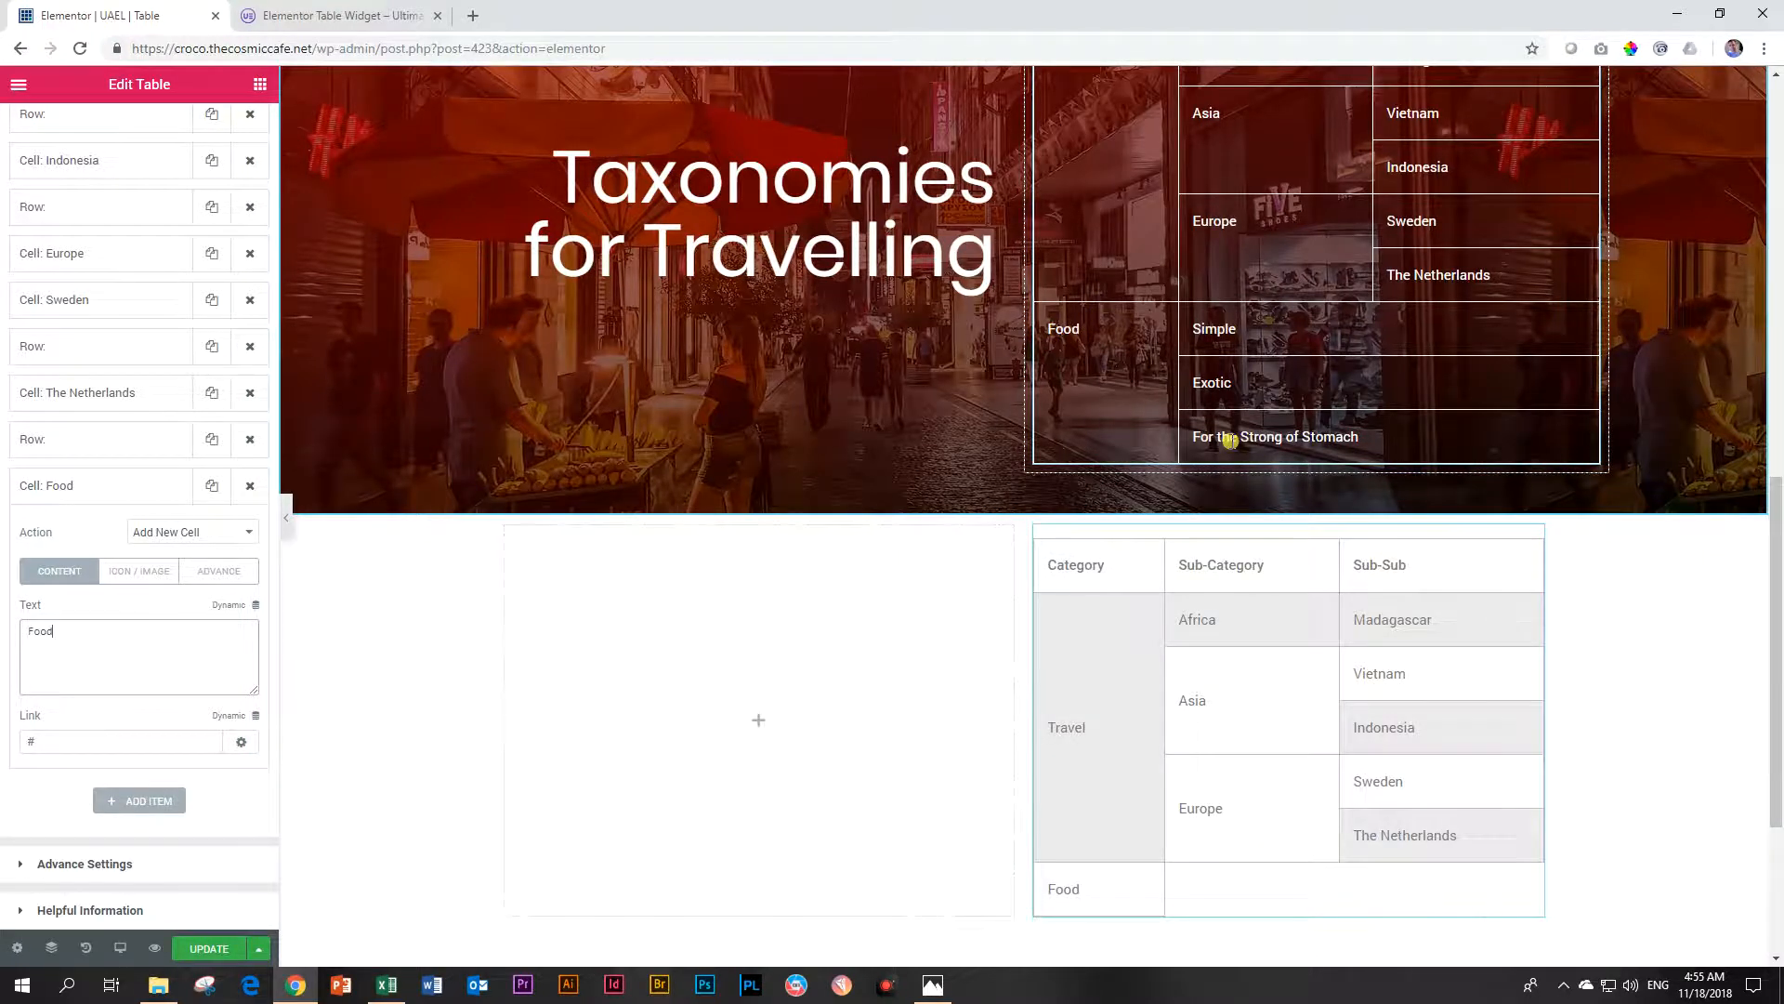
- Set the row span of the Food cell to 3
{"action": "left_click", "coordinate": [226, 572]}
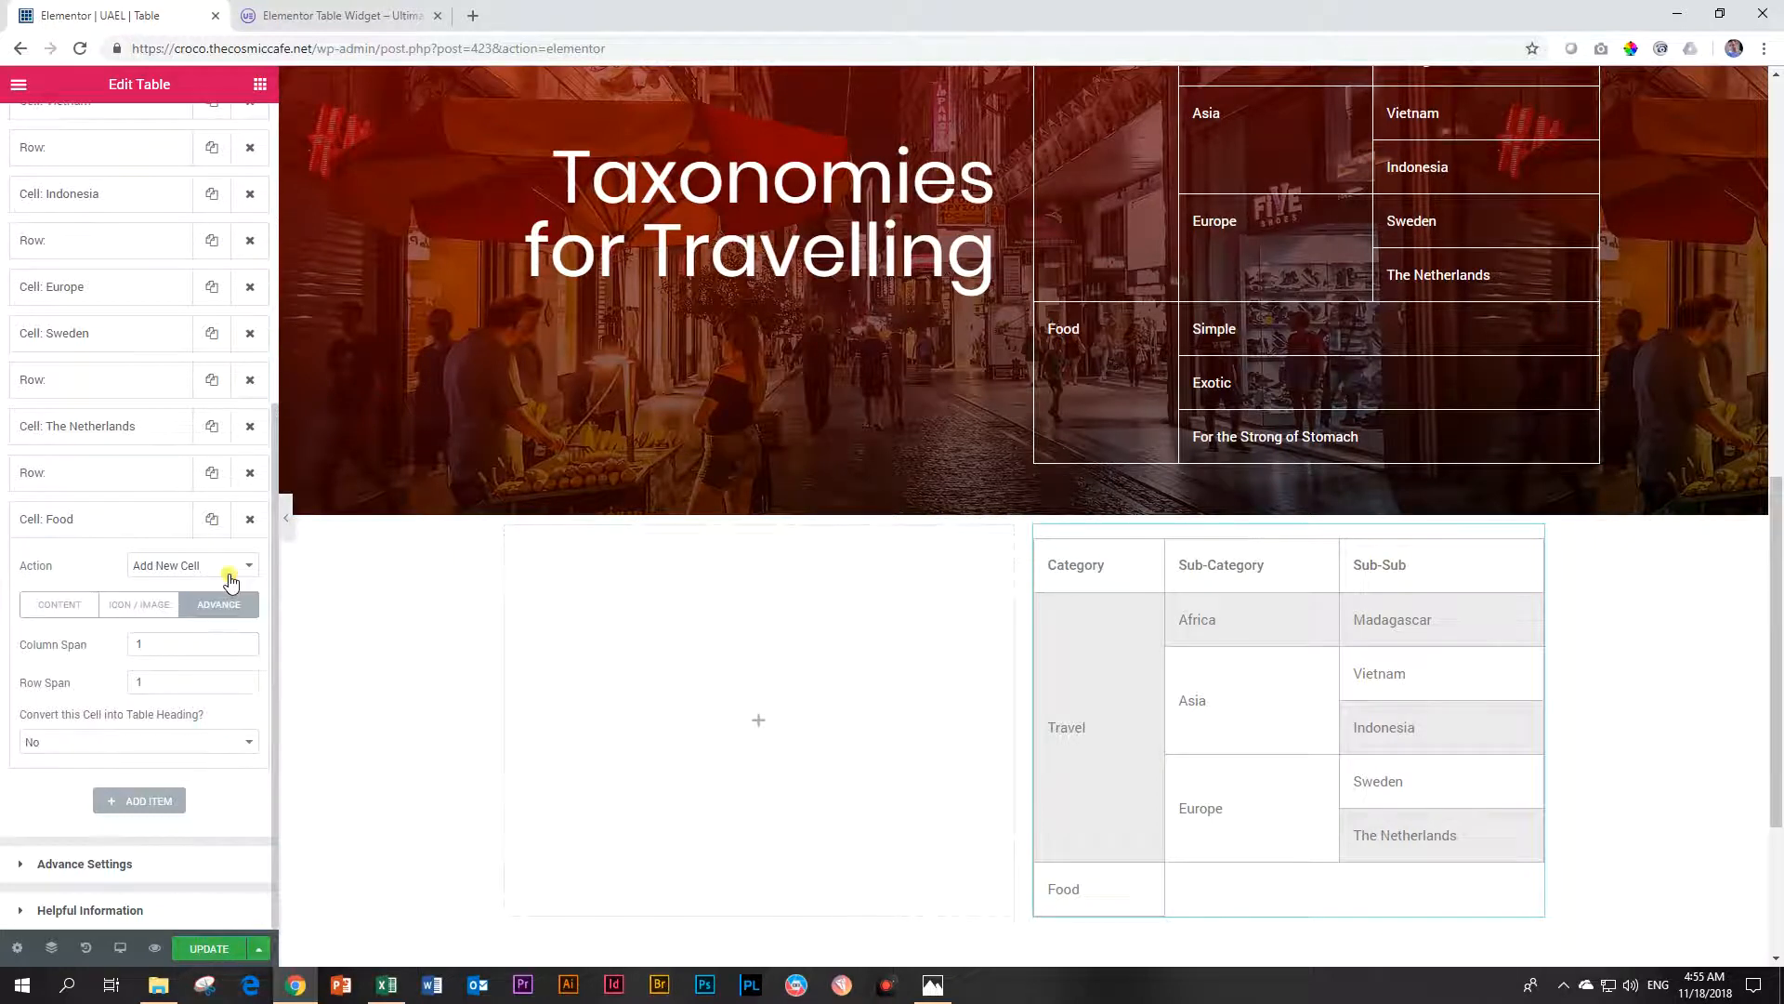
{"action": "left_click", "coordinate": [243, 677]}
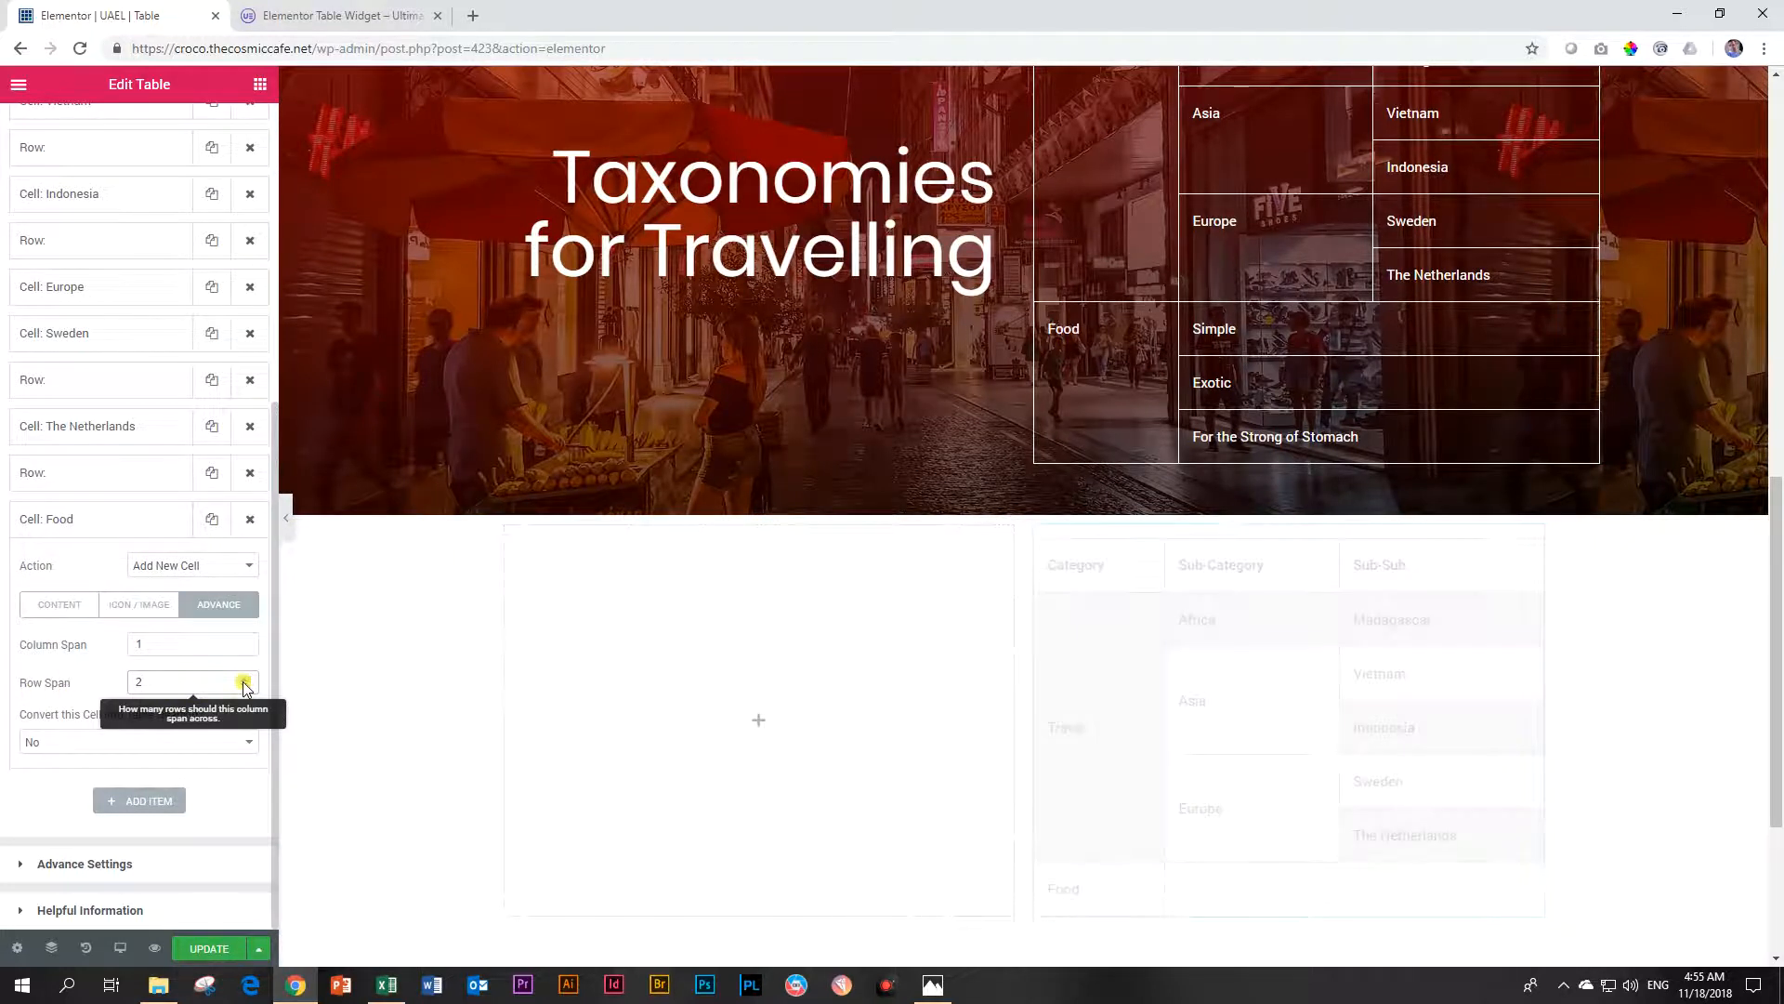
{"action": "left_click", "coordinate": [245, 682]}
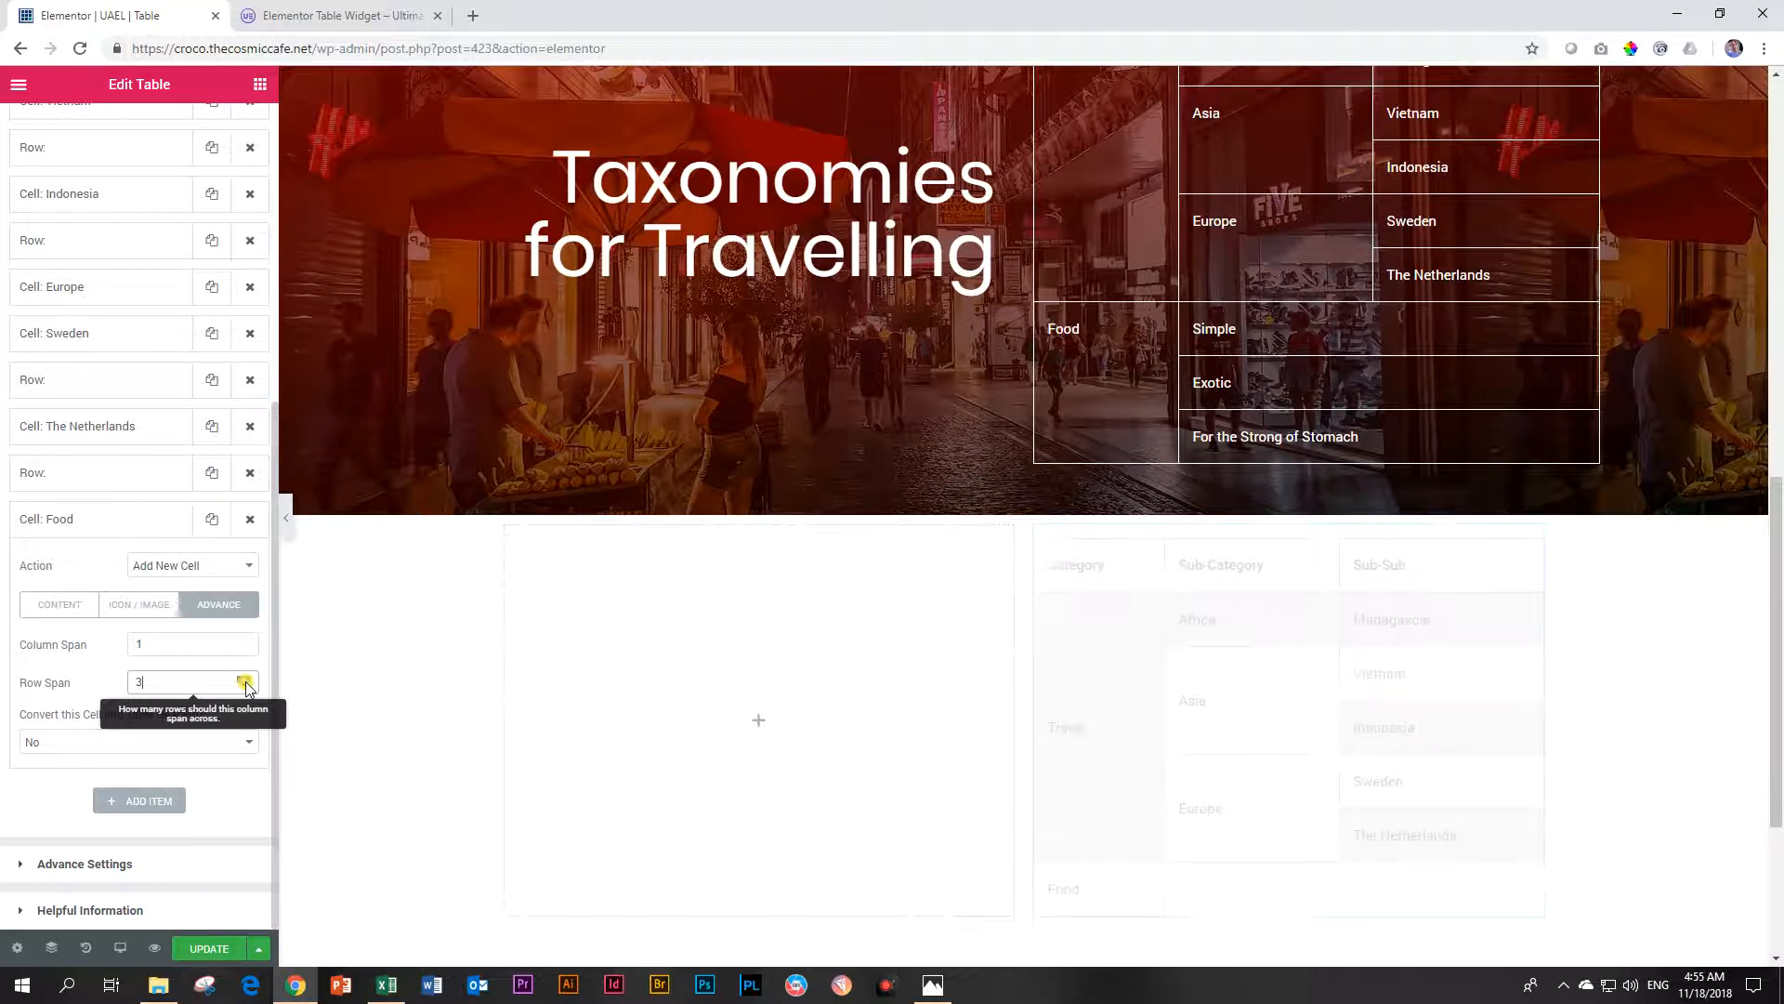
{"action": "left_click", "coordinate": [115, 526]}
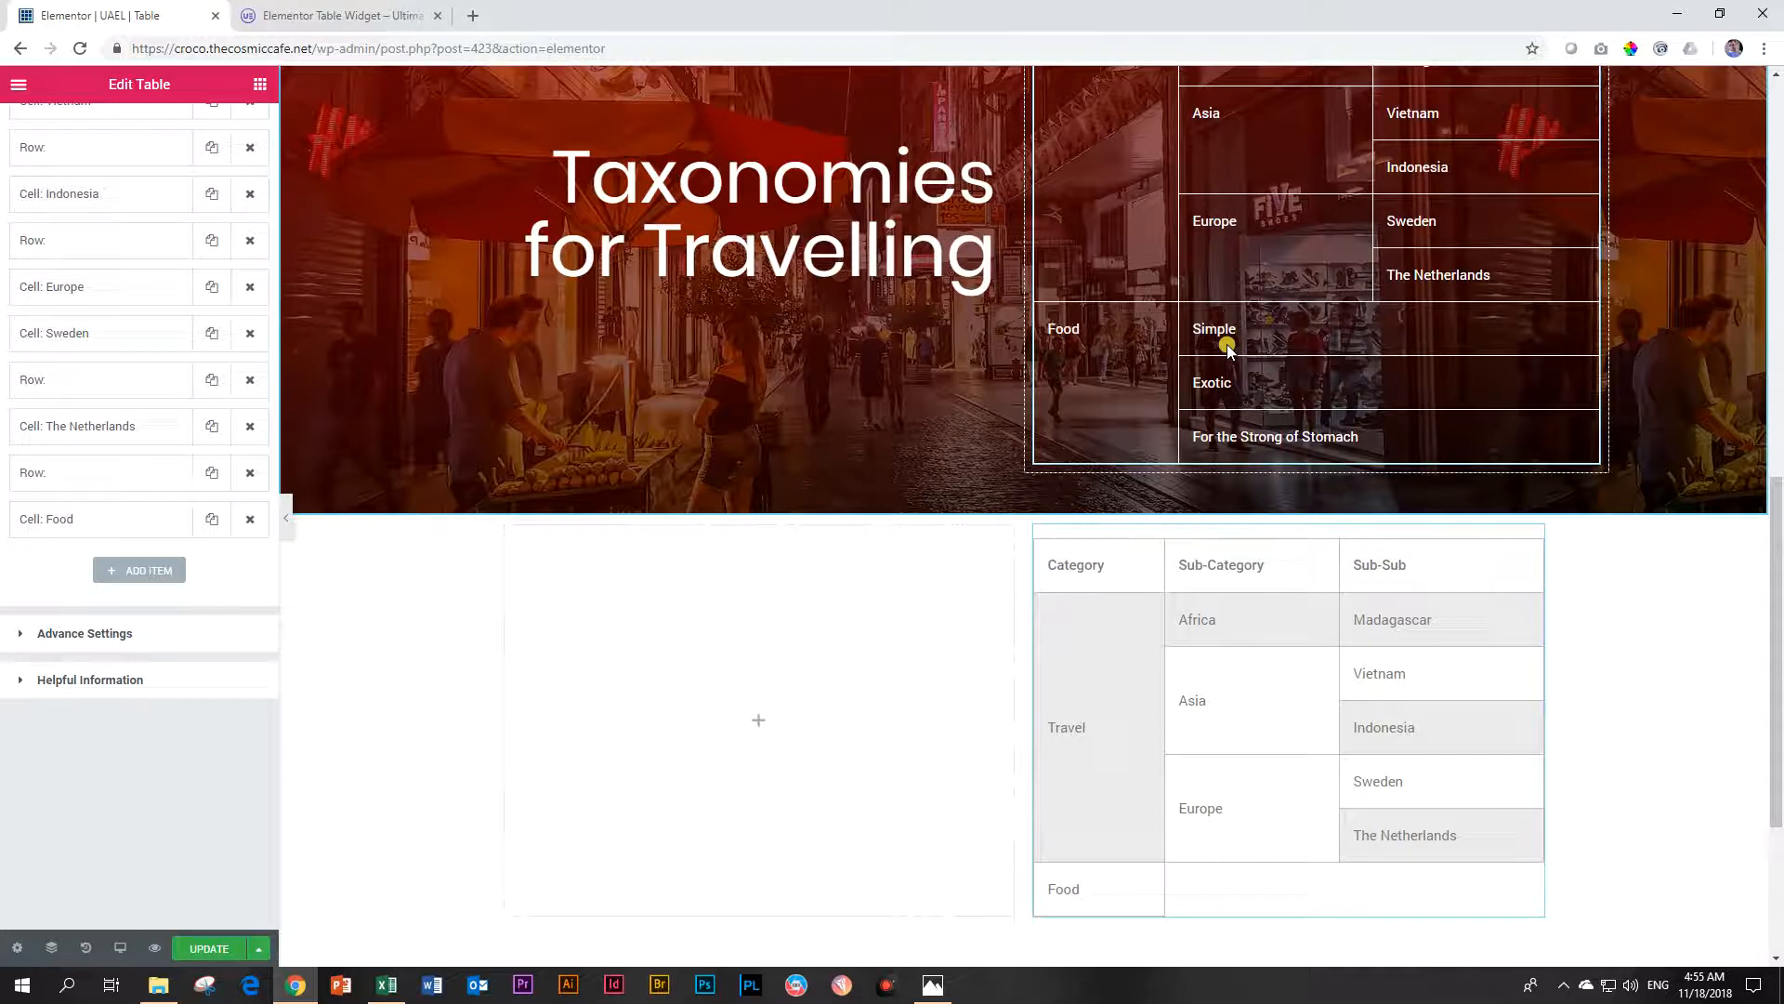
- Add a new cell after the Food cell with the text "Simple"
{"action": "left_click", "coordinate": [119, 568]}
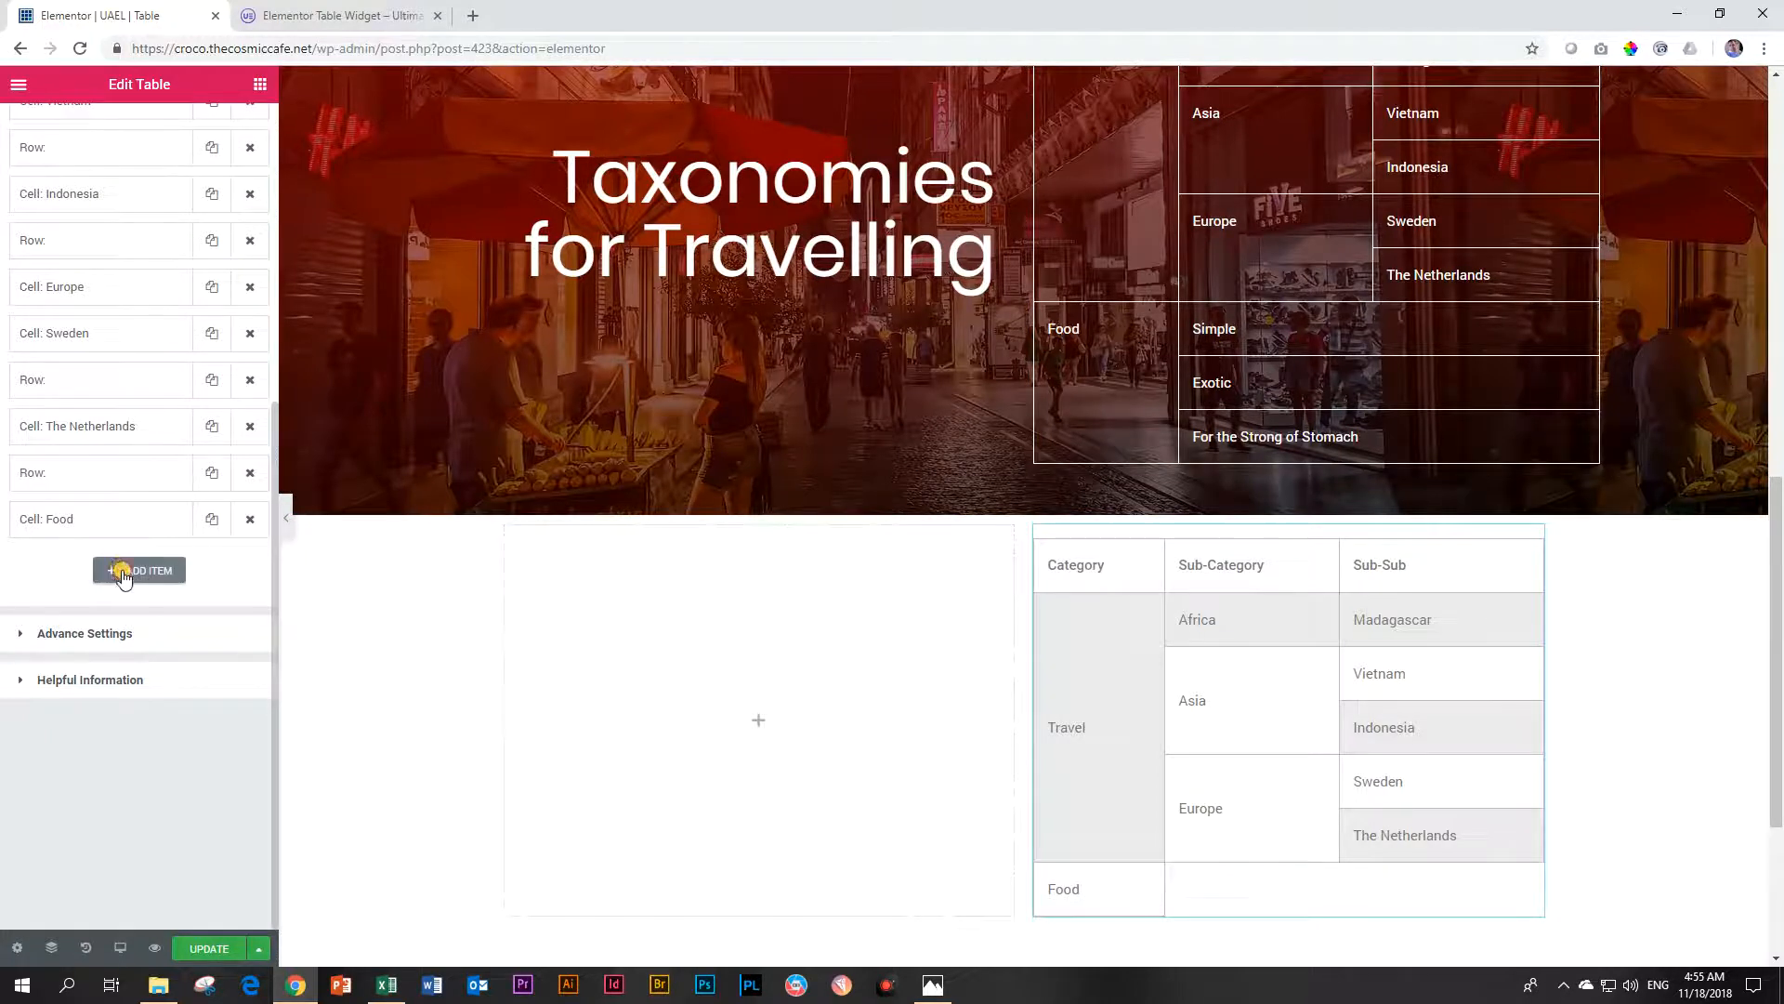
{"action": "left_click", "coordinate": [102, 631]}
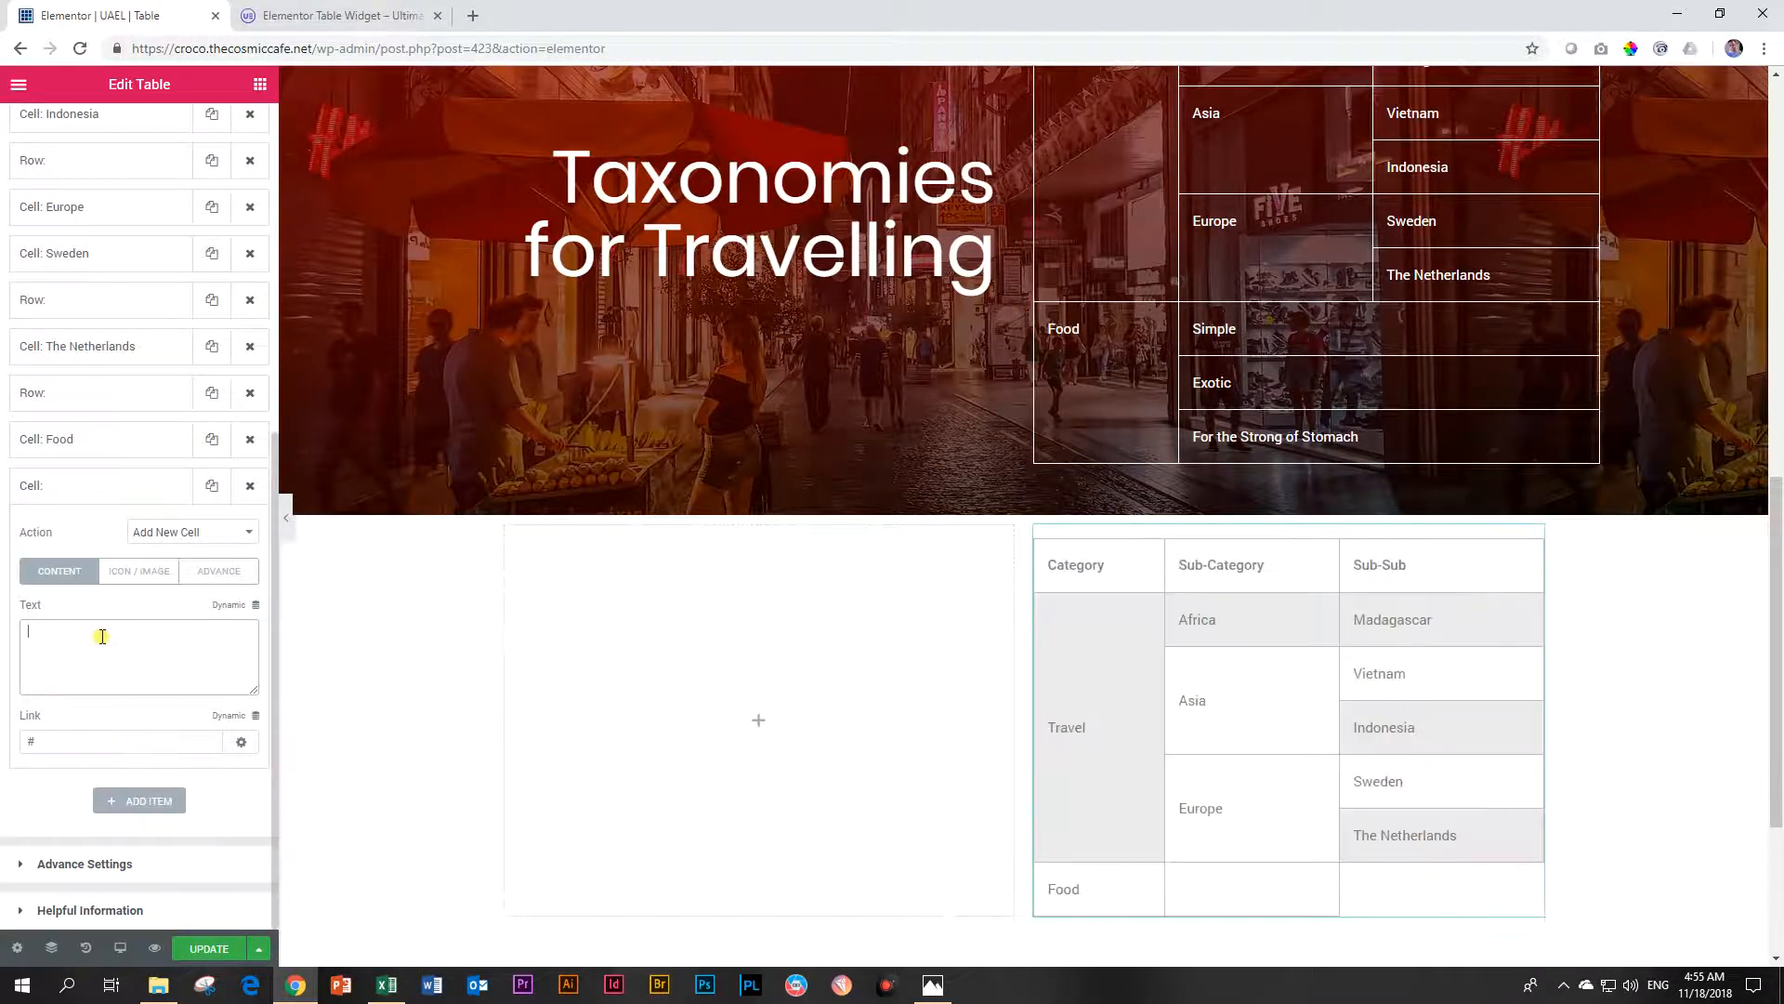
{"action": "type", "text": "Simple"}
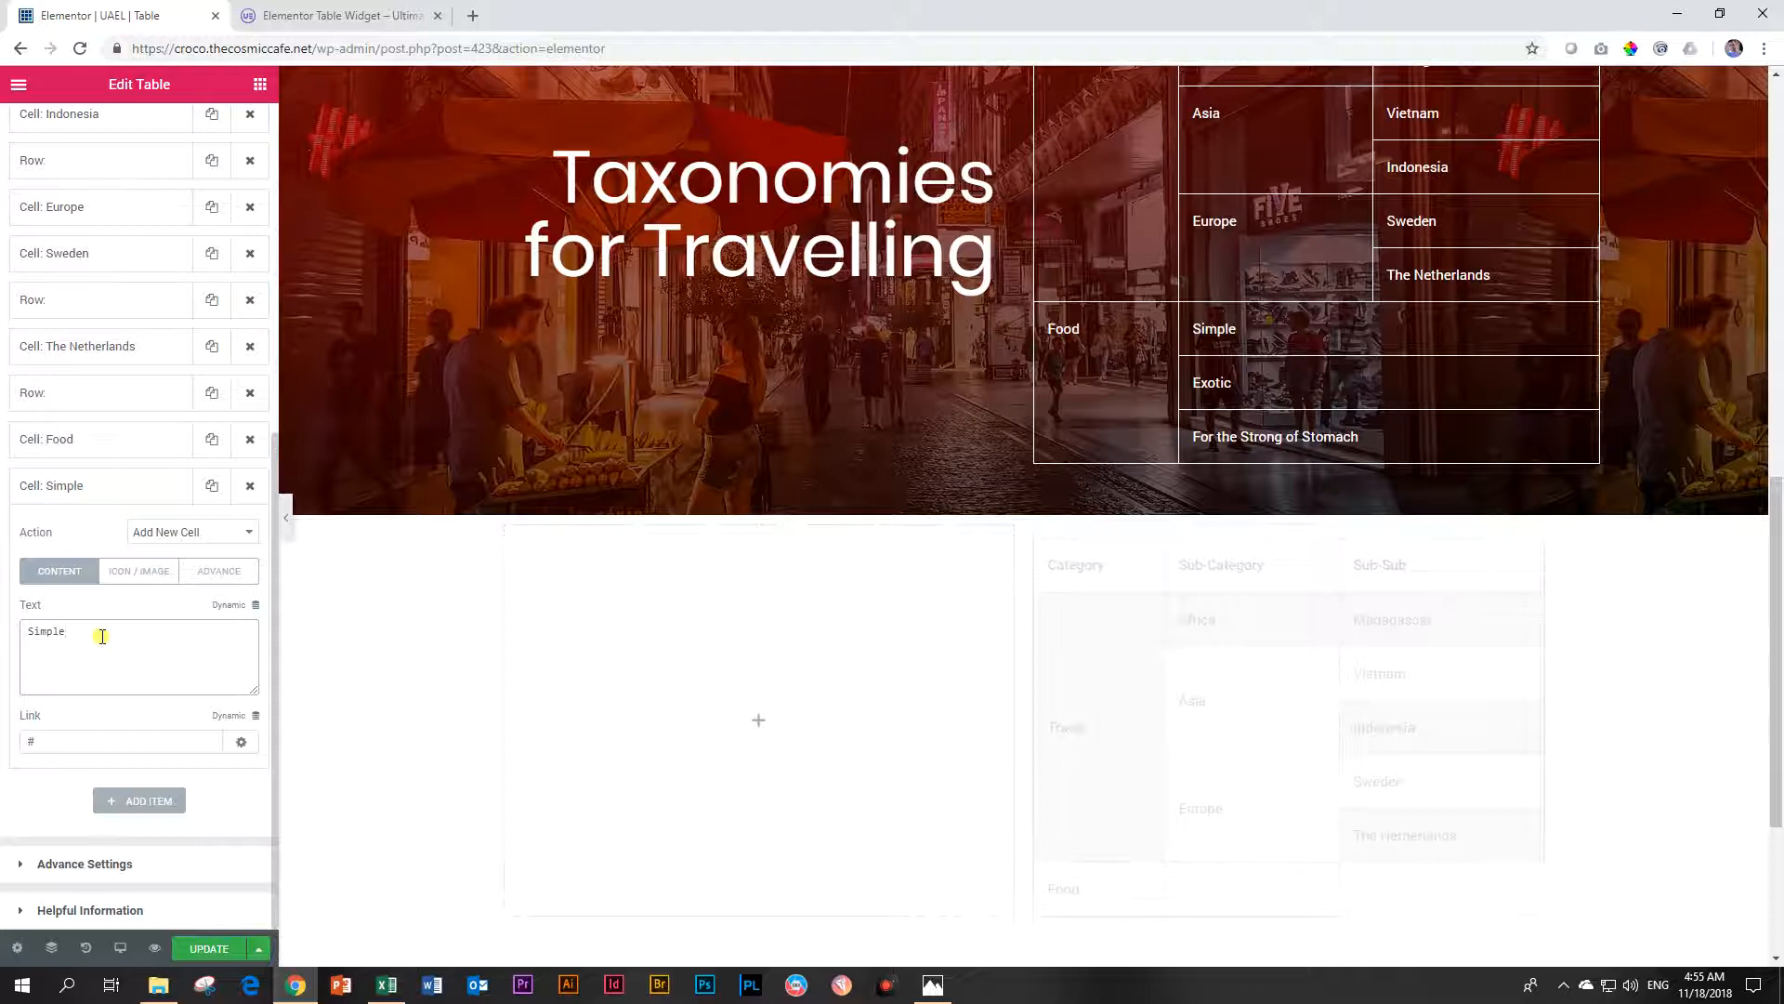
- Set the column span of the Simple cell to 2, checking it against the Food section of the sample table
{"action": "left_click", "coordinate": [209, 573]}
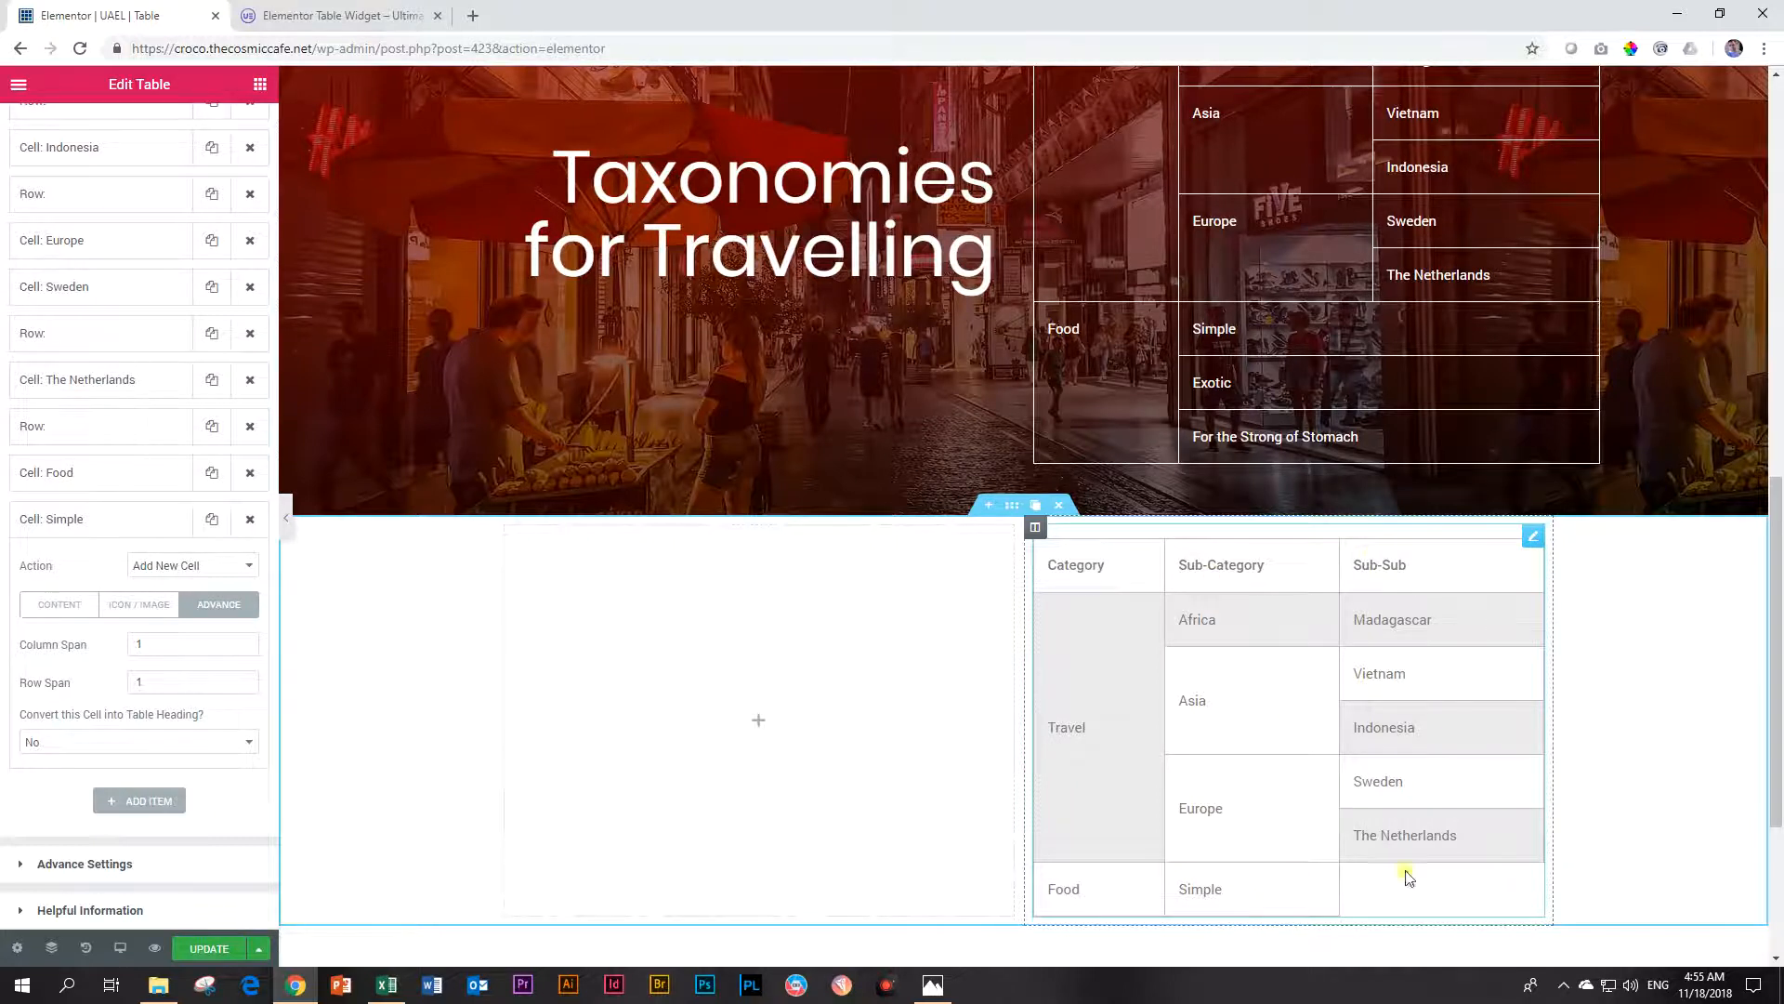
{"action": "left_click", "coordinate": [244, 640]}
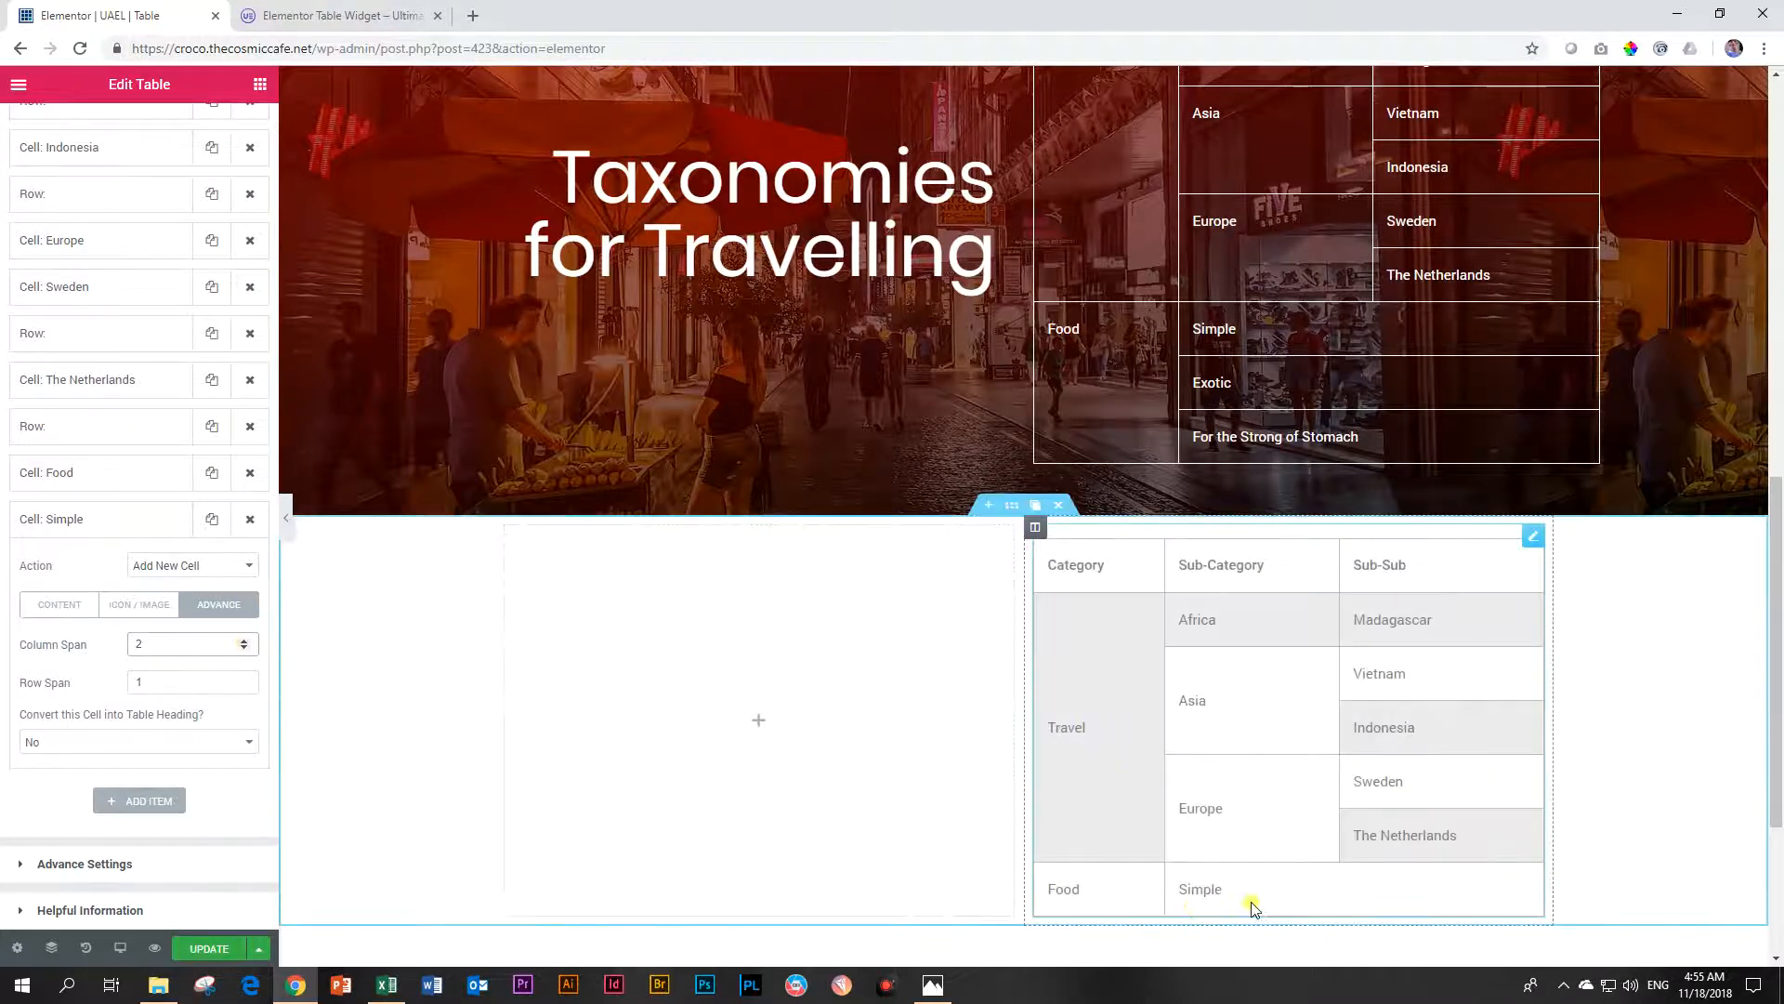
{"action": "scroll", "coordinate": [1259, 717], "scroll_direction": "down", "scroll_amount": 3}
{"action": "scroll", "coordinate": [1195, 610], "scroll_direction": "up", "scroll_amount": 2}
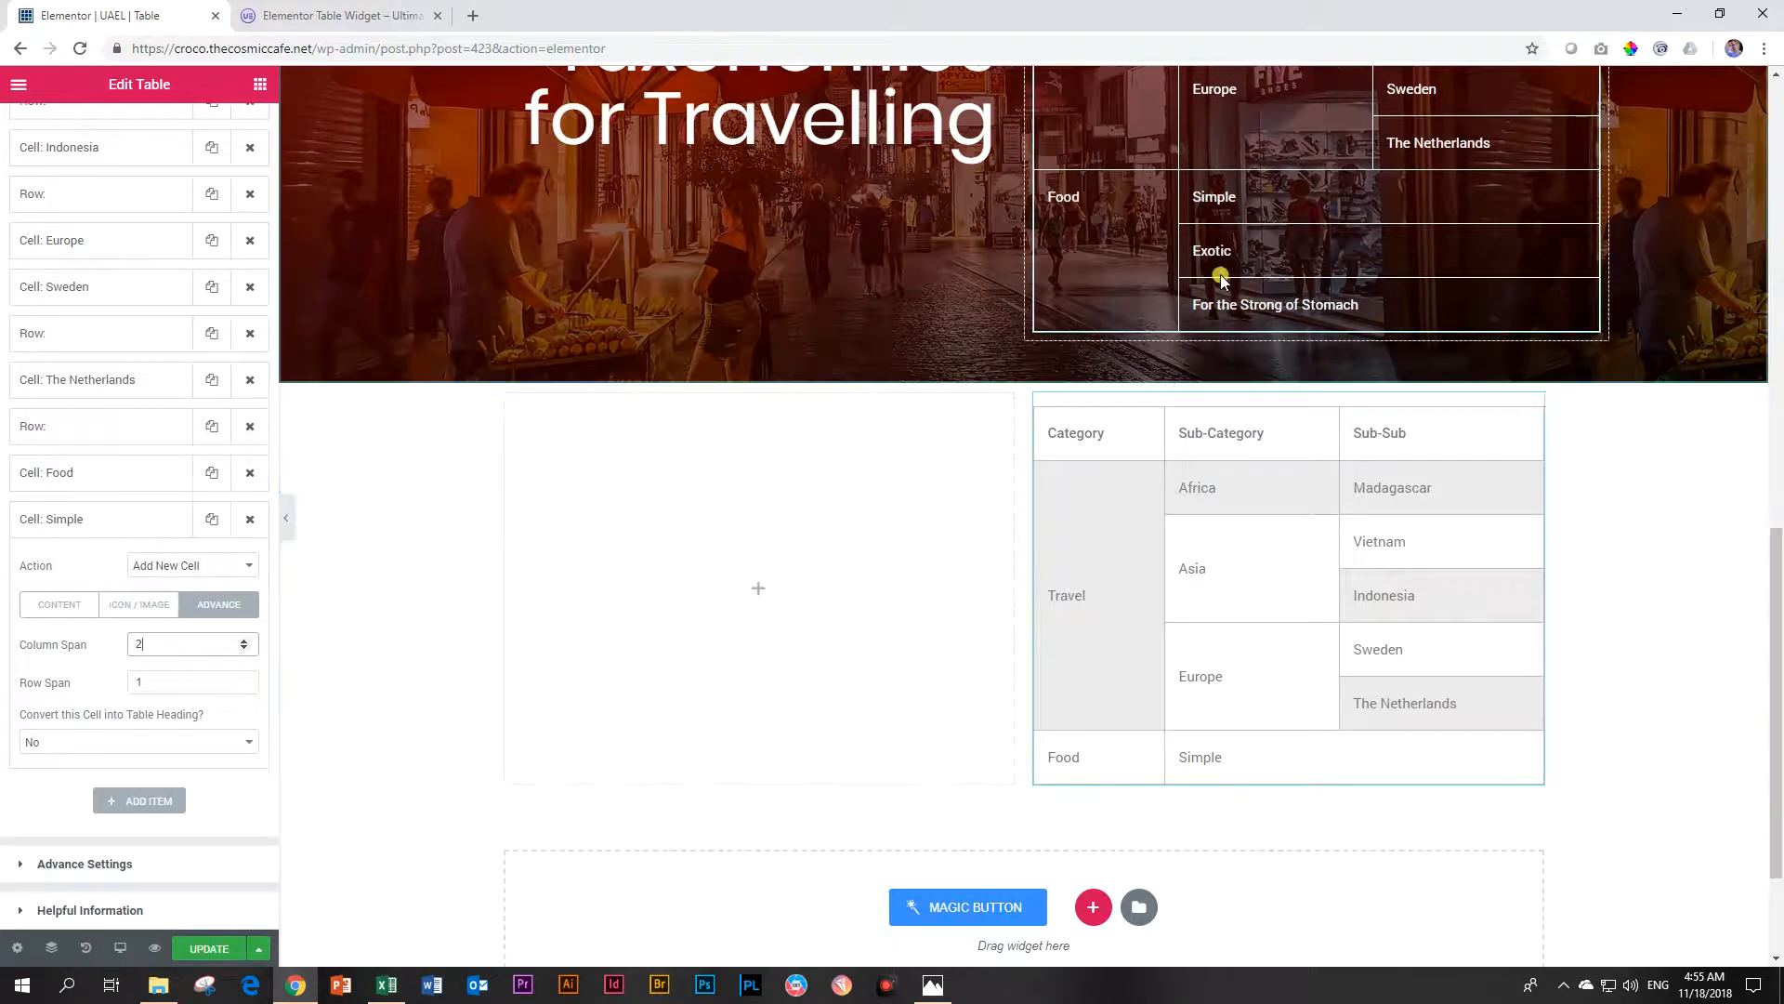
{"action": "scroll", "coordinate": [1331, 314], "scroll_direction": "up", "scroll_amount": 1}
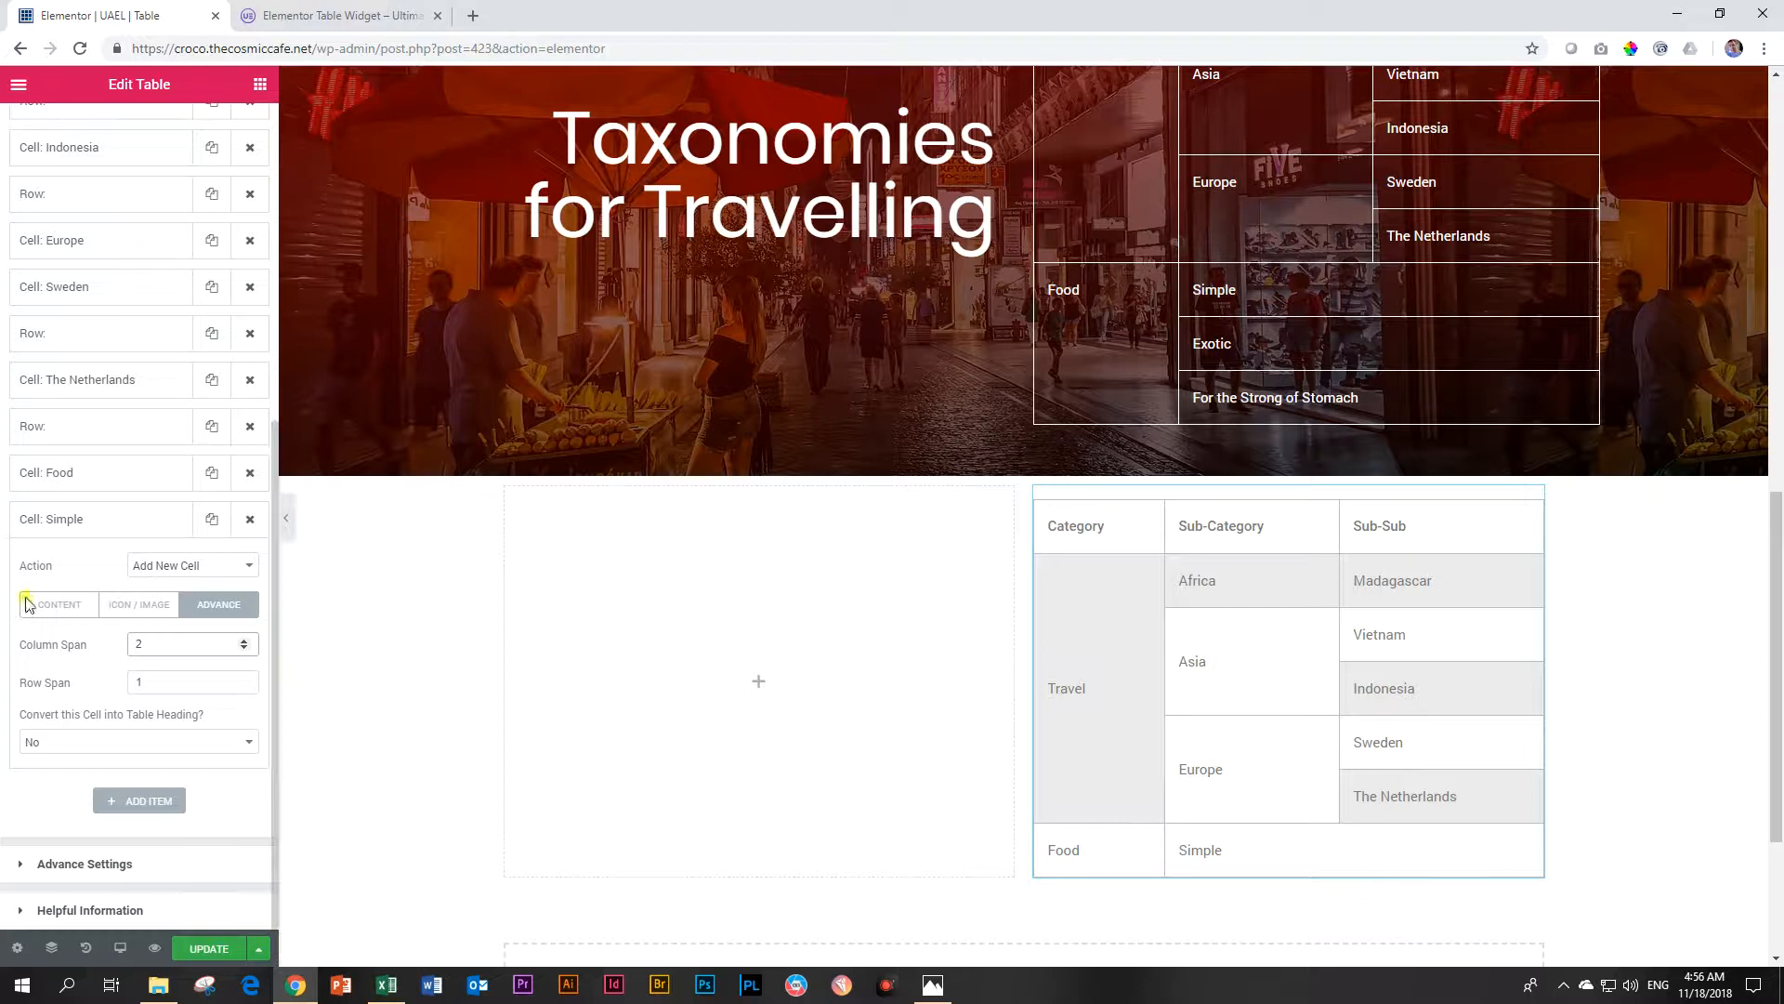
{"action": "left_click", "coordinate": [84, 528]}
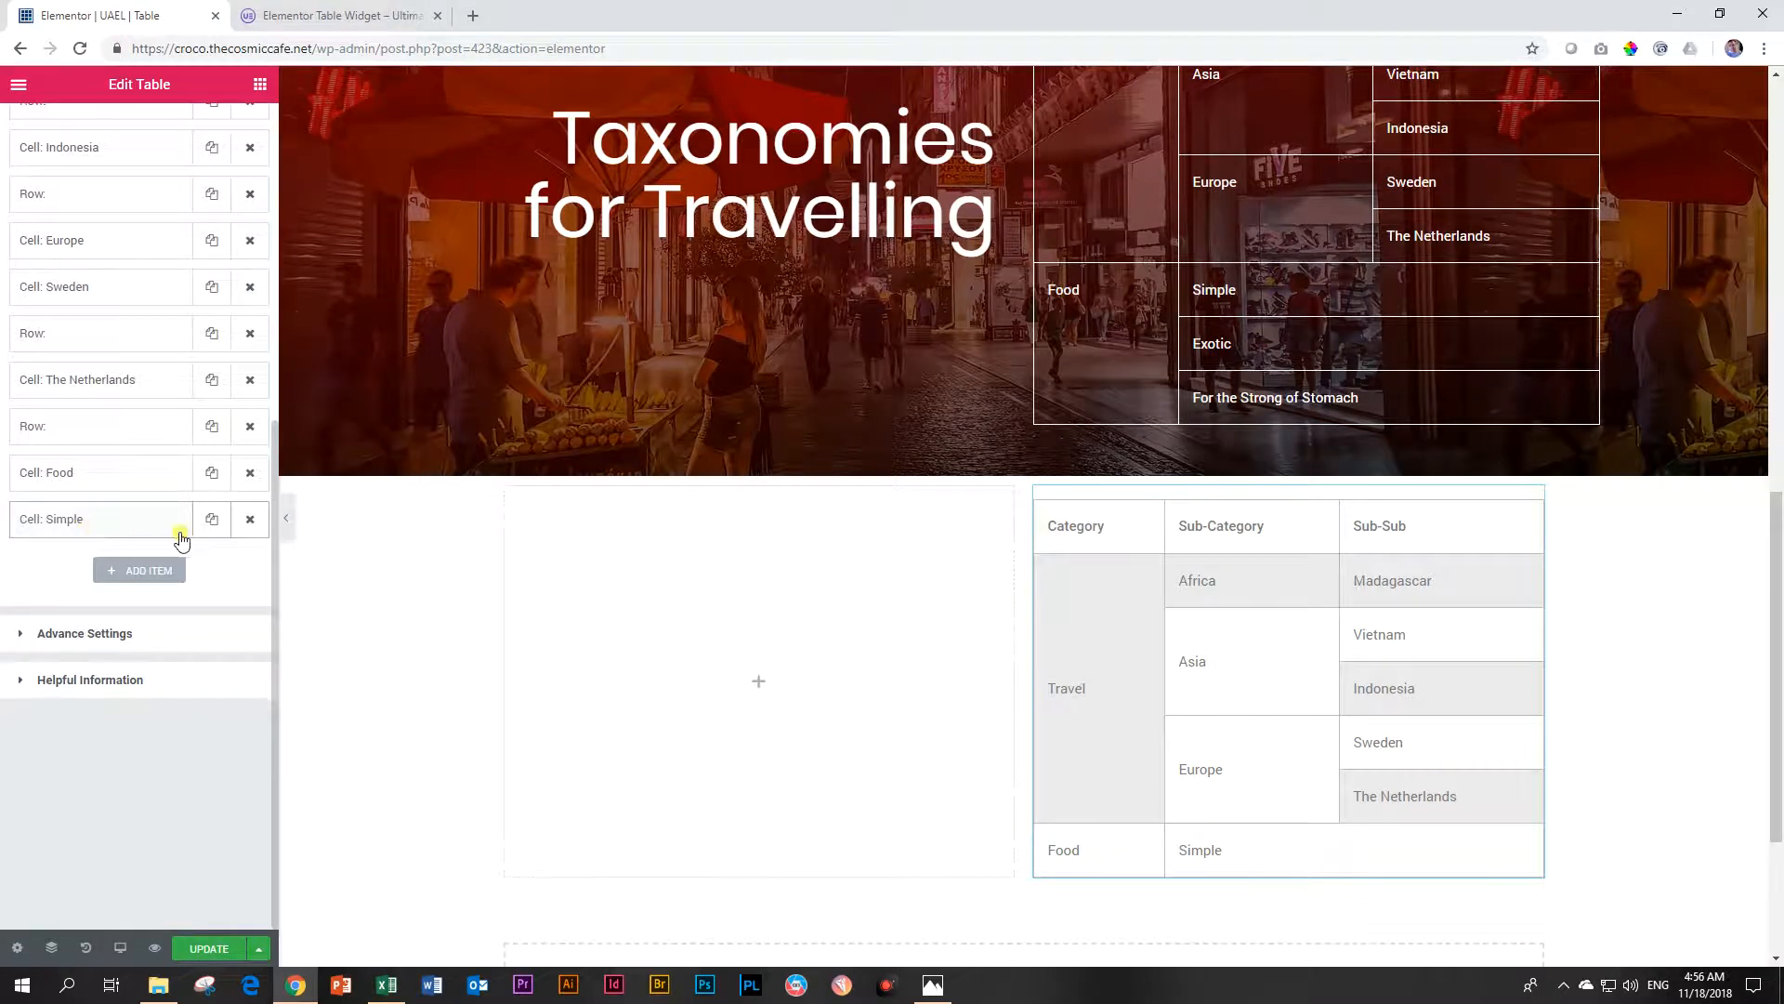
- Duplicate the Simple cell, then duplicate a row item and place that copy between the two Simple cells
{"action": "left_click", "coordinate": [212, 526]}
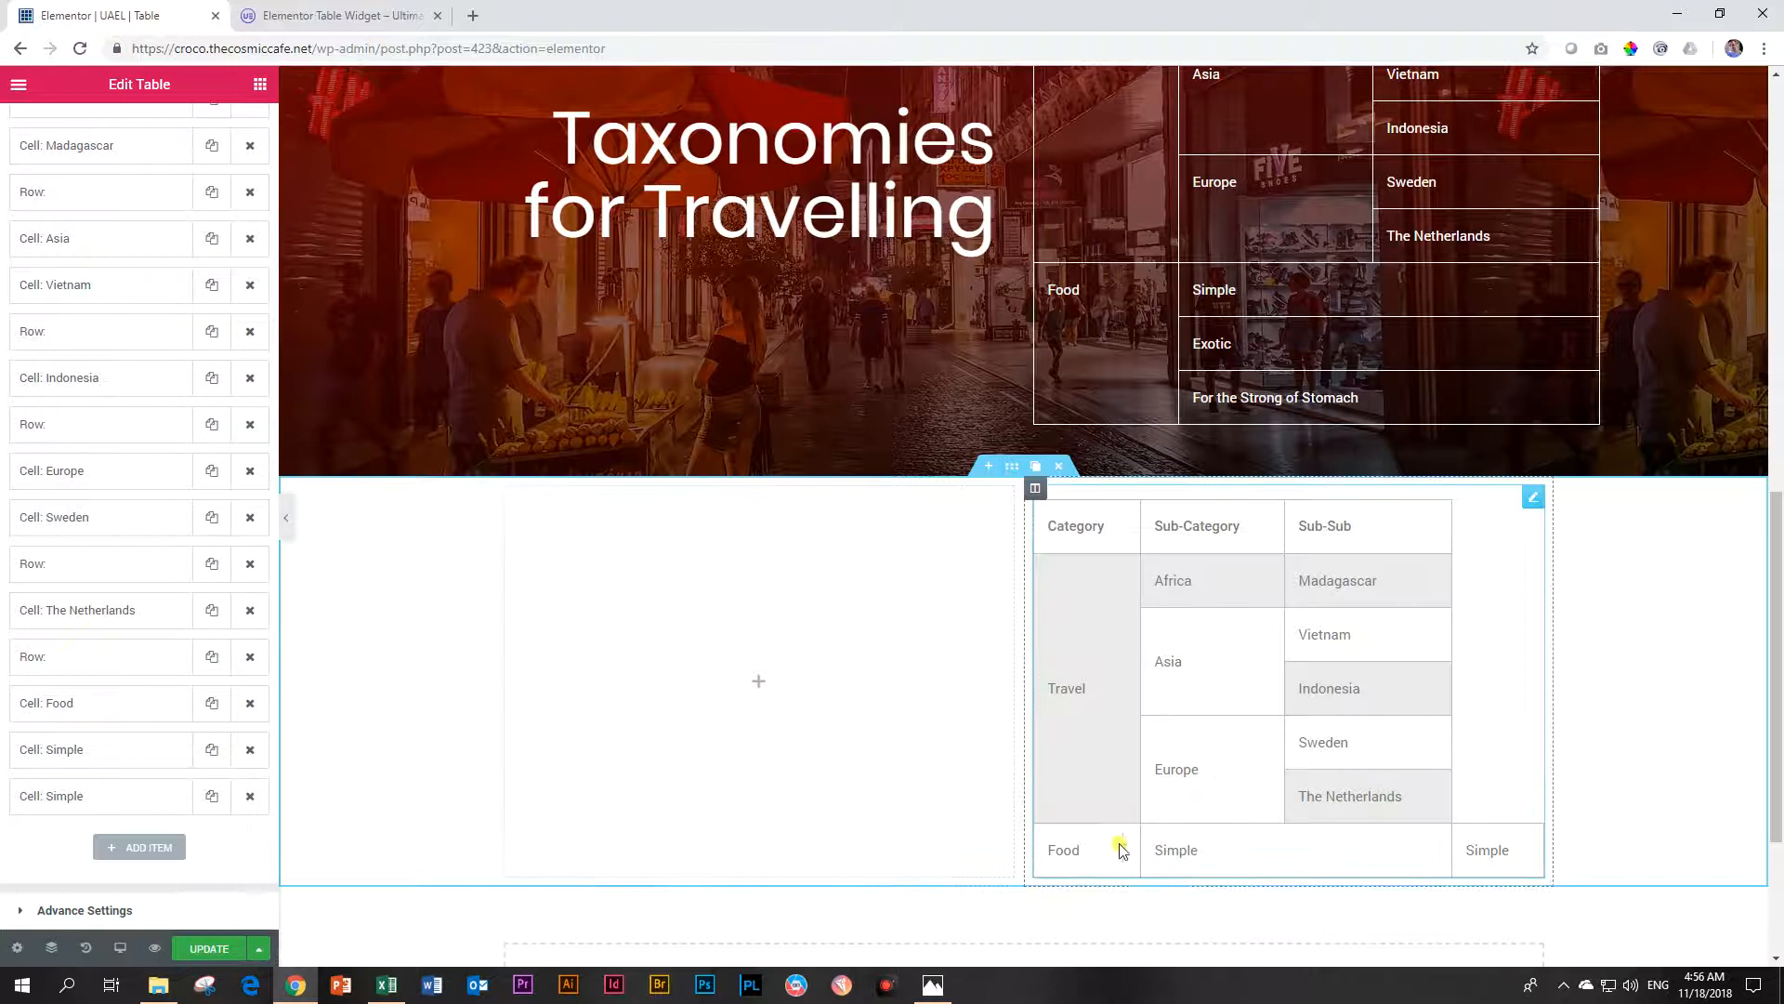
{"action": "scroll", "coordinate": [80, 661], "scroll_direction": "down", "scroll_amount": 1}
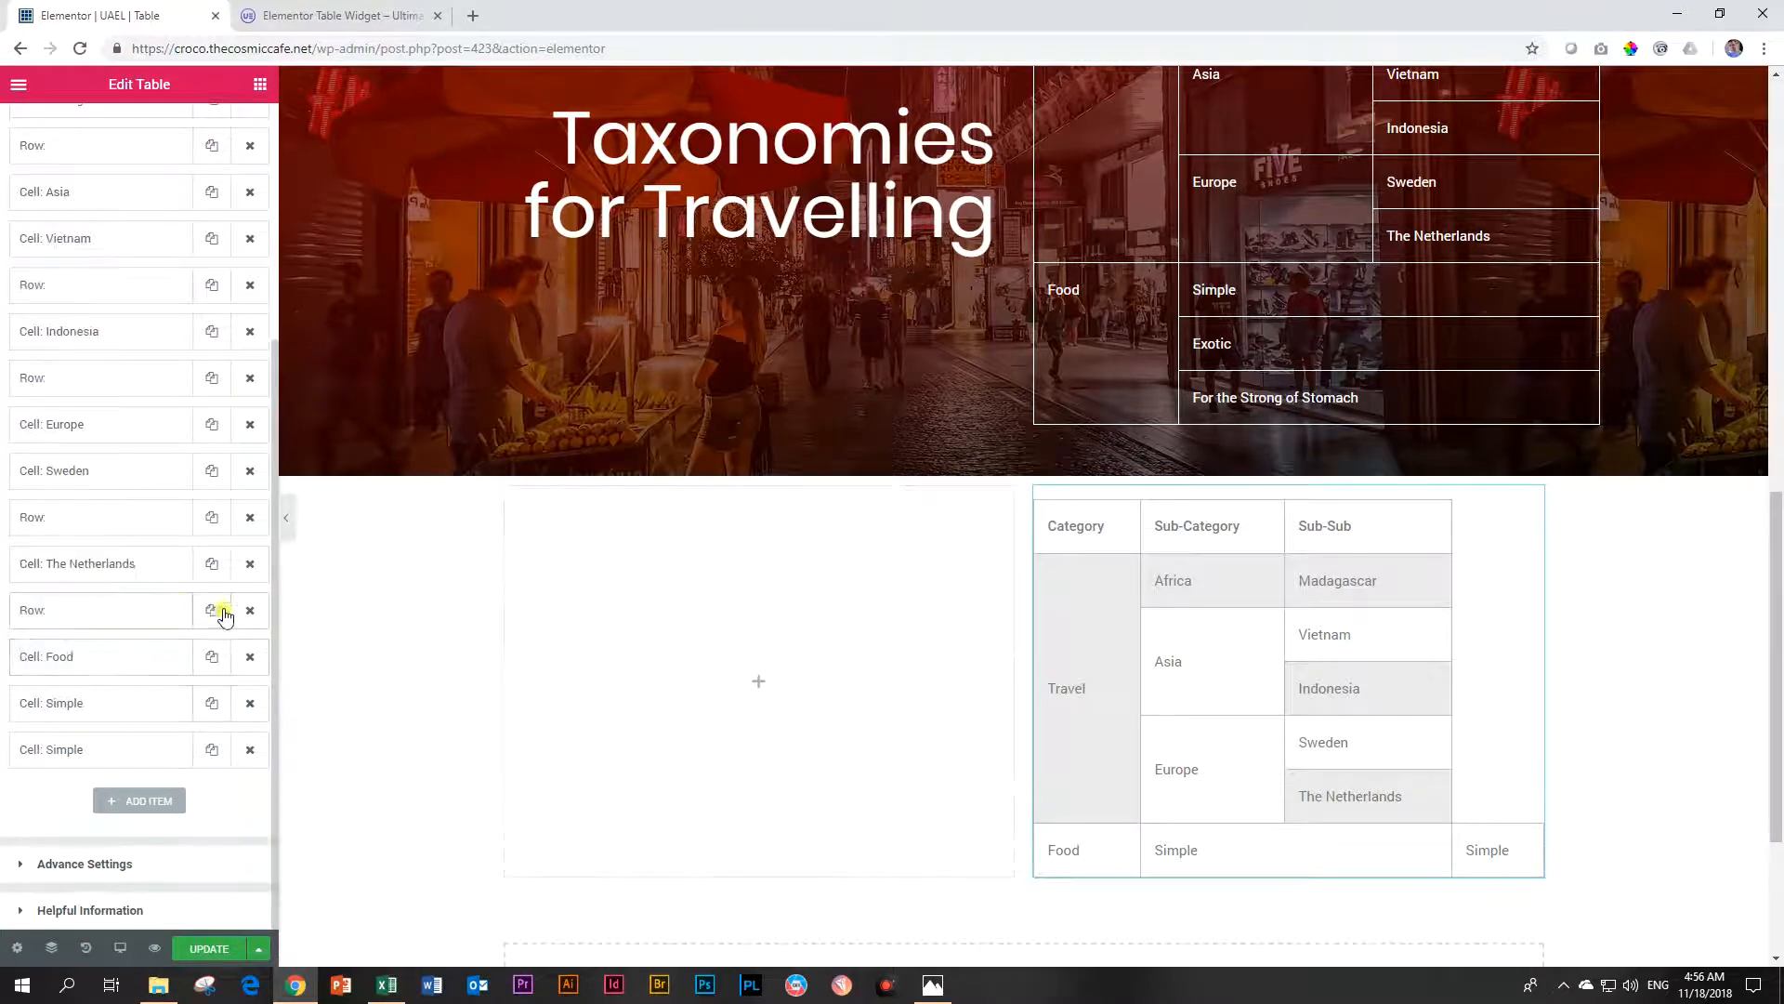
{"action": "left_click", "coordinate": [214, 611]}
{"action": "left_click_drag", "start_coordinate": [87, 677], "coordinate": [101, 759]}
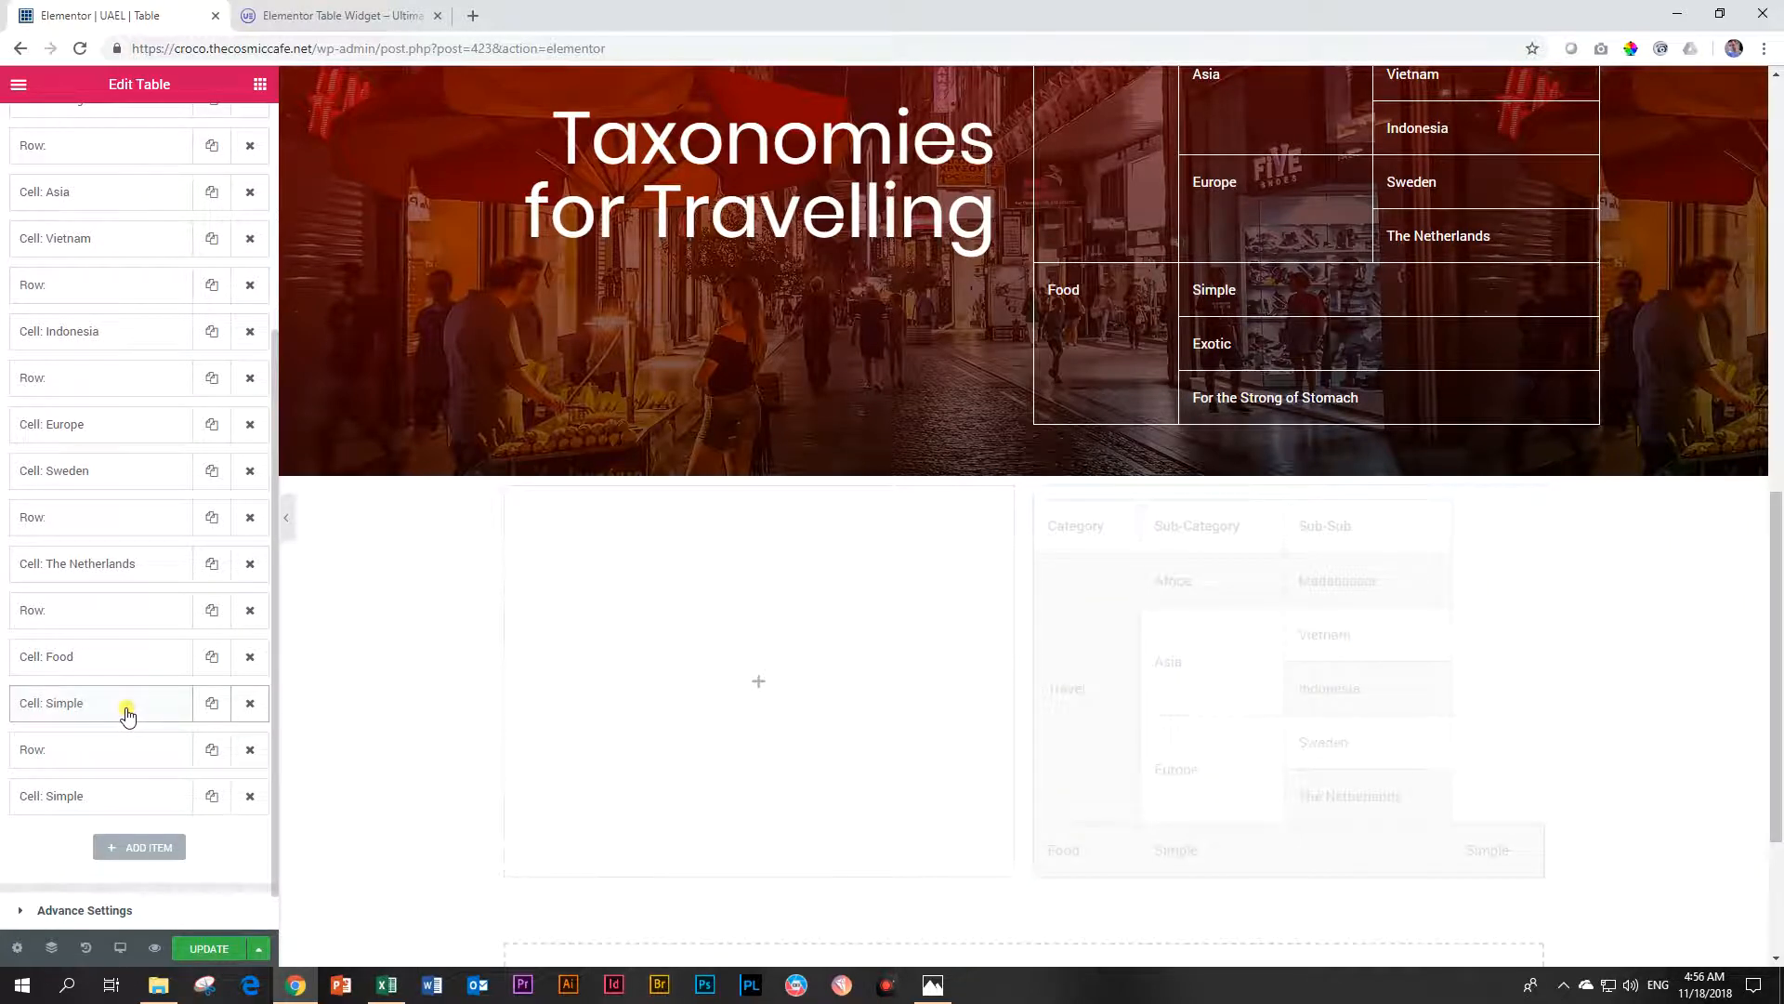
- Change the text of the second Simple cell to "Exotic"
{"action": "scroll", "coordinate": [124, 705], "scroll_direction": "down", "scroll_amount": 1}
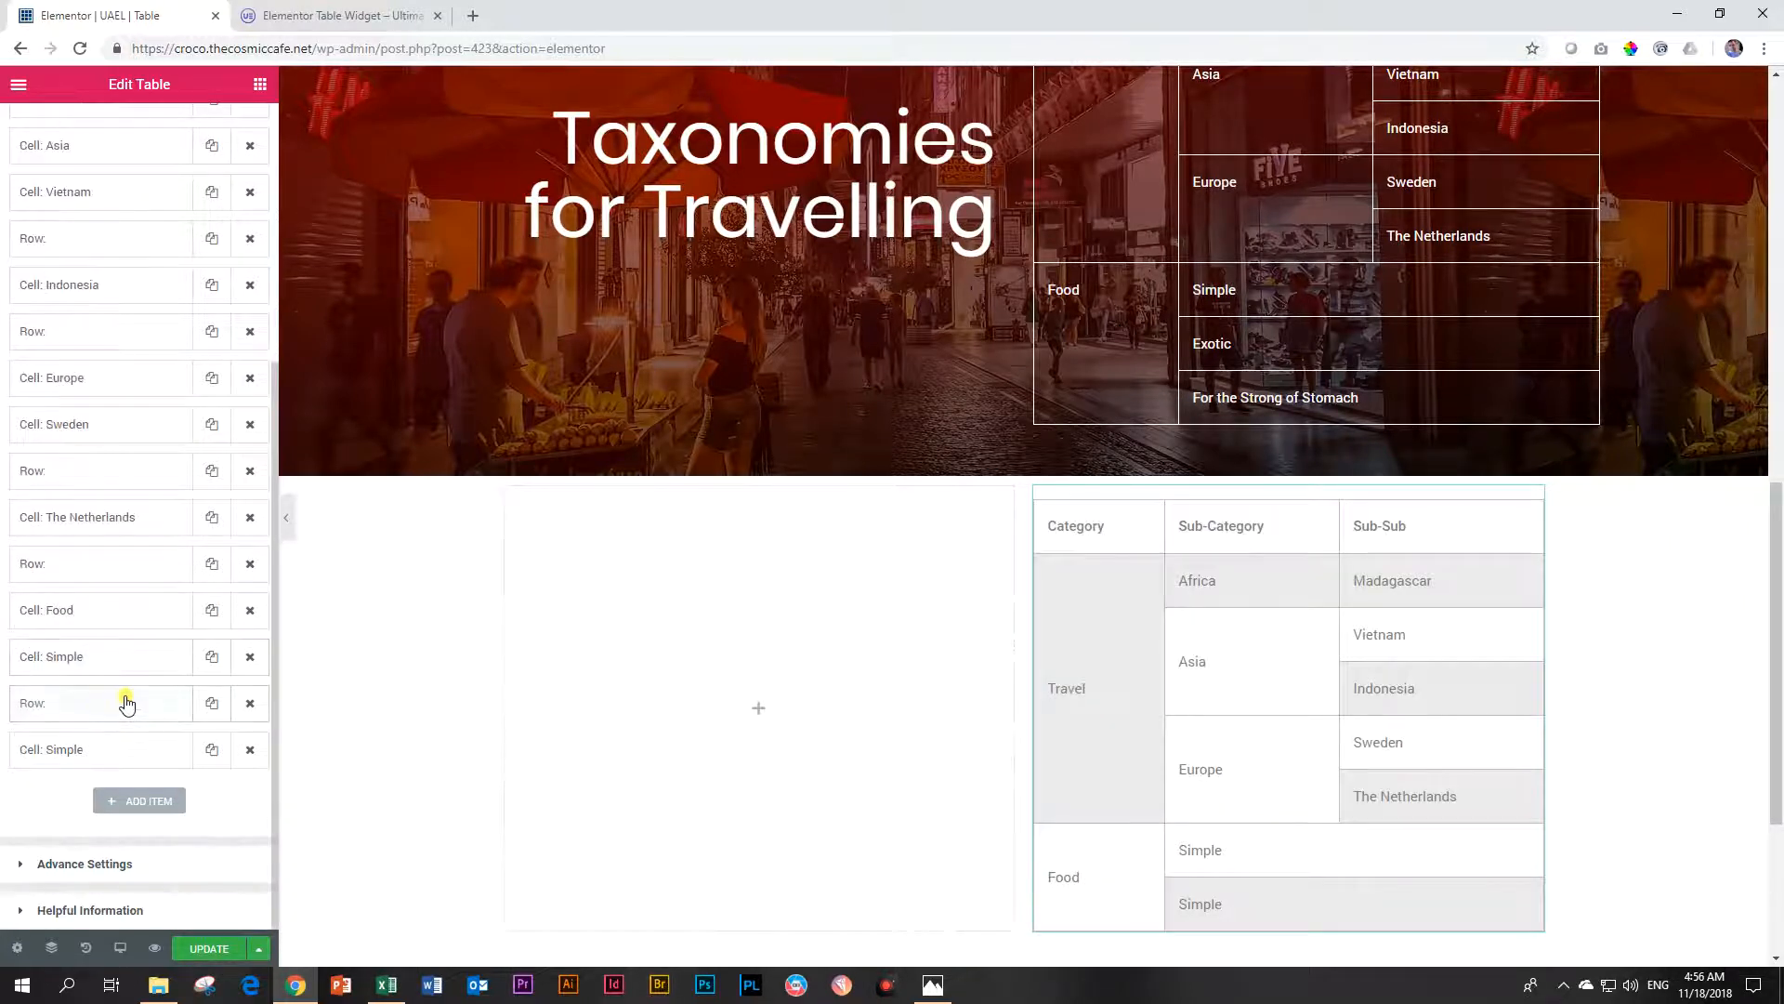
{"action": "left_click", "coordinate": [91, 753]}
{"action": "scroll", "coordinate": [87, 743], "scroll_direction": "down", "scroll_amount": 3}
{"action": "left_click_drag", "start_coordinate": [68, 632], "coordinate": [2, 630]}
{"action": "type", "text": "Exotic"}
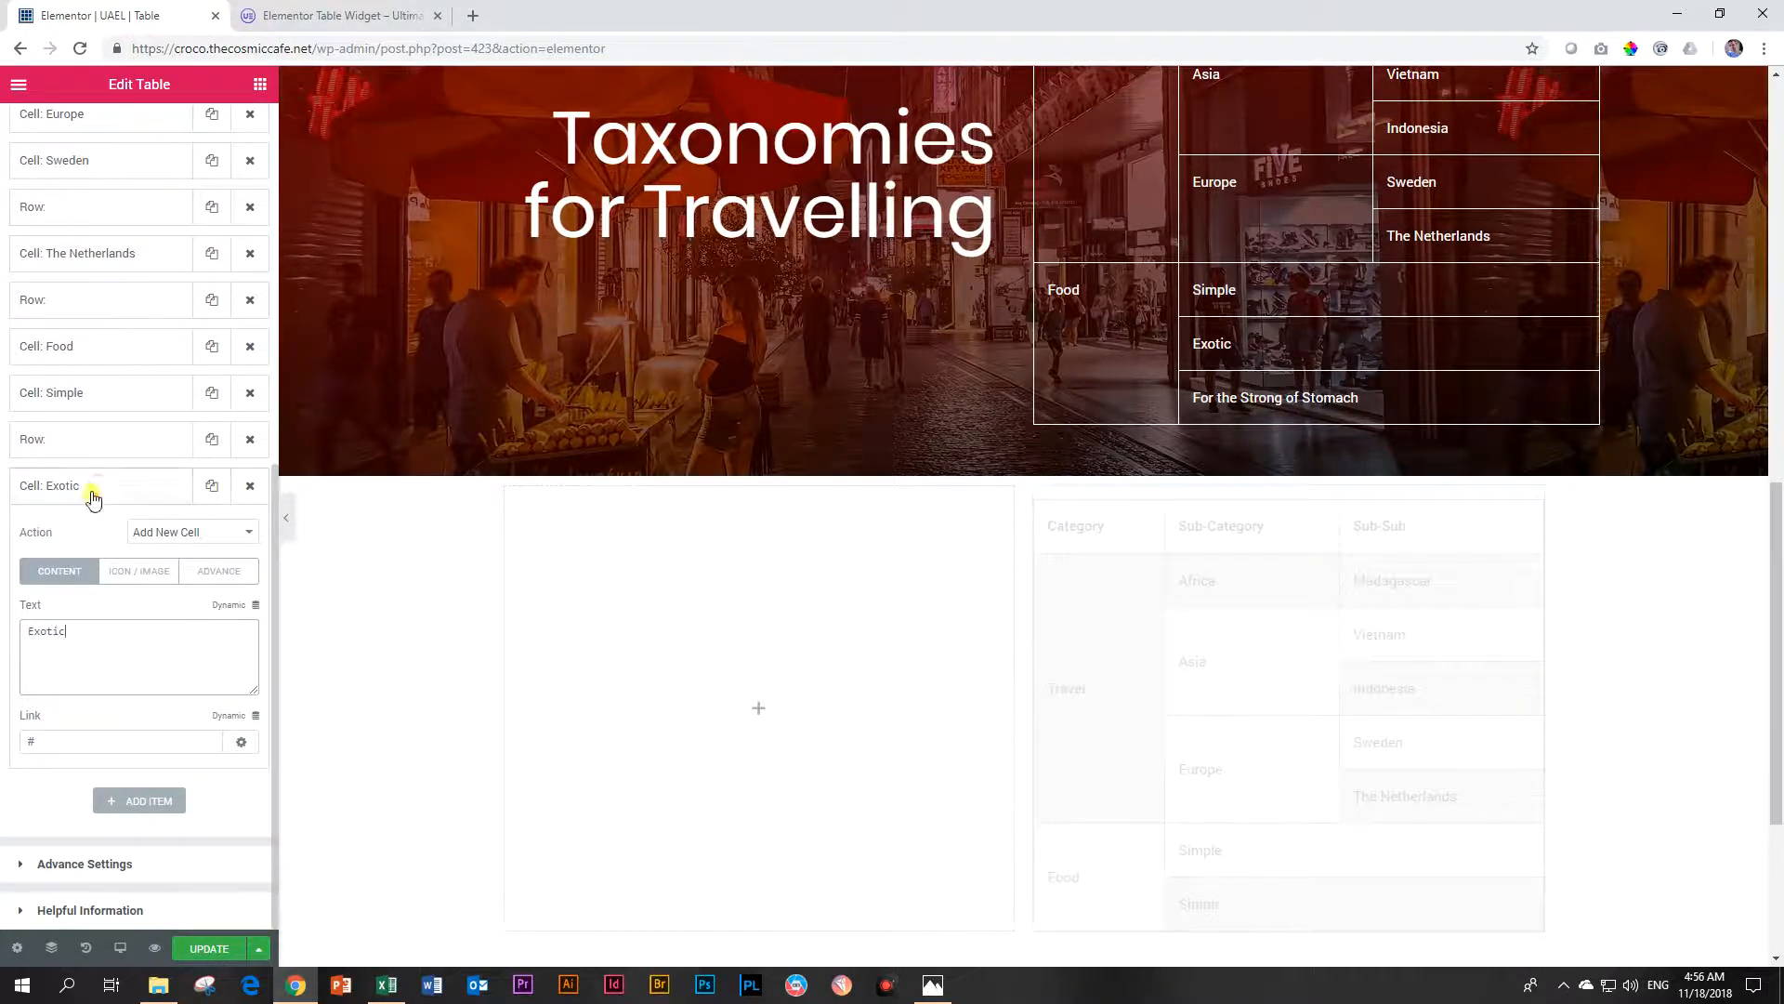
{"action": "left_click", "coordinate": [97, 486]}
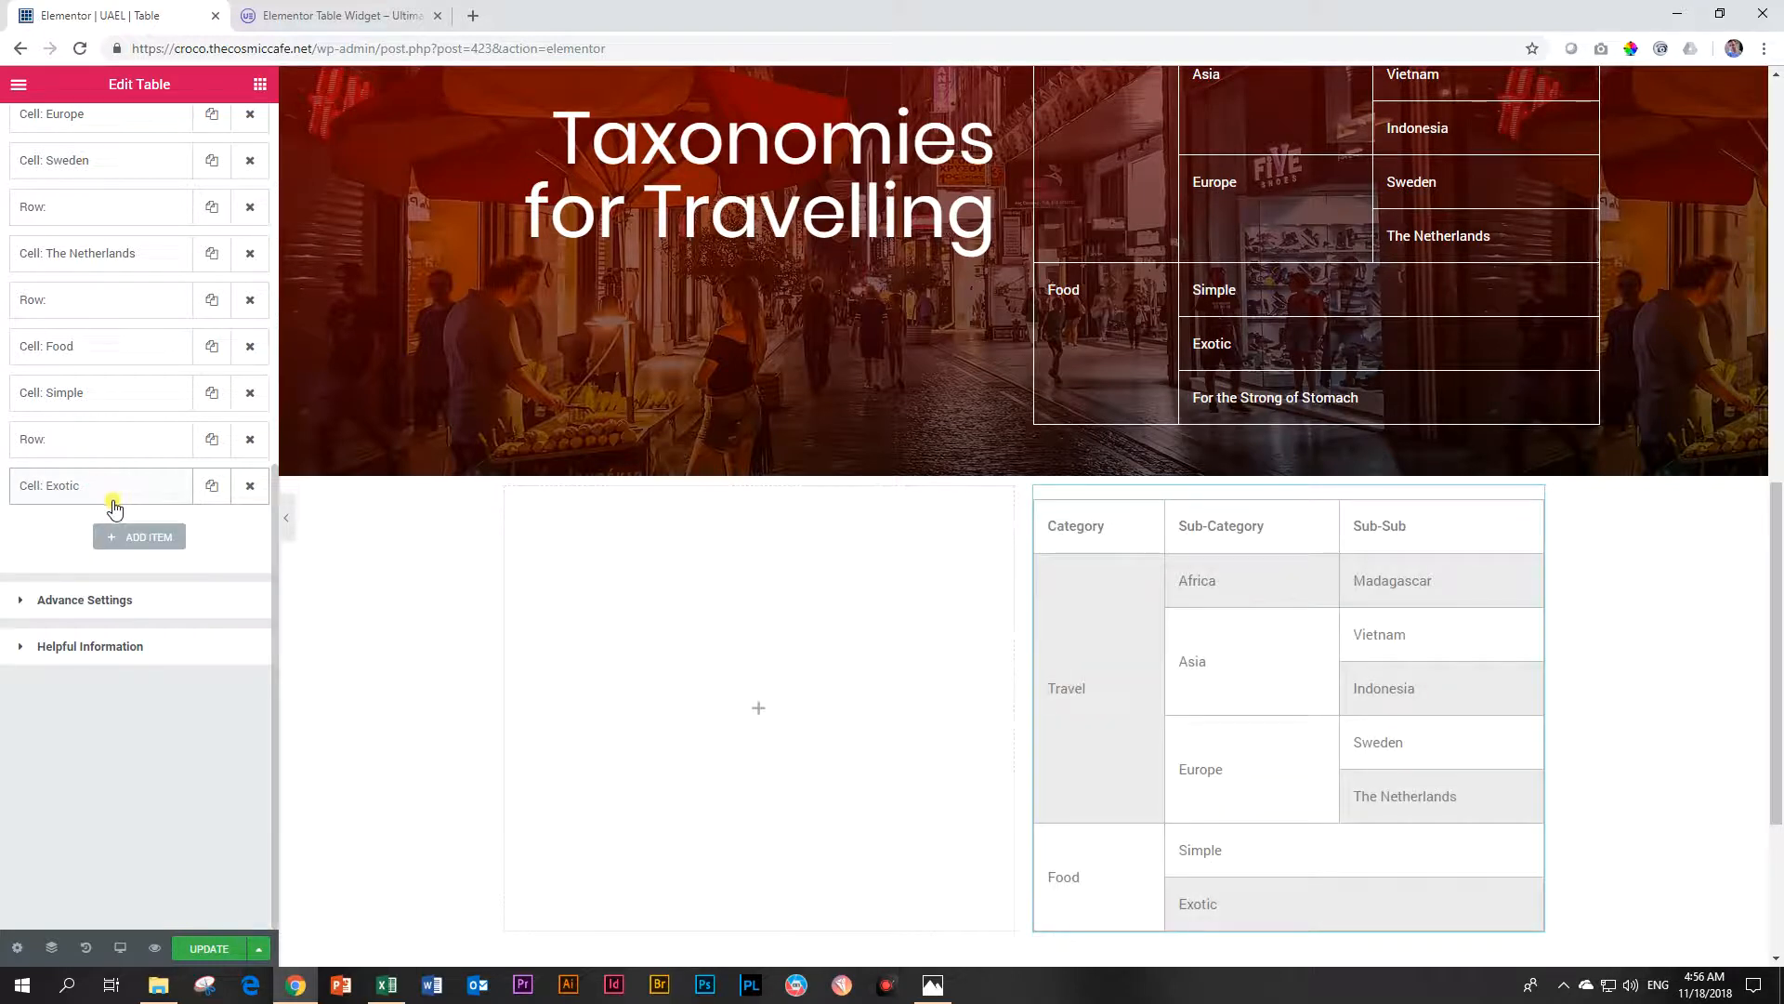
- Add a copied row item after the Exotic cell and place a duplicate of the Exotic cell in that row
{"action": "left_click", "coordinate": [215, 441]}
{"action": "left_click_drag", "start_coordinate": [32, 747], "coordinate": [37, 807]}
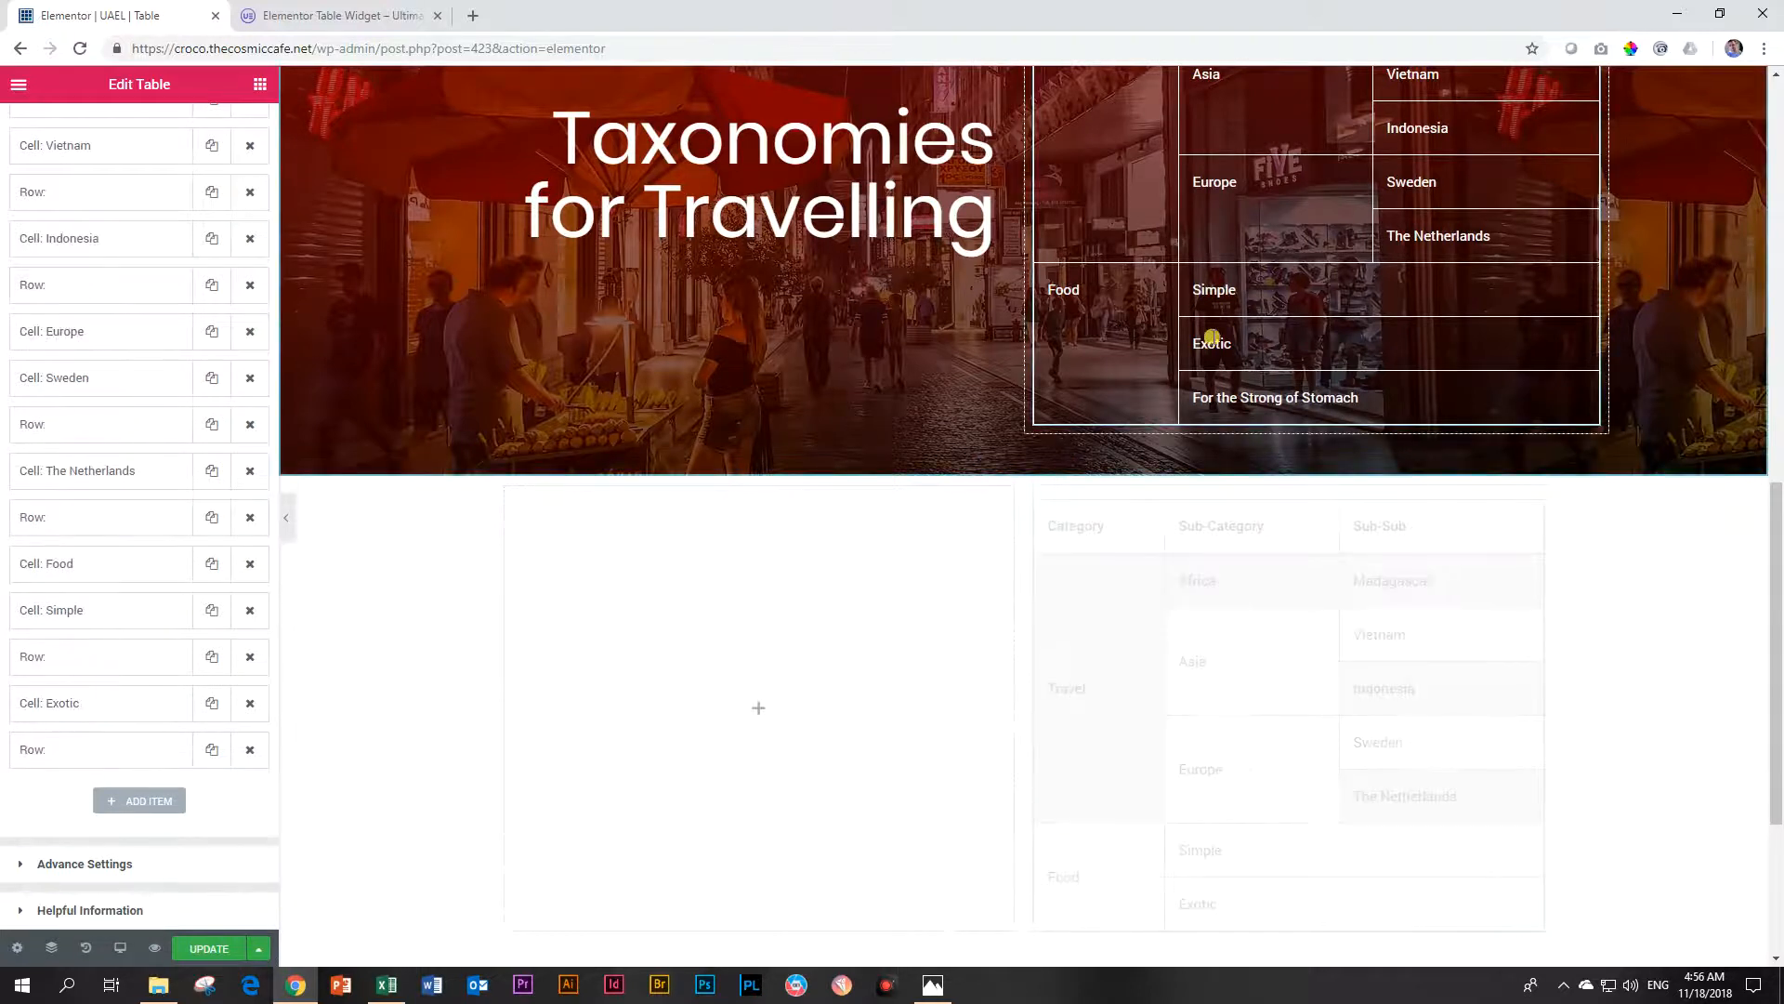
{"action": "left_click", "coordinate": [212, 703]}
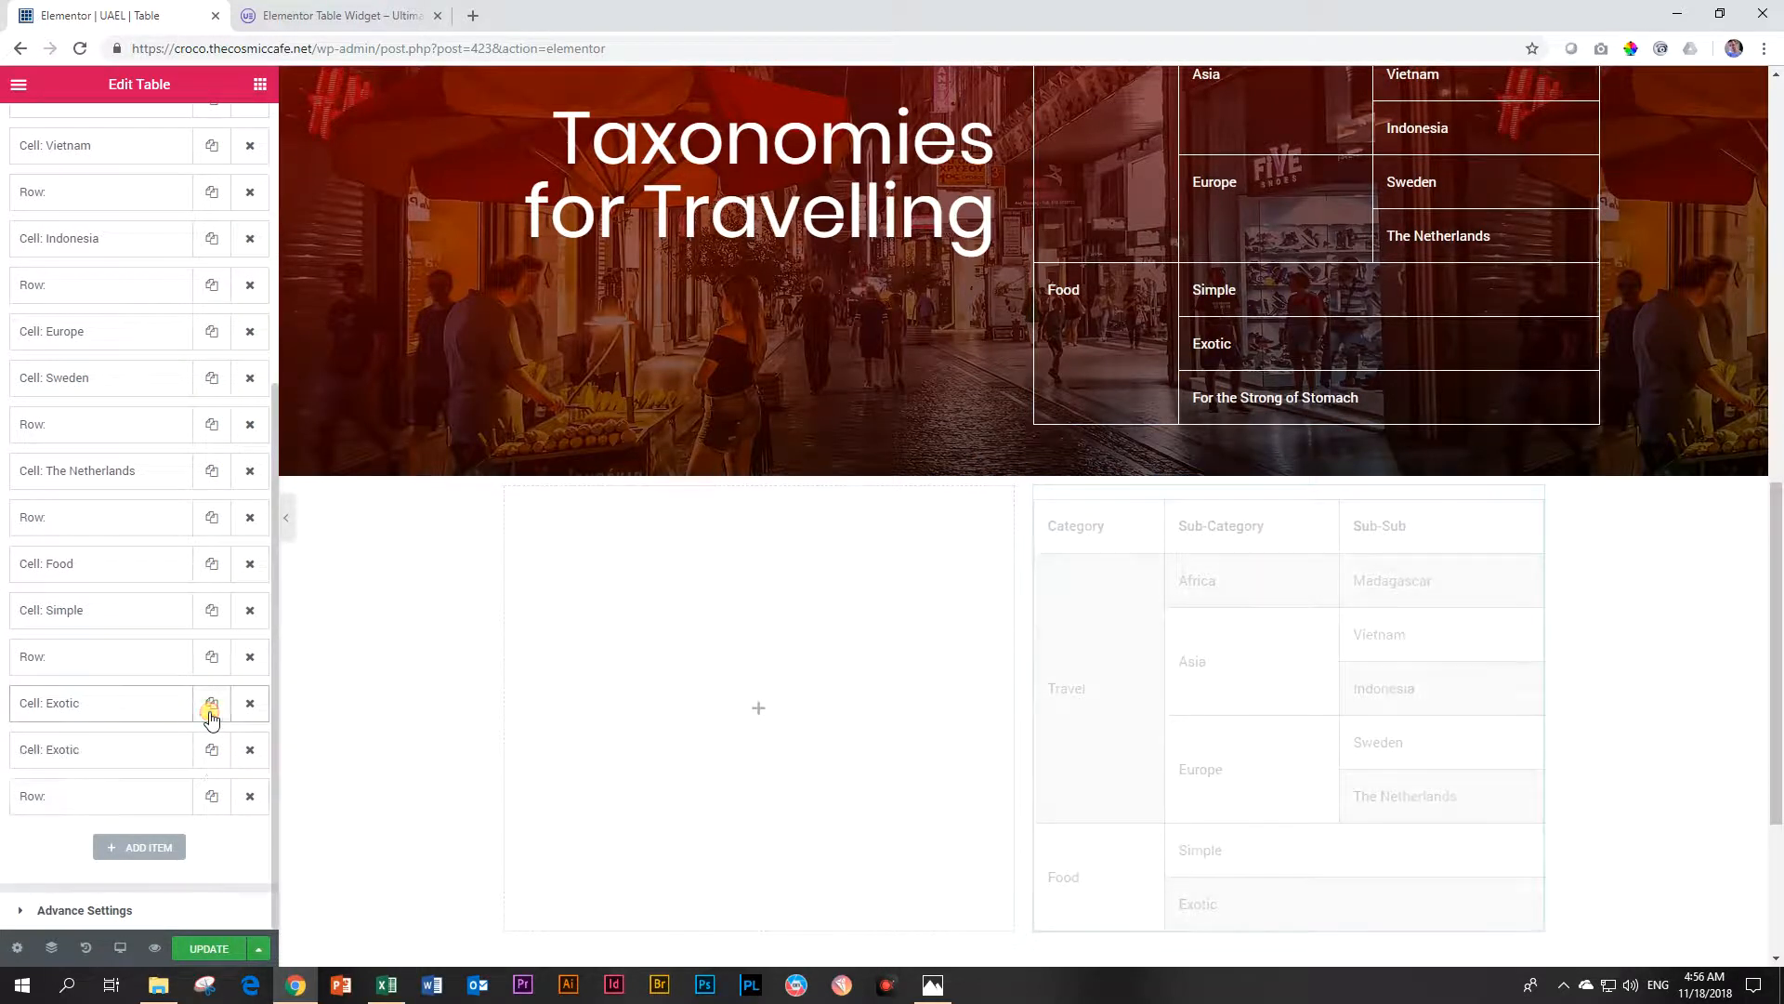
{"action": "left_click_drag", "start_coordinate": [53, 769], "coordinate": [47, 808]}
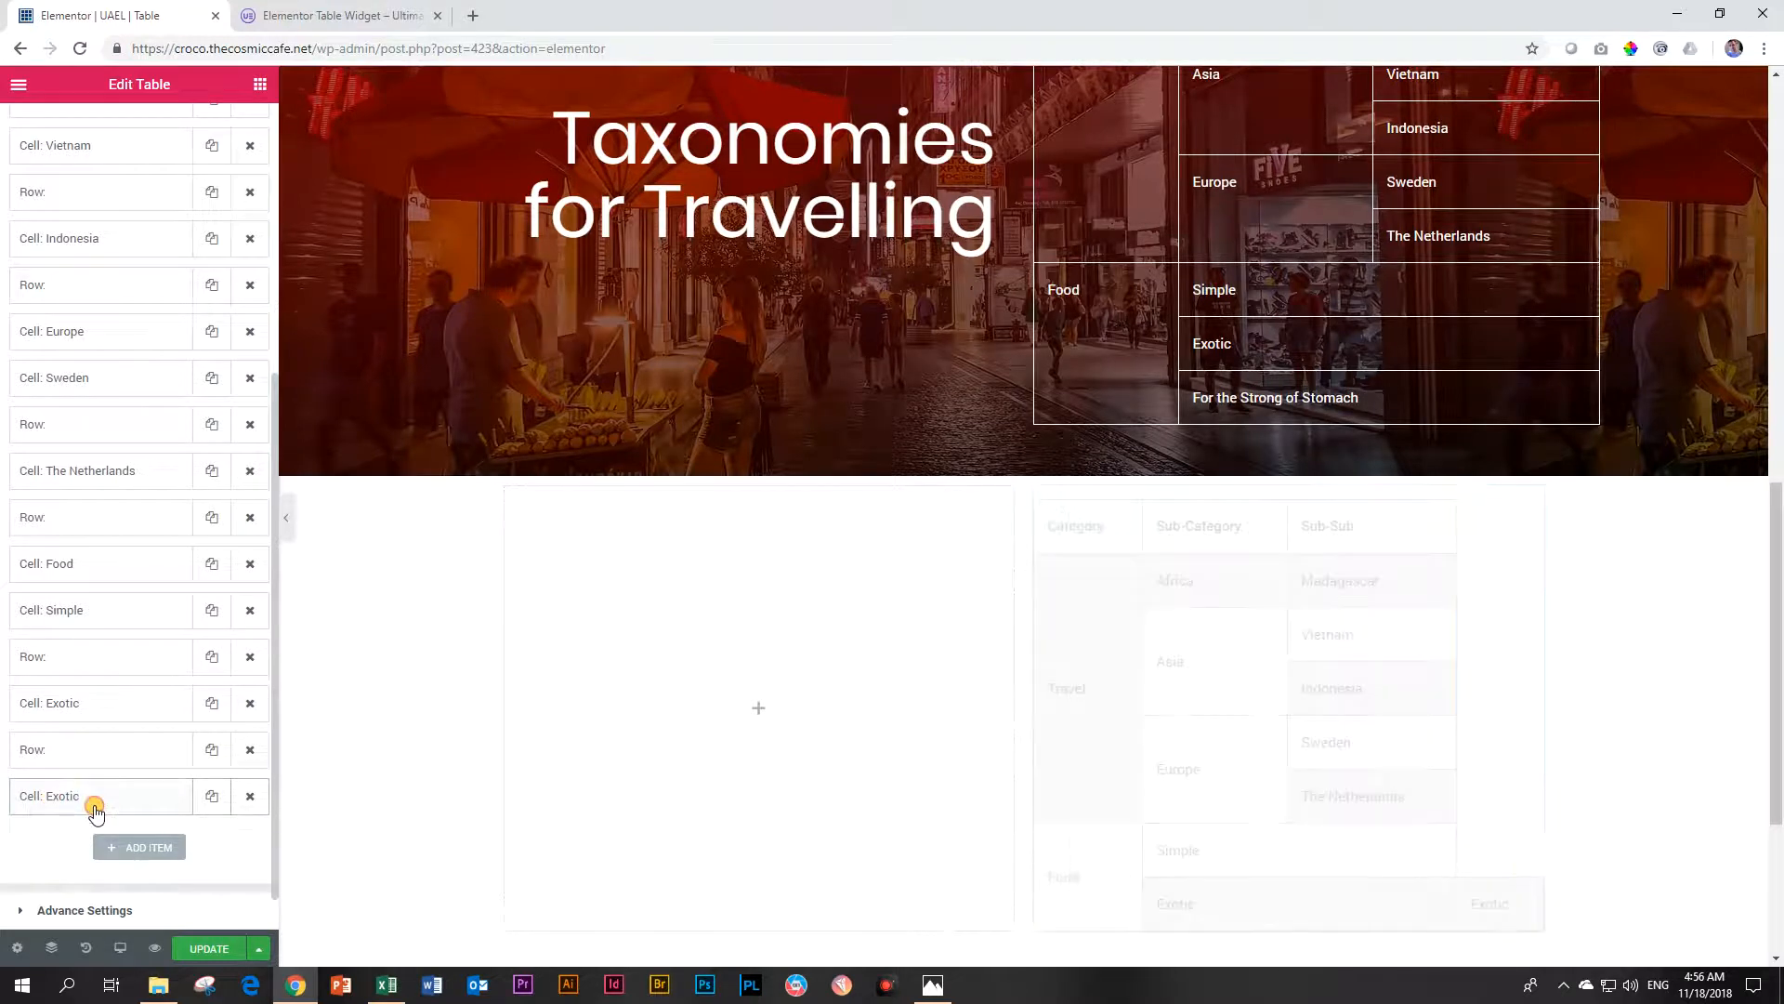
- Change the text of the duplicated Exotic cell to "For the Strong of Stomach"
{"action": "left_click", "coordinate": [94, 805]}
{"action": "left_click_drag", "start_coordinate": [83, 627], "coordinate": [2, 634]}
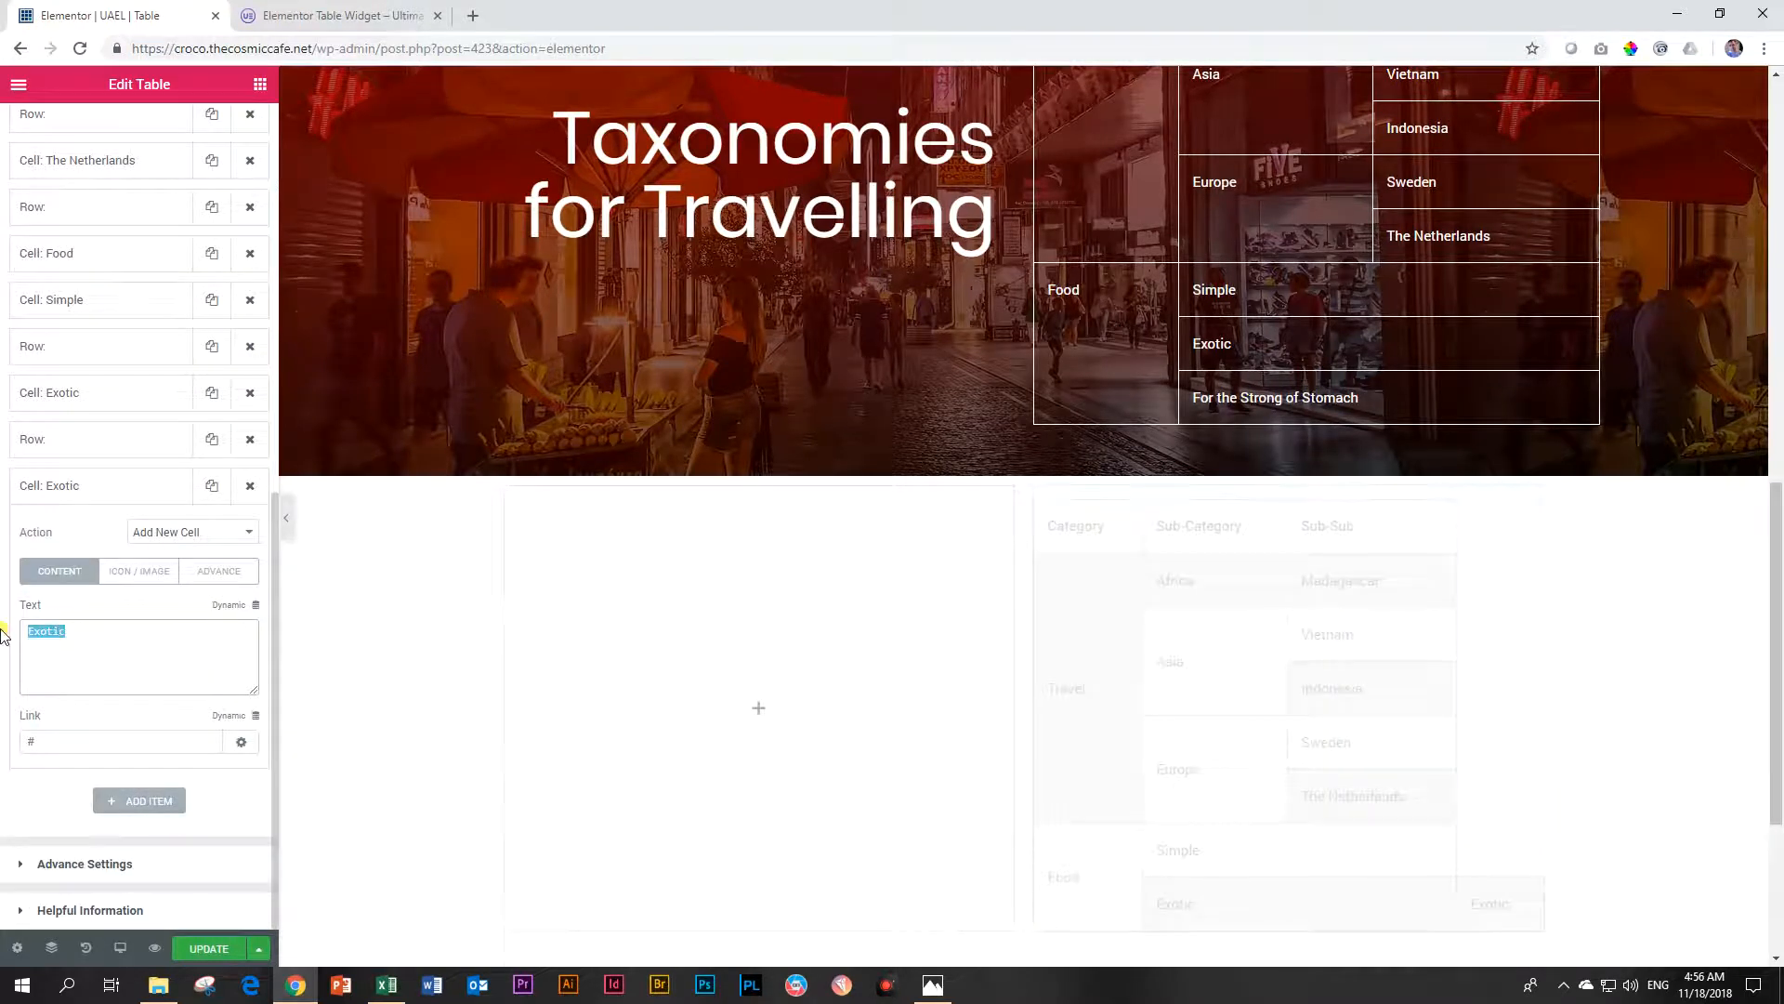
{"action": "type", "text": "For the Strong of Stomach"}
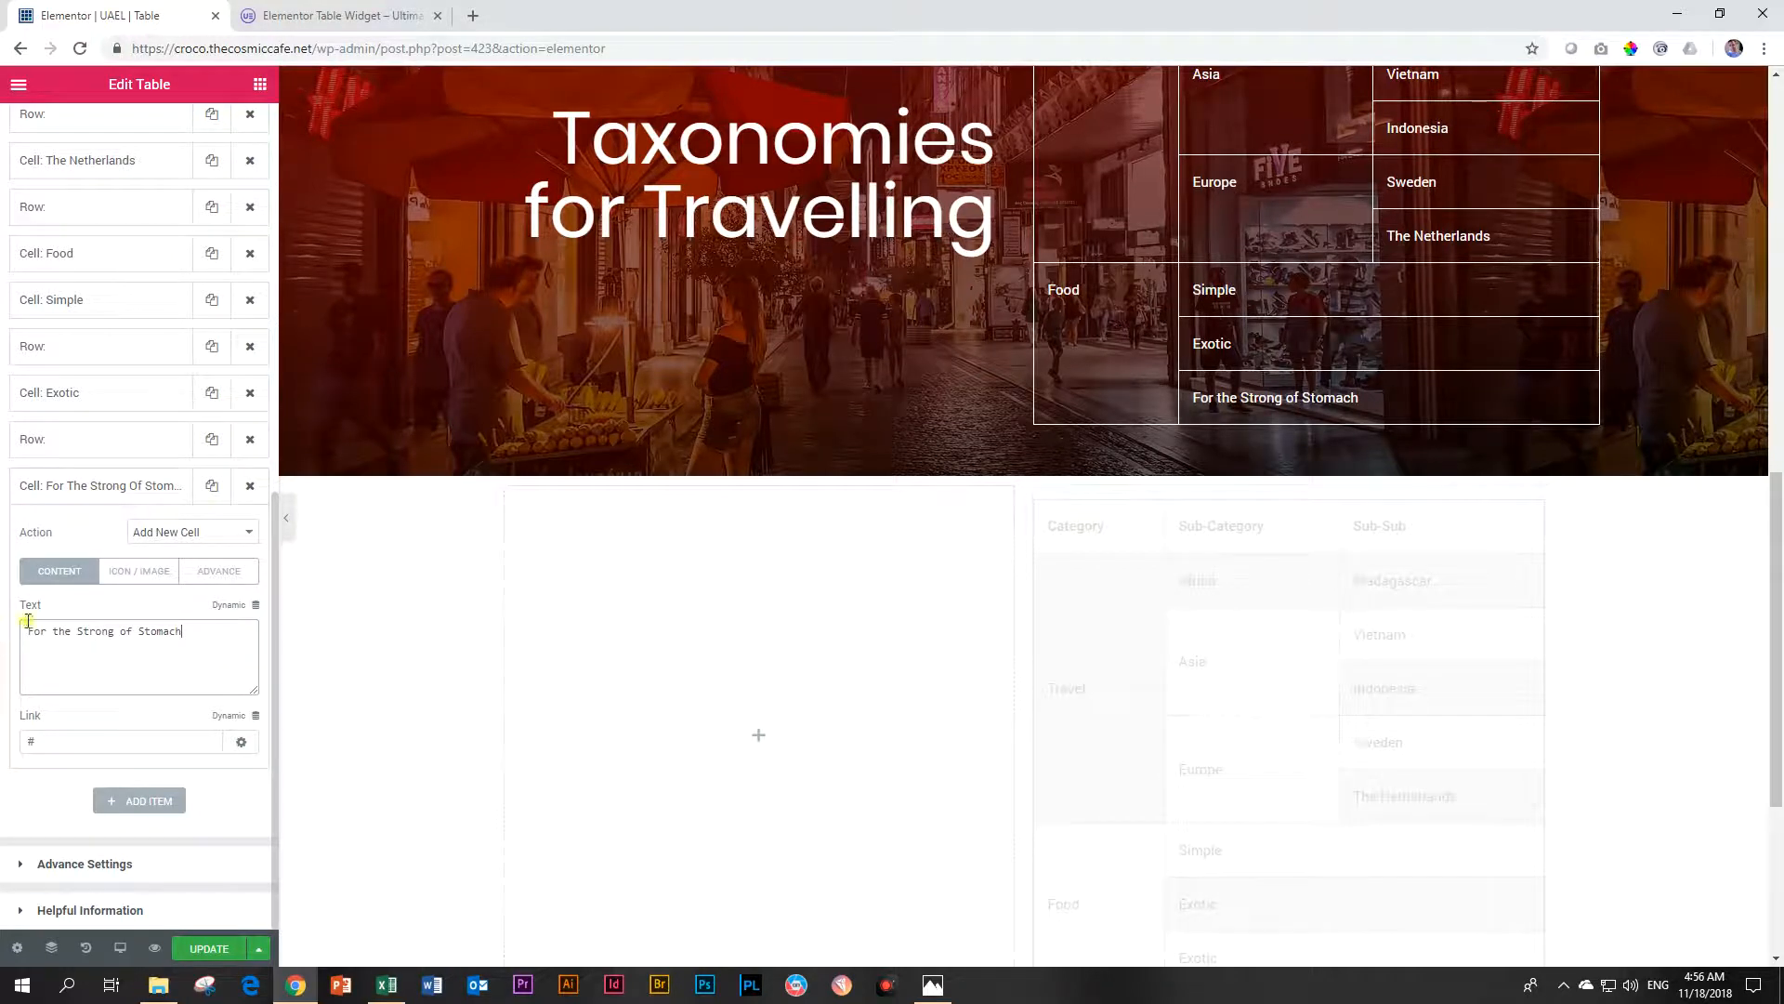
{"action": "left_click", "coordinate": [118, 485]}
- Compare the rebuilt table with the sample taxonomies table, checking the Travel and Food sections
{"action": "scroll", "coordinate": [836, 767], "scroll_direction": "down", "scroll_amount": 3}
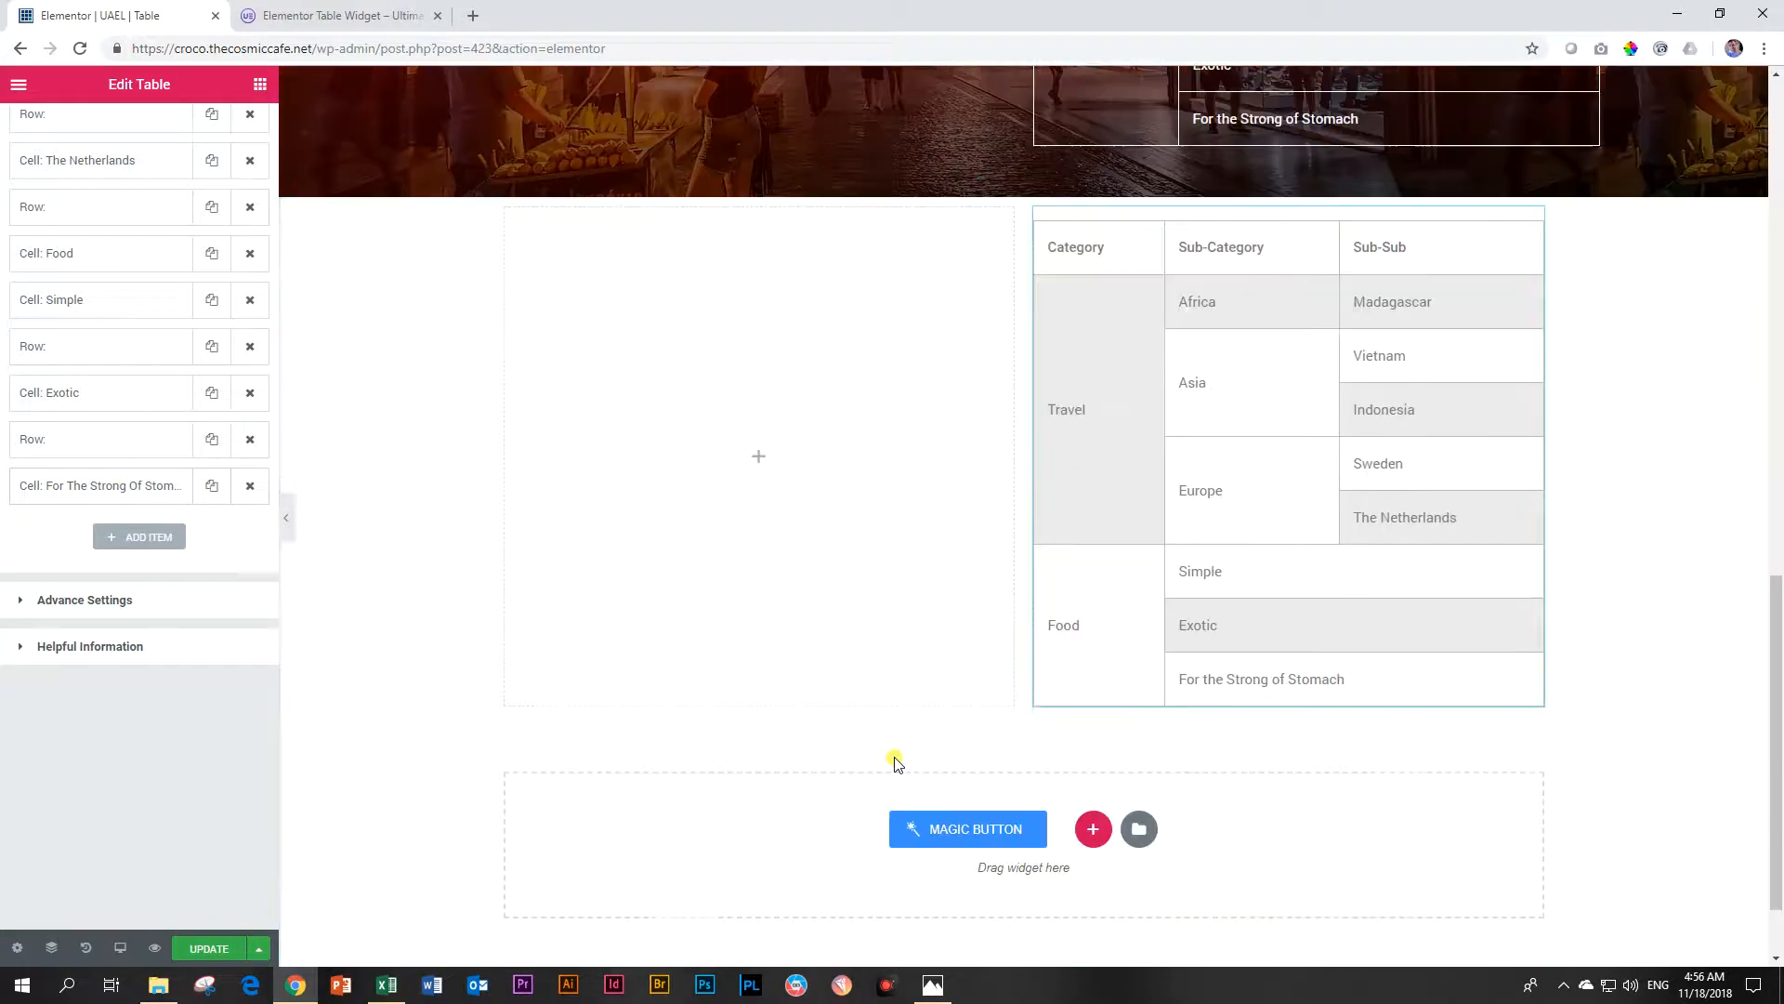
{"action": "scroll", "coordinate": [1574, 498], "scroll_direction": "up", "scroll_amount": 3}
{"action": "scroll", "coordinate": [1575, 500], "scroll_direction": "down", "scroll_amount": 3}
{"action": "scroll", "coordinate": [1574, 500], "scroll_direction": "up", "scroll_amount": 4}
{"action": "scroll", "coordinate": [1574, 500], "scroll_direction": "down", "scroll_amount": 3}
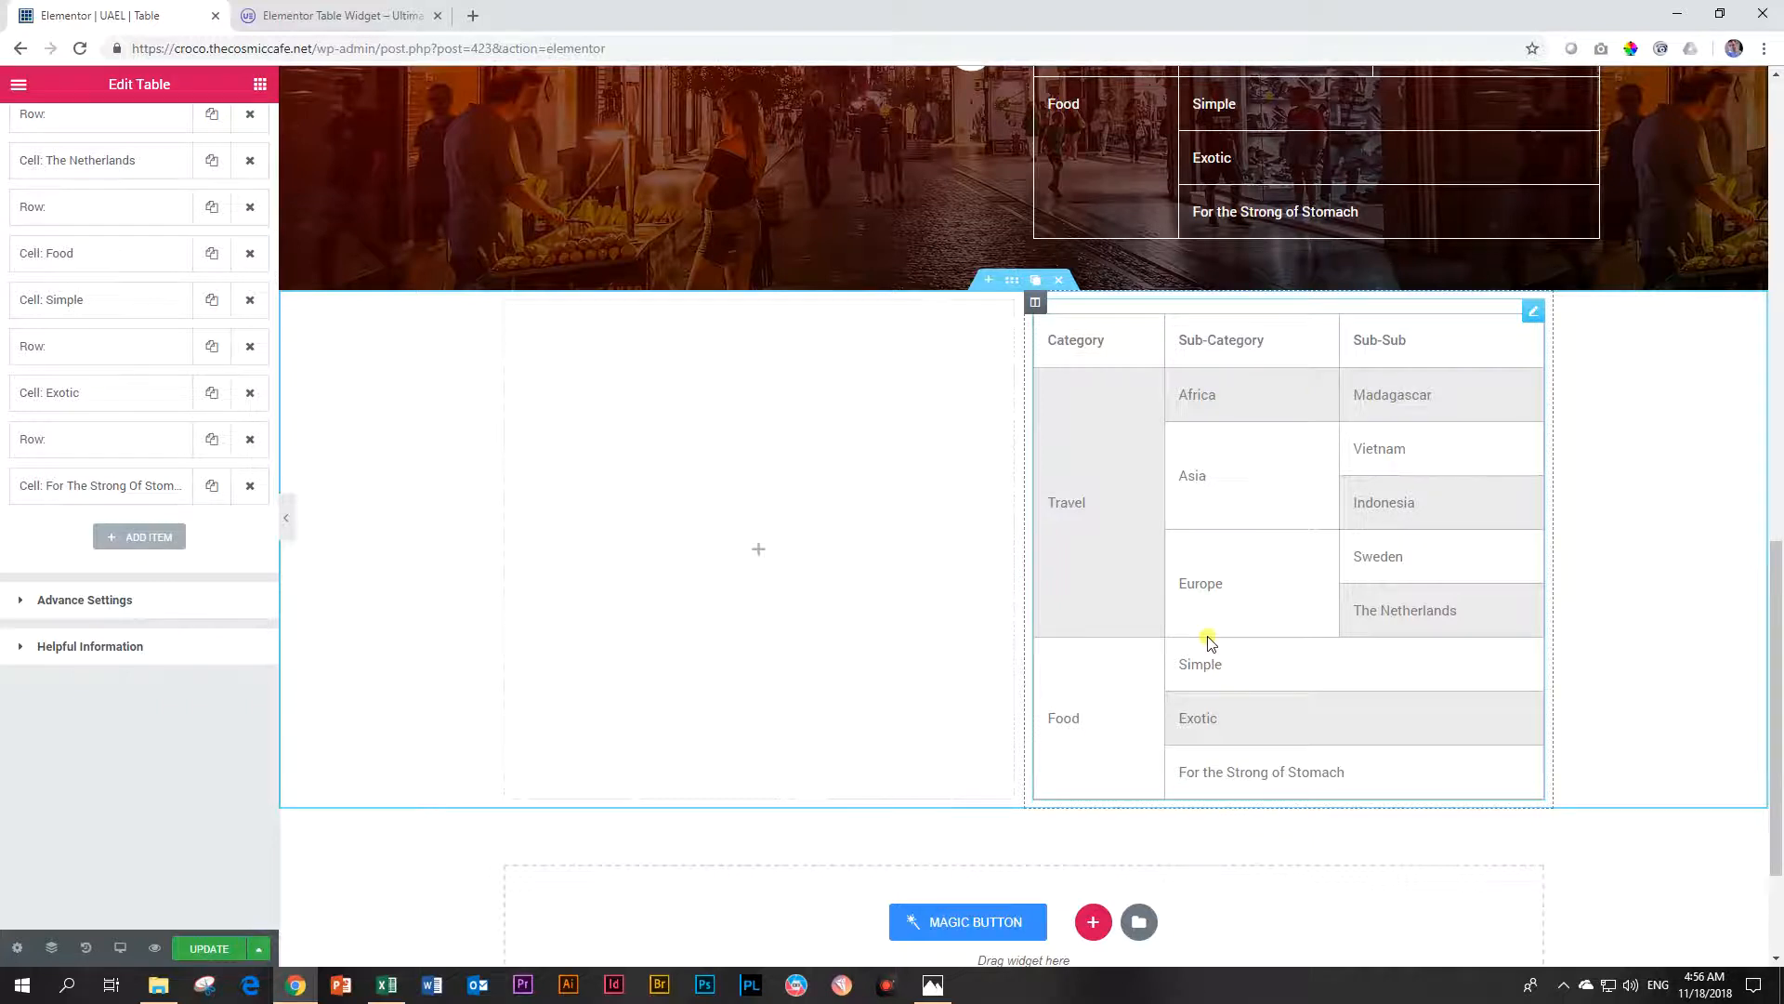
- Open the table's Advance Settings and examine the sorting, entries dropdown and search examples on the Ultimate Addons demo page, then return to Elementor
{"action": "left_click", "coordinate": [21, 606]}
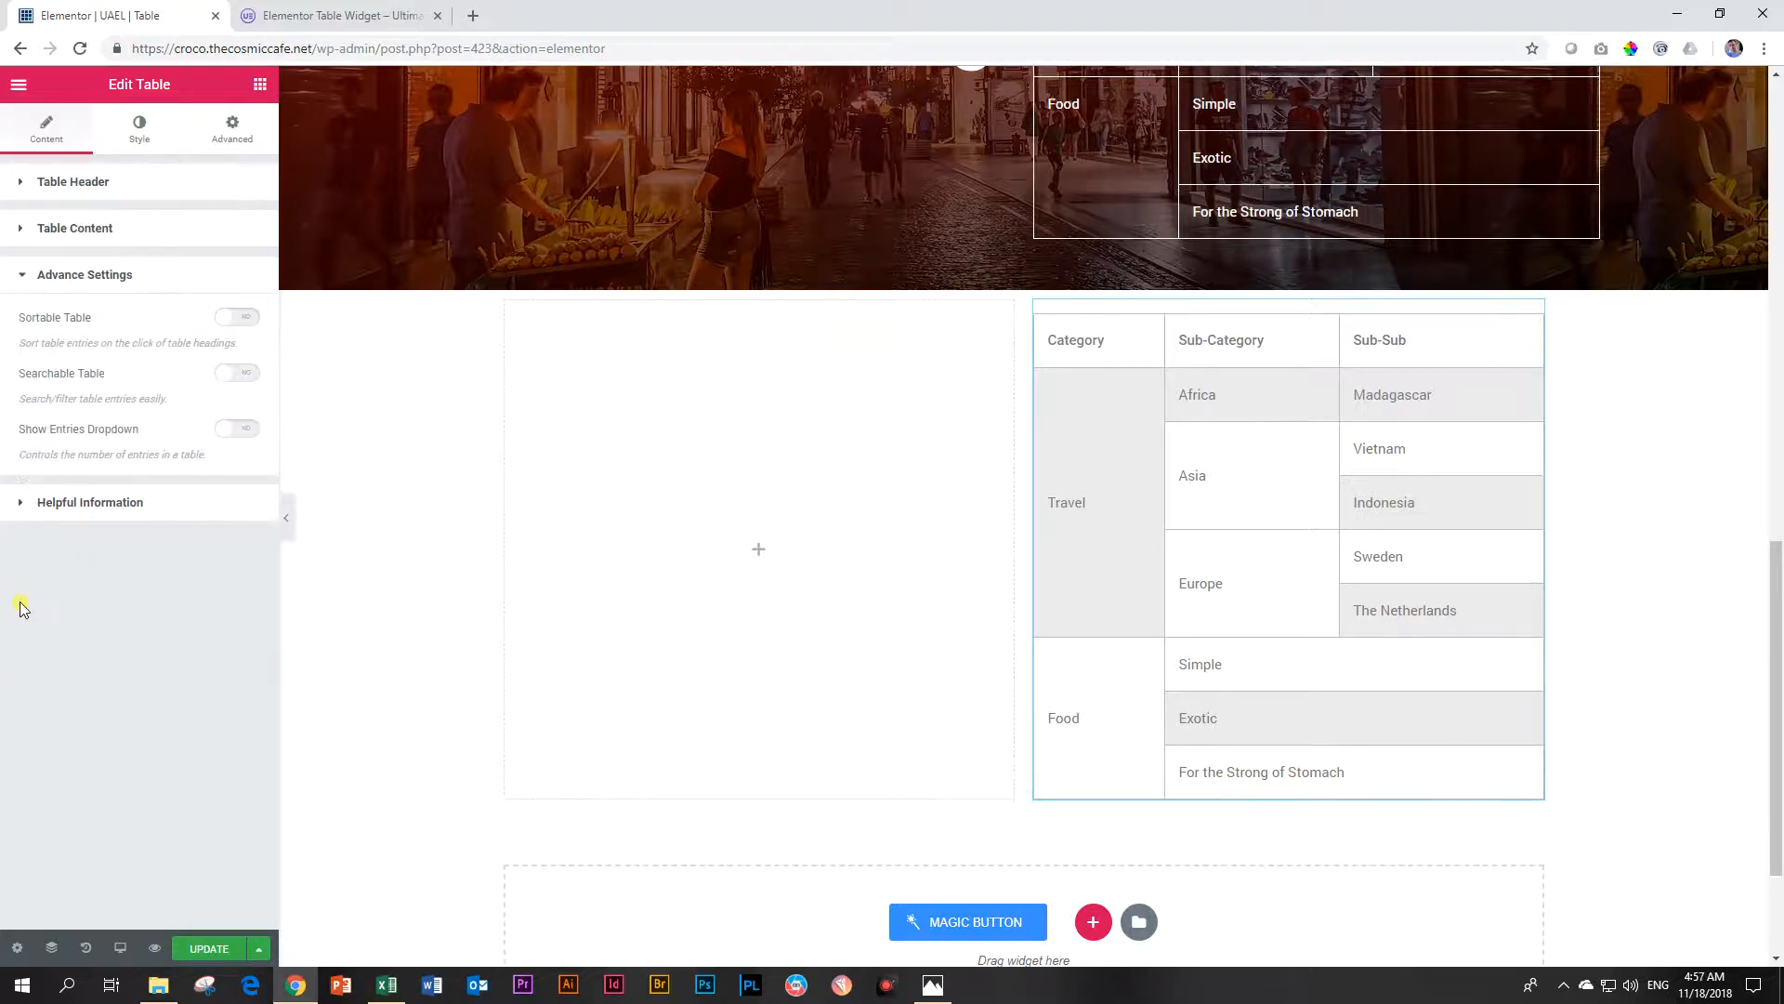
{"action": "left_click", "coordinate": [306, 15]}
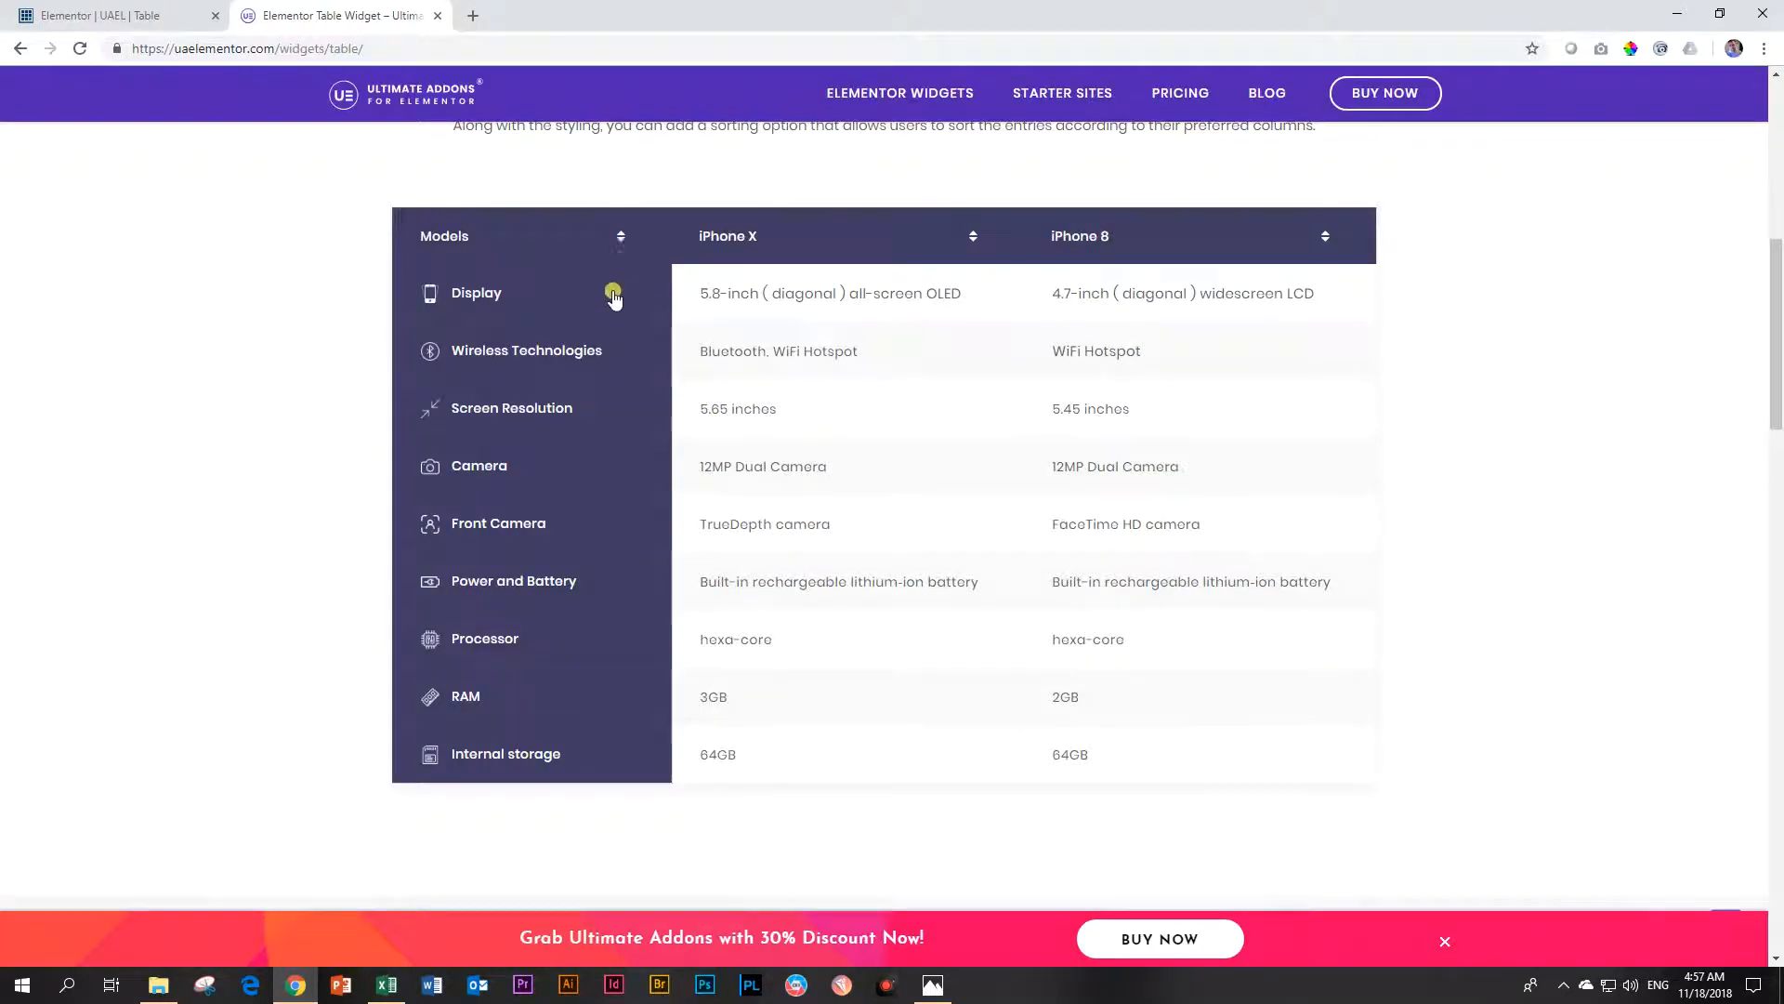
{"action": "scroll", "coordinate": [1035, 478], "scroll_direction": "down", "scroll_amount": 15}
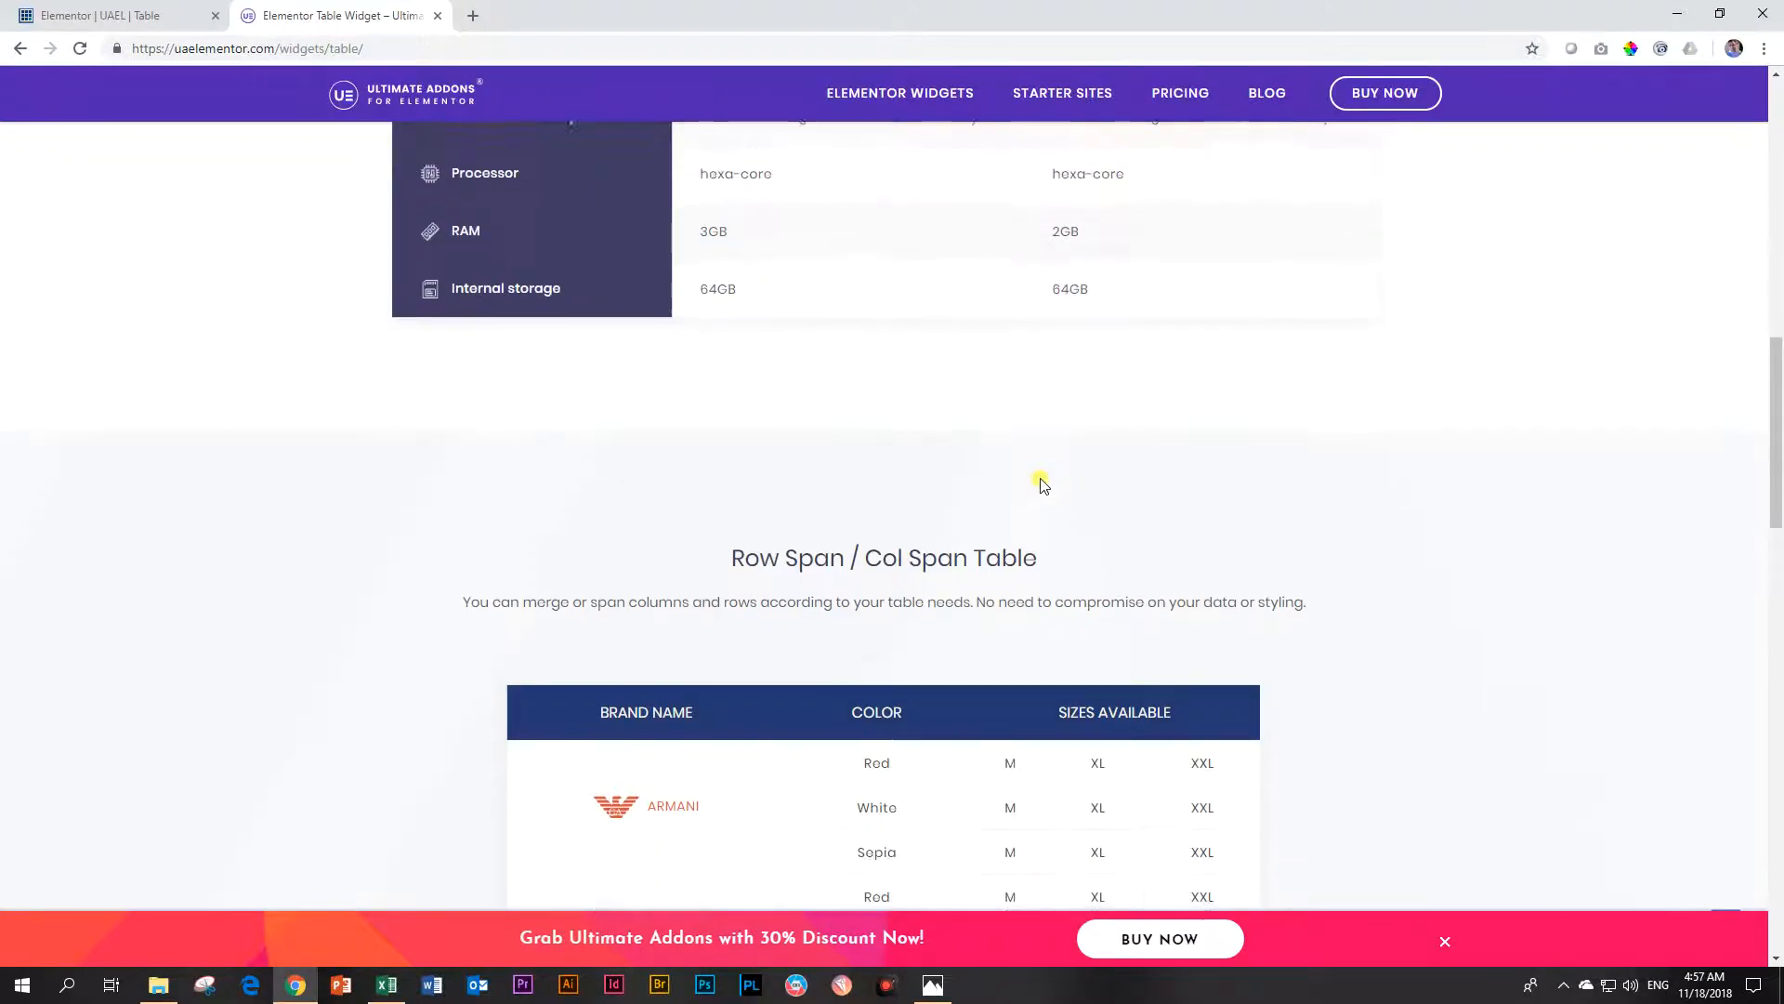
{"action": "left_click", "coordinate": [630, 579]}
{"action": "left_click", "coordinate": [630, 579]}
{"action": "scroll", "coordinate": [585, 623], "scroll_direction": "down", "scroll_amount": 4}
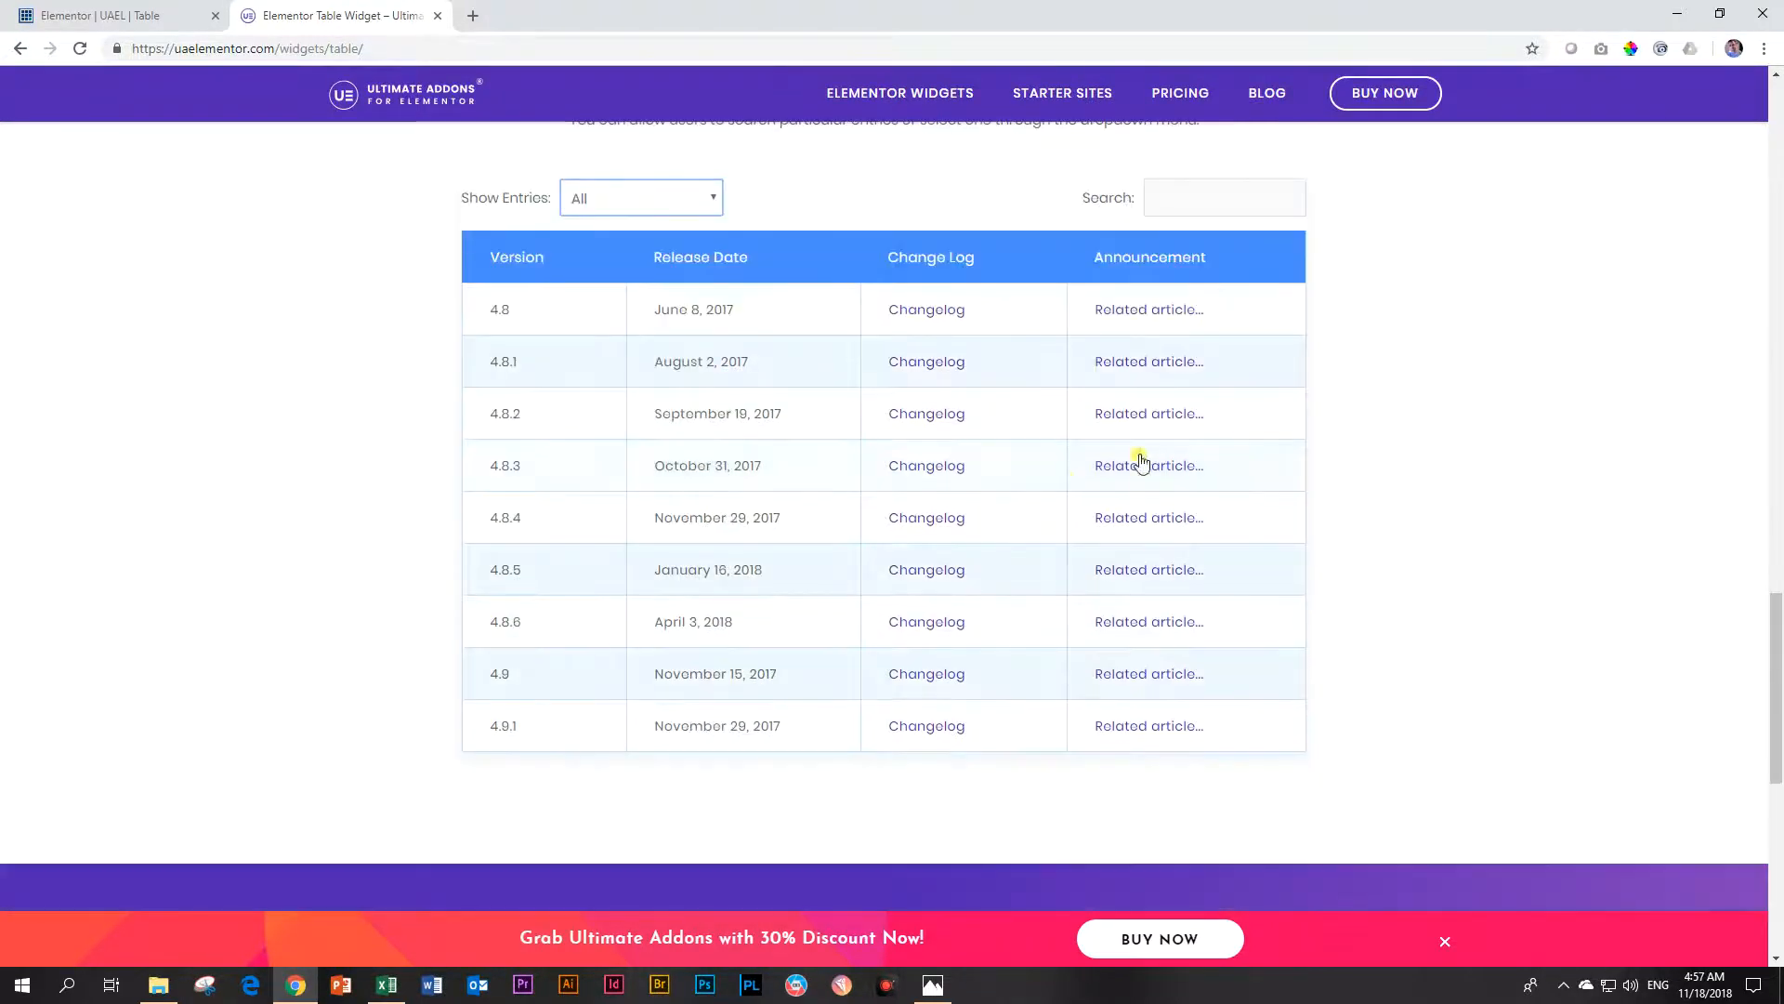
{"action": "scroll", "coordinate": [336, 219], "scroll_direction": "up", "scroll_amount": 3}
{"action": "left_click", "coordinate": [113, 16]}
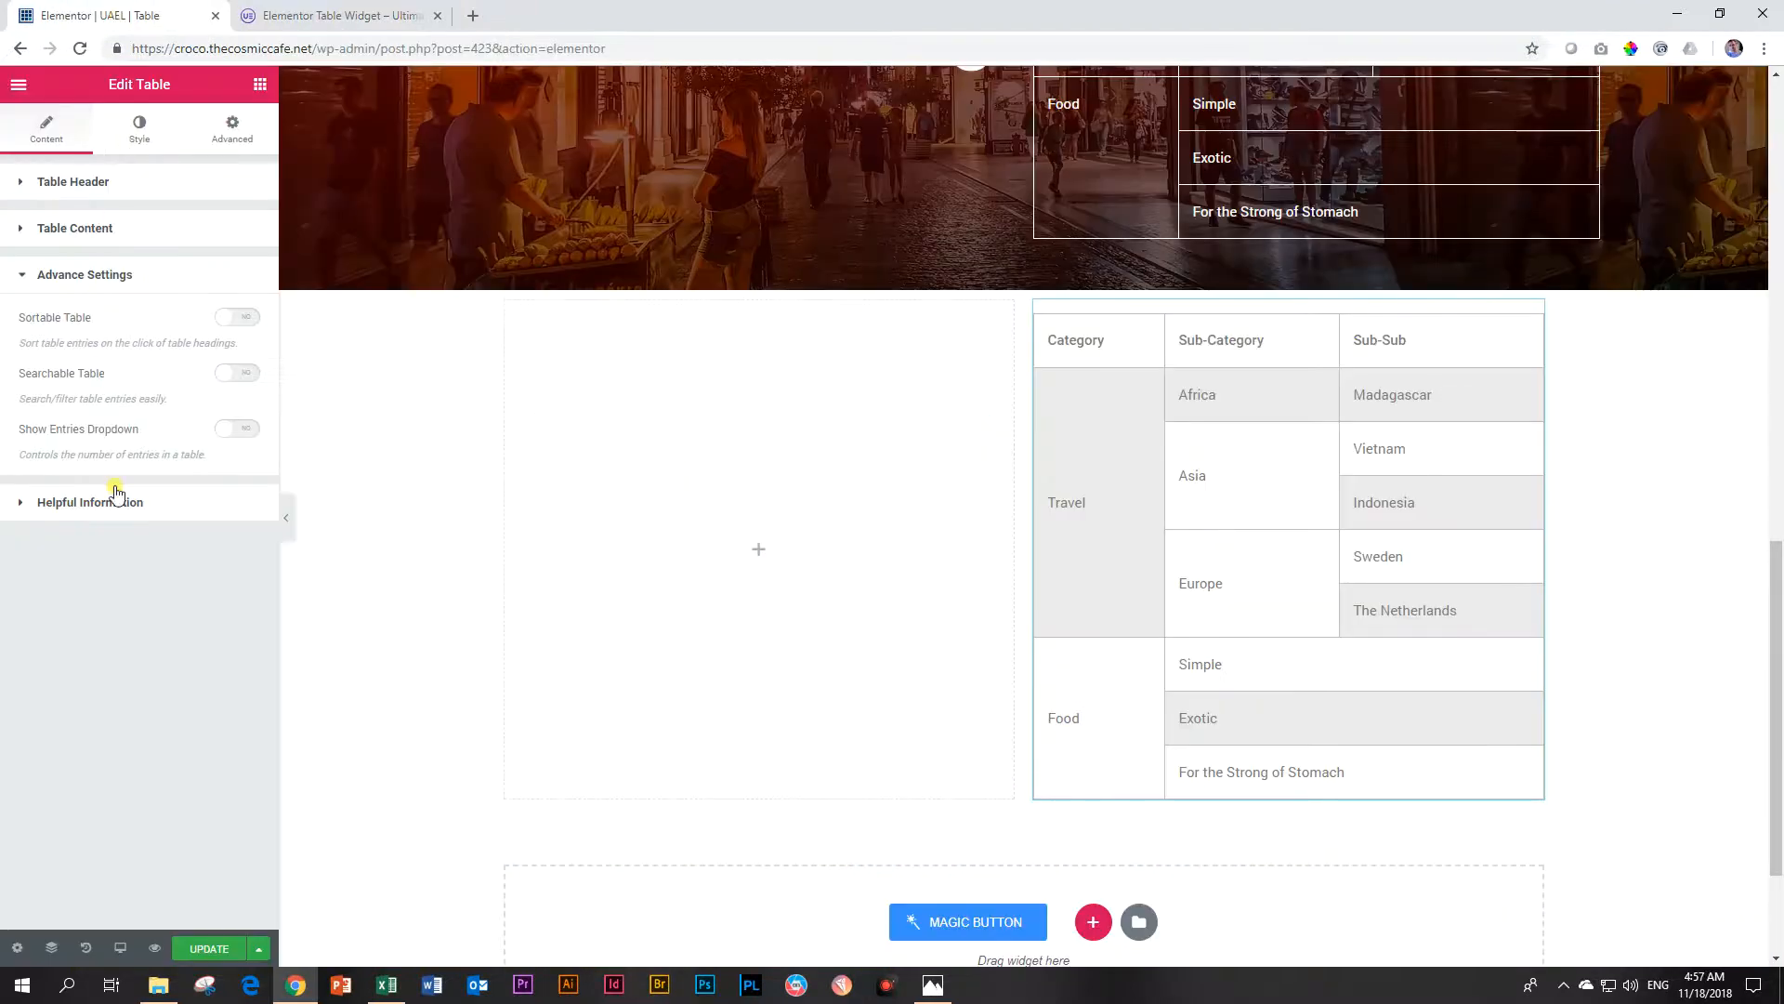
- Open the weekly sales table in the white section for editing and enable Sortable Table in its Advance Settings
{"action": "scroll", "coordinate": [797, 650], "scroll_direction": "up", "scroll_amount": 9}
{"action": "scroll", "coordinate": [982, 666], "scroll_direction": "up", "scroll_amount": 2}
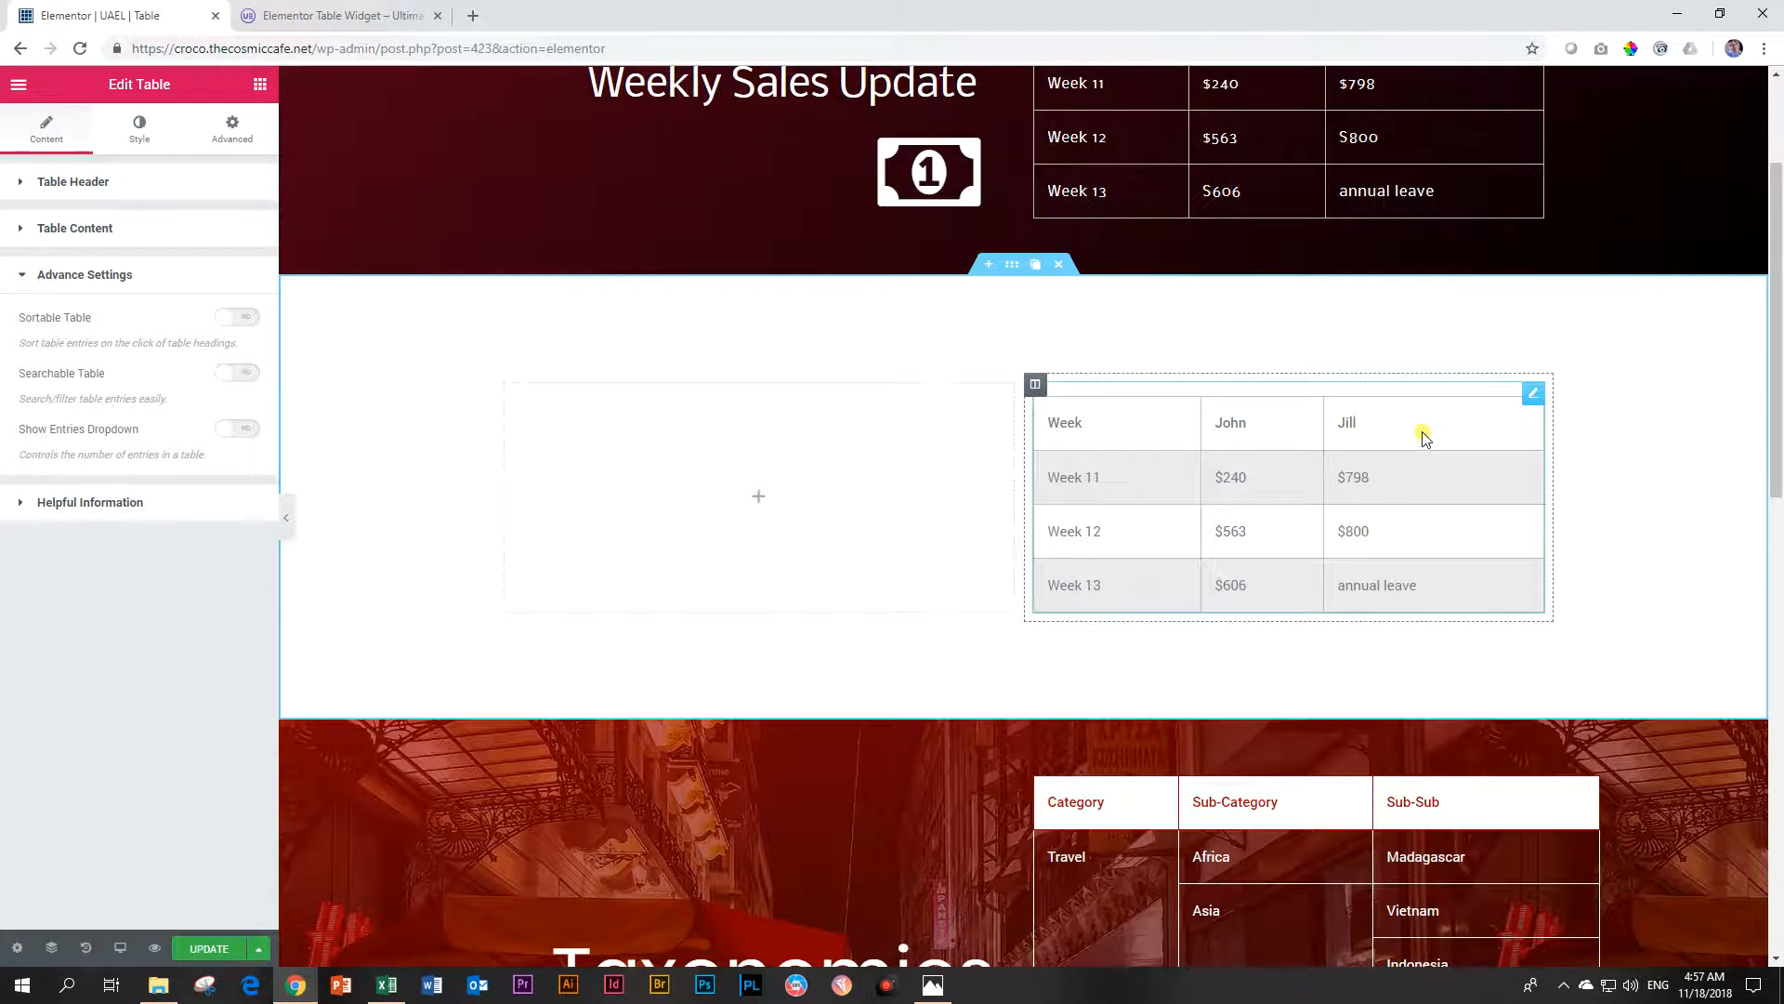
{"action": "scroll", "coordinate": [1366, 446], "scroll_direction": "up", "scroll_amount": 2}
{"action": "left_click", "coordinate": [1534, 589]}
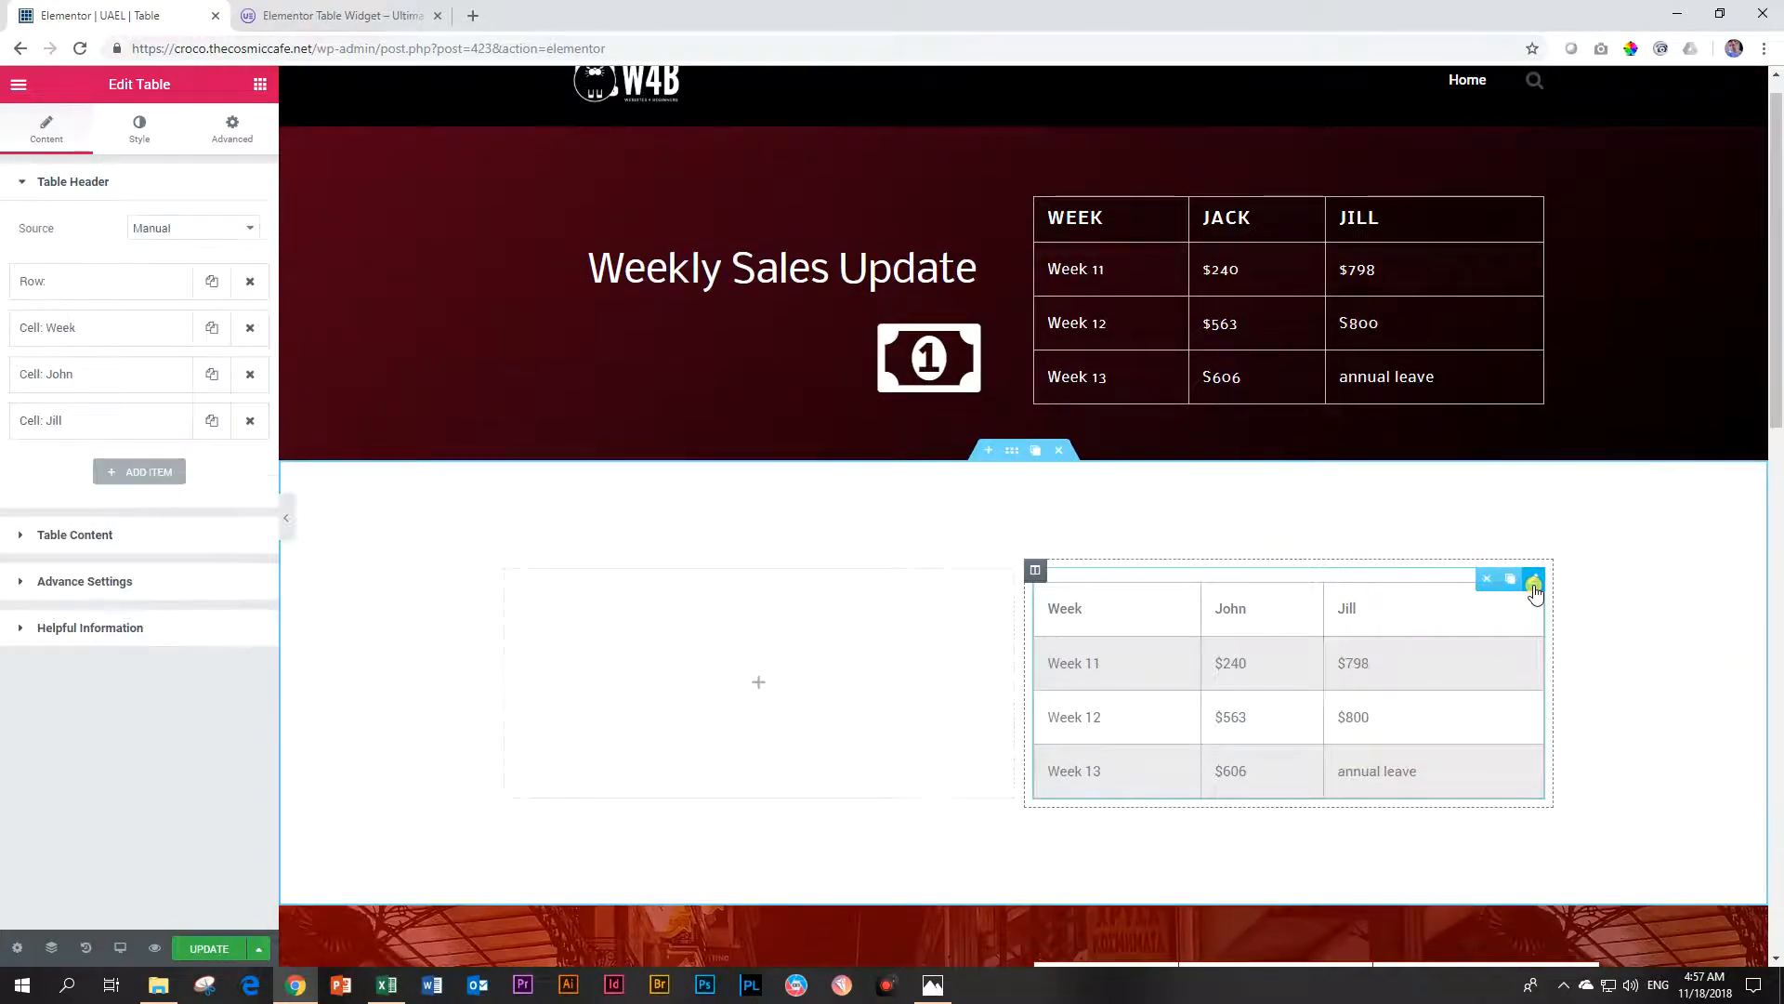
{"action": "left_click", "coordinate": [39, 591]}
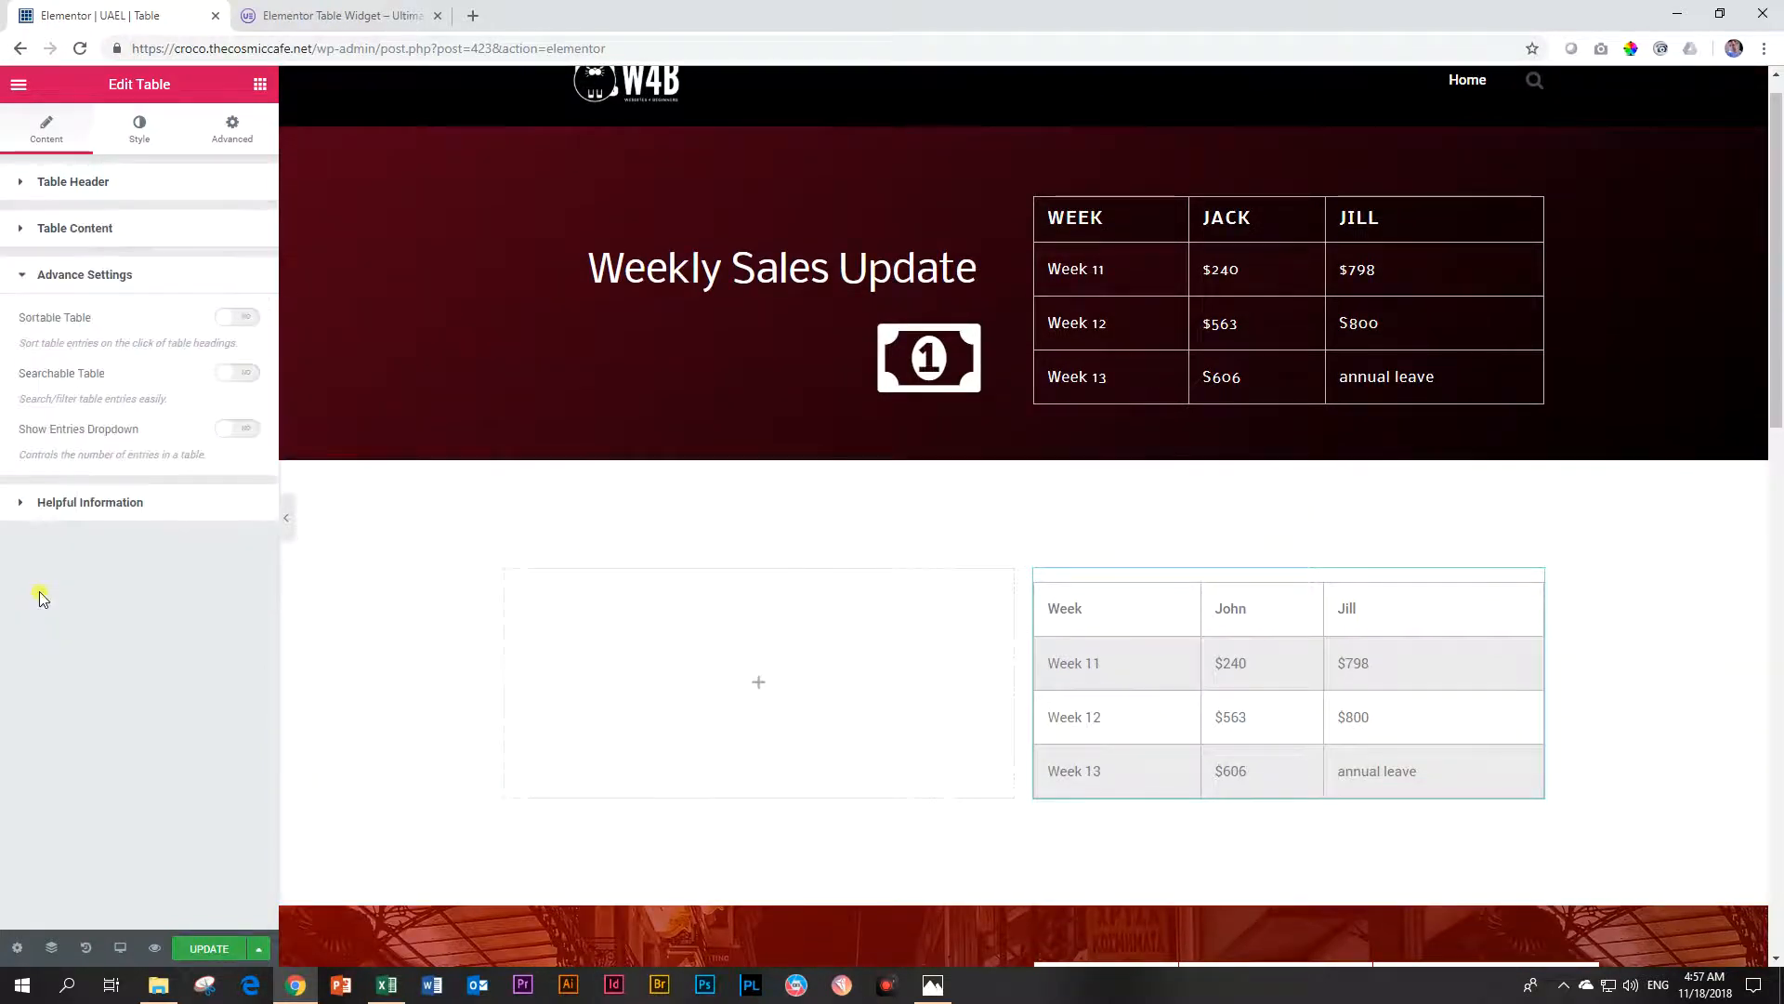
{"action": "left_click", "coordinate": [236, 321]}
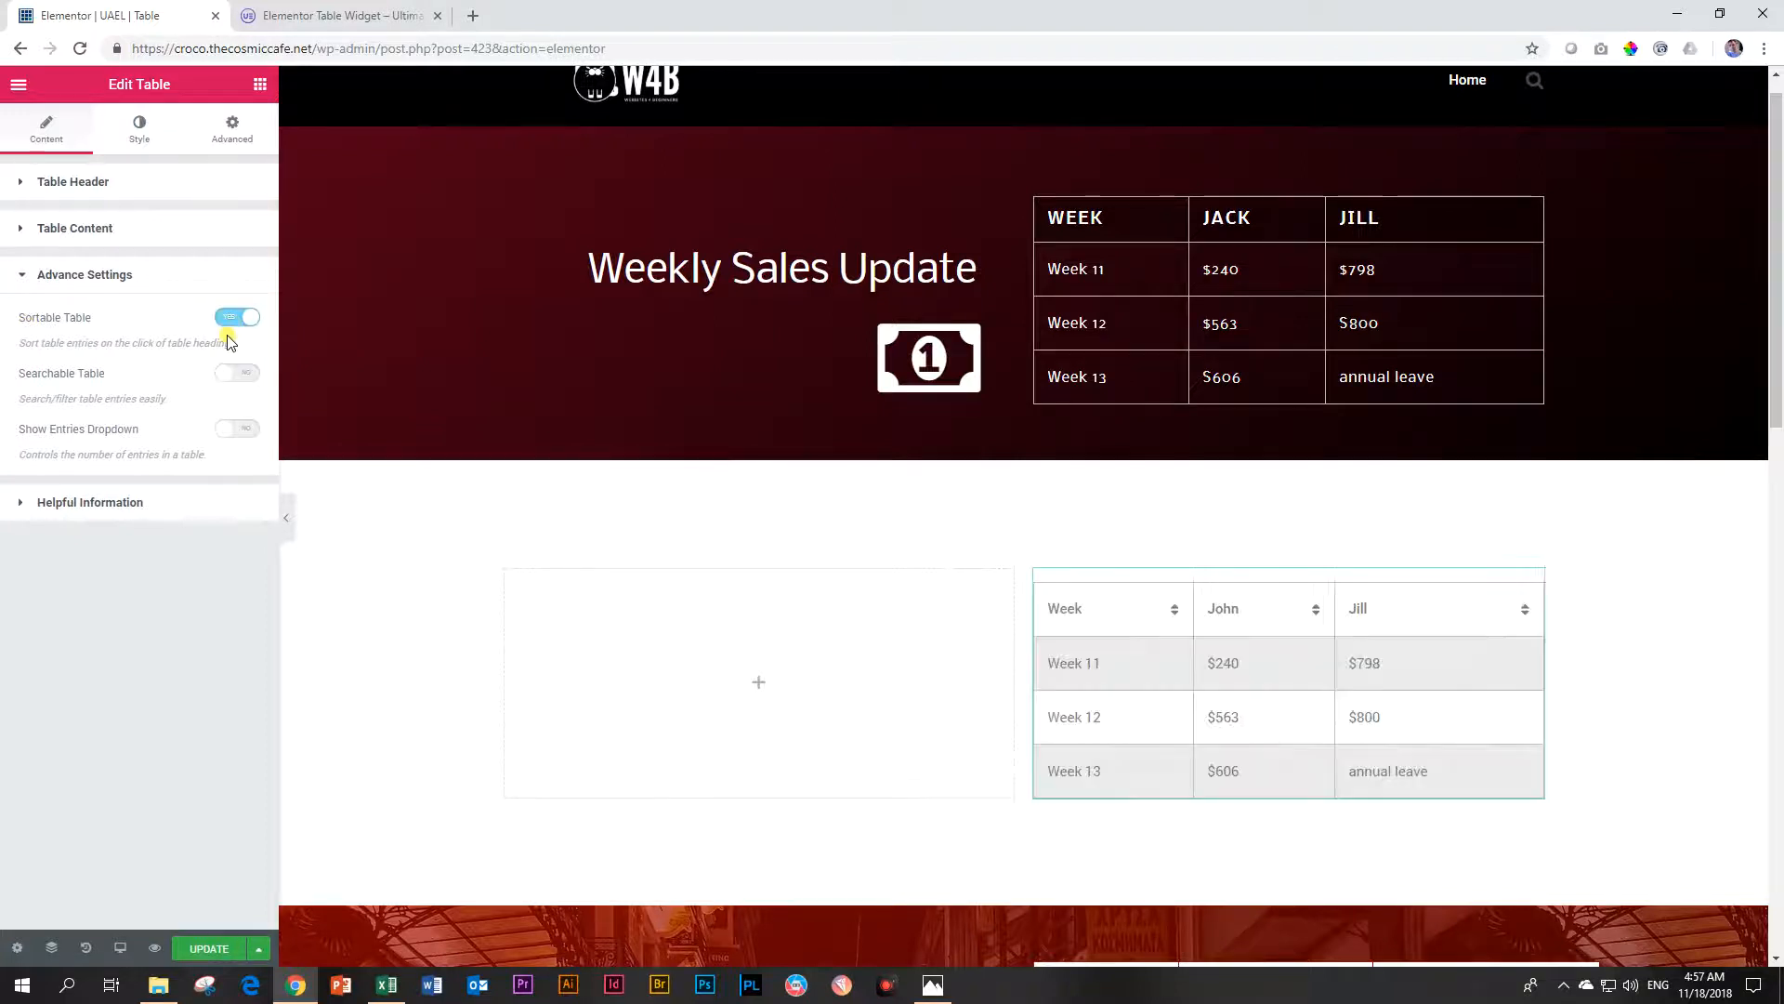
- Test the weekly sales table's sorting on both sales columns and the Week column, ending with weeks in ascending order
{"action": "left_click", "coordinate": [1318, 619]}
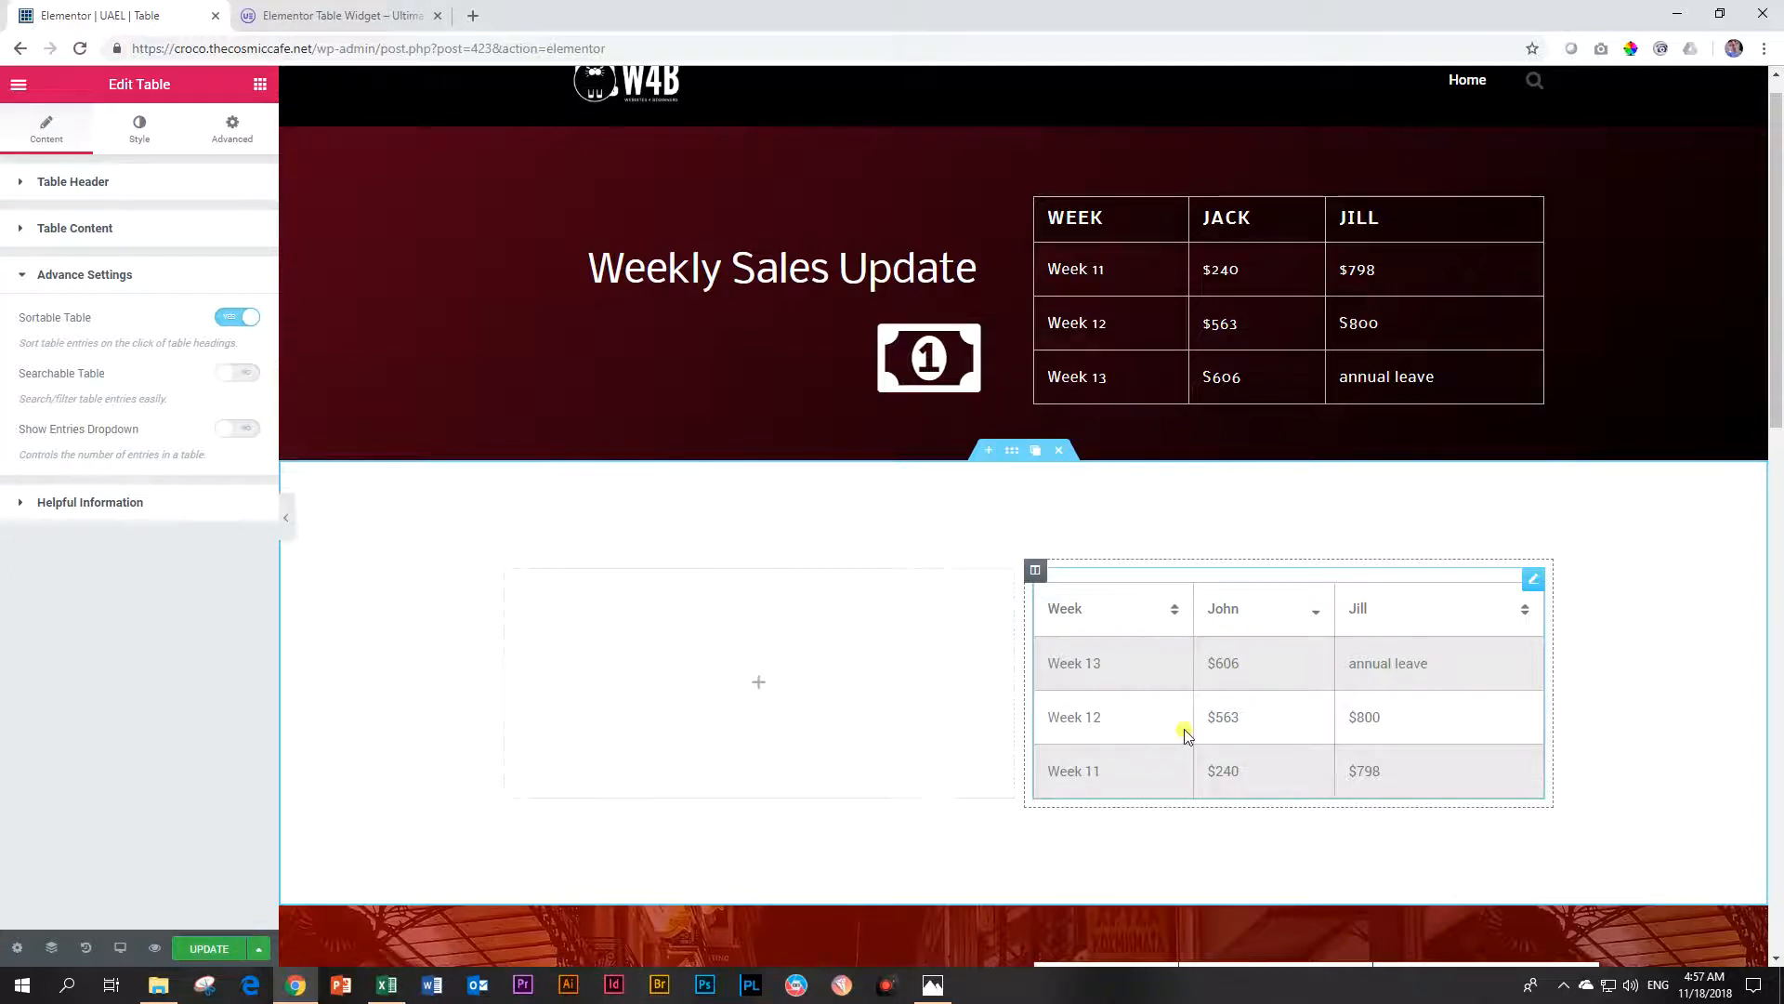
{"action": "left_click", "coordinate": [1525, 609]}
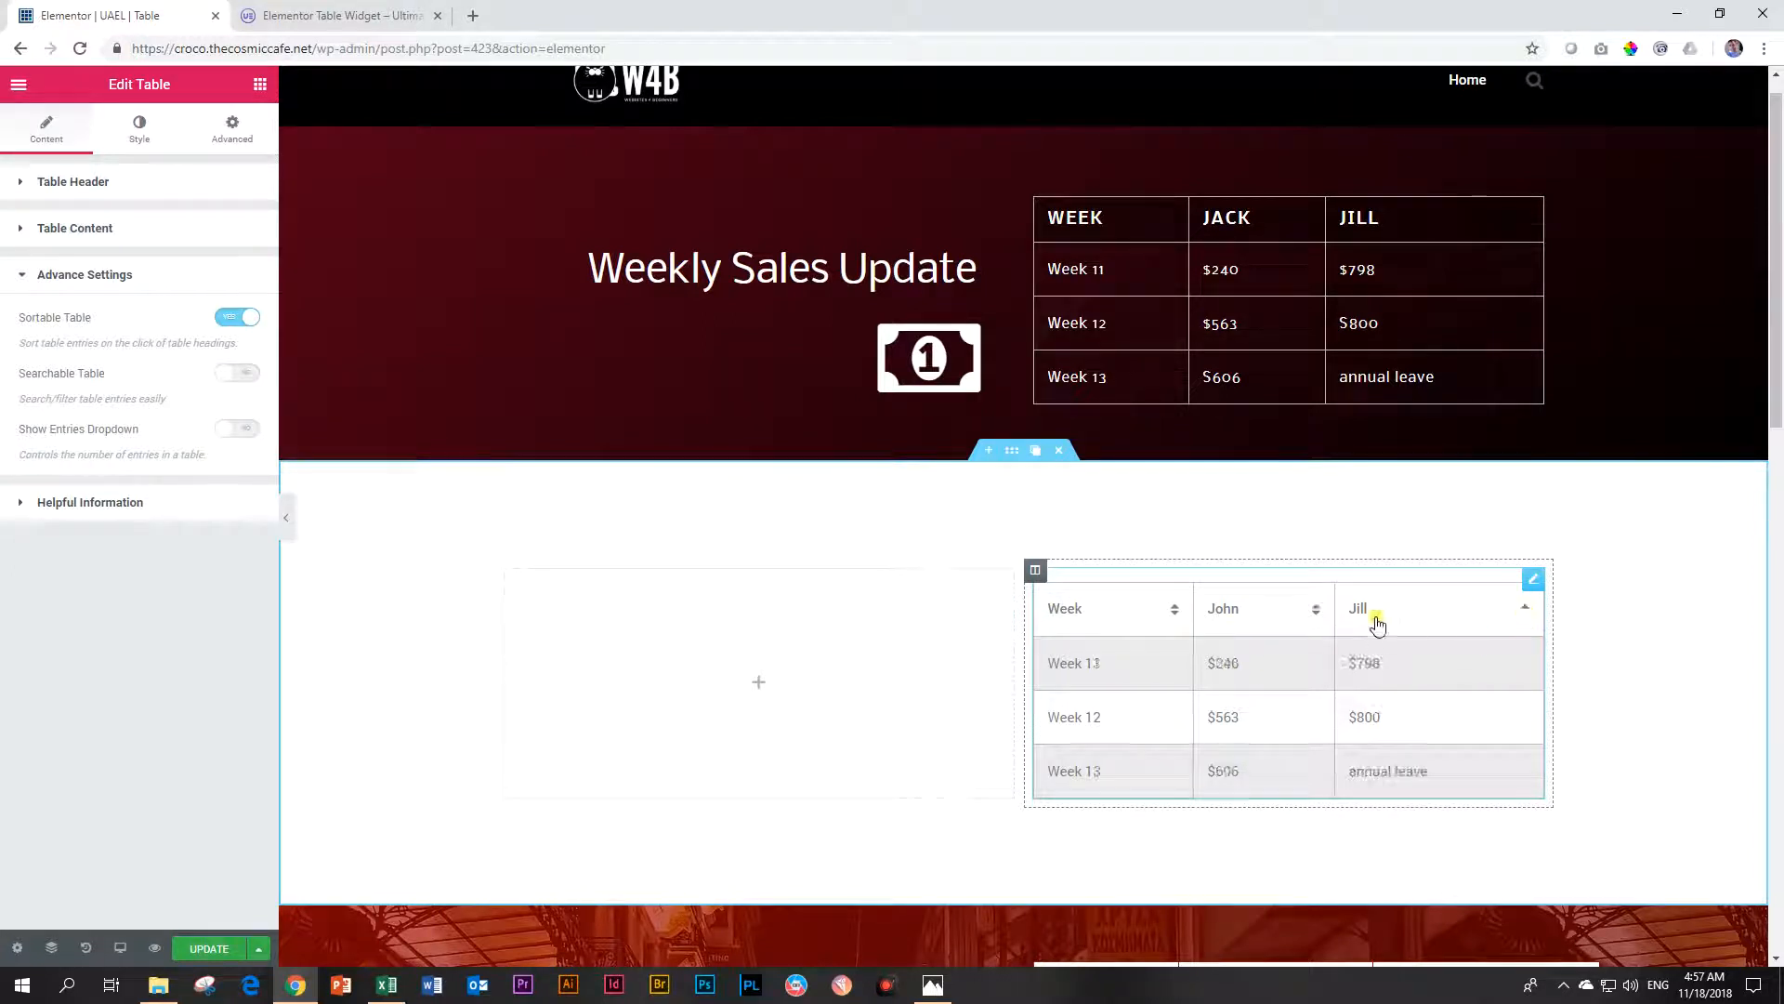
{"action": "left_click", "coordinate": [1173, 610]}
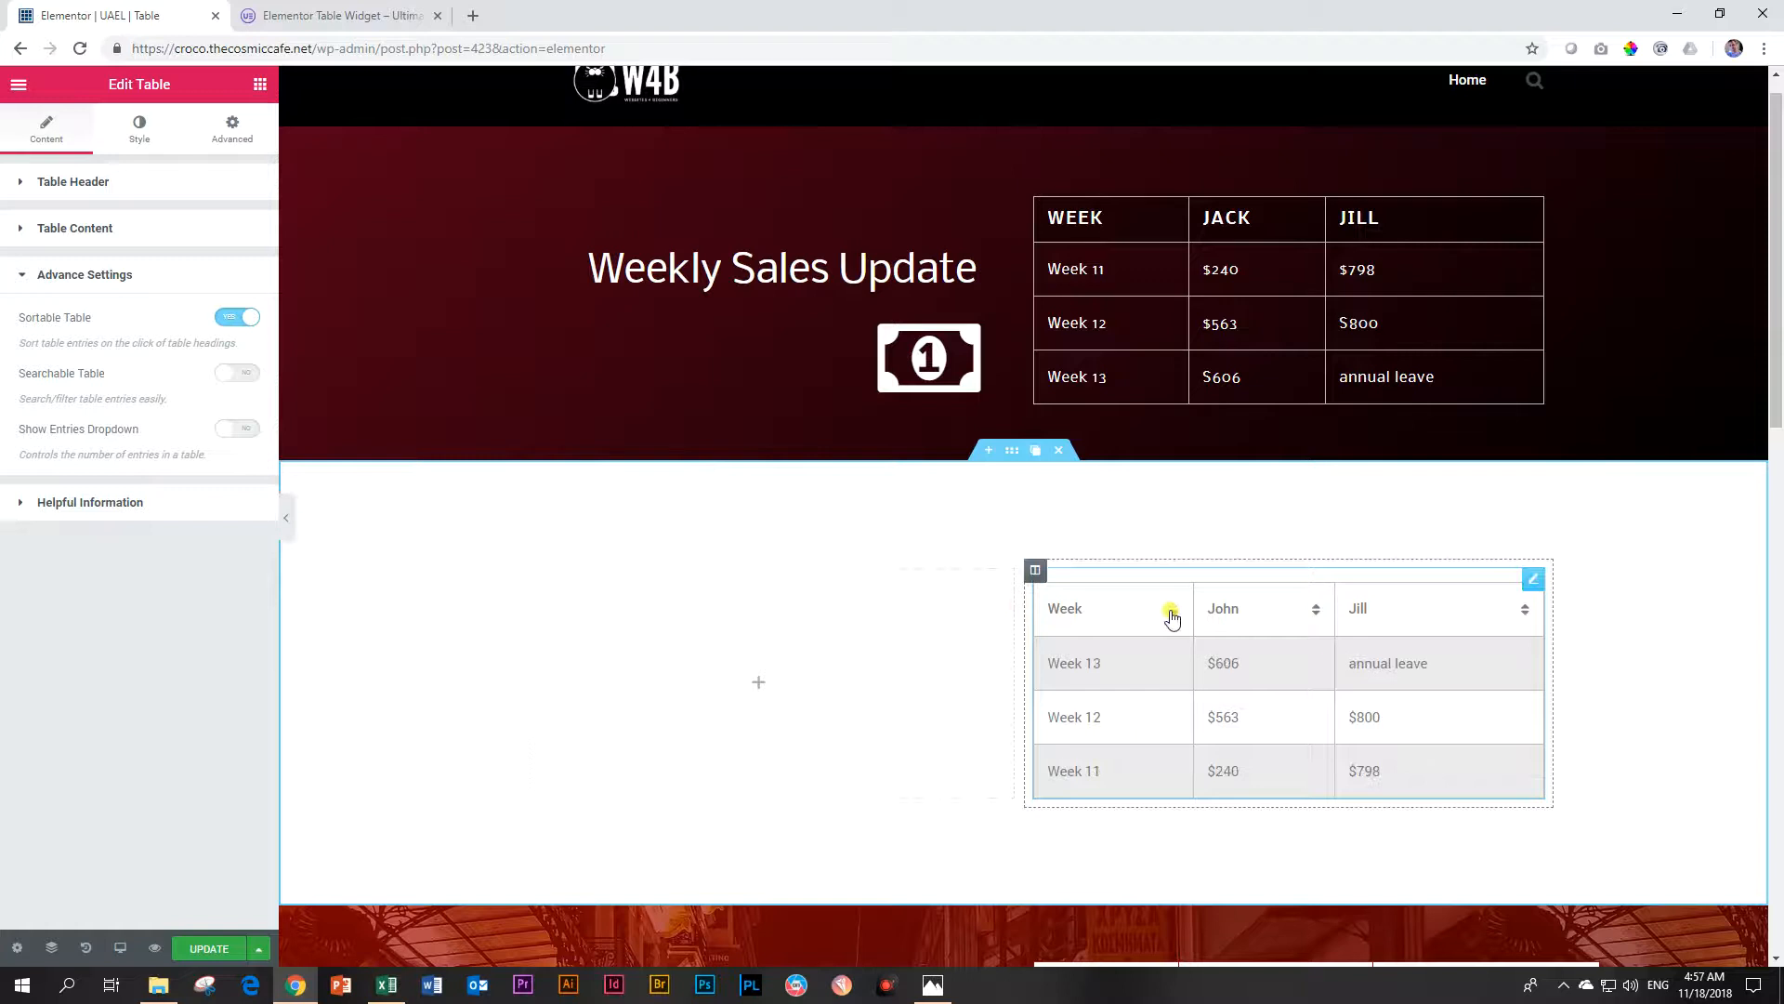
{"action": "left_click", "coordinate": [1173, 611]}
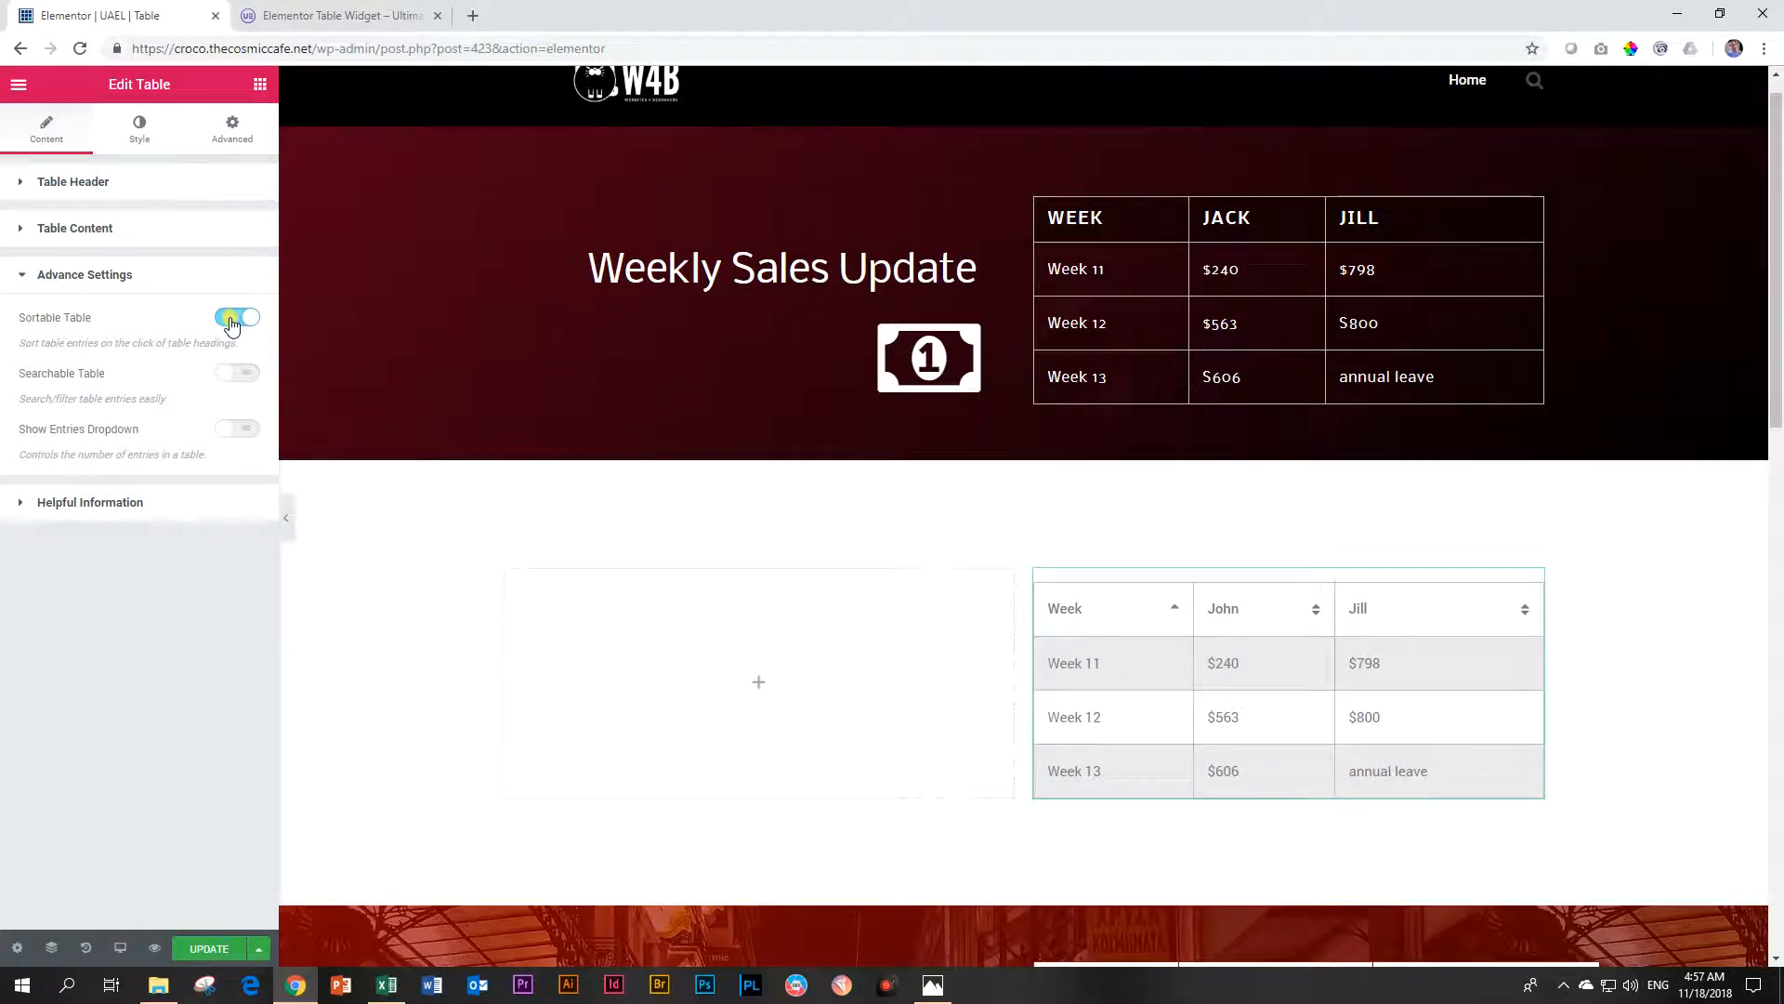
- Enable Searchable Table for the weekly sales table, test its filter with "annual", and clear the search
{"action": "left_click", "coordinate": [234, 379]}
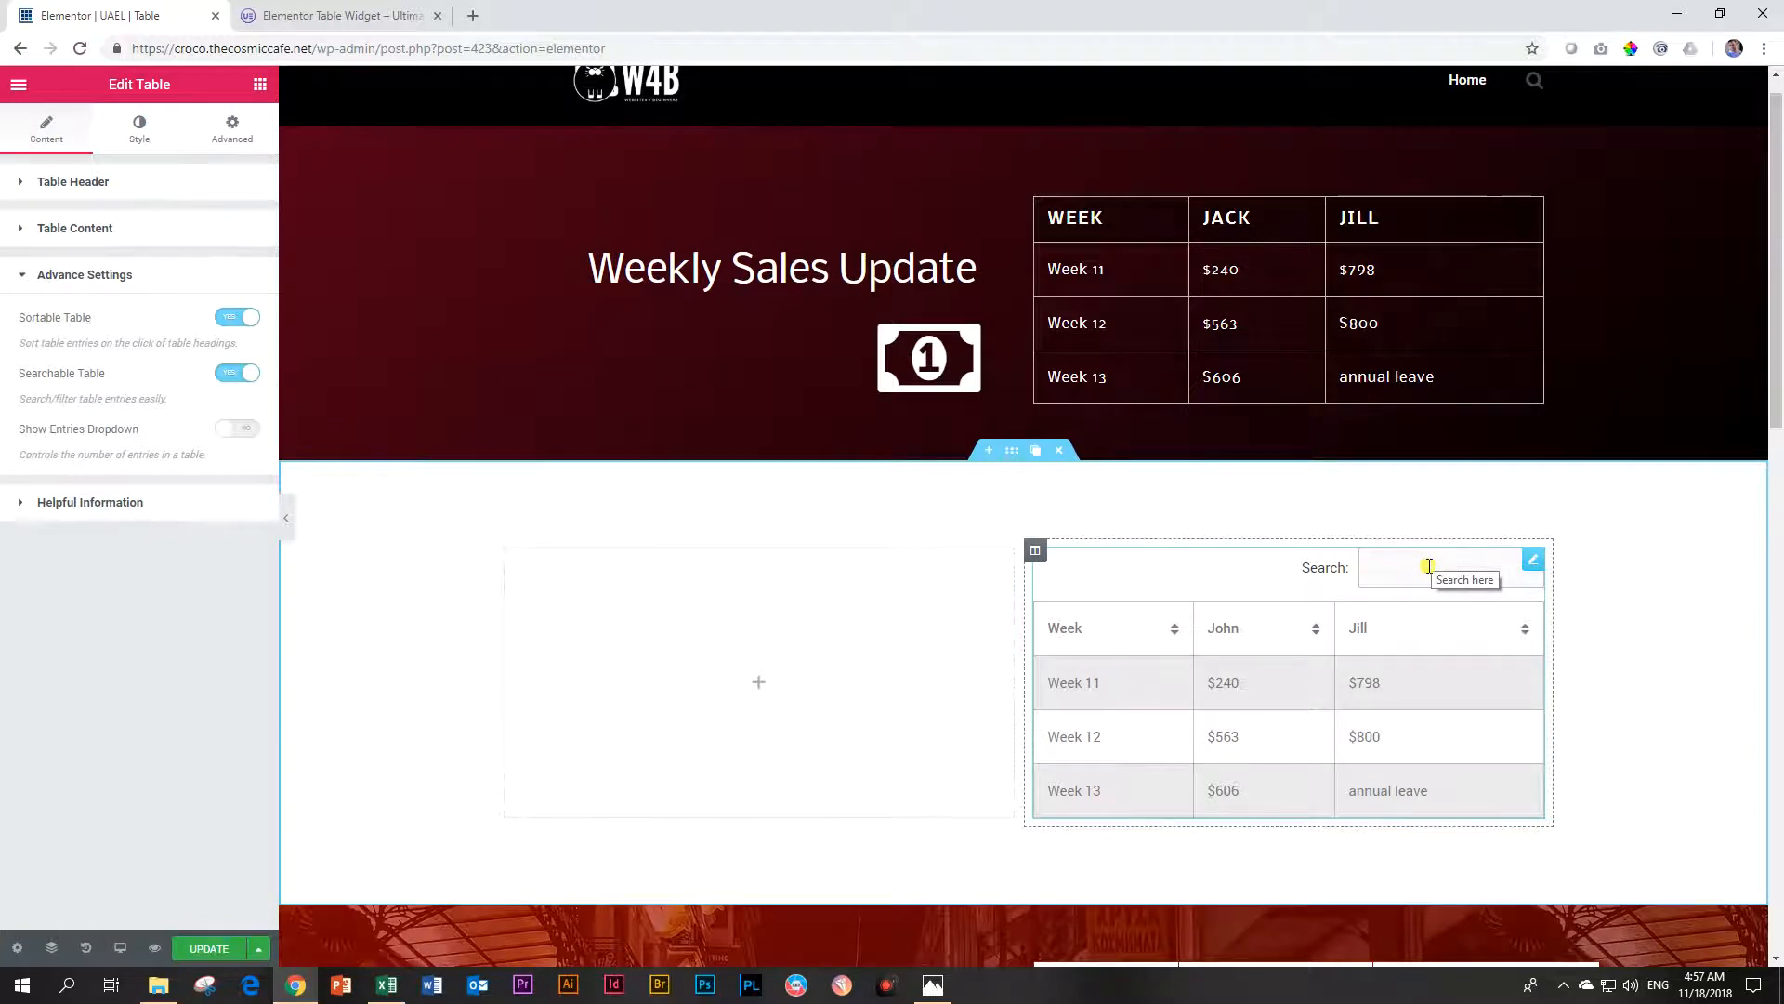
{"action": "left_click", "coordinate": [1428, 567]}
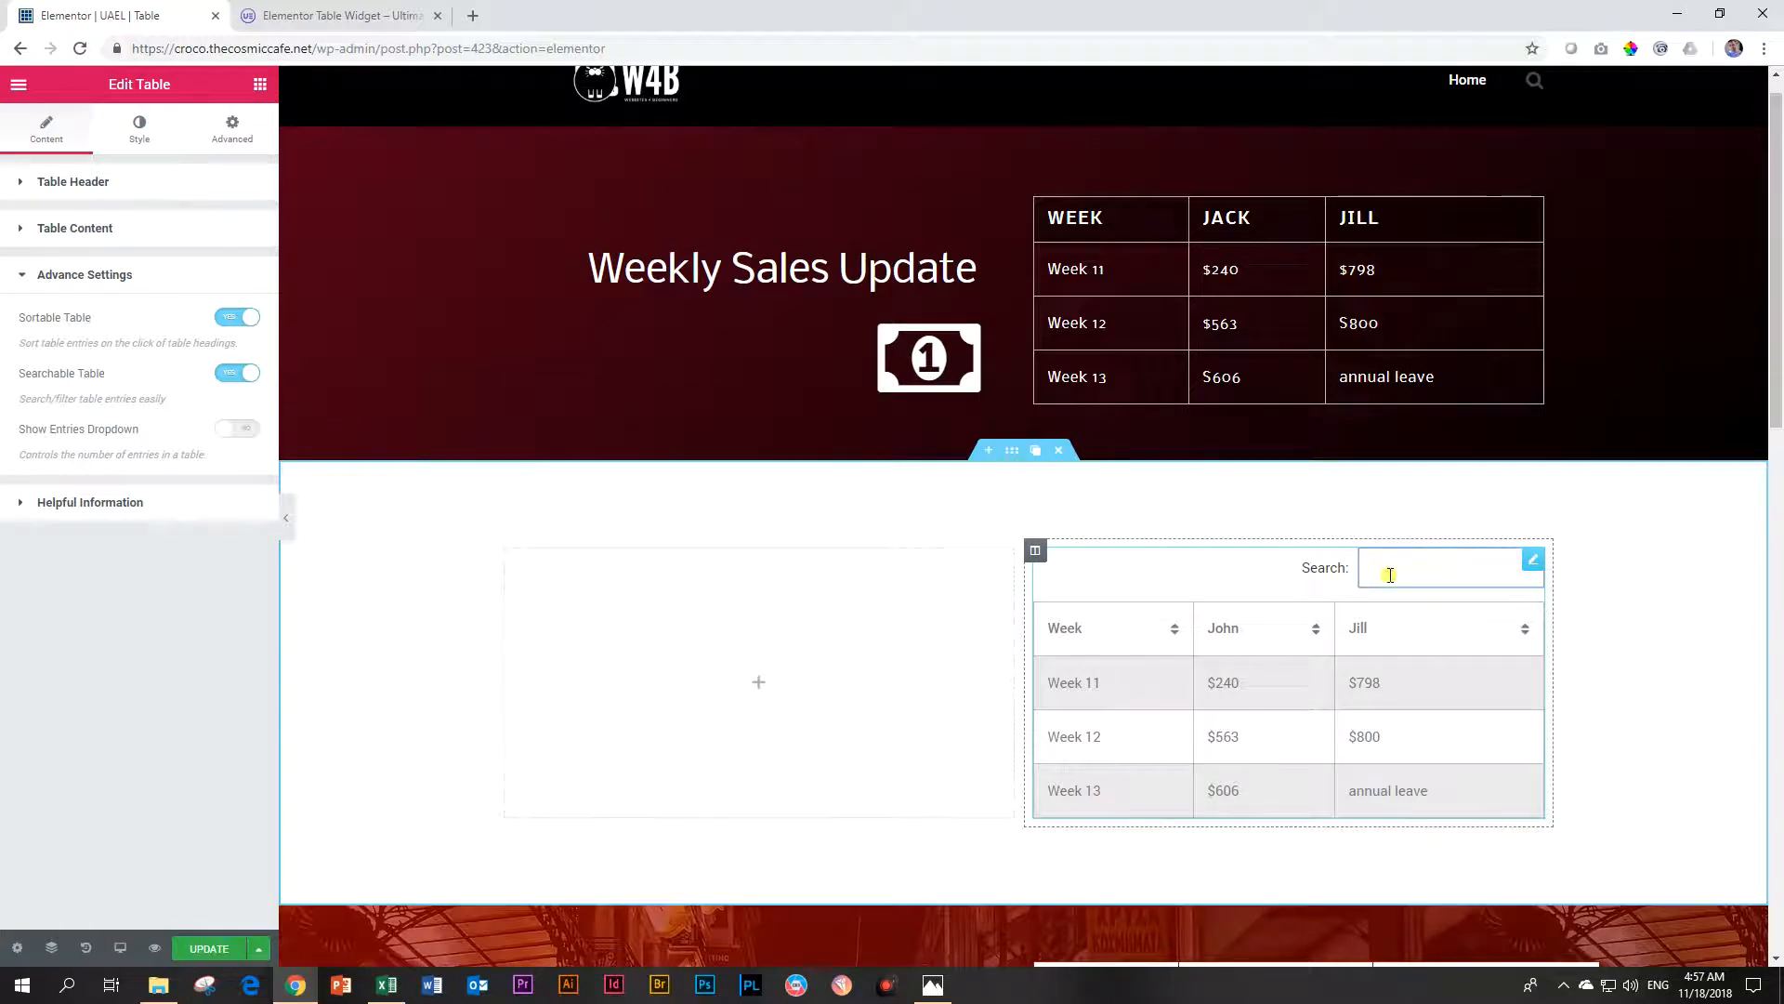
{"action": "type", "text": "annual"}
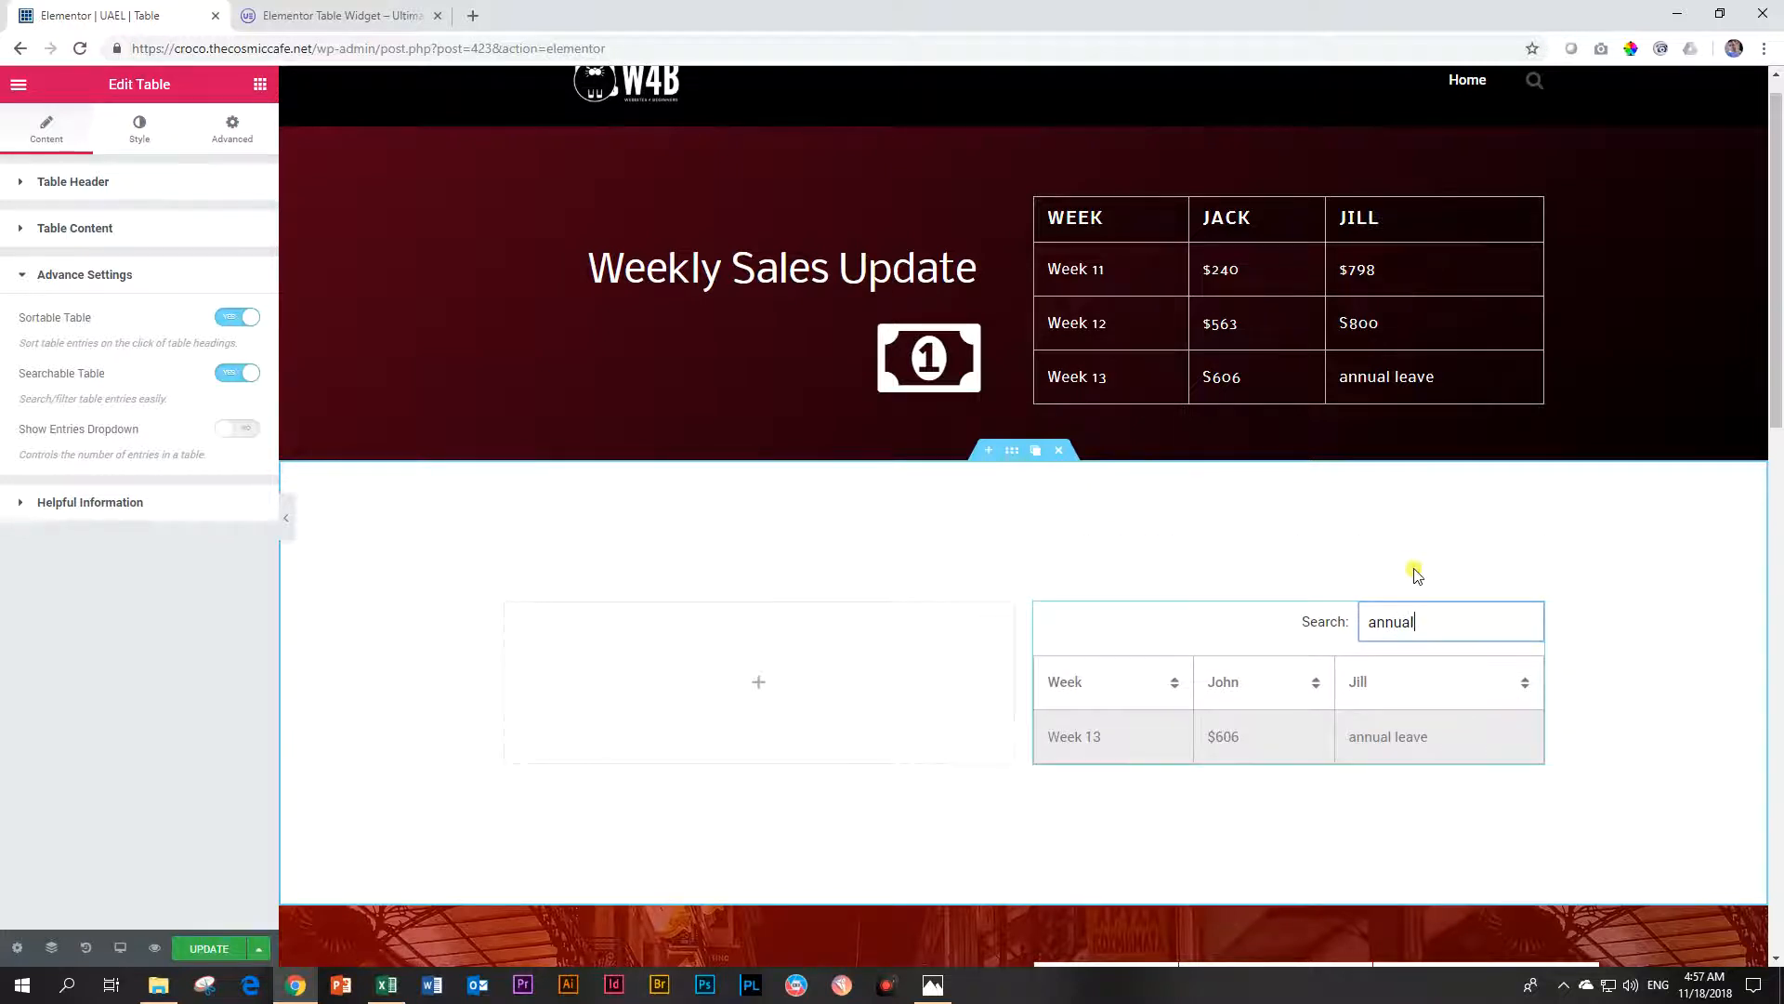
{"action": "key", "text": "BackSpace"}
{"action": "key", "text": "BackSpace"}
{"action": "key", "text": "BackSpace"}
{"action": "key", "text": "BackSpace"}
{"action": "key", "text": "BackSpace"}
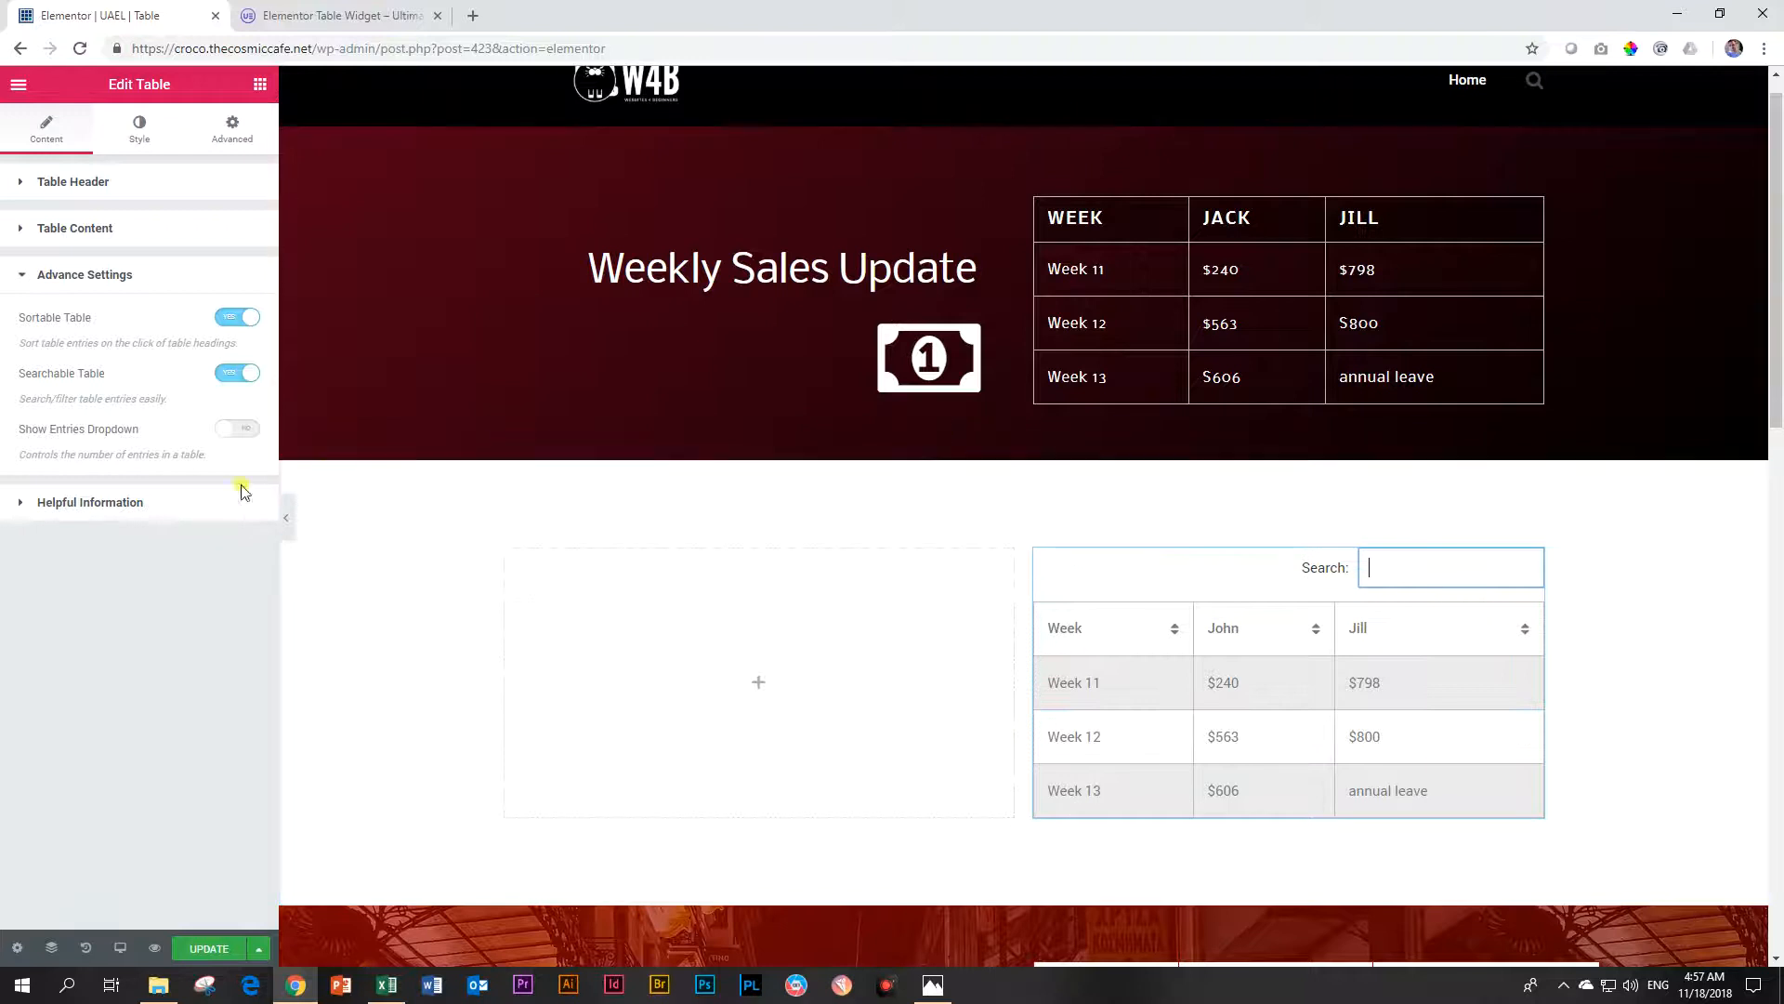
- Enable Show Entries Dropdown for the weekly sales table
{"action": "left_click", "coordinate": [239, 429]}
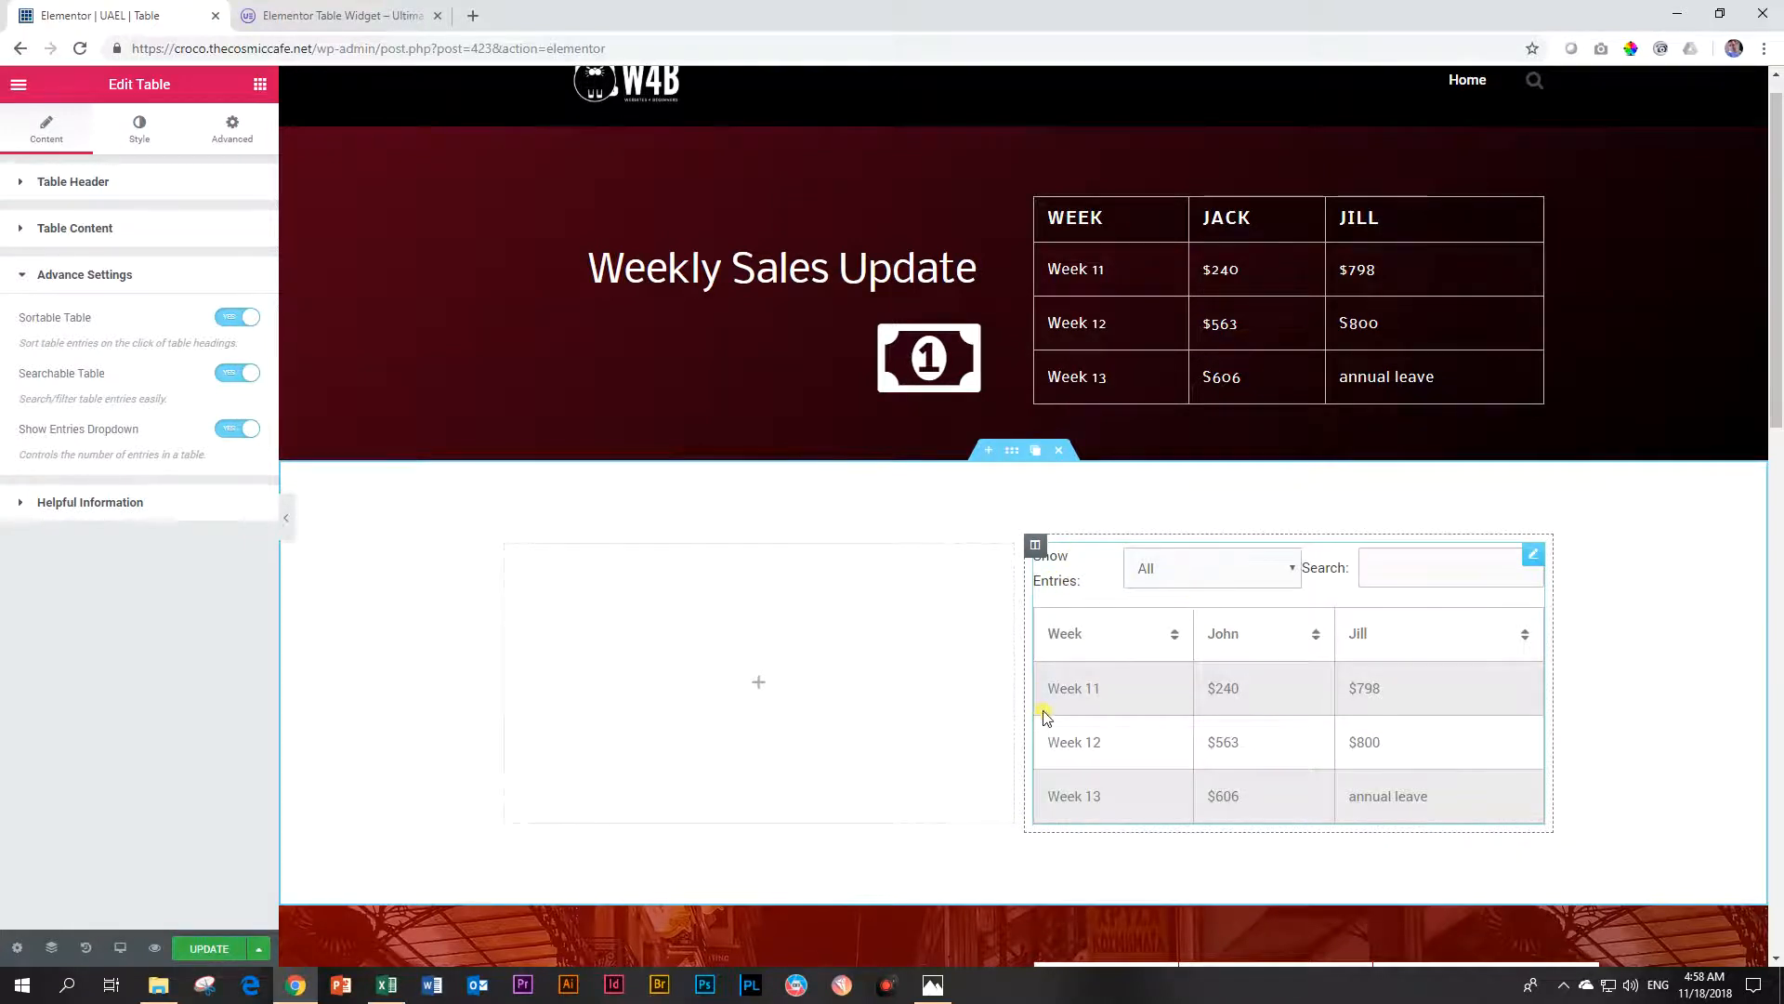
- Widen the column holding the weekly sales table, and preview the table with 1, 2 and All entries shown
{"action": "left_click_drag", "start_coordinate": [1023, 693], "coordinate": [820, 687]}
{"action": "left_click", "coordinate": [1100, 574]}
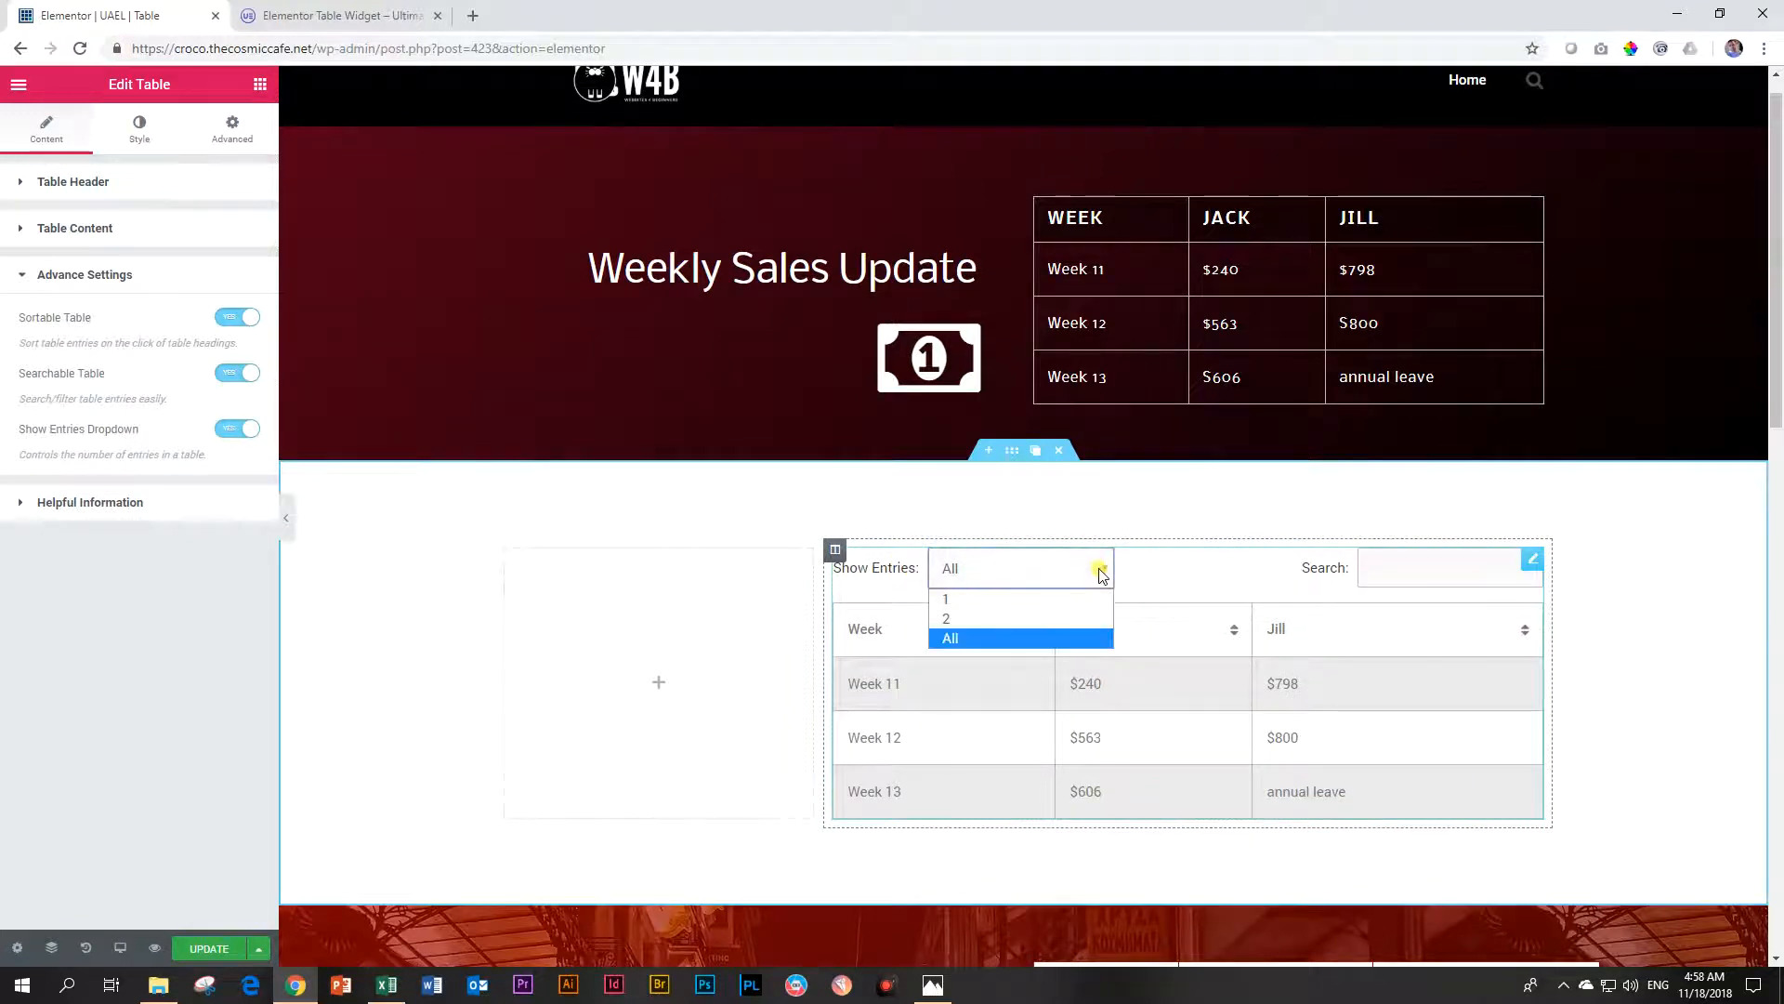
{"action": "left_click", "coordinate": [998, 601]}
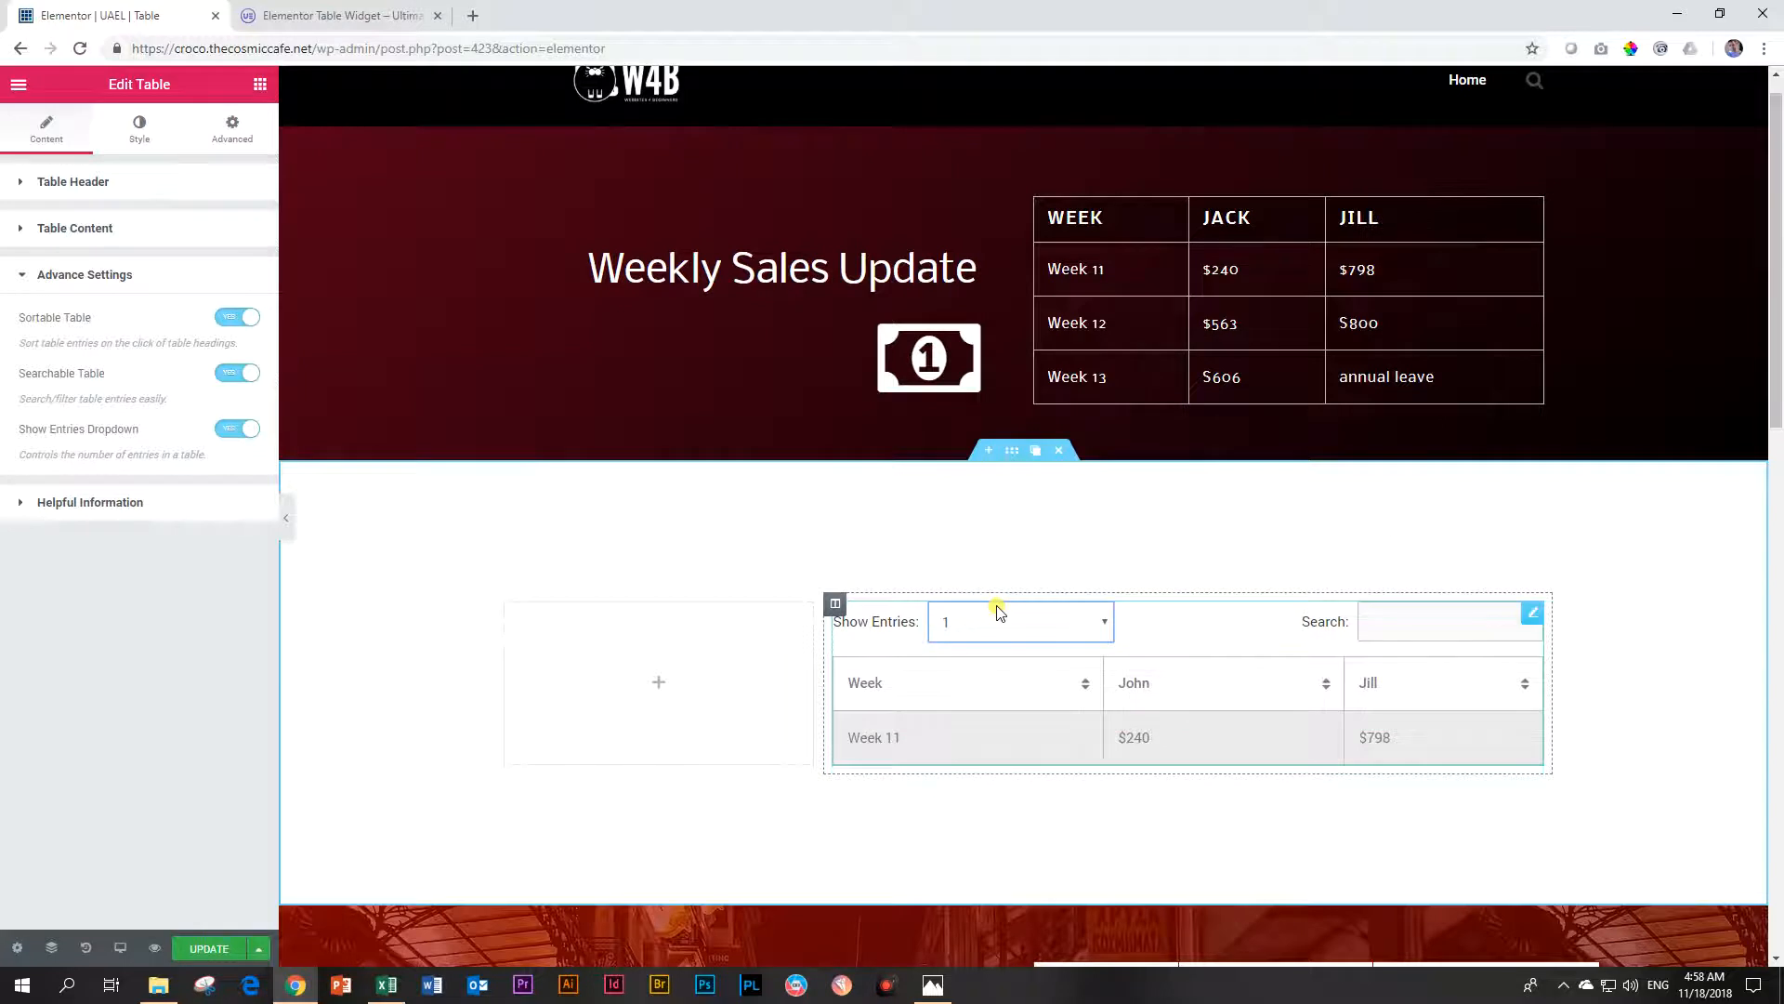
{"action": "left_click", "coordinate": [1073, 623]}
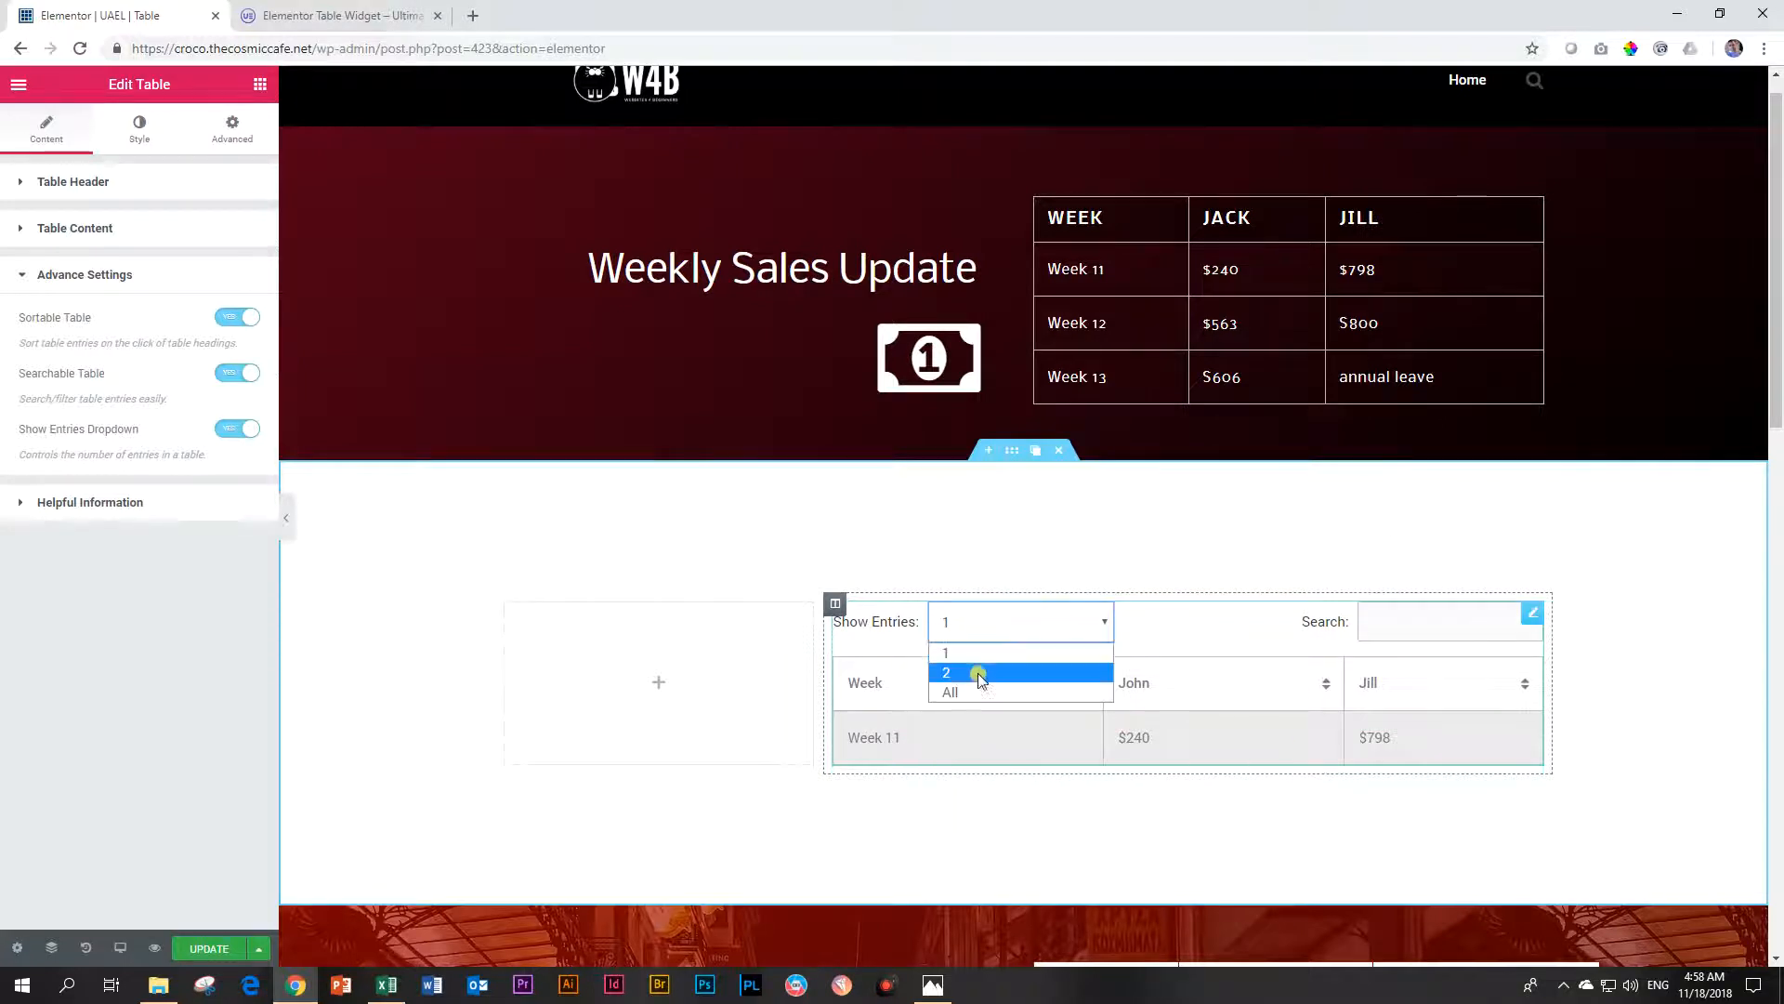
{"action": "left_click", "coordinate": [976, 683]}
{"action": "left_click", "coordinate": [1094, 598]}
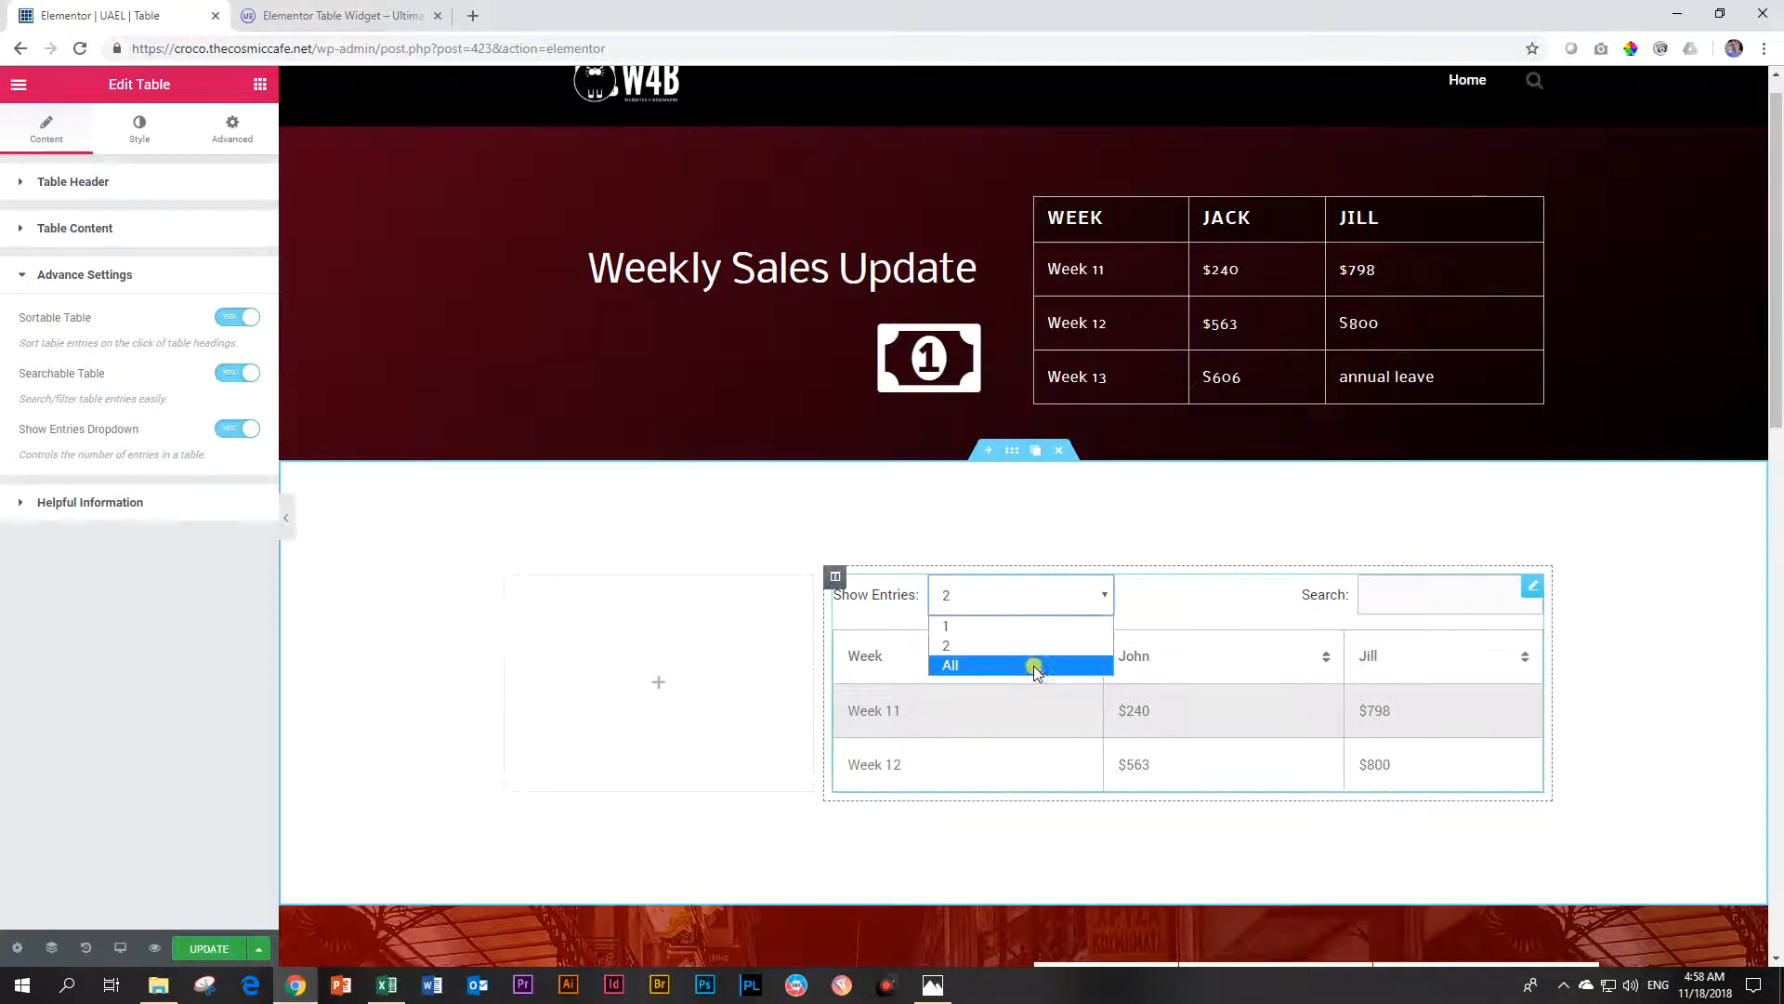
{"action": "left_click", "coordinate": [1038, 667]}
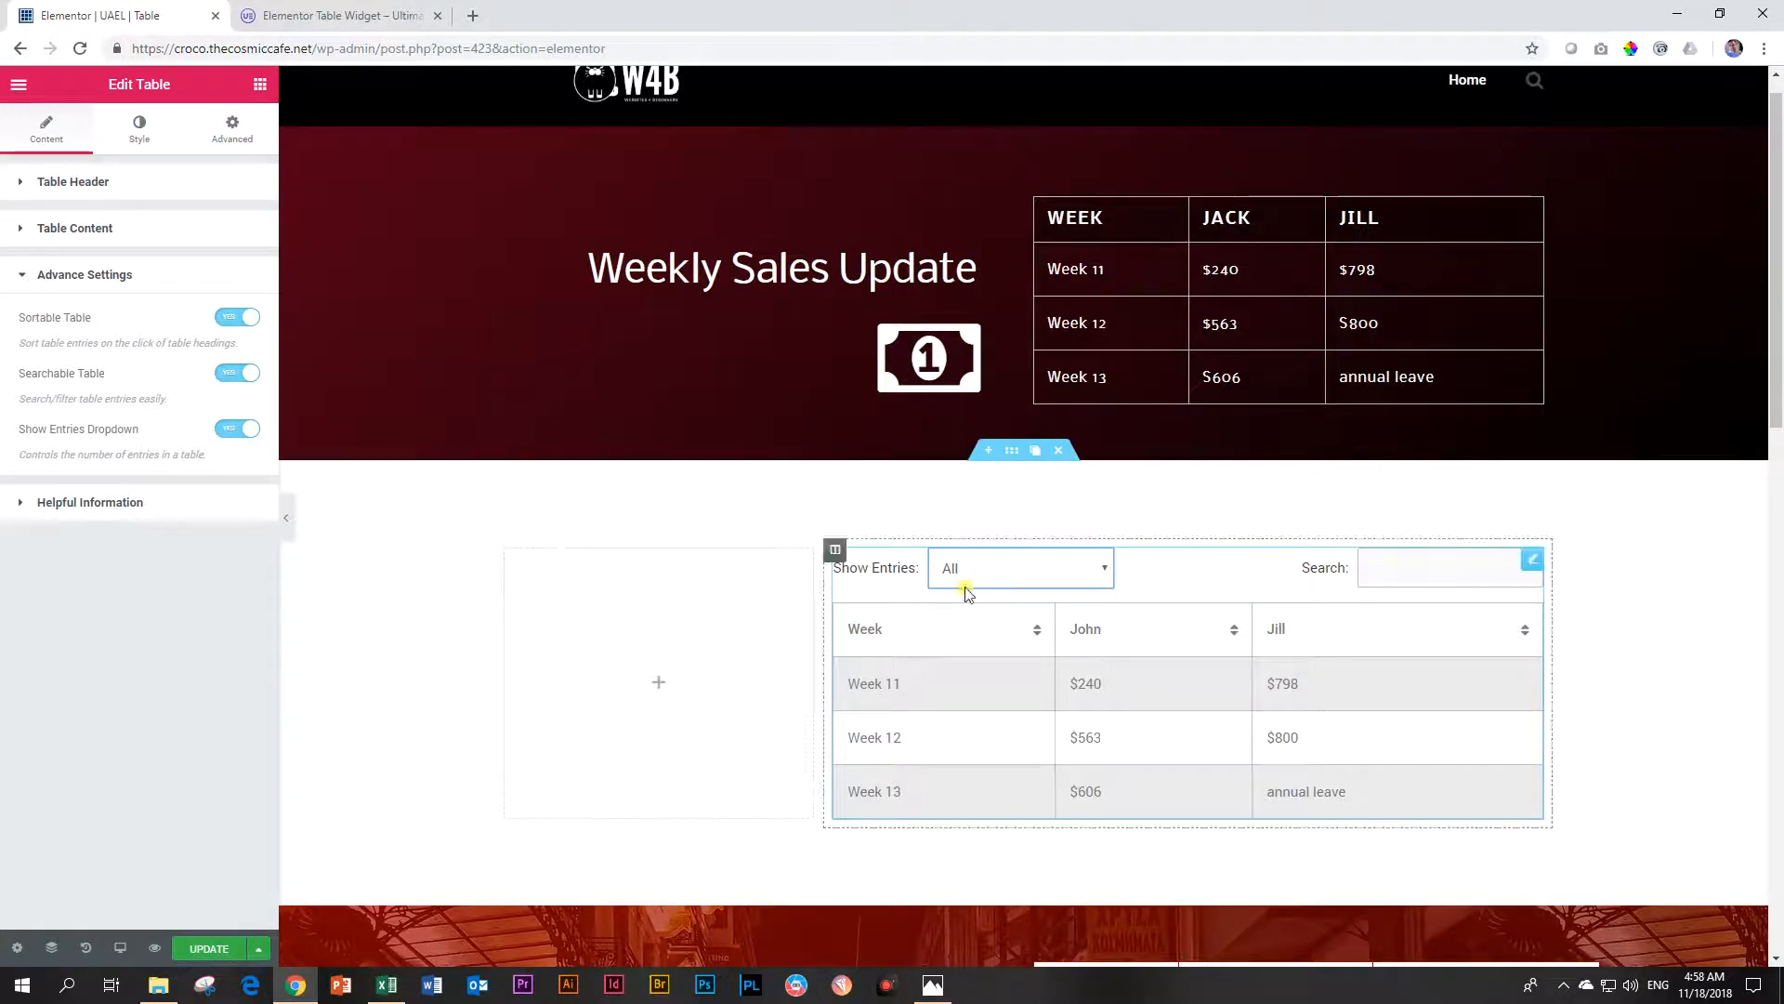
- Duplicate the Week 13 row marker in the sales table's content and move the copy to the end, after the Annual Leave cell
{"action": "left_click", "coordinate": [1530, 561]}
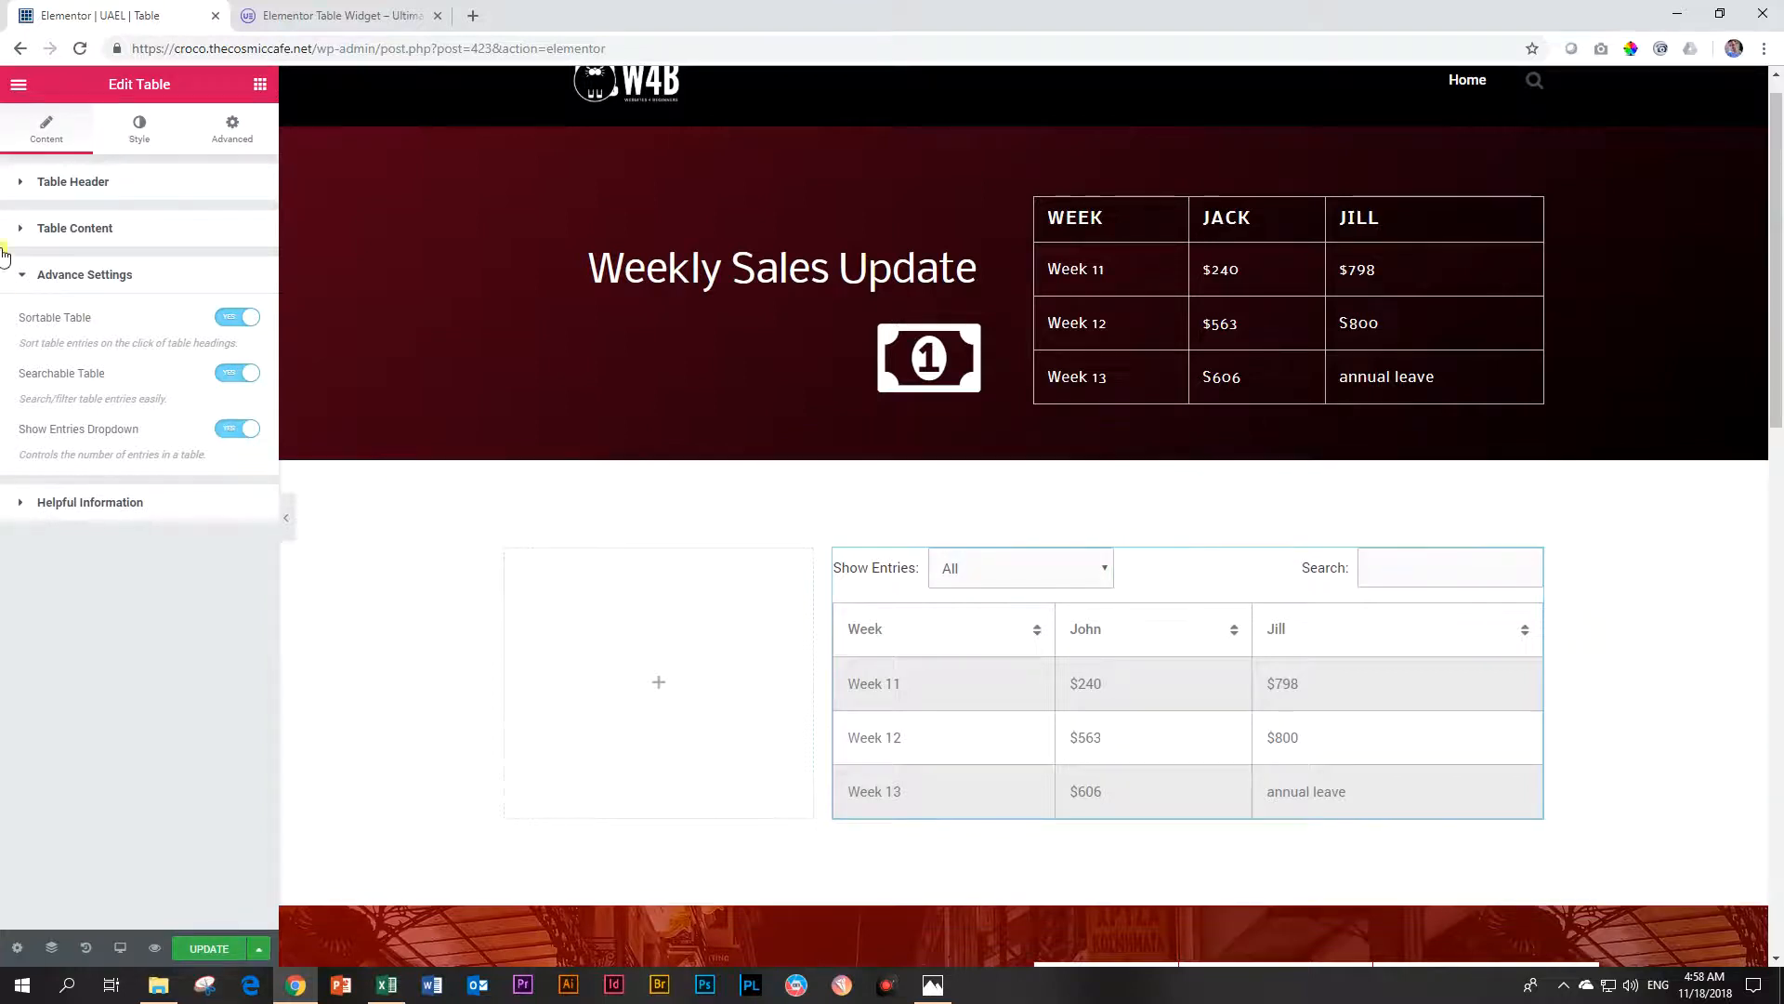
{"action": "left_click", "coordinate": [20, 232]}
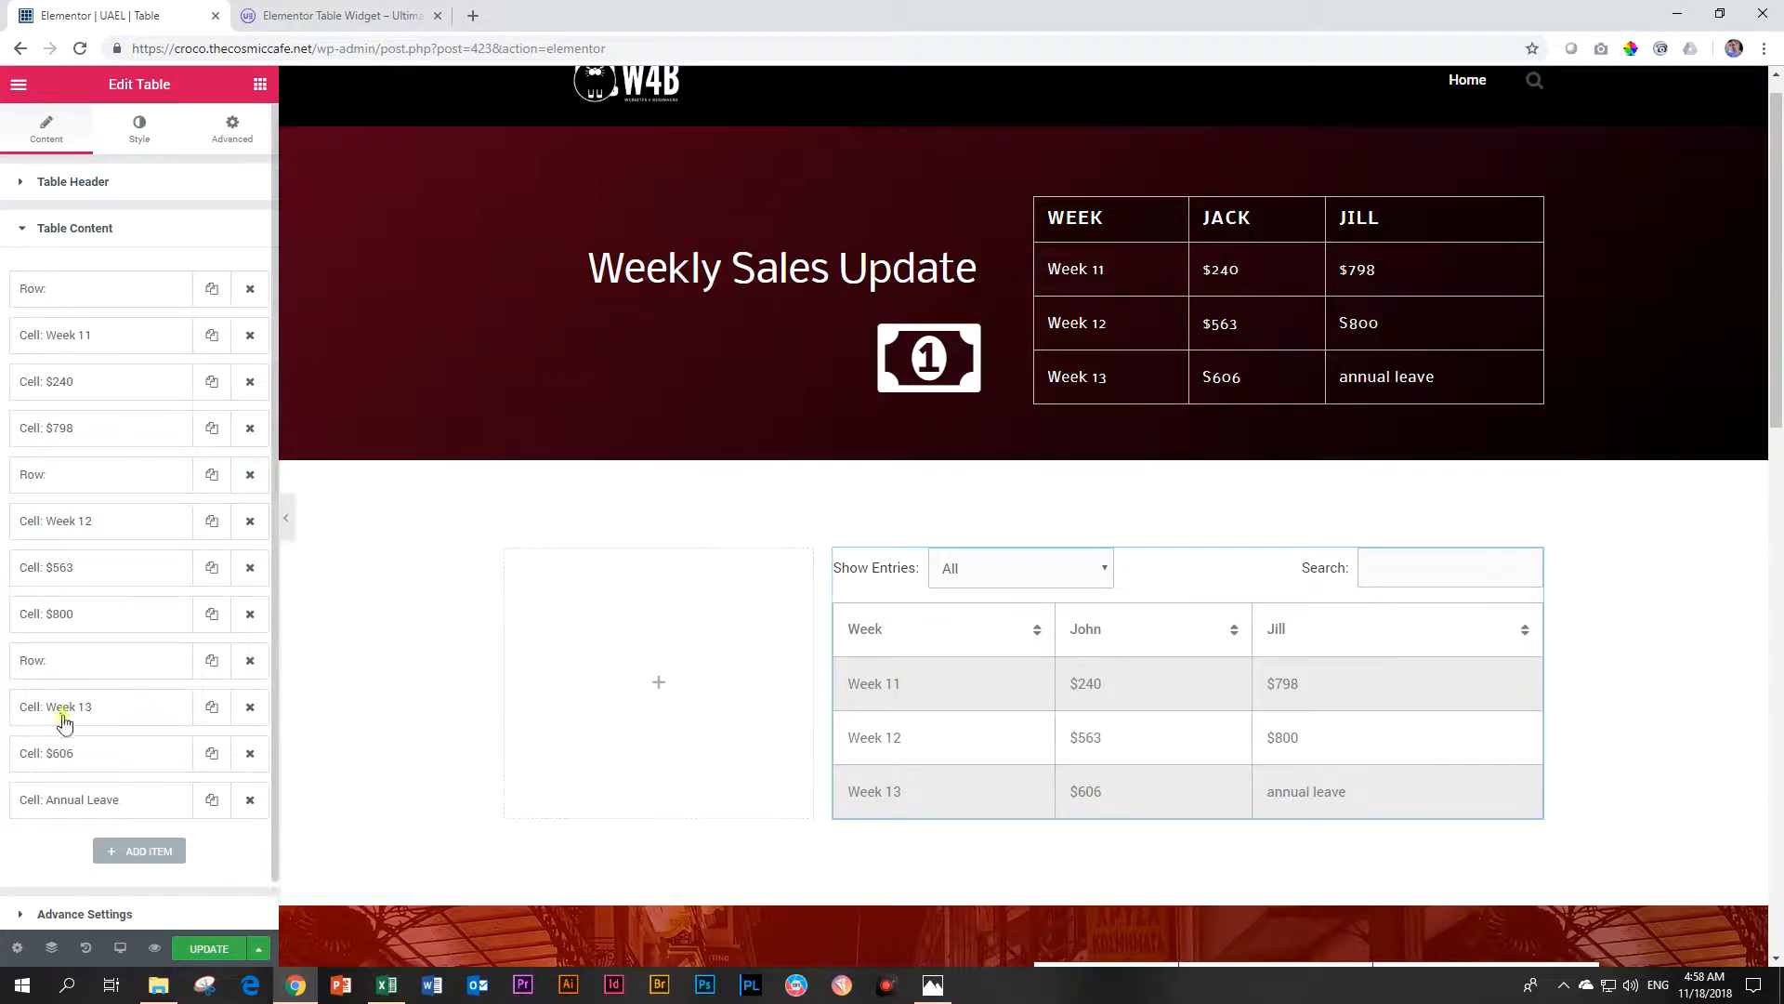
{"action": "left_click", "coordinate": [212, 659]}
{"action": "left_click_drag", "start_coordinate": [93, 720], "coordinate": [76, 861]}
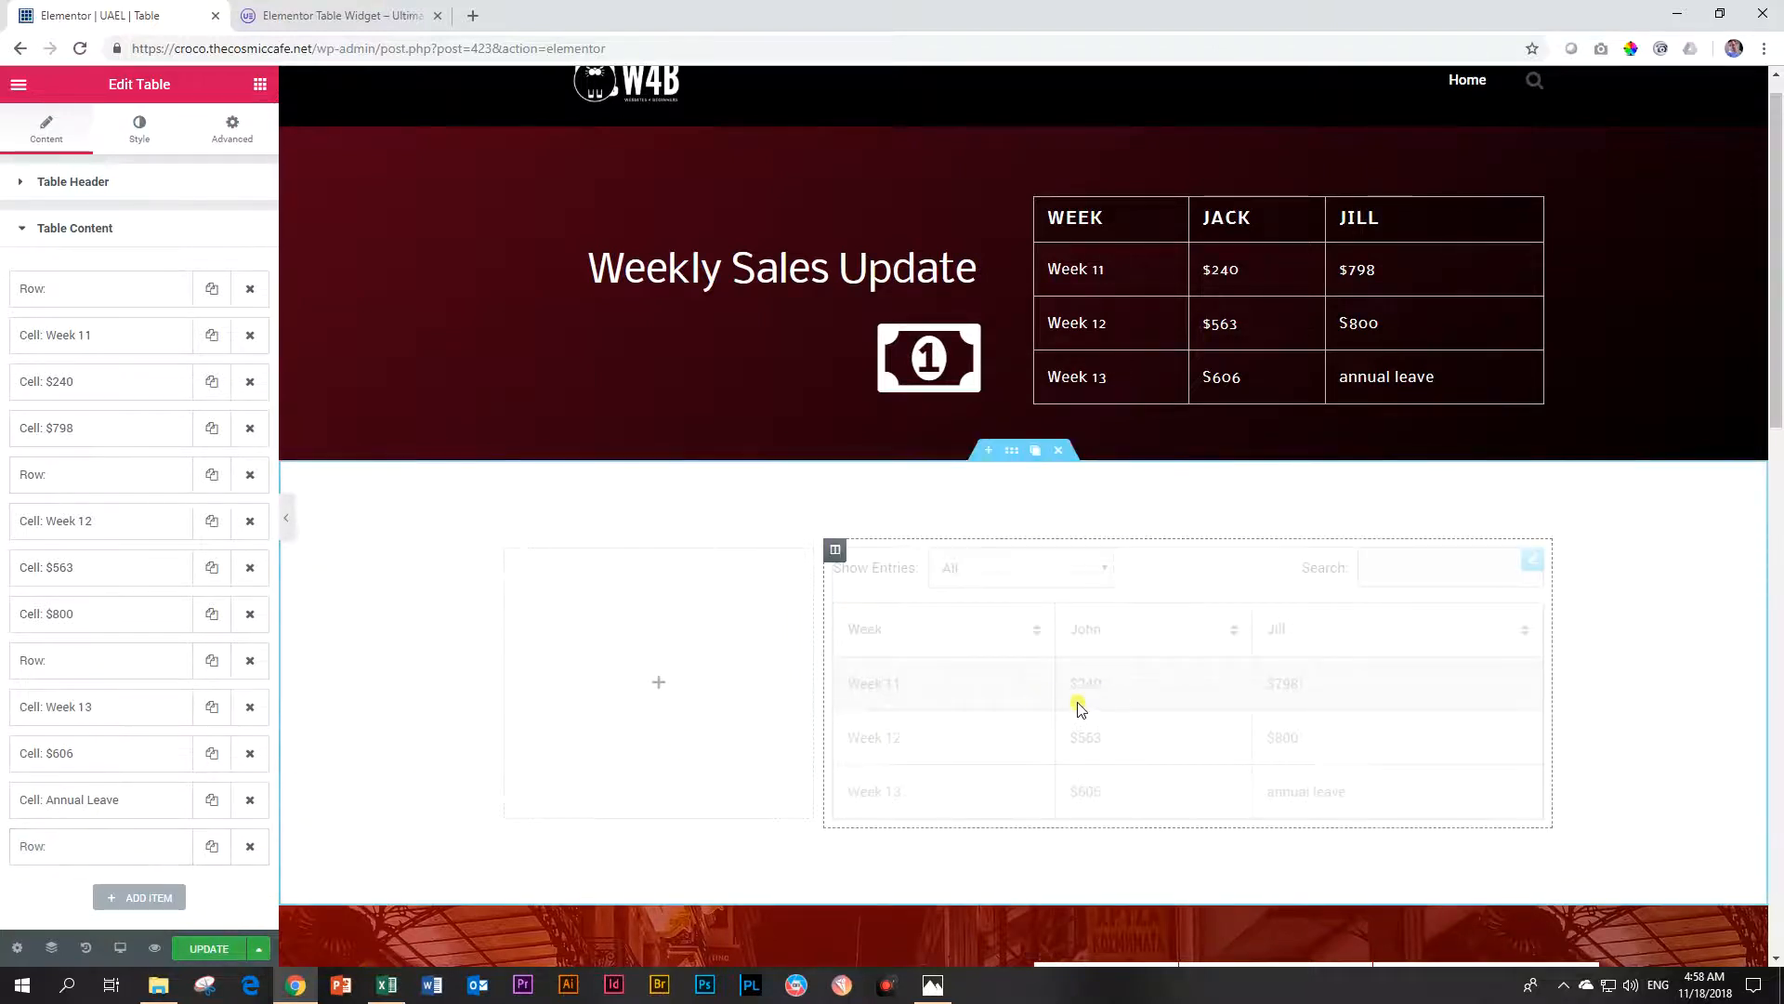
- Test the sales table's Show Entries filter repeatedly with the options 1, 2, 3 and All
{"action": "left_click", "coordinate": [1105, 569]}
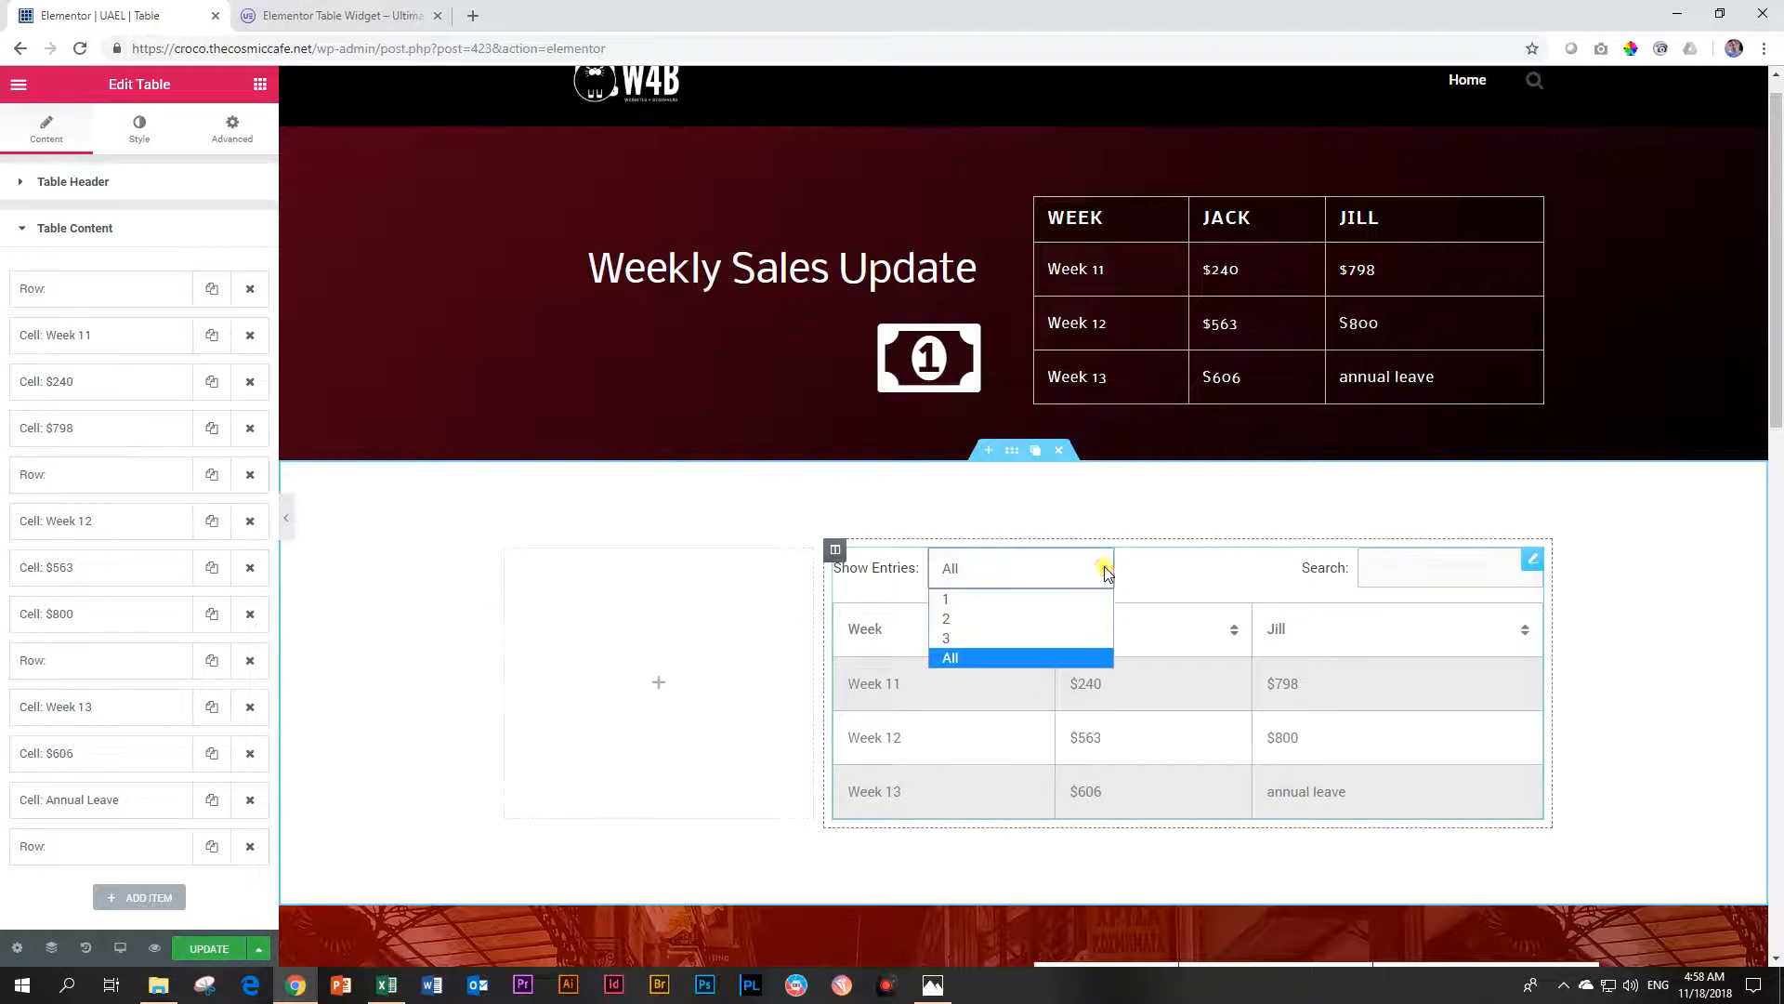
{"action": "left_click", "coordinate": [1011, 640]}
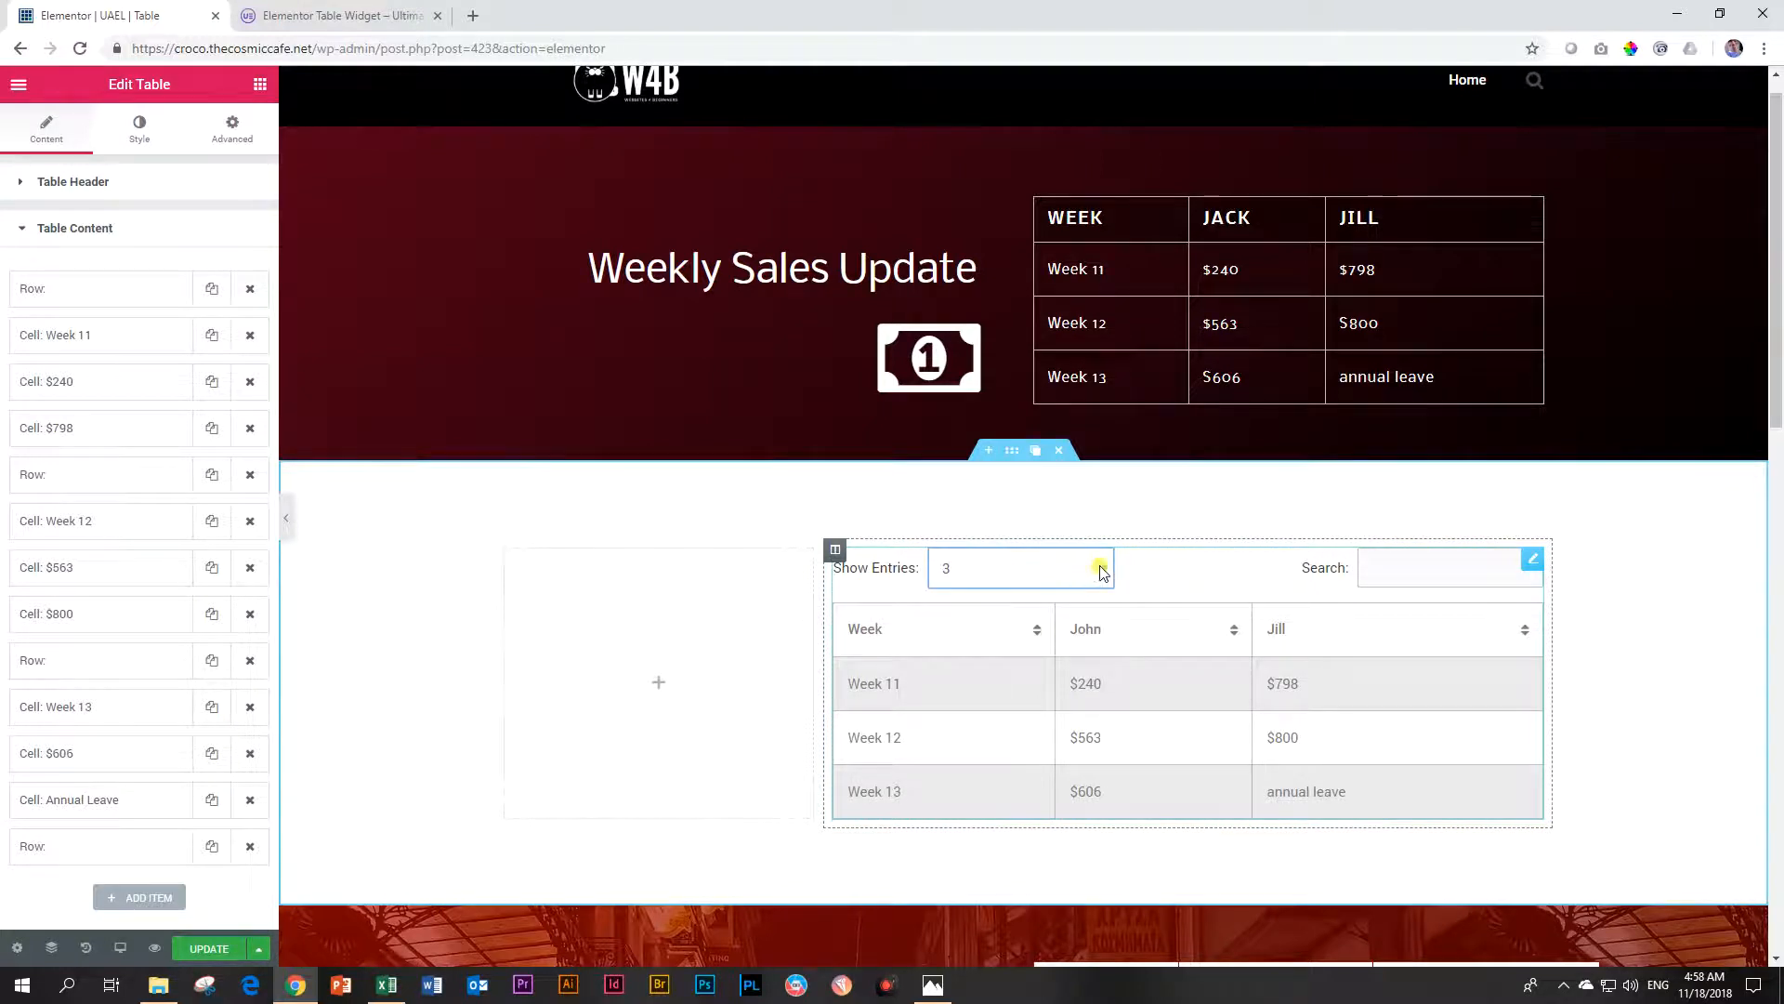
{"action": "left_click", "coordinate": [1100, 571]}
{"action": "left_click", "coordinate": [1055, 623]}
{"action": "left_click", "coordinate": [1091, 590]}
{"action": "left_click", "coordinate": [1028, 625]}
{"action": "left_click", "coordinate": [1083, 627]}
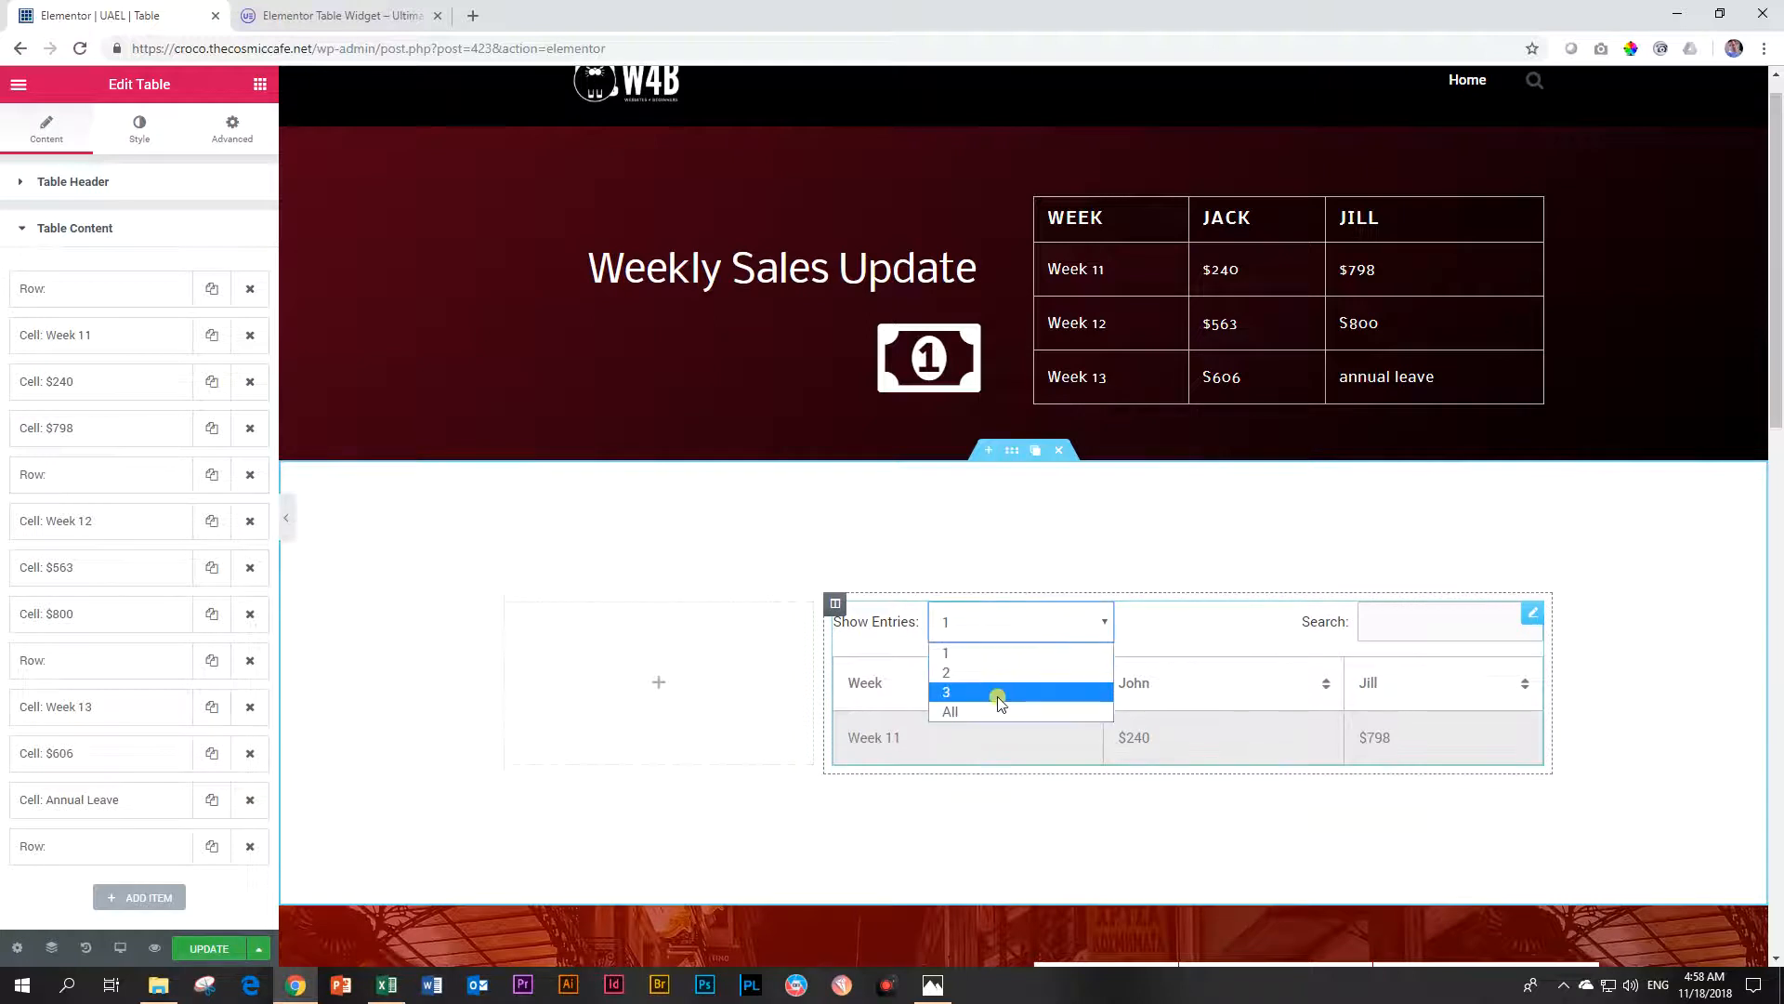
{"action": "left_click", "coordinate": [998, 697]}
{"action": "left_click", "coordinate": [1089, 567]}
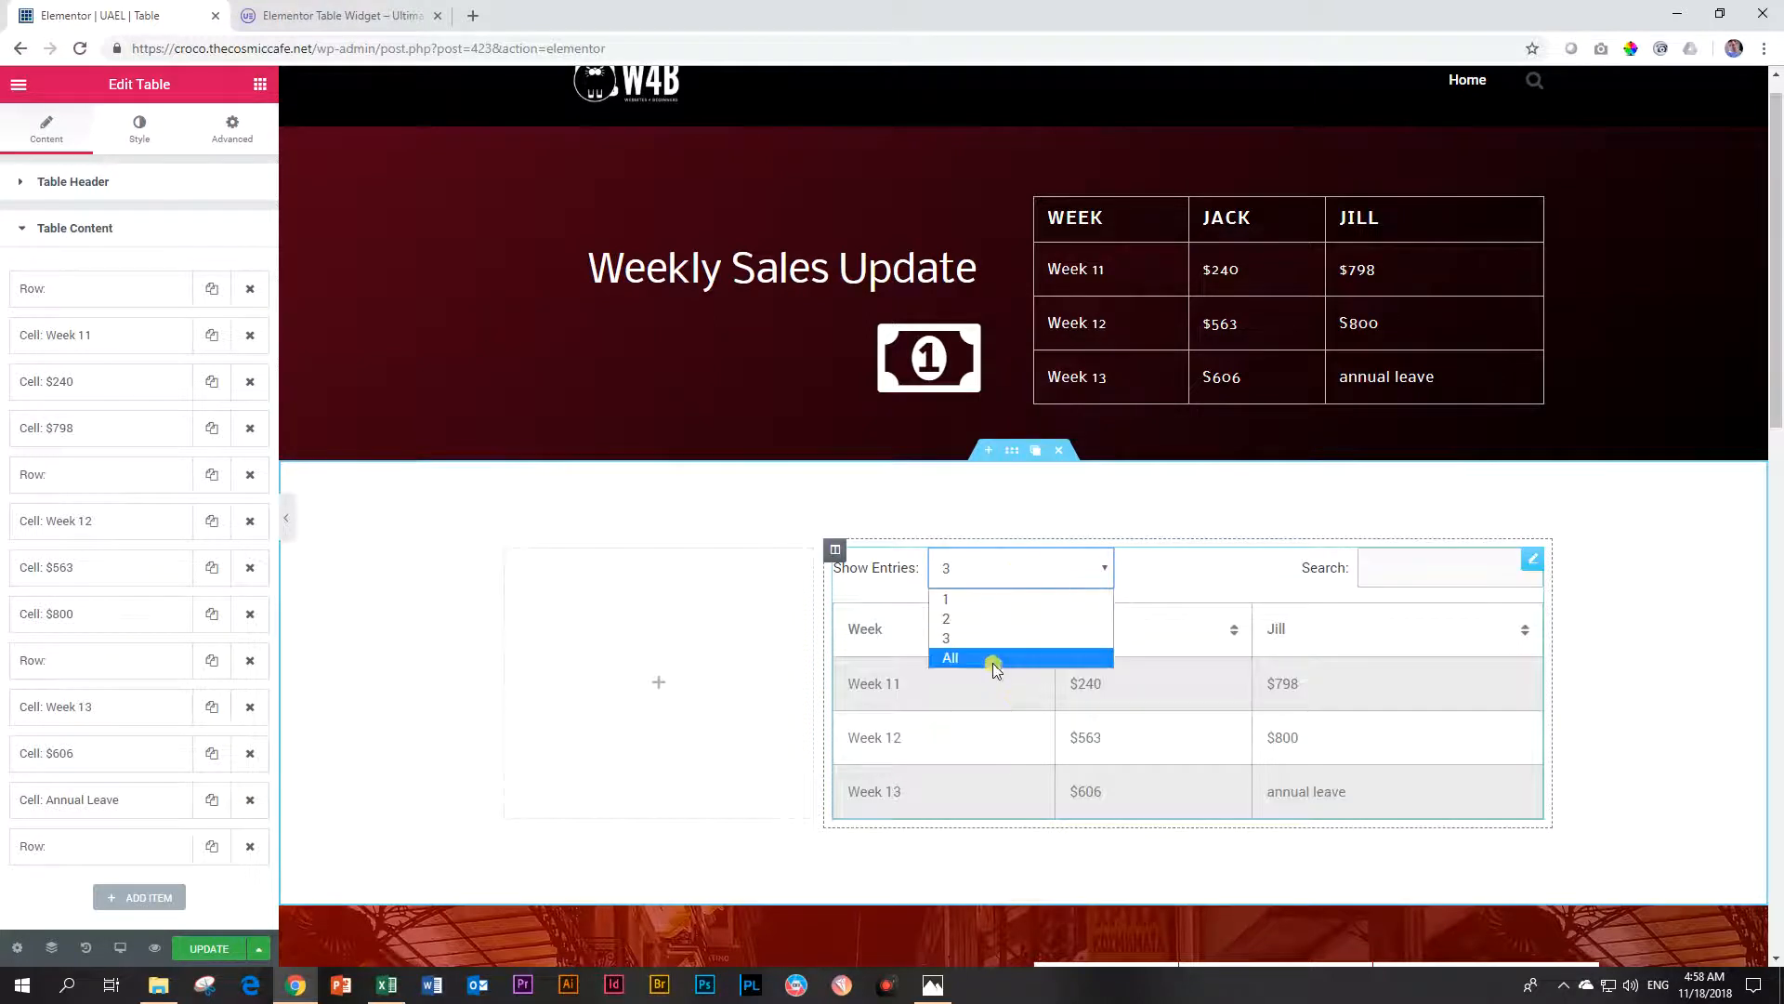
{"action": "left_click", "coordinate": [994, 662]}
{"action": "left_click", "coordinate": [1090, 576]}
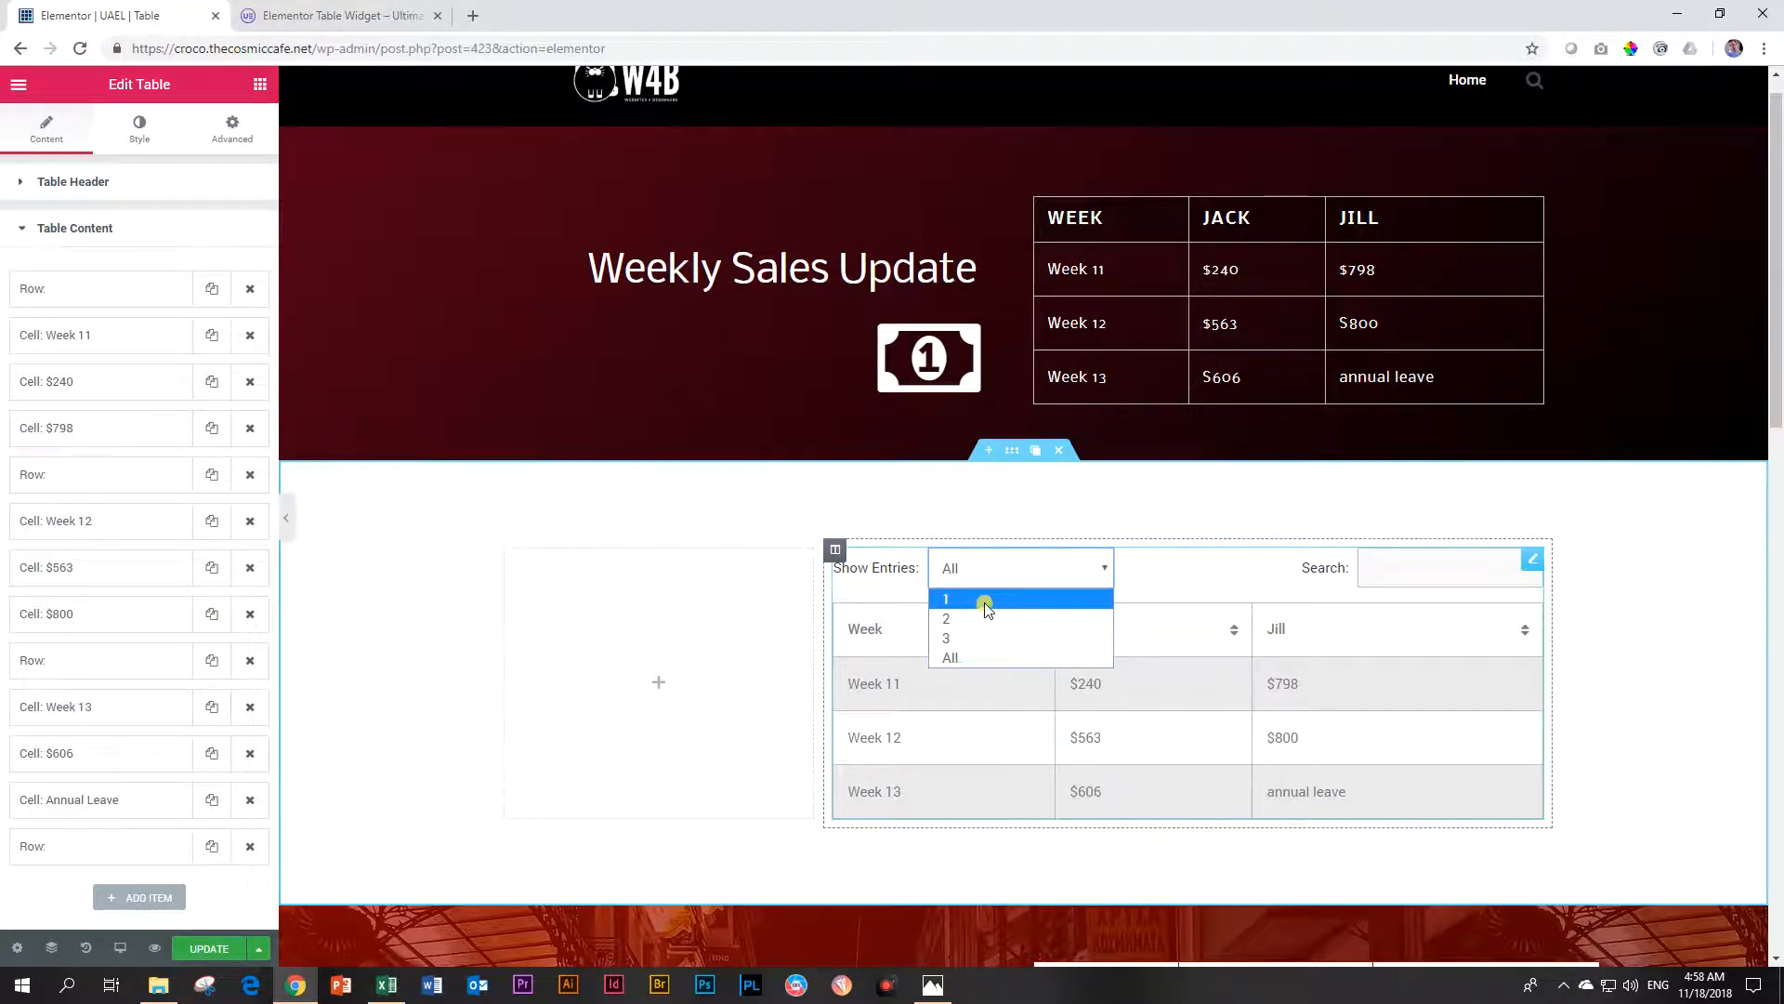
{"action": "left_click", "coordinate": [986, 604]}
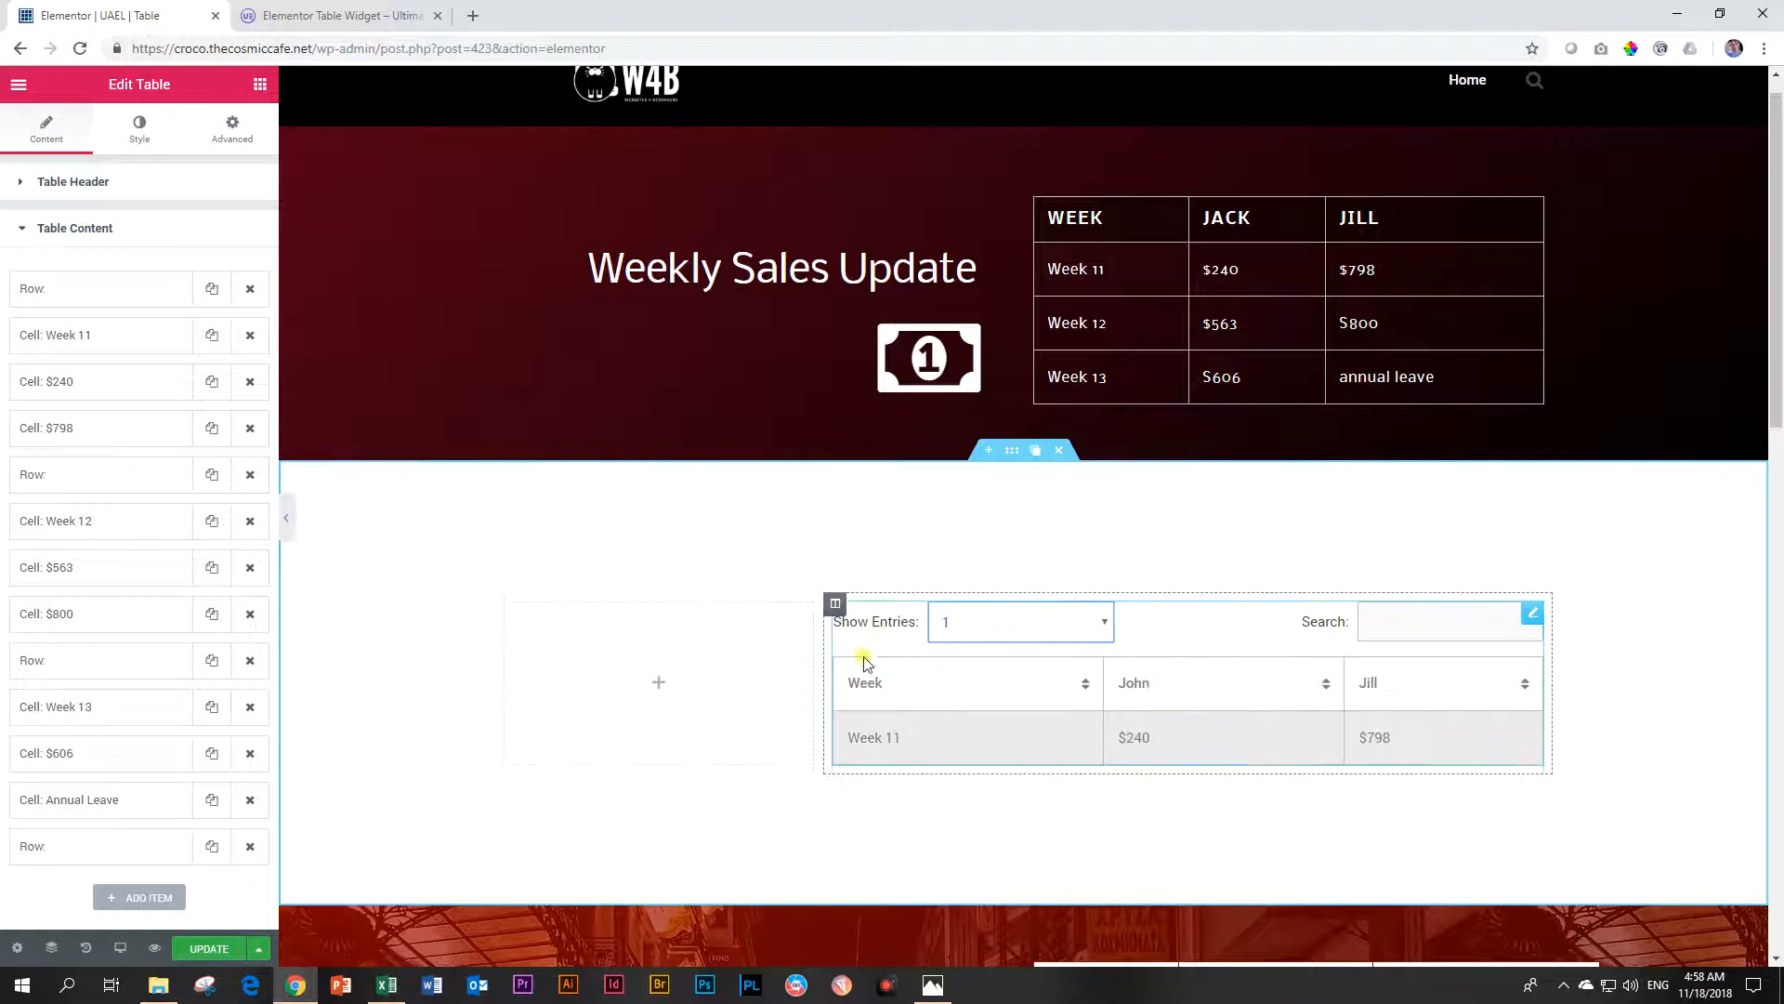
{"action": "left_click", "coordinate": [1097, 629]}
{"action": "left_click", "coordinate": [1010, 695]}
{"action": "left_click", "coordinate": [1102, 568]}
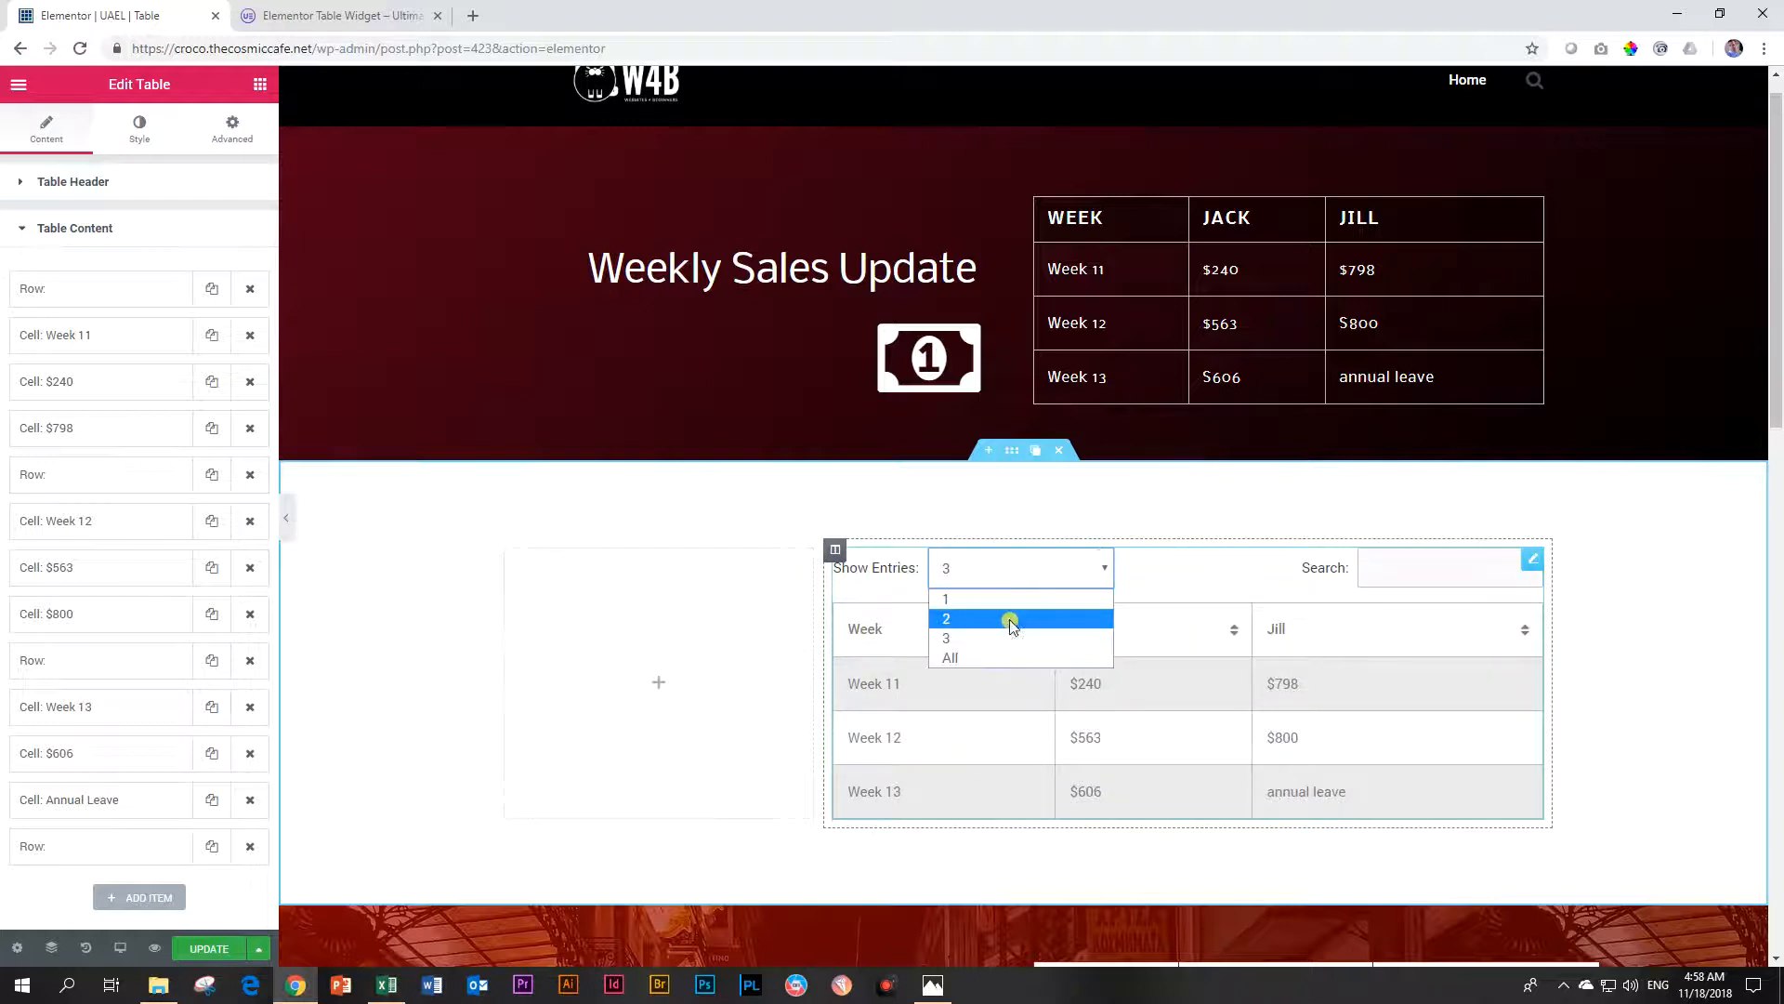
{"action": "left_click", "coordinate": [1009, 621]}
{"action": "left_click", "coordinate": [1091, 603]}
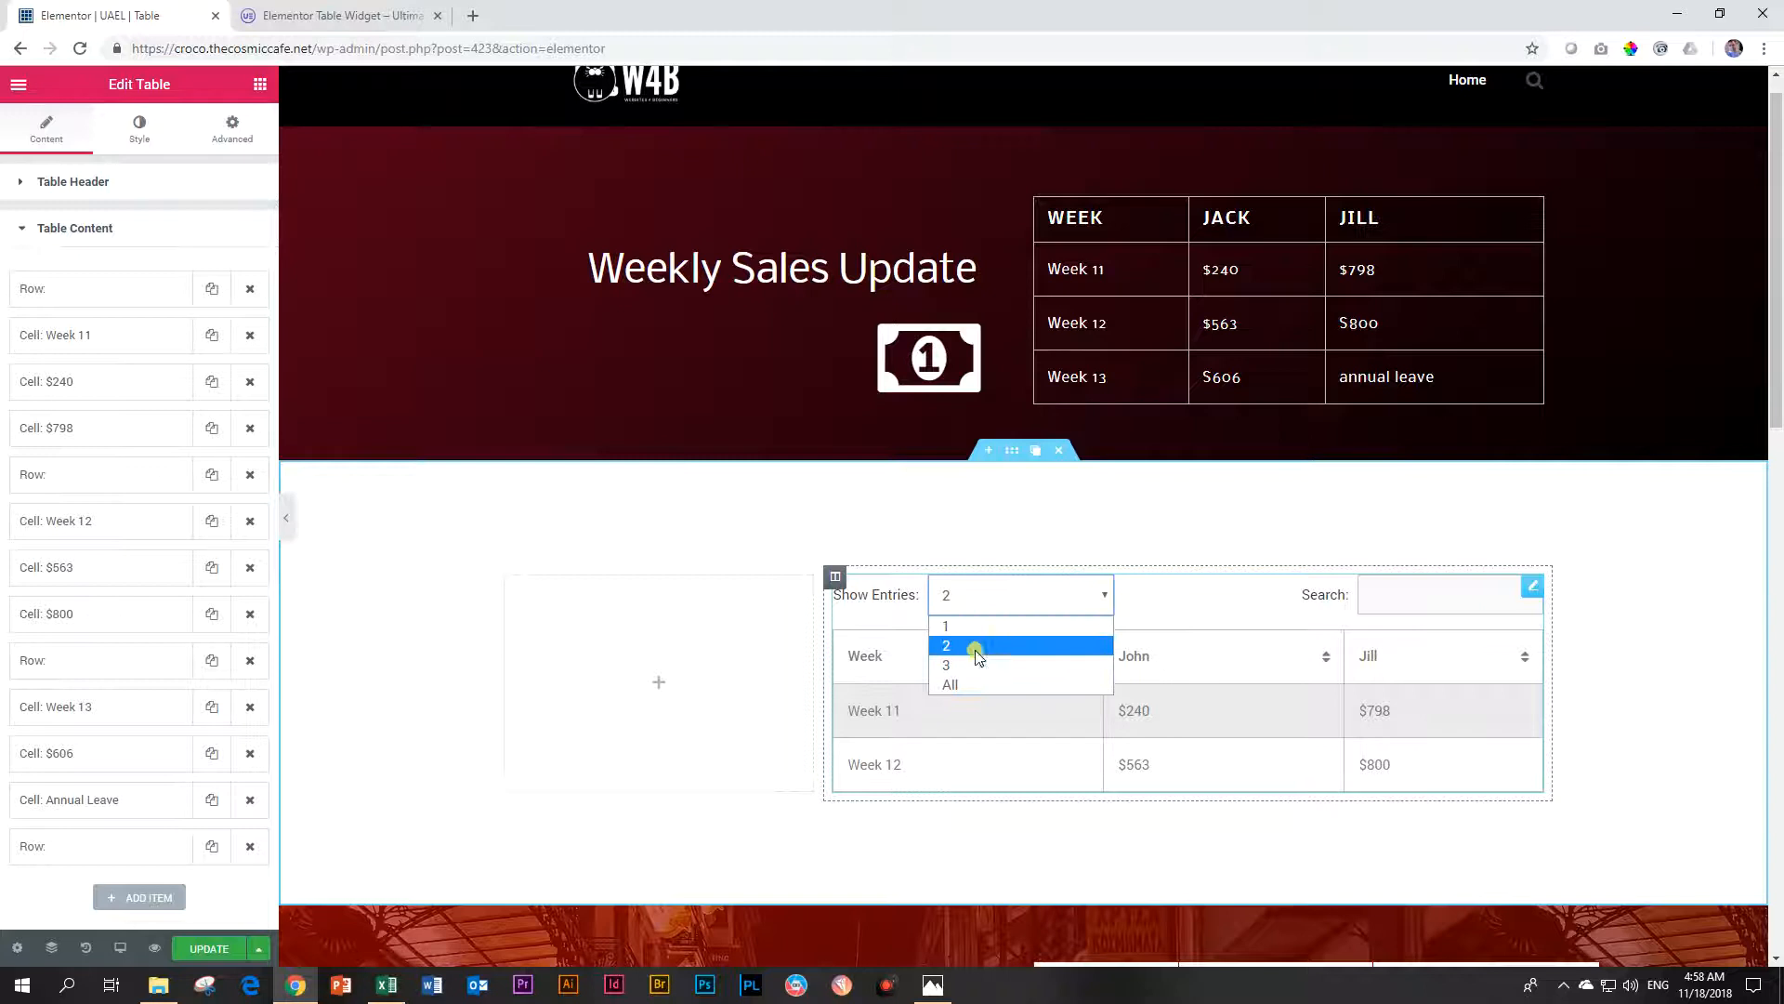
{"action": "left_click", "coordinate": [889, 728]}
{"action": "left_click", "coordinate": [1074, 602]}
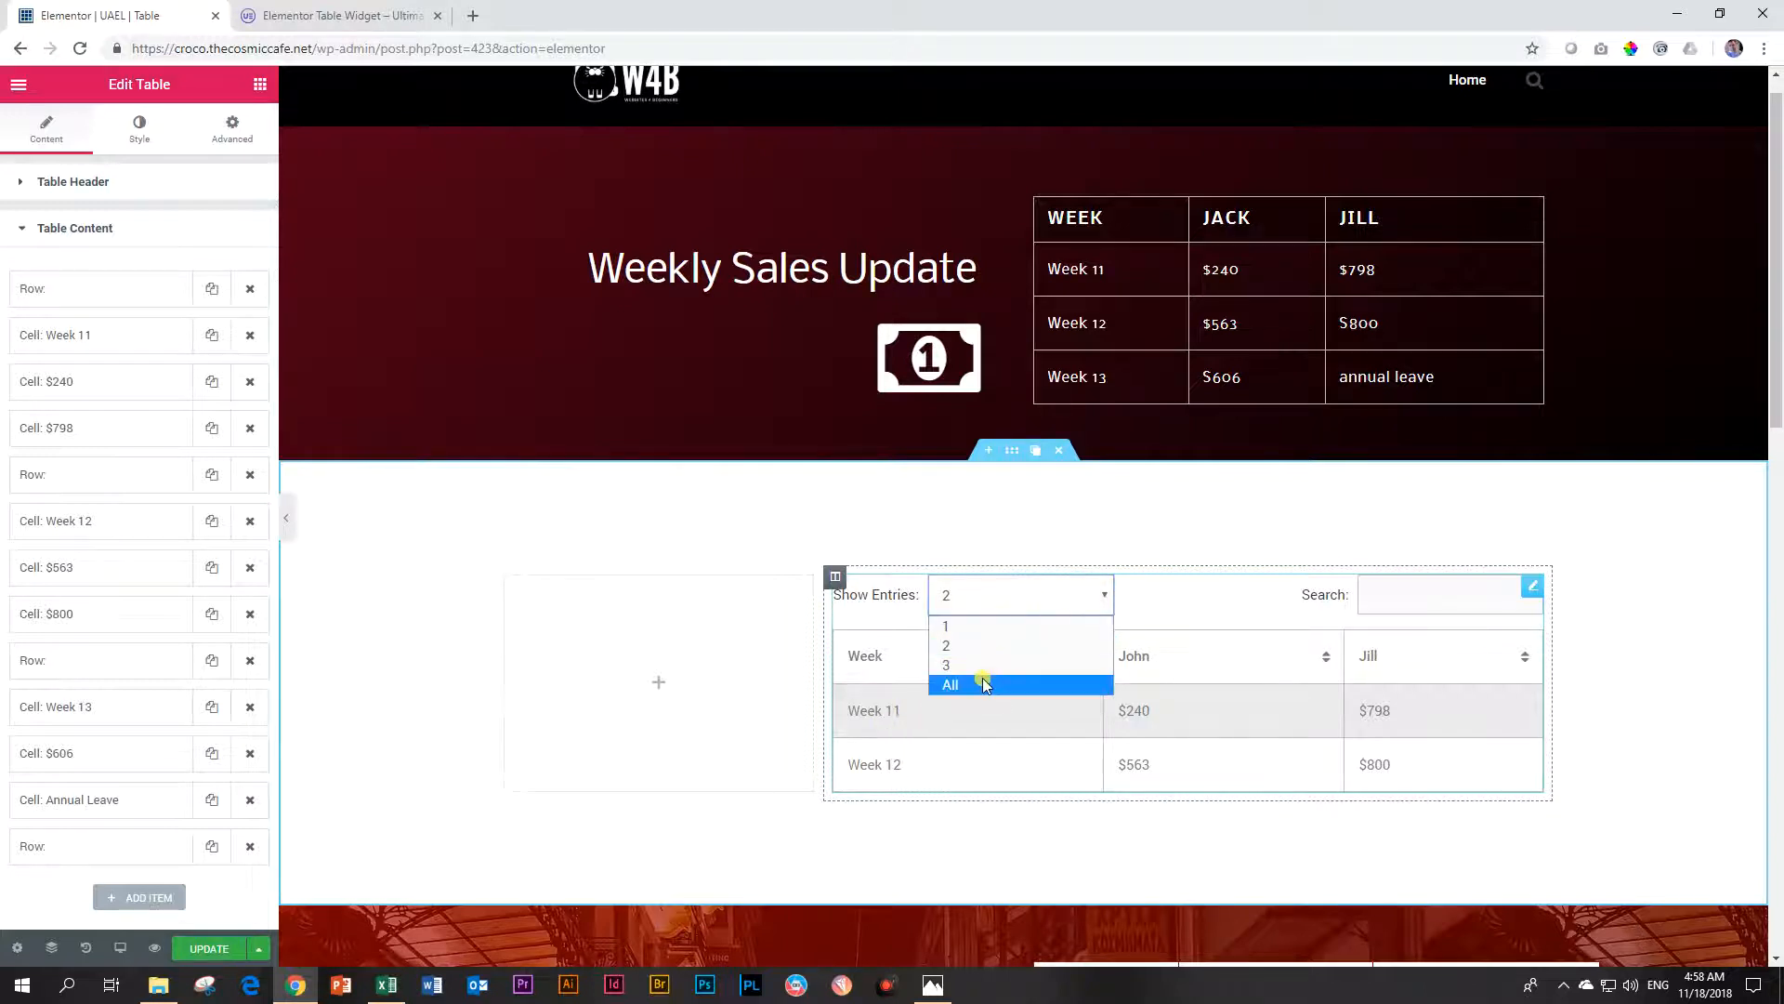
{"action": "left_click", "coordinate": [984, 679]}
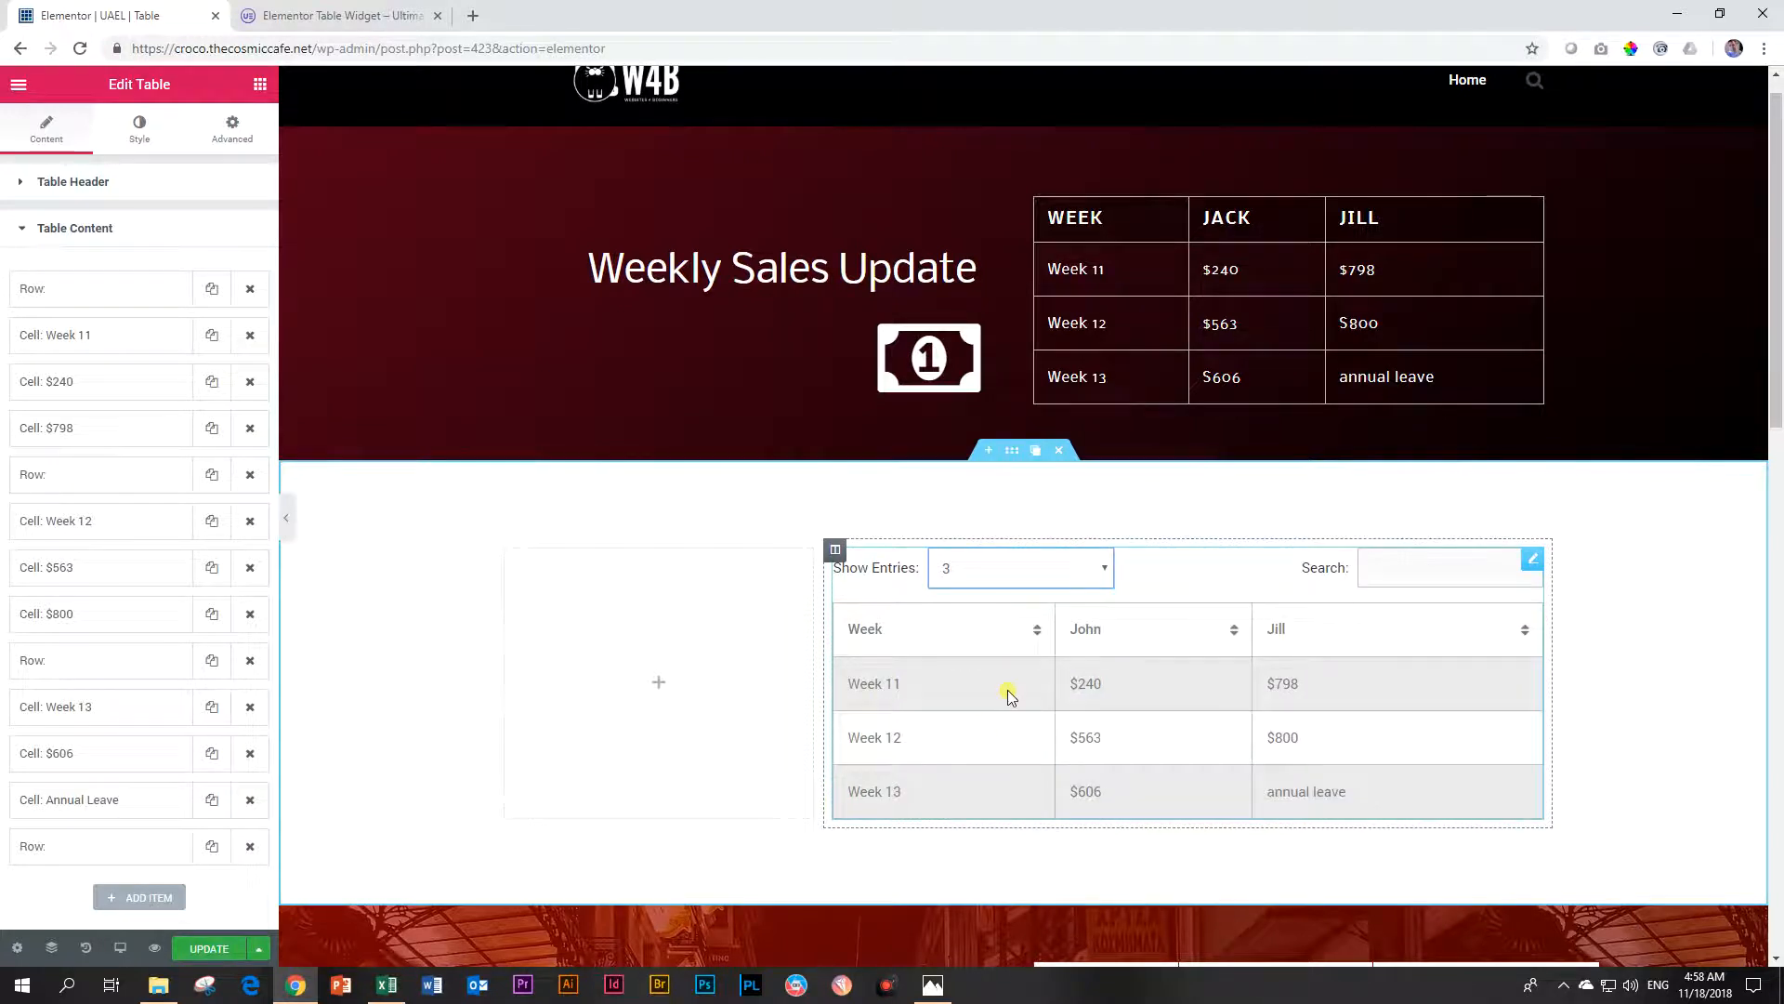
- Open the style settings of the unstyled Category / Sub-Category / Sub-Sub table near the end of the page
{"action": "scroll", "coordinate": [1050, 646], "scroll_direction": "down", "scroll_amount": 7}
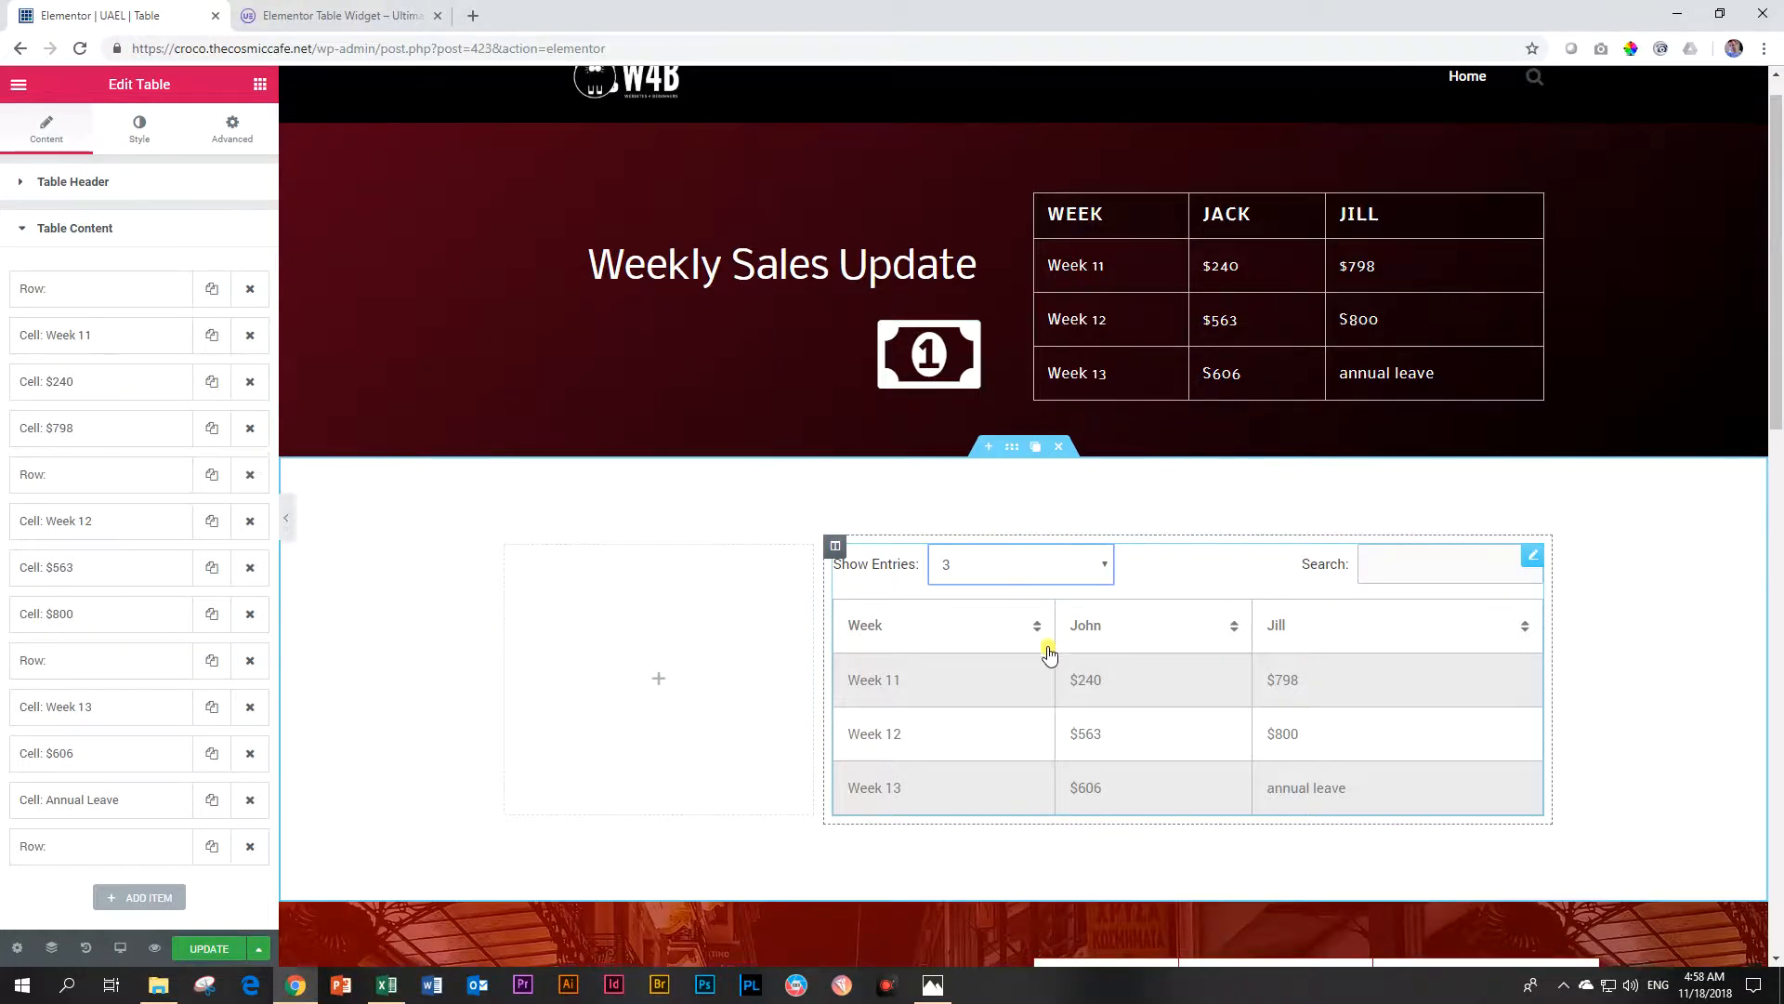
{"action": "scroll", "coordinate": [1051, 643], "scroll_direction": "down", "scroll_amount": 6}
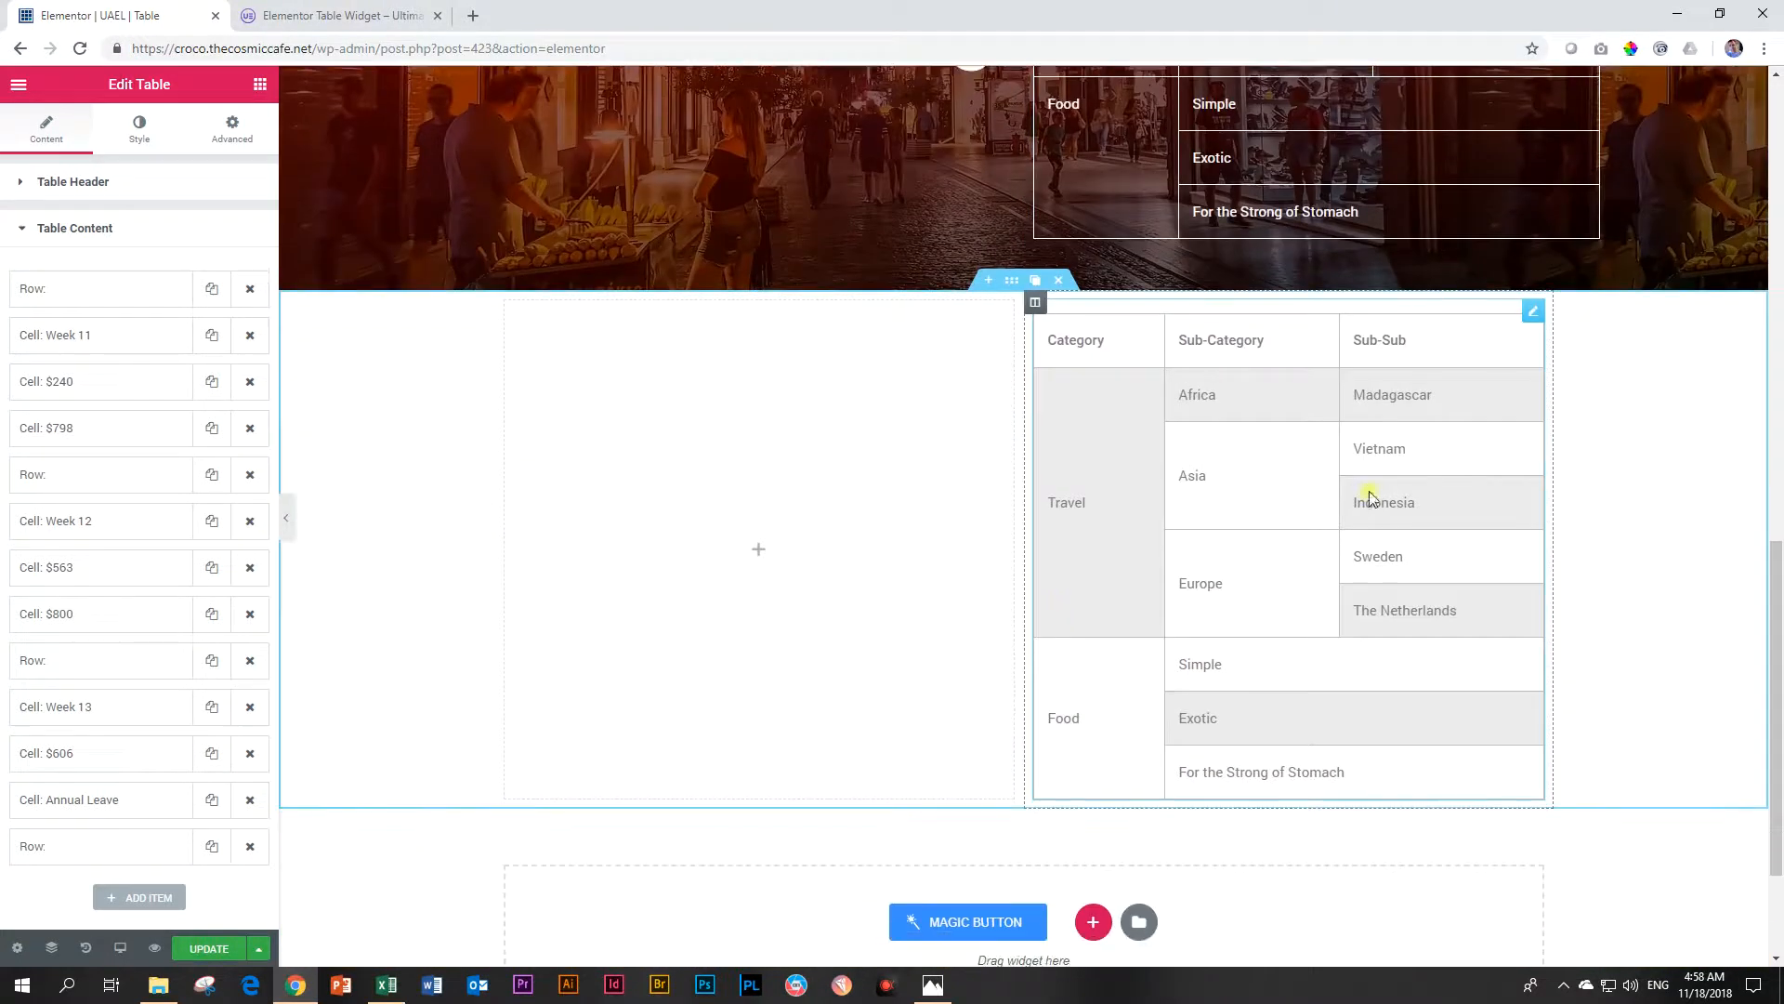
{"action": "left_click", "coordinate": [1528, 312]}
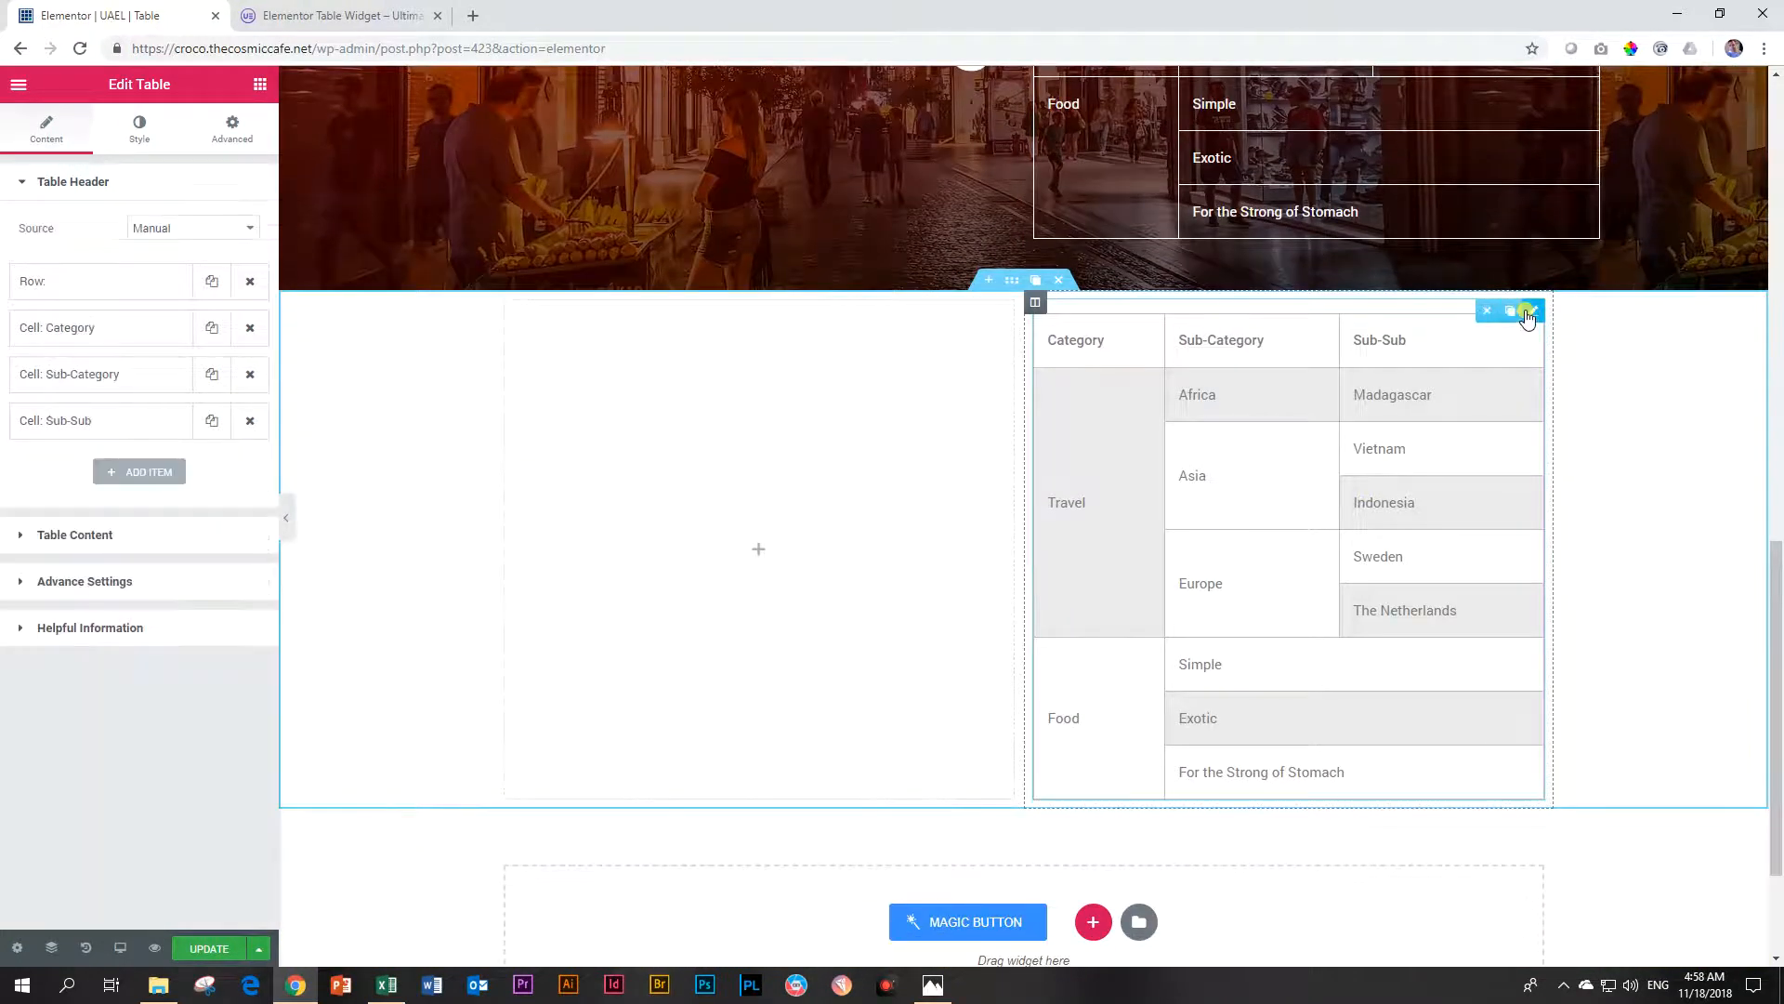
{"action": "left_click", "coordinate": [140, 129]}
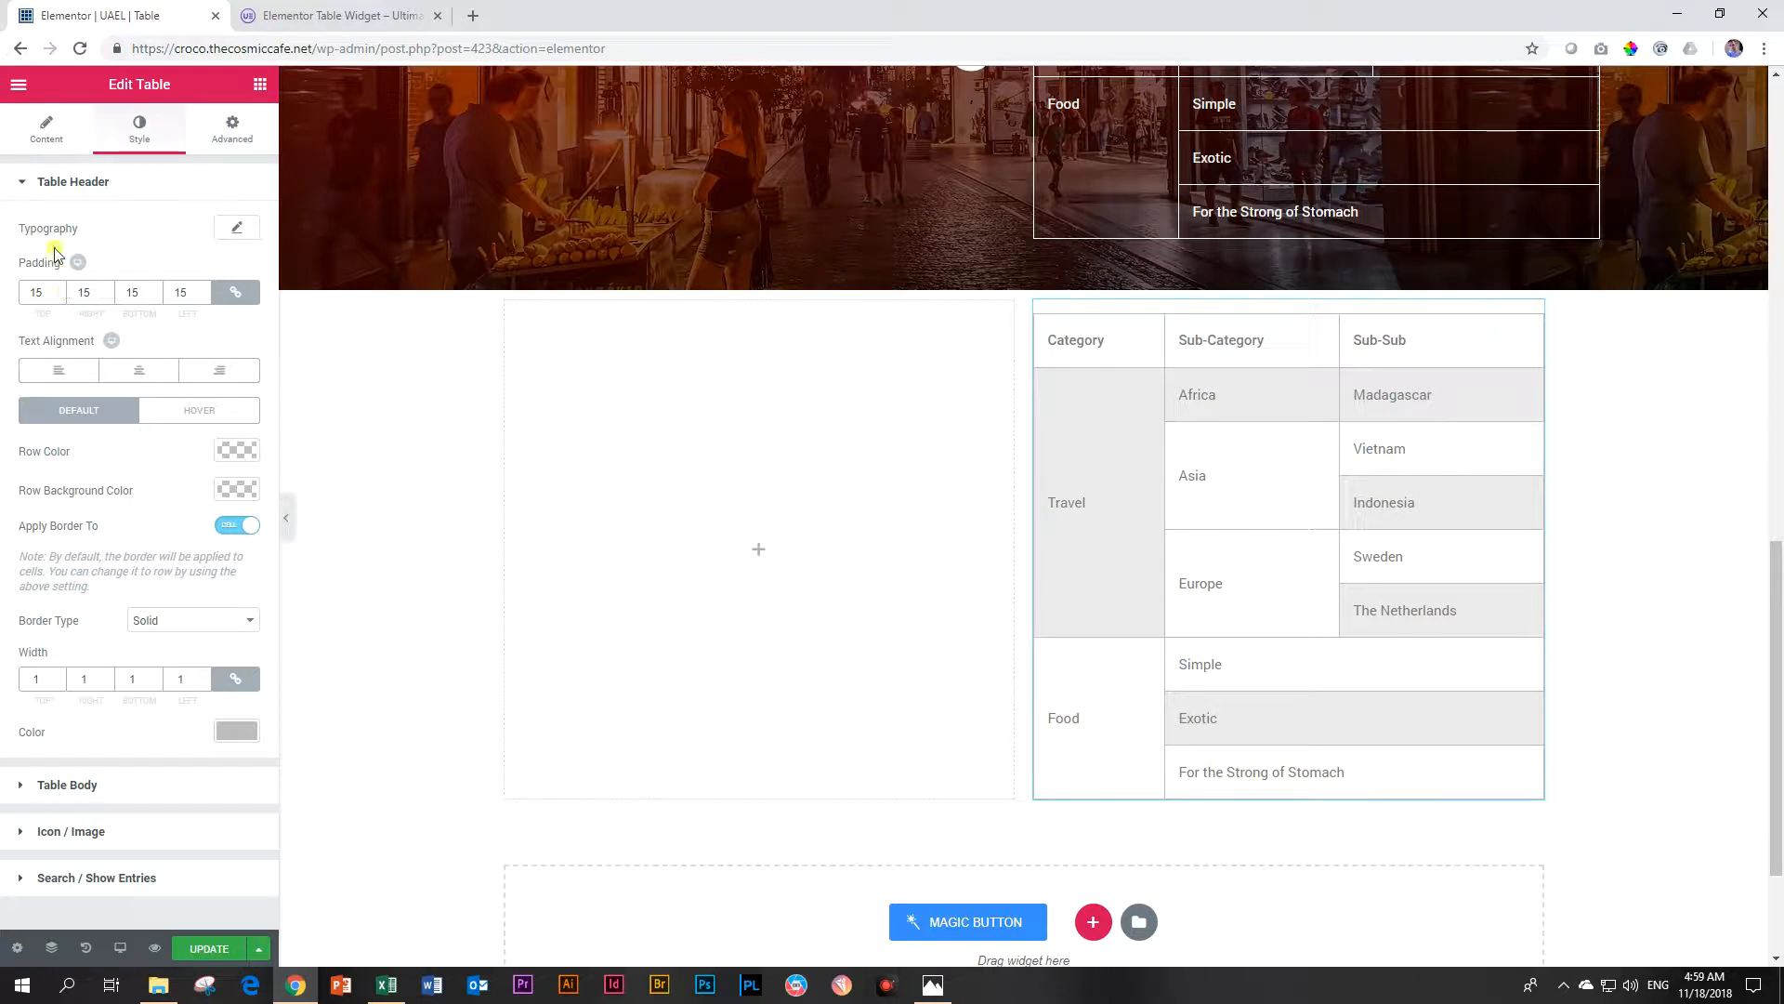
{"action": "left_click", "coordinate": [36, 188]}
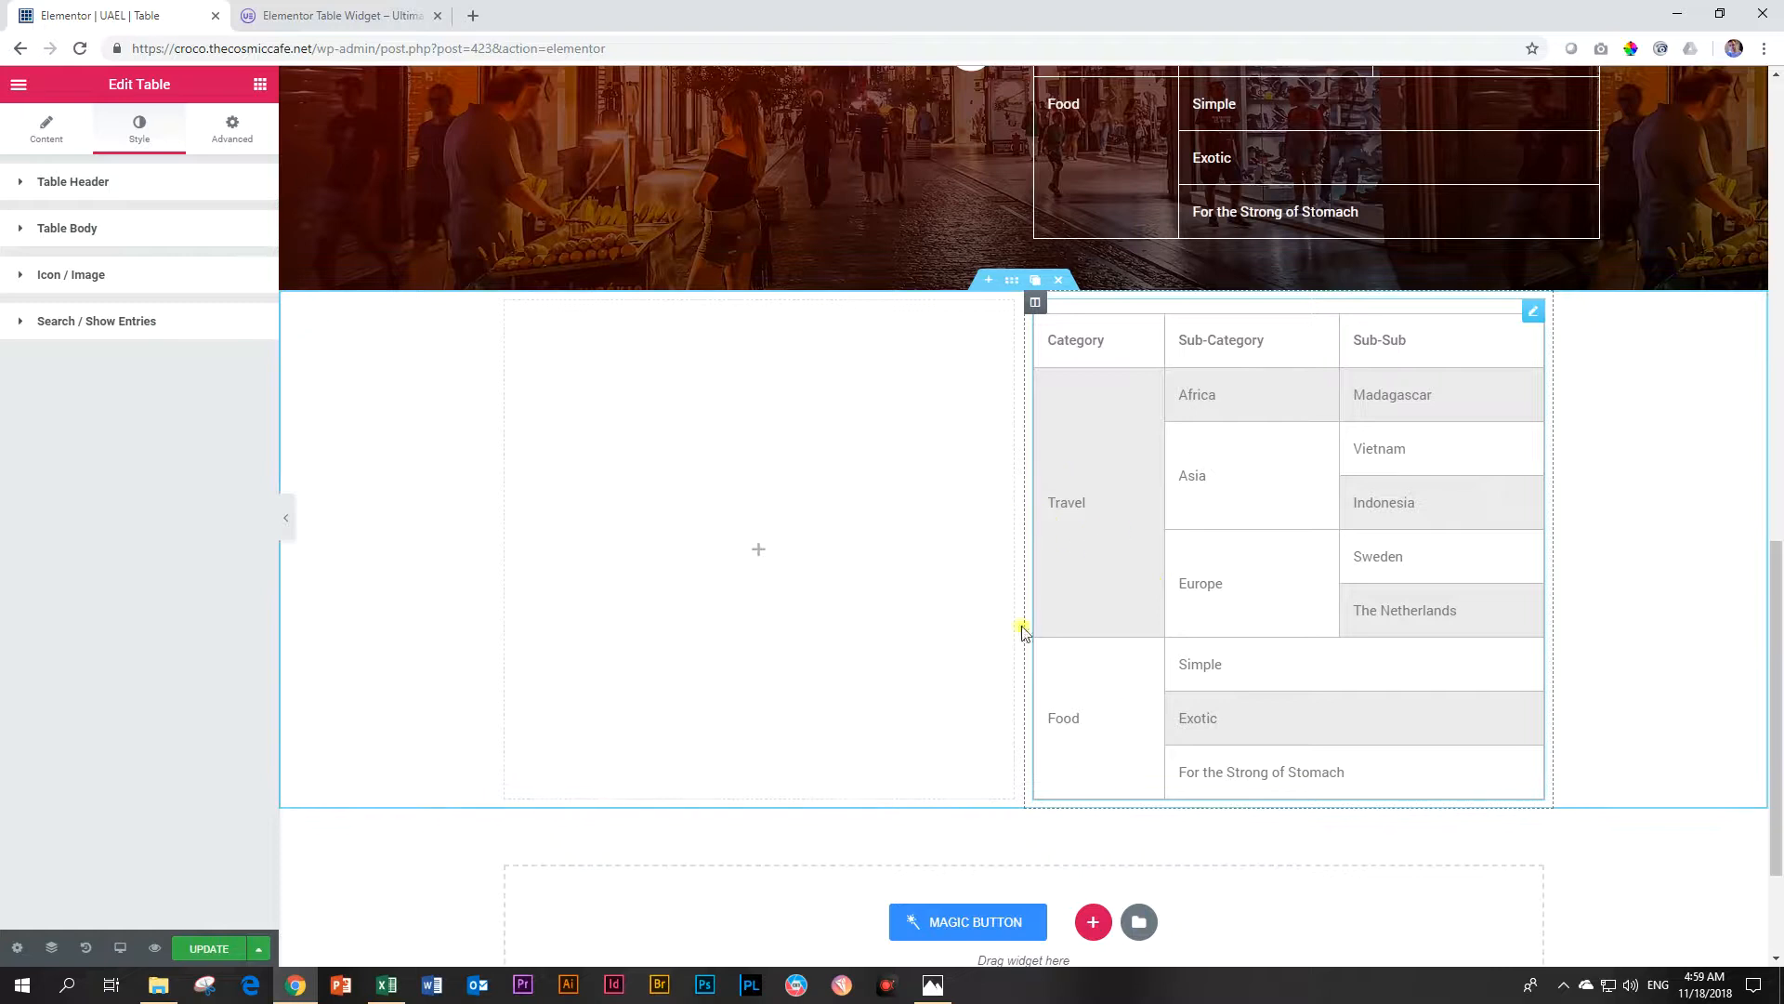
- Review the Search / Show Entries style options and compare them with the search and entries controls on the weekly sales table
{"action": "left_click", "coordinate": [114, 332]}
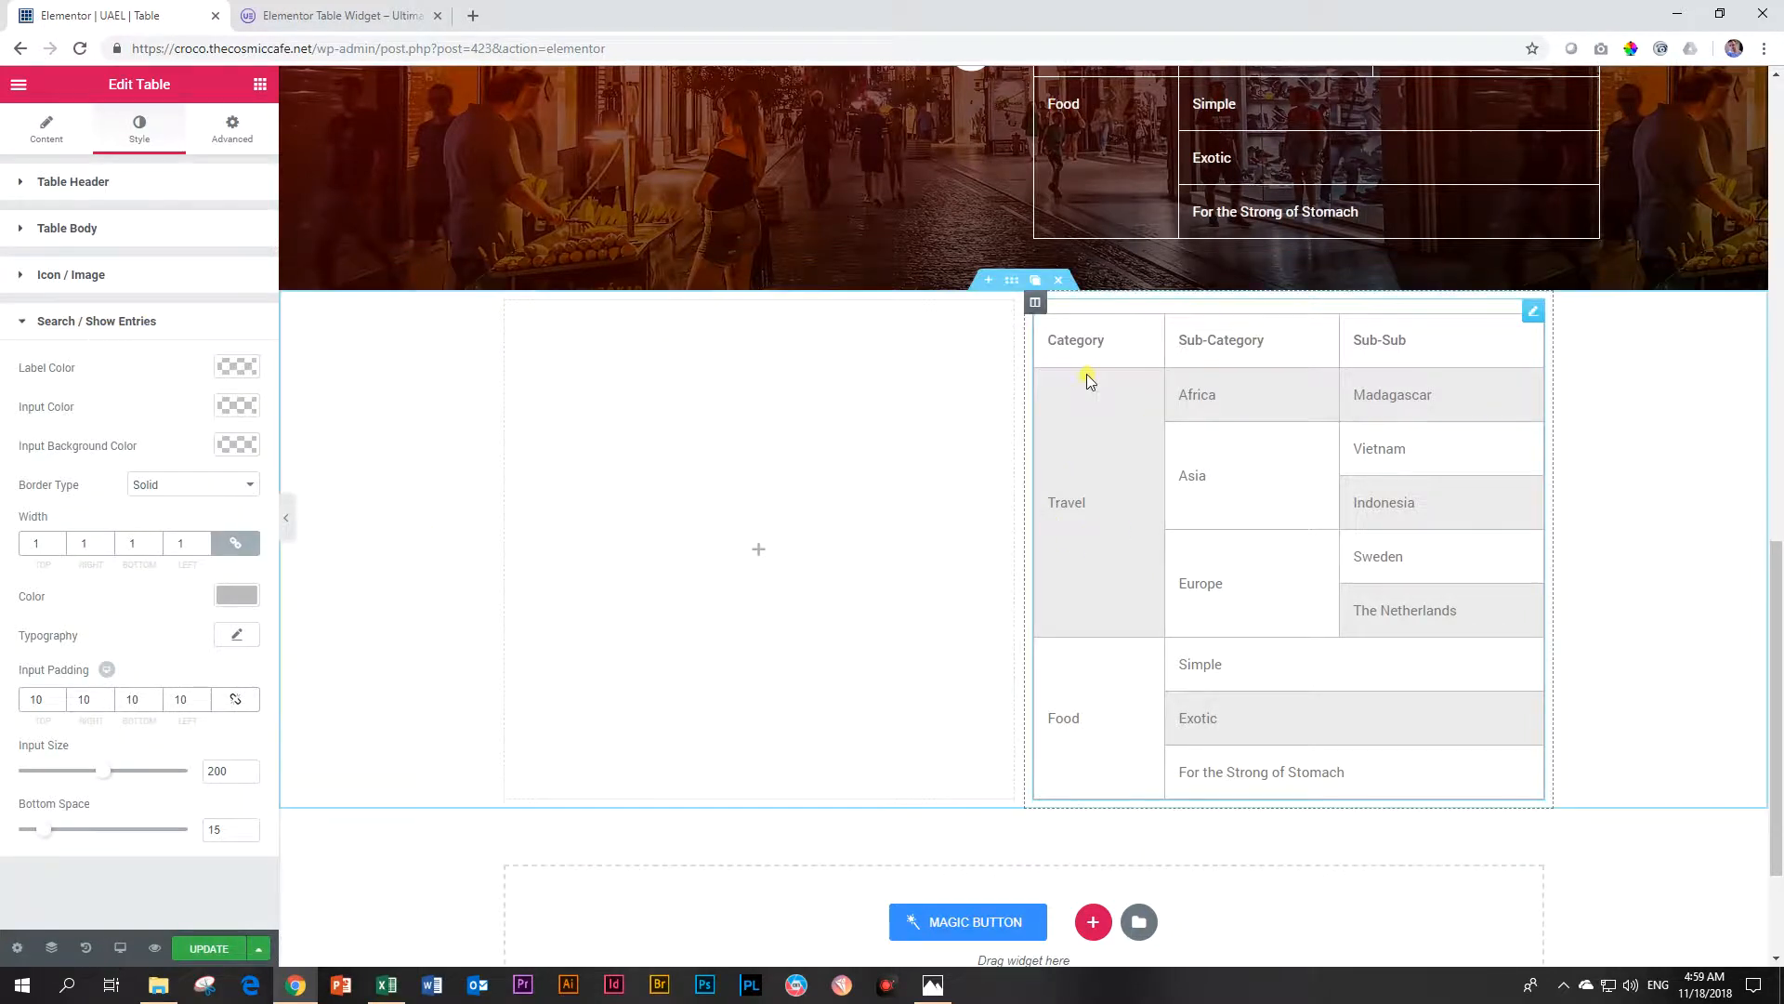
{"action": "scroll", "coordinate": [1089, 379], "scroll_direction": "up", "scroll_amount": 10}
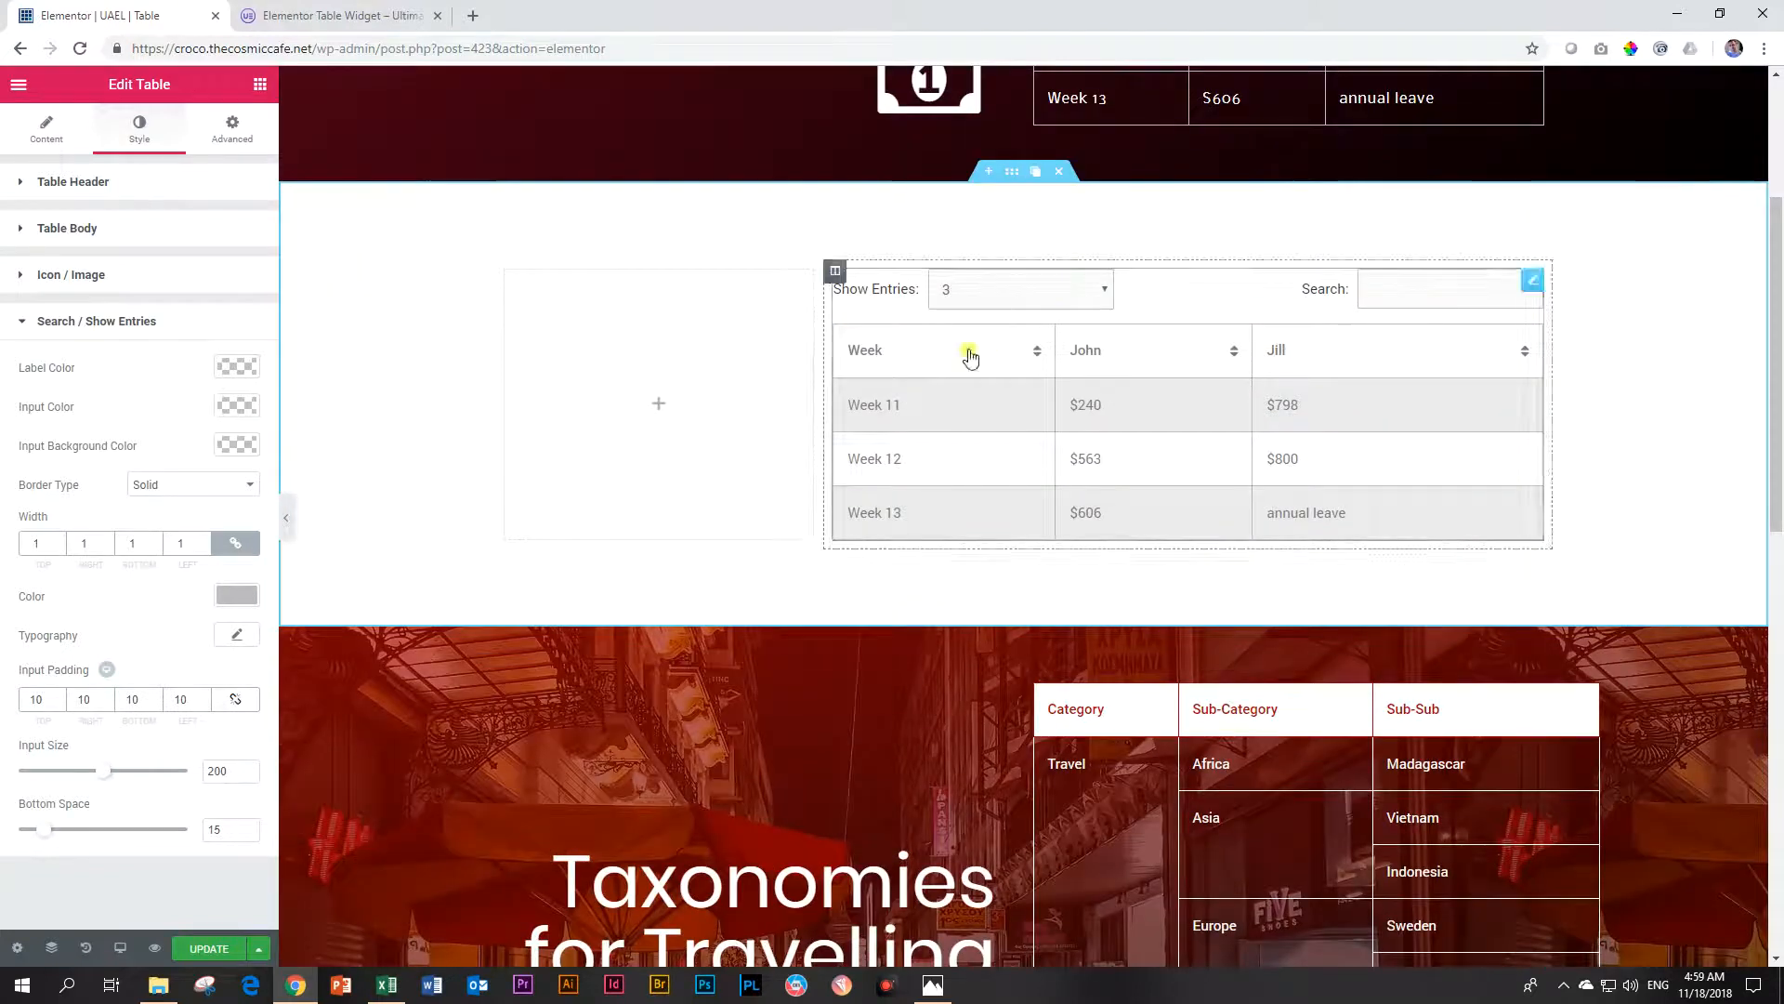
{"action": "left_click", "coordinate": [102, 327]}
{"action": "scroll", "coordinate": [1186, 663], "scroll_direction": "down", "scroll_amount": 1}
{"action": "scroll", "coordinate": [1186, 664], "scroll_direction": "down", "scroll_amount": 9}
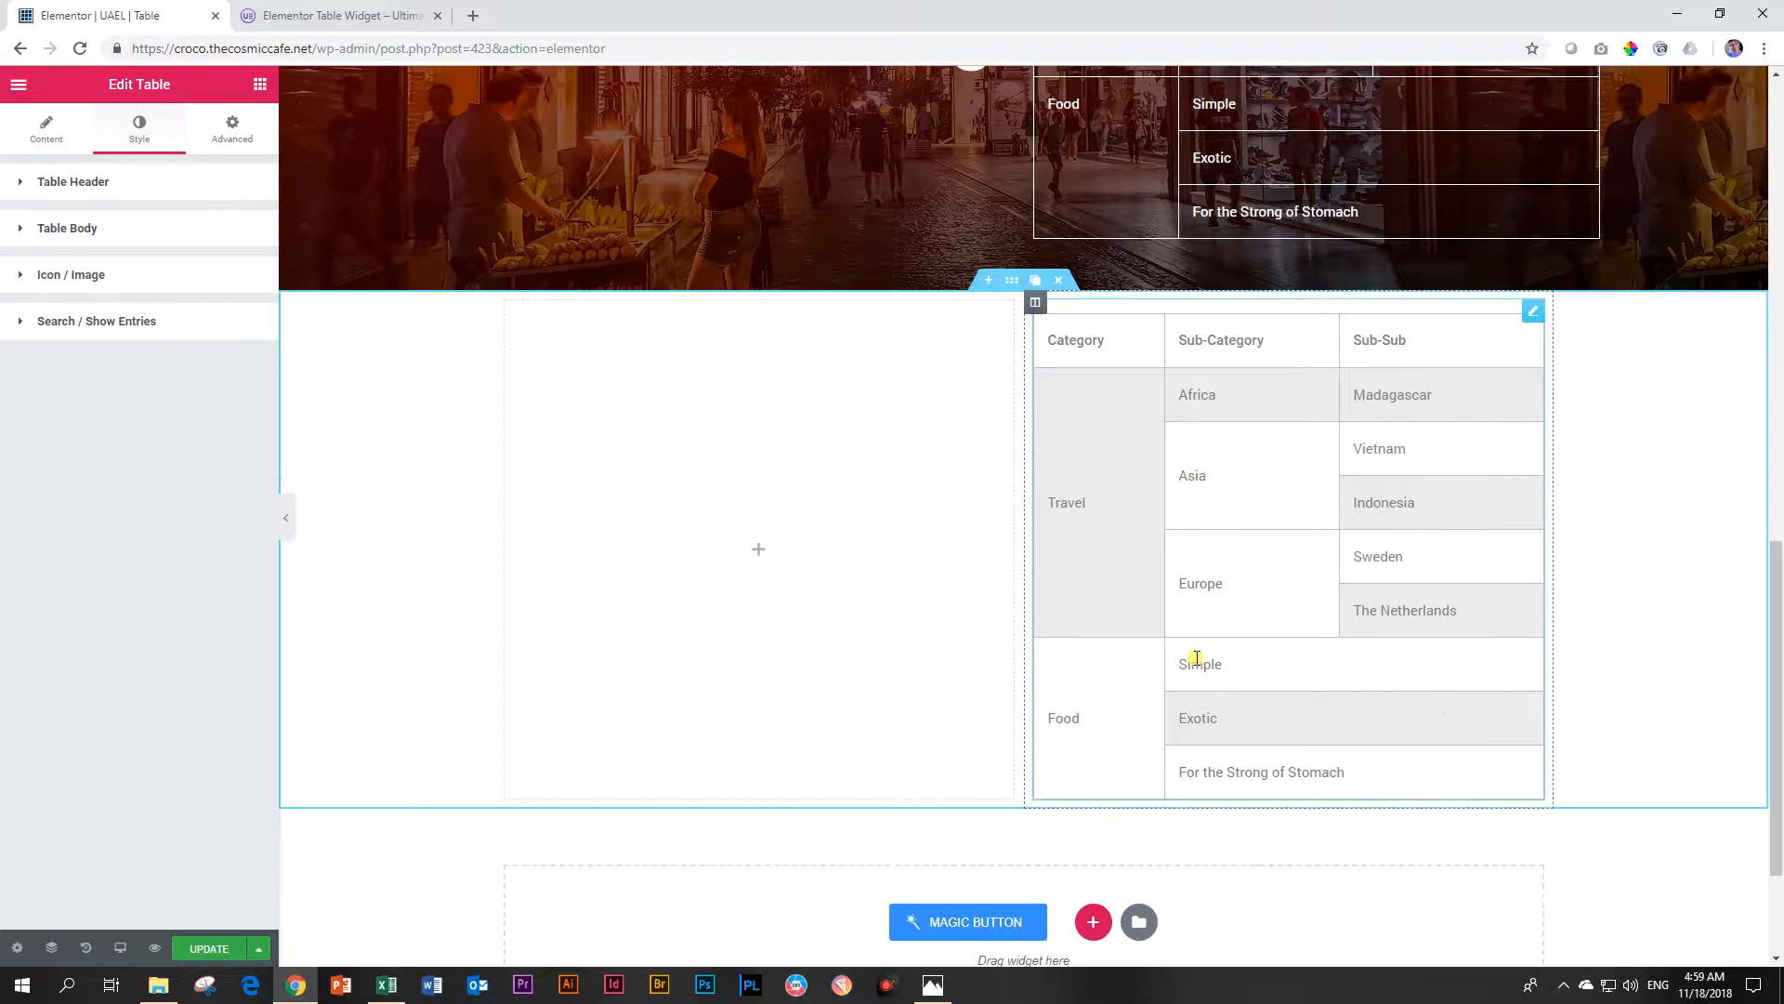
- Switch to the Ultimate Addons table widget demo page and examine how its changelog, brand and phone comparison tables are styled
{"action": "left_click", "coordinate": [360, 16]}
{"action": "scroll", "coordinate": [571, 538], "scroll_direction": "down", "scroll_amount": 4}
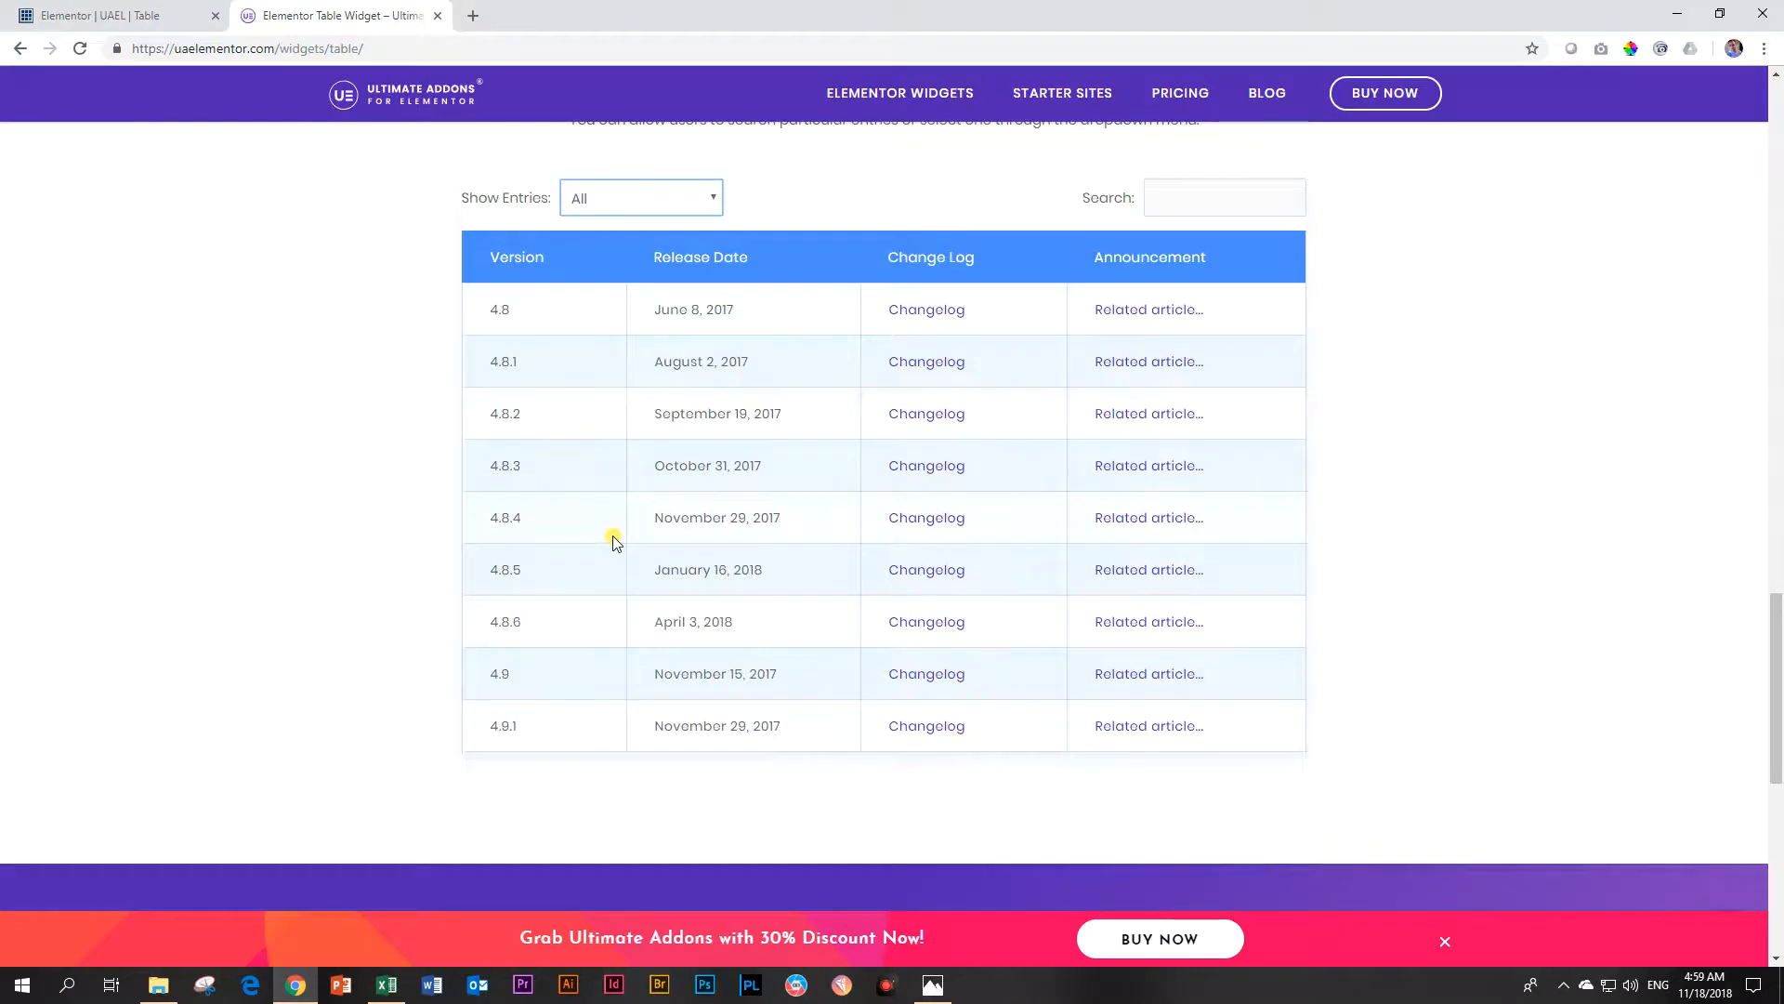
{"action": "scroll", "coordinate": [874, 507], "scroll_direction": "down", "scroll_amount": 4}
{"action": "scroll", "coordinate": [897, 520], "scroll_direction": "up", "scroll_amount": 10}
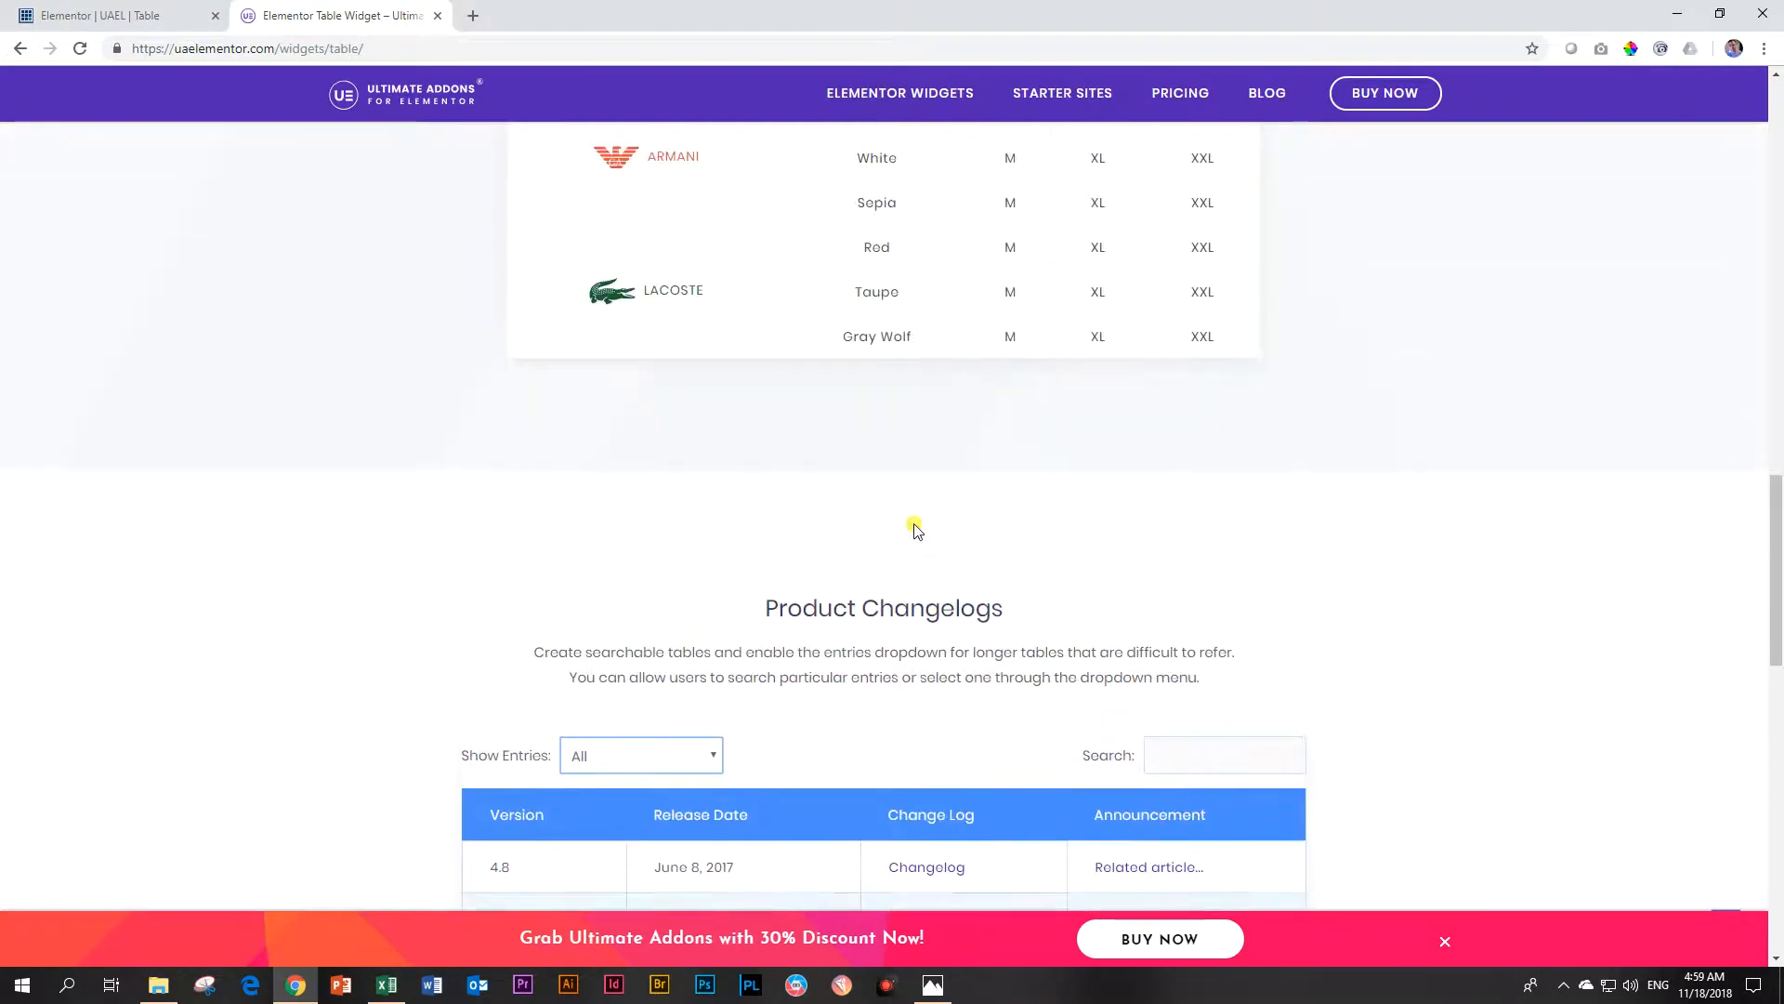
{"action": "scroll", "coordinate": [915, 525], "scroll_direction": "up", "scroll_amount": 4}
{"action": "scroll", "coordinate": [669, 520], "scroll_direction": "up", "scroll_amount": 7}
{"action": "scroll", "coordinate": [688, 592], "scroll_direction": "up", "scroll_amount": 3}
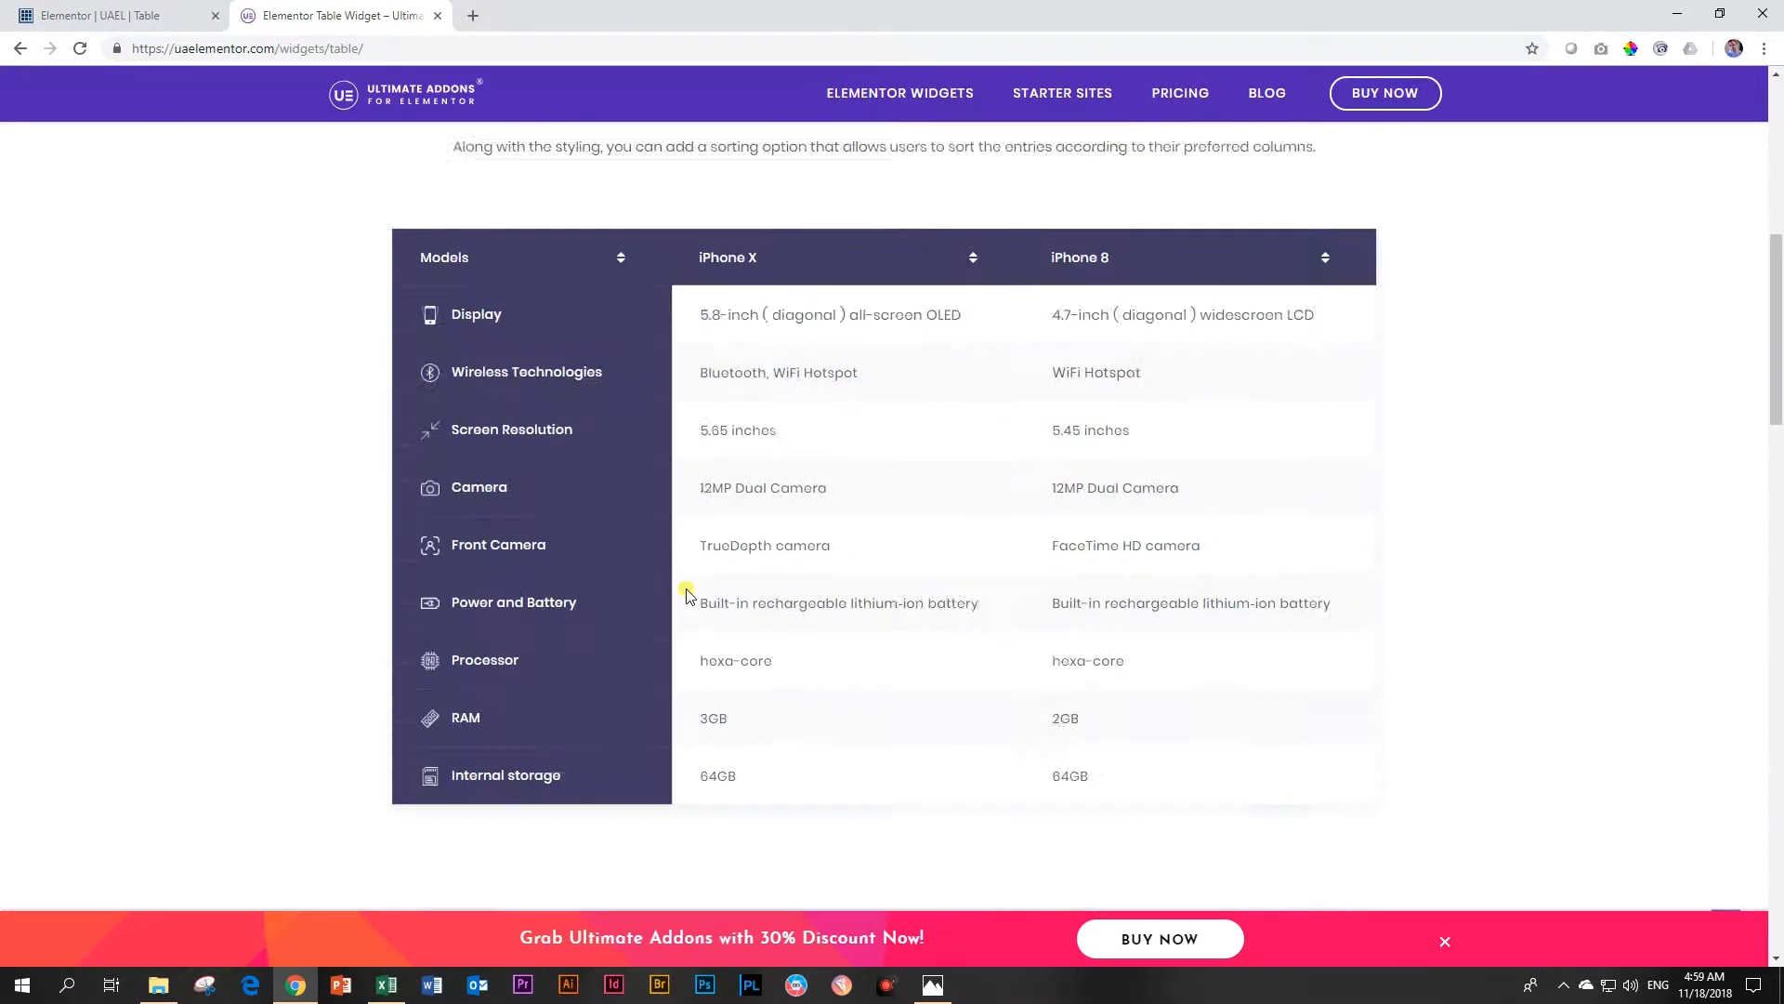
{"action": "scroll", "coordinate": [687, 592], "scroll_direction": "down", "scroll_amount": 3}
- Return to the Elementor editor and turn off the striped effect in the category table's body
{"action": "left_click", "coordinate": [139, 9]}
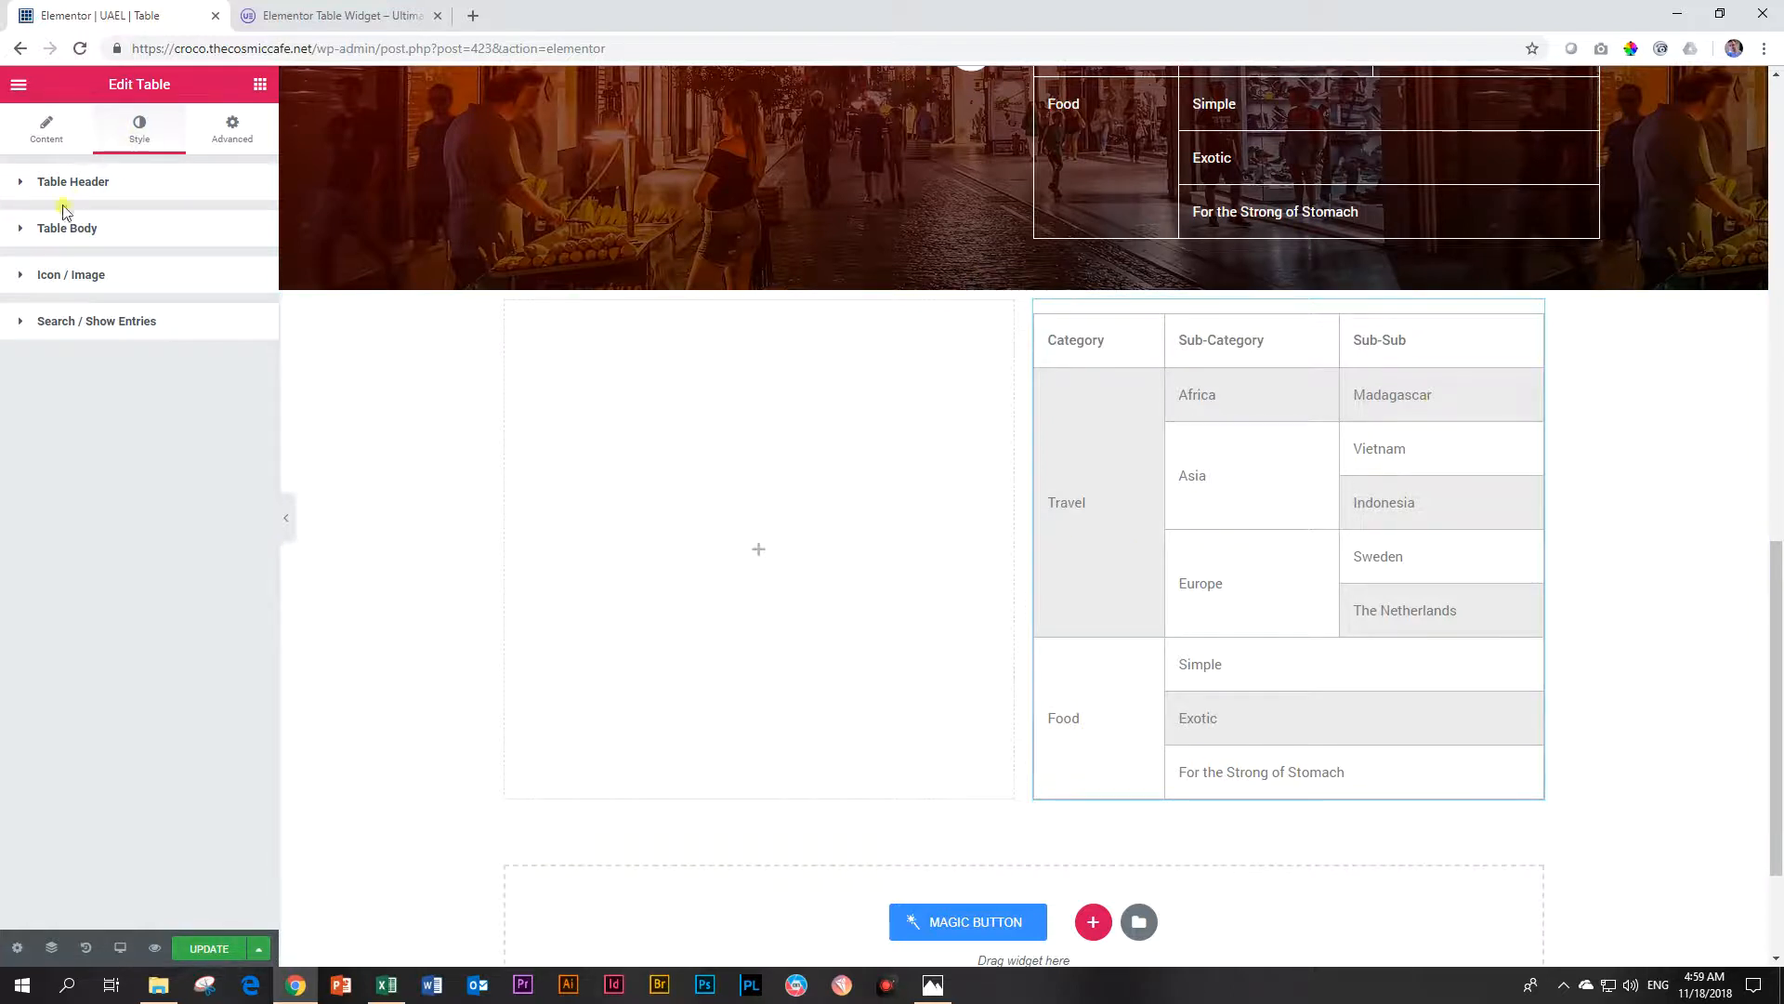
{"action": "left_click", "coordinate": [19, 240]}
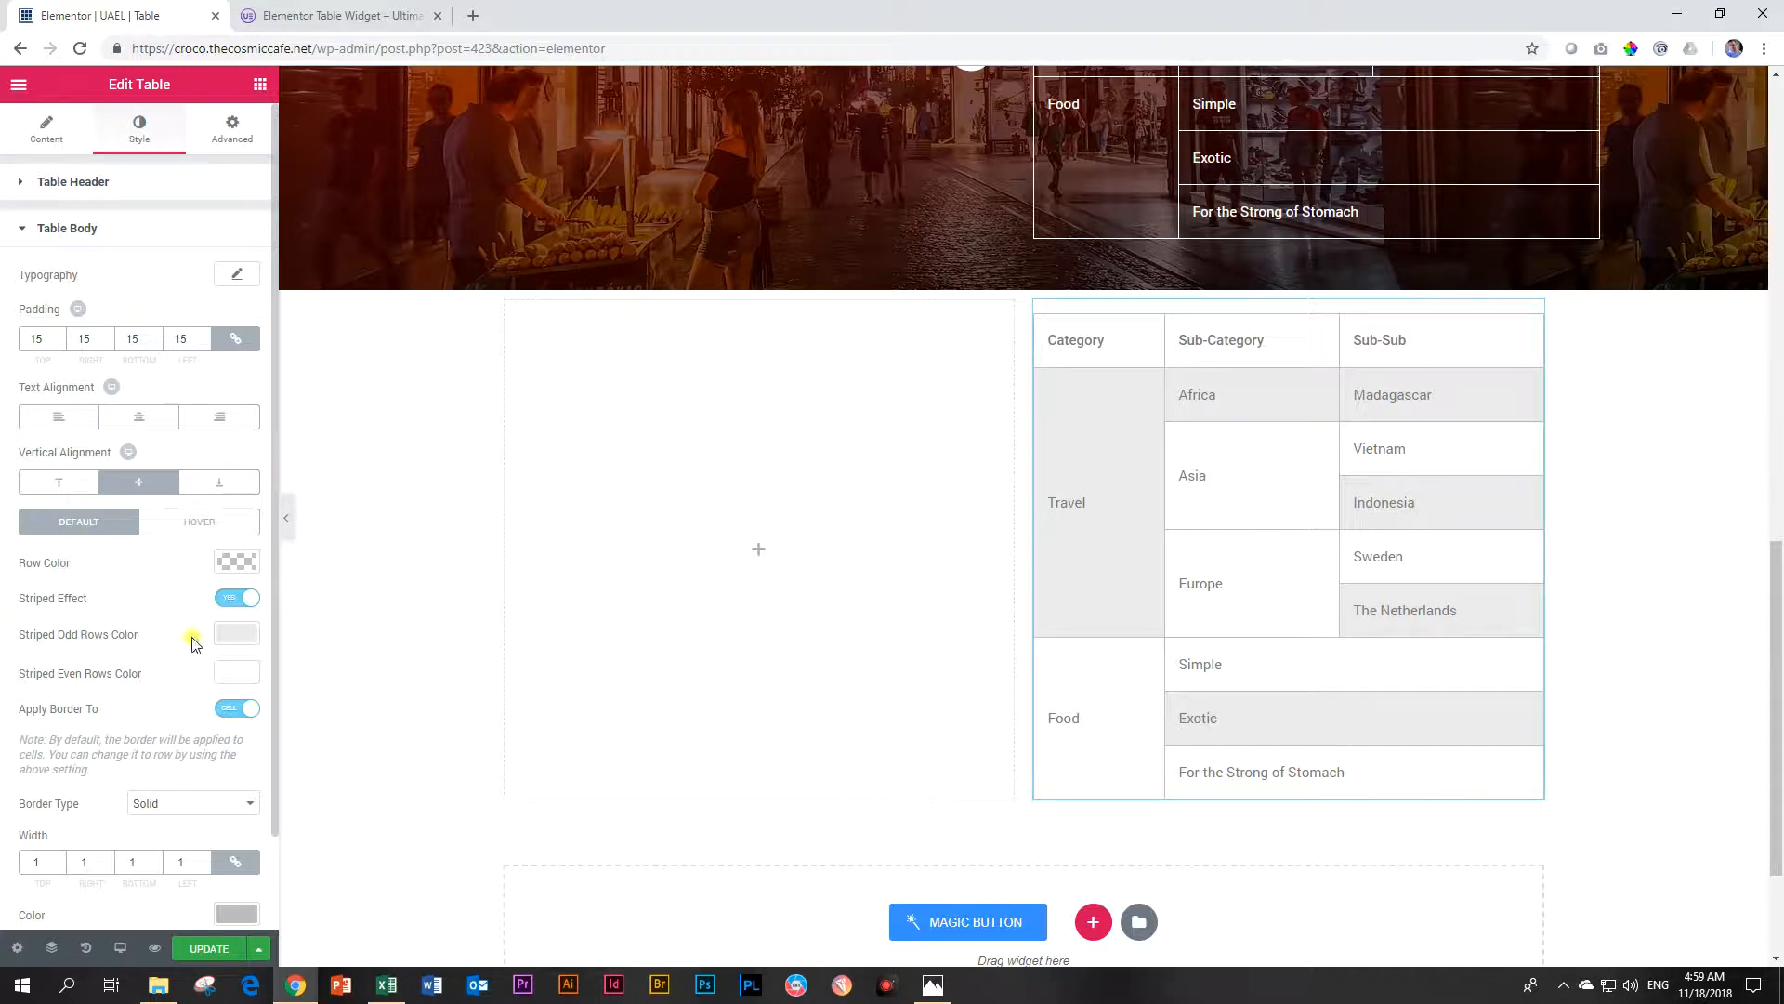
{"action": "left_click", "coordinate": [232, 606]}
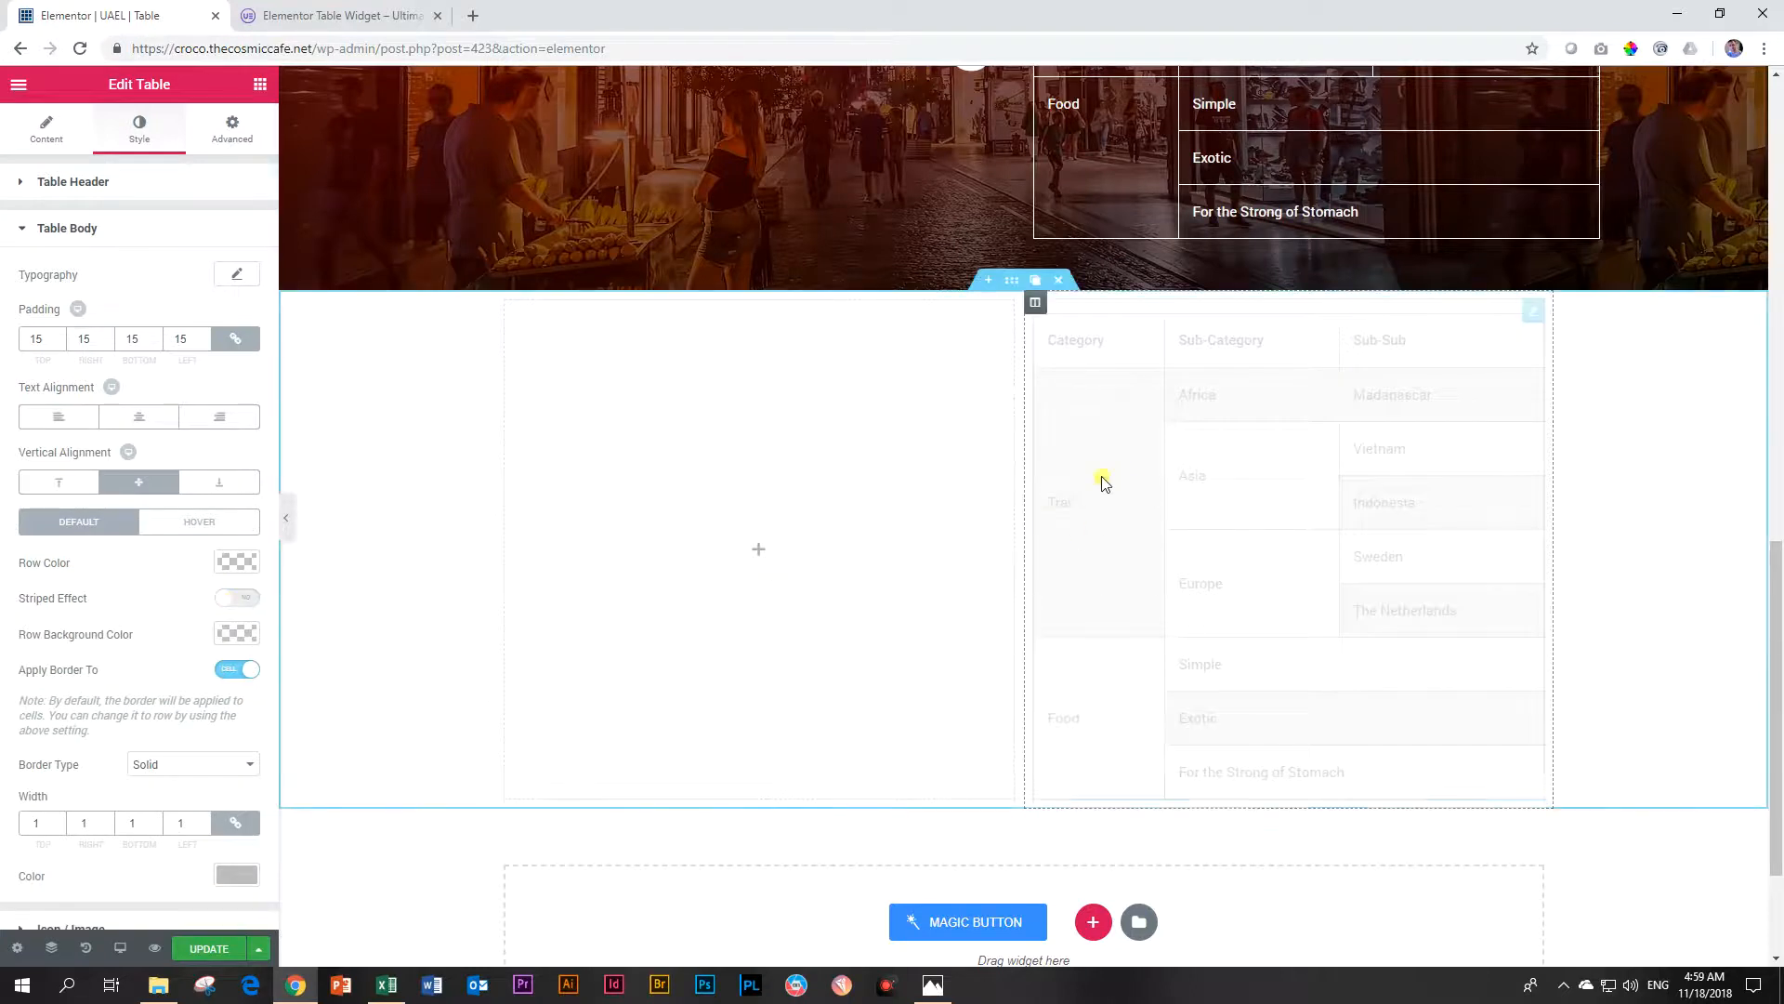
- Set the font family of the category table's header to Nobile
{"action": "left_click", "coordinate": [28, 187]}
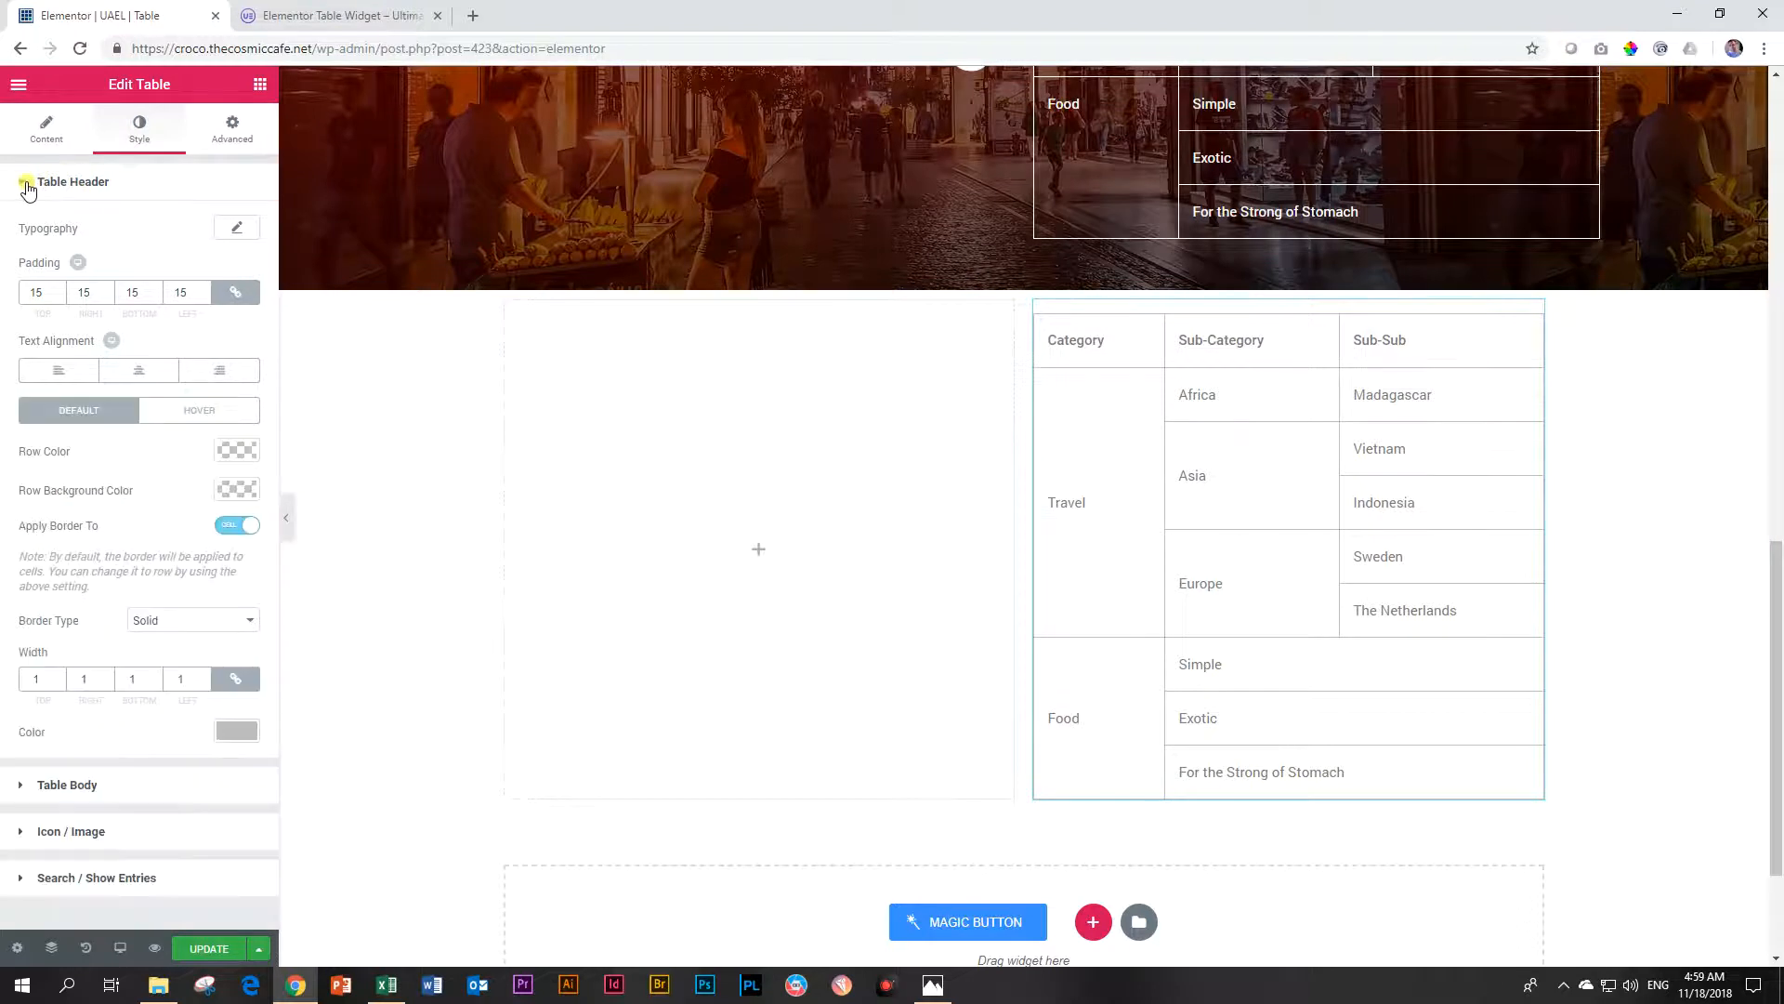
{"action": "left_click", "coordinate": [239, 228]}
{"action": "left_click", "coordinate": [166, 277]}
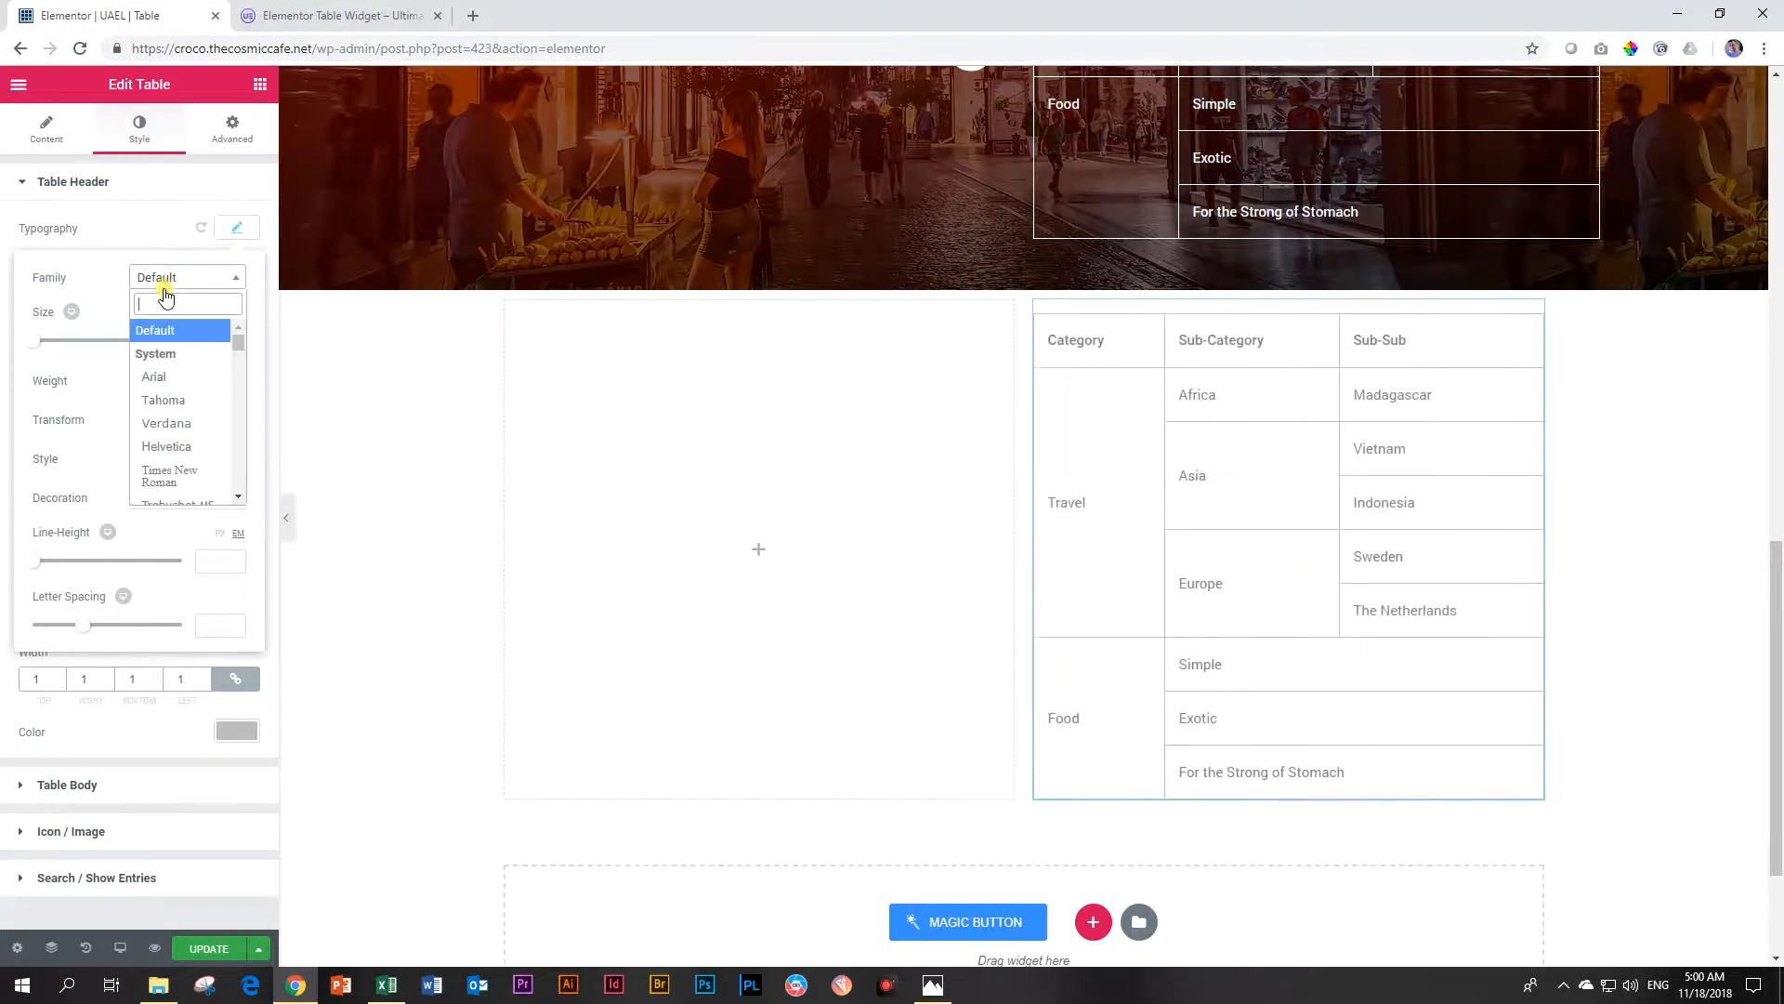
{"action": "type", "text": "no"}
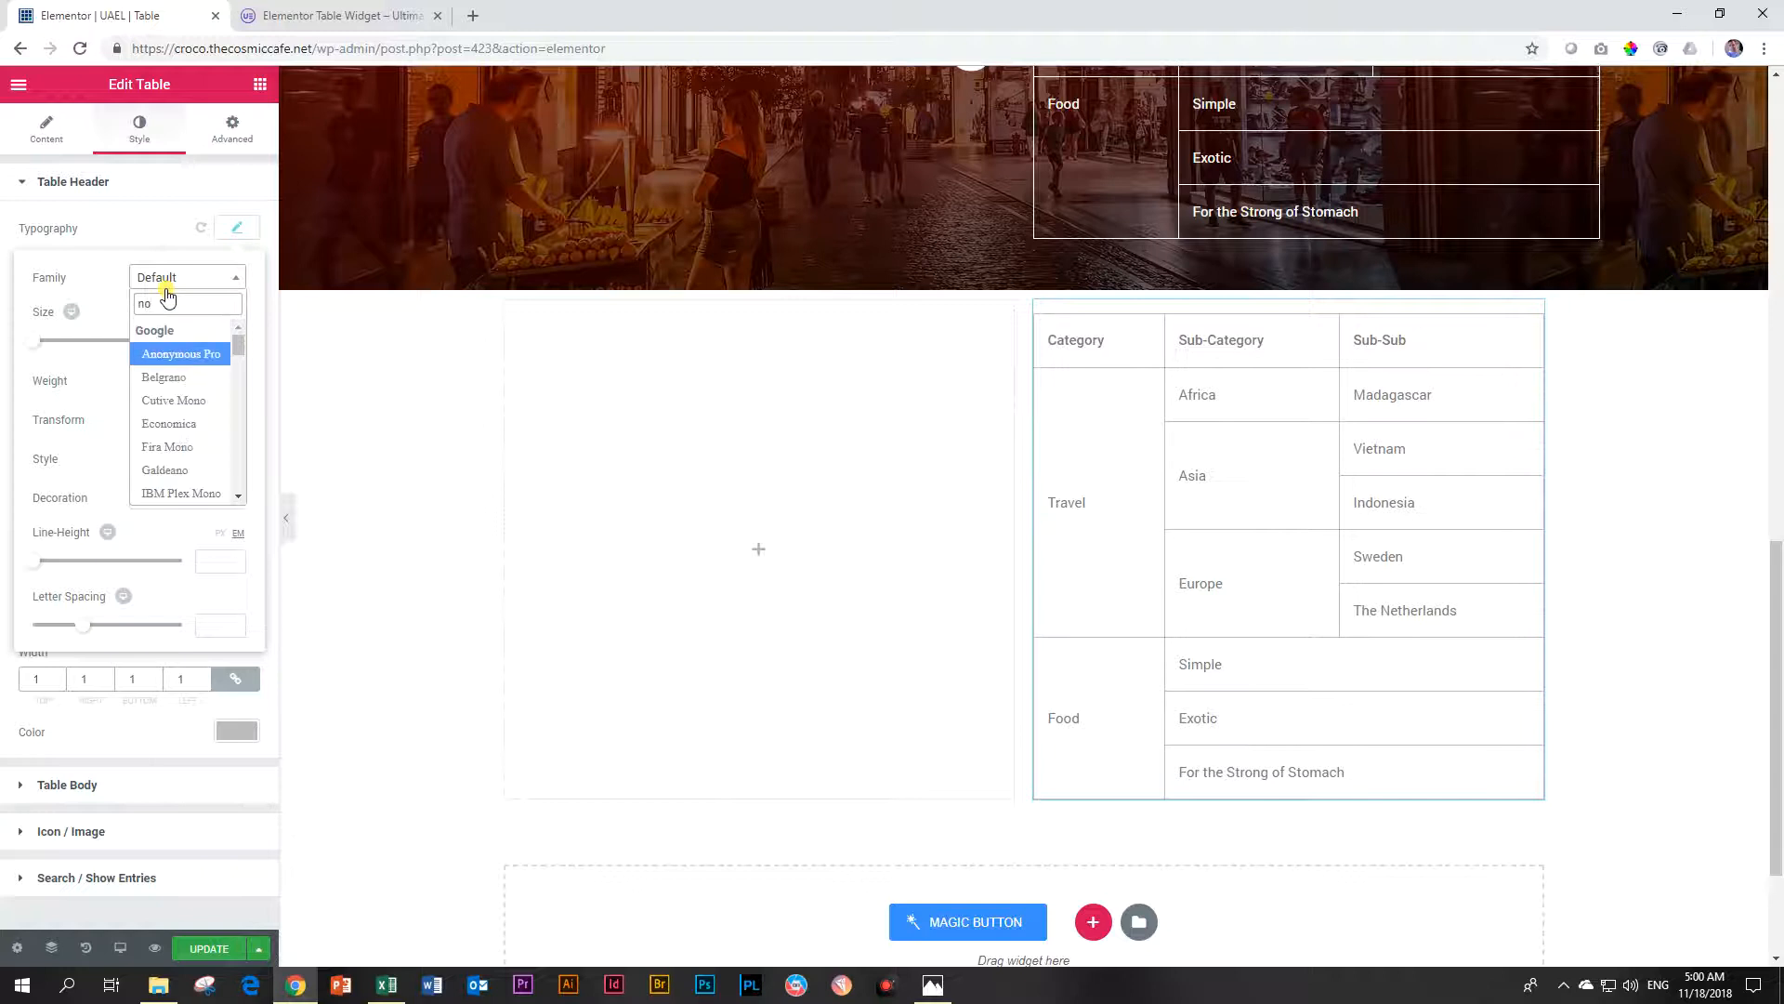
{"action": "type", "text": "b"}
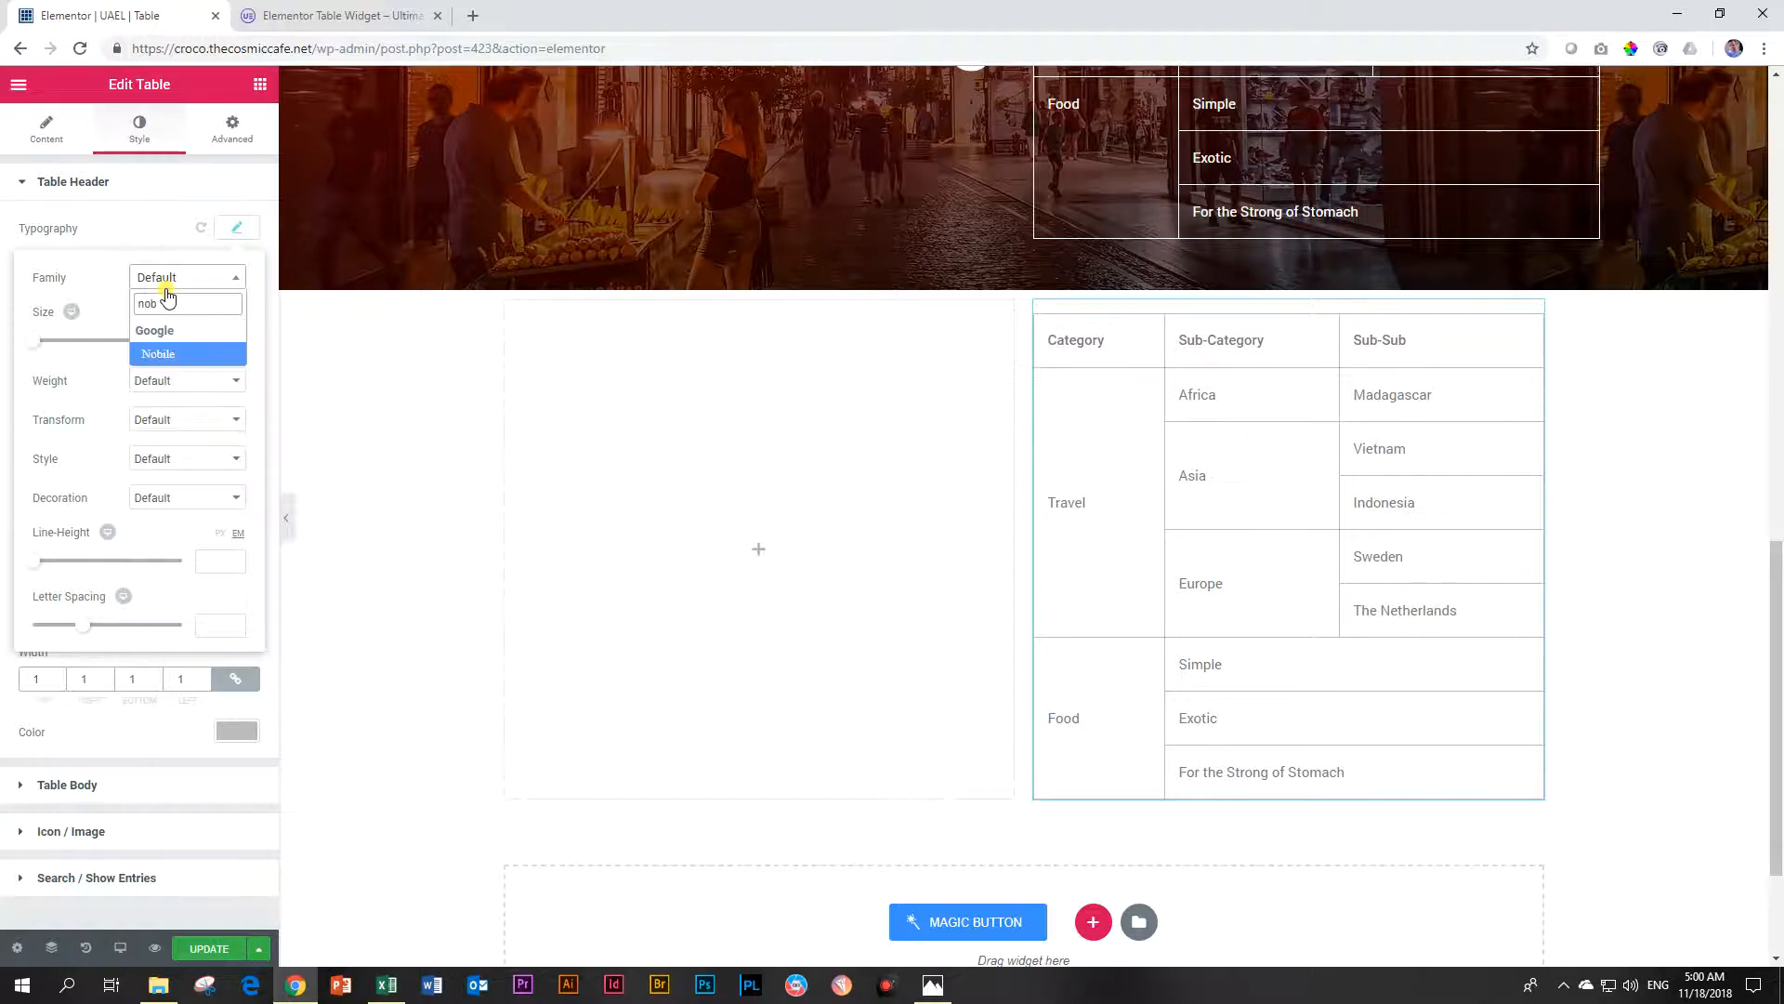
{"action": "left_click", "coordinate": [187, 354]}
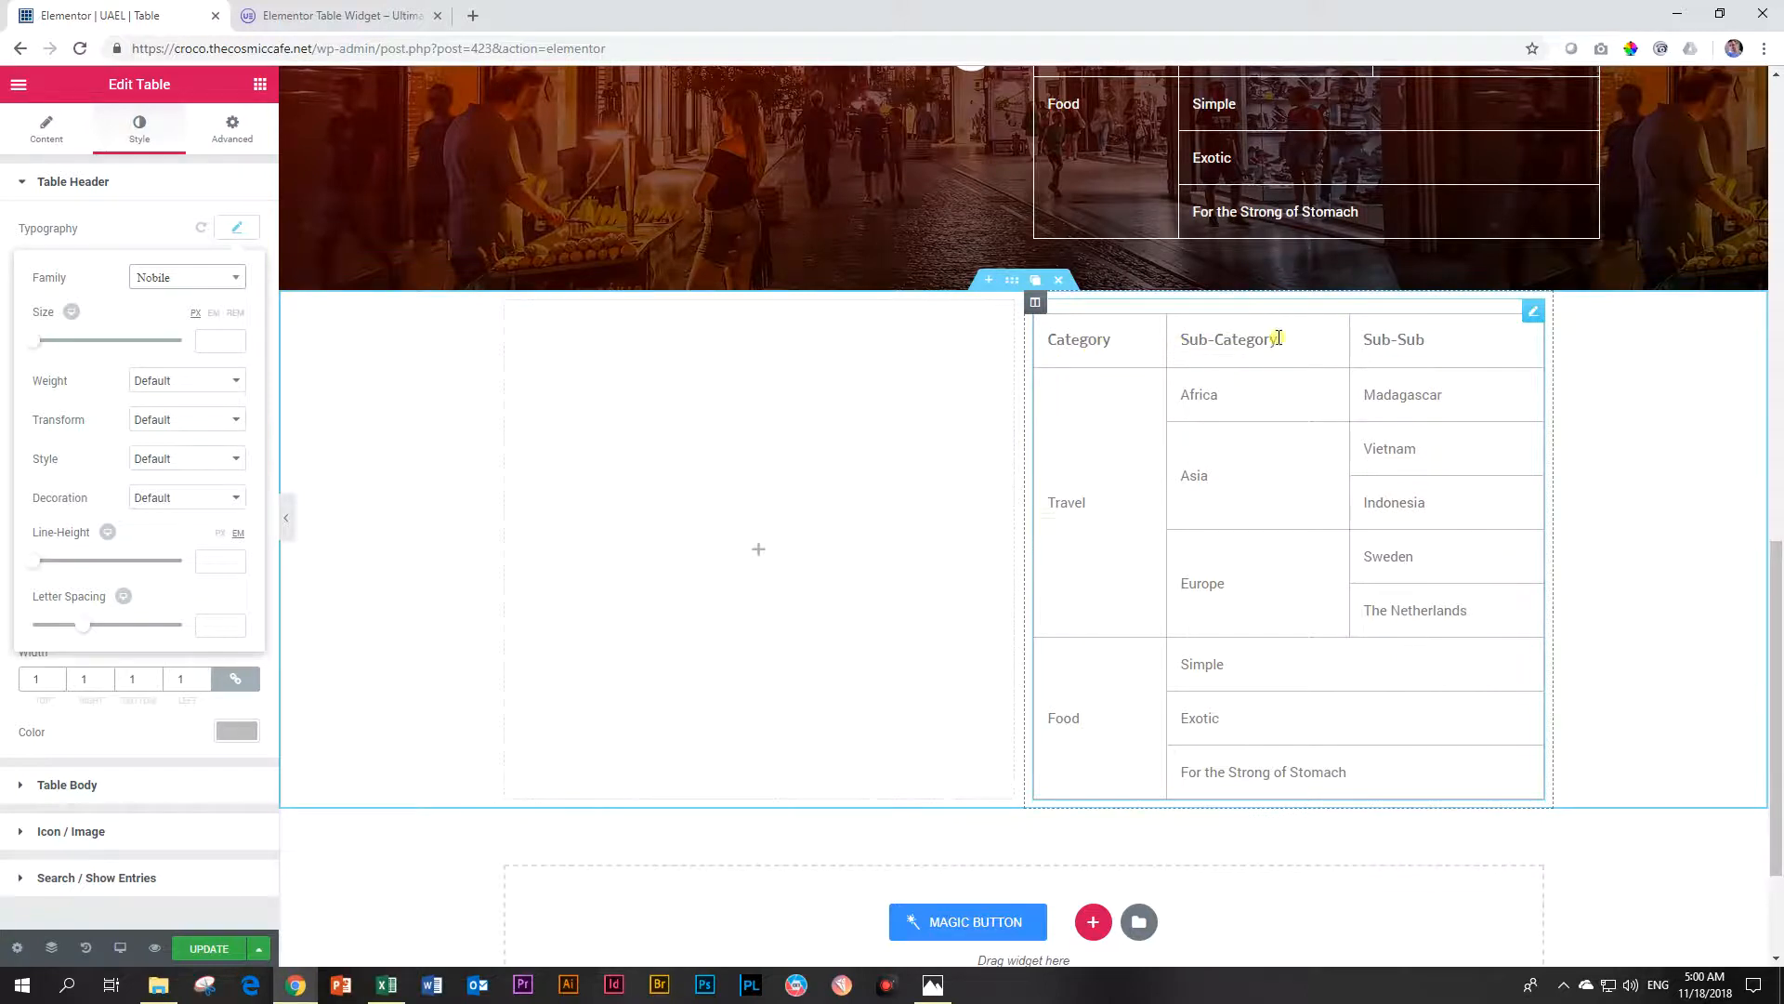
- Set the header typography to size 20, weight 400 and uppercase transform
{"action": "left_click_drag", "start_coordinate": [34, 340], "coordinate": [50, 347]}
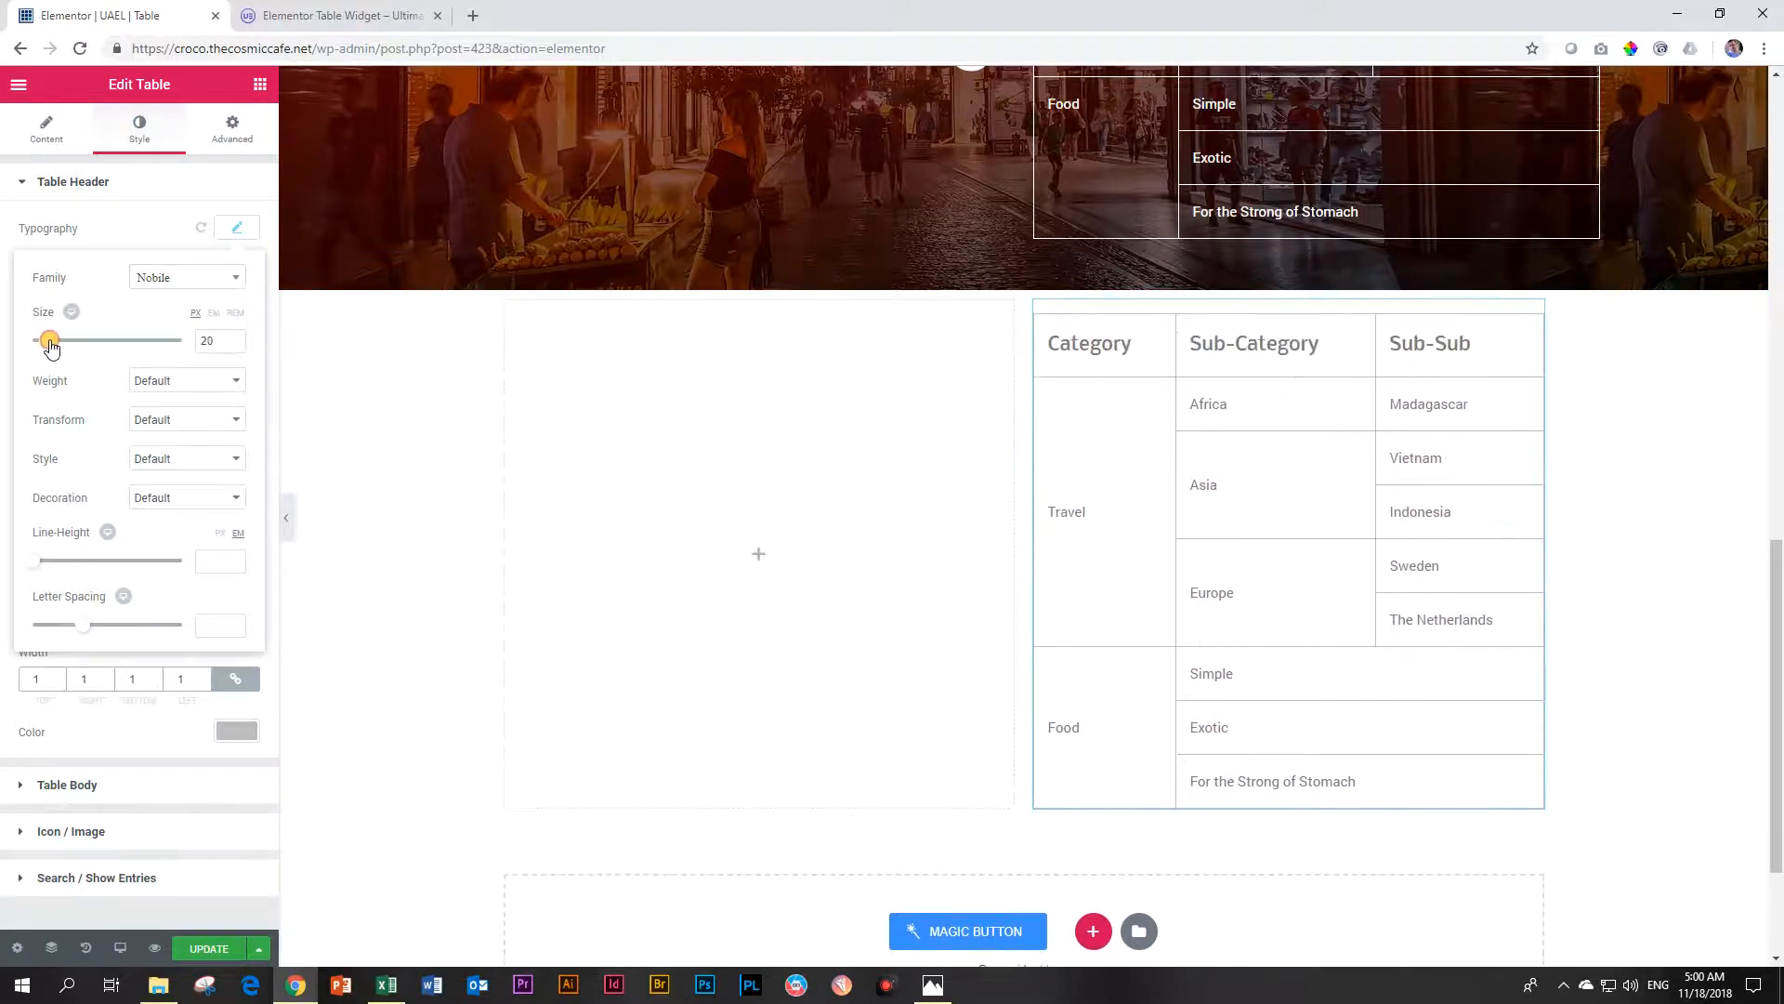
{"action": "left_click", "coordinate": [177, 380]}
{"action": "left_click", "coordinate": [147, 452]}
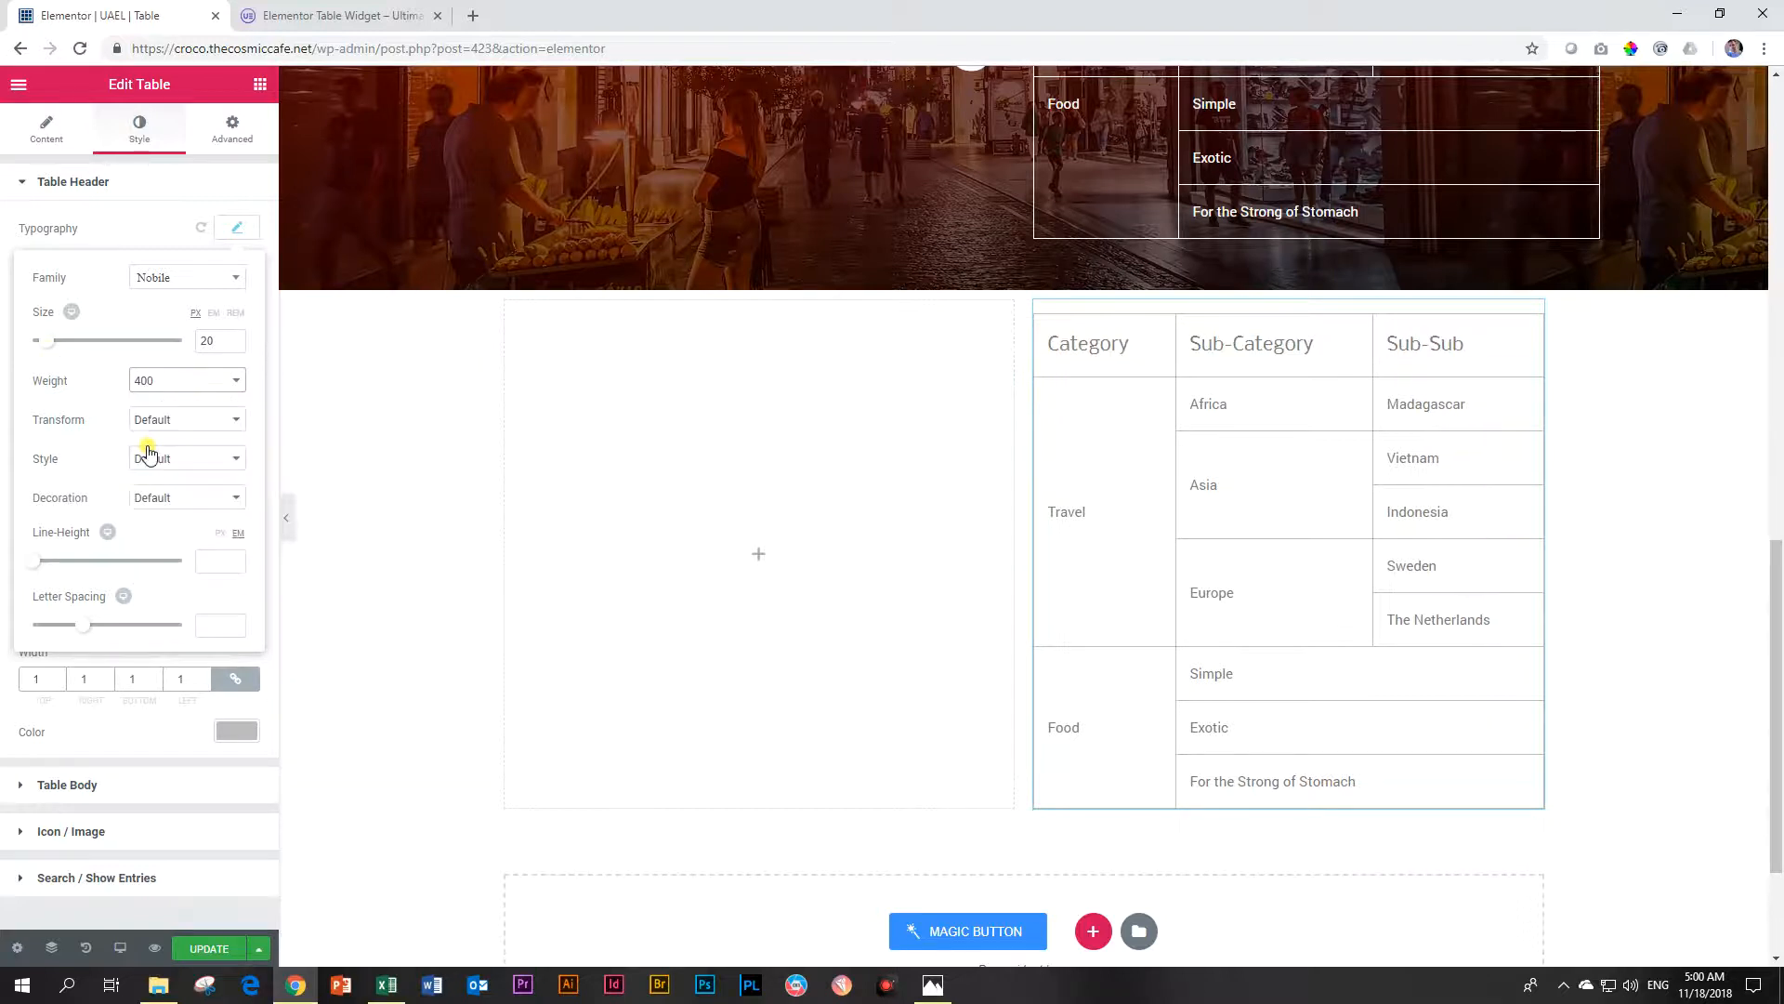
{"action": "left_click", "coordinate": [156, 420]}
{"action": "left_click", "coordinate": [151, 439]}
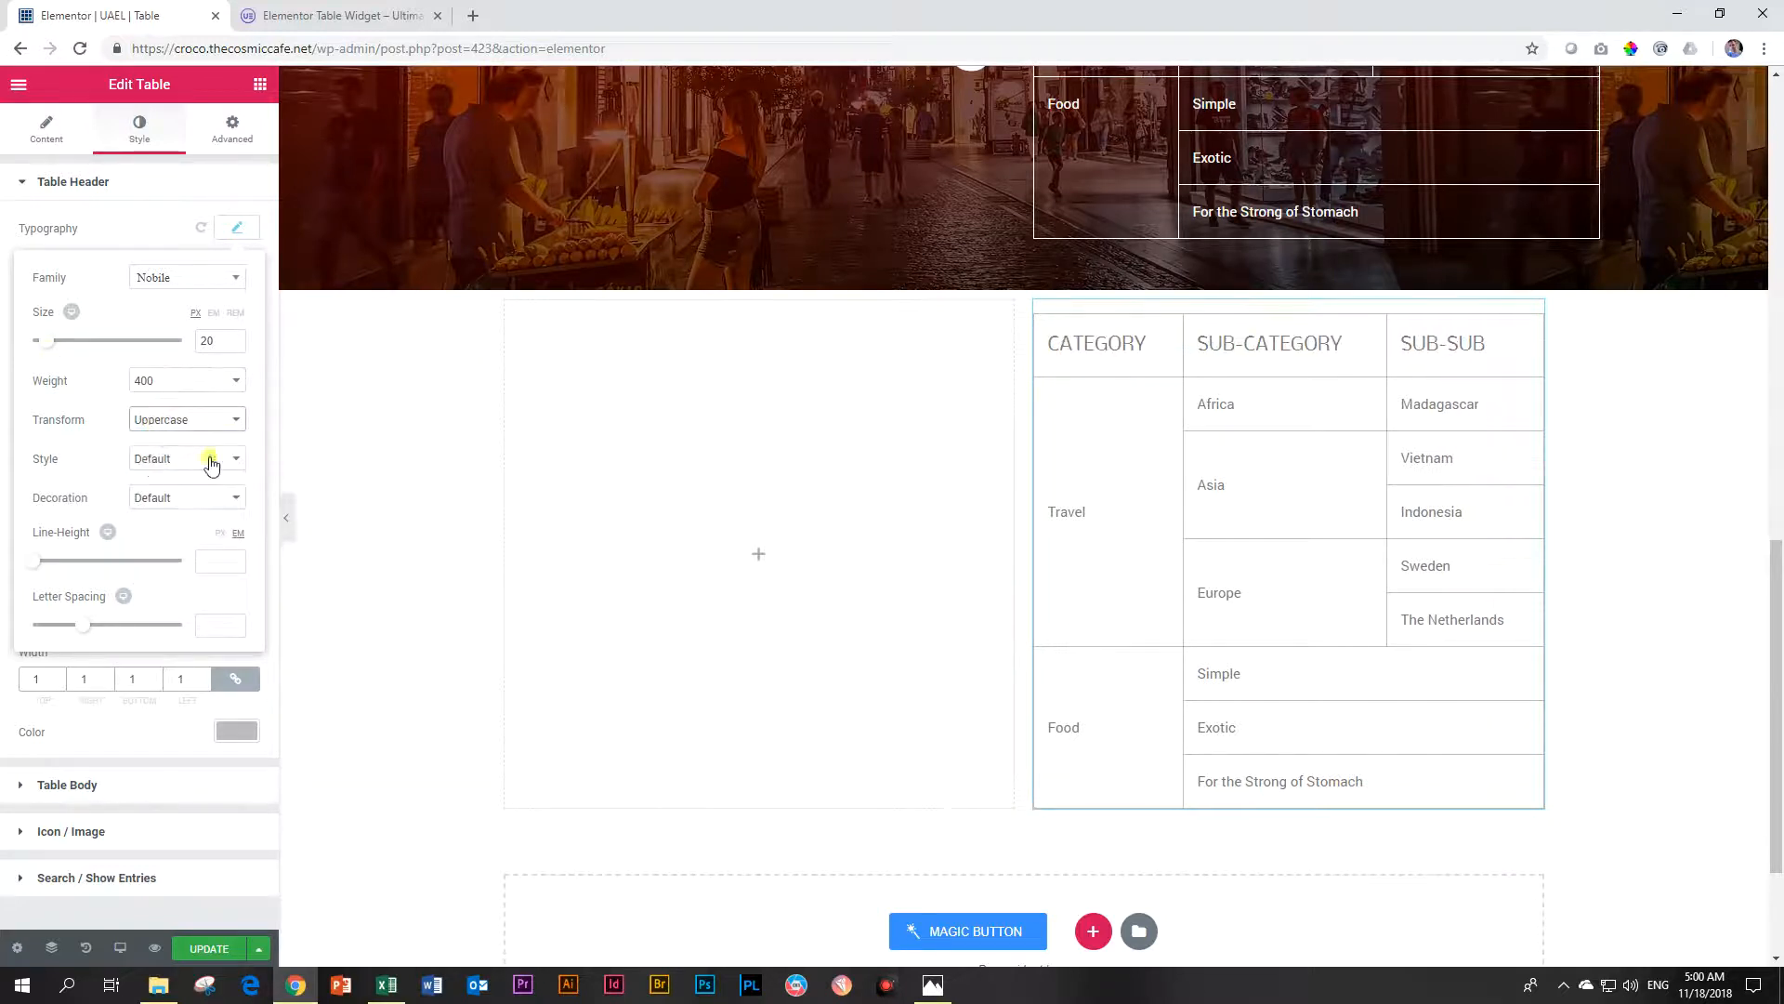
{"action": "left_click", "coordinate": [236, 227]}
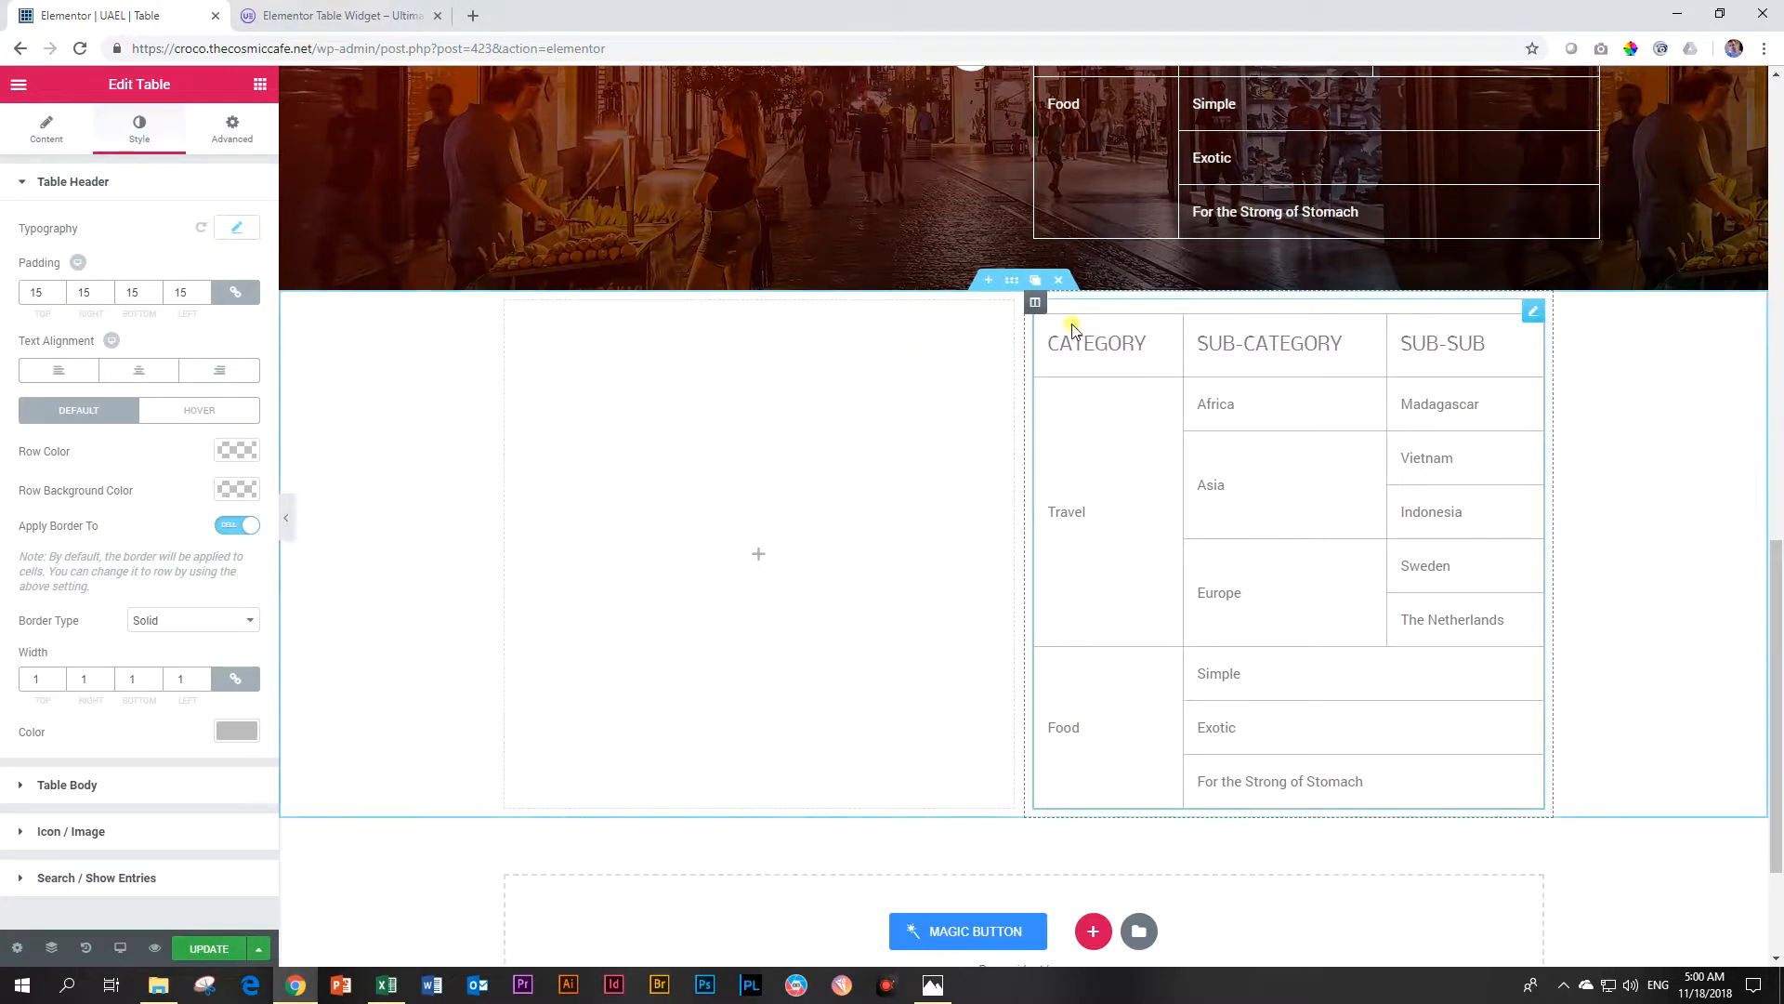
- Try center and right text alignment on the table header, and set it to left
{"action": "left_click", "coordinate": [135, 372]}
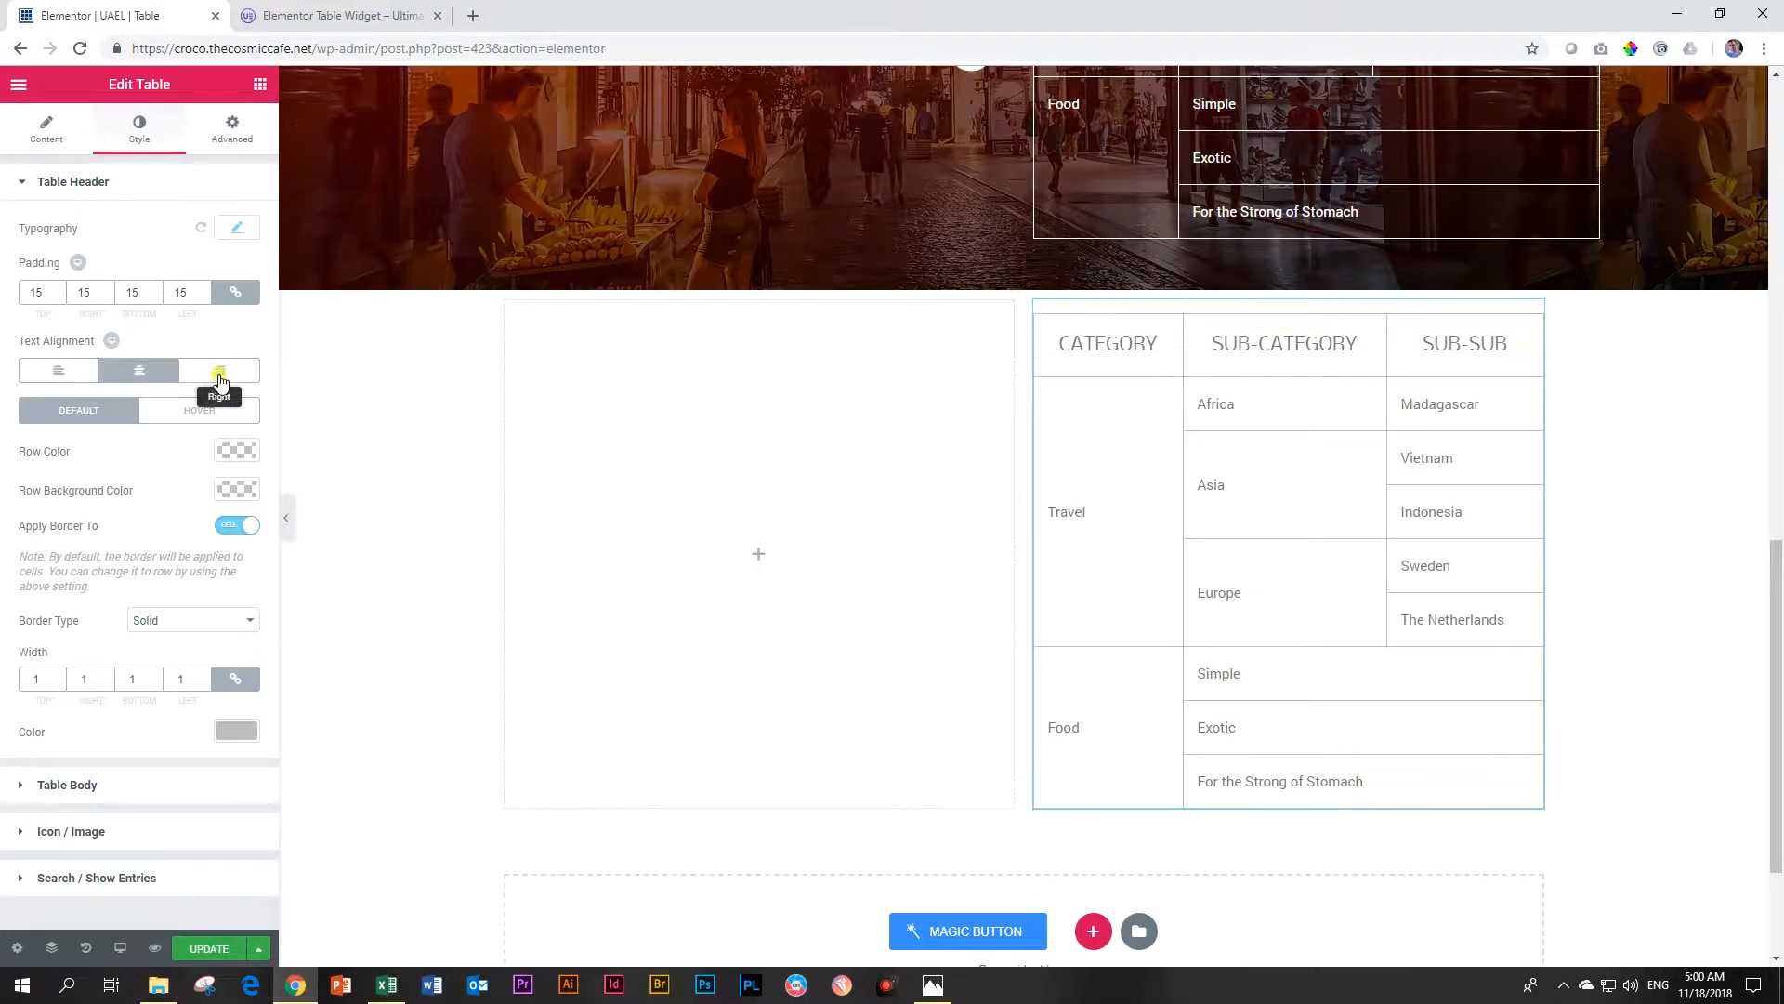
{"action": "left_click", "coordinate": [223, 372]}
{"action": "left_click", "coordinate": [141, 372]}
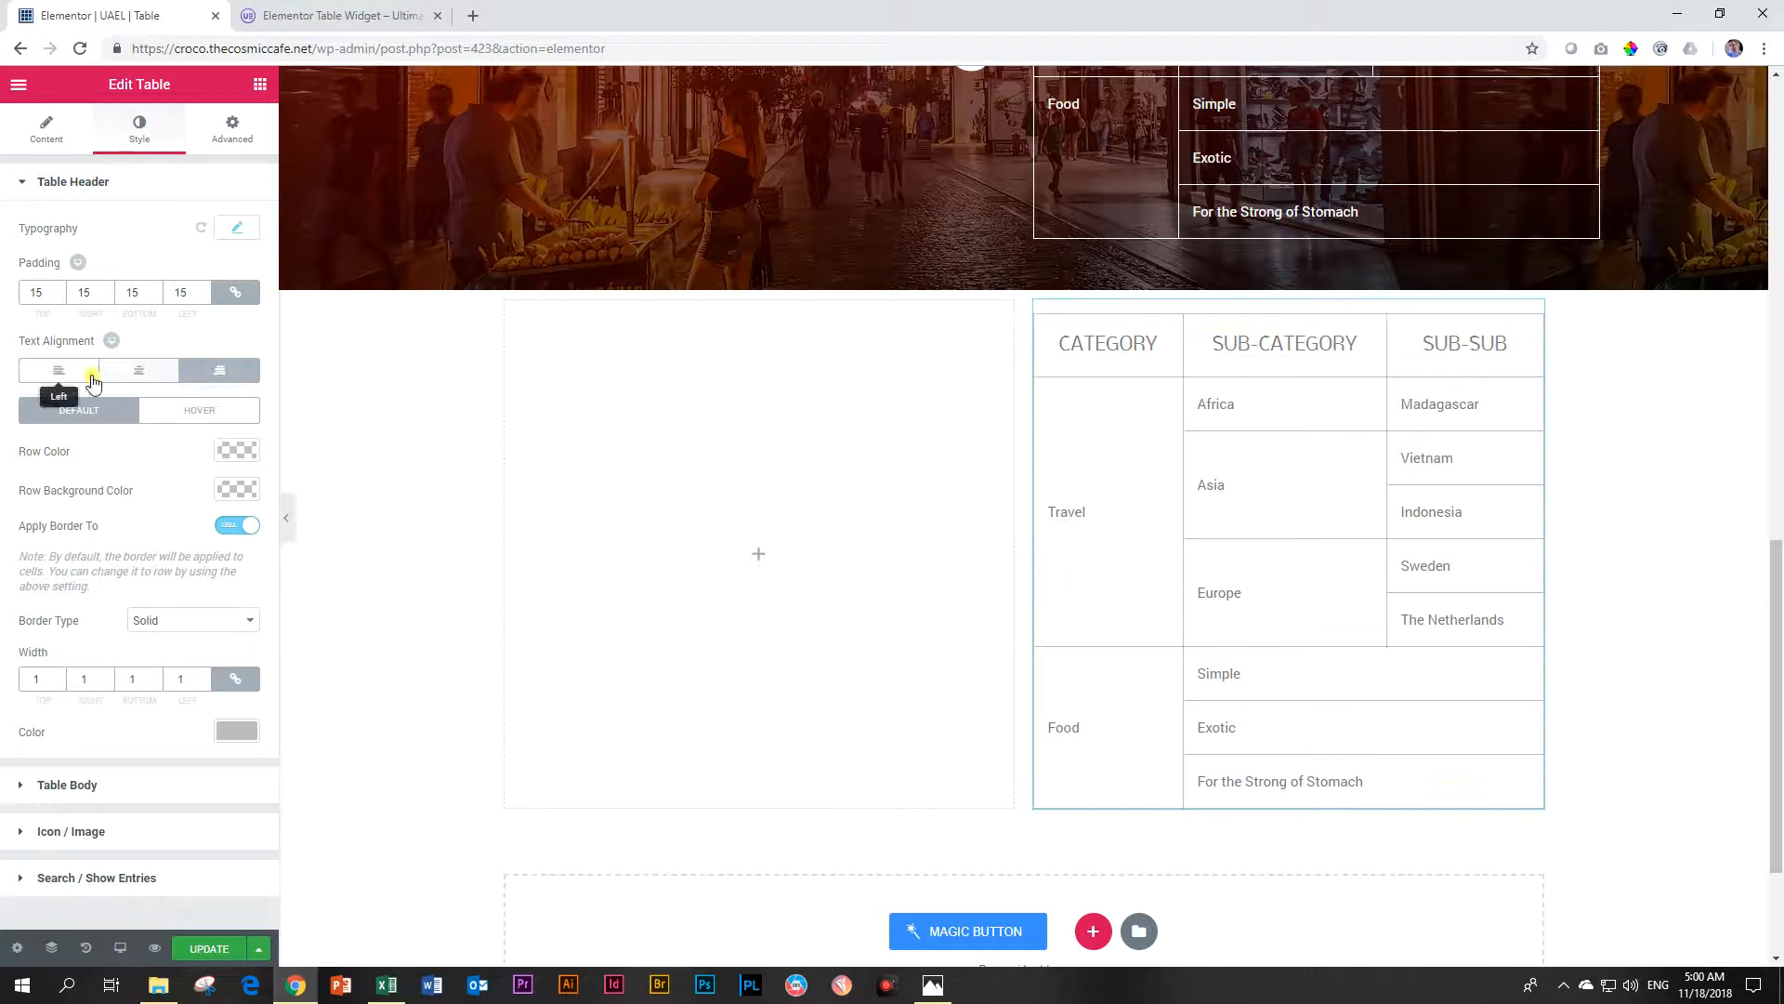
{"action": "left_click", "coordinate": [219, 371]}
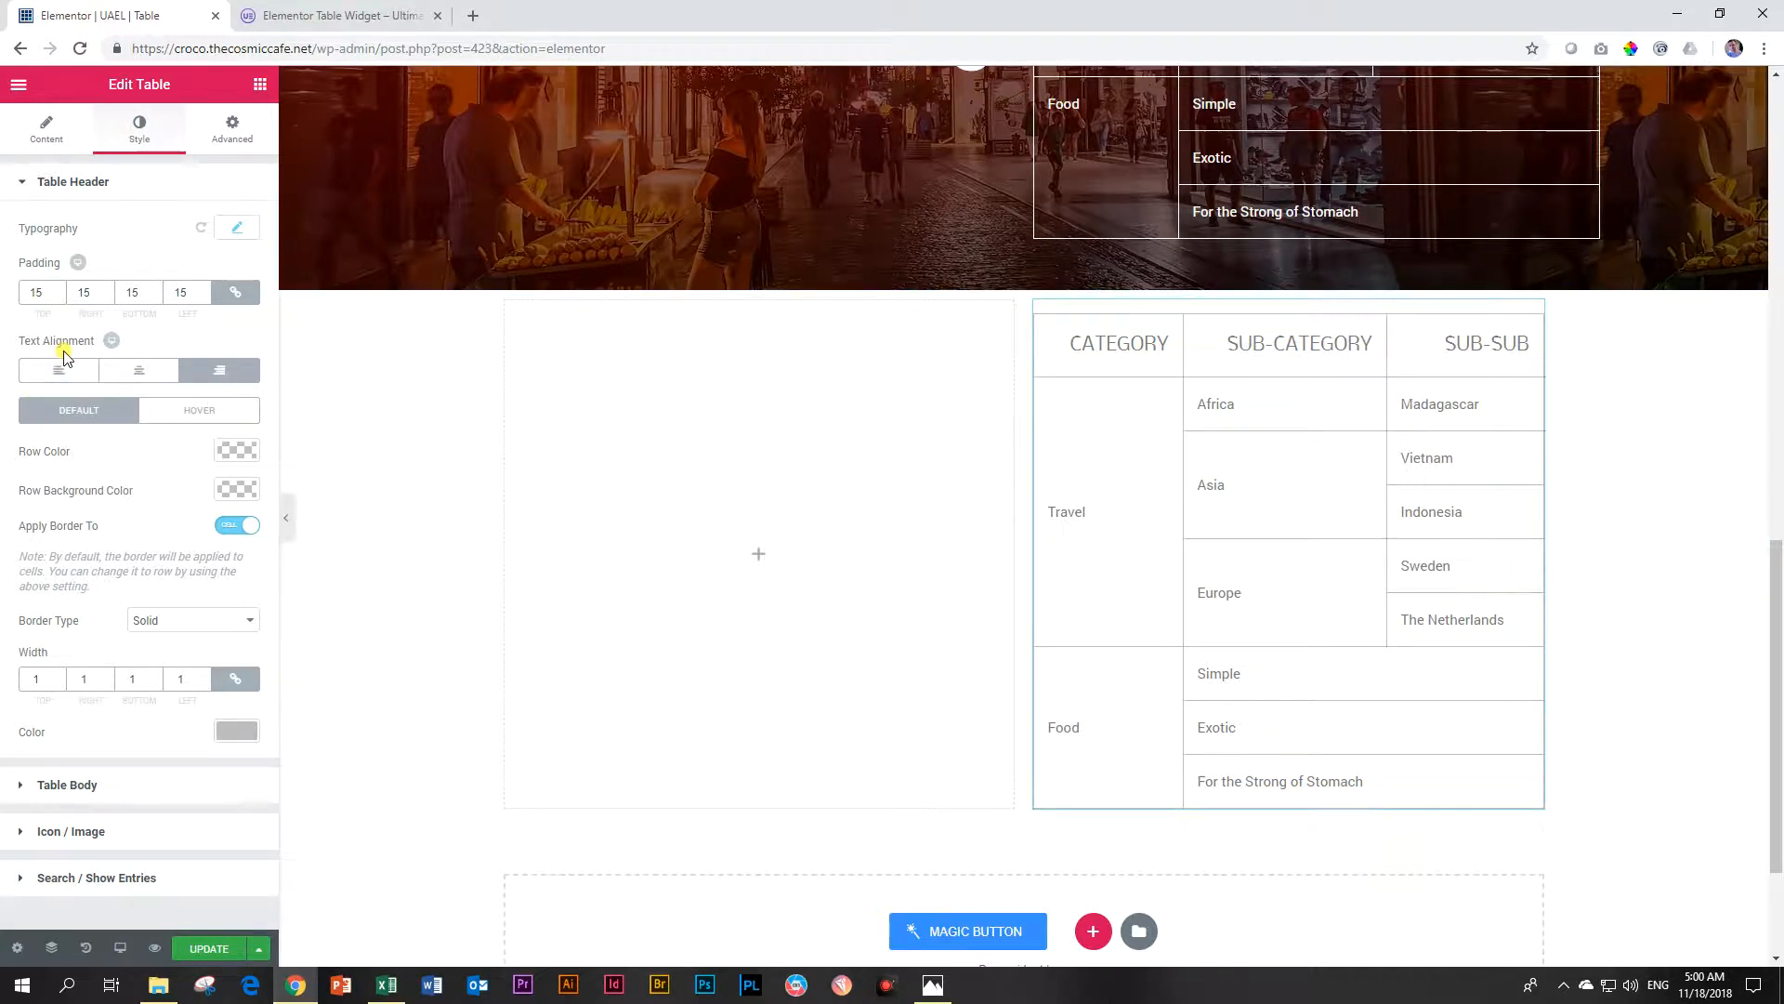
{"action": "left_click", "coordinate": [59, 371]}
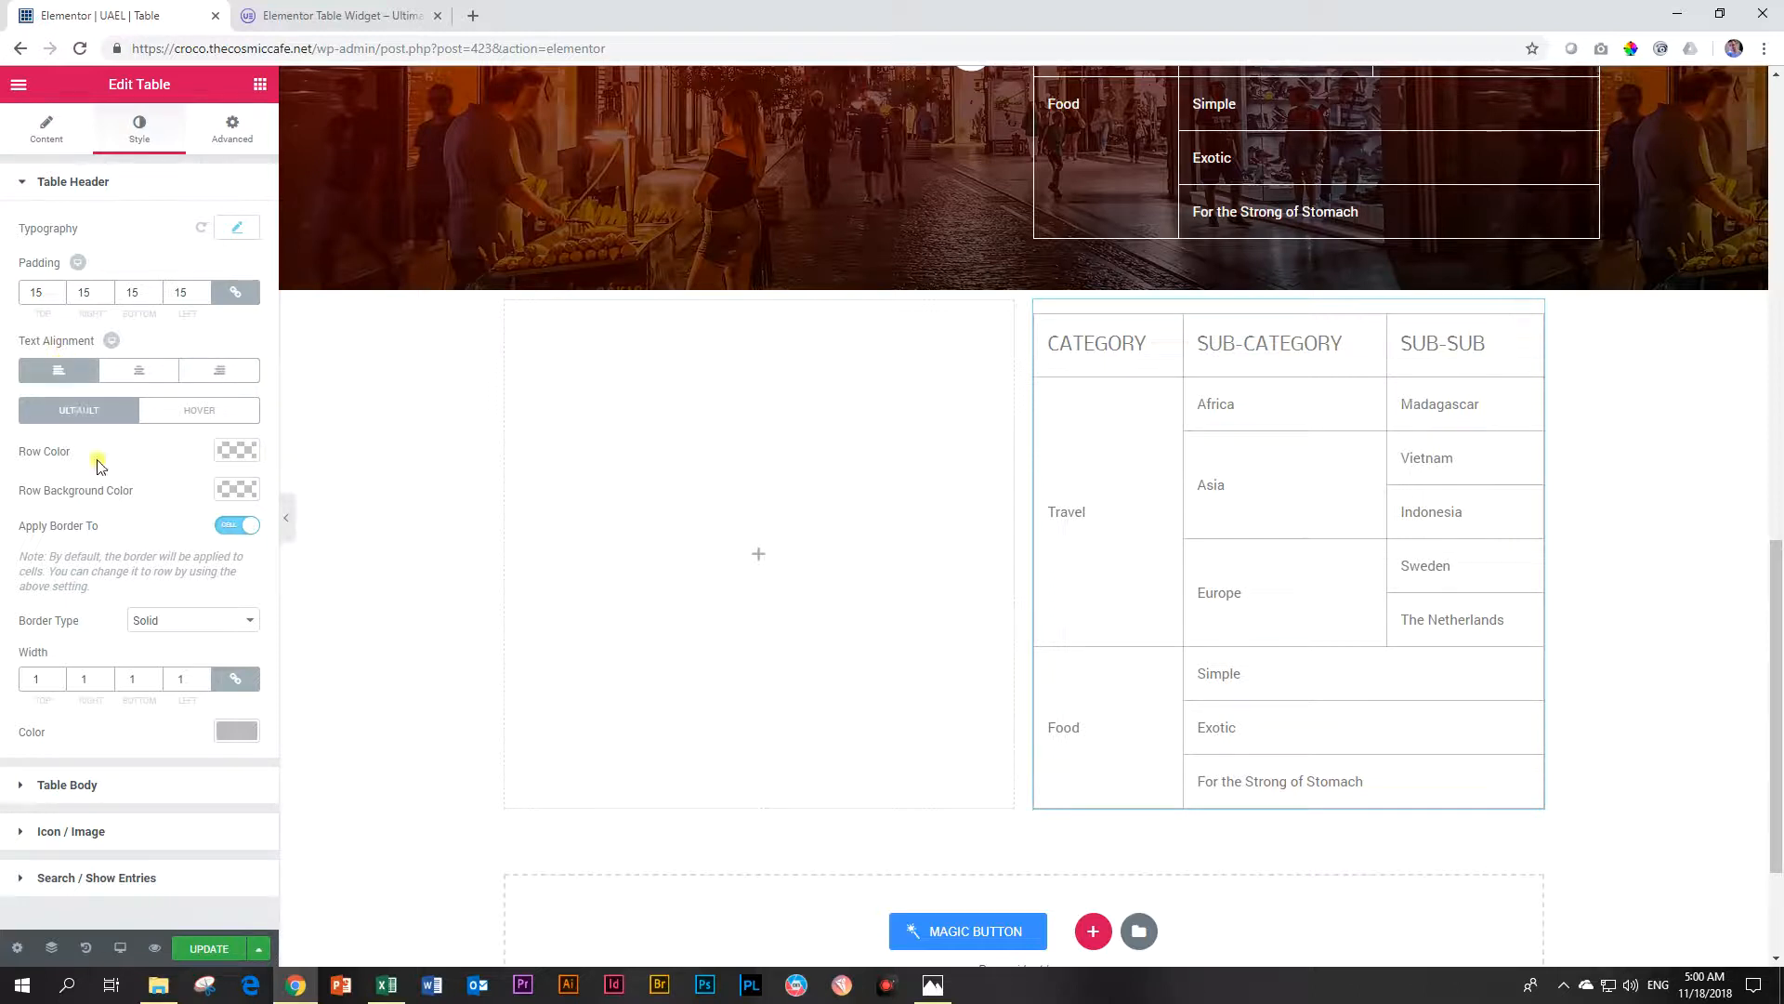
- Try teal and red swatches for the header's row color, and set it to white (#ffffff)
{"action": "left_click", "coordinate": [237, 451]}
{"action": "left_click", "coordinate": [124, 671]}
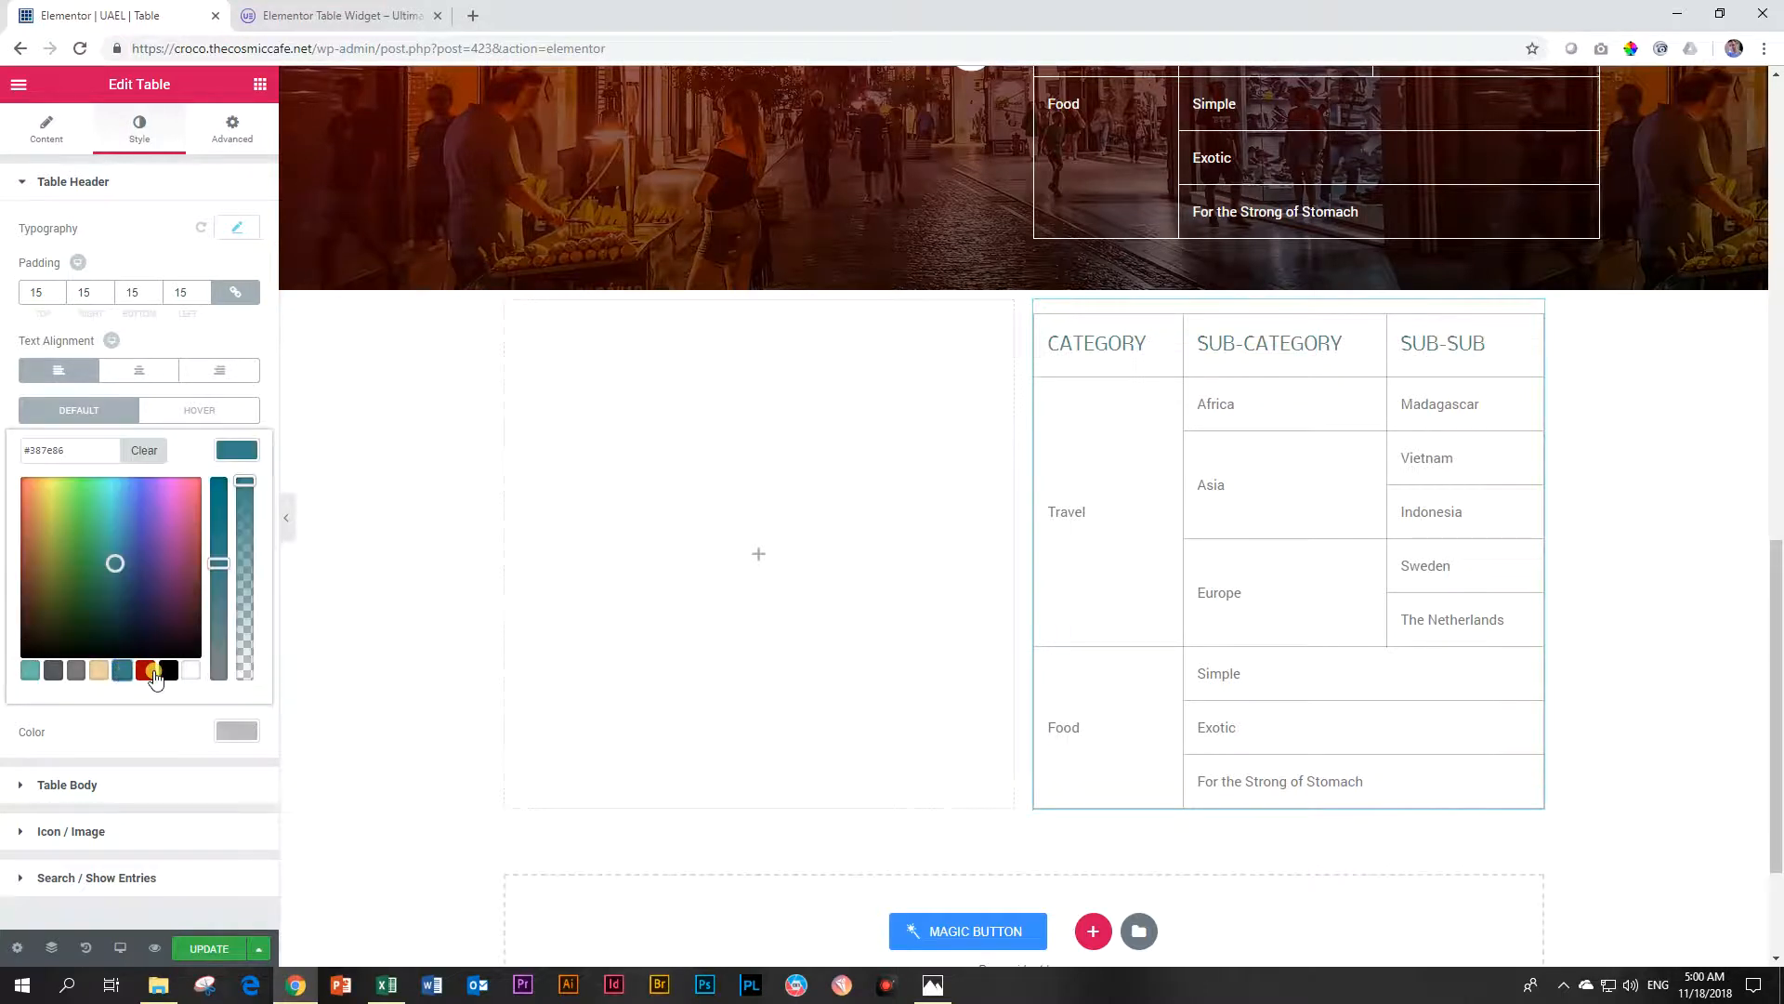
{"action": "left_click", "coordinate": [144, 671]}
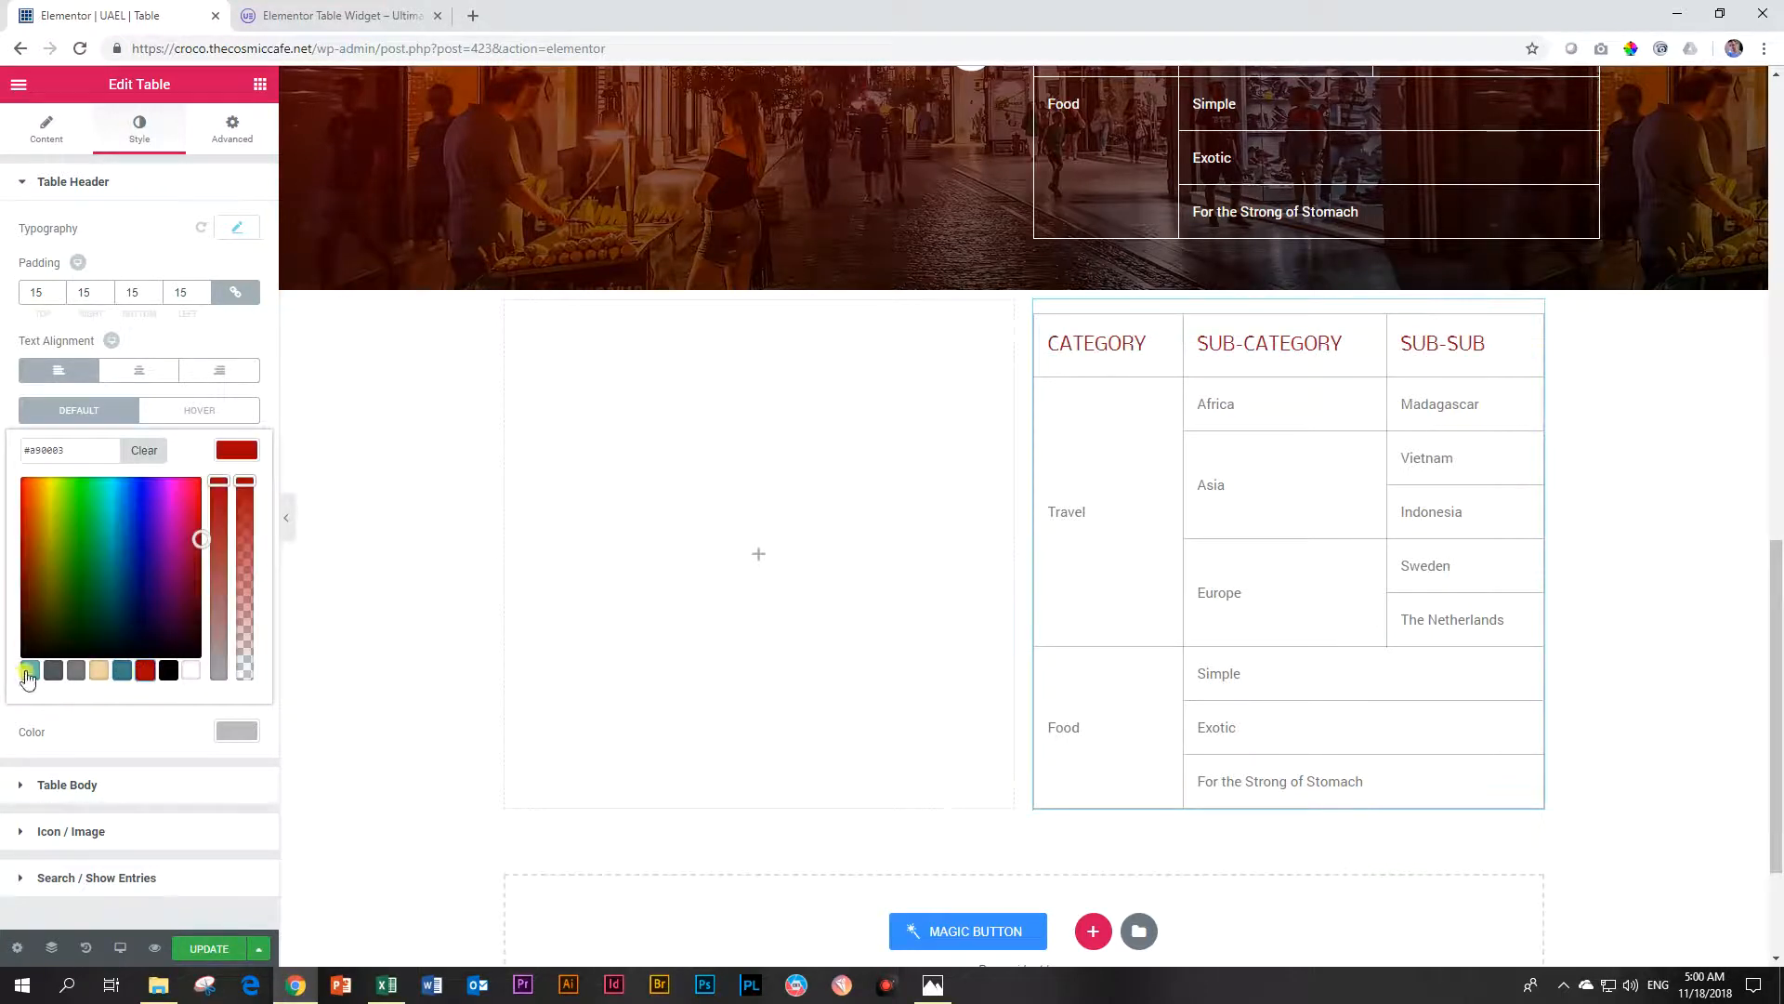
{"action": "left_click", "coordinate": [30, 670]}
{"action": "left_click", "coordinate": [144, 671]}
{"action": "left_click", "coordinate": [191, 671]}
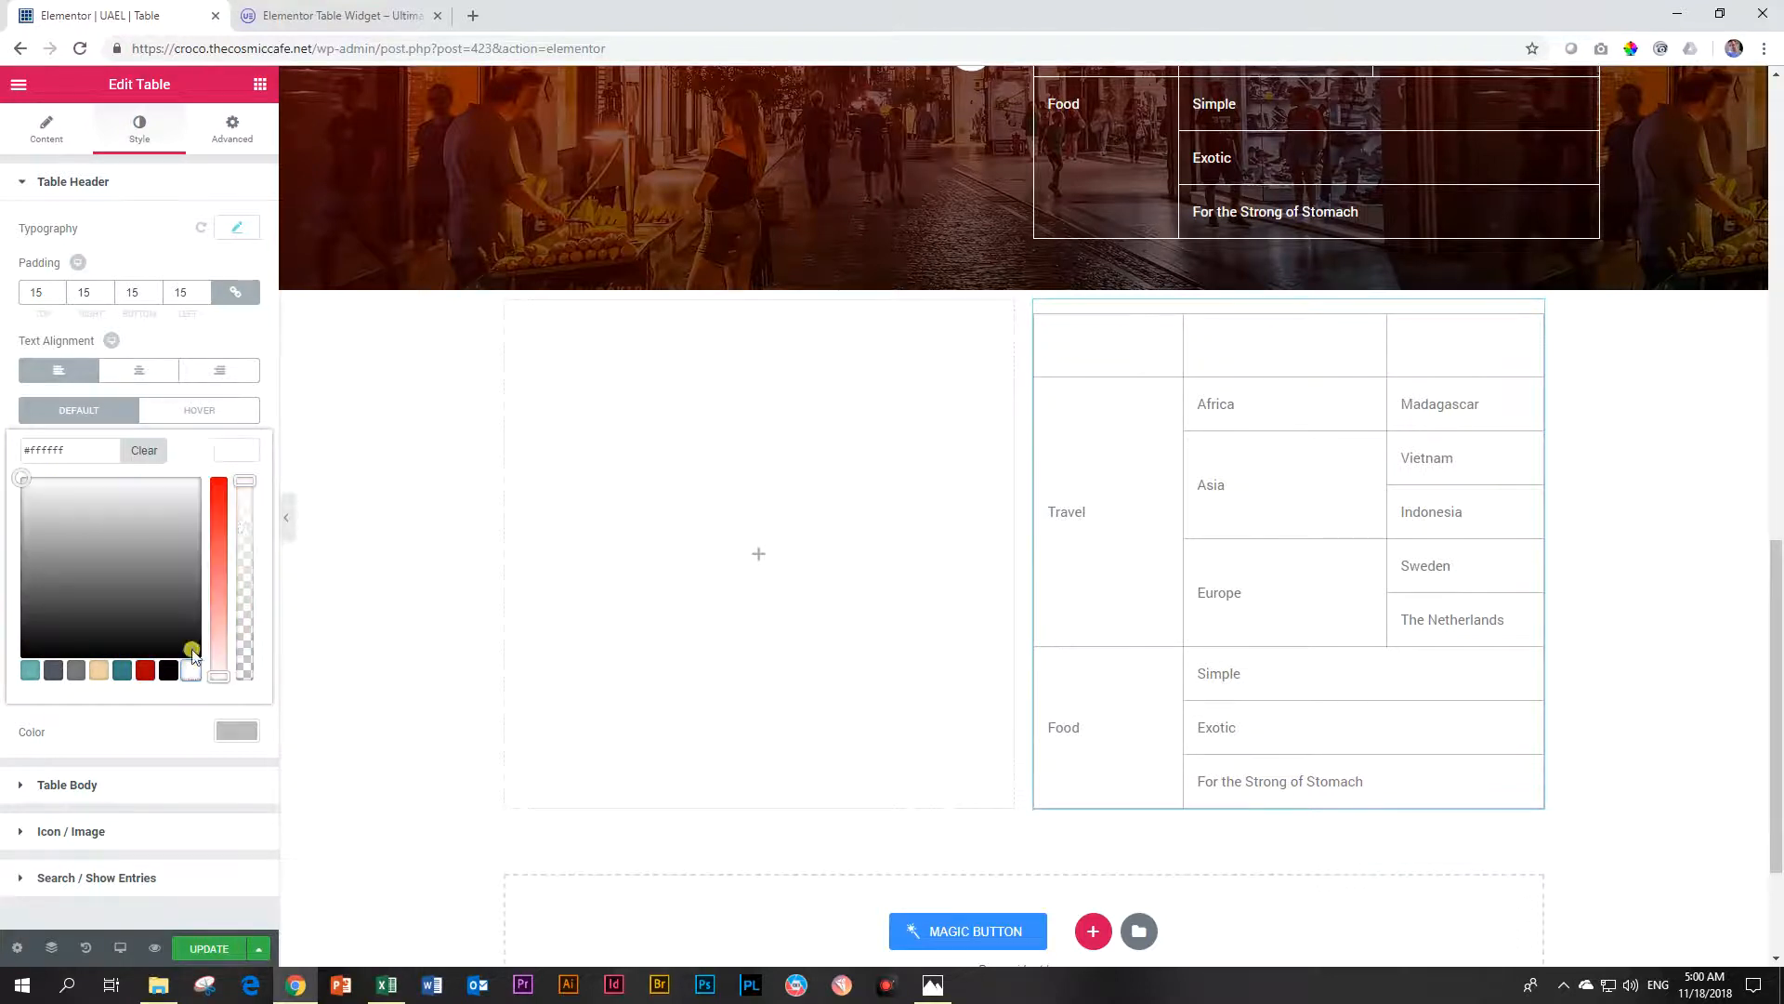
{"action": "left_click", "coordinate": [236, 453]}
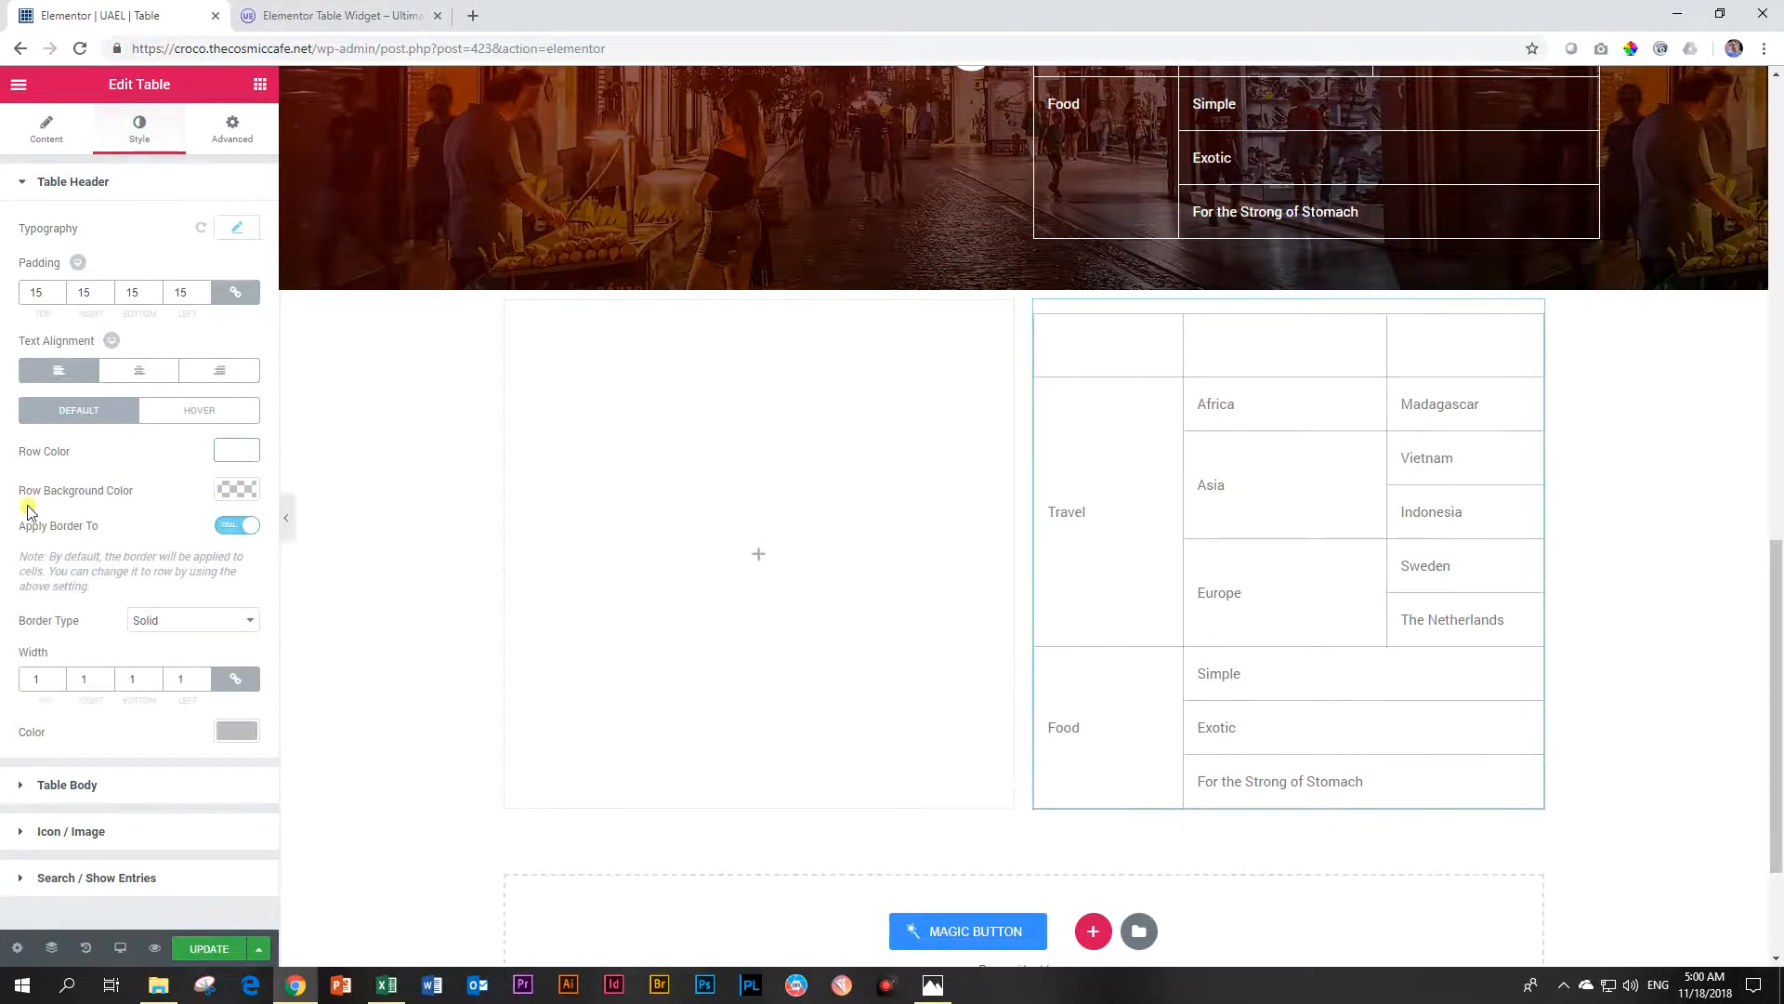
- Set the header's row background color to black (#000000)
{"action": "left_click", "coordinate": [237, 492]}
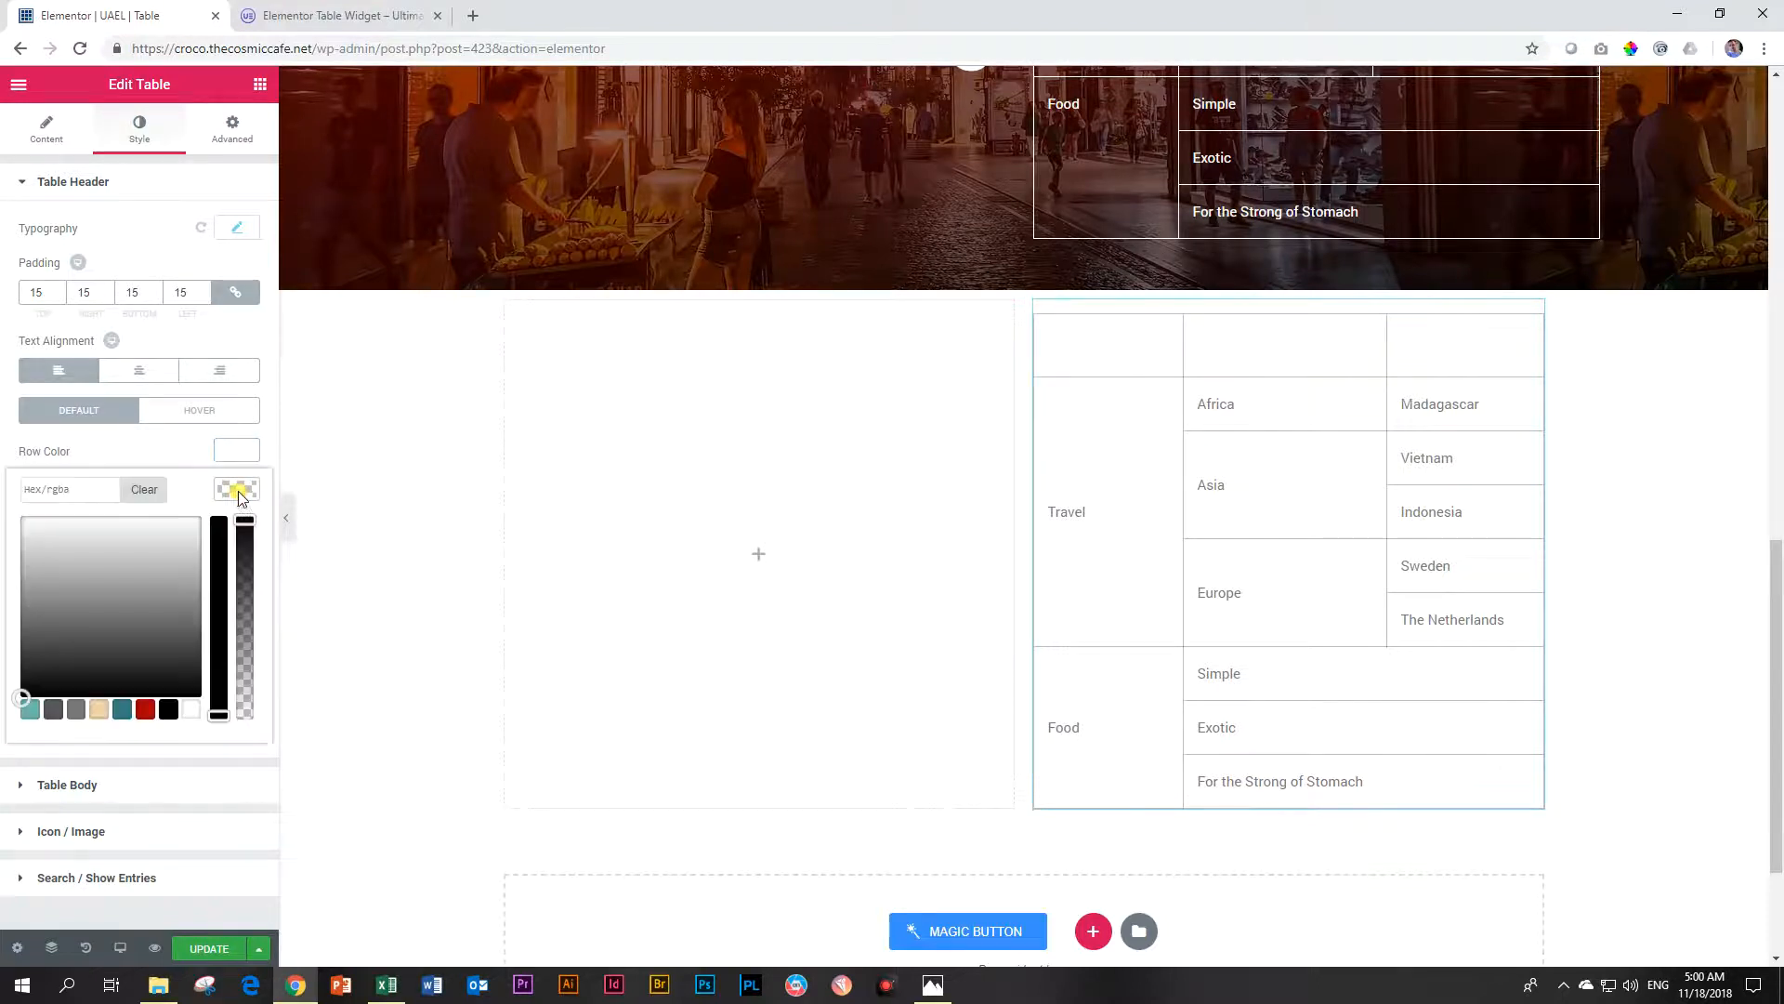
{"action": "left_click", "coordinate": [168, 709]}
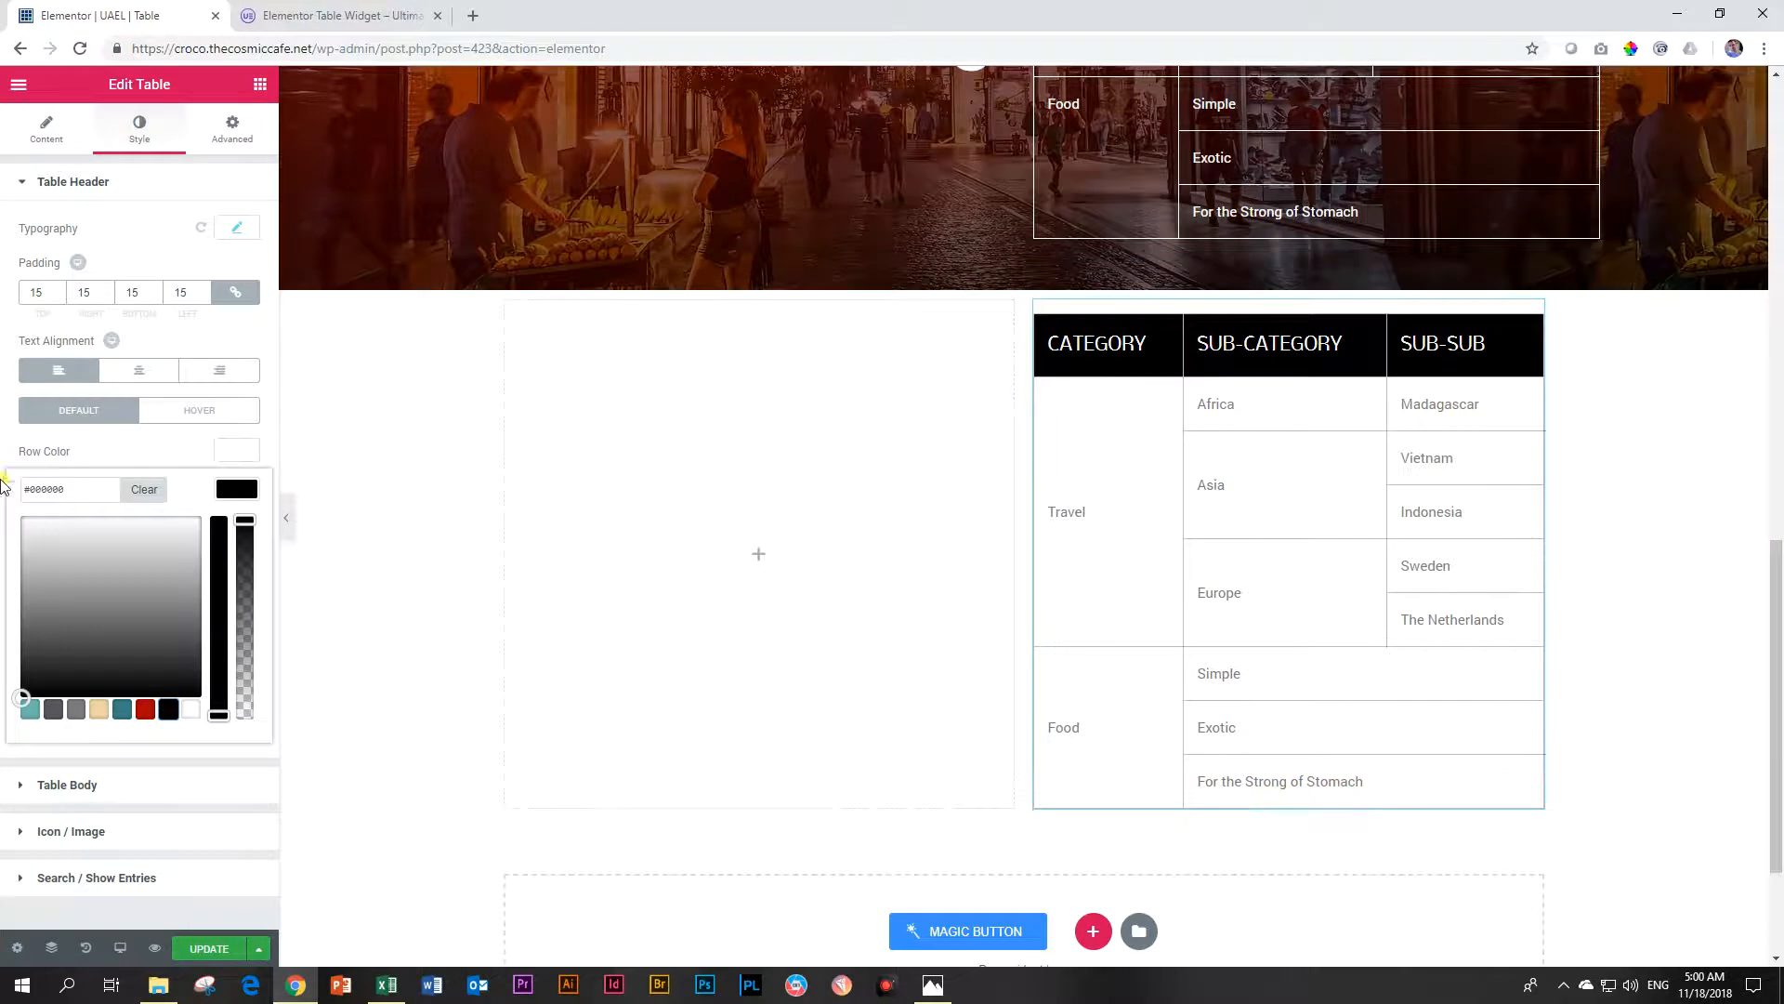
{"action": "left_click", "coordinate": [230, 488]}
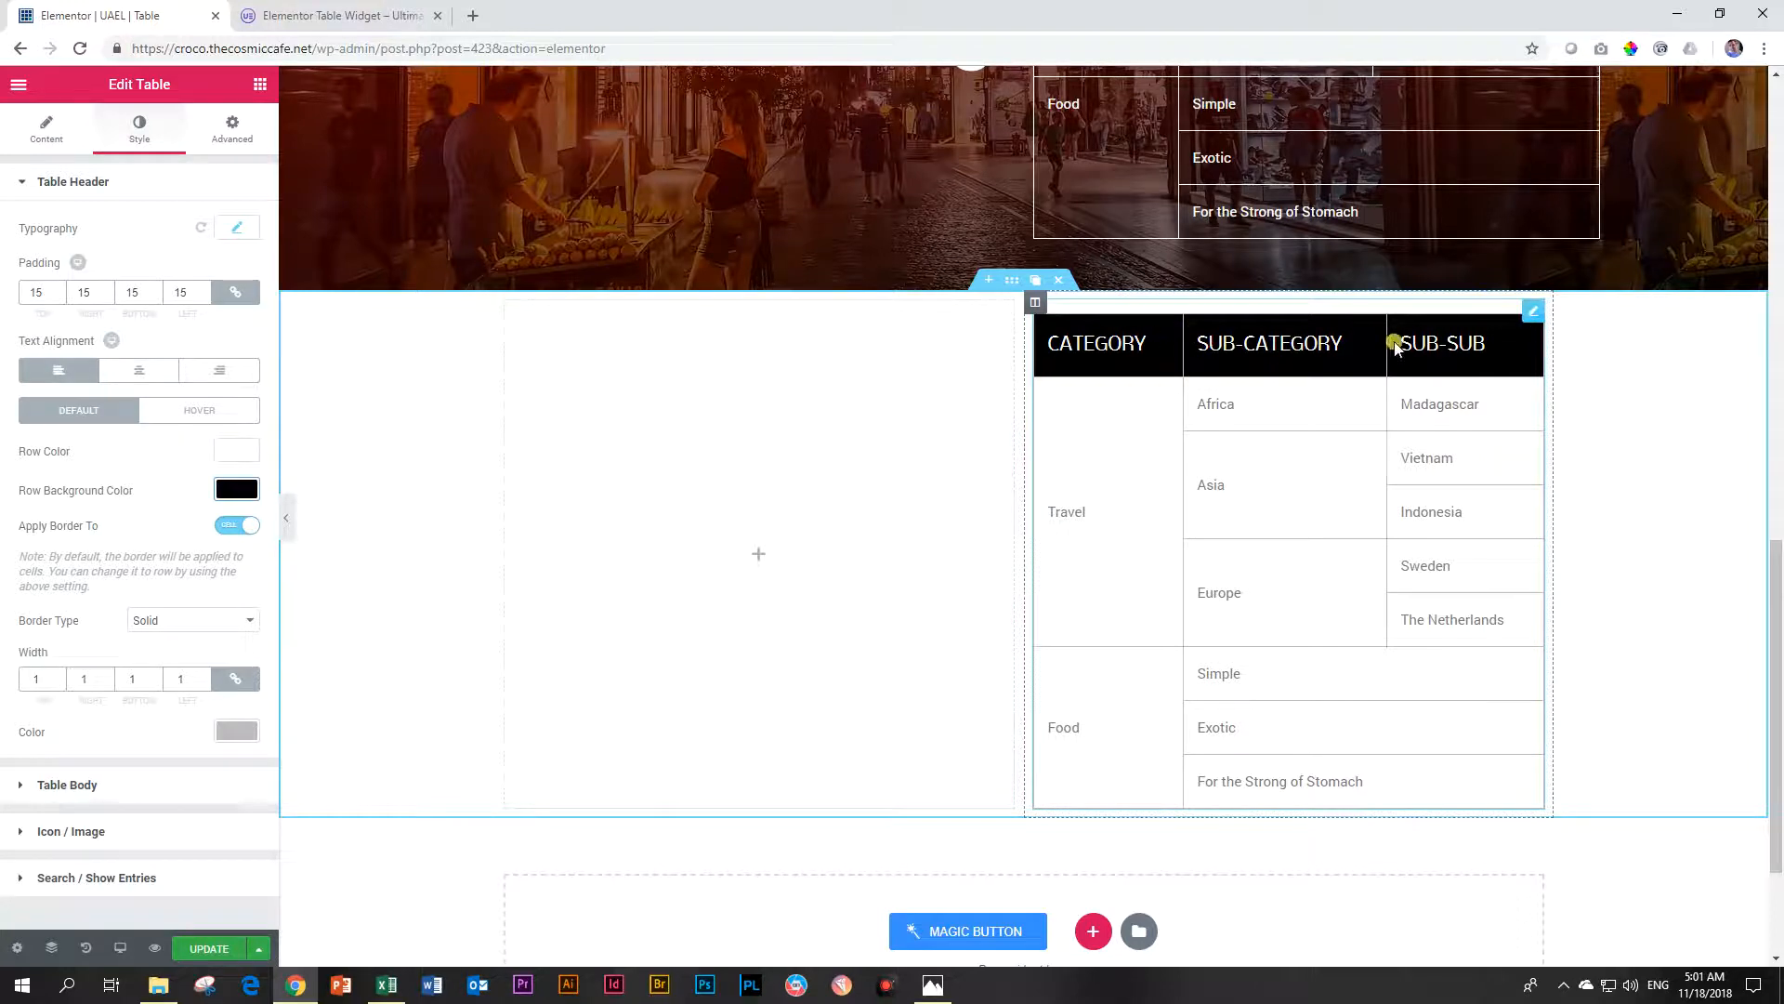
- Check the header borders on the Ultimate Addons demo page, and in the Elementor editor apply the category table's header border to the row
{"action": "left_click", "coordinate": [372, 19]}
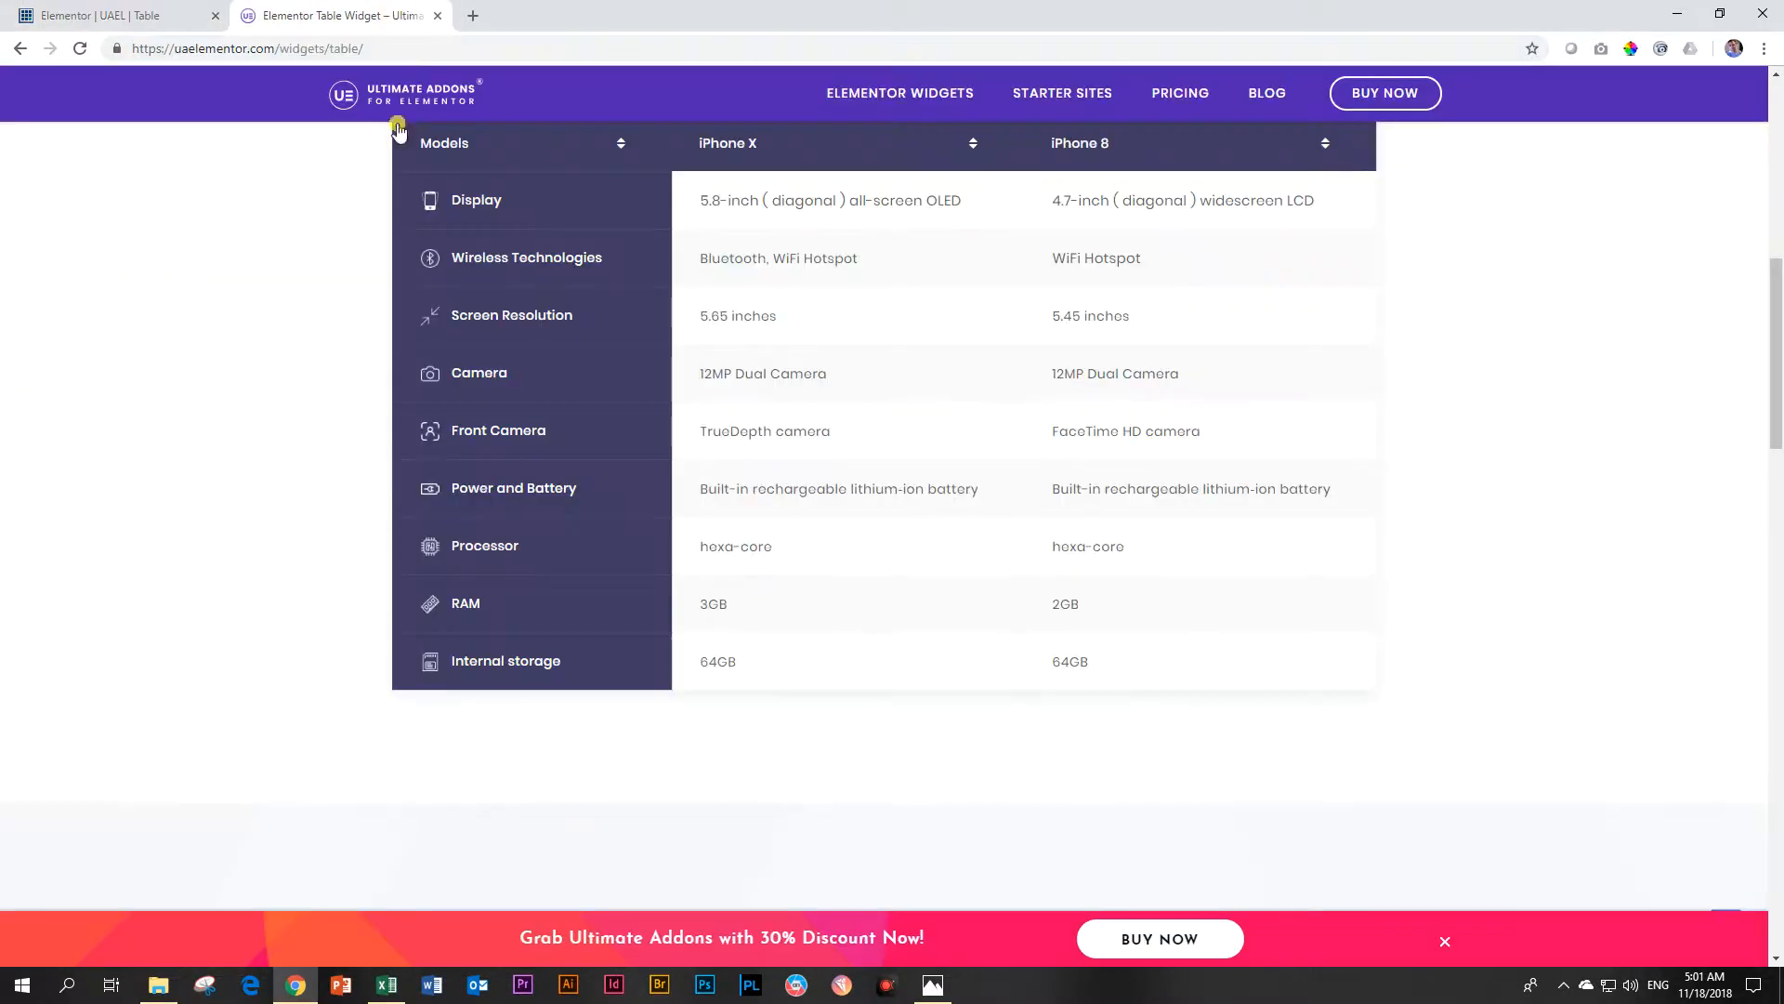
{"action": "scroll", "coordinate": [1031, 464], "scroll_direction": "up", "scroll_amount": 4}
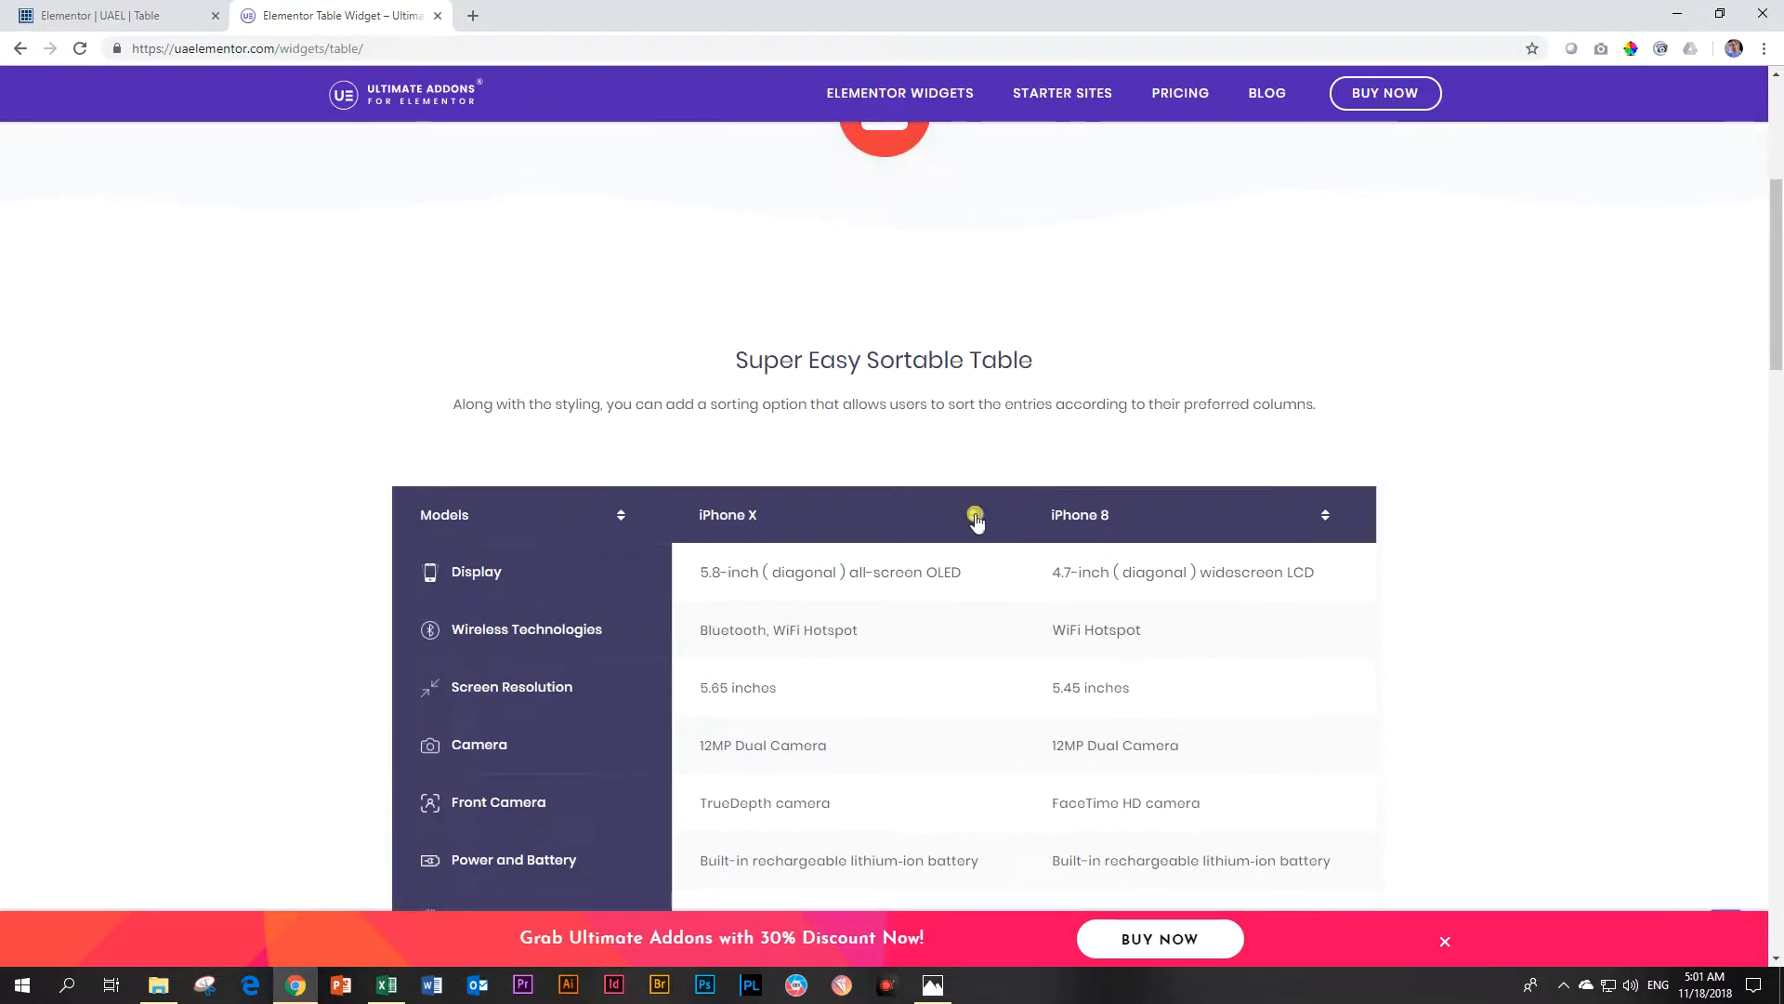
{"action": "left_click", "coordinate": [148, 17]}
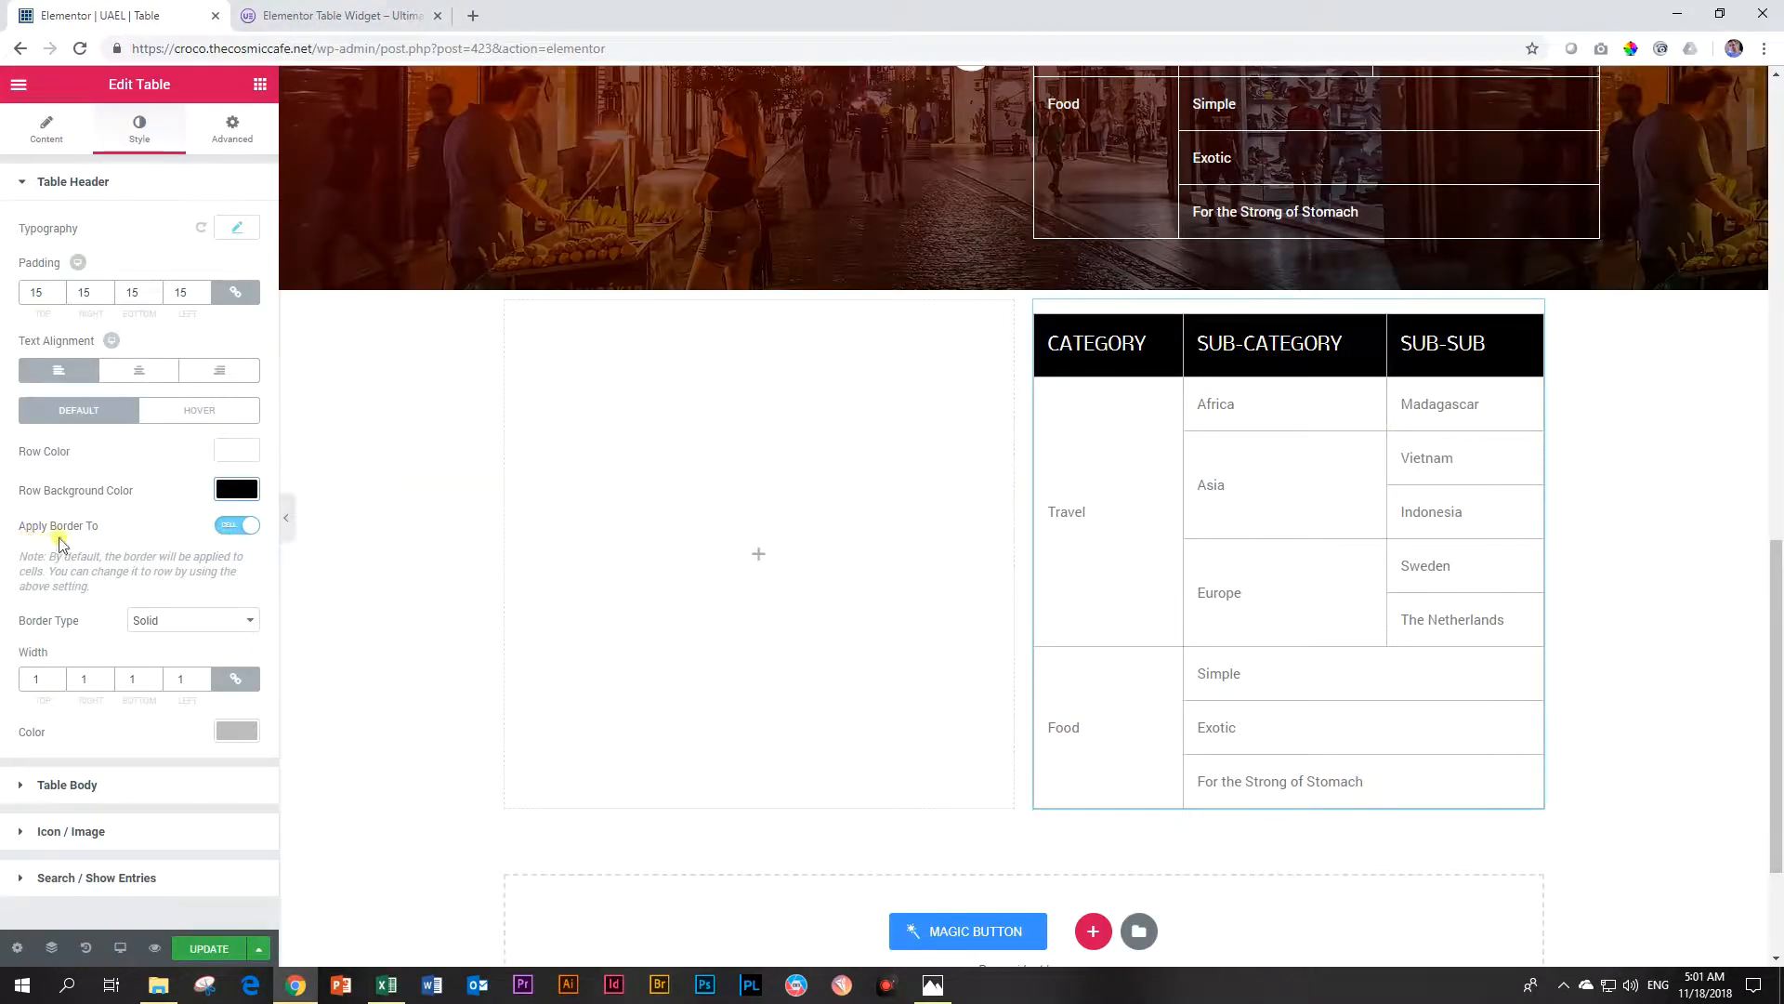
{"action": "left_click", "coordinate": [245, 526]}
{"action": "left_click", "coordinate": [1394, 344]}
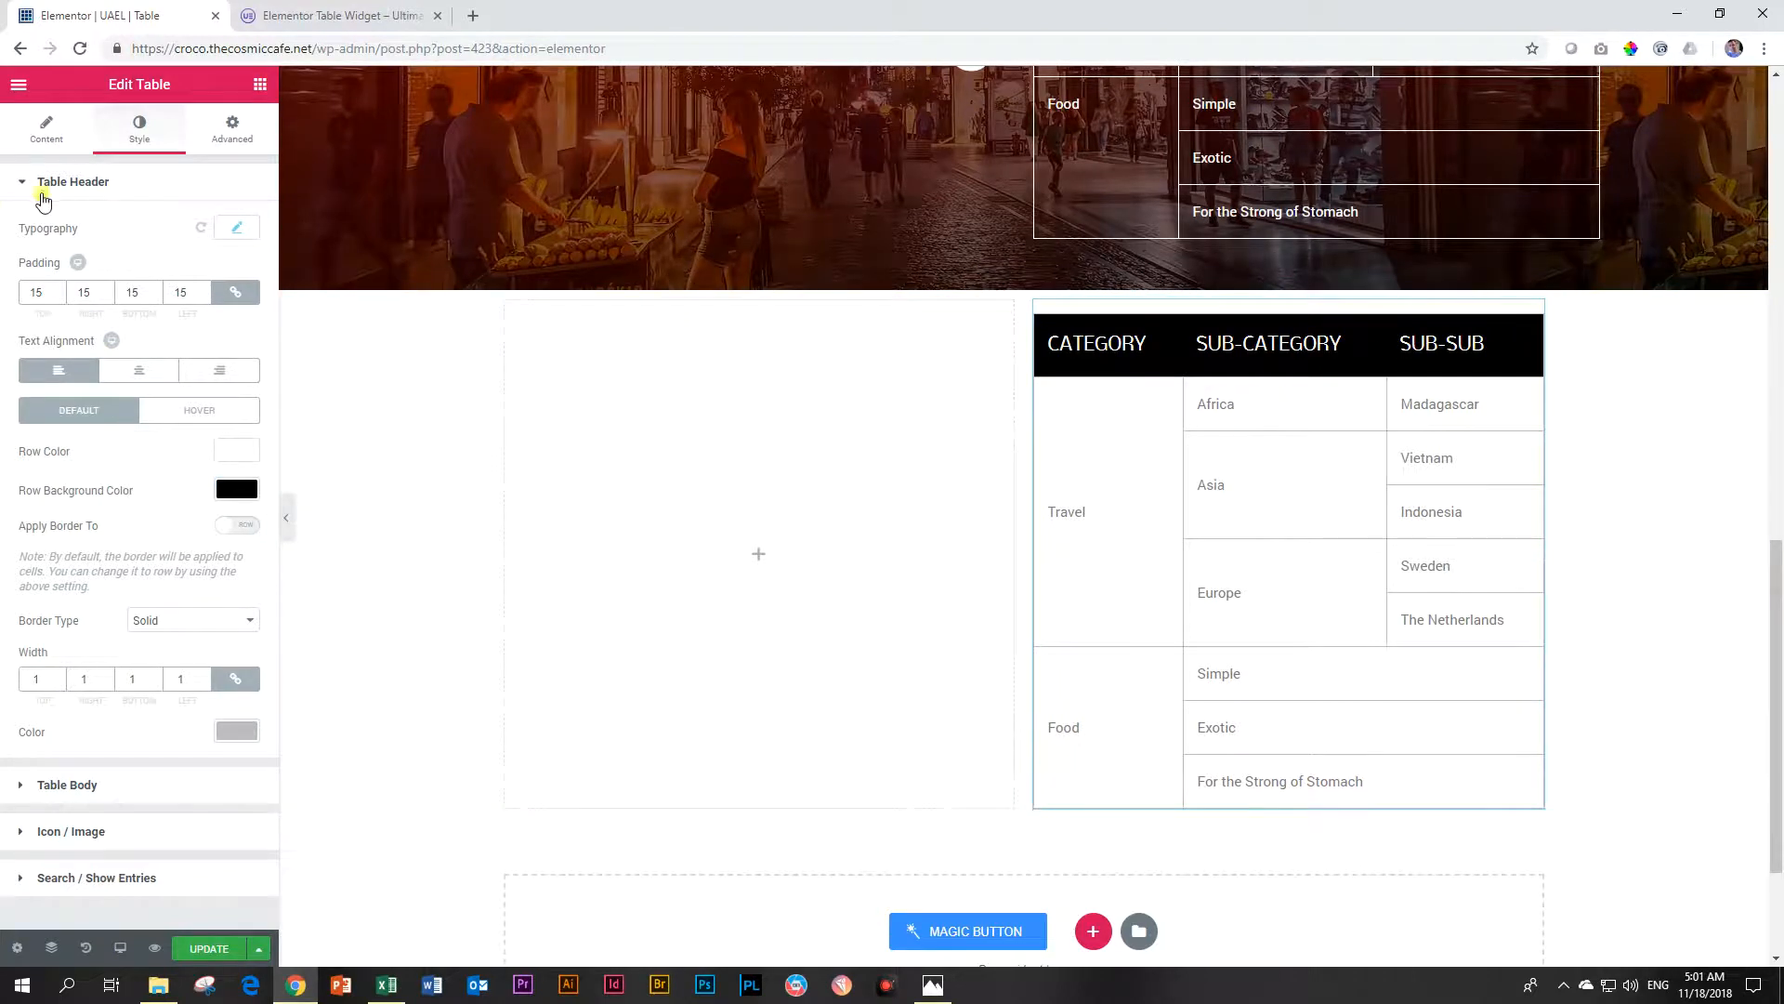
- In the table body style settings, compare the vertical alignments and set the cells to Top
{"action": "left_click", "coordinate": [78, 183]}
{"action": "left_click", "coordinate": [77, 231]}
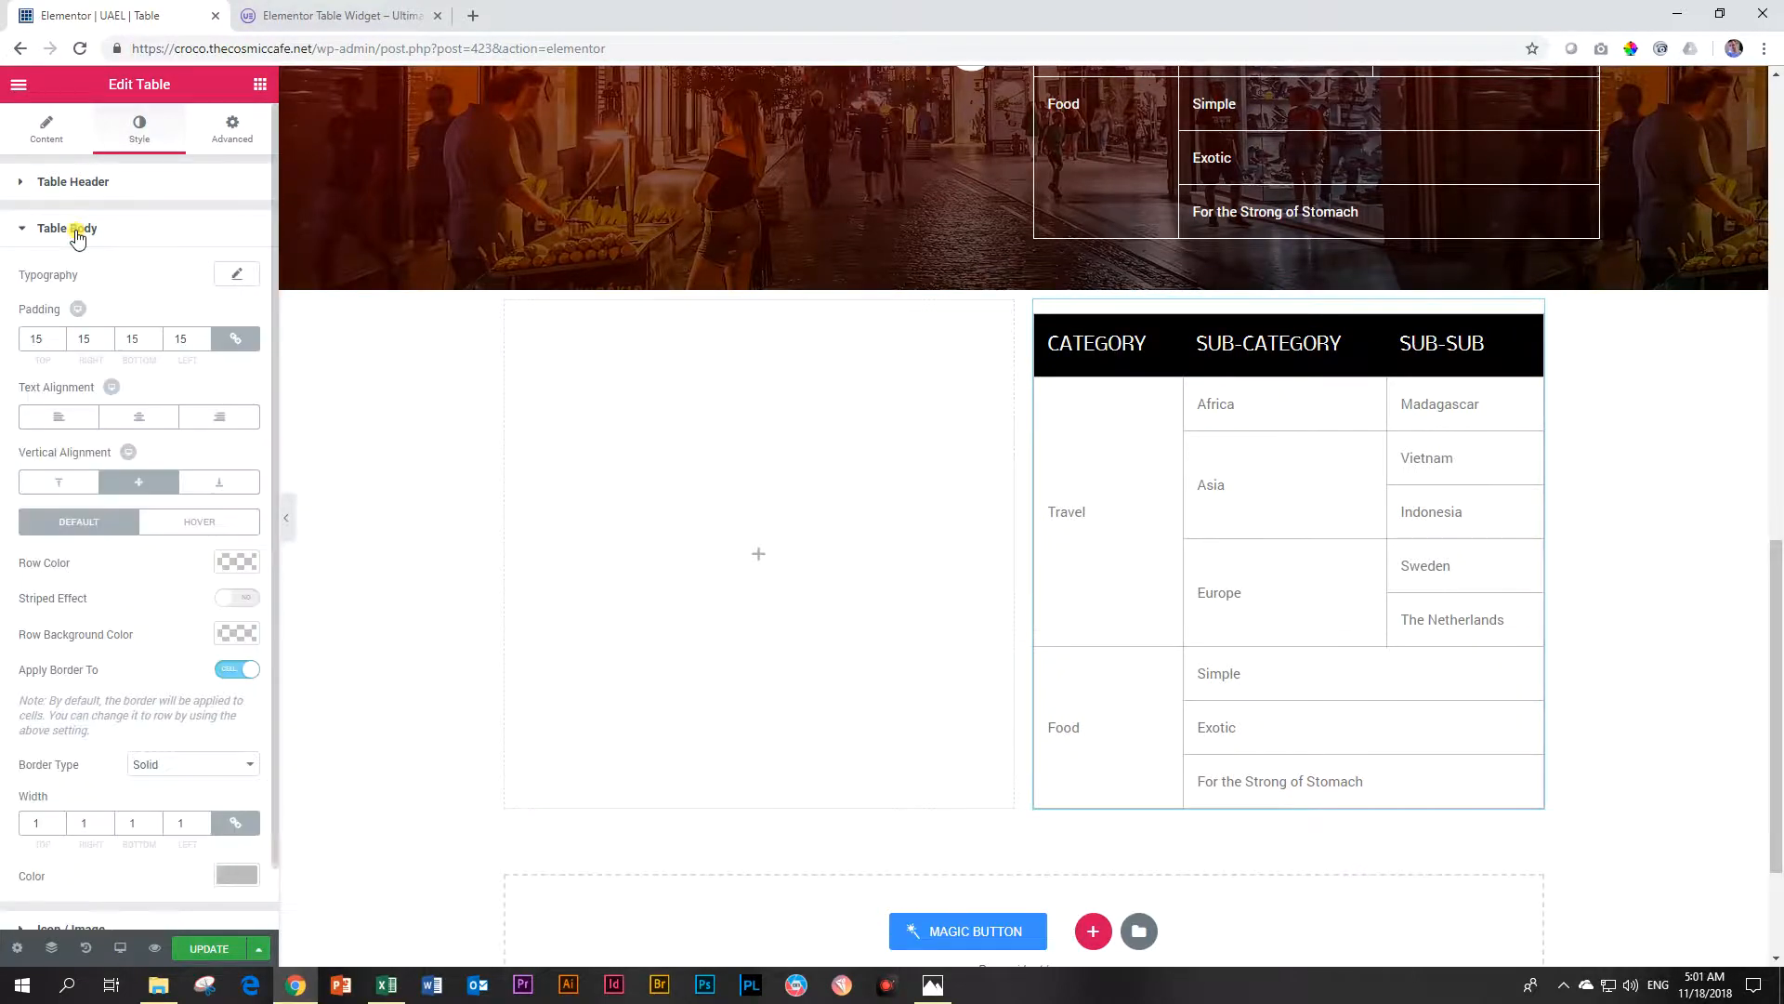
{"action": "scroll", "coordinate": [818, 599], "scroll_direction": "down", "scroll_amount": 2}
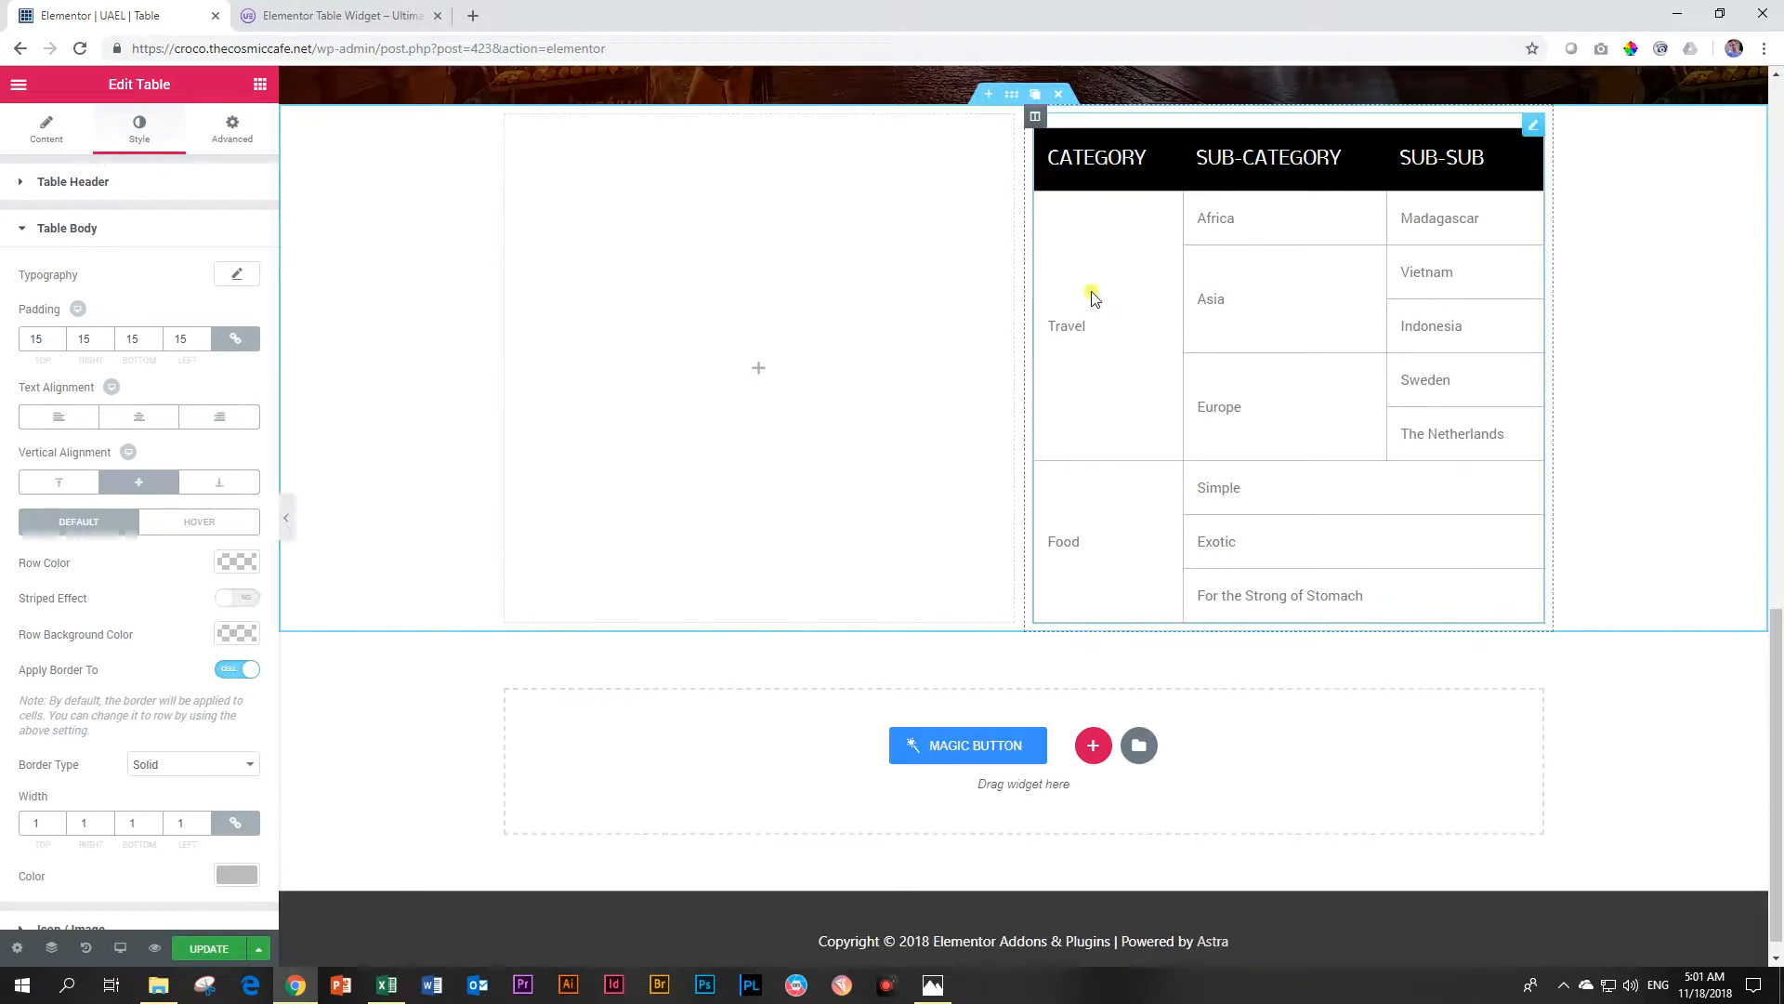
{"action": "left_click", "coordinate": [58, 482]}
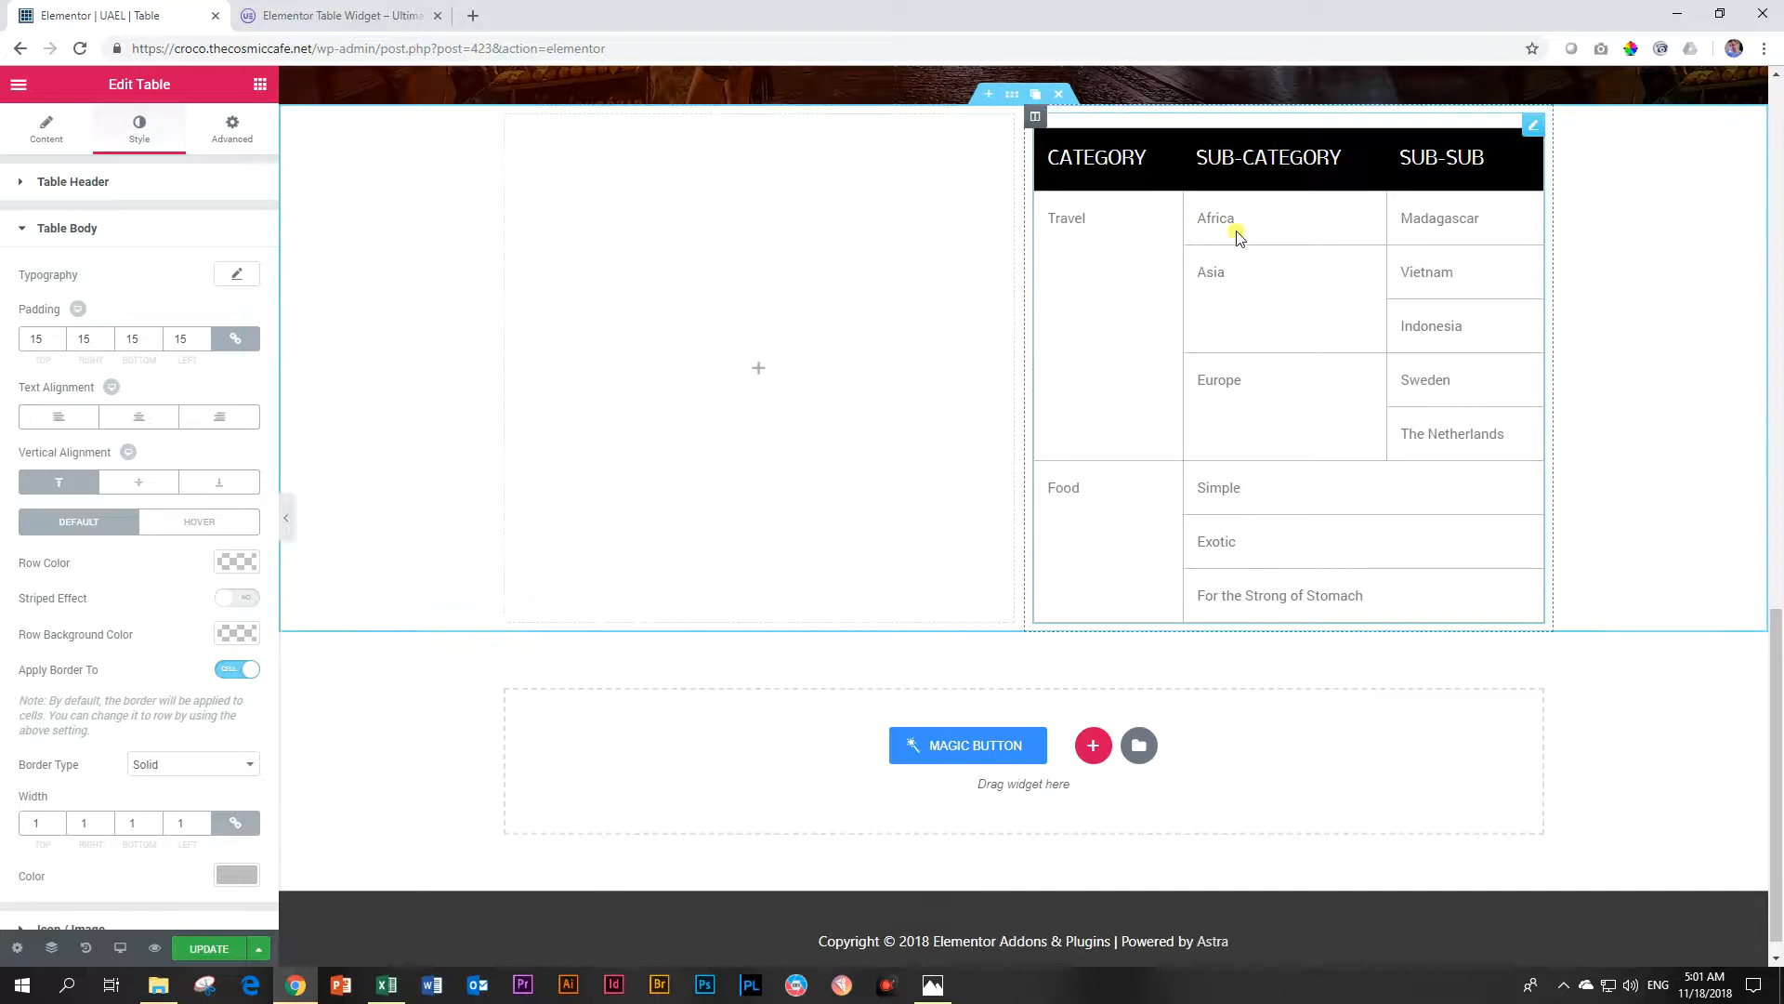
{"action": "scroll", "coordinate": [1203, 292], "scroll_direction": "up", "scroll_amount": 6}
{"action": "scroll", "coordinate": [1199, 279], "scroll_direction": "down", "scroll_amount": 6}
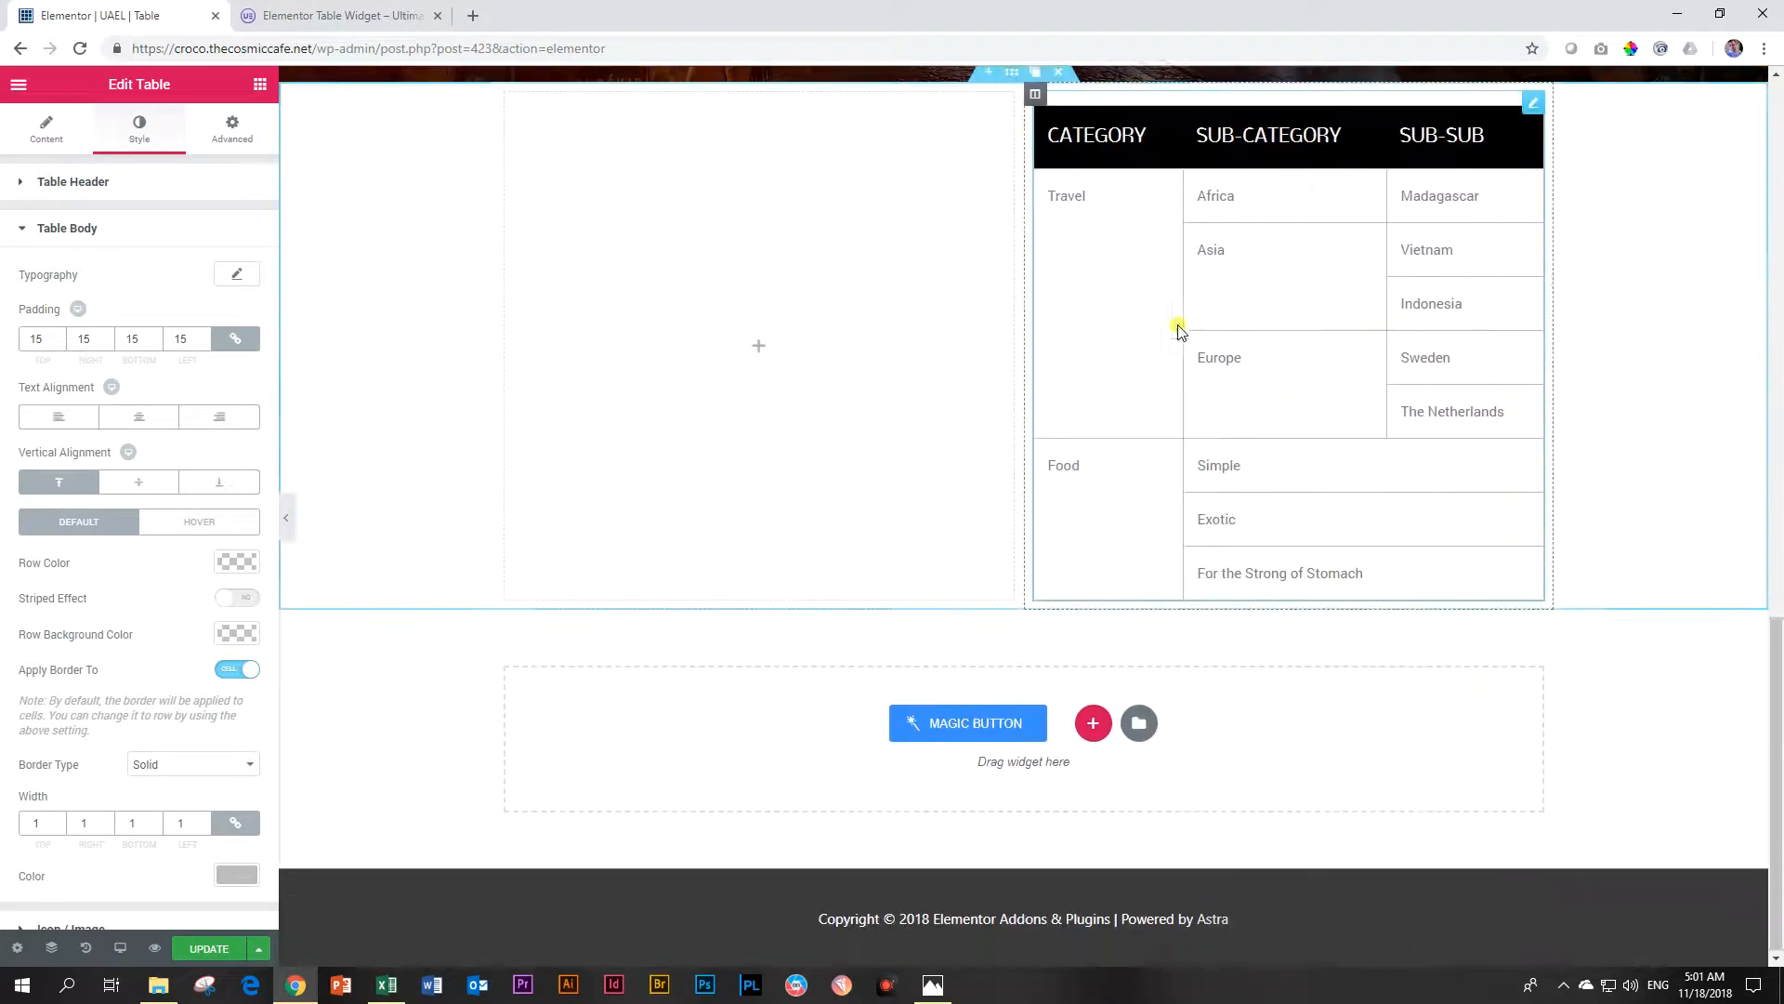
{"action": "left_click", "coordinate": [212, 482]}
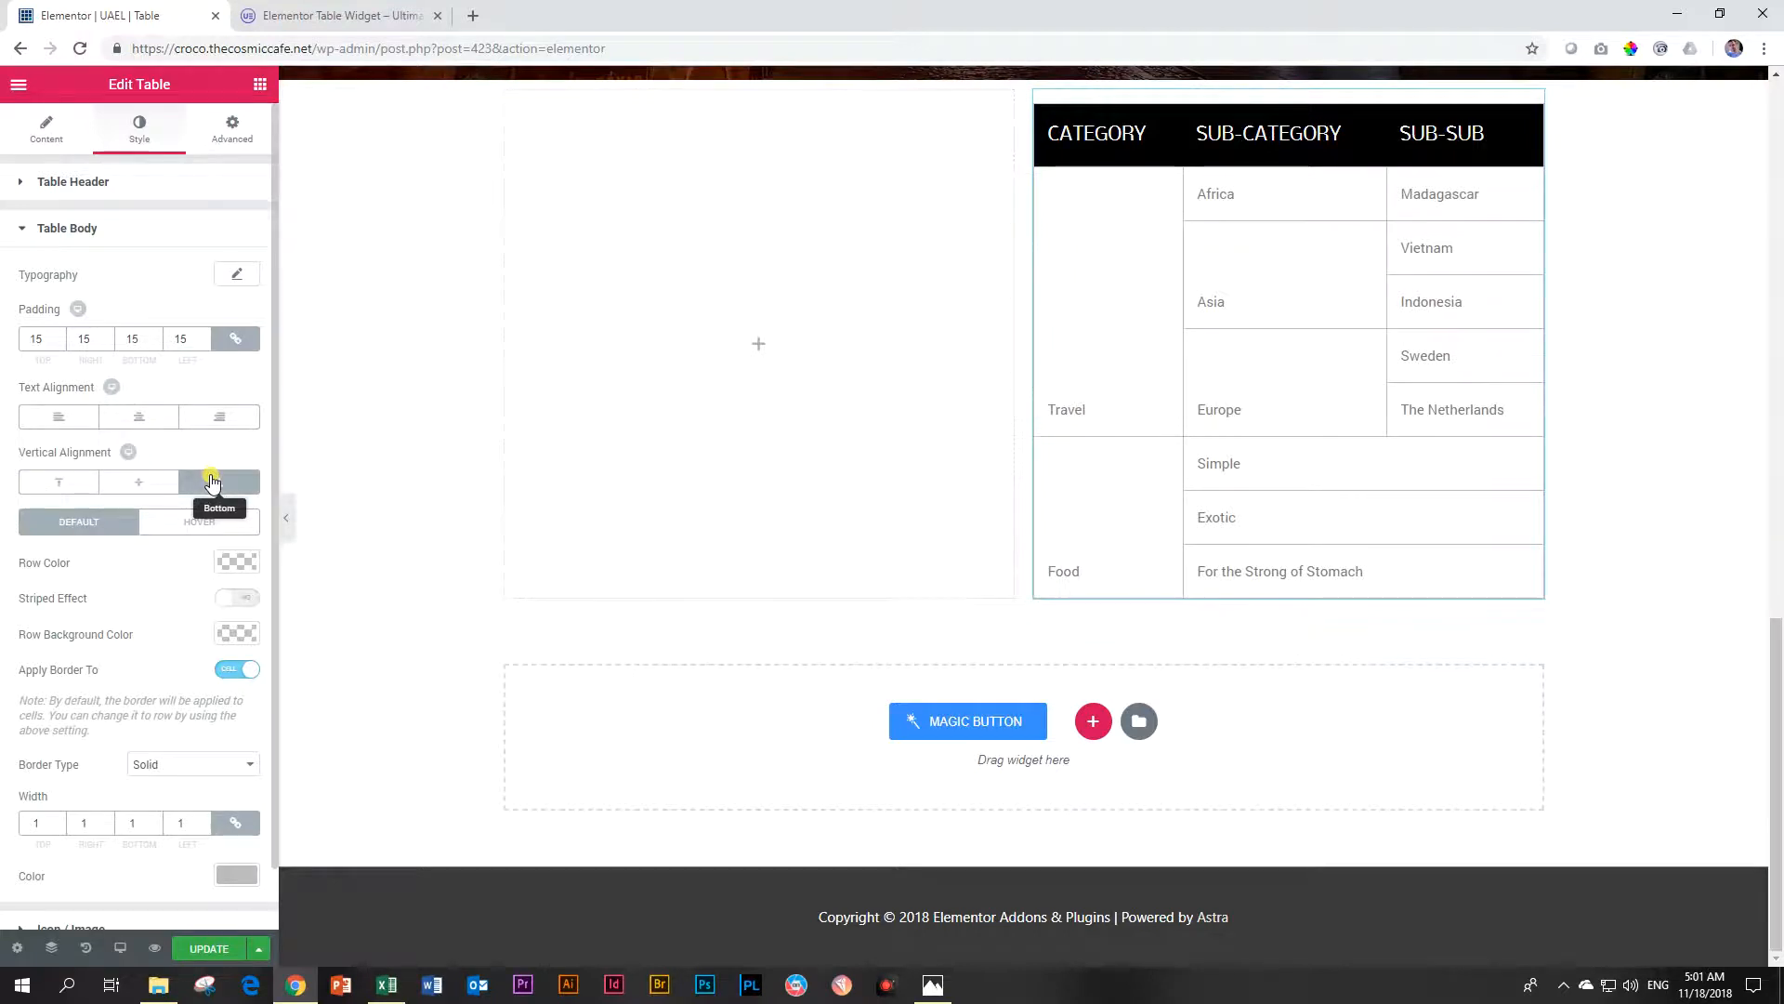
{"action": "left_click", "coordinate": [138, 481]}
{"action": "left_click", "coordinate": [60, 483]}
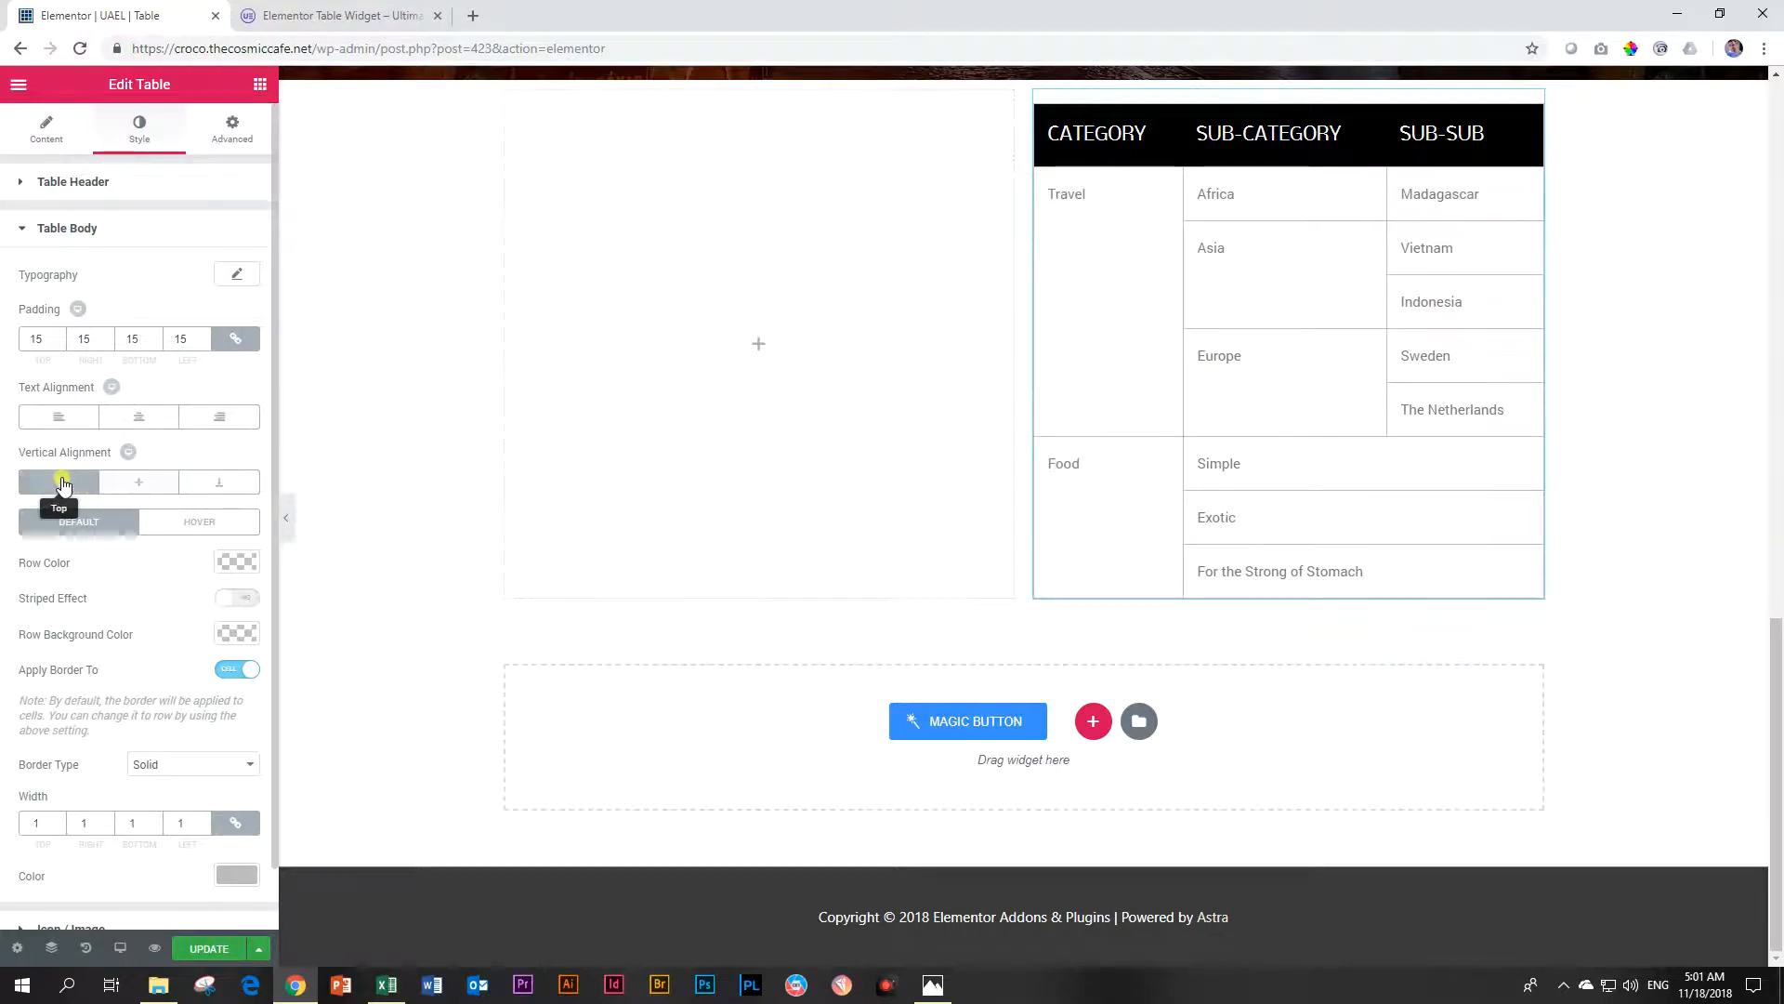
- Try center and right text alignment on the table body, and set it to left
{"action": "left_click", "coordinate": [143, 416]}
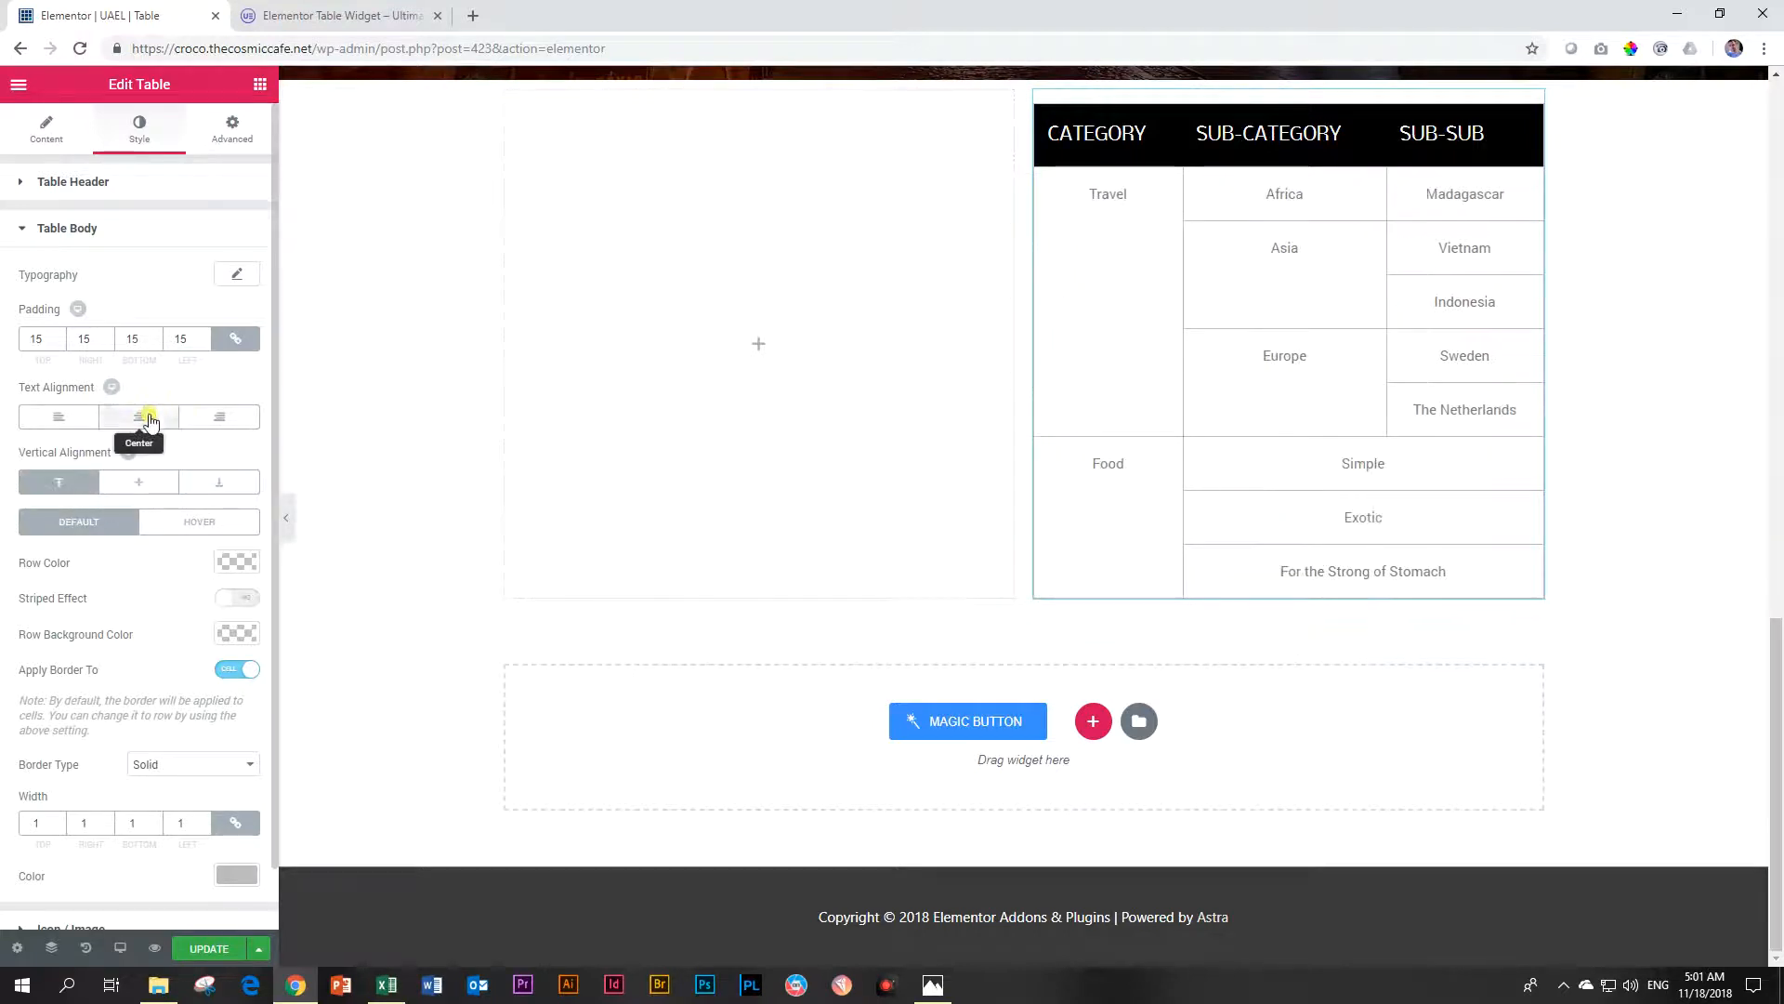
{"action": "left_click", "coordinate": [229, 427]}
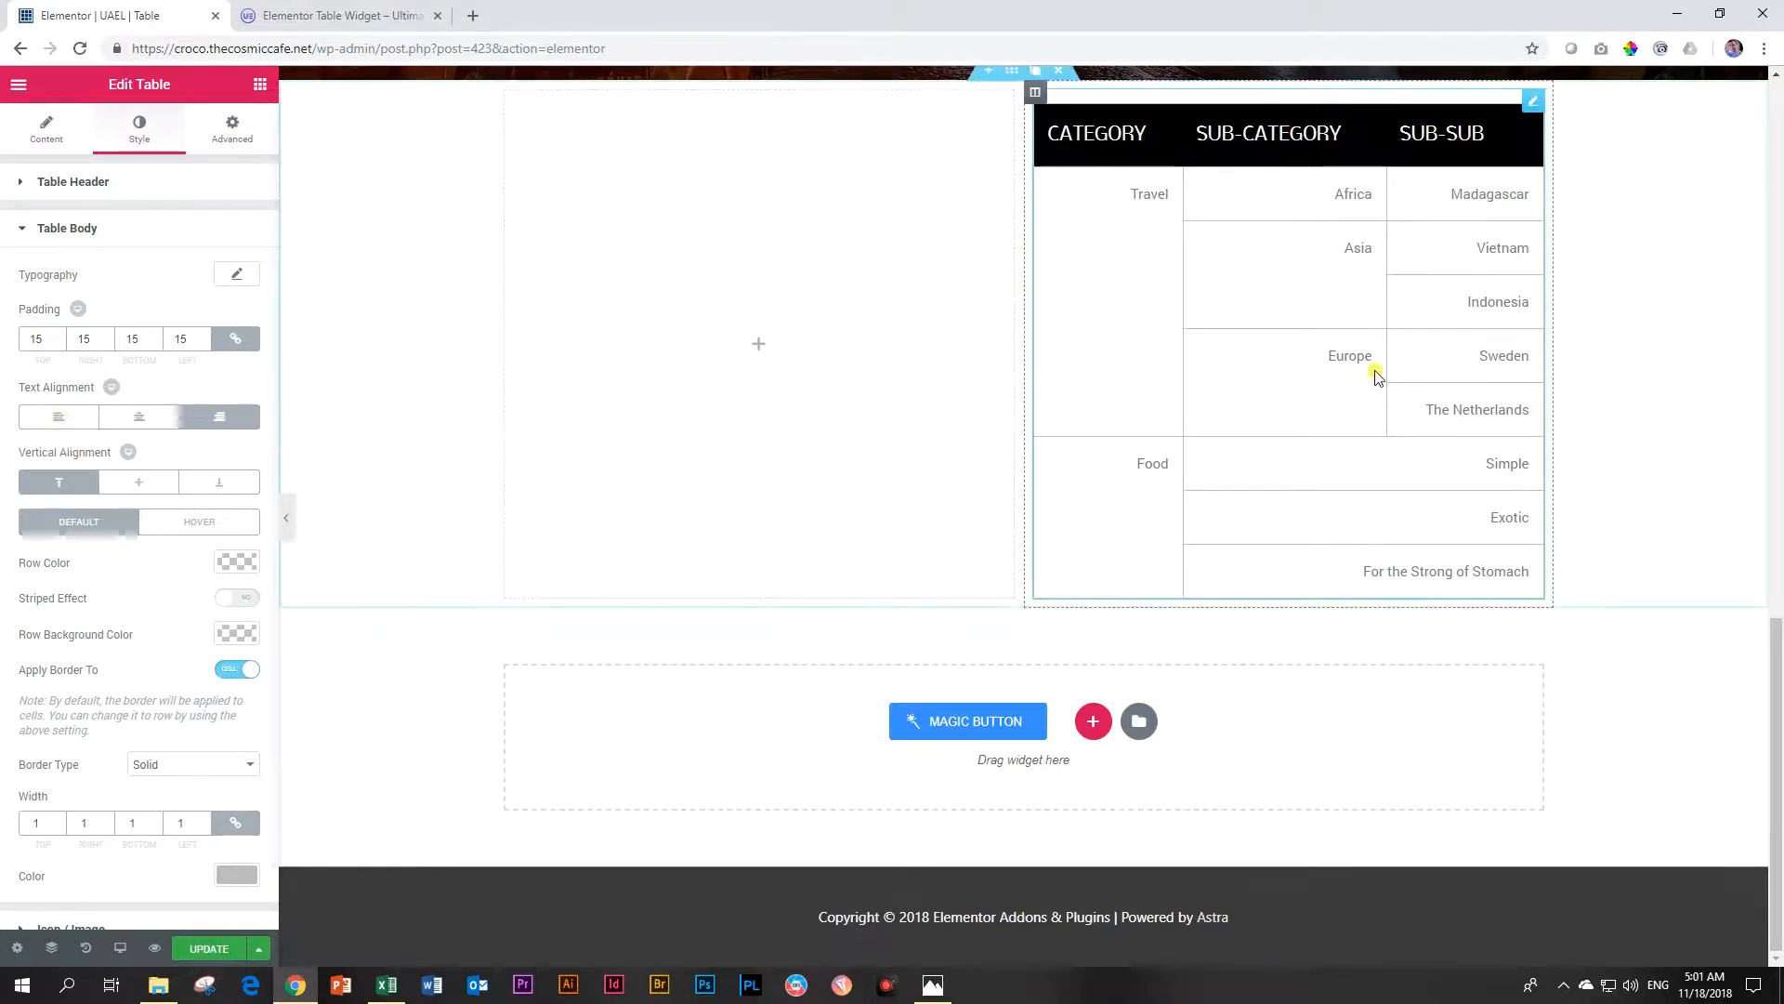
{"action": "left_click", "coordinate": [66, 423]}
- Try Middle and Bottom vertical alignment on the left-aligned body cells, and restore Top
{"action": "left_click", "coordinate": [172, 481]}
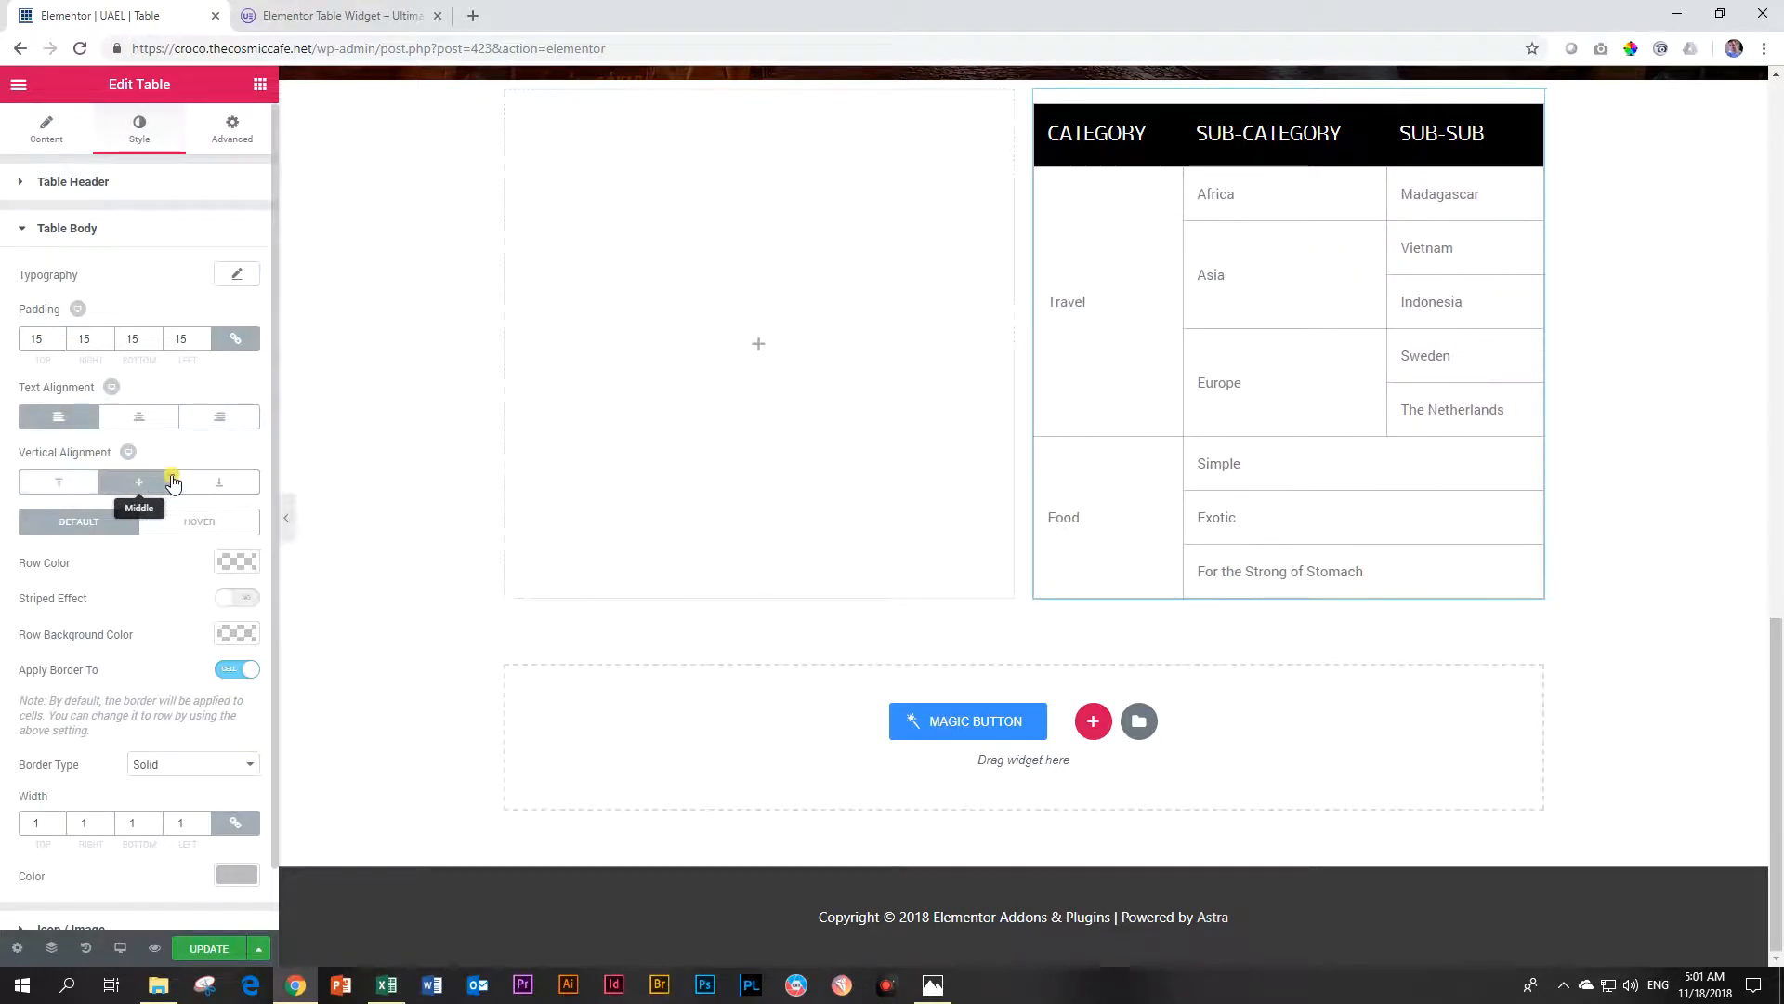
{"action": "left_click", "coordinate": [220, 481]}
{"action": "left_click", "coordinate": [59, 481]}
- Set the table body's default row text color to the dark red preset
{"action": "scroll", "coordinate": [128, 483], "scroll_direction": "down", "scroll_amount": 1}
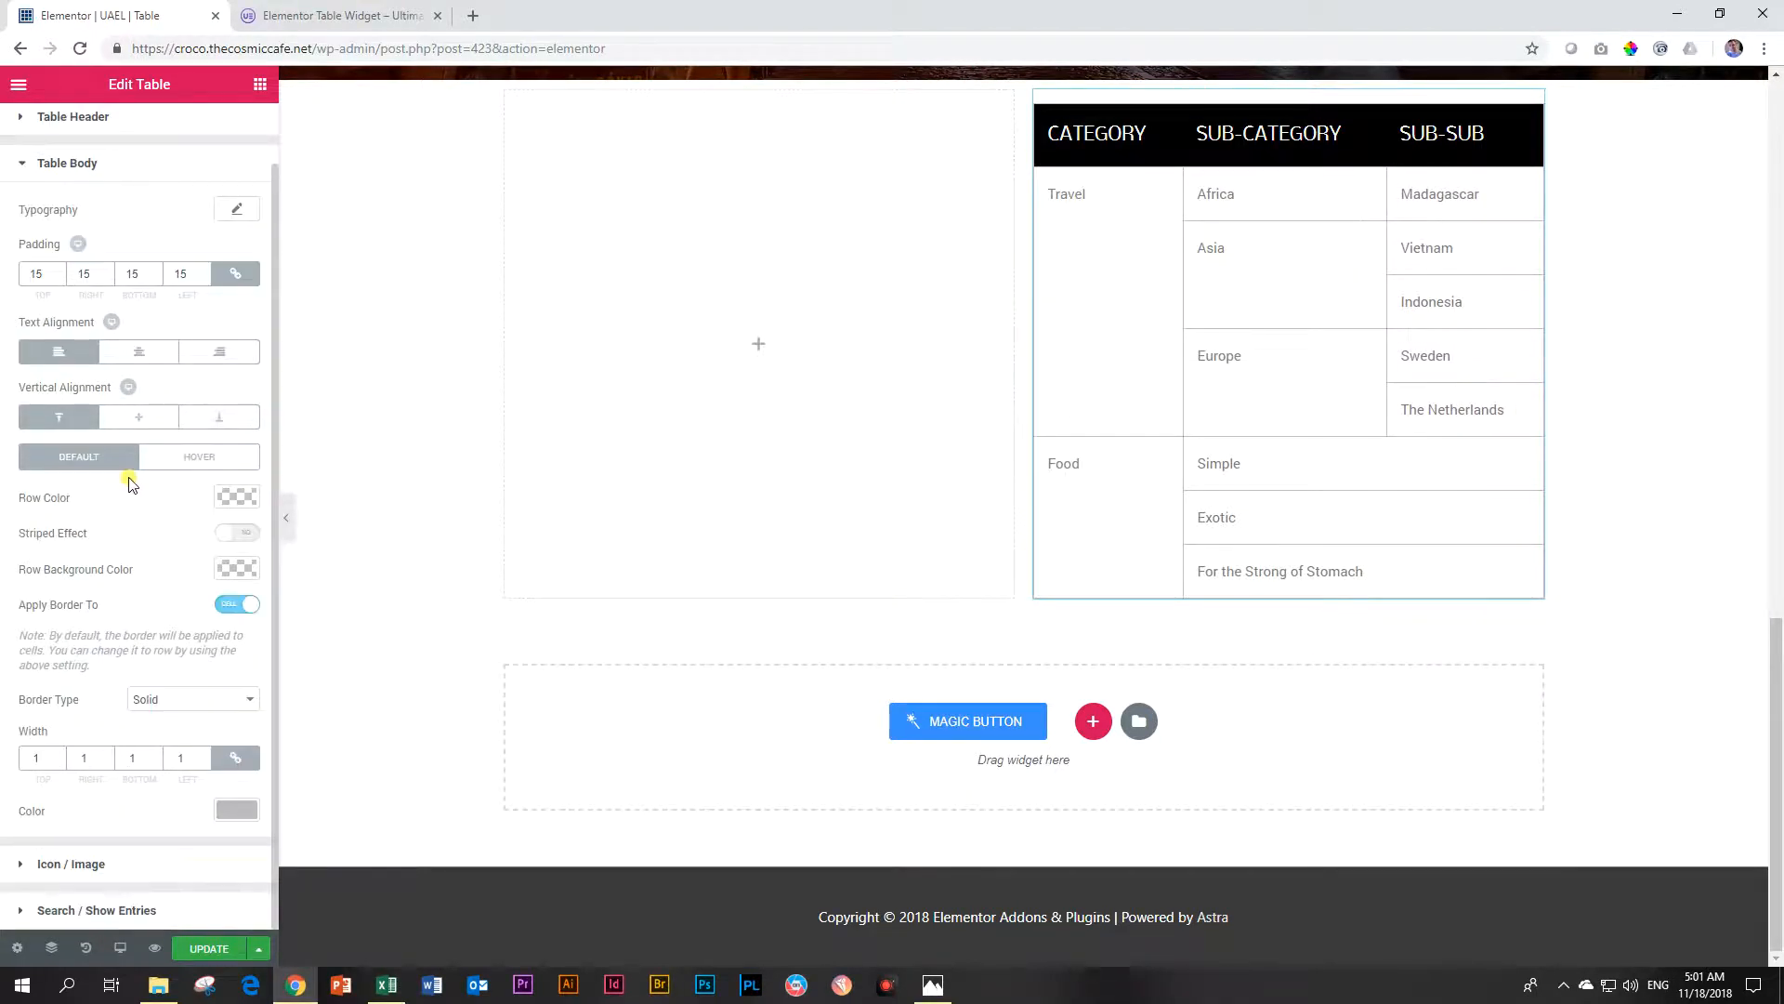
{"action": "left_click", "coordinate": [247, 498]}
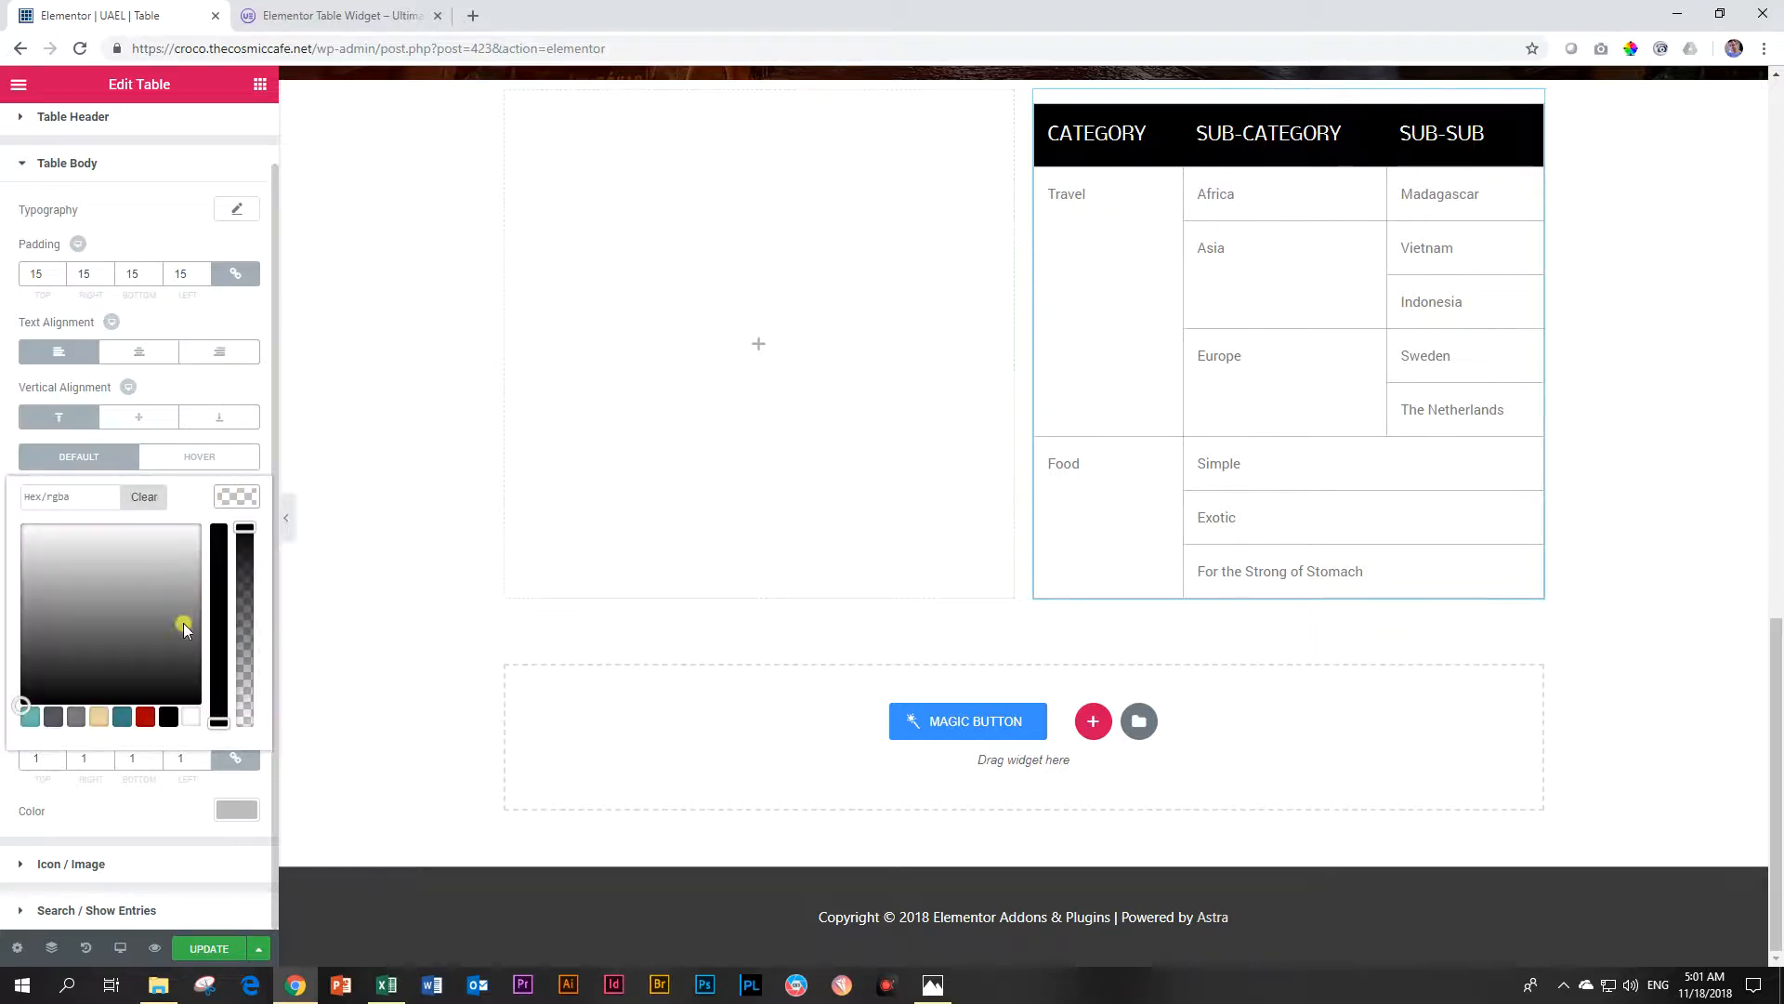
{"action": "left_click", "coordinate": [148, 717]}
{"action": "left_click", "coordinate": [224, 499]}
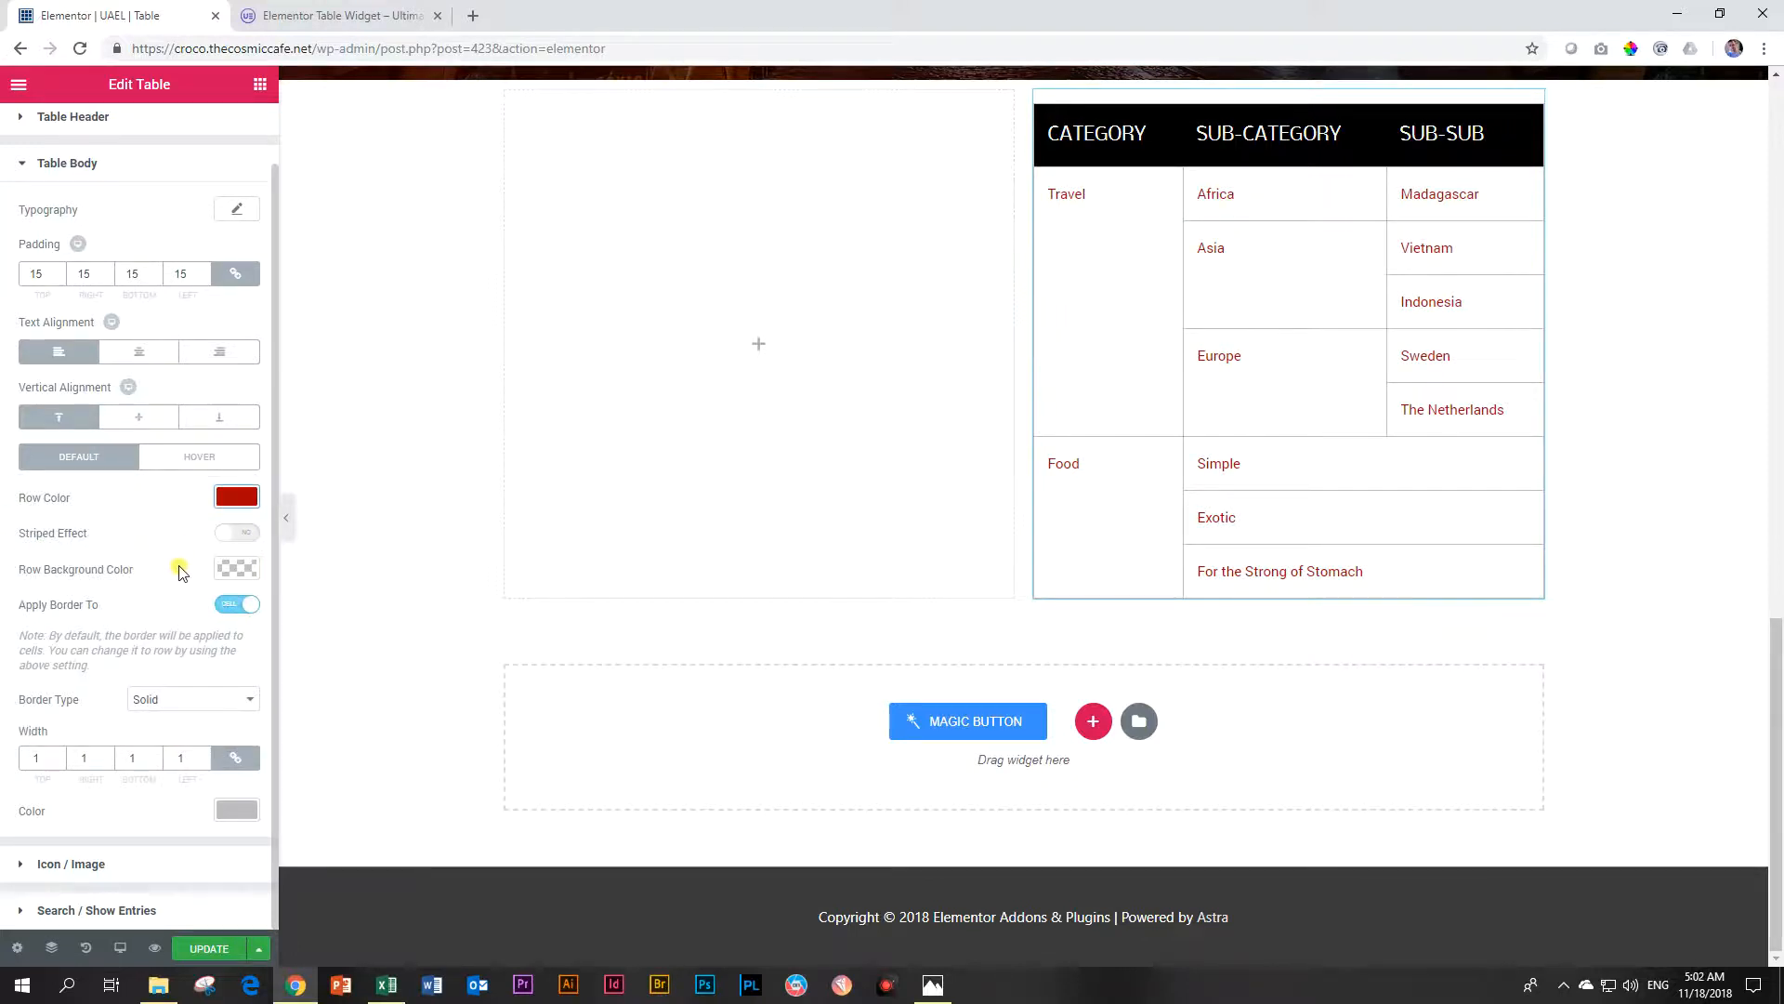
- Set the table body's row background color to gray #7a7a7a and lower its opacity to a very light tint
{"action": "left_click", "coordinate": [249, 566]}
{"action": "left_click", "coordinate": [77, 788]}
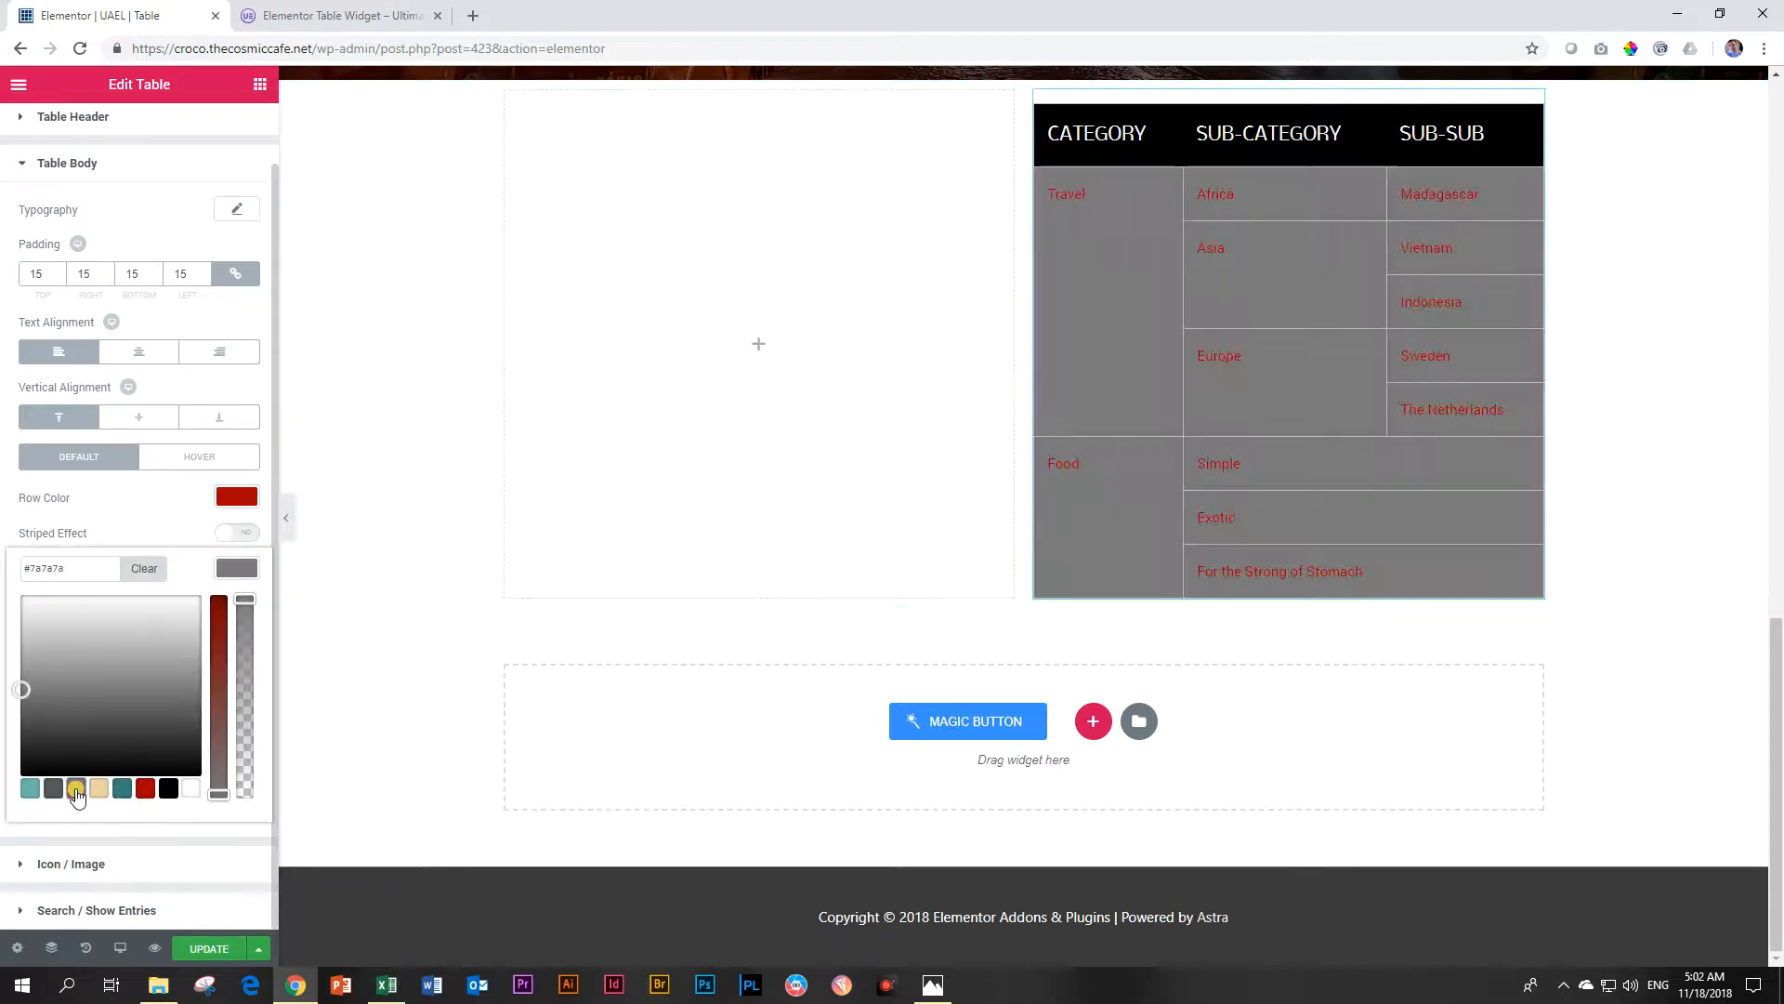
{"action": "left_click_drag", "start_coordinate": [243, 632], "coordinate": [239, 773]}
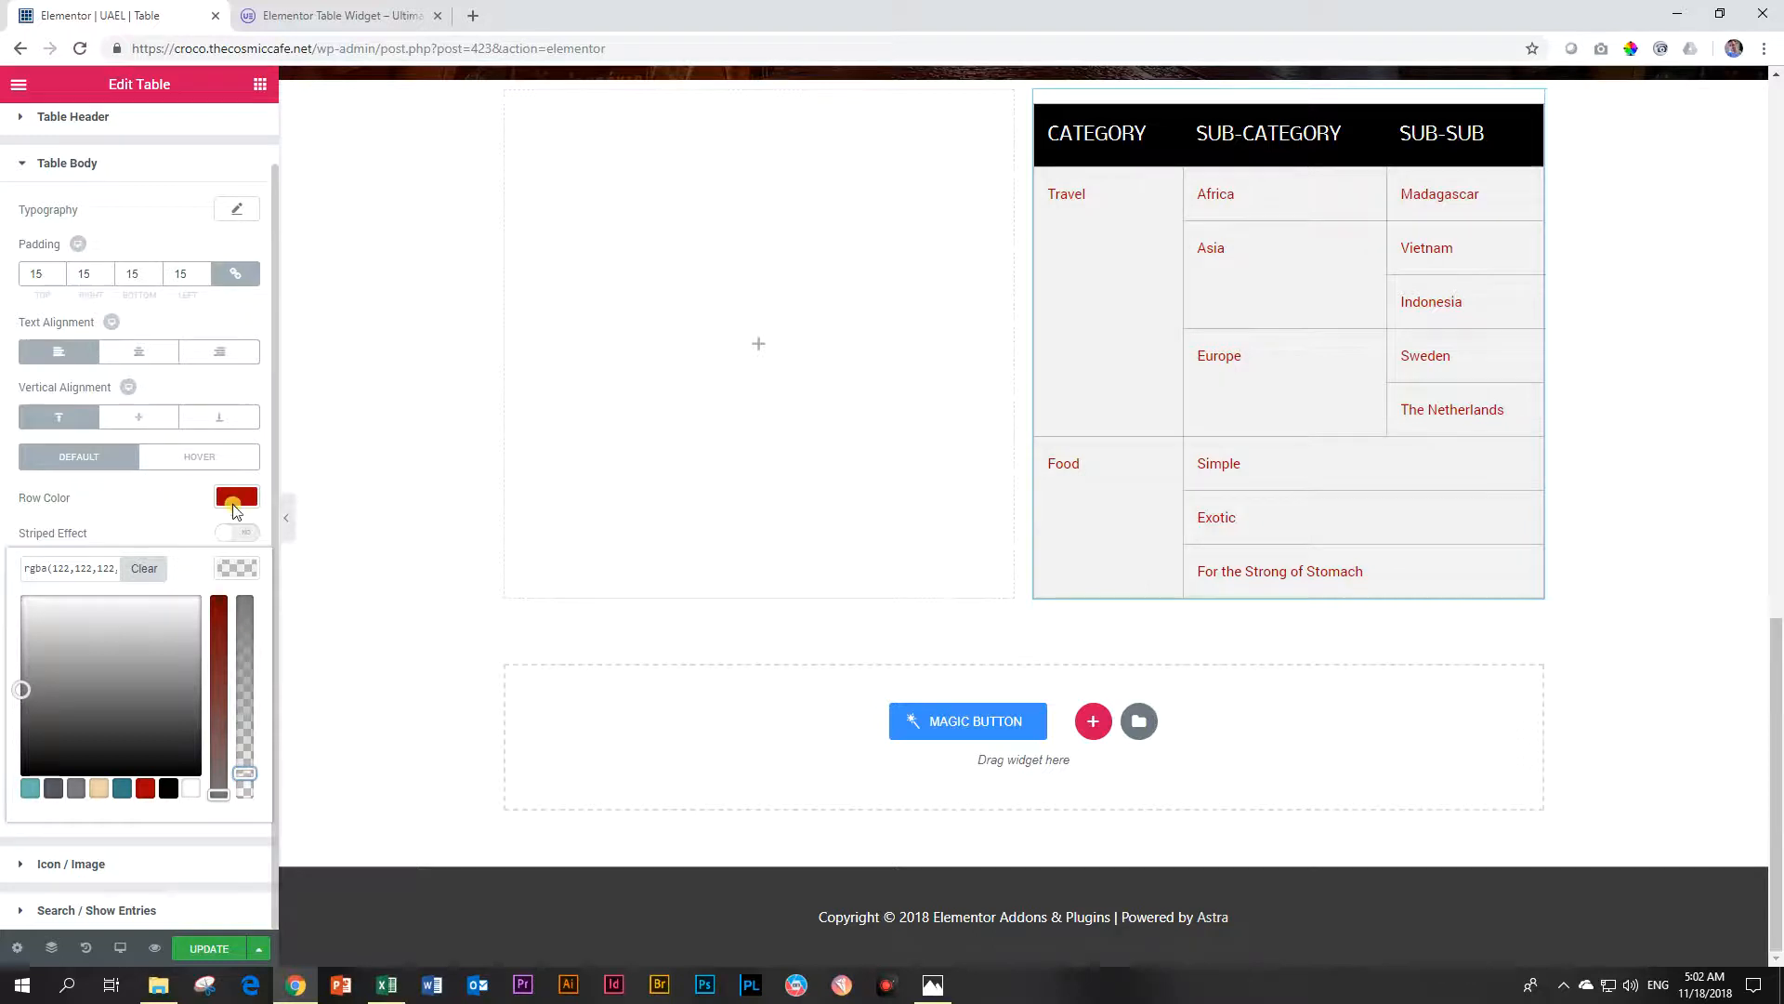
{"action": "left_click", "coordinate": [234, 571]}
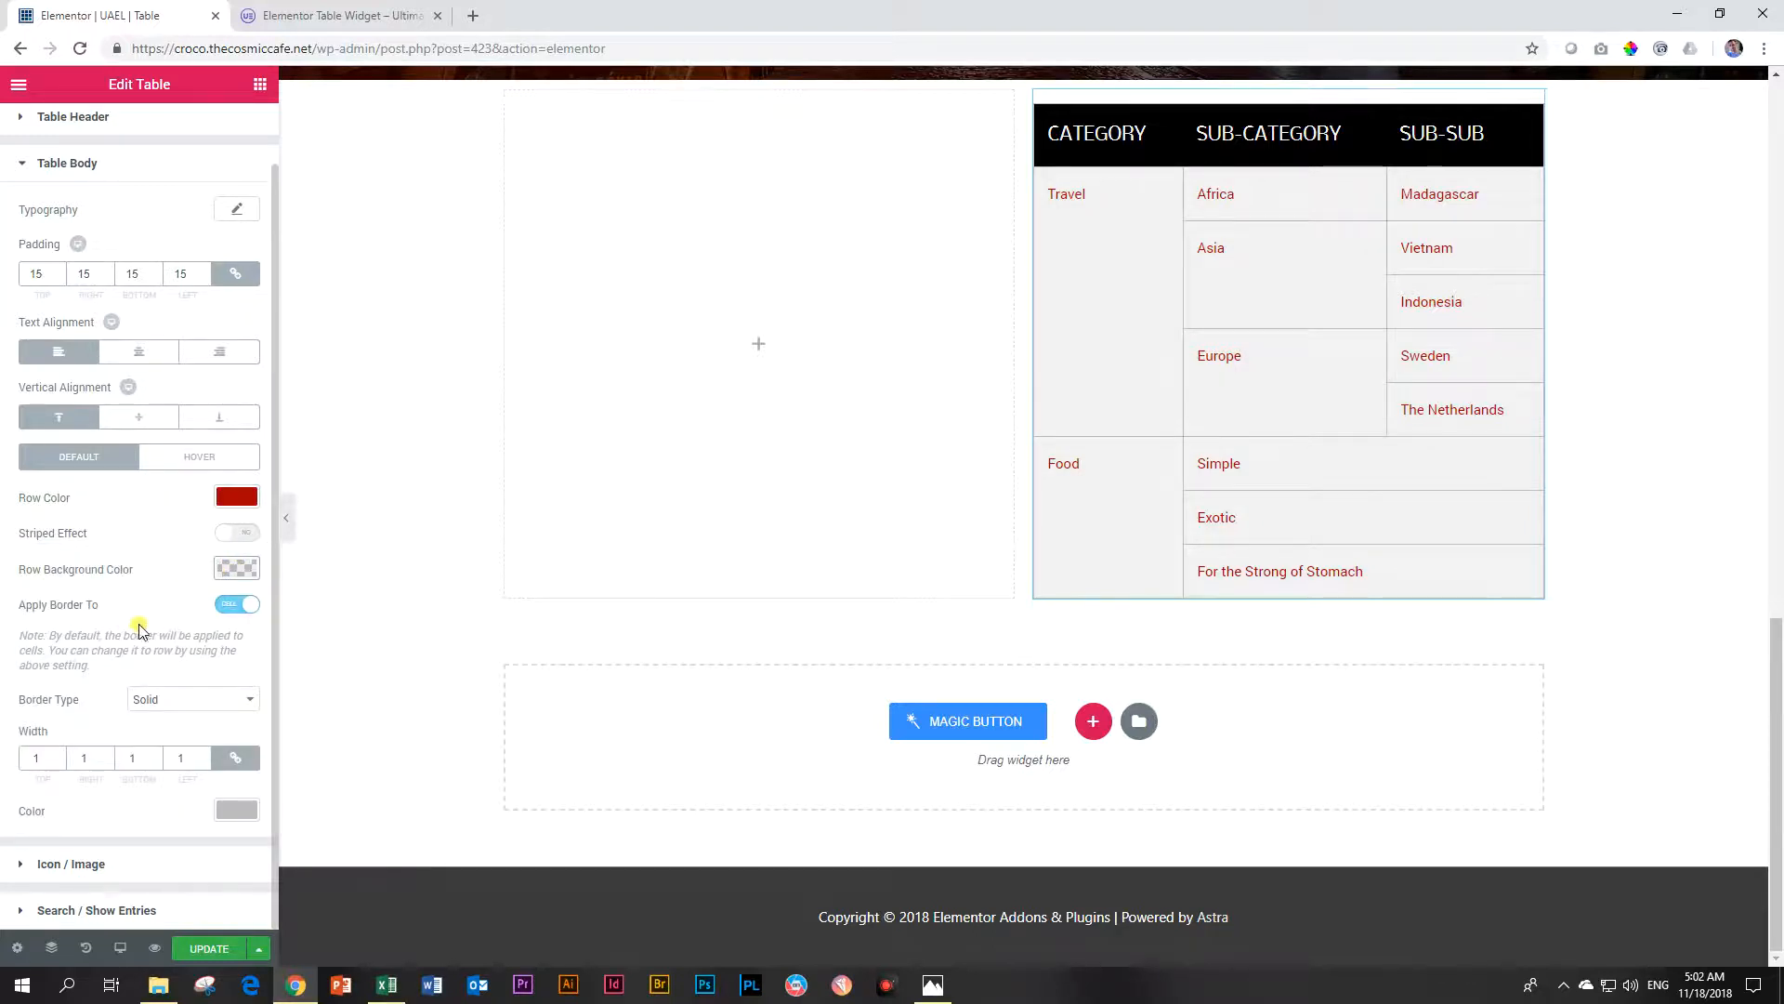
- Try applying the table body's border to rows, restore it to cells, and set the border color to dark red #a90003
{"action": "left_click", "coordinate": [259, 610]}
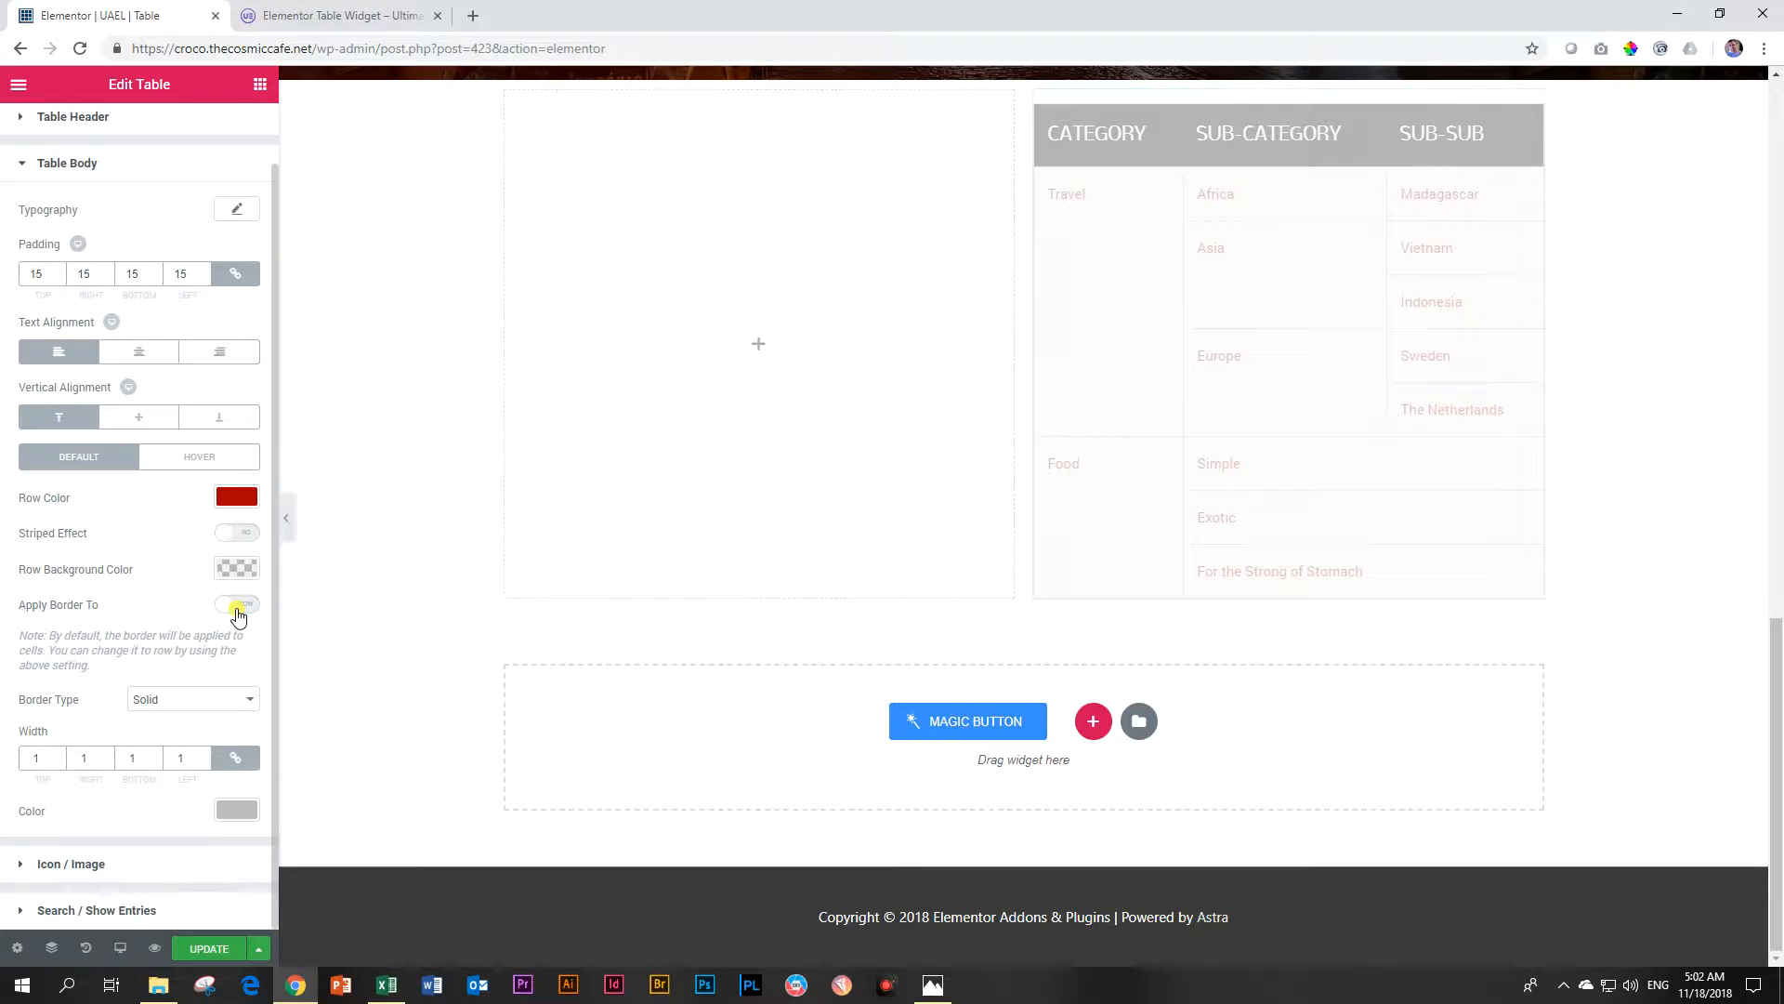
{"action": "left_click", "coordinate": [238, 612]}
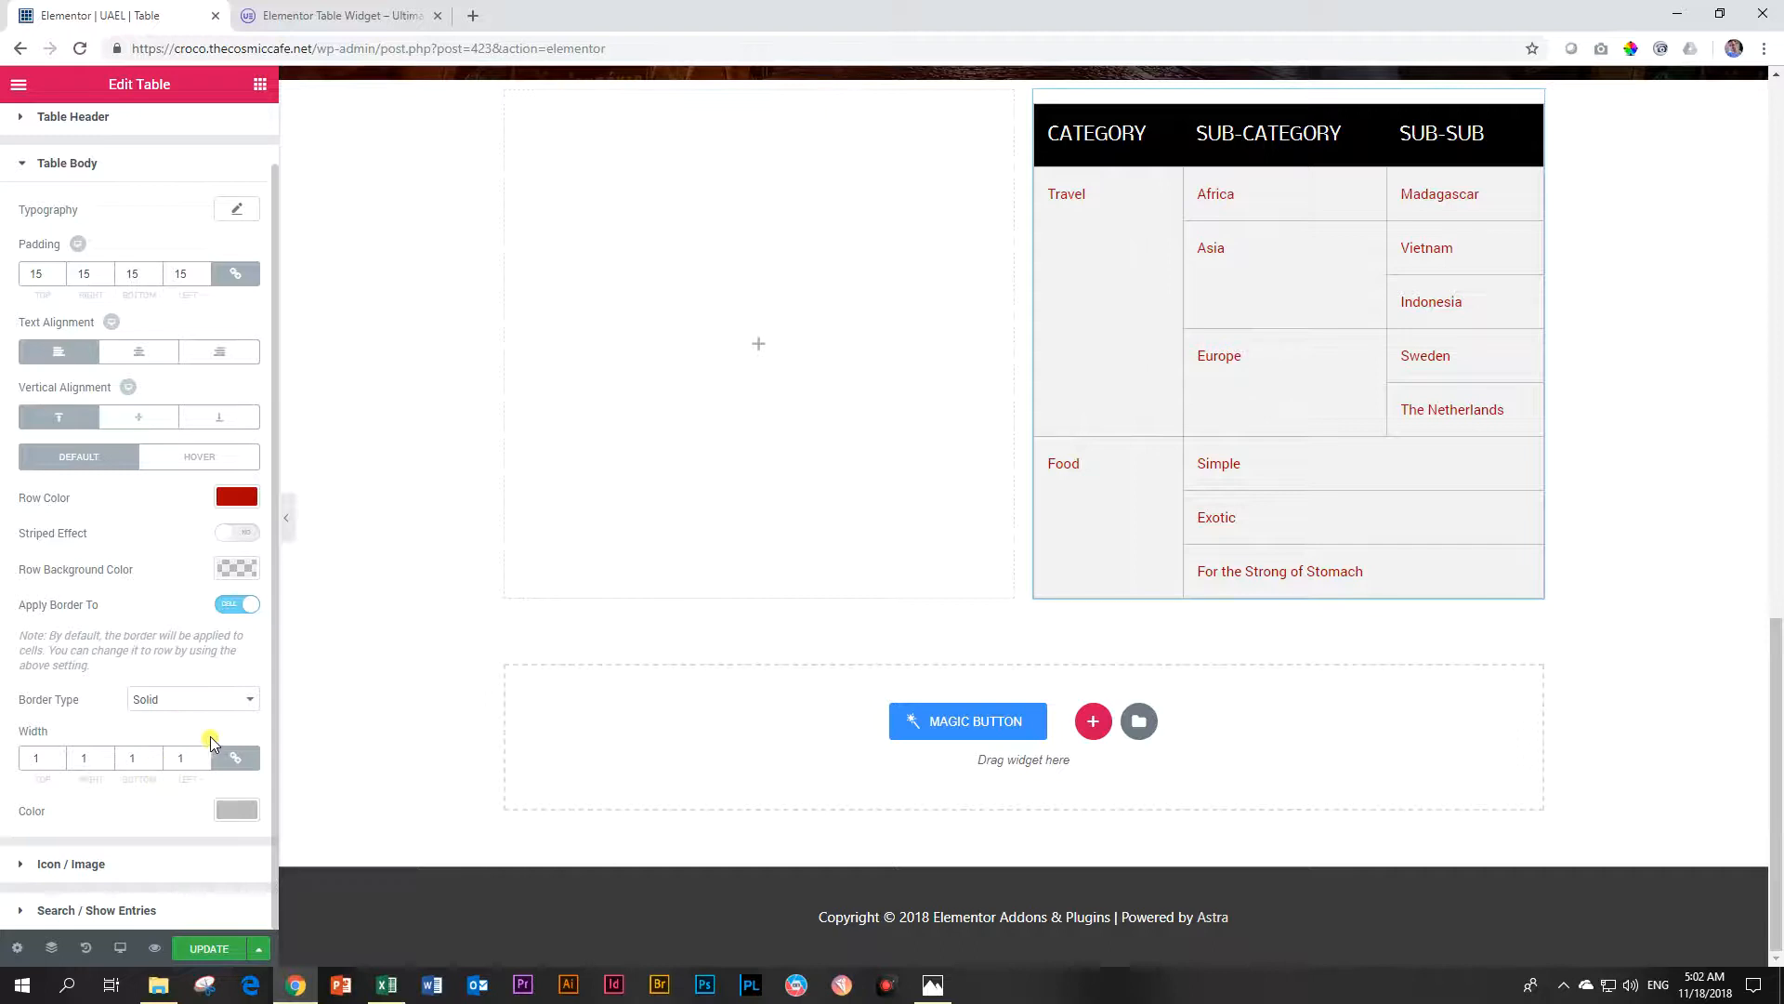
{"action": "left_click", "coordinate": [237, 811]}
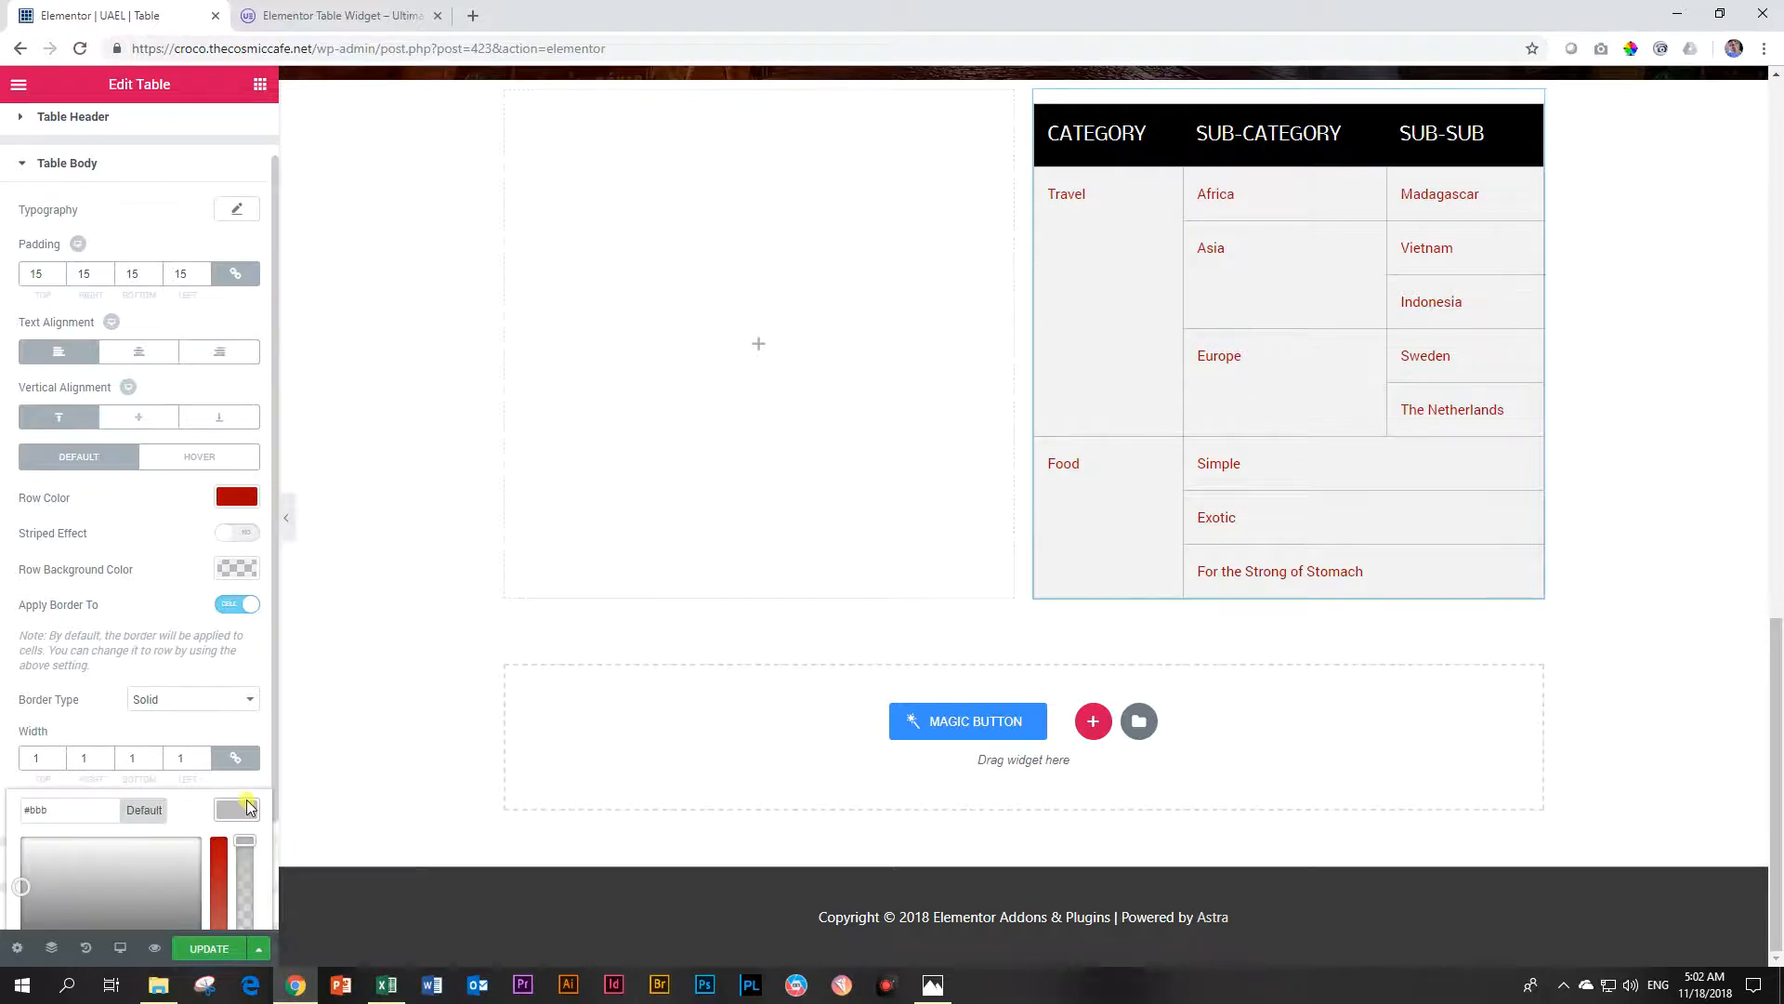
{"action": "left_click", "coordinate": [144, 900]}
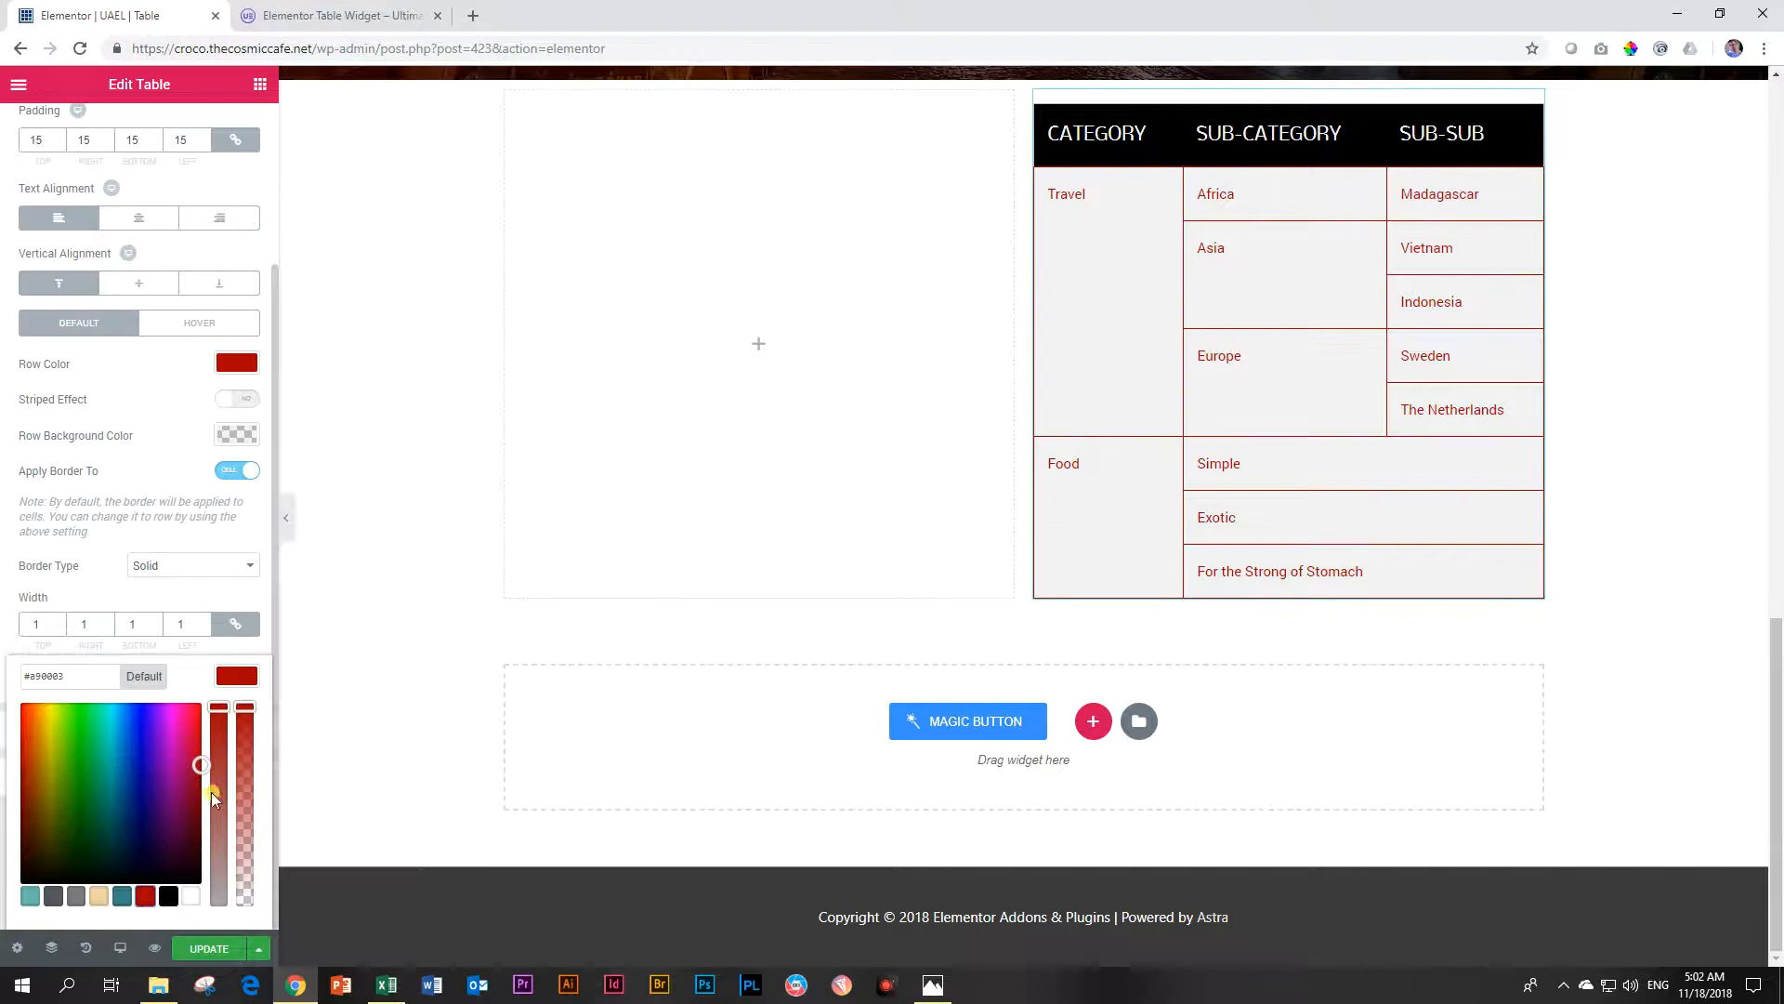
{"action": "left_click", "coordinate": [238, 682]}
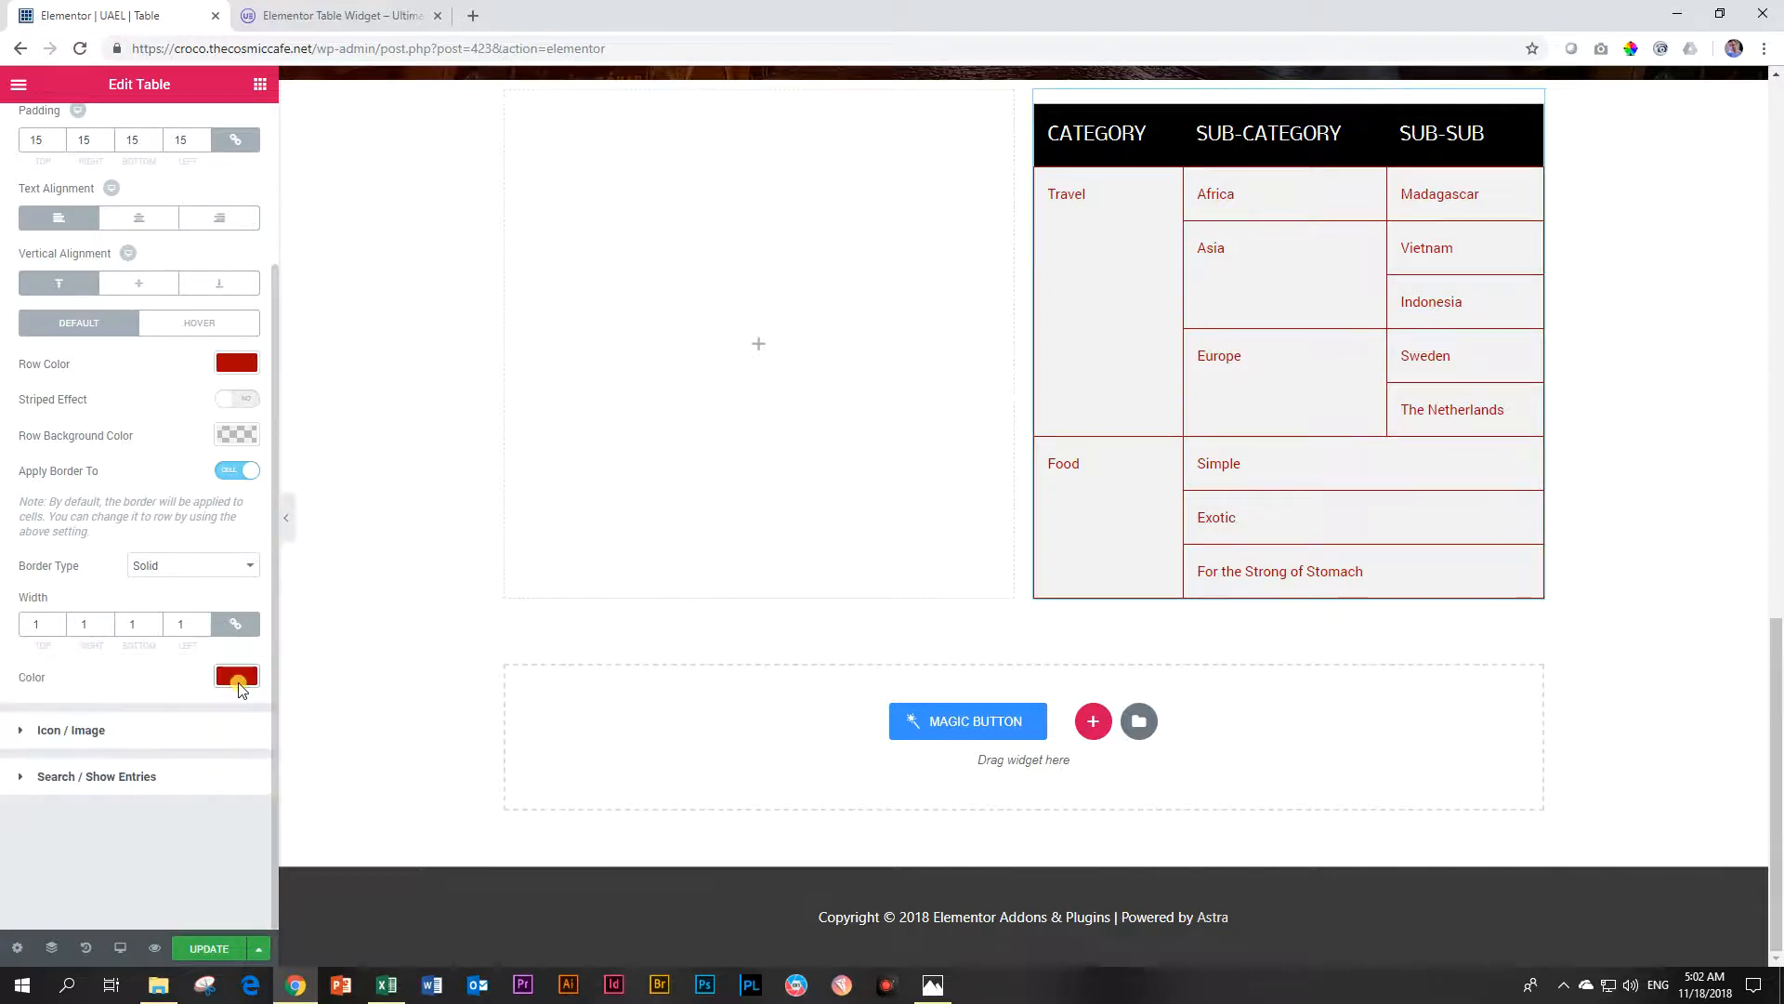
- Review the icon and image style options, and in the Travel cell's content settings select Icon as the graphic type
{"action": "left_click", "coordinate": [28, 734]}
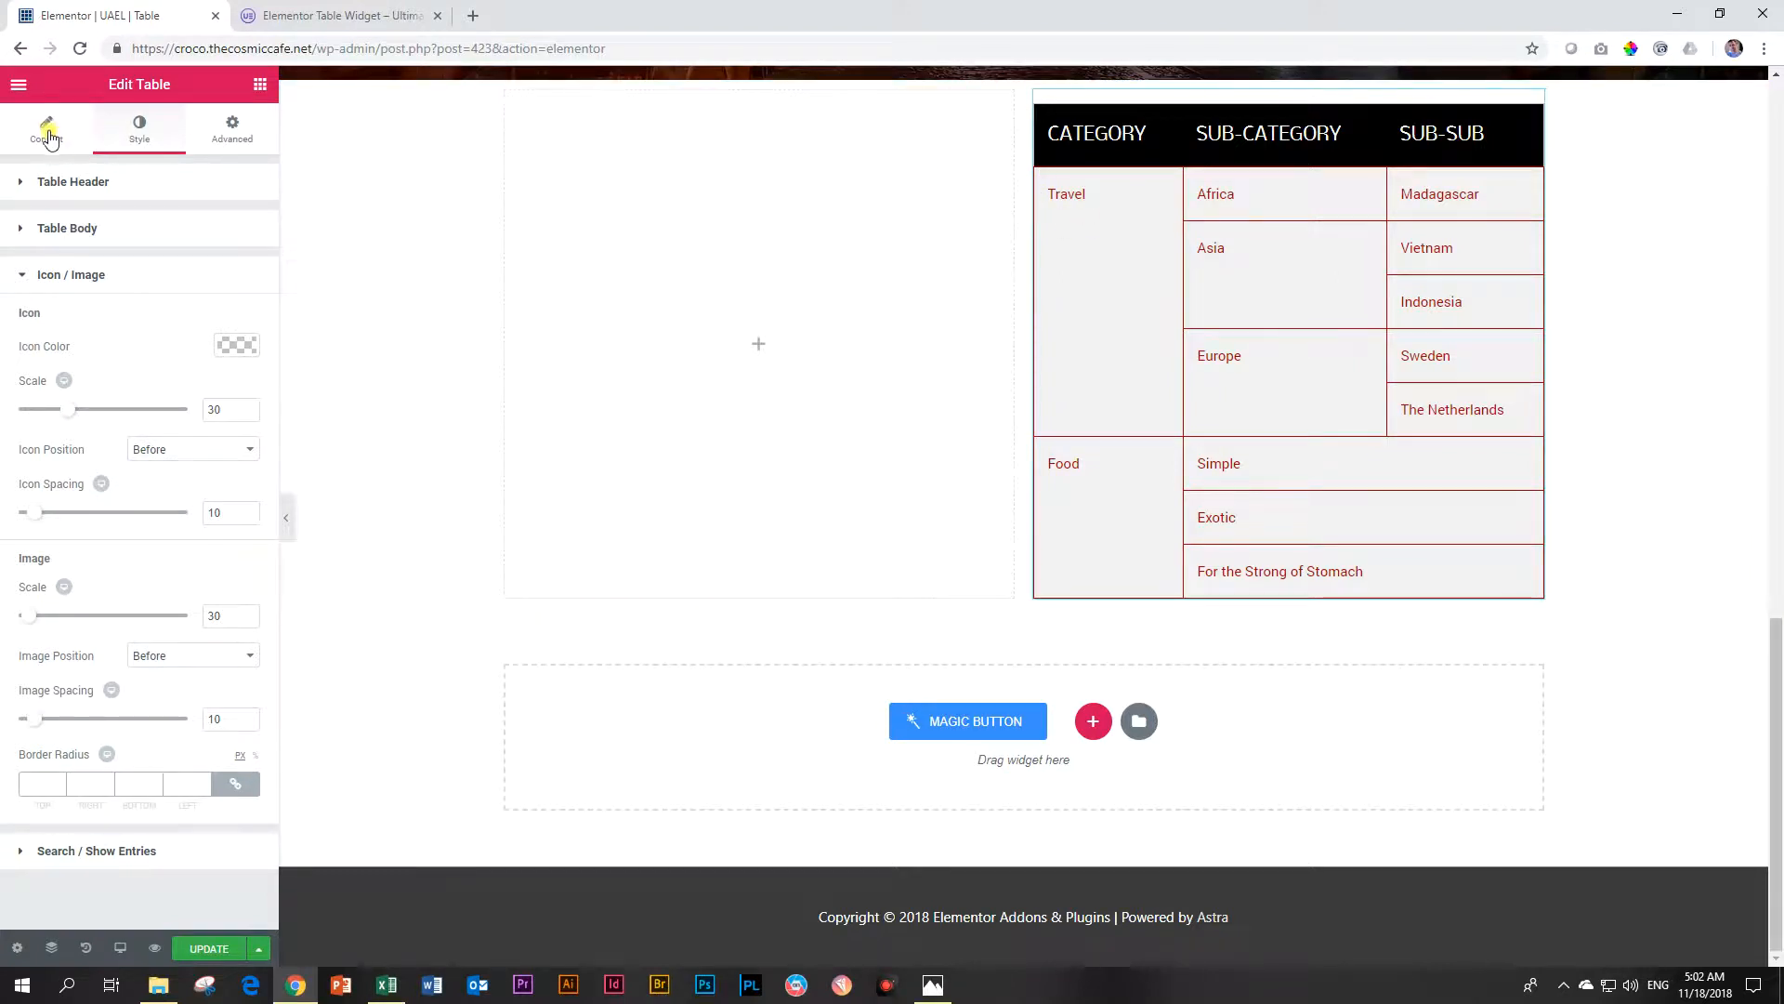
{"action": "left_click", "coordinate": [48, 133]}
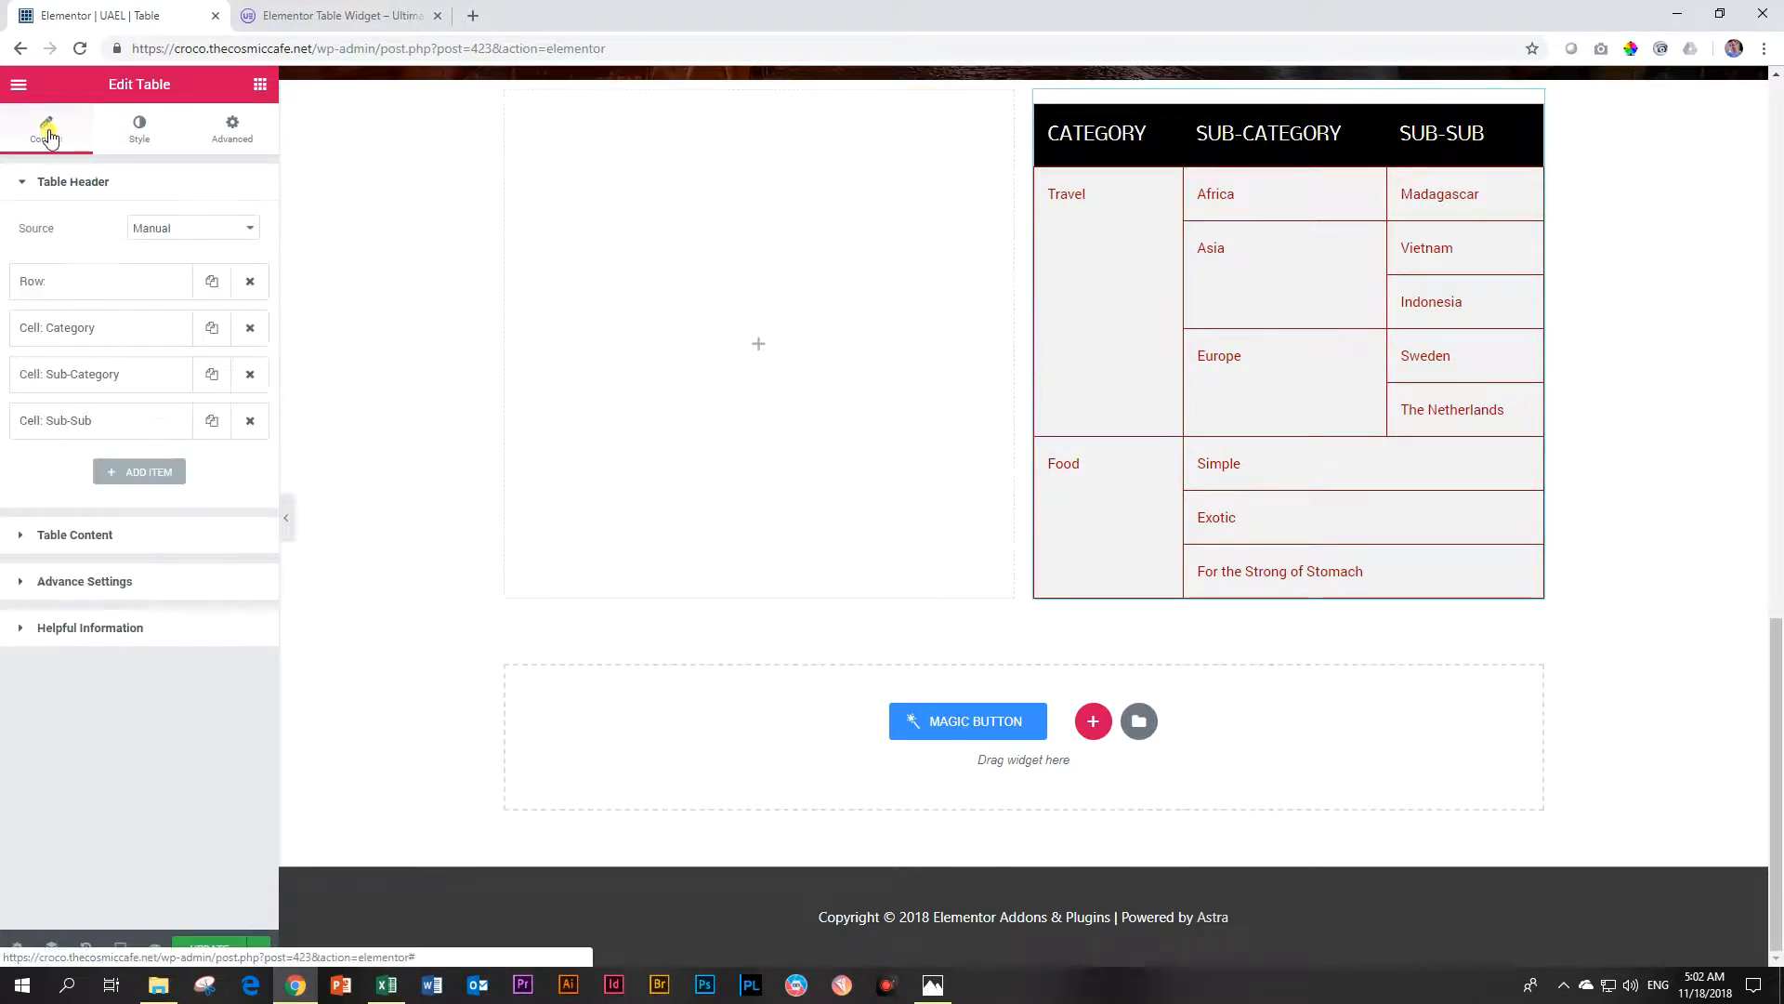
{"action": "left_click", "coordinate": [19, 537]}
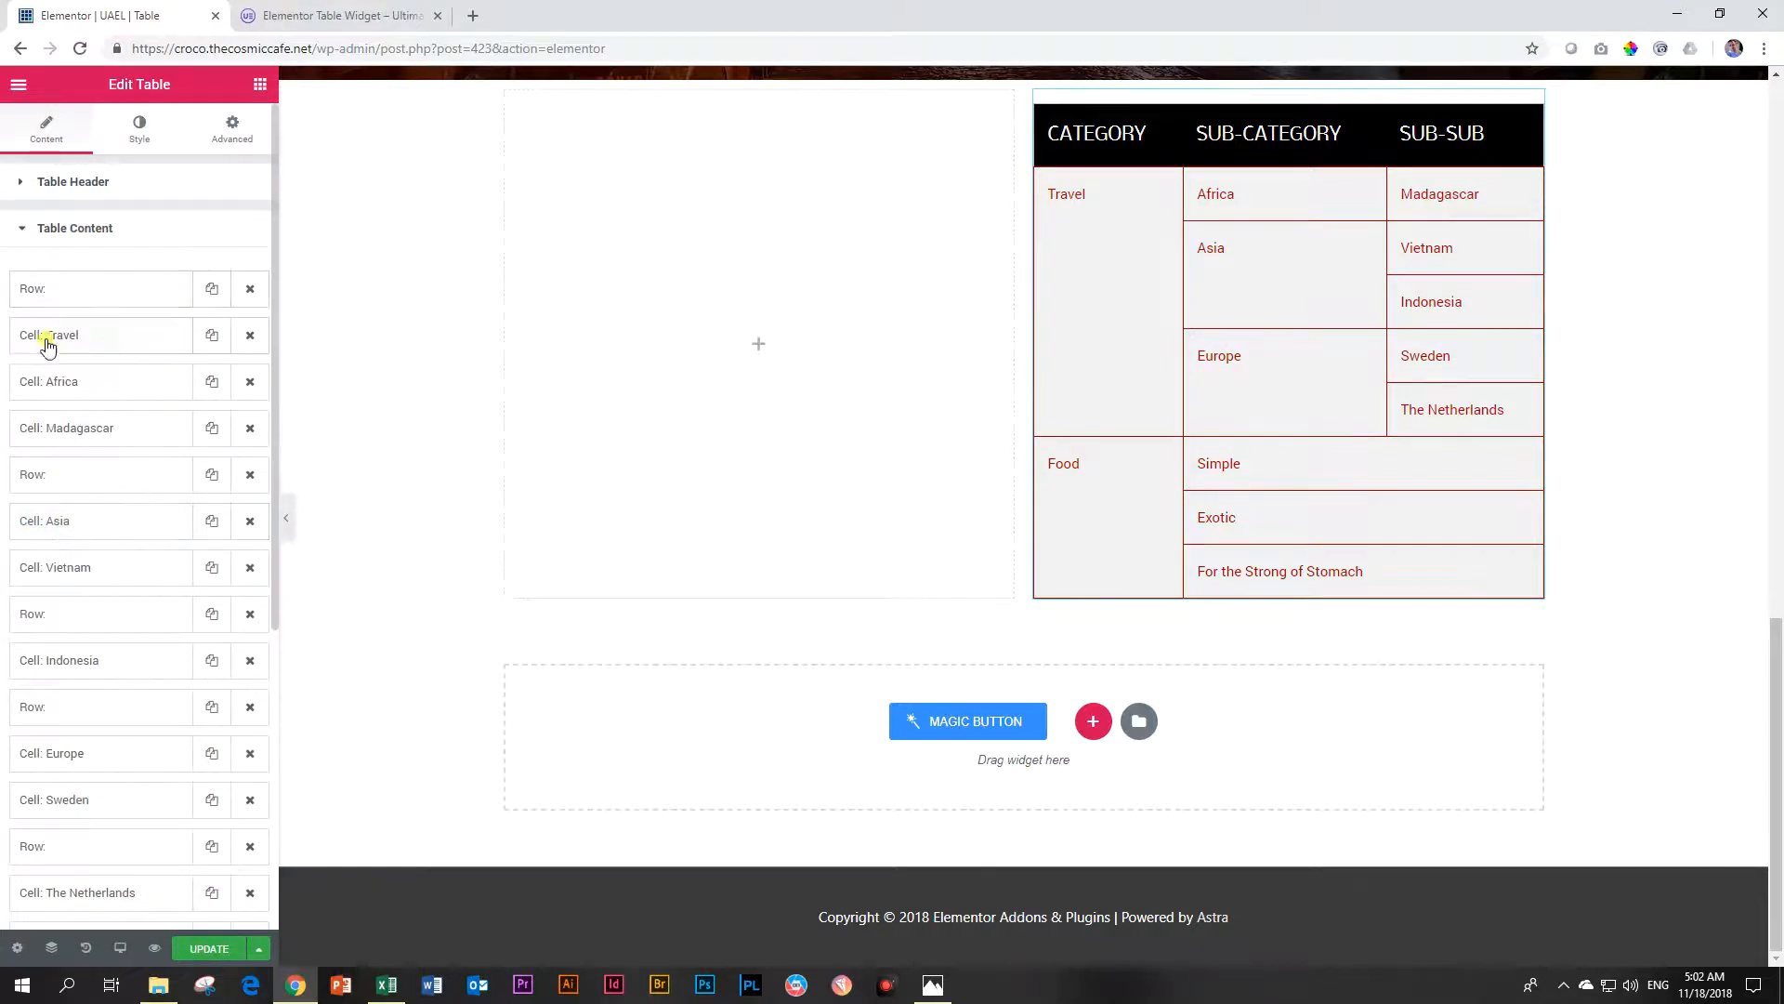
{"action": "left_click", "coordinate": [85, 345]}
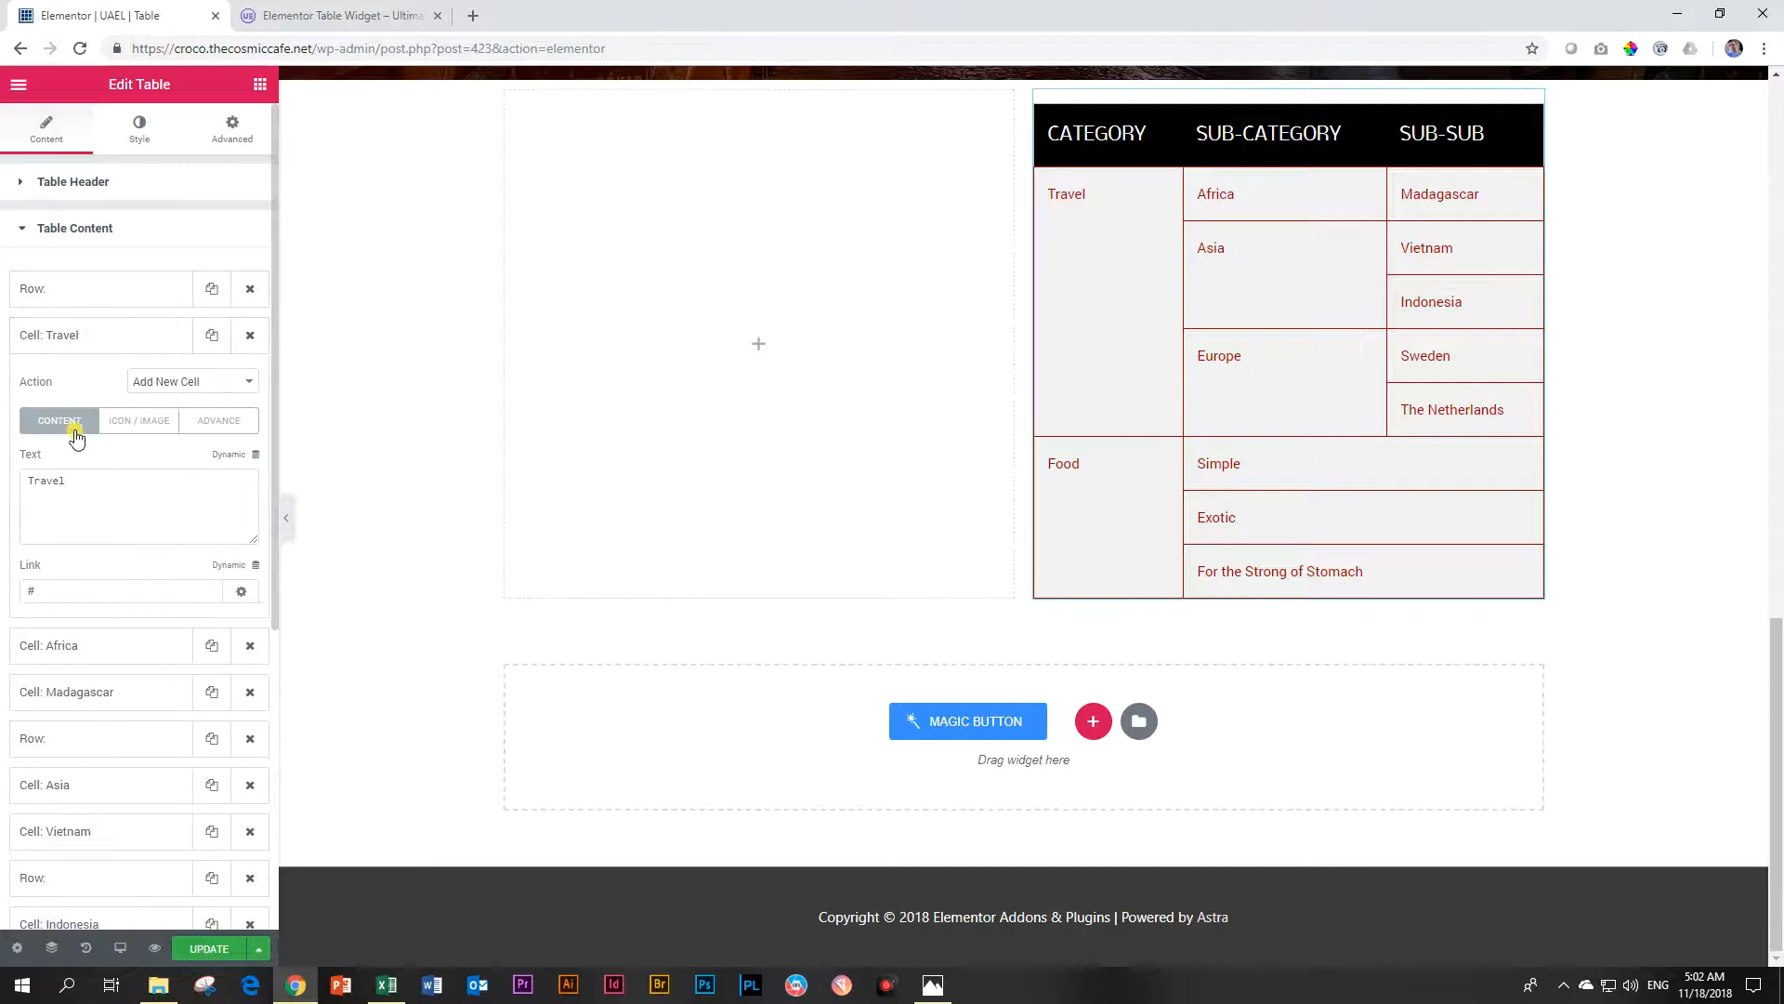
{"action": "left_click", "coordinate": [139, 425]}
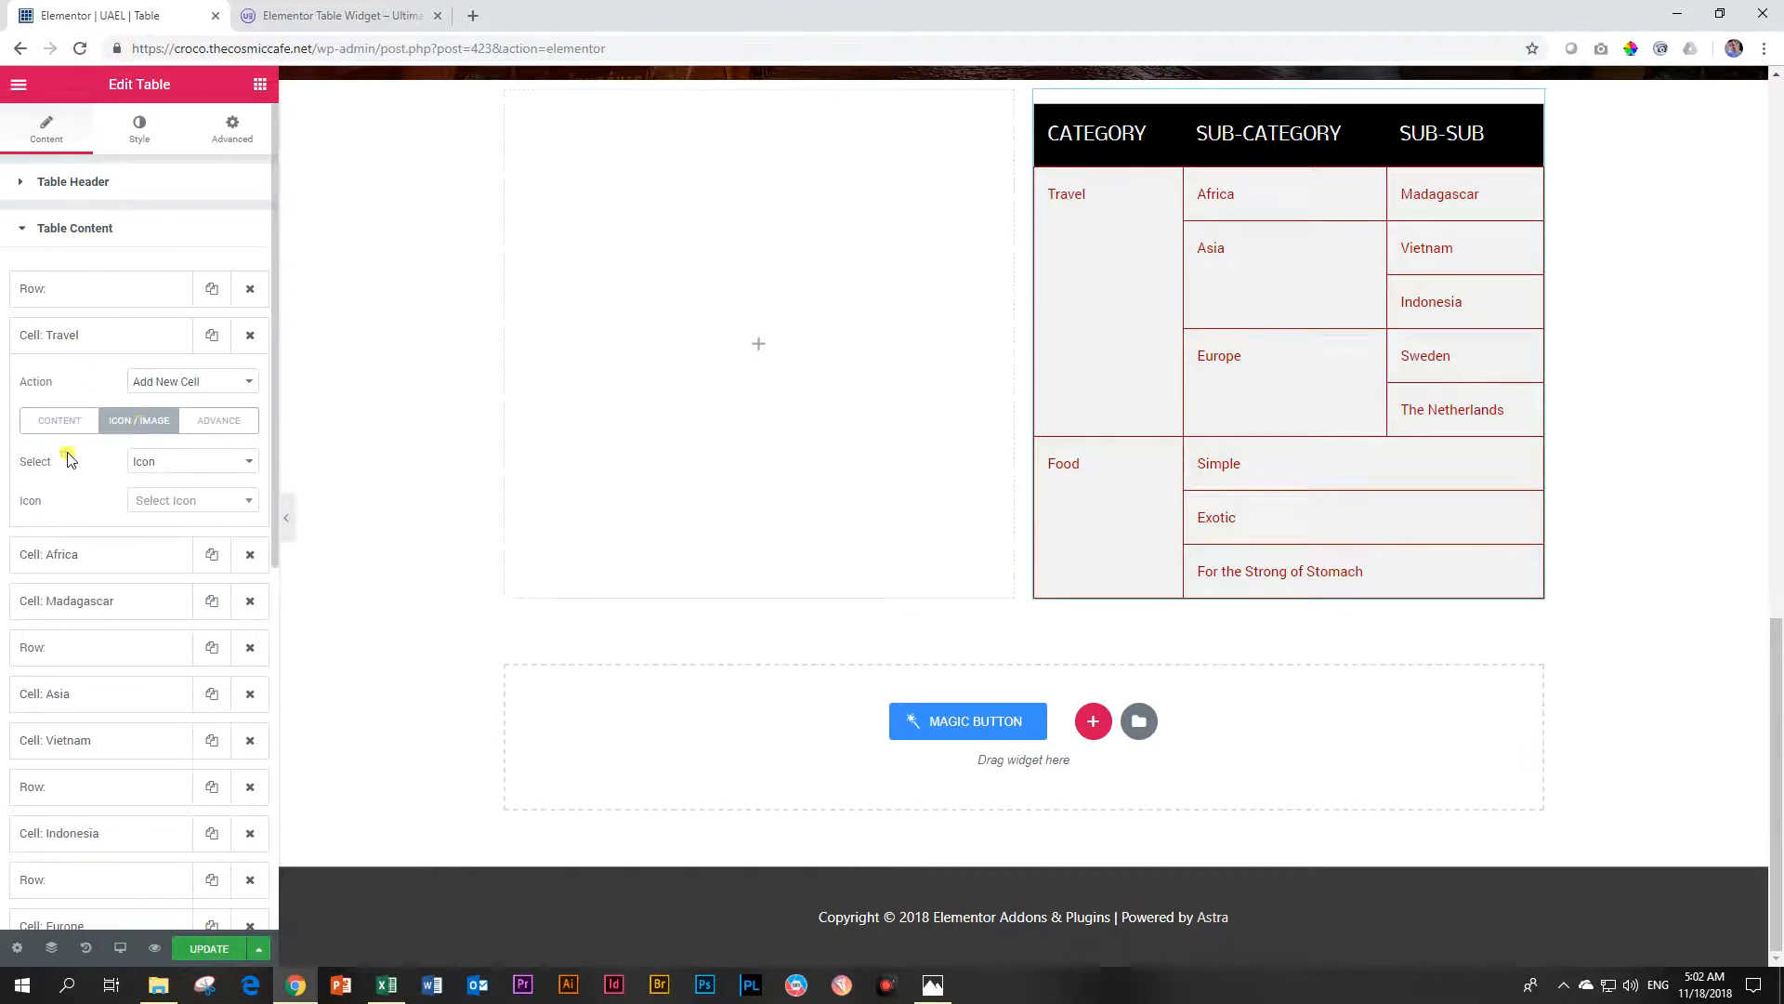
{"action": "left_click", "coordinate": [156, 464]}
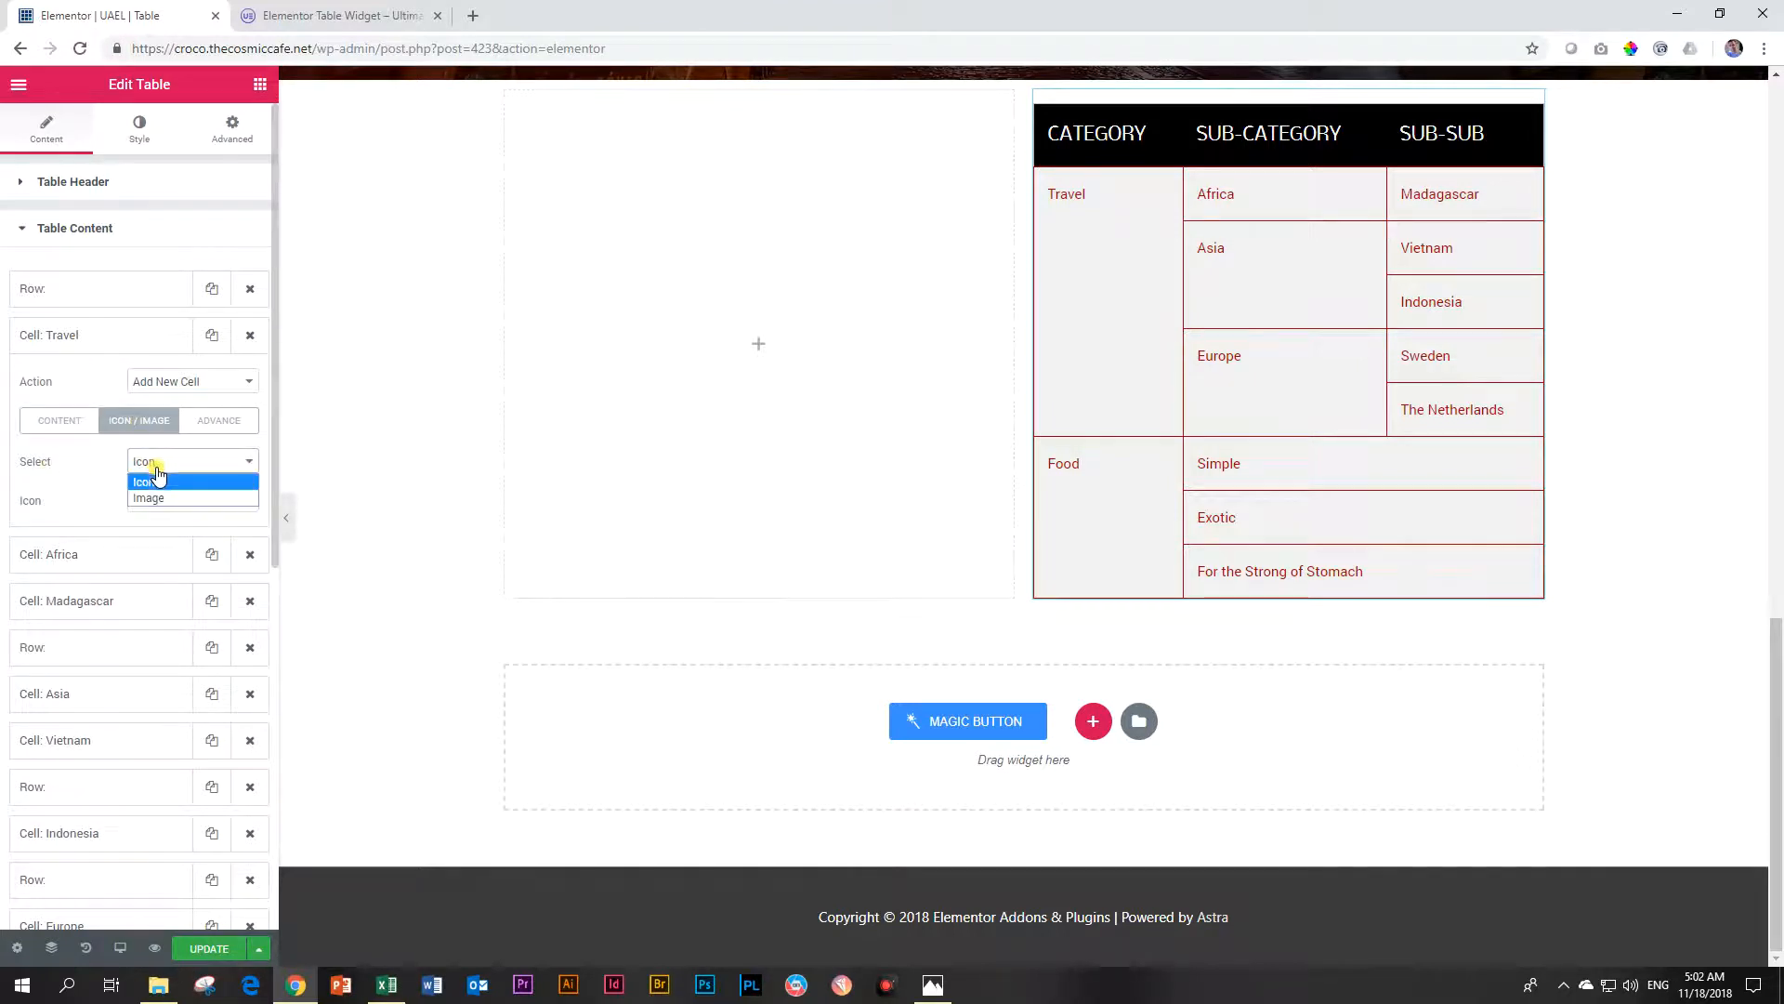
{"action": "left_click", "coordinate": [144, 480]}
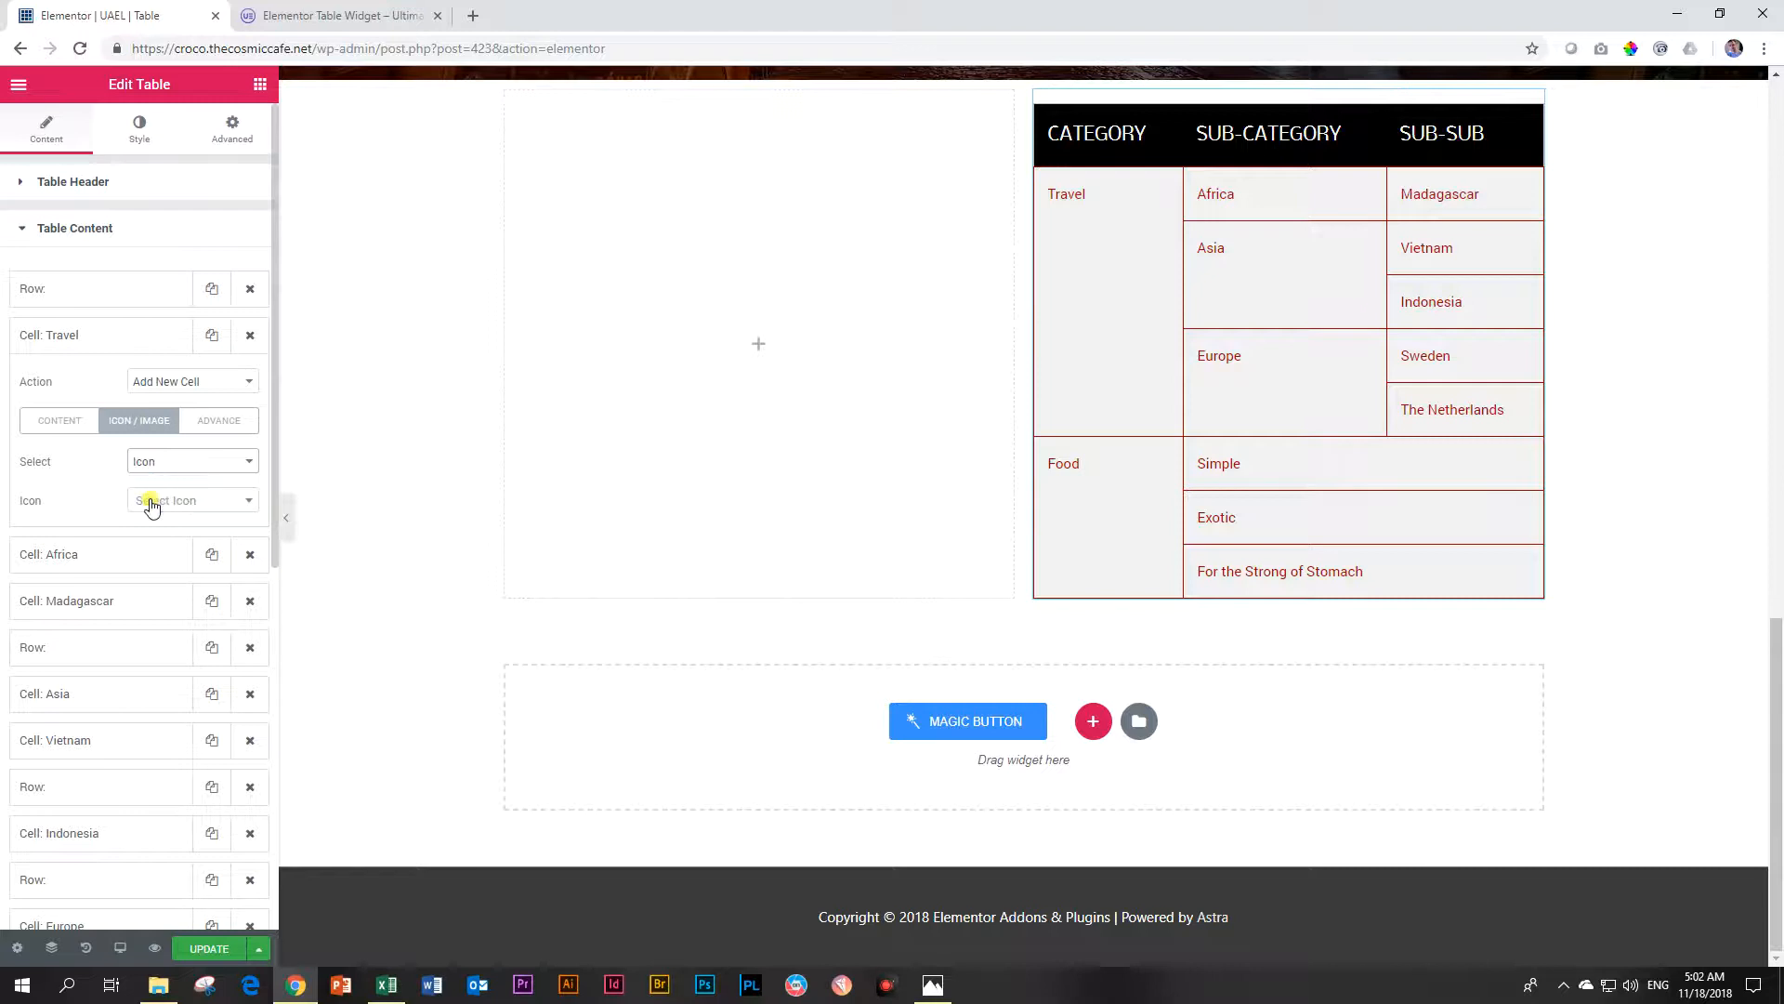
- Search the Travel cell's icon list for "tra", "wr" and "wor", and assign the wordpress icon
{"action": "left_click", "coordinate": [150, 500]}
{"action": "type", "text": "trave"}
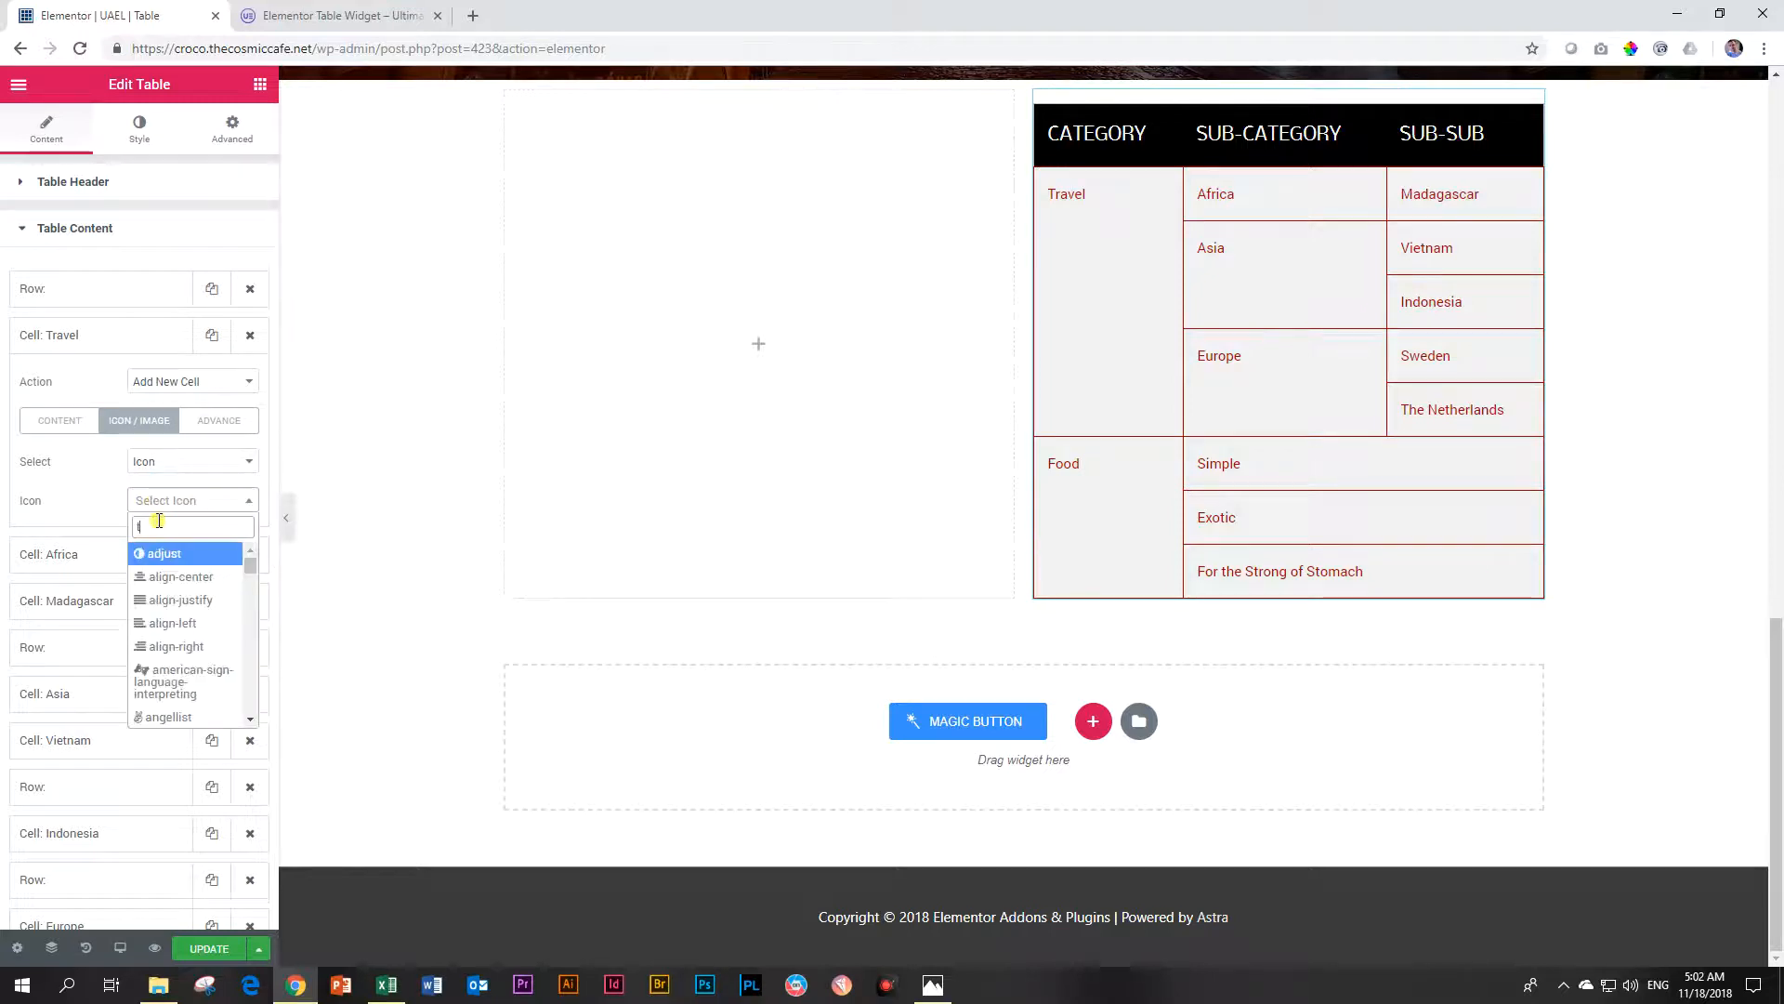
{"action": "key", "text": "BackSpace"}
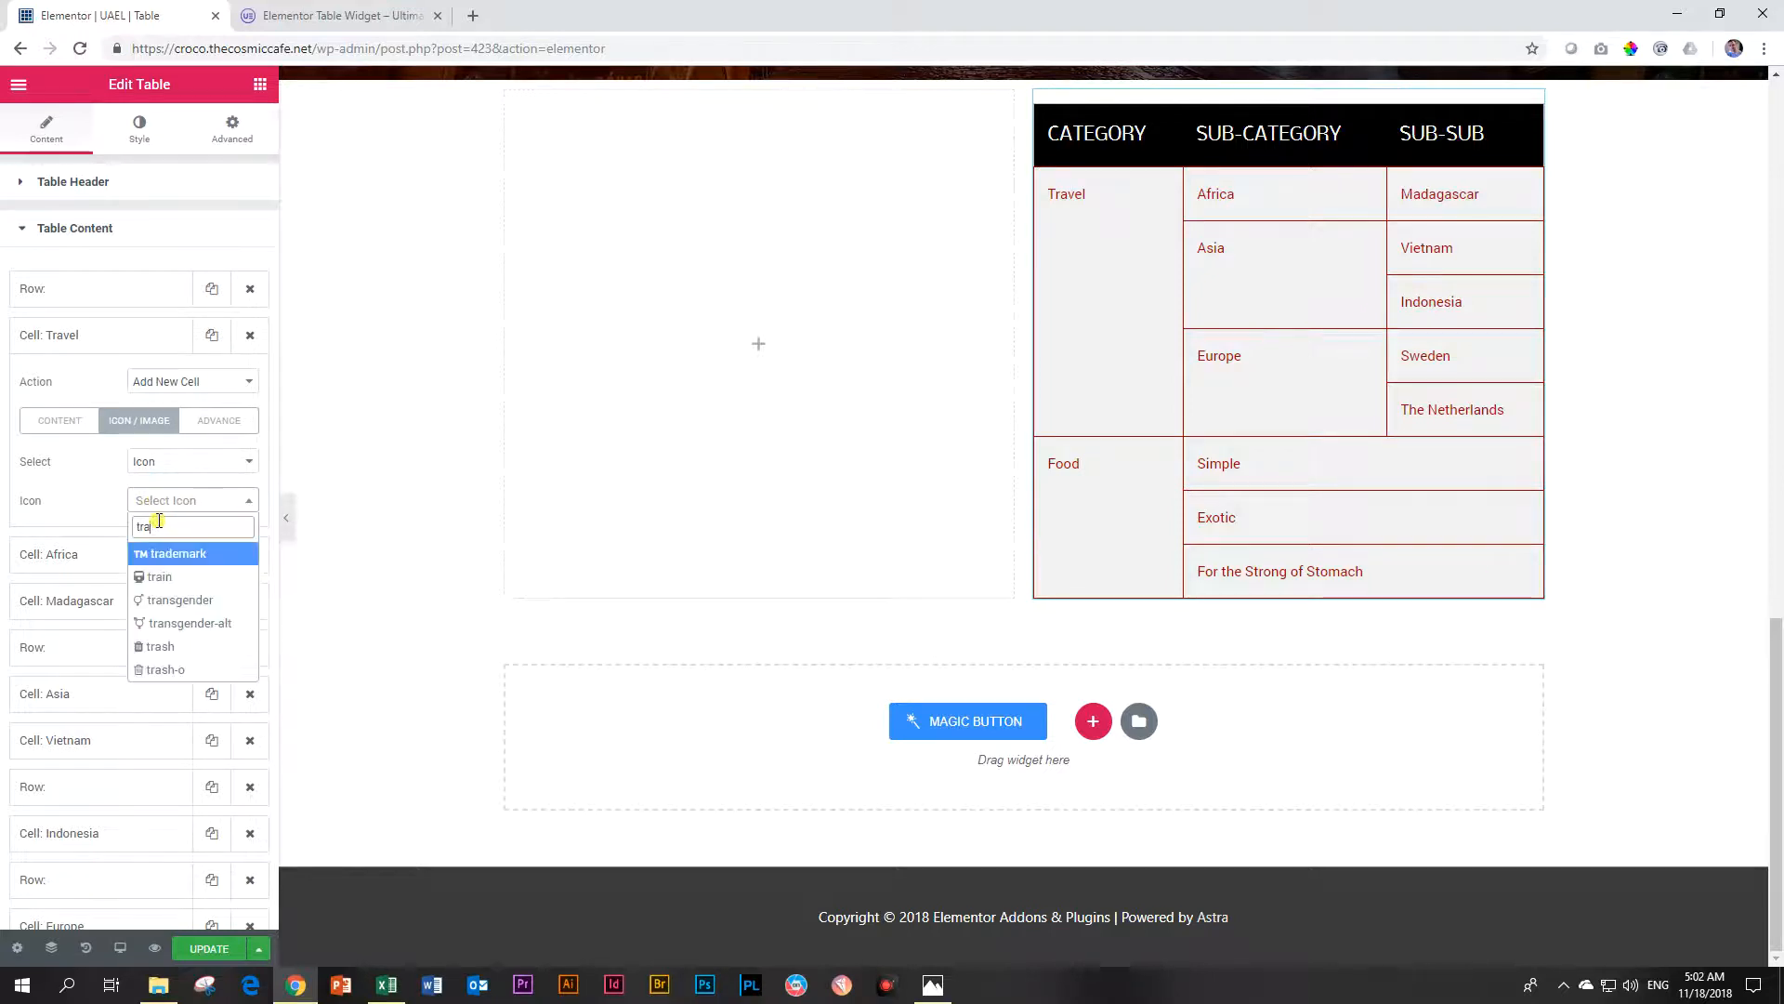
{"action": "key", "text": "BackSpace"}
{"action": "key", "text": "BackSpace"}
{"action": "key", "text": "BackSpace"}
{"action": "type", "text": "wr"}
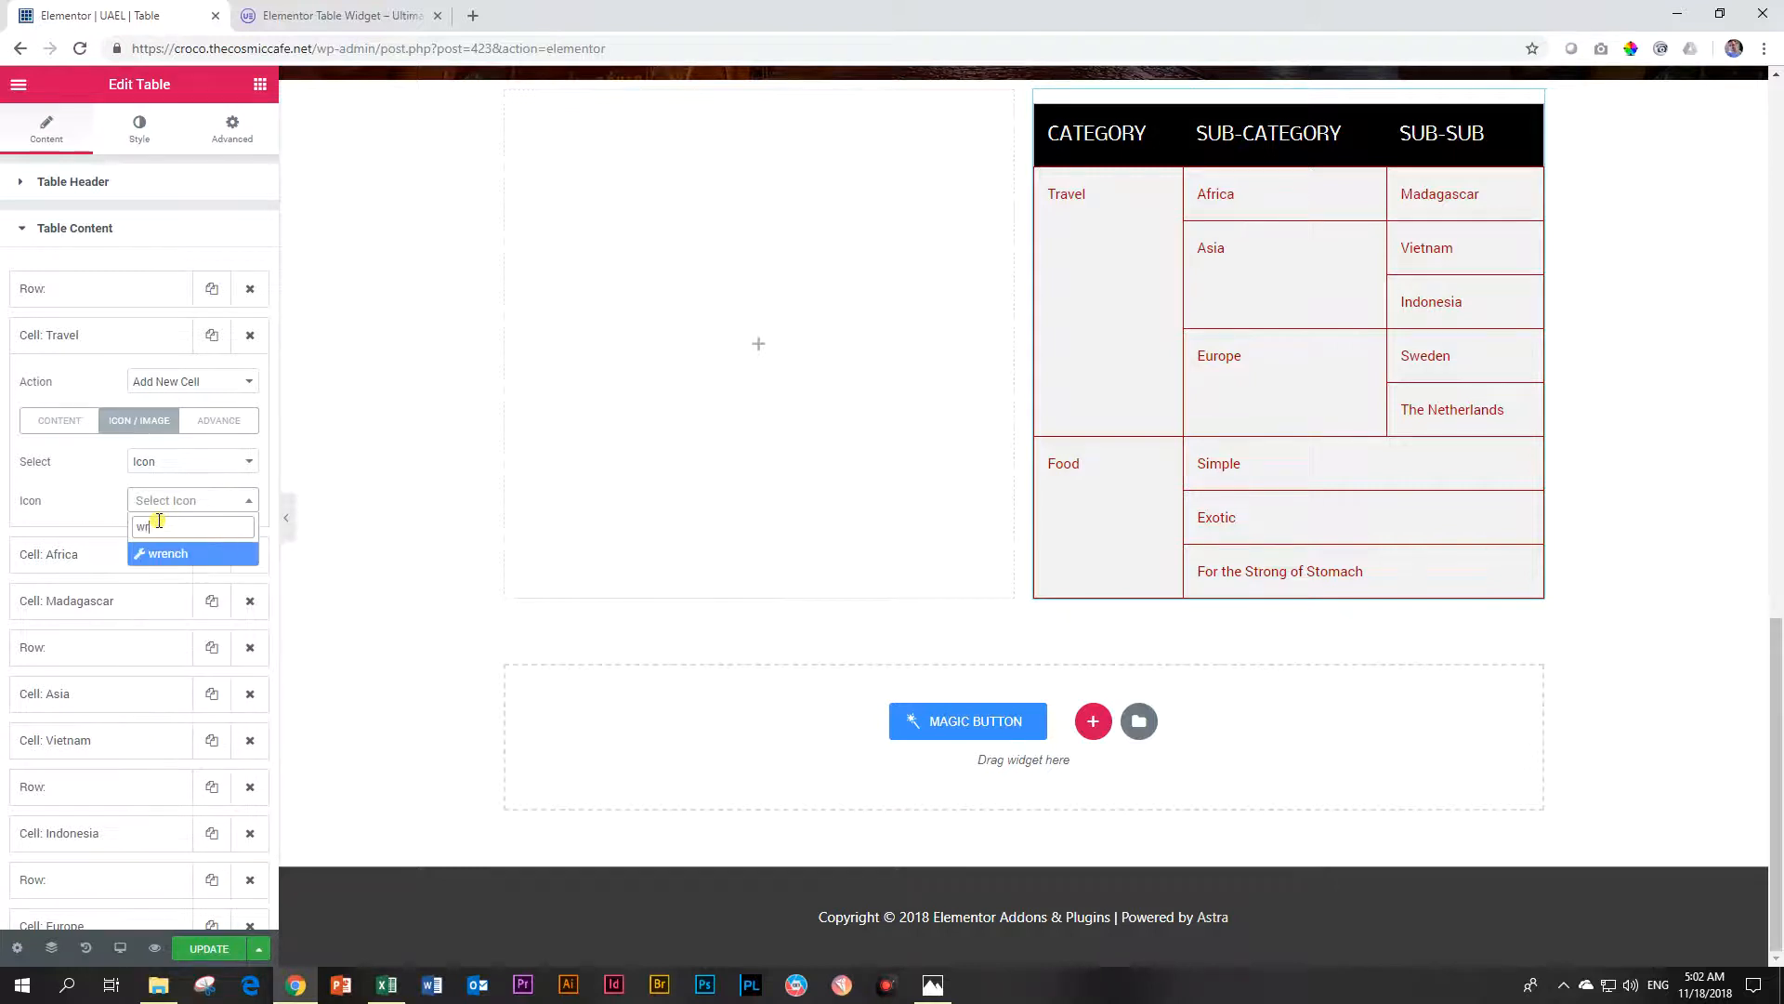
{"action": "key", "text": "BackSpace"}
{"action": "type", "text": "or"}
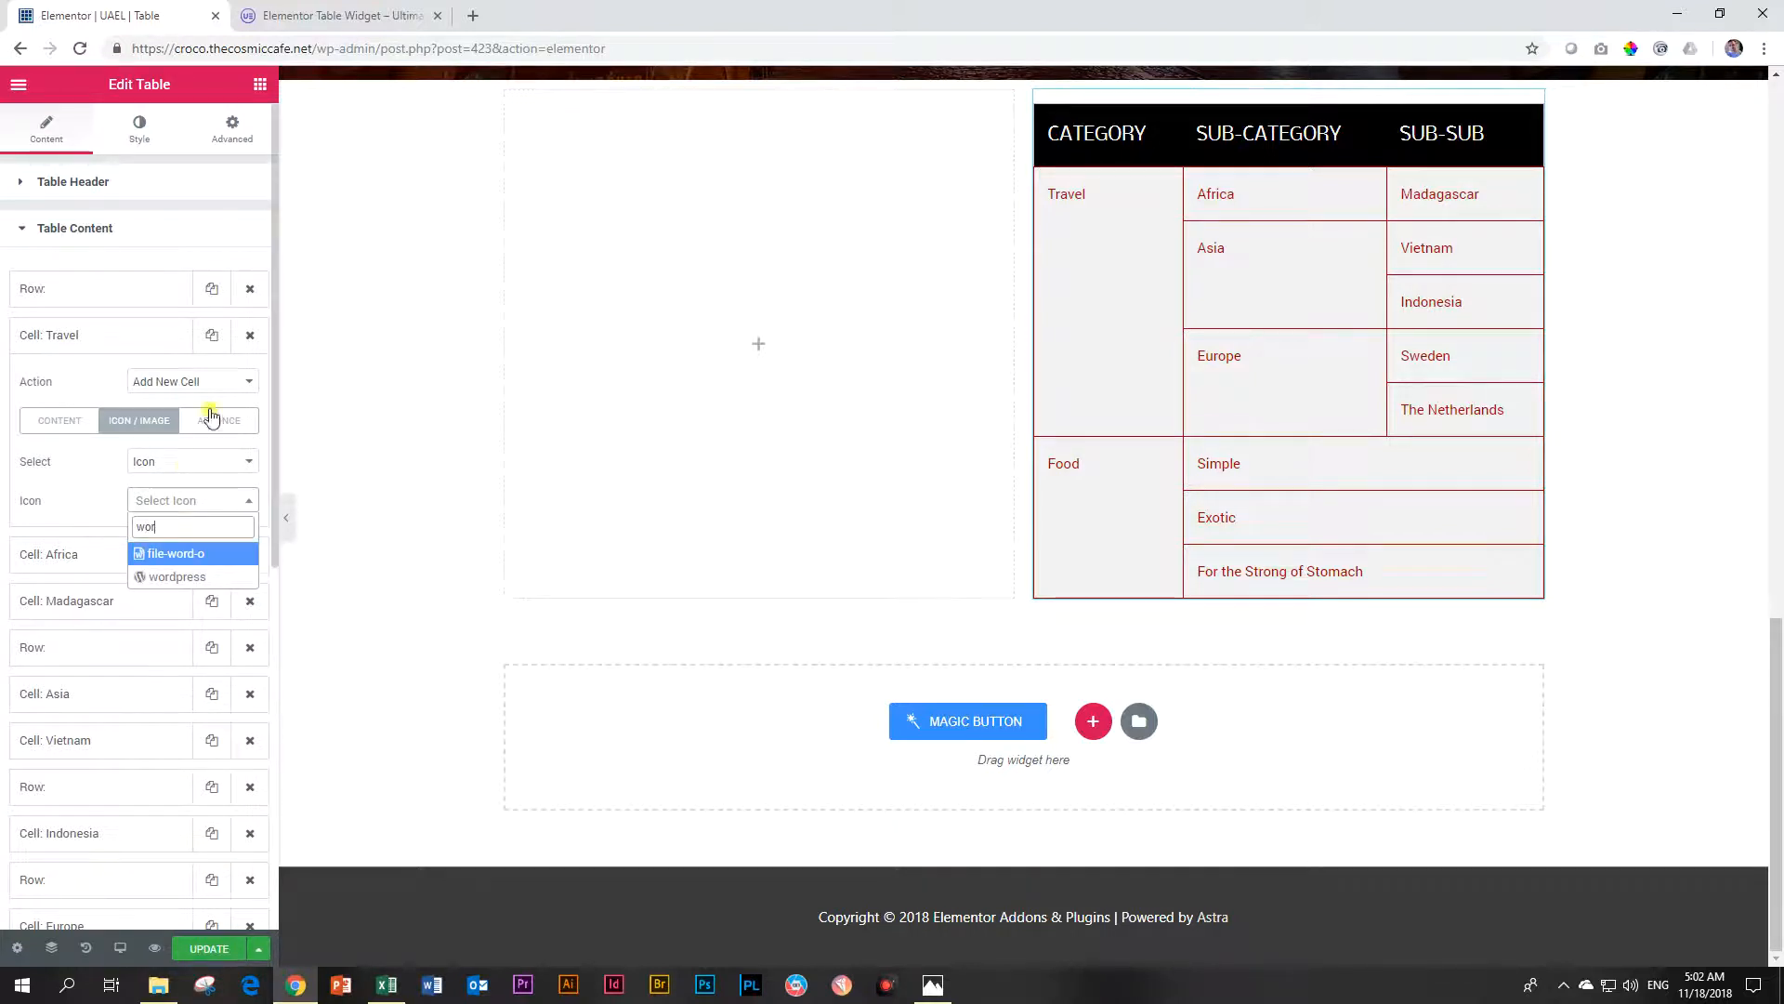
{"action": "left_click", "coordinate": [163, 577]}
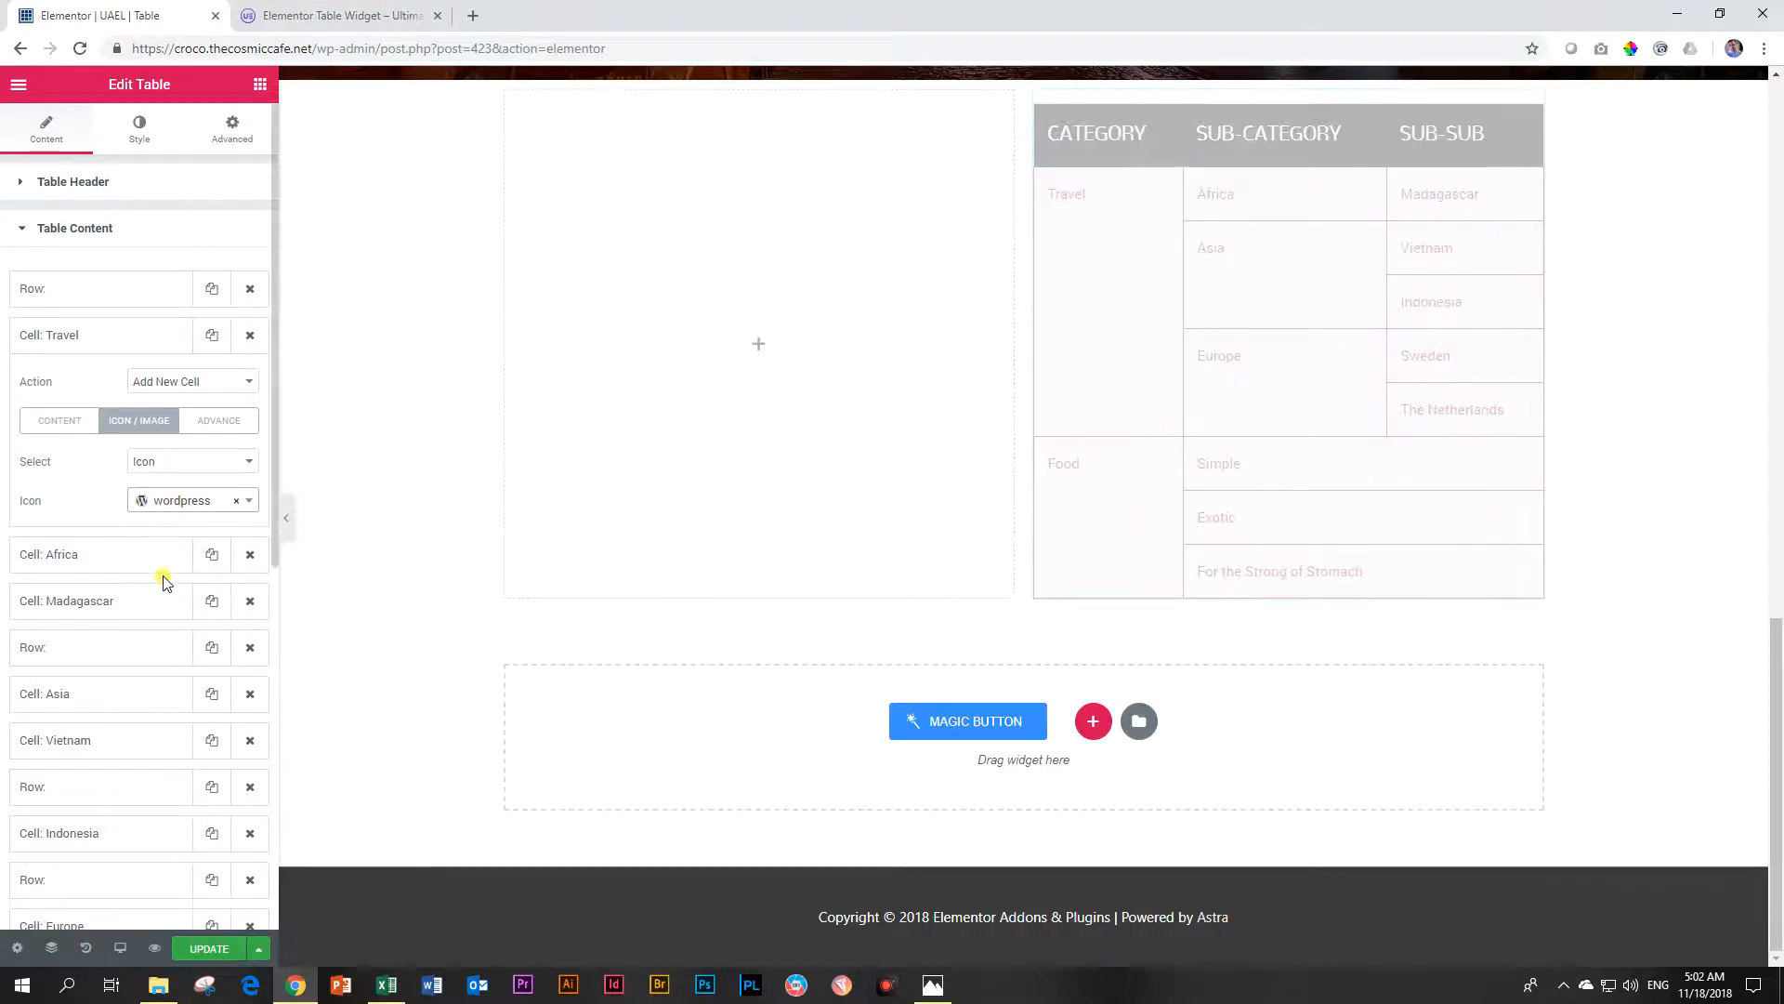
- In the table's icon style settings, enlarge the icon scale to 69
{"action": "left_click", "coordinate": [139, 132]}
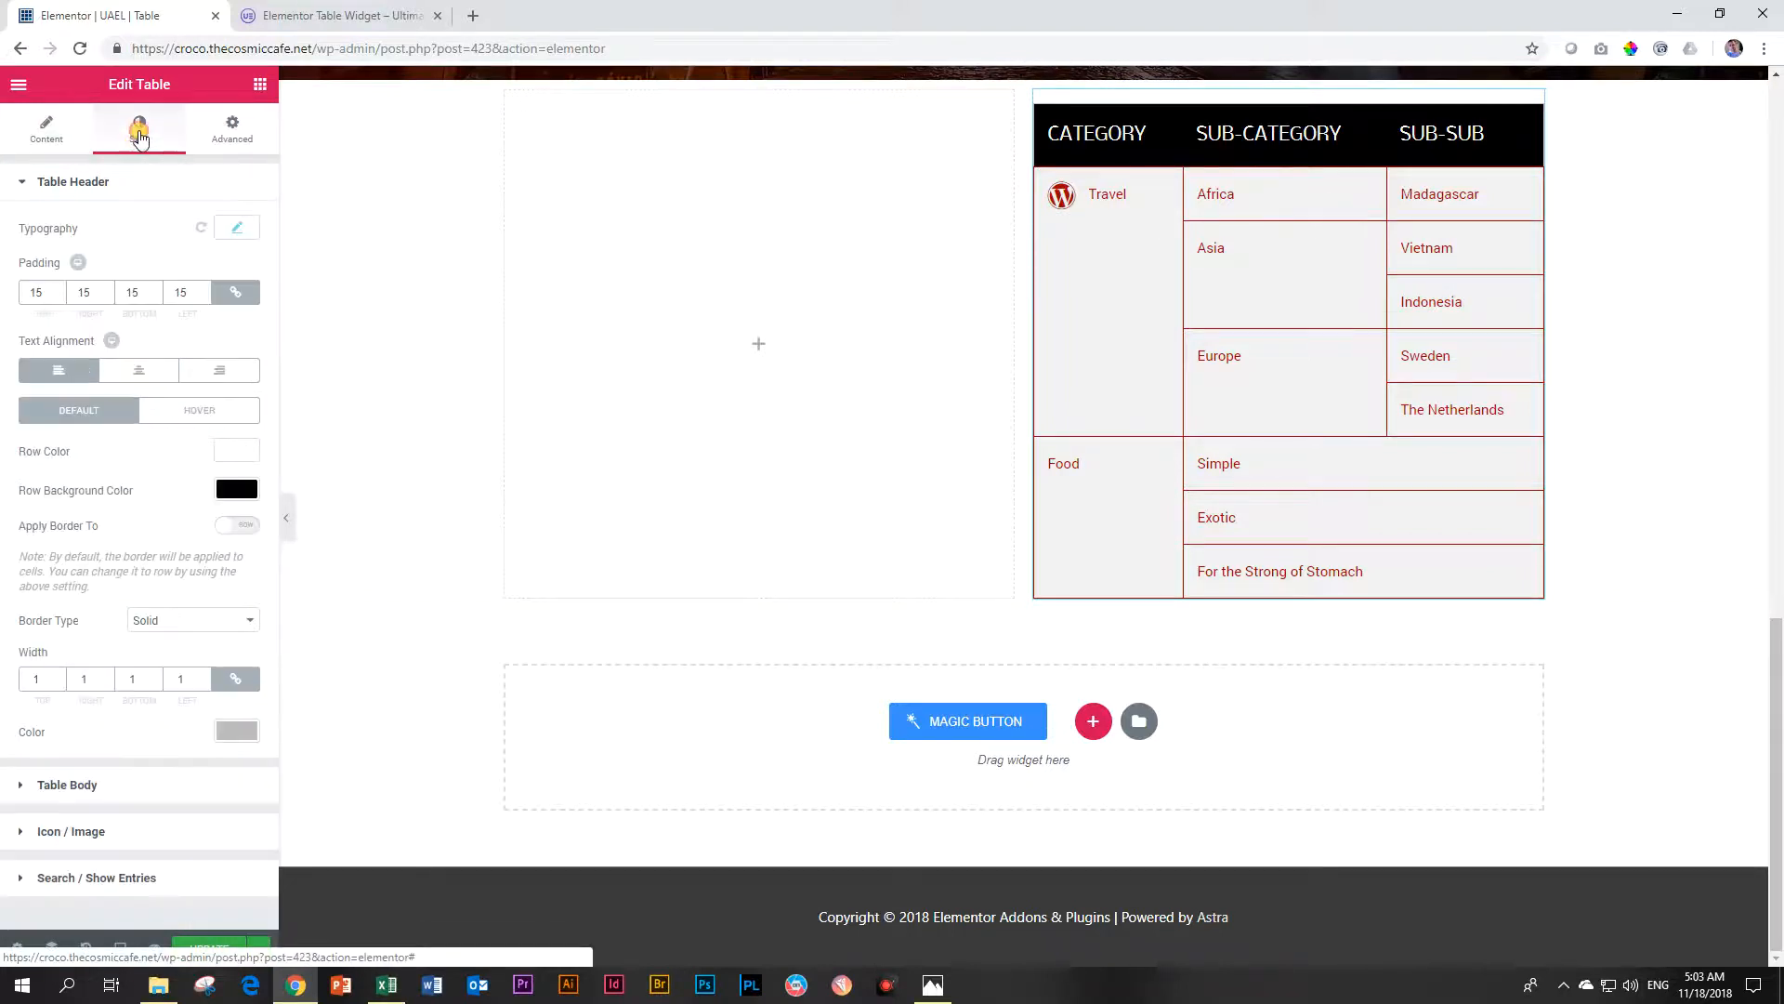
{"action": "left_click", "coordinate": [26, 182]}
{"action": "left_click", "coordinate": [37, 272]}
{"action": "left_click_drag", "start_coordinate": [67, 409], "coordinate": [135, 404]}
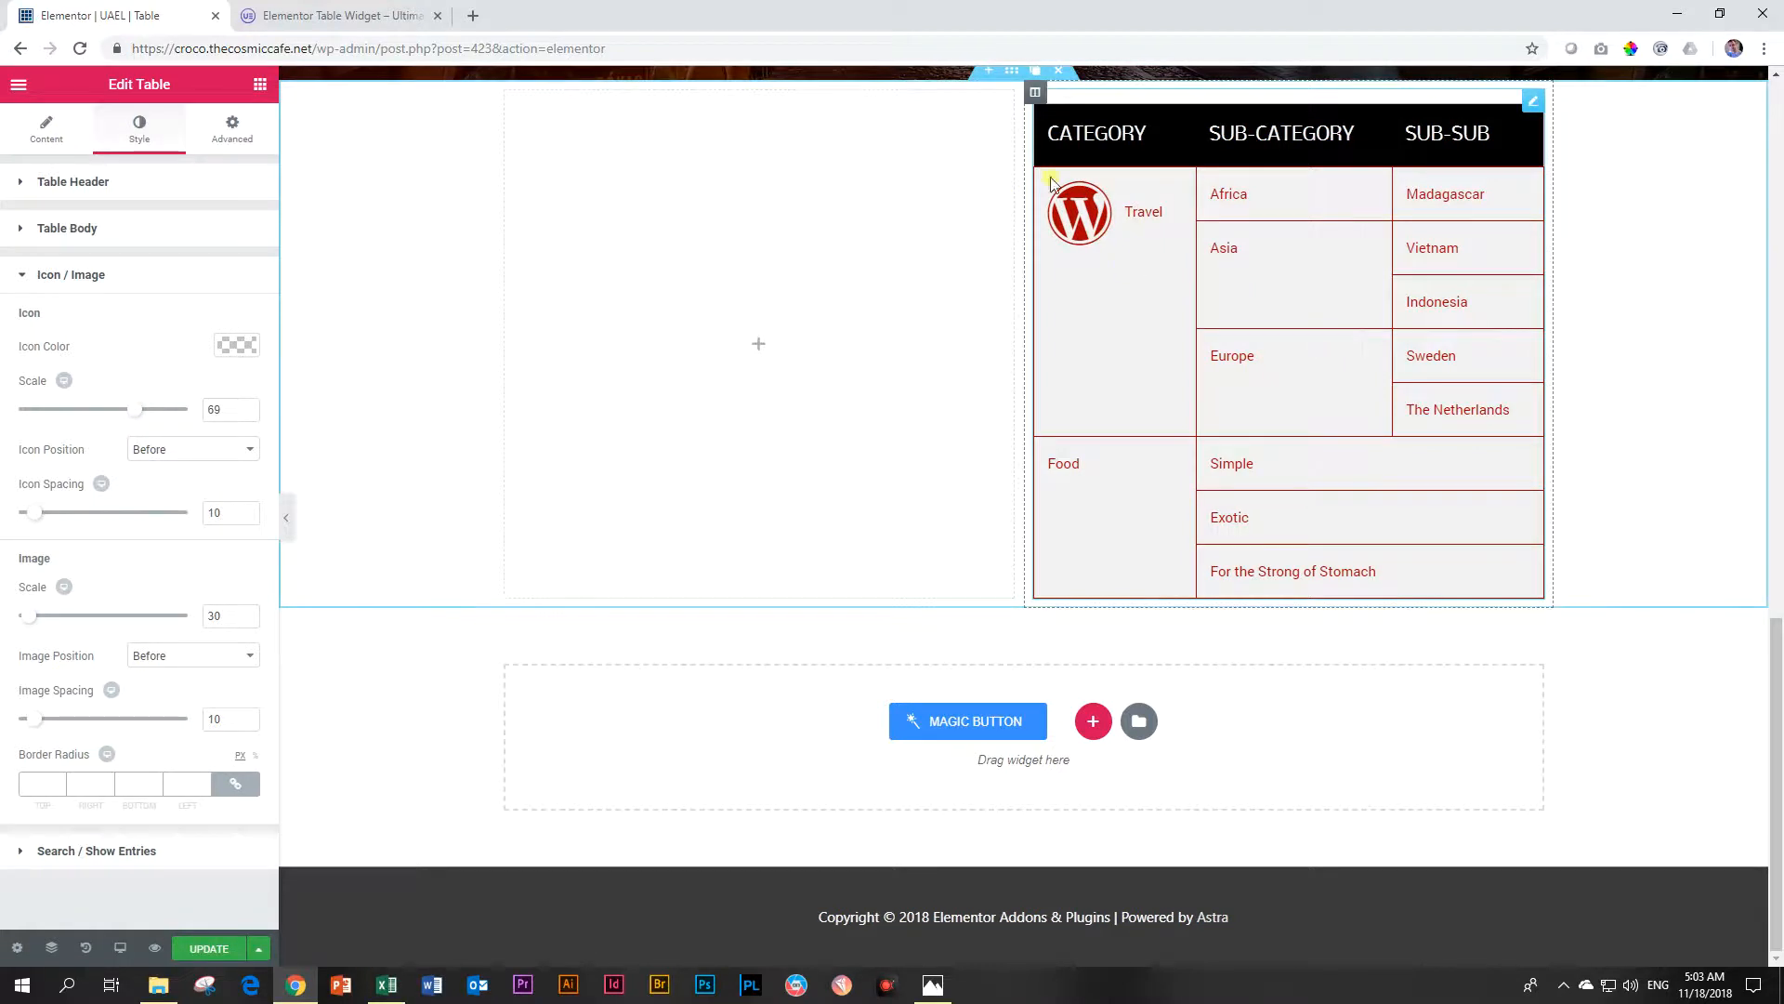
- Delete the text of the Travel cell in the table content, leaving only its icon
{"action": "left_click", "coordinate": [62, 141]}
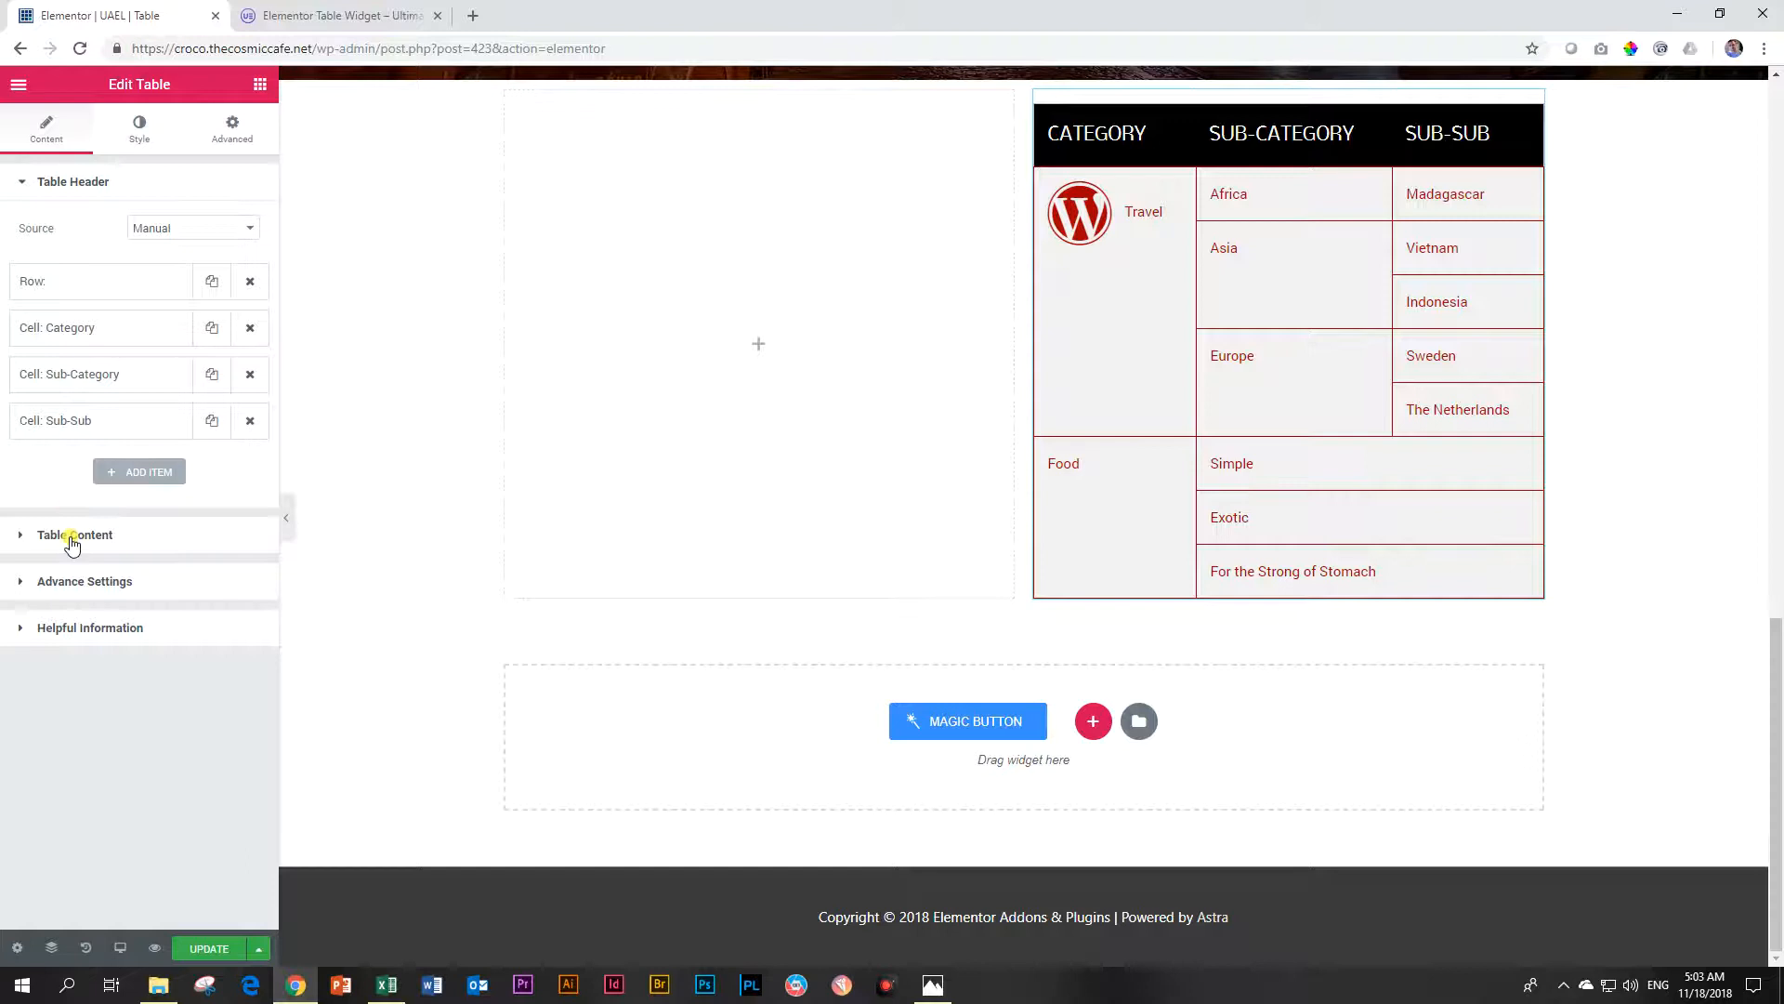
{"action": "left_click", "coordinate": [73, 537]}
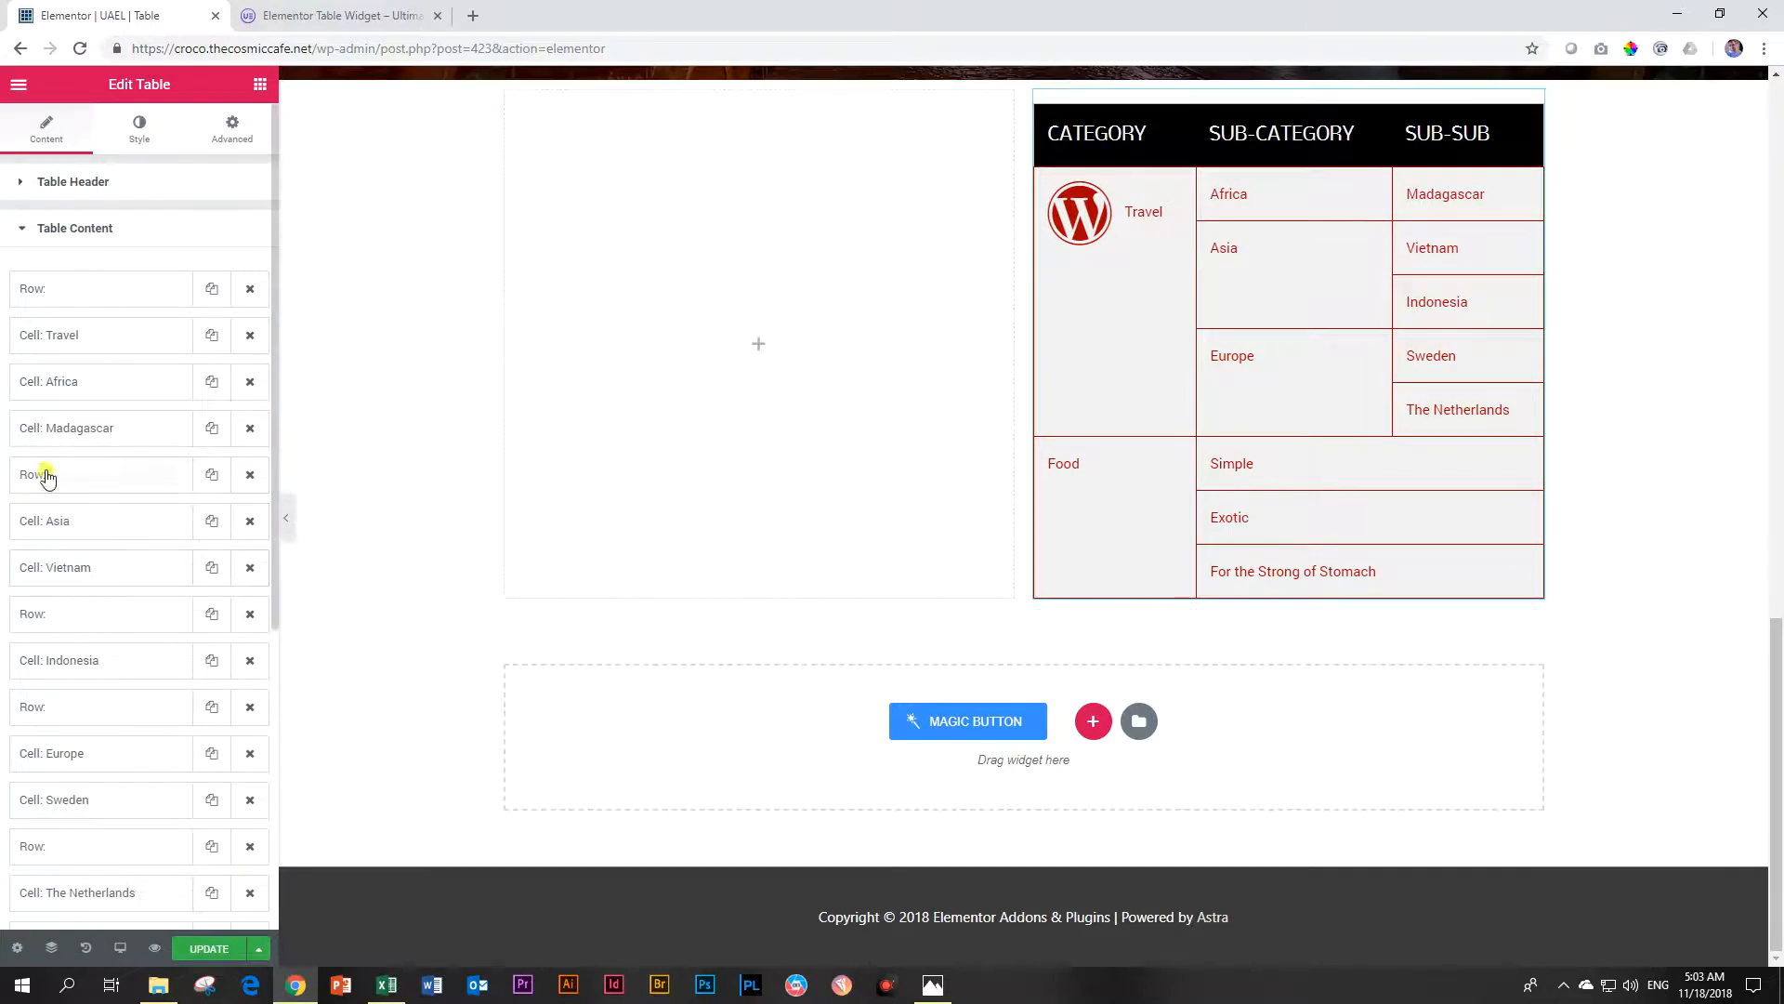
{"action": "left_click", "coordinate": [78, 334]}
{"action": "left_click_drag", "start_coordinate": [93, 485], "coordinate": [4, 488]}
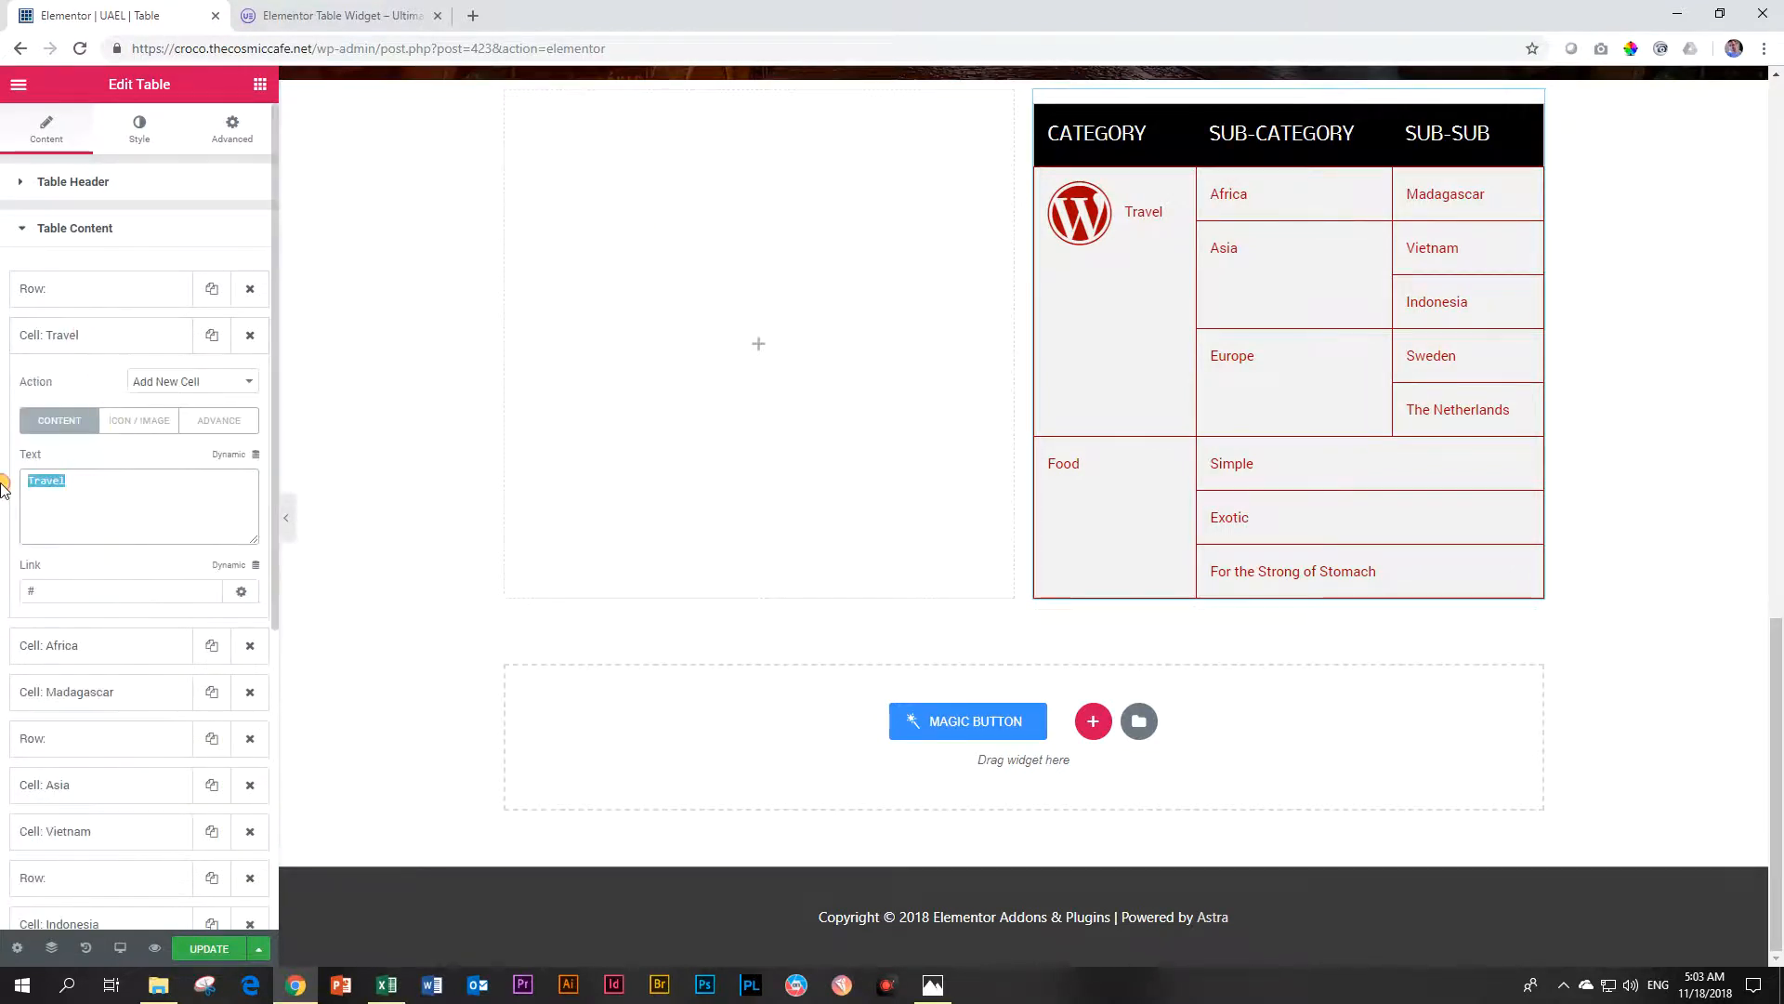
{"action": "key", "text": "BackSpace"}
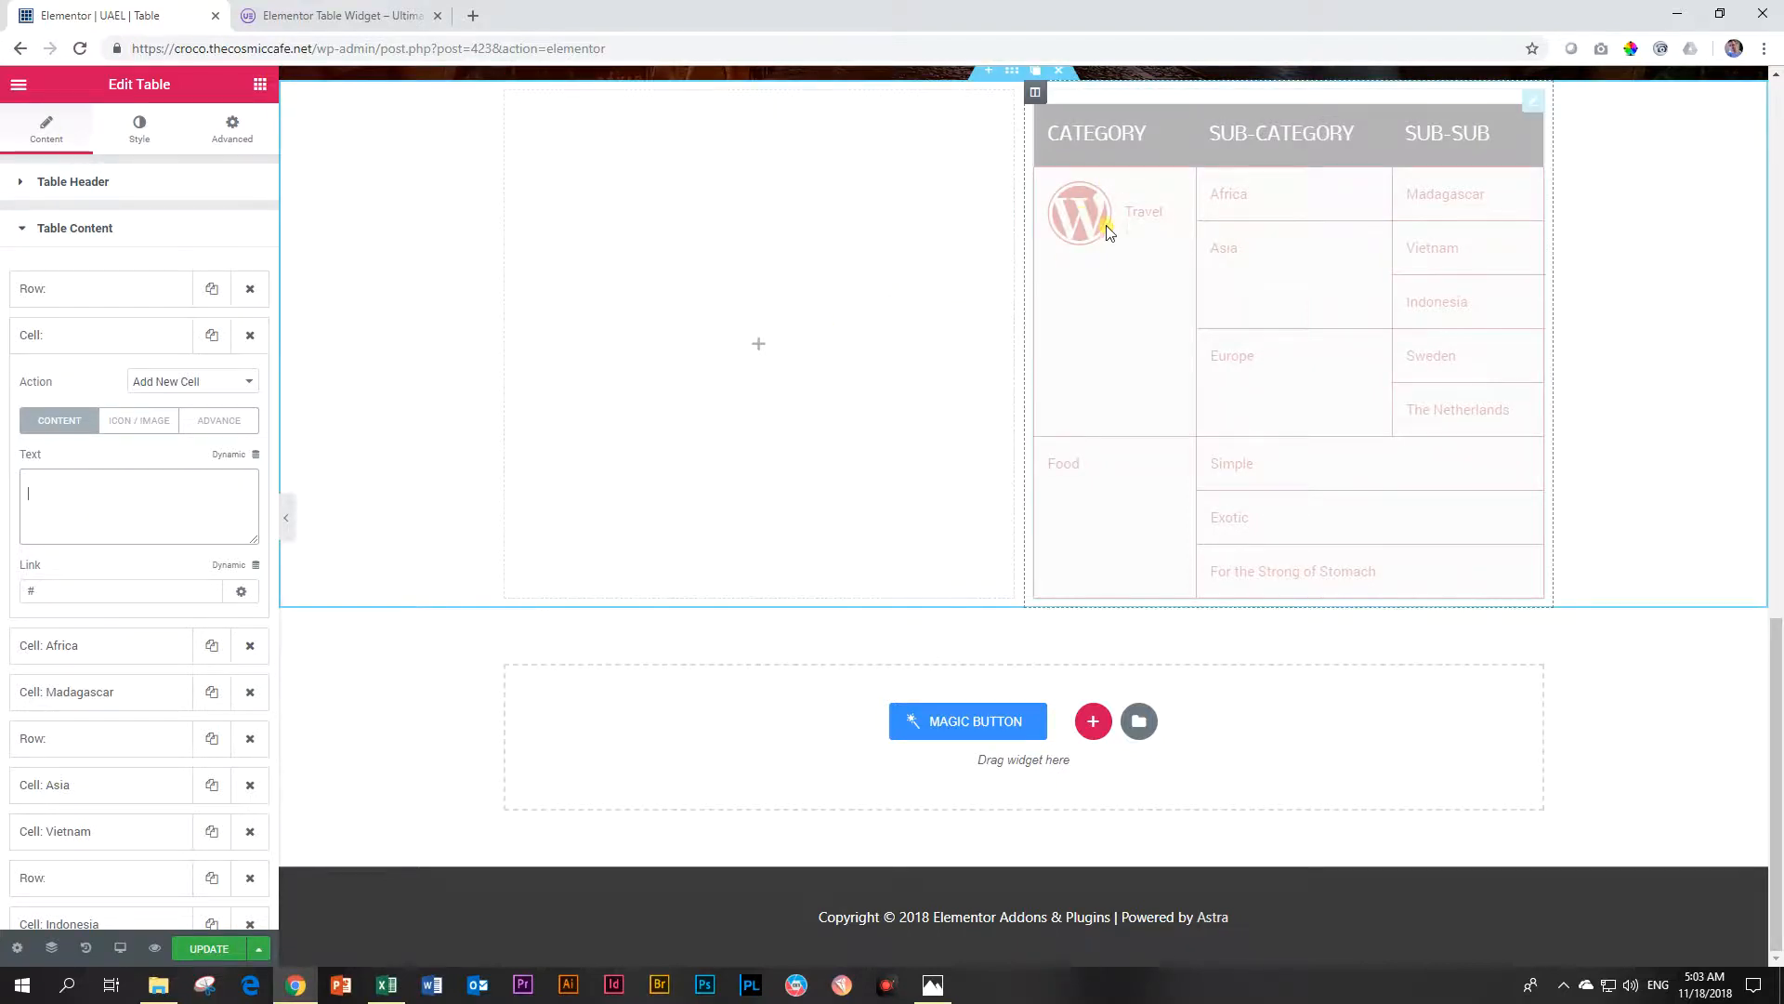
- Reduce the icon scale to 62 in the table's icon style settings
{"action": "left_click", "coordinate": [137, 127]}
{"action": "left_click", "coordinate": [42, 182]}
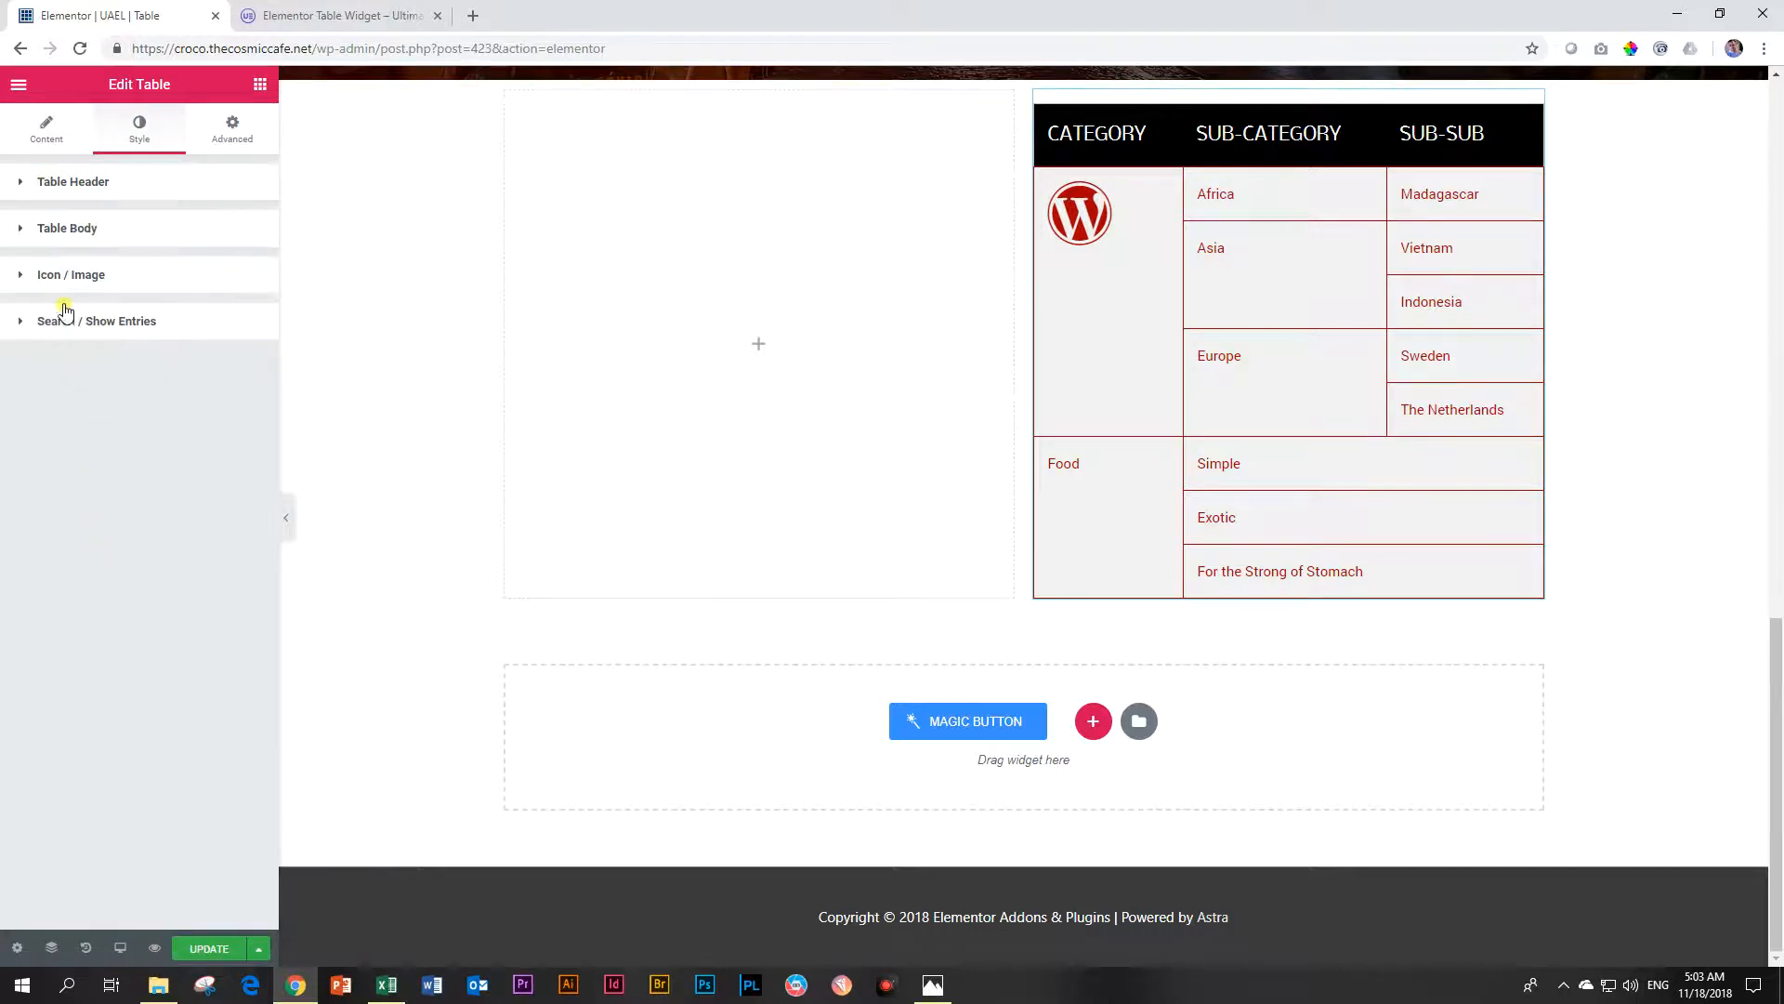
{"action": "left_click", "coordinate": [64, 279]}
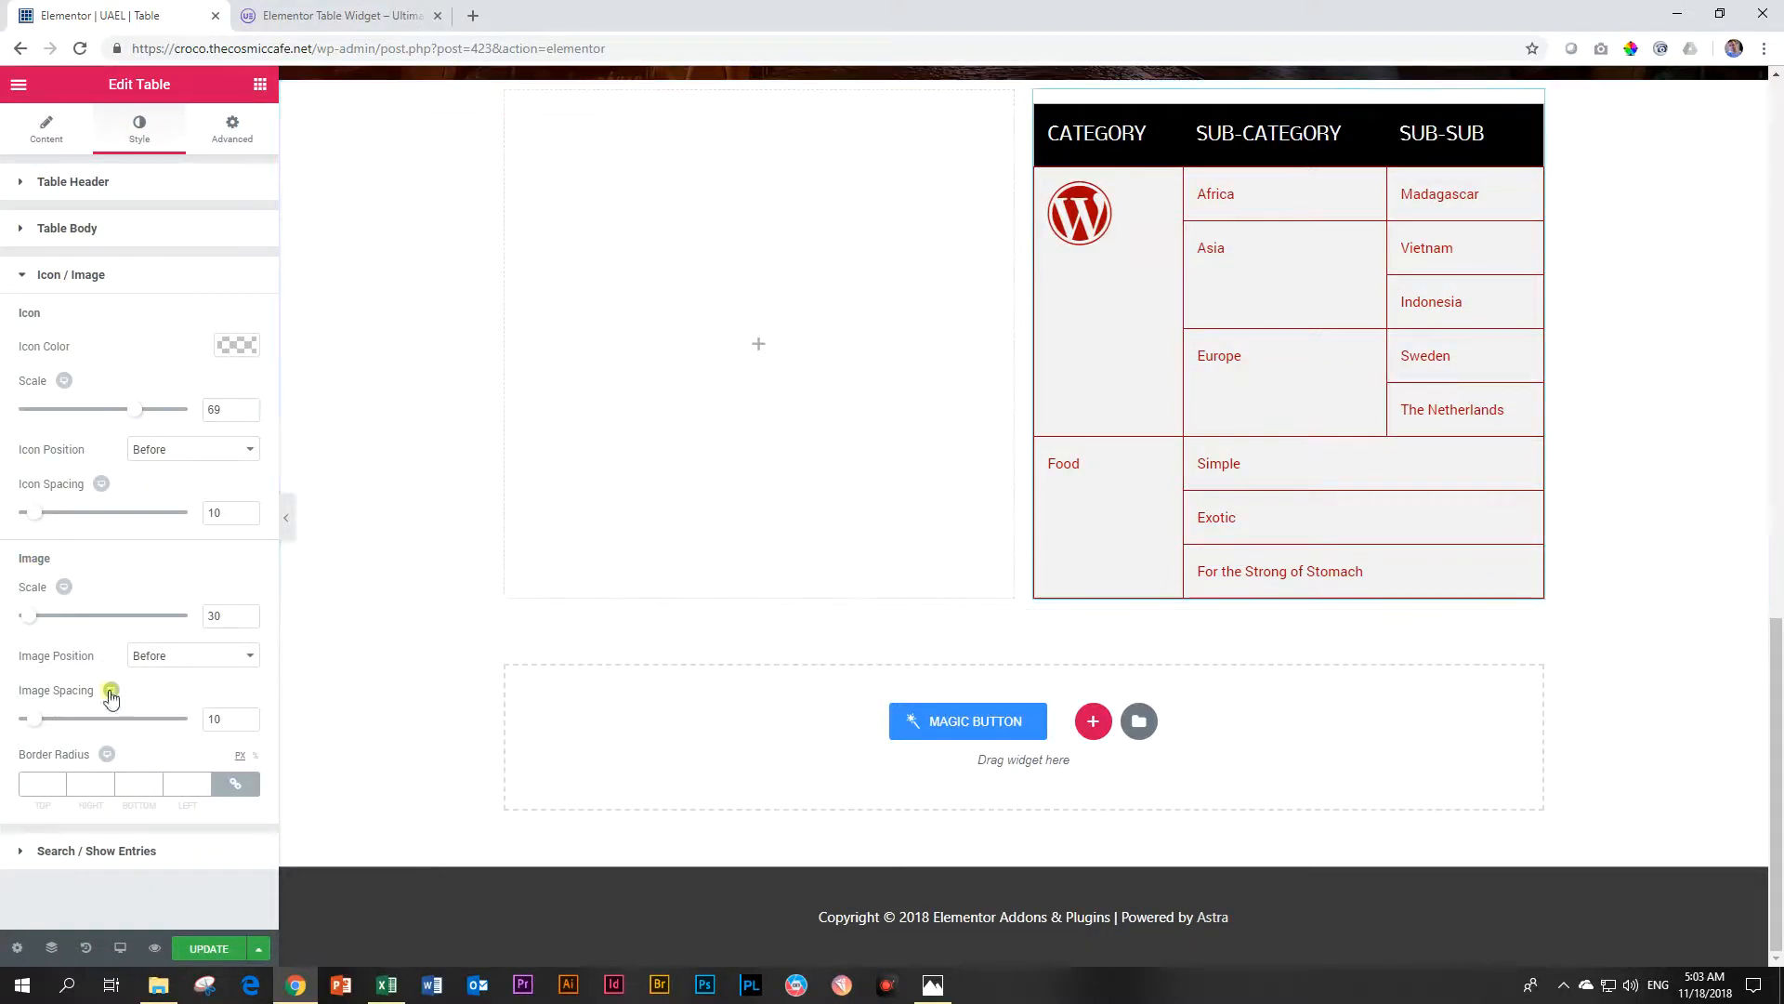
{"action": "mouse_move", "coordinate": [135, 409]}
{"action": "left_mouse_down"}
{"action": "mouse_move", "coordinate": [80, 413]}
{"action": "mouse_move", "coordinate": [123, 412]}
{"action": "left_mouse_up"}
- Set the icon position to After and the icon spacing to 51, and close the icon and image style settings
{"action": "left_click", "coordinate": [158, 450]}
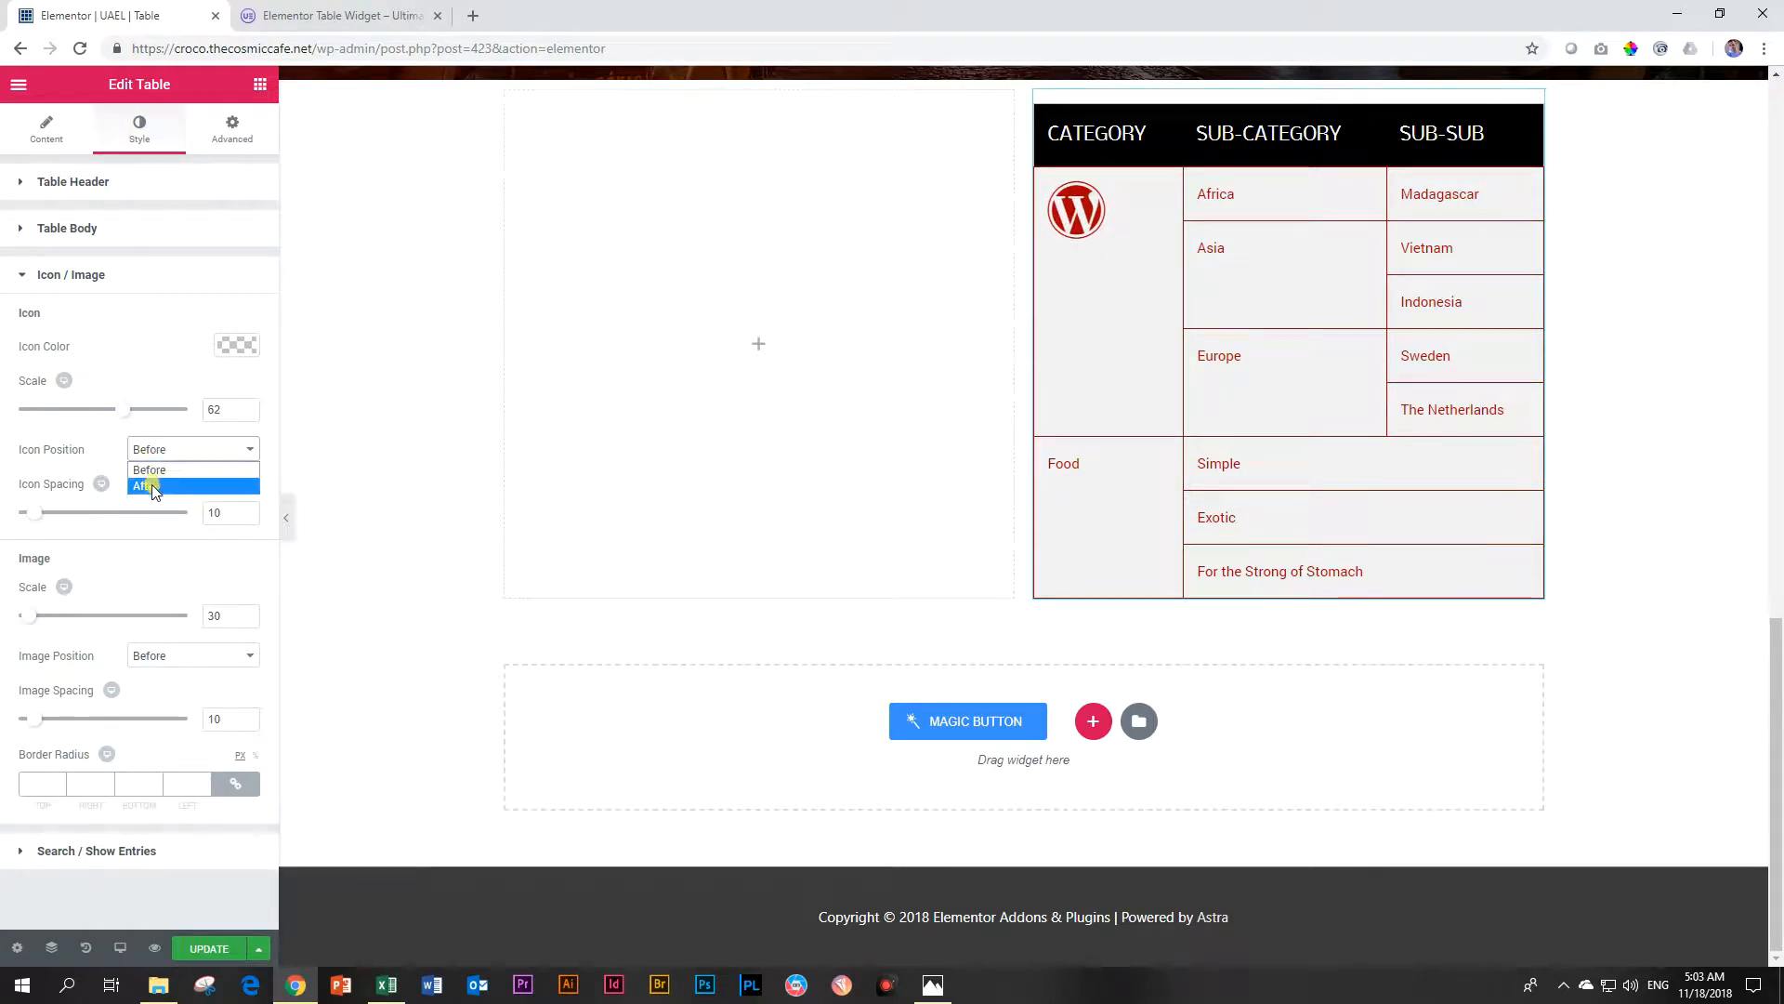
{"action": "left_click", "coordinate": [153, 485]}
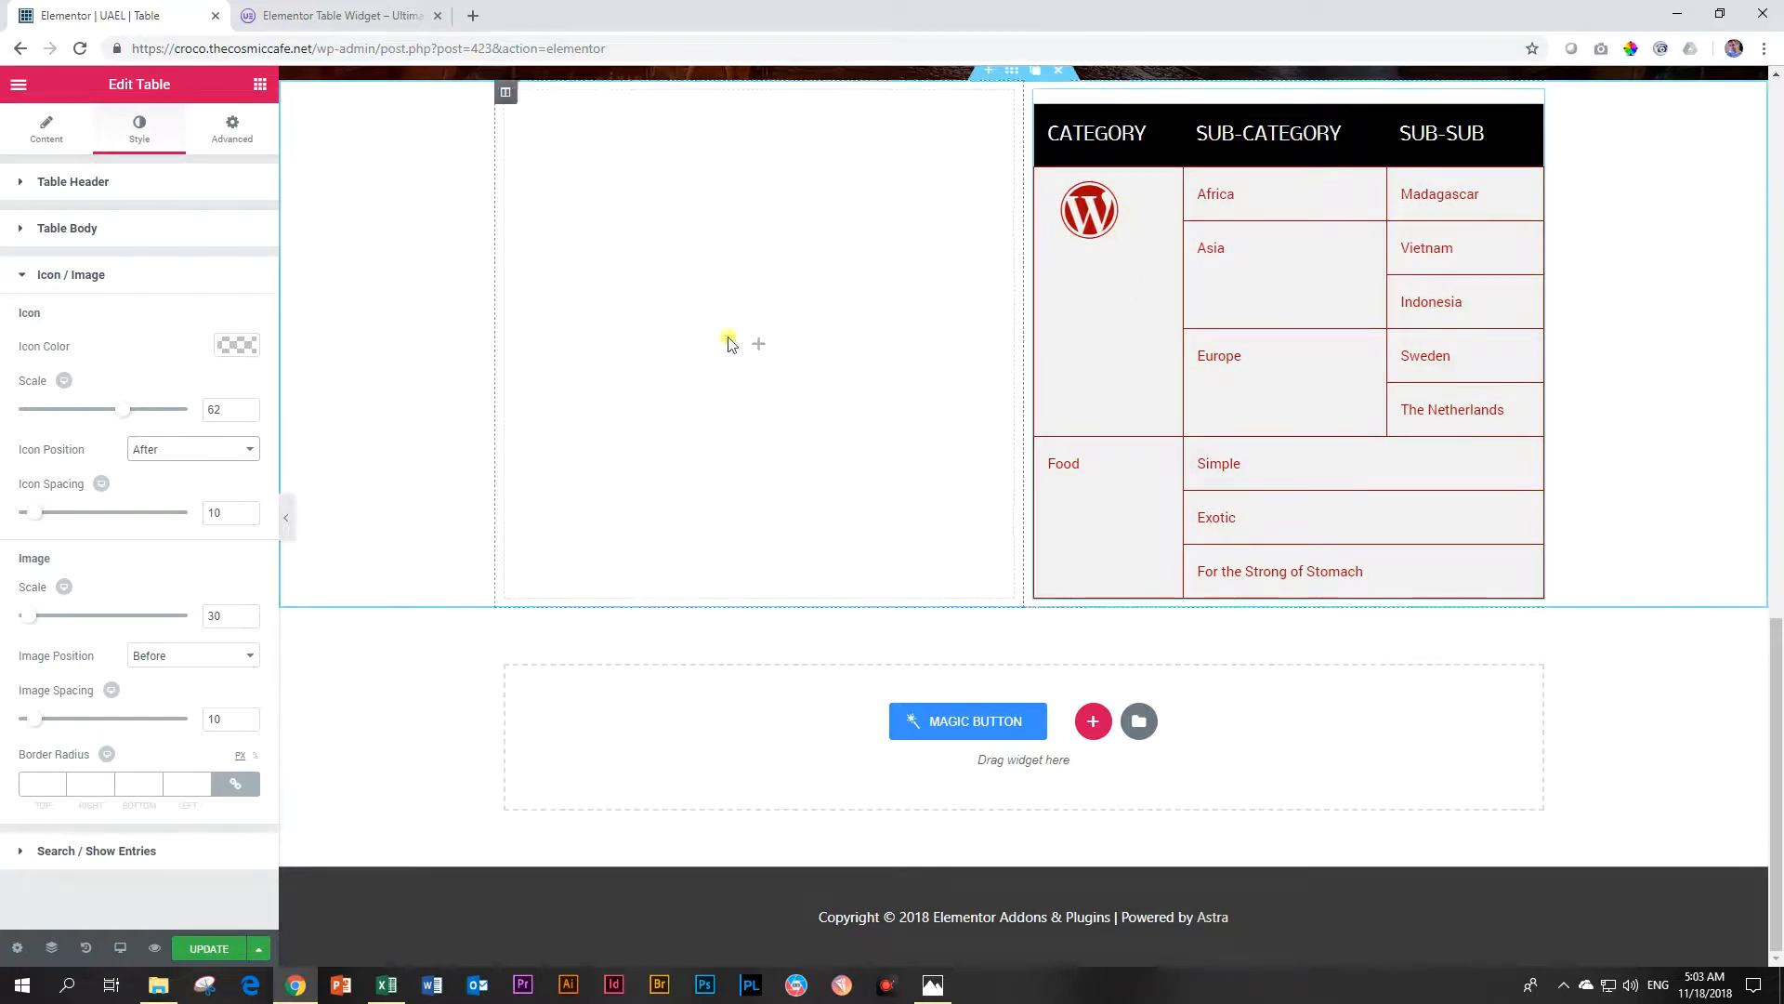
{"action": "left_click_drag", "start_coordinate": [30, 528], "coordinate": [107, 514]}
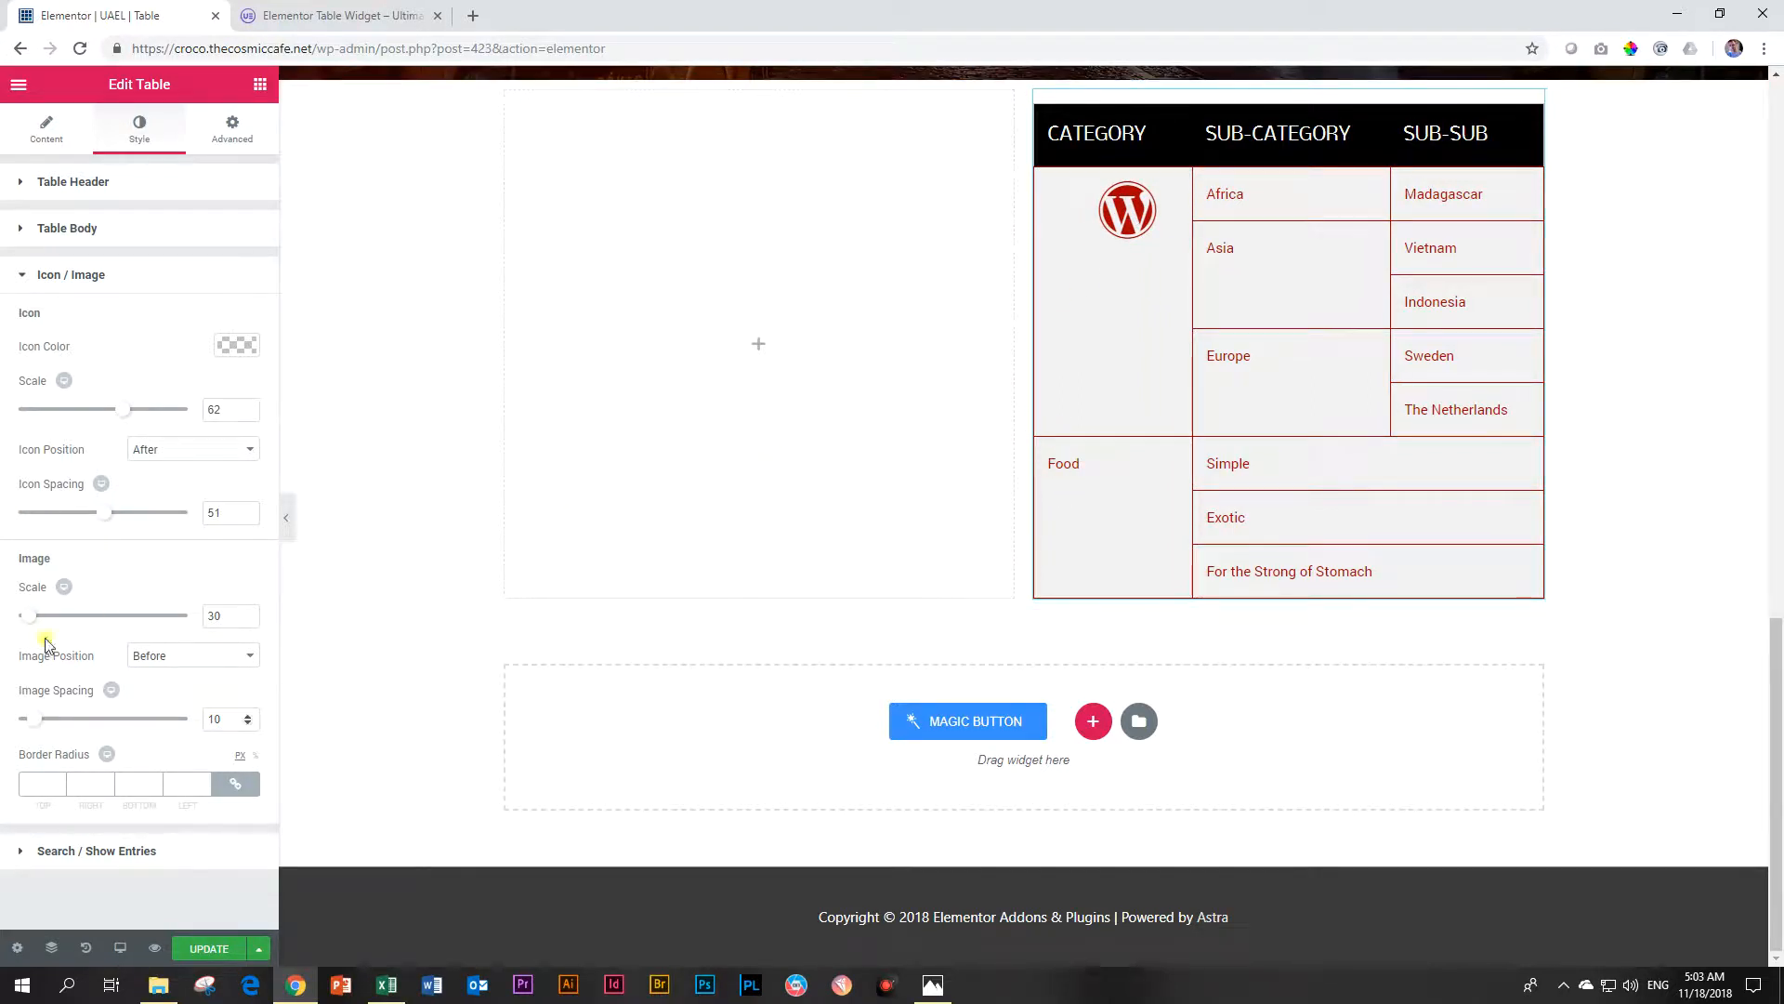
{"action": "mouse_move", "coordinate": [49, 711]}
{"action": "left_mouse_down"}
{"action": "mouse_move", "coordinate": [32, 720]}
{"action": "mouse_move", "coordinate": [98, 723]}
{"action": "mouse_move", "coordinate": [3, 728]}
{"action": "mouse_move", "coordinate": [37, 721]}
{"action": "left_mouse_up"}
{"action": "left_click", "coordinate": [20, 276]}
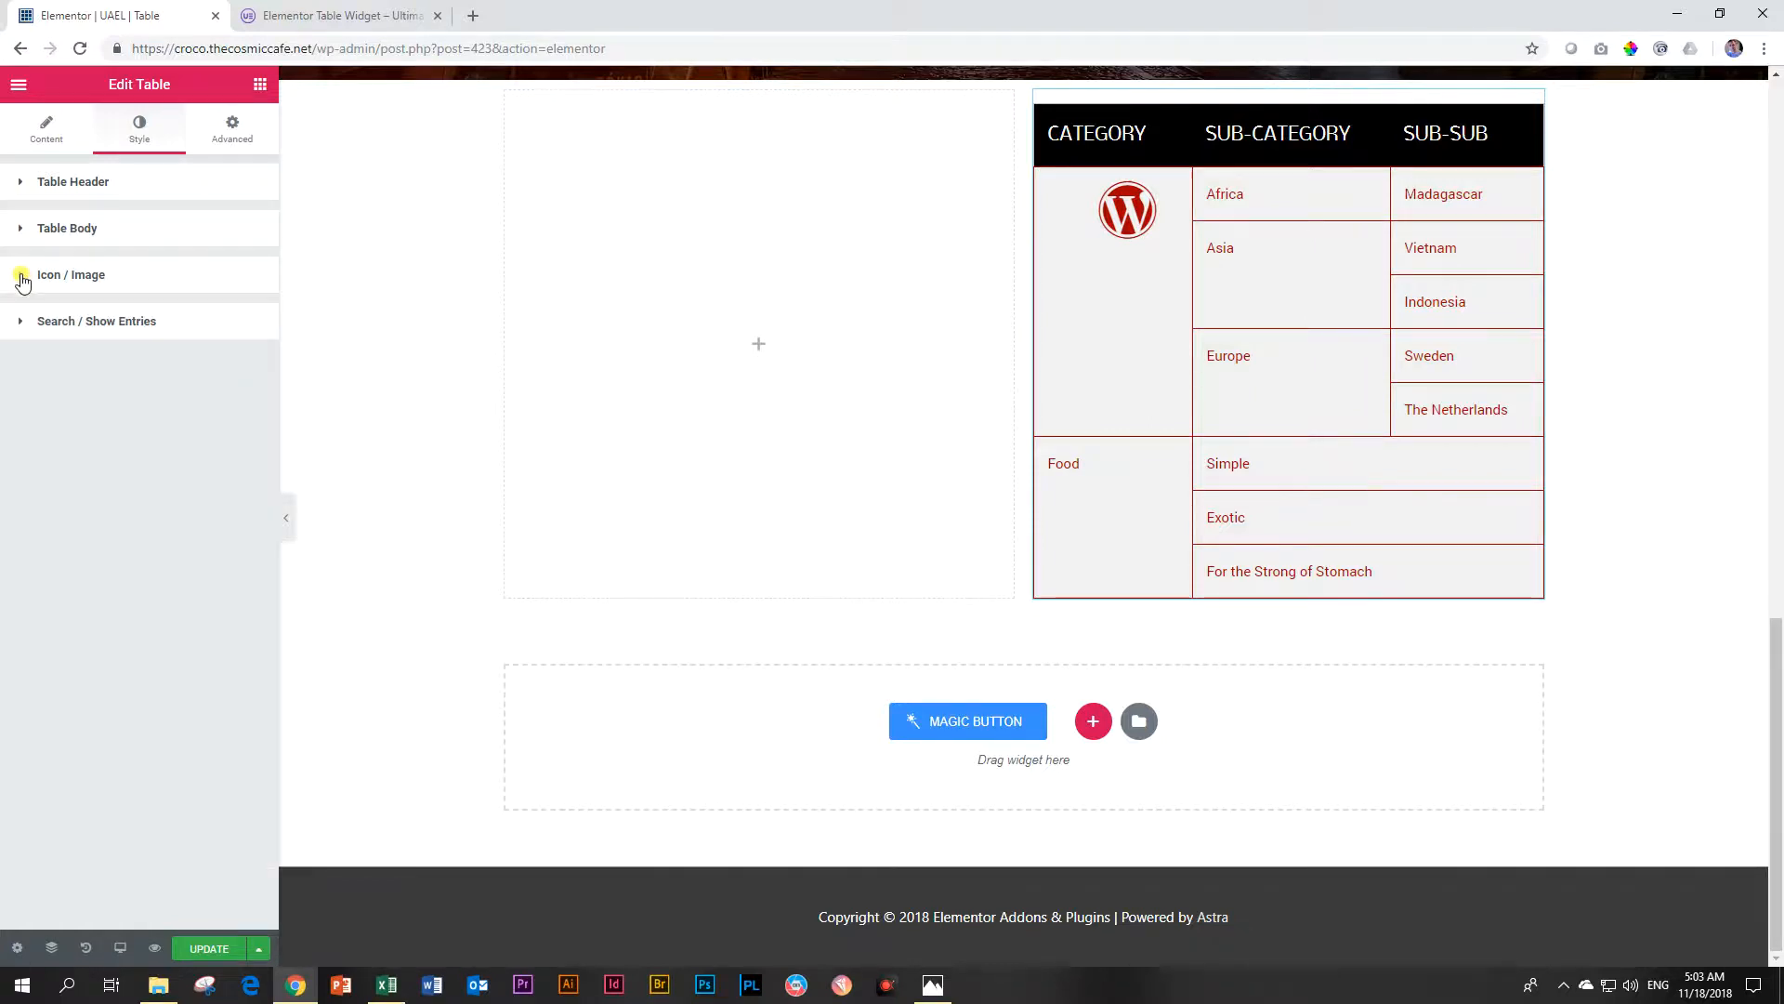
{"action": "scroll", "coordinate": [1019, 350], "scroll_direction": "up", "scroll_amount": 6}
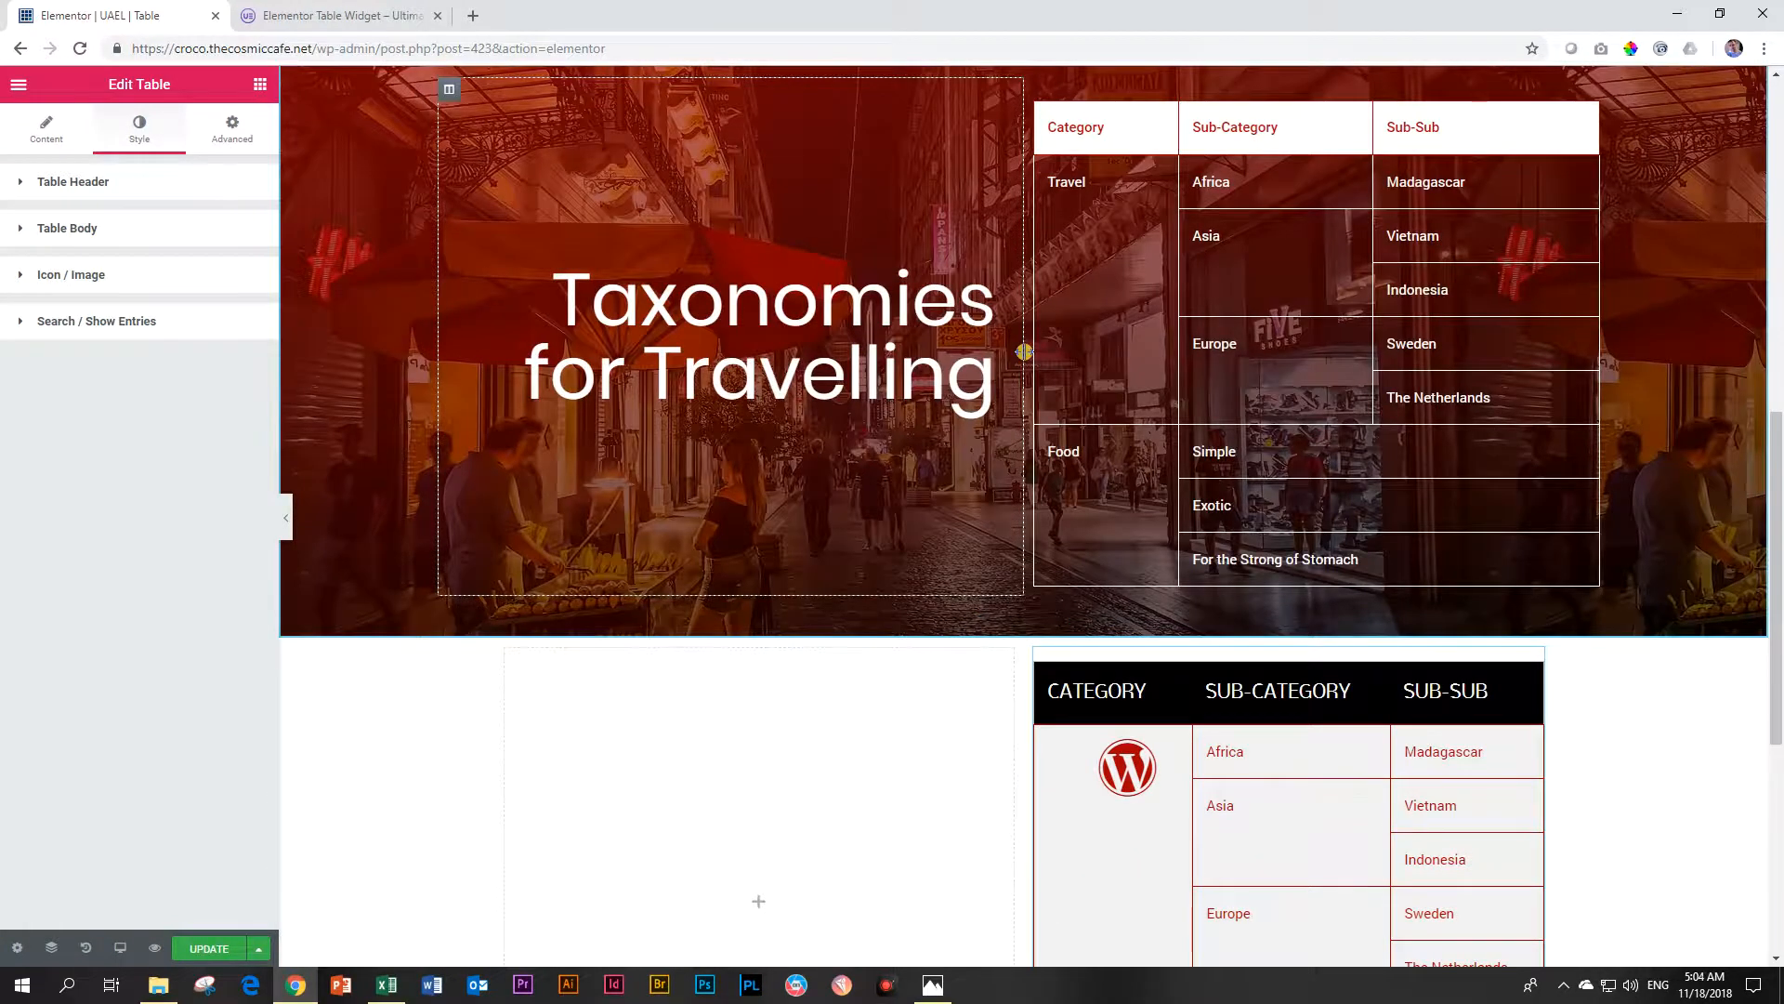
{"action": "scroll", "coordinate": [1024, 351], "scroll_direction": "up", "scroll_amount": 3}
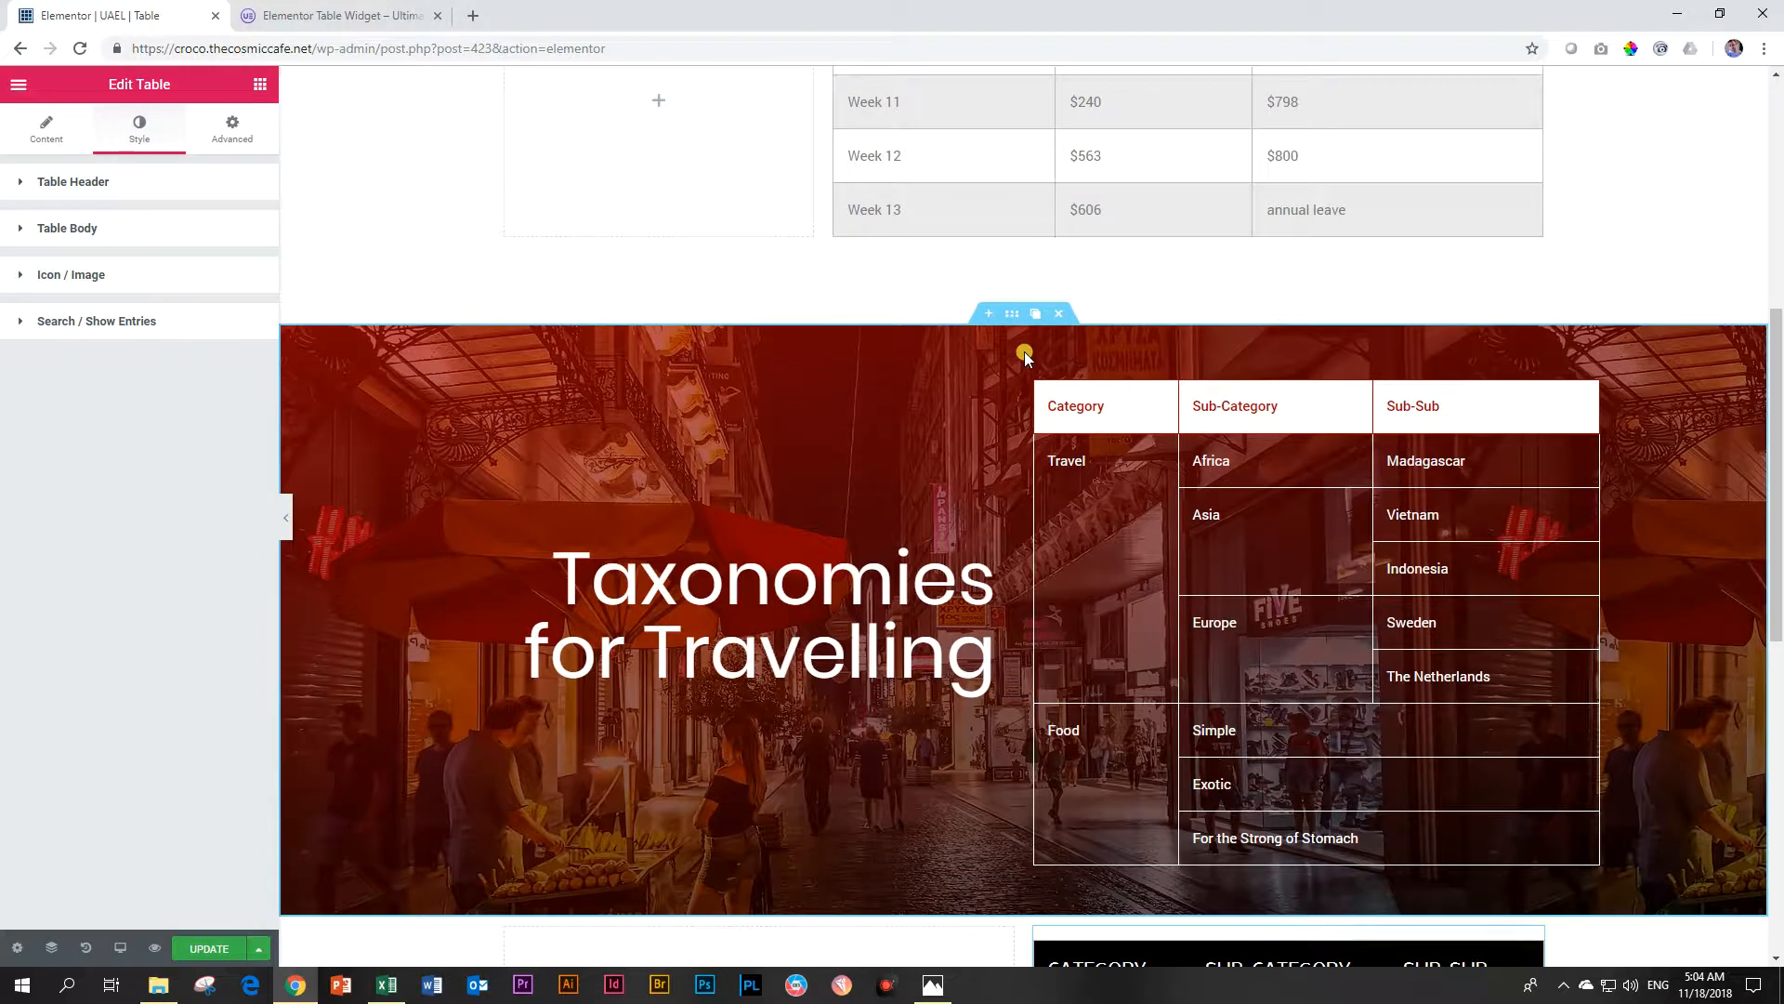
{"action": "scroll", "coordinate": [1024, 351], "scroll_direction": "up", "scroll_amount": 3}
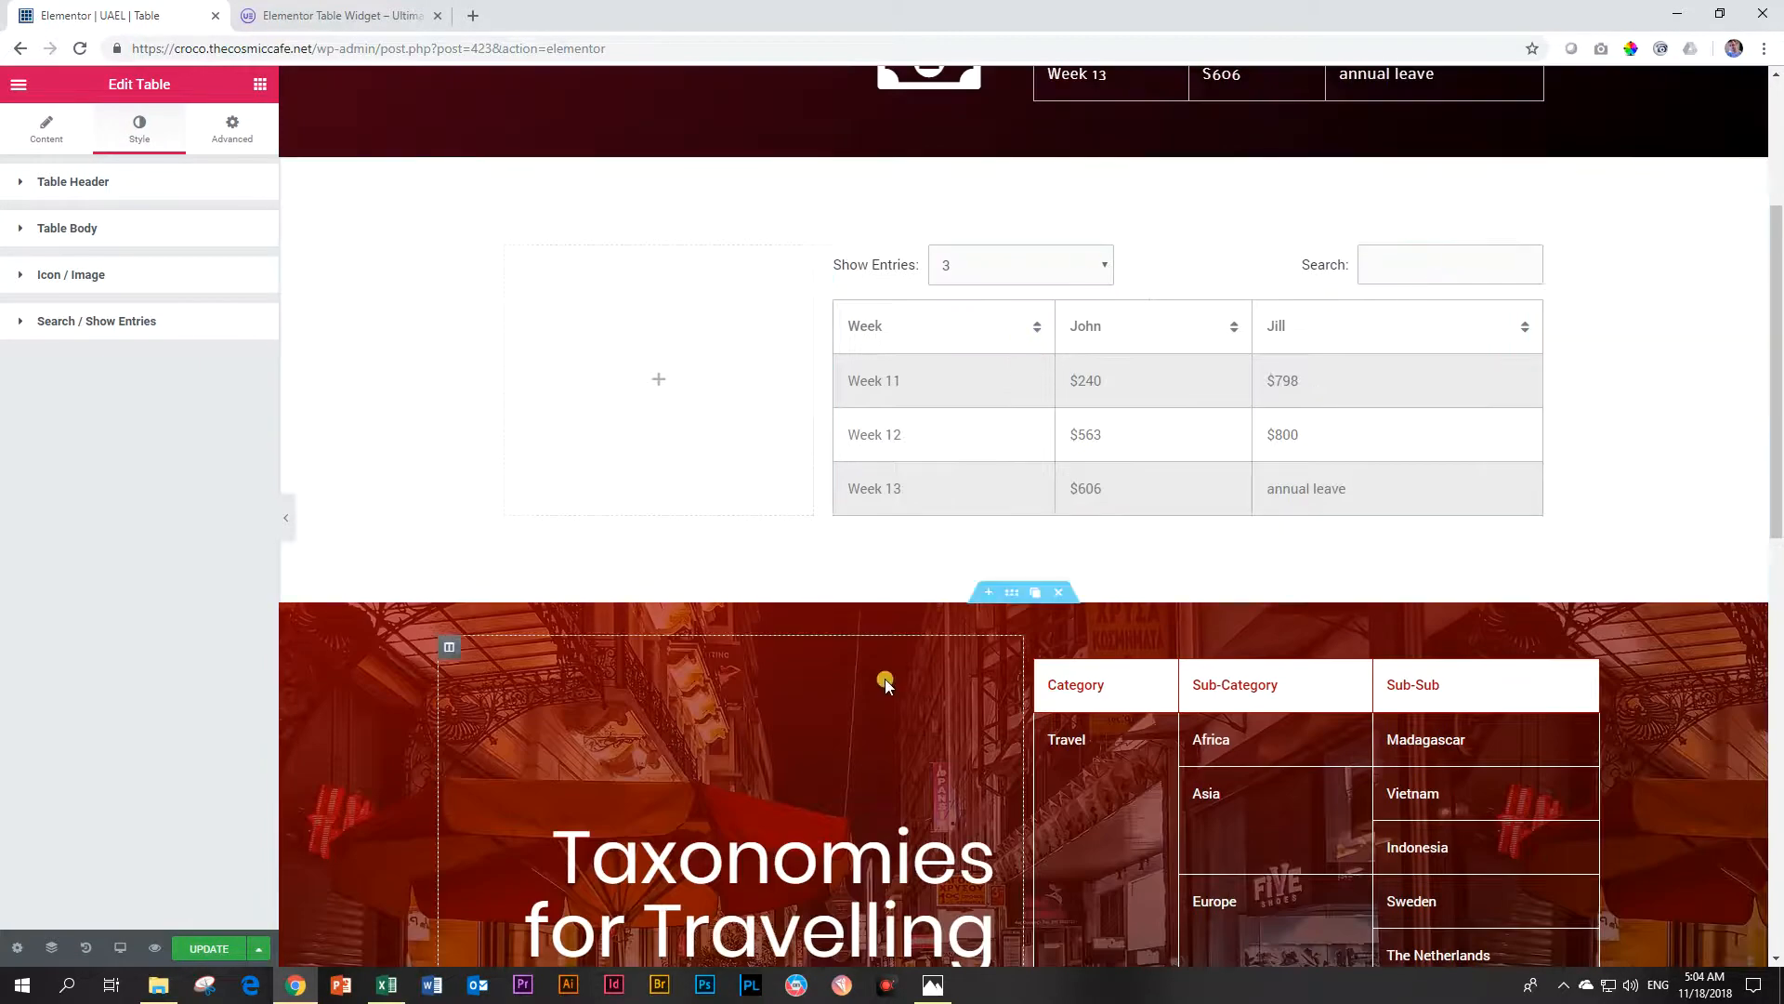
{"action": "scroll", "coordinate": [887, 689], "scroll_direction": "down", "scroll_amount": 5}
{"action": "scroll", "coordinate": [887, 690], "scroll_direction": "down", "scroll_amount": 4}
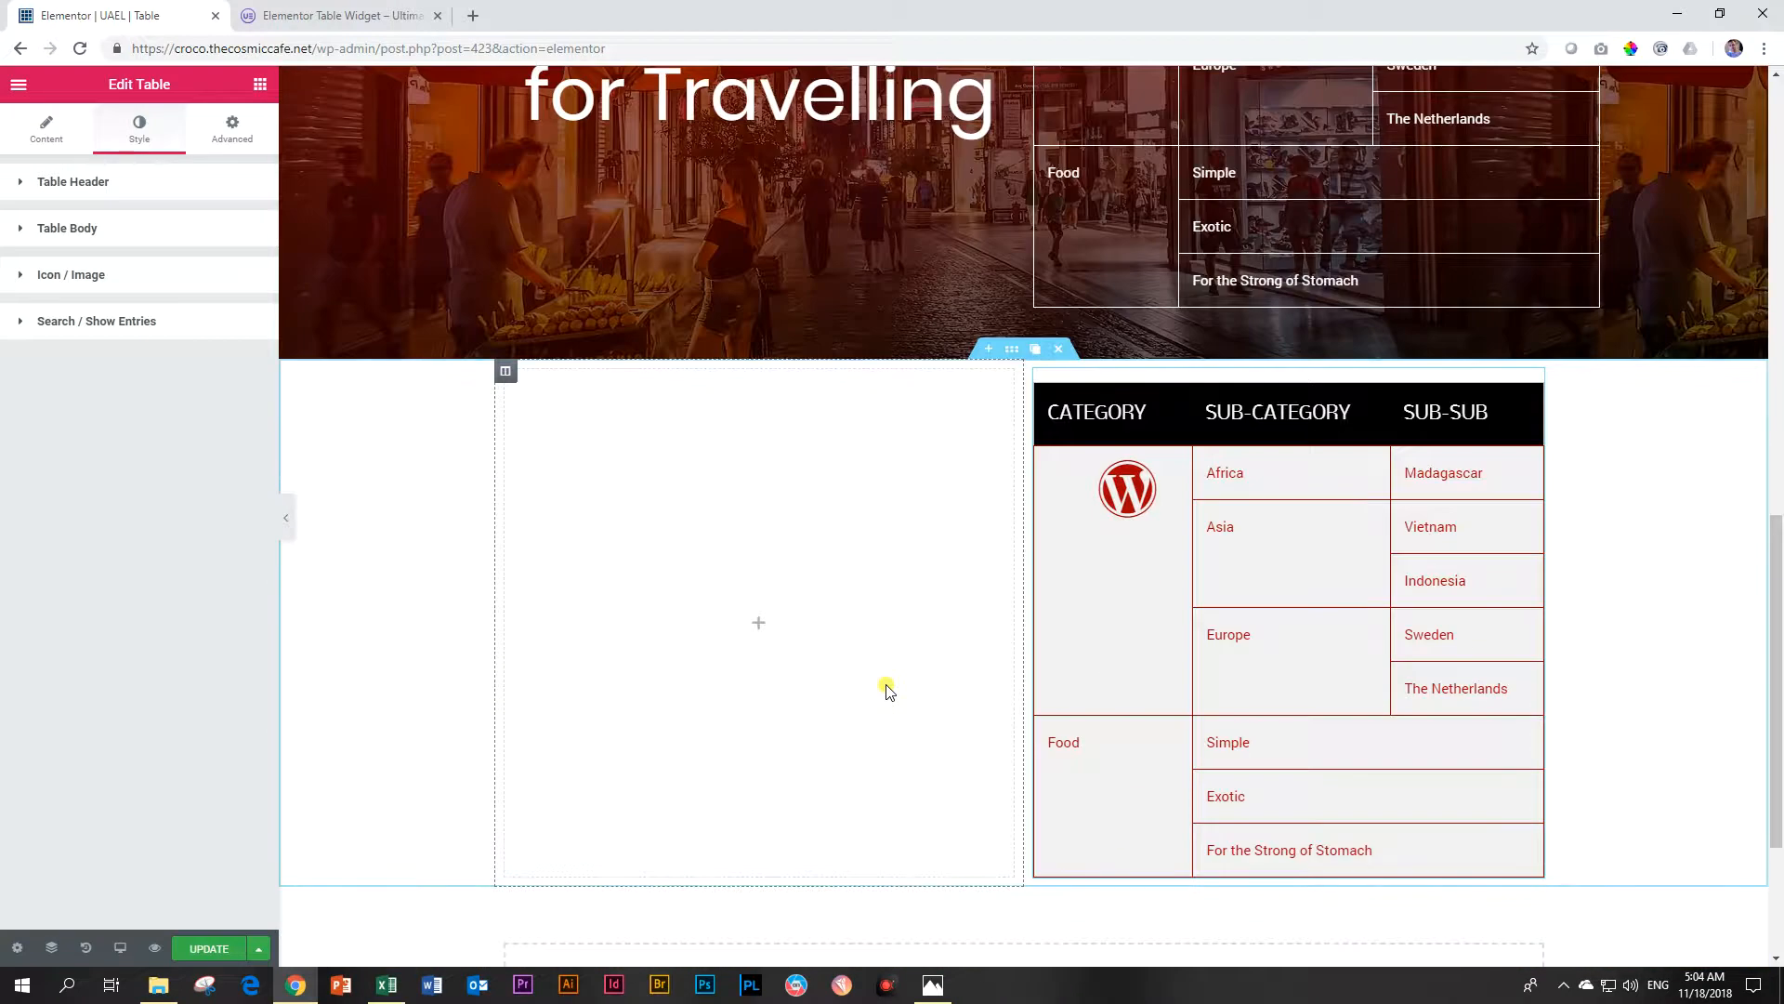
{"action": "scroll", "coordinate": [886, 689], "scroll_direction": "down", "scroll_amount": 3}
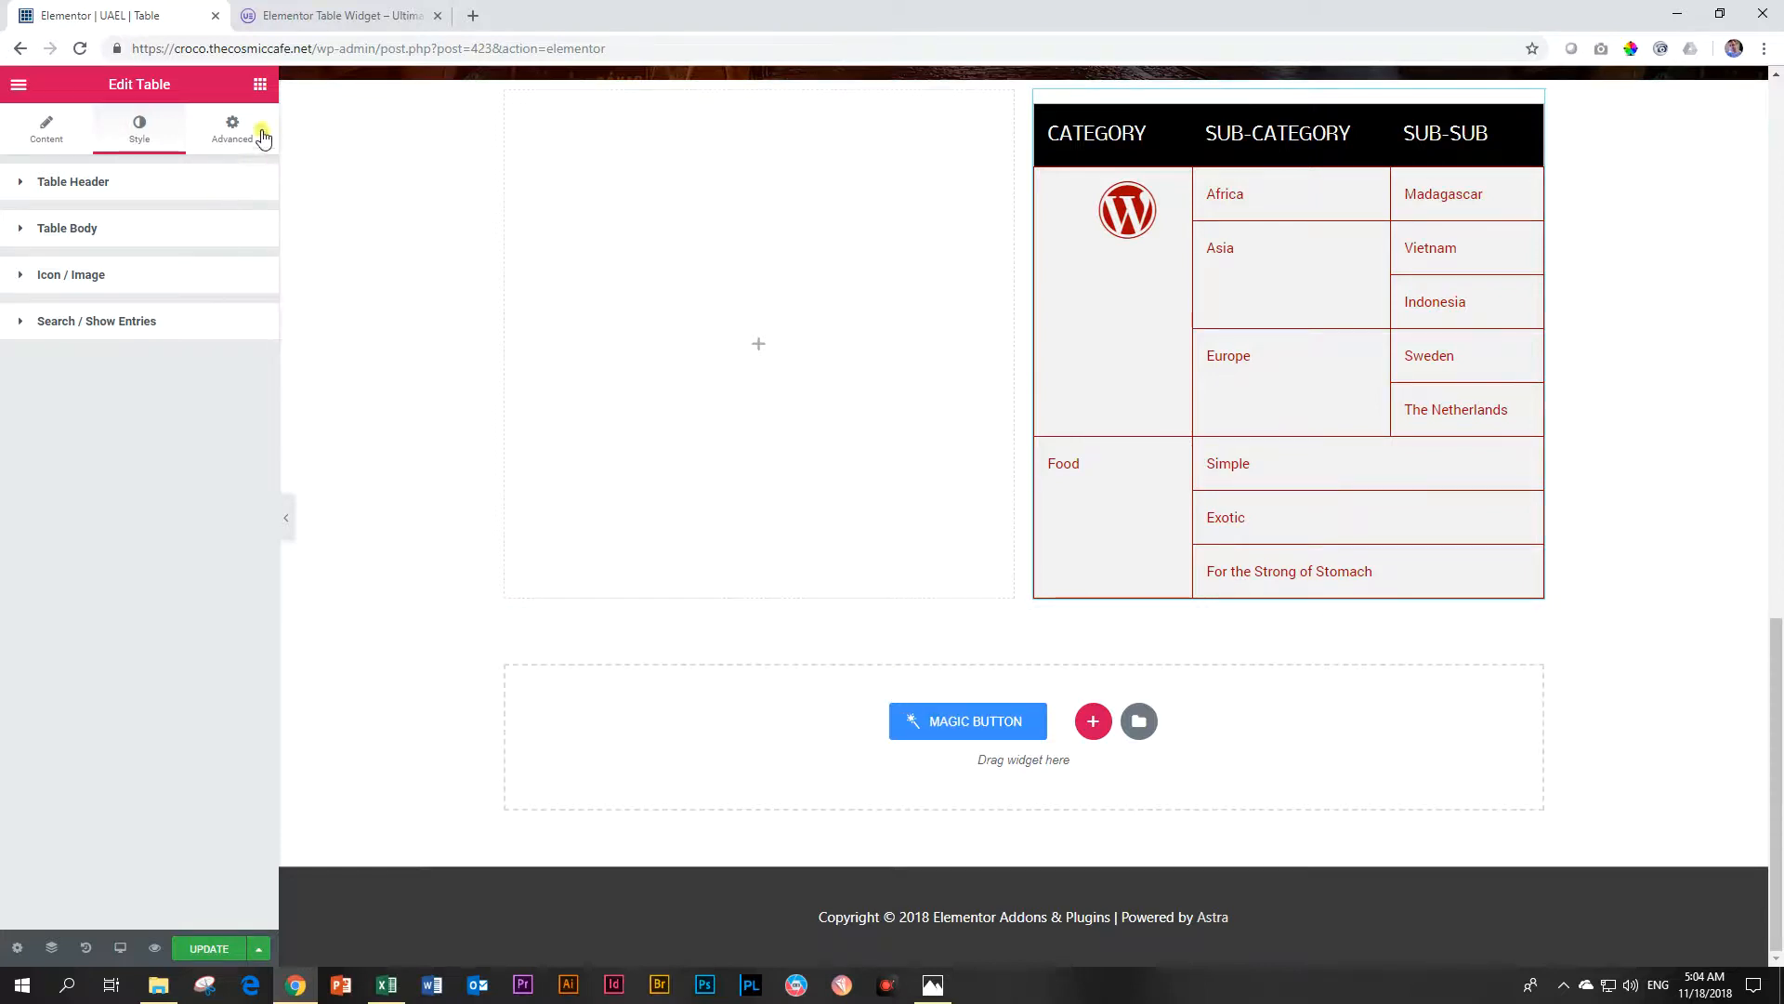
- Find the UAEL Table widget, add it below the category table, and set its header source to CSV File
{"action": "left_click", "coordinate": [259, 86]}
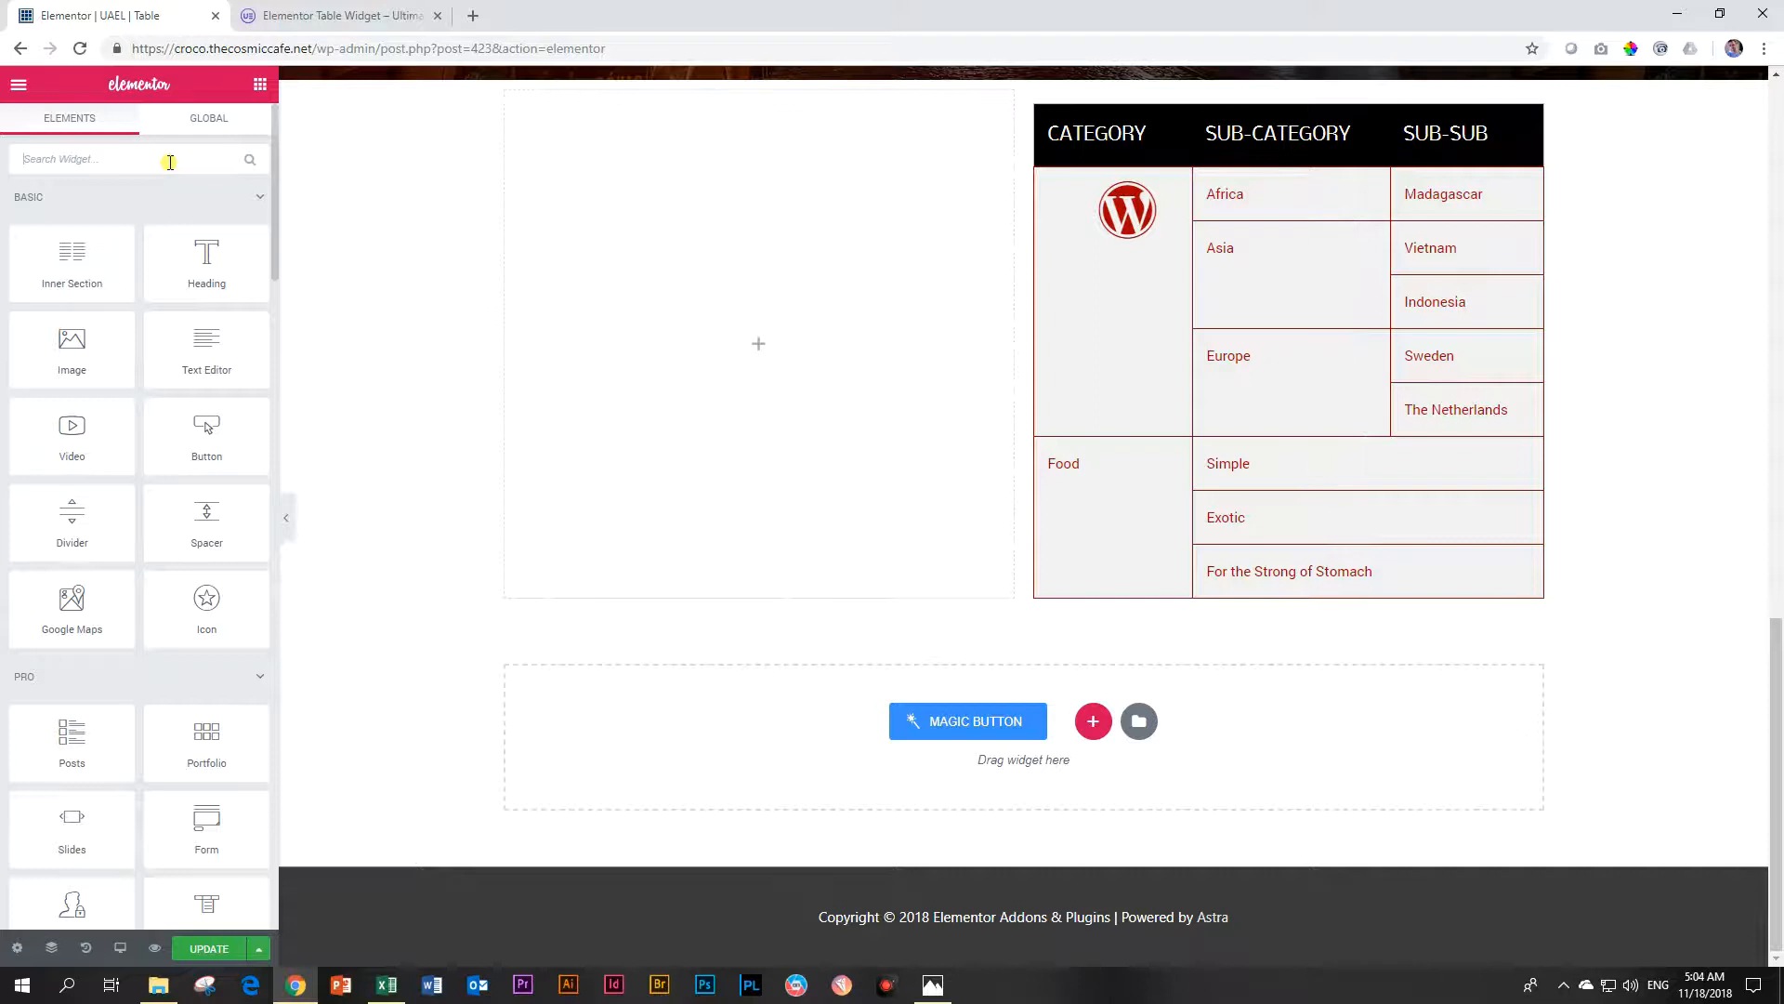
{"action": "type", "text": "table"}
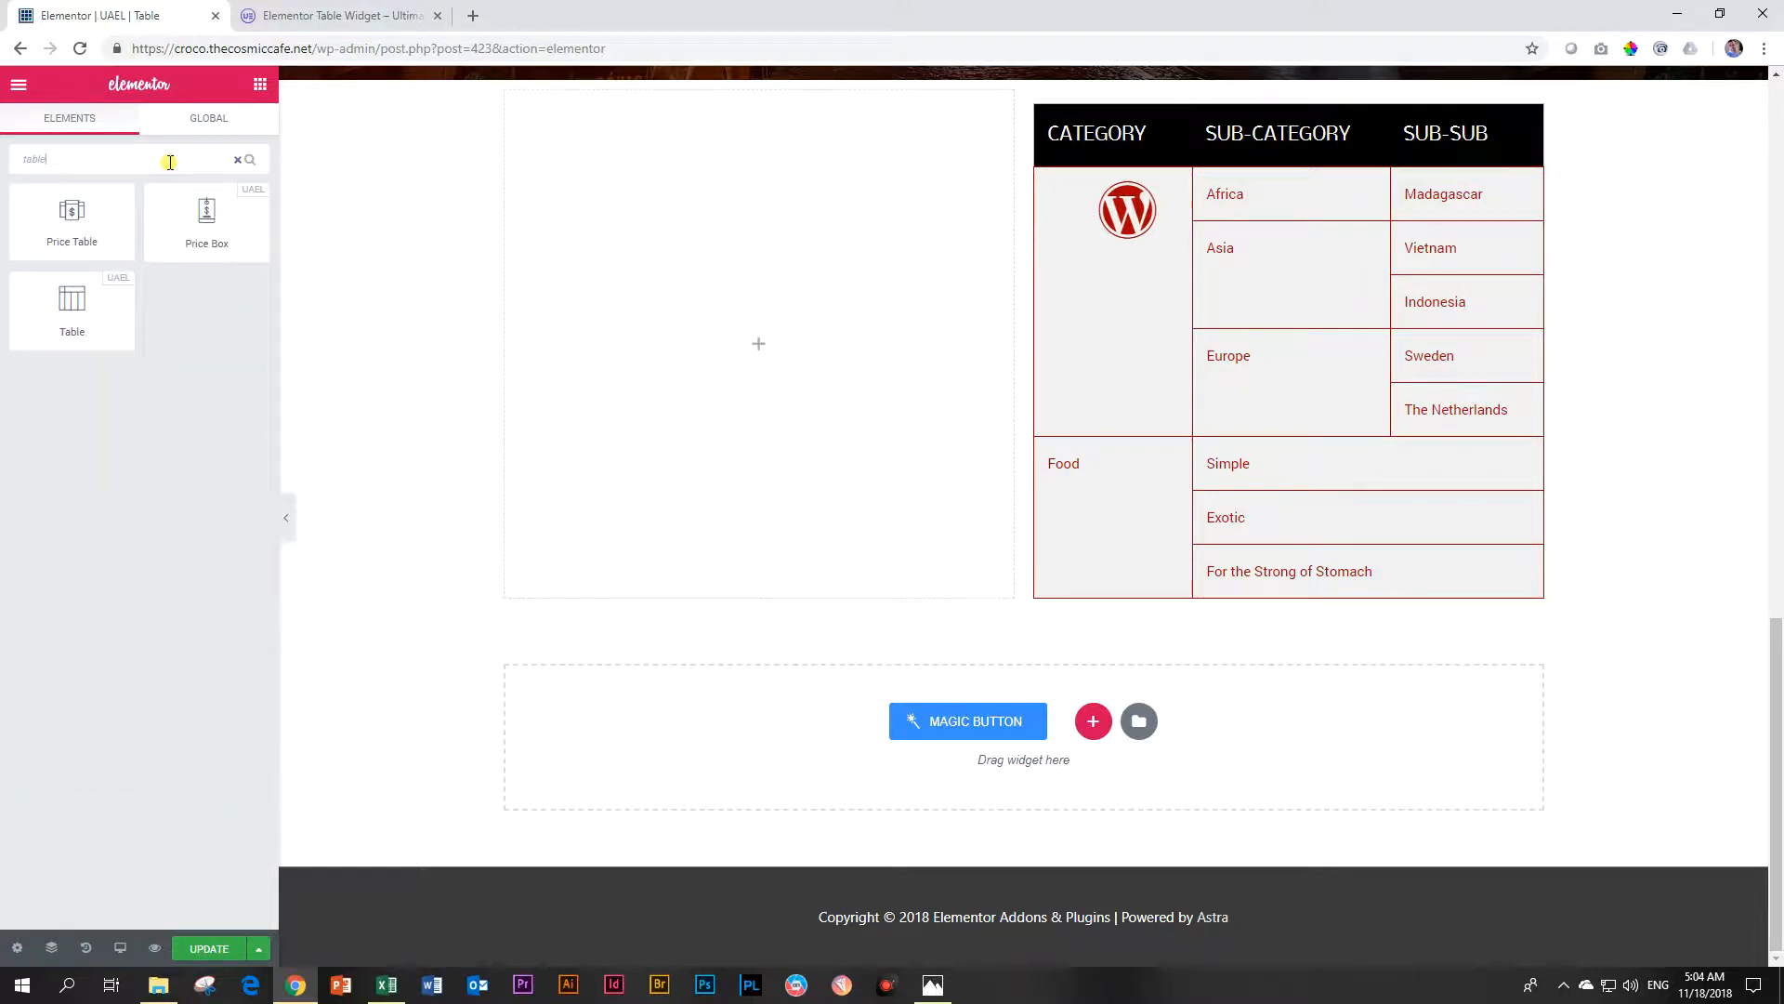
{"action": "left_click_drag", "start_coordinate": [74, 311], "coordinate": [1073, 734]}
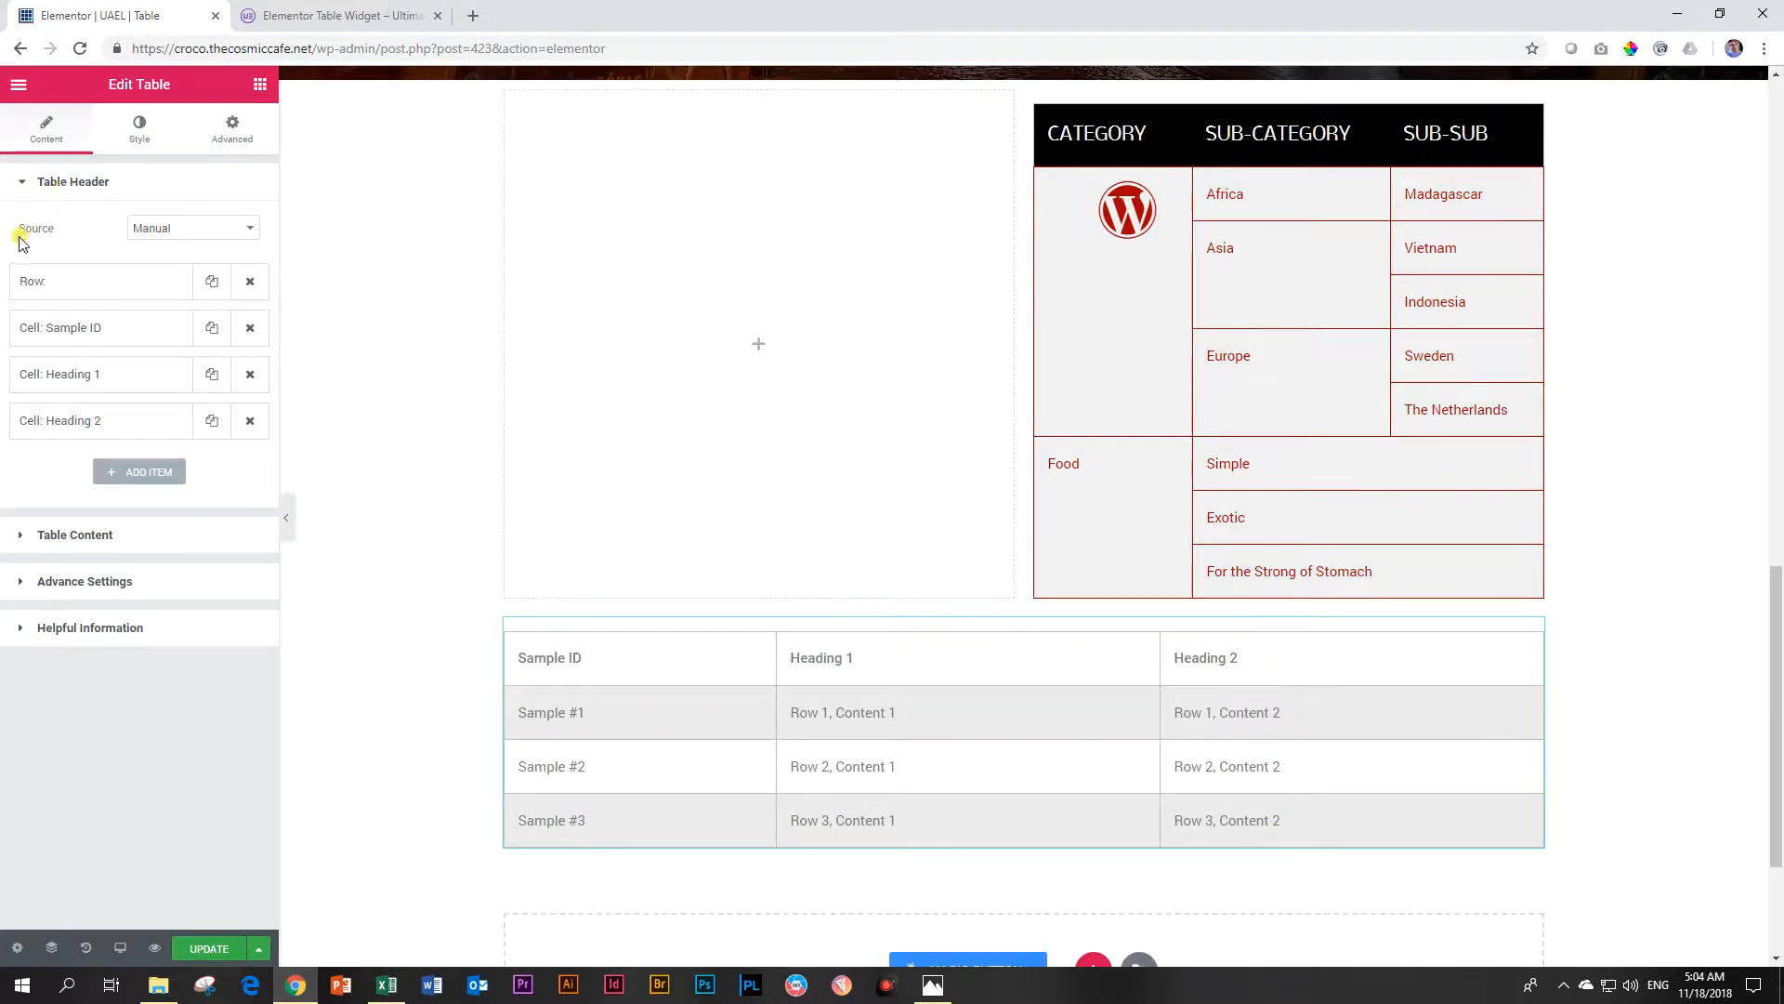
{"action": "left_click", "coordinate": [153, 233]}
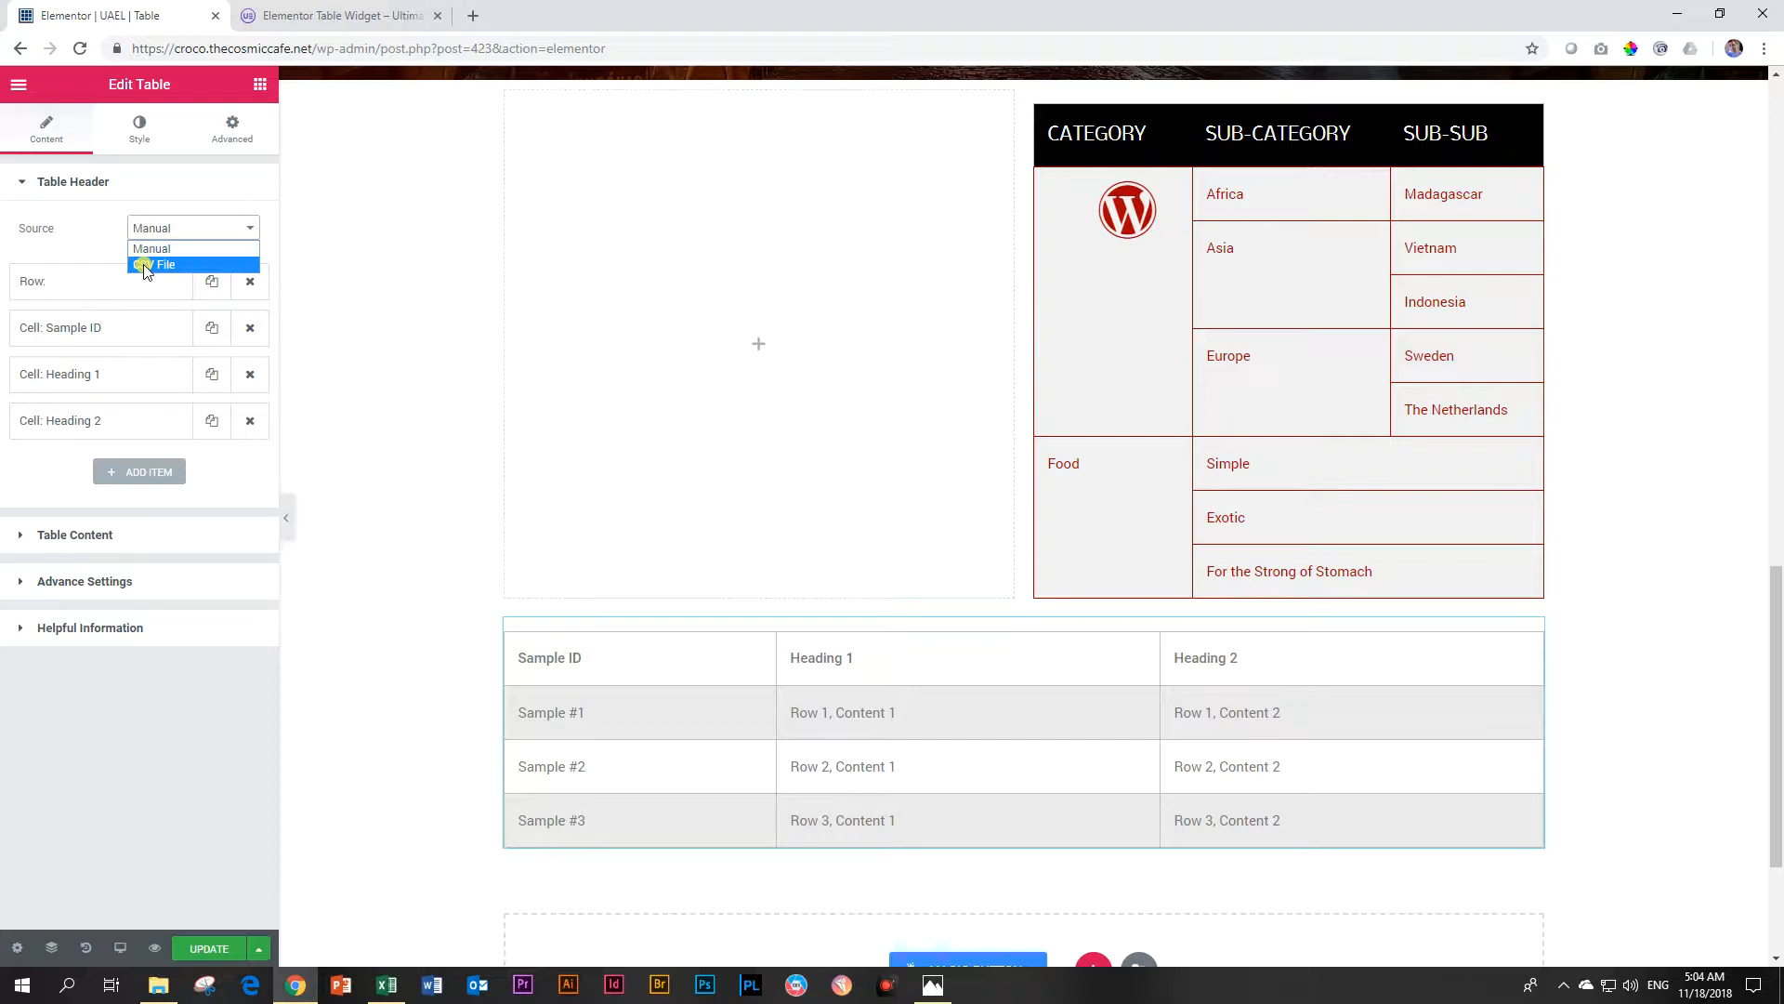
{"action": "left_click", "coordinate": [145, 265]}
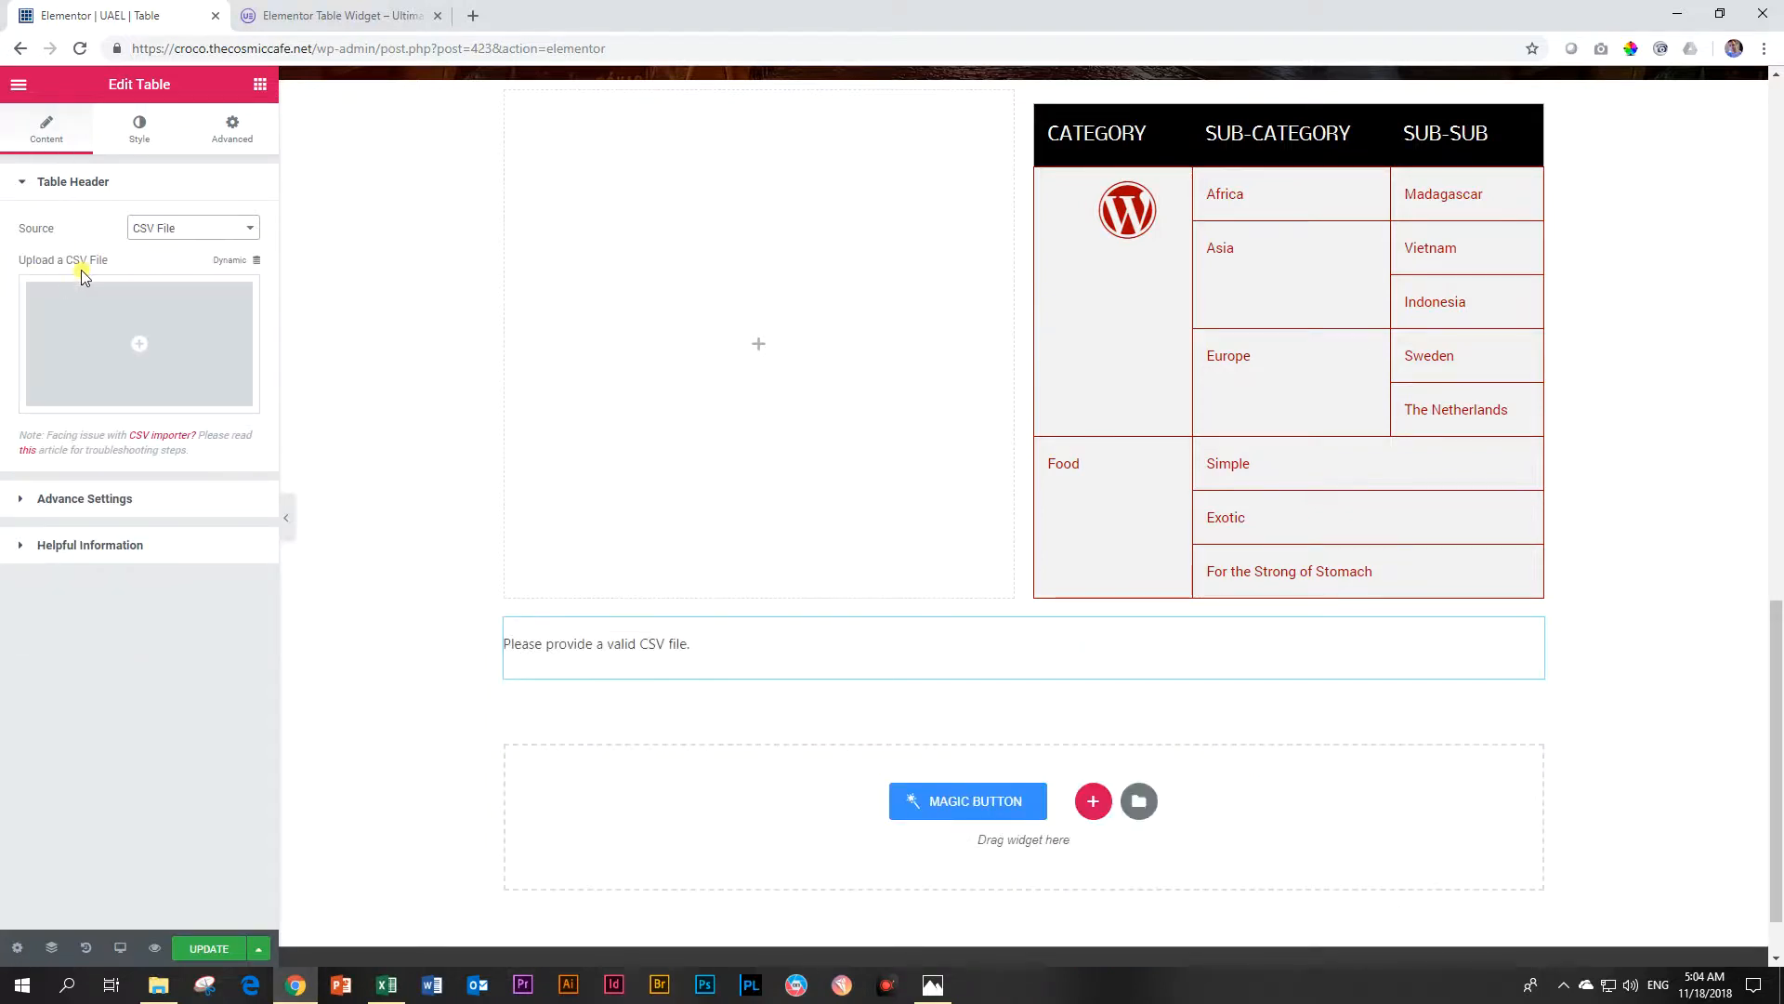
- Try to upload the Test Normal Excel Workbook .xlsx file from the CrocoBlock folder and insert it as the new table's CSV source
{"action": "left_click", "coordinate": [140, 348]}
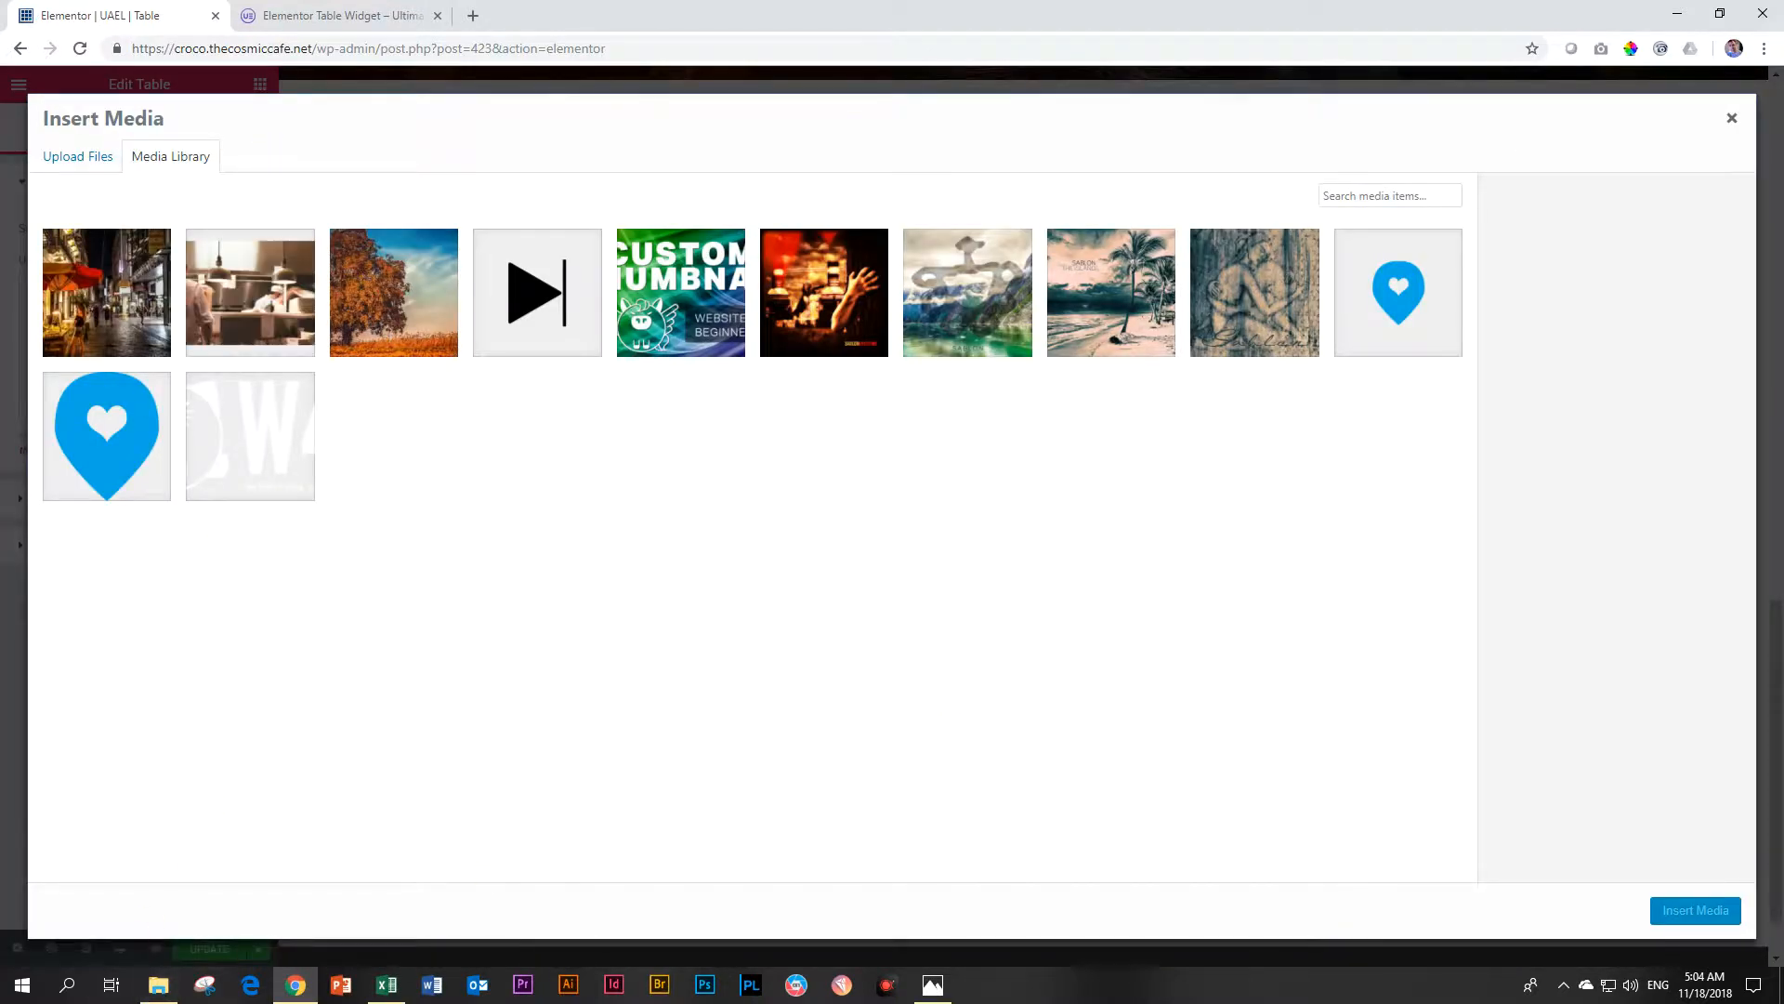
{"action": "key", "text": "alt+Tab"}
{"action": "left_click_drag", "start_coordinate": [2, 347], "coordinate": [290, 347]}
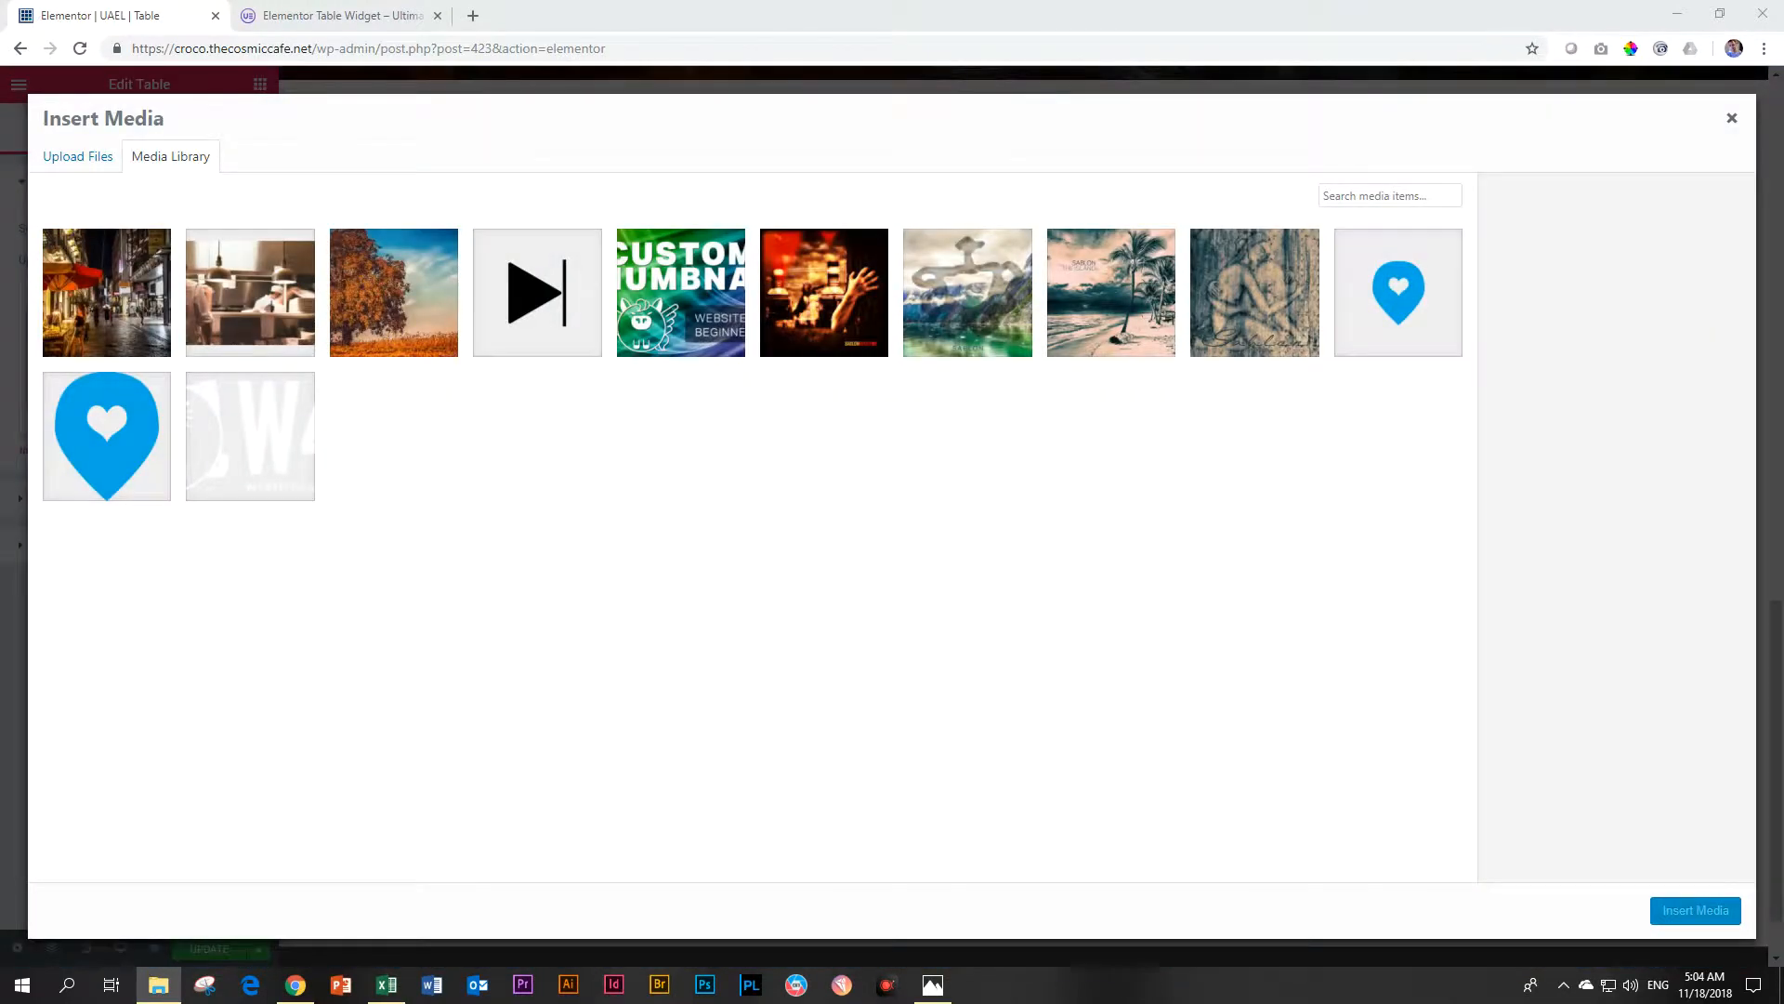
{"action": "left_click", "coordinate": [386, 985]}
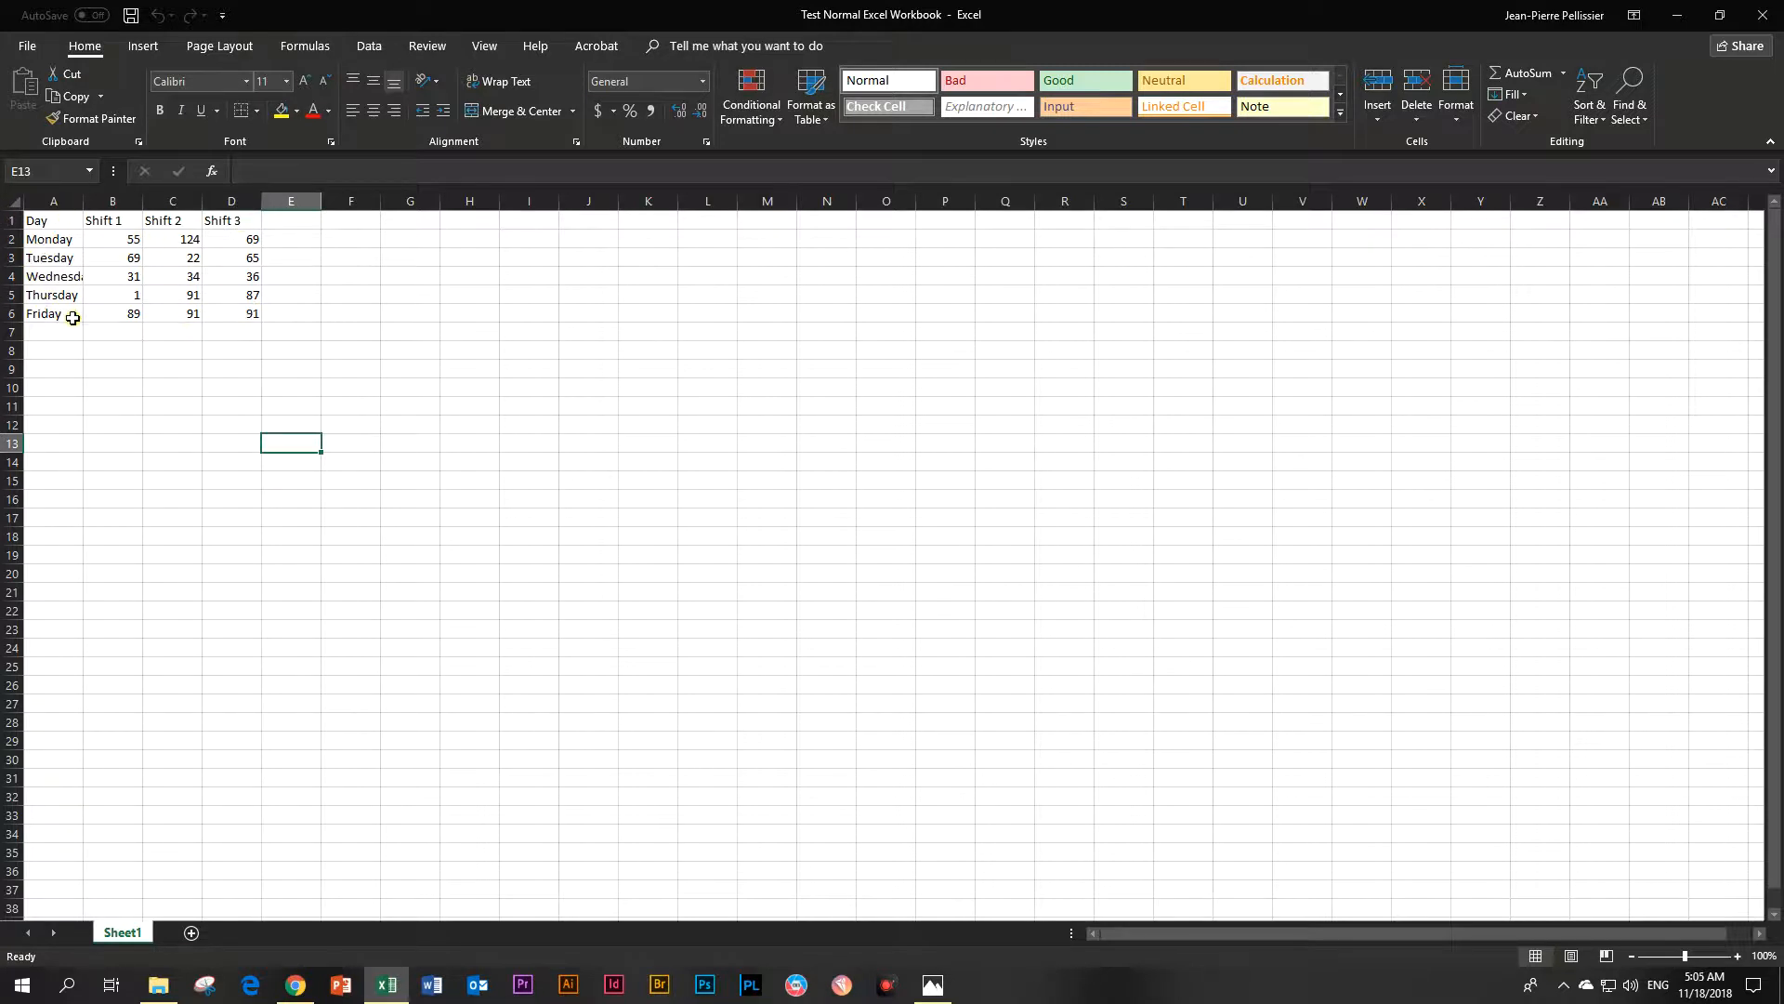
{"action": "left_click", "coordinate": [296, 988]}
{"action": "left_click_drag", "start_coordinate": [1739, 291], "coordinate": [423, 402]}
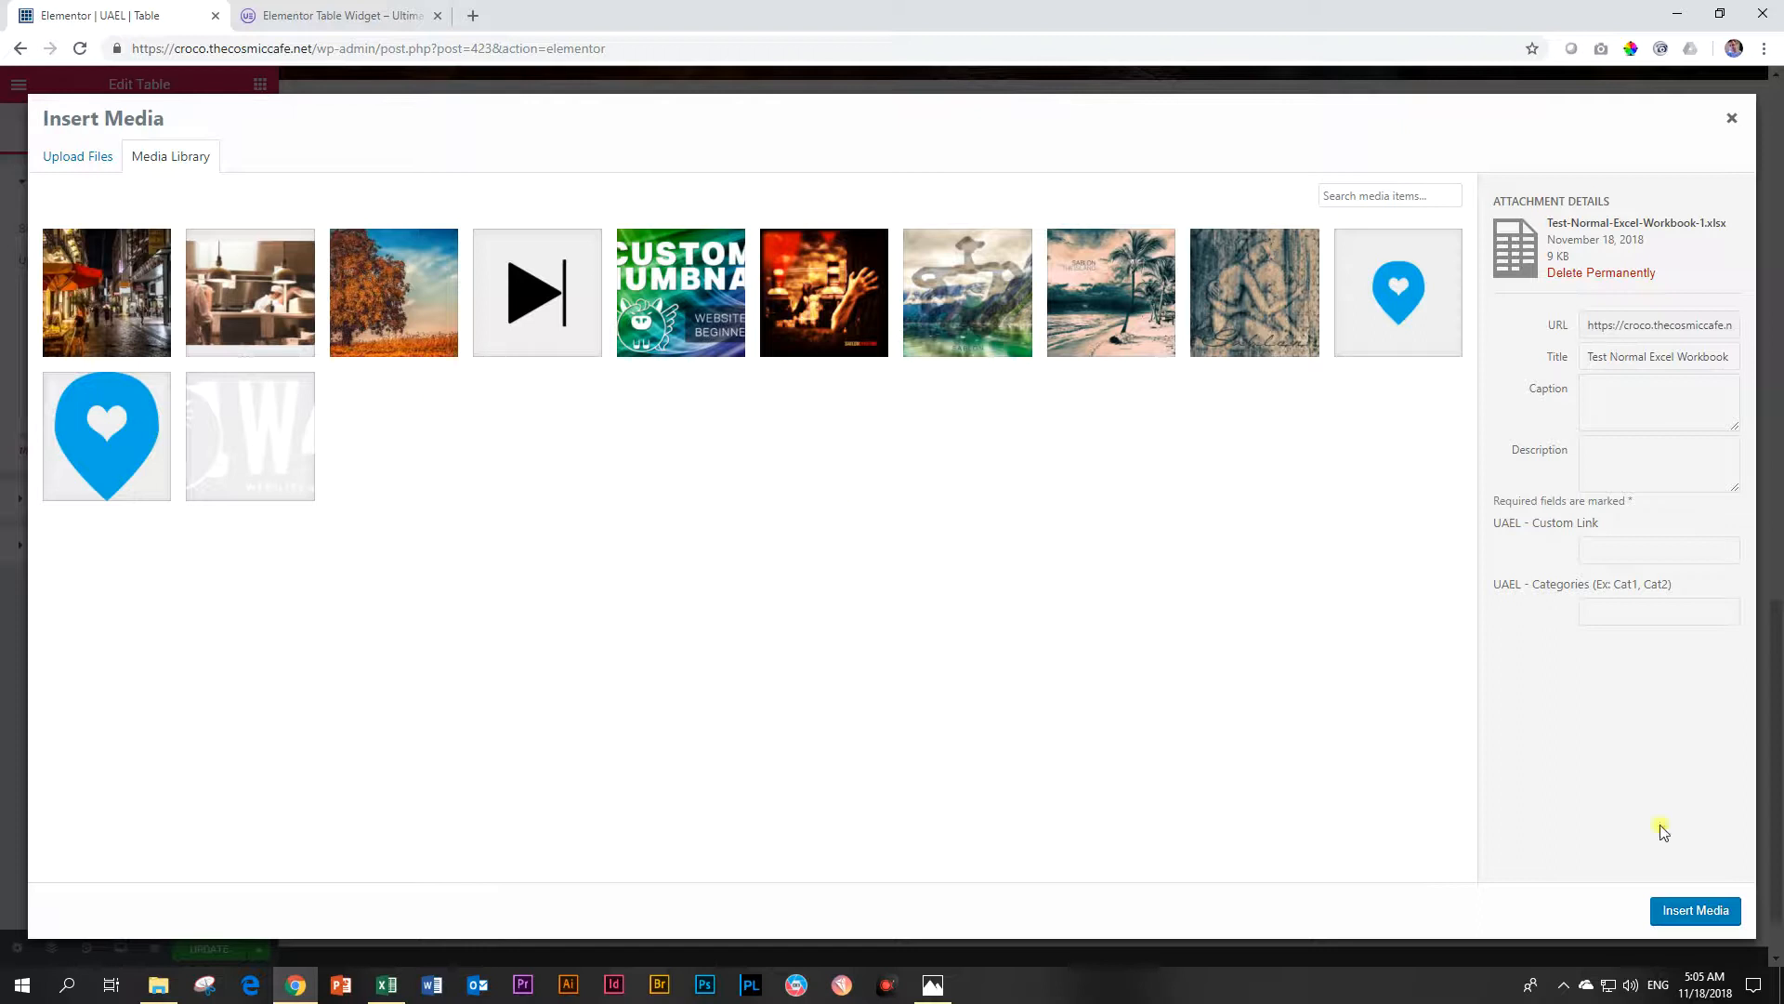
{"action": "left_click", "coordinate": [1695, 910]}
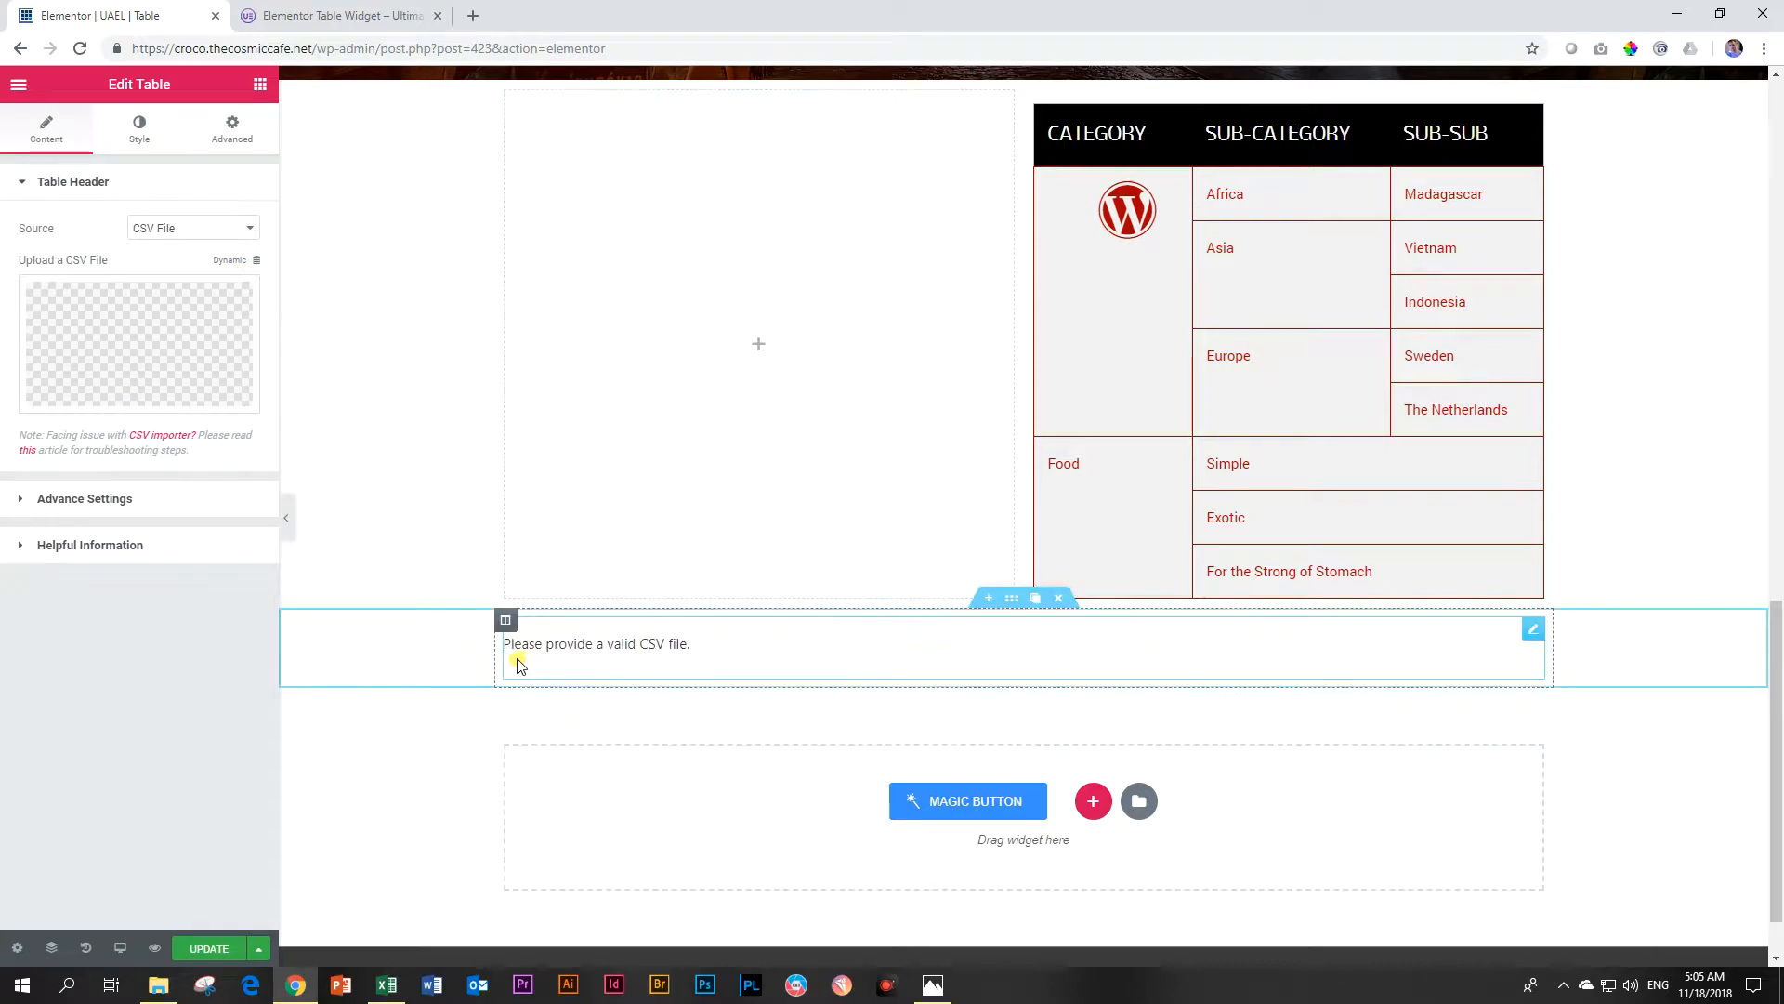
{"action": "left_click", "coordinate": [68, 310]}
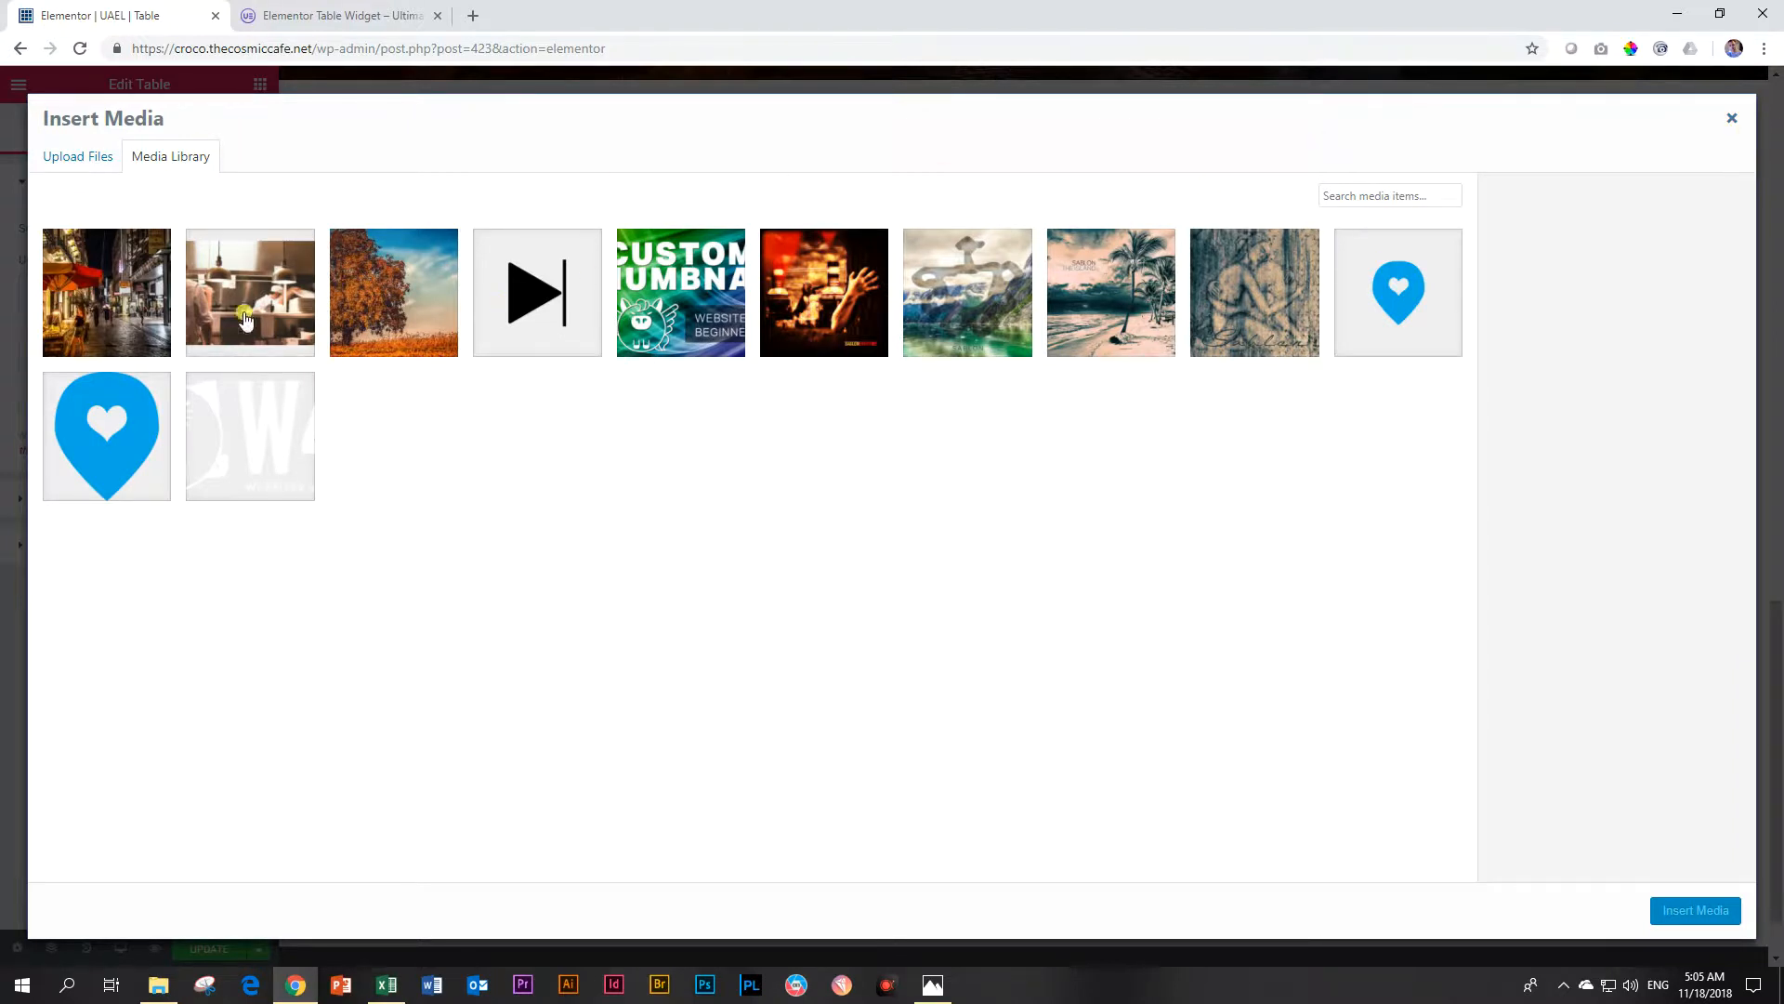
{"action": "left_click", "coordinate": [1734, 125]}
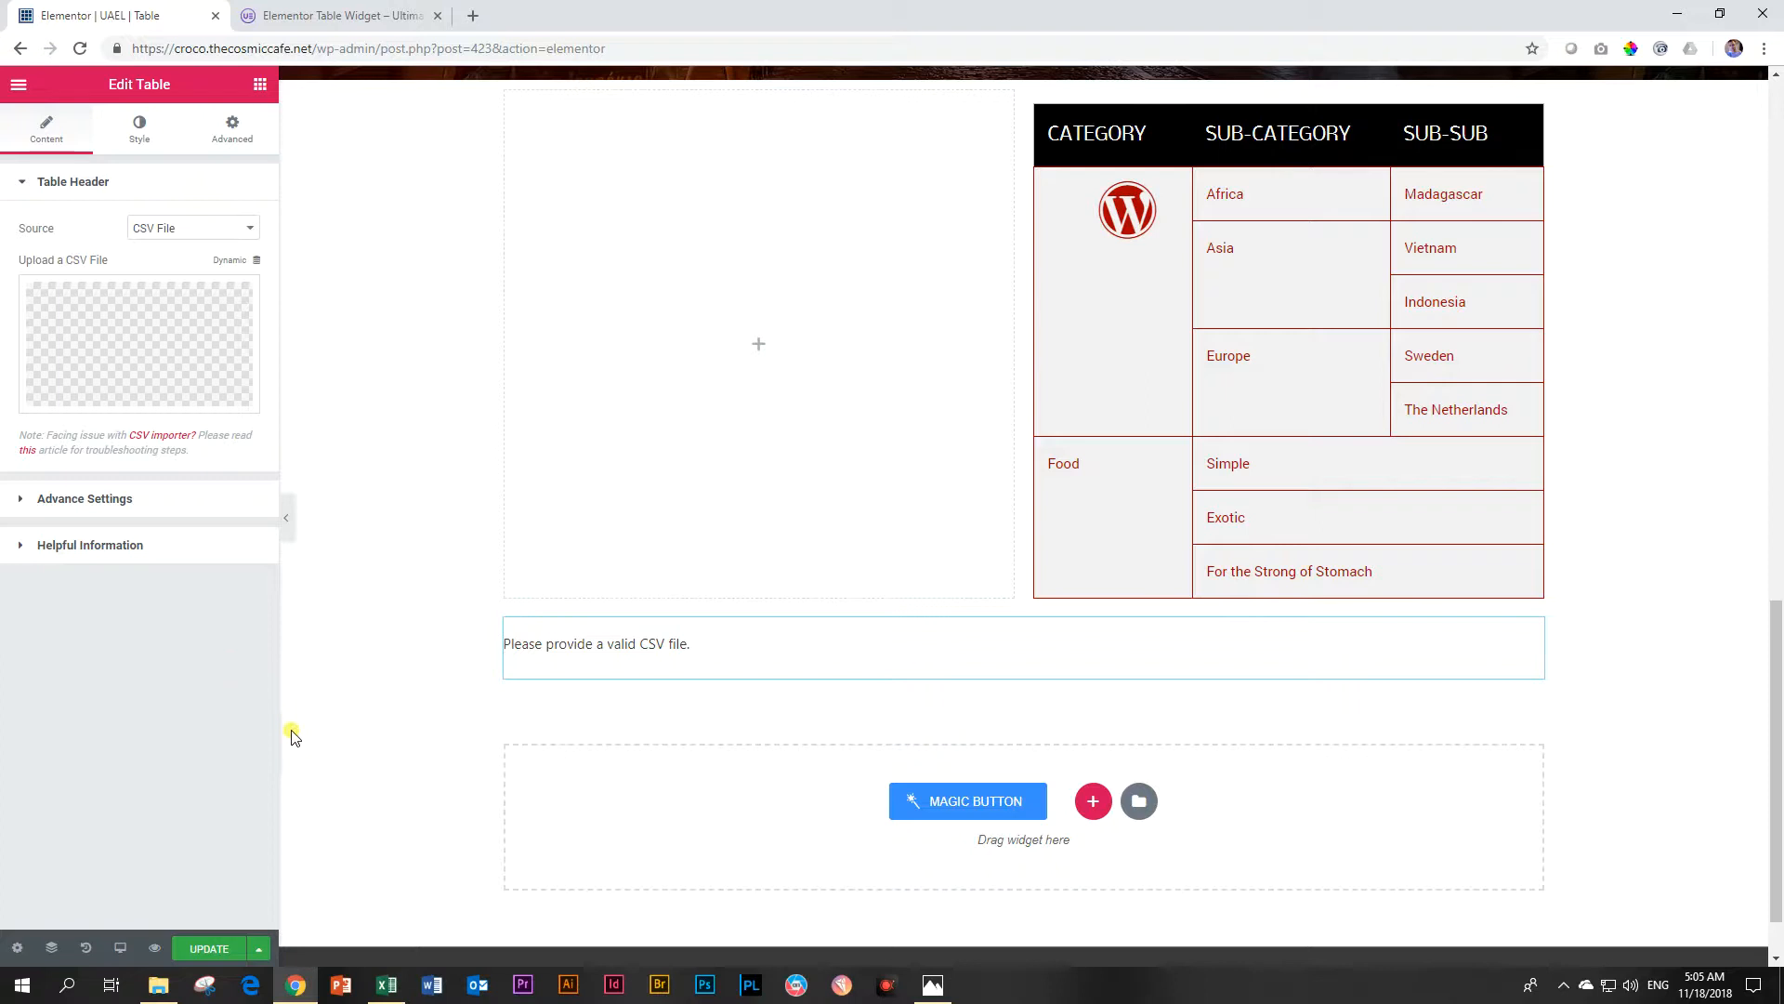
- Switch to Excel and save the open workbook as CSV (Comma delimited) under the name Test Normal Excel Workbook CSV
{"action": "left_click", "coordinate": [386, 985]}
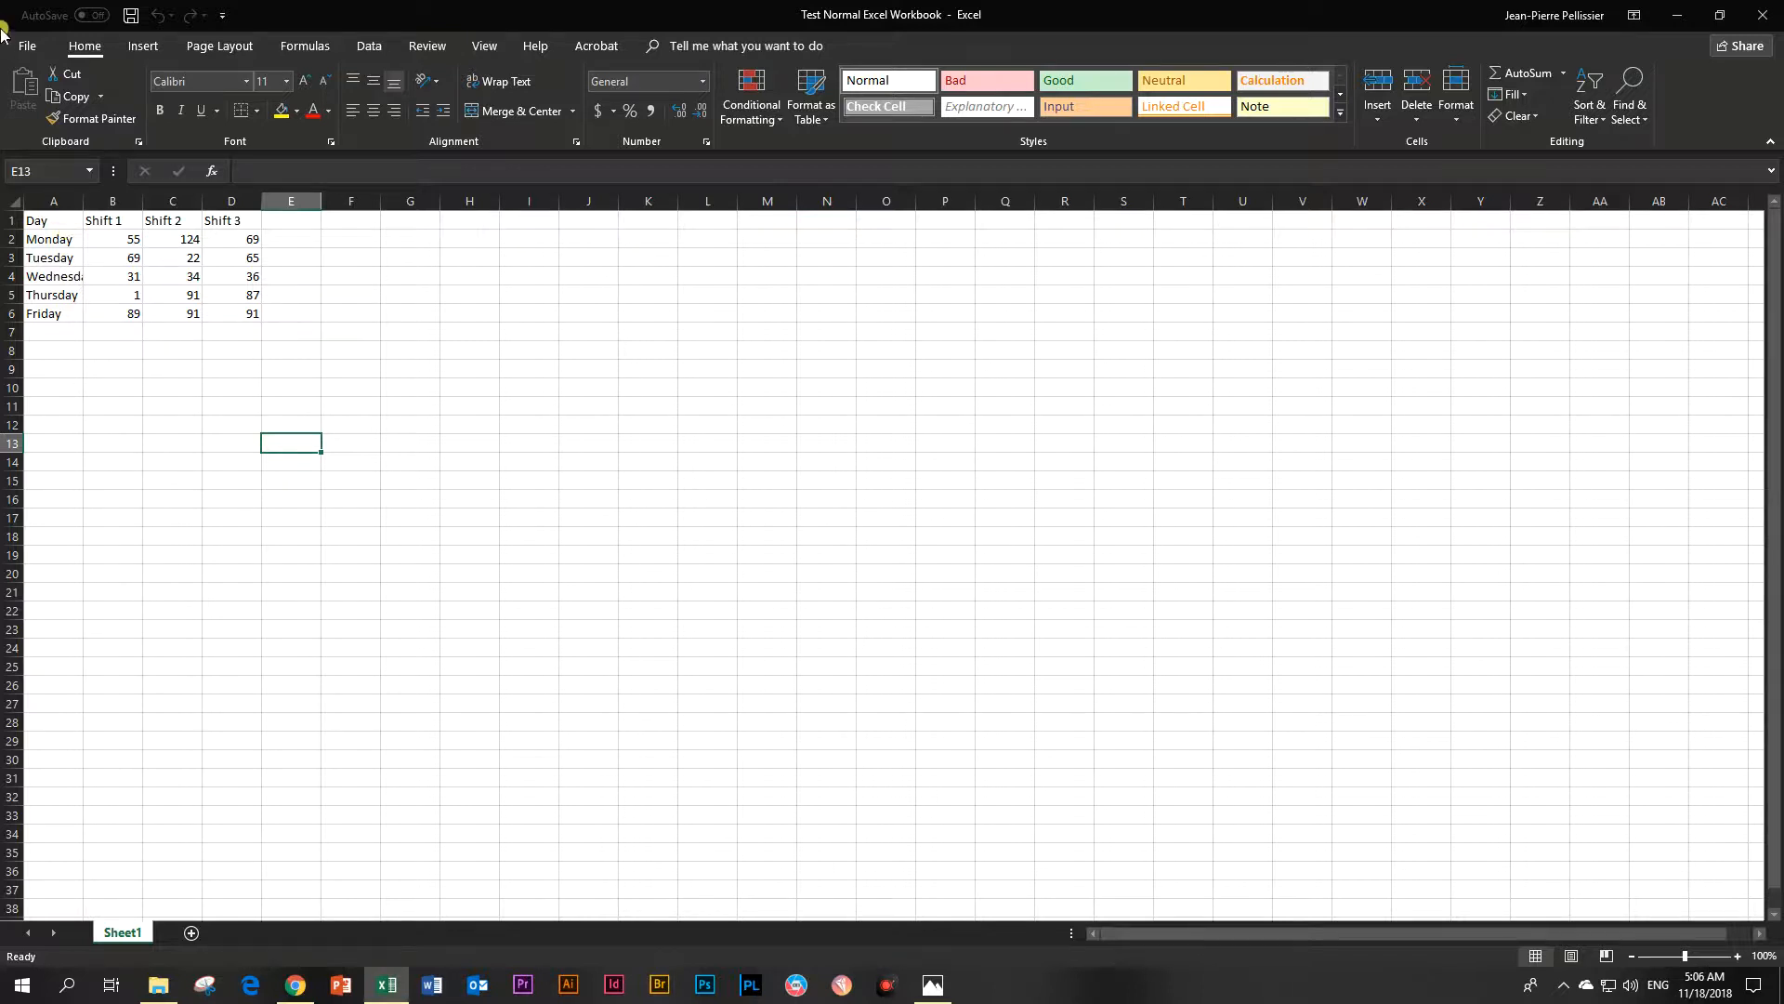
{"action": "left_click", "coordinate": [27, 46]}
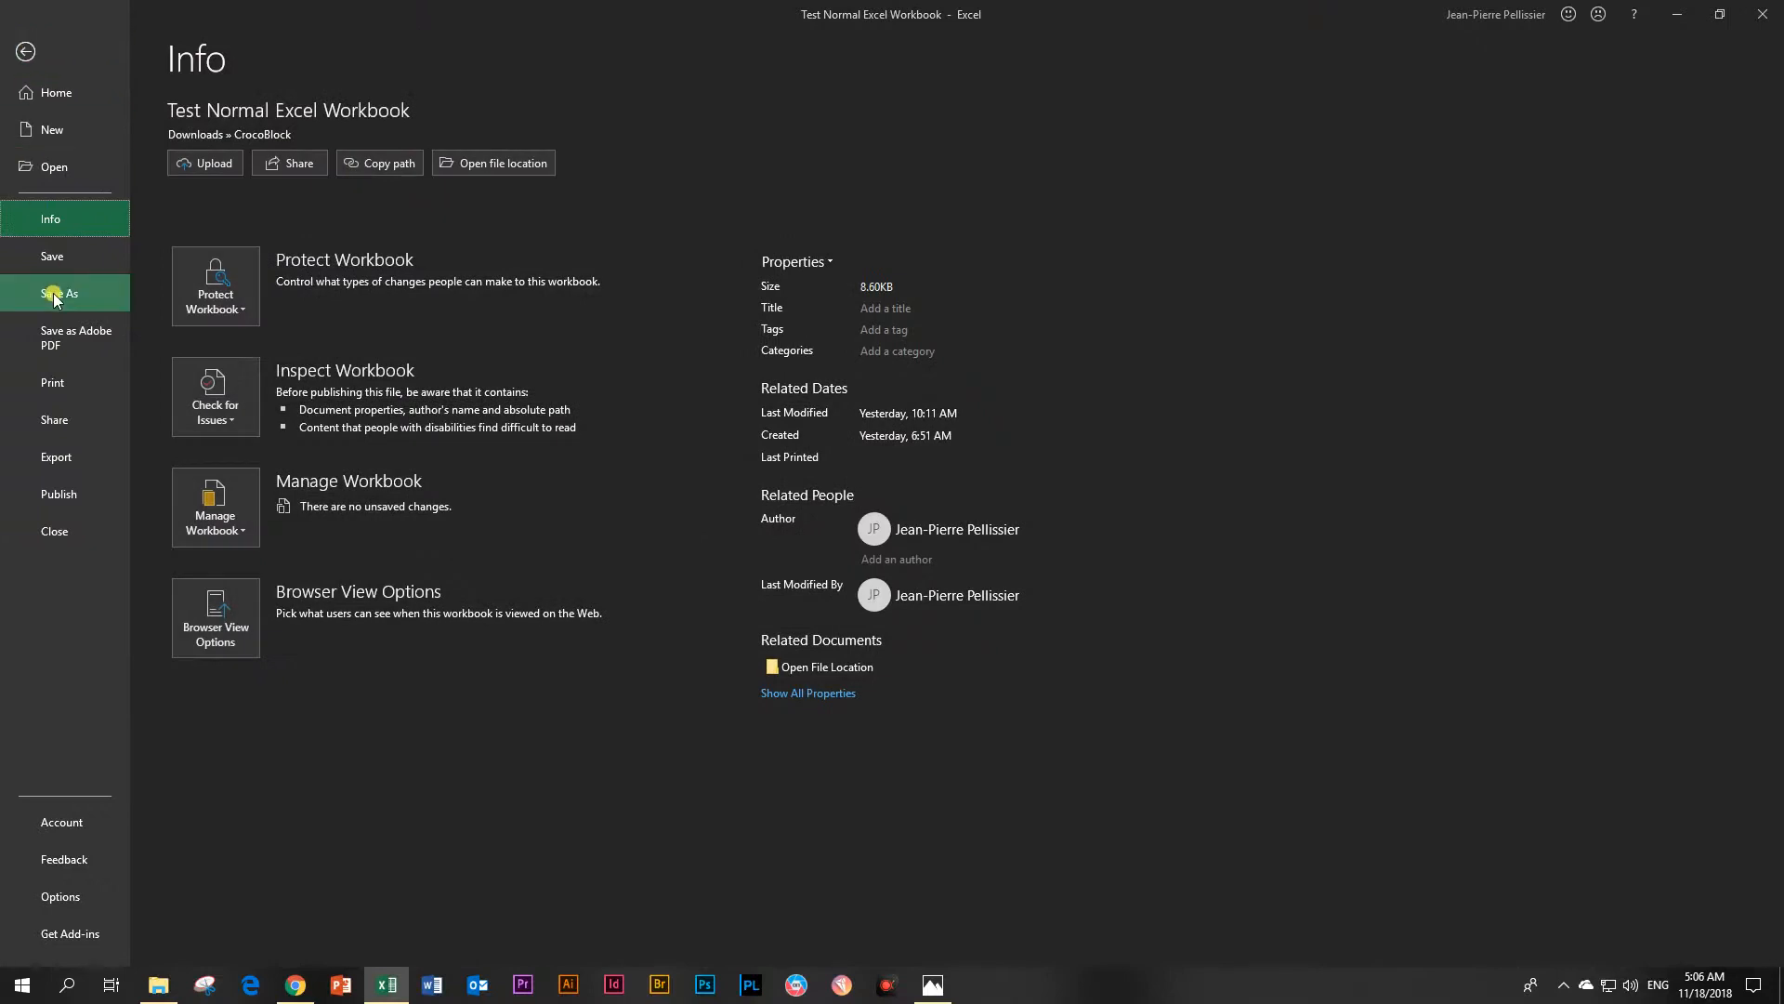
{"action": "left_click", "coordinate": [23, 51]}
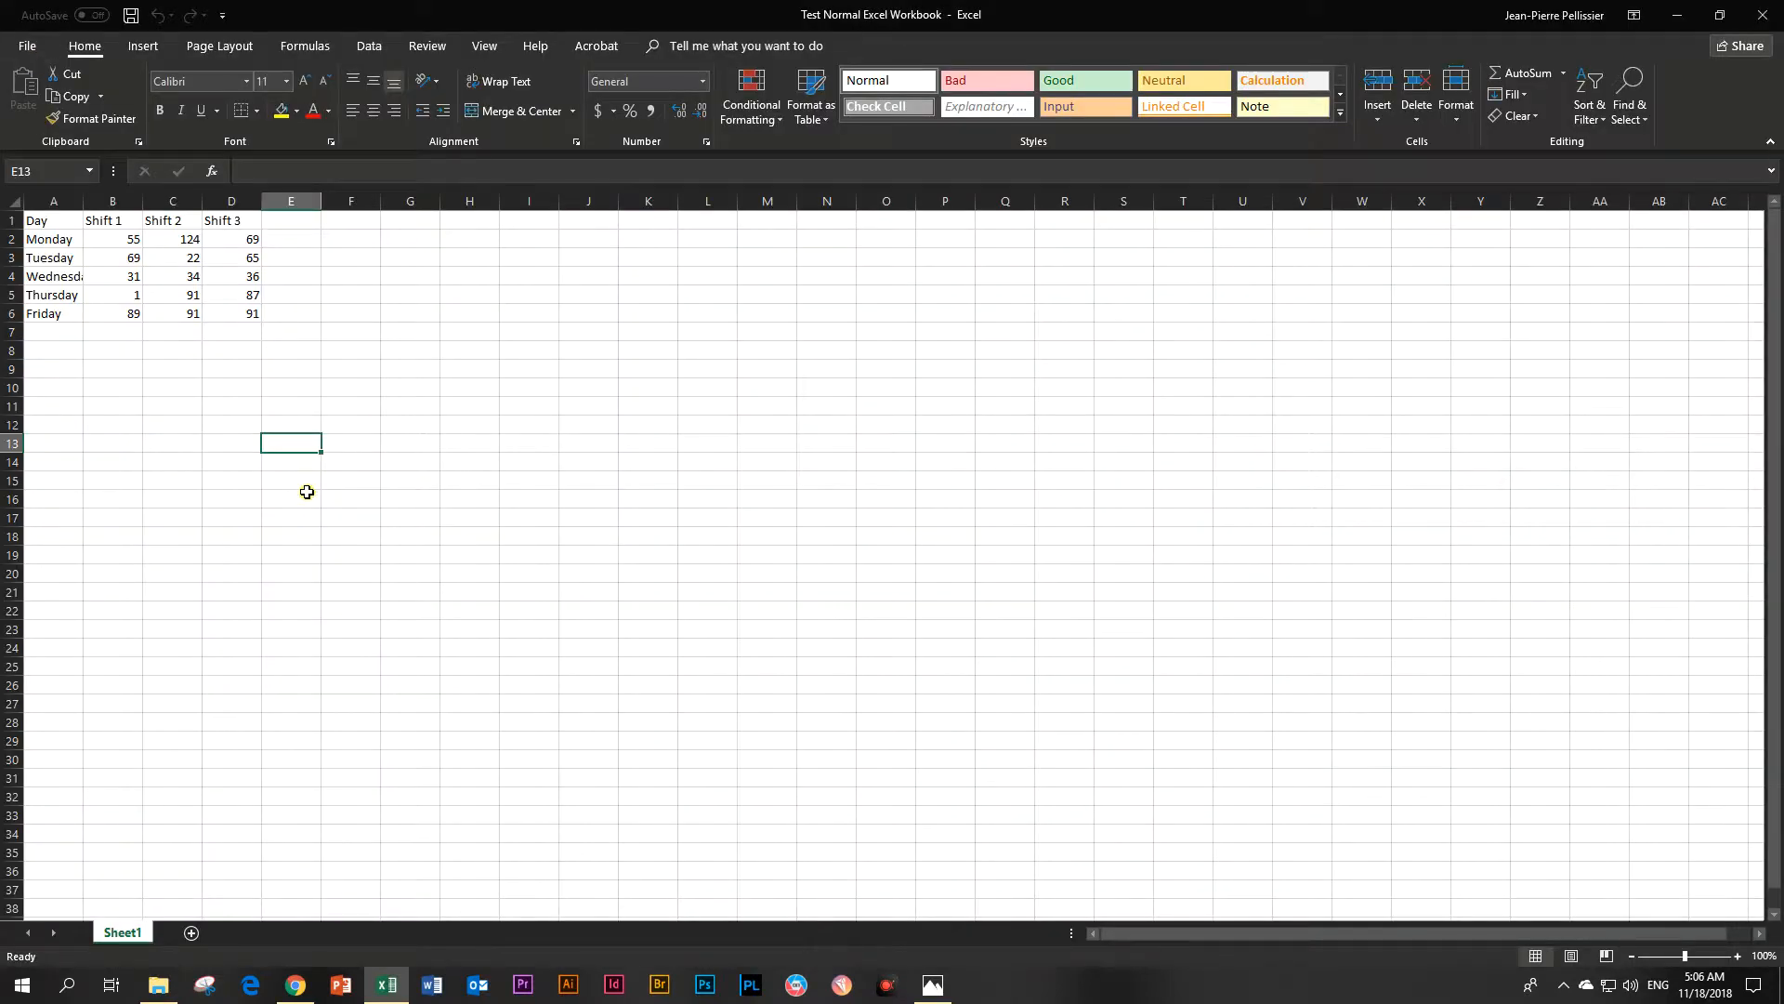
{"action": "key", "text": "F12"}
{"action": "left_click_drag", "start_coordinate": [297, 26], "coordinate": [397, 165]}
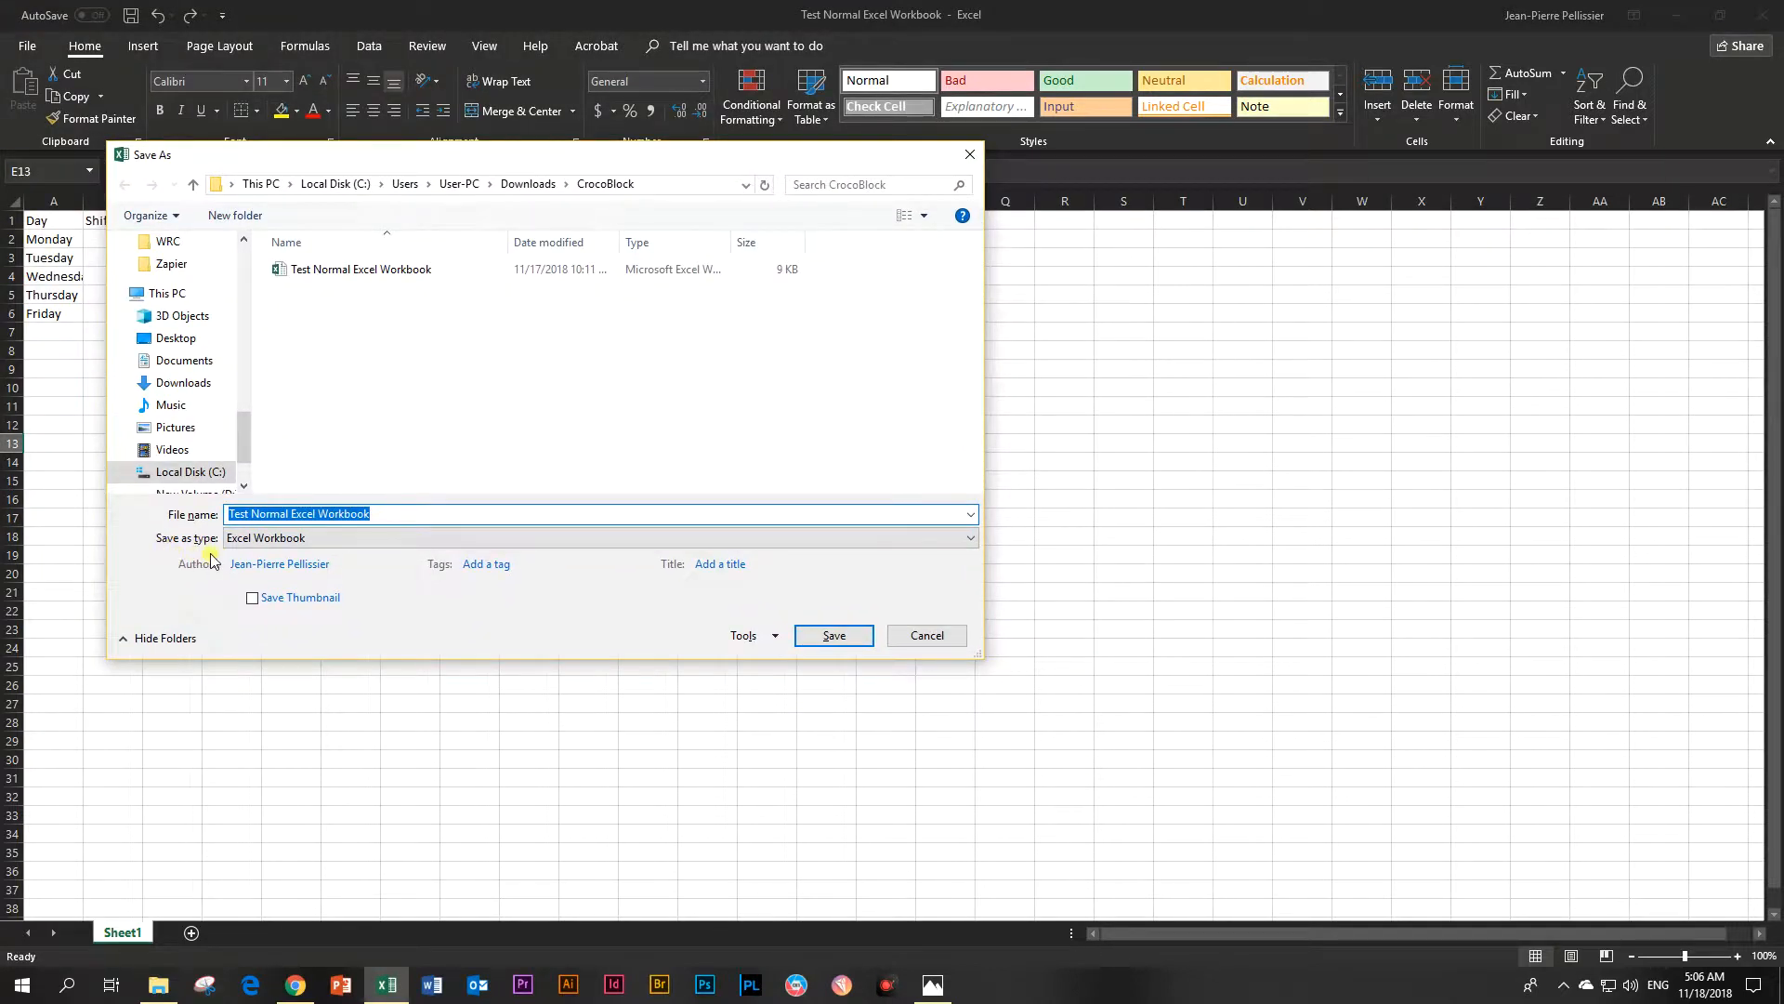
{"action": "left_click", "coordinate": [281, 543]}
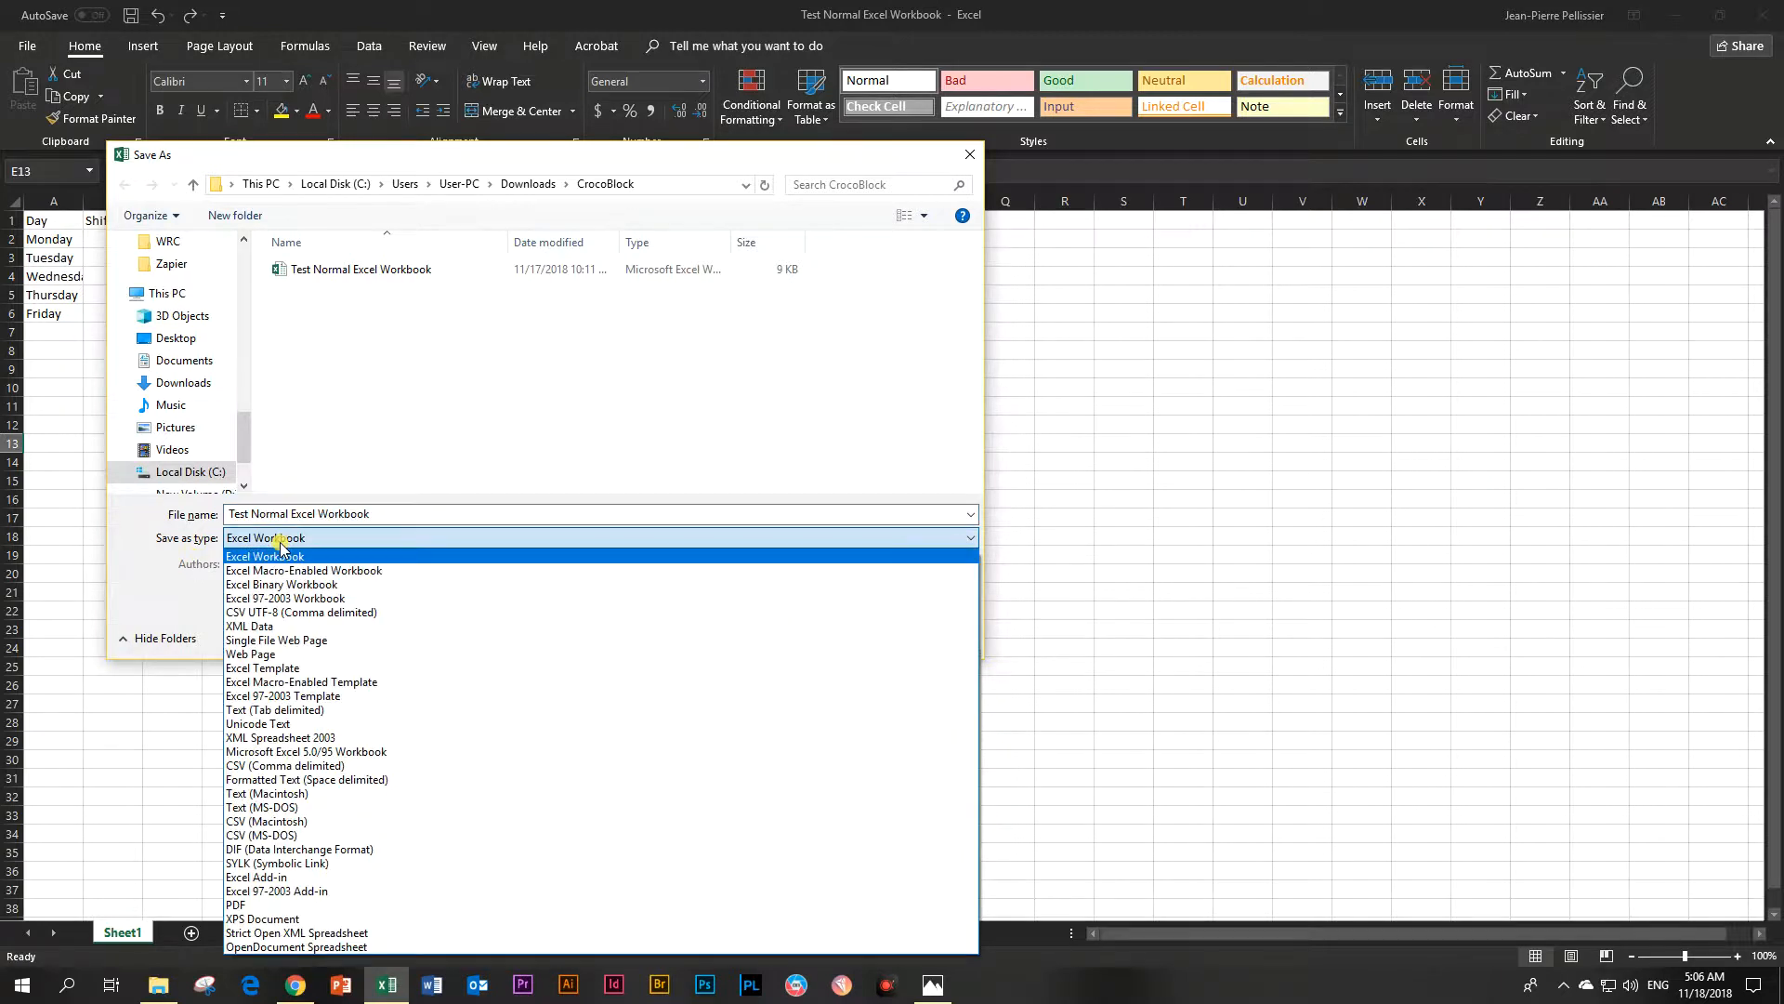
{"action": "left_click", "coordinate": [261, 766]}
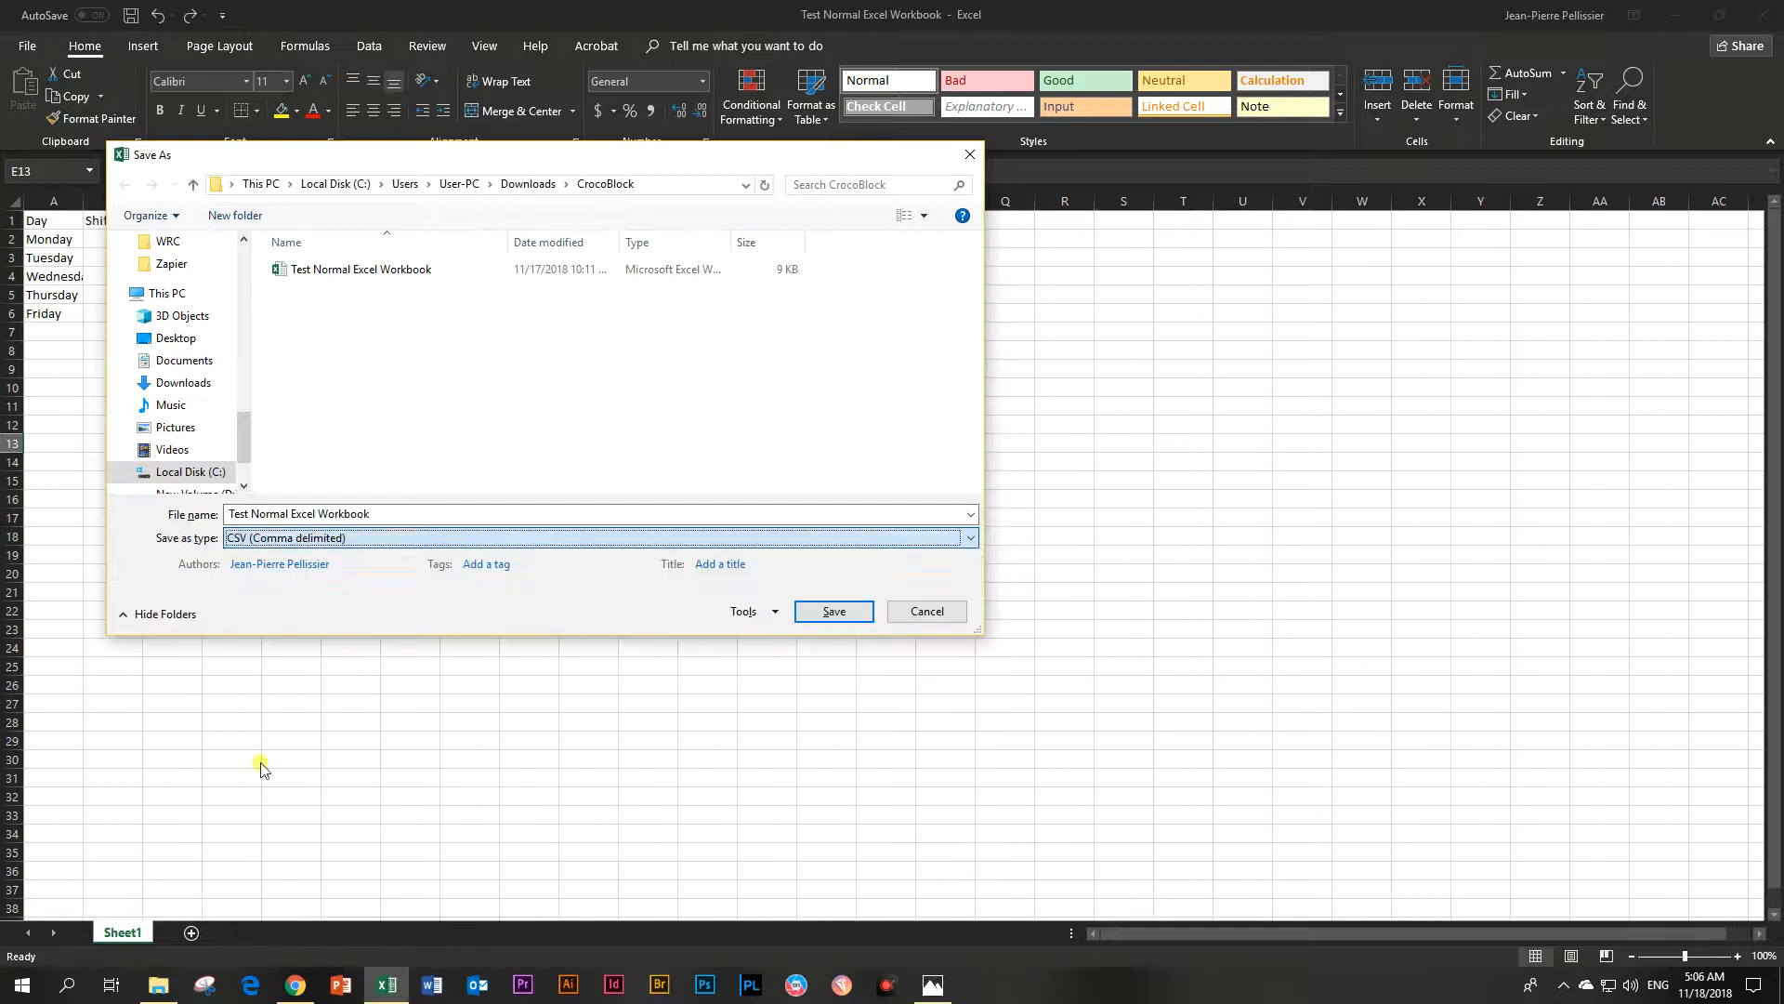
{"action": "left_click", "coordinate": [376, 514]}
{"action": "left_click", "coordinate": [398, 517]}
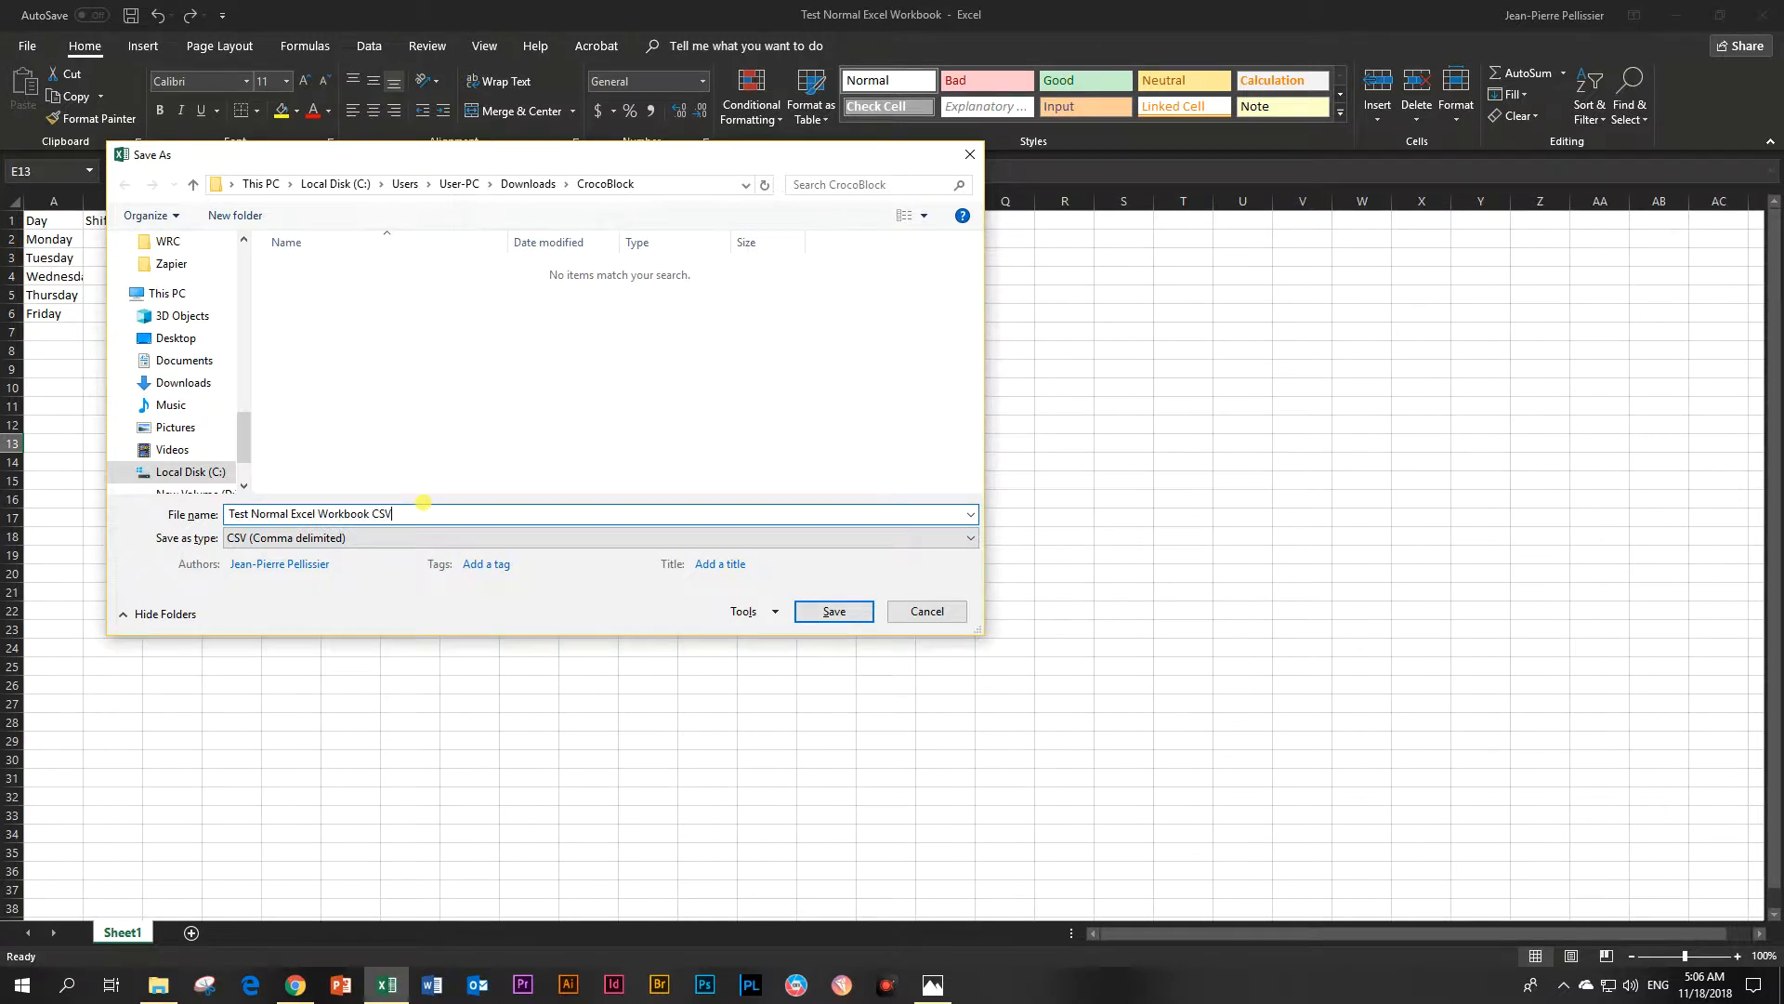
{"action": "left_click", "coordinate": [854, 615]}
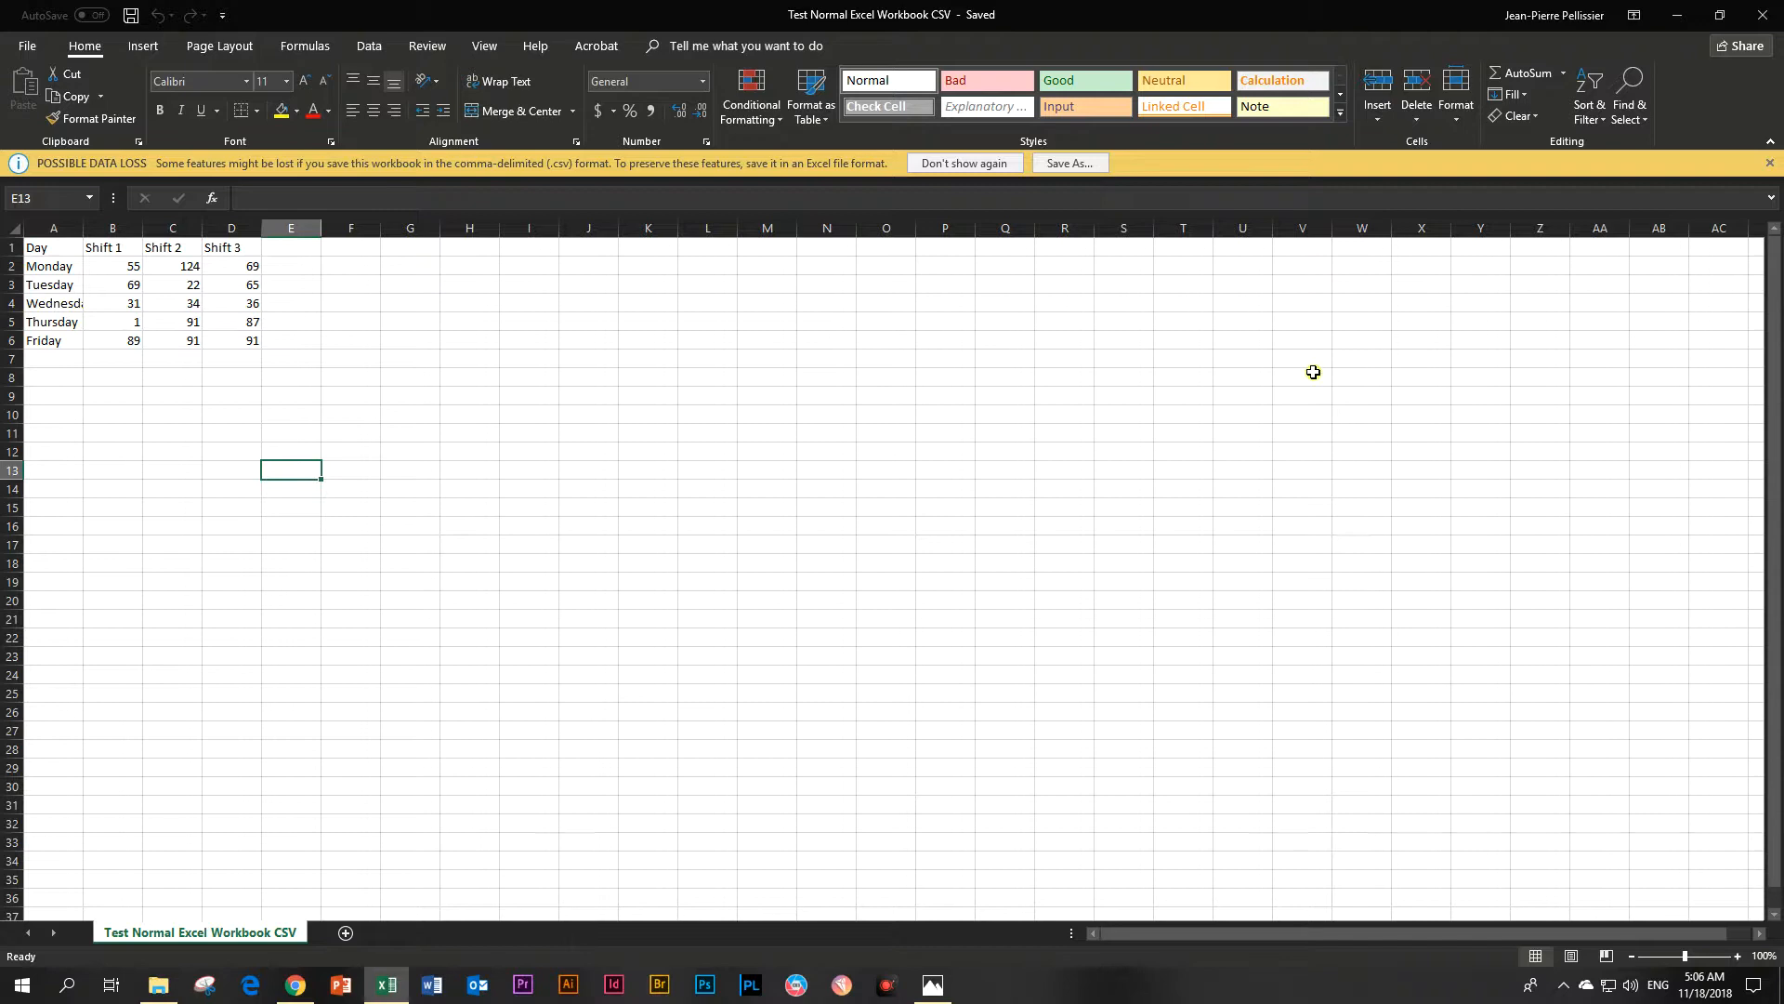
{"action": "left_click", "coordinate": [1677, 15]}
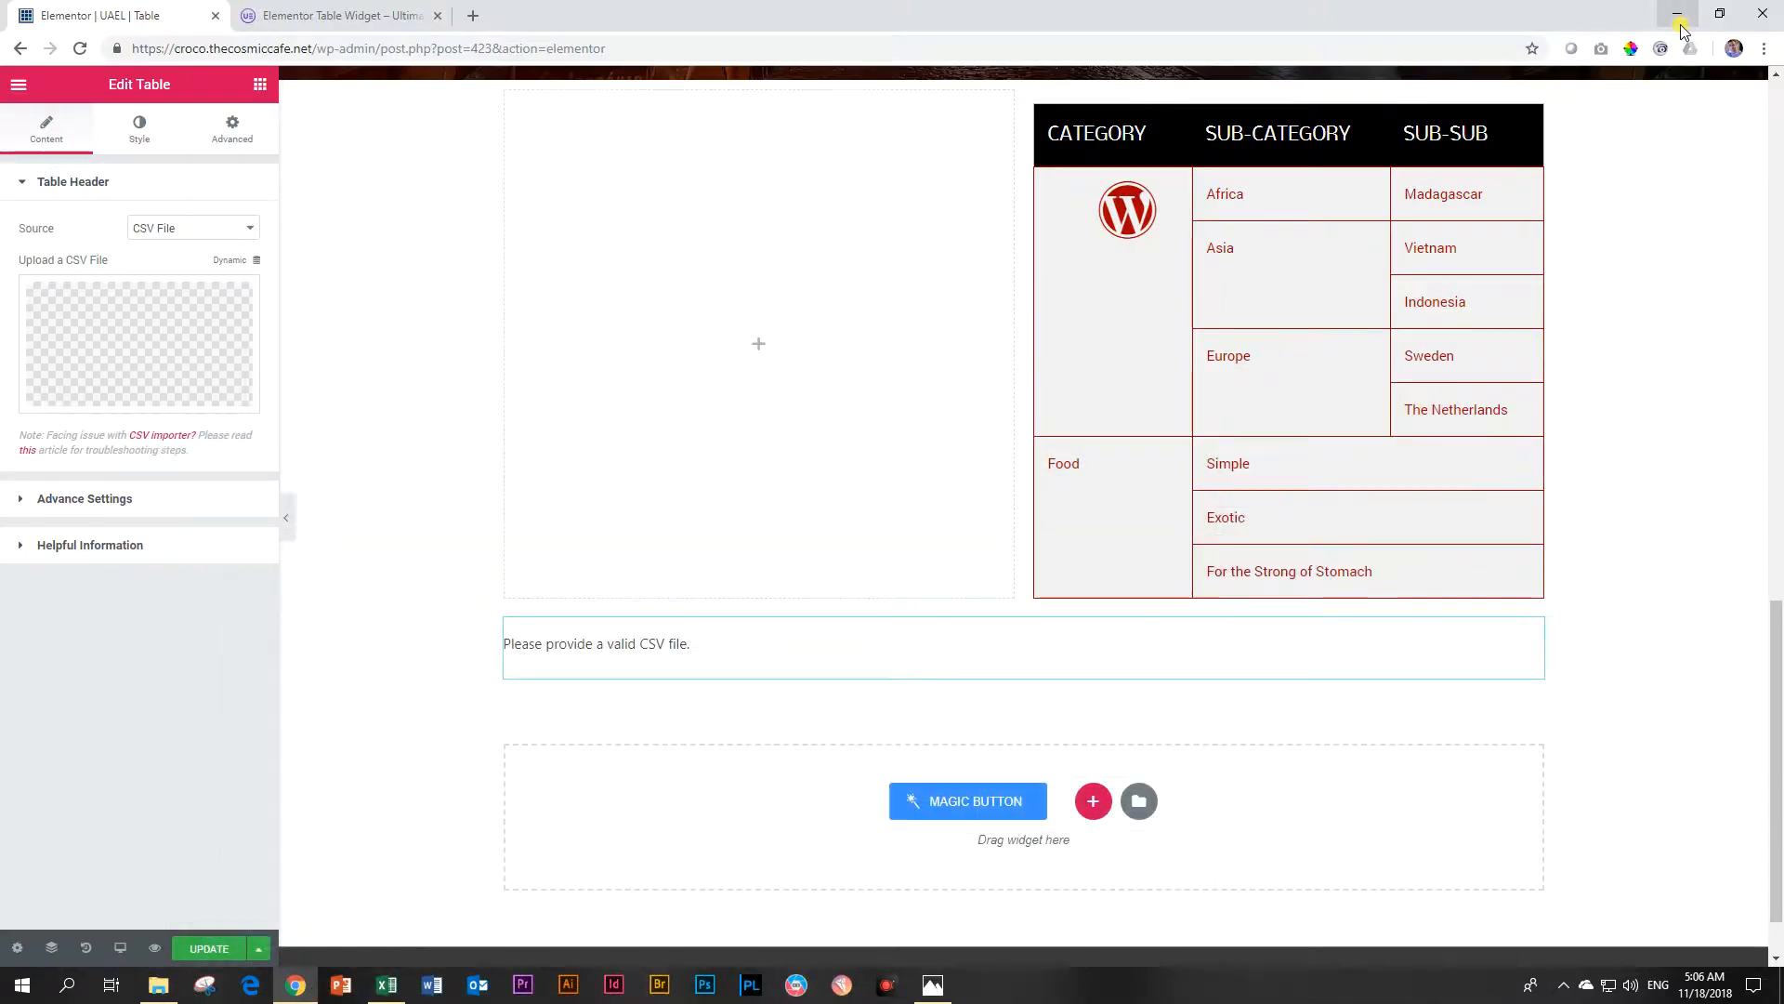
- Upload the Test Normal Excel Workbook CSV file from the CrocoBlock folder and insert it as the new table's CSV source
{"action": "left_click", "coordinate": [165, 327]}
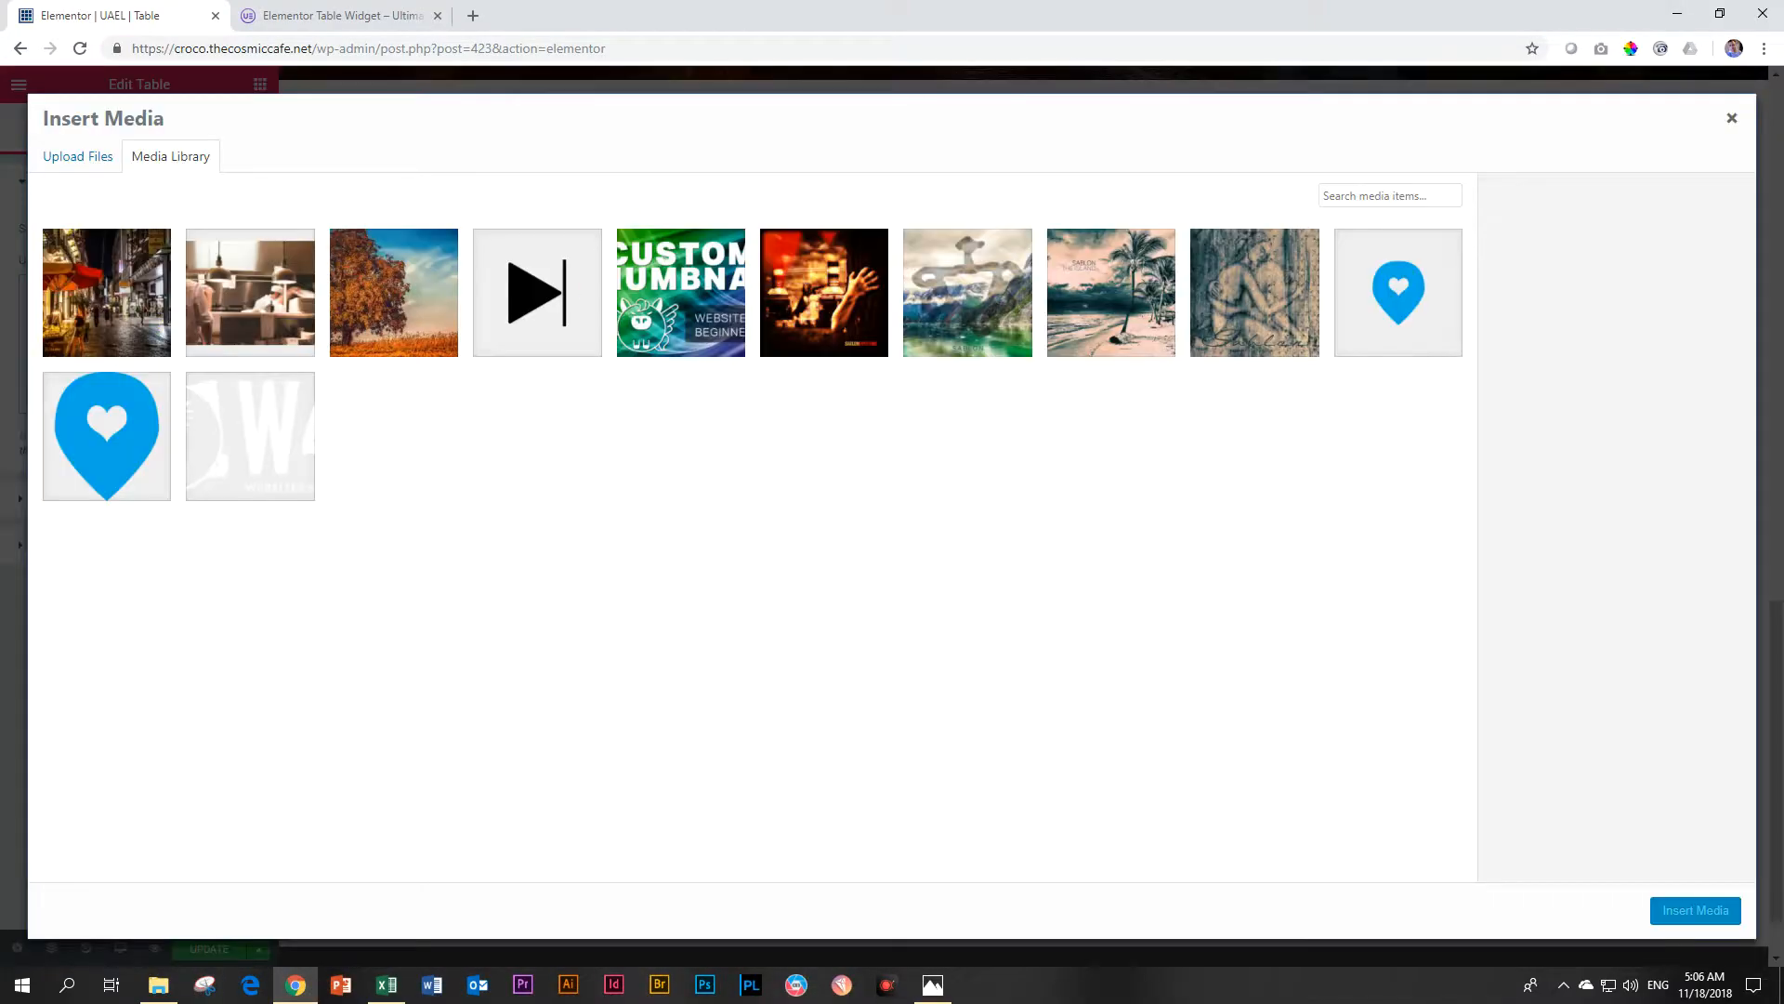
{"action": "left_click_drag", "start_coordinate": [1783, 212], "coordinate": [874, 218]}
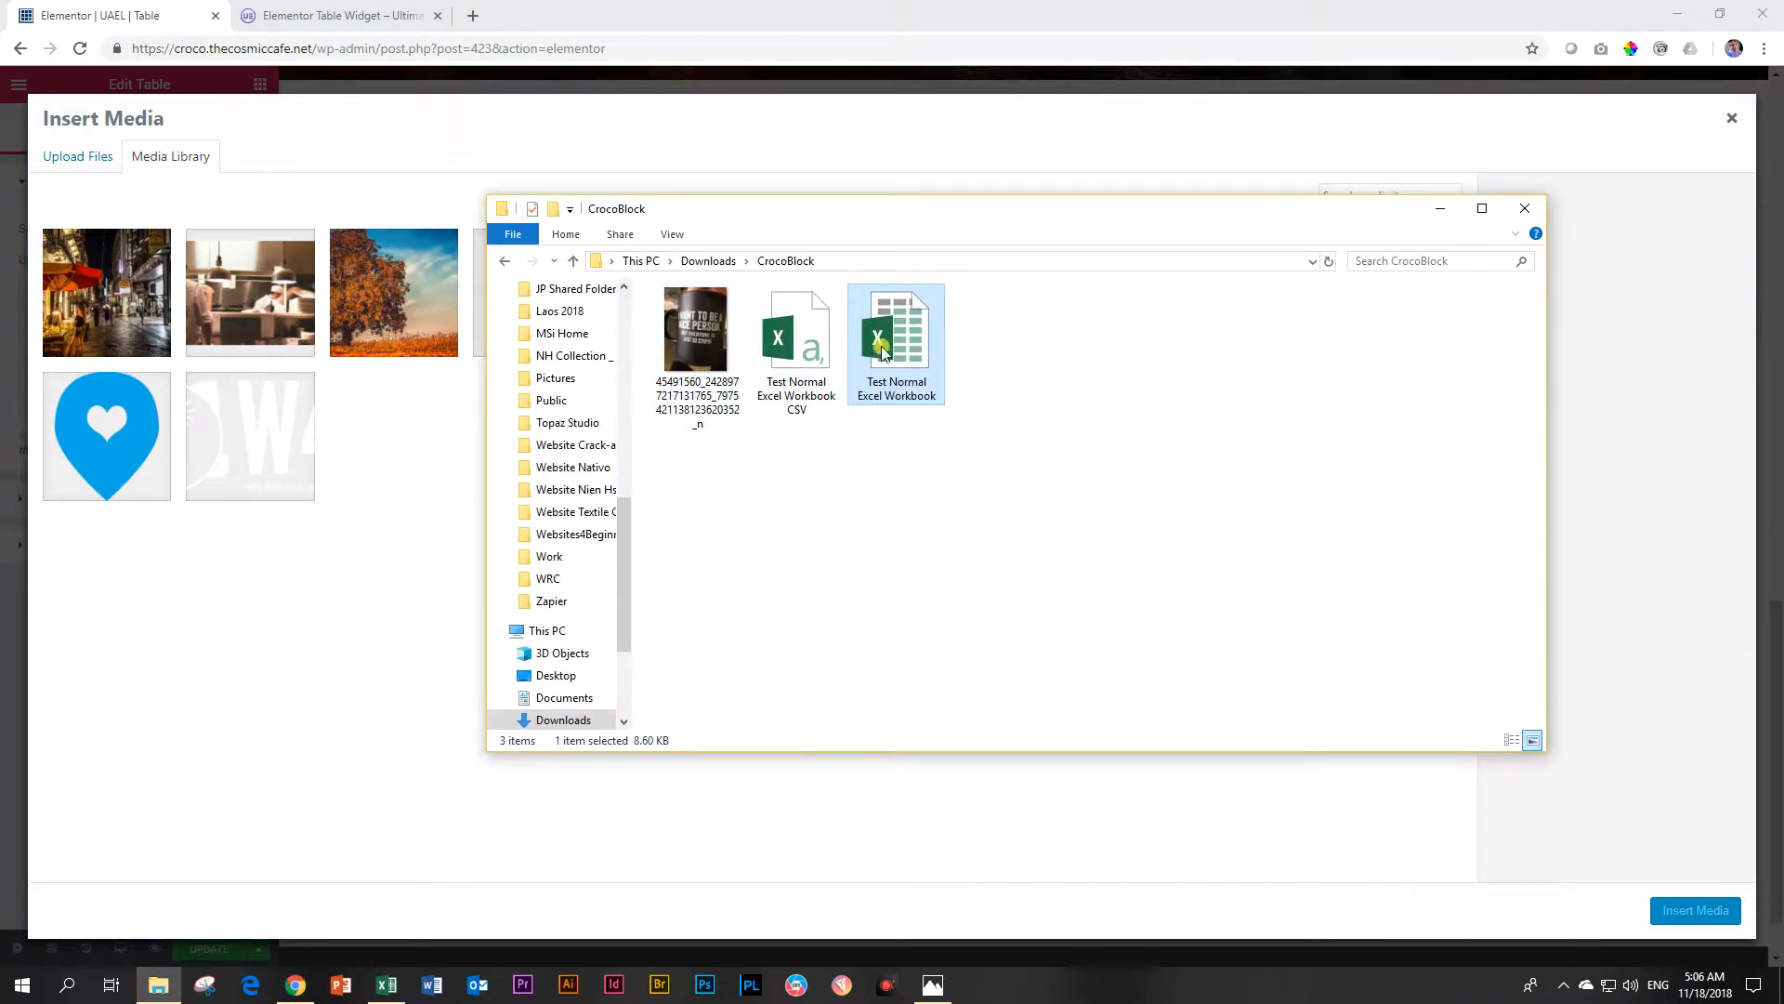
{"action": "left_click", "coordinate": [799, 418]}
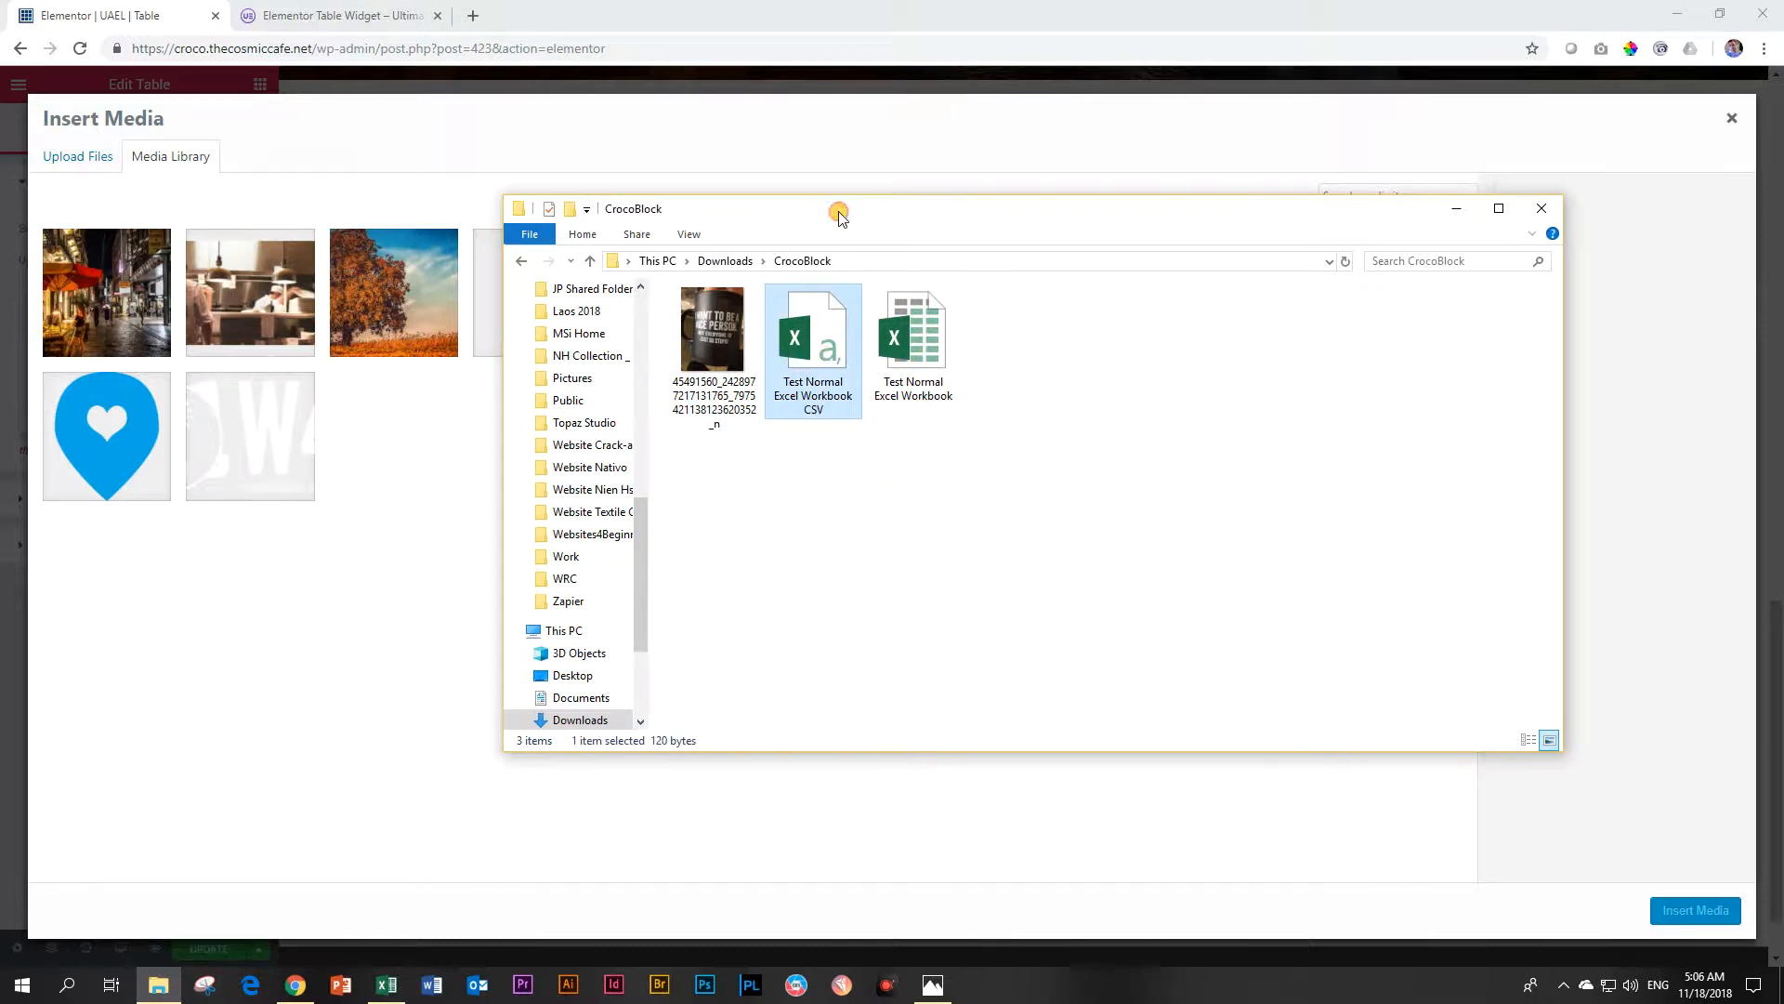
{"action": "left_click_drag", "start_coordinate": [827, 206], "coordinate": [890, 198]}
{"action": "left_click_drag", "start_coordinate": [856, 328], "coordinate": [384, 460]}
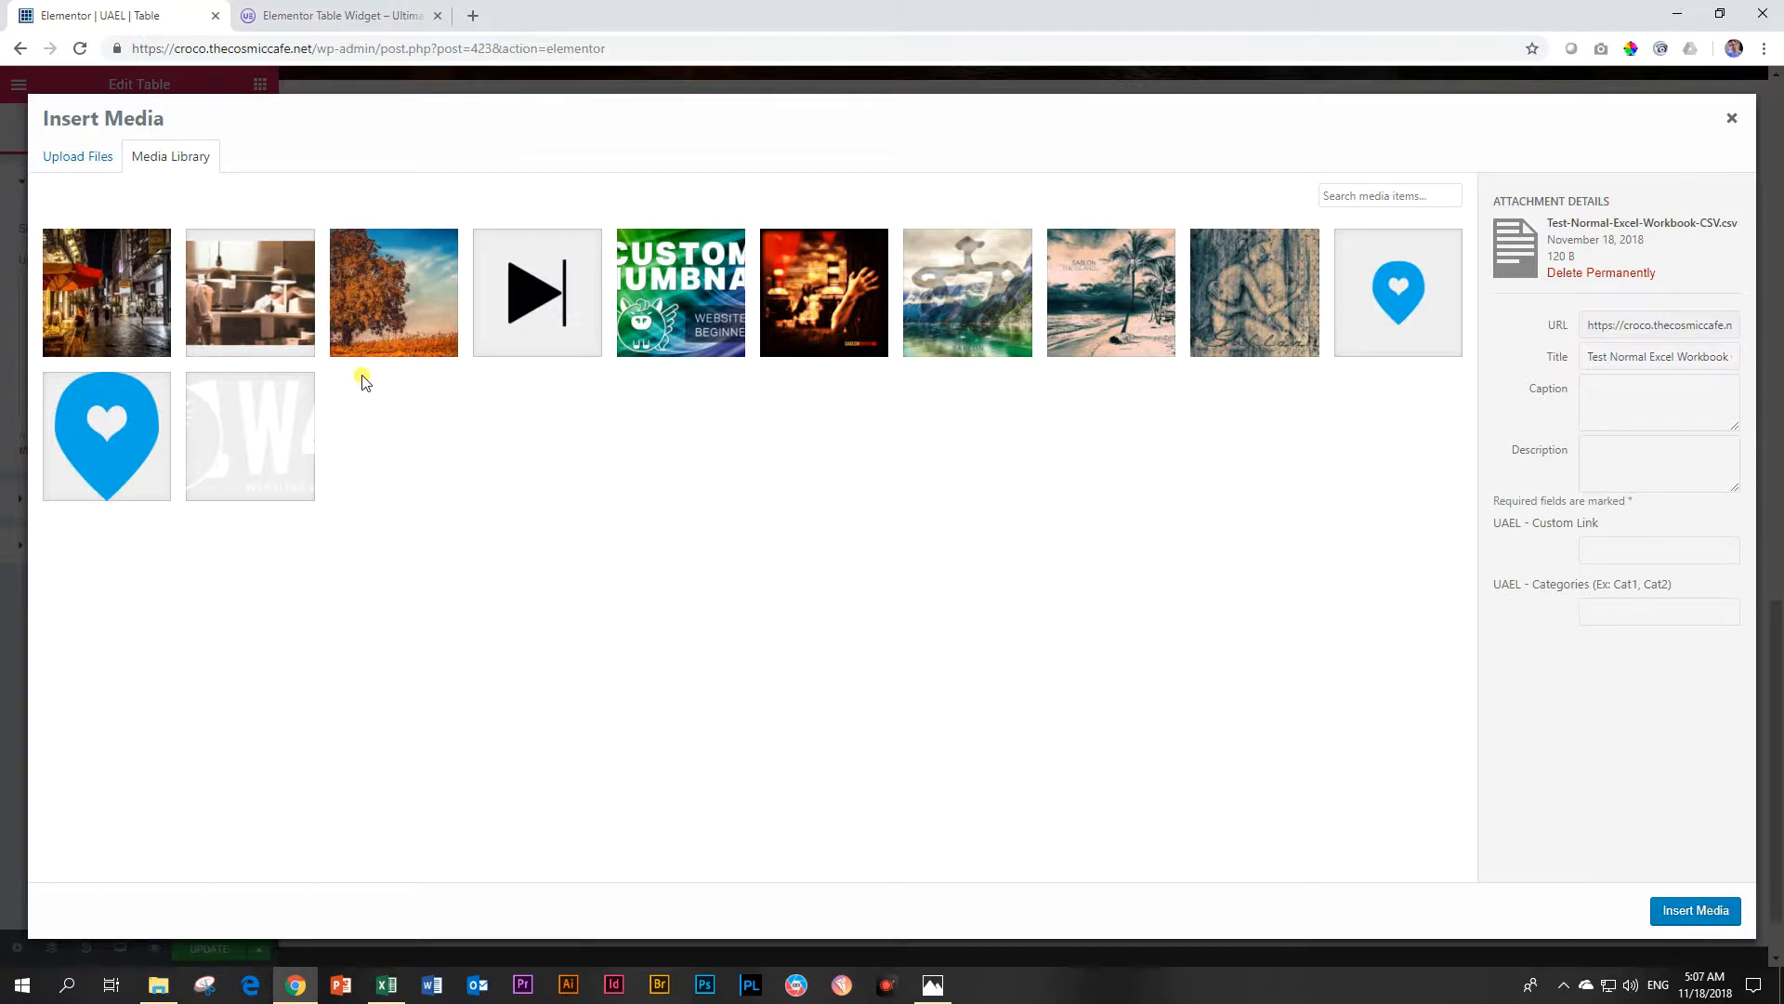
{"action": "left_click", "coordinate": [1696, 911]}
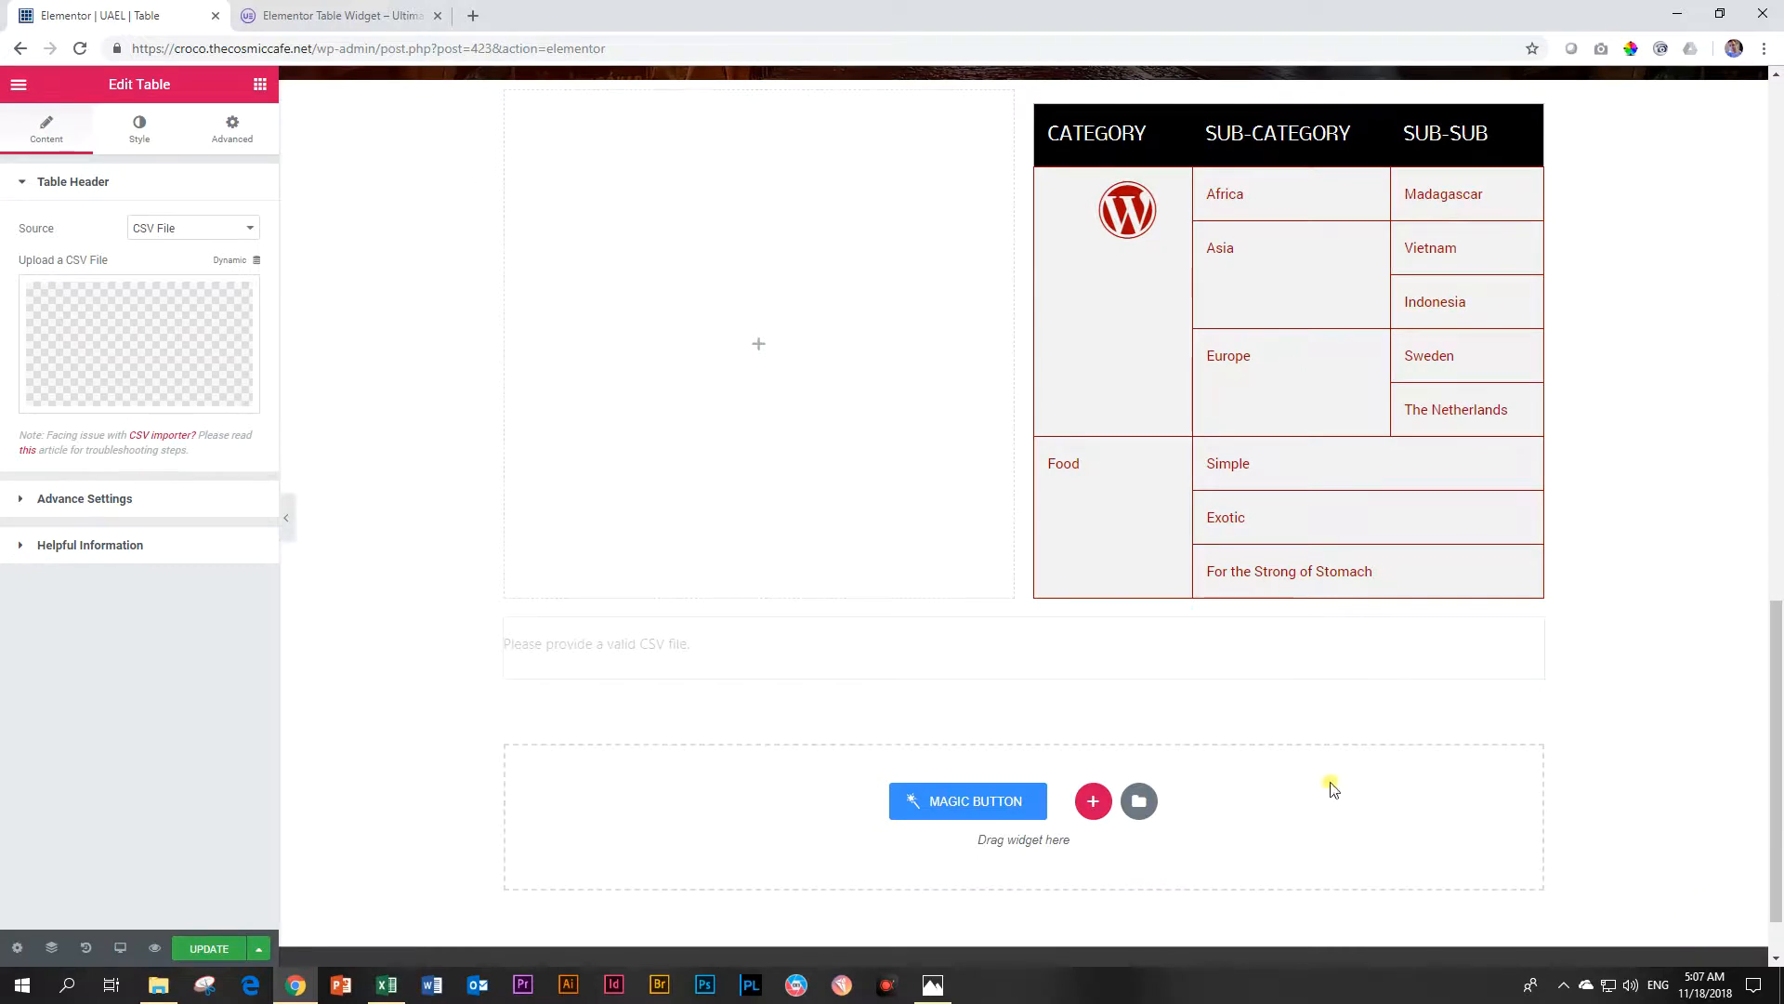
{"action": "scroll", "coordinate": [1183, 704], "scroll_direction": "down", "scroll_amount": 3}
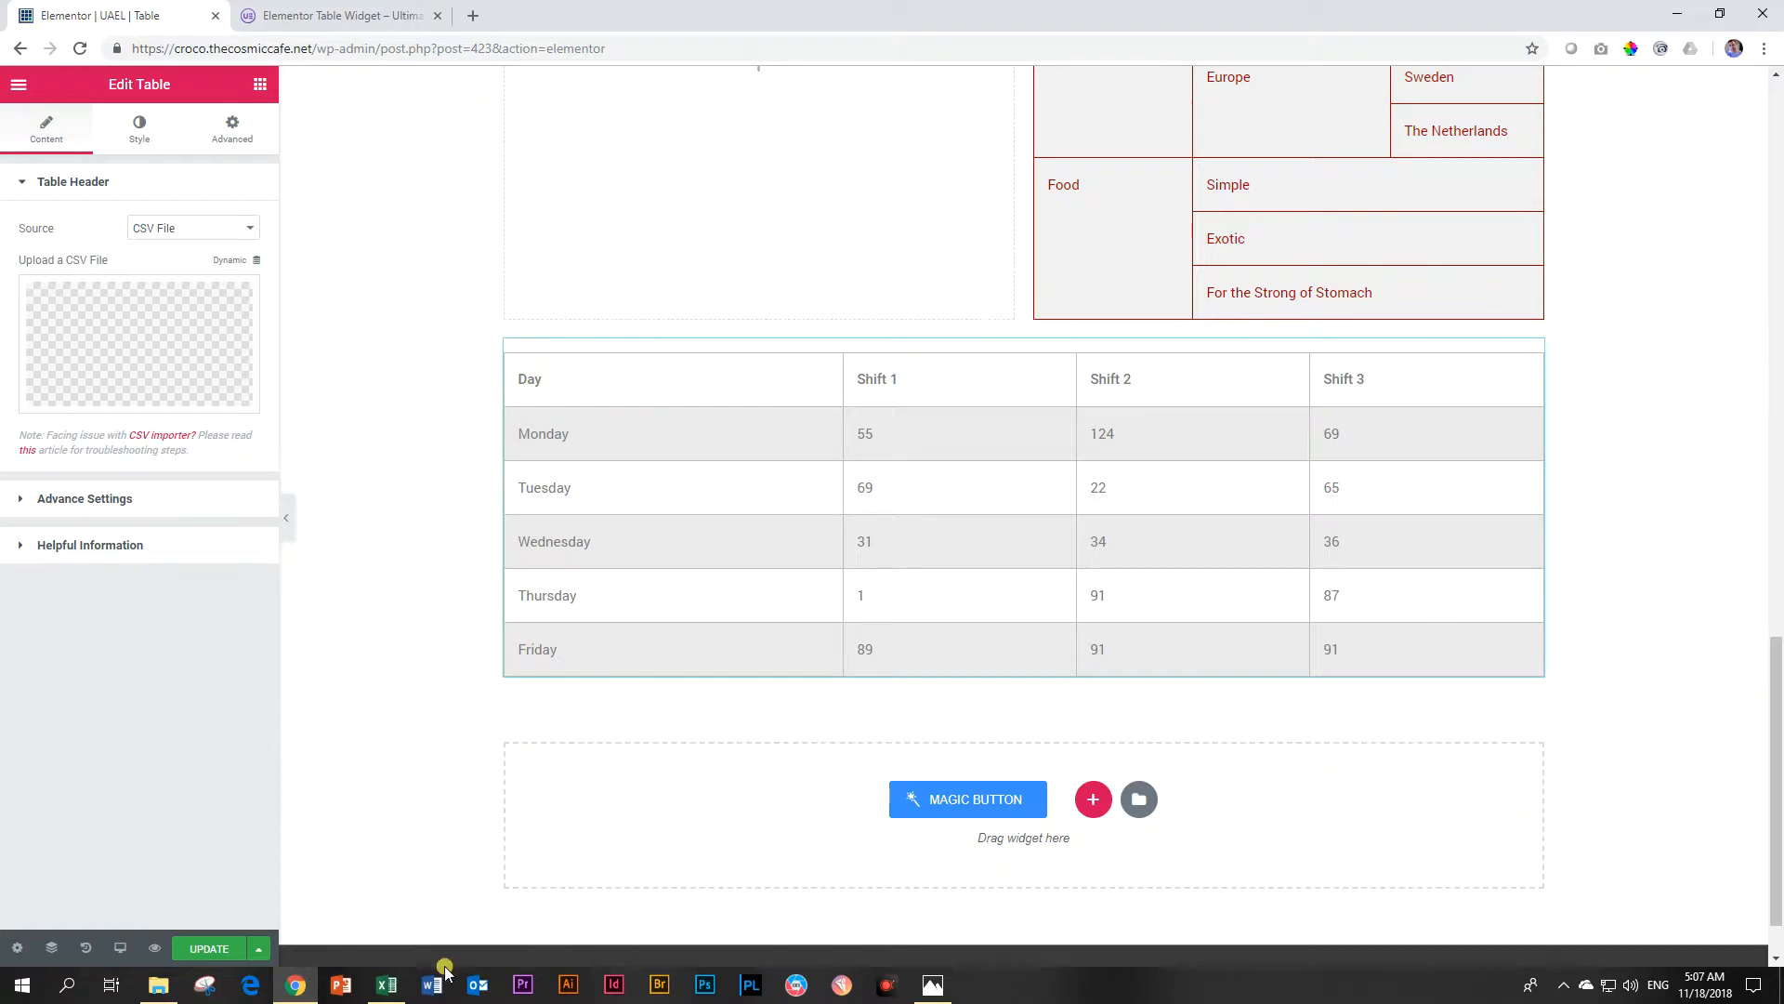
- Switch to Excel to compare the workbook's shift data with the imported table, and return to the page in Chrome
{"action": "left_click", "coordinate": [386, 983]}
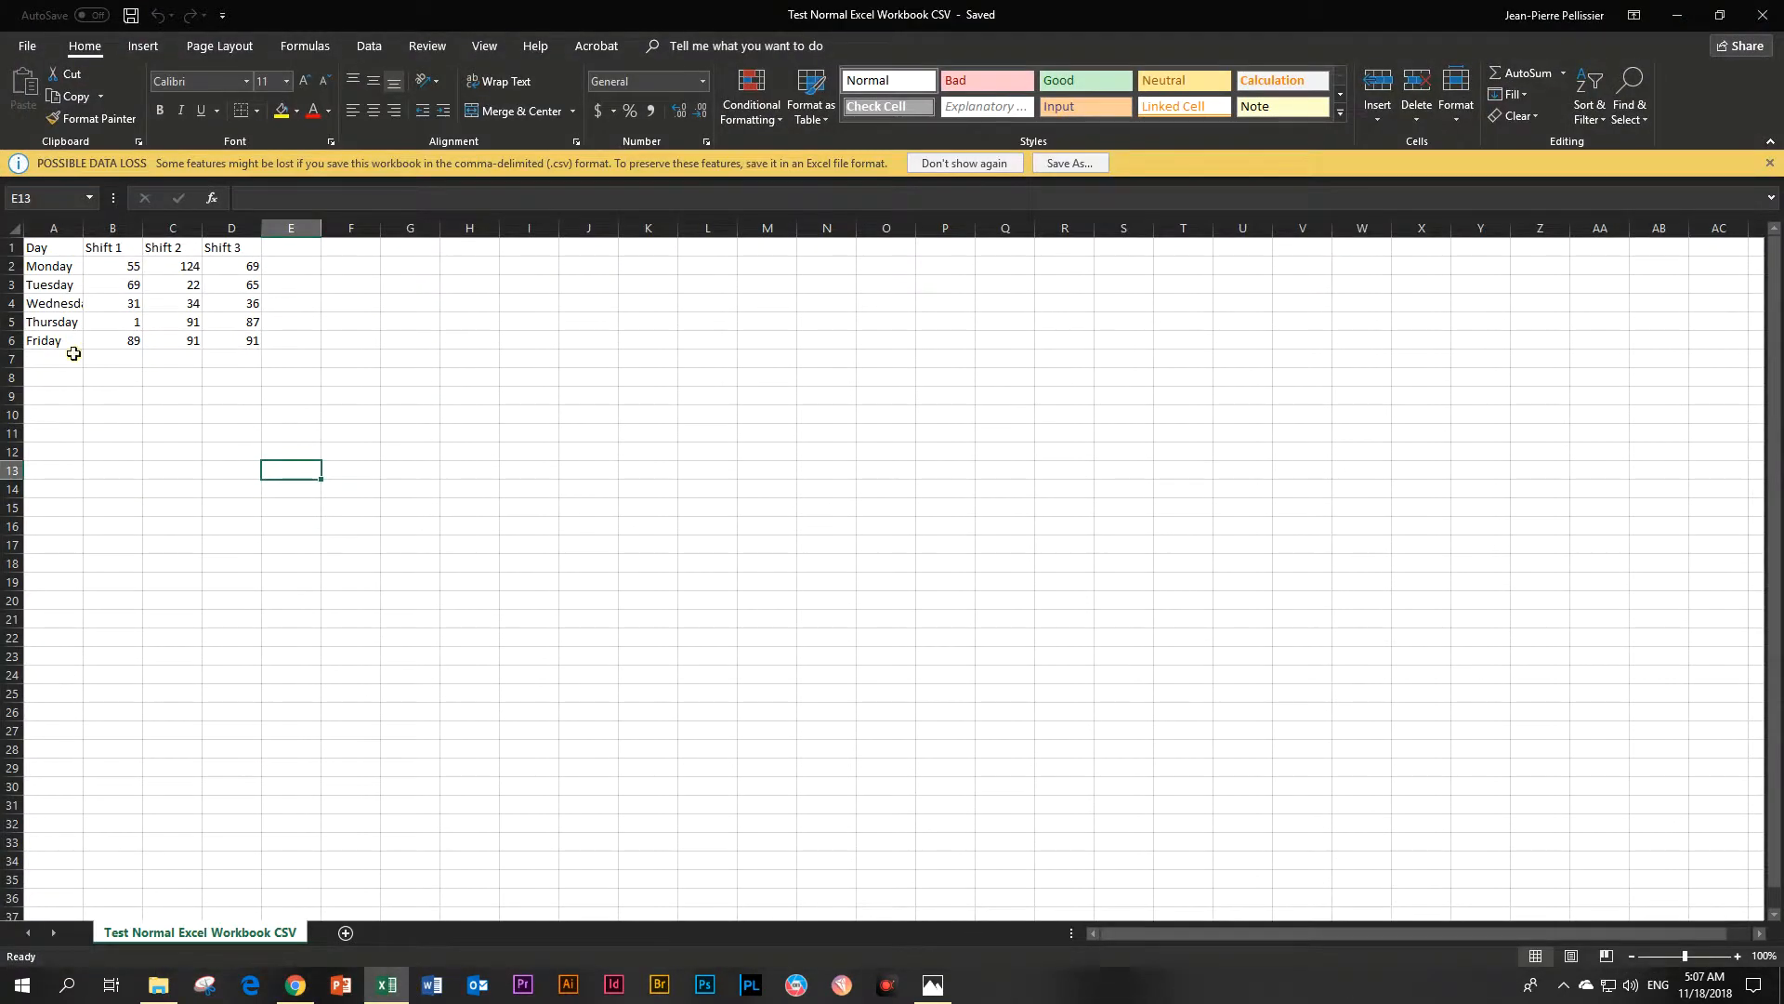
{"action": "mouse_move", "coordinate": [315, 994]}
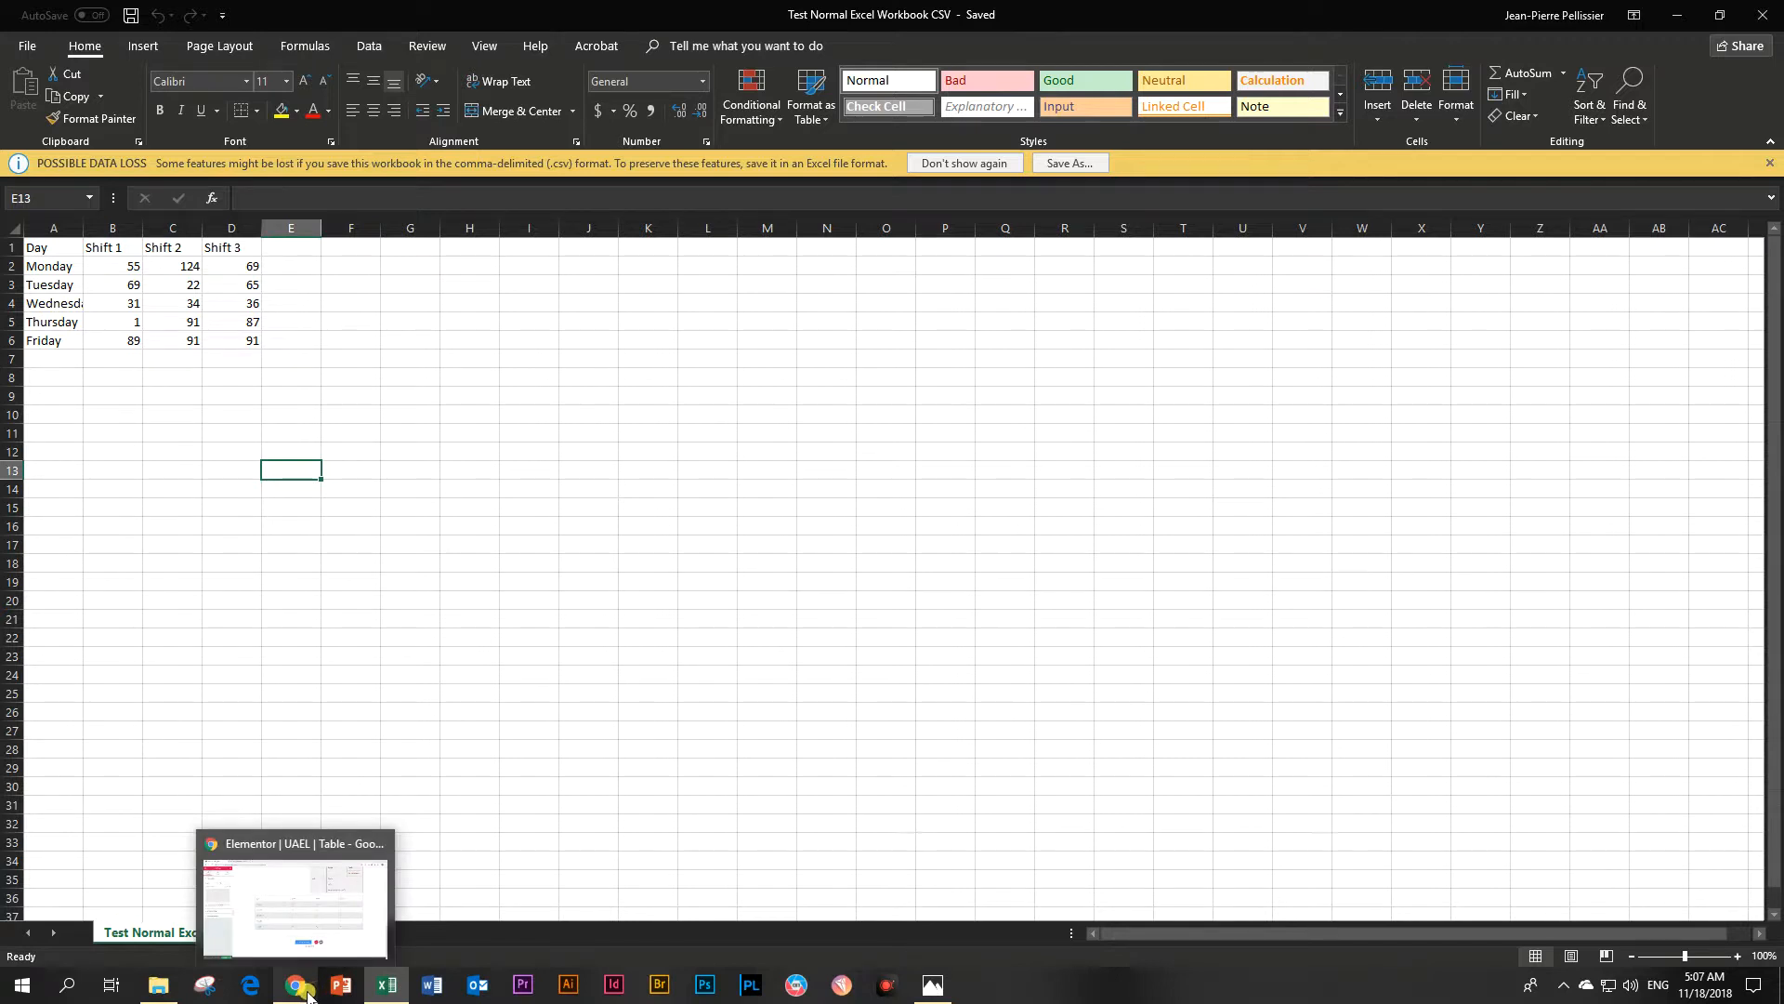
{"action": "left_click", "coordinate": [295, 987]}
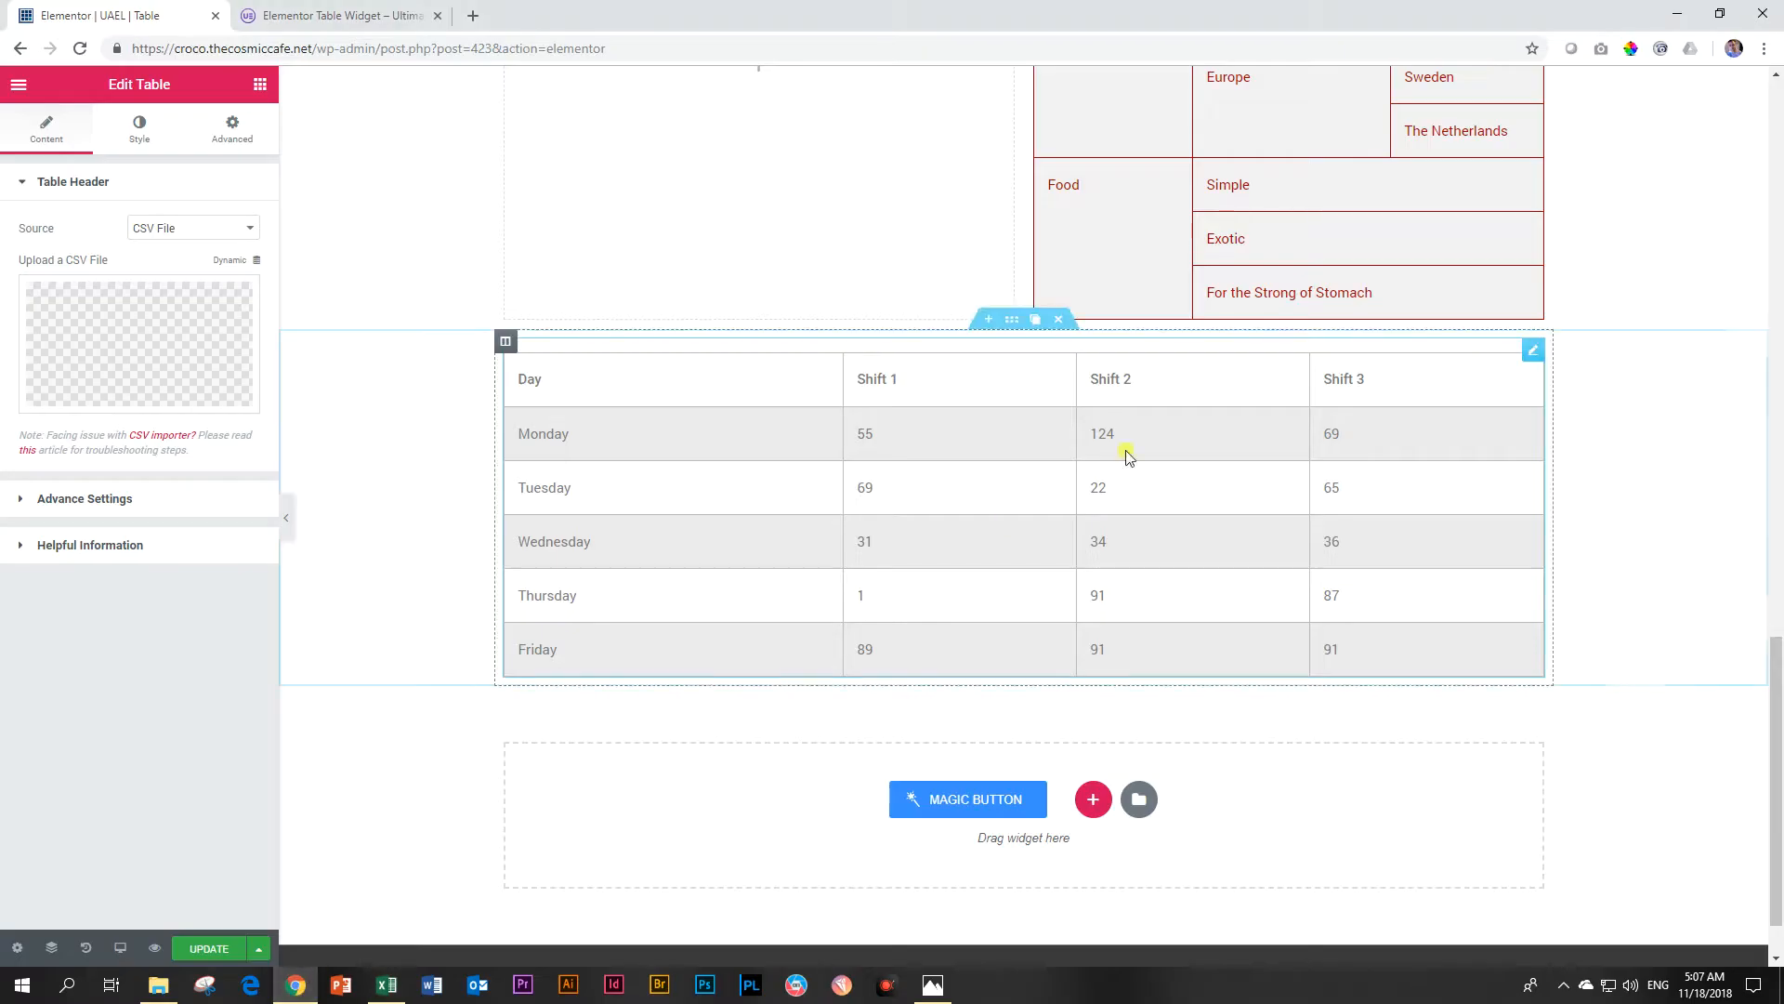
- Enable the Sortable Table option for the imported shift table, and try sorting its rows by Shift 1 and by Shift 2
{"action": "scroll", "coordinate": [1127, 450], "scroll_direction": "up", "scroll_amount": 3}
{"action": "scroll", "coordinate": [1365, 514], "scroll_direction": "down", "scroll_amount": 3}
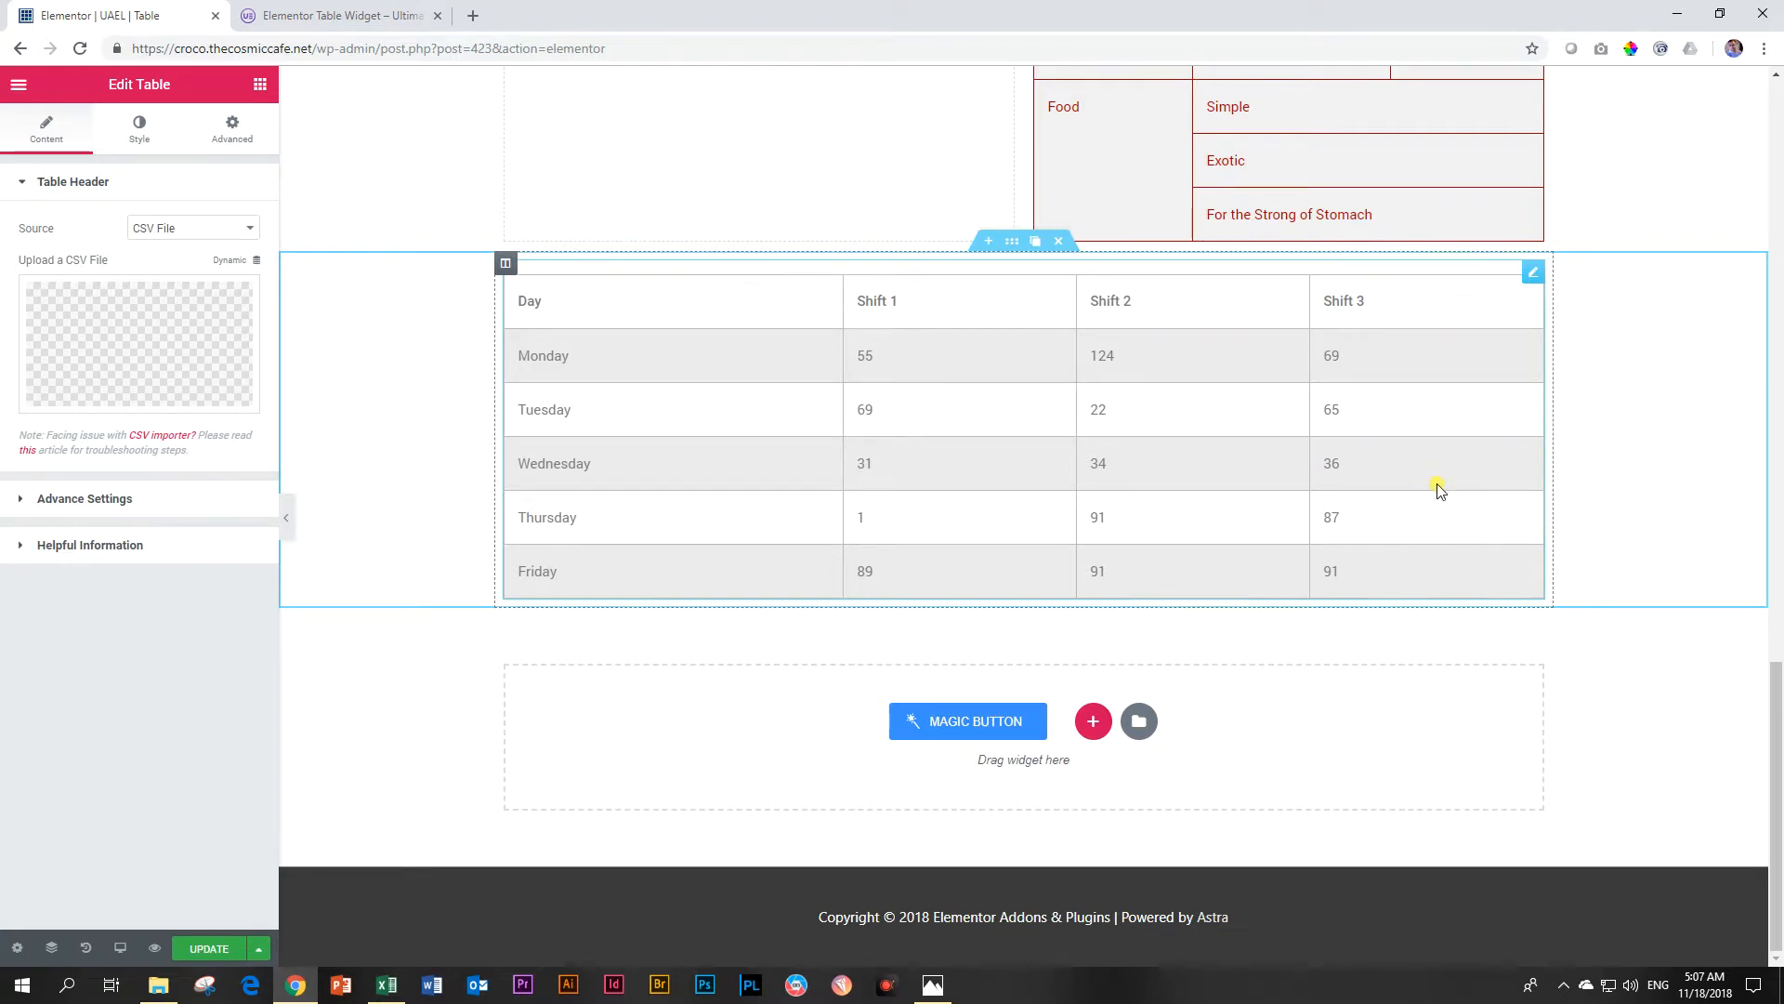
{"action": "left_click", "coordinate": [27, 500]}
{"action": "left_click", "coordinate": [234, 271]}
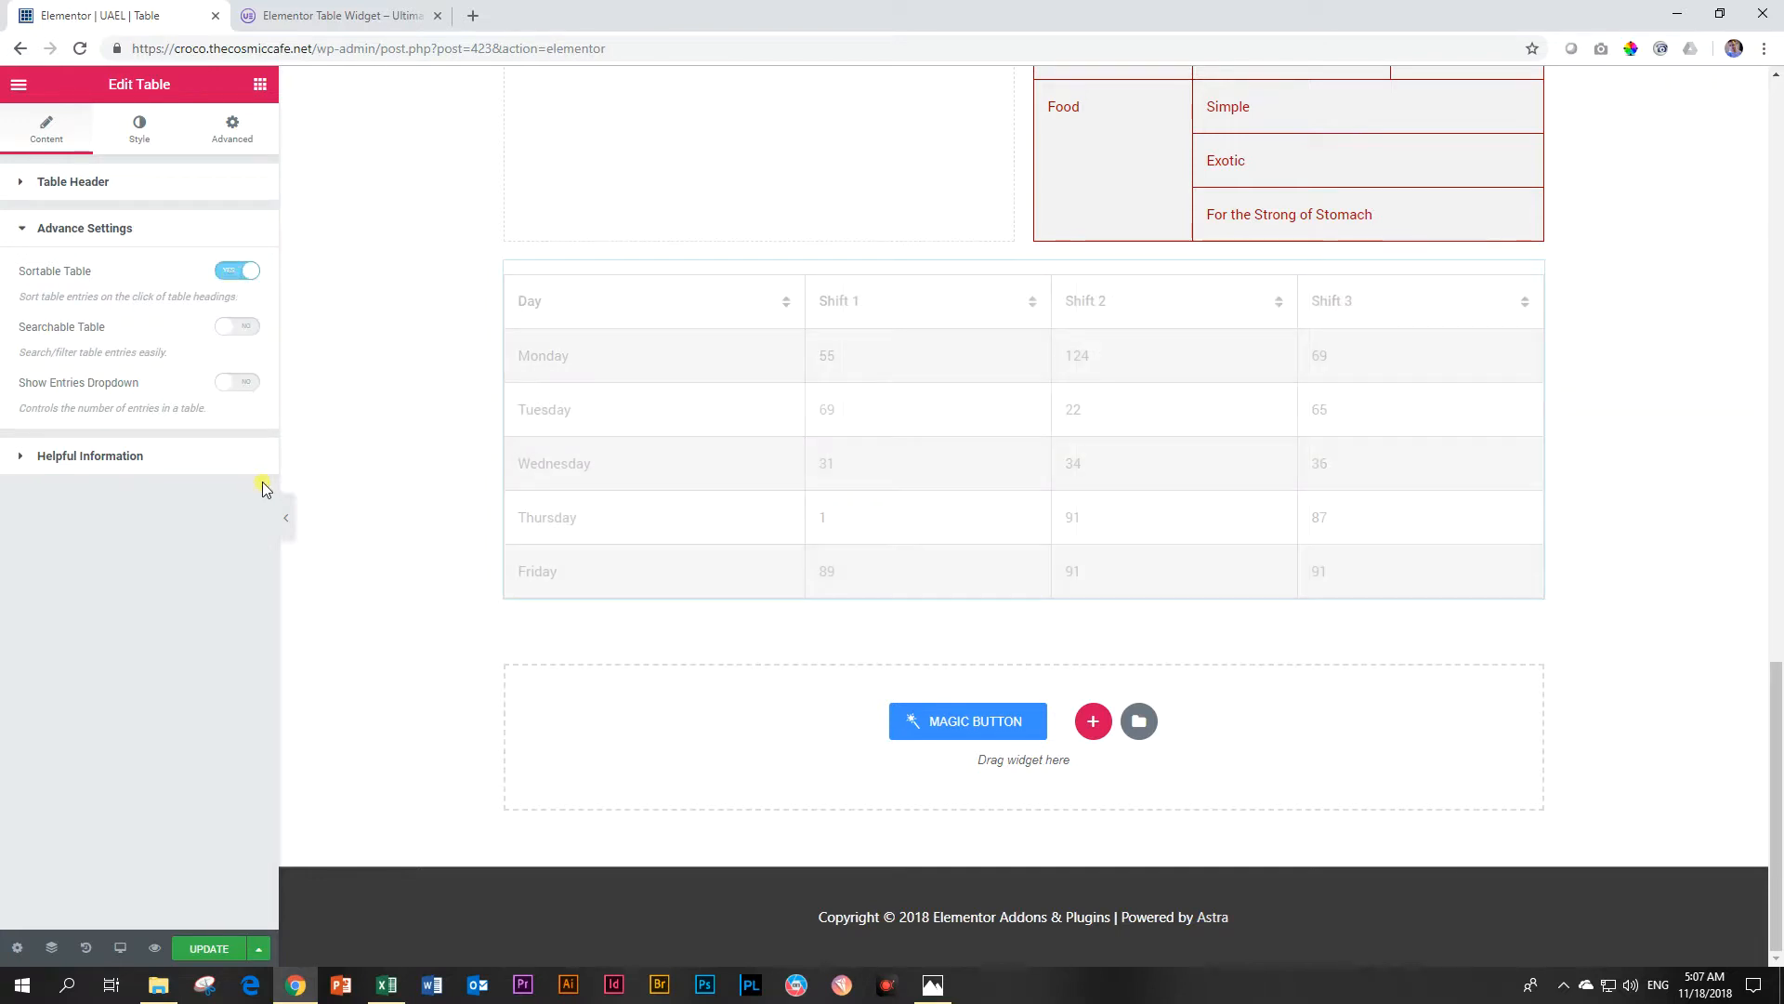
{"action": "left_click", "coordinate": [1029, 307]}
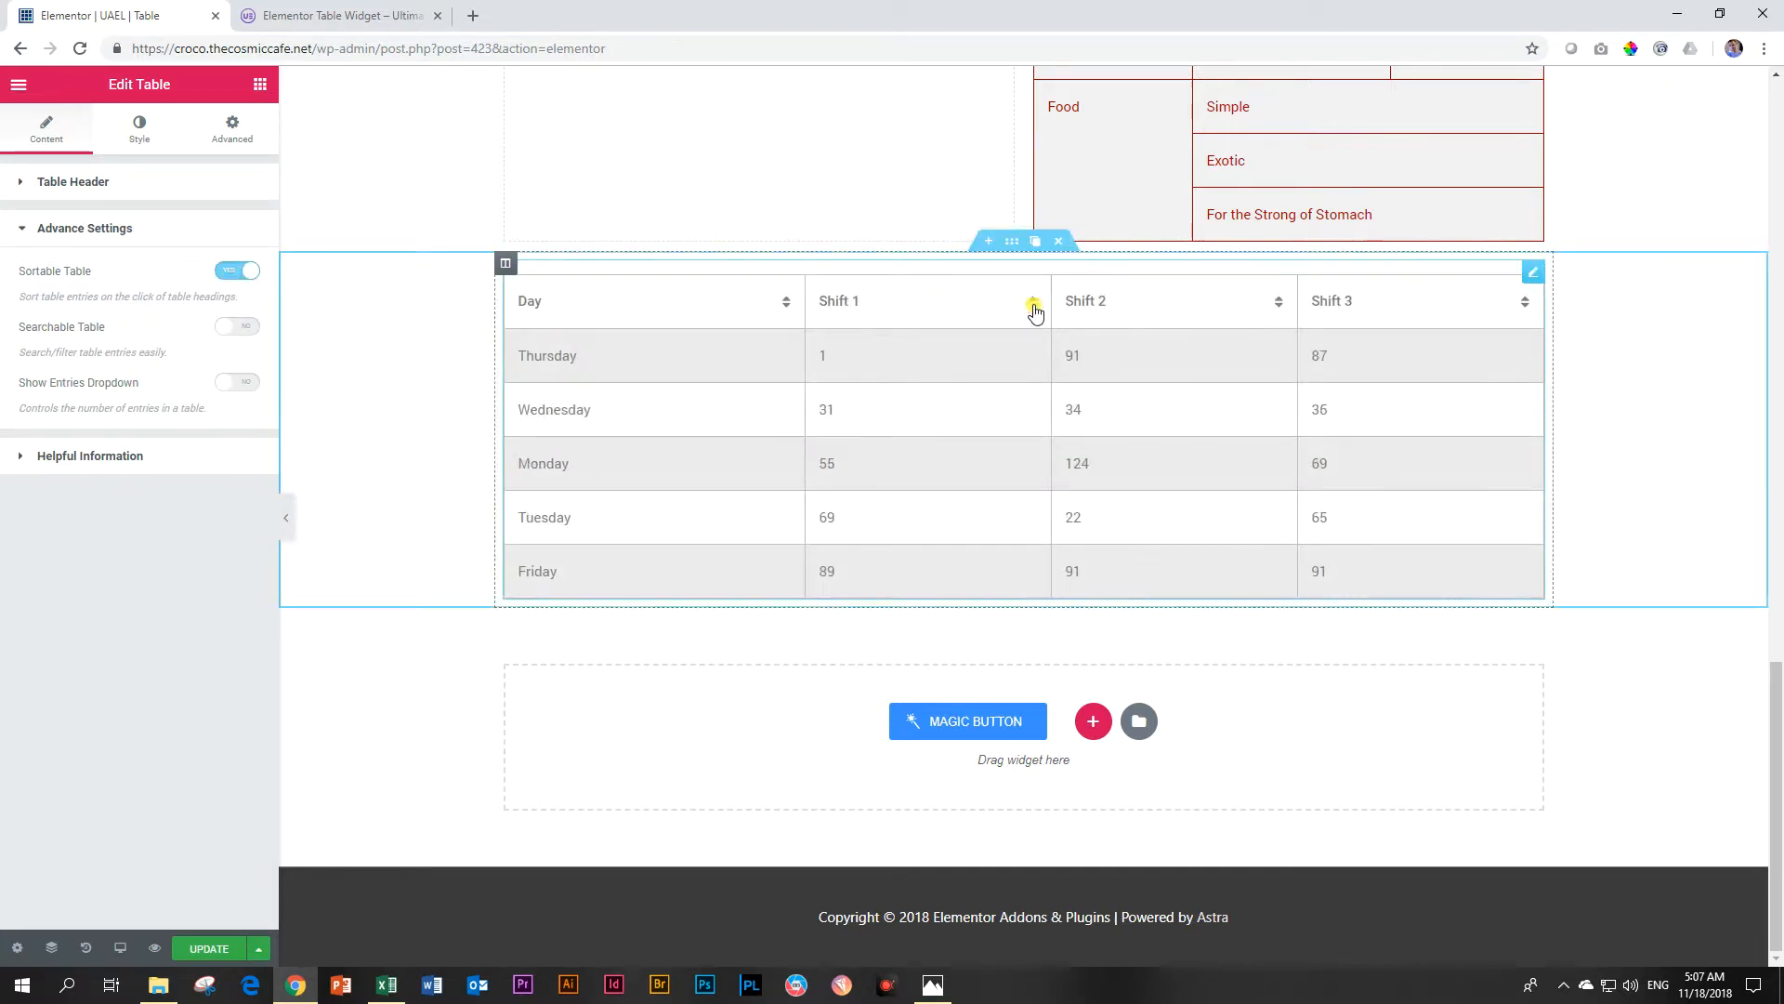
{"action": "left_click", "coordinate": [1281, 301]}
- Enable Searchable Table and Show Entries Dropdown, and try the entries list with 3, 1 and All
{"action": "left_click", "coordinate": [243, 330]}
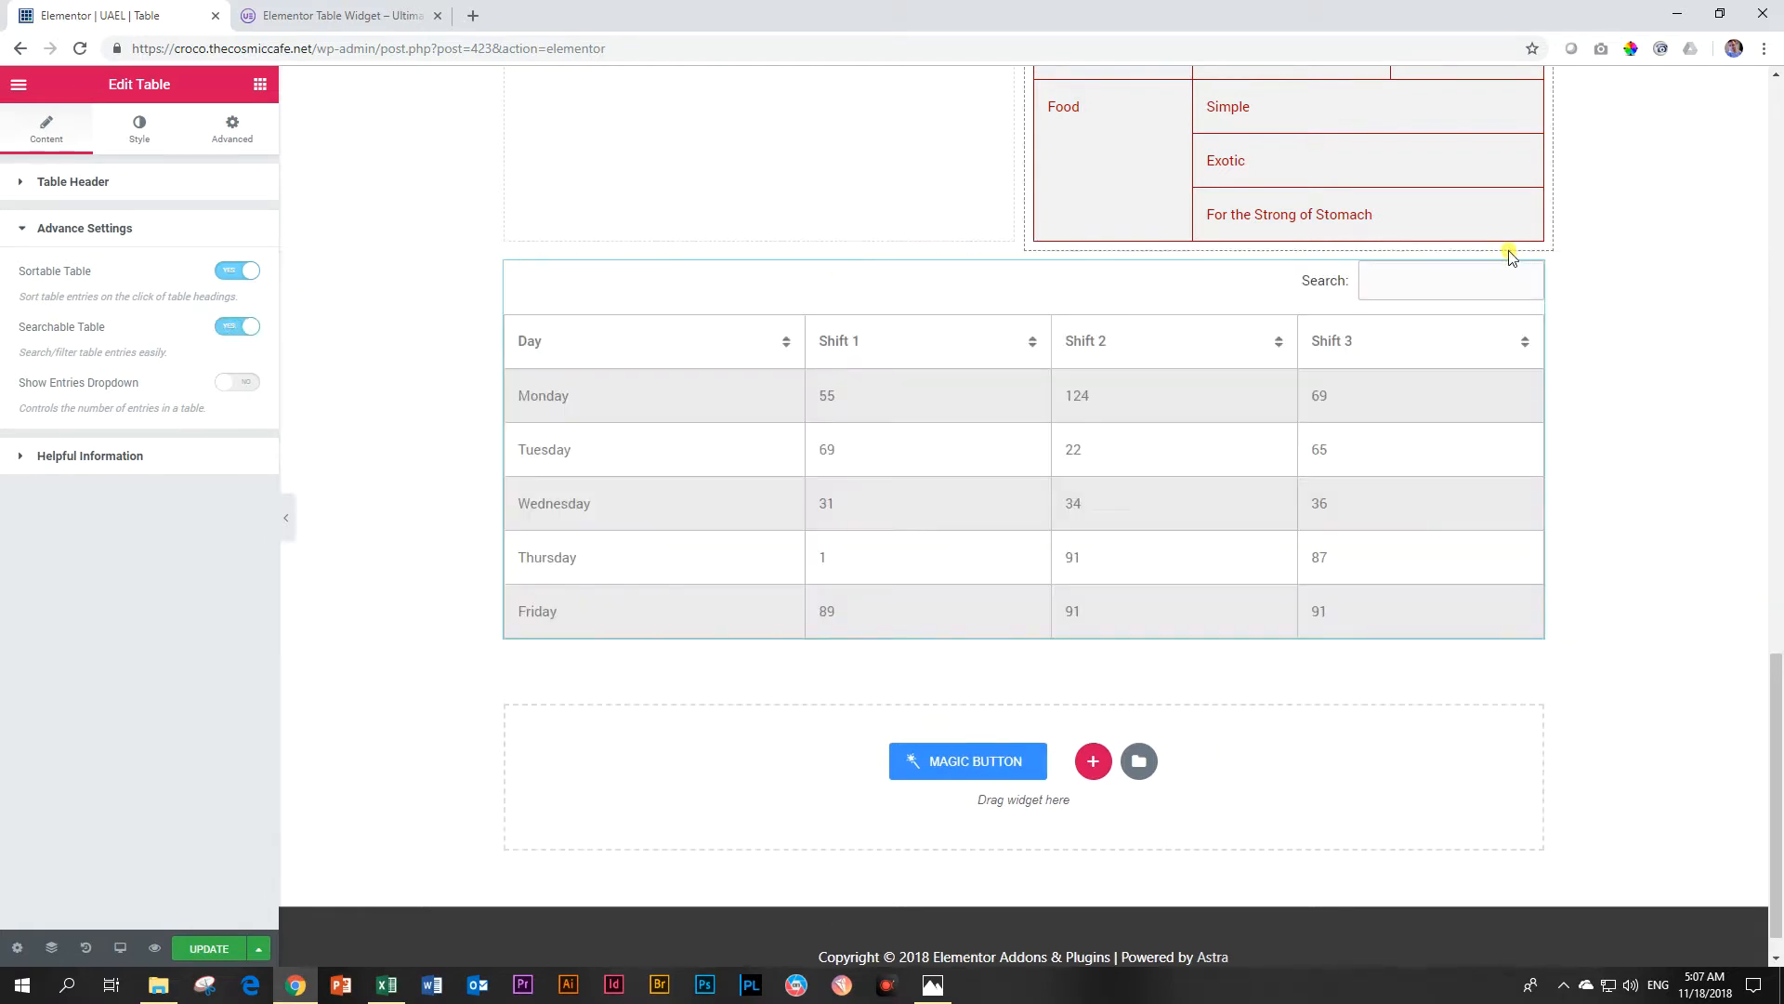
{"action": "left_click", "coordinate": [228, 382]}
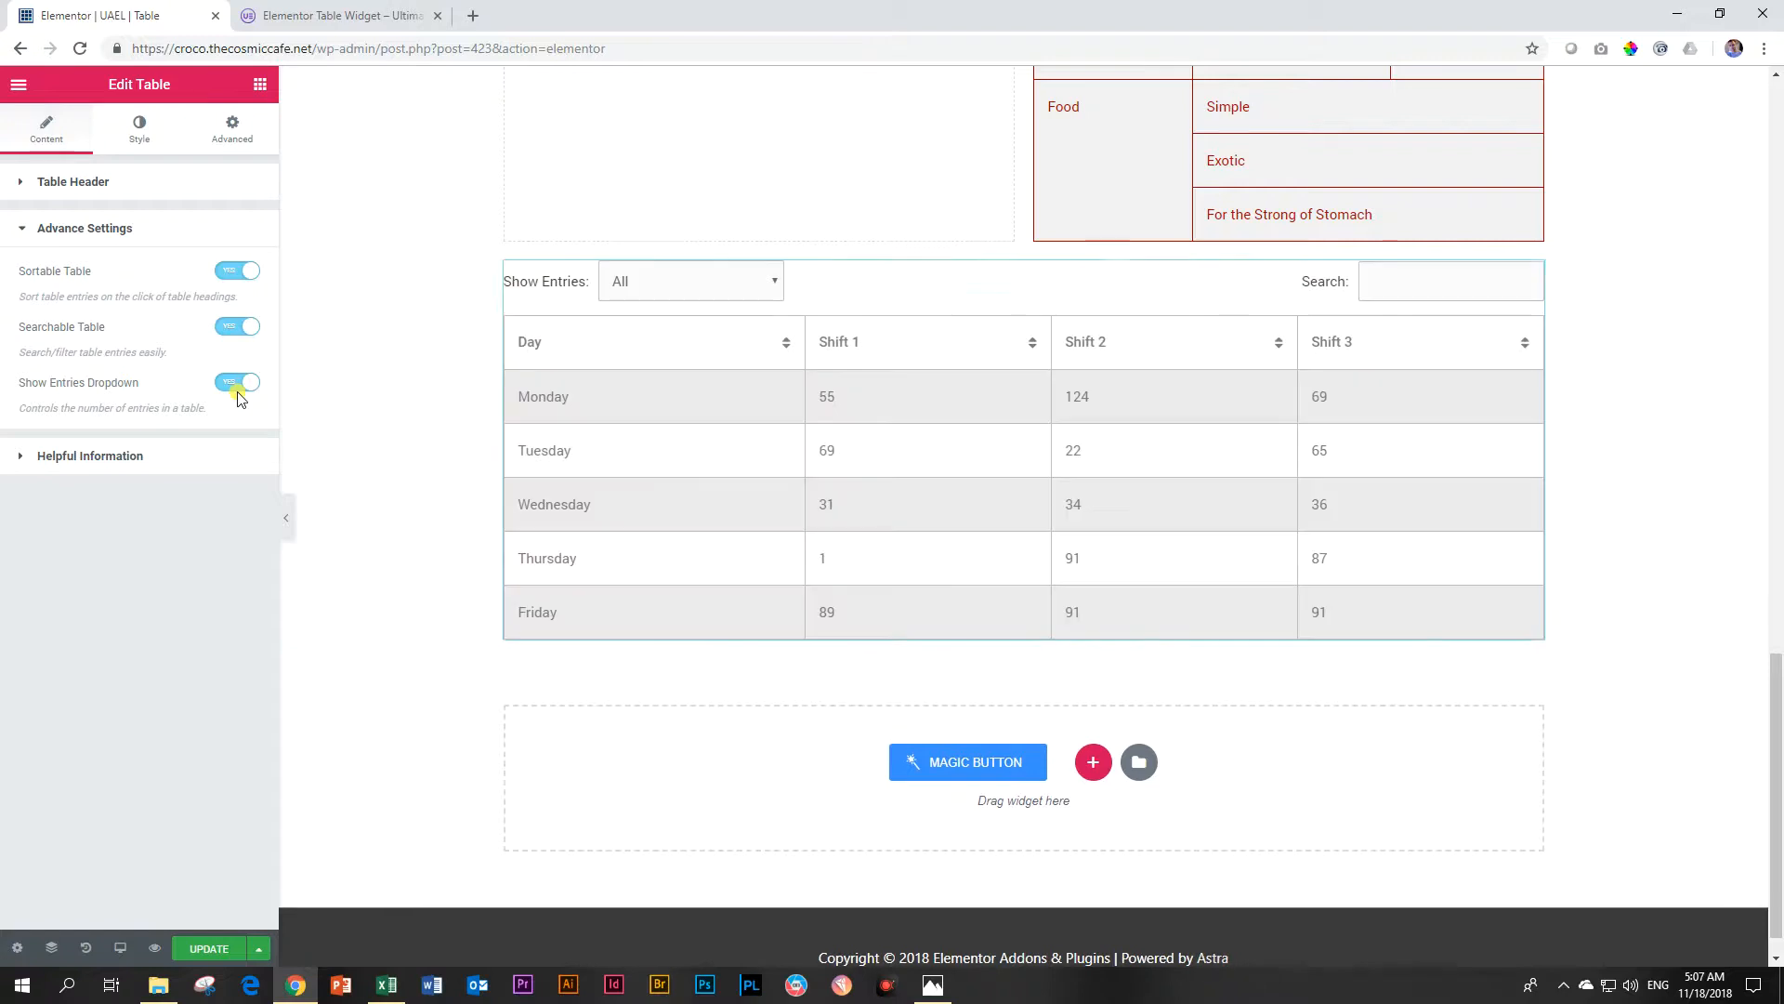
{"action": "left_click", "coordinate": [770, 284]}
{"action": "left_click", "coordinate": [689, 345]}
{"action": "left_click", "coordinate": [748, 350]}
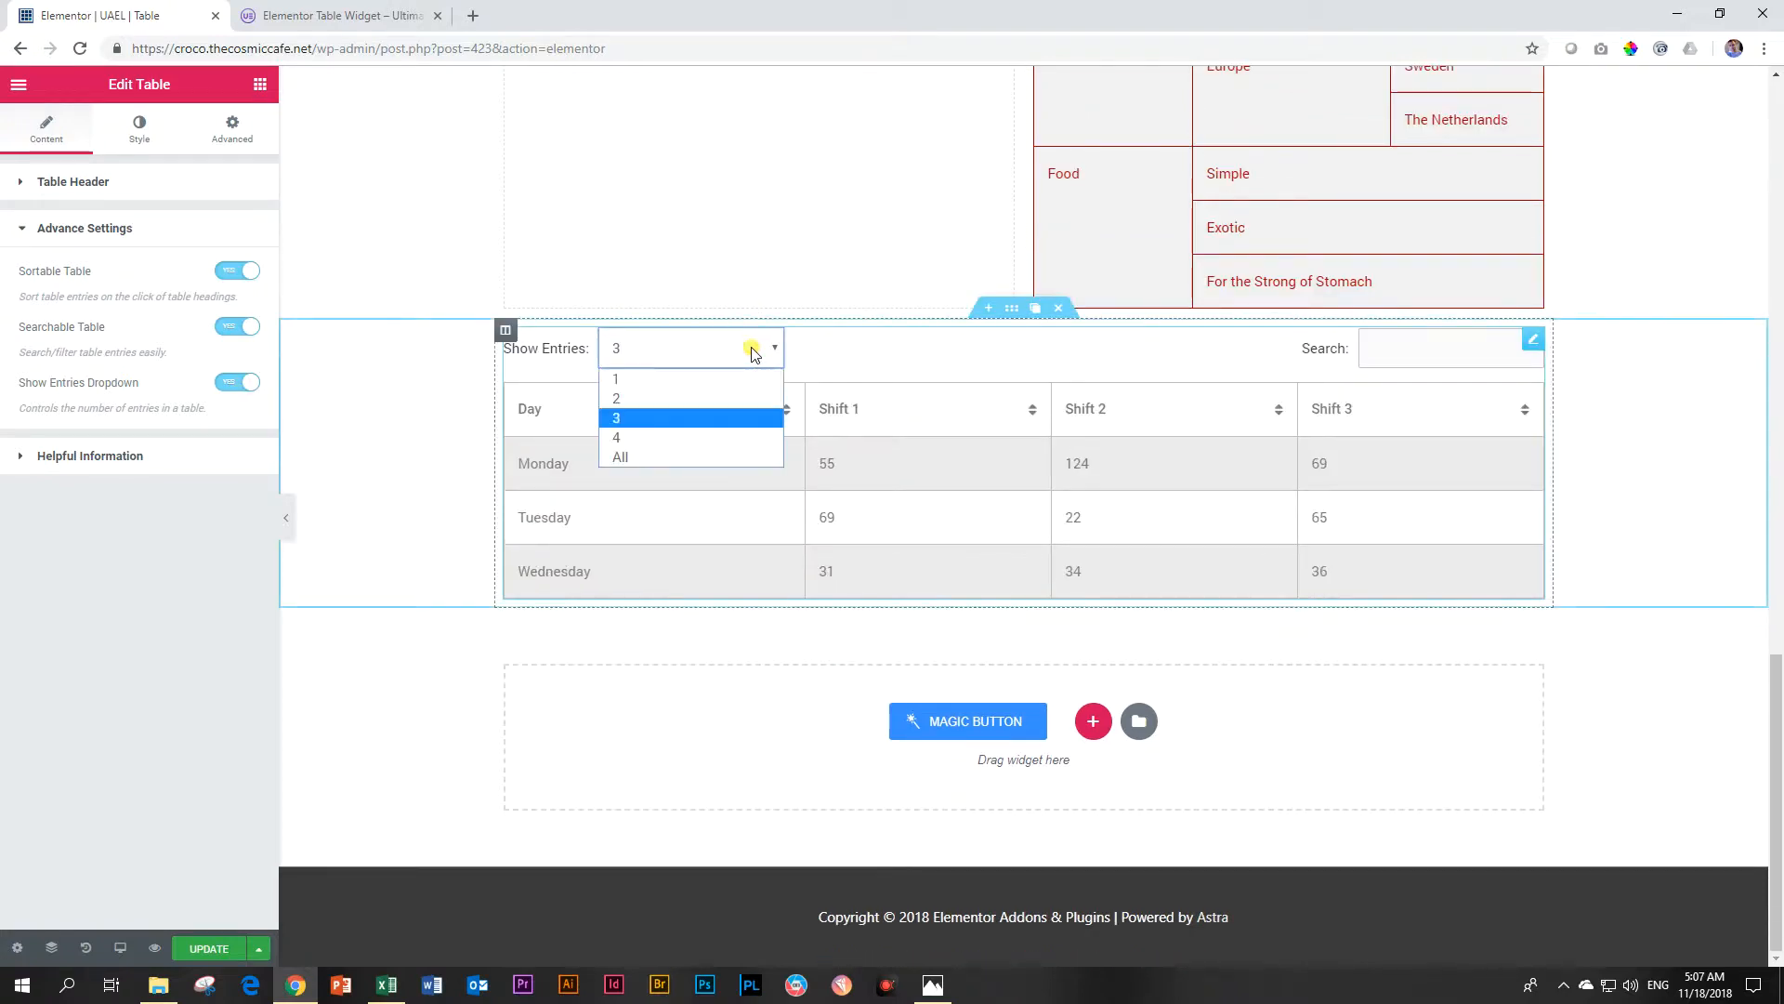
{"action": "left_click", "coordinate": [666, 379]}
{"action": "left_click", "coordinate": [707, 448]}
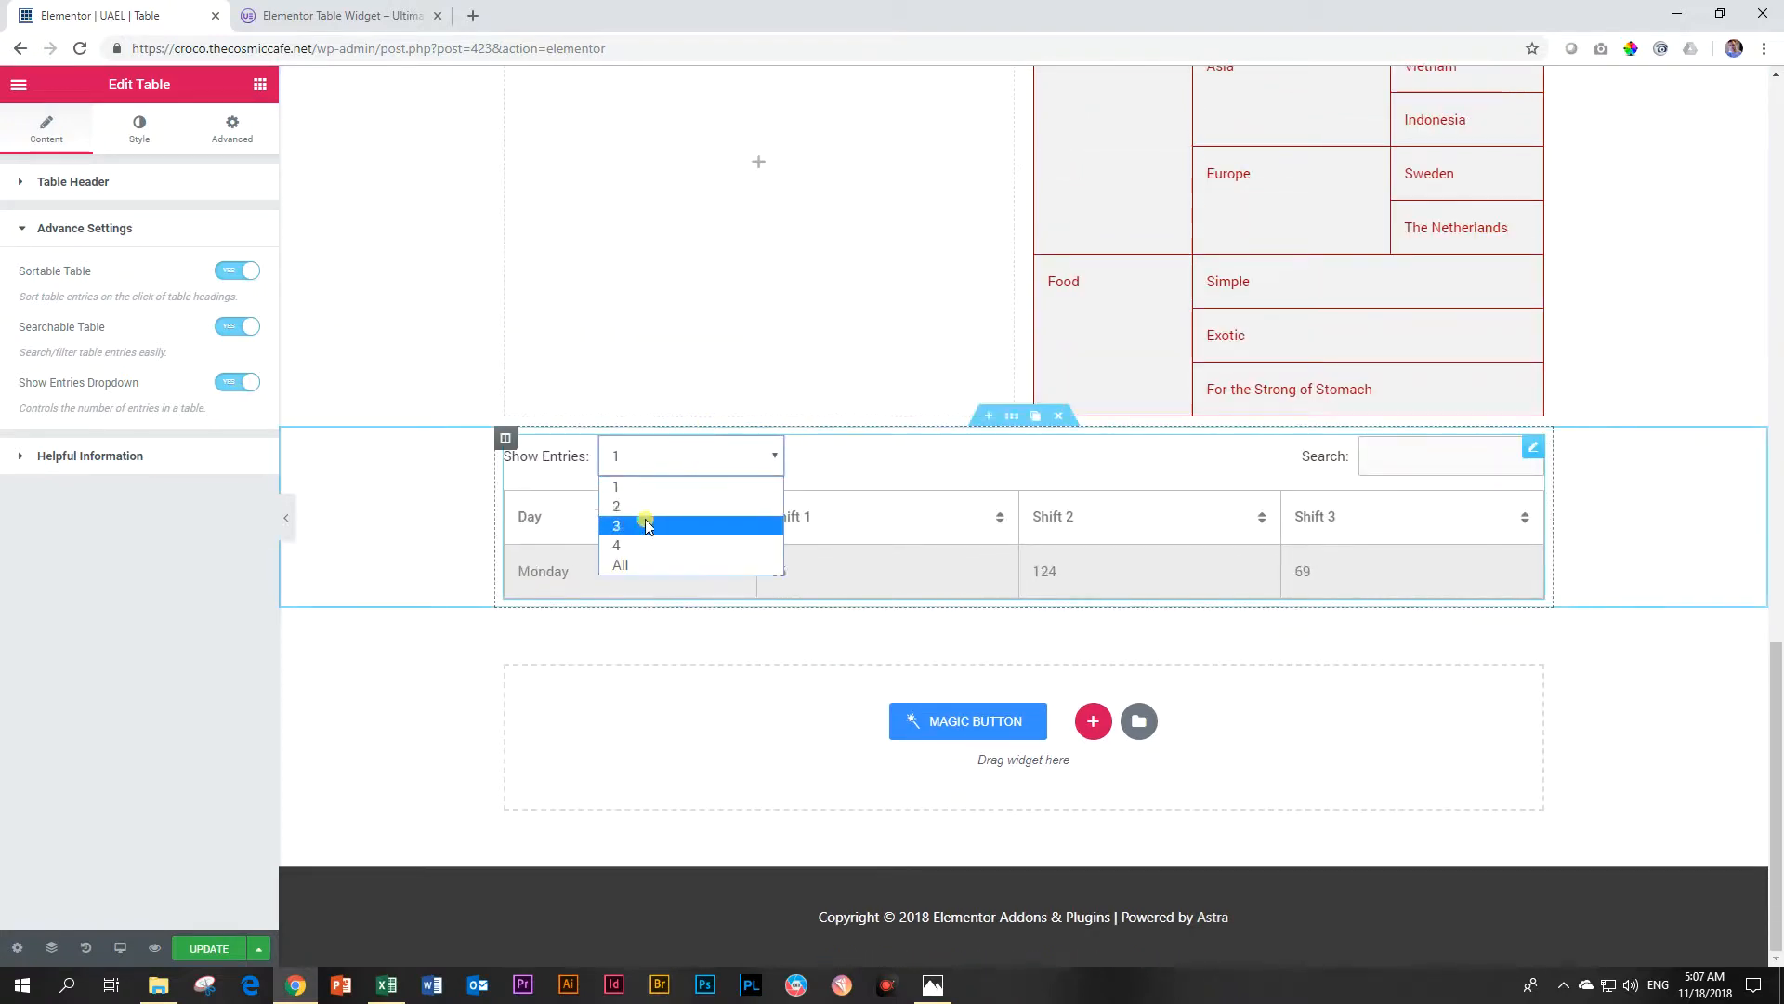
{"action": "left_click", "coordinate": [646, 563]}
- Style the table header typography with the Times New Roman family, size 28 and weight 700
{"action": "left_click", "coordinate": [149, 134]}
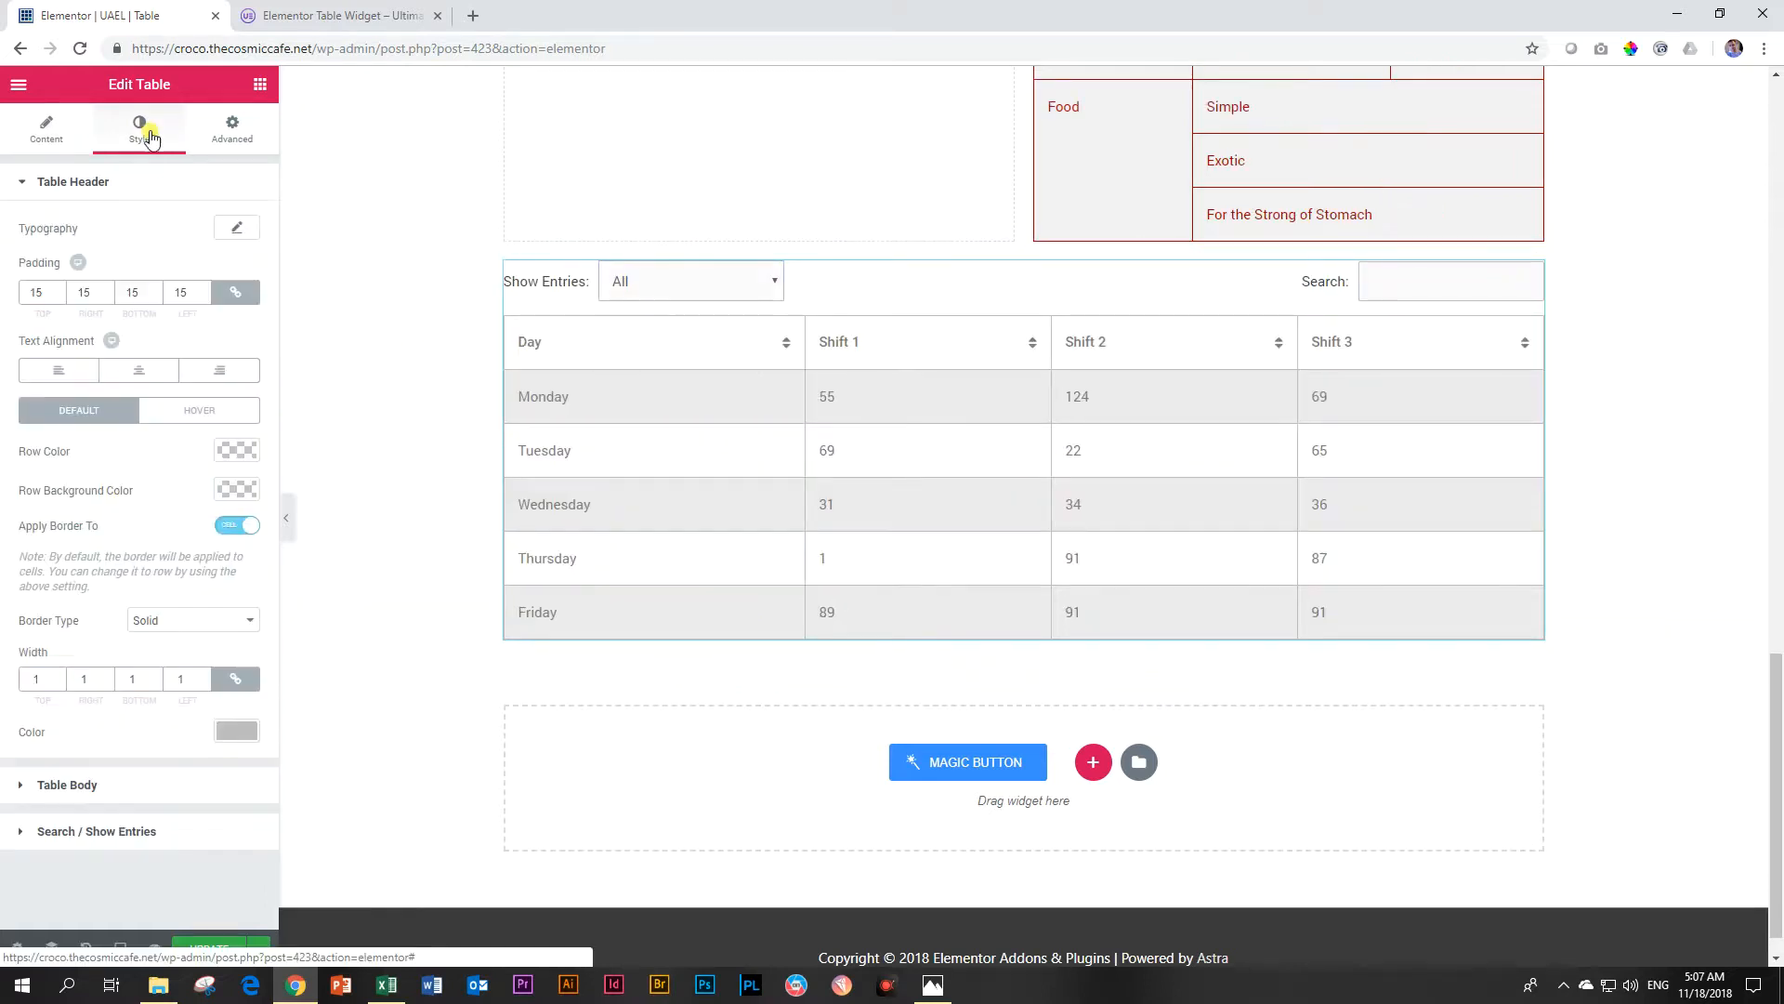
{"action": "left_click", "coordinate": [237, 228]}
{"action": "left_click", "coordinate": [213, 279]}
{"action": "left_click", "coordinate": [177, 465]}
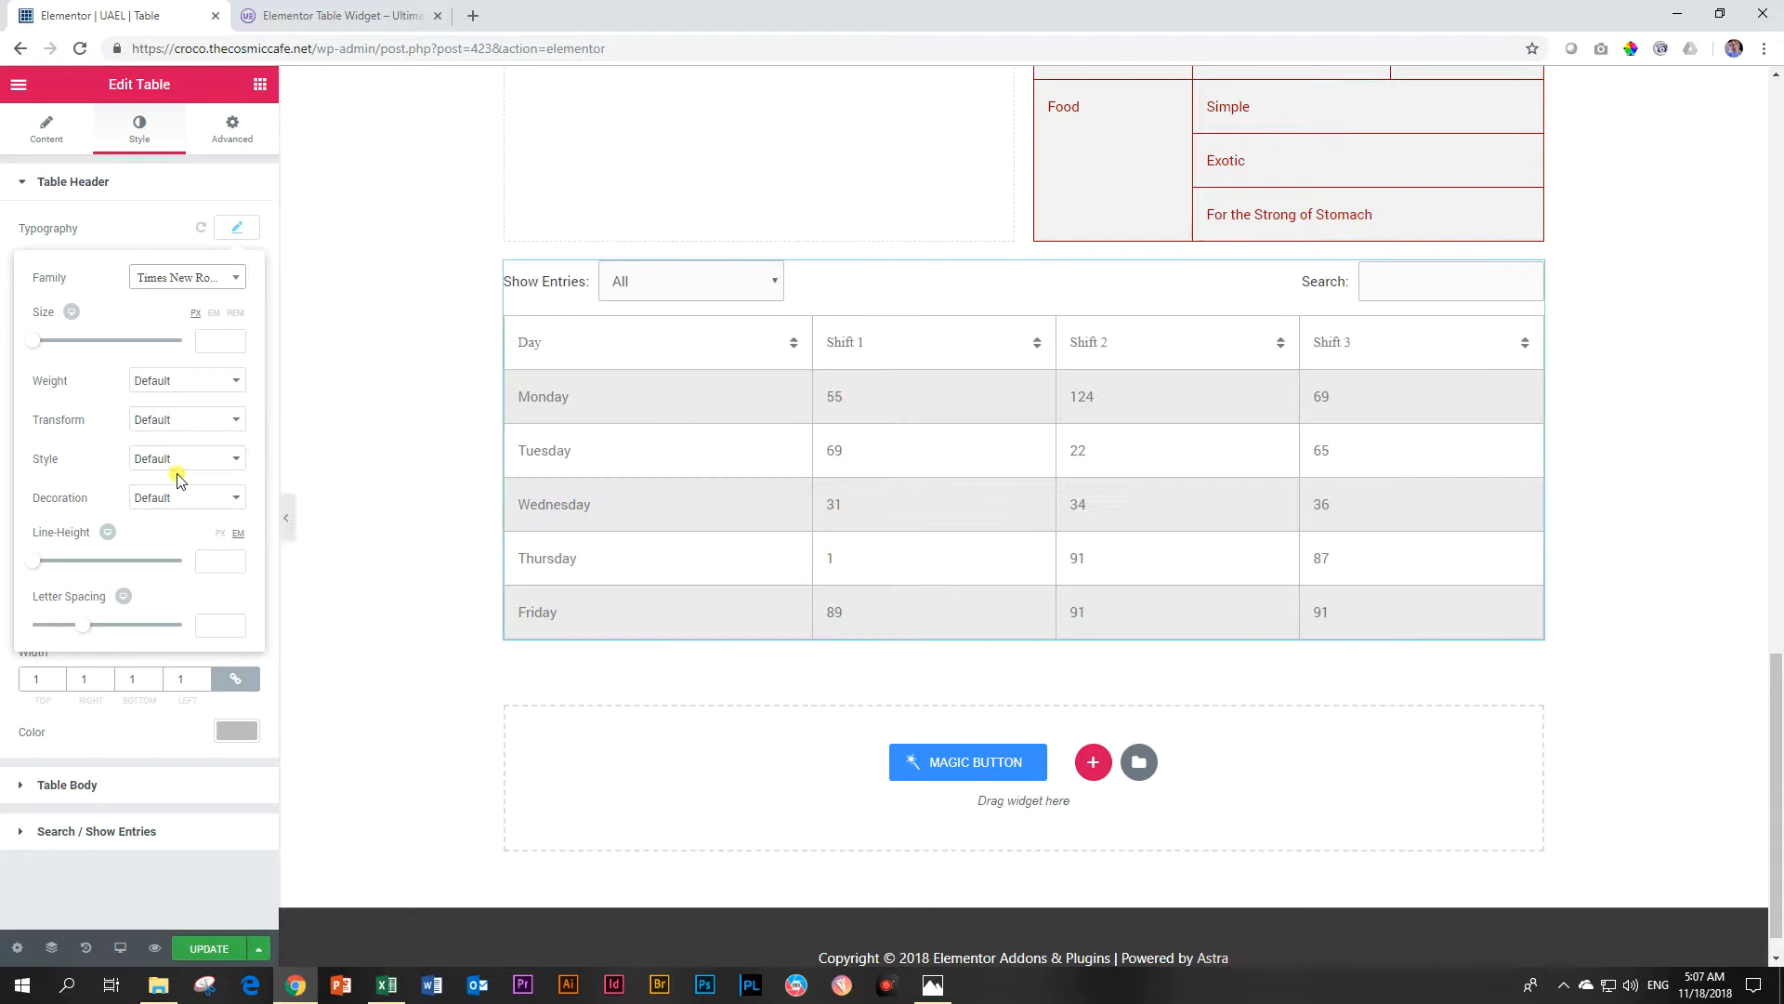
{"action": "left_click_drag", "start_coordinate": [36, 340], "coordinate": [53, 342]}
{"action": "left_click", "coordinate": [163, 380]}
{"action": "left_click", "coordinate": [158, 495]}
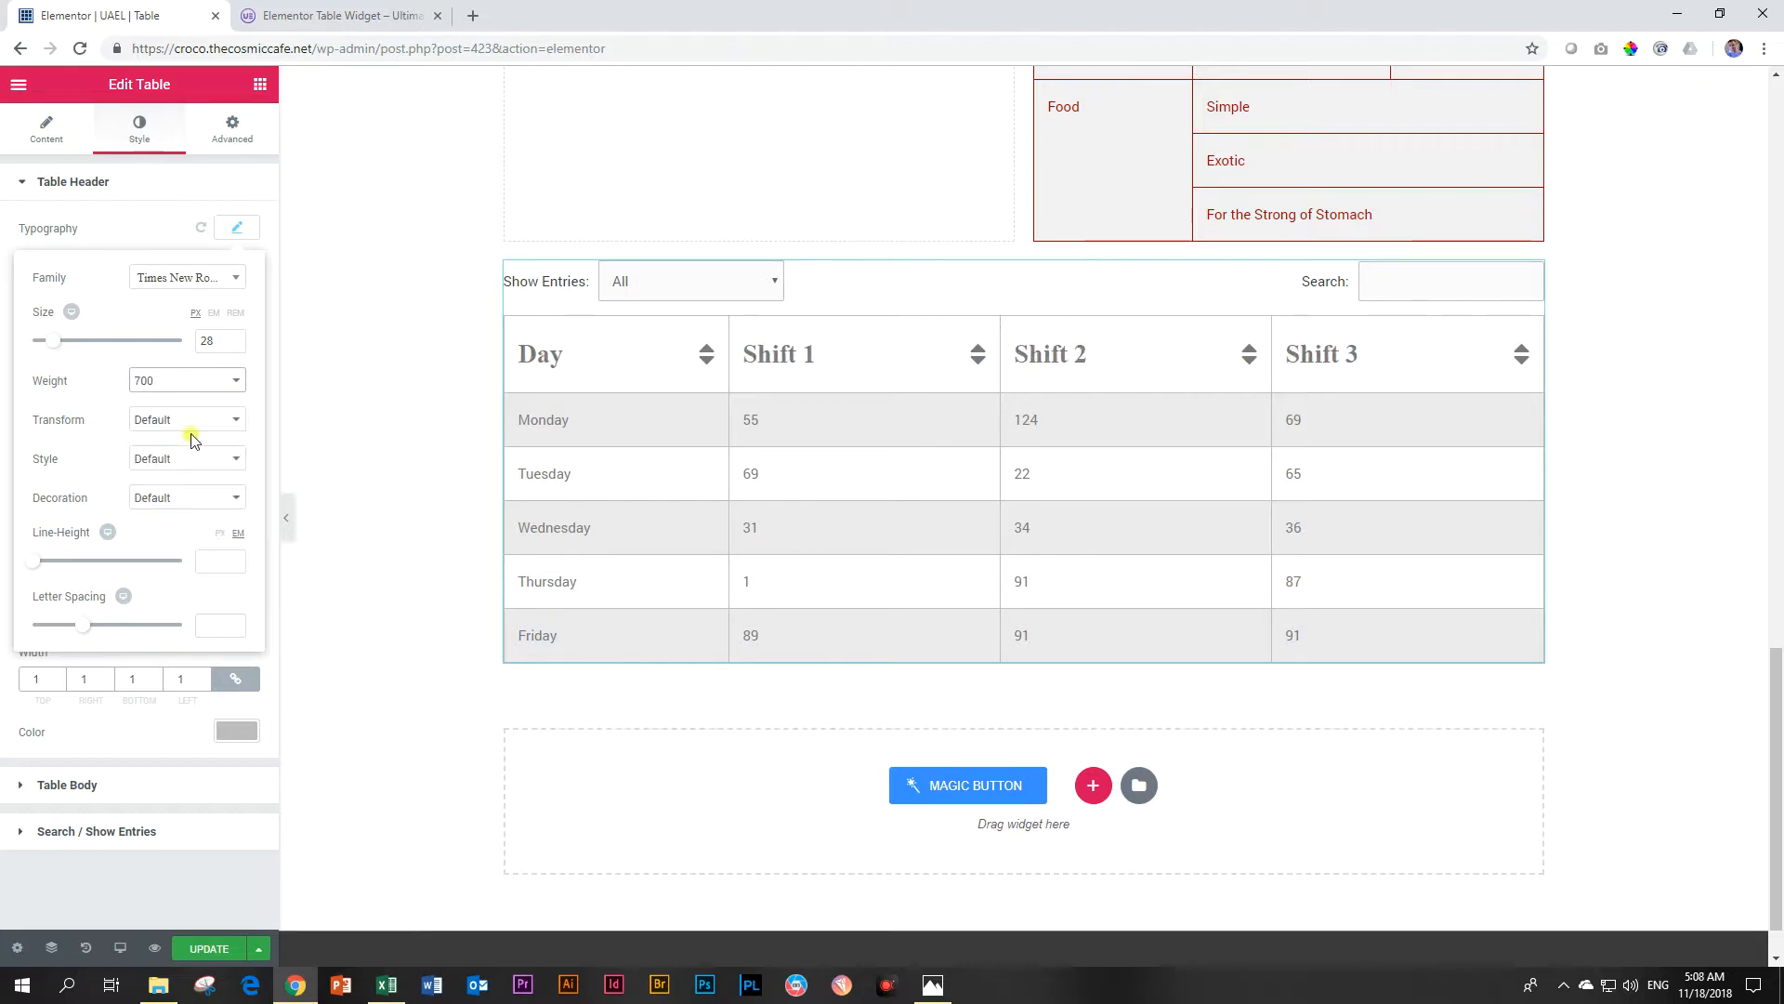
{"action": "left_click", "coordinate": [237, 228]}
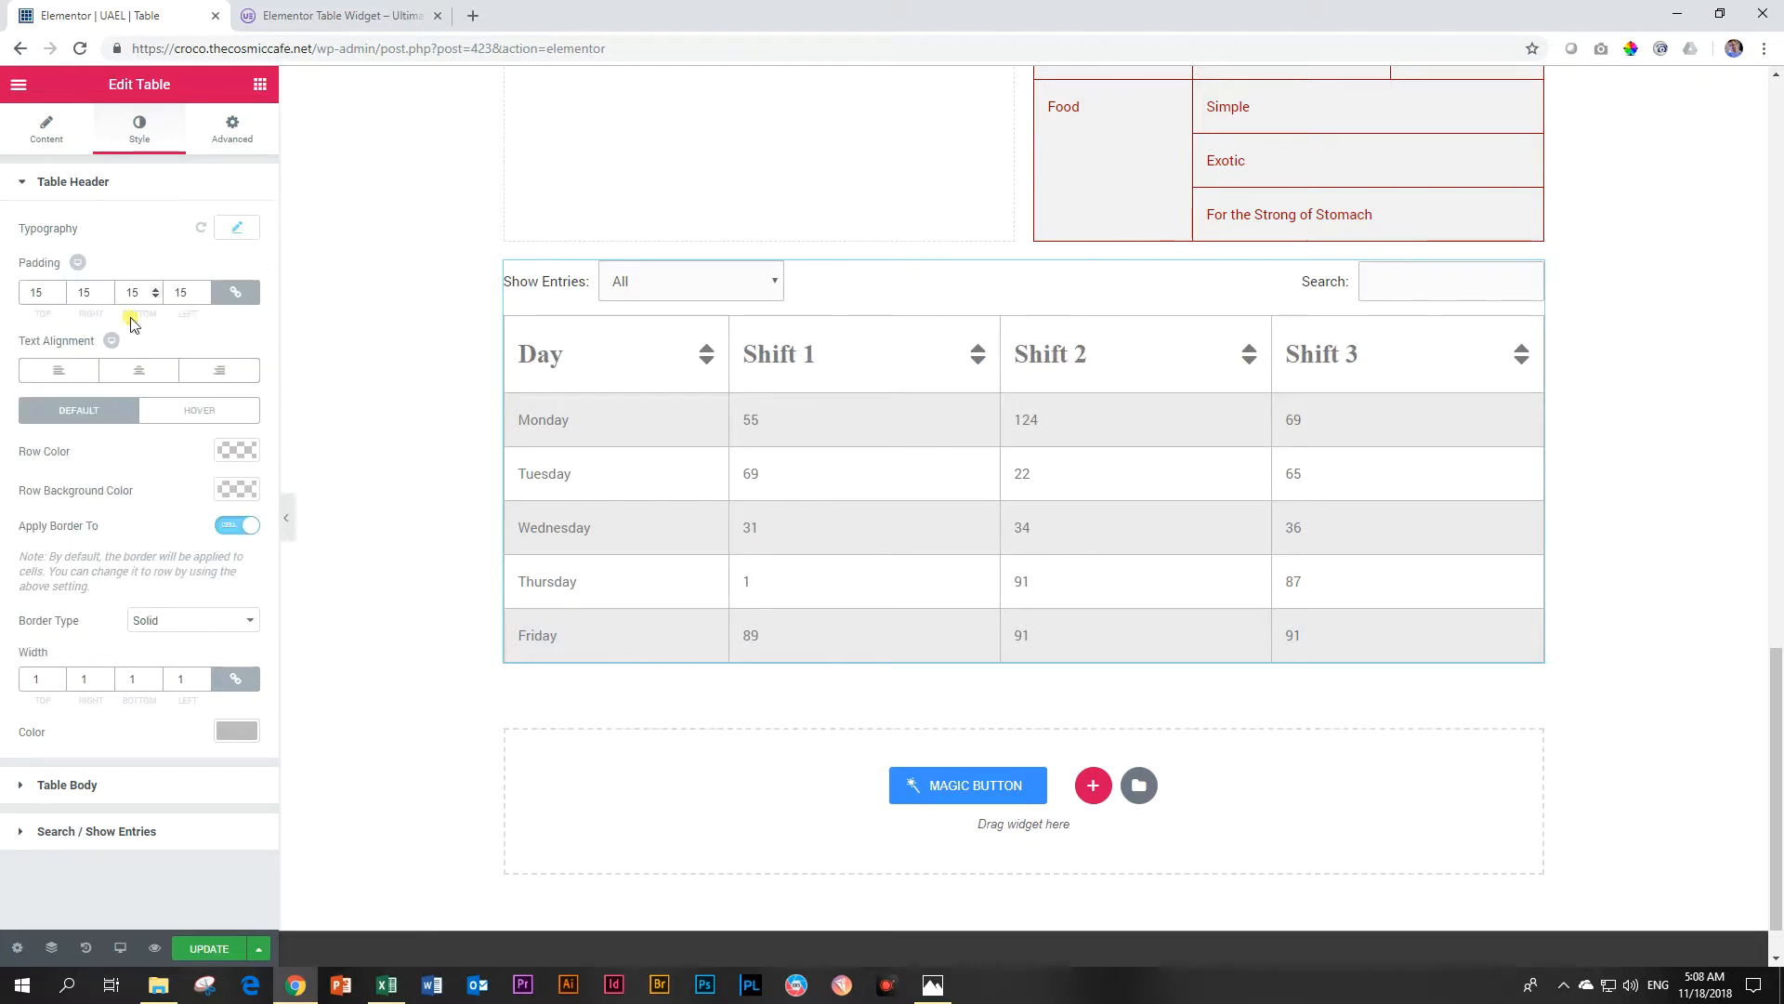
- Set the table header's row color to the dark red preset
{"action": "left_click", "coordinate": [235, 449]}
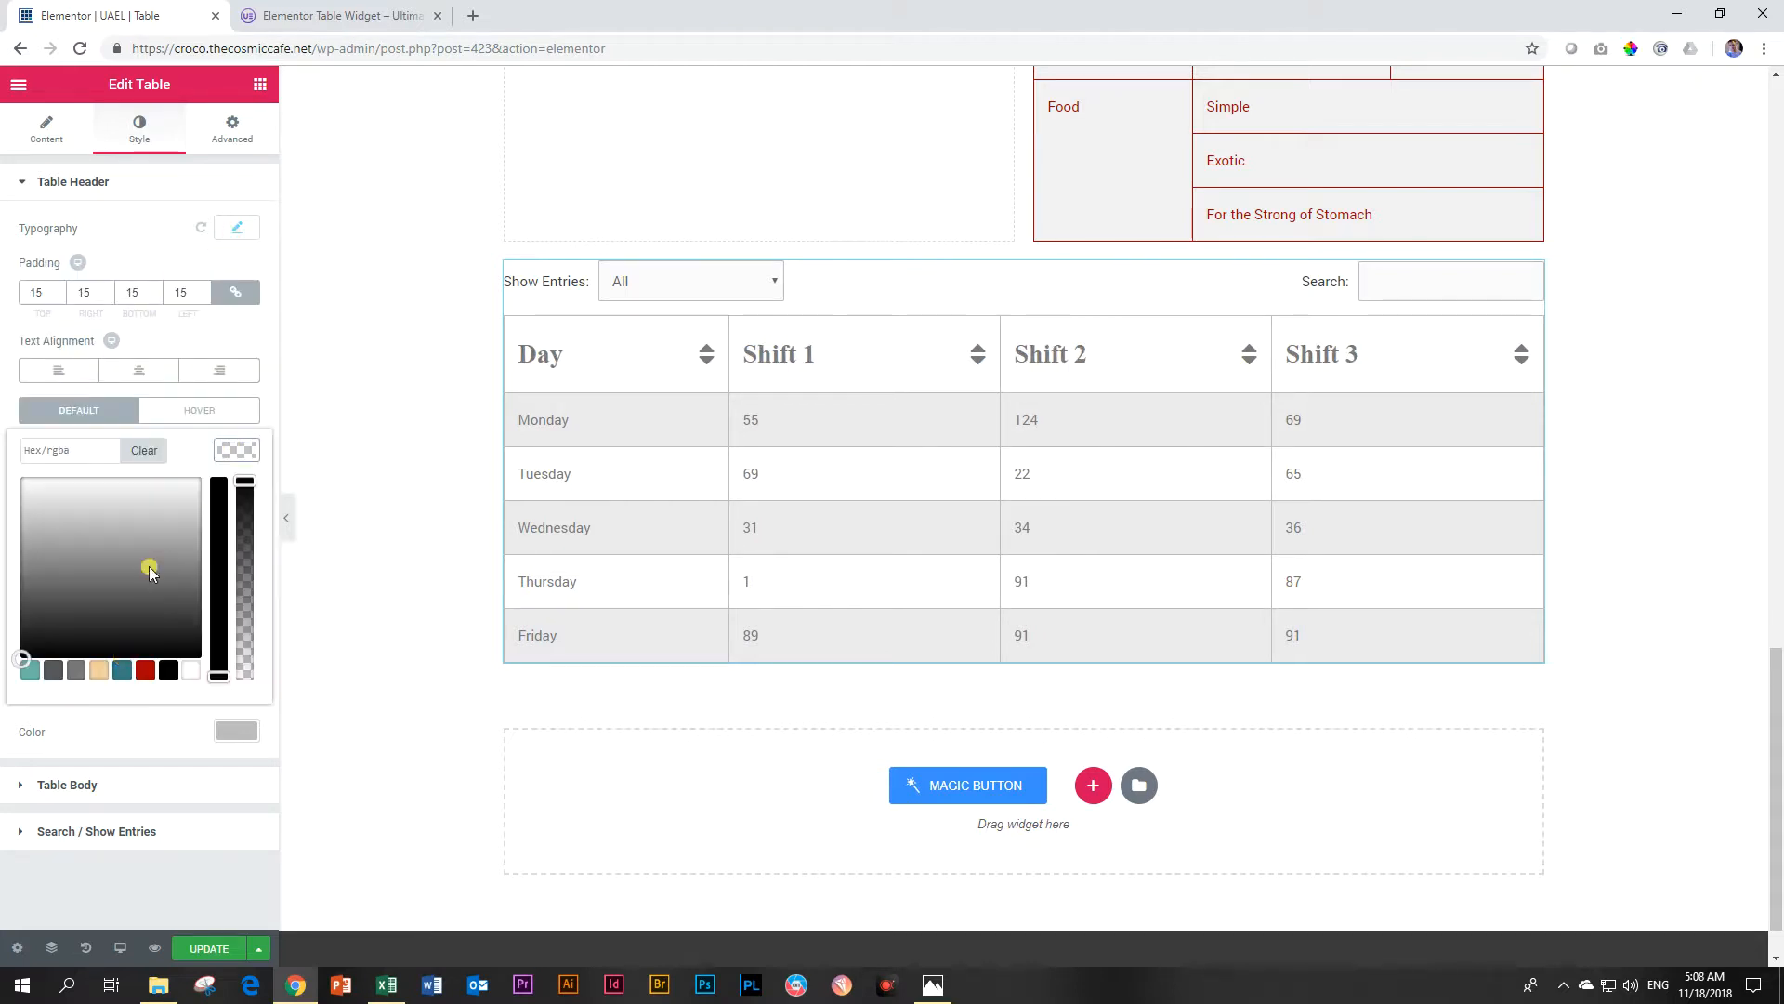
{"action": "left_click", "coordinate": [145, 670]}
{"action": "left_click", "coordinate": [236, 449]}
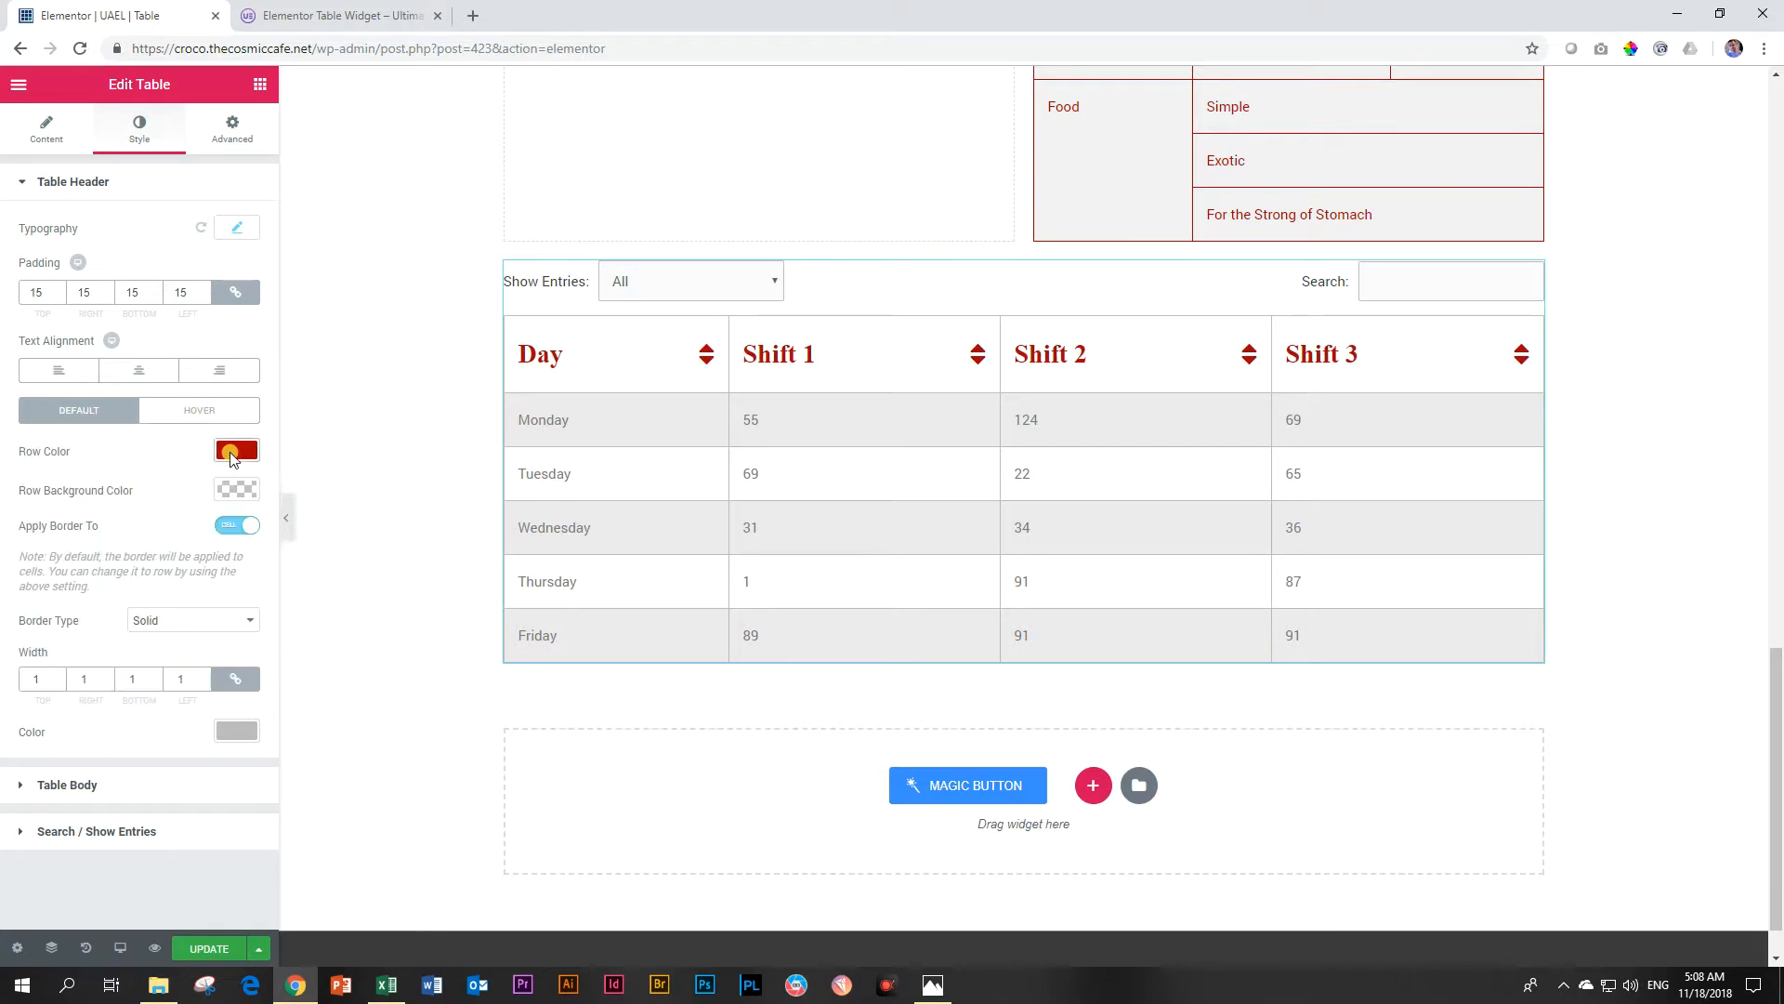
{"action": "left_click", "coordinate": [126, 181]}
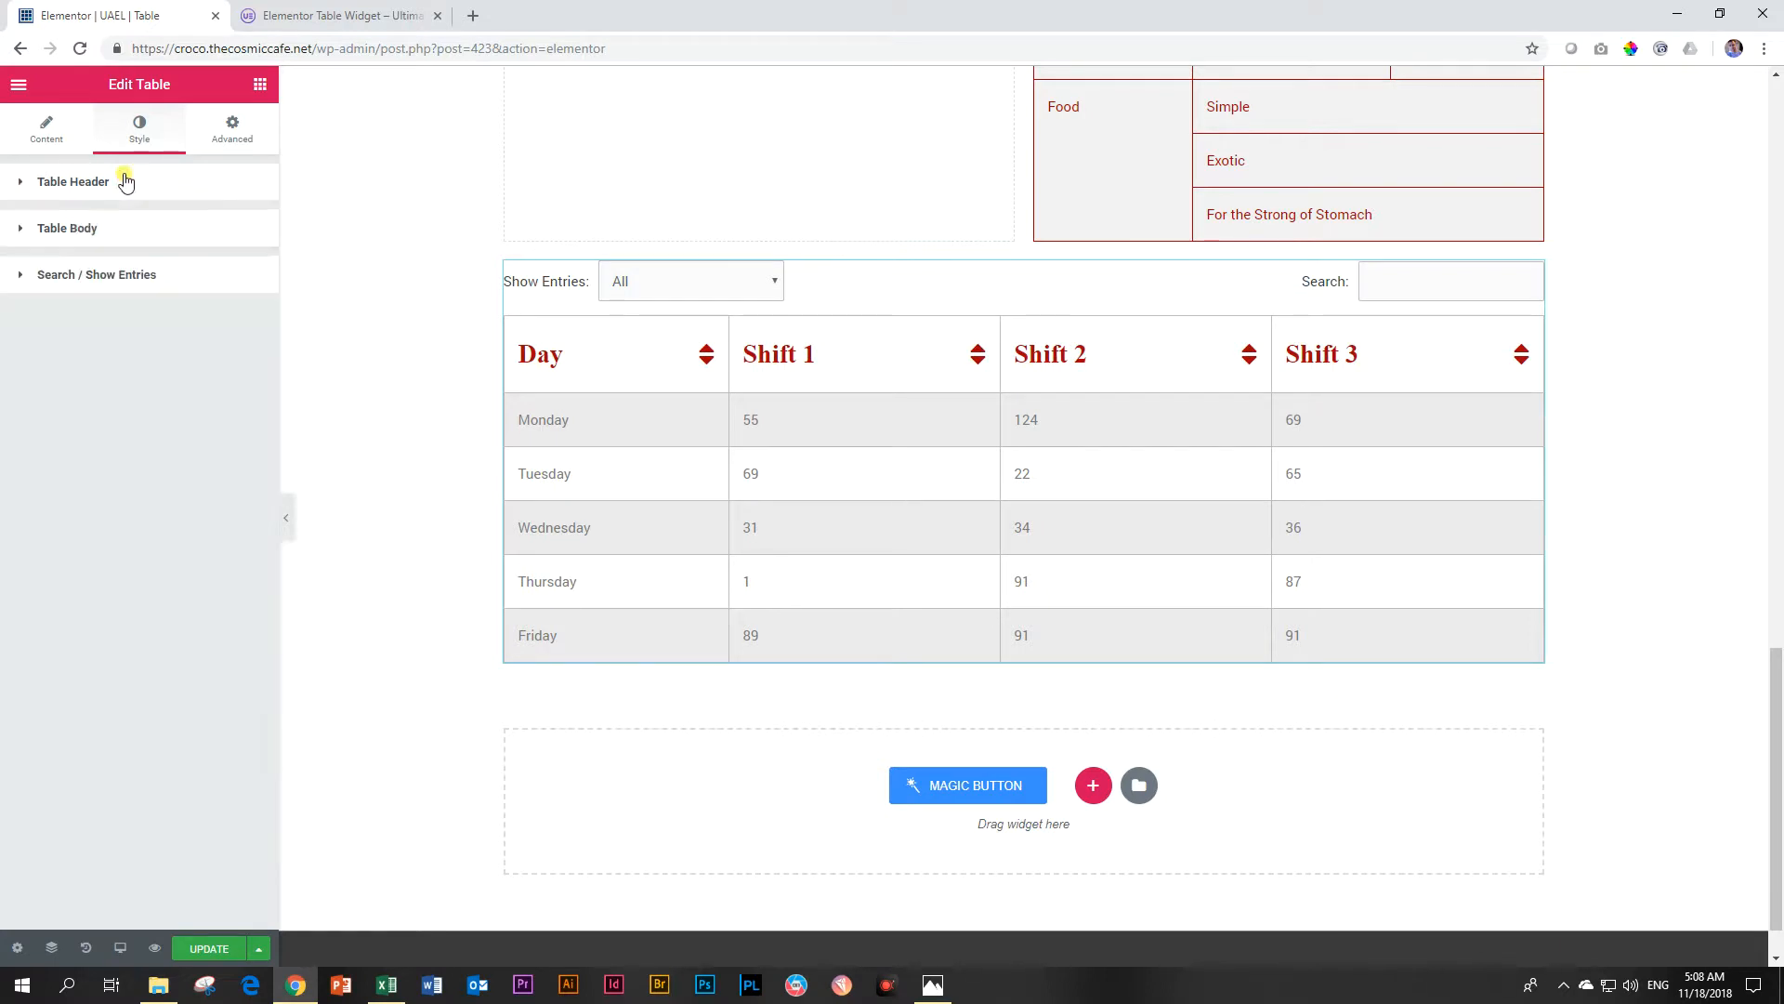
- Center the text of both the table body and the table header
{"action": "left_click", "coordinate": [100, 228]}
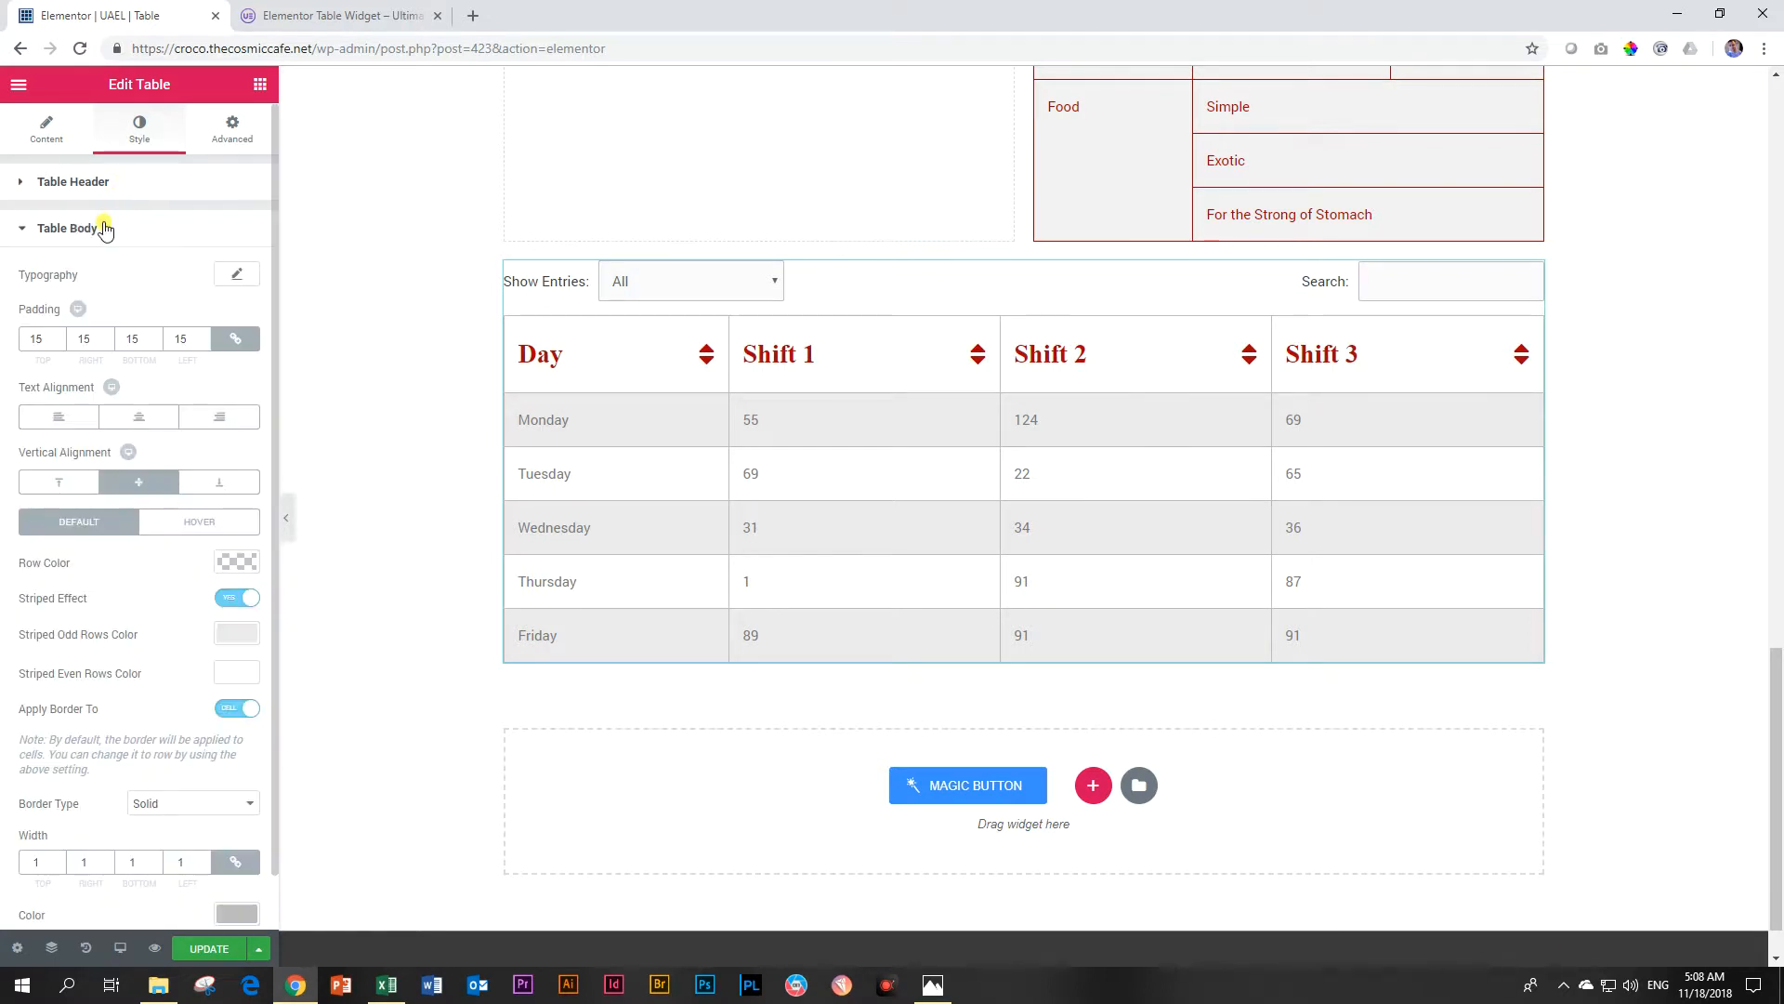
{"action": "left_click", "coordinate": [139, 416]}
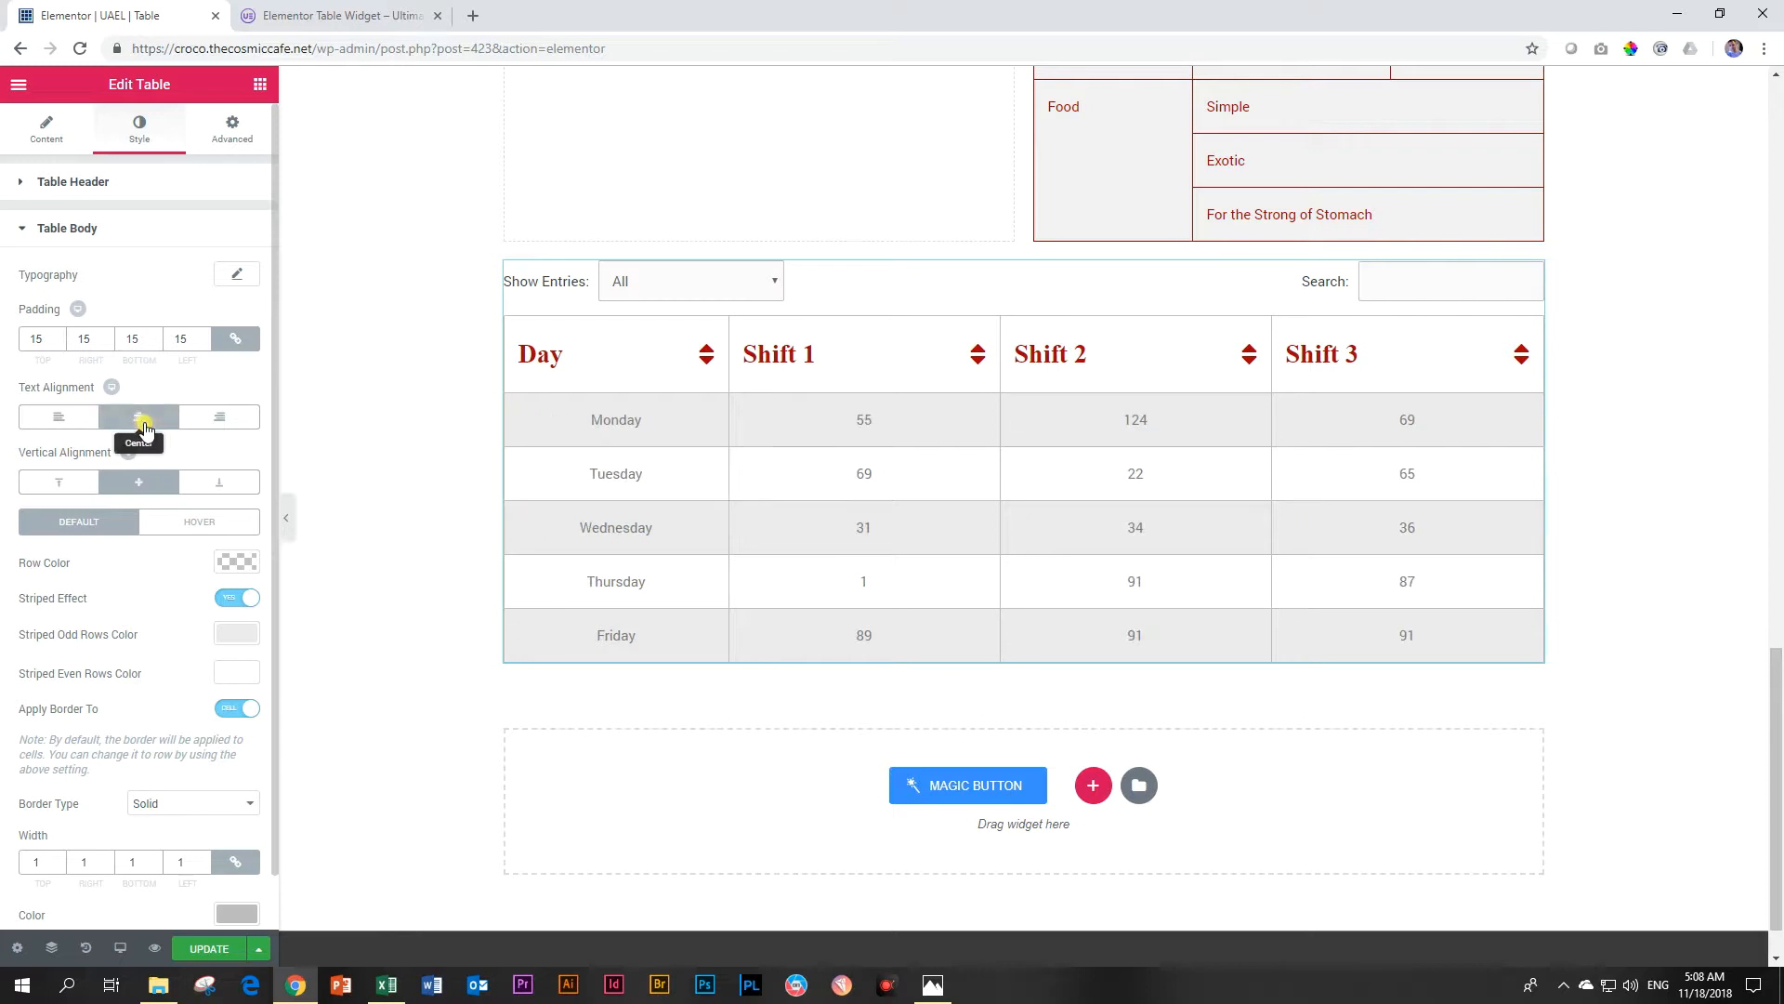
{"action": "left_click", "coordinate": [151, 191]}
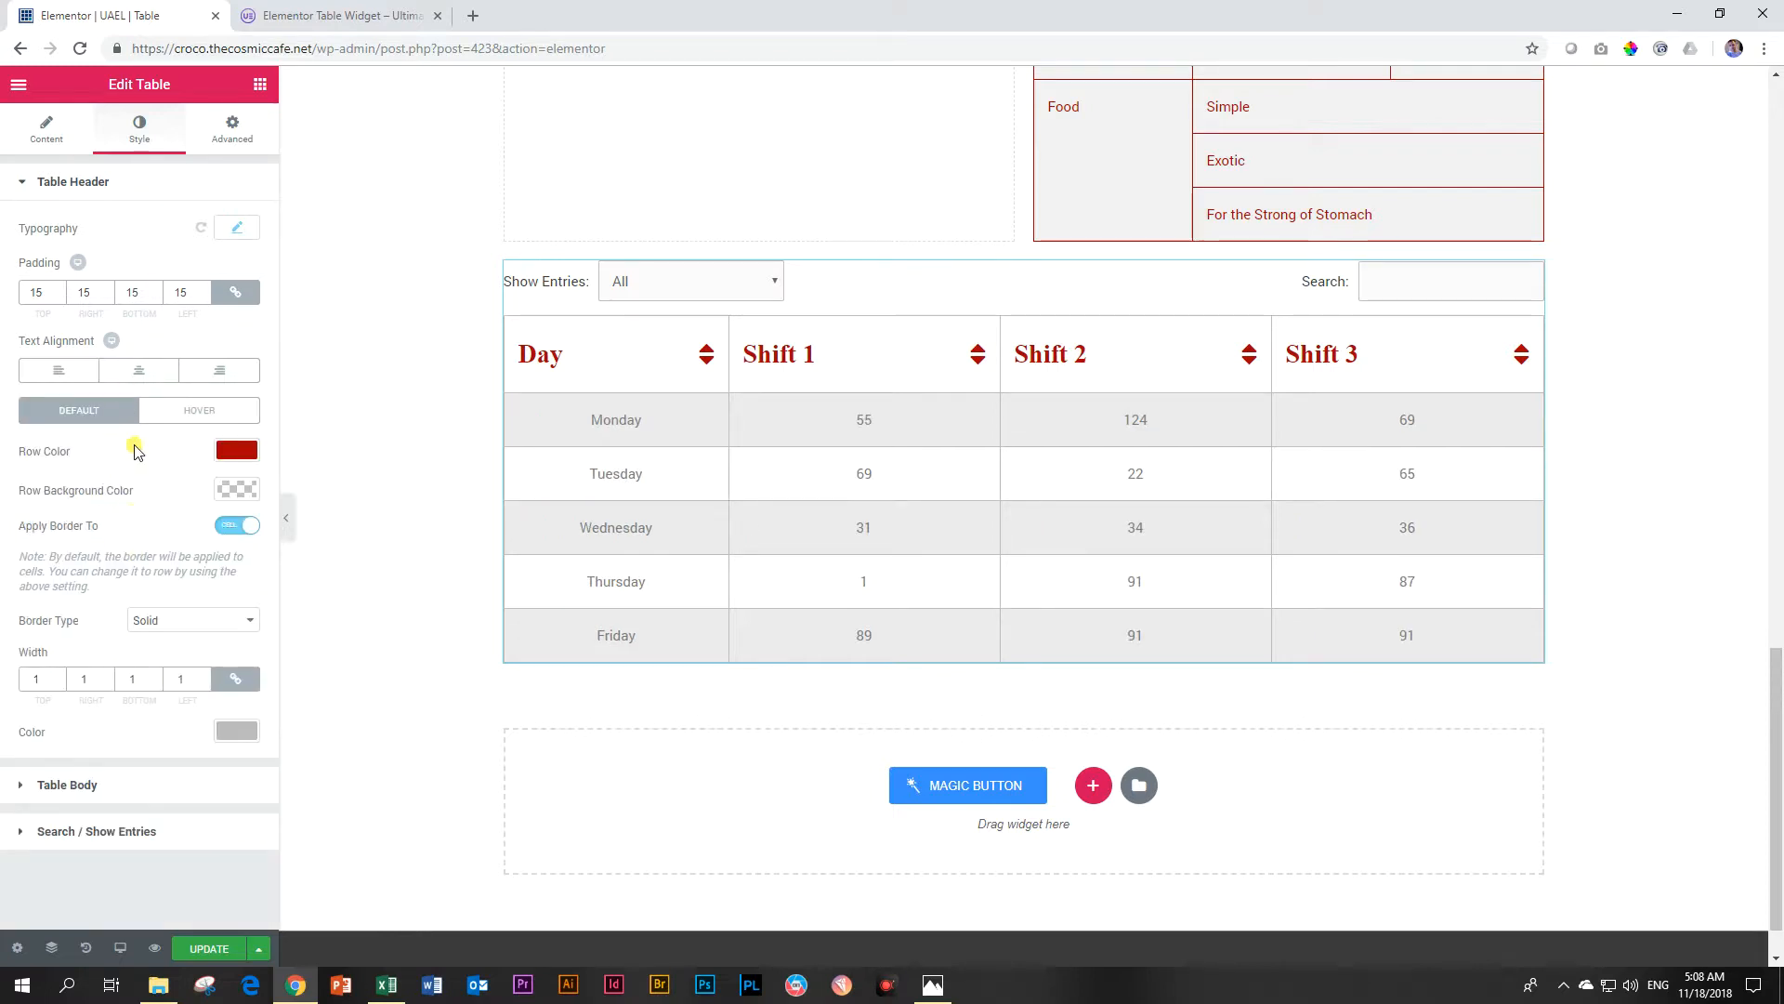
{"action": "left_click", "coordinate": [139, 371]}
{"action": "left_click", "coordinate": [51, 186]}
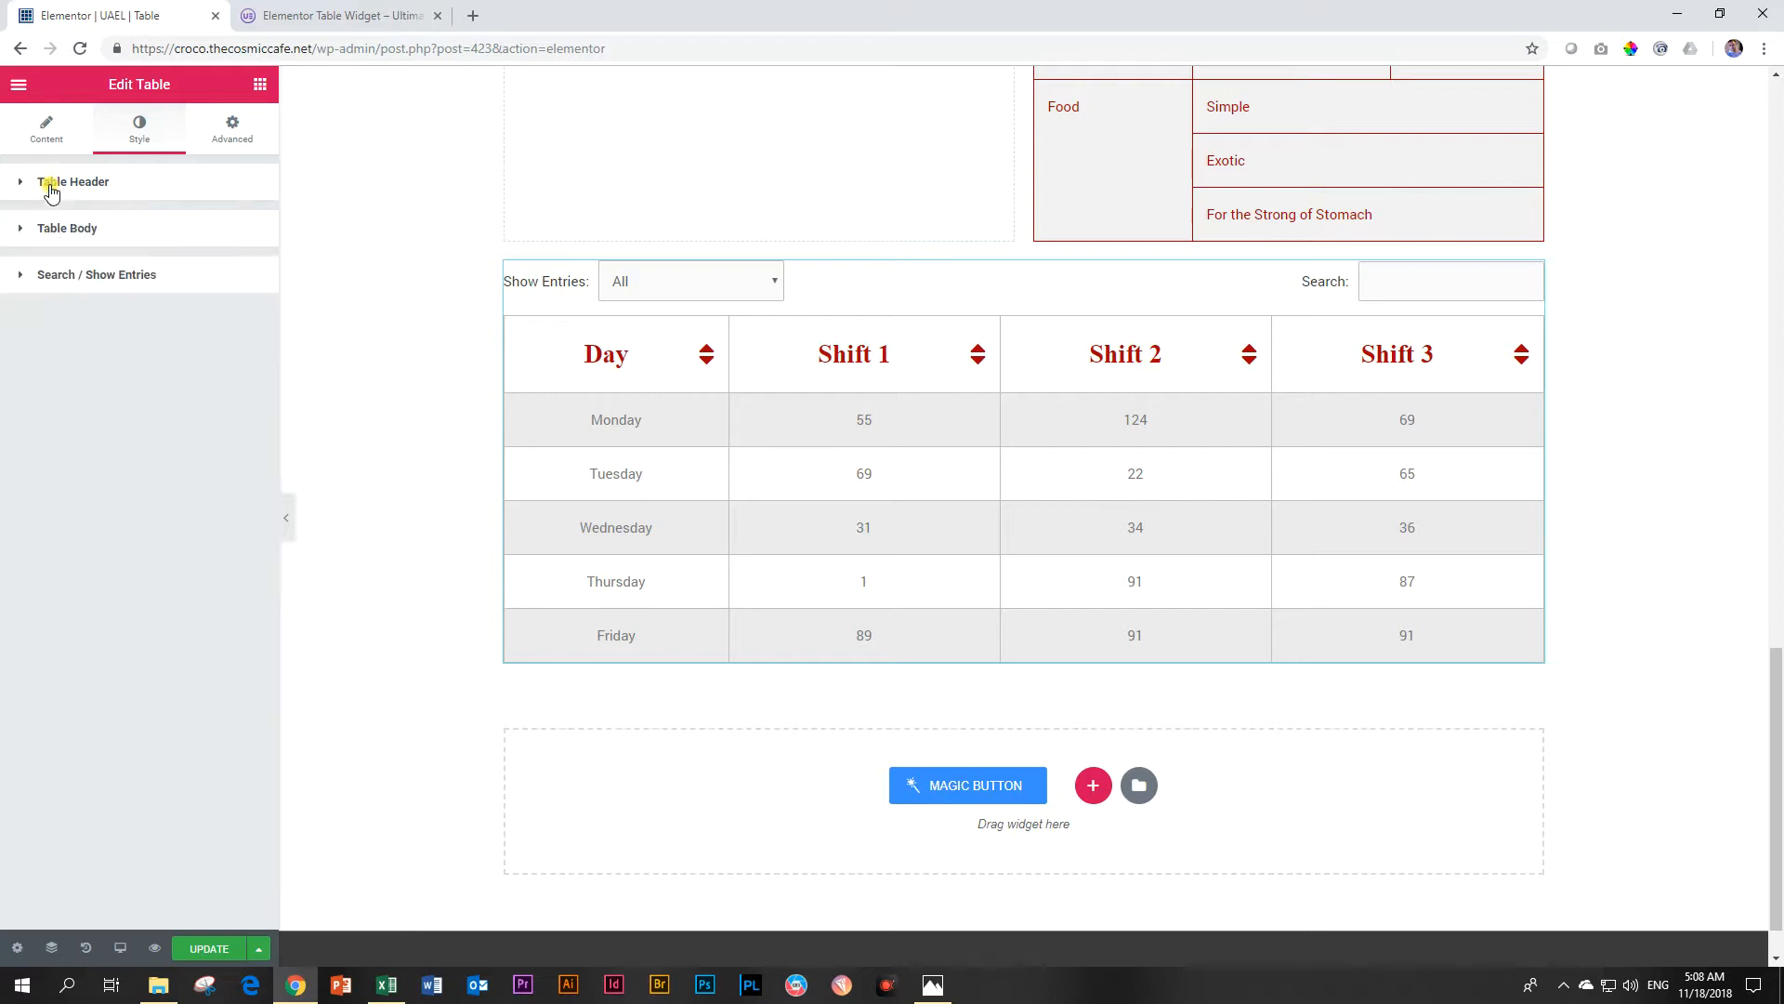
- Set the Search / Show Entries label color to the light teal preset after trying the darker teal one
{"action": "left_click", "coordinate": [22, 277]}
{"action": "left_click", "coordinate": [237, 321]}
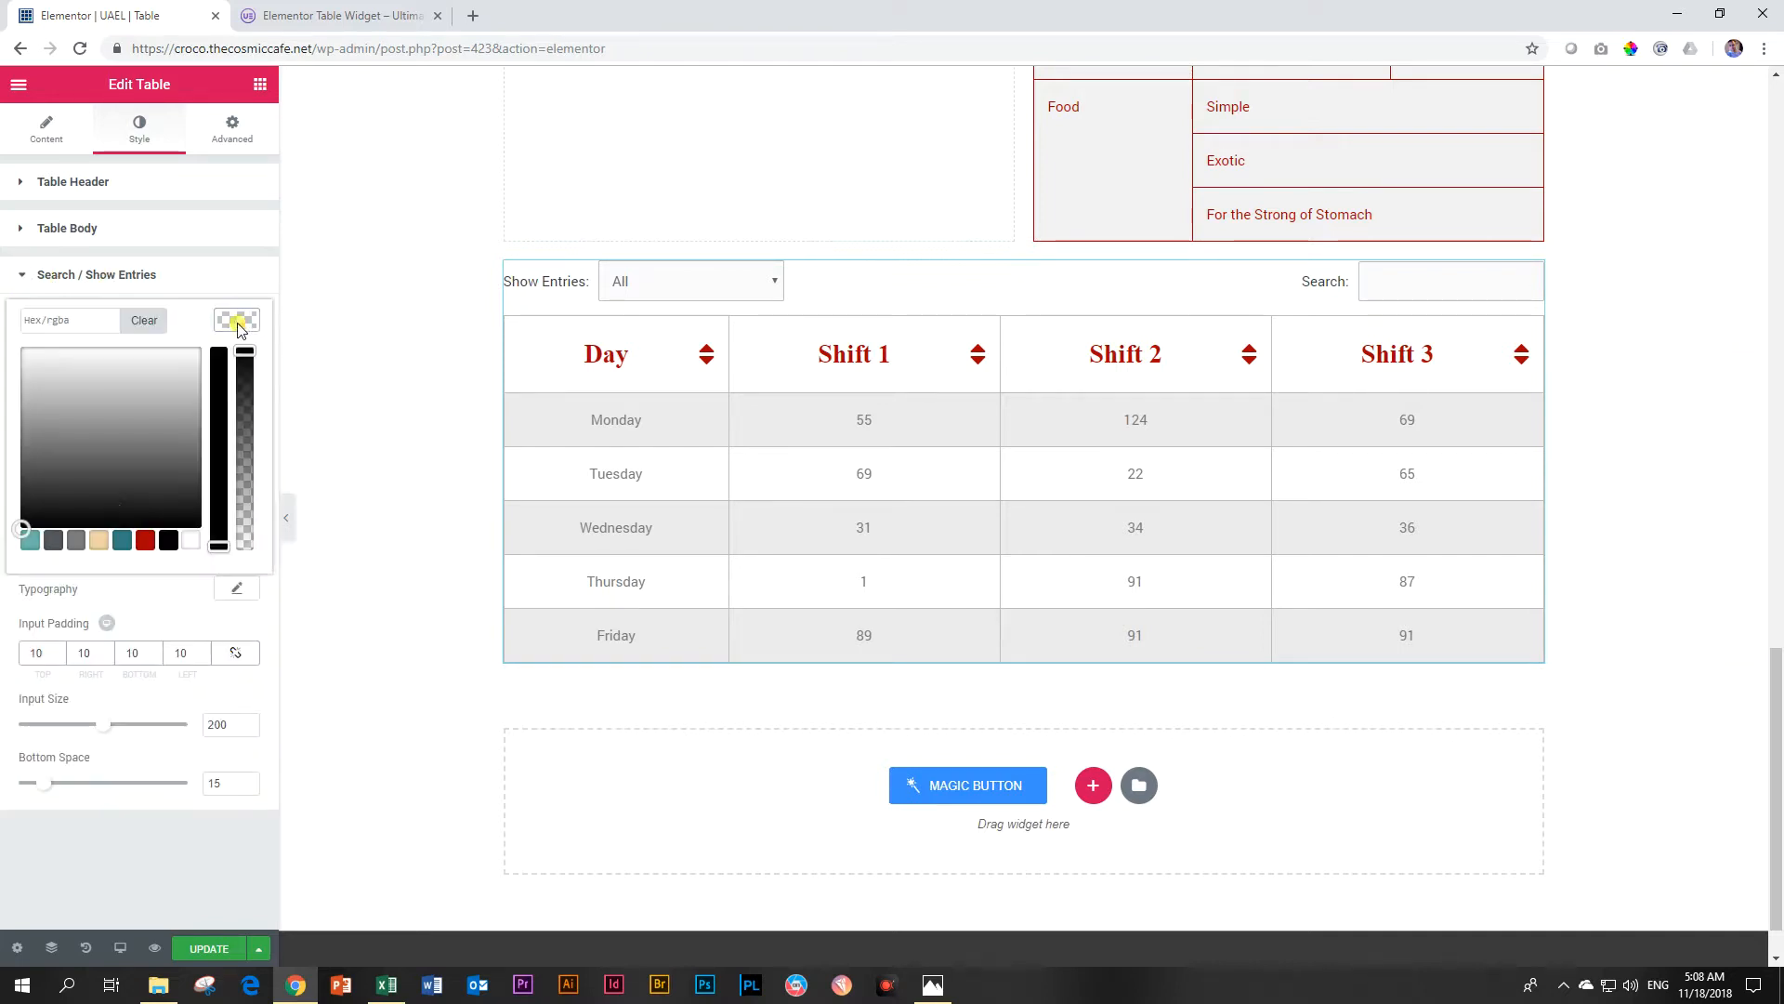
{"action": "left_click", "coordinate": [31, 540]}
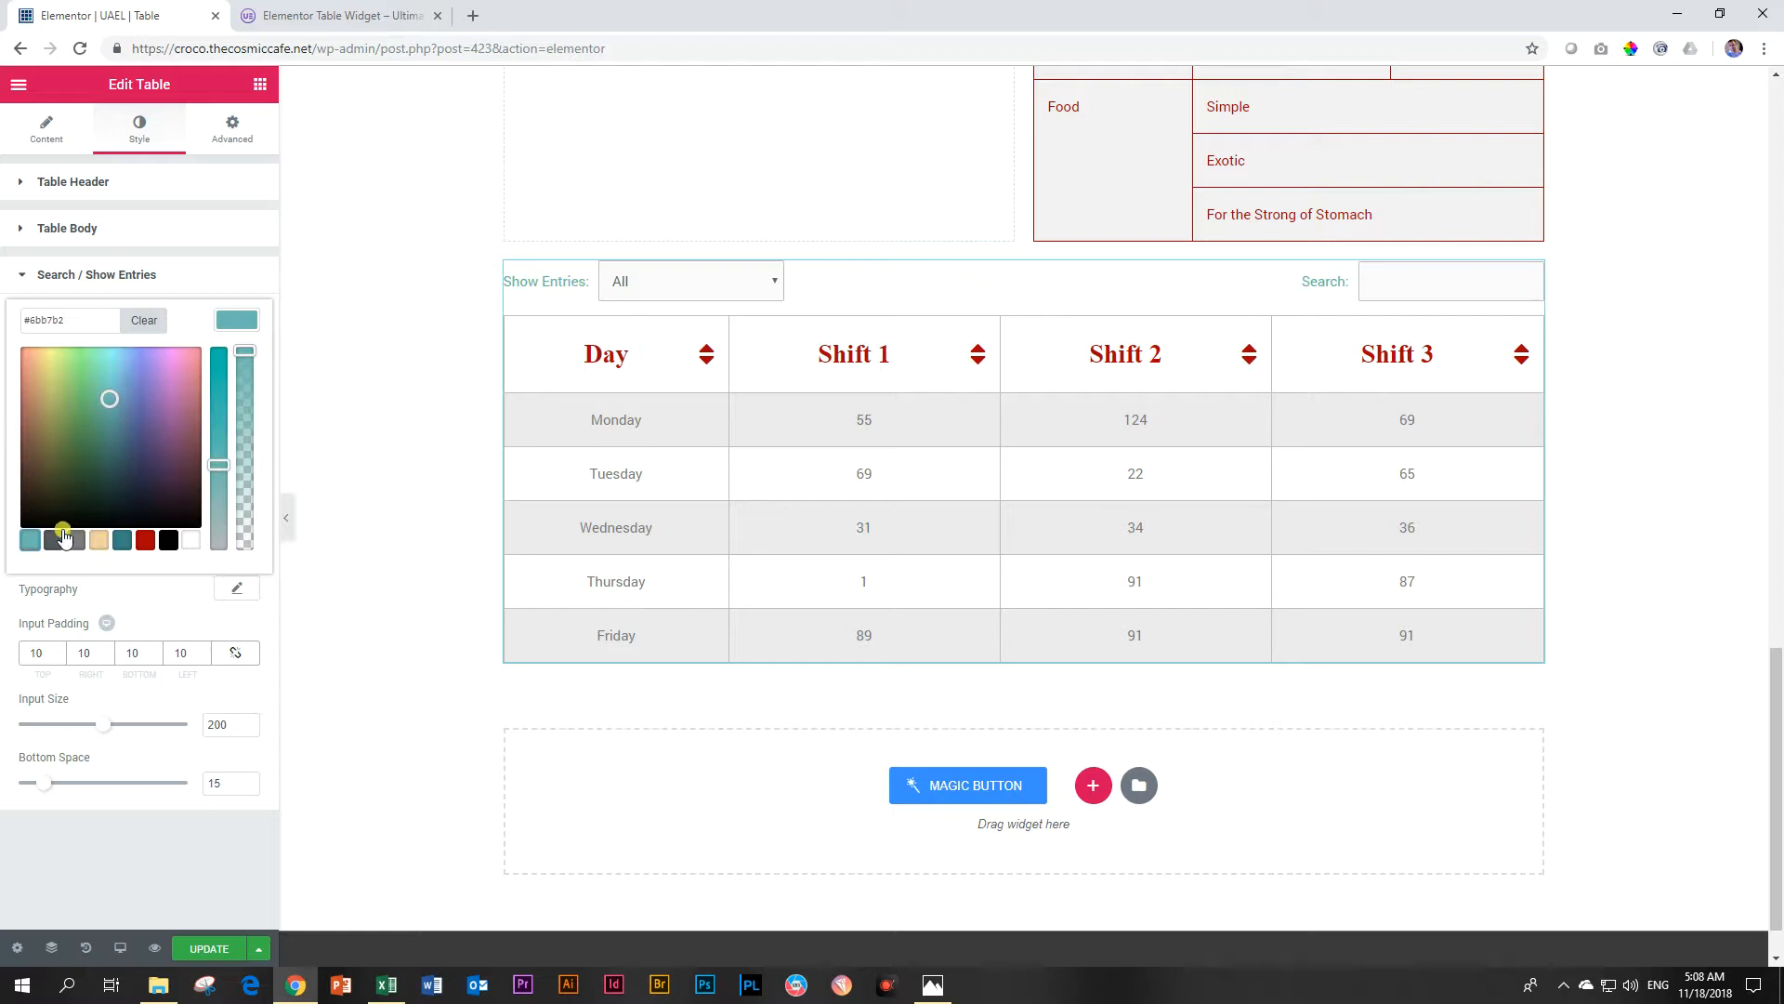
{"action": "left_click", "coordinate": [124, 546]}
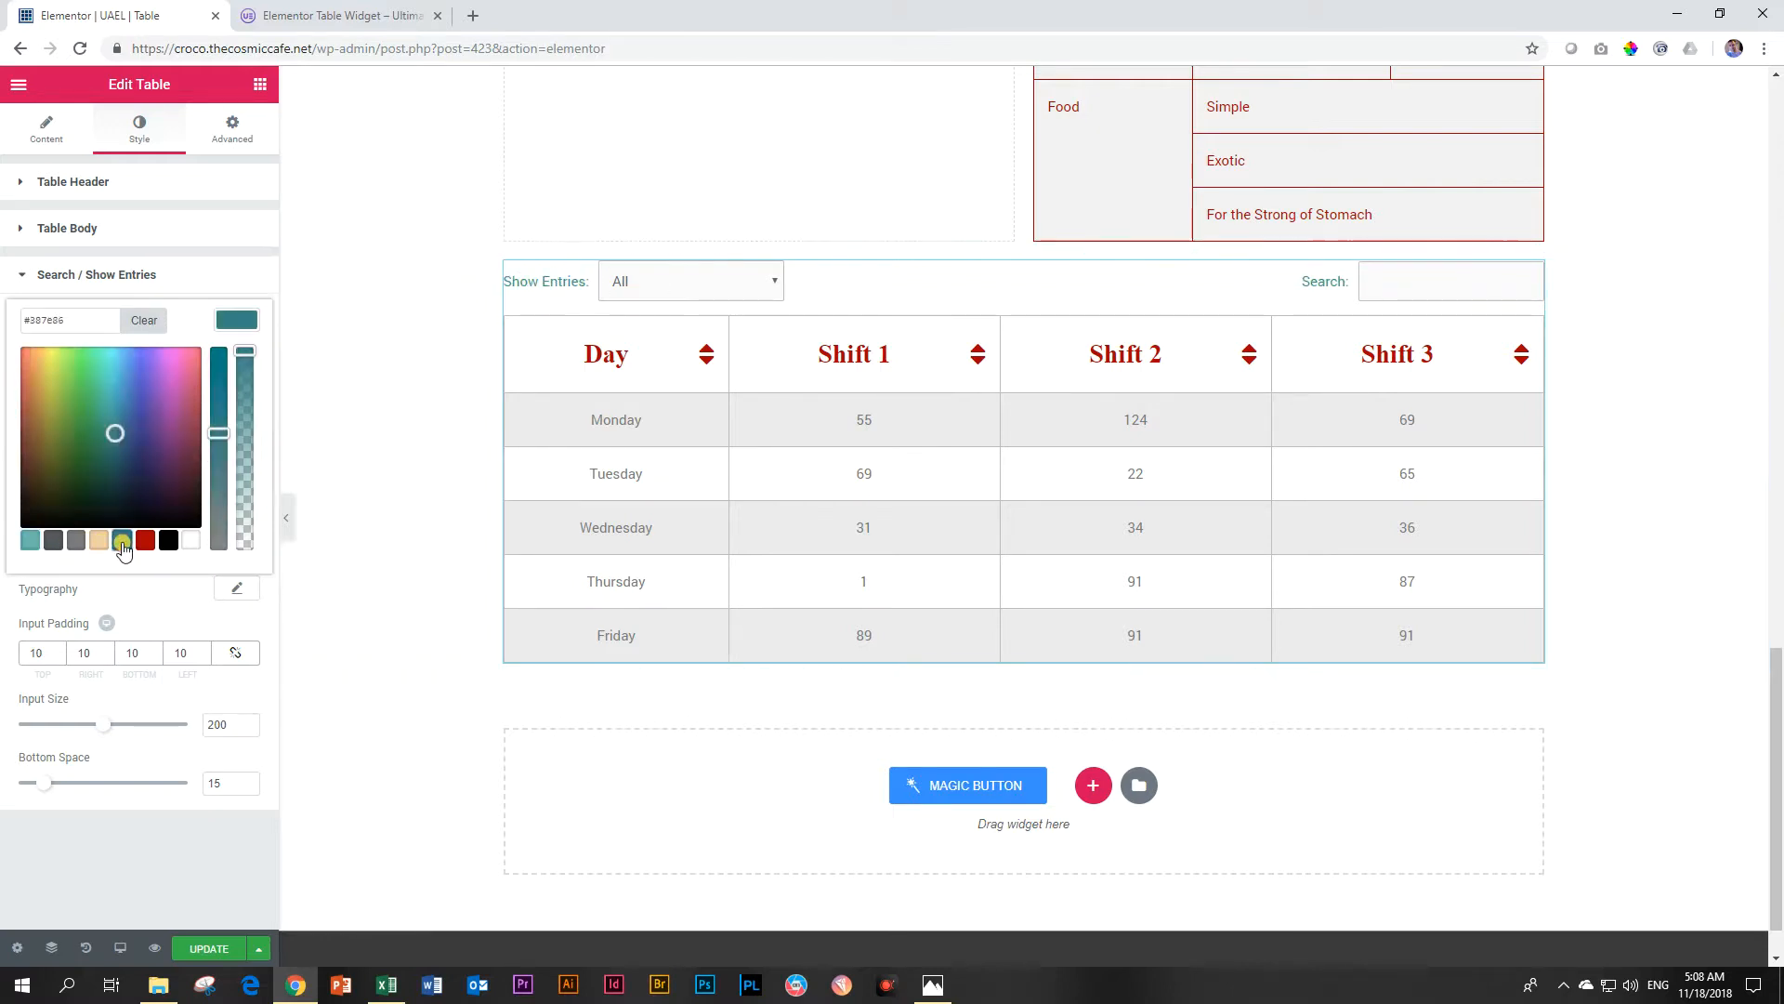
{"action": "left_click", "coordinate": [32, 544]}
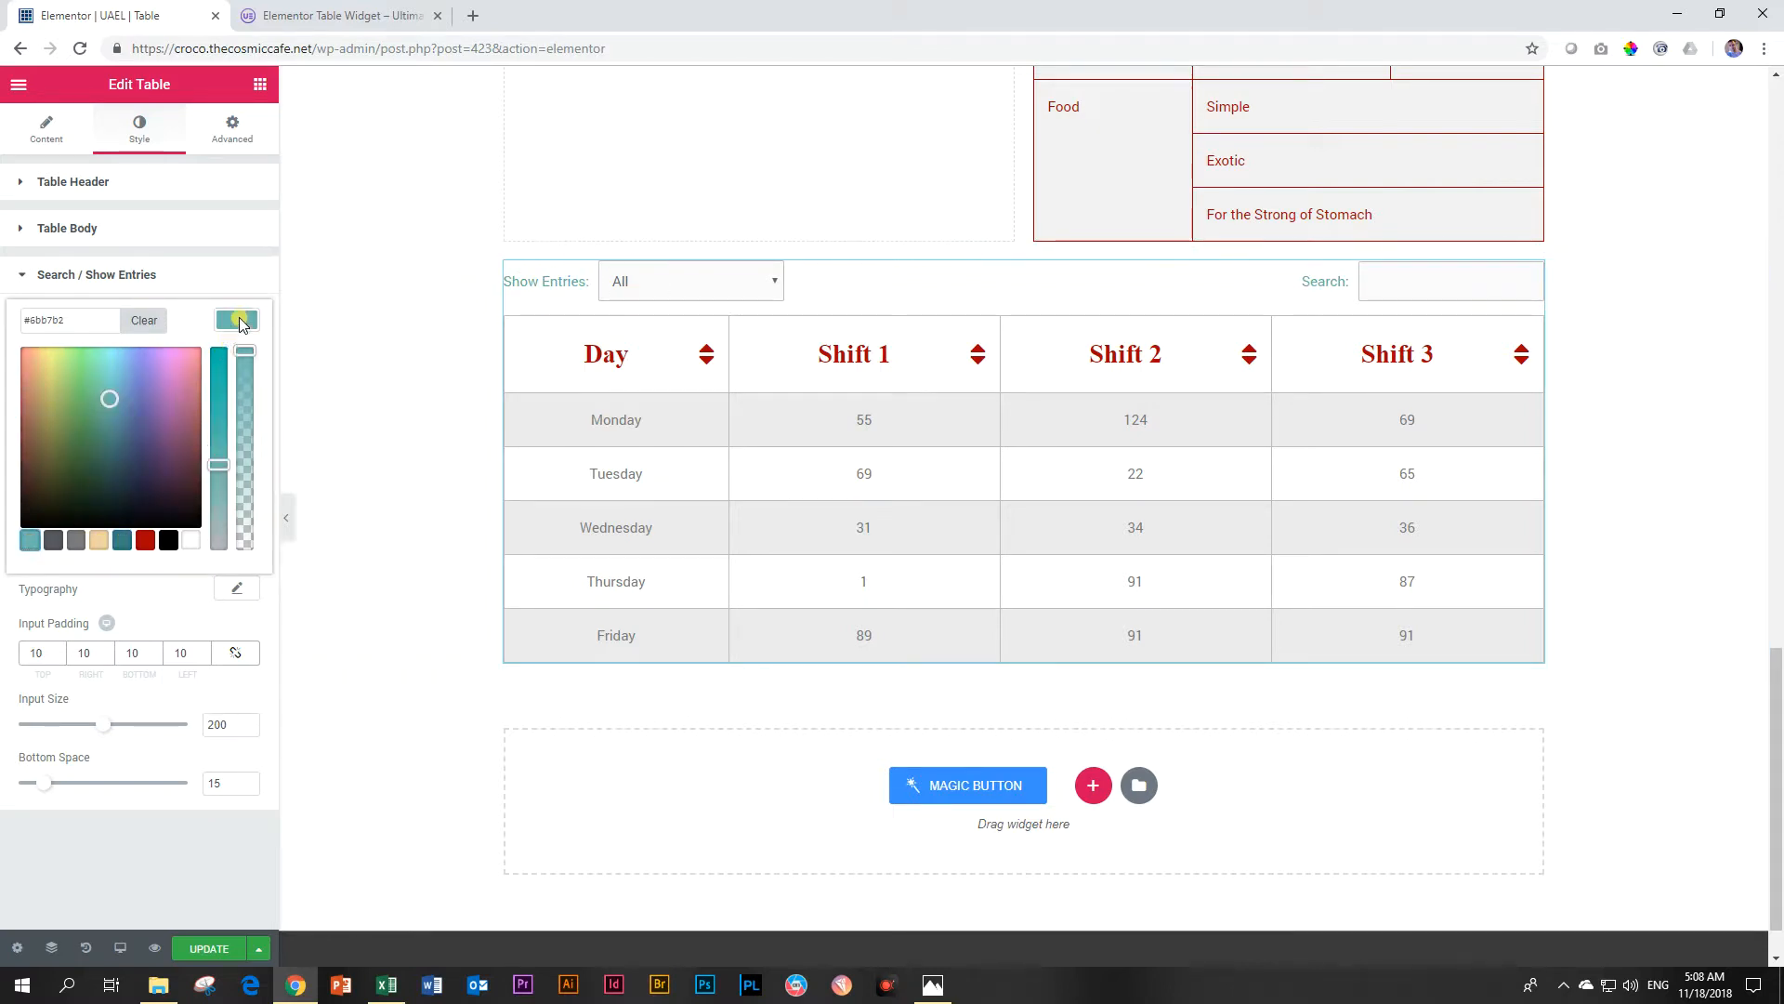
{"action": "left_click", "coordinate": [236, 320]}
- Set the Search / Show Entries input color to the dark red preset and check it in the entries list
{"action": "left_click", "coordinate": [231, 358]}
{"action": "left_click", "coordinate": [145, 579]}
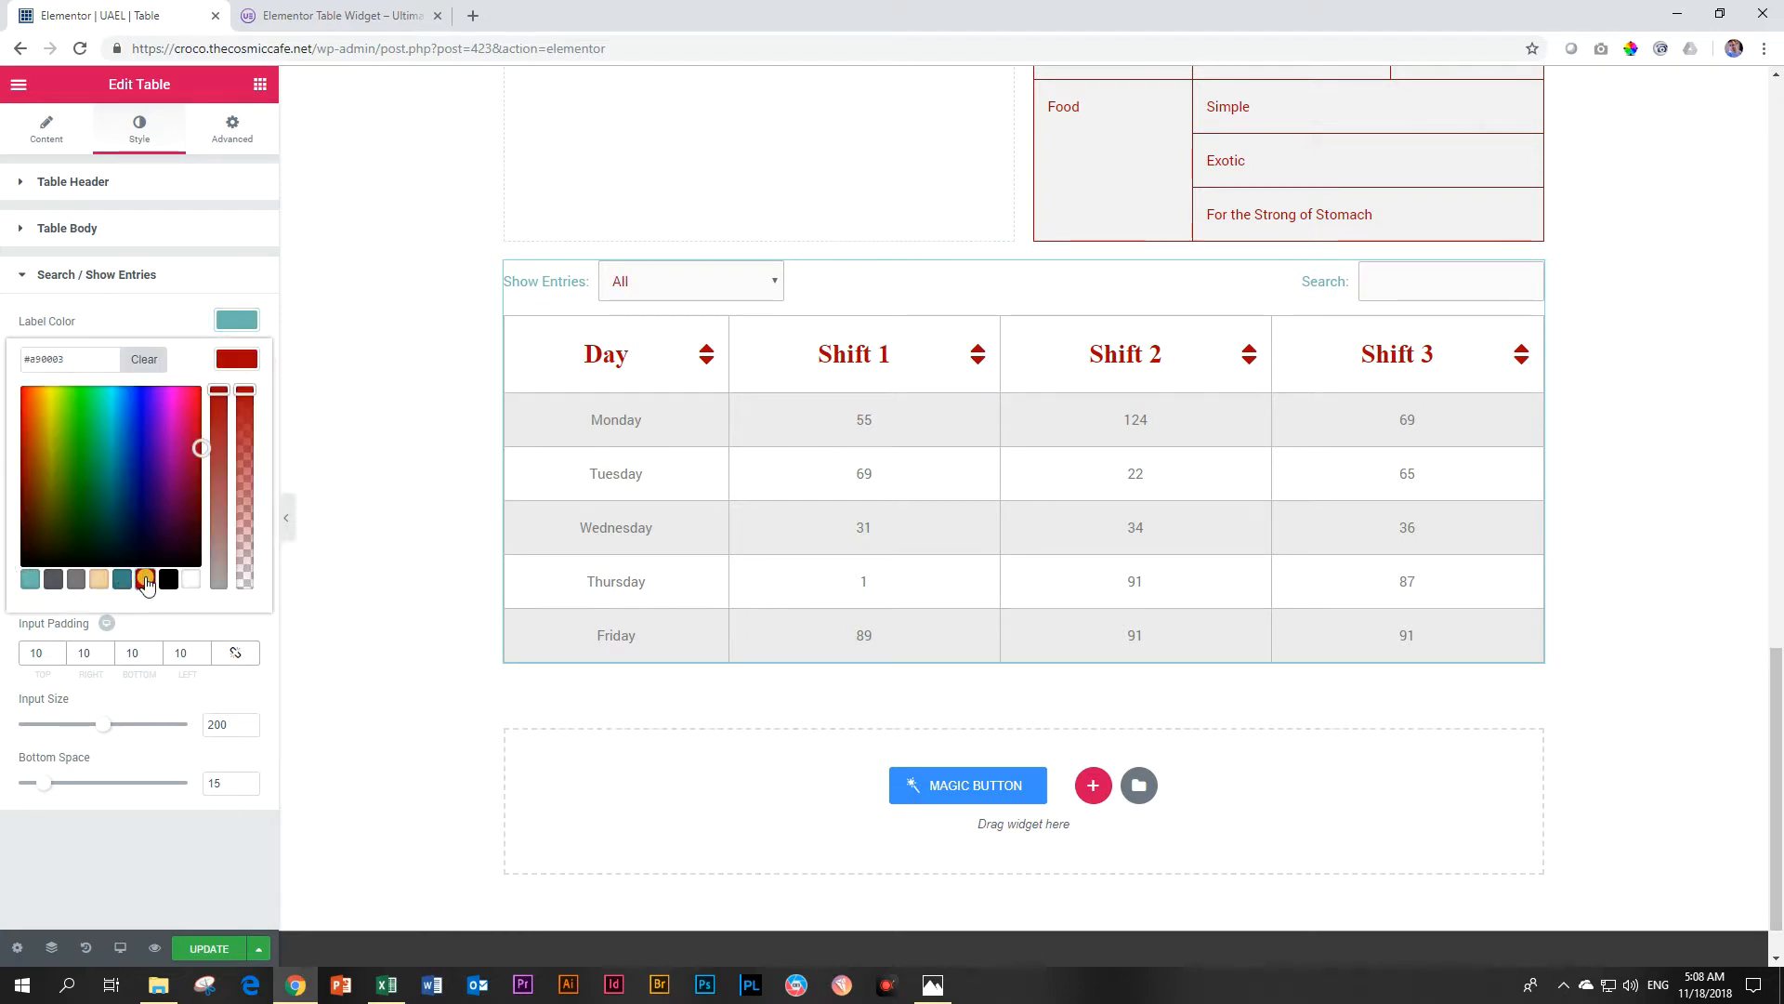
{"action": "left_click", "coordinate": [684, 281]}
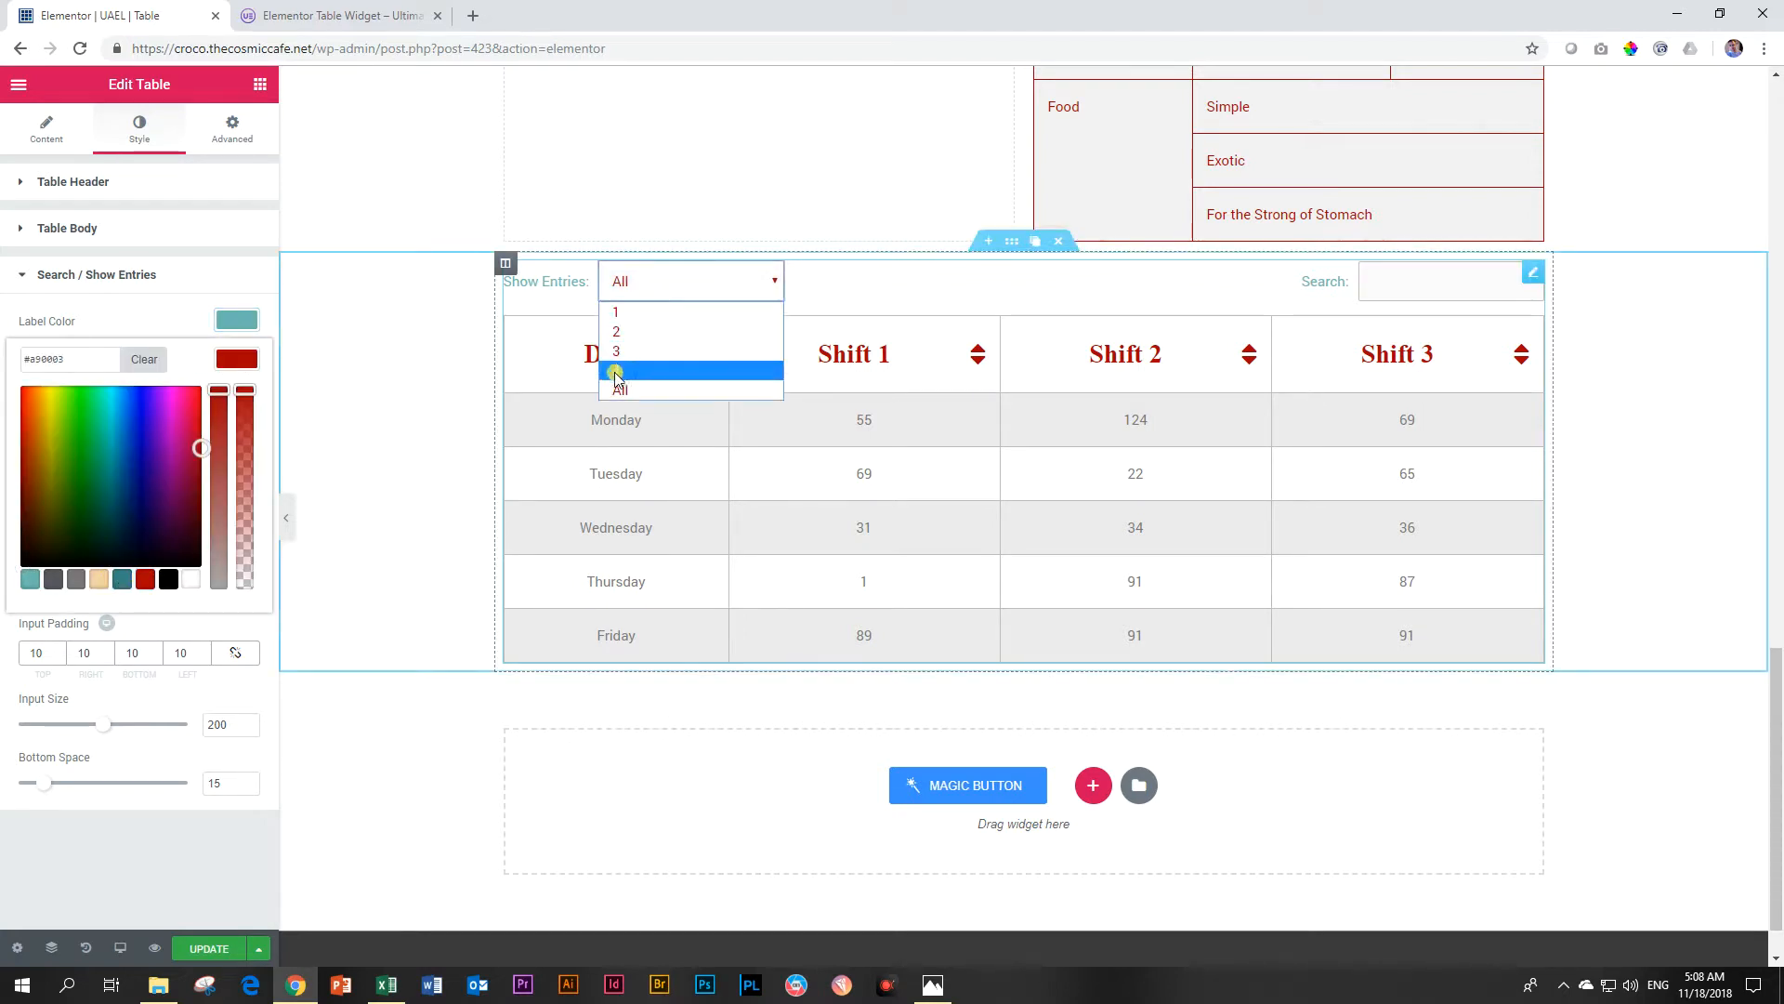
{"action": "left_click", "coordinate": [240, 360]}
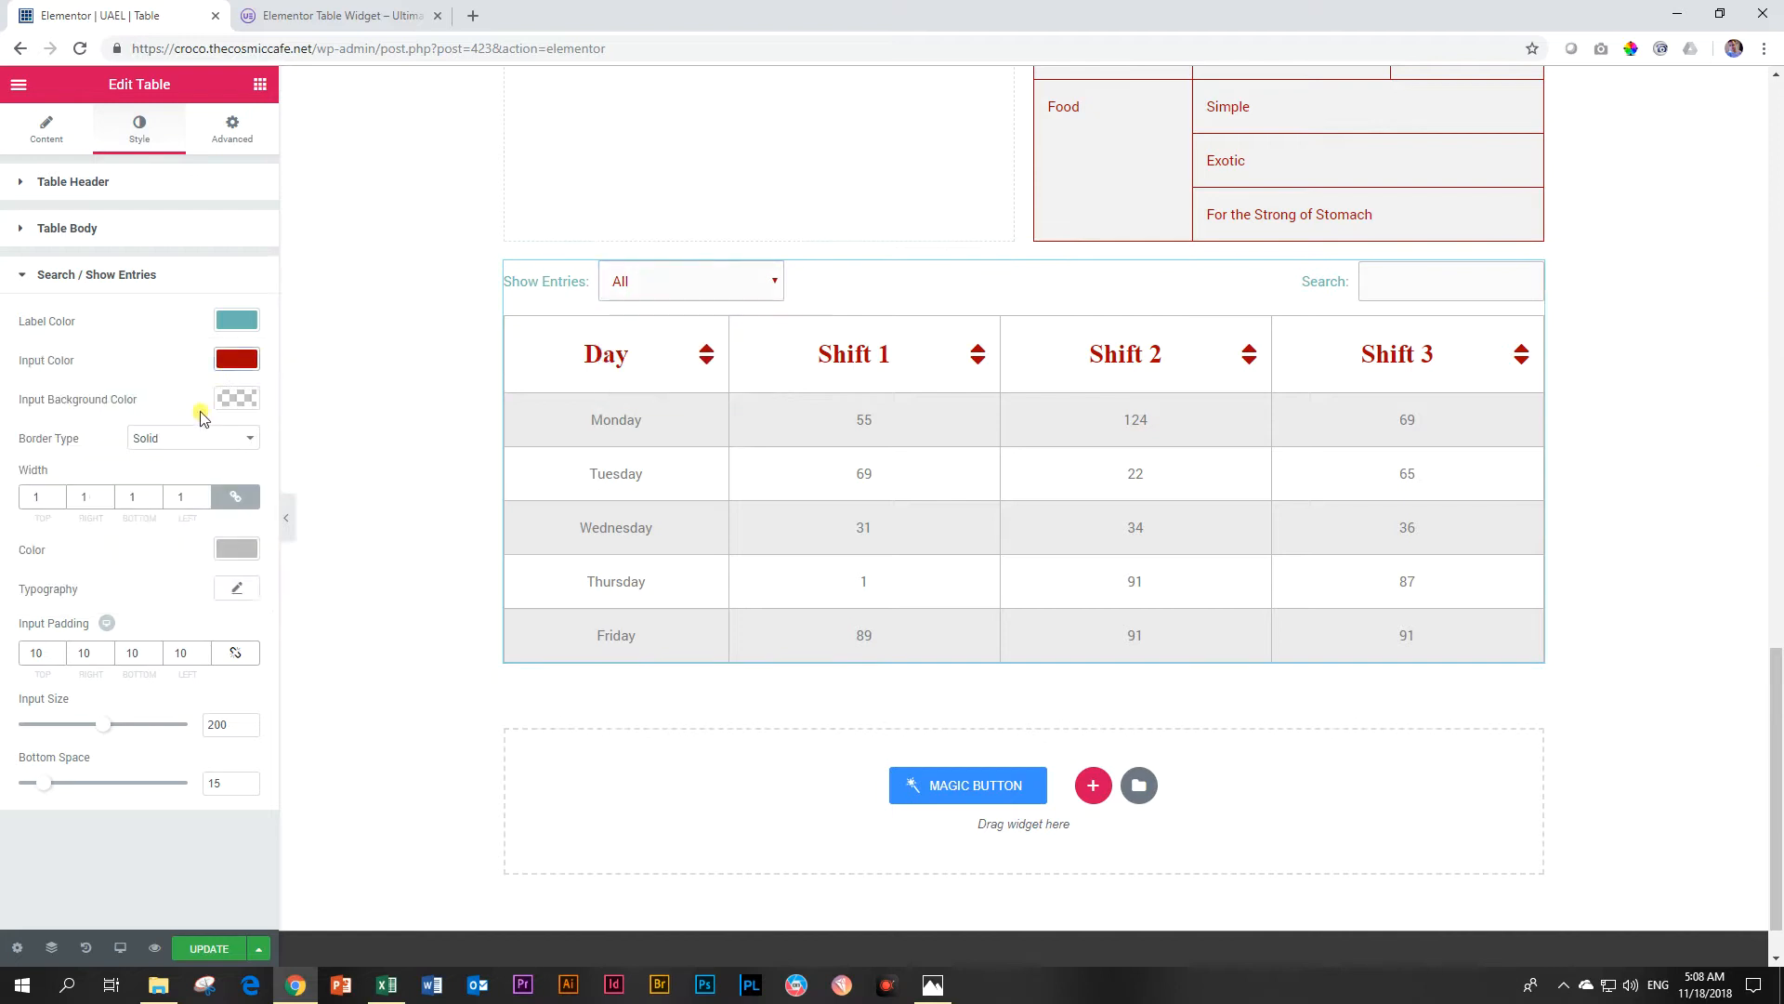
- Set the Search / Show Entries input background color to the light orange preset and check it in the entries list
{"action": "left_click", "coordinate": [235, 399]}
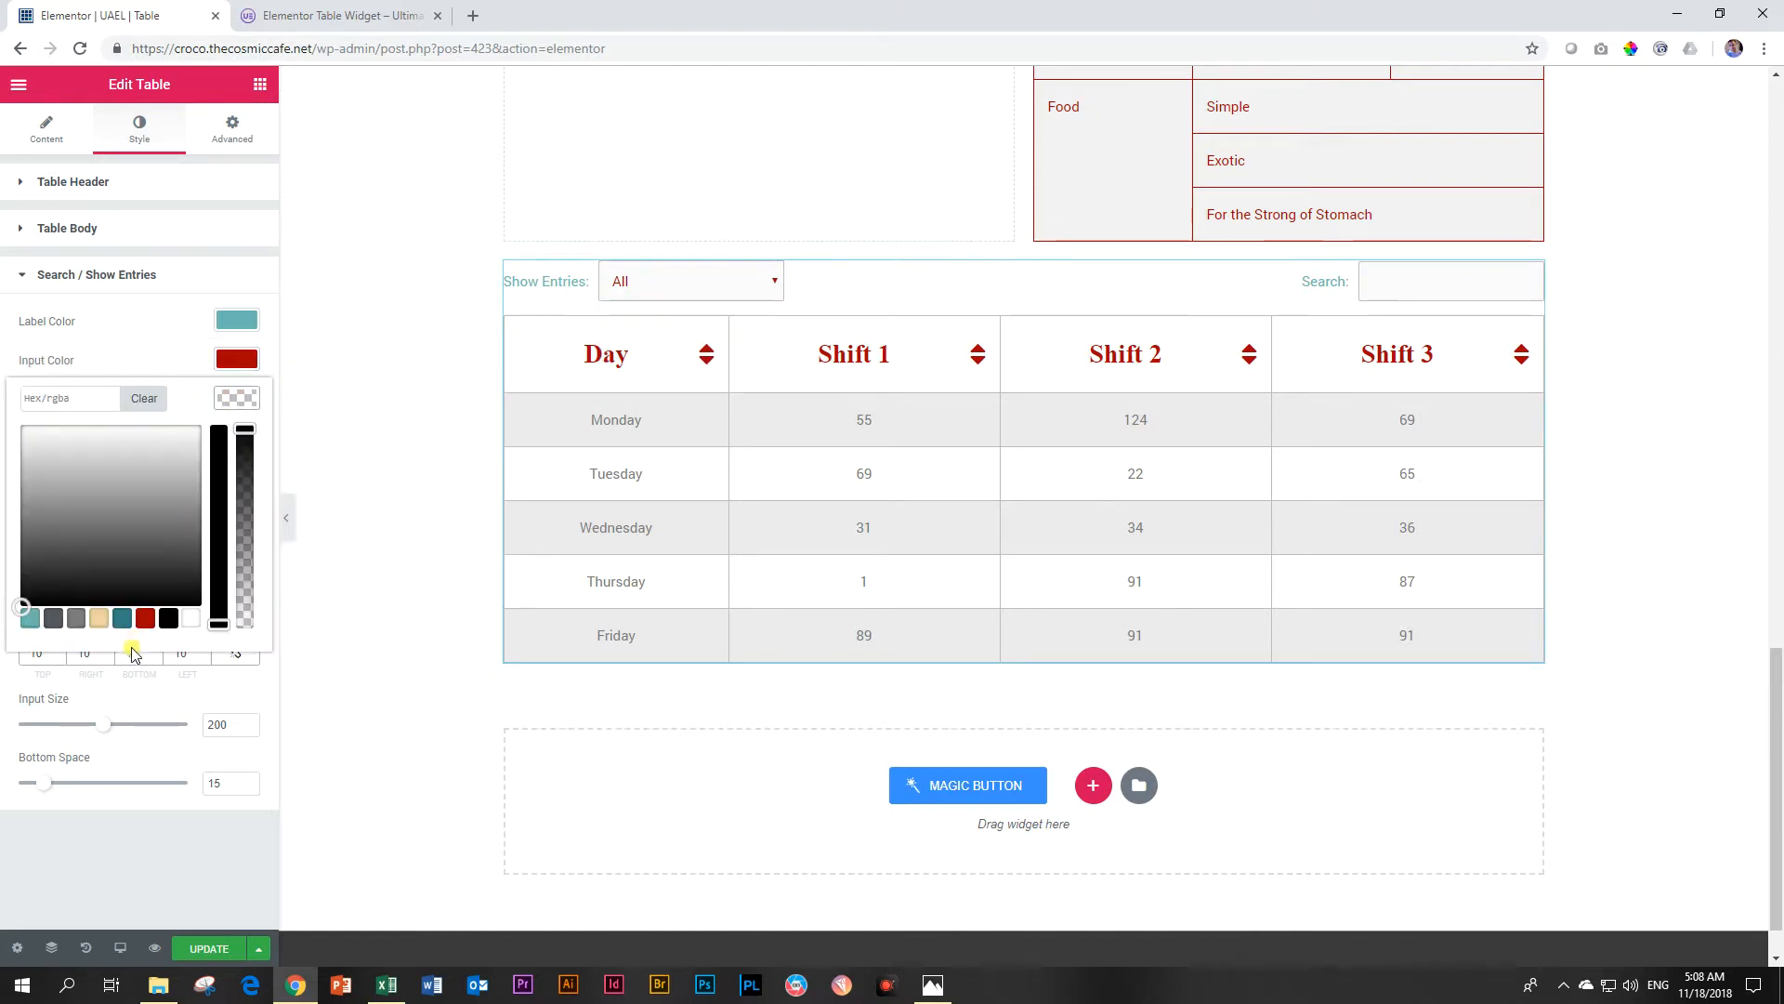
{"action": "left_click", "coordinate": [98, 618]}
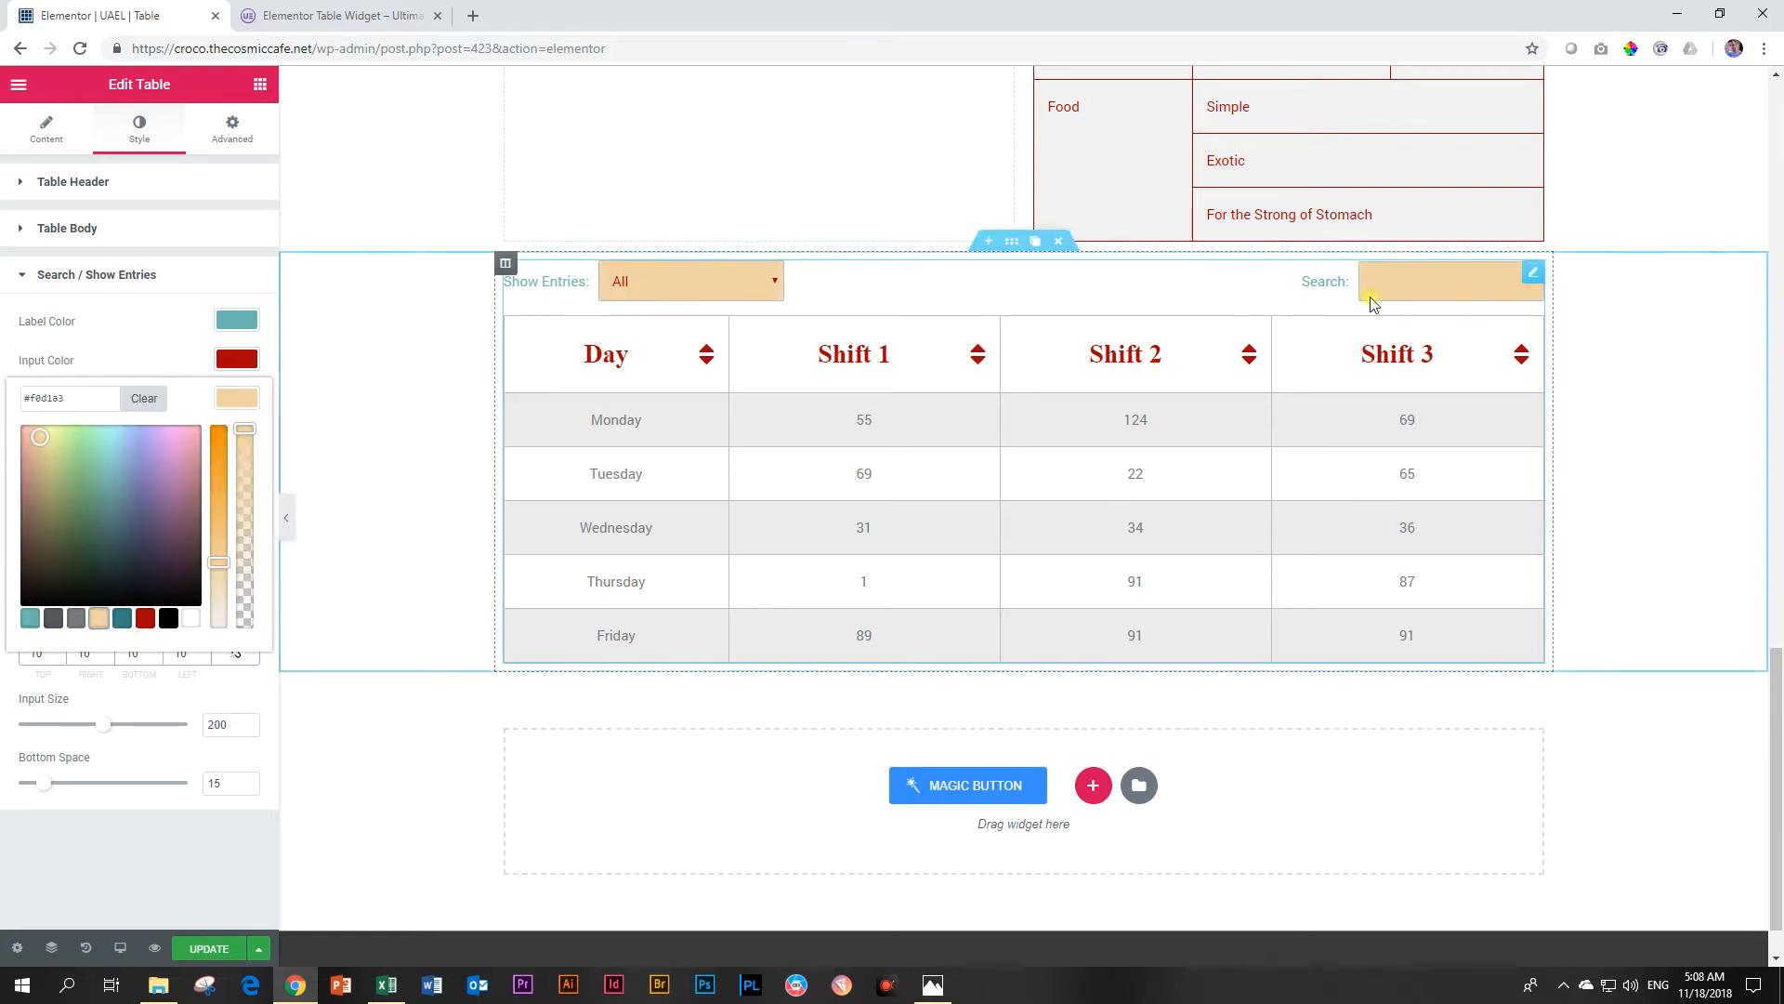
{"action": "left_click", "coordinate": [756, 280]}
{"action": "left_click", "coordinate": [757, 279]}
{"action": "left_click", "coordinate": [235, 400]}
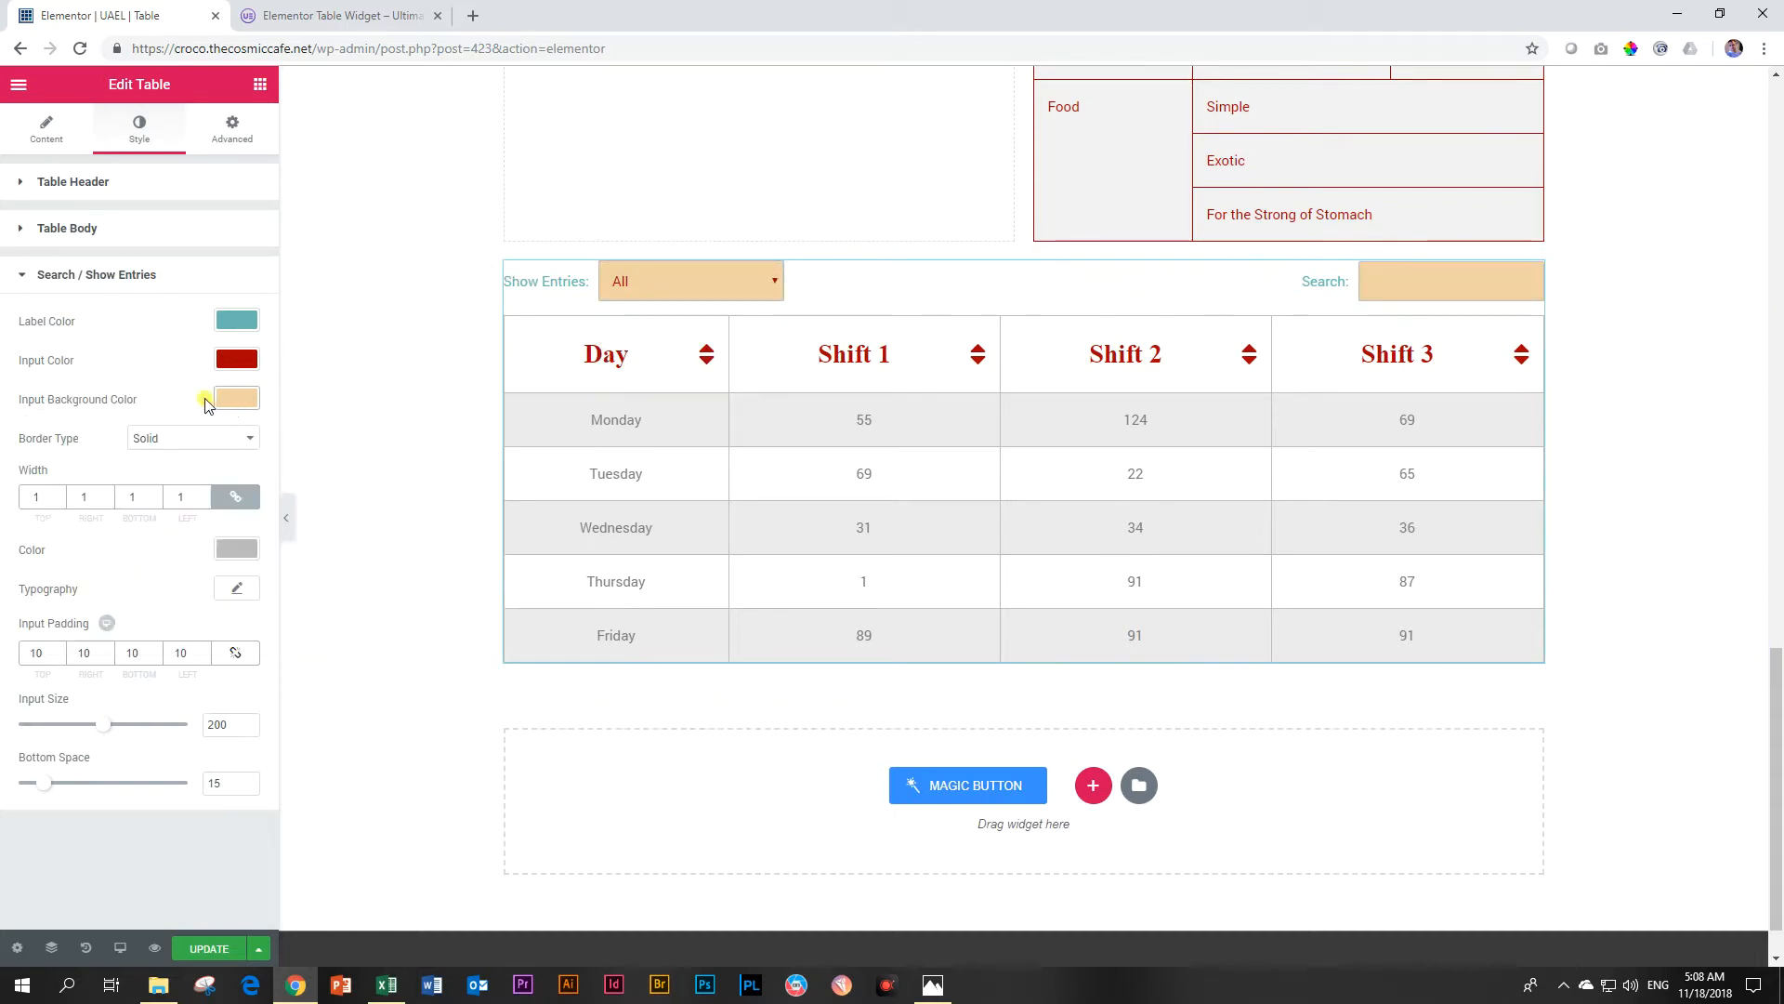
- Give the search and entries inputs a dotted border with a width of 10 on all sides
{"action": "left_click", "coordinate": [171, 440]}
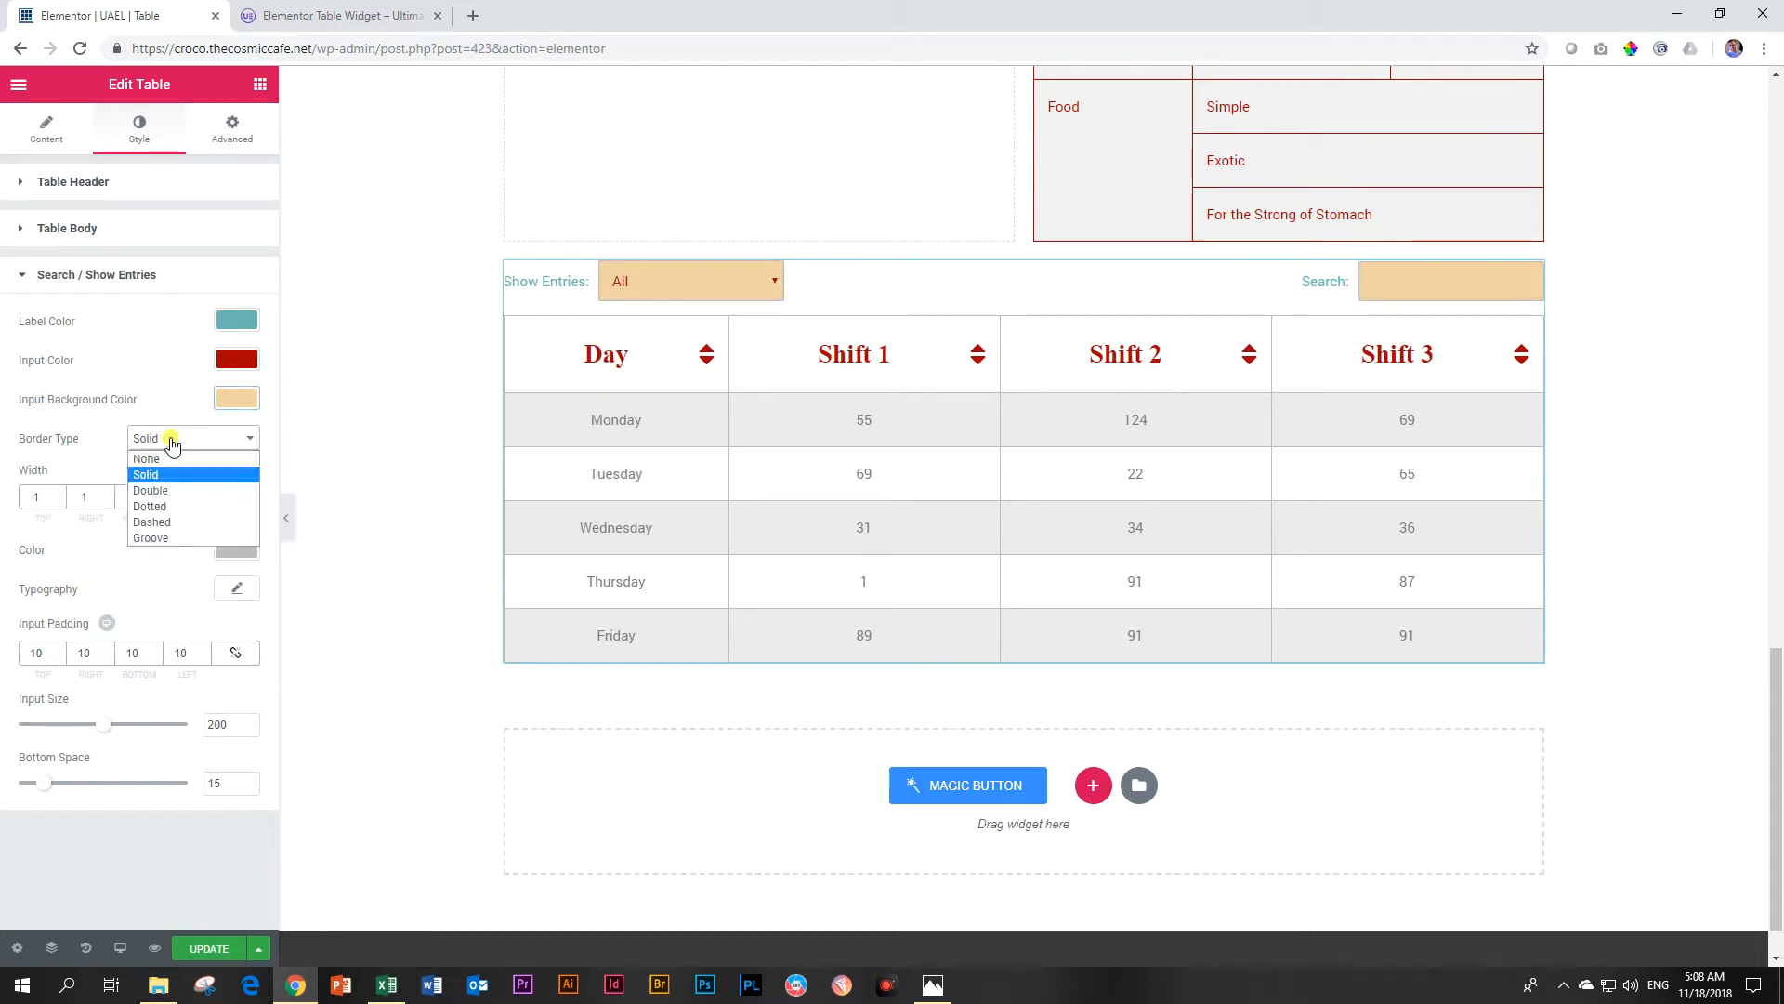
{"action": "left_click", "coordinate": [154, 505]}
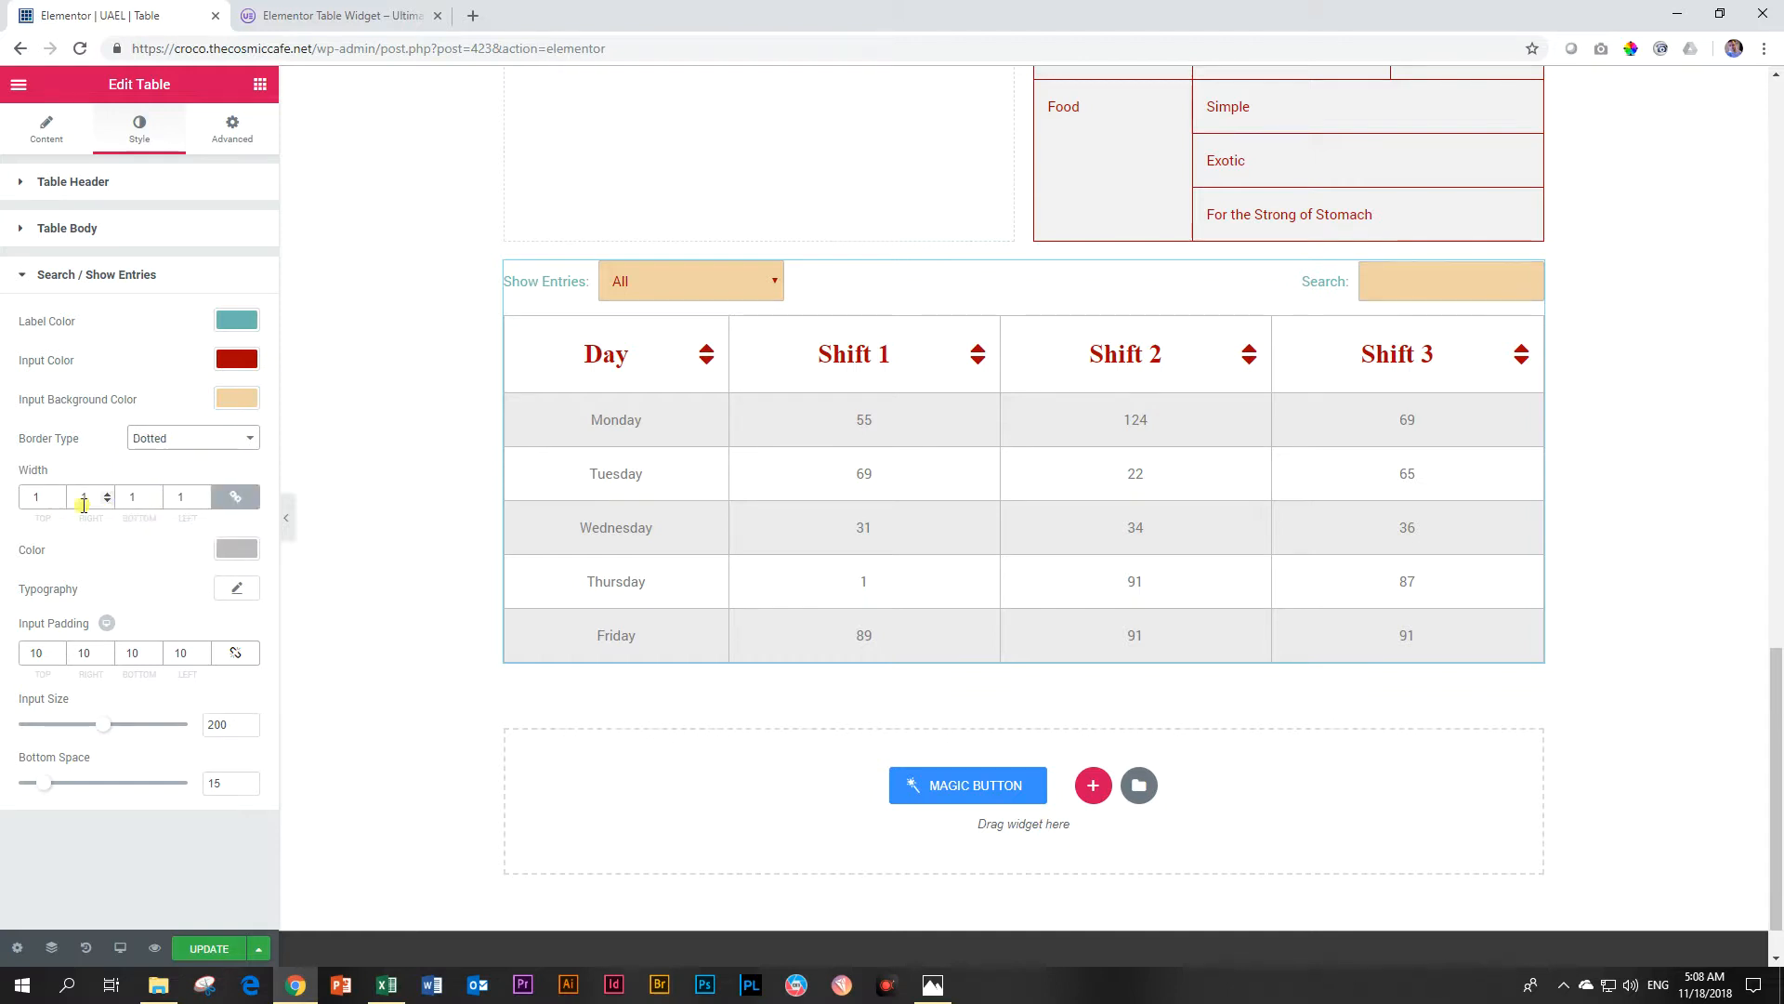
{"action": "left_click", "coordinate": [158, 494]}
{"action": "left_click", "coordinate": [158, 495]}
{"action": "left_click", "coordinate": [158, 494]}
{"action": "left_click", "coordinate": [158, 494]}
{"action": "left_click", "coordinate": [157, 494]}
{"action": "left_click", "coordinate": [158, 494]}
{"action": "left_click", "coordinate": [158, 494]}
{"action": "left_click", "coordinate": [158, 494]}
{"action": "left_click", "coordinate": [157, 494]}
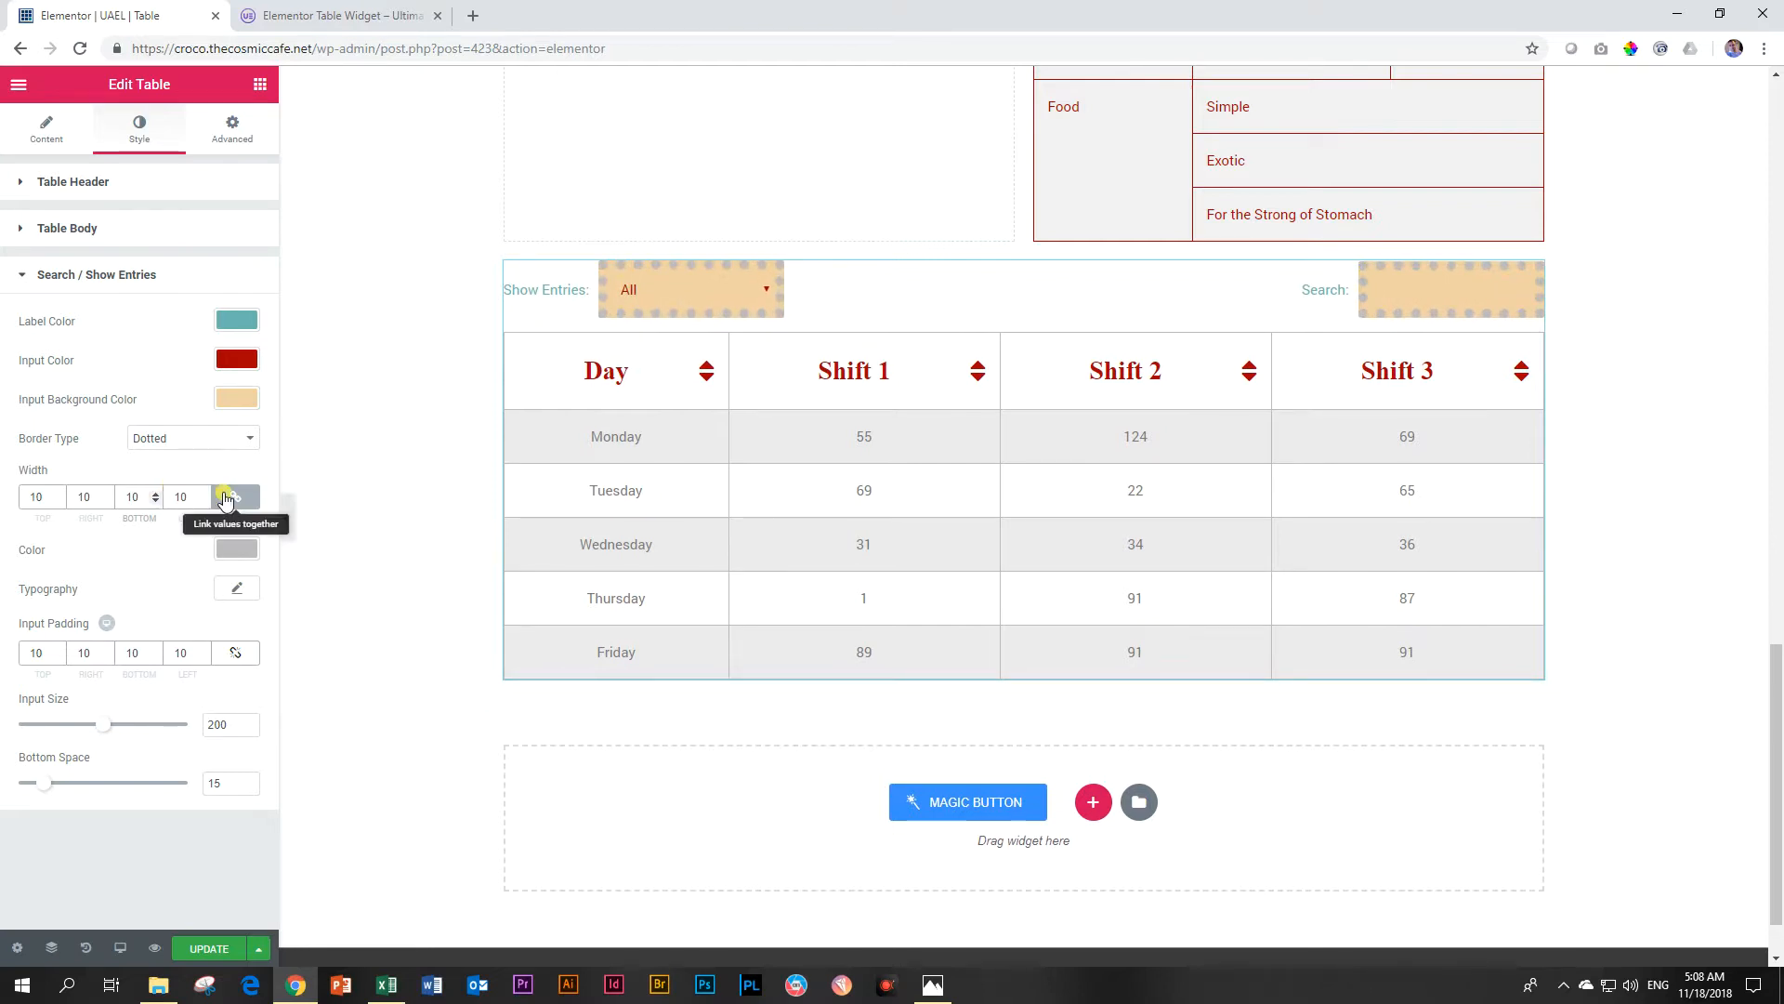
- Set the border color of the search and entries inputs to the dark red preset
{"action": "left_click", "coordinate": [232, 556]}
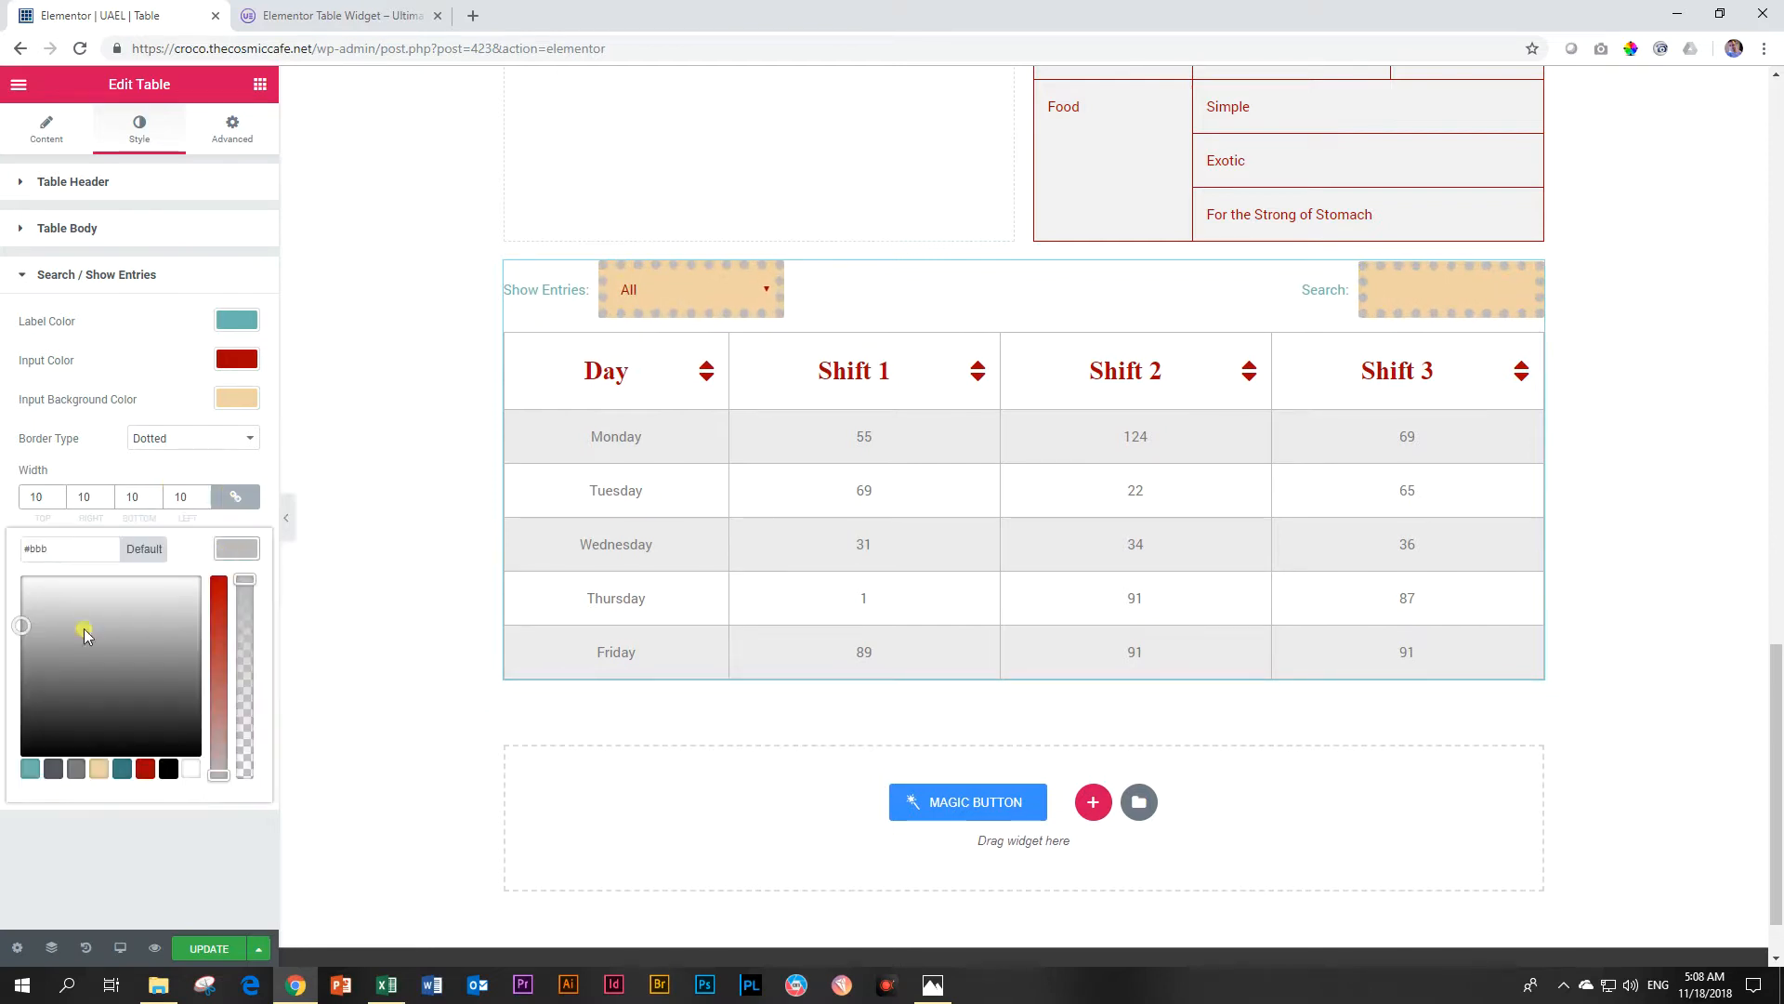
{"action": "left_click", "coordinate": [144, 768]}
{"action": "left_click", "coordinate": [226, 548]}
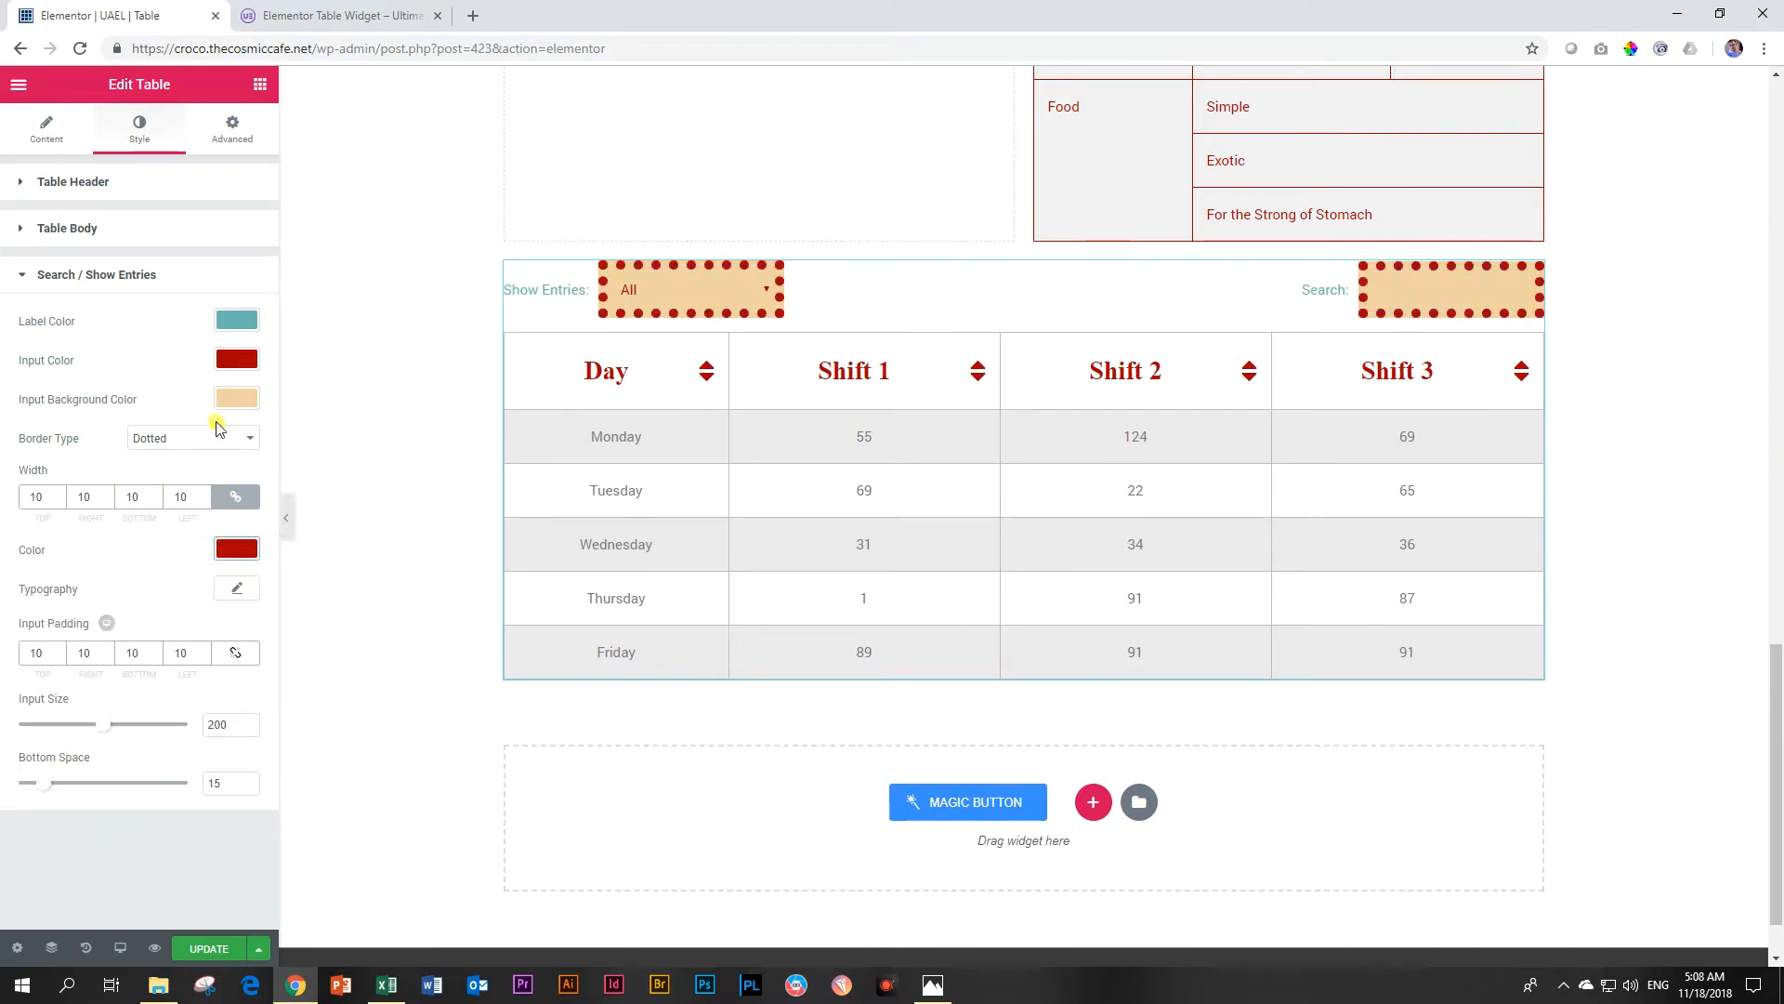
- Make the input background color of the search and entries fields fully transparent and check the entries list
{"action": "left_click", "coordinate": [234, 399]}
{"action": "left_click_drag", "start_coordinate": [241, 430], "coordinate": [260, 667]}
{"action": "left_click", "coordinate": [766, 290]}
{"action": "left_click", "coordinate": [766, 290]}
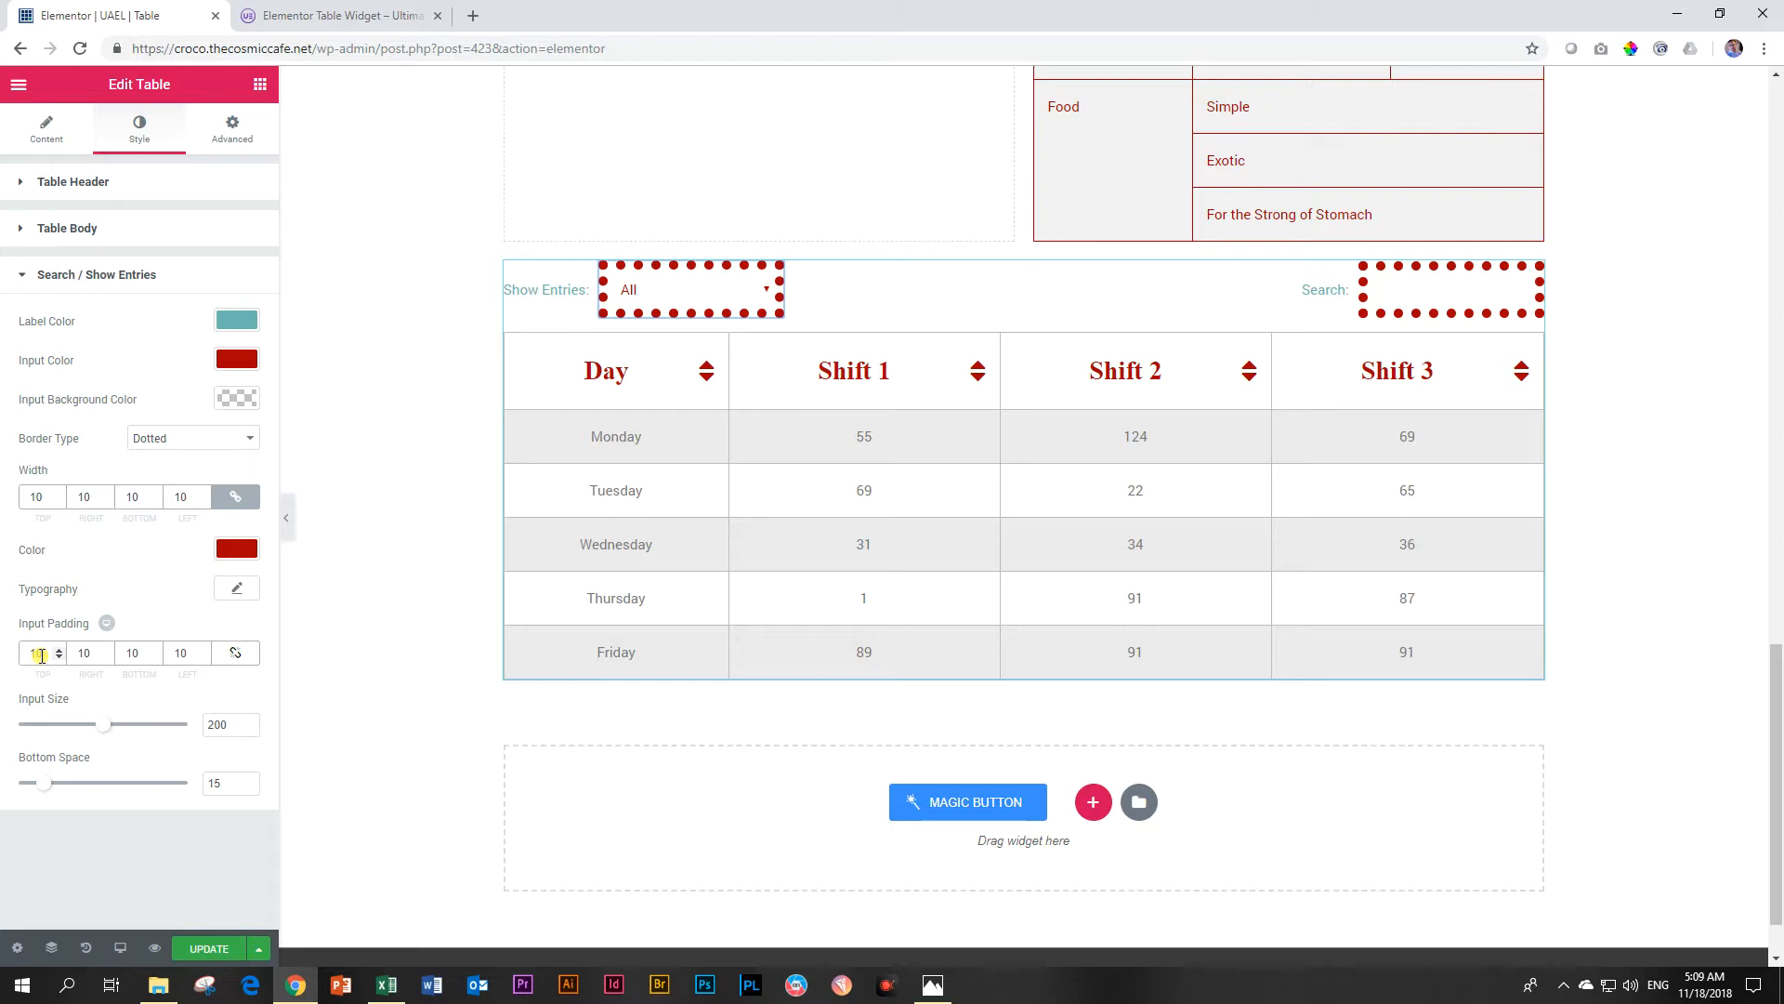
- Set the Search / Show Entries input size to 130 and the bottom space to 41
{"action": "mouse_move", "coordinate": [104, 734]}
{"action": "left_mouse_down"}
{"action": "mouse_move", "coordinate": [180, 723]}
{"action": "mouse_move", "coordinate": [75, 724]}
{"action": "left_mouse_up"}
{"action": "left_click_drag", "start_coordinate": [44, 782], "coordinate": [90, 783]}
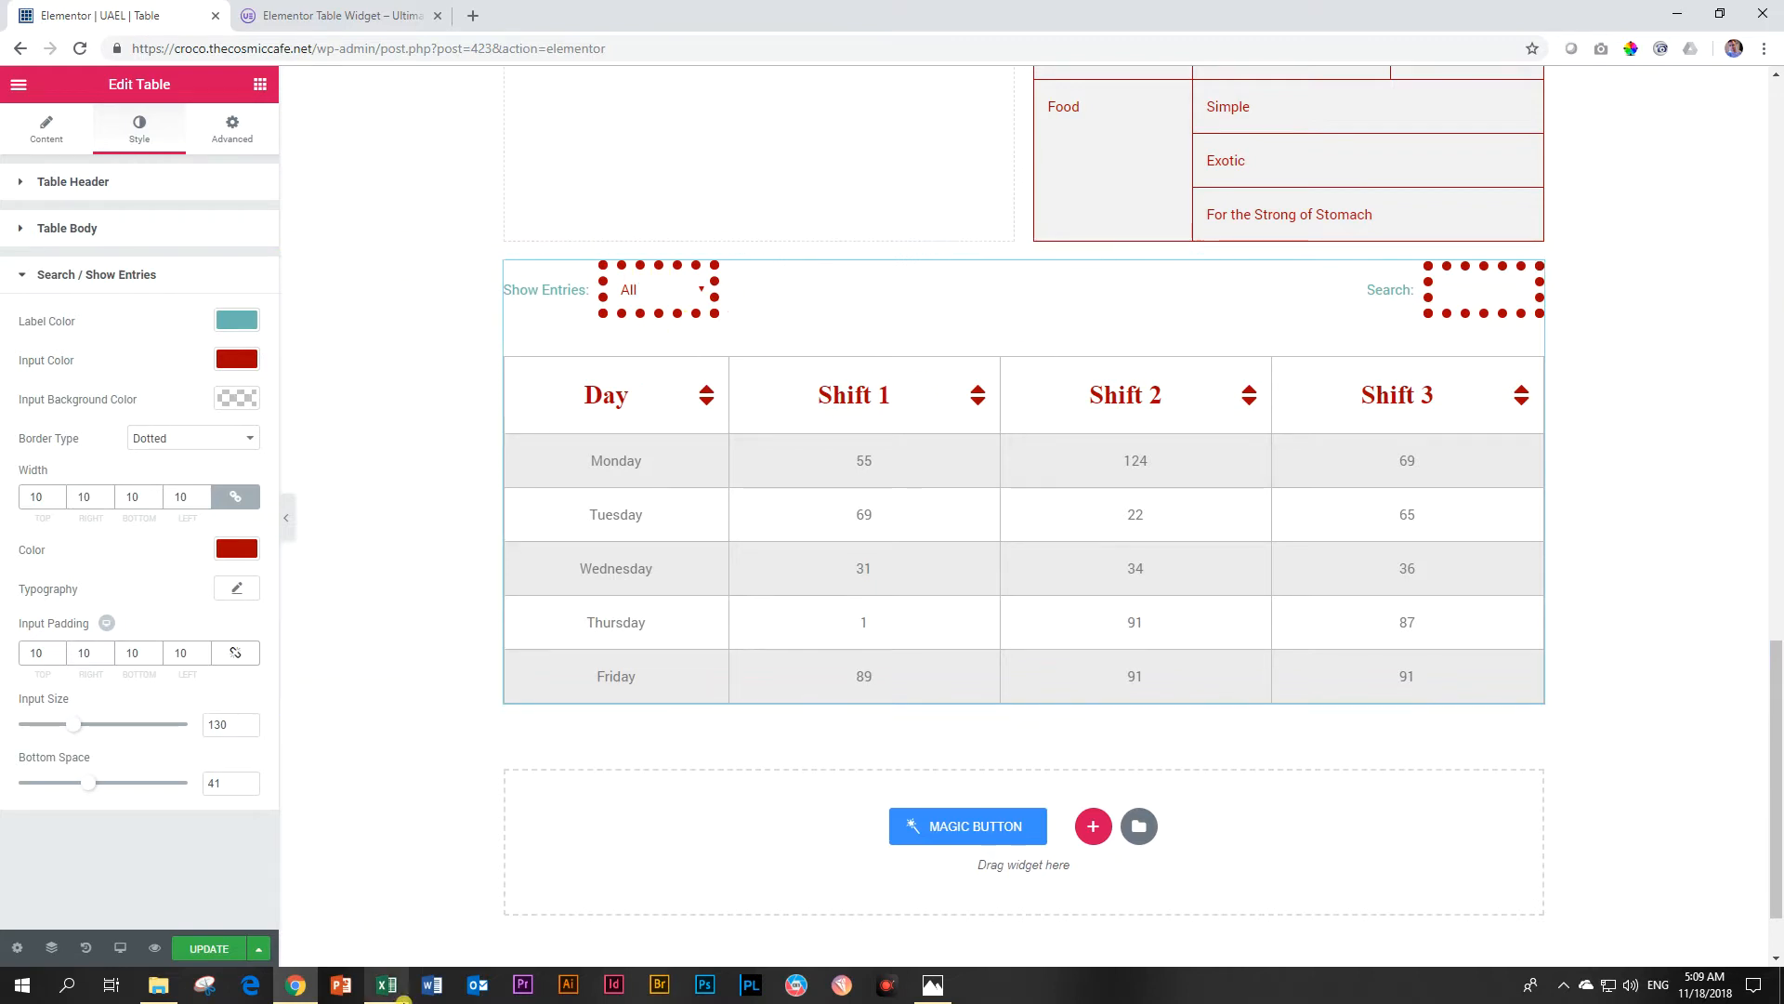
- Check the source CSV workbook in Excel, return to Elementor and open the shift table's content settings
{"action": "left_click", "coordinate": [387, 985]}
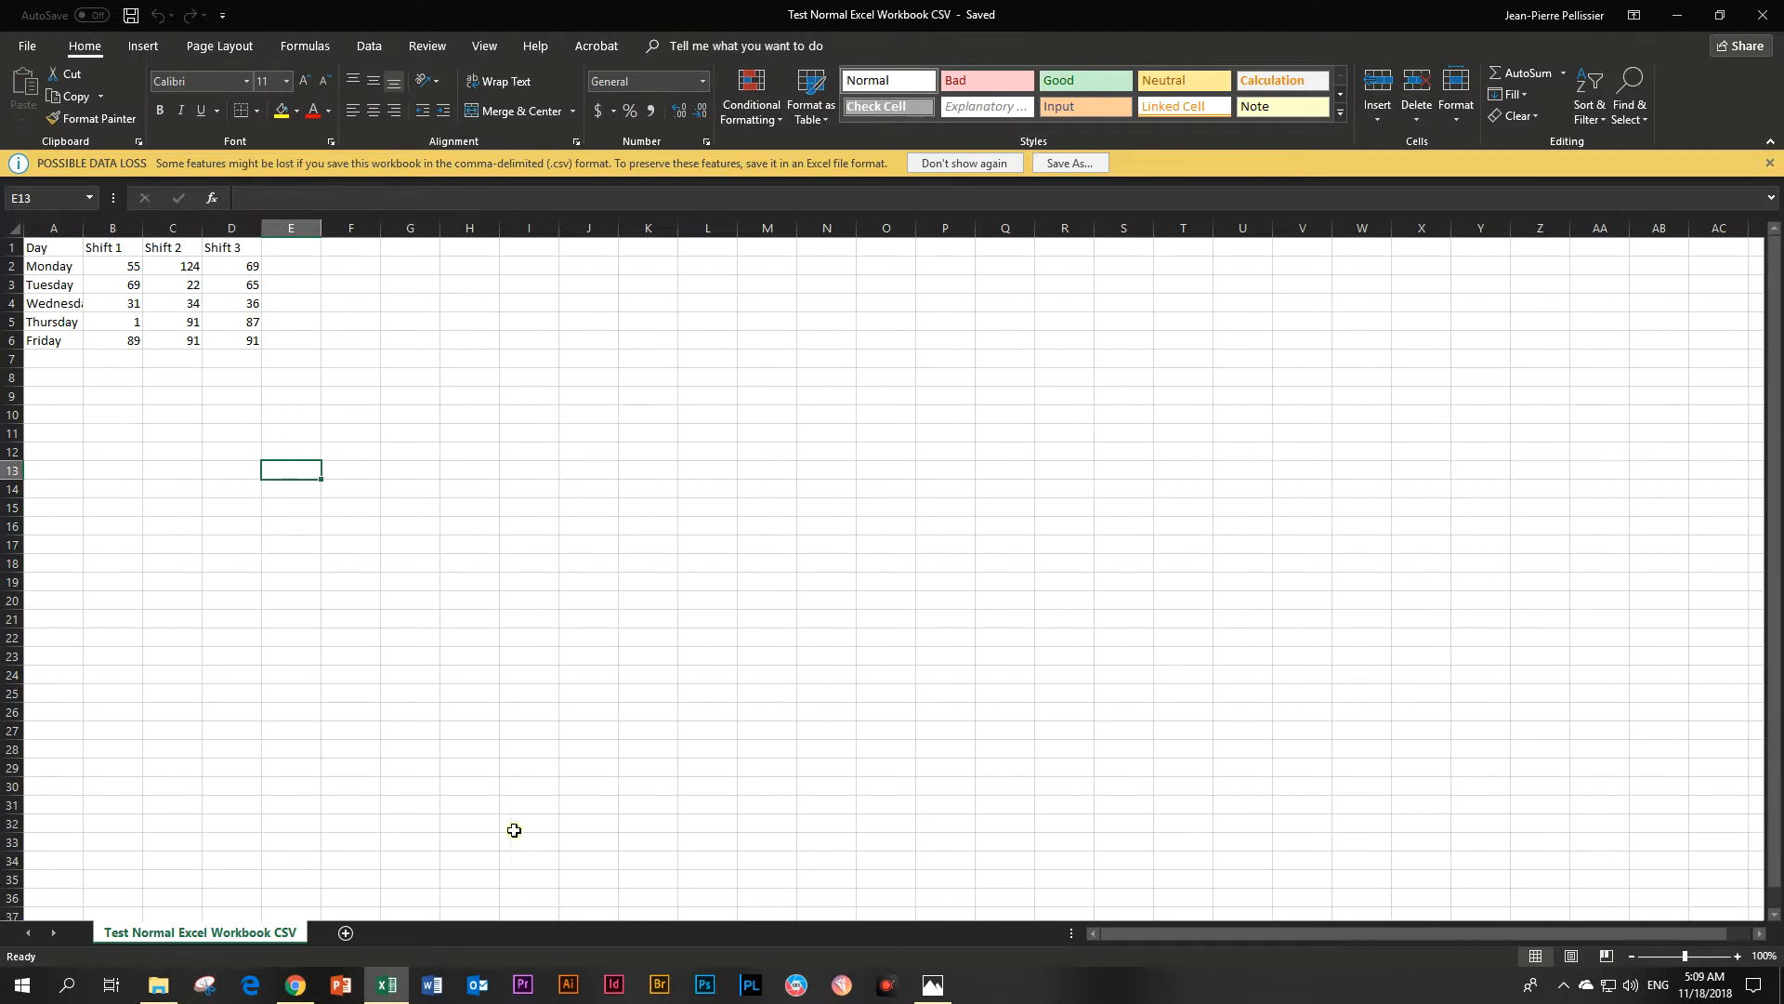
{"action": "left_click", "coordinate": [296, 985]}
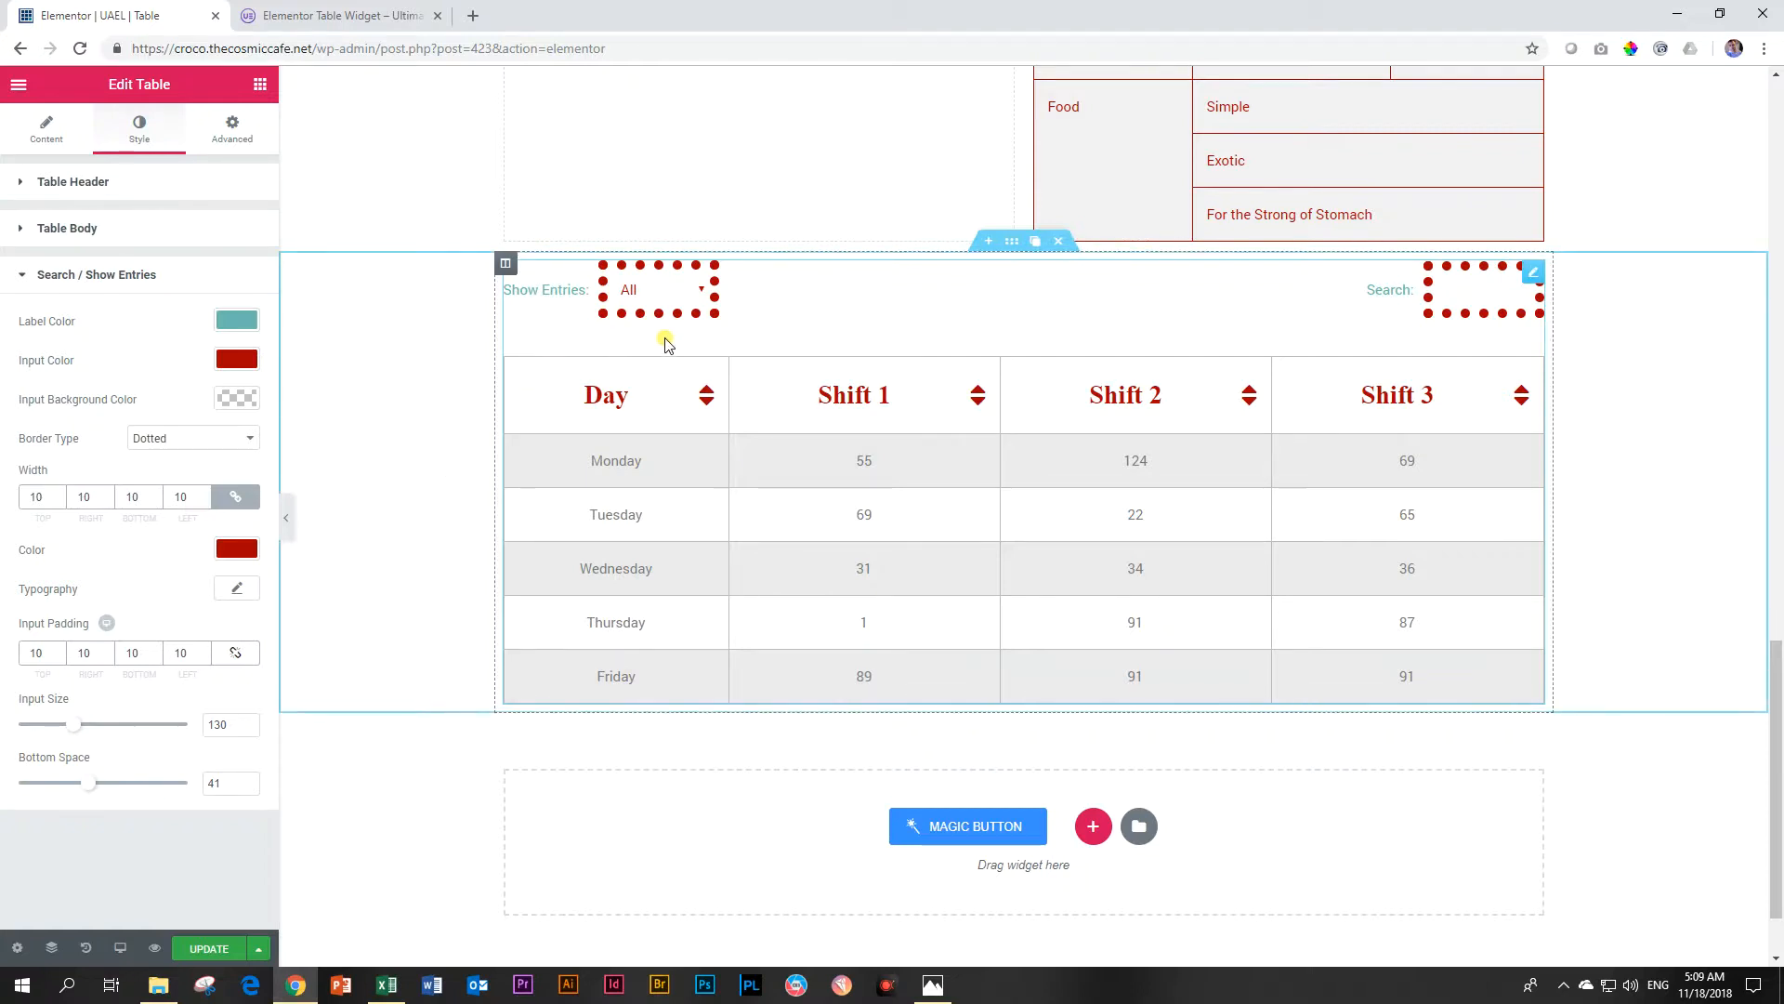
{"action": "left_click", "coordinate": [26, 186]}
{"action": "mouse_move", "coordinate": [134, 338]}
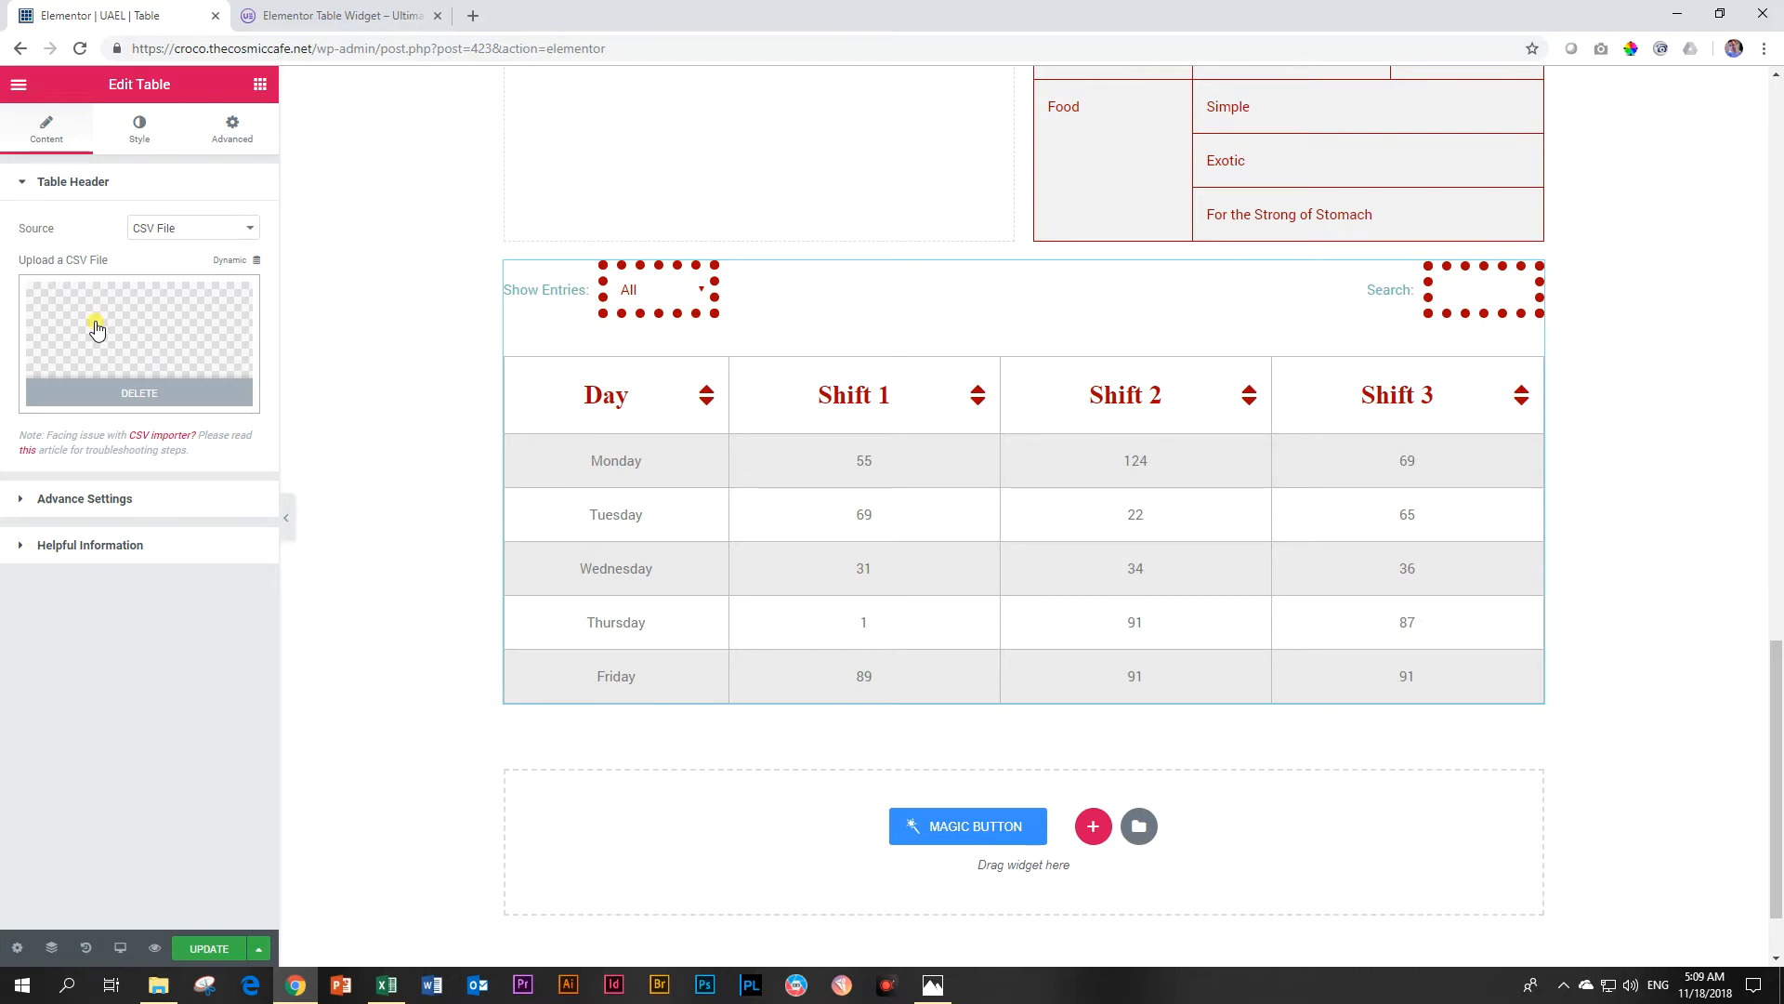
- Examine the different table designs throughout the page, from the Weekly Sales Update table to the shift table
{"action": "scroll", "coordinate": [767, 368], "scroll_direction": "up", "scroll_amount": 7}
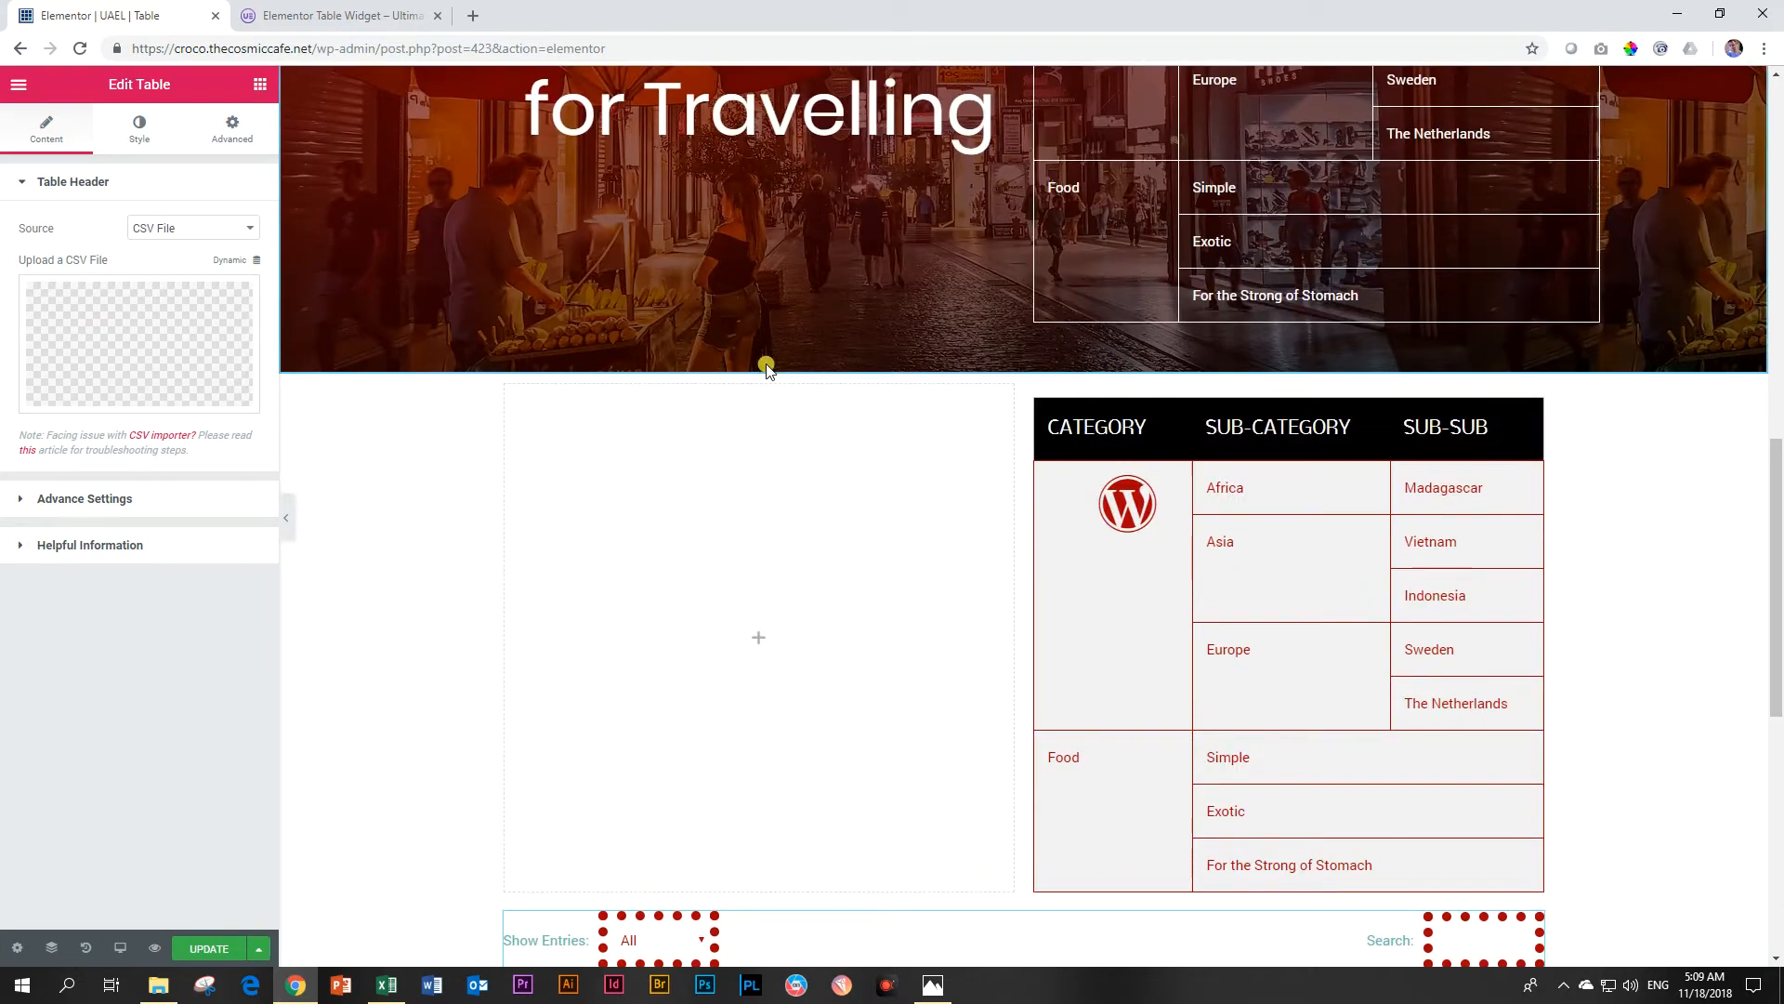
{"action": "scroll", "coordinate": [935, 367], "scroll_direction": "up", "scroll_amount": 9}
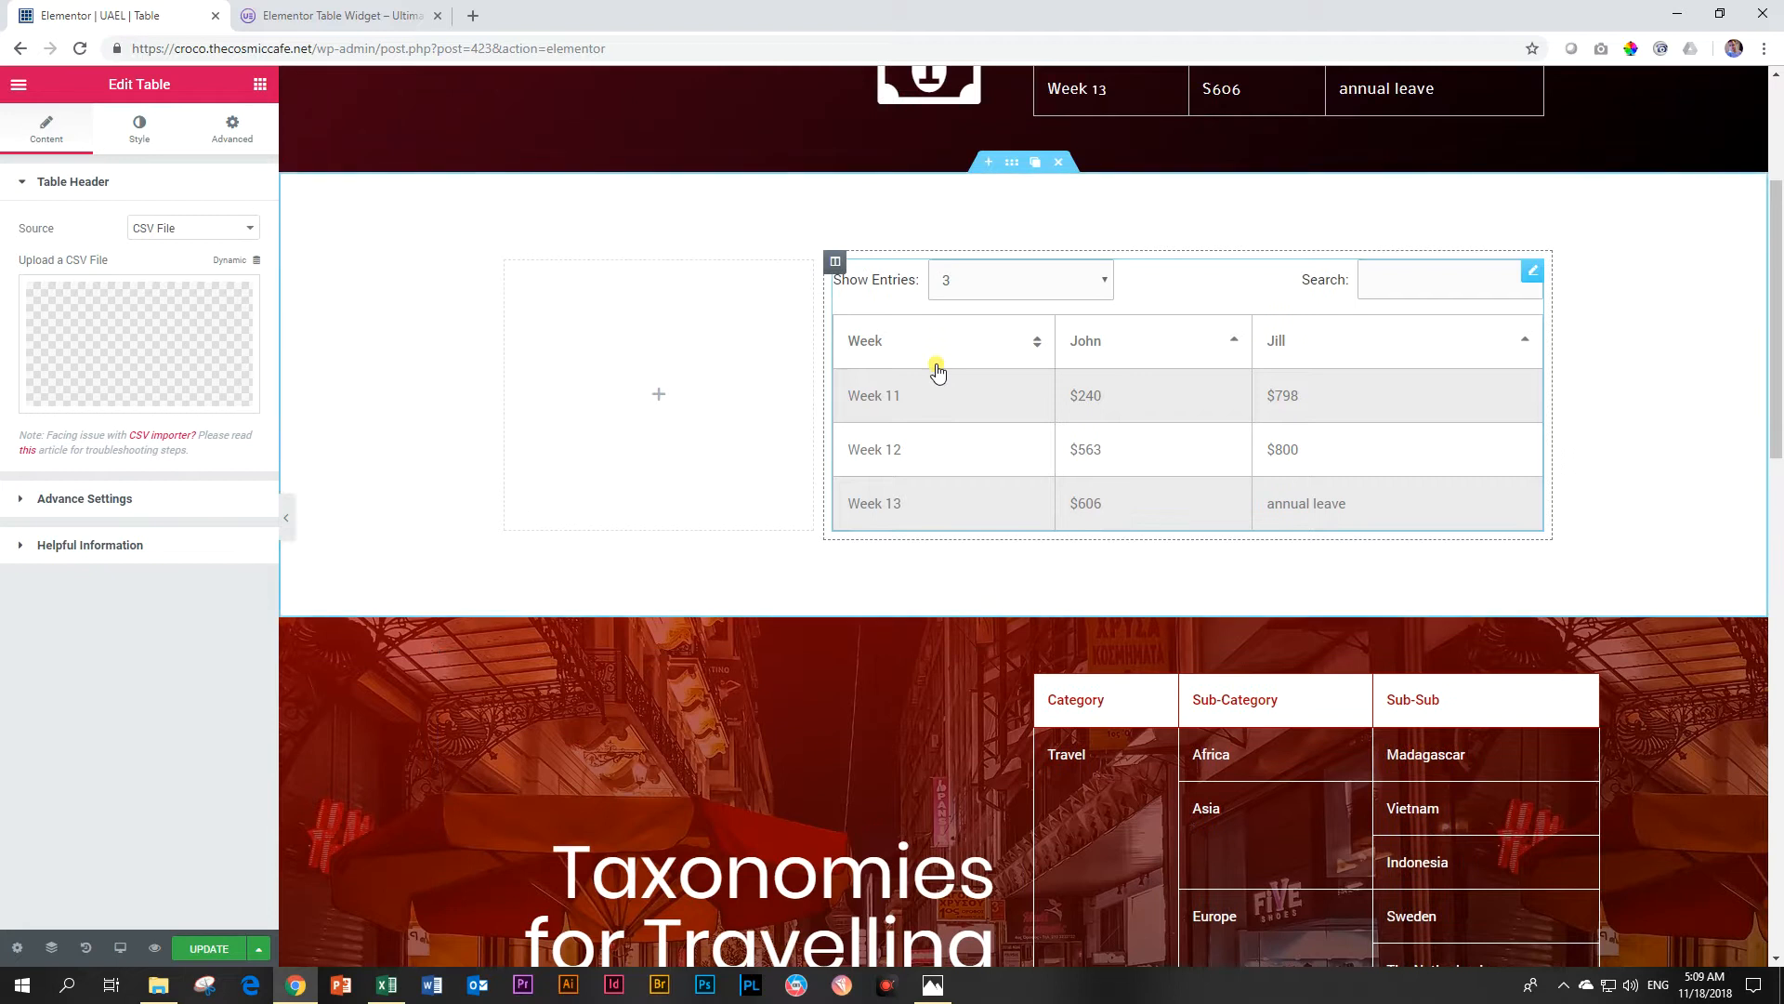
{"action": "scroll", "coordinate": [938, 371], "scroll_direction": "up", "scroll_amount": 3}
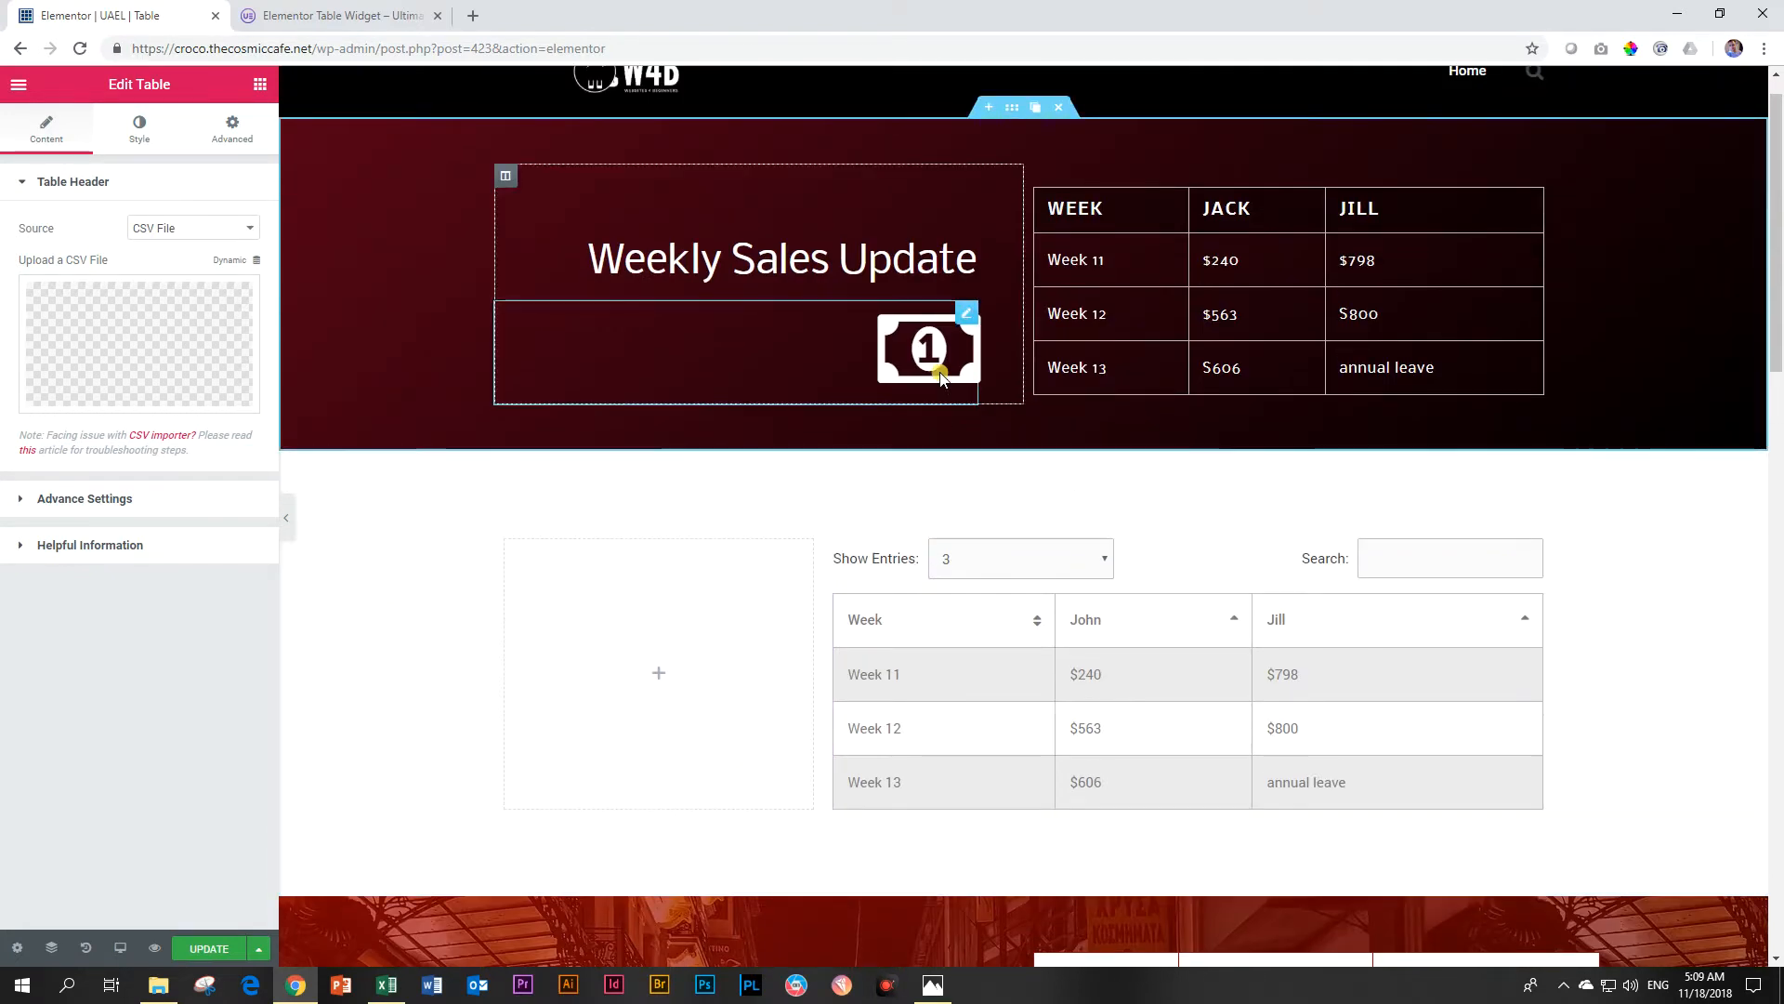
{"action": "scroll", "coordinate": [943, 381], "scroll_direction": "up", "scroll_amount": 1}
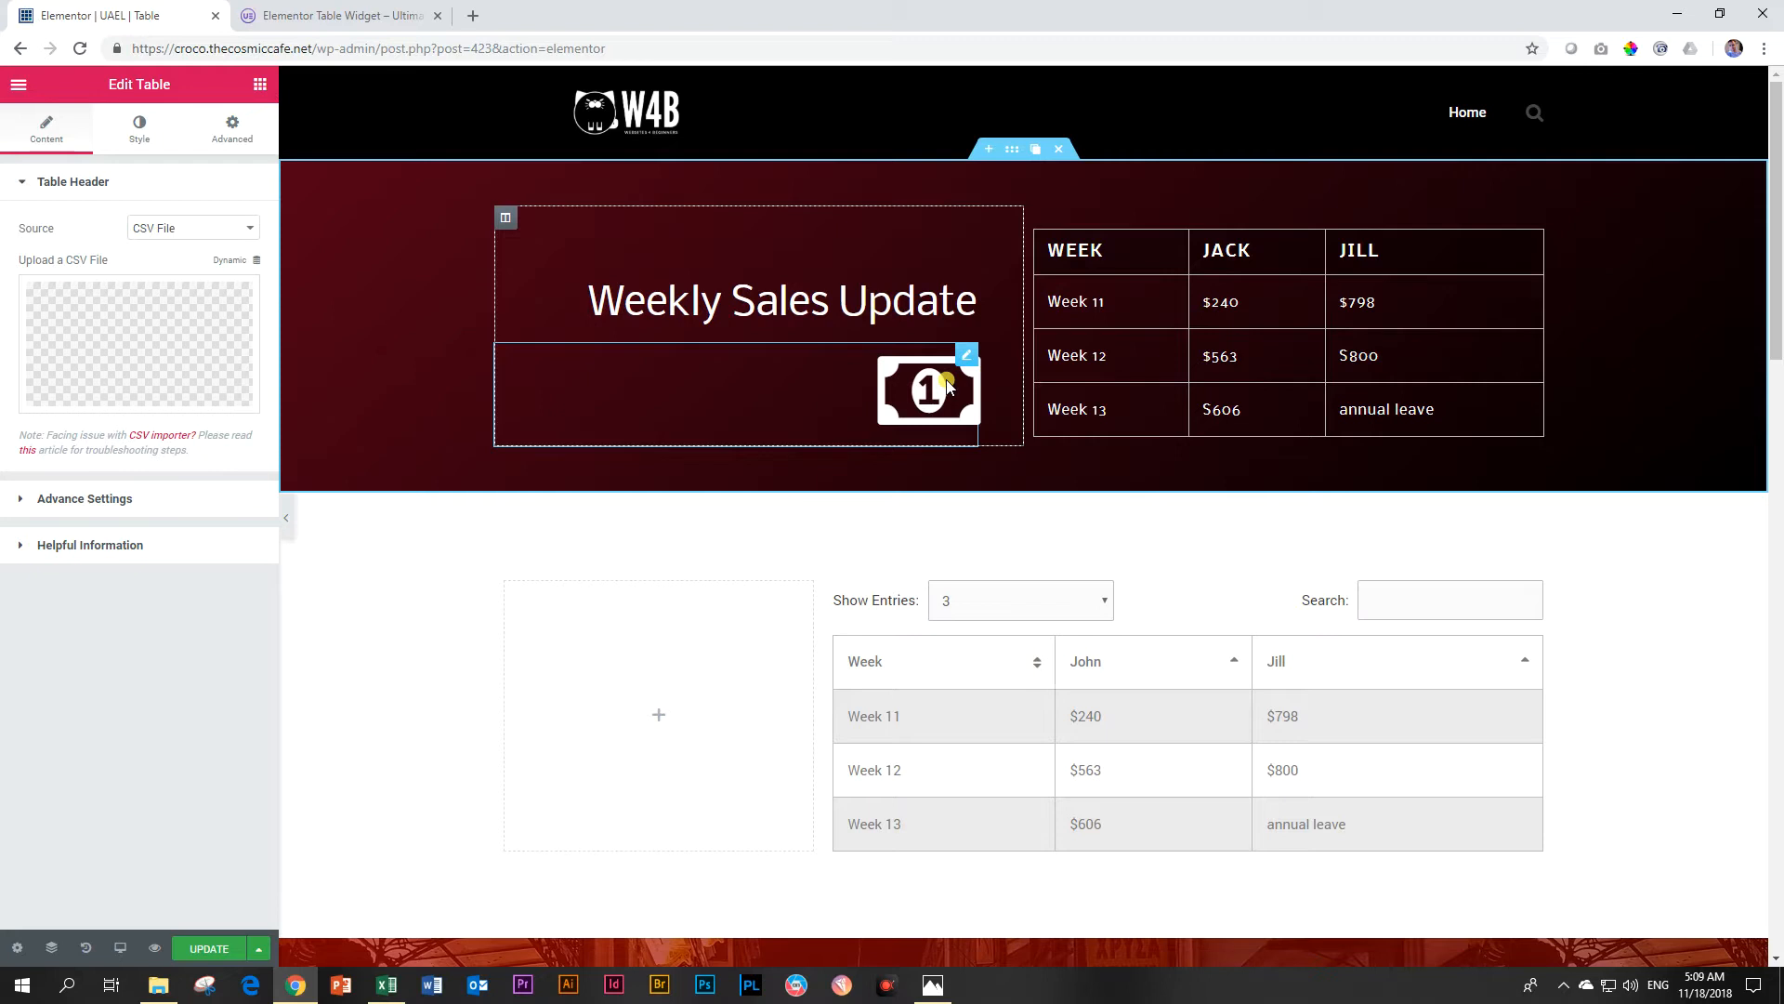
{"action": "scroll", "coordinate": [947, 387], "scroll_direction": "down", "scroll_amount": 10}
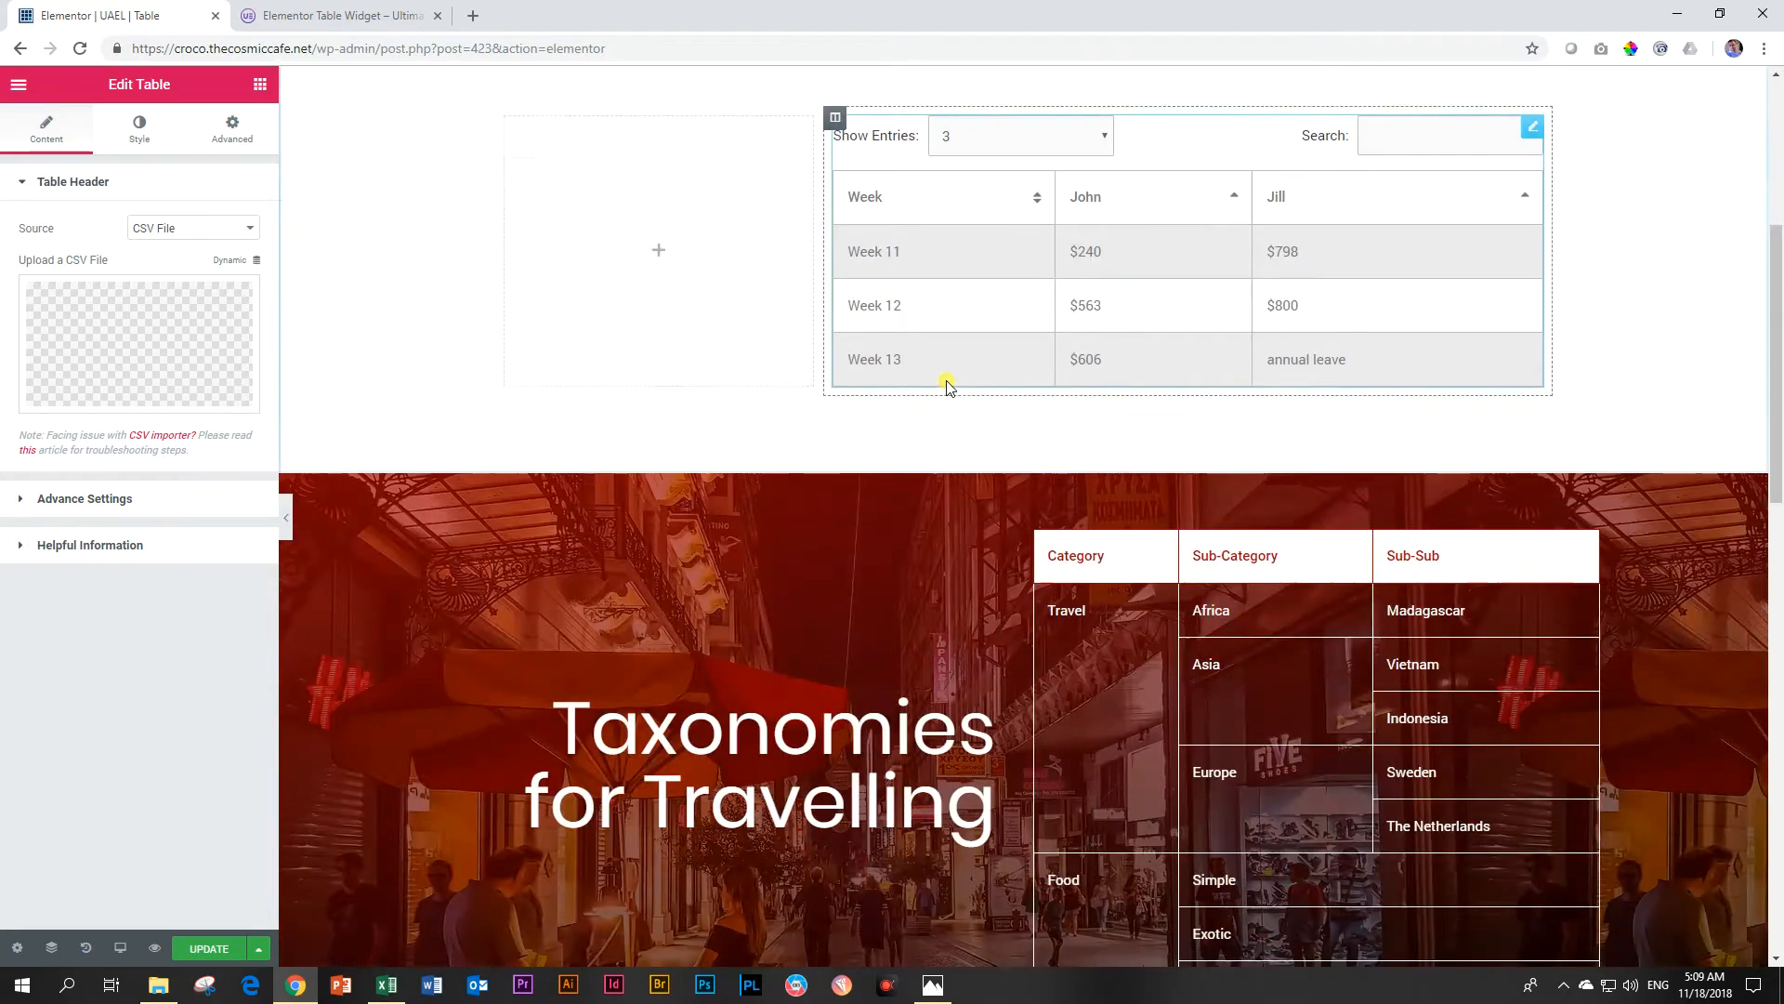
{"action": "scroll", "coordinate": [947, 382], "scroll_direction": "down", "scroll_amount": 10}
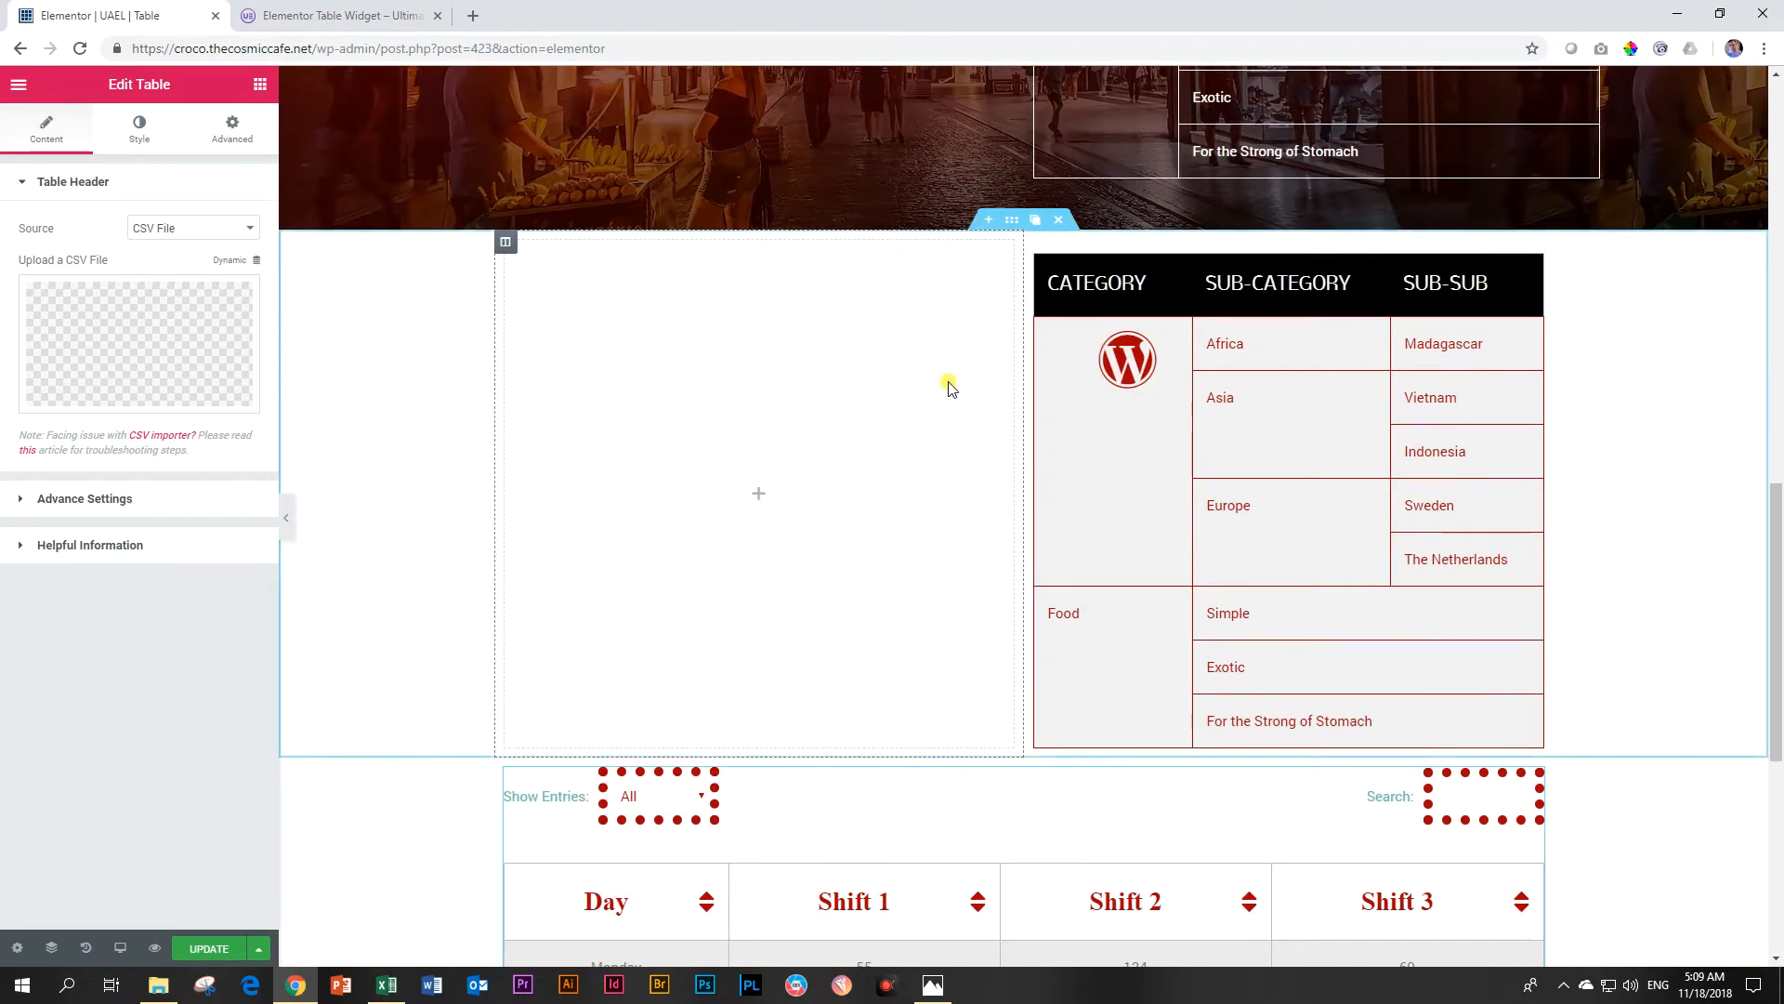
{"action": "scroll", "coordinate": [949, 388], "scroll_direction": "up", "scroll_amount": 13}
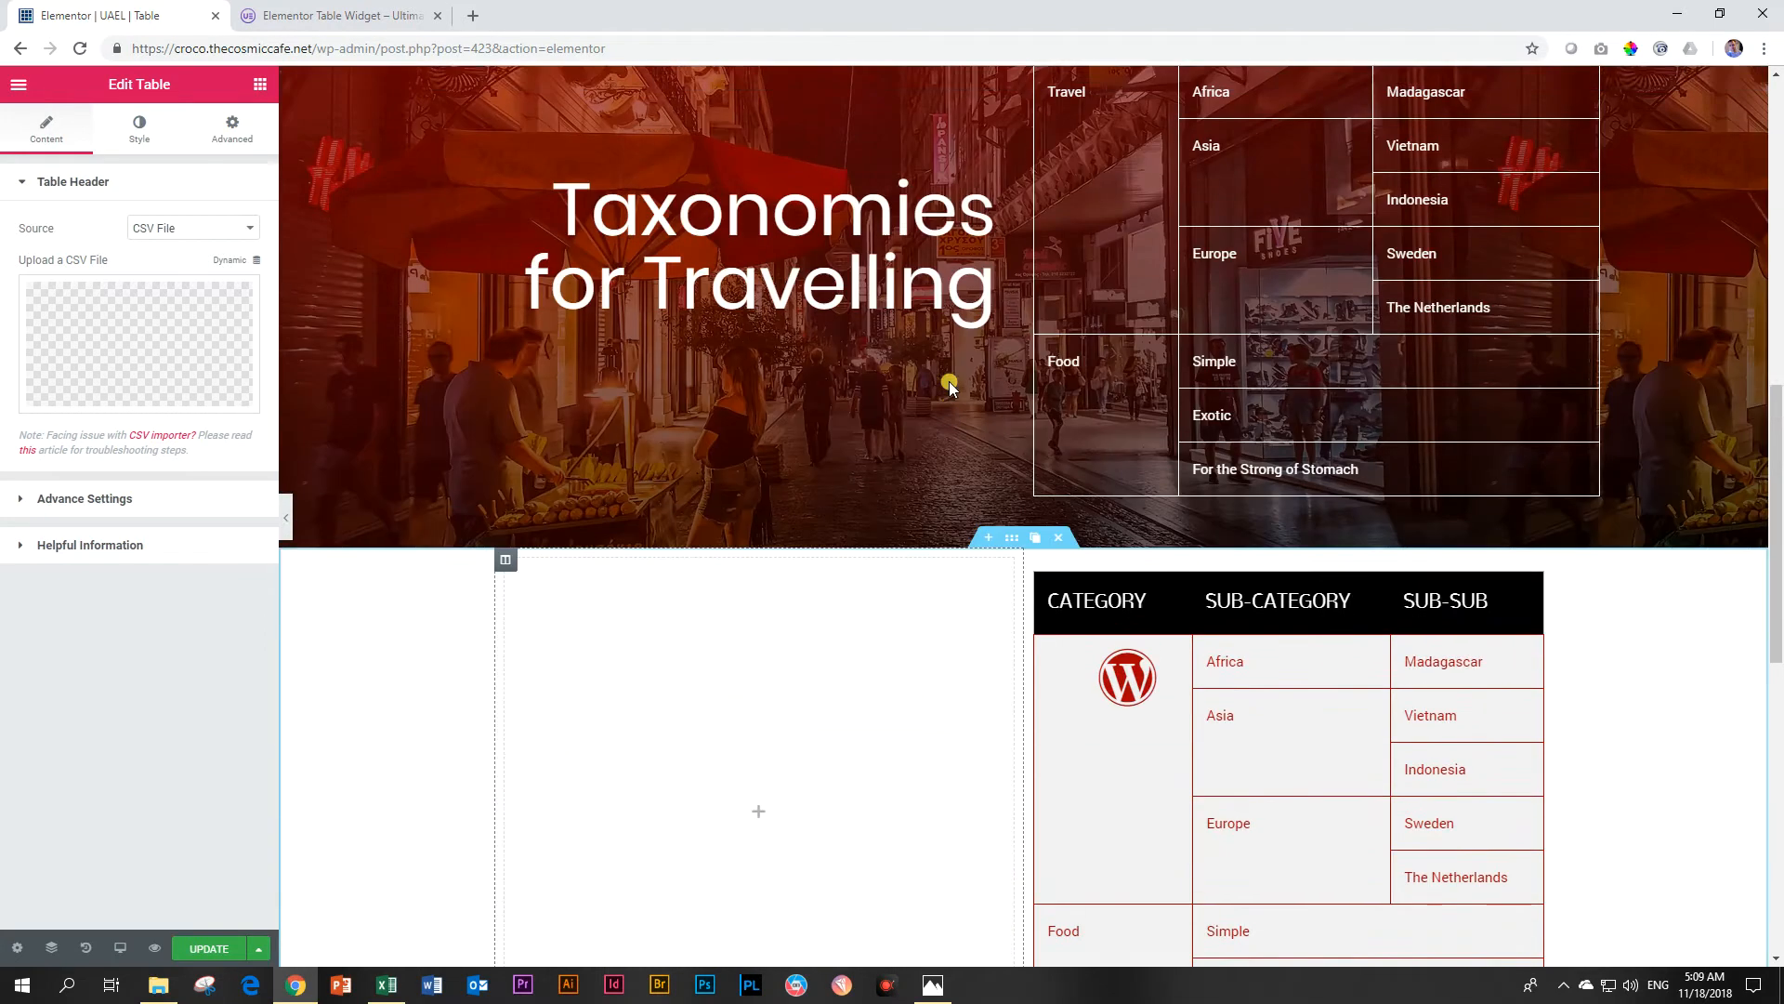
{"action": "scroll", "coordinate": [950, 387], "scroll_direction": "up", "scroll_amount": 6}
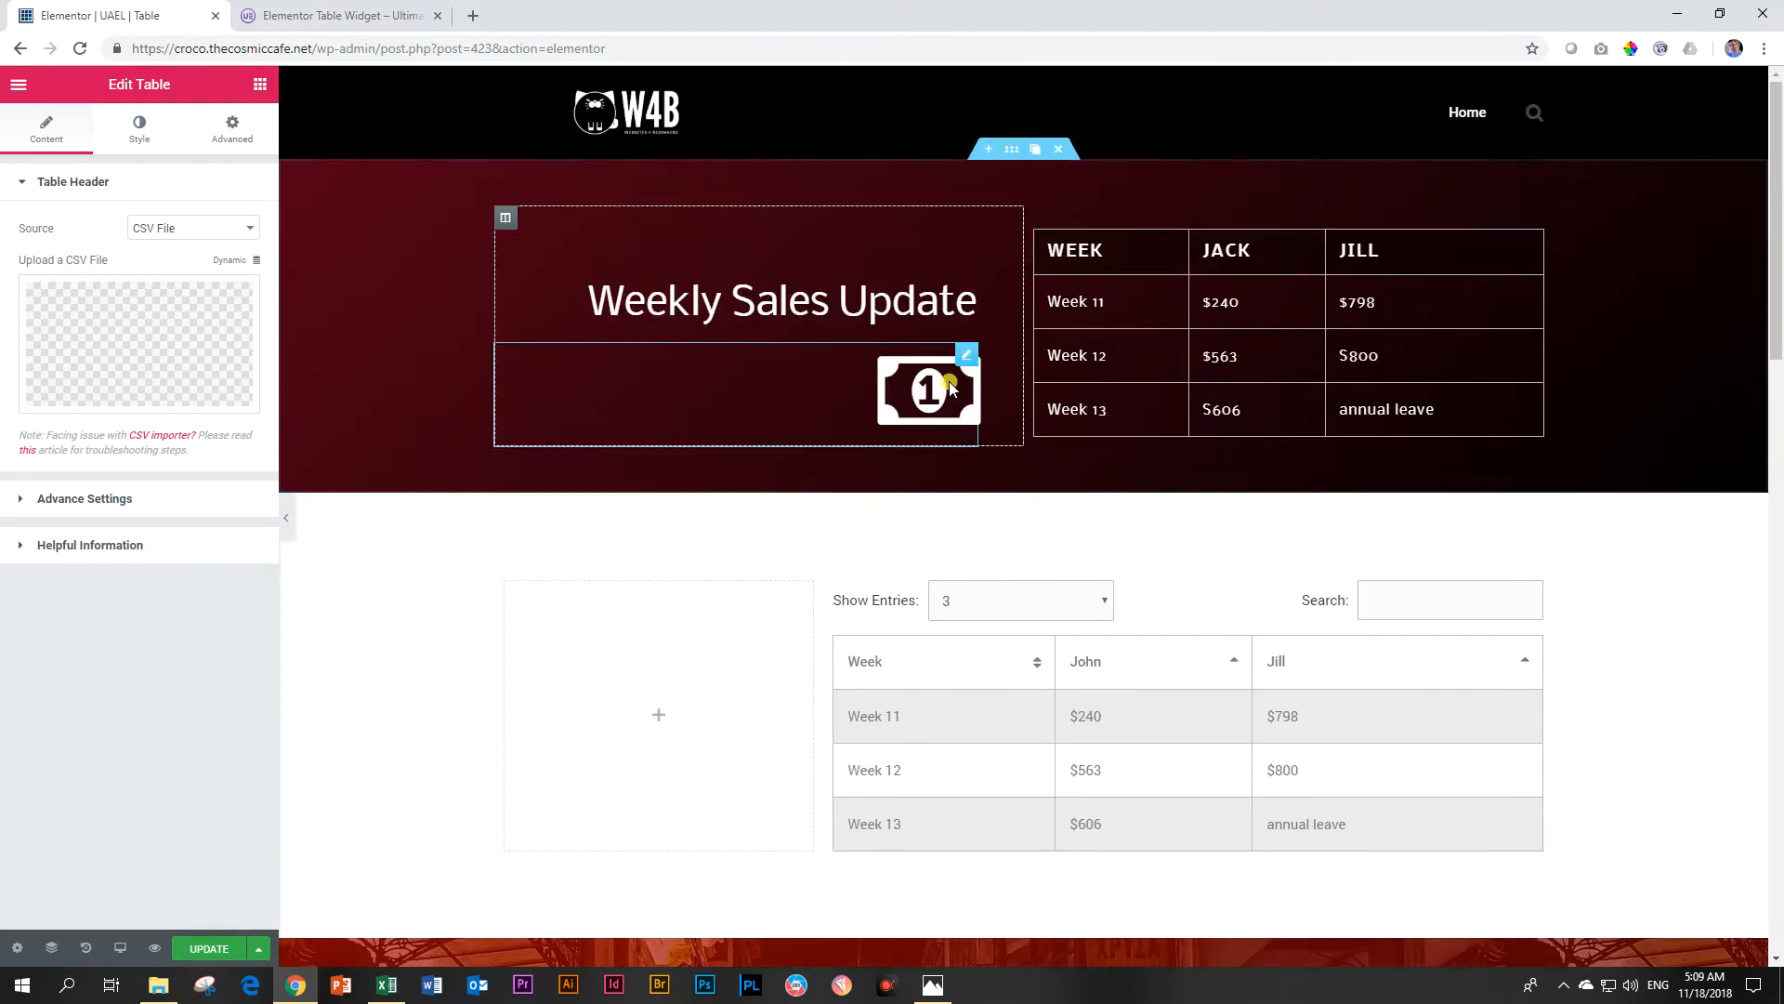
{"action": "scroll", "coordinate": [950, 386], "scroll_direction": "down", "scroll_amount": 4}
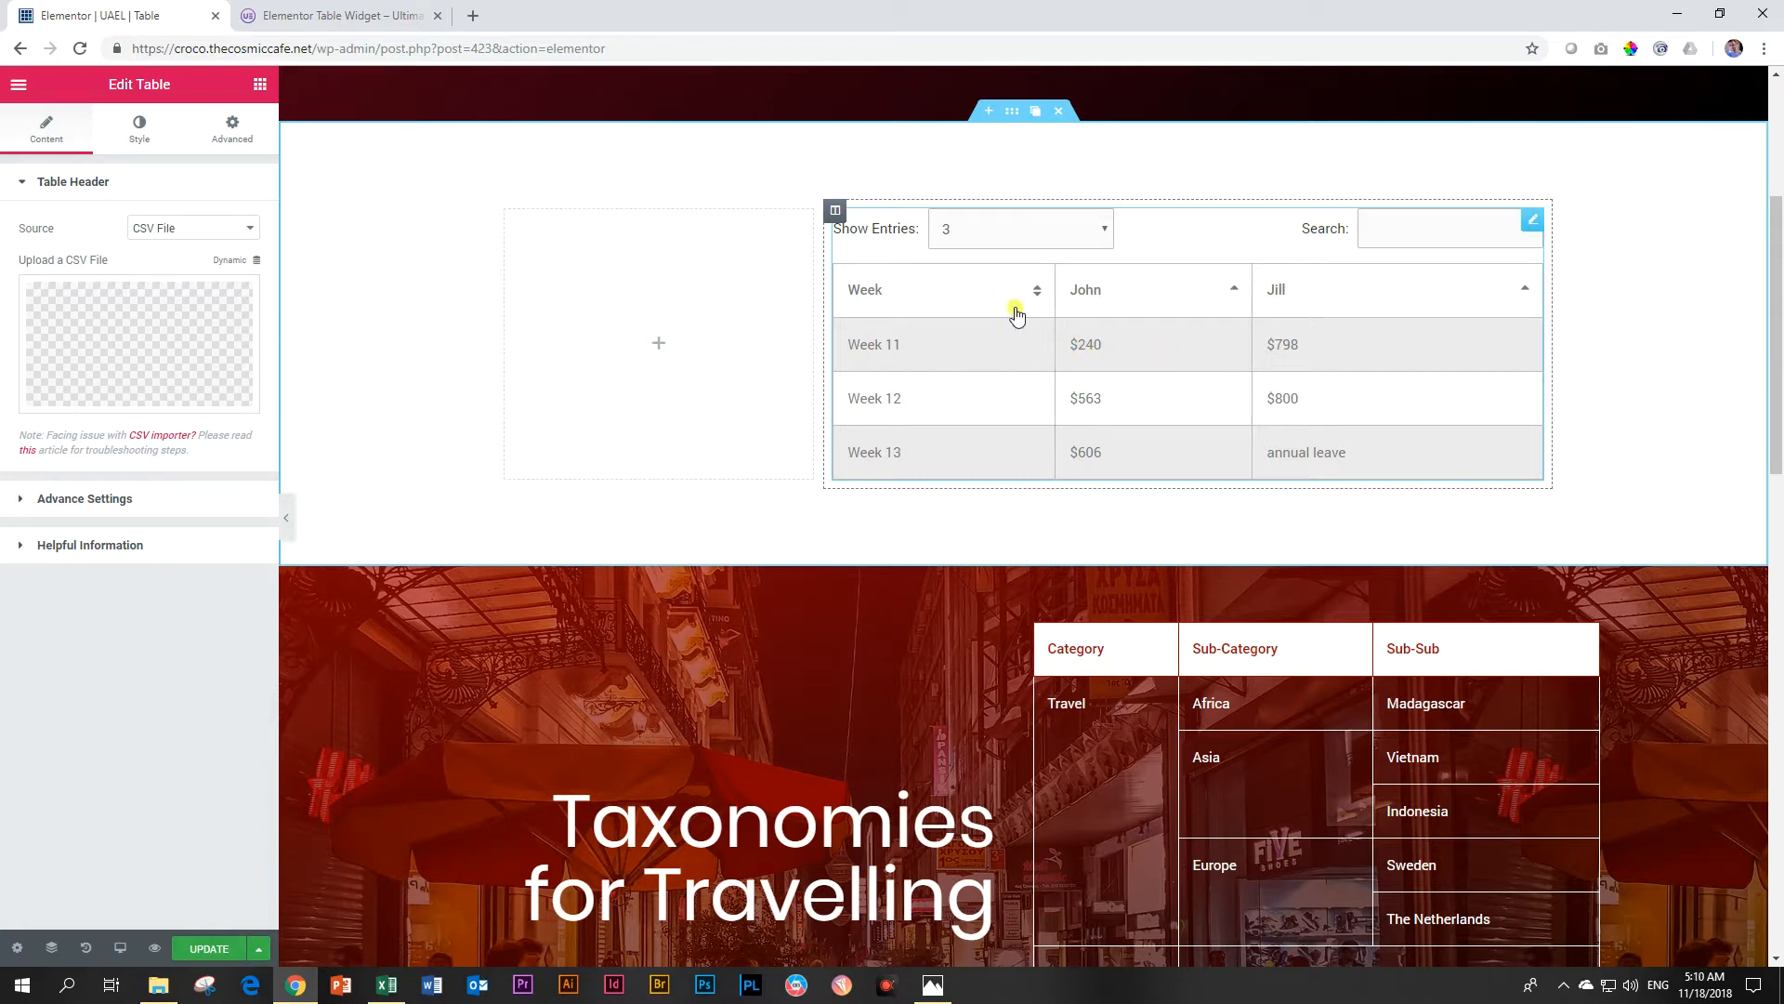
{"action": "scroll", "coordinate": [1016, 397], "scroll_direction": "down", "scroll_amount": 6}
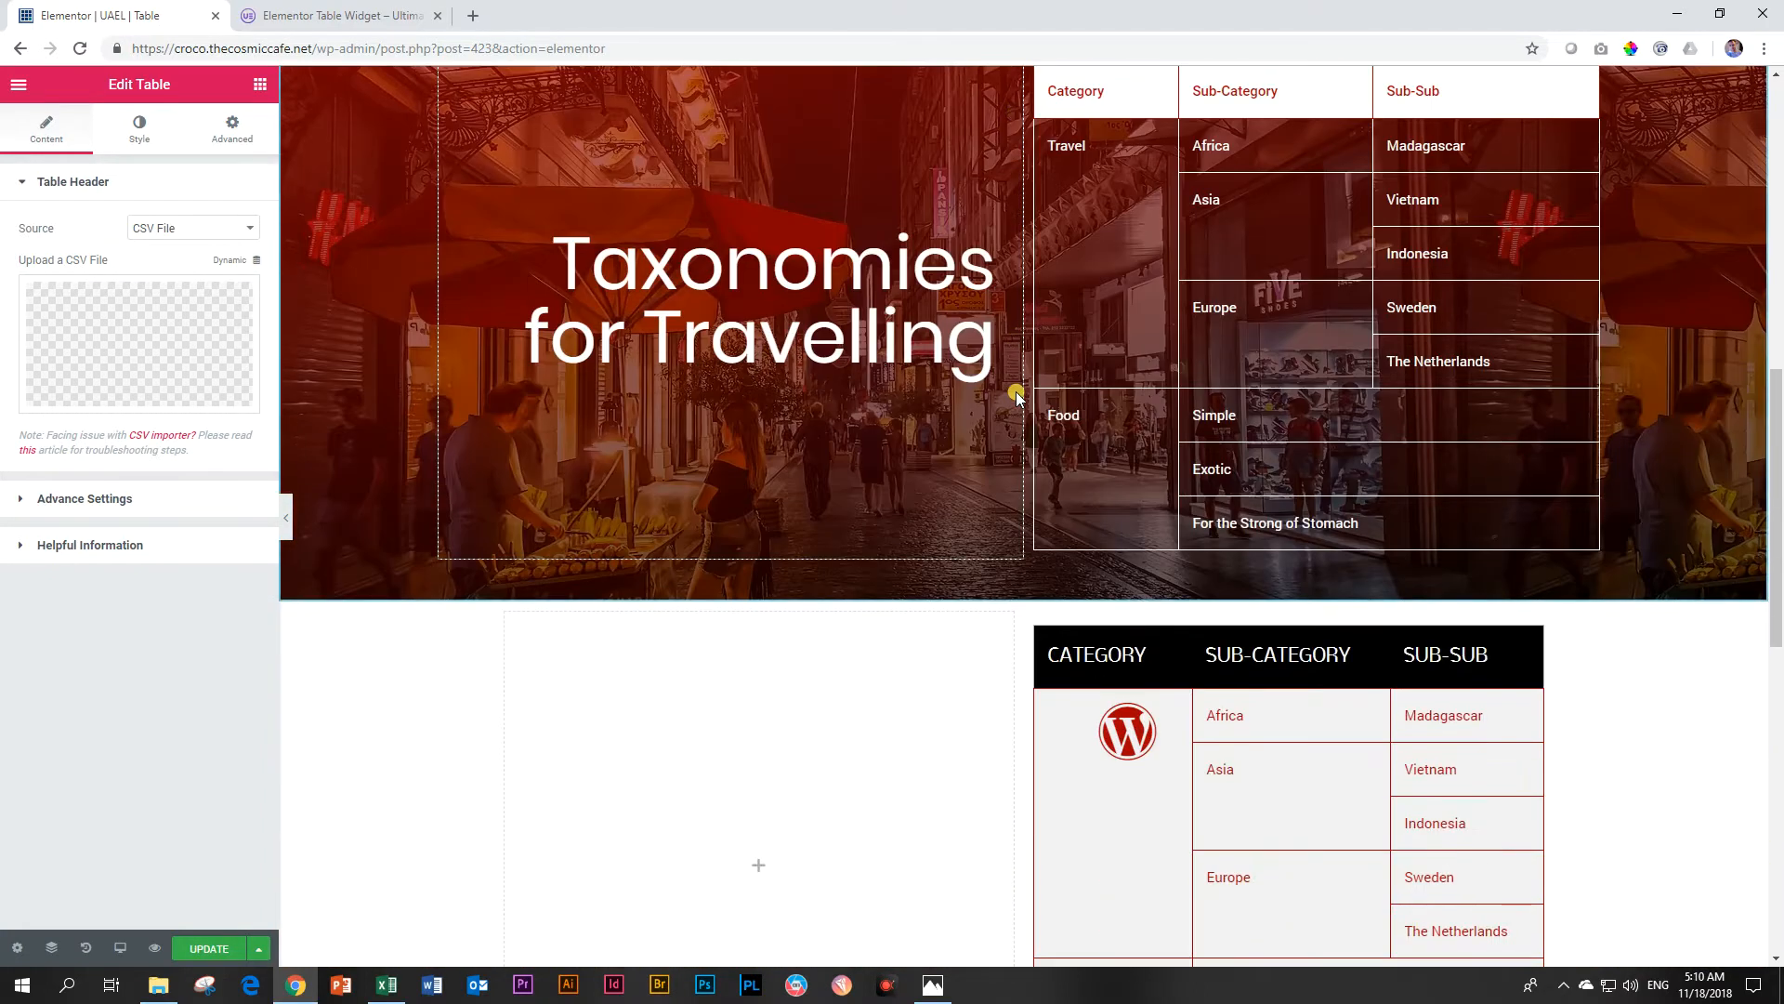
{"action": "scroll", "coordinate": [1016, 396], "scroll_direction": "down", "scroll_amount": 6}
{"action": "scroll", "coordinate": [1017, 395], "scroll_direction": "up", "scroll_amount": 3}
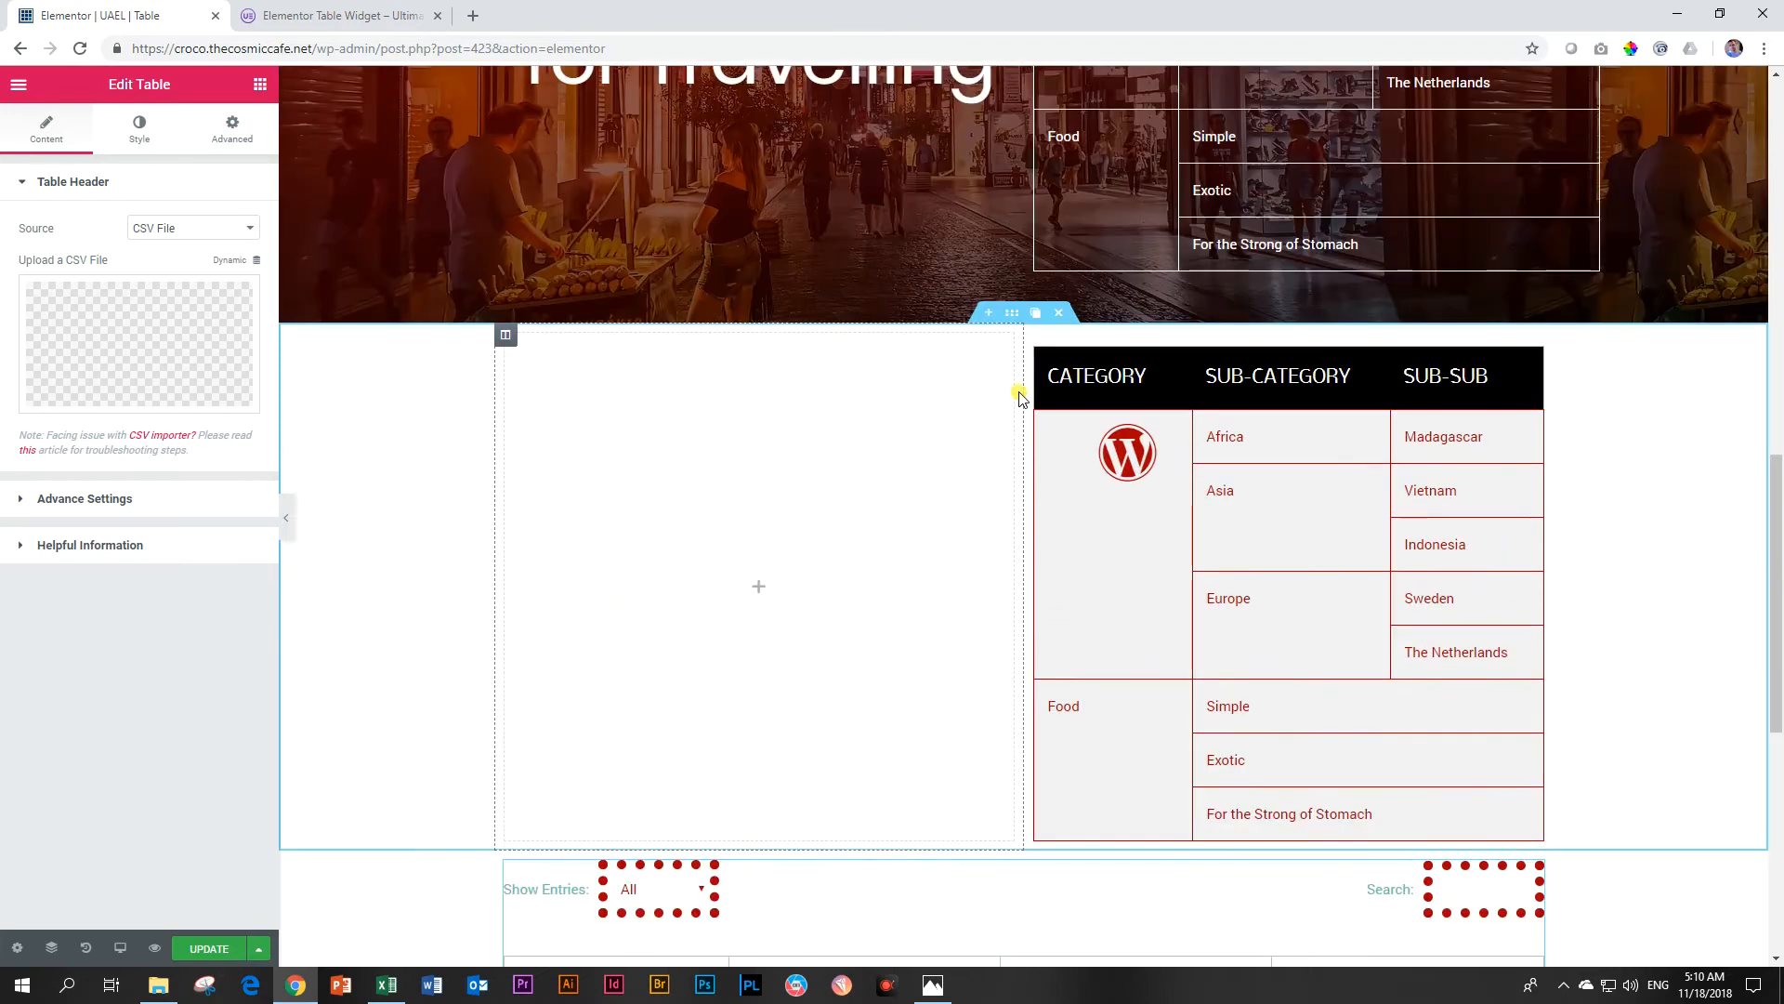
- Narrow the shift table section's boxed content width to 657 and remove the extra empty column added beside the table
{"action": "scroll", "coordinate": [1185, 562], "scroll_direction": "down", "scroll_amount": 7}
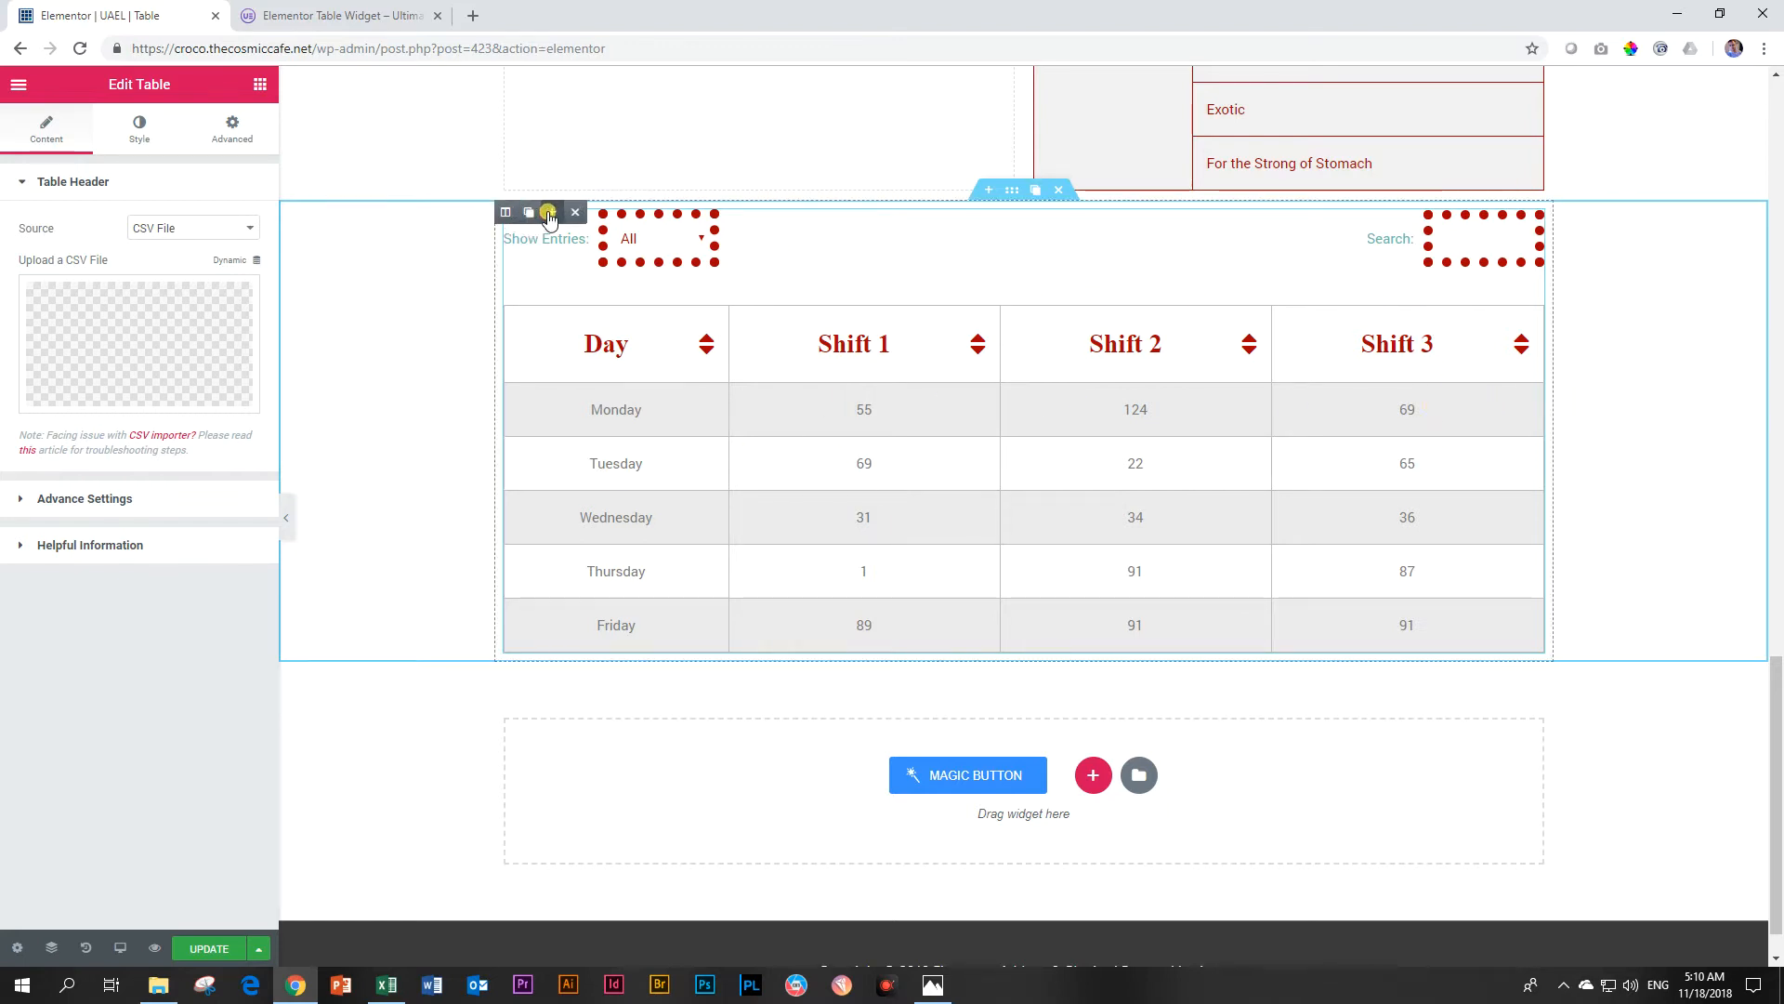
{"action": "left_click", "coordinate": [549, 213]}
{"action": "right_click", "coordinate": [410, 303]}
{"action": "left_click", "coordinate": [435, 316]}
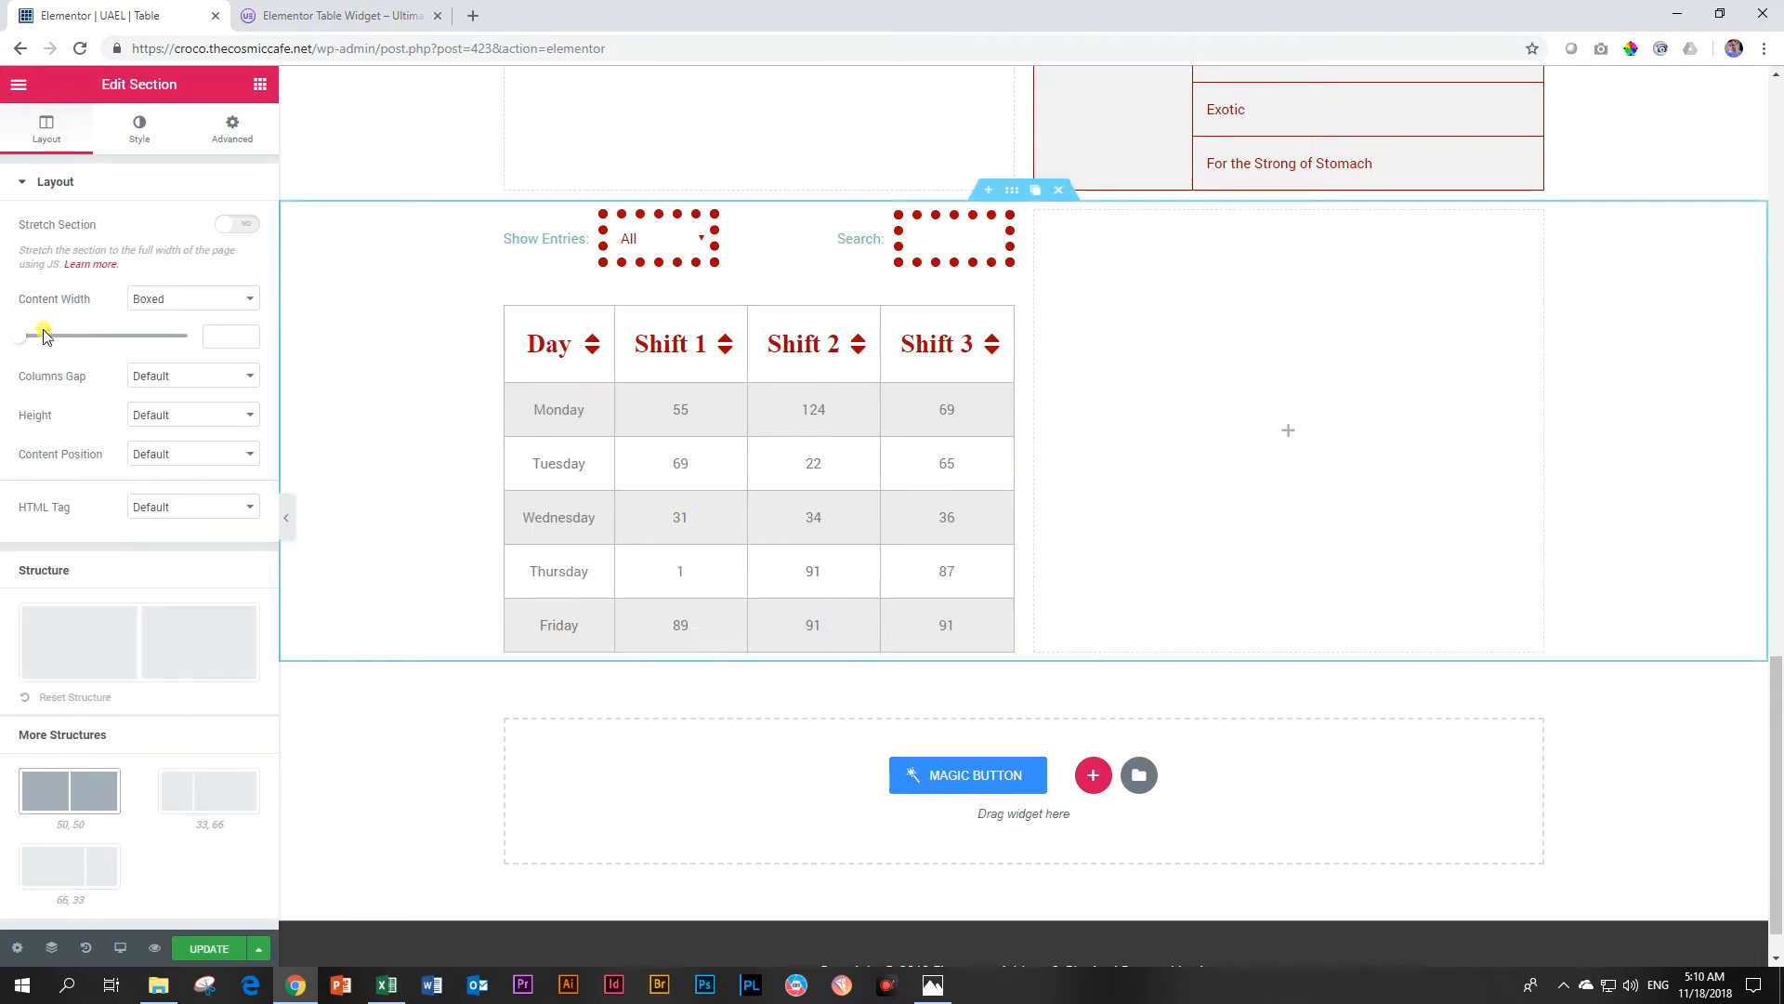
{"action": "left_click_drag", "start_coordinate": [15, 344], "coordinate": [87, 336]}
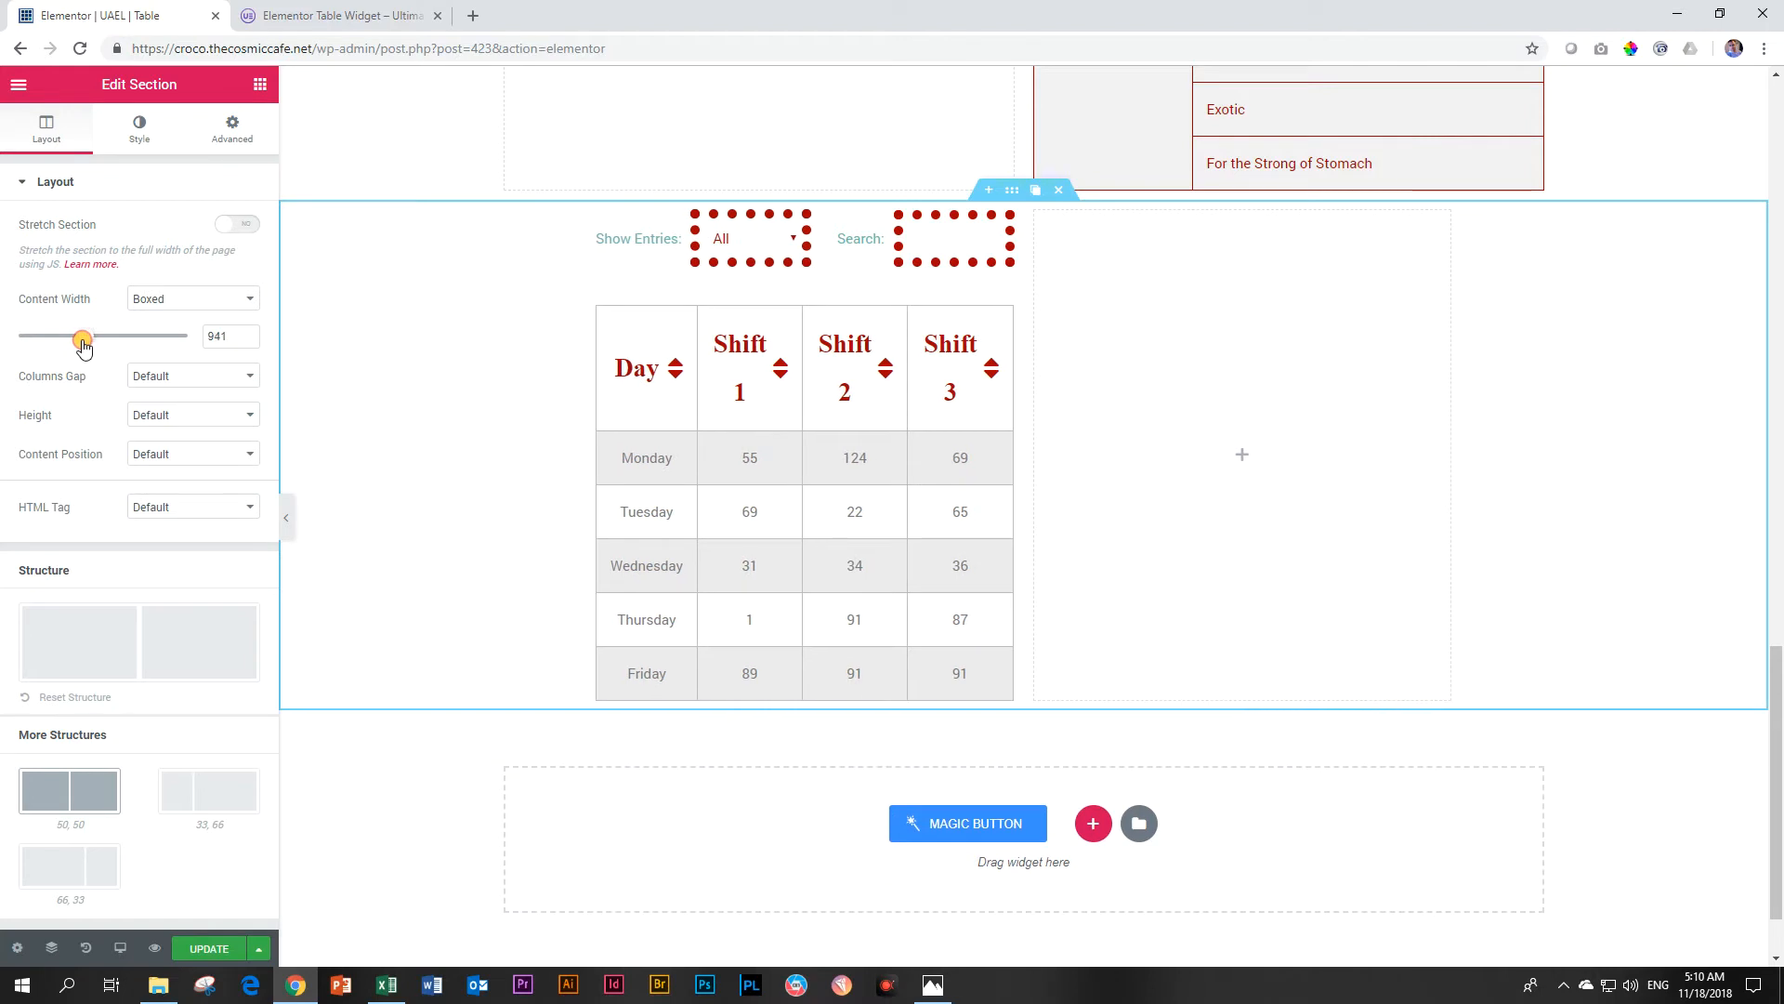
{"action": "left_click", "coordinate": [1104, 213]}
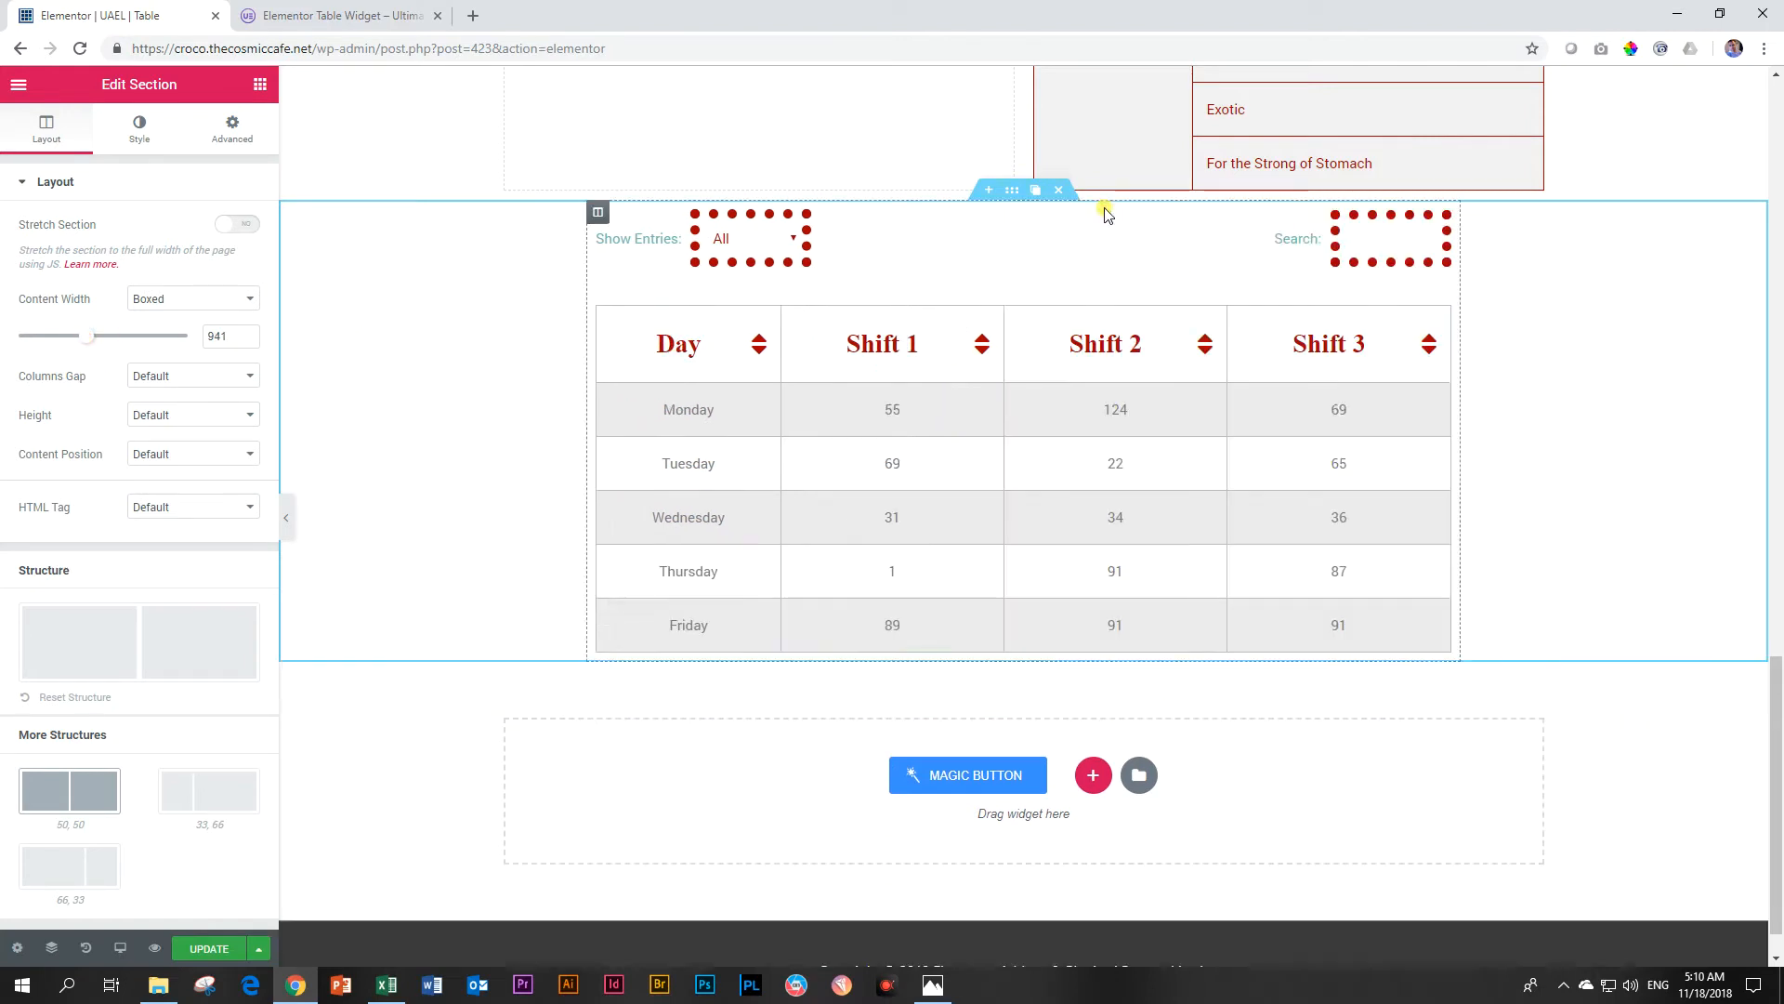
{"action": "left_click_drag", "start_coordinate": [91, 342], "coordinate": [48, 346]}
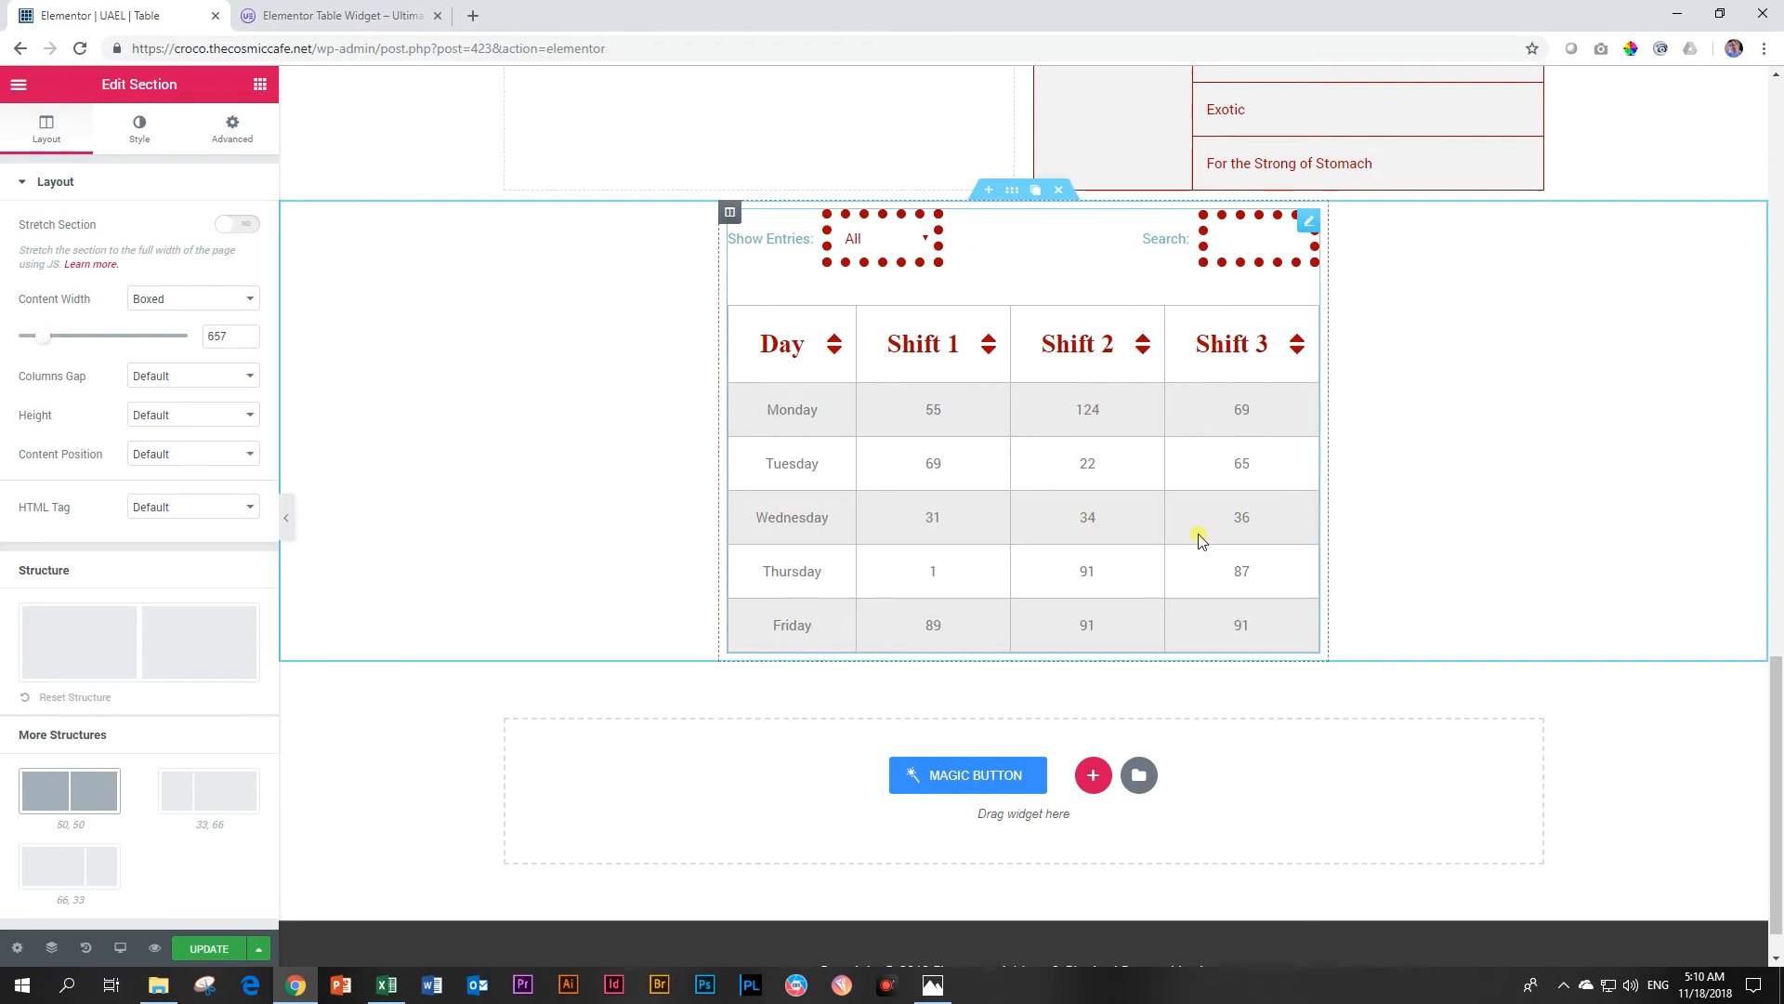
- Compare the narrowed shift table with the sales and taxonomy tables throughout the page
{"action": "scroll", "coordinate": [1472, 570], "scroll_direction": "up", "scroll_amount": 4}
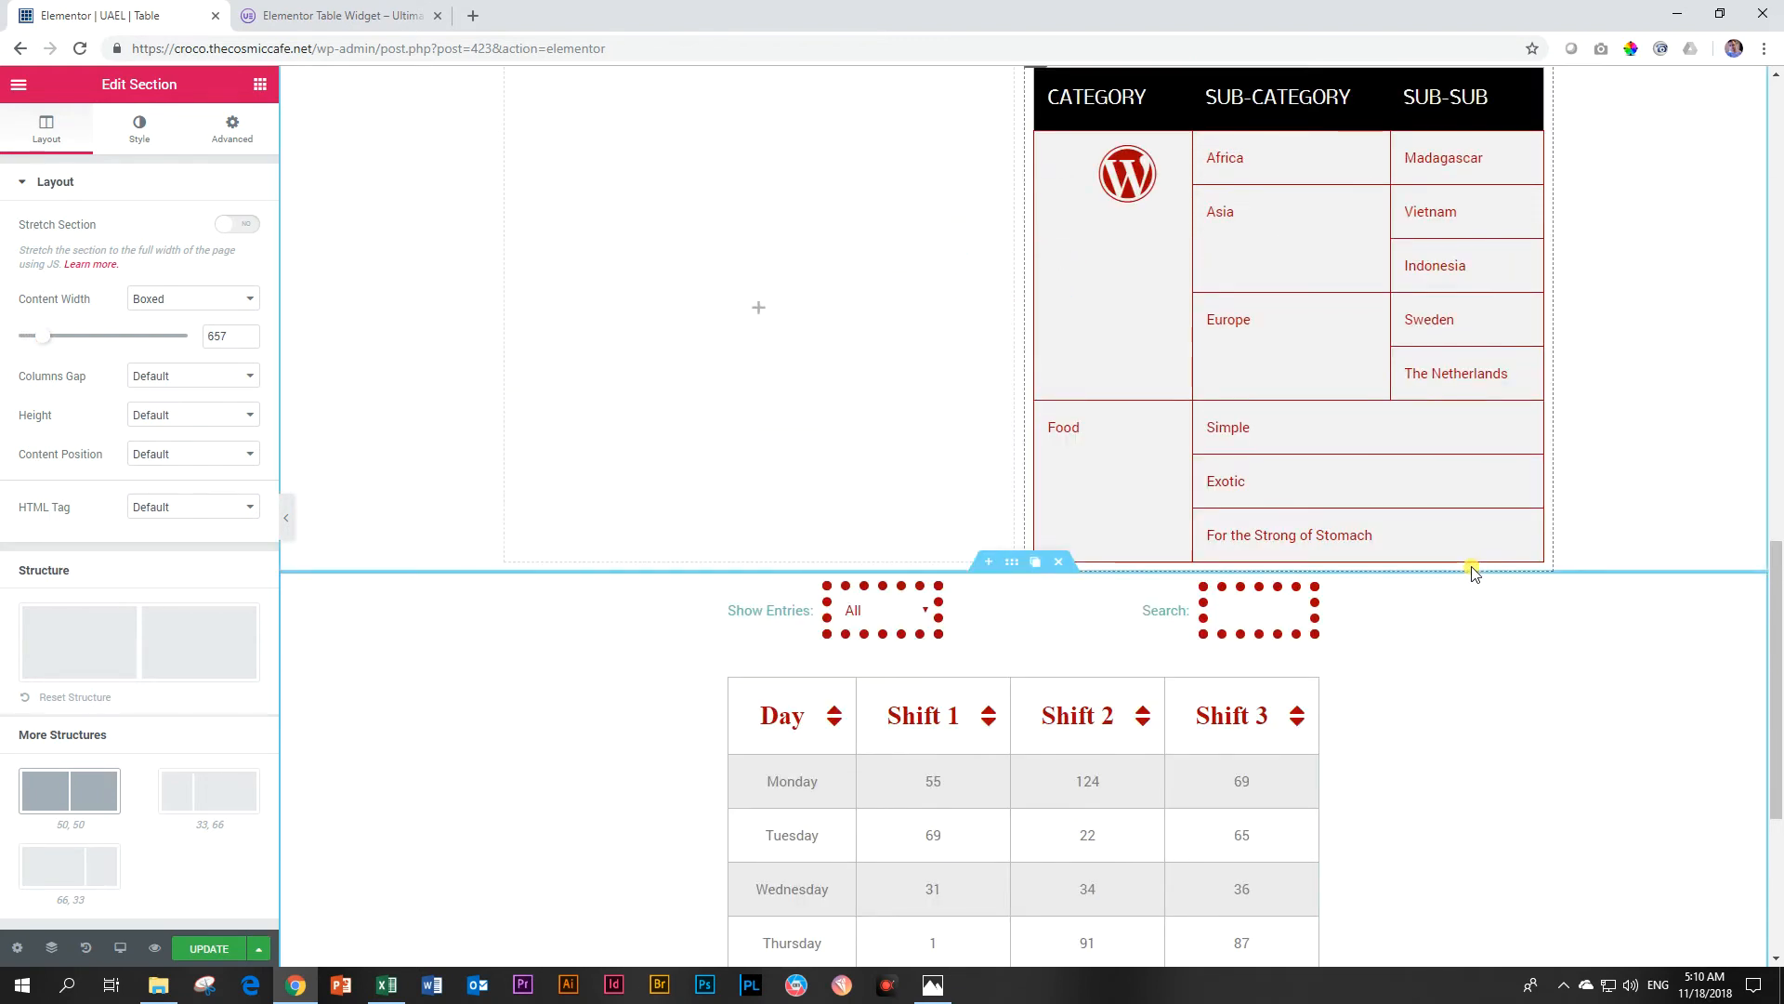
{"action": "scroll", "coordinate": [1550, 573], "scroll_direction": "up", "scroll_amount": 13}
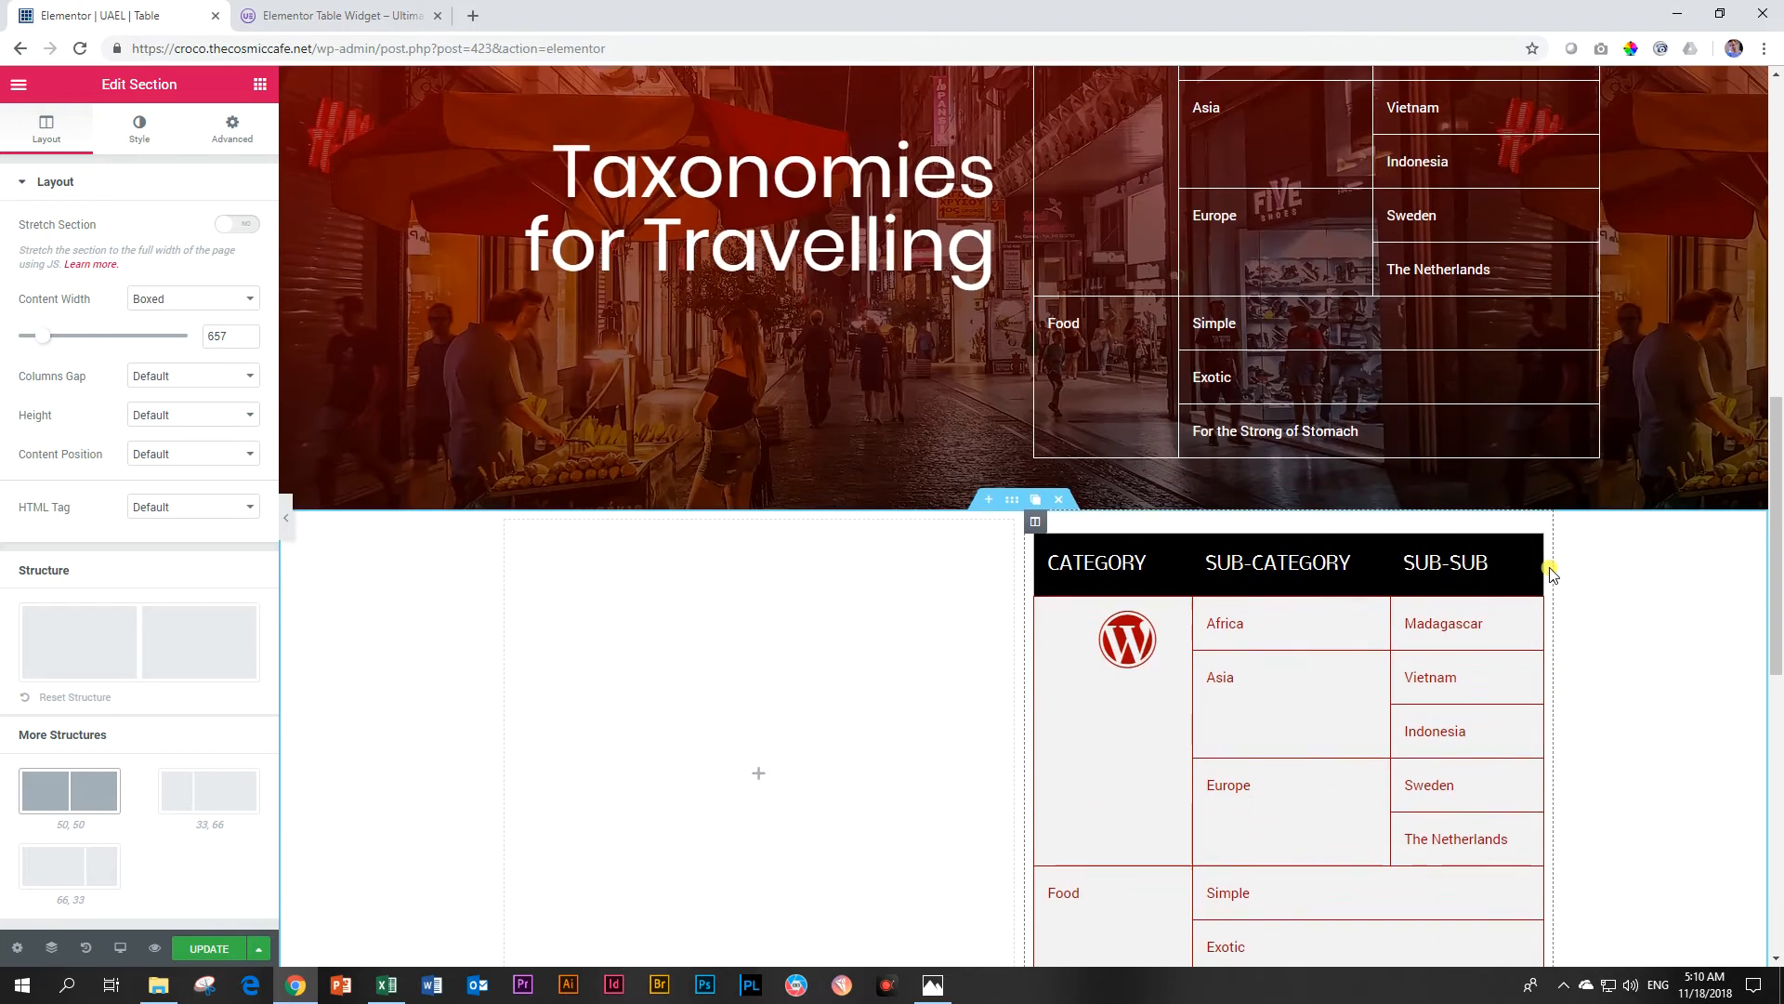
{"action": "scroll", "coordinate": [1550, 573], "scroll_direction": "up", "scroll_amount": 2}
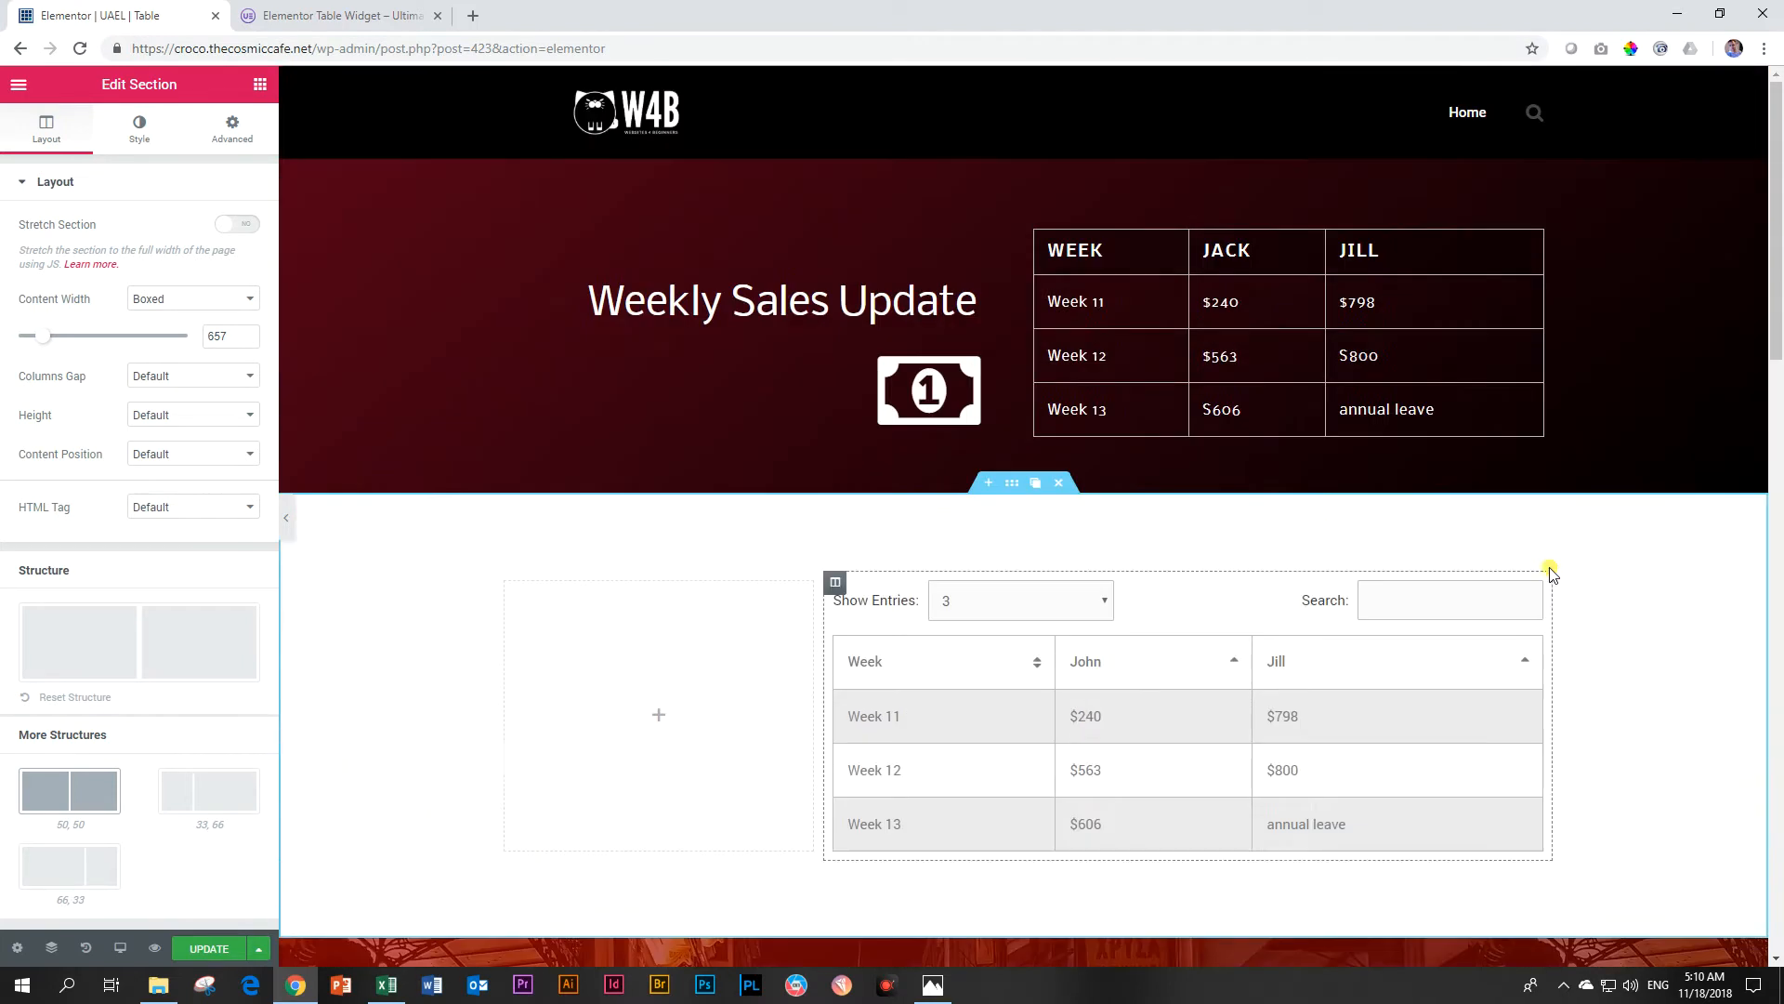
{"action": "scroll", "coordinate": [1550, 573], "scroll_direction": "down", "scroll_amount": 7}
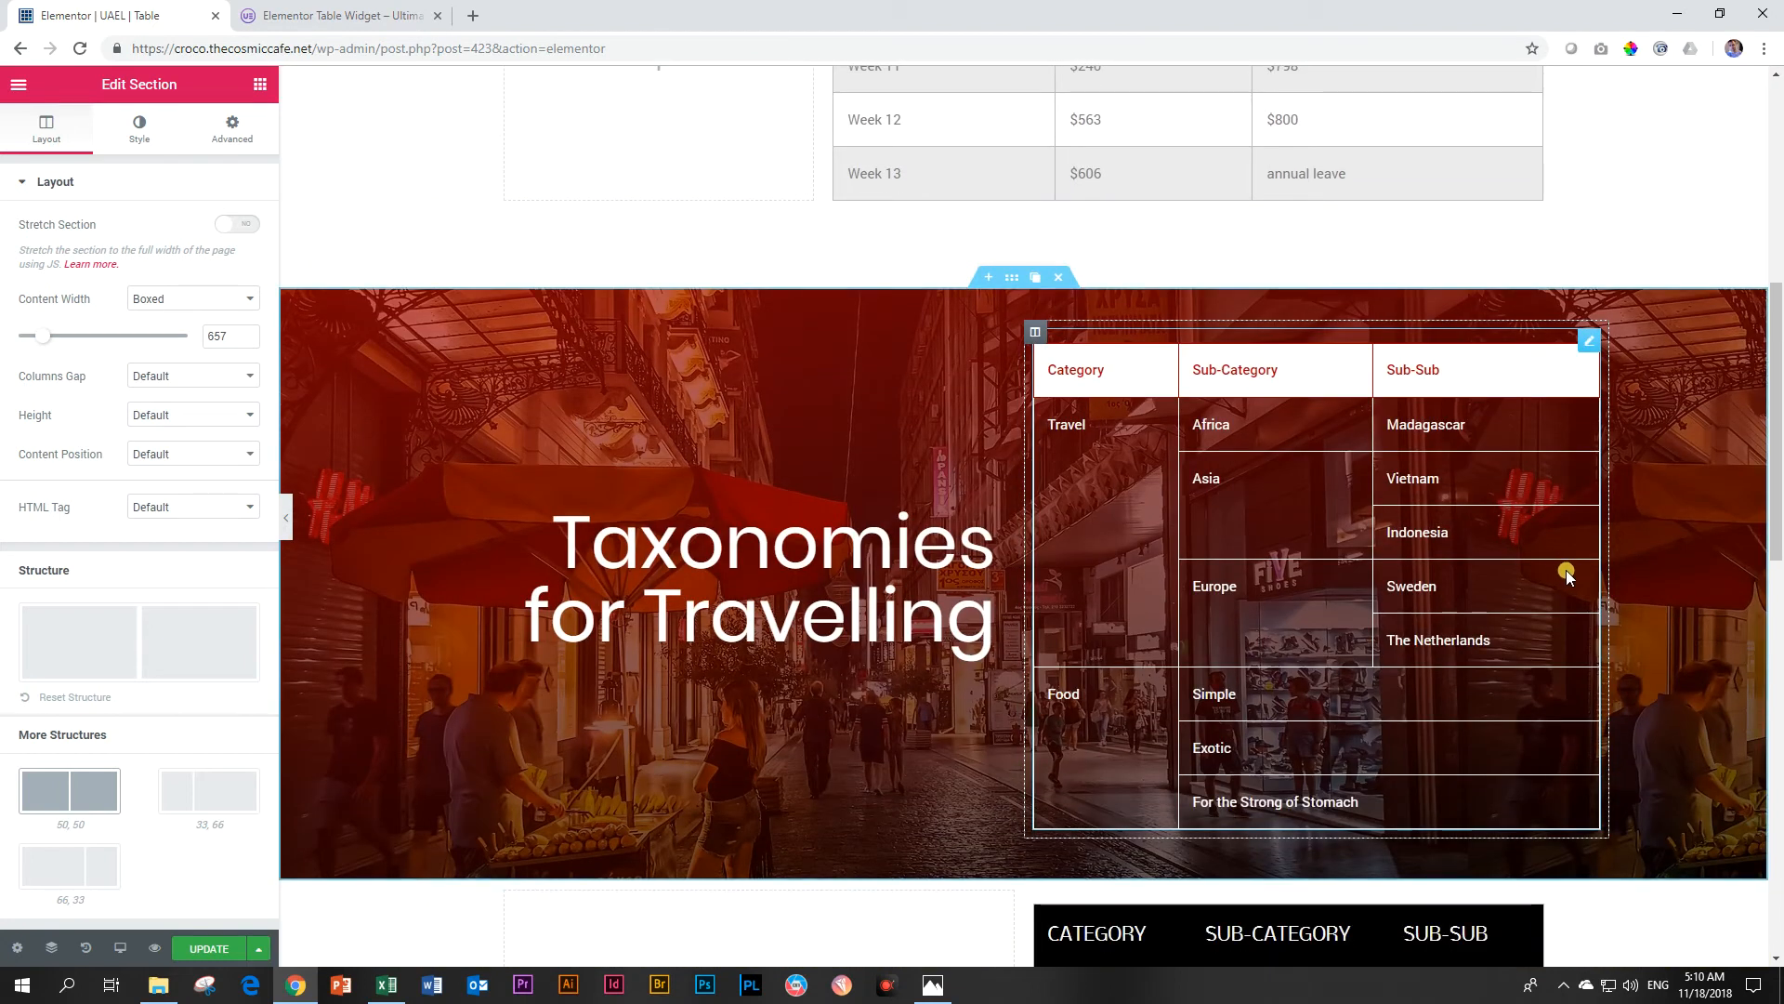
{"action": "scroll", "coordinate": [1566, 573], "scroll_direction": "down", "scroll_amount": 7}
{"action": "scroll", "coordinate": [1568, 576], "scroll_direction": "down", "scroll_amount": 5}
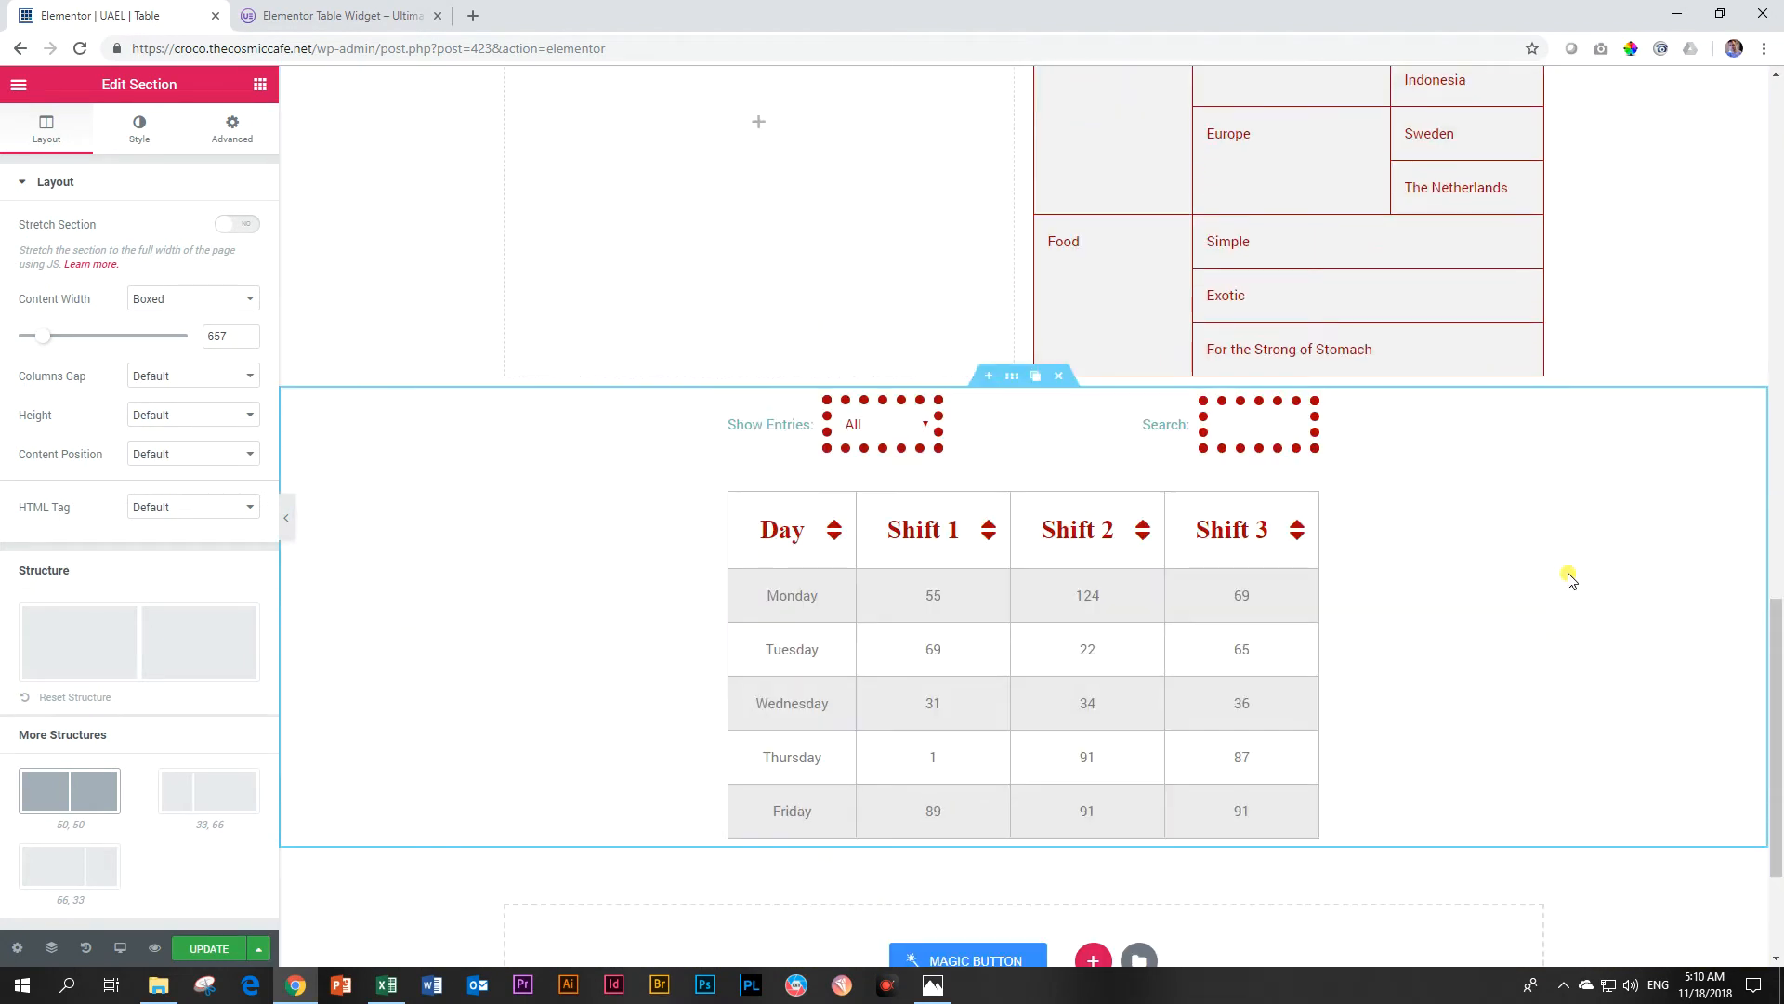
{"action": "scroll", "coordinate": [1569, 578], "scroll_direction": "up", "scroll_amount": 4}
{"action": "scroll", "coordinate": [1568, 578], "scroll_direction": "up", "scroll_amount": 8}
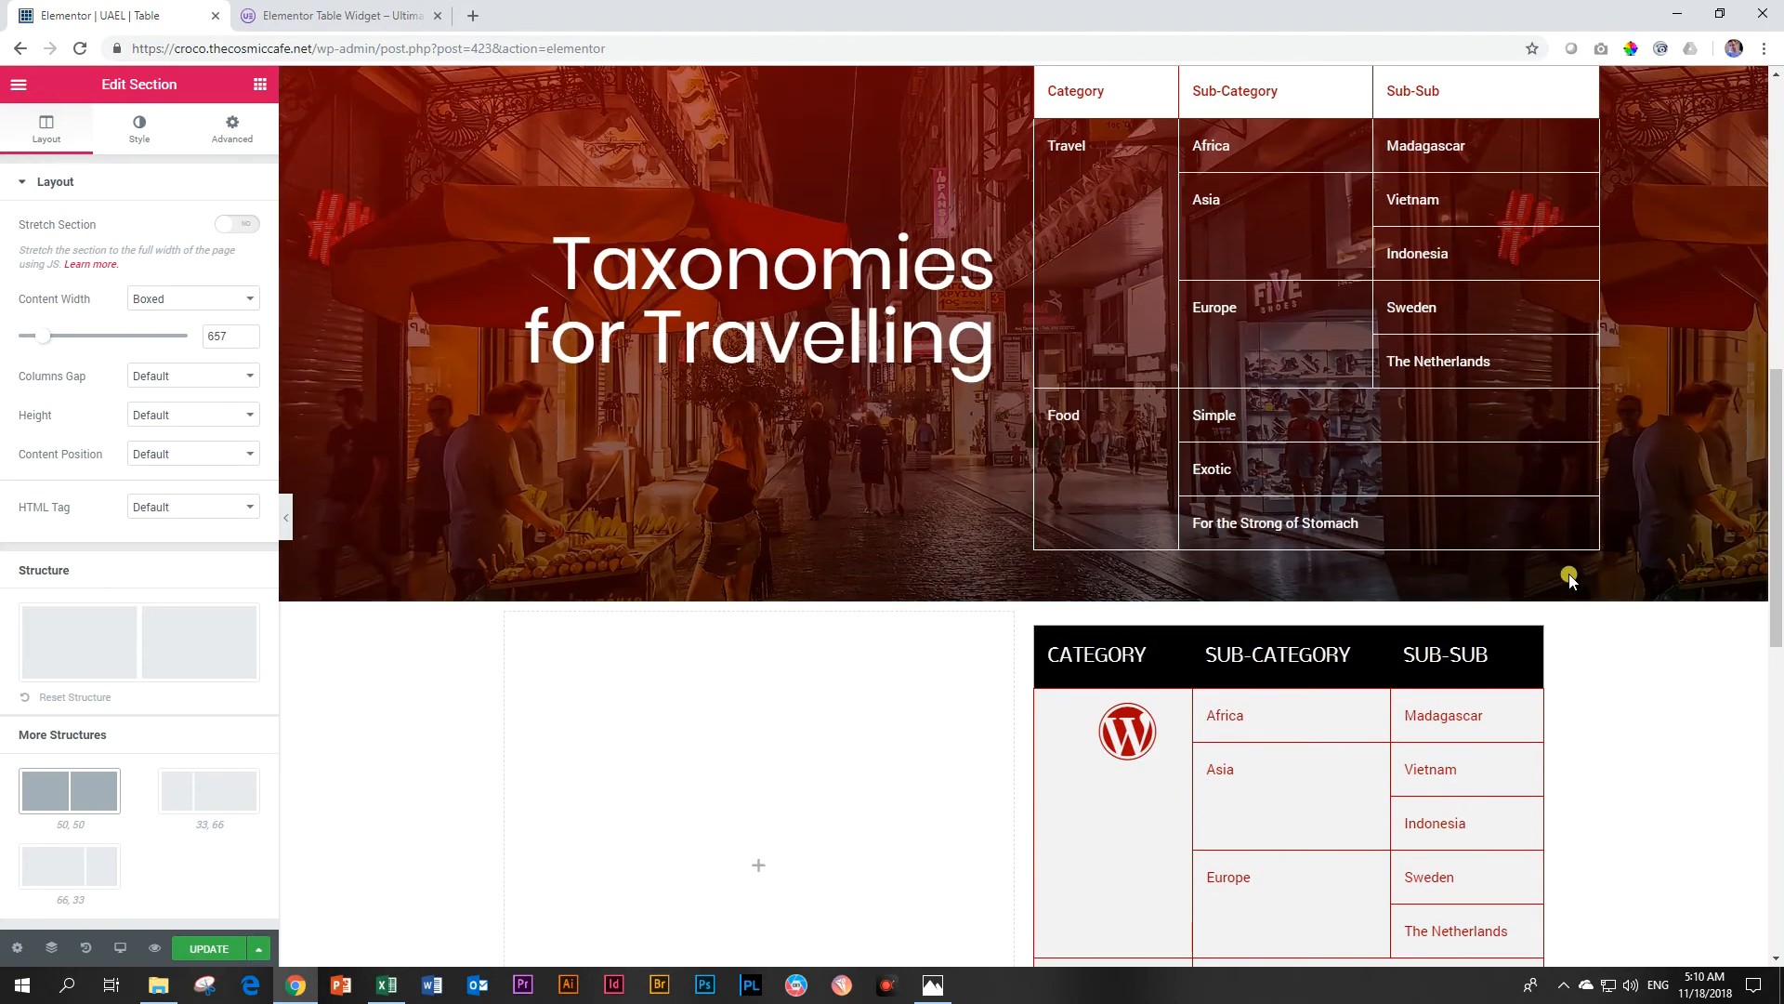
{"action": "scroll", "coordinate": [1568, 579], "scroll_direction": "up", "scroll_amount": 5}
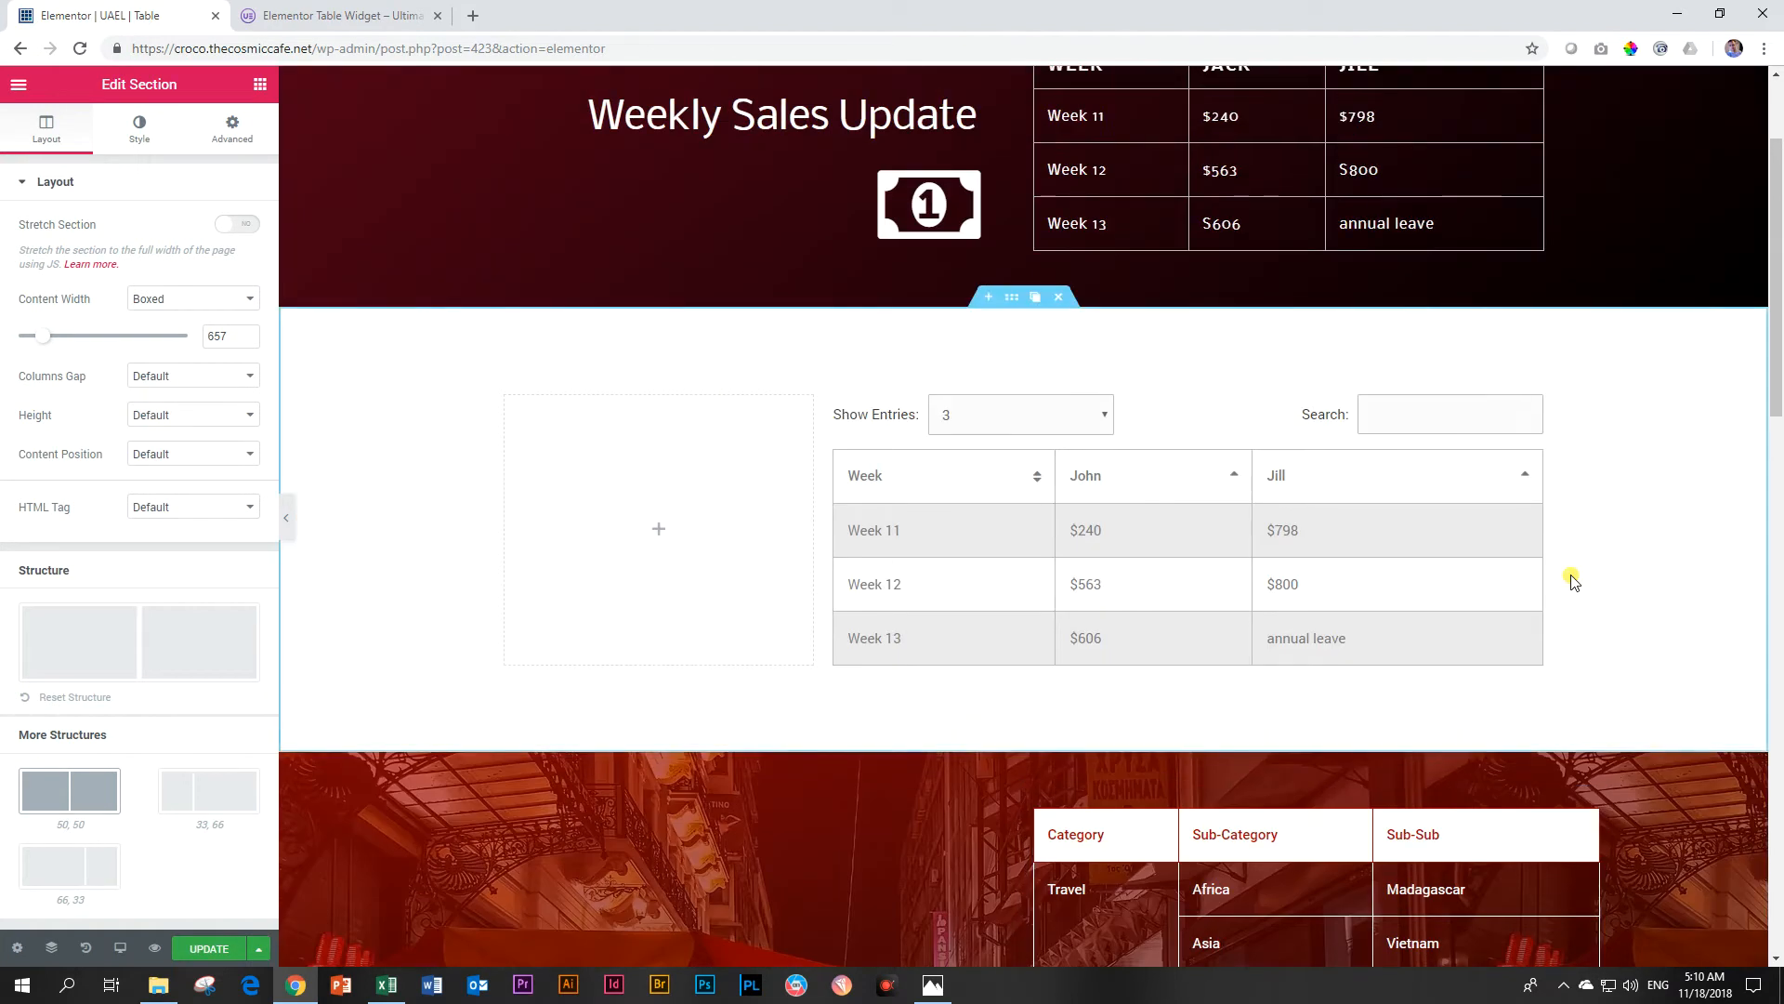
{"action": "scroll", "coordinate": [1572, 582], "scroll_direction": "up", "scroll_amount": 2}
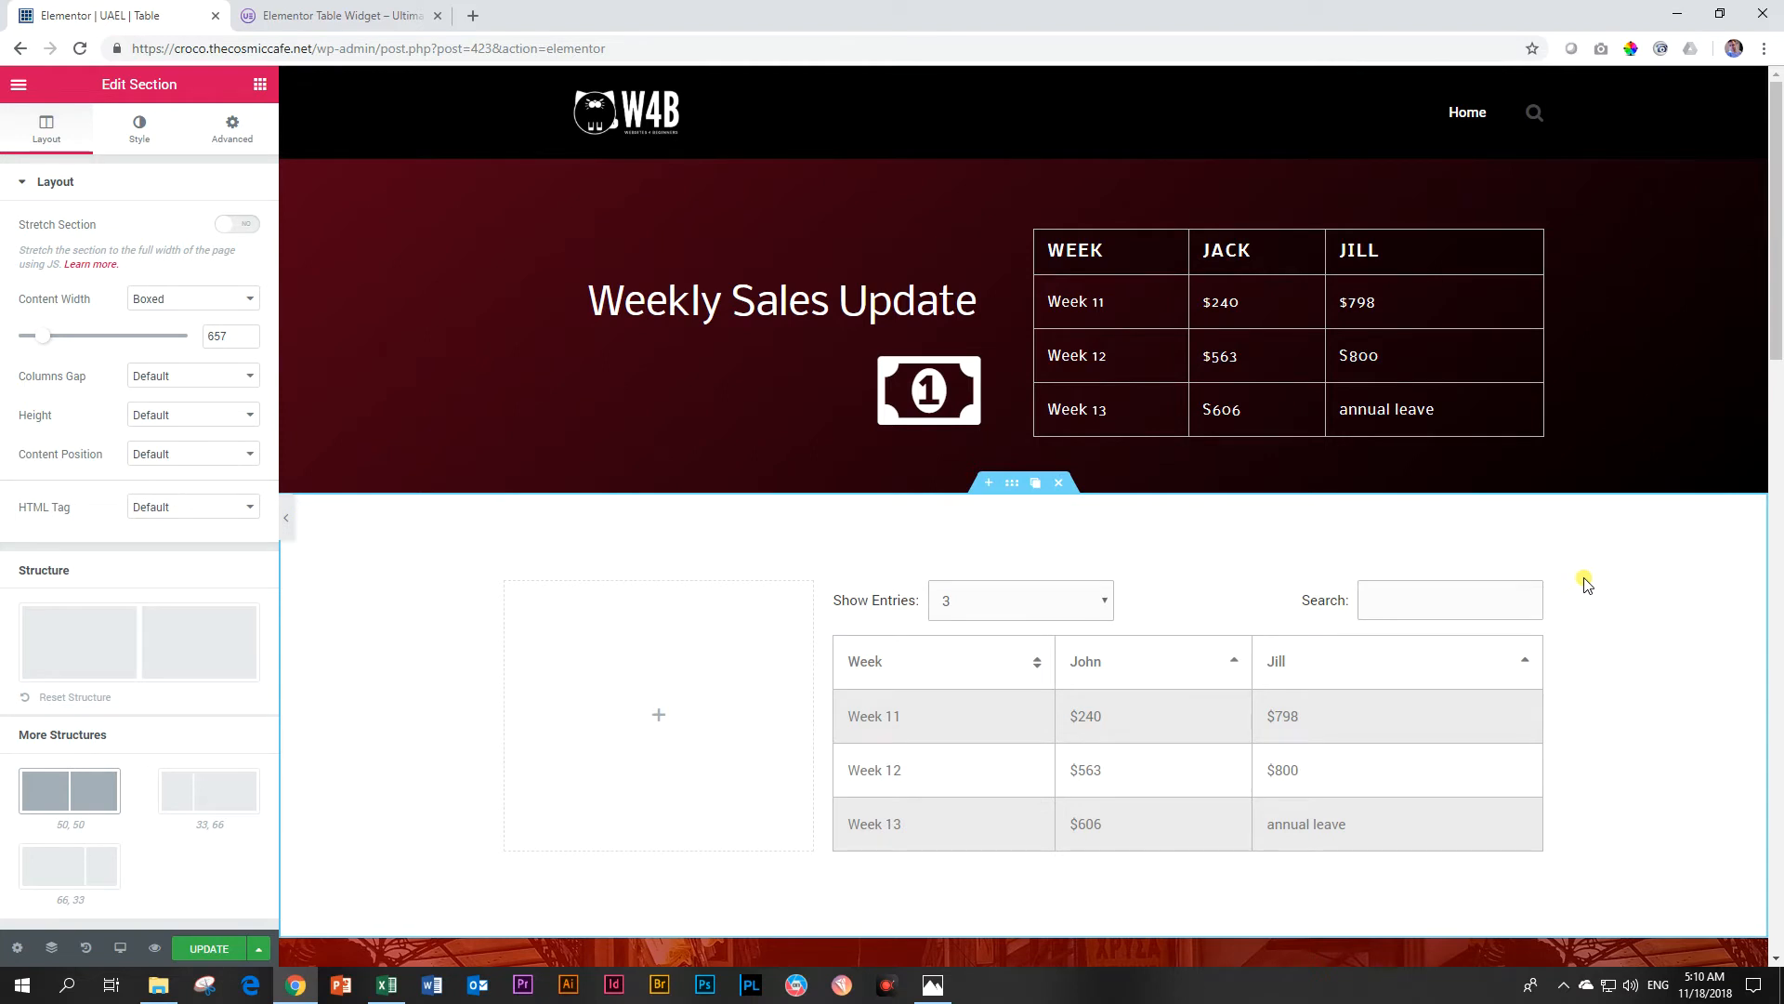
{"action": "scroll", "coordinate": [1585, 583], "scroll_direction": "down", "scroll_amount": 13}
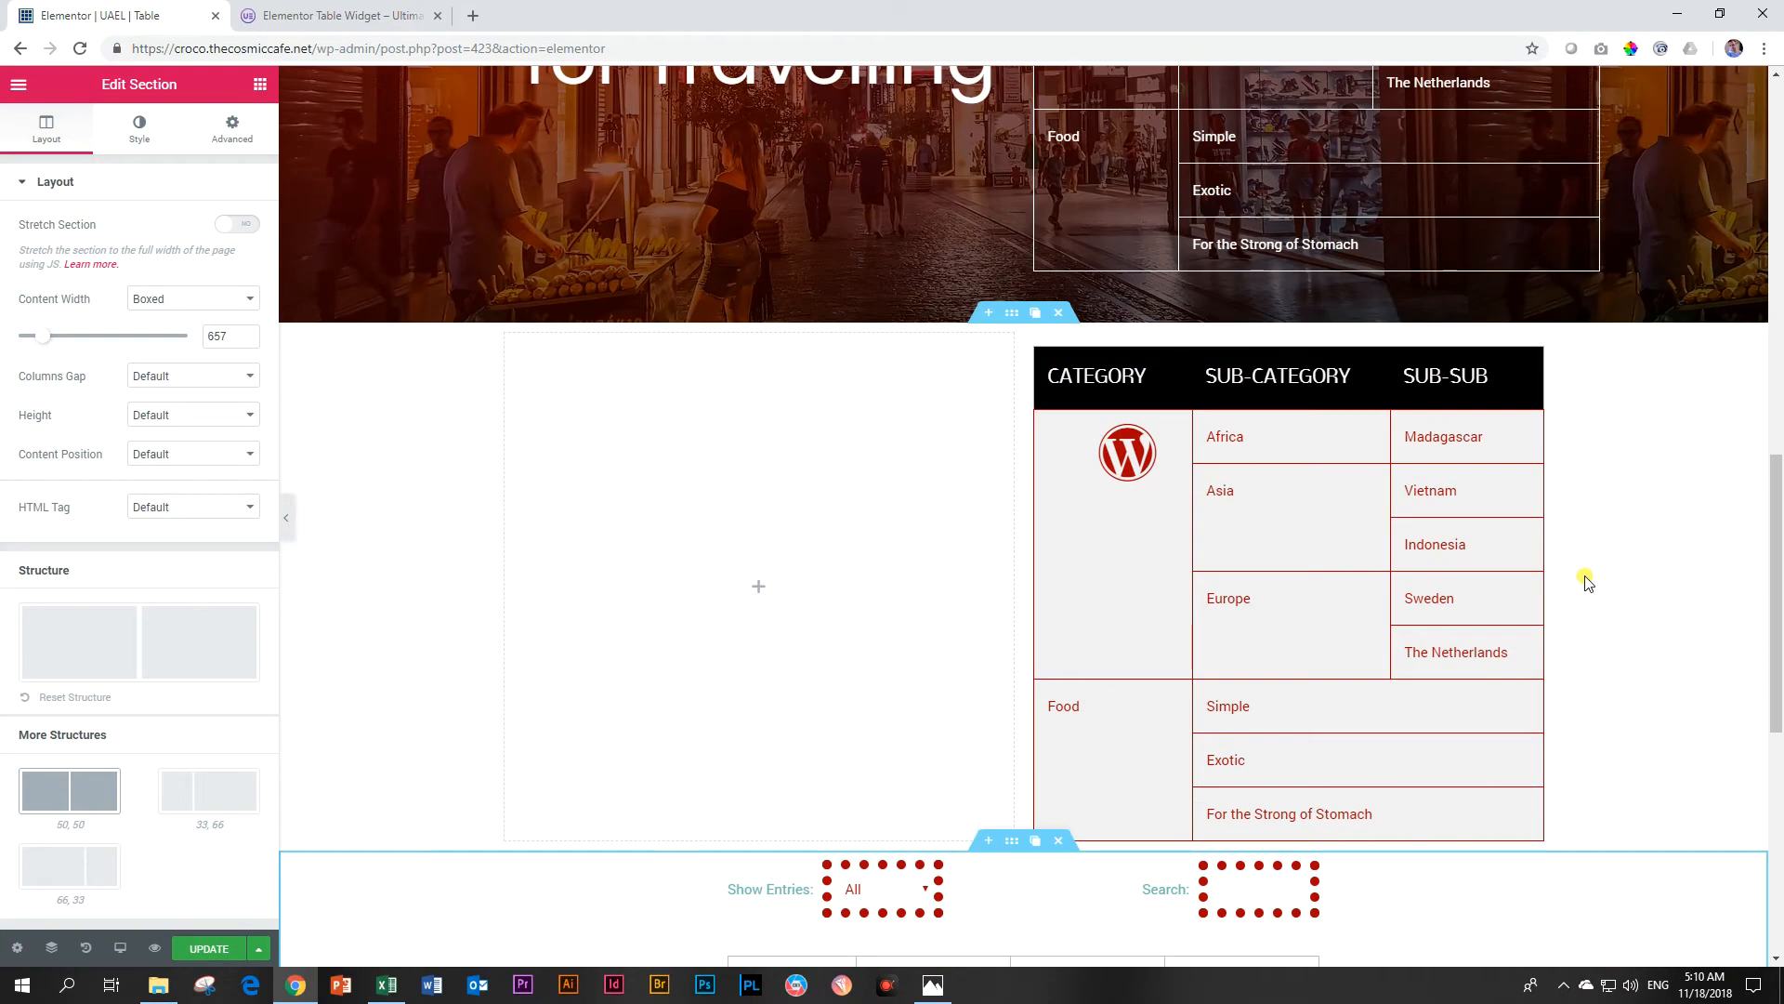
{"action": "scroll", "coordinate": [1586, 583], "scroll_direction": "down", "scroll_amount": 5}
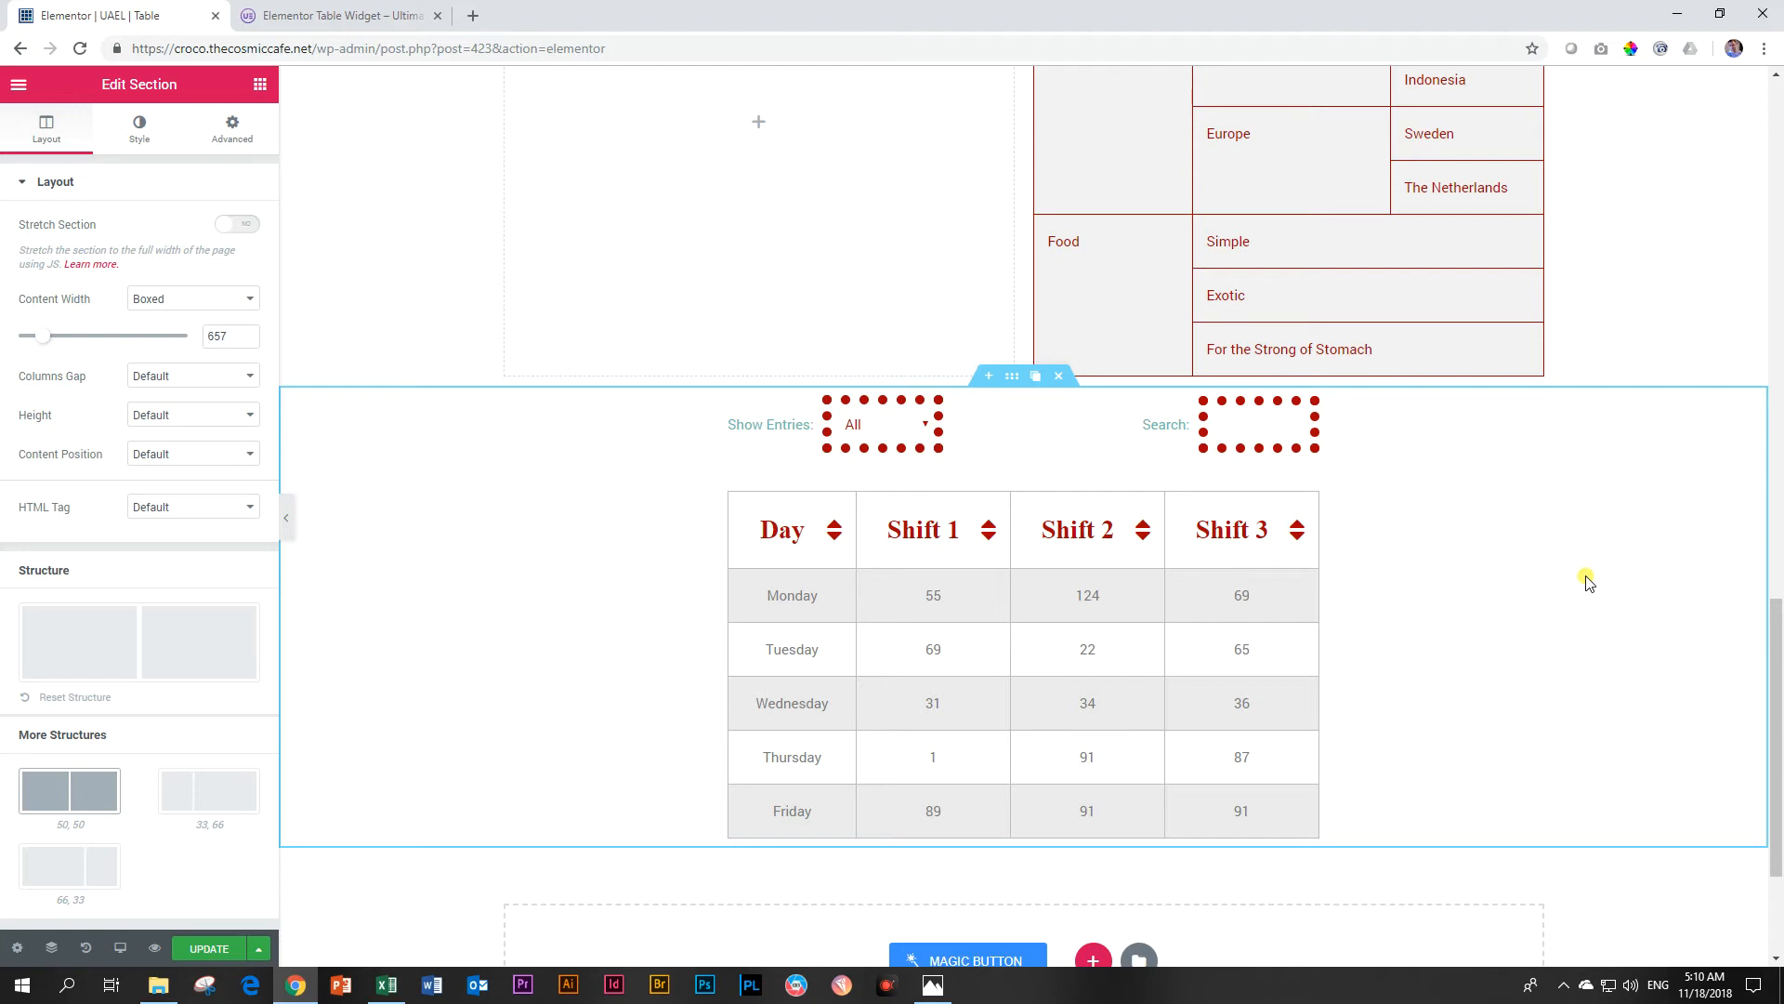
{"action": "scroll", "coordinate": [1585, 583], "scroll_direction": "up", "scroll_amount": 9}
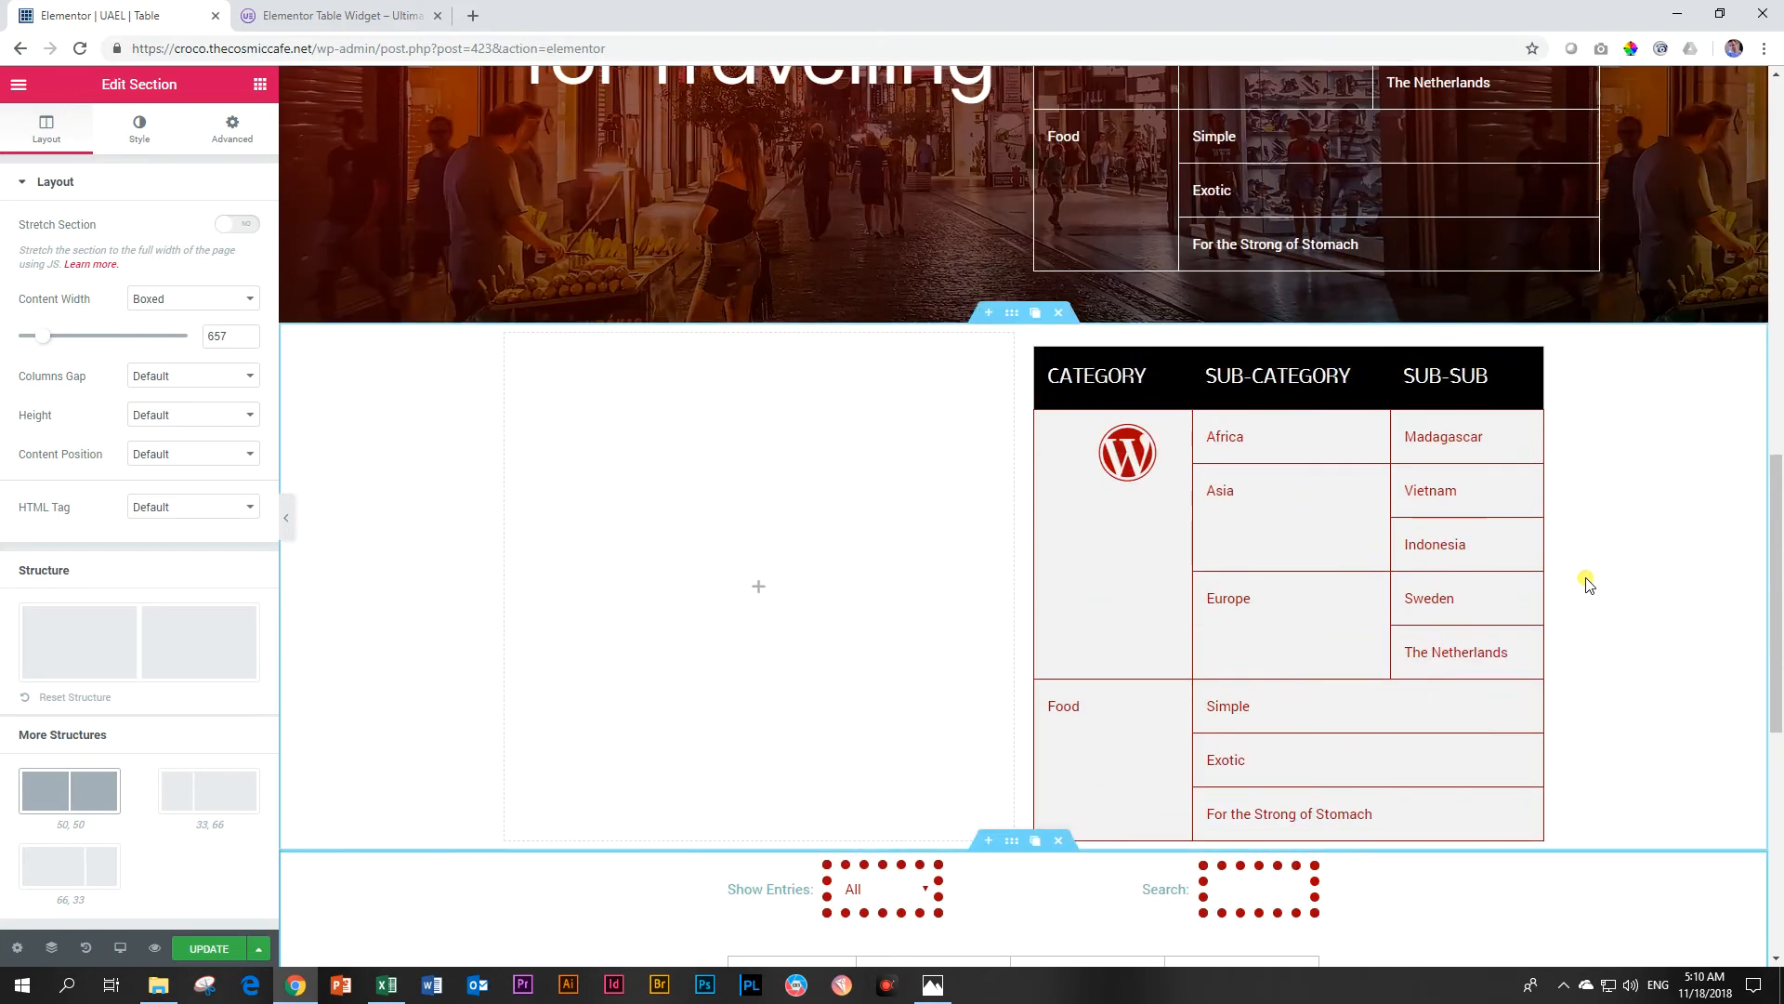
{"action": "scroll", "coordinate": [1586, 582], "scroll_direction": "up", "scroll_amount": 3}
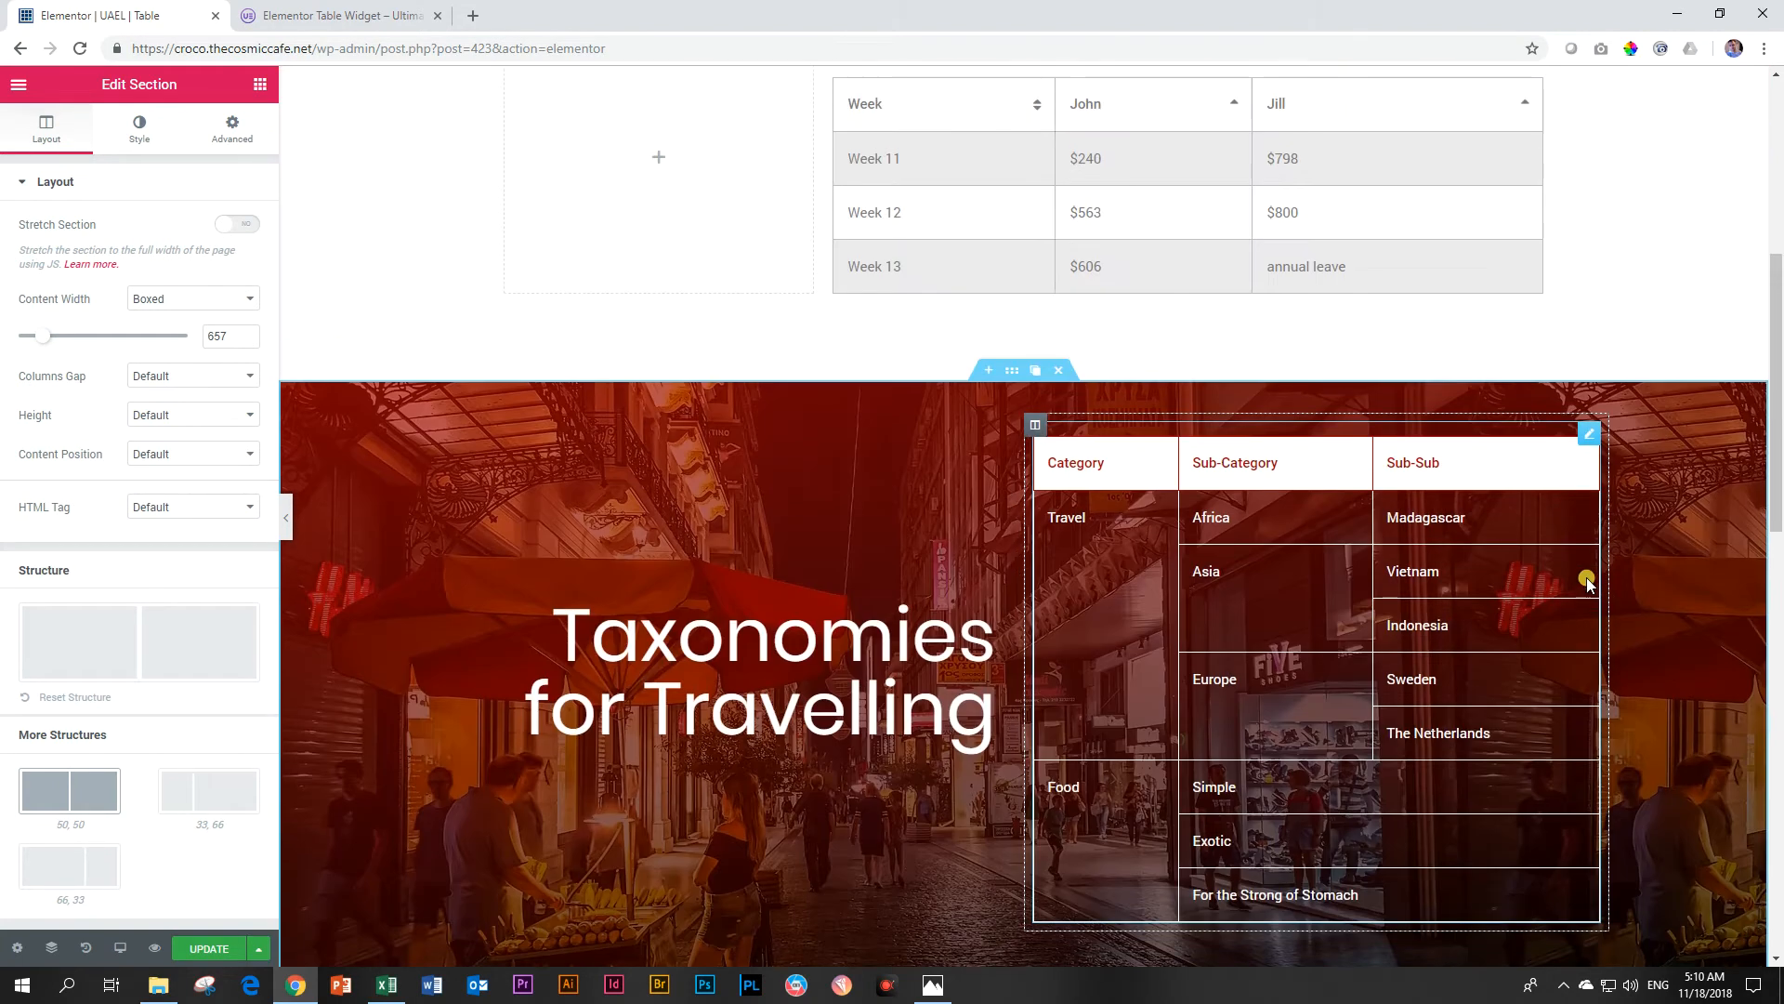
{"action": "scroll", "coordinate": [1587, 577], "scroll_direction": "up", "scroll_amount": 4}
{"action": "scroll", "coordinate": [1587, 580], "scroll_direction": "up", "scroll_amount": 2}
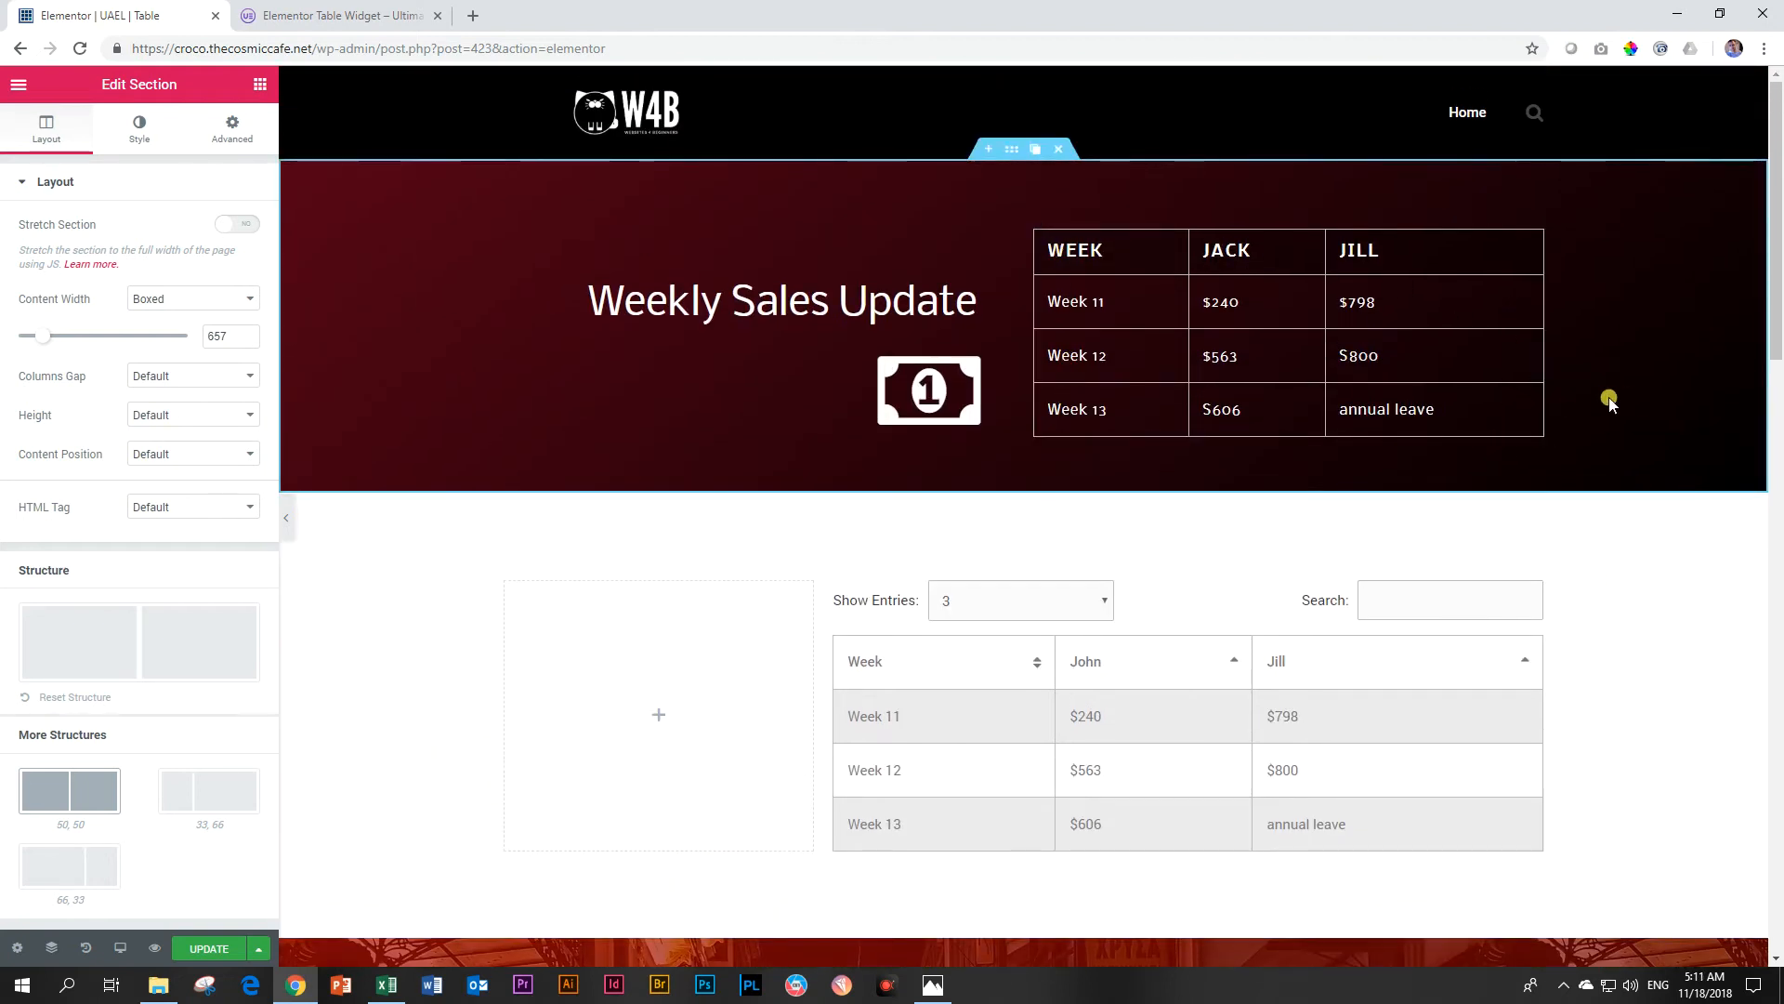
- Switch the page to the Tablet preview and examine how the taxonomy and shift tables fit
{"action": "left_click", "coordinate": [120, 947]}
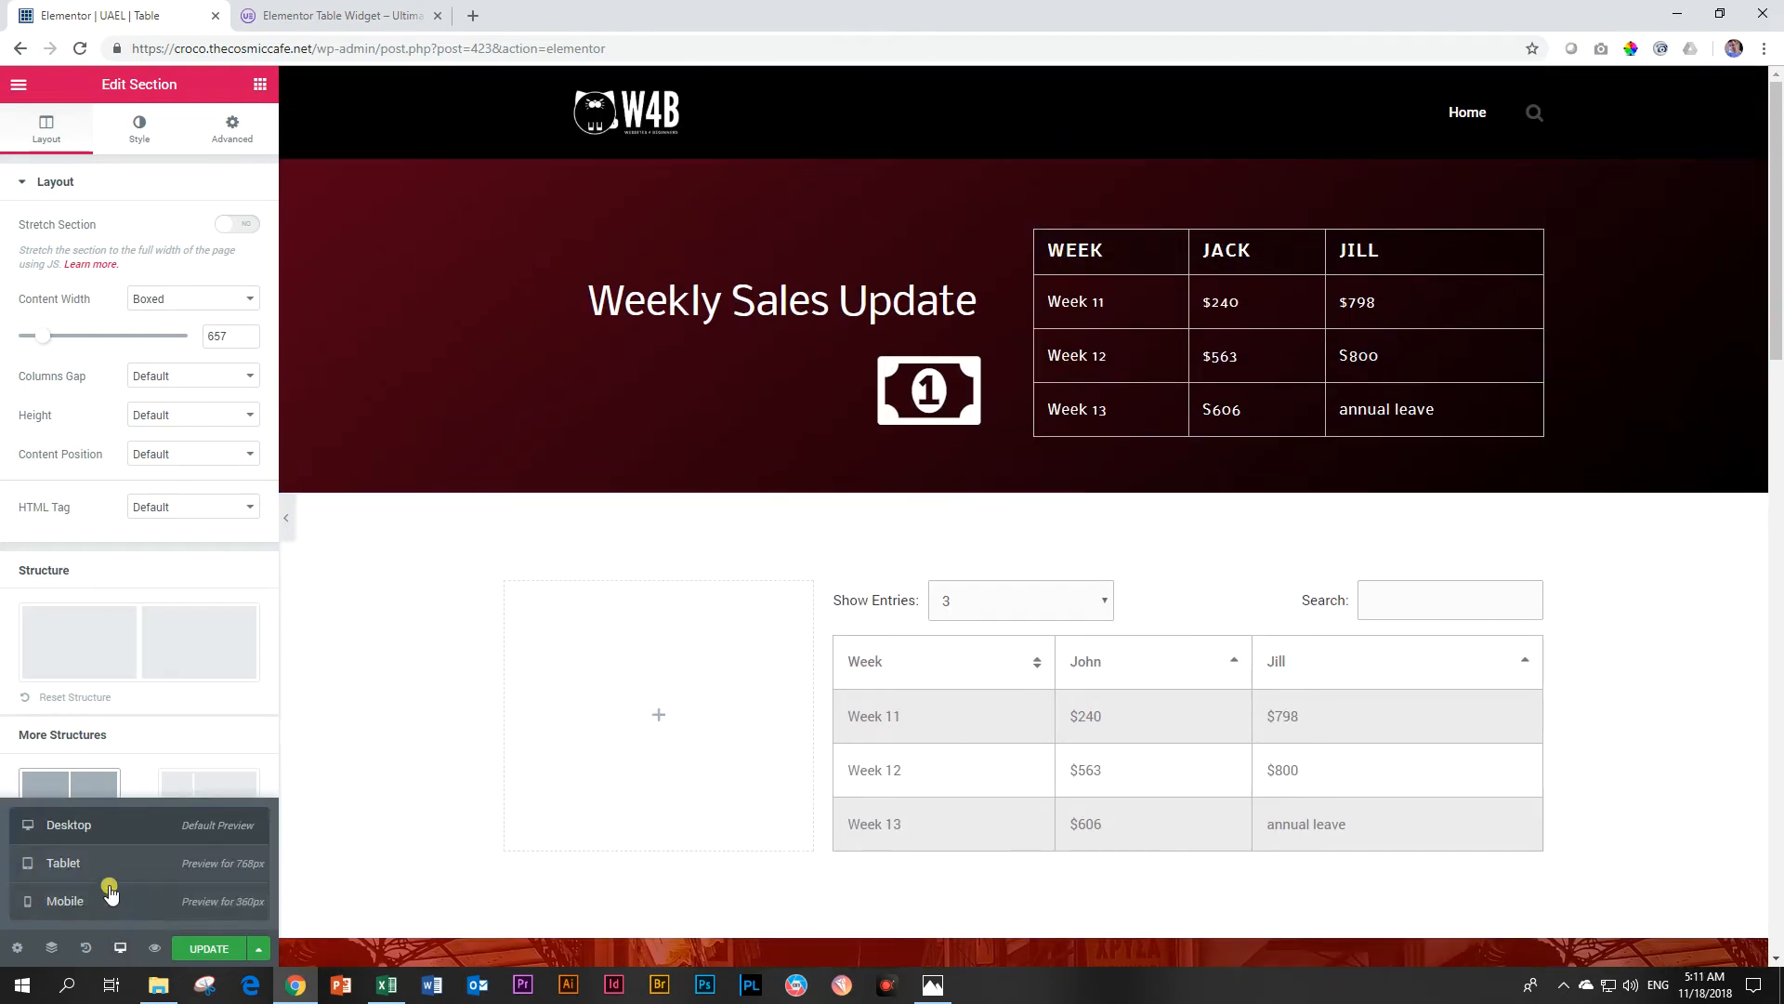
{"action": "left_click", "coordinate": [108, 864]}
{"action": "scroll", "coordinate": [1195, 350], "scroll_direction": "down", "scroll_amount": 15}
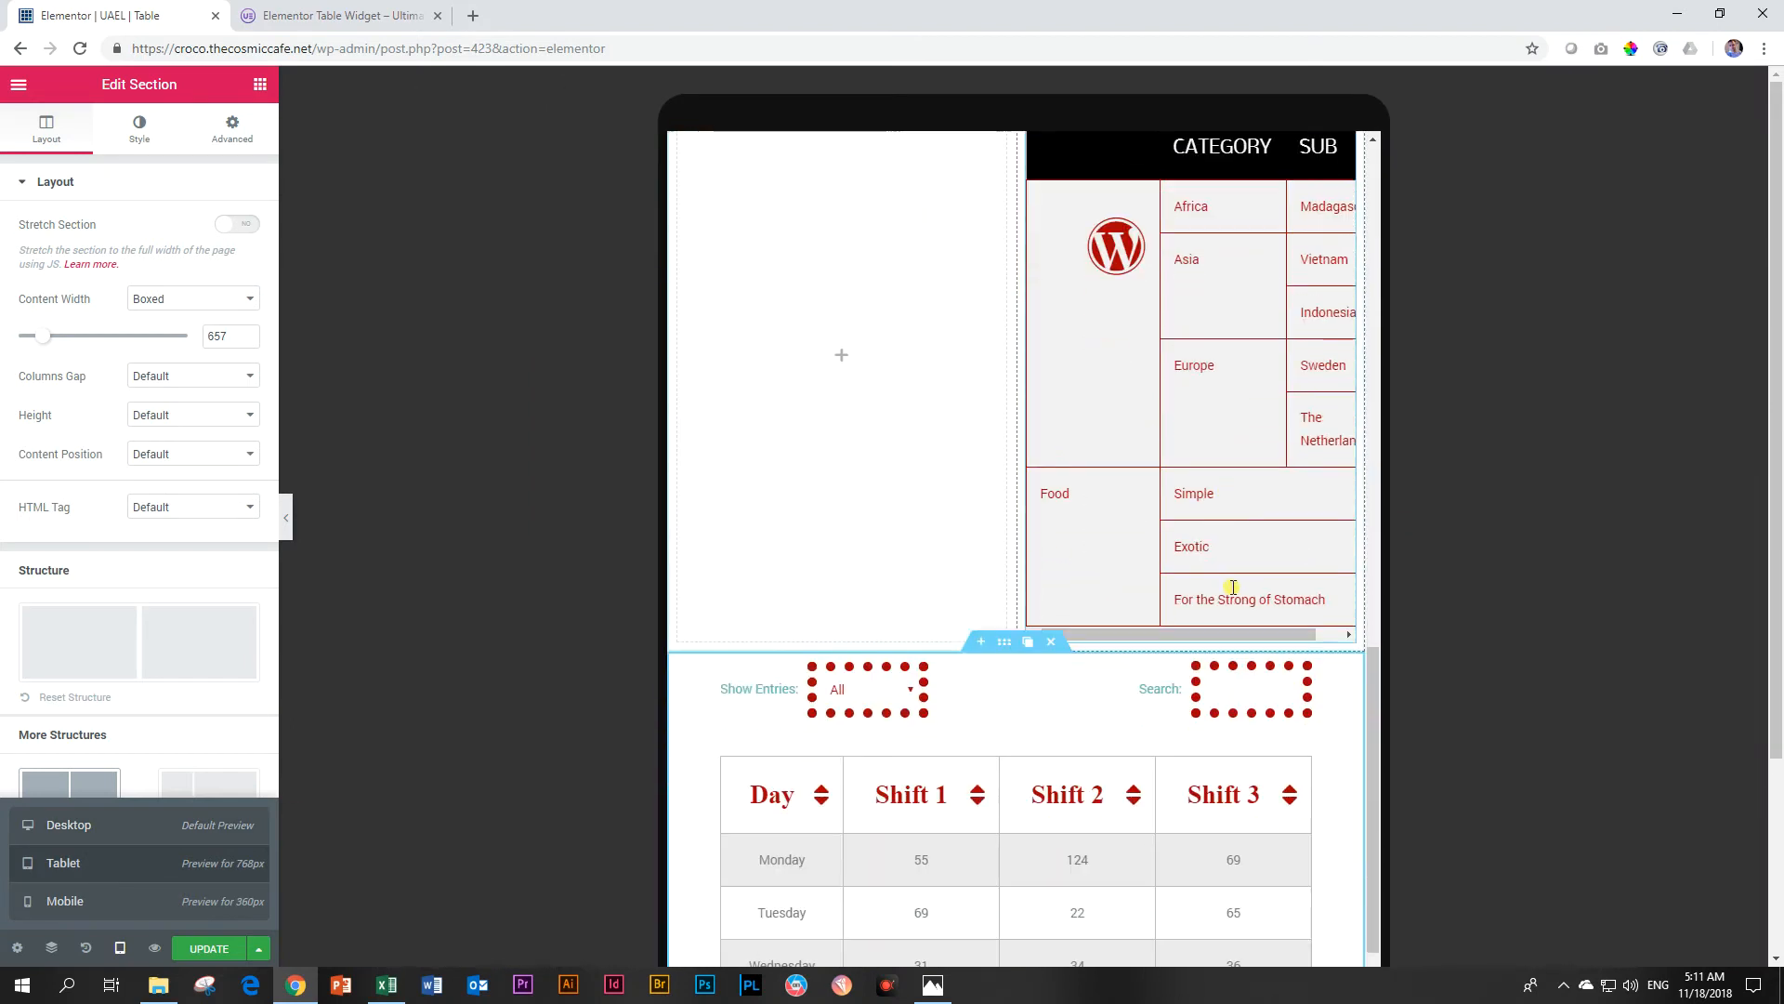
{"action": "scroll", "coordinate": [971, 808], "scroll_direction": "down", "scroll_amount": 3}
{"action": "scroll", "coordinate": [1075, 649], "scroll_direction": "up", "scroll_amount": 5}
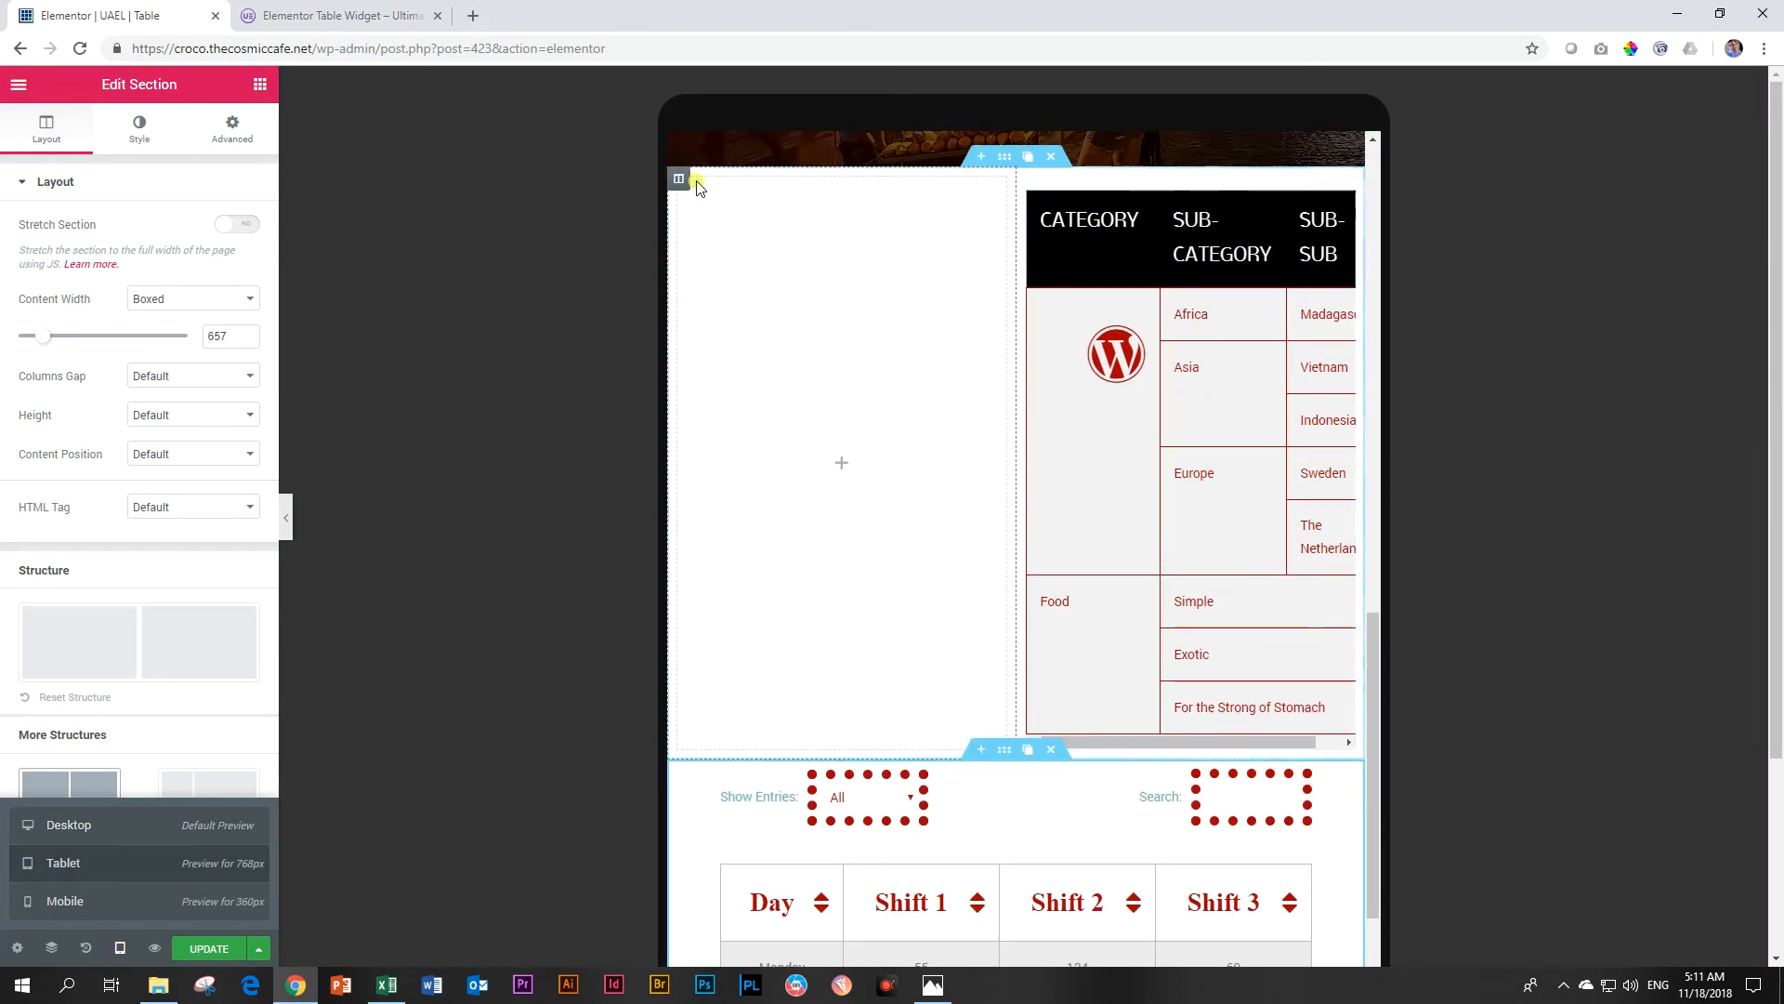
- Examine how the tables fit the Tablet preview, from the shift table up to the Weekly Sales Update table
{"action": "scroll", "coordinate": [1223, 398], "scroll_direction": "down", "scroll_amount": 3}
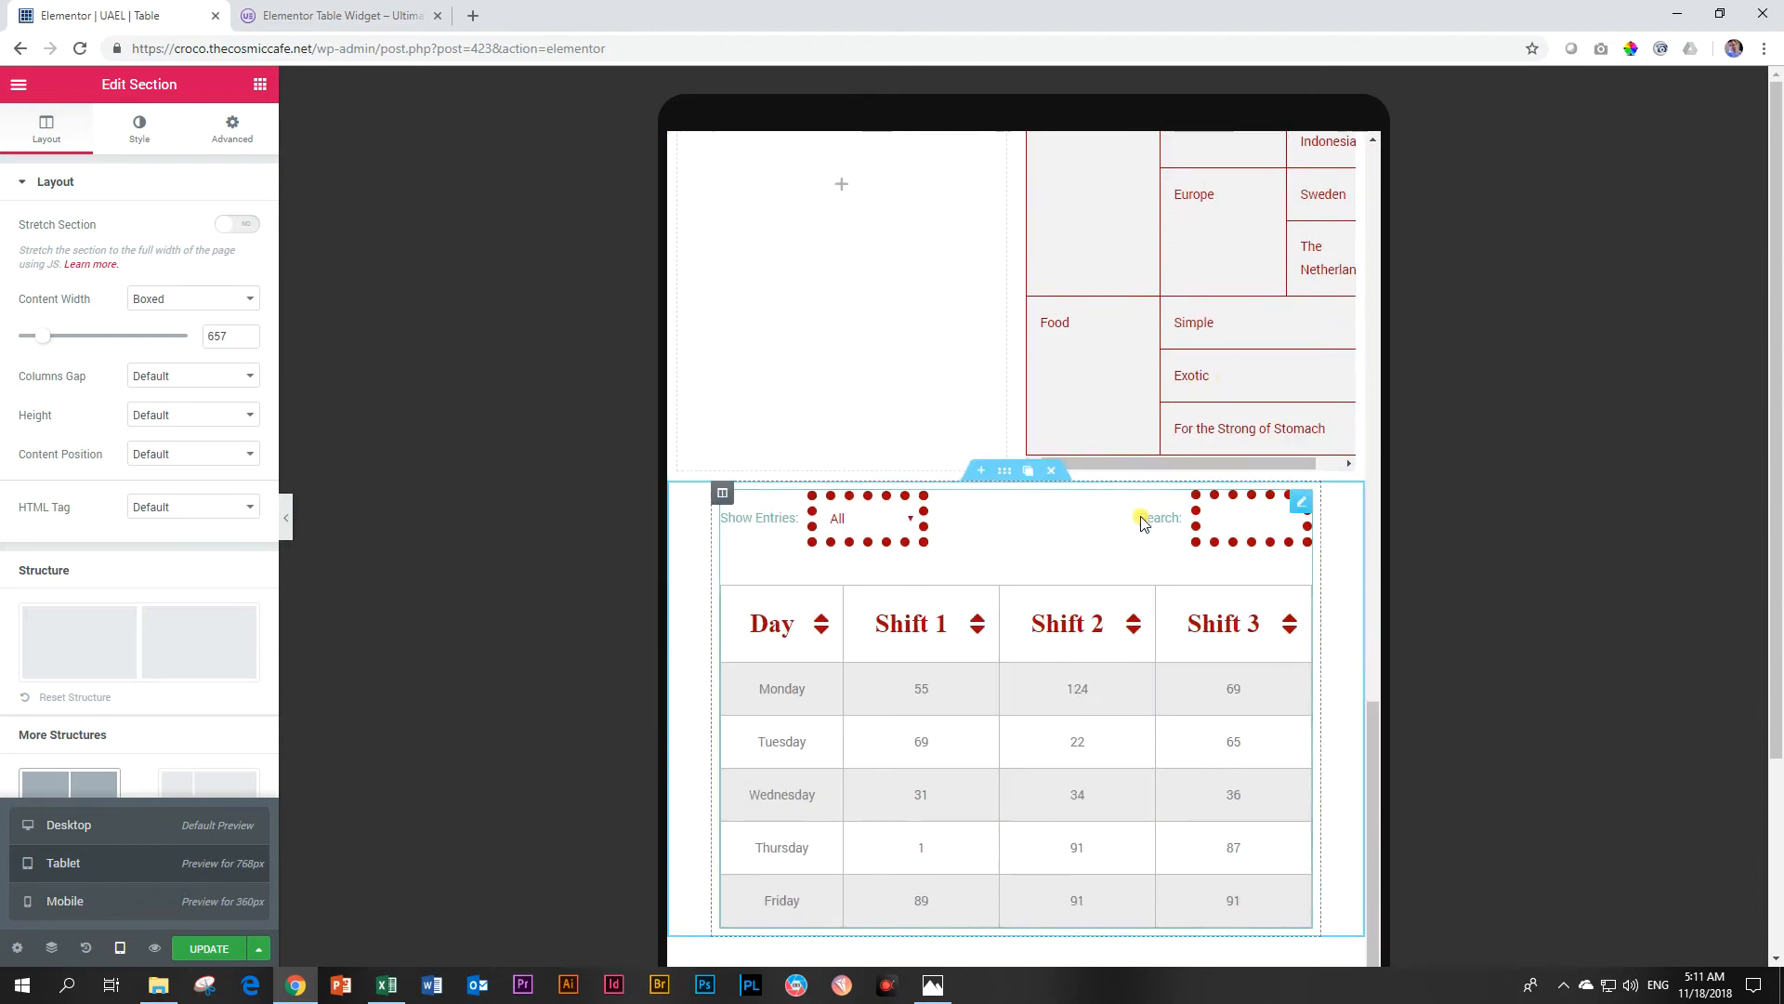
{"action": "scroll", "coordinate": [1140, 517], "scroll_direction": "up", "scroll_amount": 5}
{"action": "scroll", "coordinate": [1028, 625], "scroll_direction": "down", "scroll_amount": 5}
{"action": "scroll", "coordinate": [1036, 639], "scroll_direction": "down", "scroll_amount": 2}
{"action": "scroll", "coordinate": [1036, 640], "scroll_direction": "up", "scroll_amount": 12}
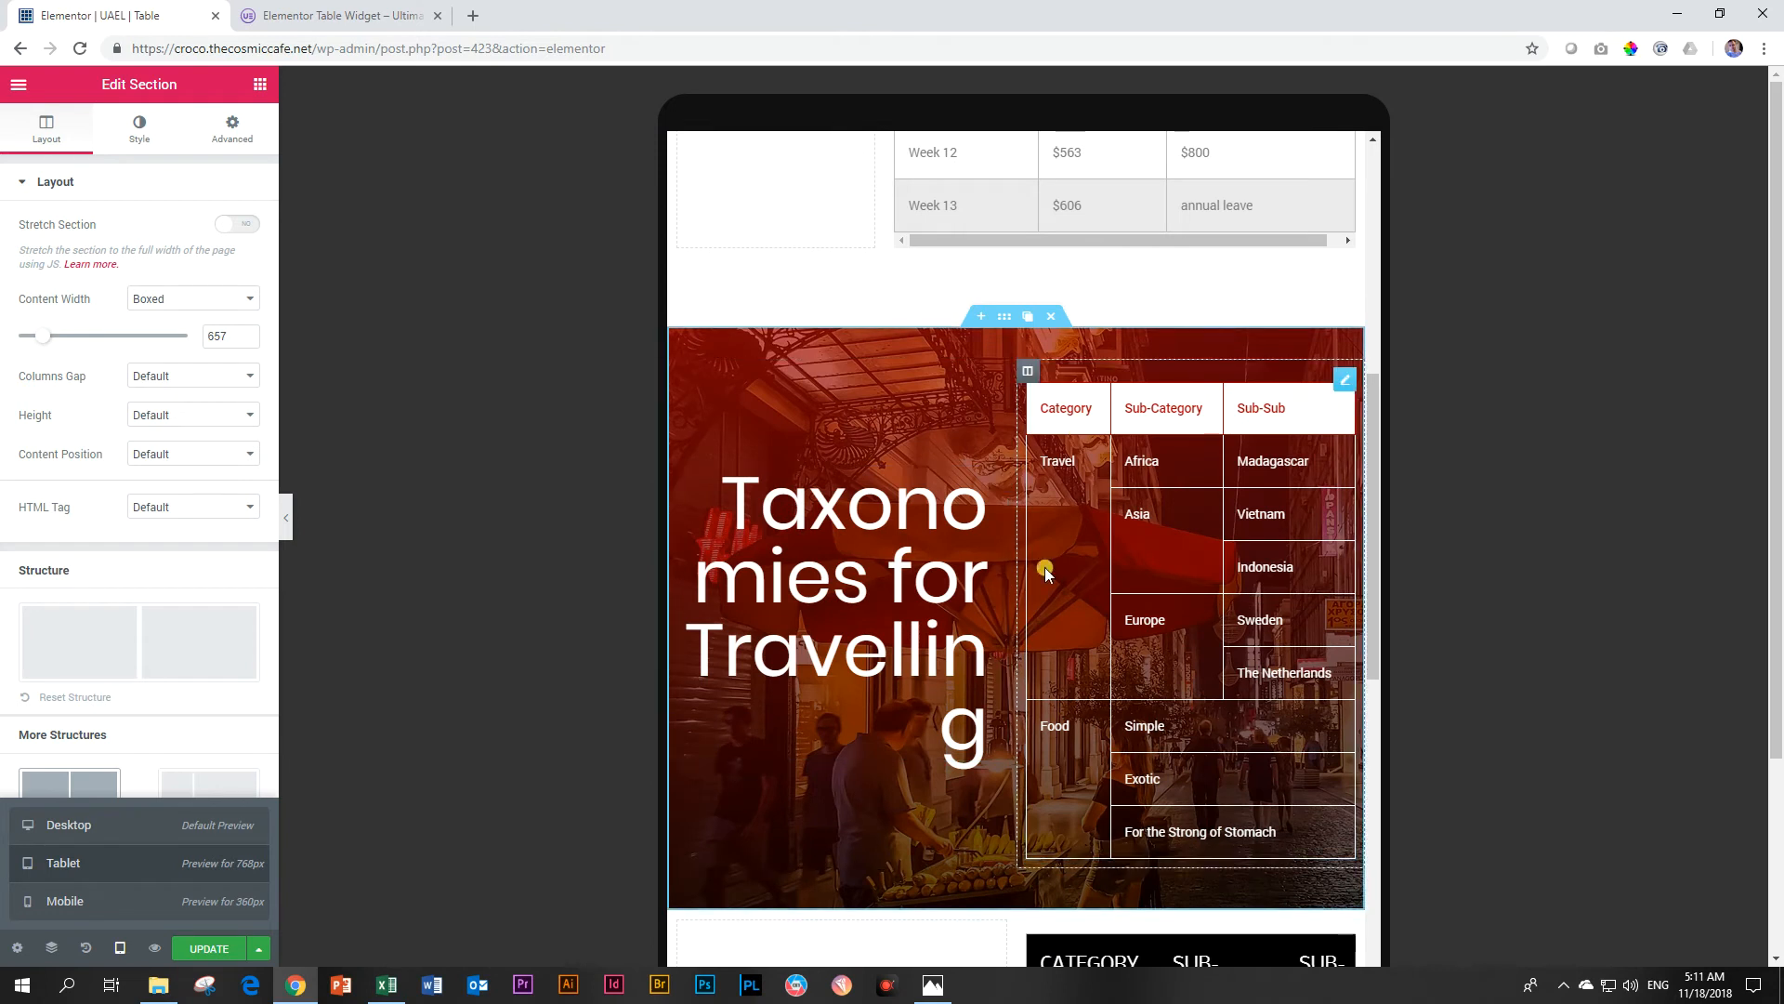
{"action": "scroll", "coordinate": [1065, 543], "scroll_direction": "up", "scroll_amount": 10}
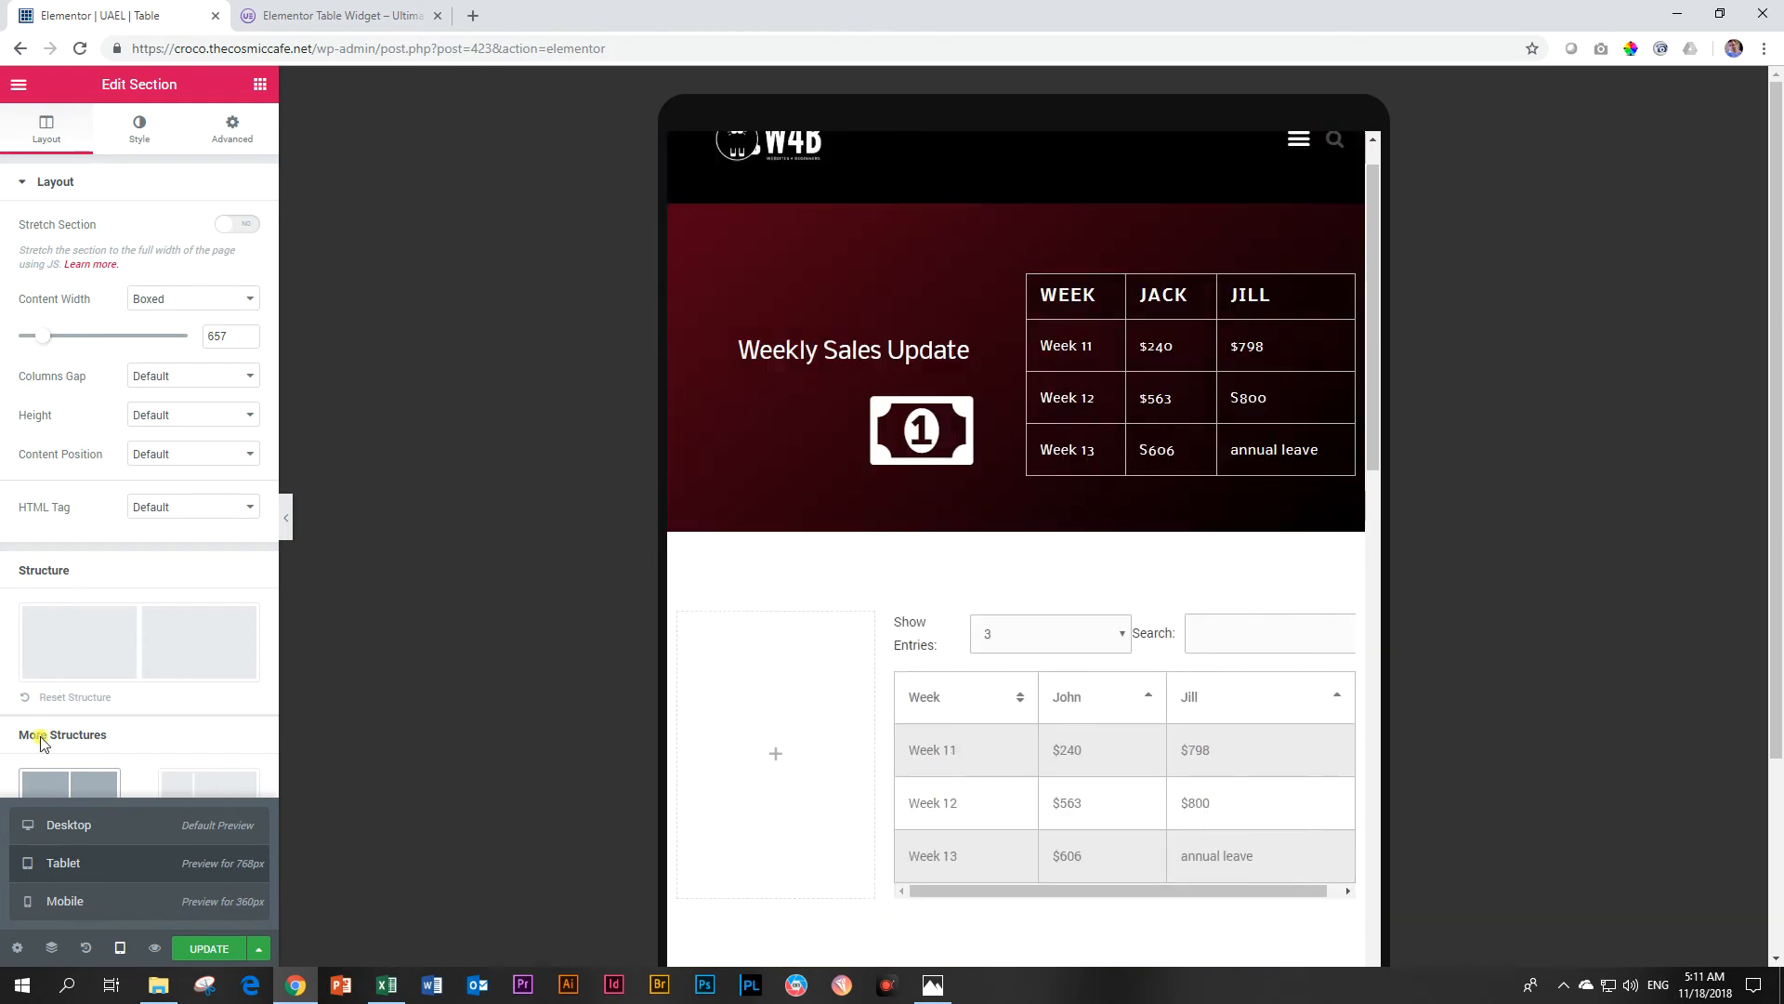
- Switch the page to the Mobile preview and examine how the sales, taxonomy and shift tables stack
{"action": "left_click", "coordinate": [59, 903]}
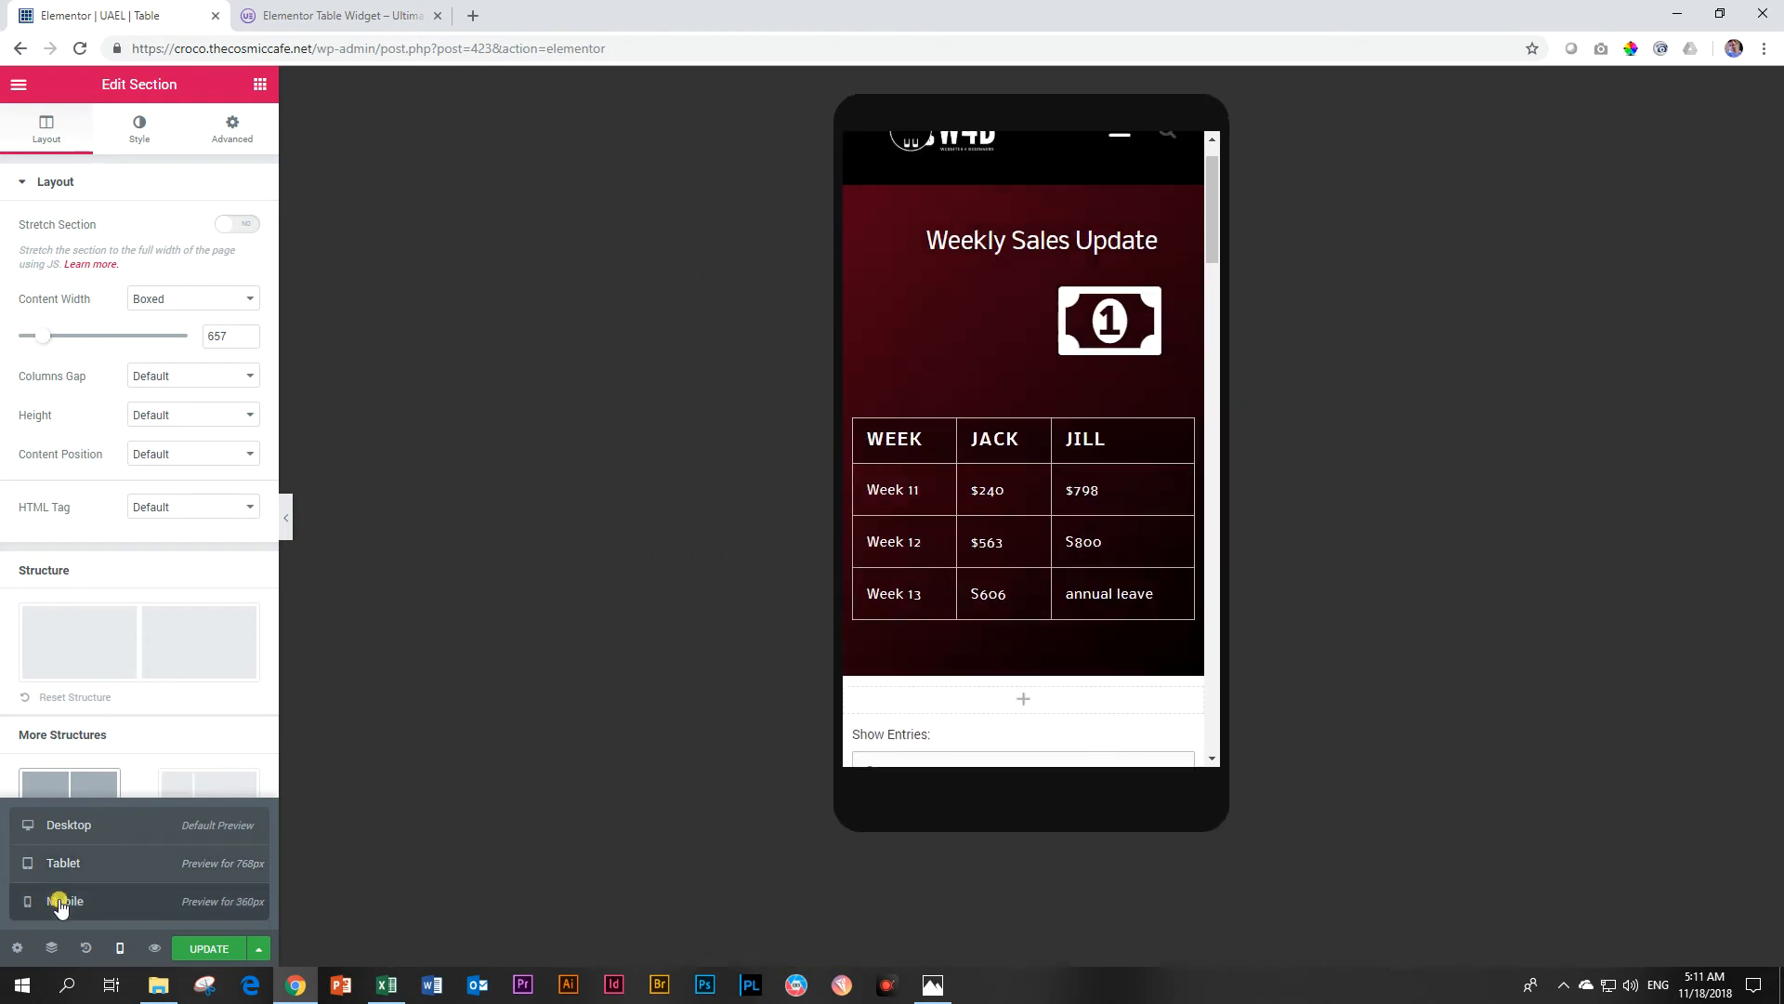
{"action": "scroll", "coordinate": [927, 609], "scroll_direction": "down", "scroll_amount": 6}
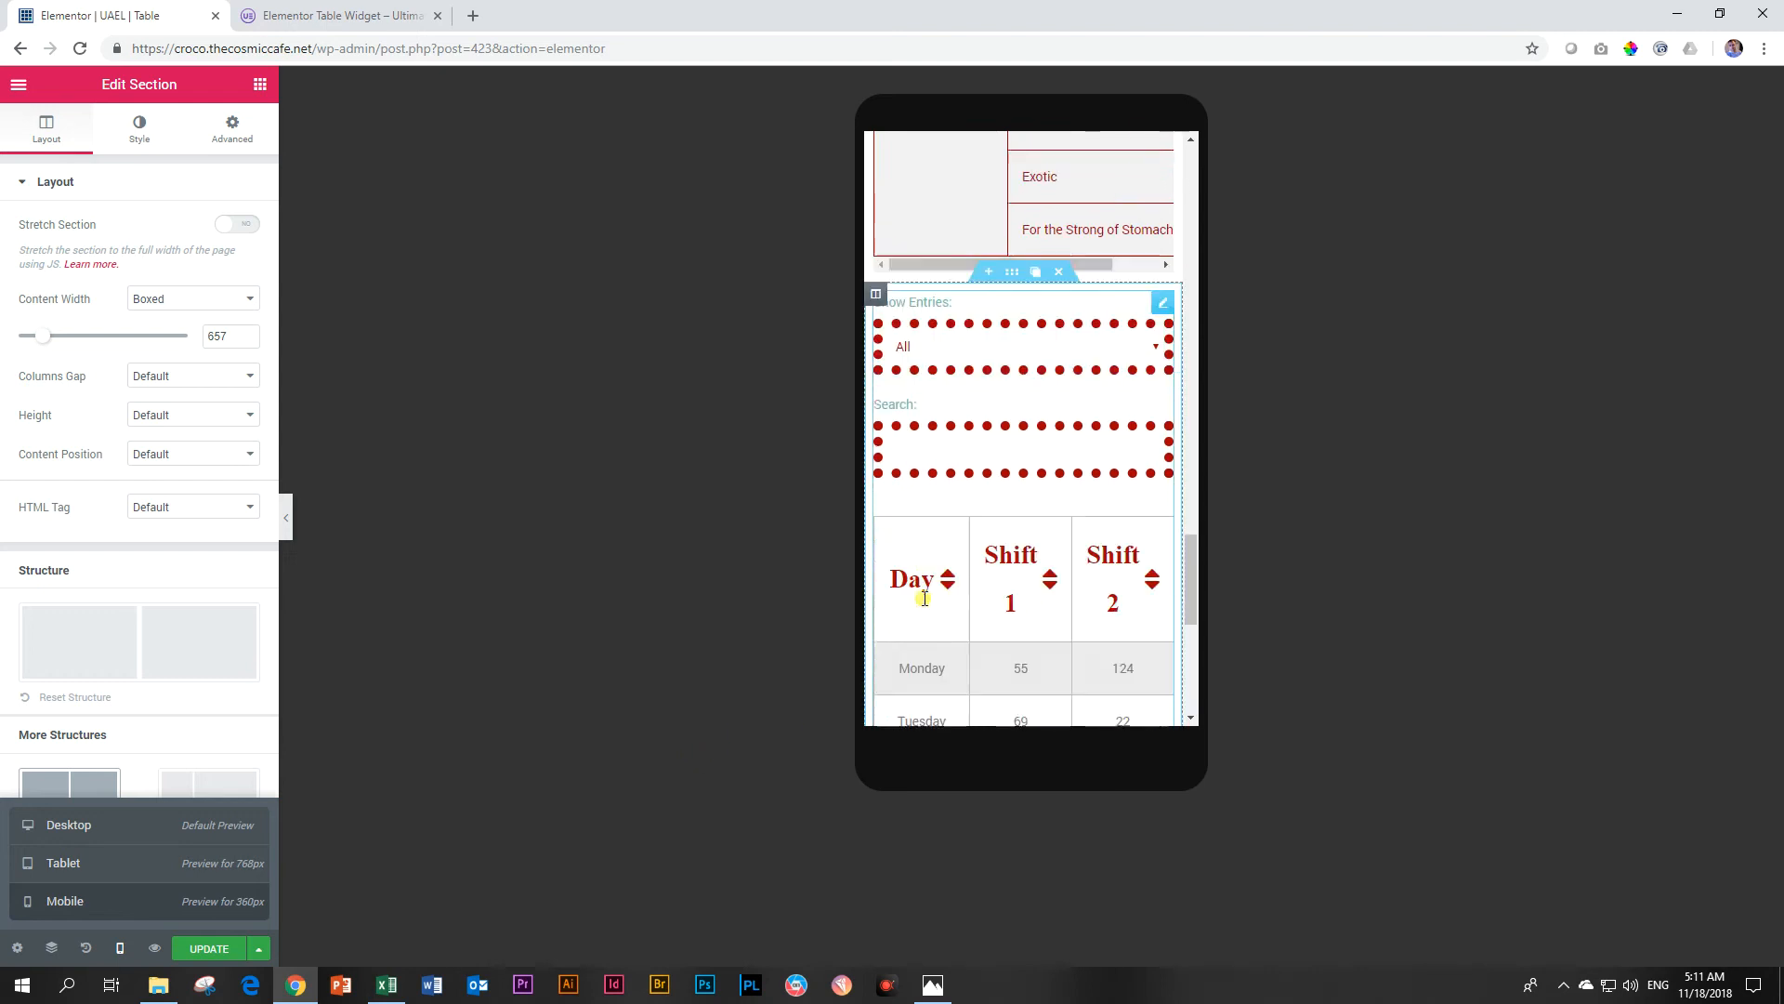
{"action": "scroll", "coordinate": [926, 611], "scroll_direction": "up", "scroll_amount": 10}
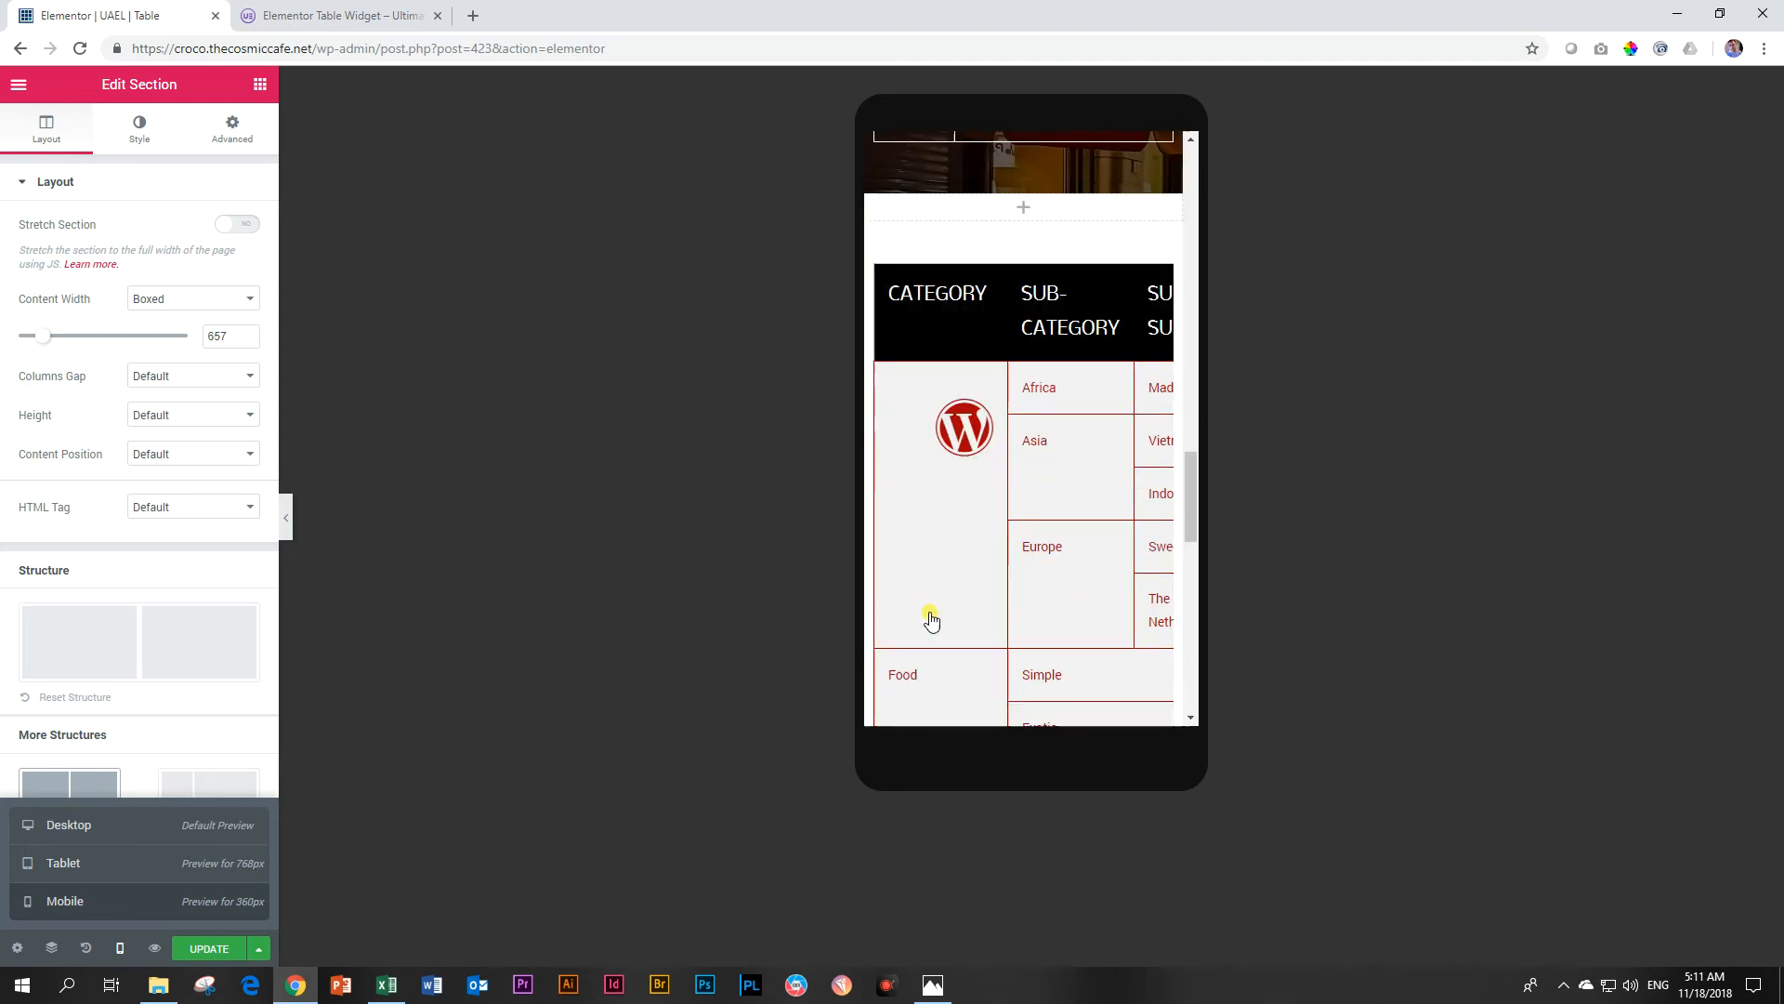
{"action": "scroll", "coordinate": [988, 344], "scroll_direction": "up", "scroll_amount": 5}
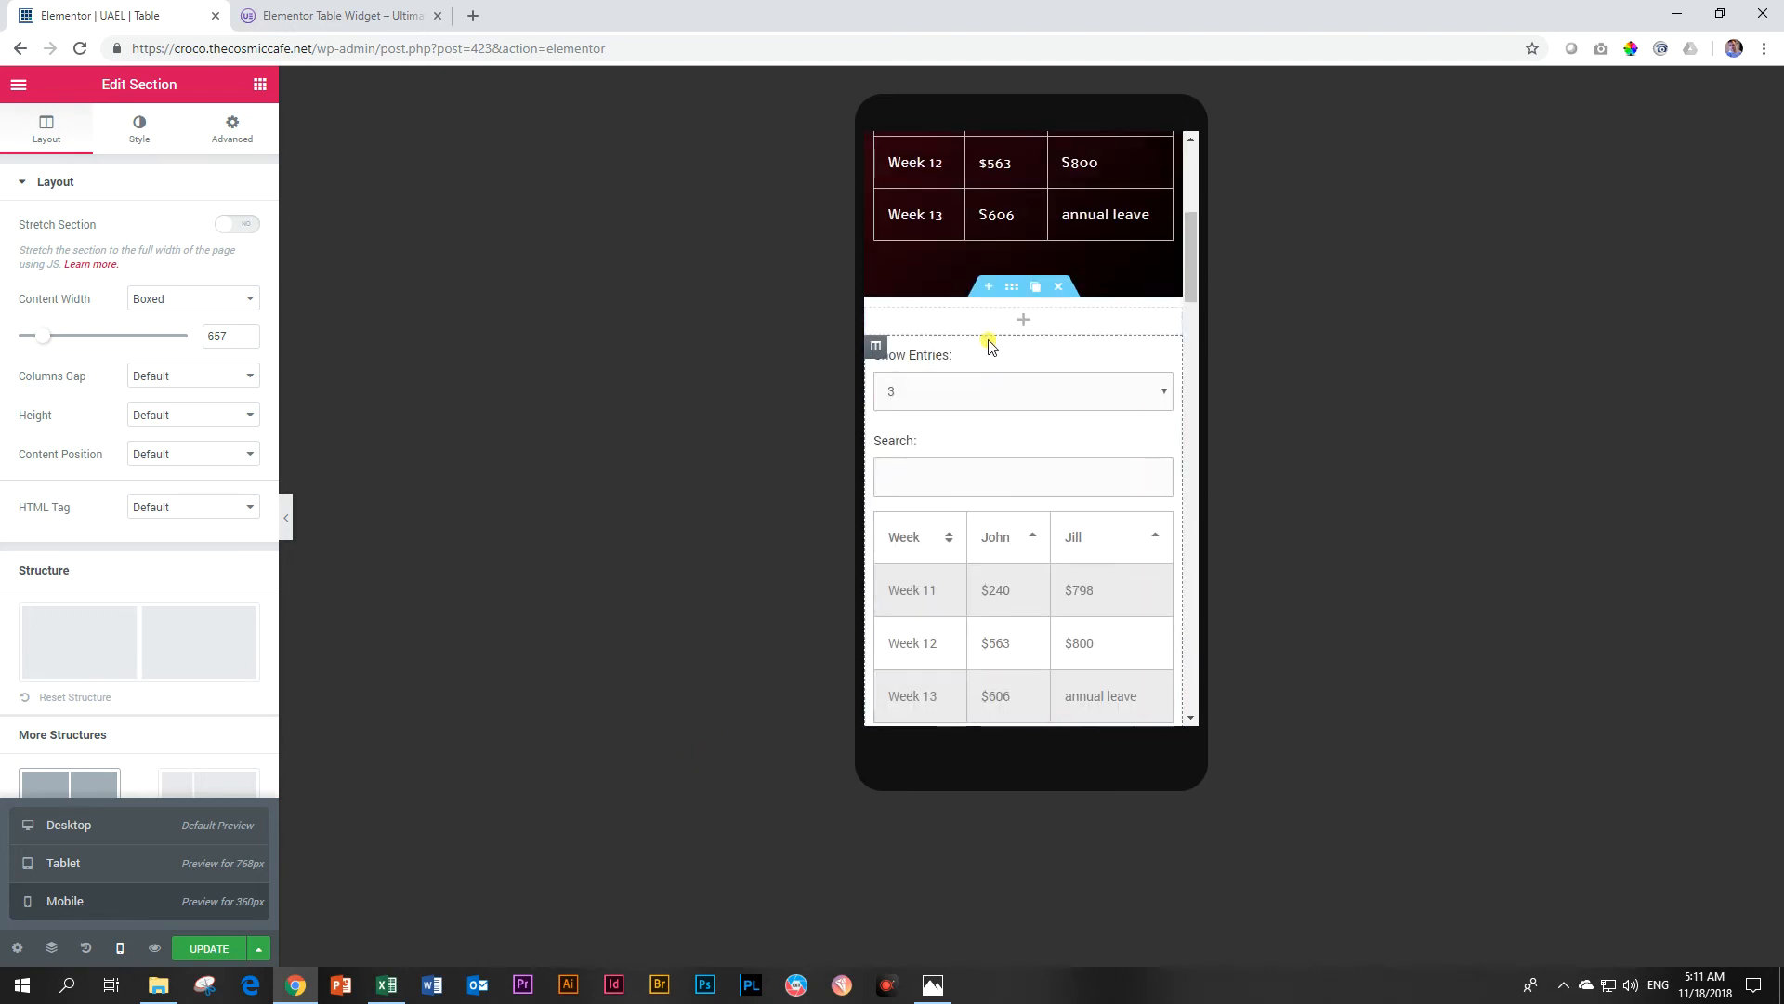
{"action": "scroll", "coordinate": [988, 343], "scroll_direction": "up", "scroll_amount": 5}
{"action": "scroll", "coordinate": [991, 354], "scroll_direction": "down", "scroll_amount": 12}
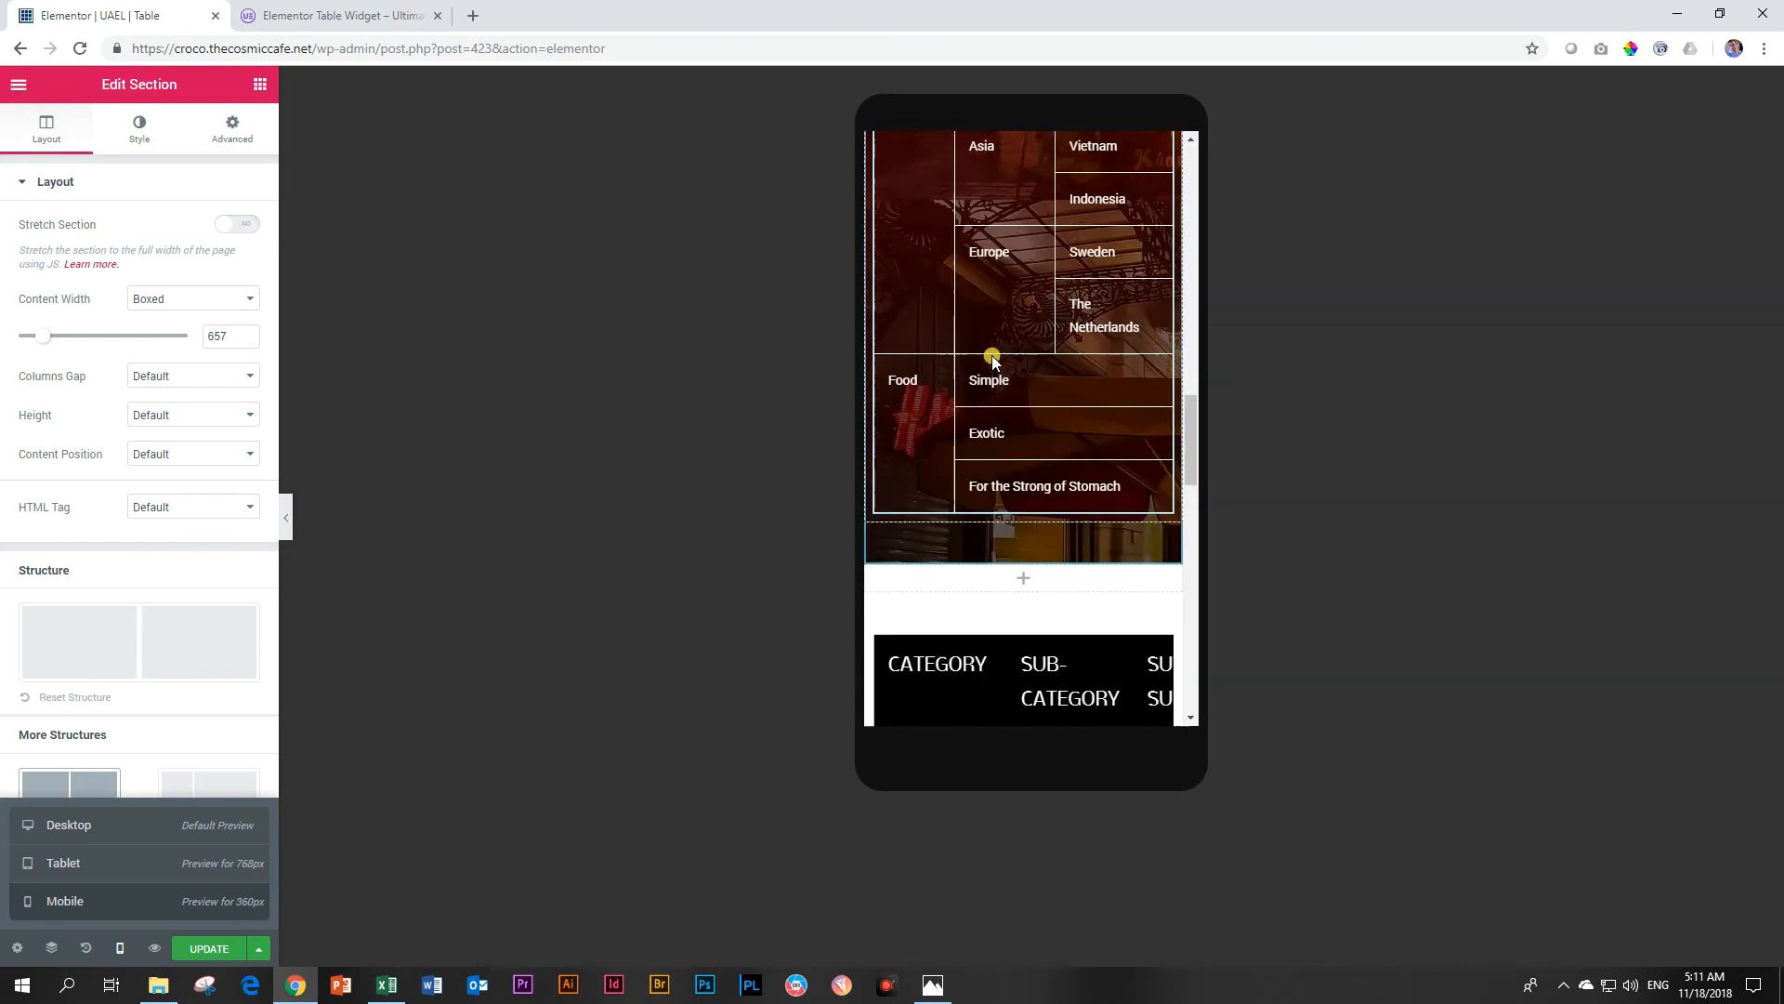
- Check the sideways scrolling of the black-header category table and the shift table on mobile, and return to the Weekly Sales Update table
{"action": "scroll", "coordinate": [988, 397], "scroll_direction": "down", "scroll_amount": 5}
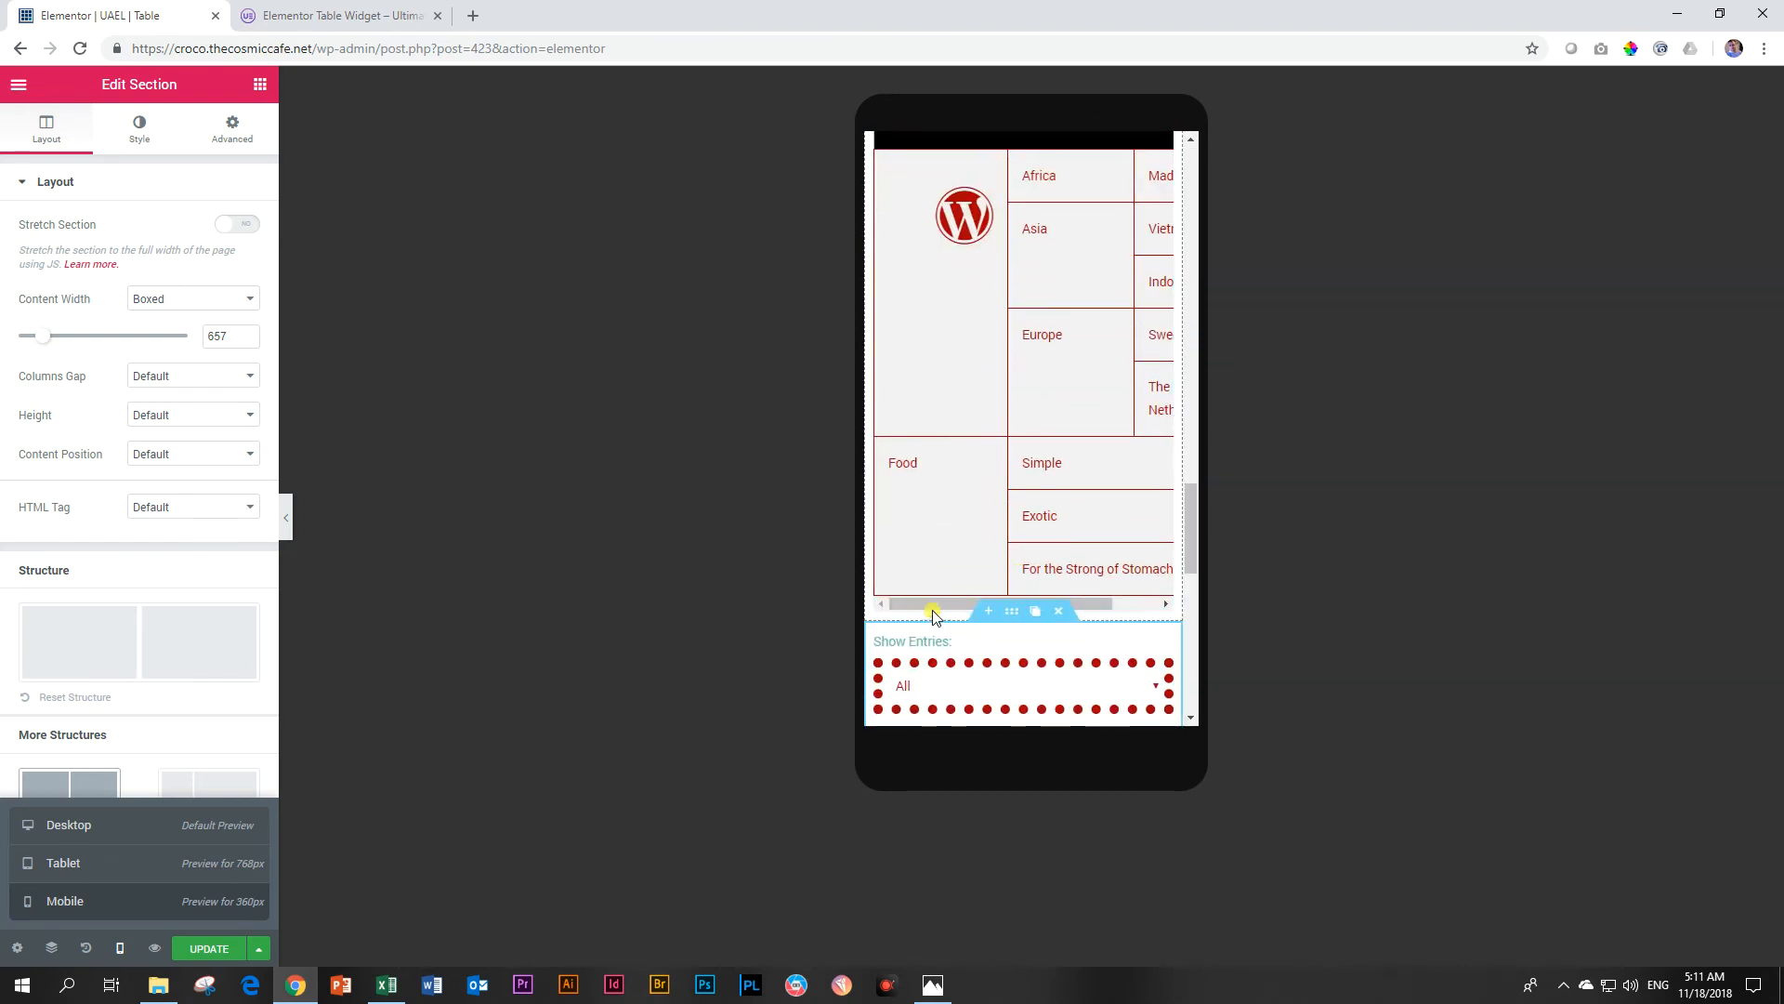
{"action": "mouse_move", "coordinate": [938, 609]}
{"action": "left_mouse_down"}
{"action": "mouse_move", "coordinate": [1037, 606]}
{"action": "mouse_move", "coordinate": [896, 609]}
{"action": "mouse_move", "coordinate": [1021, 606]}
{"action": "mouse_move", "coordinate": [958, 607]}
{"action": "left_mouse_up"}
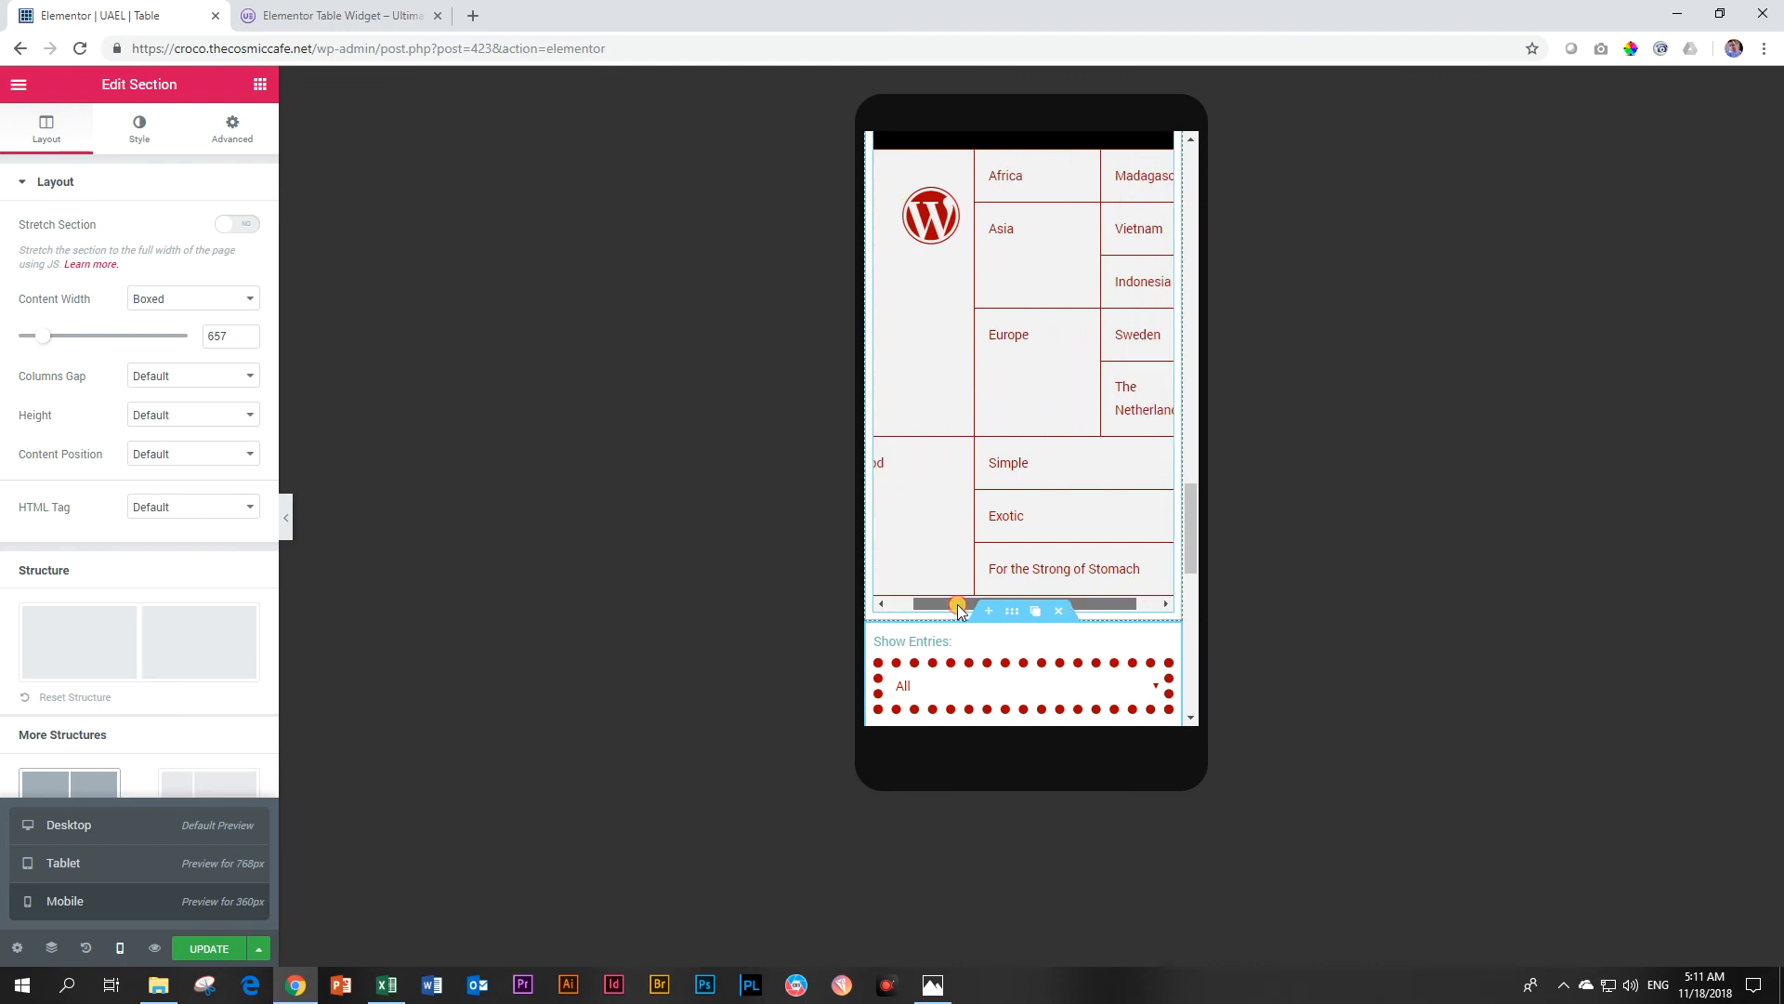
{"action": "scroll", "coordinate": [1087, 557], "scroll_direction": "down", "scroll_amount": 8}
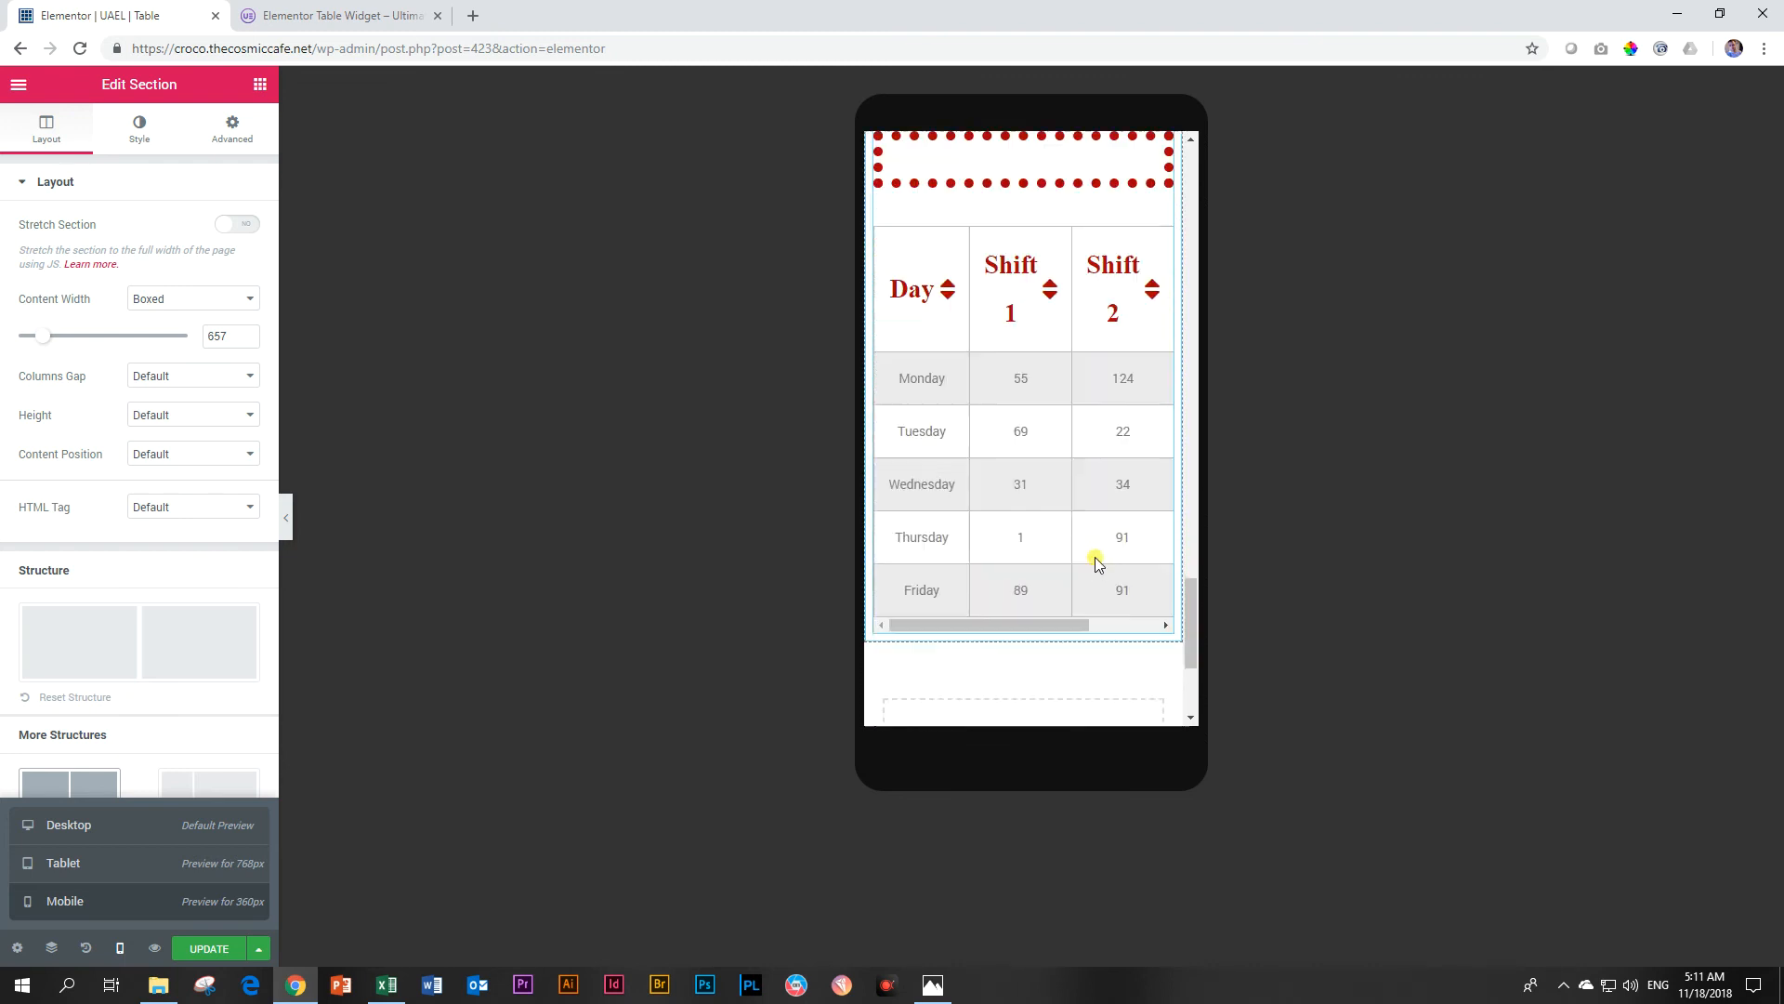
{"action": "scroll", "coordinate": [933, 545], "scroll_direction": "up", "scroll_amount": 3}
{"action": "mouse_move", "coordinate": [950, 625]}
{"action": "left_mouse_down"}
{"action": "mouse_move", "coordinate": [1059, 629]}
{"action": "mouse_move", "coordinate": [931, 638]}
{"action": "left_mouse_up"}
{"action": "scroll", "coordinate": [1063, 469], "scroll_direction": "up", "scroll_amount": 10}
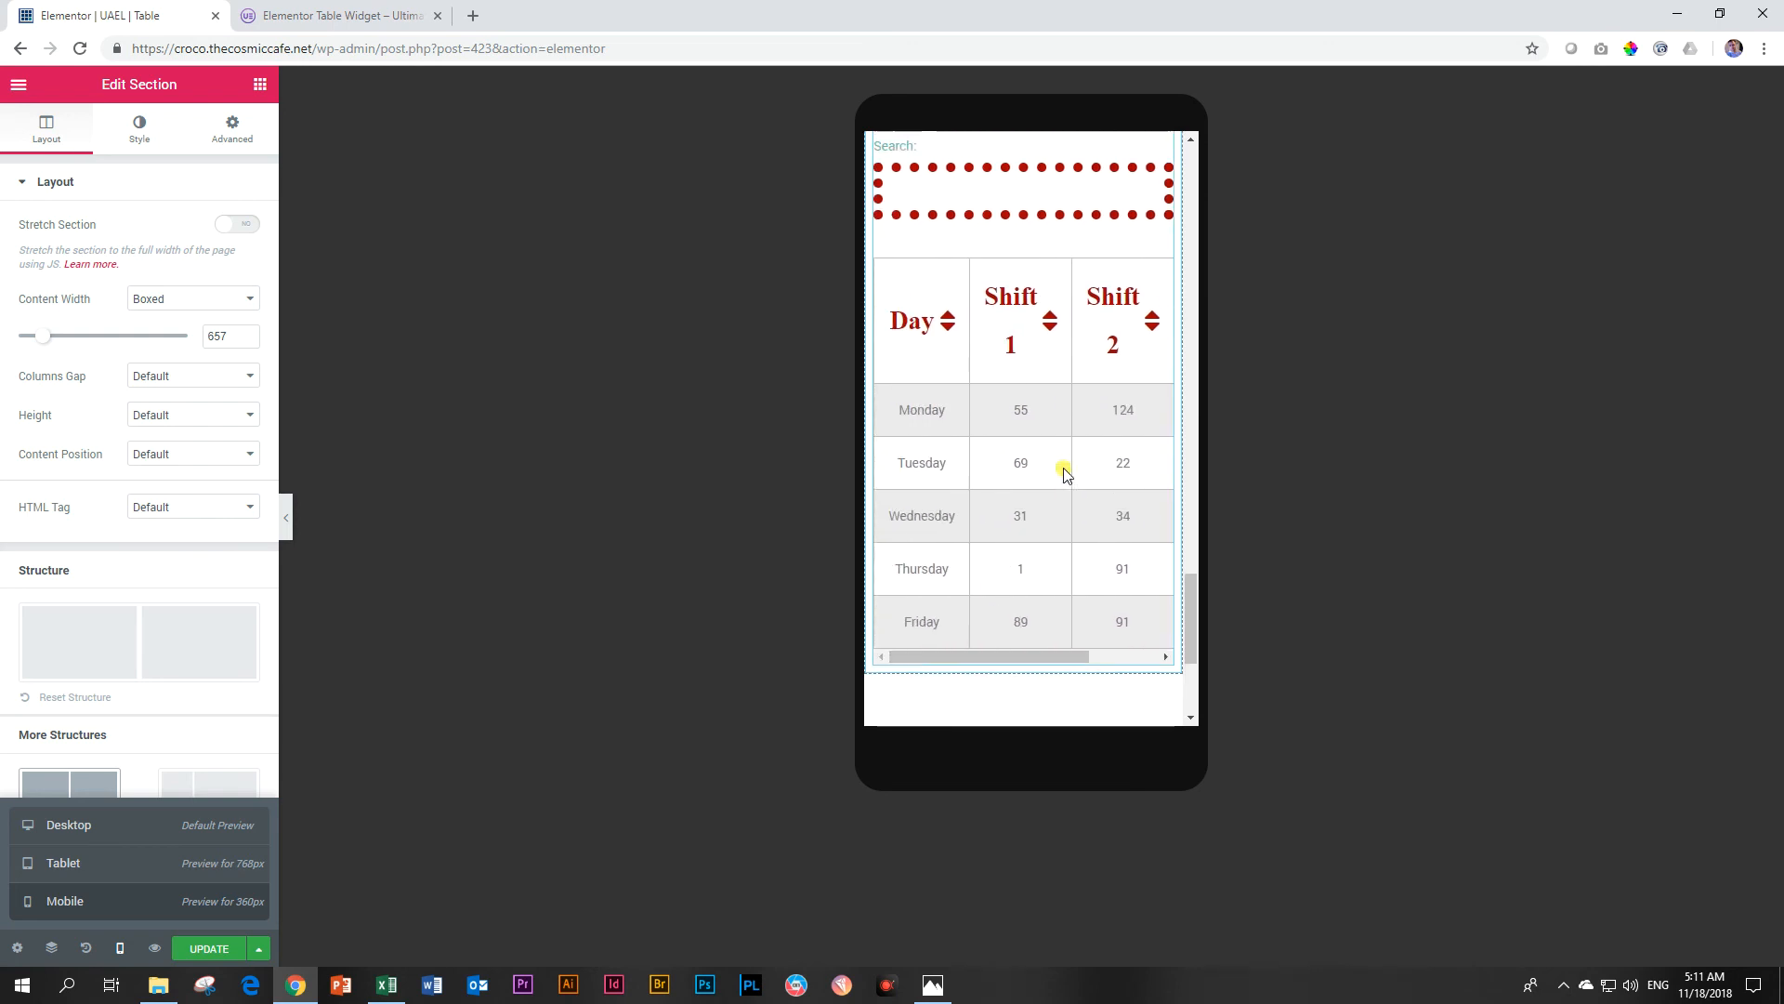
{"action": "scroll", "coordinate": [1064, 469], "scroll_direction": "up", "scroll_amount": 5}
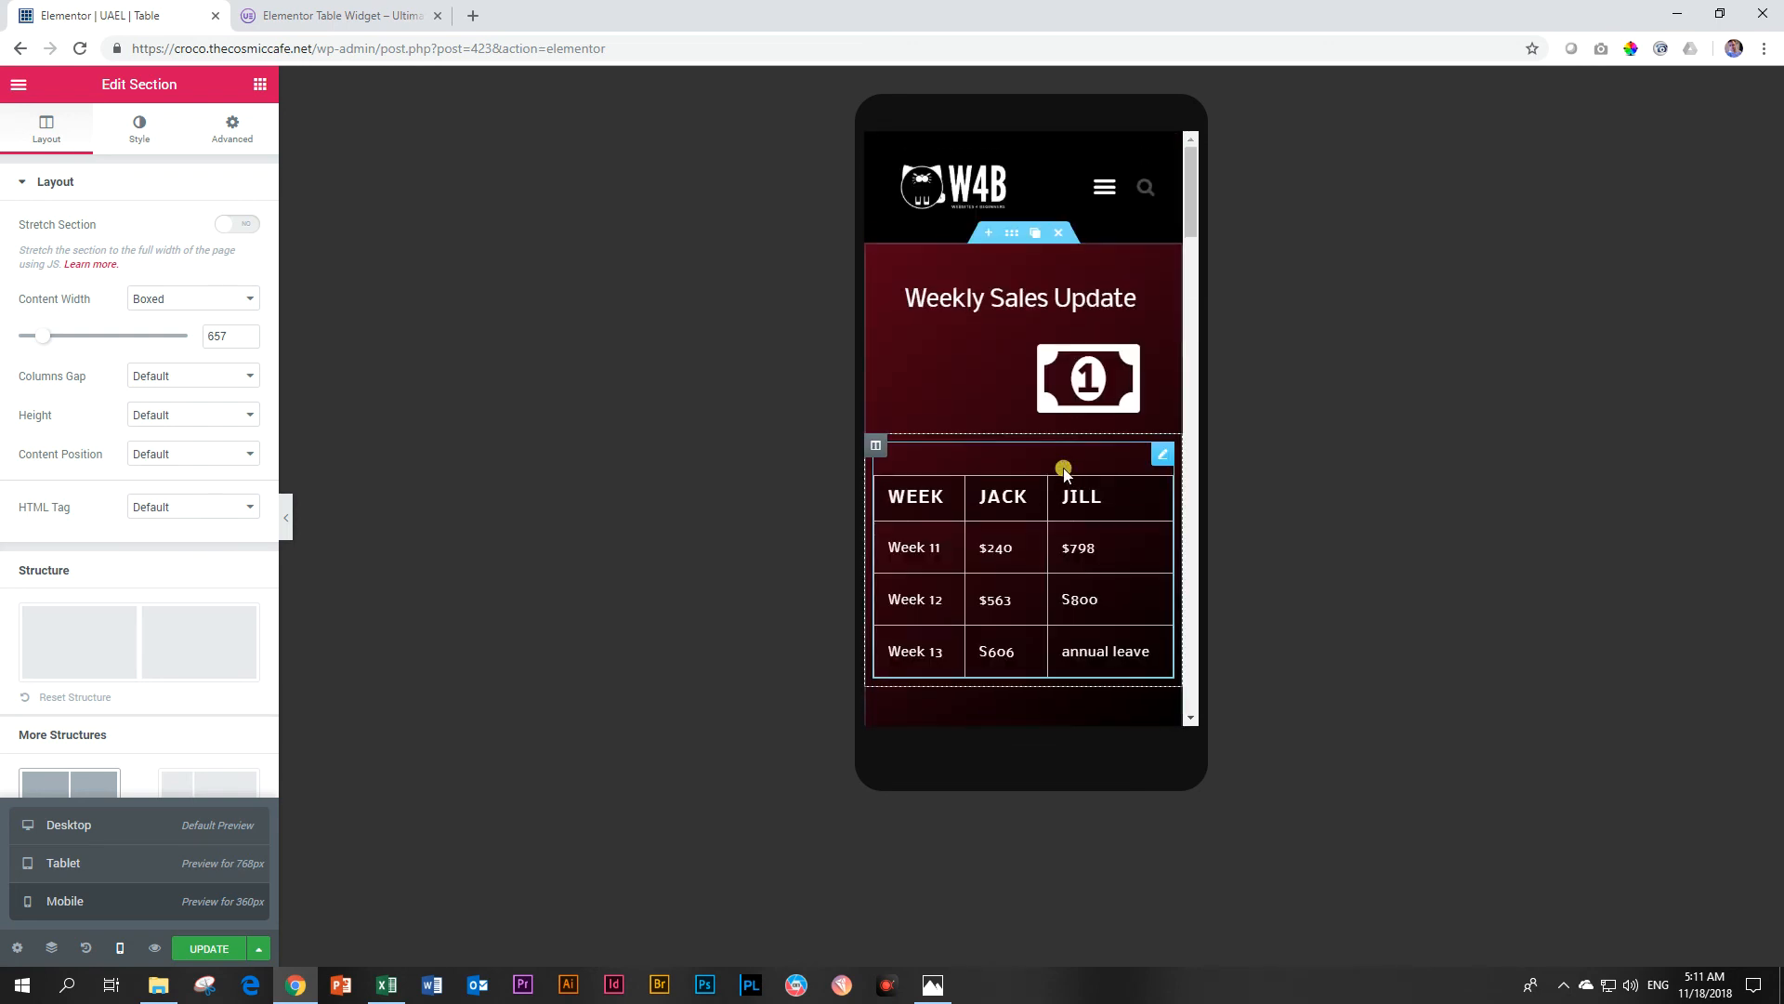